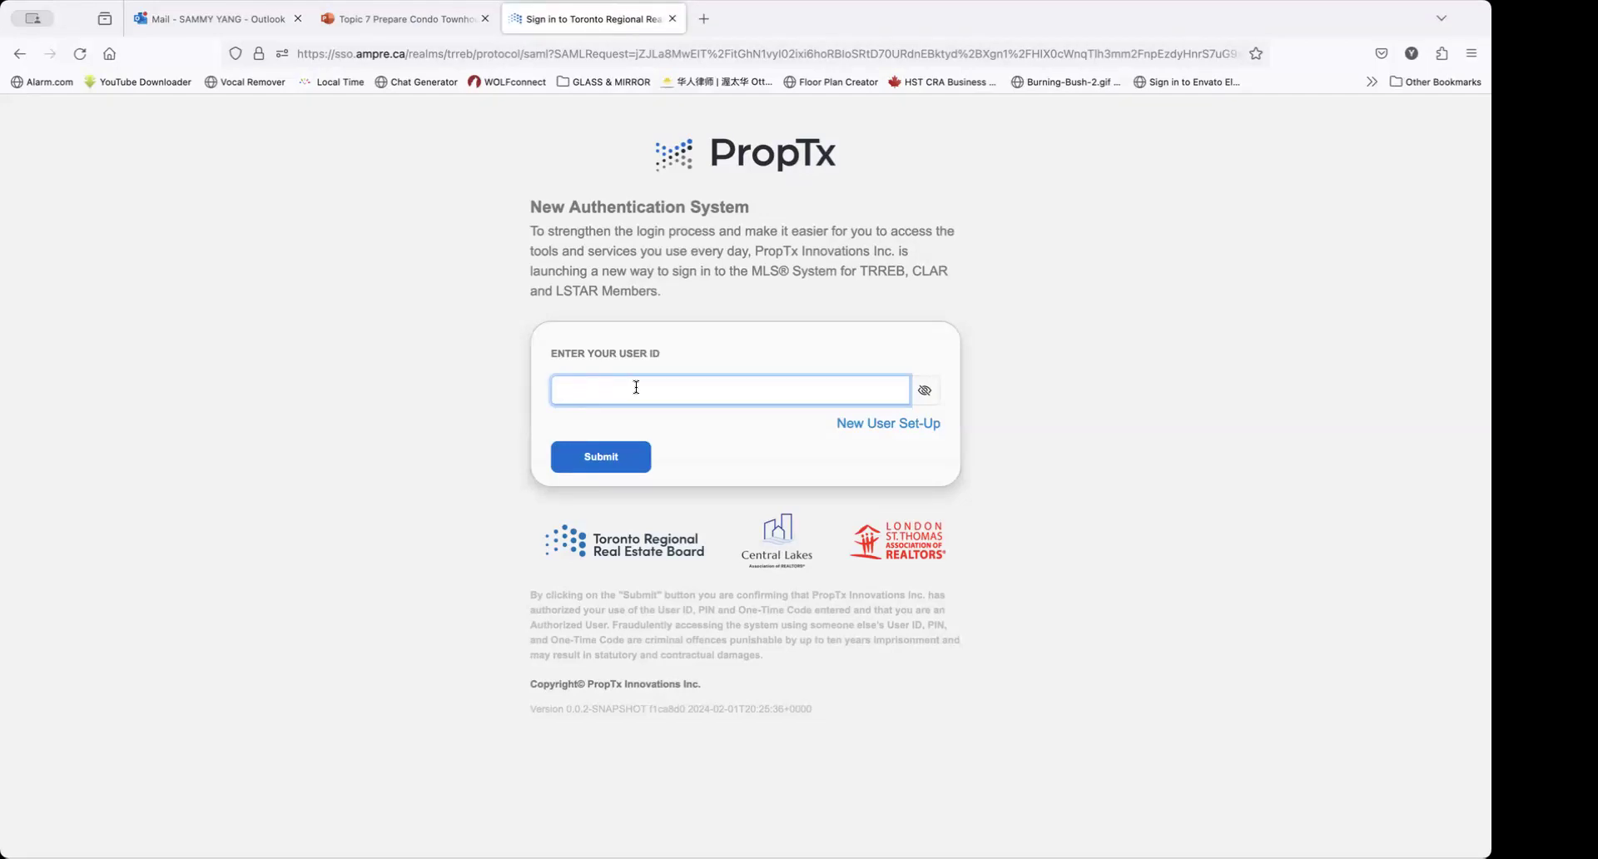
Step: Log in to Matrix through PropTx with the user ID, PIN and authorization code
{"action": "type", "text": "•"}
{"action": "left_click", "coordinate": [593, 464]}
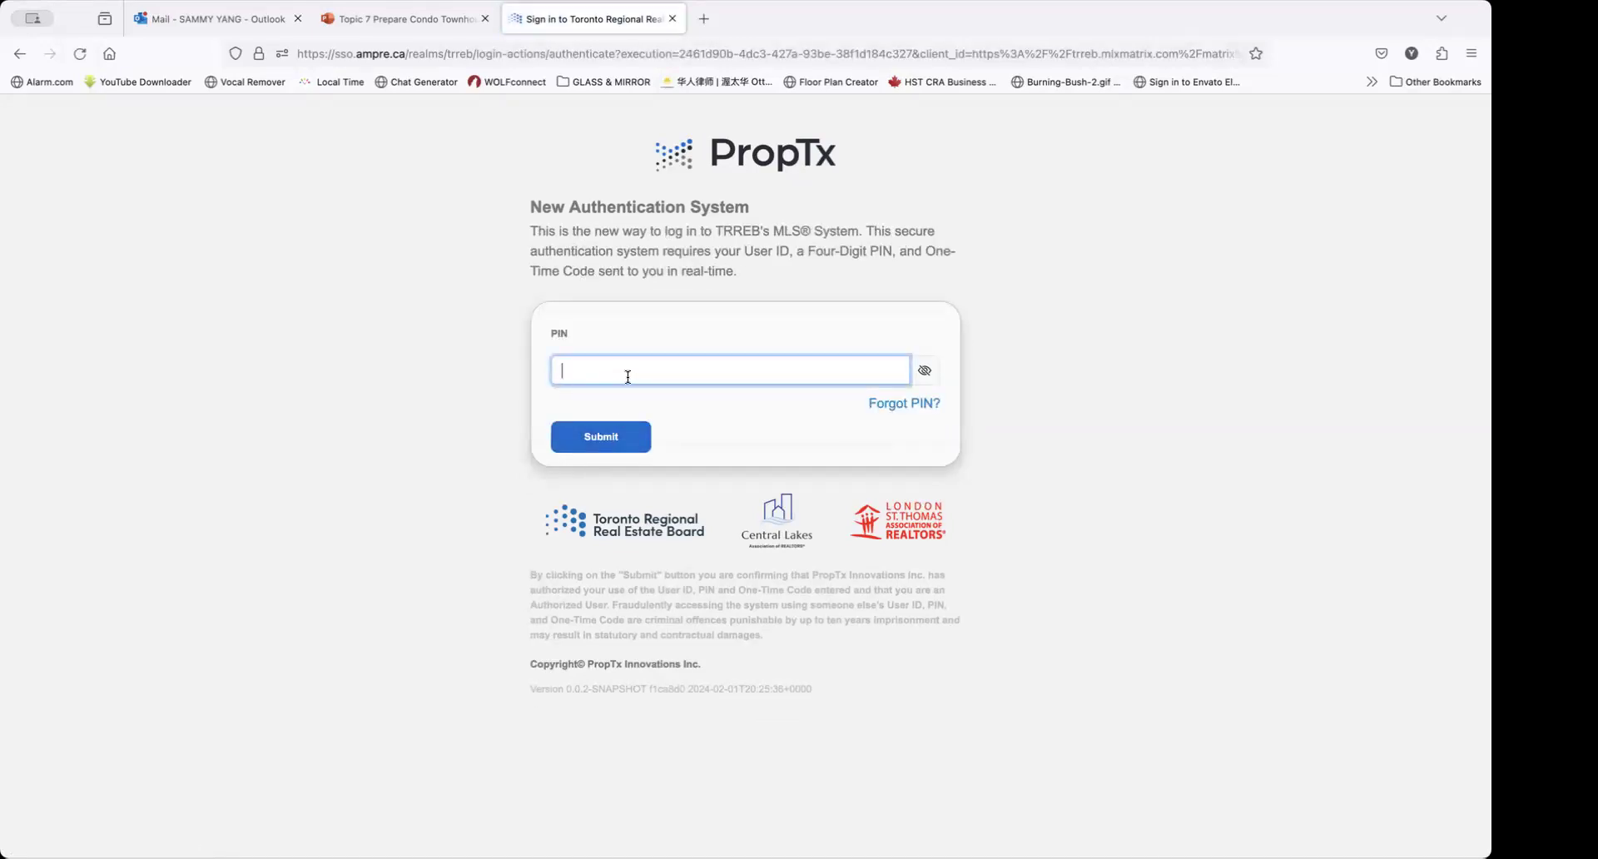
{"action": "type", "text": "•••"}
{"action": "left_click", "coordinate": [619, 436]}
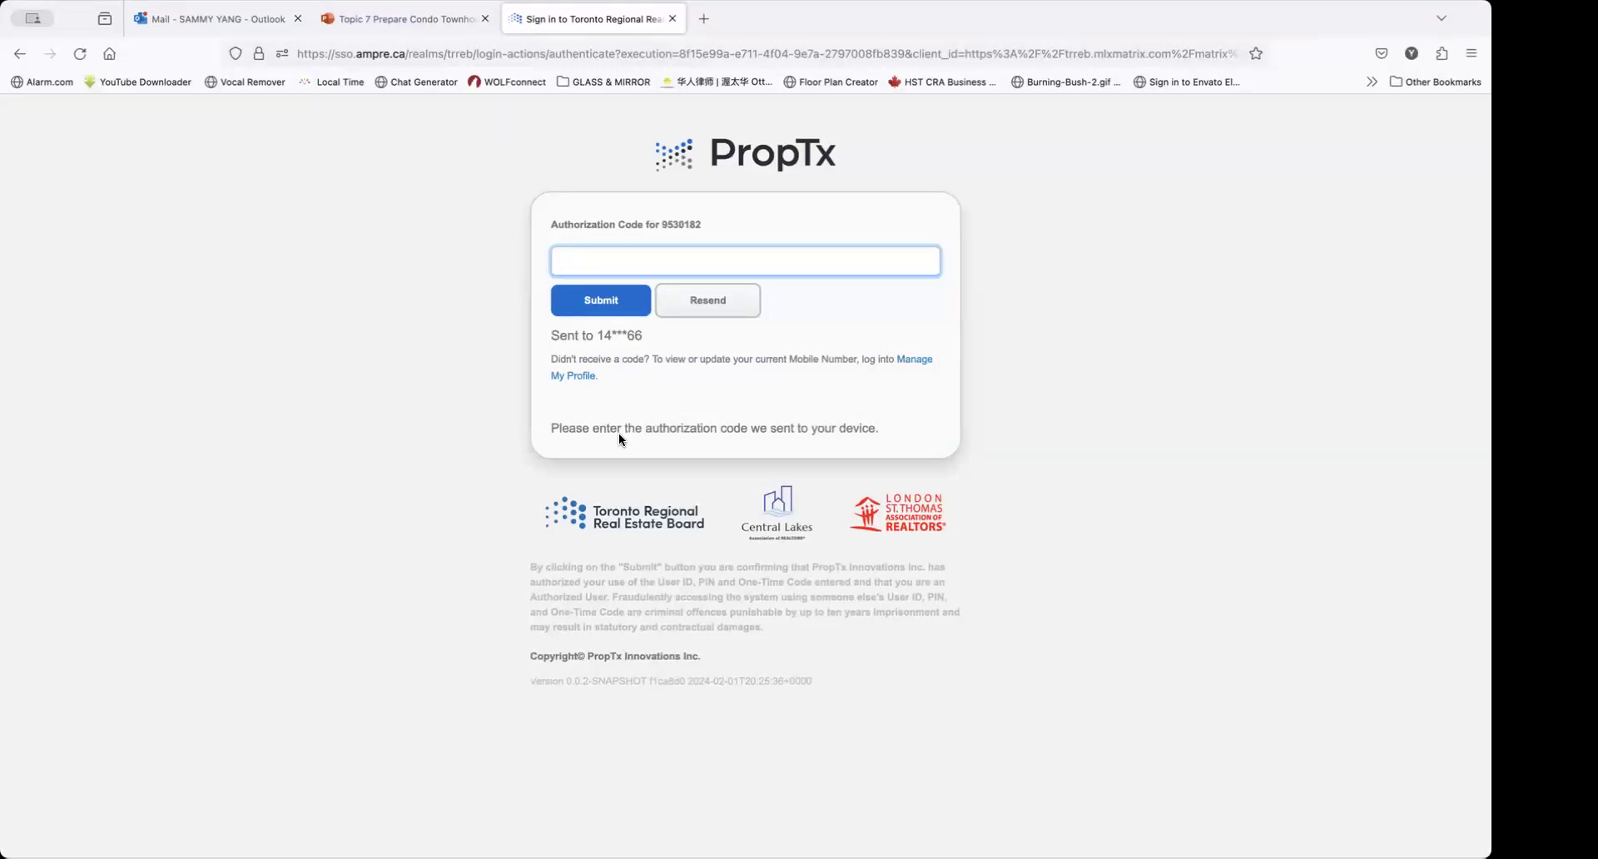
{"action": "left_click", "coordinate": [601, 301]}
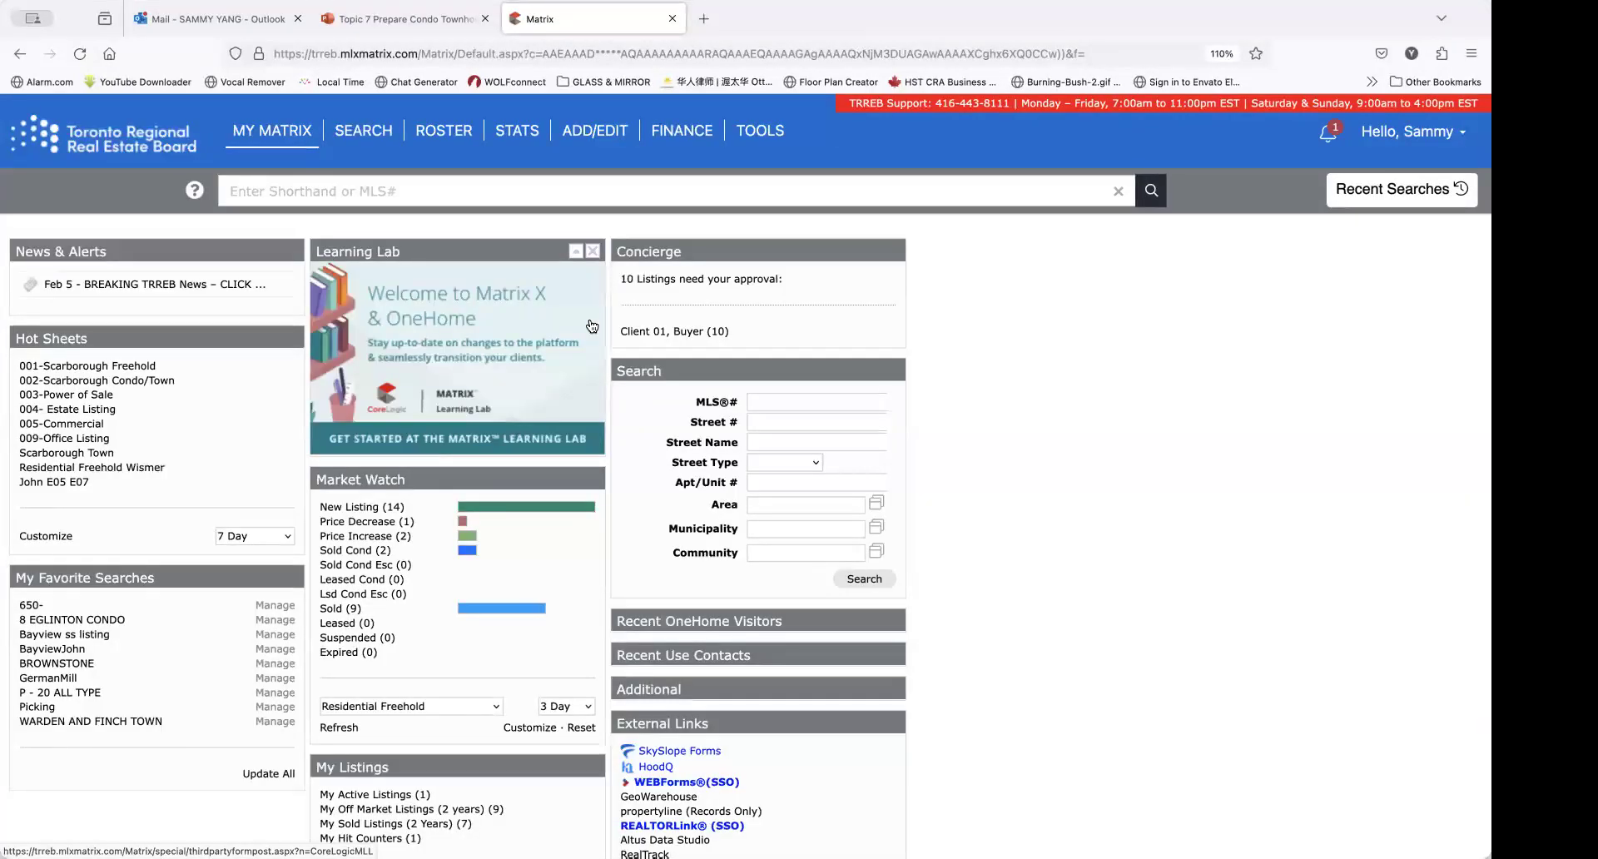
{"action": "left_click", "coordinate": [449, 708]}
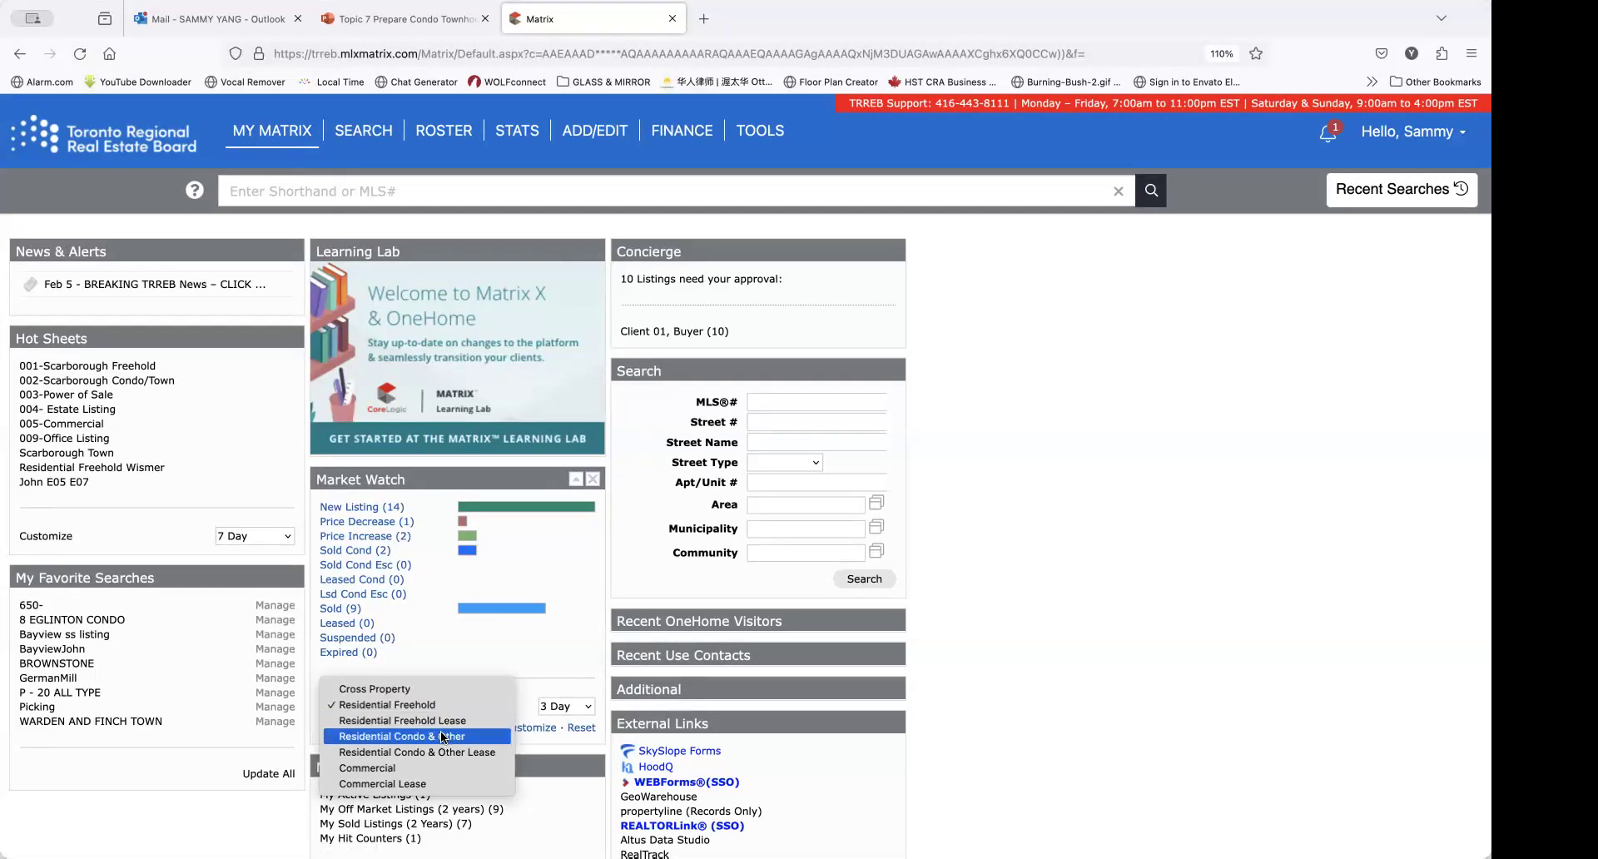
{"action": "left_click", "coordinate": [444, 736]}
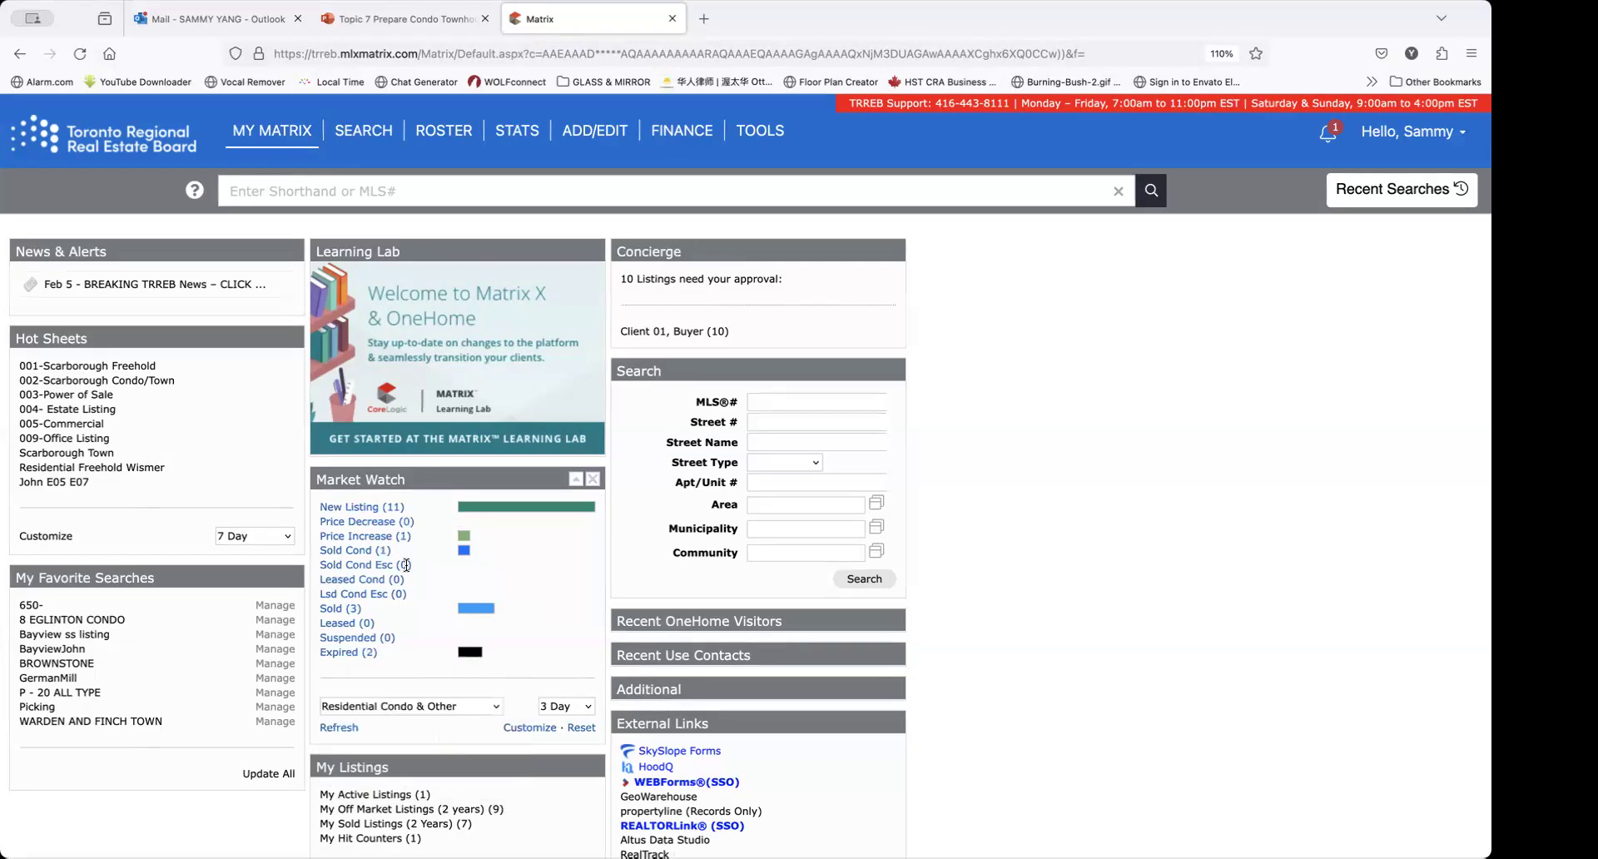
{"action": "left_click", "coordinate": [393, 508]}
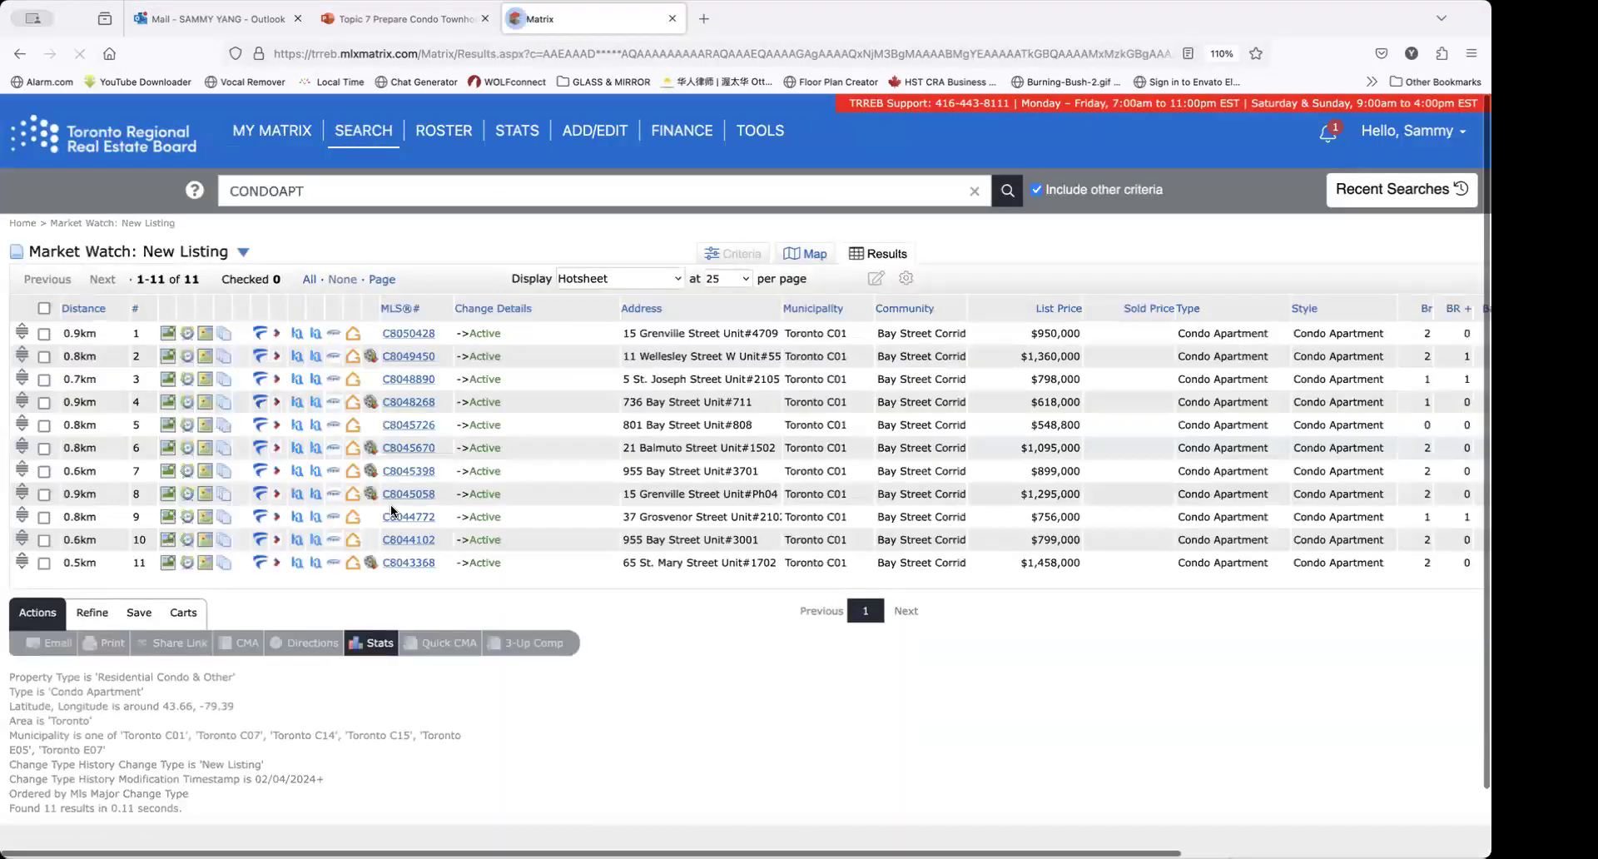
{"action": "left_click", "coordinate": [421, 333]}
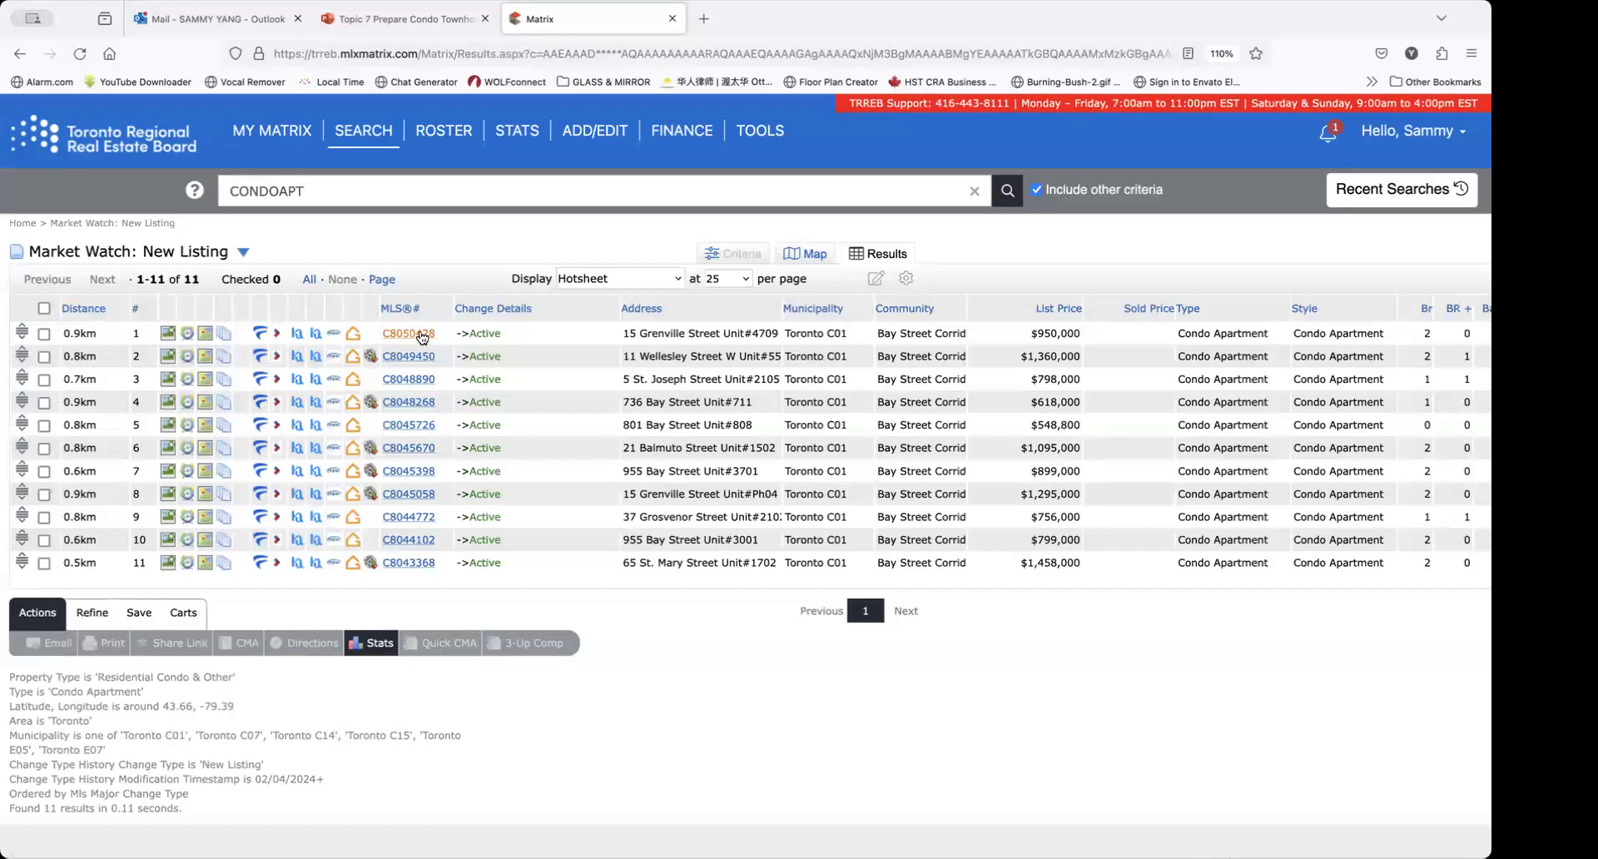
{"action": "scroll", "coordinate": [436, 520], "scroll_direction": "down", "scroll_amount": 3}
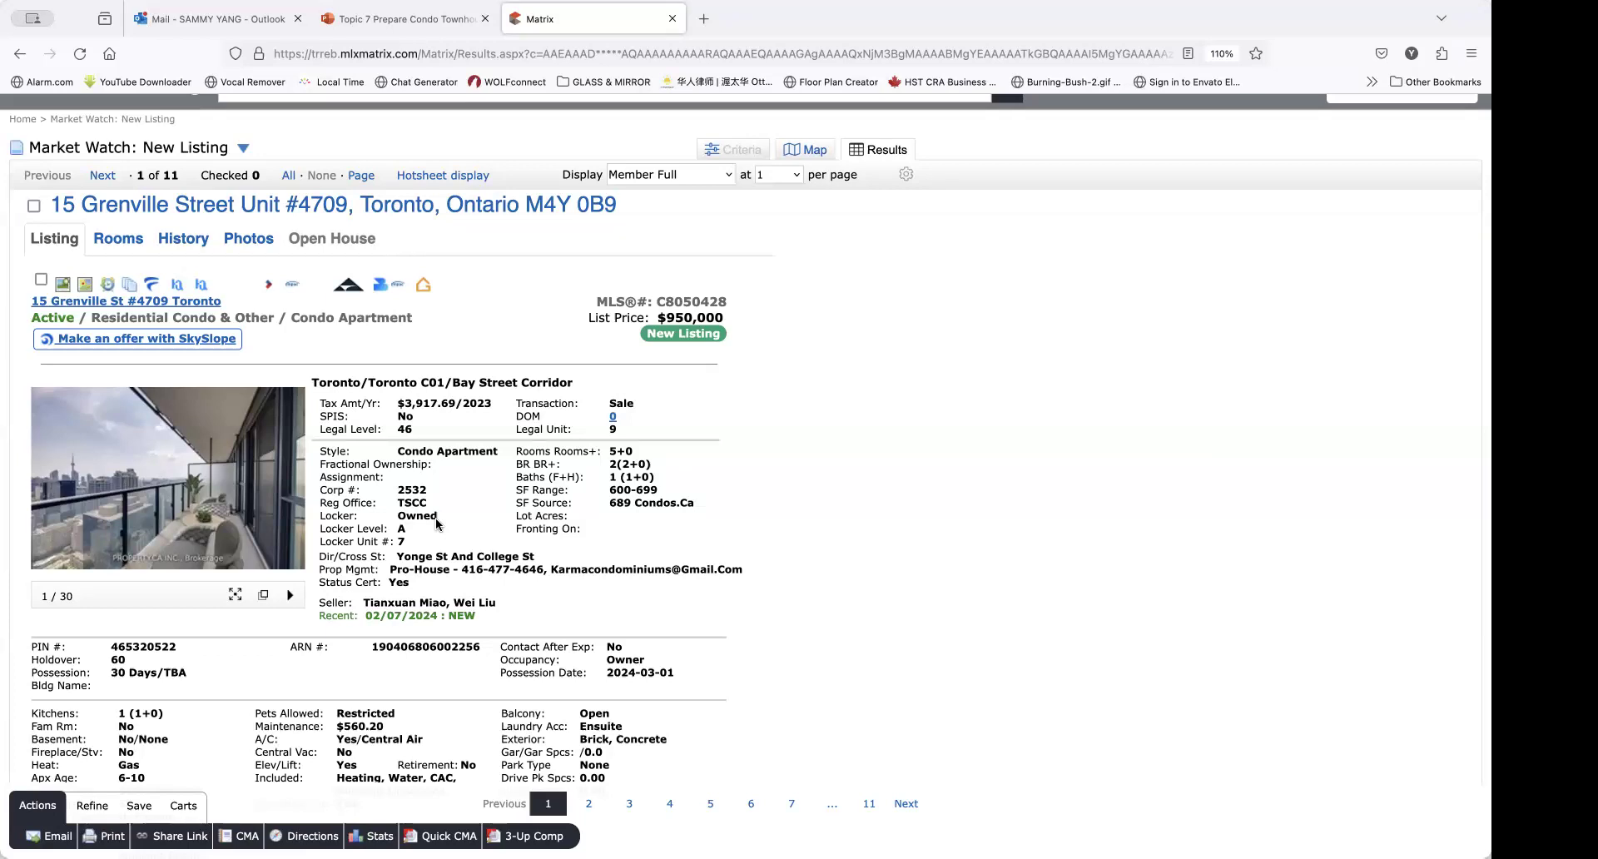
{"action": "scroll", "coordinate": [436, 518], "scroll_direction": "up", "scroll_amount": 1}
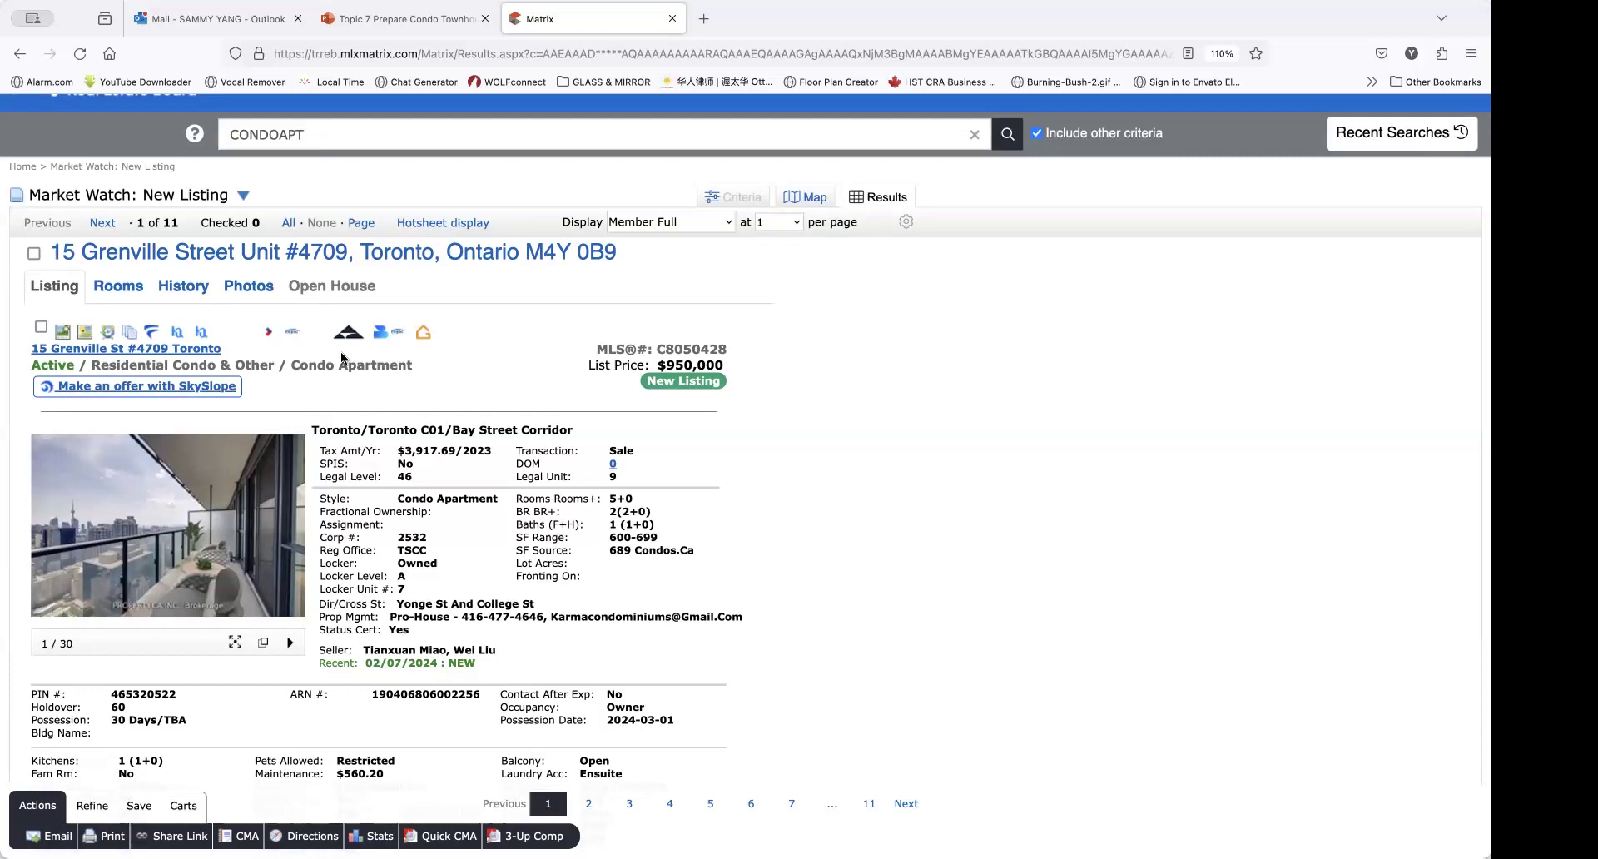
Step: Create a WebForms transaction from template 02A, importing the listing as a Condo Property
{"action": "left_click", "coordinate": [268, 337]}
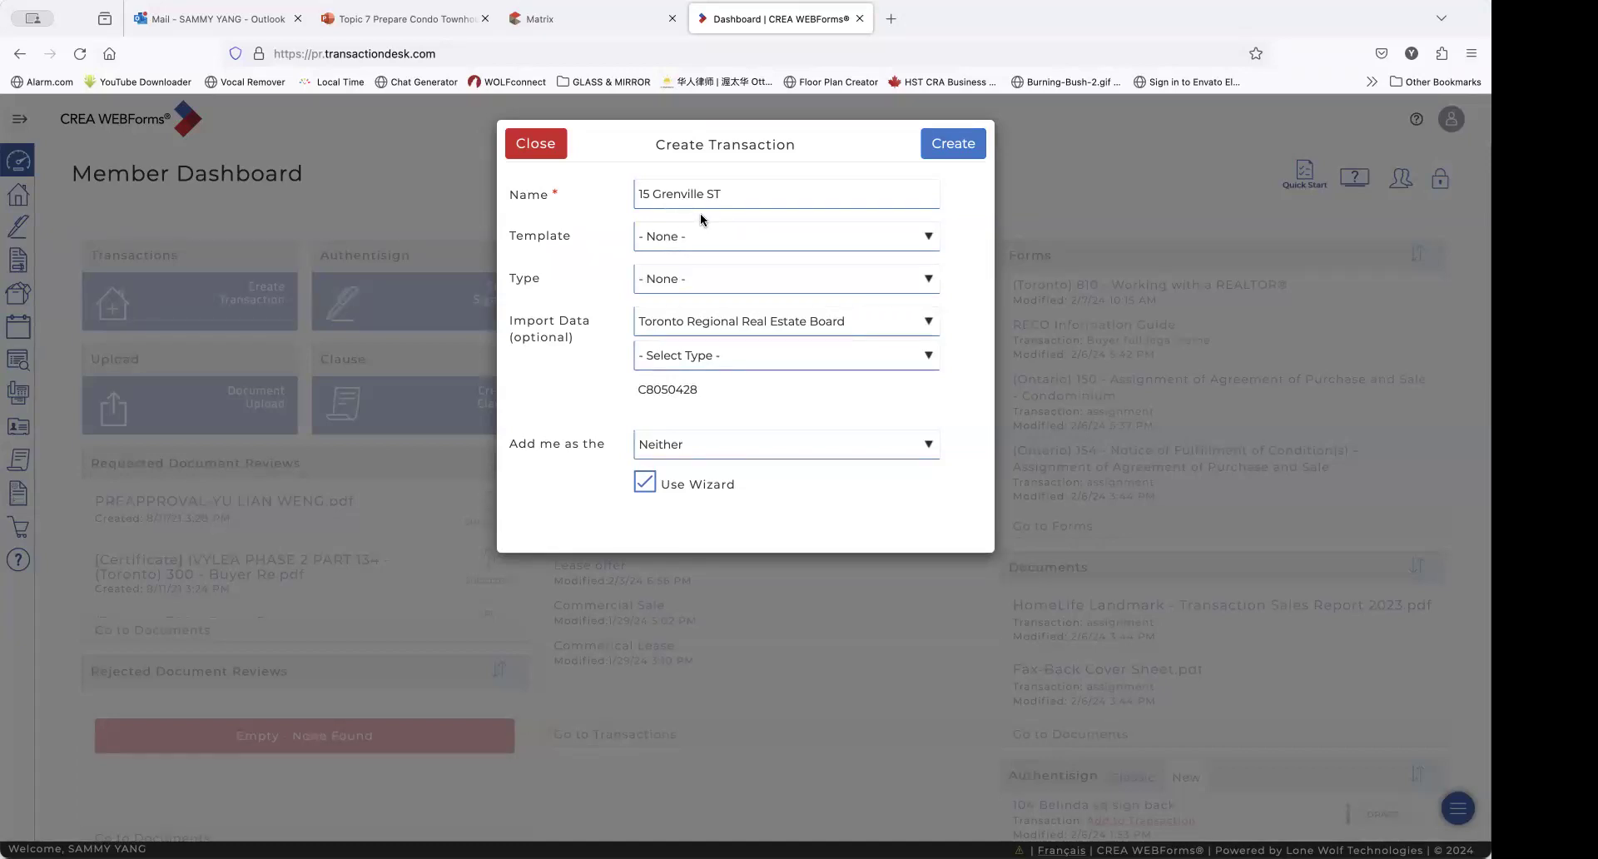
{"action": "left_click", "coordinate": [687, 236]}
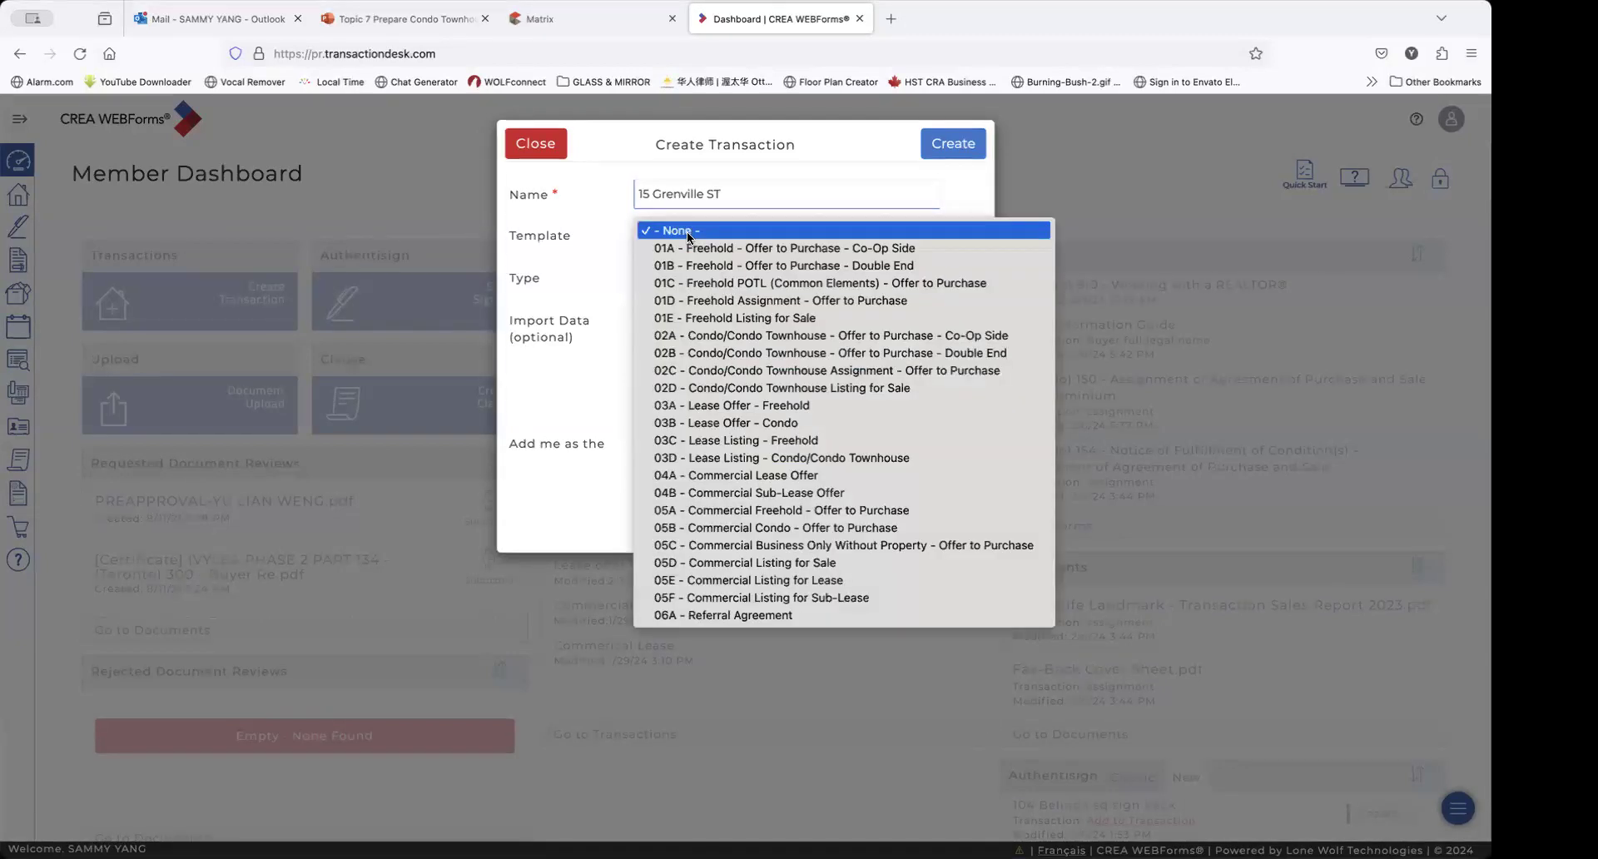
{"action": "left_click", "coordinate": [697, 341]}
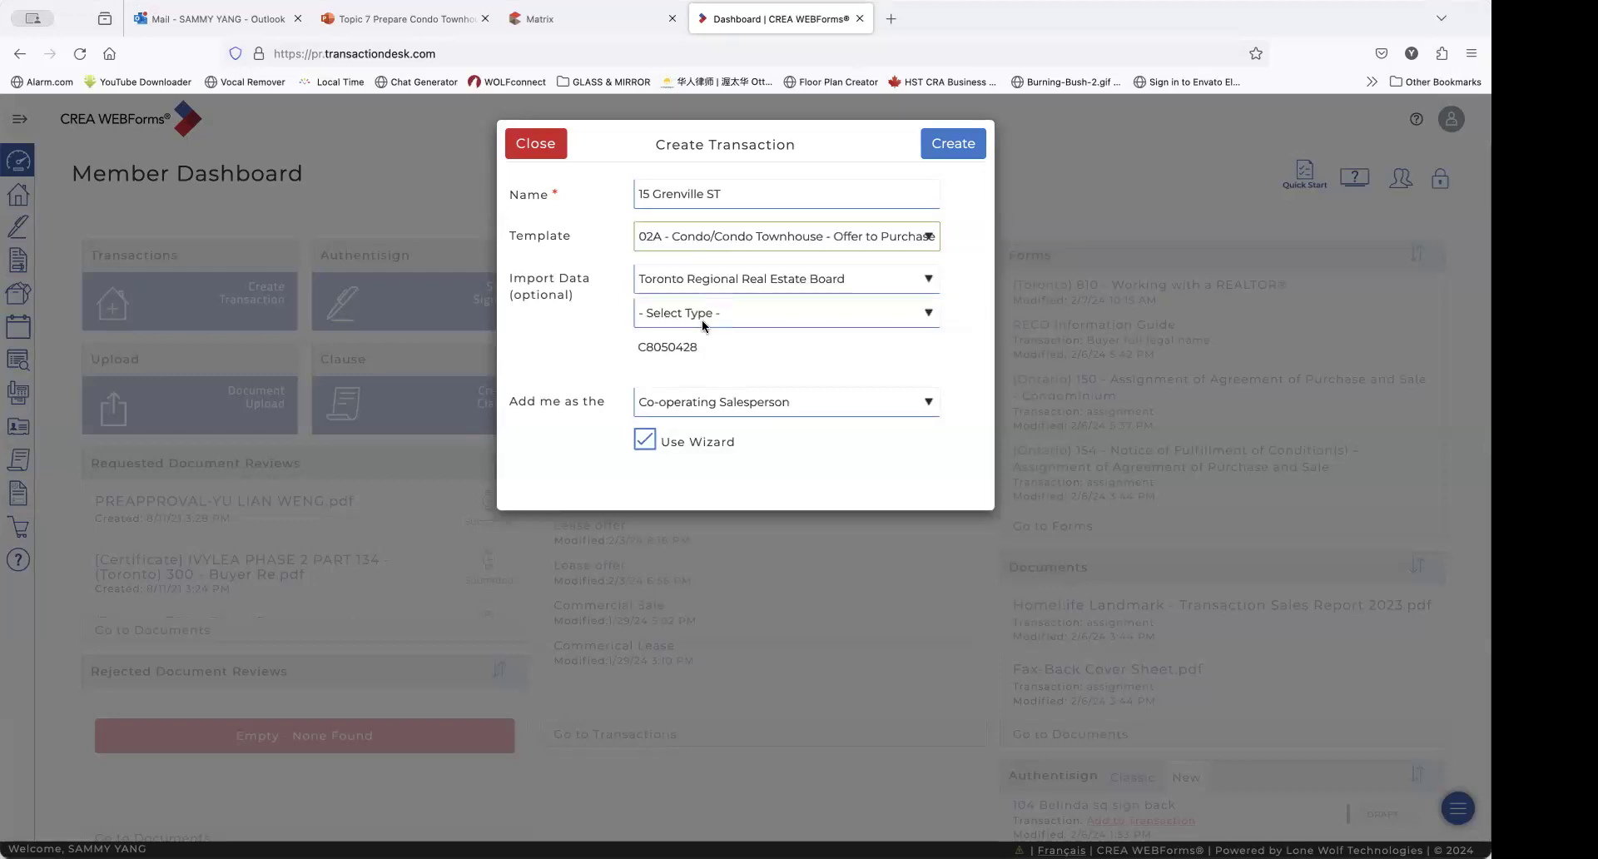
{"action": "left_click", "coordinate": [717, 312]}
{"action": "left_click", "coordinate": [599, 308]}
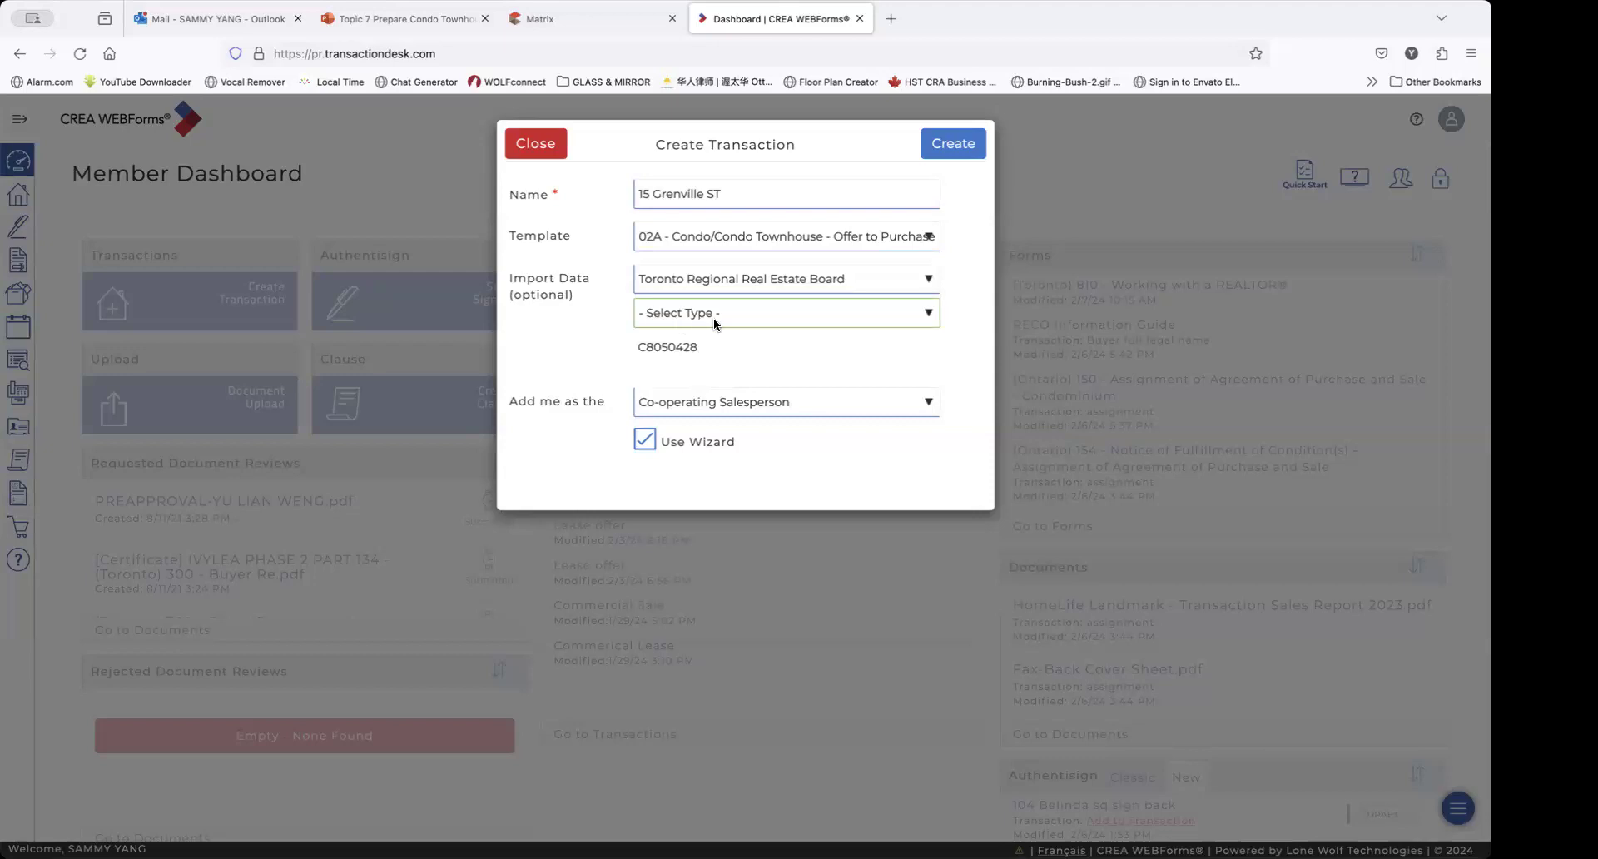
{"action": "left_click", "coordinate": [810, 303]}
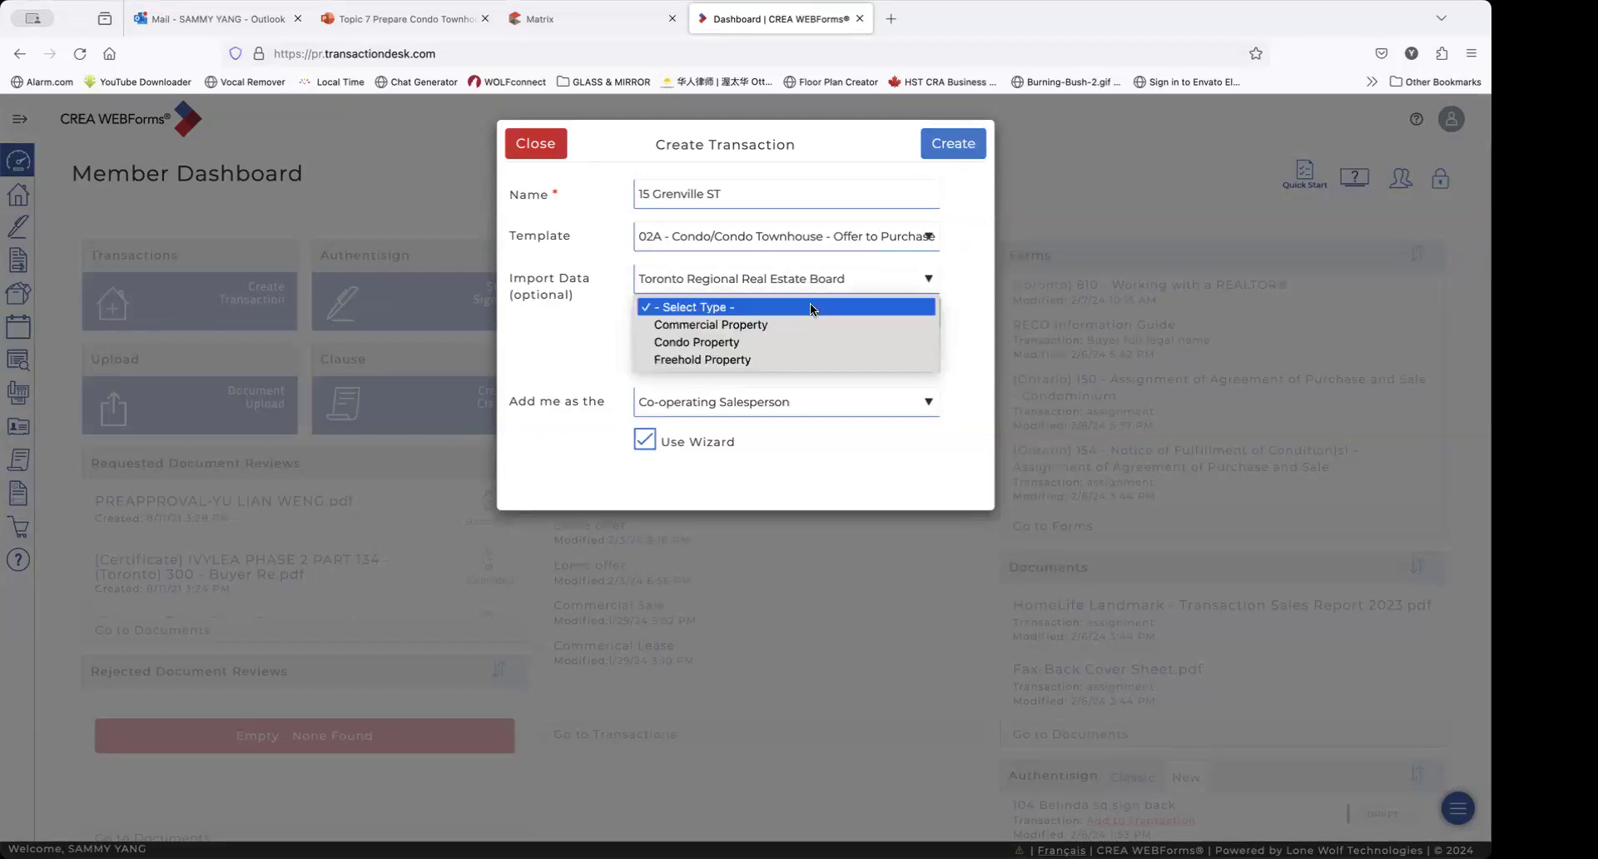
{"action": "left_click", "coordinate": [771, 343]}
{"action": "left_click", "coordinate": [956, 148]}
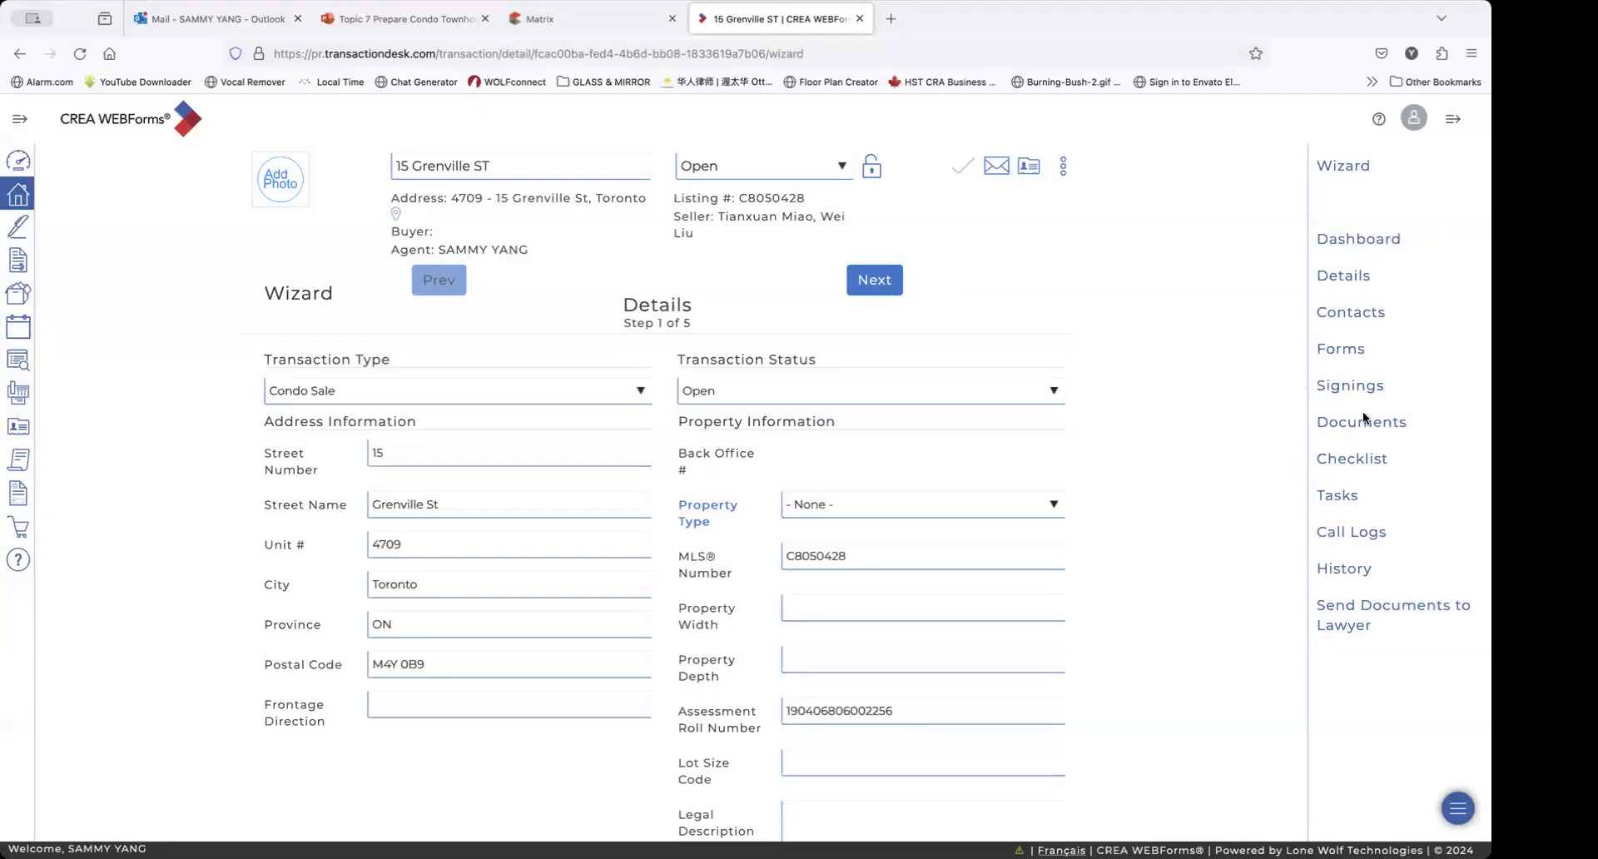
Step: Move form 810 Working with a REALTOR® above form 300 in the transaction's forms list
{"action": "left_click", "coordinate": [1342, 351]}
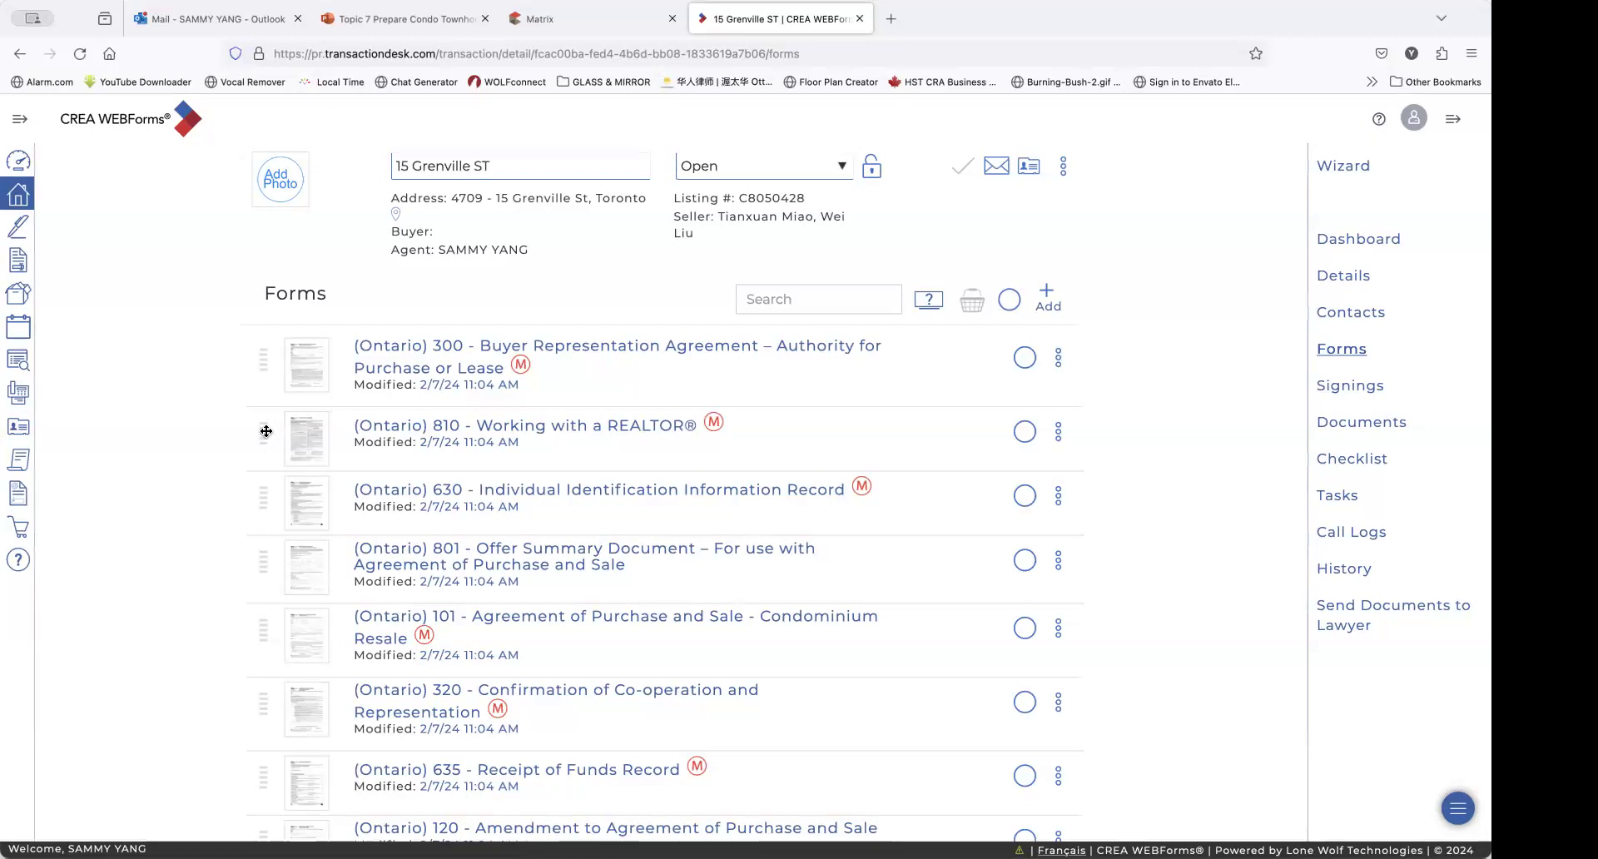
{"action": "left_click_drag", "start_coordinate": [266, 431], "coordinate": [262, 364]}
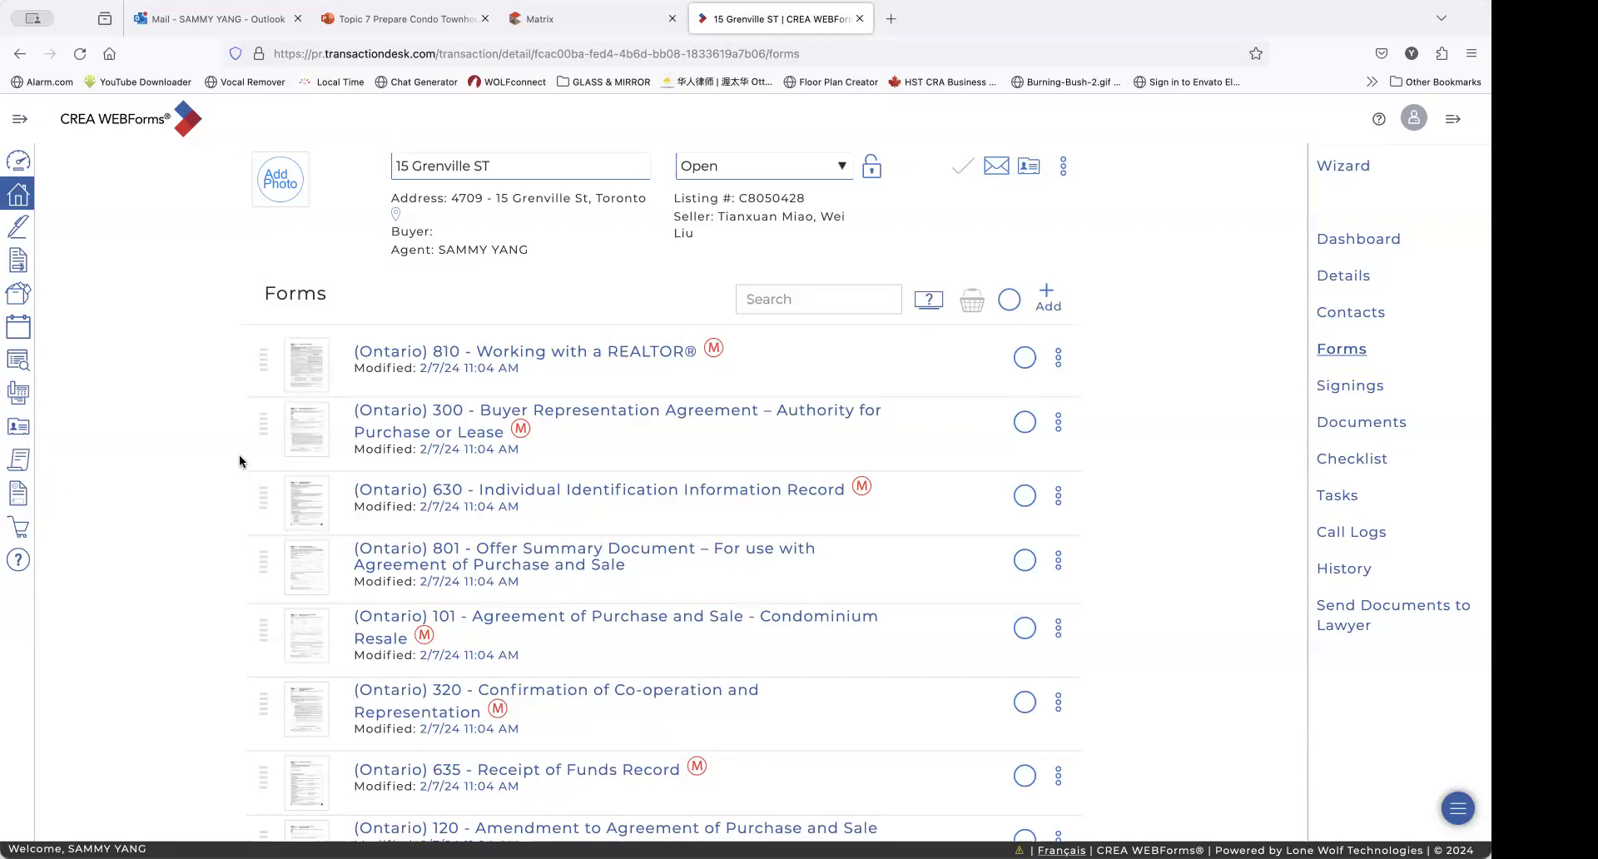
{"action": "left_click", "coordinate": [1048, 292]}
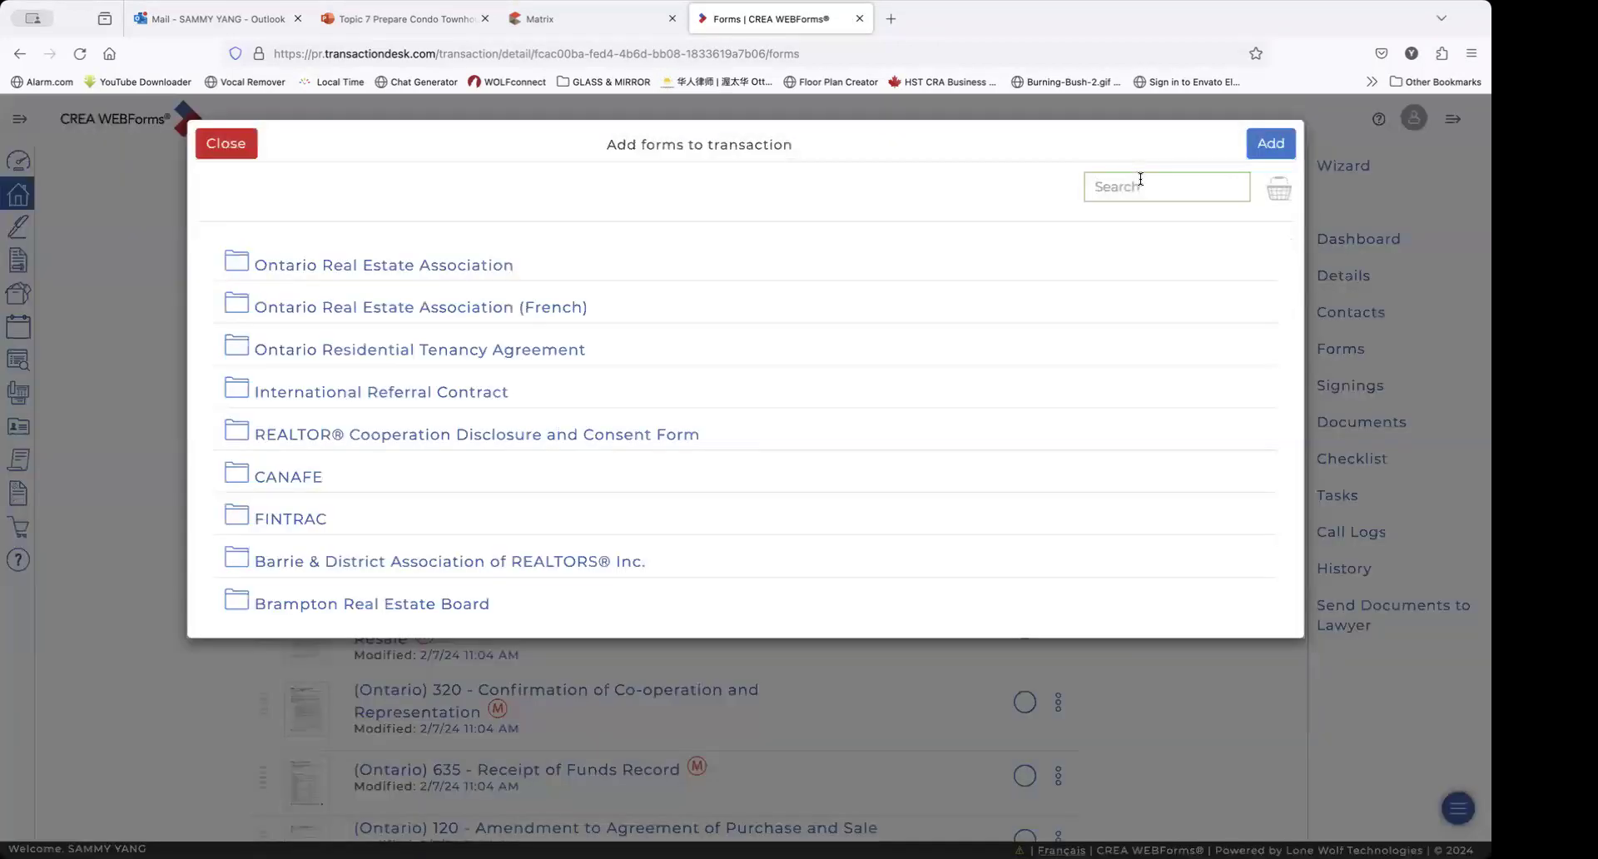
Step: Search 'reco info' and add the RECO Information Guide to the transaction
{"action": "type", "text": "reco info"}
{"action": "key", "text": "Return"}
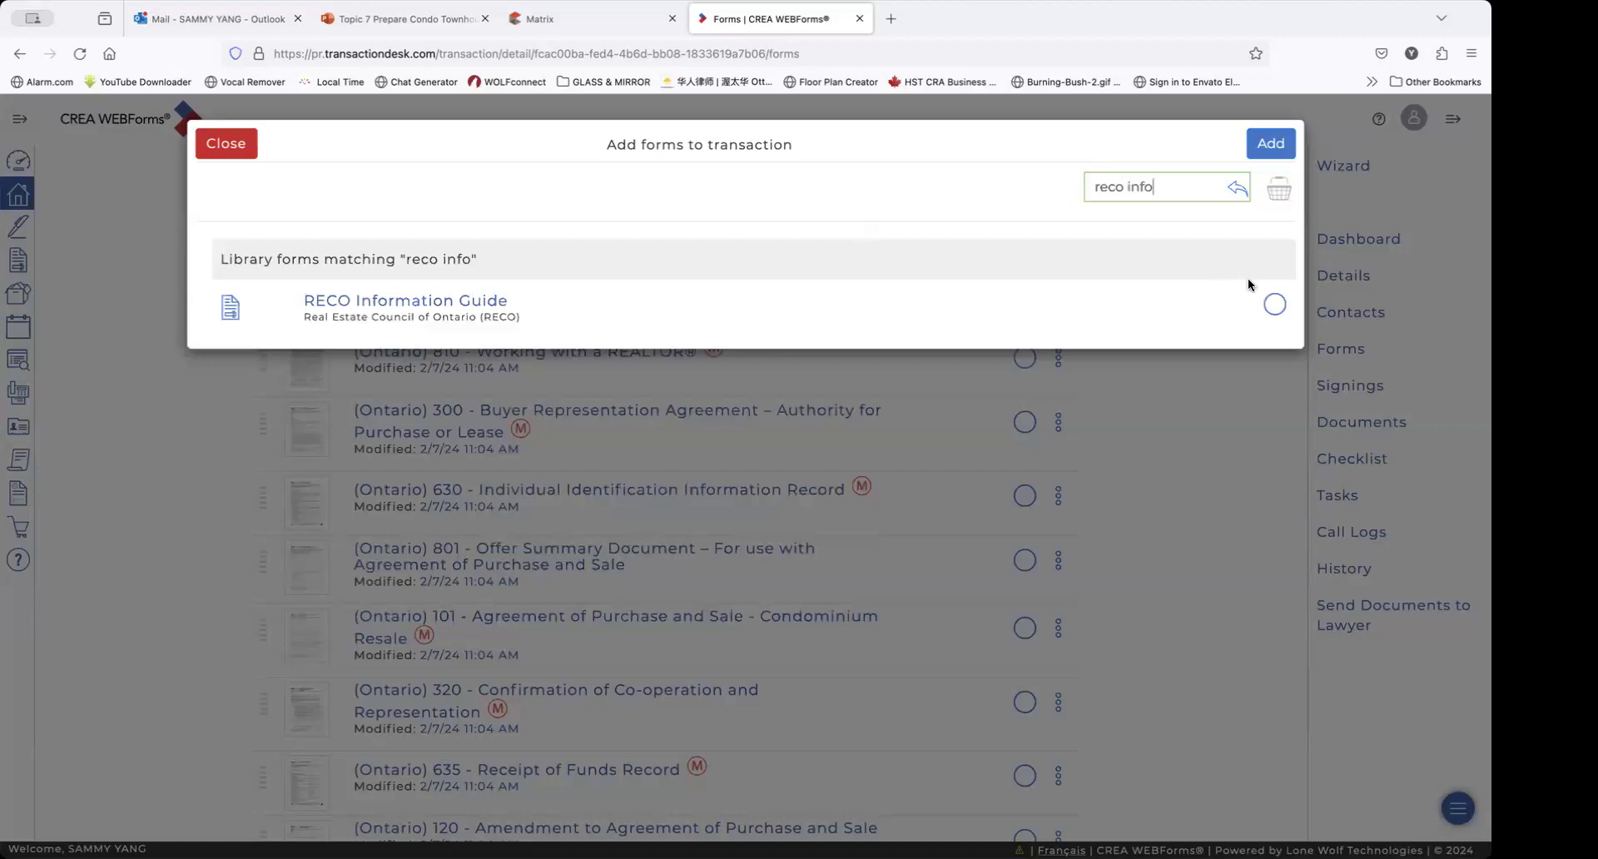
{"action": "left_click", "coordinate": [1275, 304]}
{"action": "left_click", "coordinate": [1268, 144]}
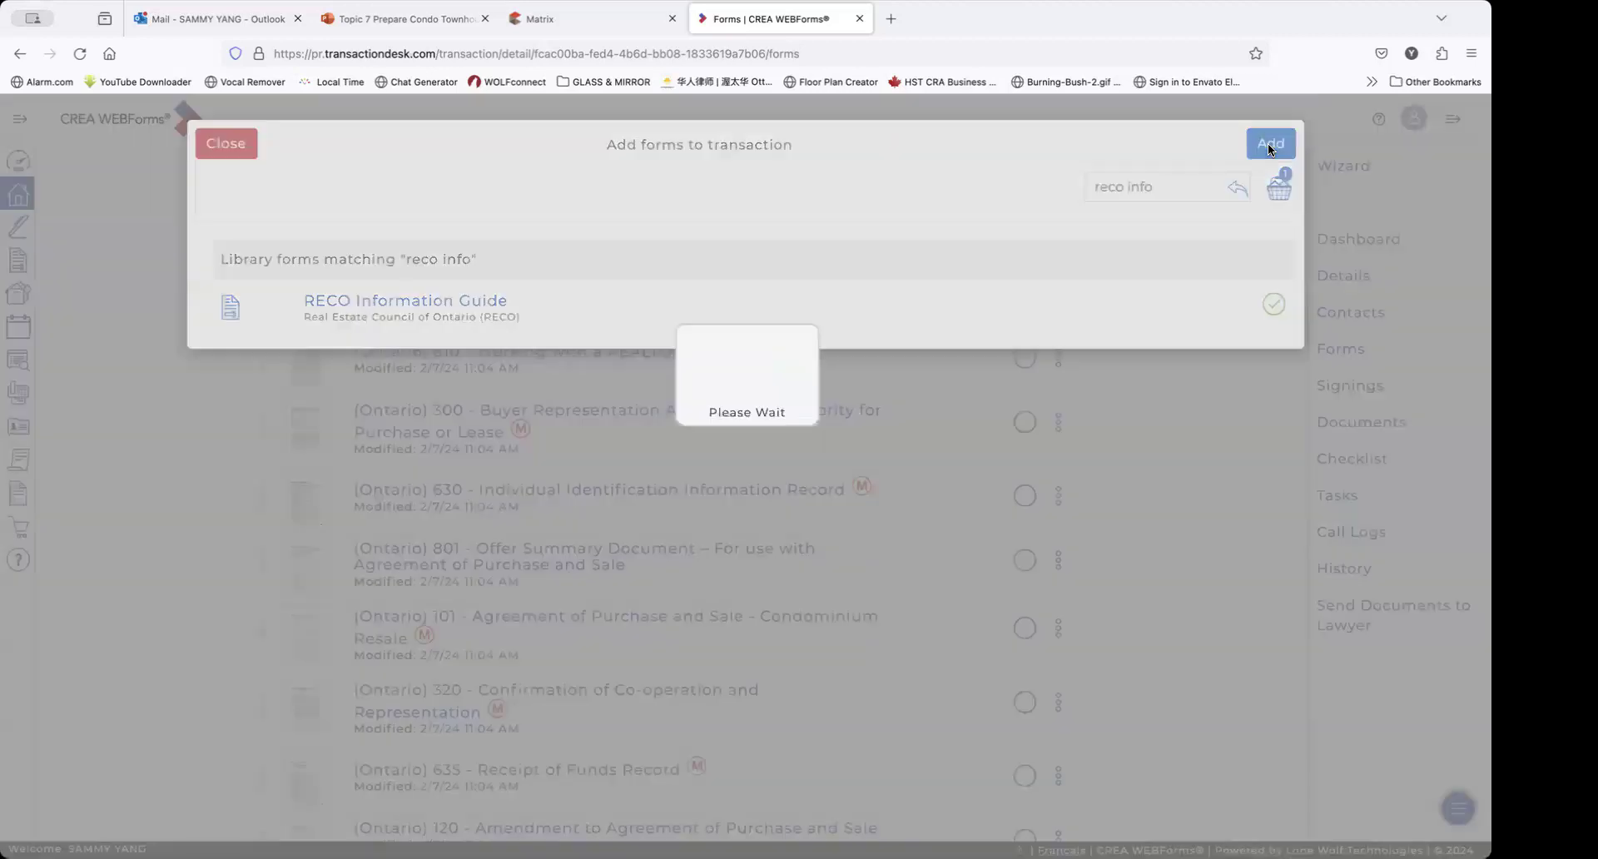
Step: Drag the RECO Information Guide up so it sits right after form 810
{"action": "scroll", "coordinate": [352, 643], "scroll_direction": "down", "scroll_amount": 5}
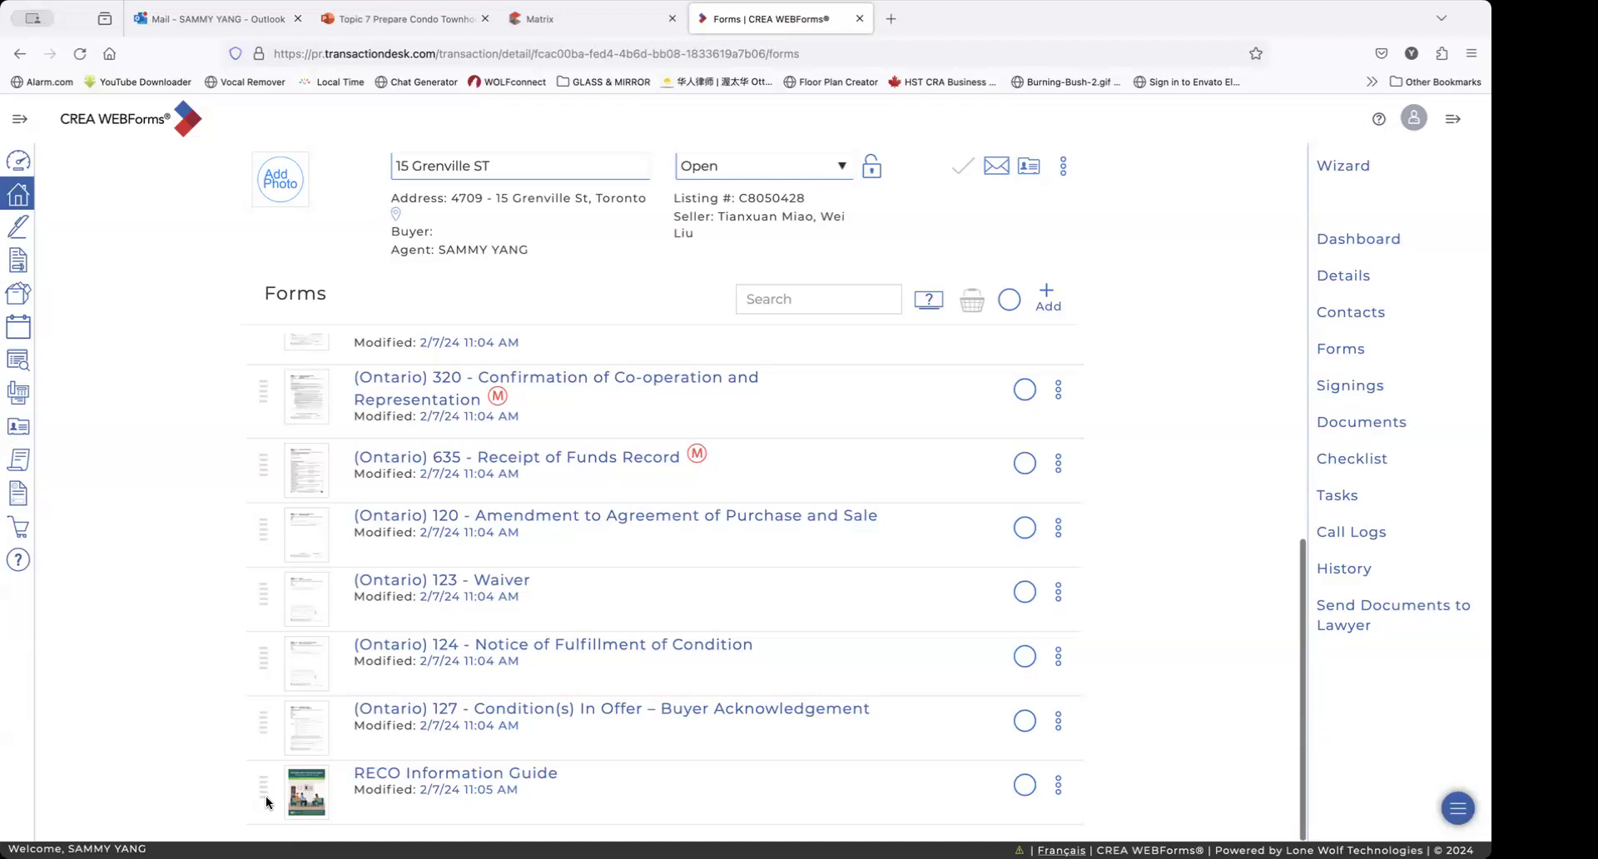
{"action": "left_click_drag", "start_coordinate": [259, 792], "coordinate": [283, 375]}
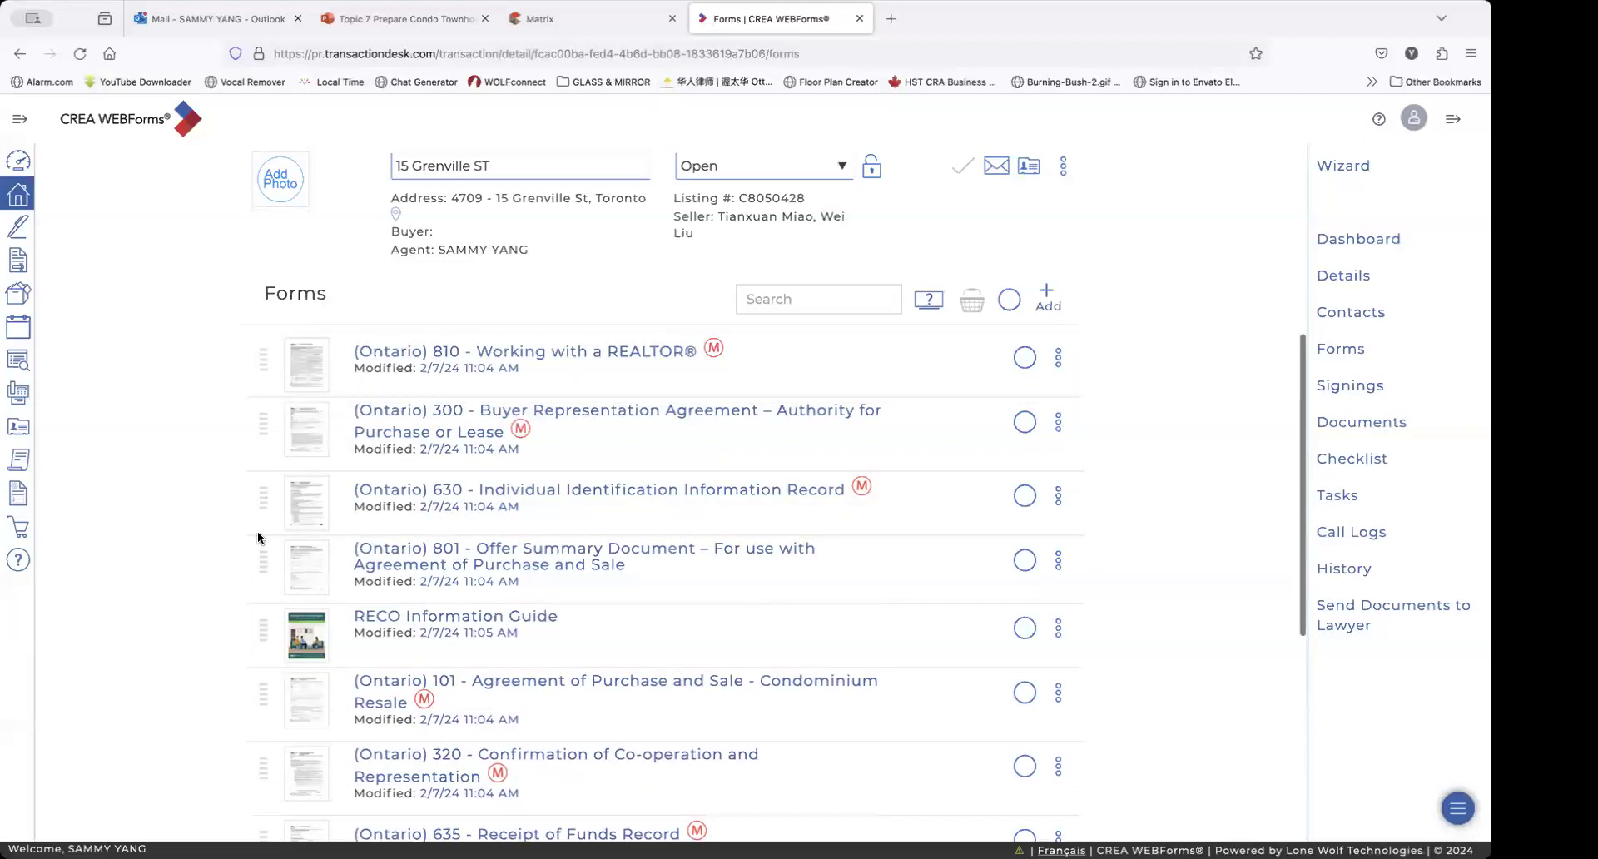
{"action": "left_click_drag", "start_coordinate": [268, 633], "coordinate": [276, 416]}
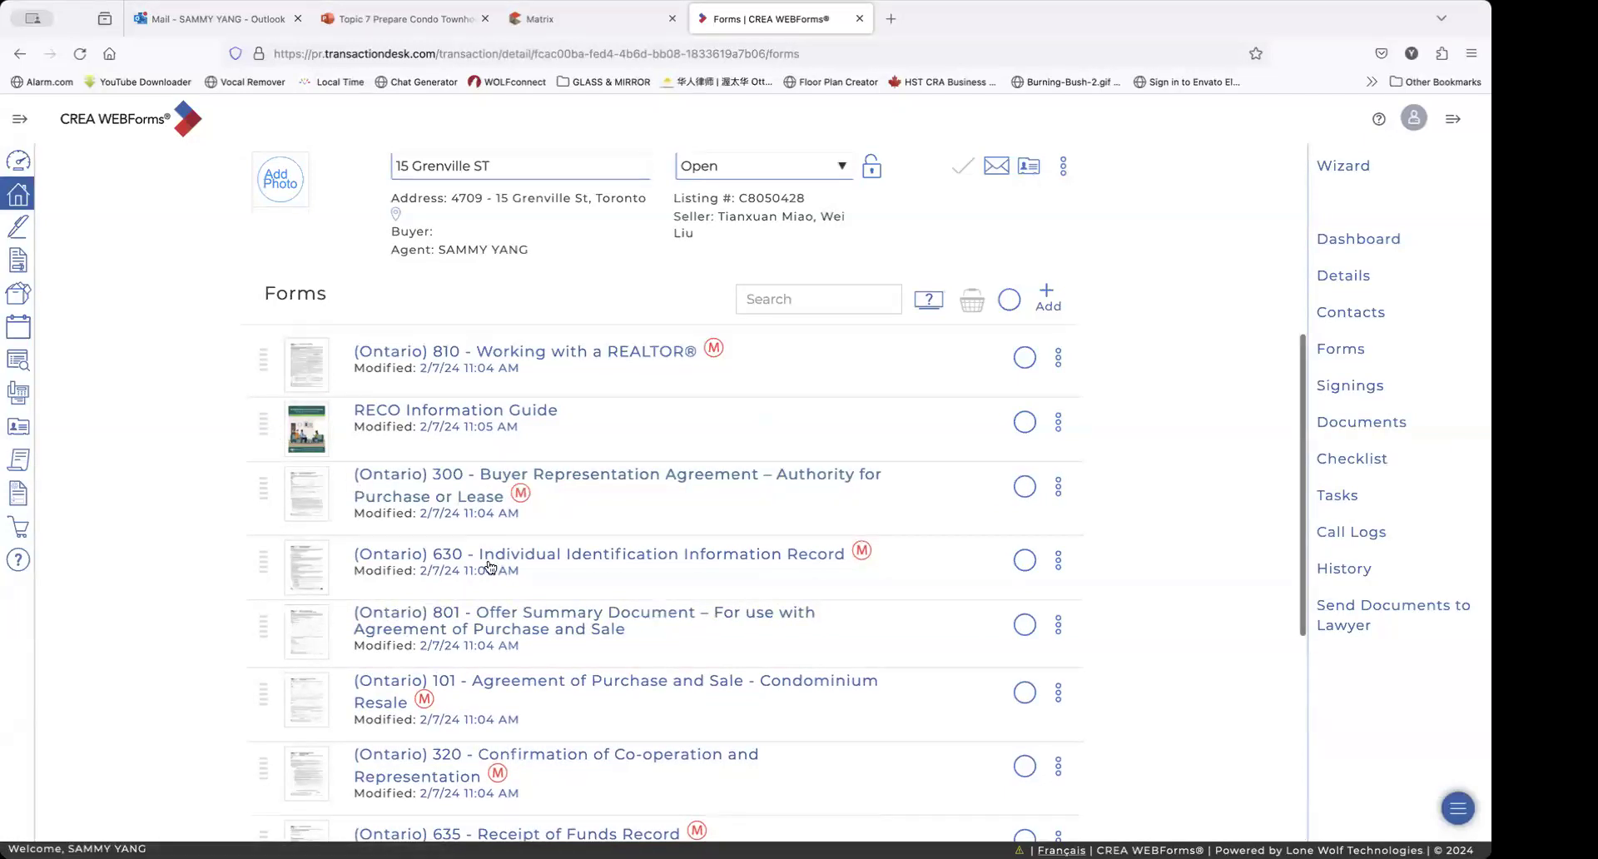
{"action": "scroll", "coordinate": [489, 567], "scroll_direction": "down", "scroll_amount": 3}
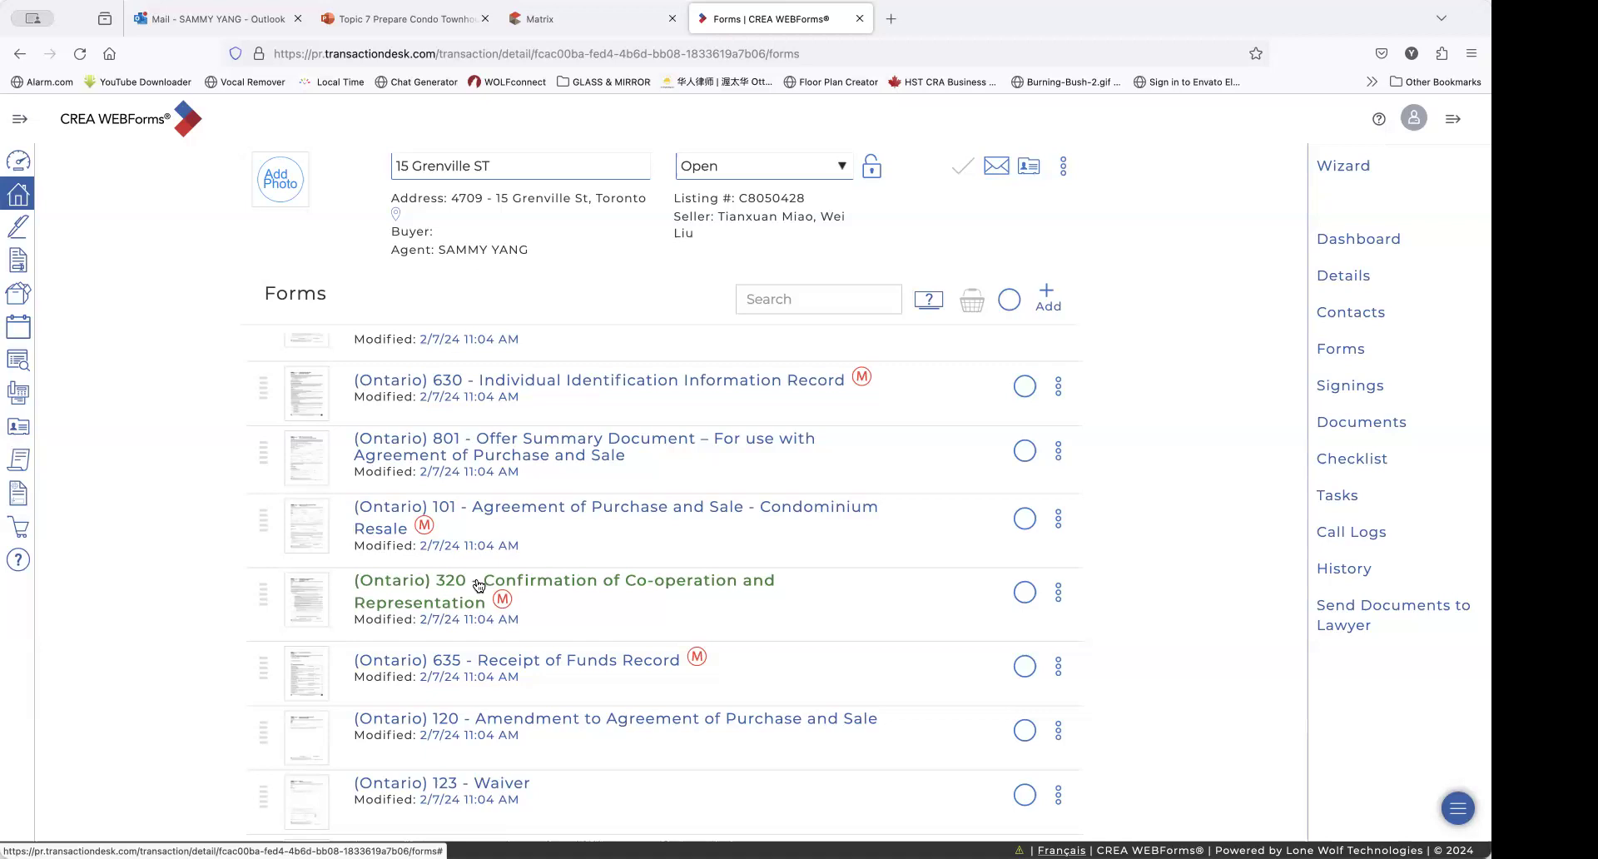
{"action": "left_click", "coordinate": [1047, 298]}
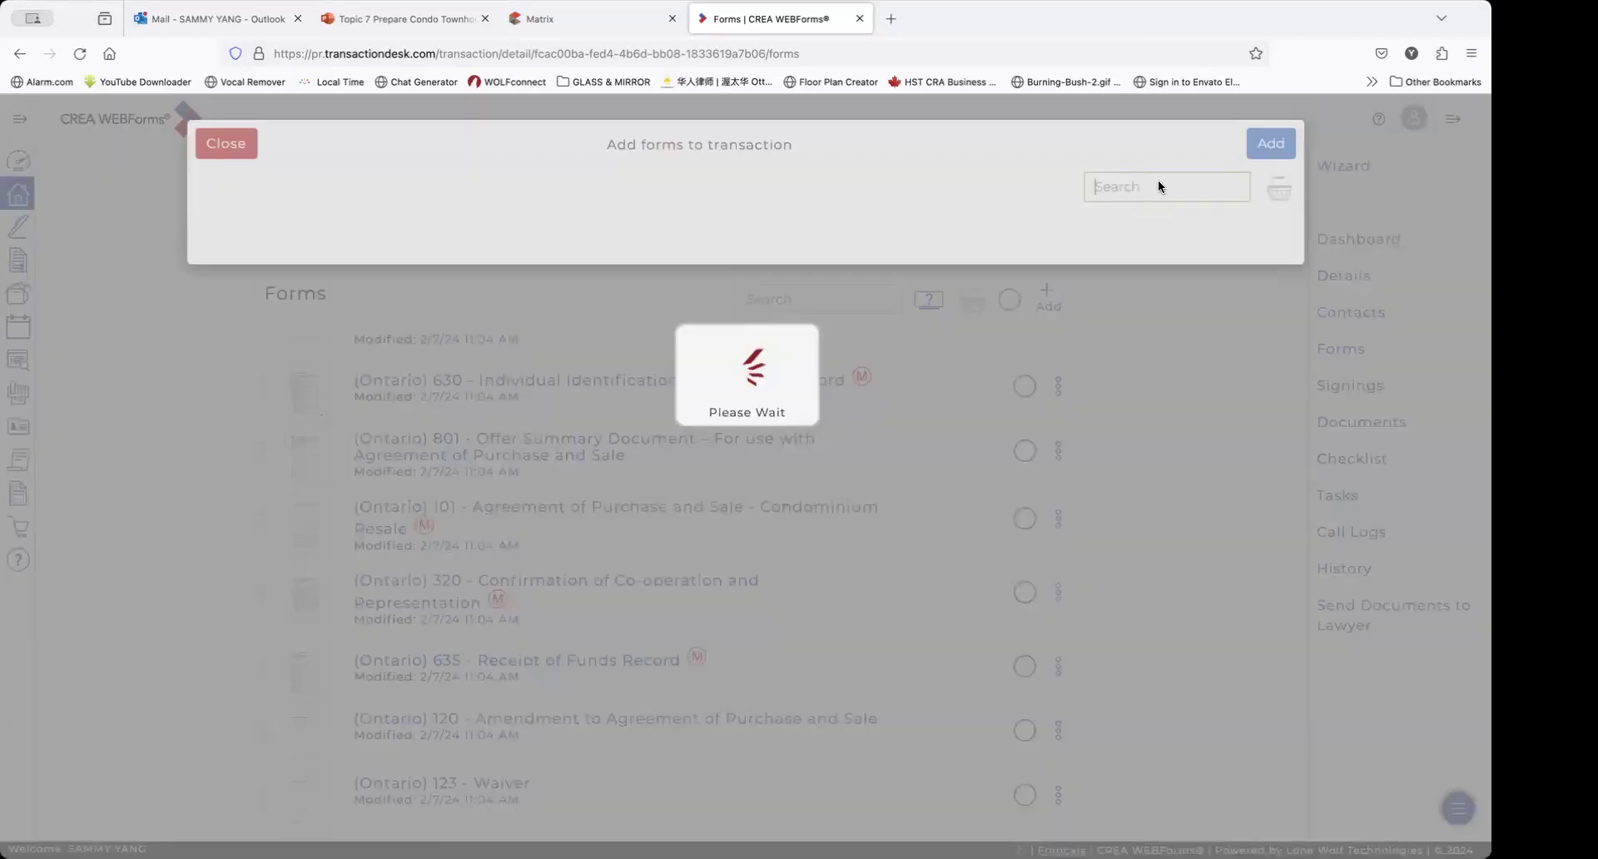
Step: Search '160' and add the Toronto 160 Registrant Disclosure of Interest form
{"action": "type", "text": "160"}
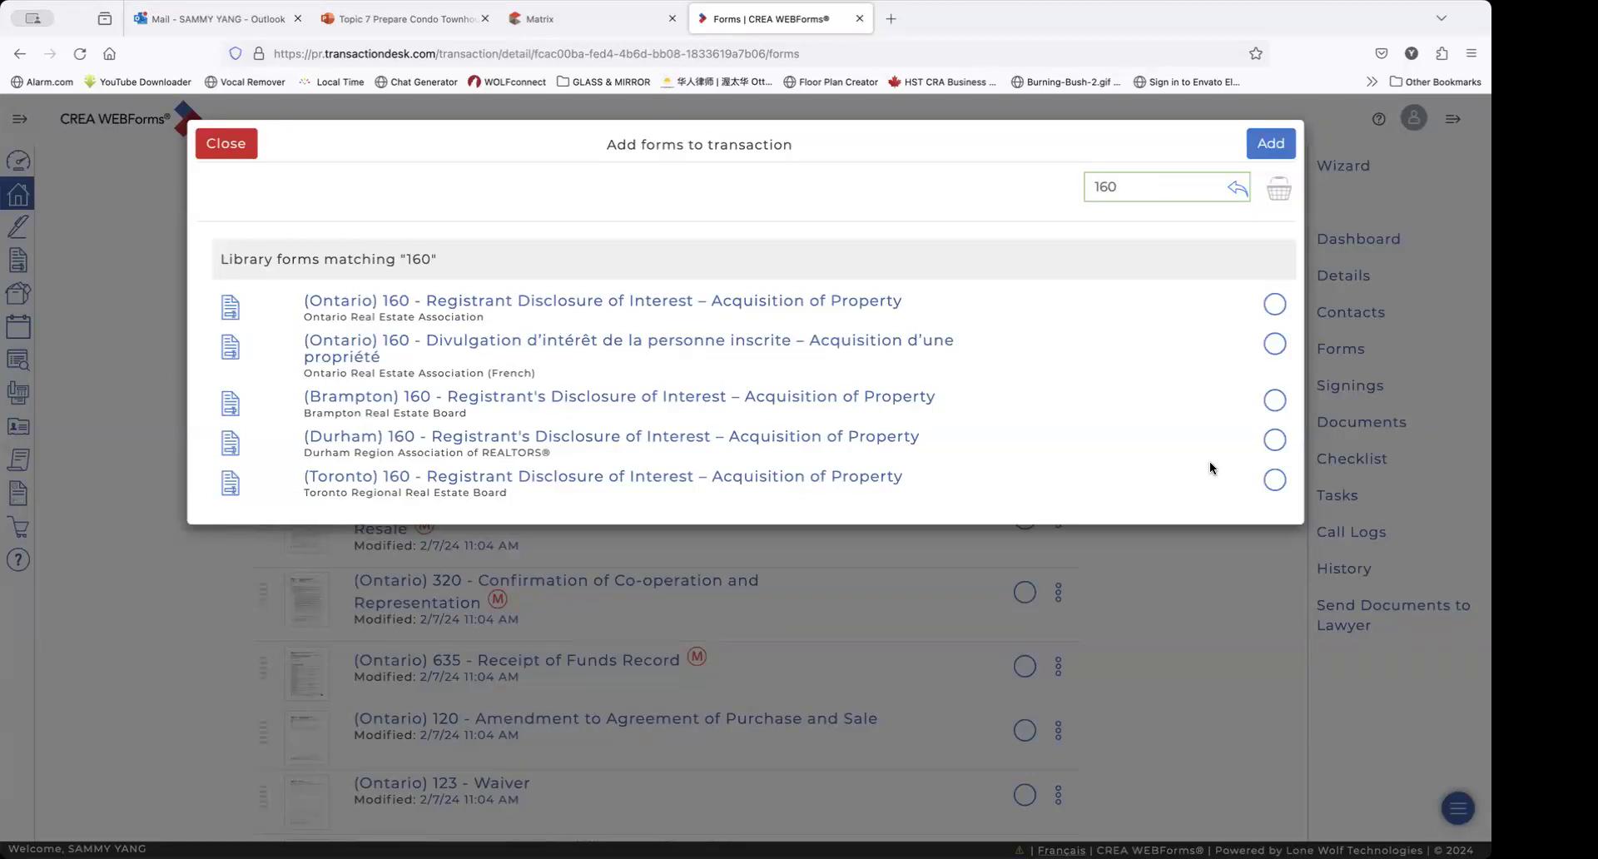
{"action": "left_click", "coordinate": [1273, 483]}
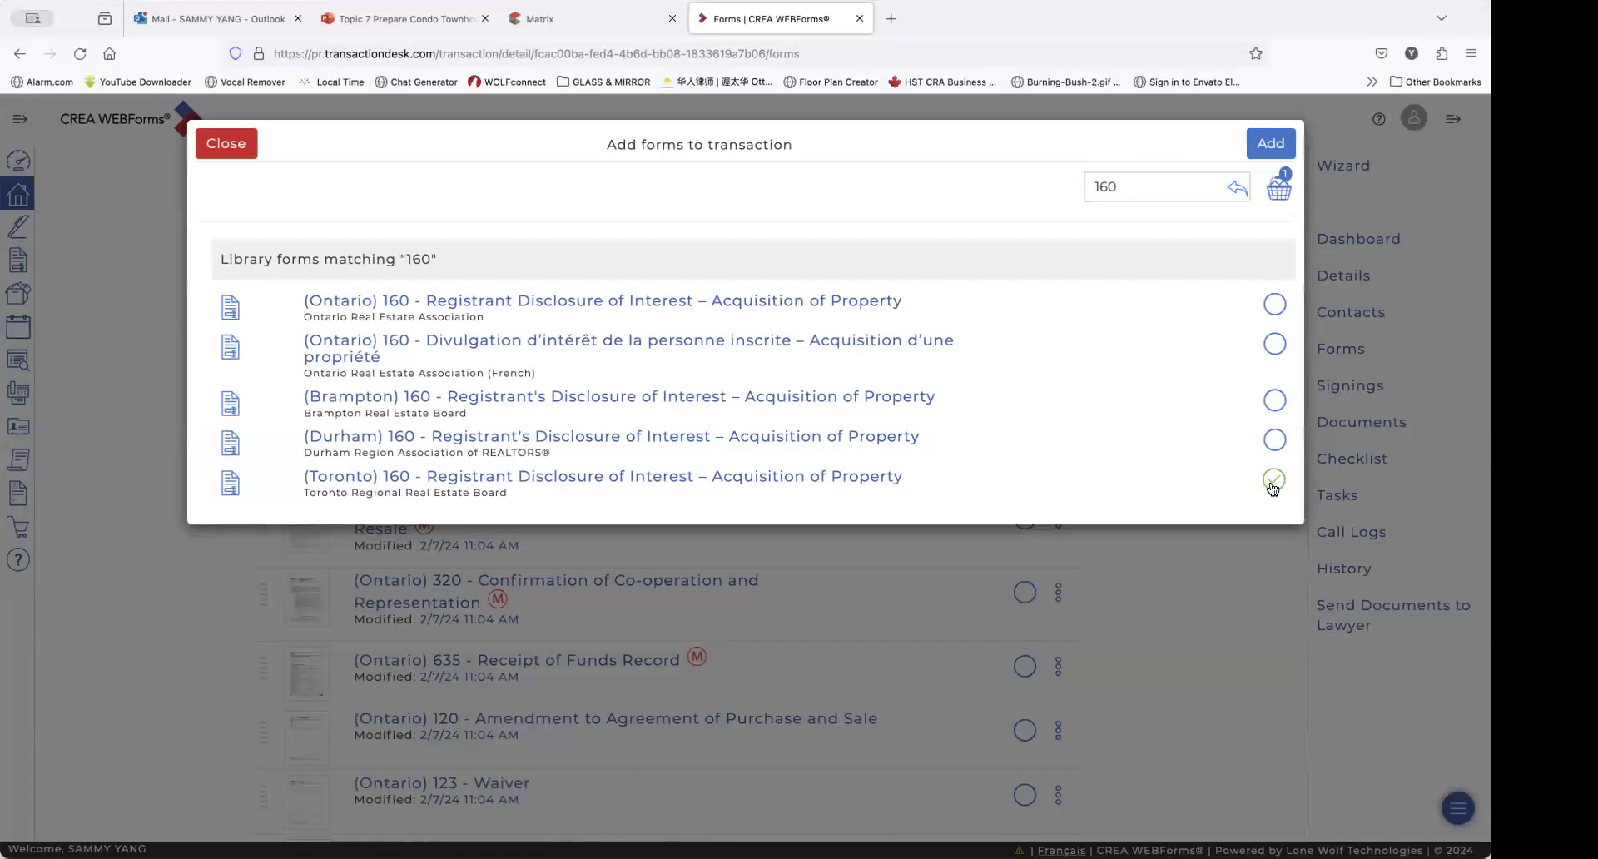
{"action": "left_click", "coordinate": [1273, 145]}
Step: Place the Toronto 160 form directly after form 320 in the list
{"action": "scroll", "coordinate": [486, 532], "scroll_direction": "down", "scroll_amount": 5}
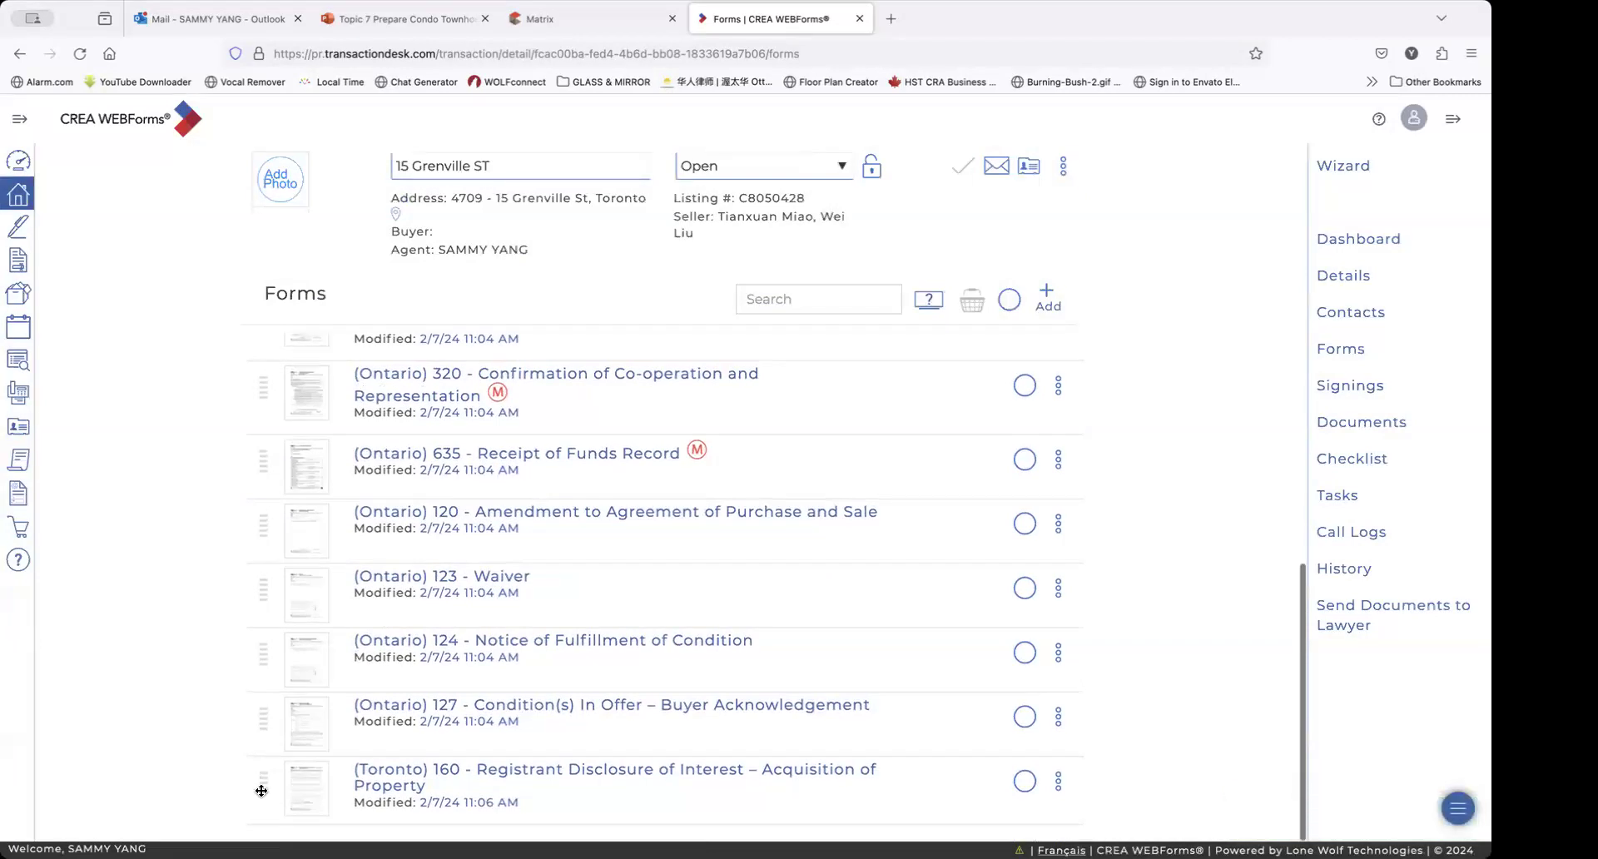
{"action": "left_click_drag", "start_coordinate": [262, 791], "coordinate": [238, 486]}
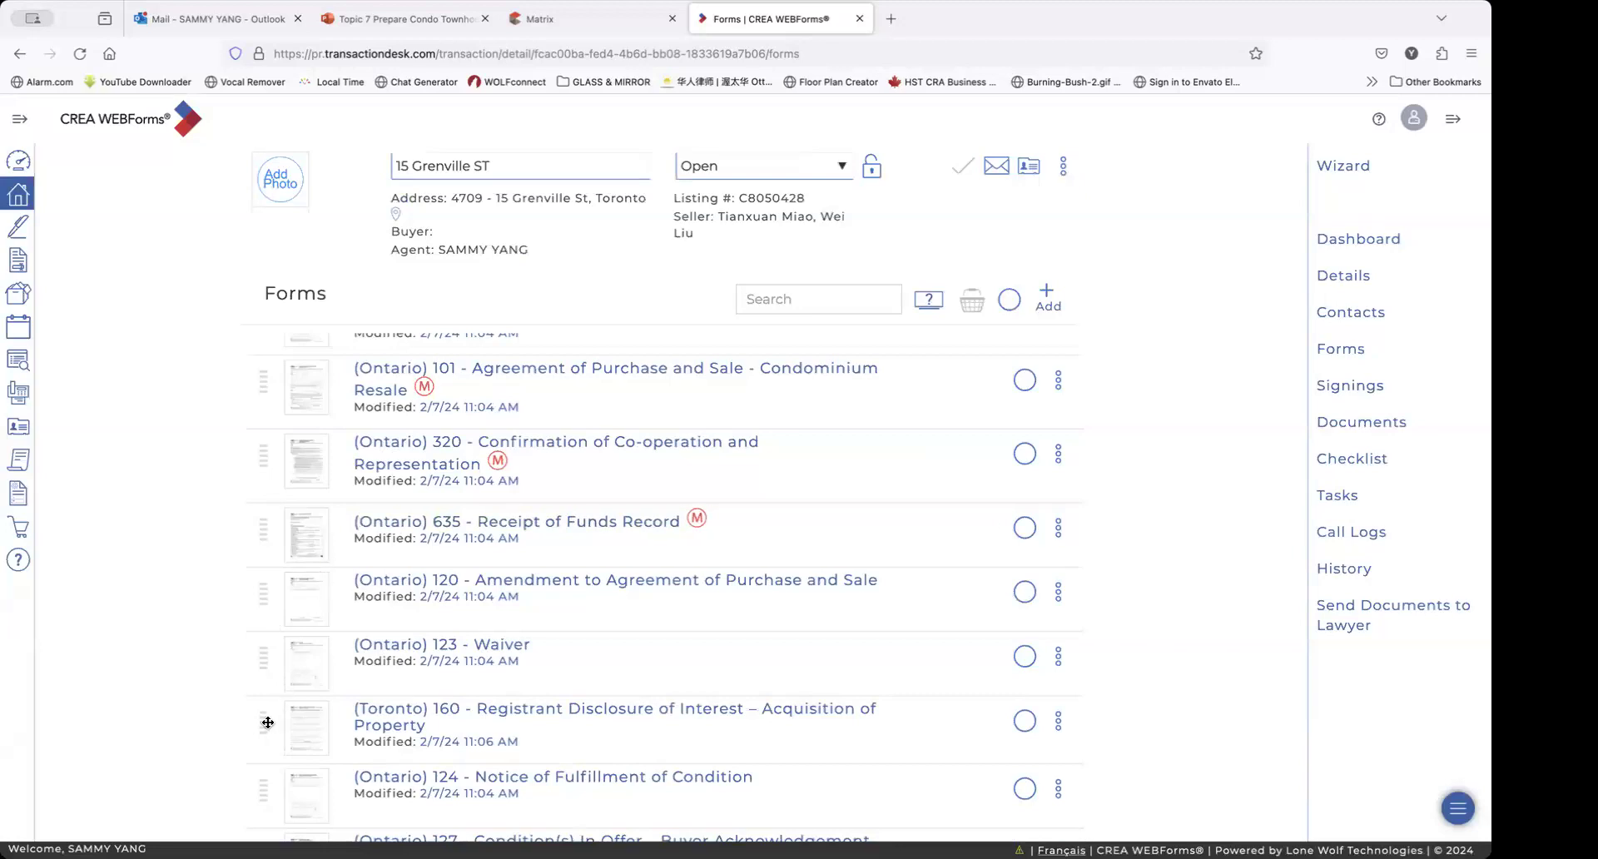
{"action": "left_click_drag", "start_coordinate": [267, 679], "coordinate": [276, 547]}
{"action": "scroll", "coordinate": [276, 549], "scroll_direction": "up", "scroll_amount": 5}
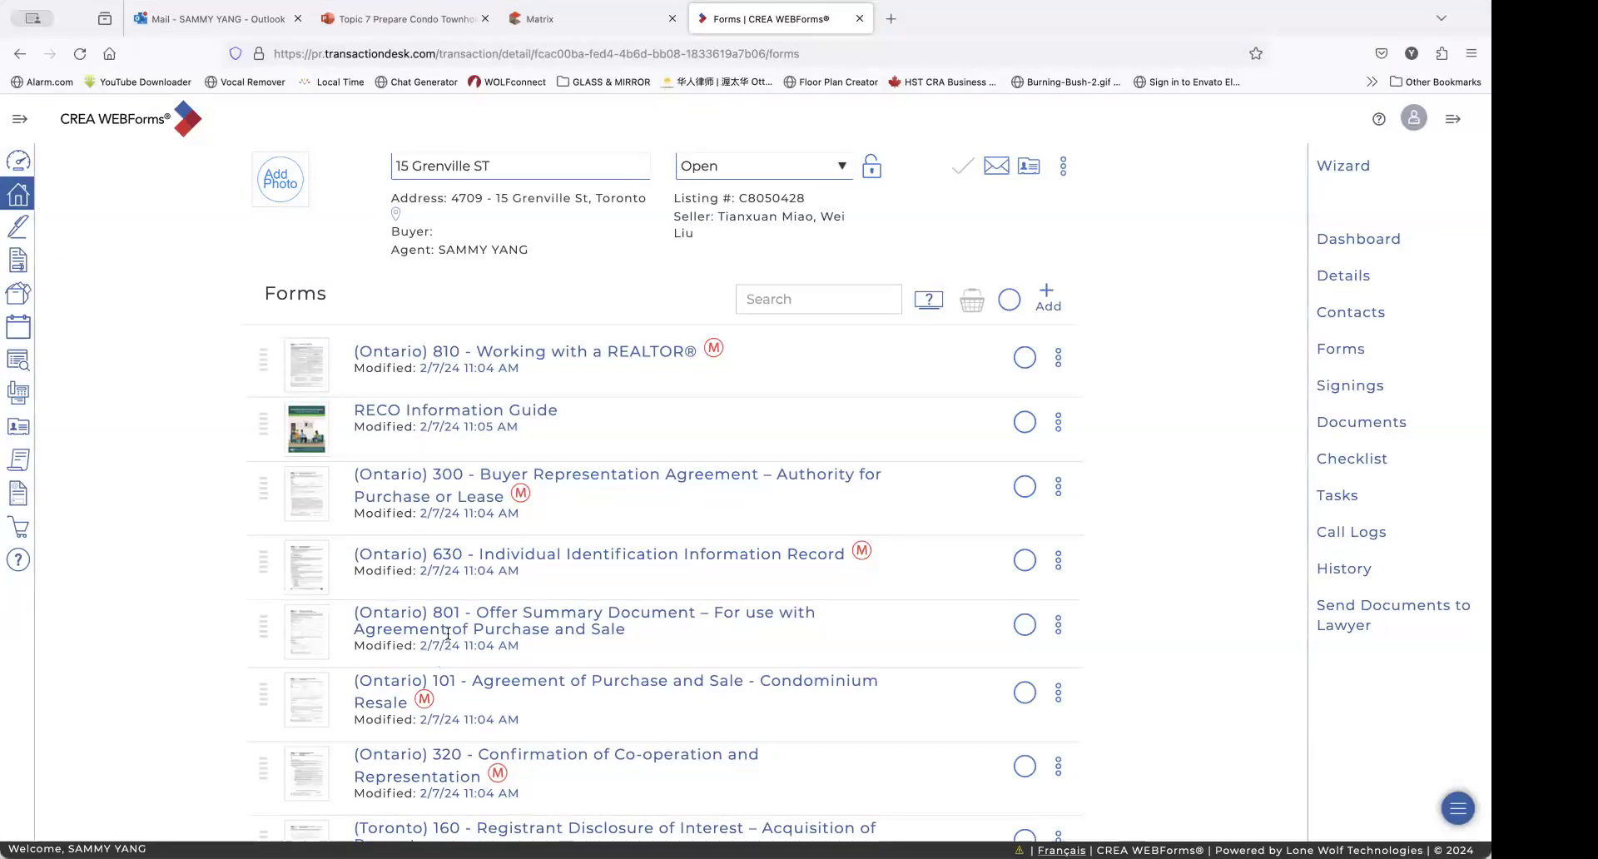
{"action": "left_click", "coordinate": [568, 353]}
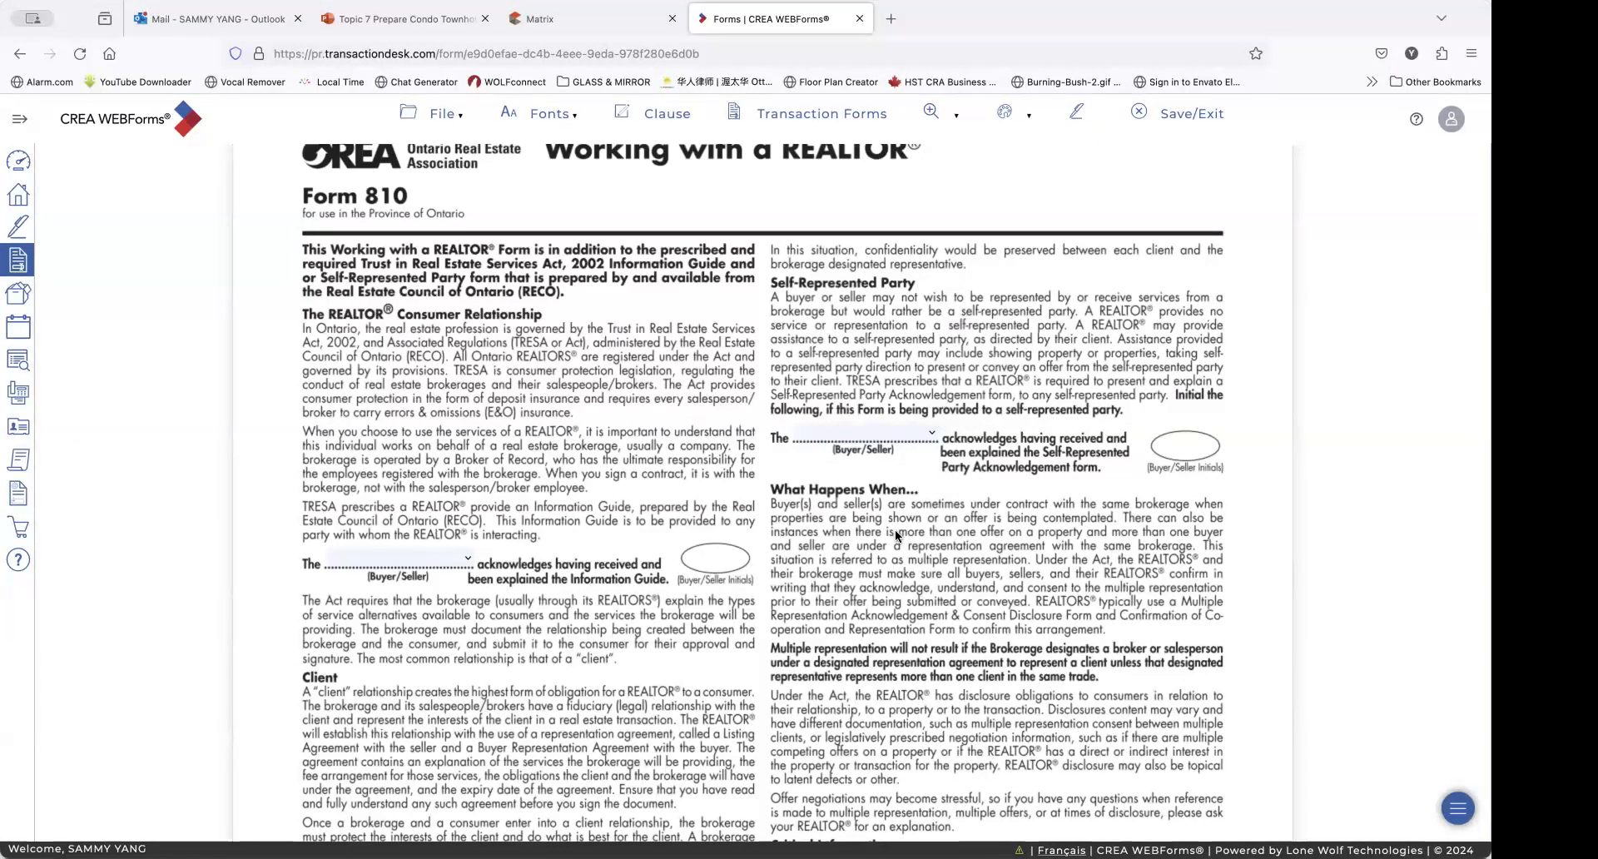
Step: Set the acknowledging party to Buyer and enter the buyer's name in Acknowledgement by
{"action": "left_click", "coordinate": [458, 562]}
{"action": "left_click", "coordinate": [453, 578]}
{"action": "scroll", "coordinate": [628, 586], "scroll_direction": "down", "scroll_amount": 2}
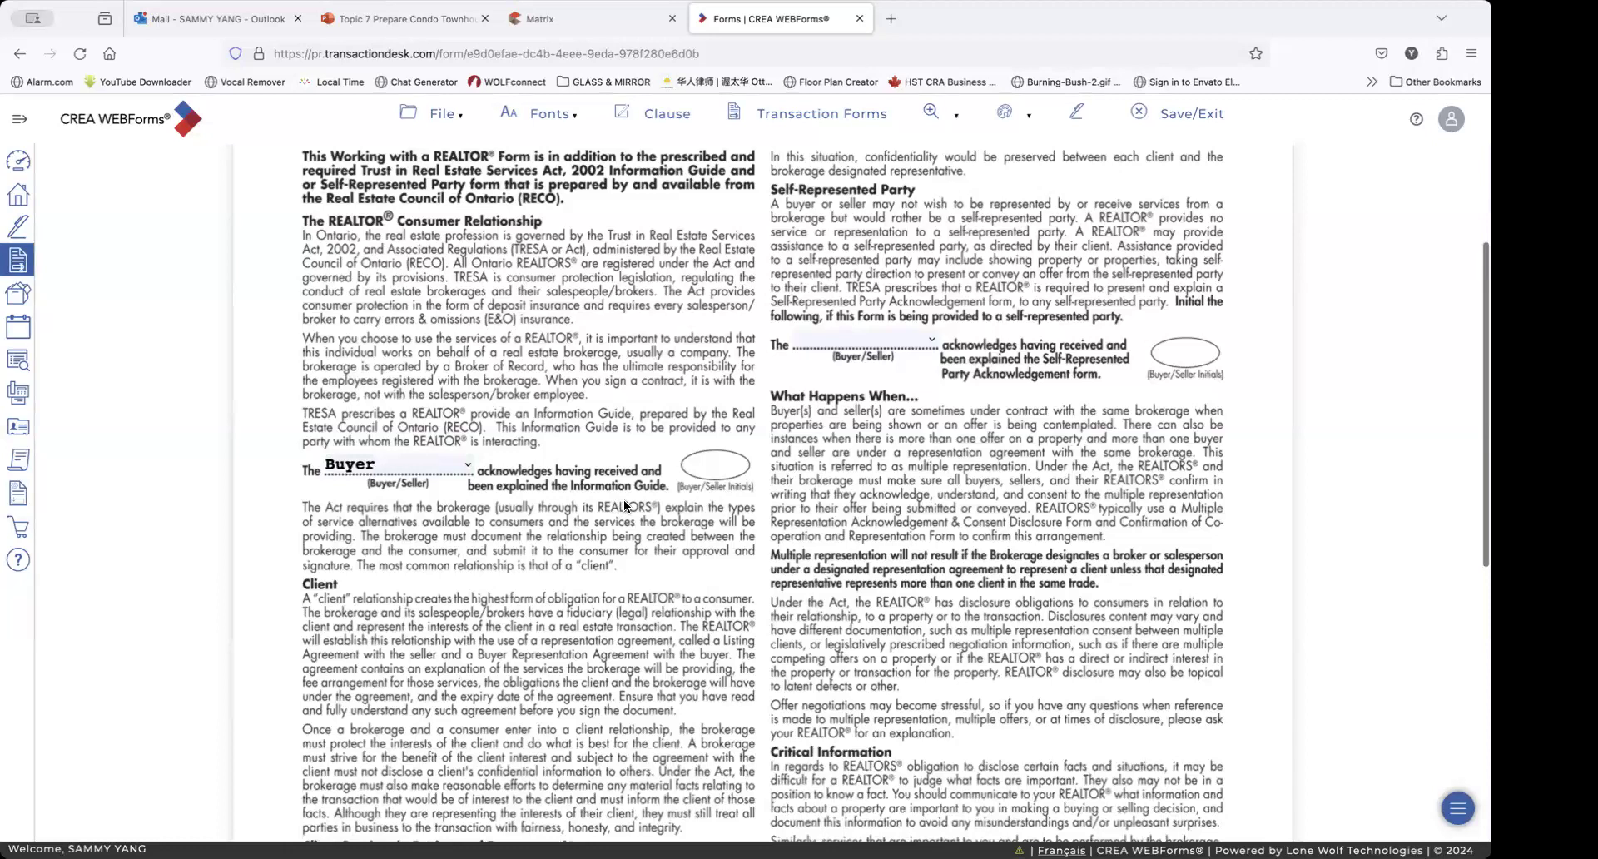
{"action": "scroll", "coordinate": [625, 505], "scroll_direction": "down", "scroll_amount": 2}
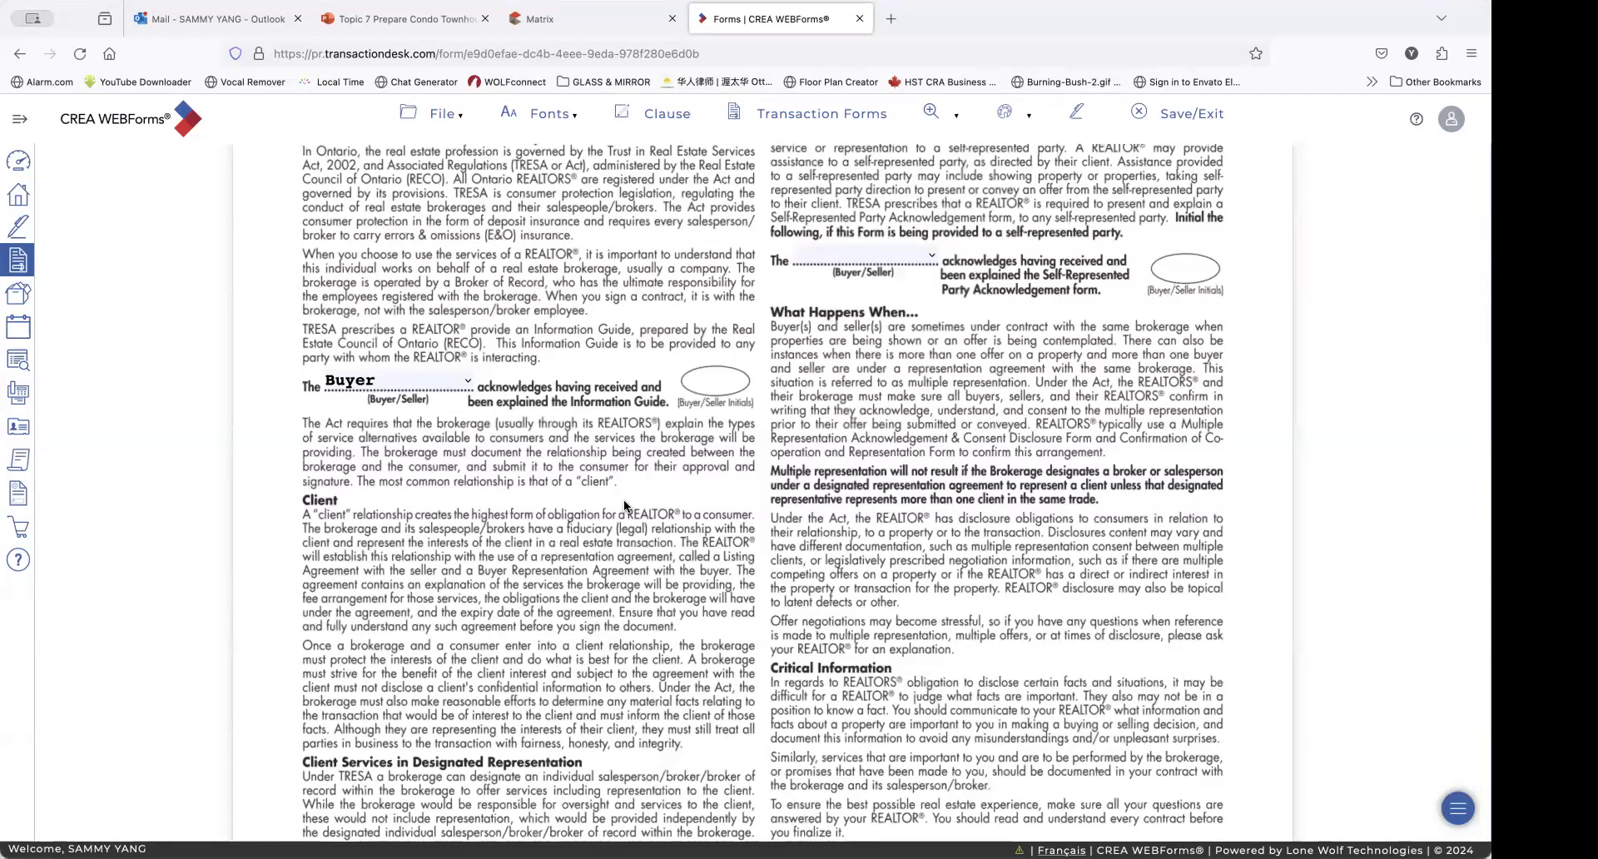
{"action": "scroll", "coordinate": [623, 499], "scroll_direction": "down", "scroll_amount": 6}
{"action": "left_click", "coordinate": [647, 495]}
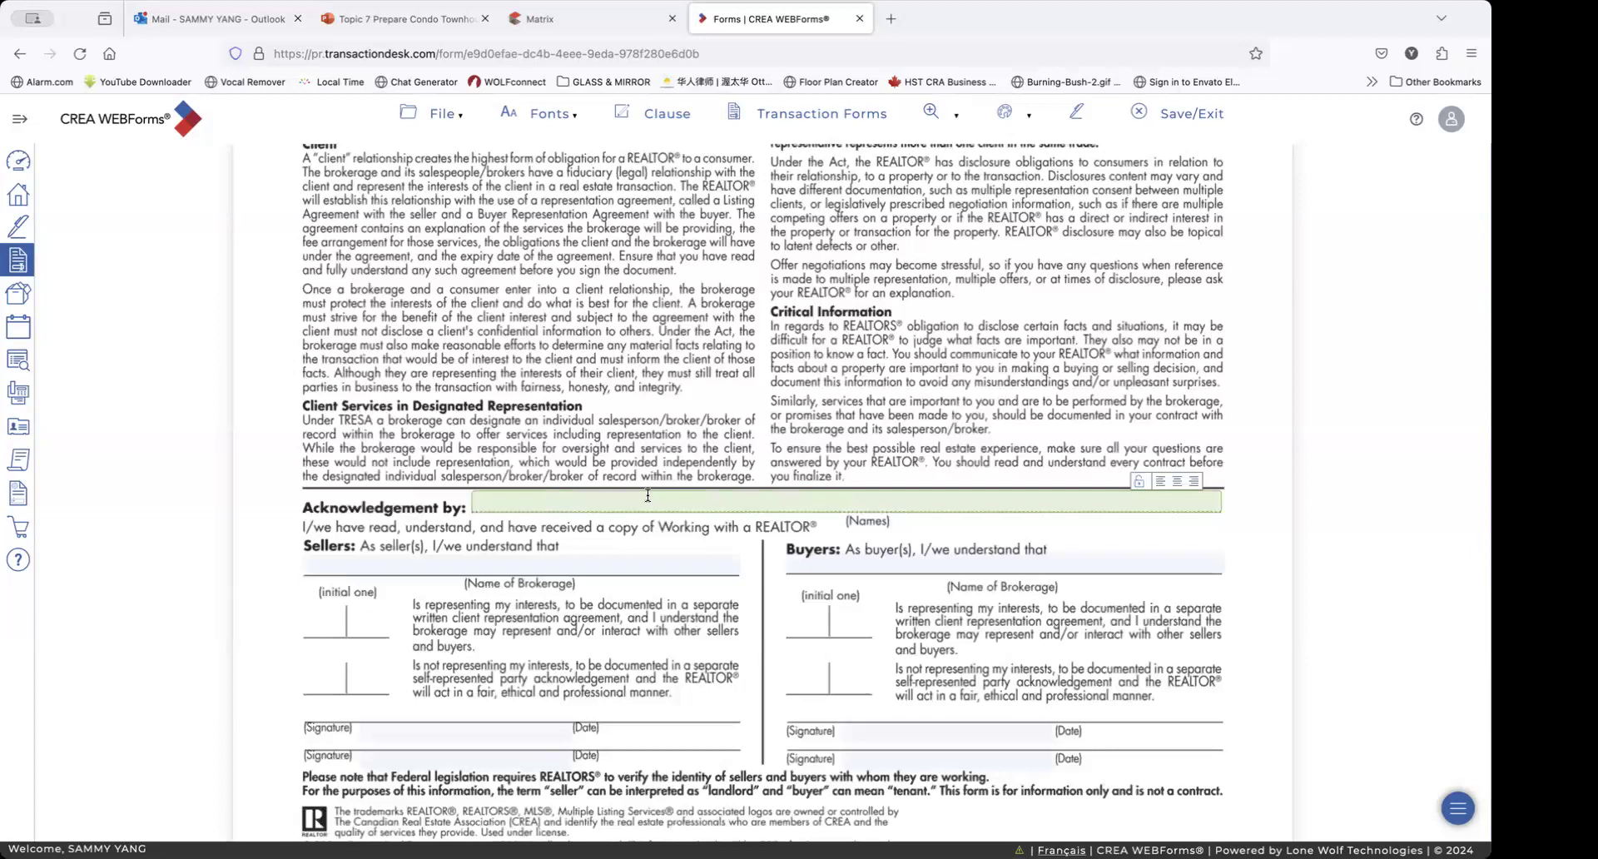
{"action": "left_click", "coordinate": [746, 642]}
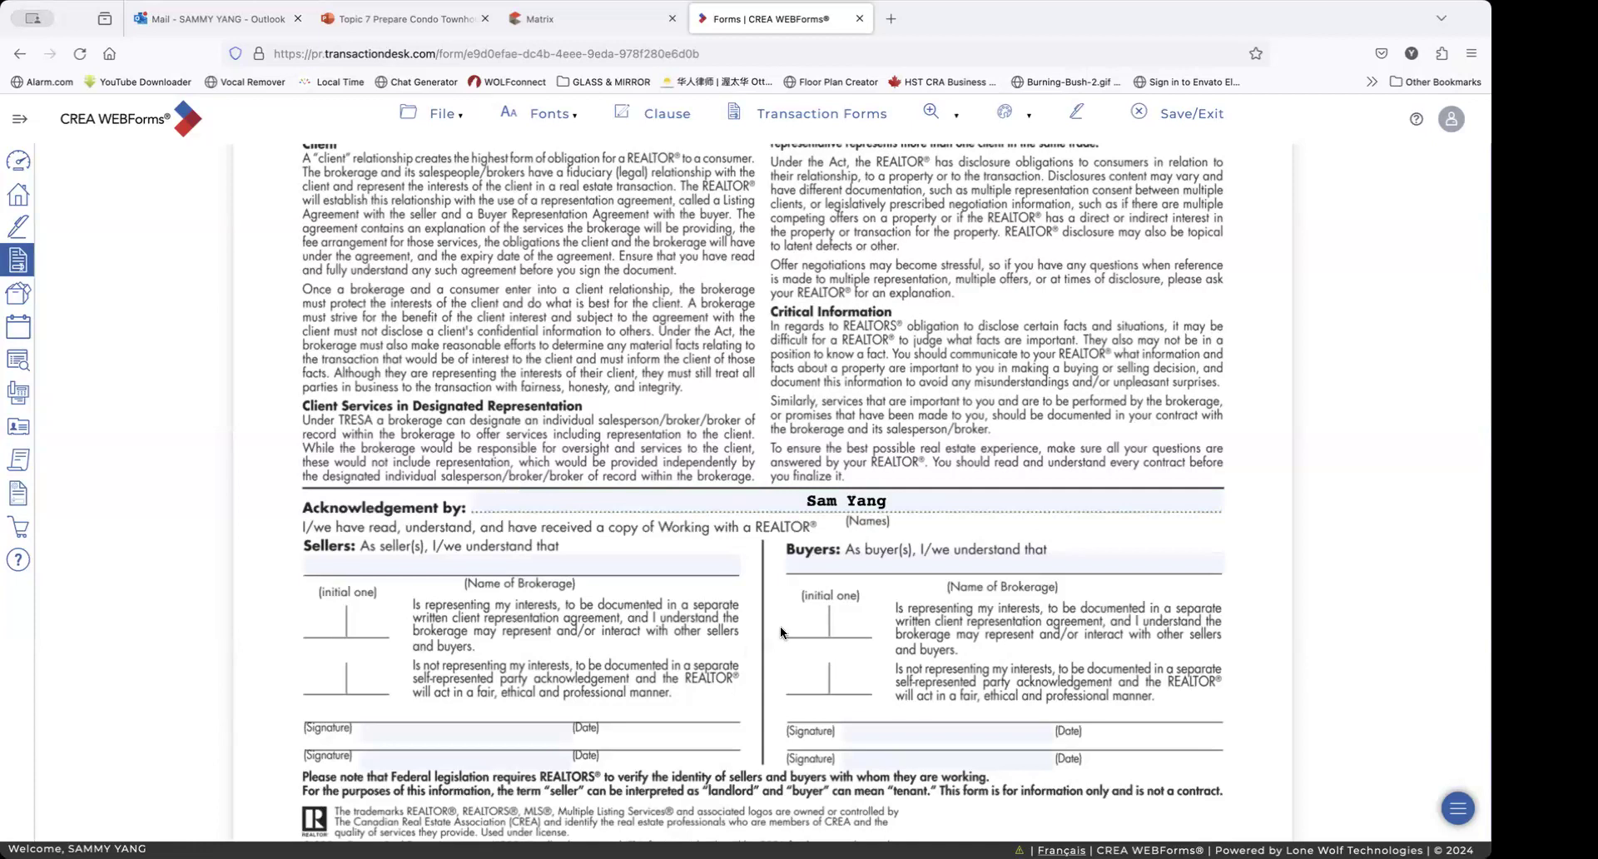
Step: Enter 'HomeLife Landmark Realty Inc.,Brokerage' as the buyers' name of brokerage
{"action": "left_click", "coordinate": [867, 567]}
{"action": "type", "text": "Home"}
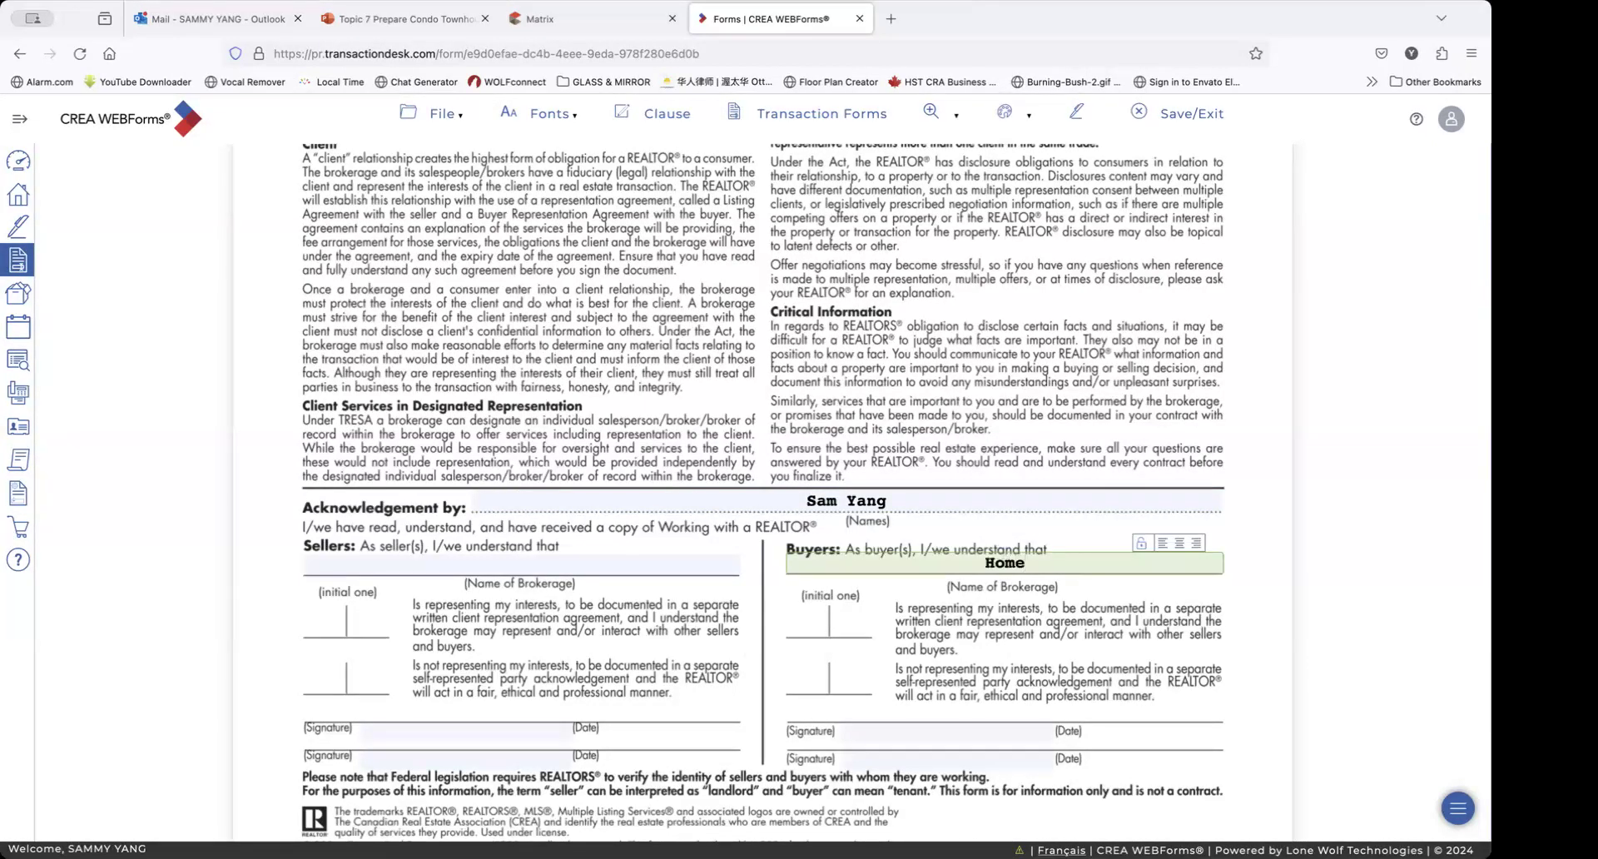
{"action": "type", "text": "Life Landmark Real"}
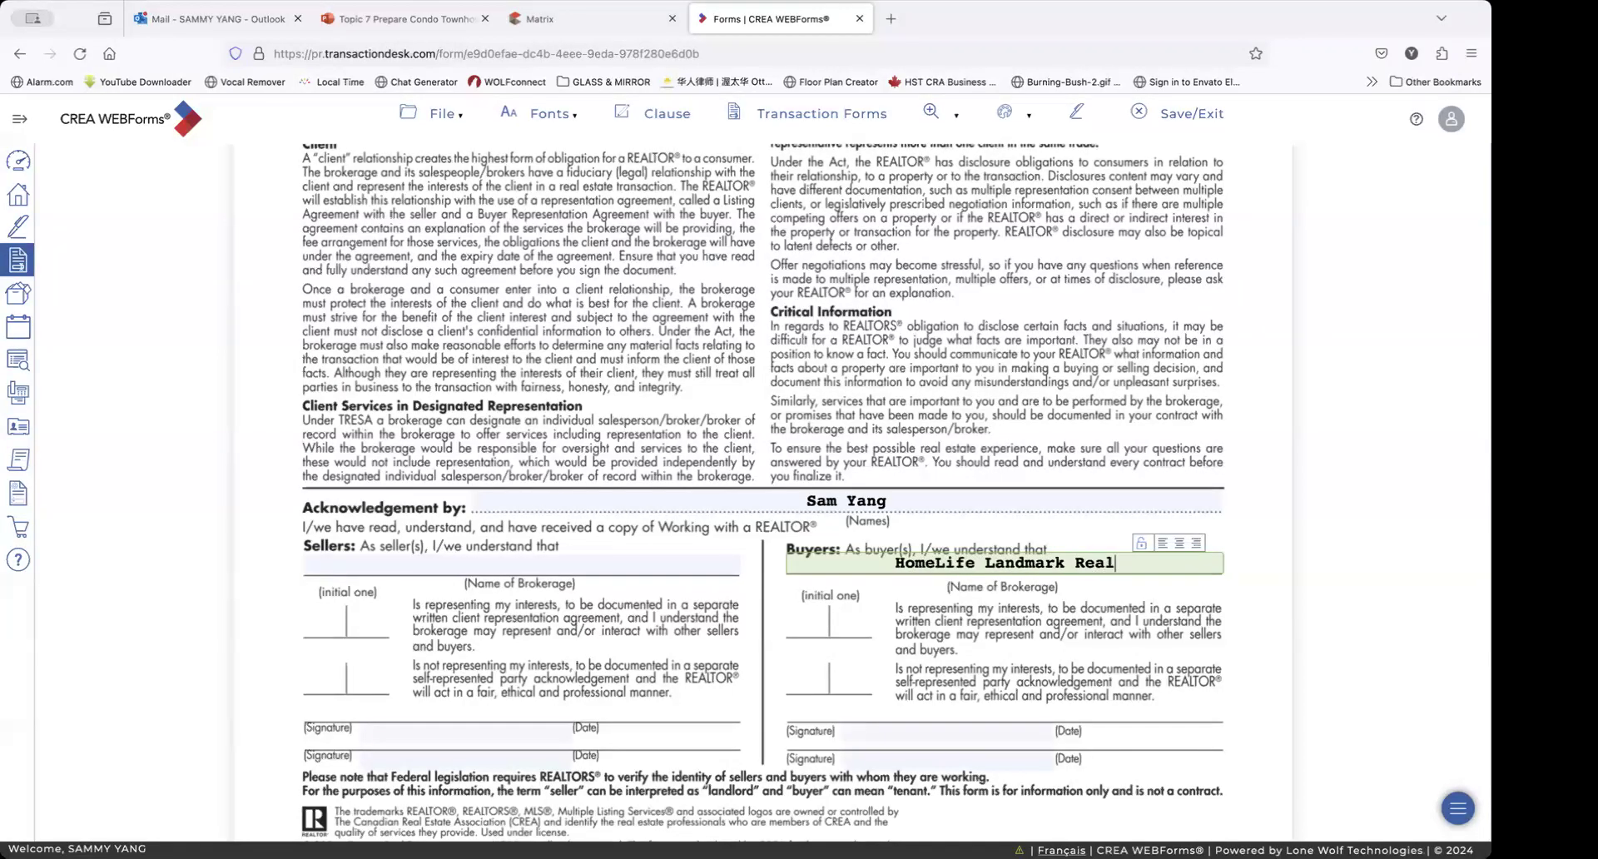
{"action": "type", "text": "ty Inc.,Broiker"}
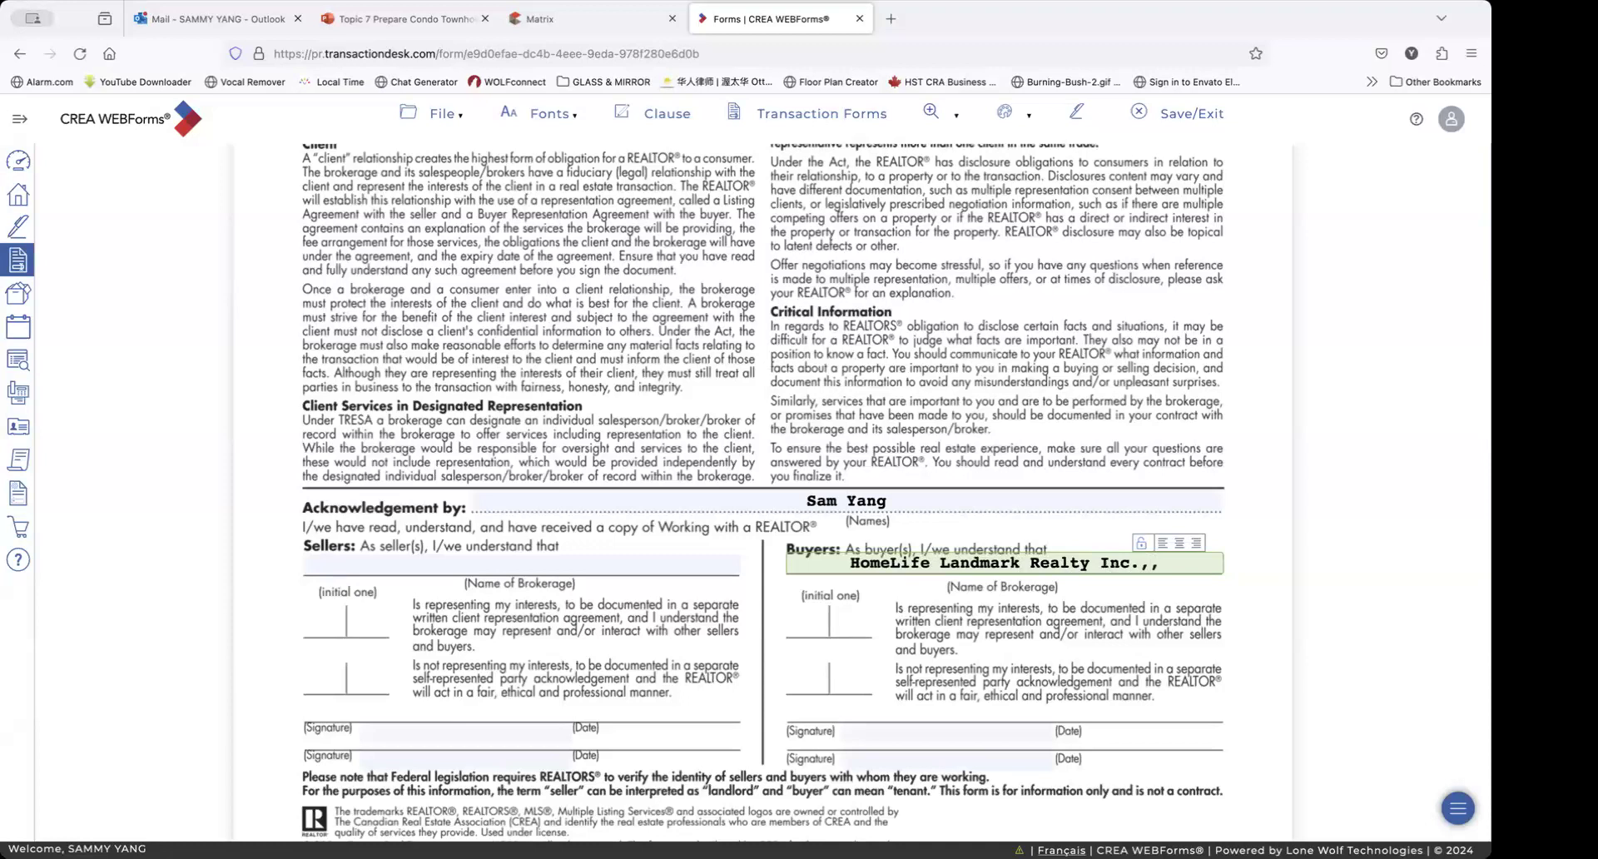
{"action": "key", "text": "BackSpace"}
{"action": "key", "text": "BackSpace"}
{"action": "key", "text": "BackSpace"}
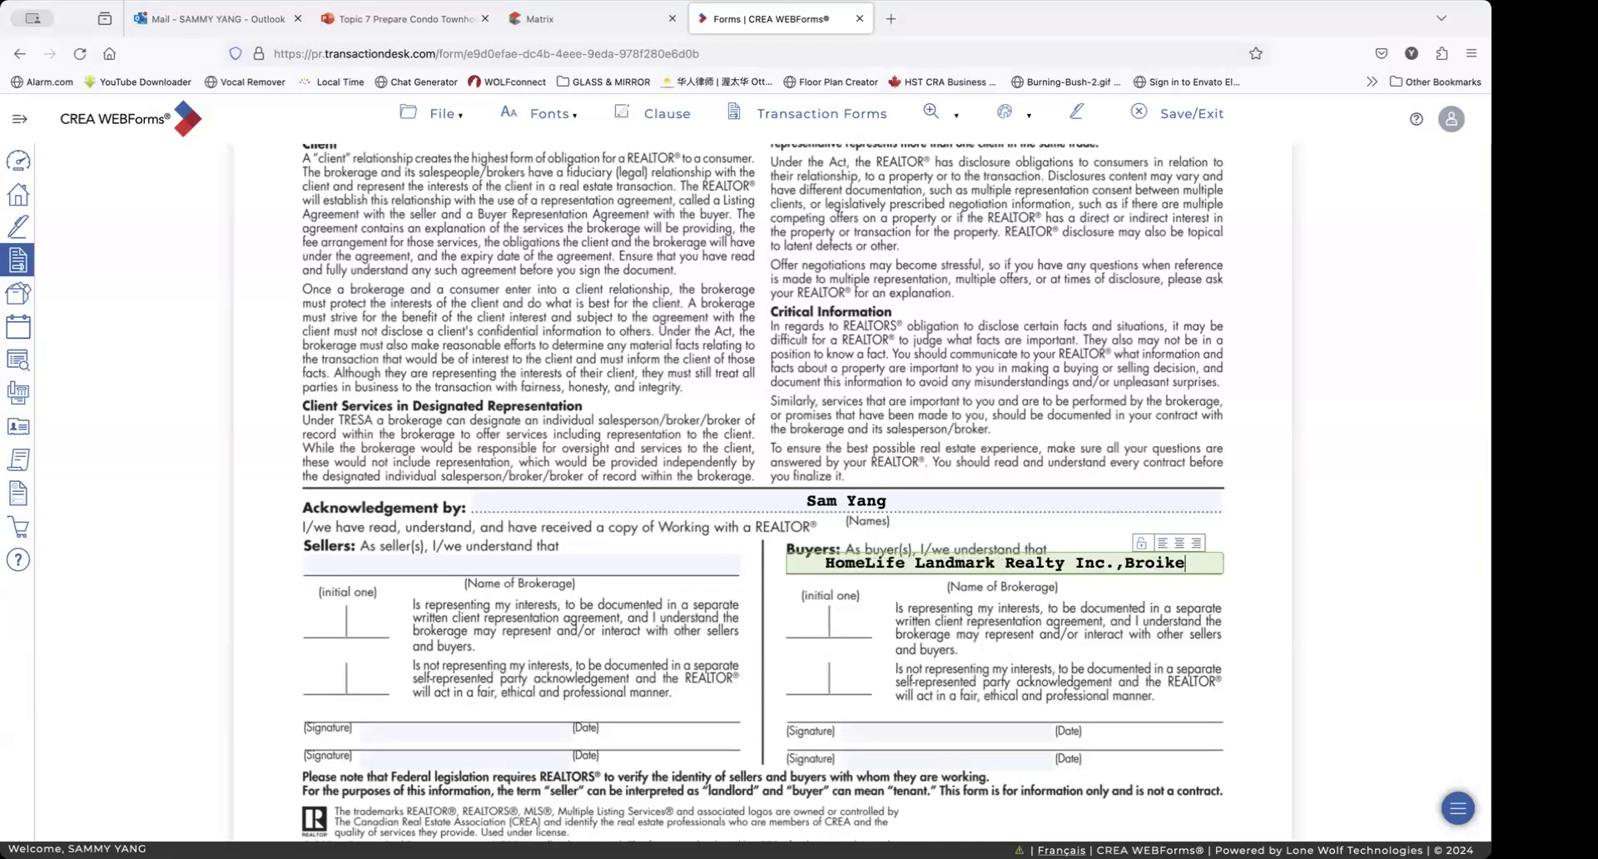
{"action": "key", "text": "BackSpace"}
{"action": "type", "text": "kerage"}
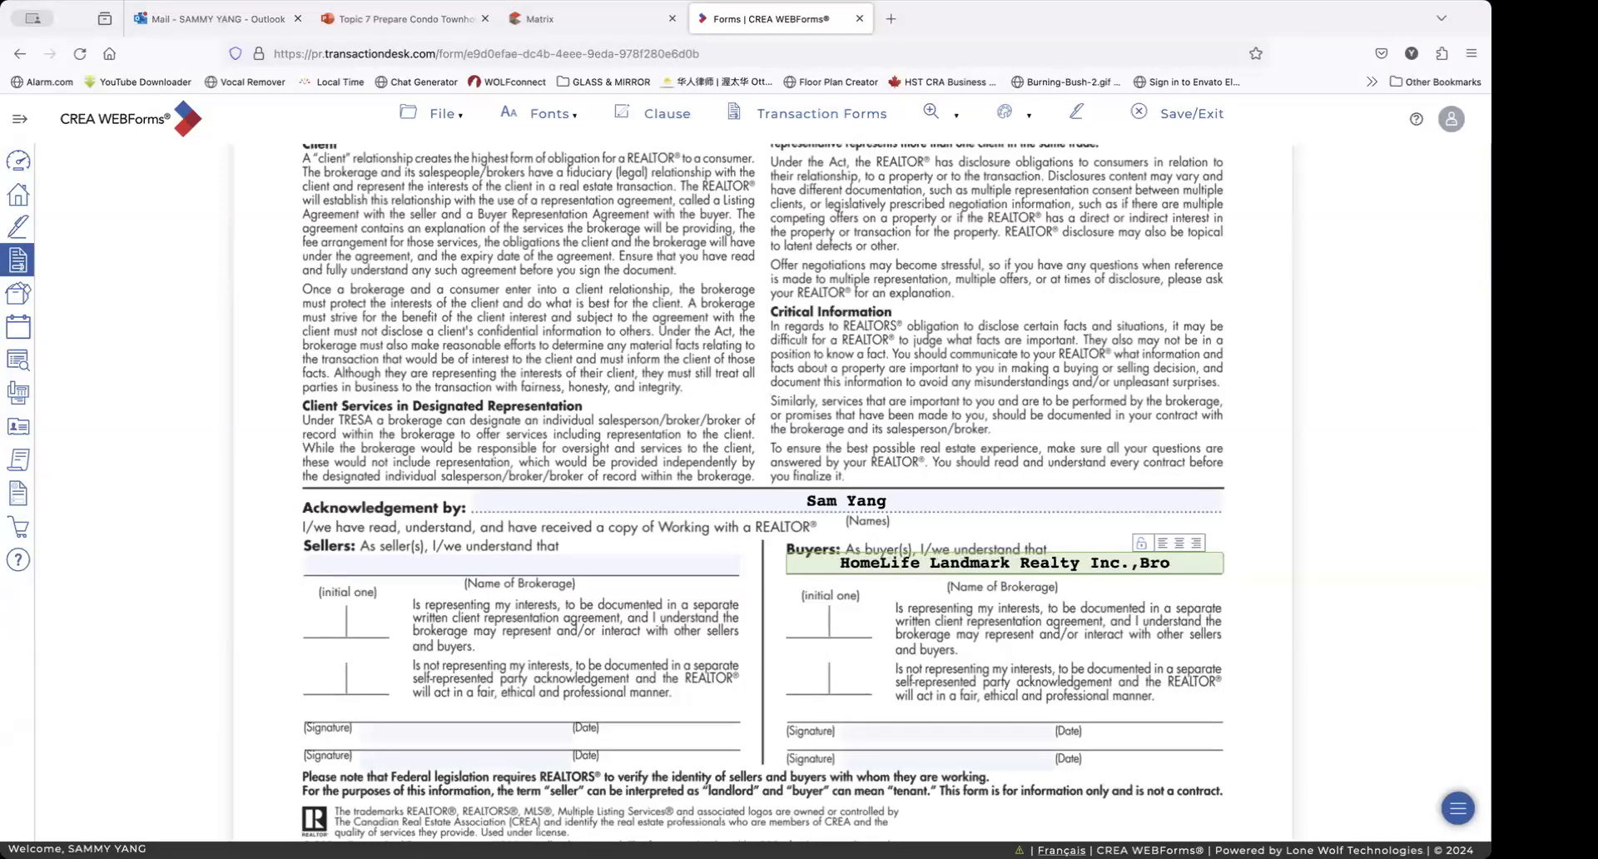
{"action": "left_click", "coordinate": [927, 645]}
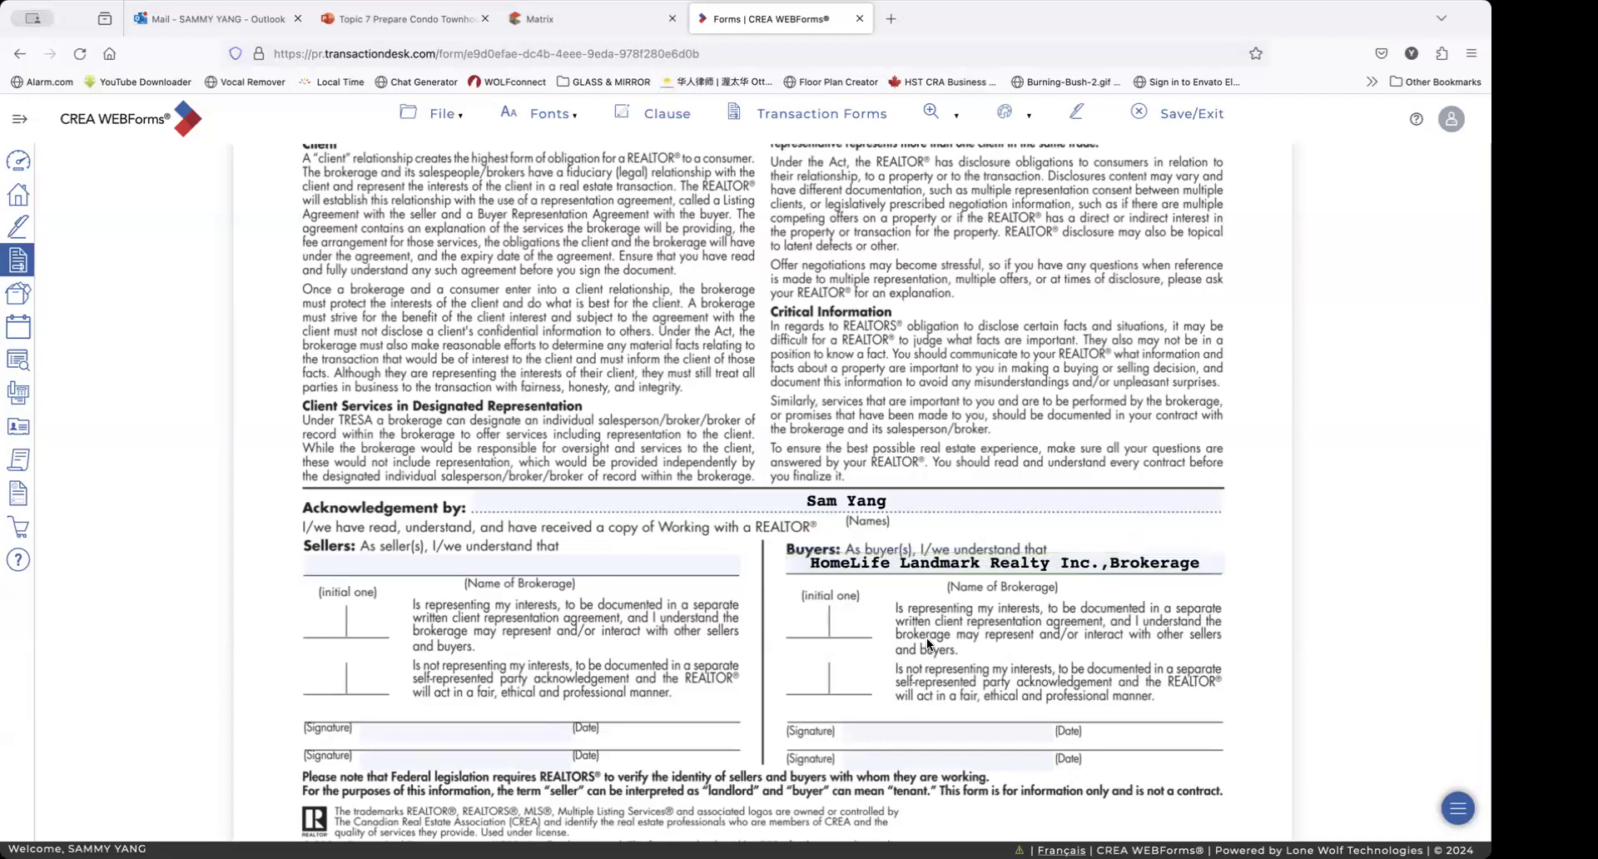
{"action": "scroll", "coordinate": [927, 645], "scroll_direction": "up", "scroll_amount": 5}
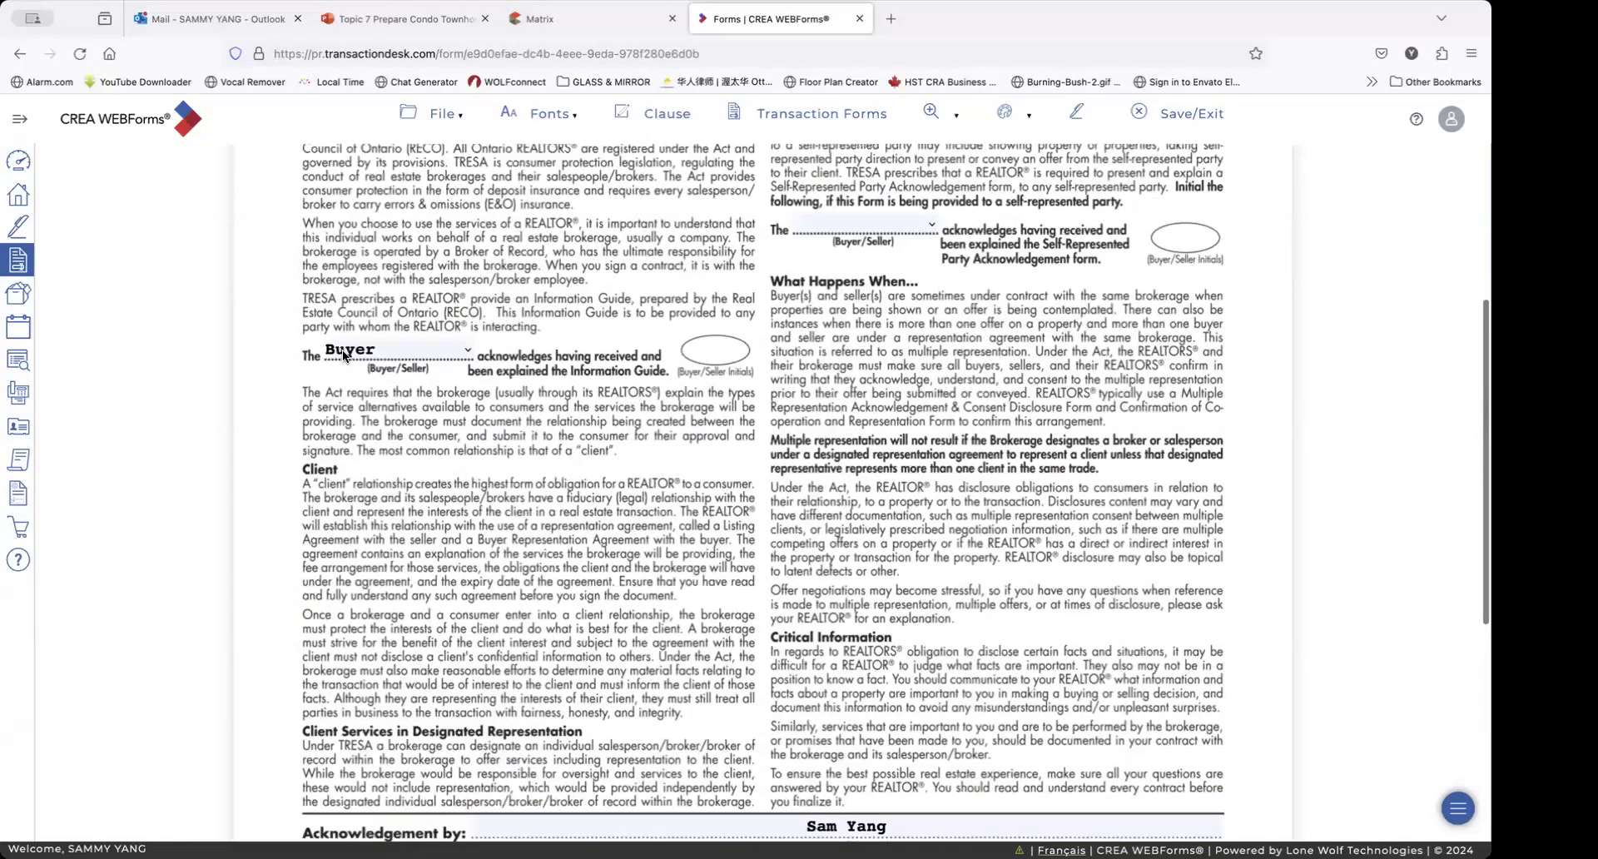
{"action": "scroll", "coordinate": [456, 469], "scroll_direction": "down", "scroll_amount": 7}
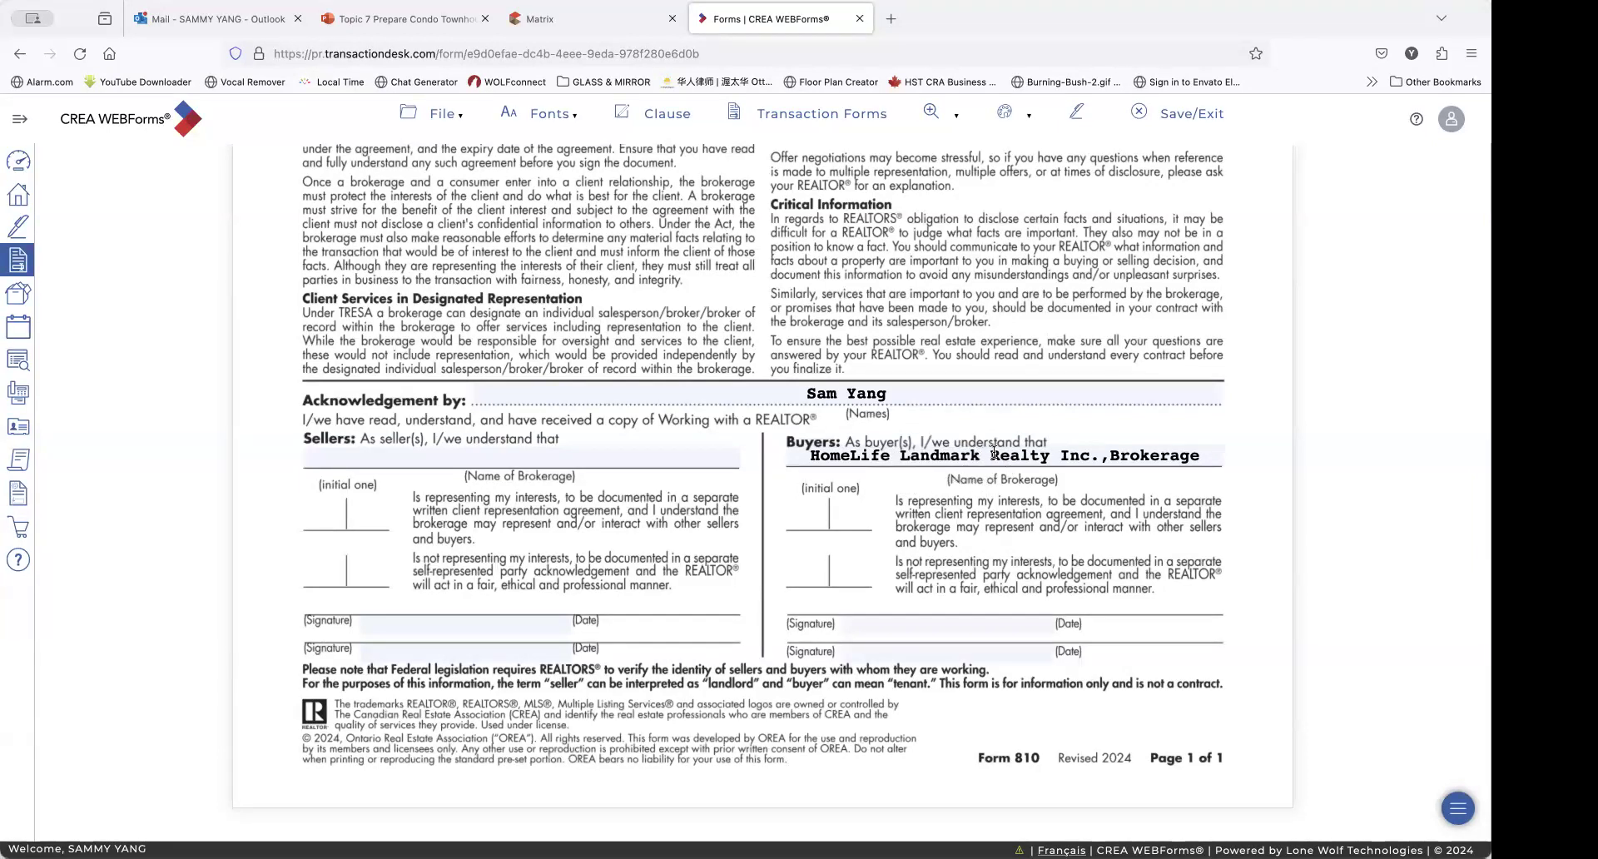
{"action": "scroll", "coordinate": [924, 511], "scroll_direction": "up", "scroll_amount": 3}
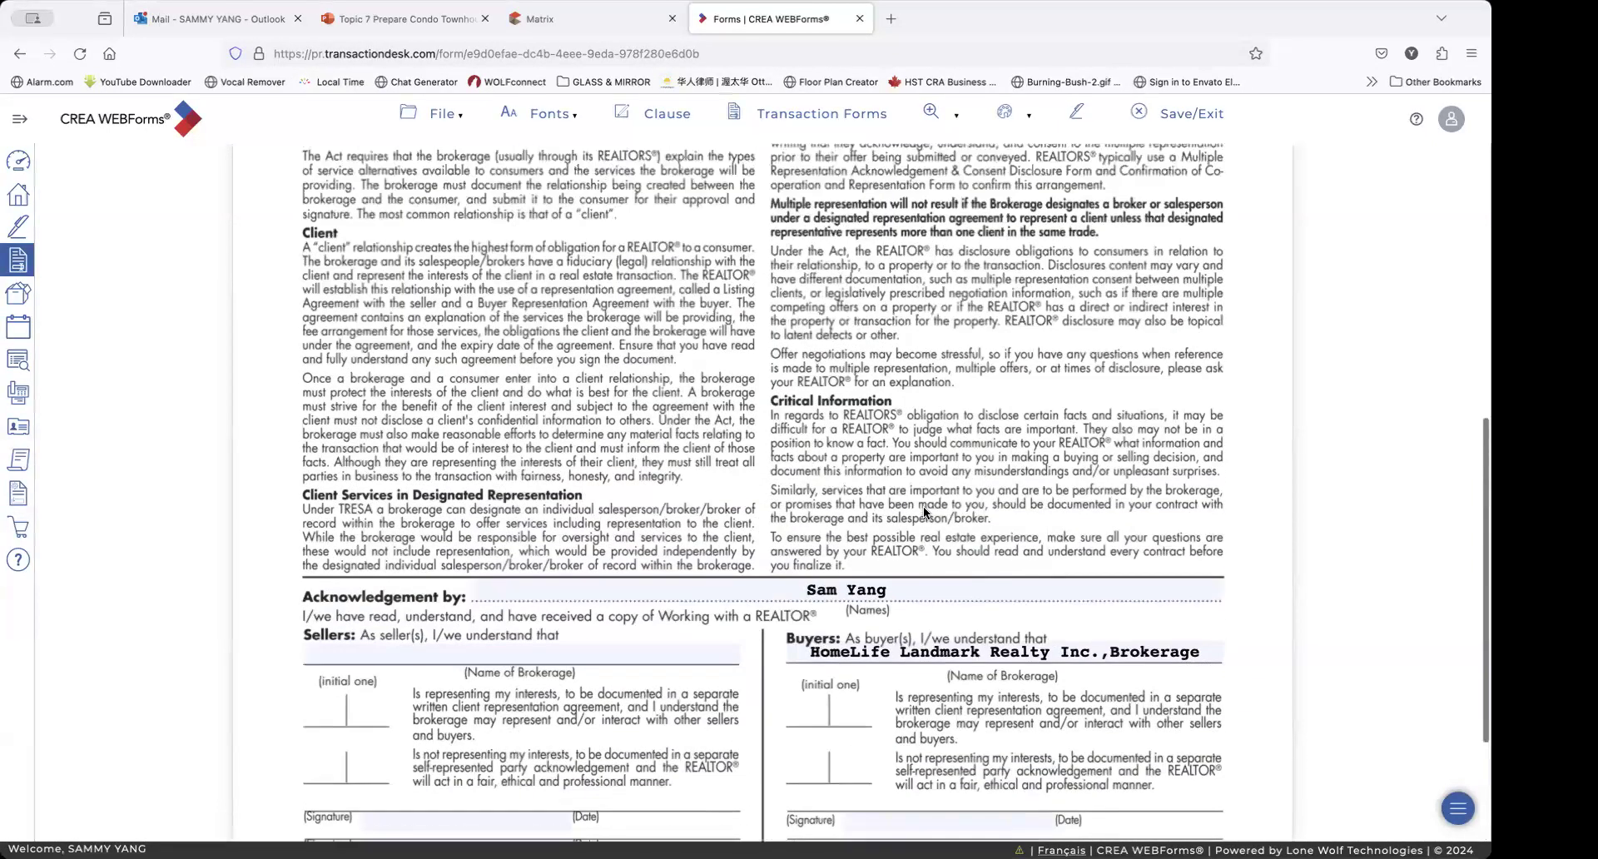
{"action": "scroll", "coordinate": [924, 512], "scroll_direction": "up", "scroll_amount": 2}
Step: Save Form 810 via File > Save and return to the Transaction Forms list
{"action": "left_click", "coordinate": [436, 125]}
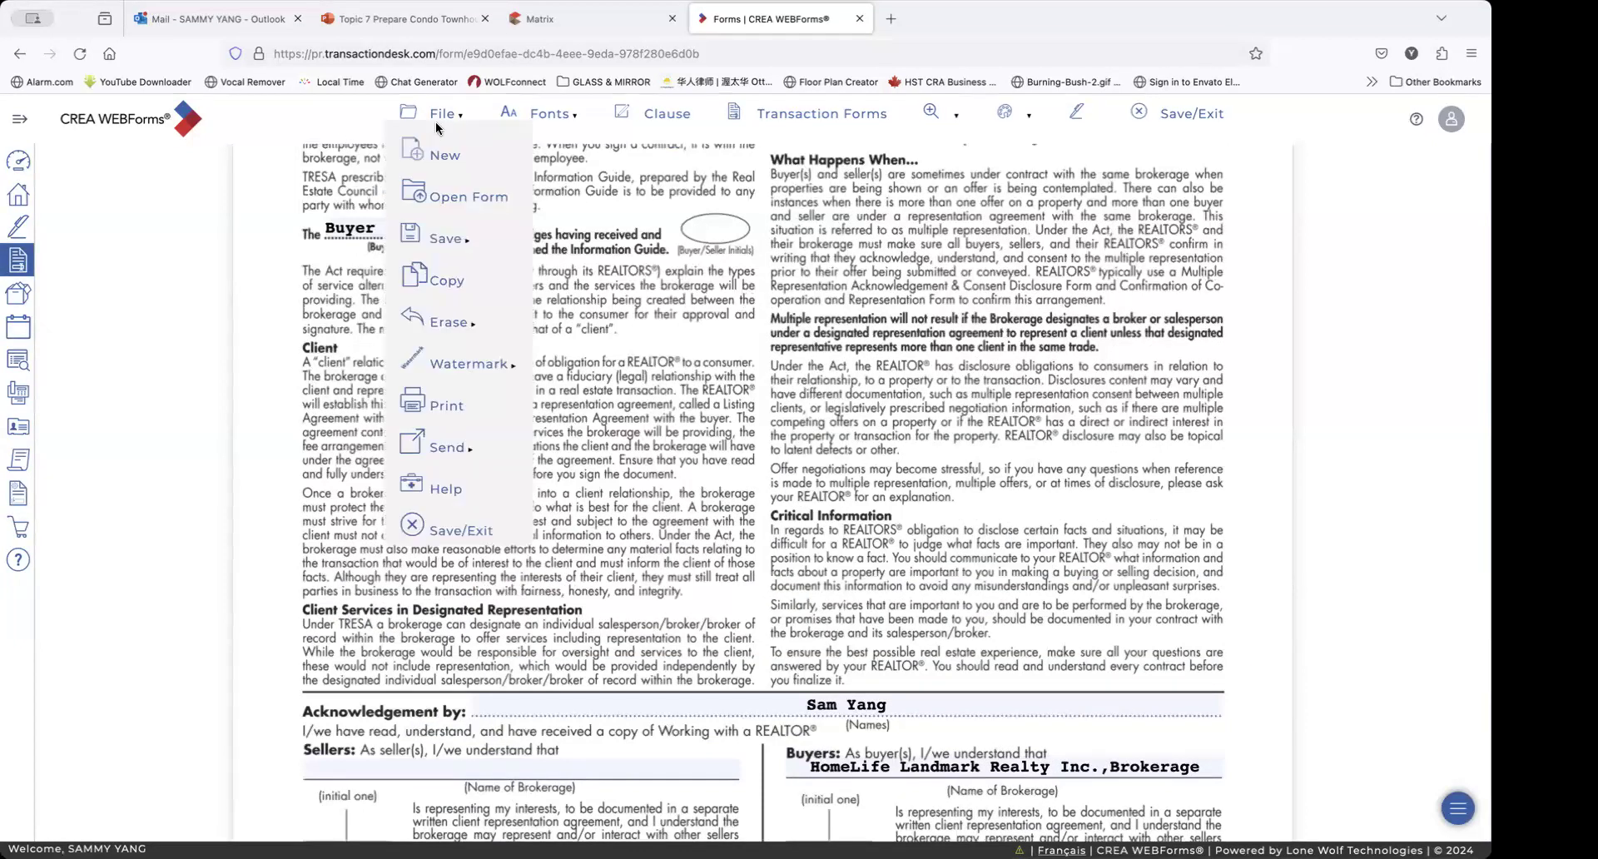
{"action": "mouse_move", "coordinate": [454, 242]}
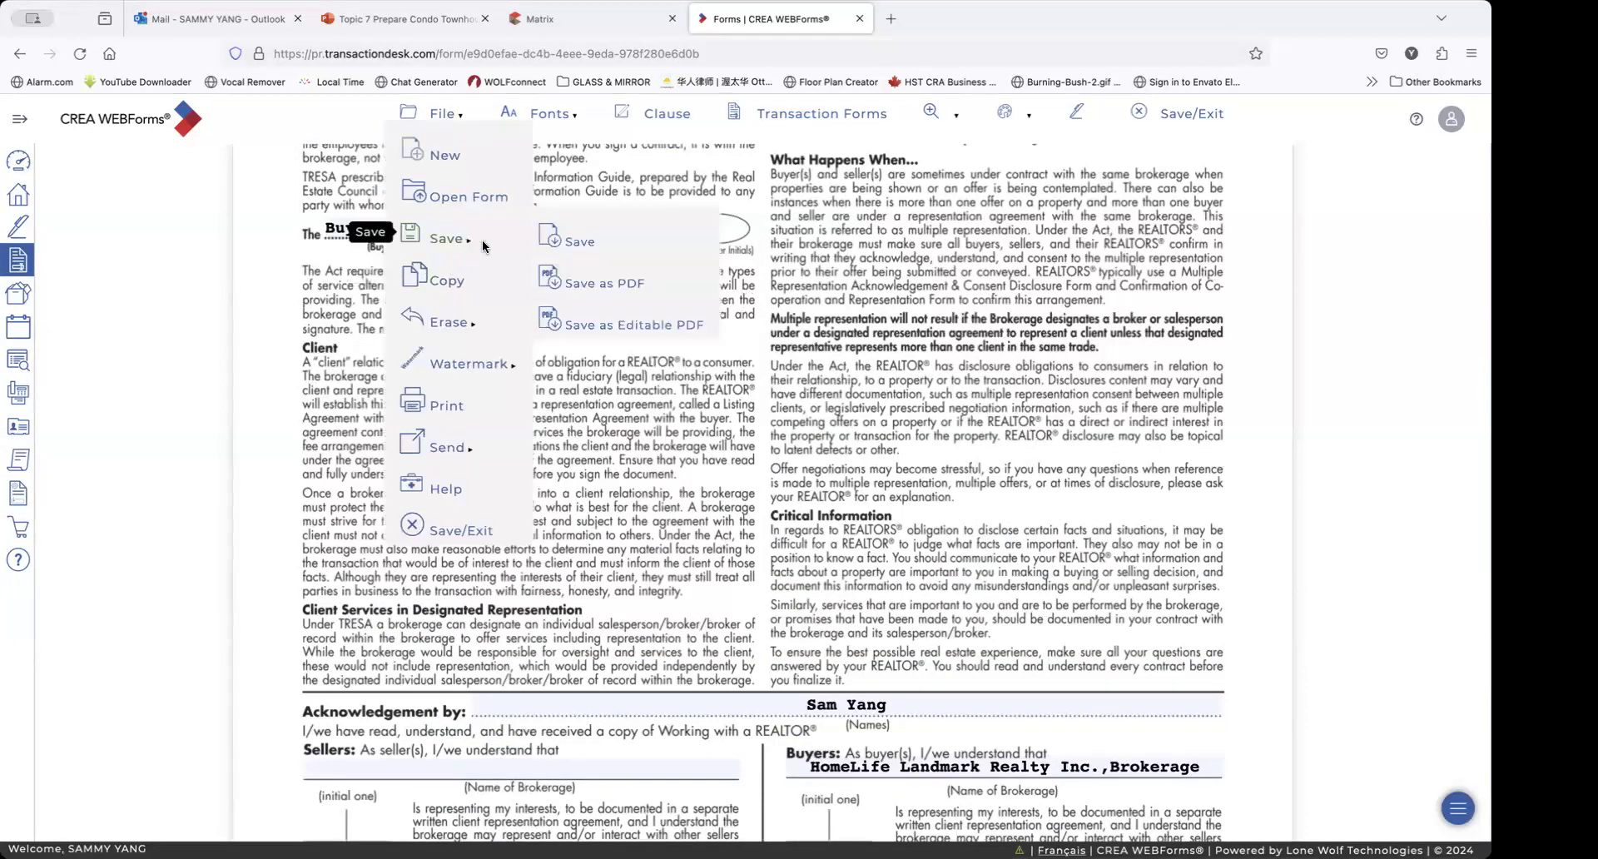
{"action": "left_click", "coordinate": [598, 243]}
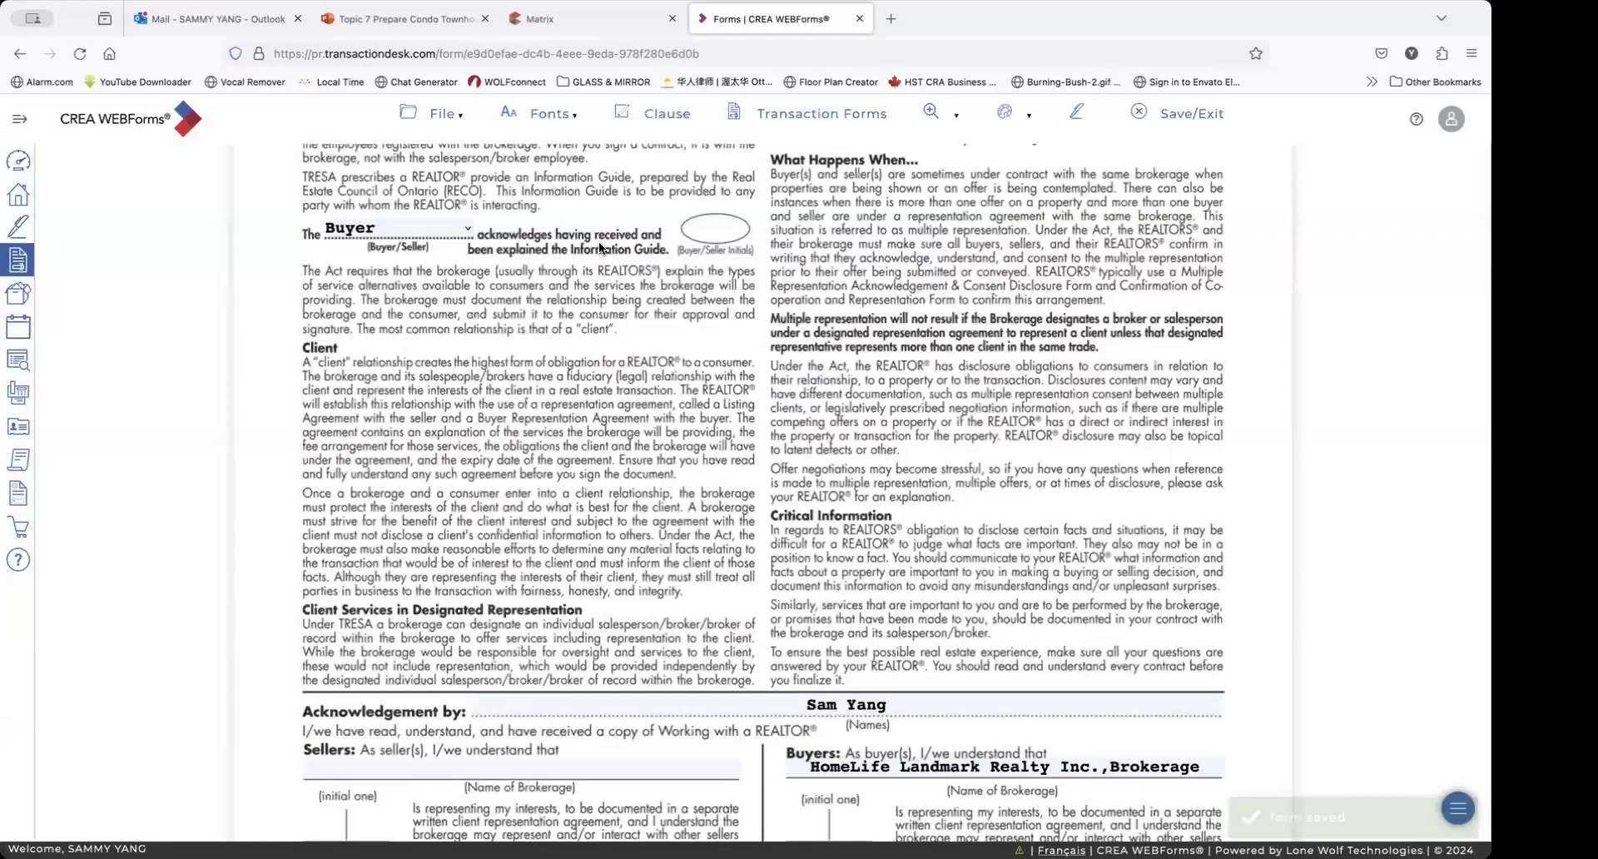
{"action": "left_click", "coordinate": [822, 113]}
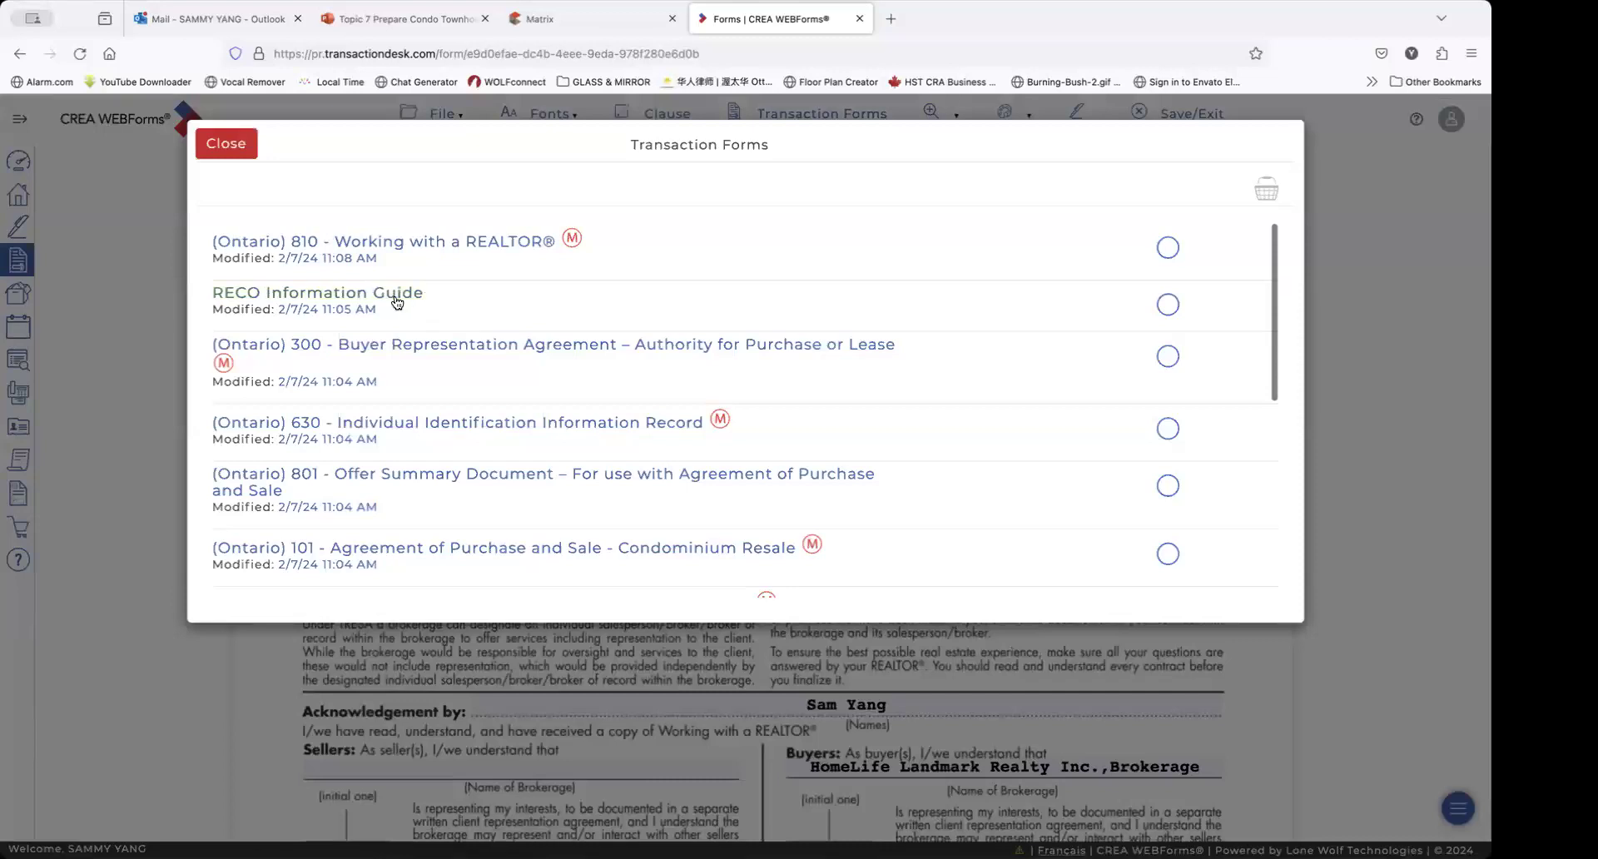
Step: Open the RECO Information Guide and scroll to its prefilled Acknowledgement section
{"action": "left_click", "coordinate": [396, 300]}
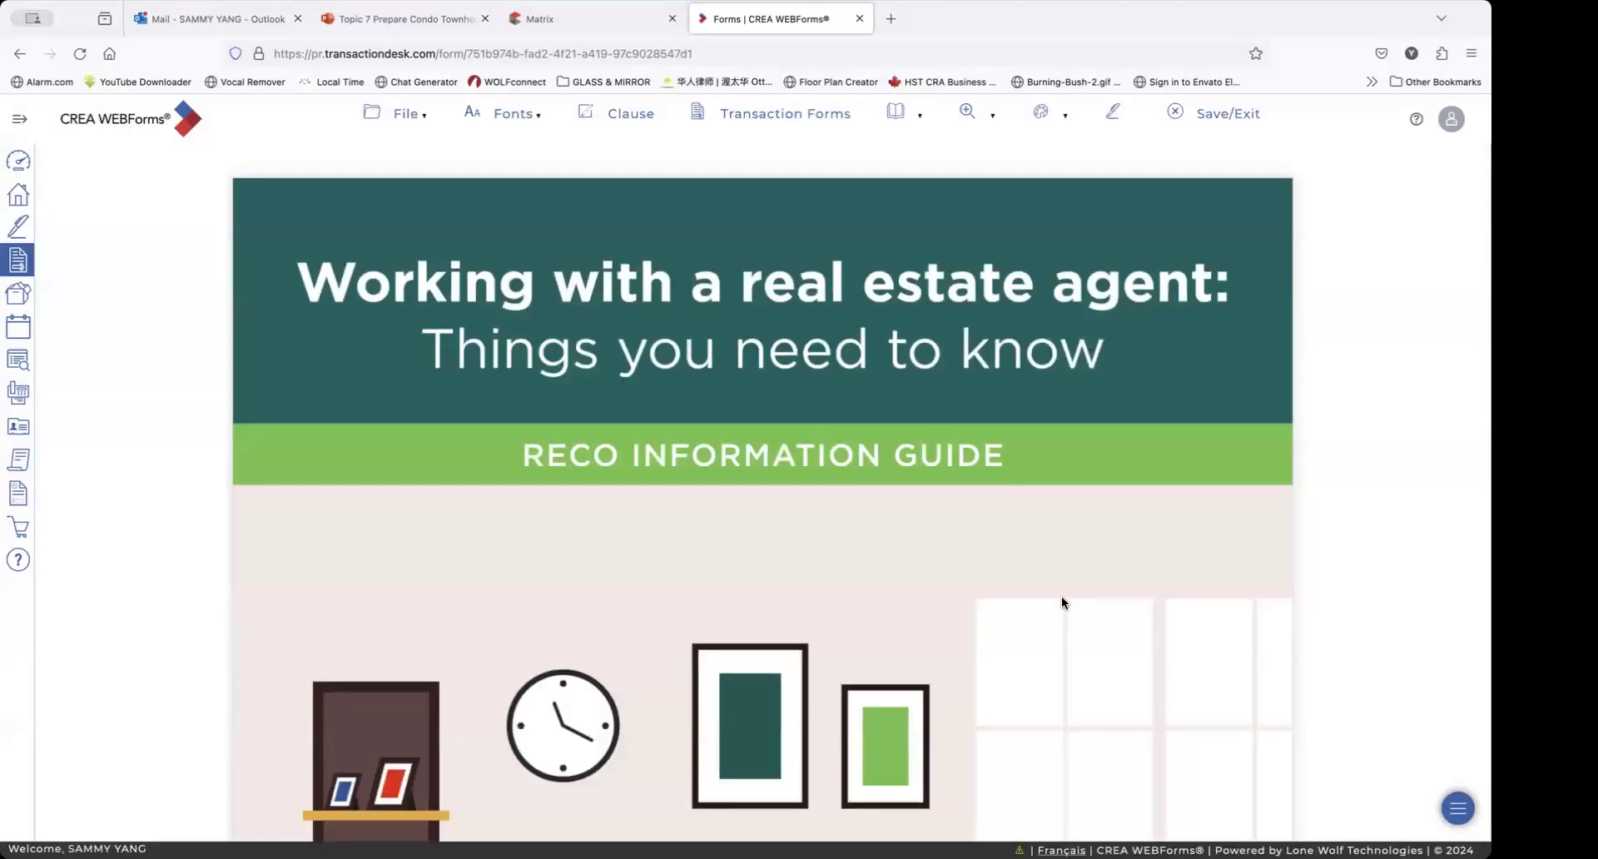
{"action": "scroll", "coordinate": [1062, 596], "scroll_direction": "down", "scroll_amount": 15}
{"action": "scroll", "coordinate": [1062, 596], "scroll_direction": "down", "scroll_amount": 15}
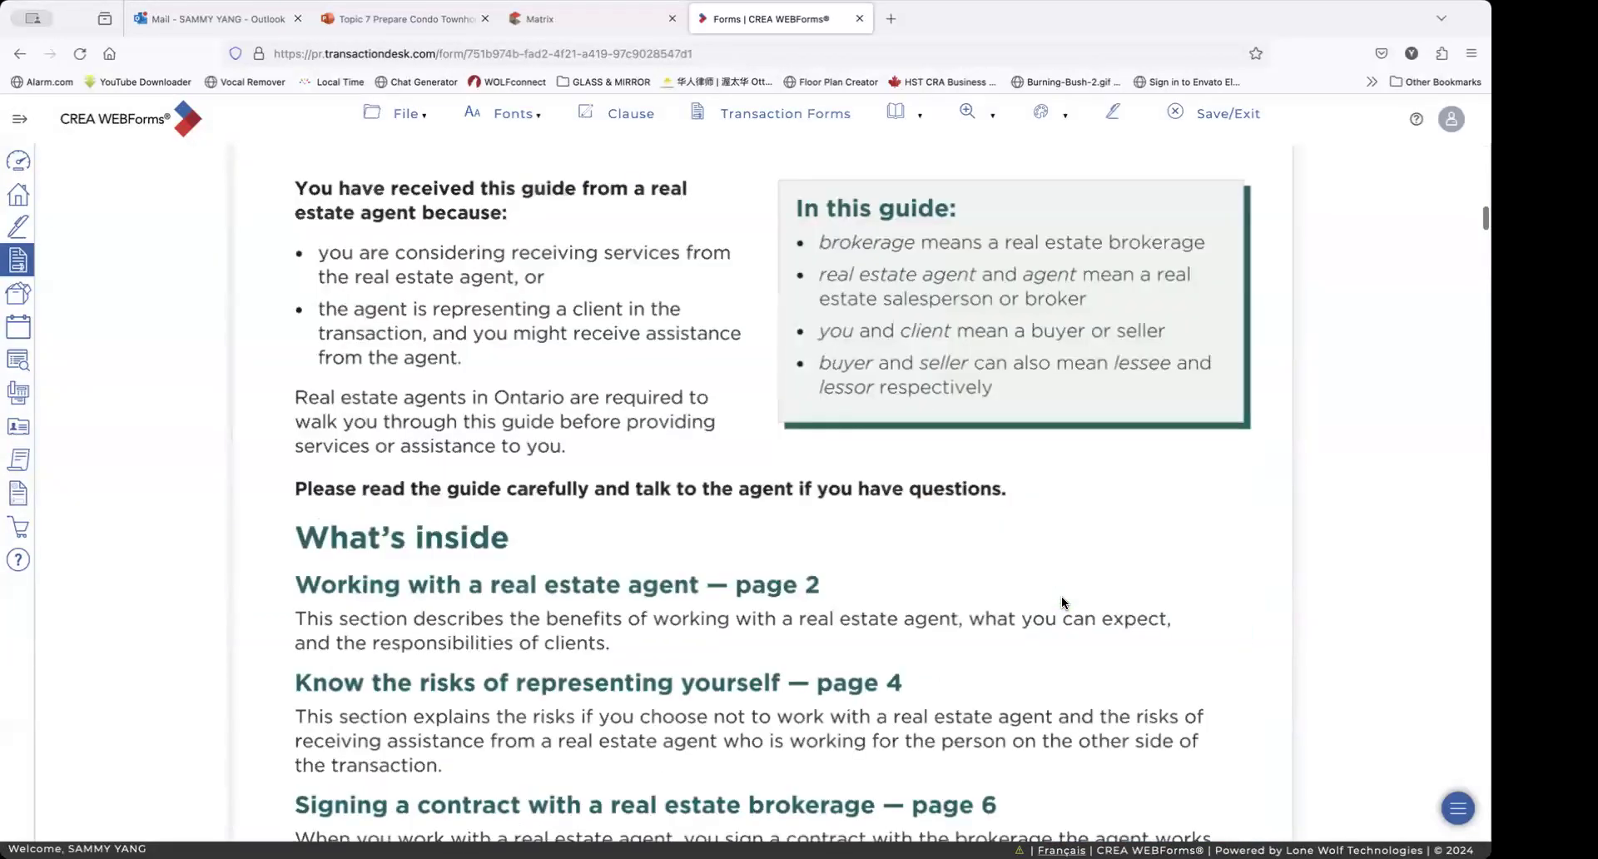
{"action": "scroll", "coordinate": [1061, 596], "scroll_direction": "down", "scroll_amount": 20}
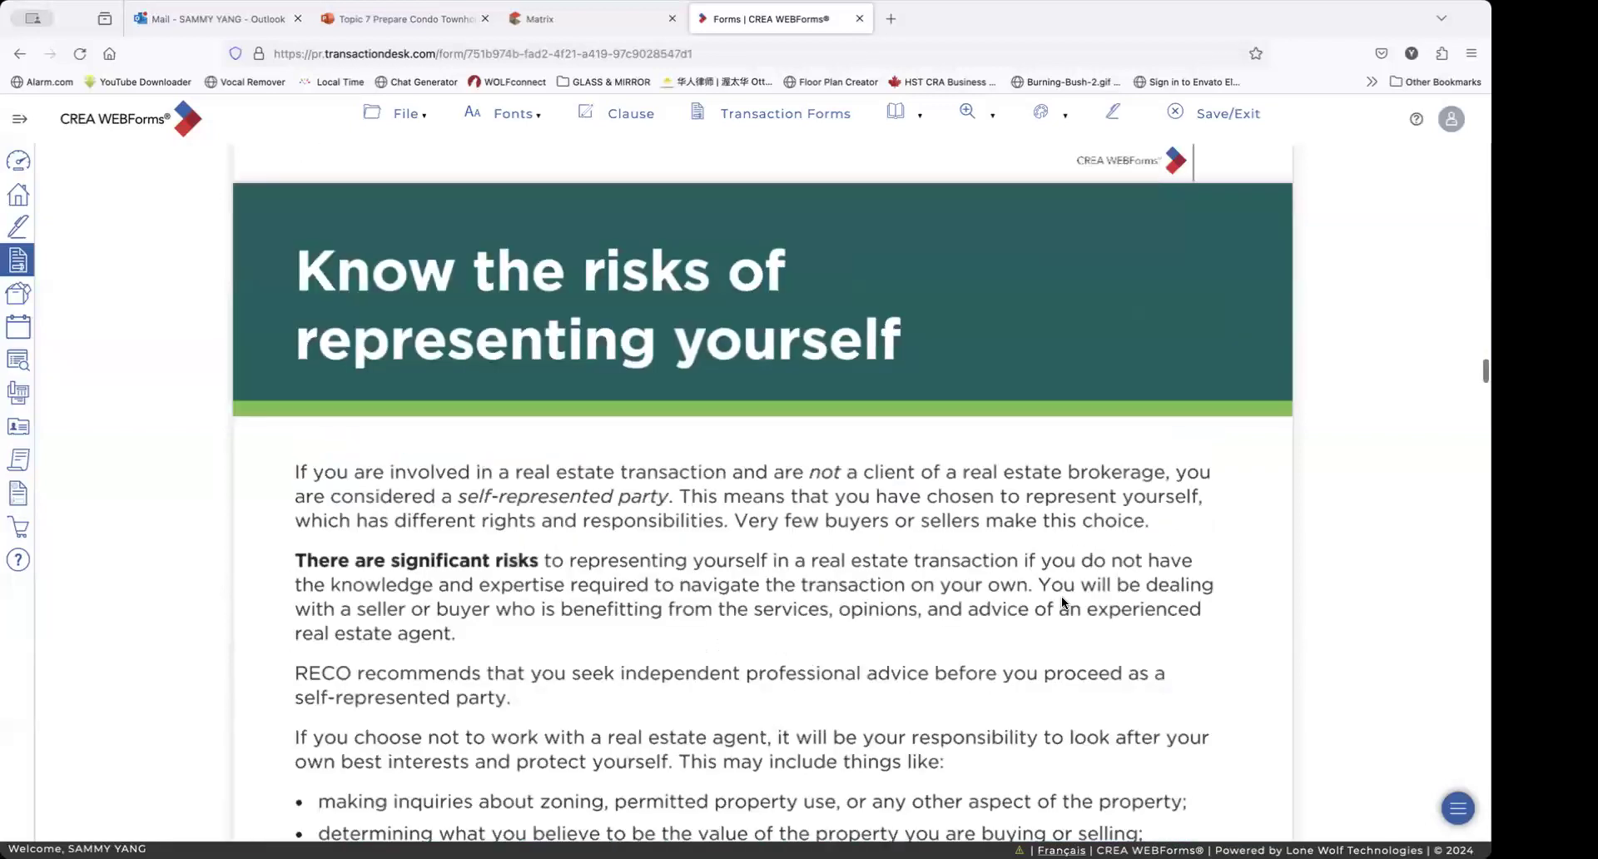
{"action": "scroll", "coordinate": [1061, 595], "scroll_direction": "down", "scroll_amount": 20}
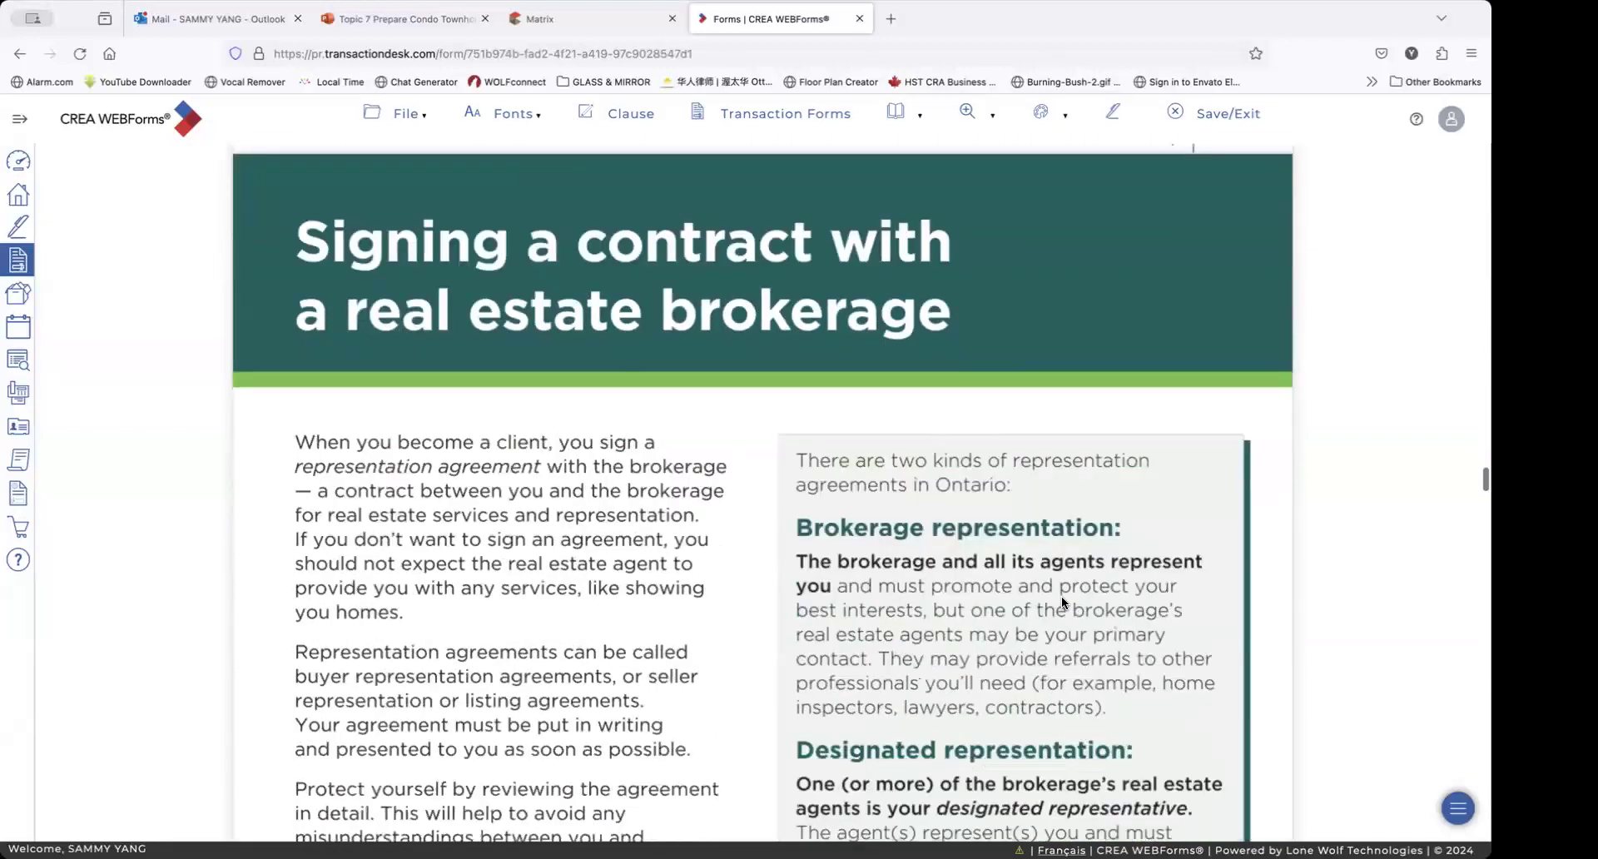
{"action": "scroll", "coordinate": [1061, 596], "scroll_direction": "down", "scroll_amount": 20}
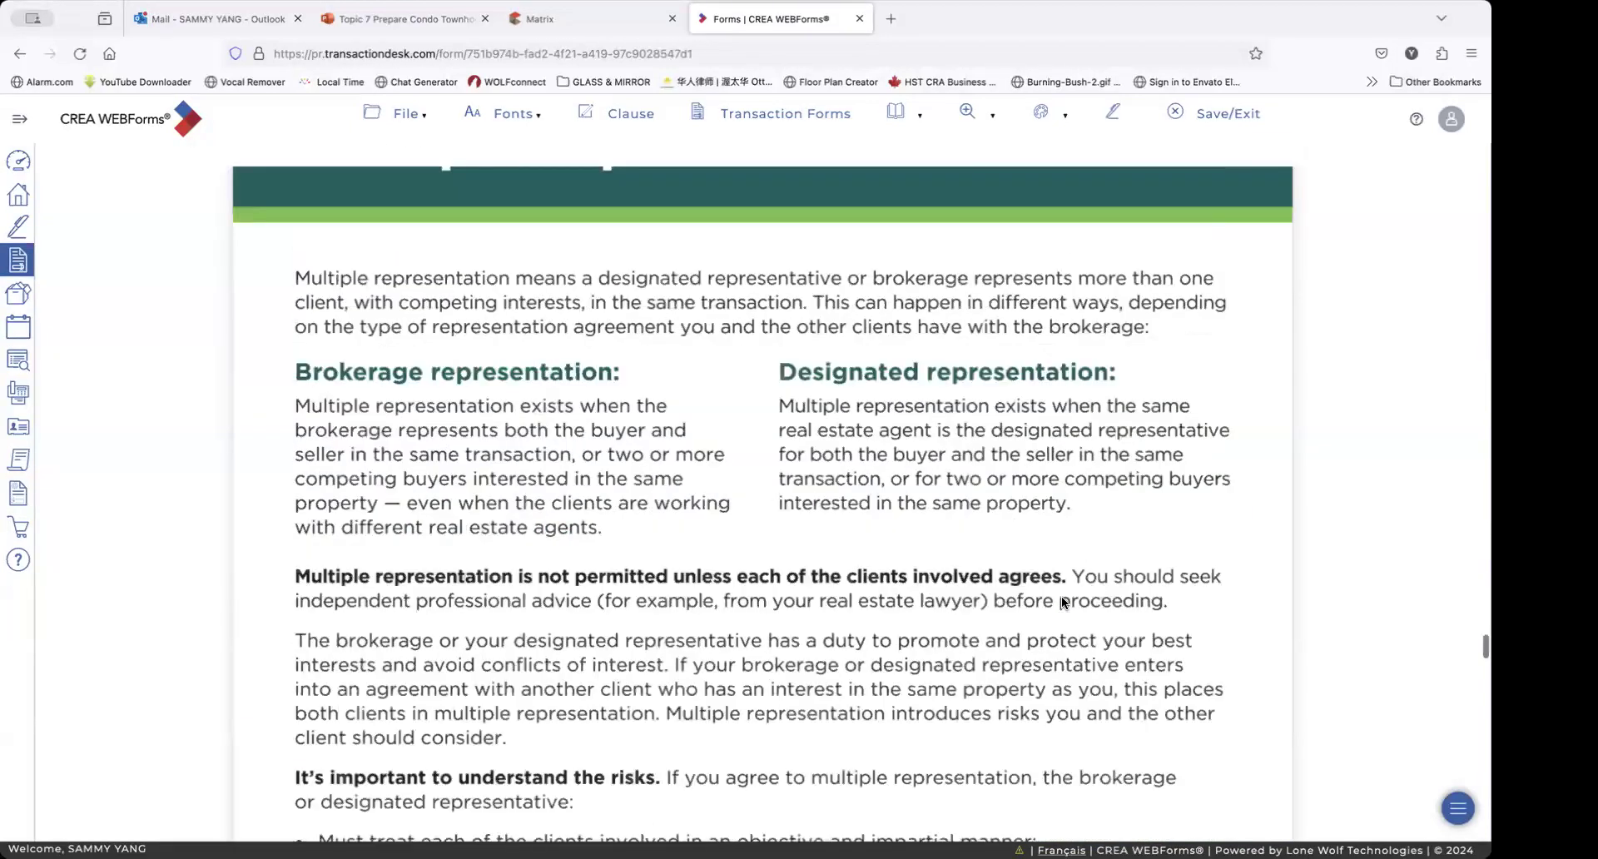
{"action": "scroll", "coordinate": [1061, 596], "scroll_direction": "down", "scroll_amount": 1}
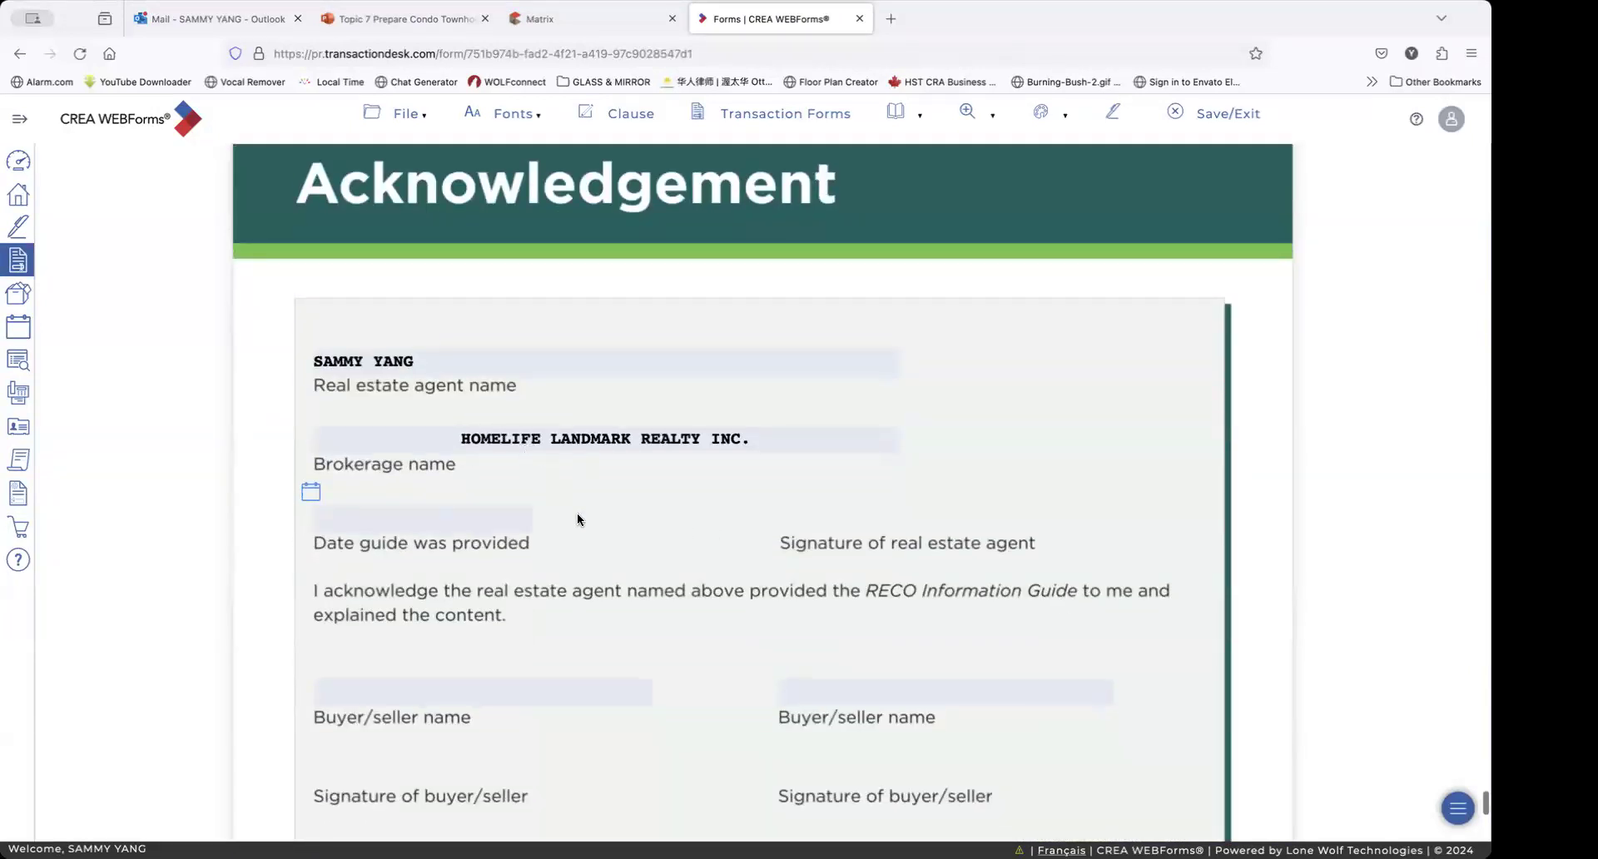
{"action": "scroll", "coordinate": [576, 516], "scroll_direction": "down", "scroll_amount": 4}
Step: Enter the buyer's name in the first Buyer/seller name field, leaving the guide date blank
{"action": "left_click", "coordinate": [456, 348]}
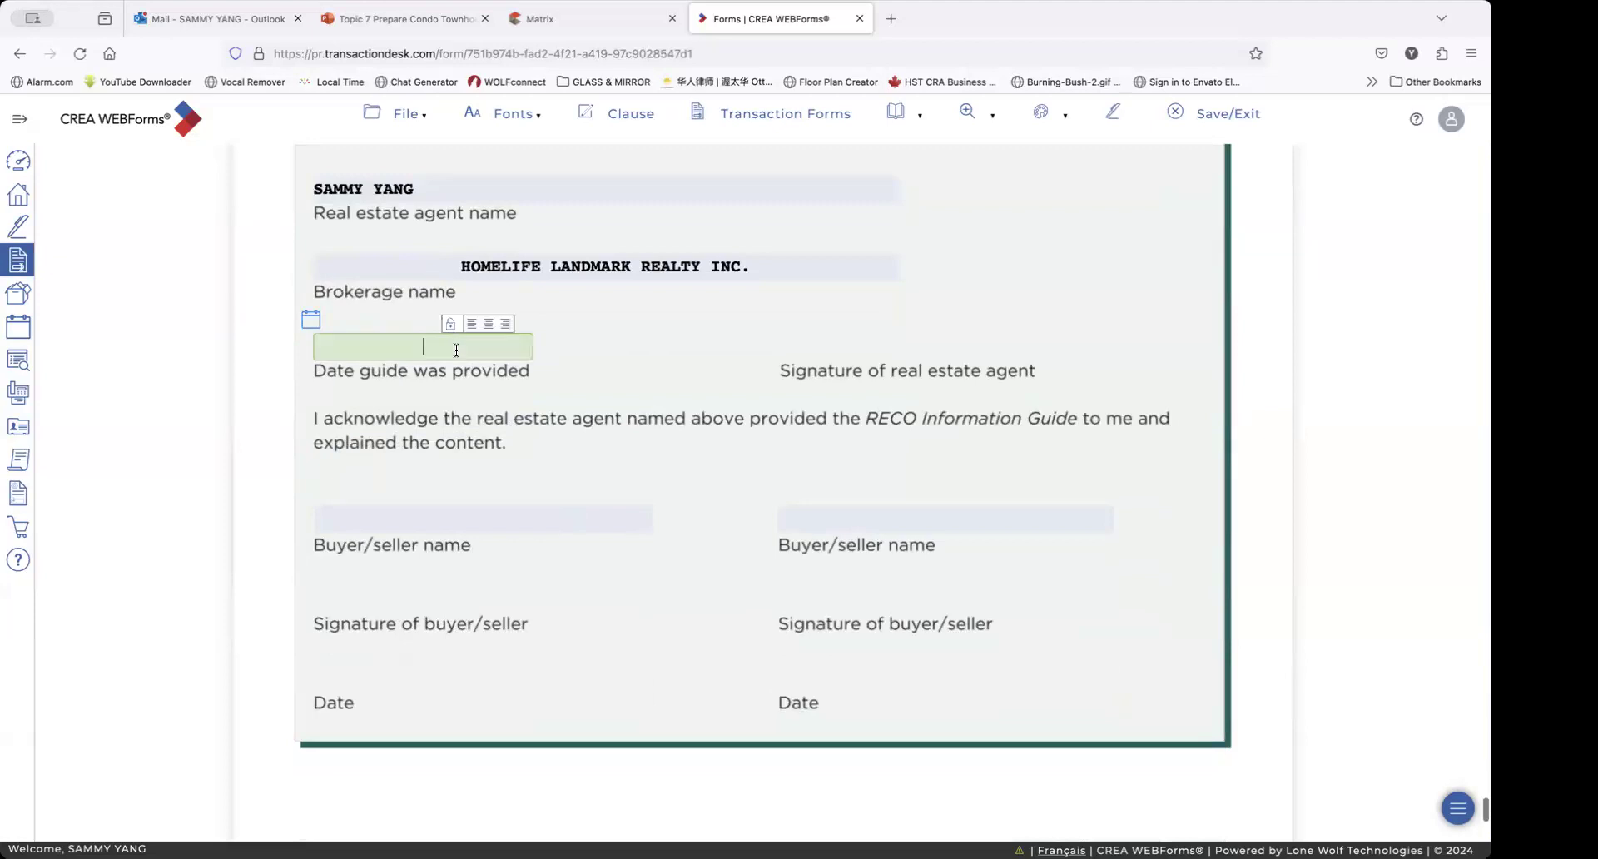
{"action": "left_click", "coordinate": [436, 449]}
{"action": "left_click", "coordinate": [394, 522]}
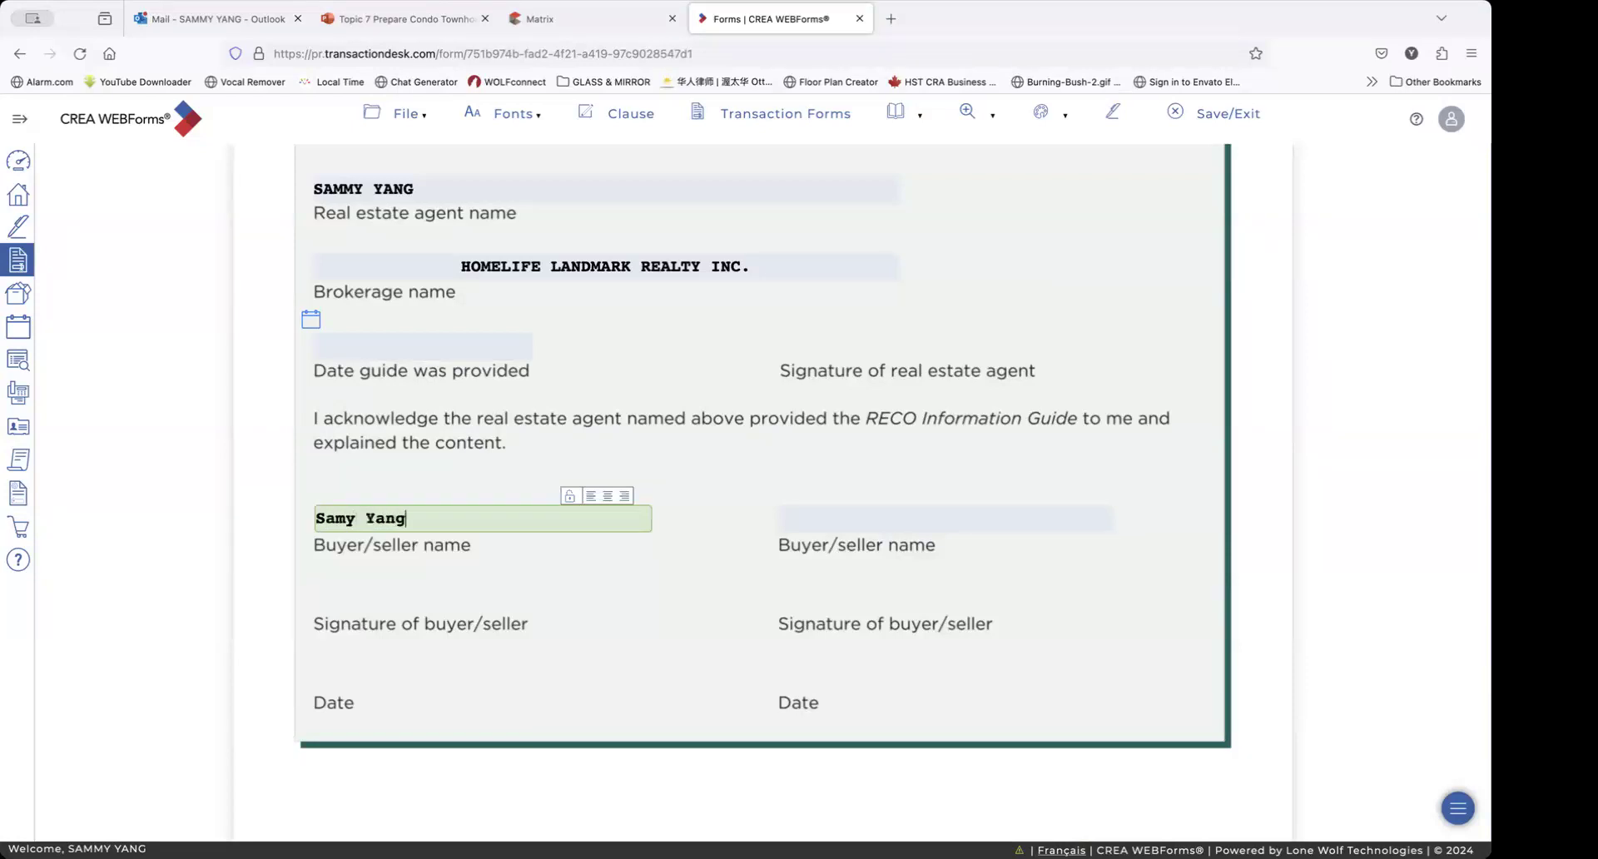
{"action": "left_click", "coordinate": [411, 545]}
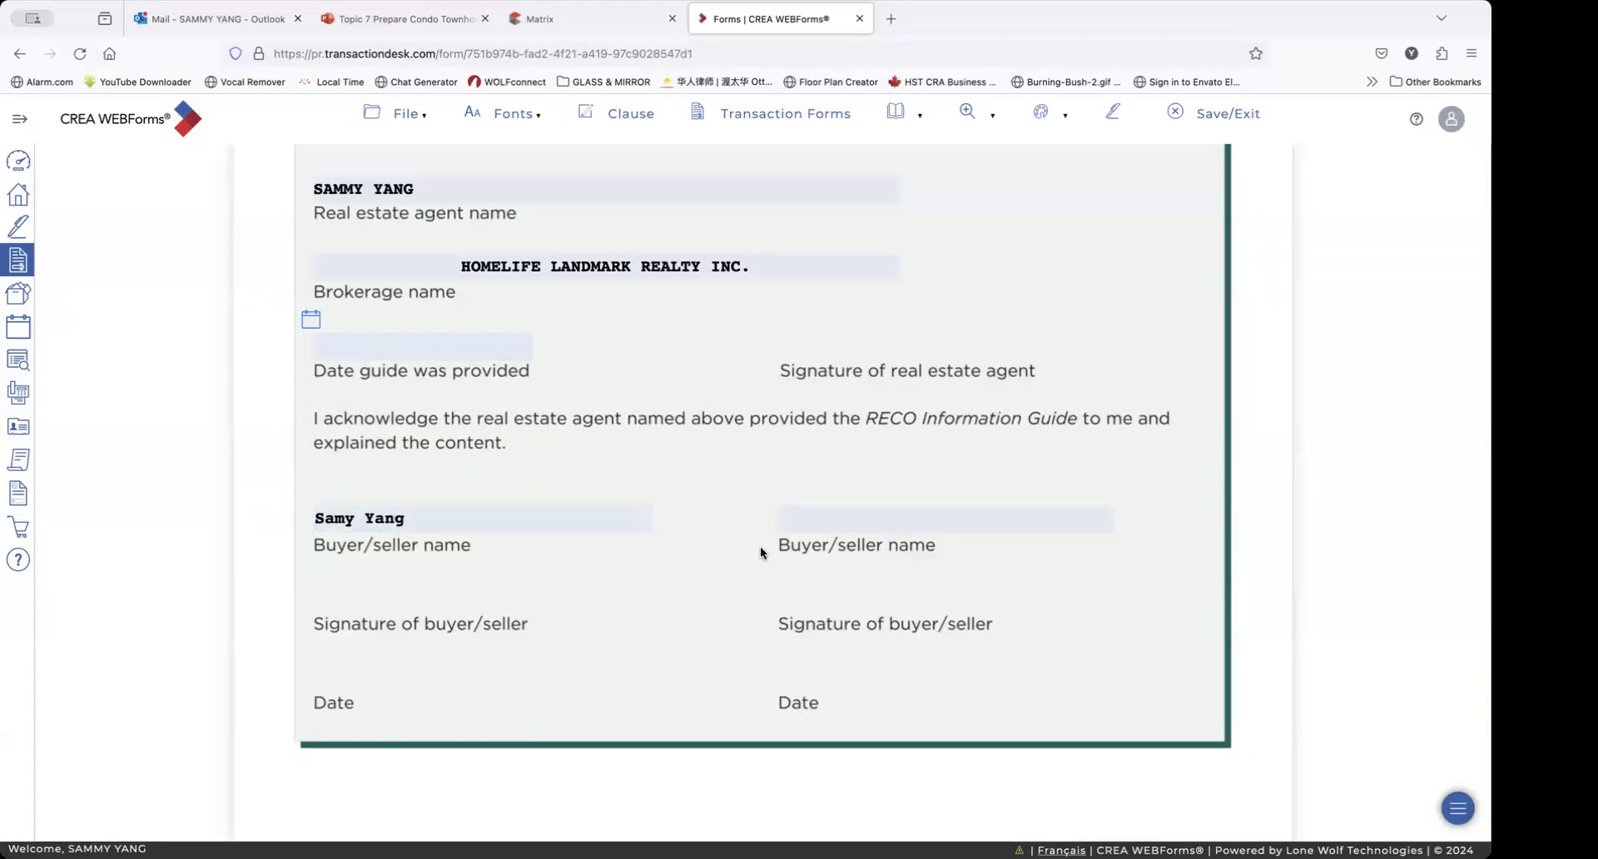
{"action": "left_click", "coordinate": [817, 519]}
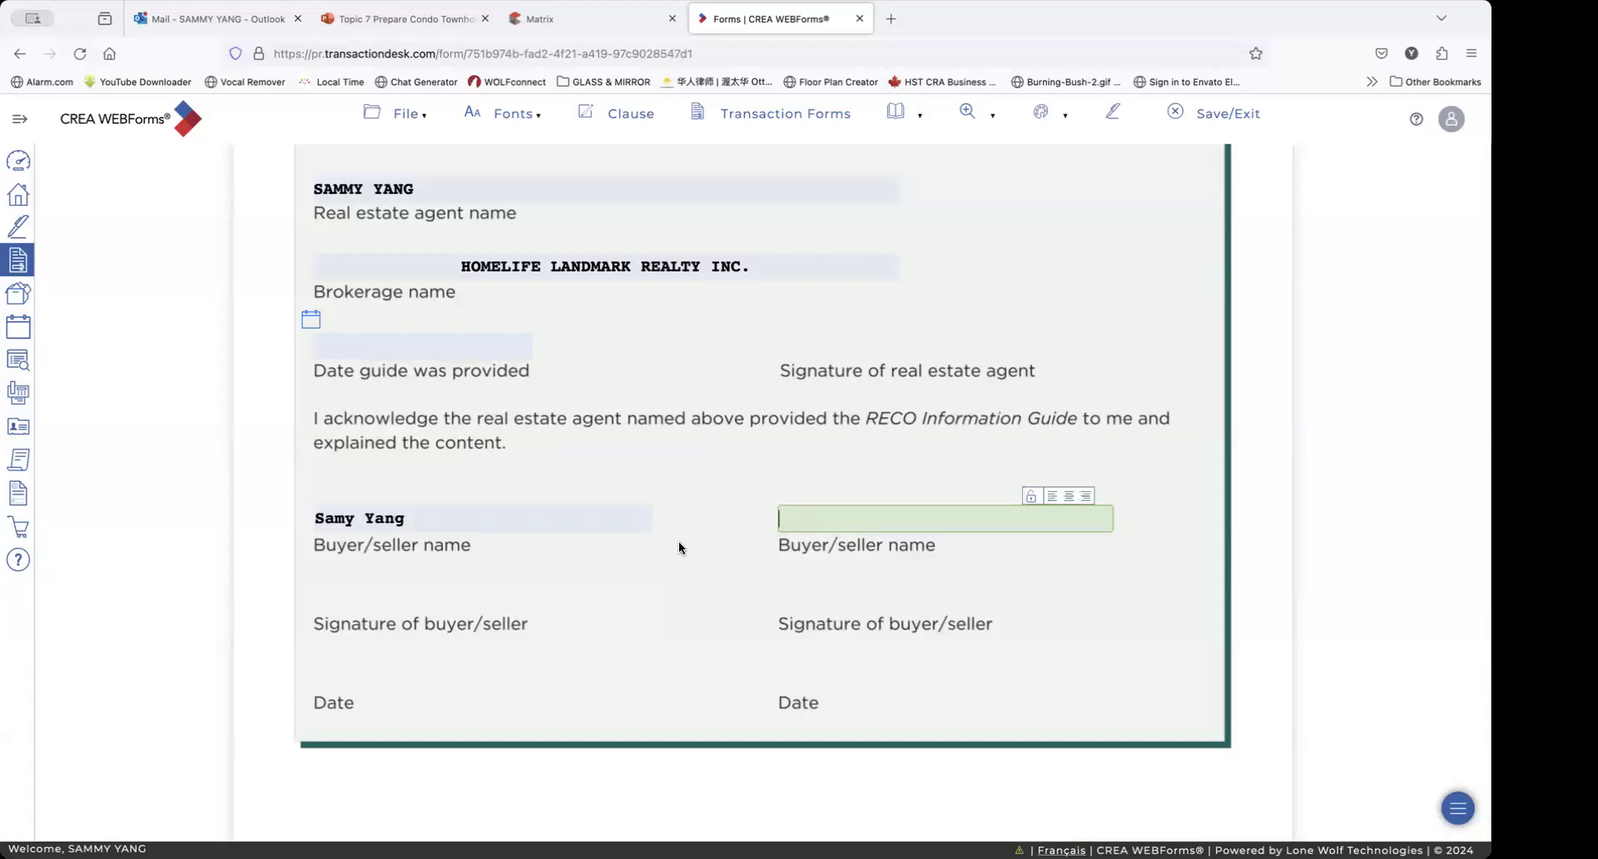
{"action": "left_click", "coordinate": [514, 522]}
{"action": "type", "text": "&"}
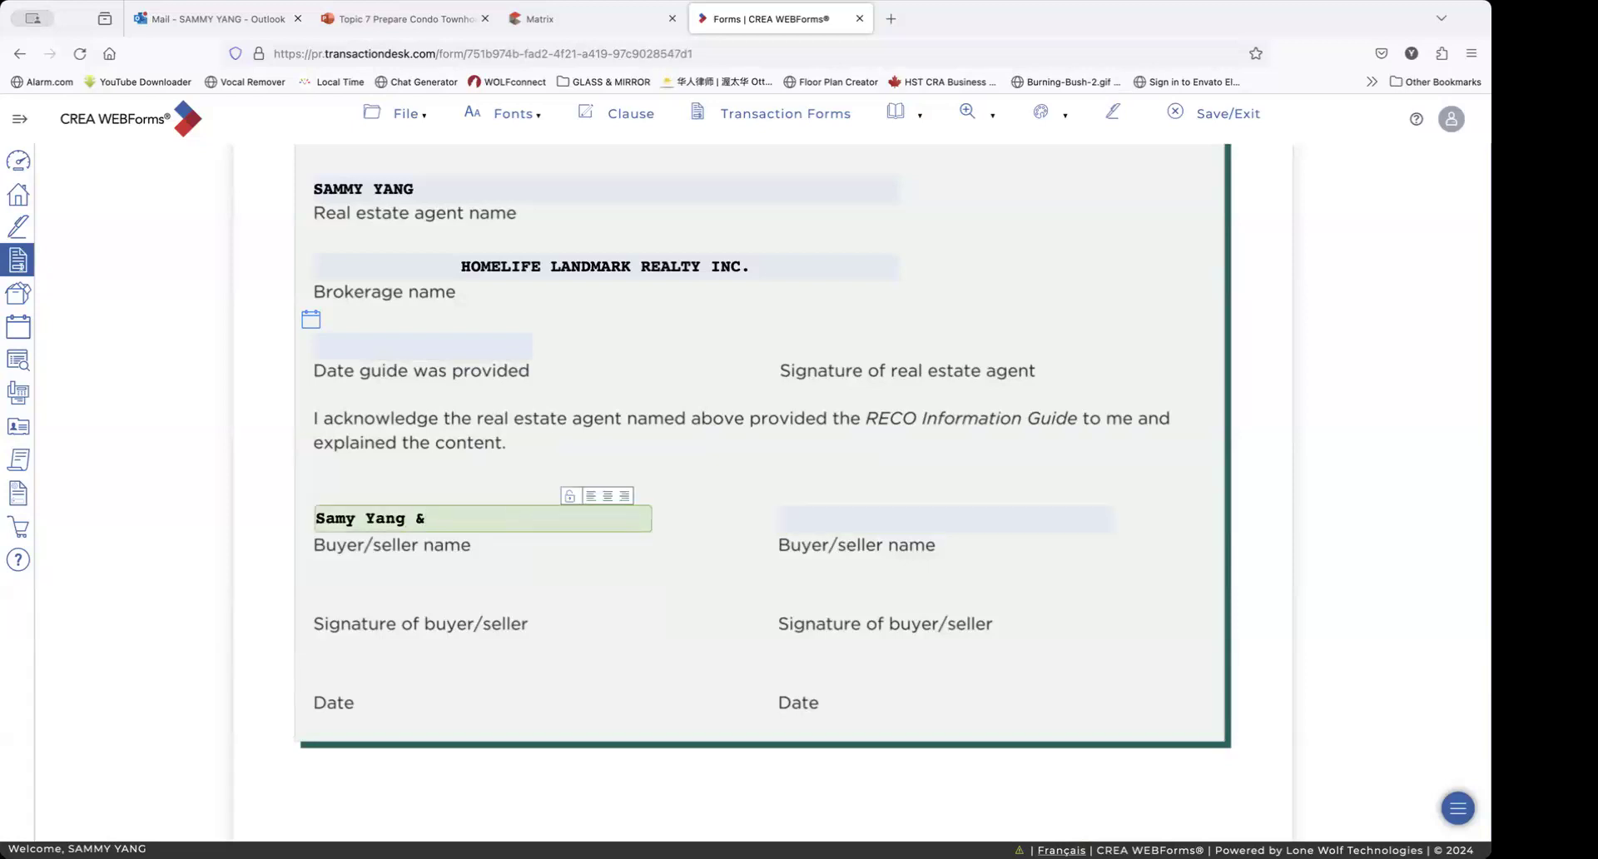
{"action": "key", "text": "BackSpace"}
{"action": "key", "text": "BackSpace"}
{"action": "left_click", "coordinate": [627, 567]}
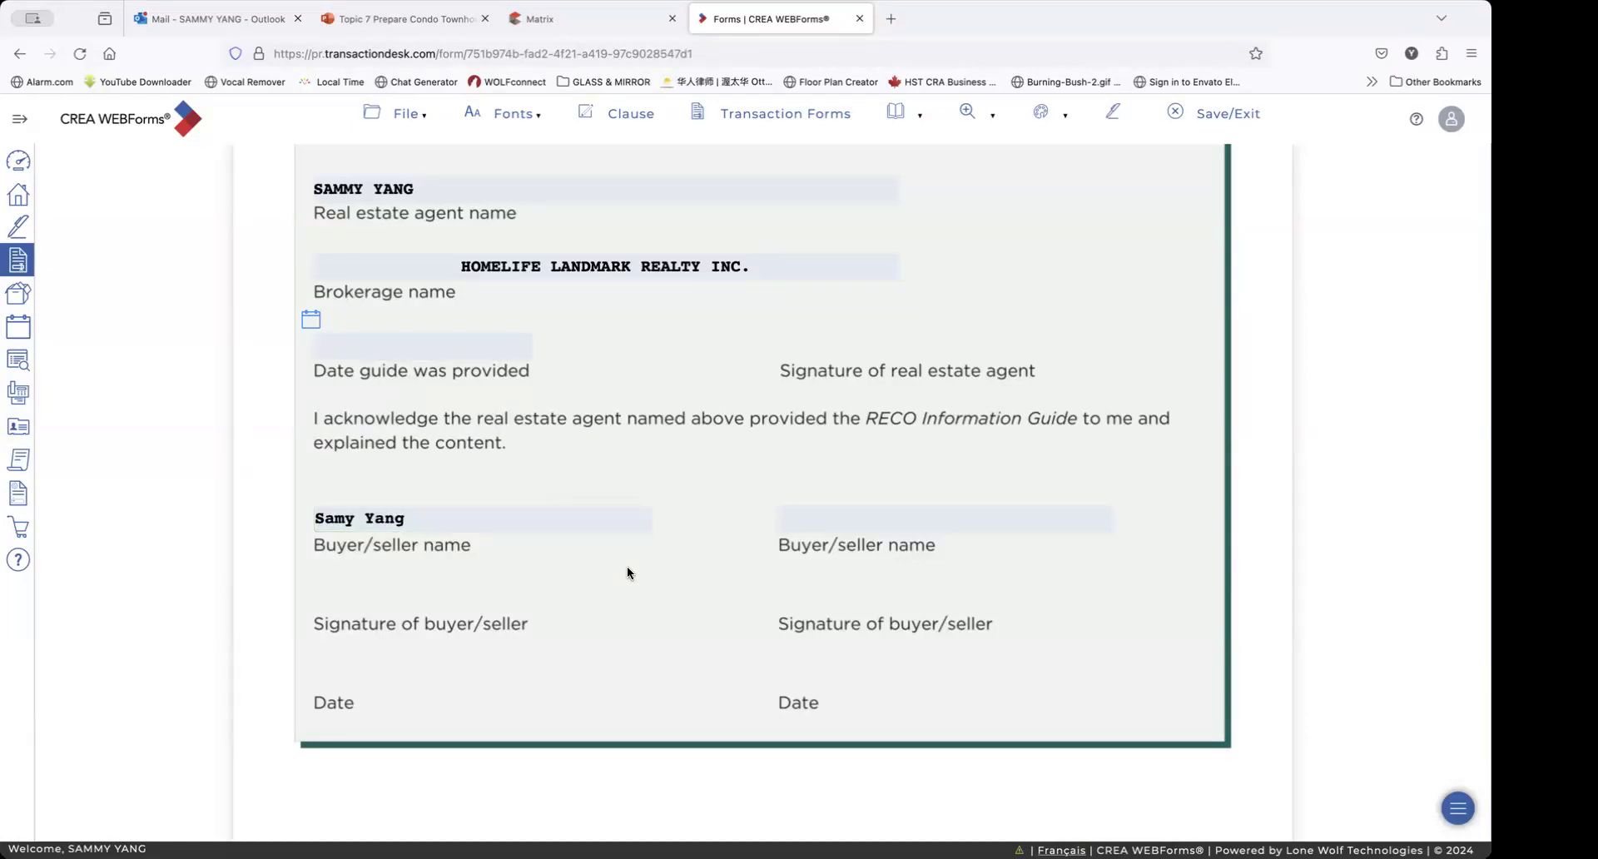
{"action": "scroll", "coordinate": [627, 566], "scroll_direction": "down", "scroll_amount": 3}
{"action": "scroll", "coordinate": [627, 566], "scroll_direction": "up", "scroll_amount": 4}
Step: Save the RECO Information Guide via File > Save
{"action": "left_click", "coordinate": [406, 114]}
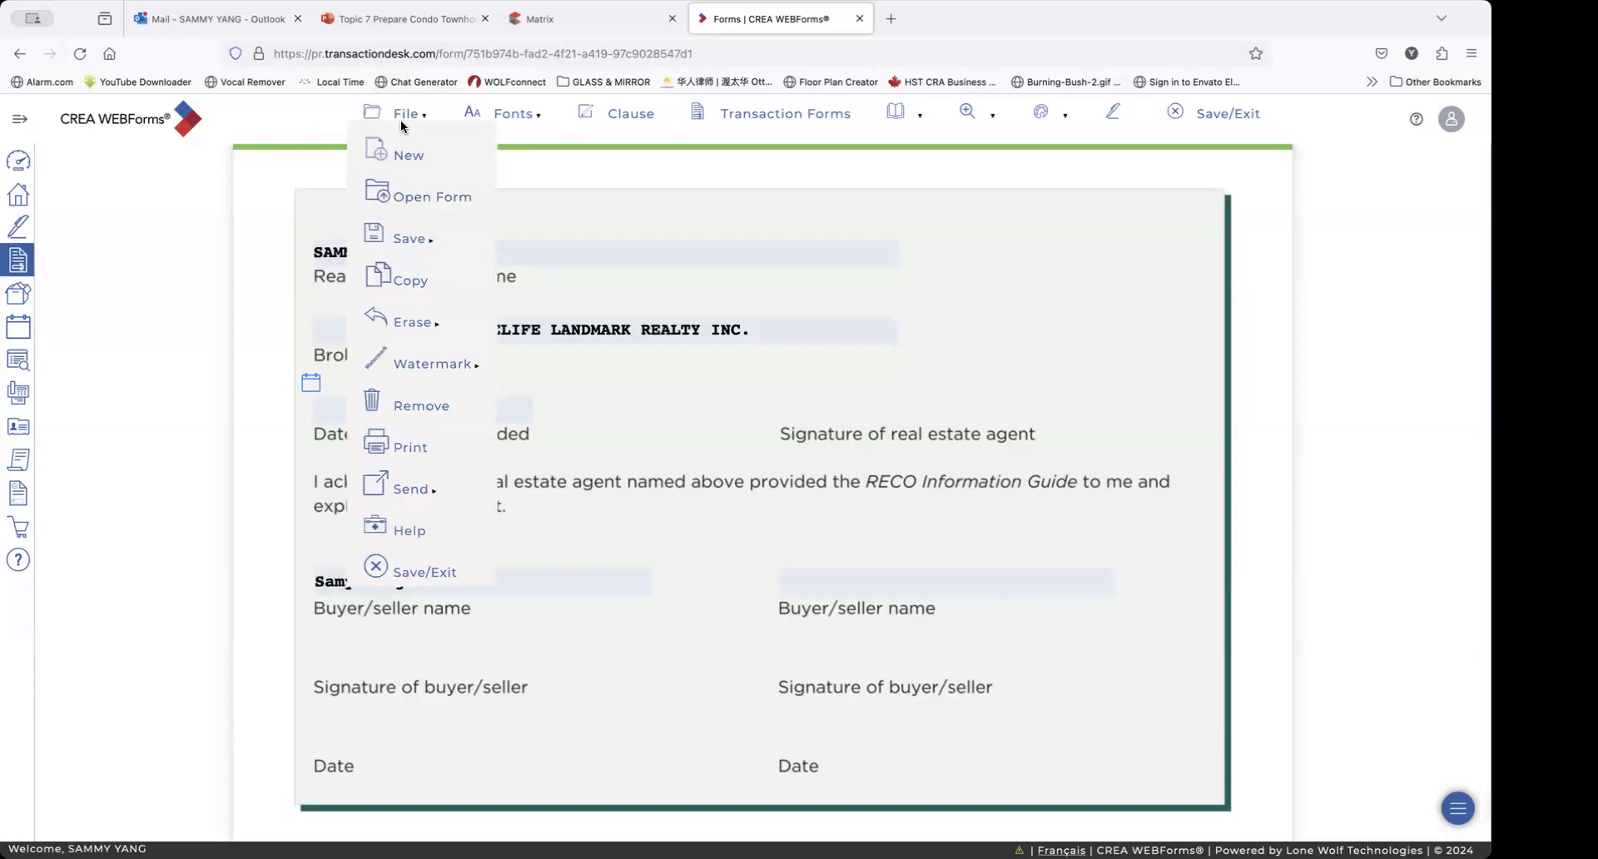
{"action": "mouse_move", "coordinate": [431, 244]}
{"action": "left_click", "coordinate": [533, 237]}
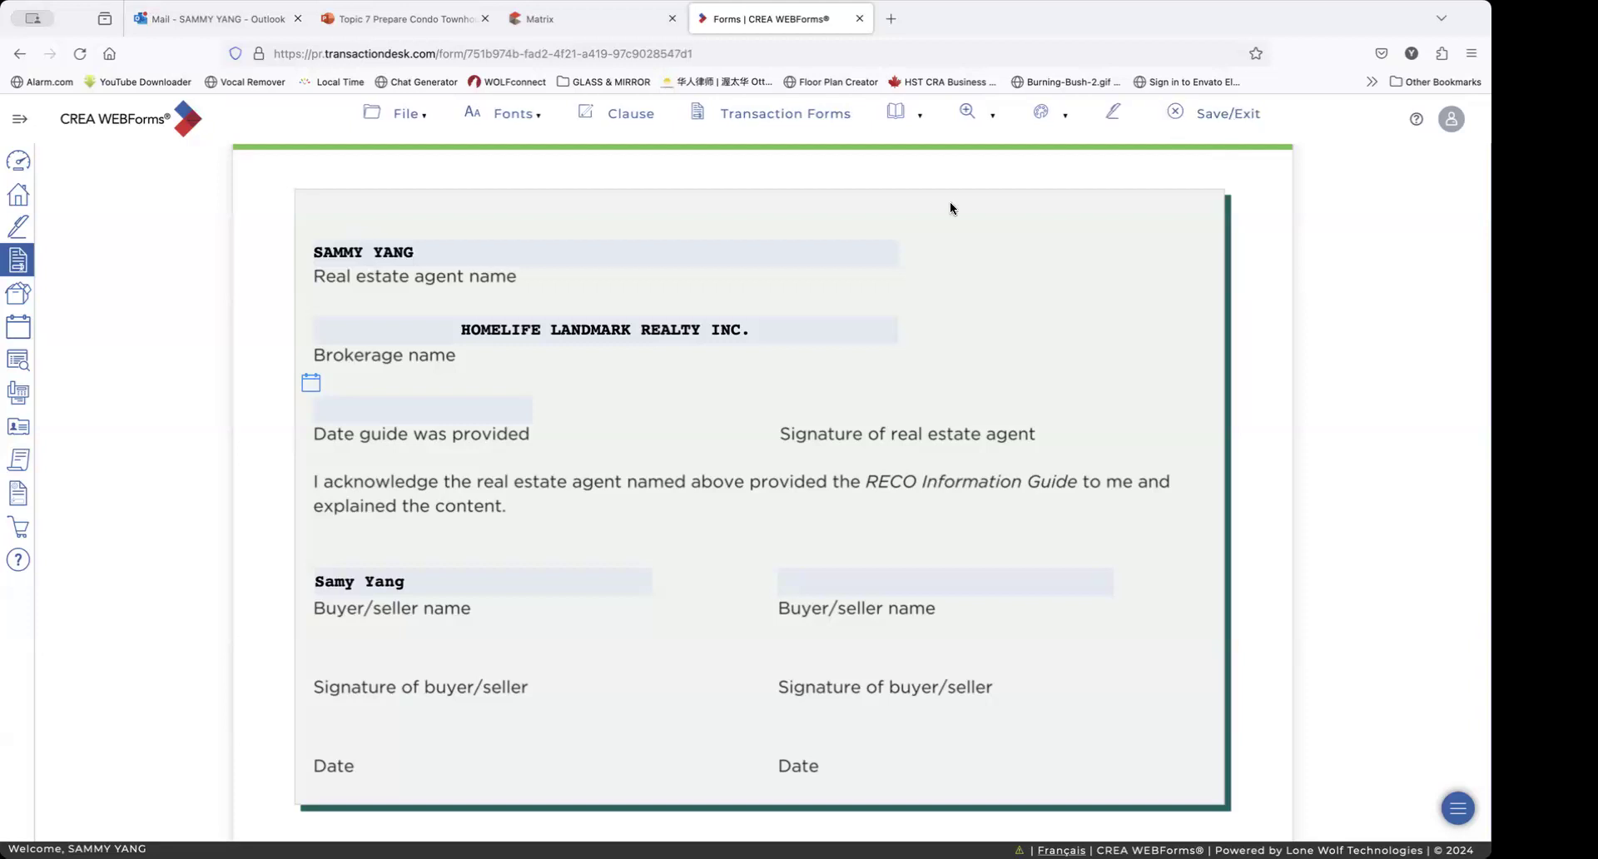
Step: Open Form 300 Buyer Representation Agreement from this transaction's forms list
{"action": "left_click", "coordinate": [772, 113]}
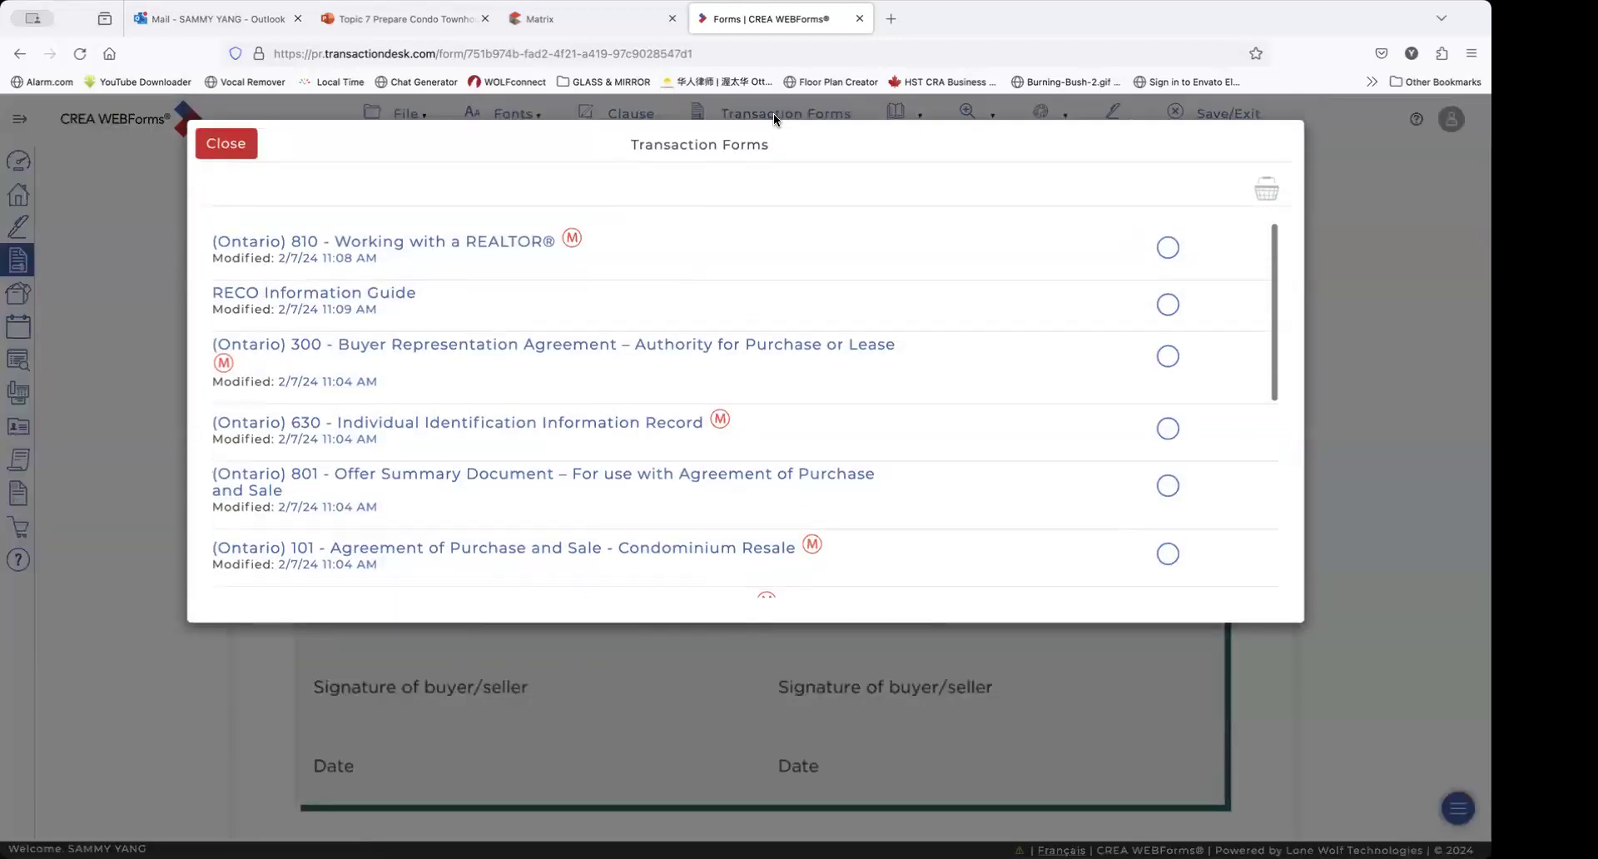
{"action": "left_click", "coordinate": [492, 348]}
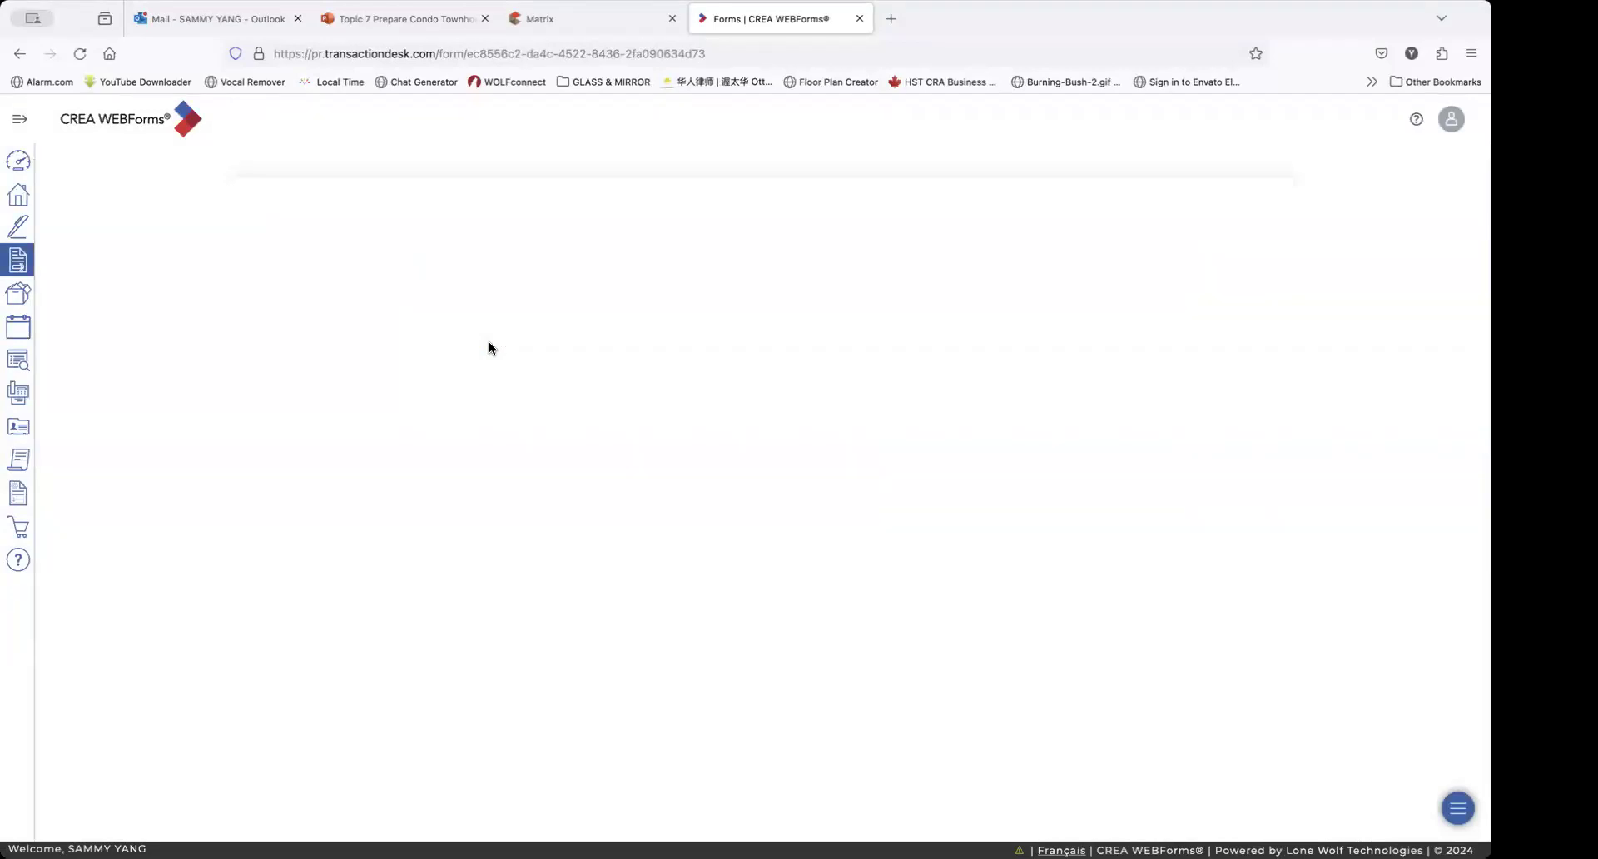
{"action": "left_click", "coordinate": [436, 488]}
{"action": "scroll", "coordinate": [436, 487], "scroll_direction": "down", "scroll_amount": 3}
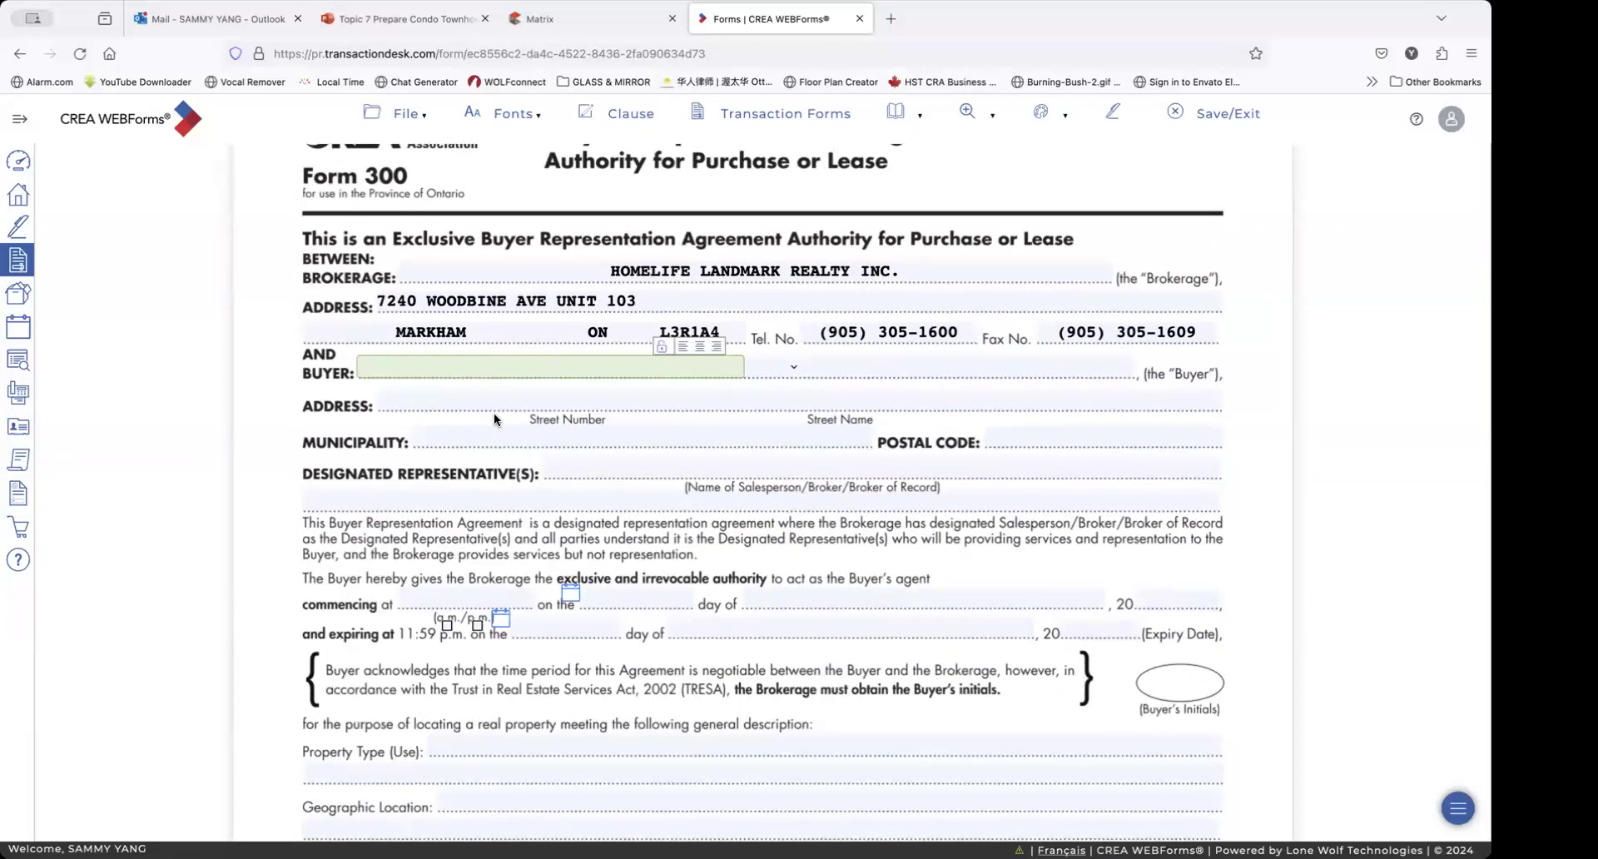
Step: Enter the buyer's full name in the Buyer field
{"action": "key", "text": "Tab"}
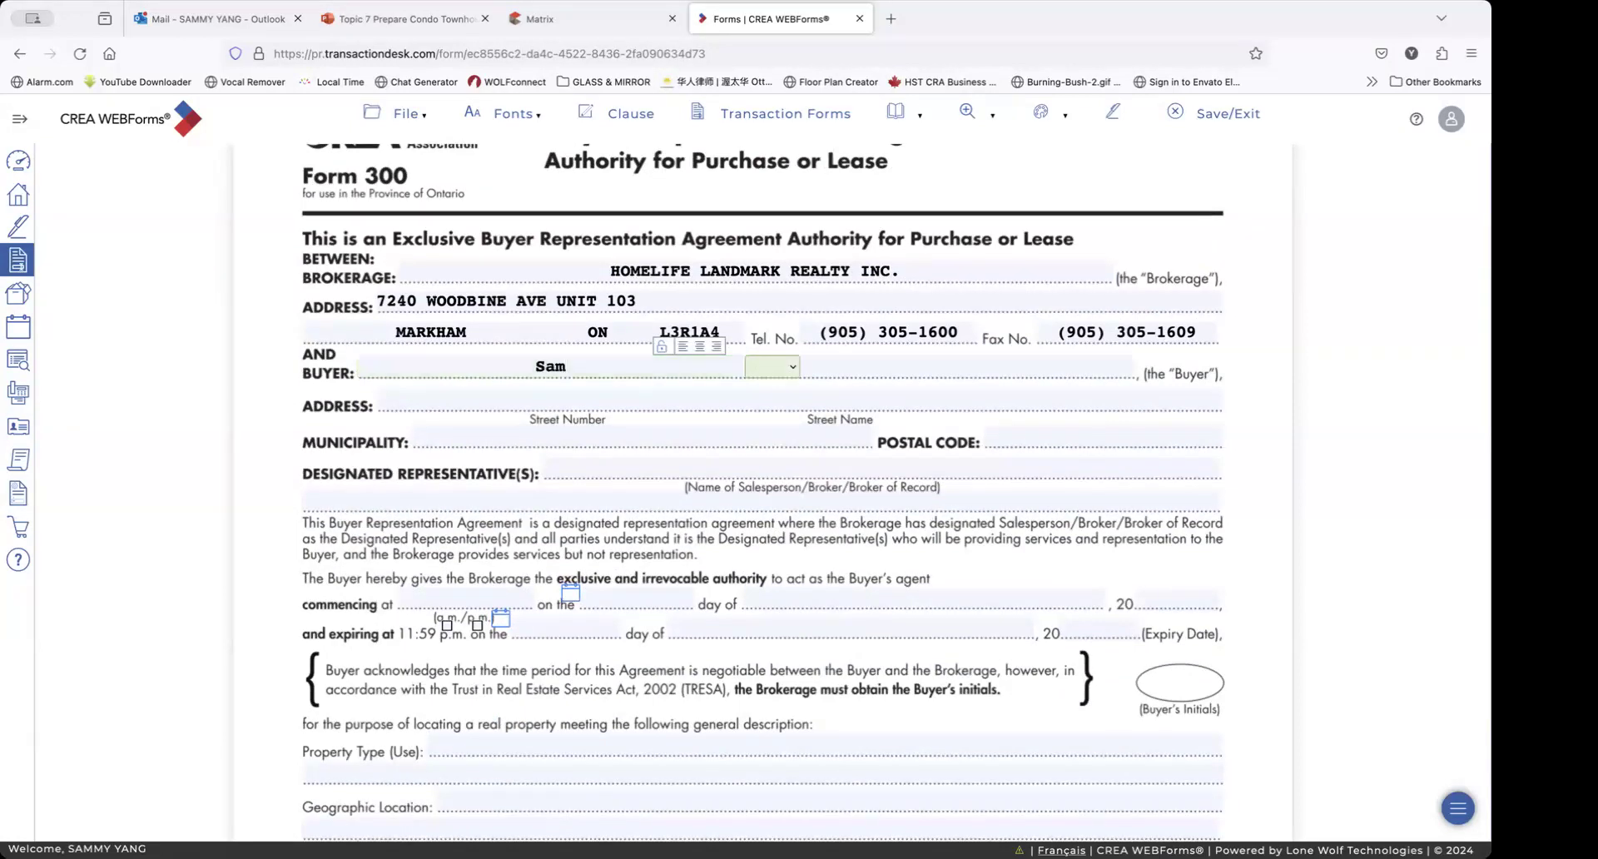
{"action": "left_click", "coordinate": [580, 372]}
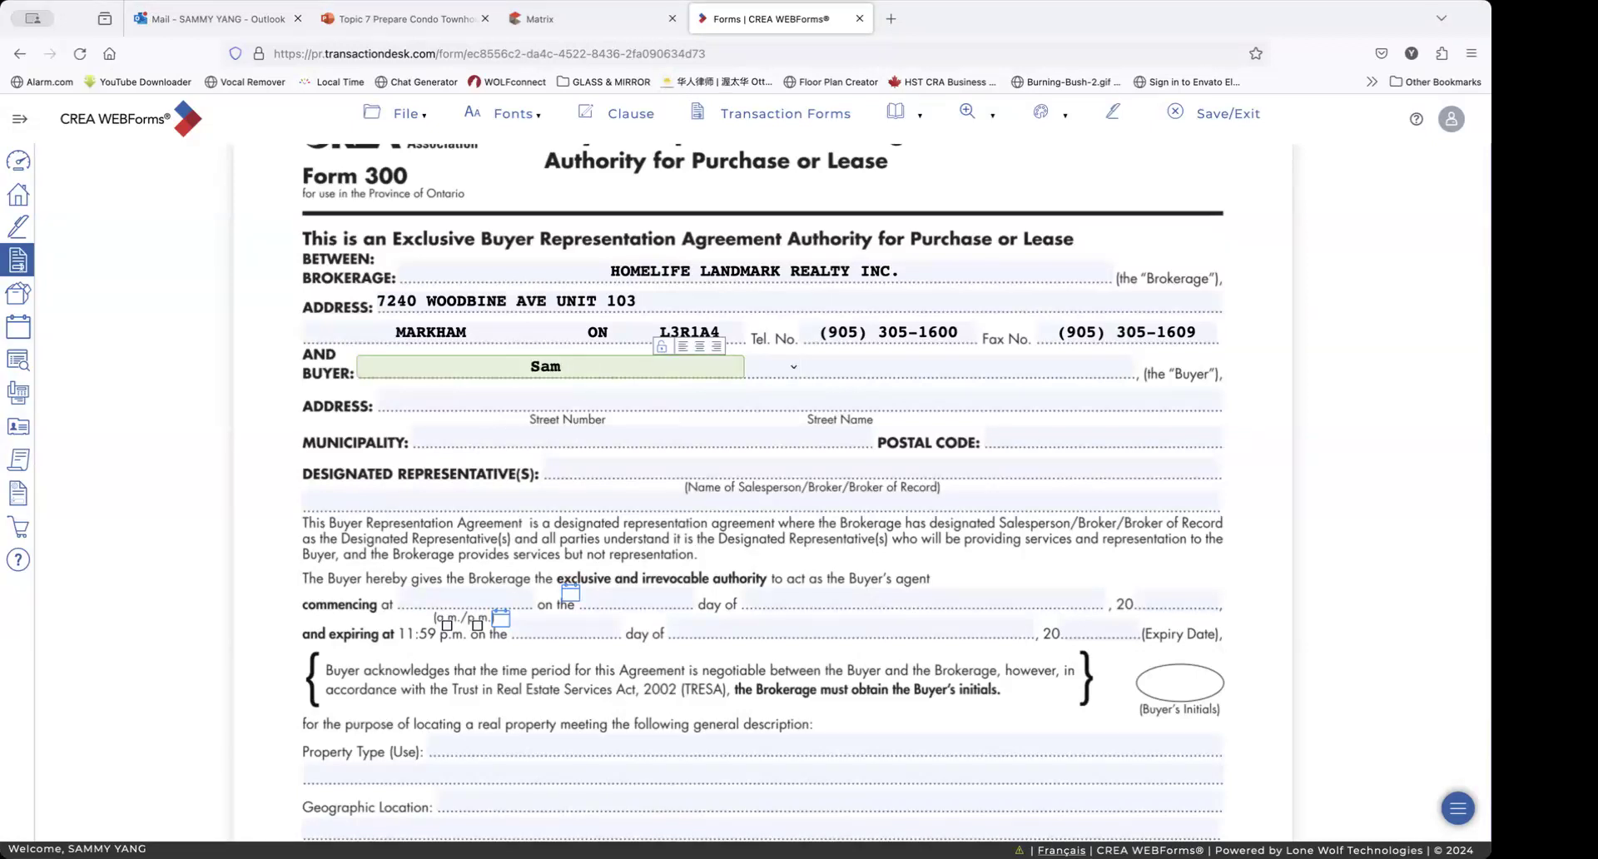
{"action": "key", "text": "Tab"}
{"action": "key", "text": "Tab"}
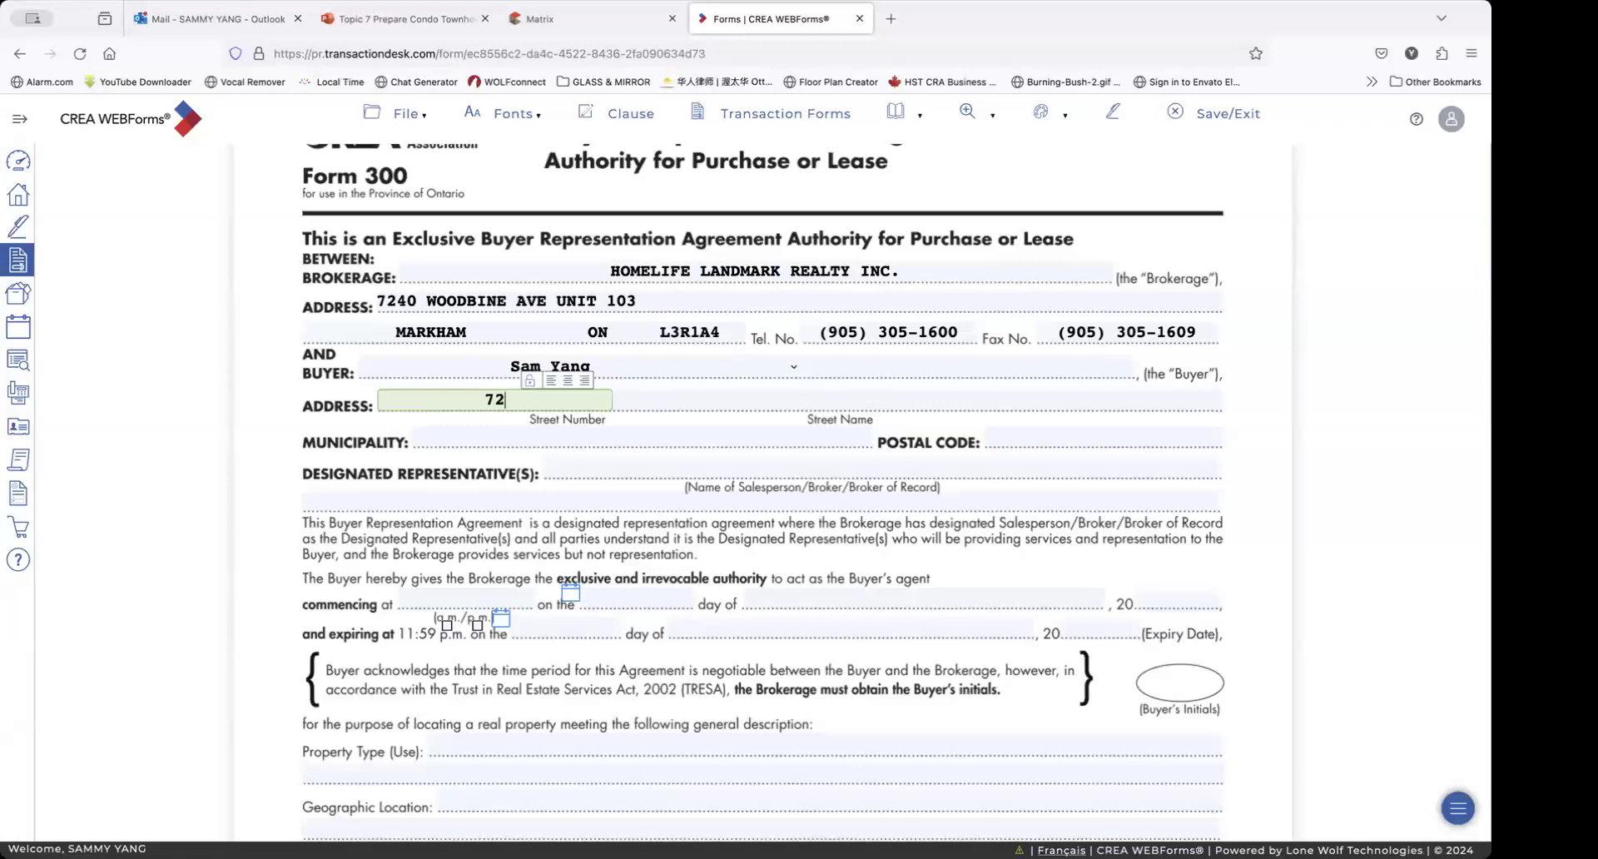
Step: Fill in the buyer's street number, street name, municipality Markham and postal code
{"action": "key", "text": "Tab"}
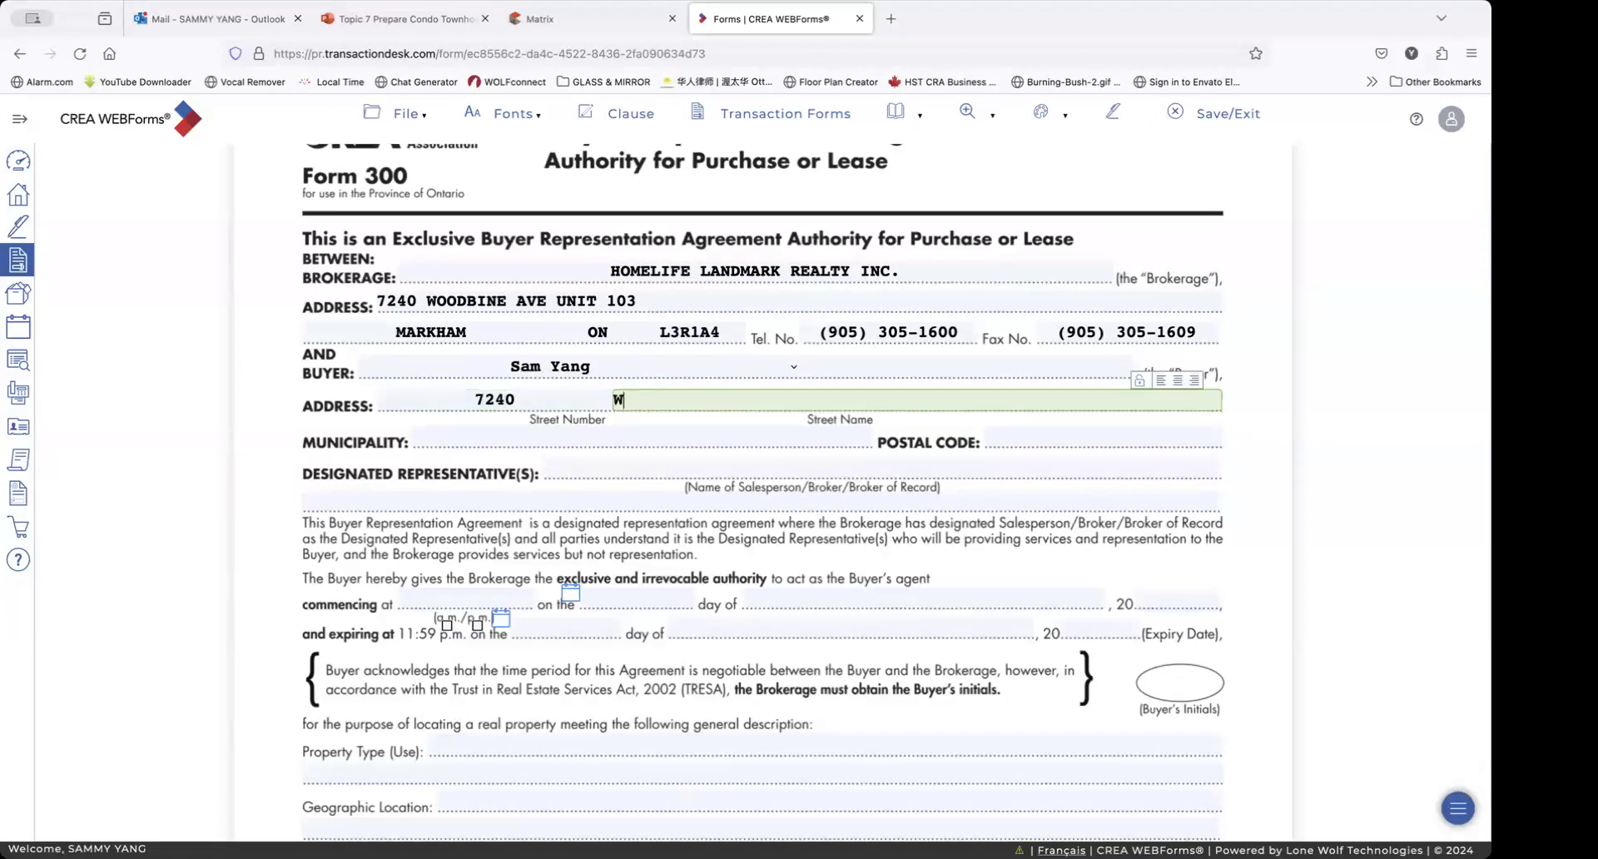
{"action": "key", "text": "Tab"}
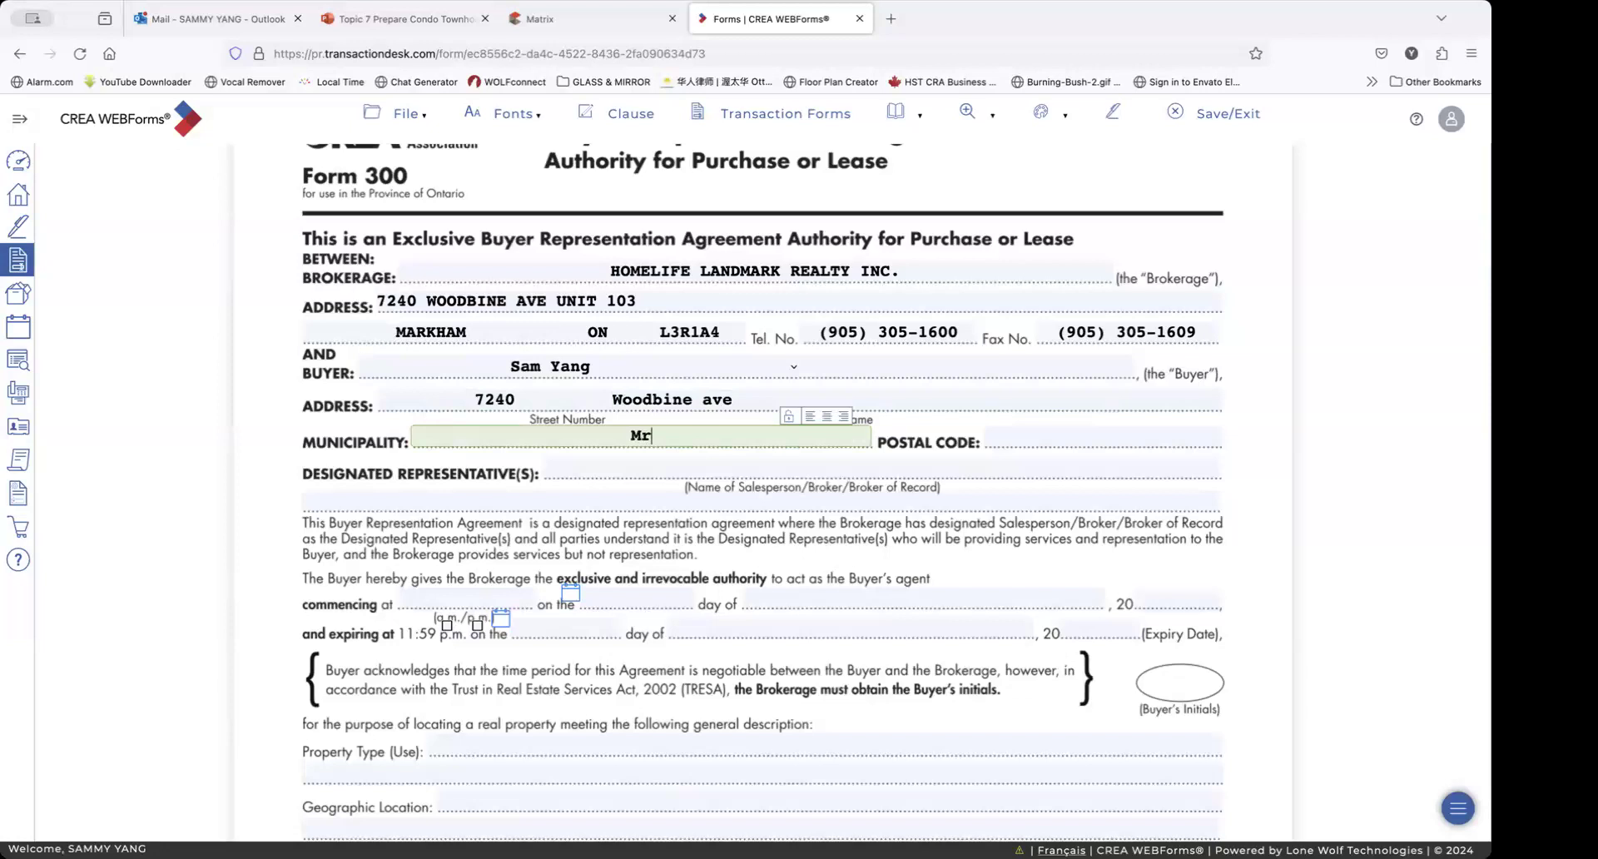
{"action": "key", "text": "Tab"}
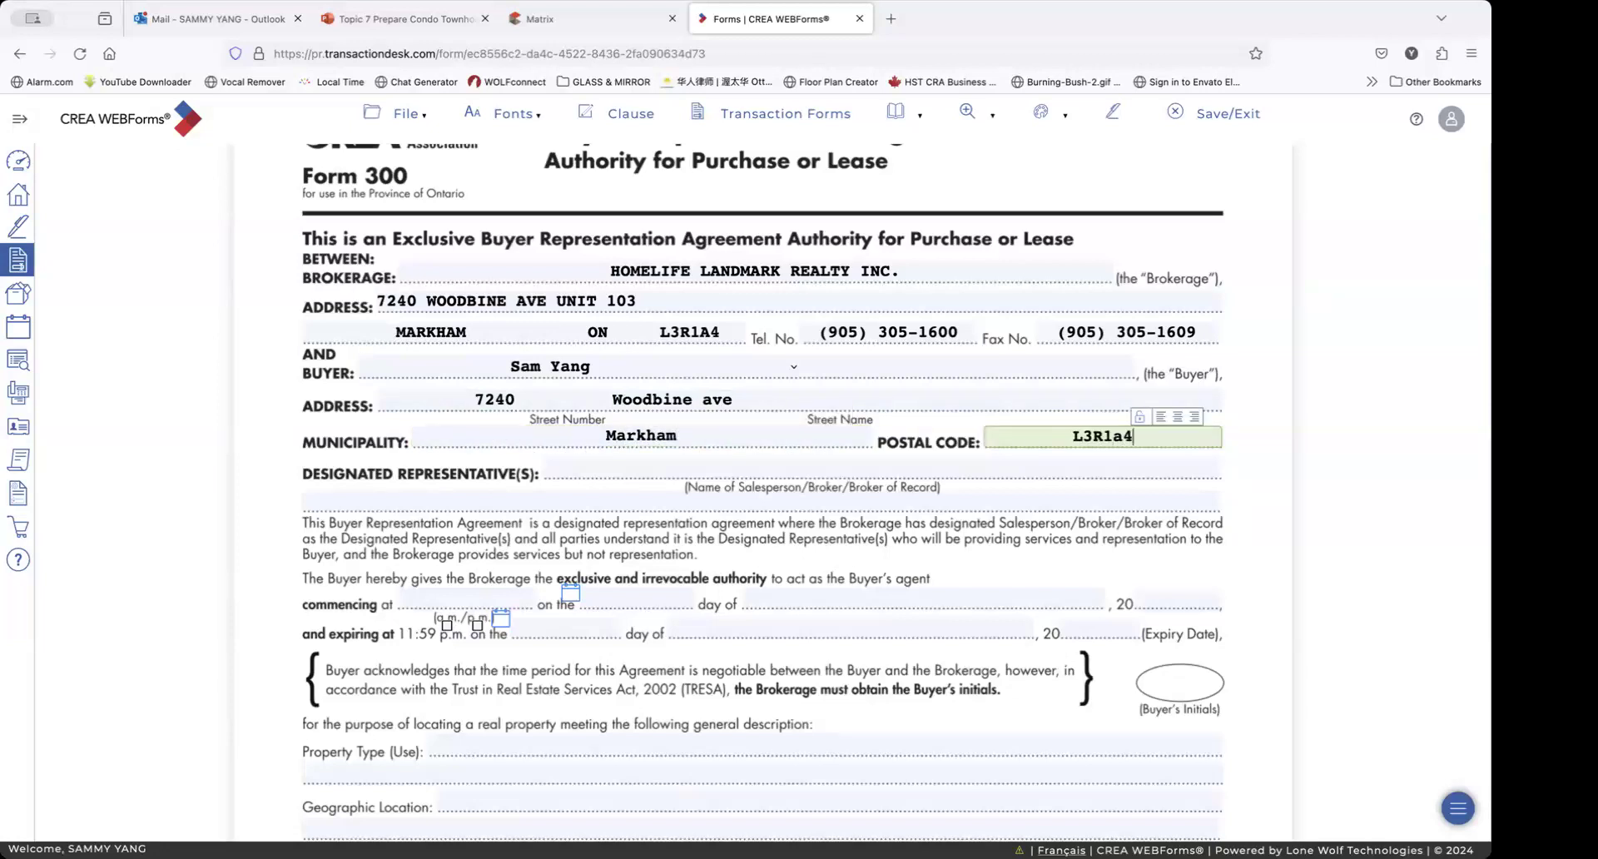
Step: Enter the agent's name as the Designated Representative
{"action": "left_click", "coordinate": [574, 472]}
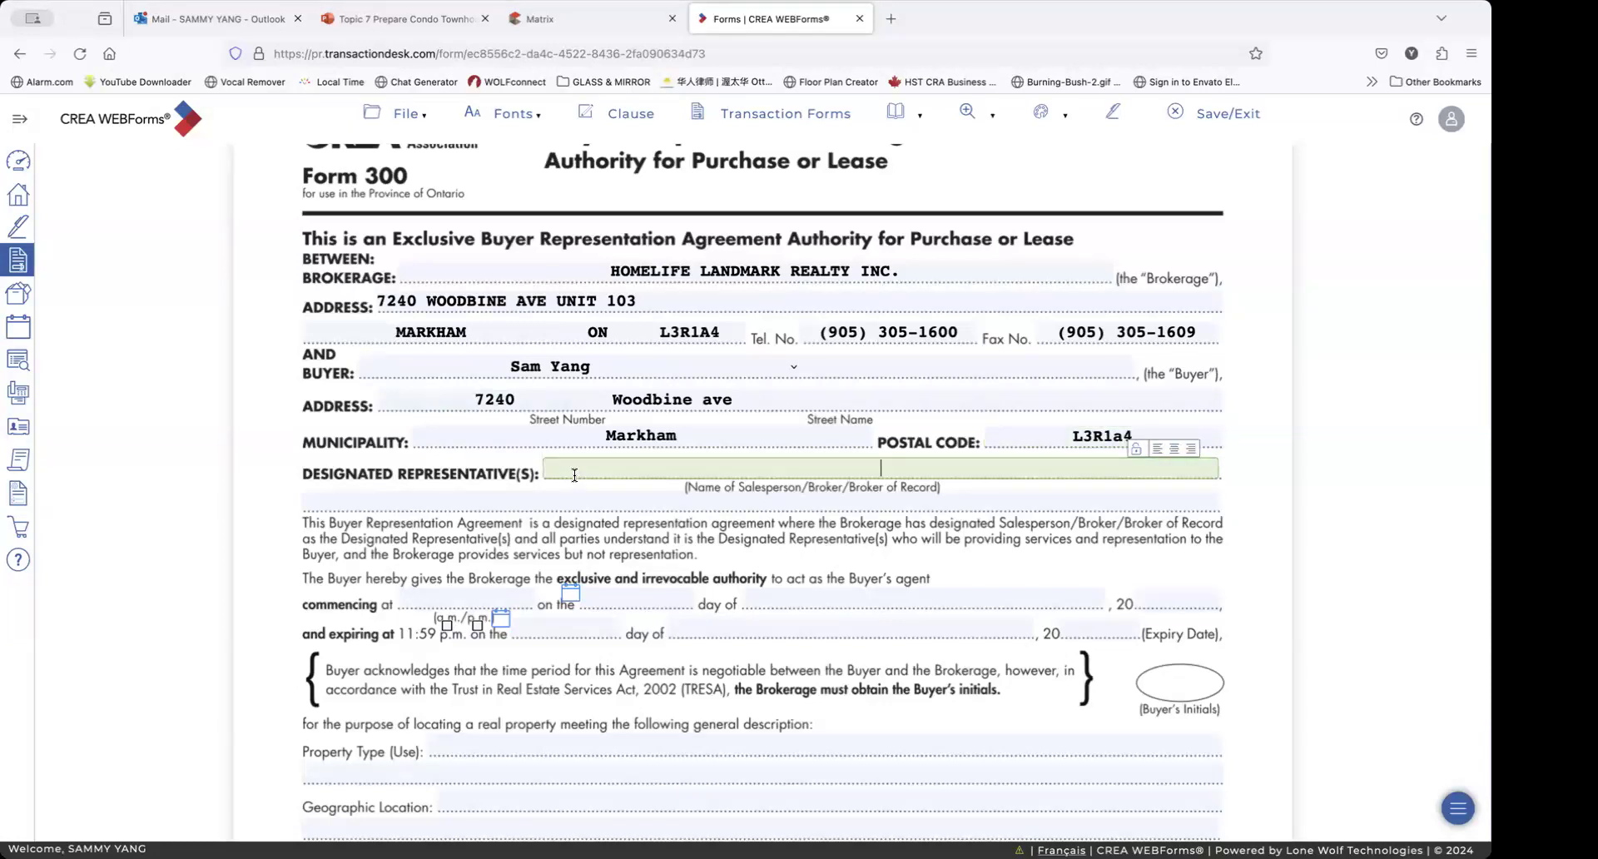
{"action": "left_click", "coordinate": [757, 569]}
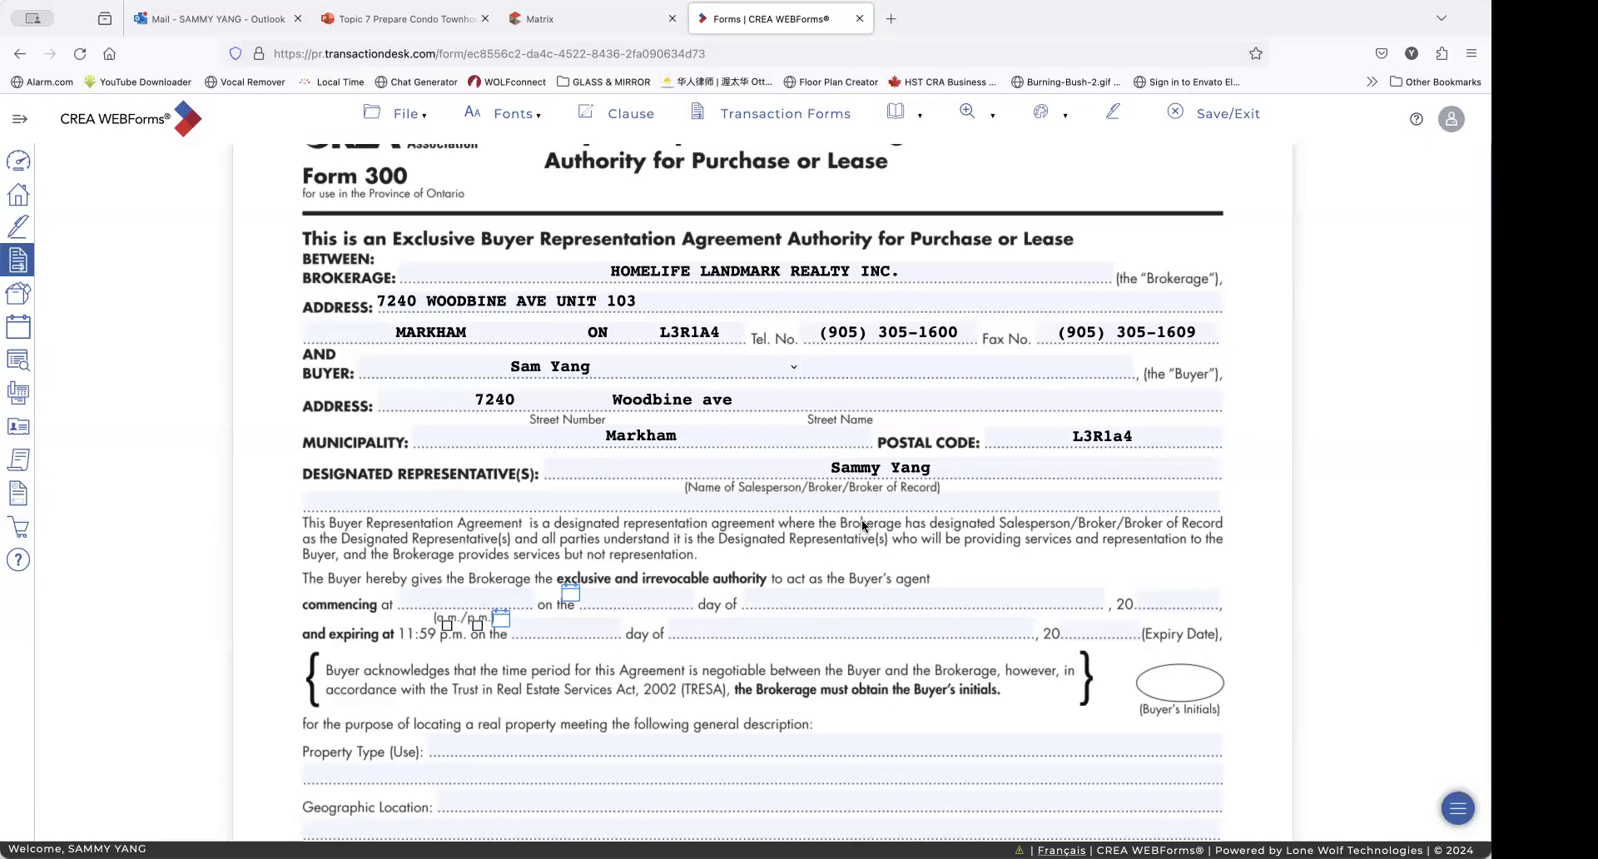
{"action": "scroll", "coordinate": [835, 556], "scroll_direction": "down", "scroll_amount": 3}
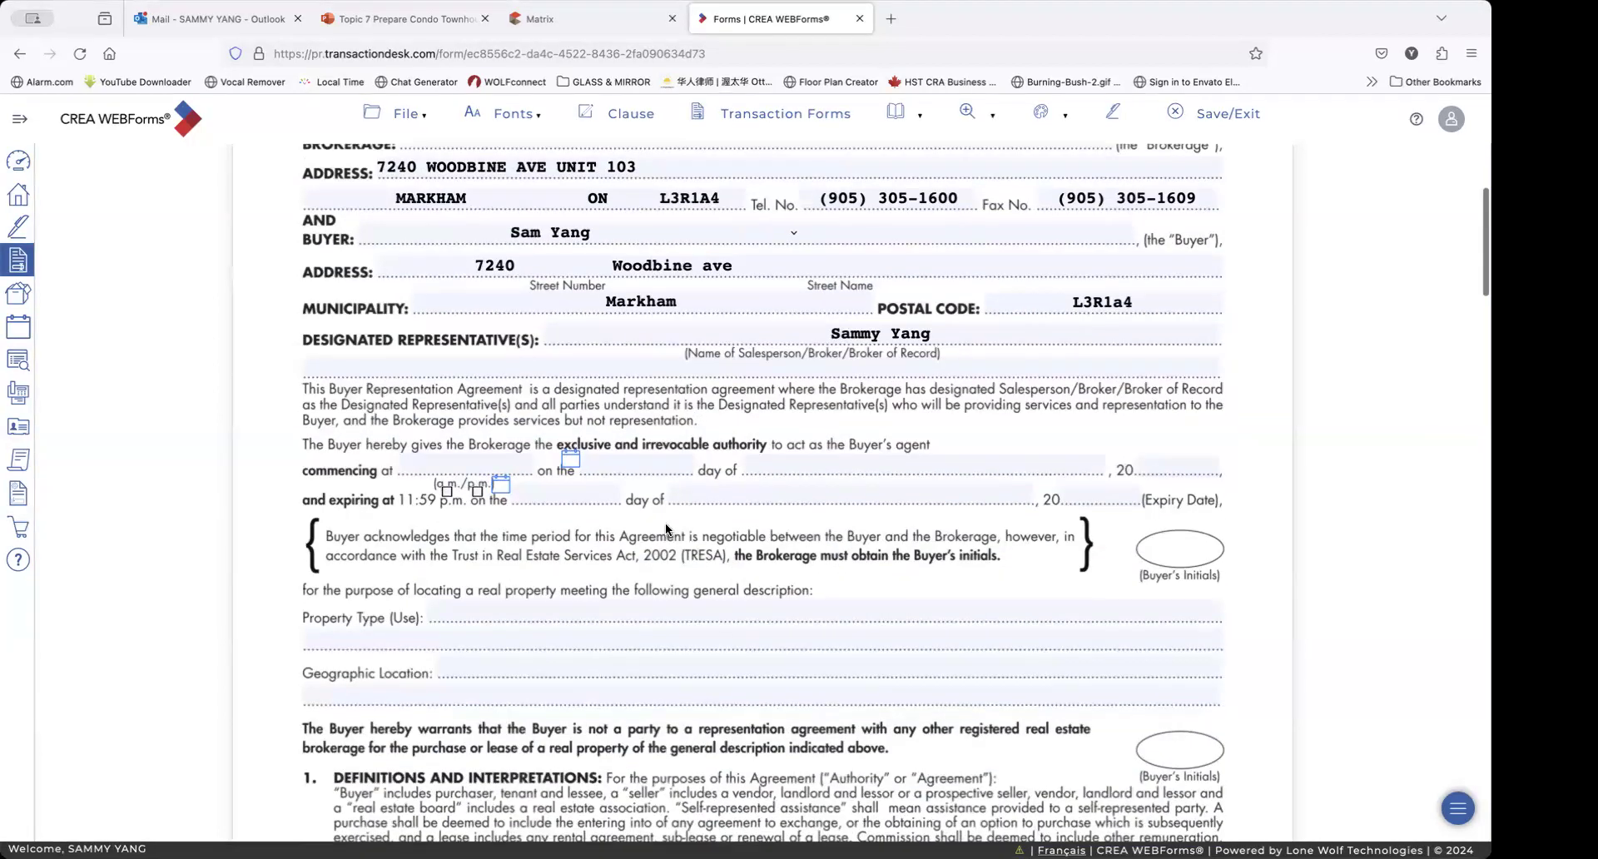
Step: Set the agreement to commence at 11:11 a.m. on 7 February 2024
{"action": "left_click", "coordinate": [506, 464]}
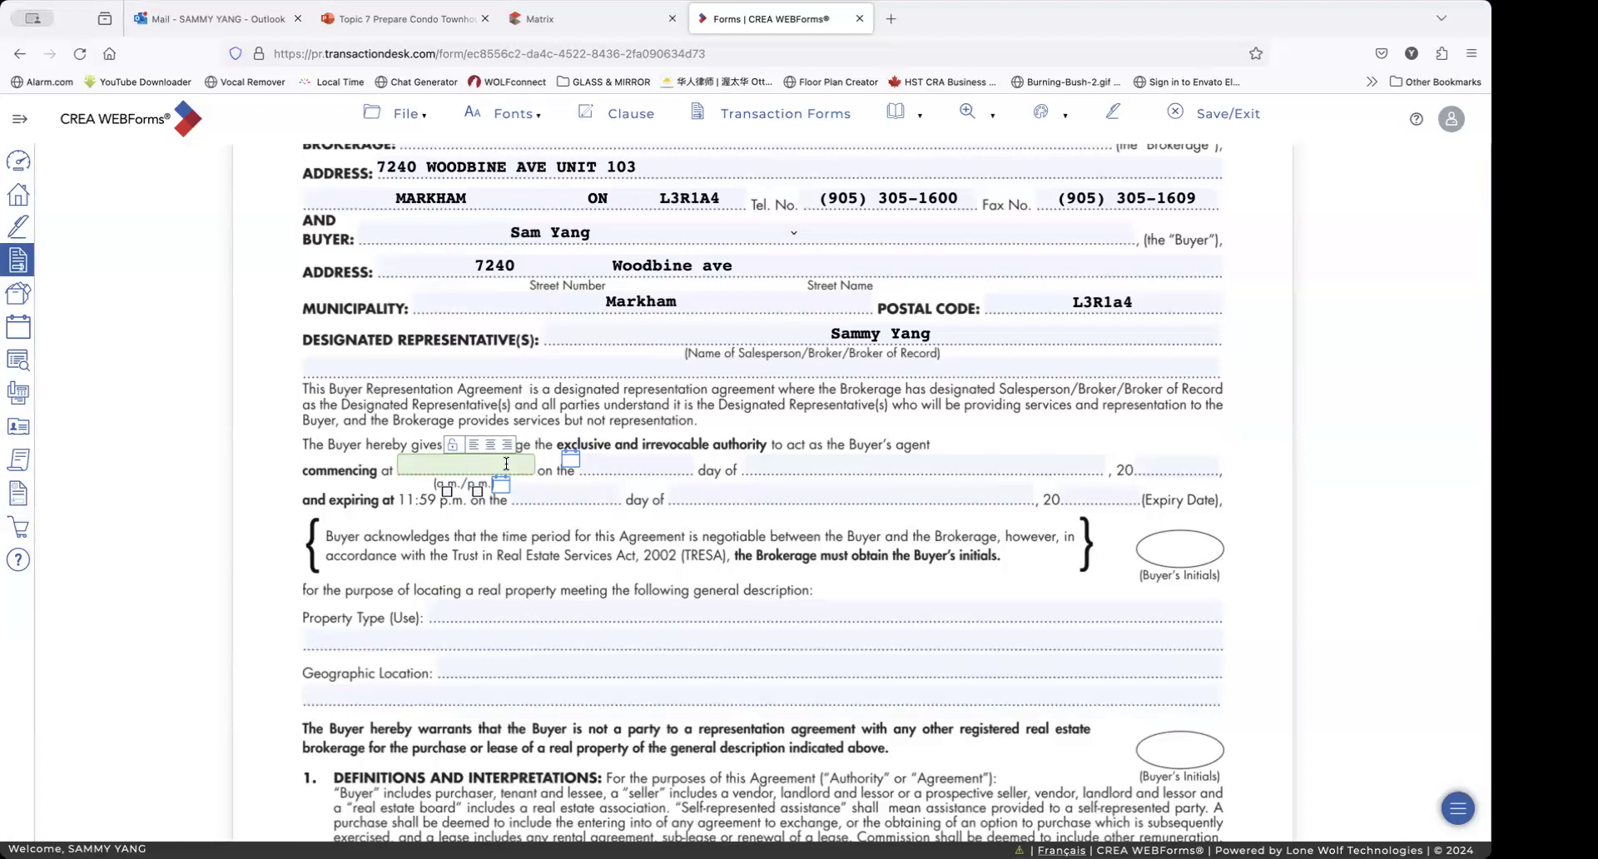
{"action": "left_click", "coordinate": [477, 491]}
{"action": "type", "text": "11:11"}
{"action": "left_click", "coordinate": [447, 491]}
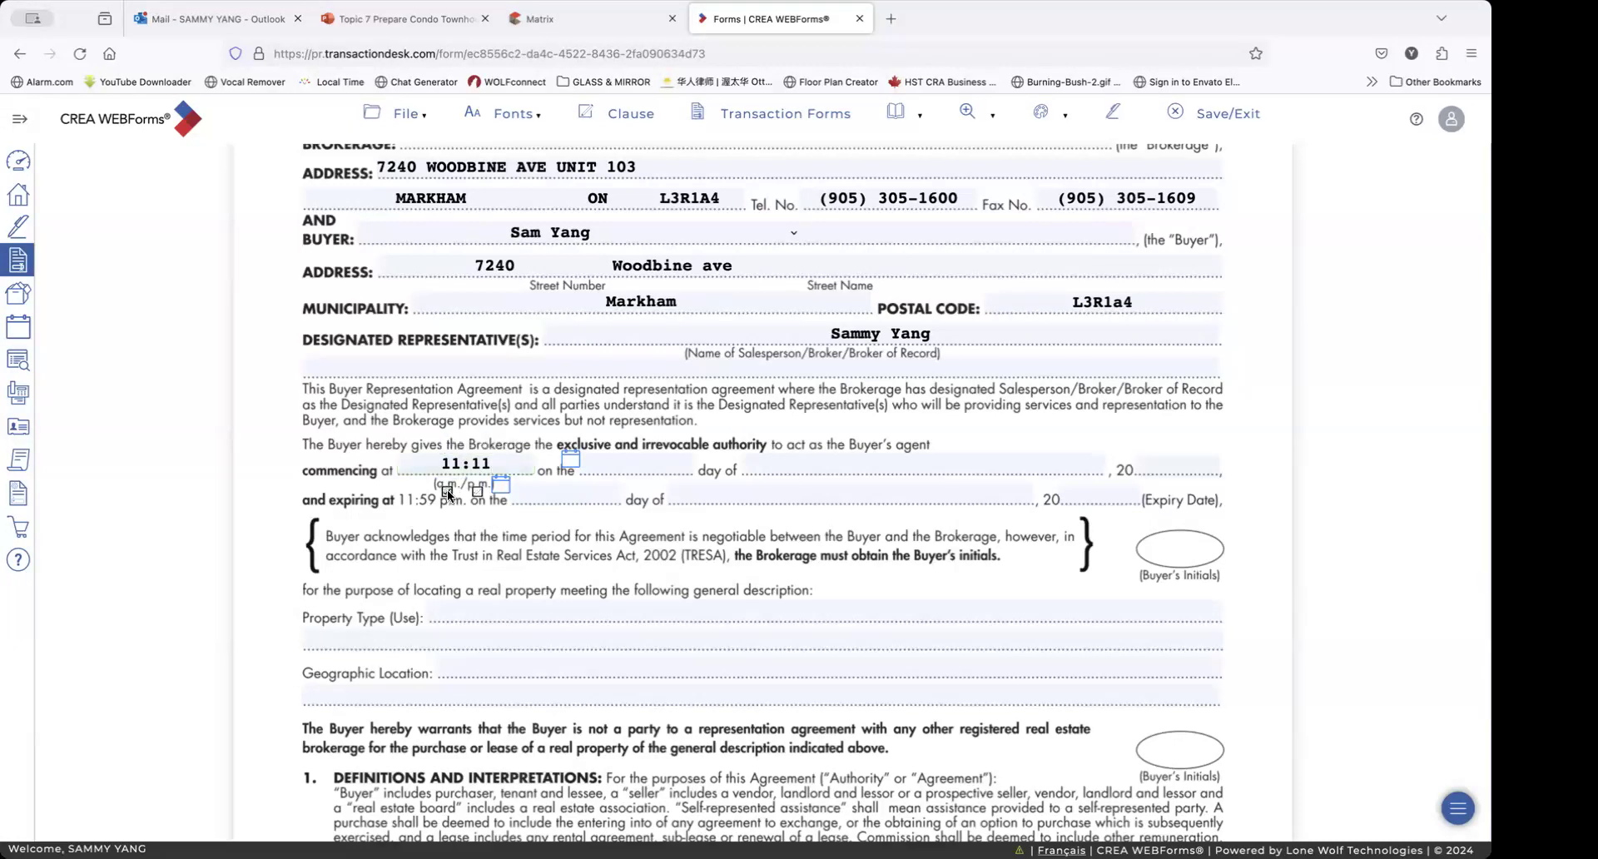
{"action": "left_click", "coordinate": [569, 462]}
{"action": "left_click", "coordinate": [701, 558]}
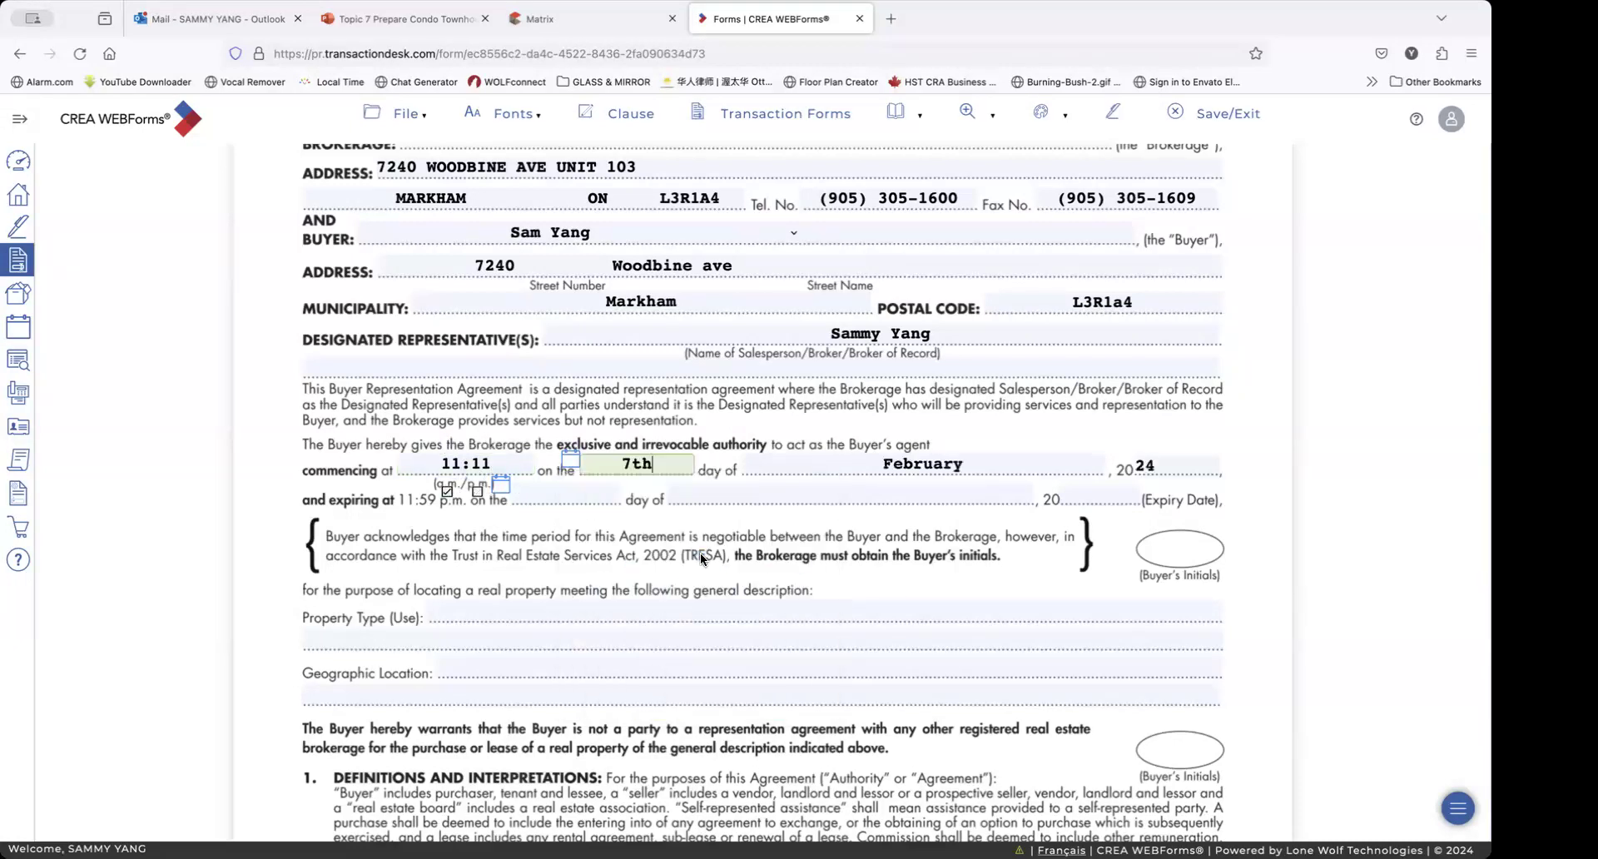
{"action": "left_click", "coordinate": [503, 489]}
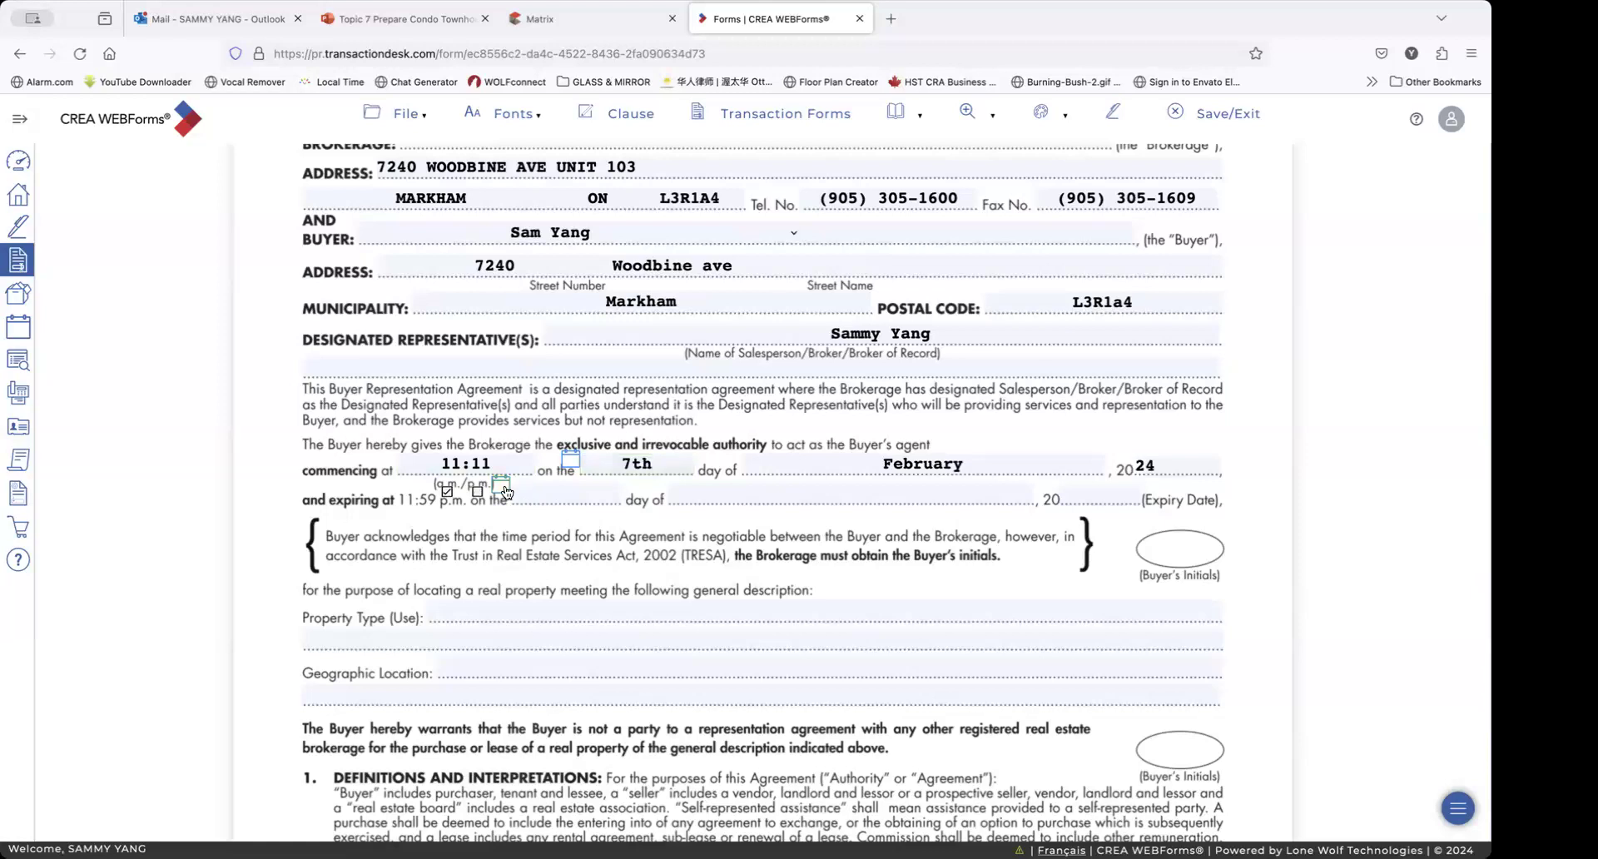
Step: Pick 30 June 2024 as the expiry date in the calendar
{"action": "left_click", "coordinate": [729, 520]}
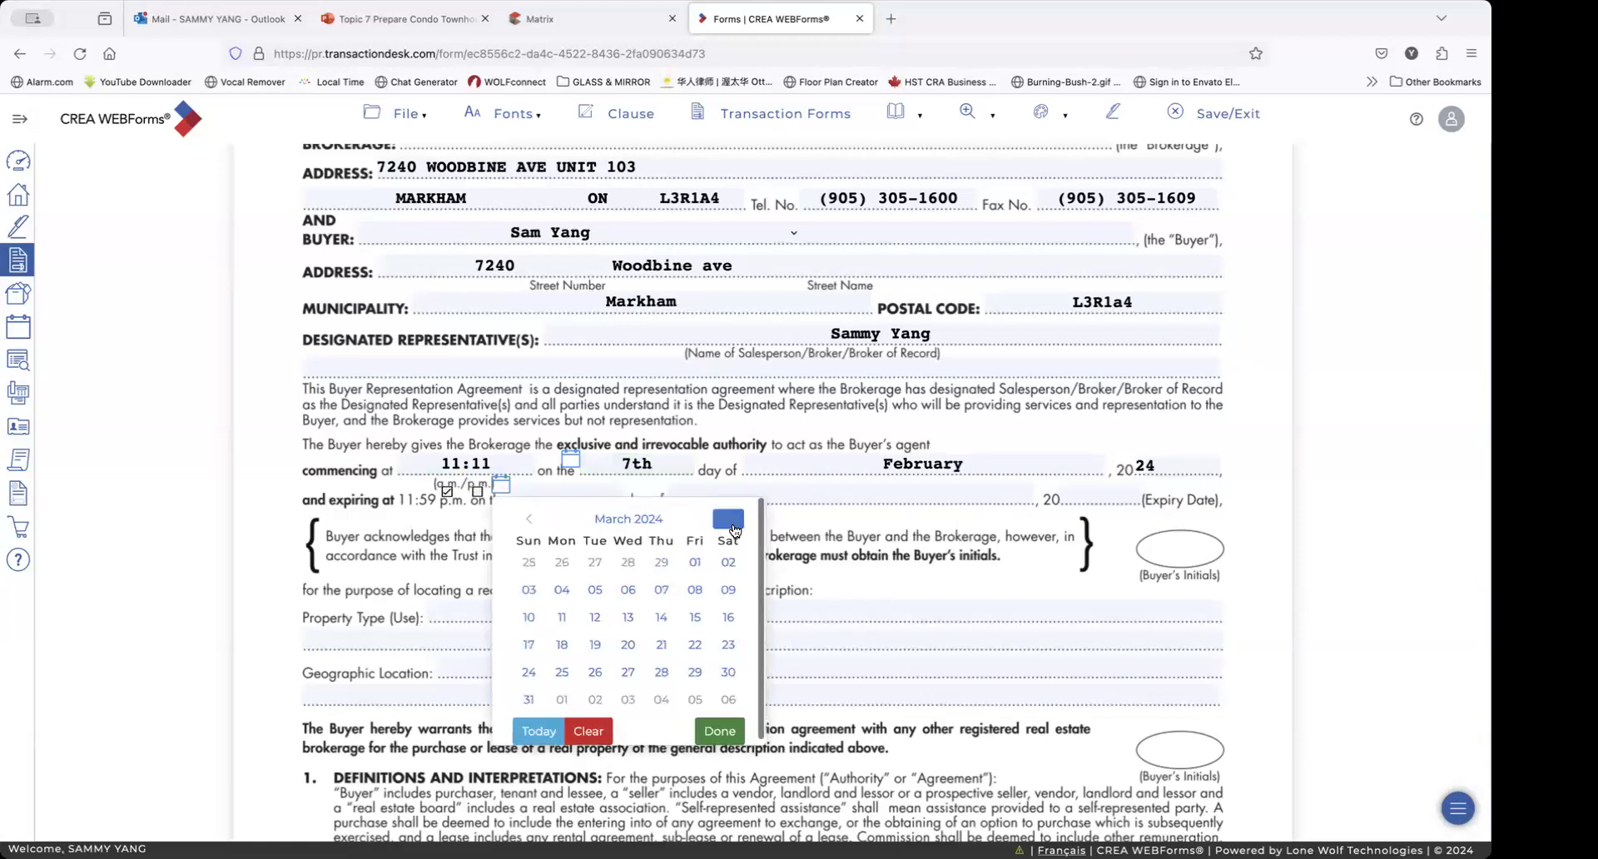
{"action": "left_click", "coordinate": [729, 520]}
{"action": "left_click", "coordinate": [729, 519]}
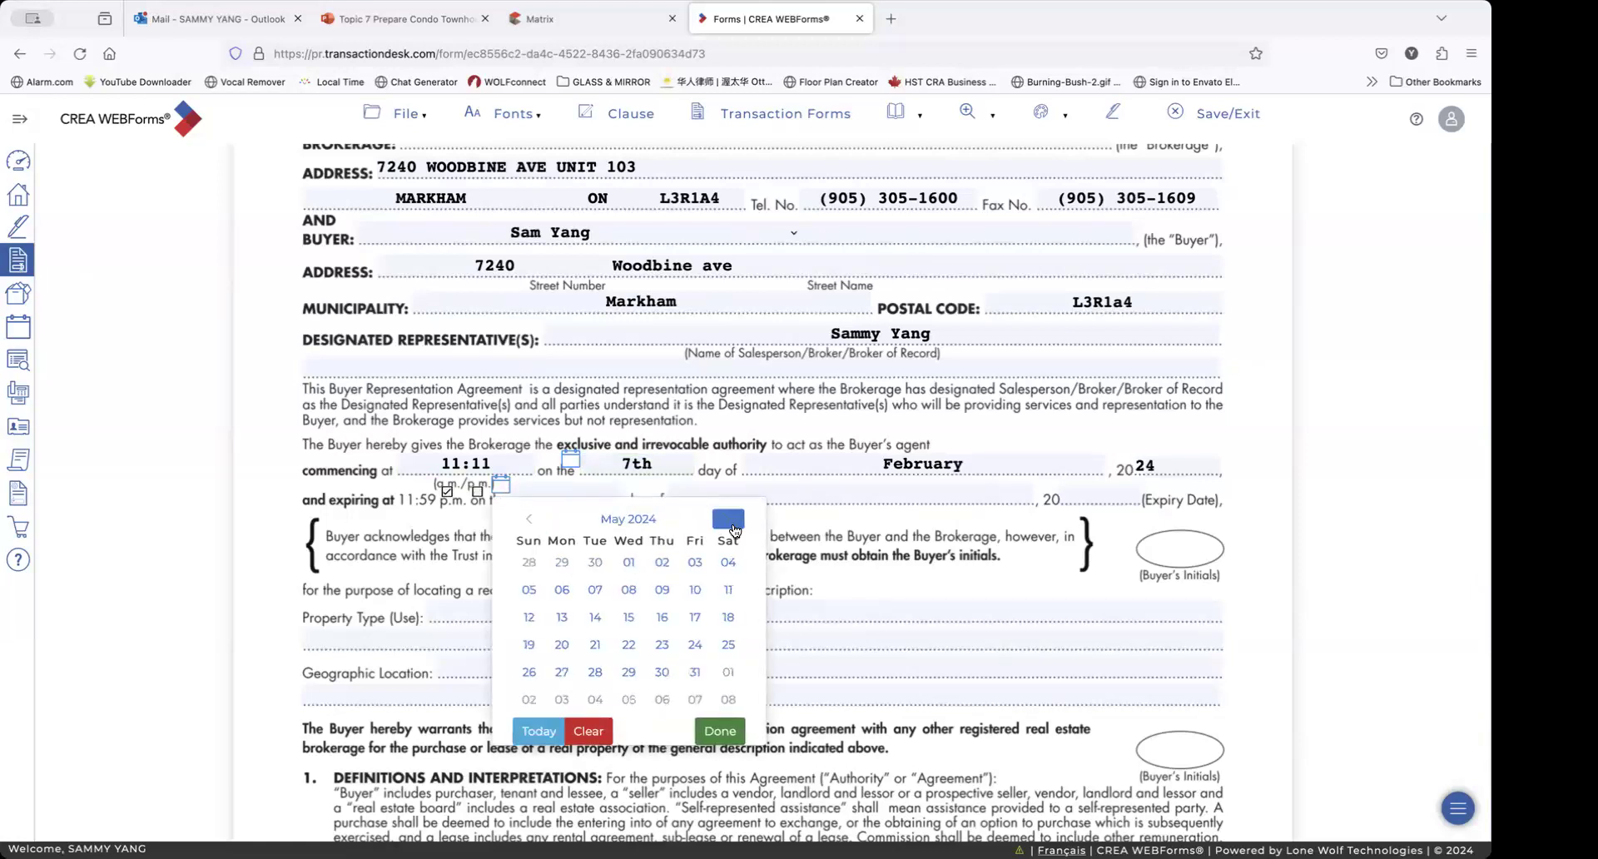
{"action": "left_click", "coordinate": [729, 519]}
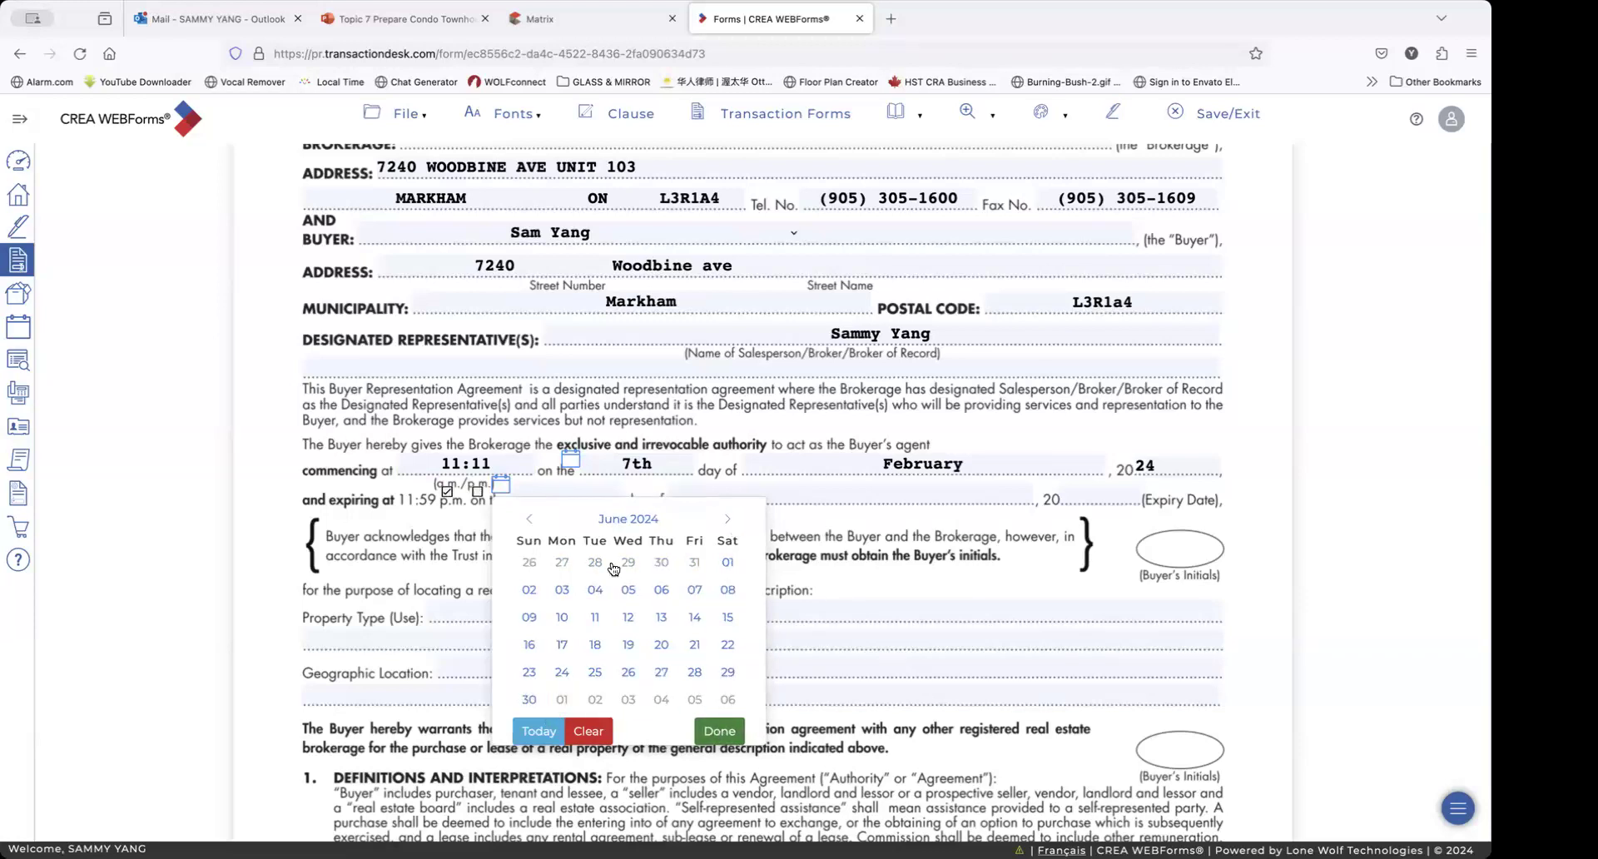
{"action": "left_click", "coordinate": [529, 699]}
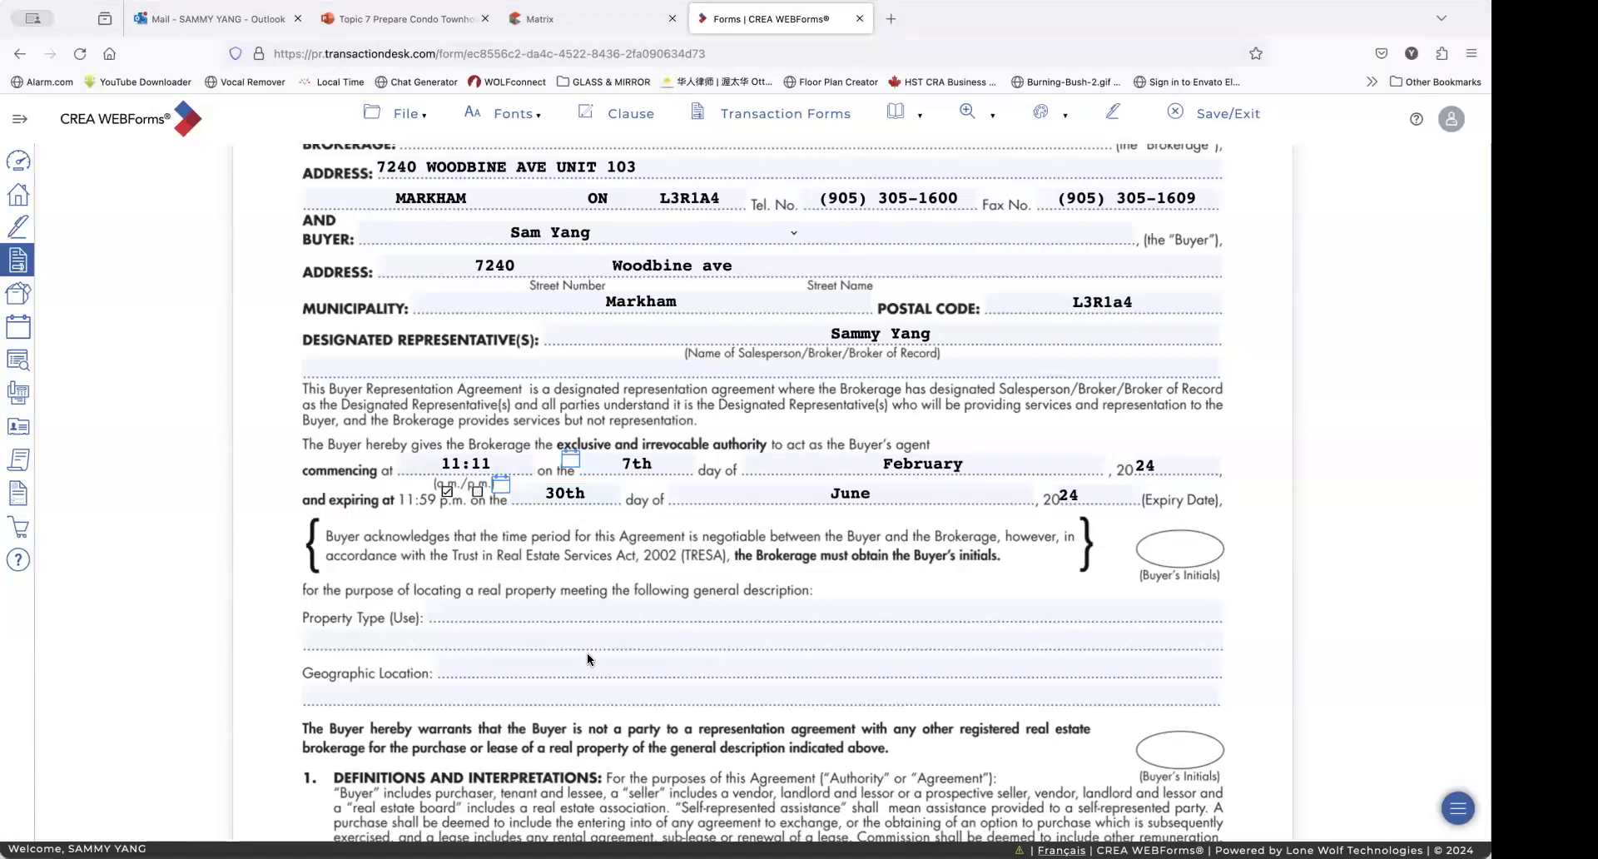
Step: Type 'Redidential' for the property type and GTA for the geographic location
{"action": "left_click", "coordinate": [518, 615]}
{"action": "type", "text": "Redidentia"}
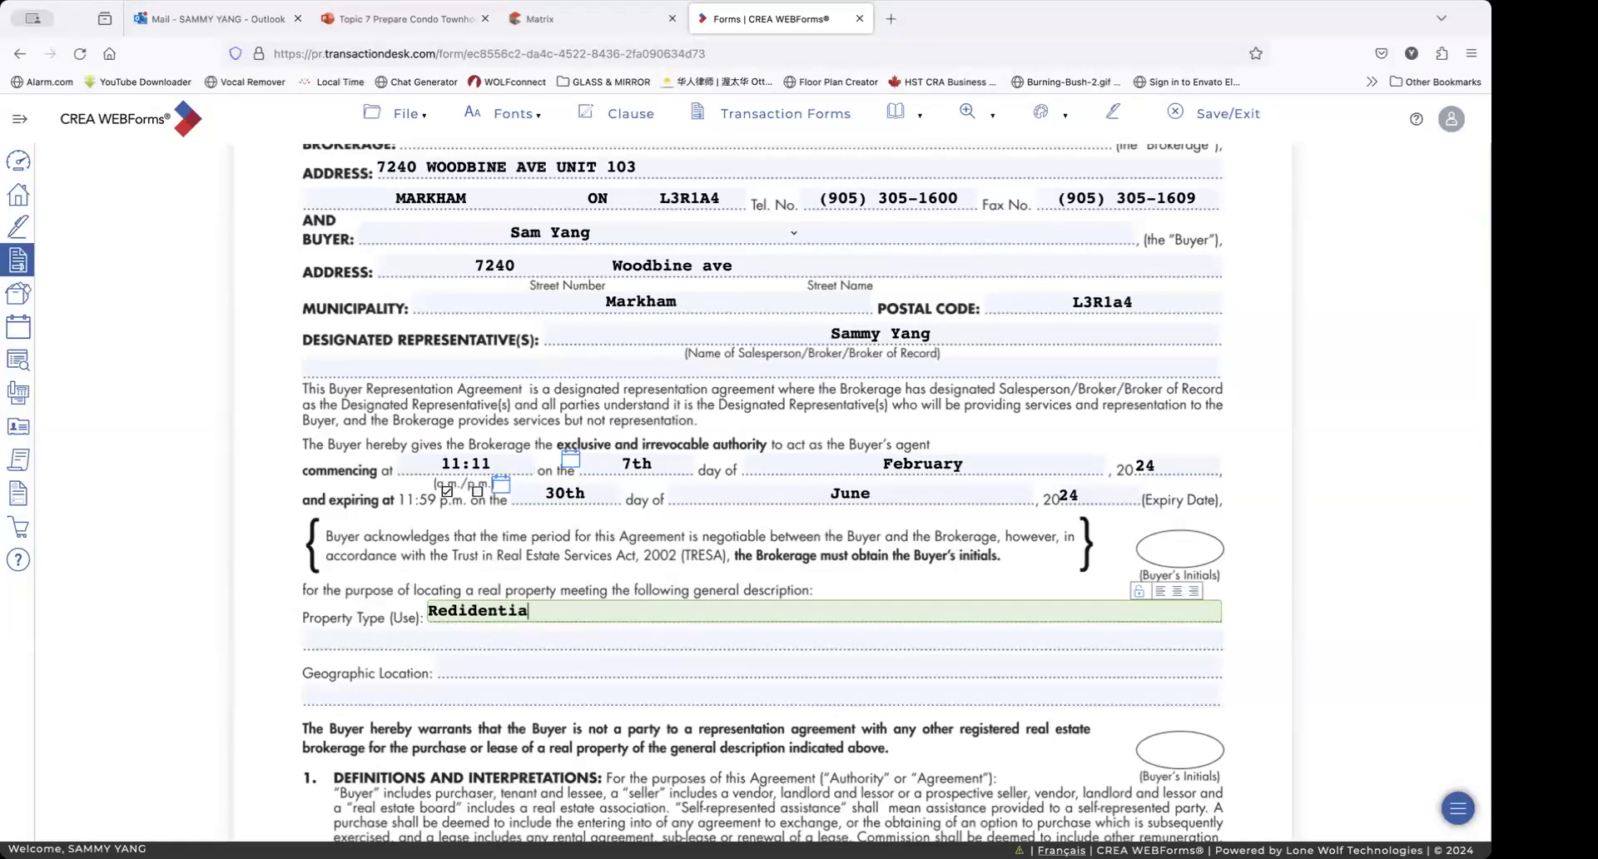
{"action": "type", "text": "l"}
{"action": "key", "text": "Tab"}
{"action": "key", "text": "Tab"}
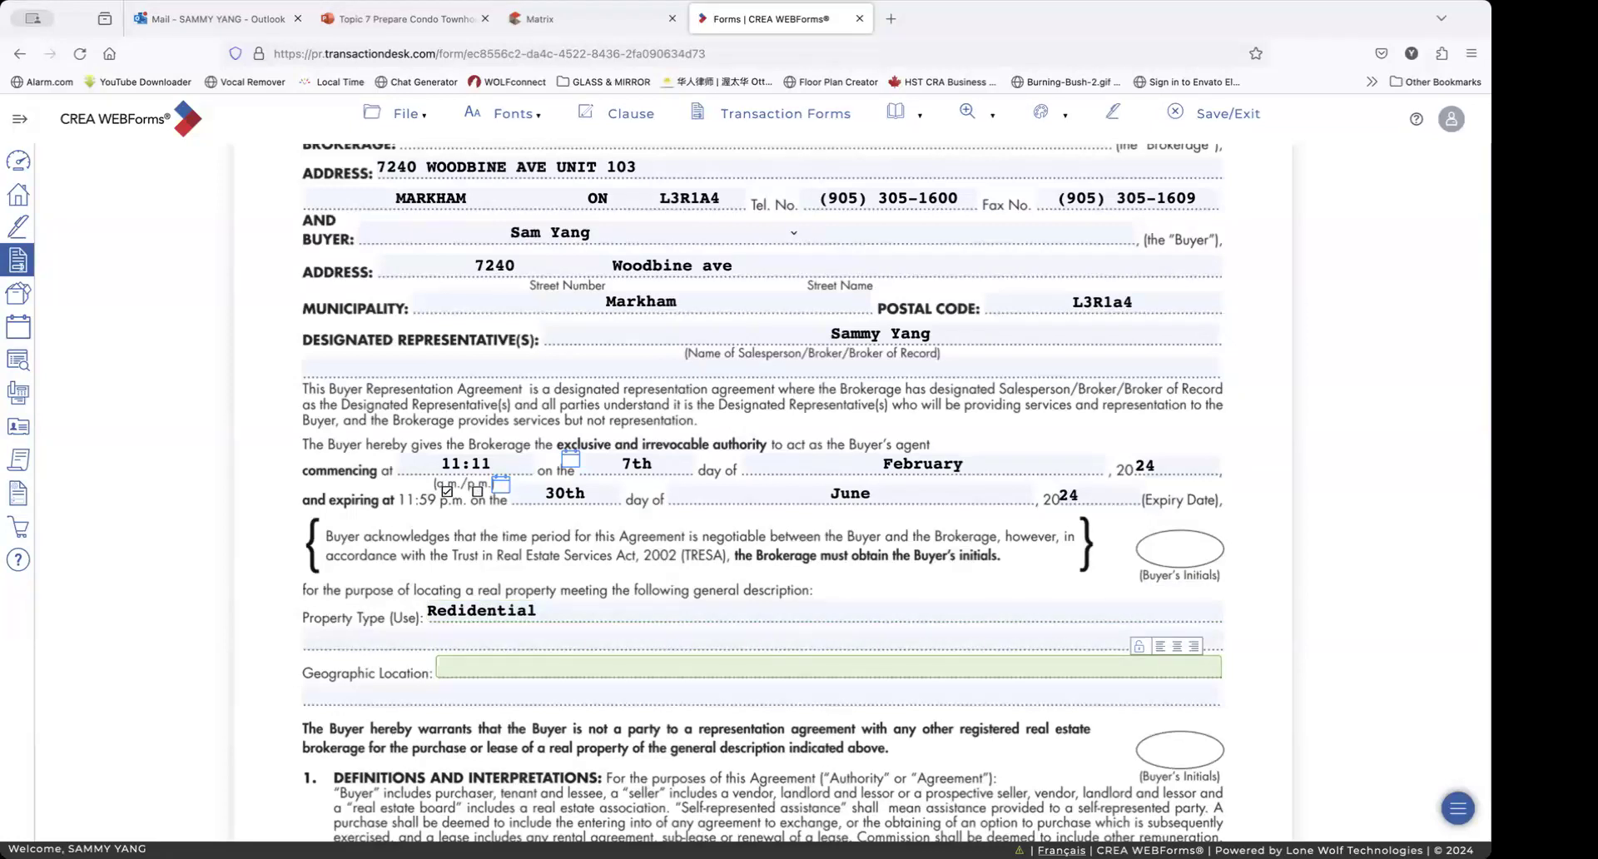
{"action": "type", "text": "To"}
{"action": "key", "text": "BackSpace"}
{"action": "key", "text": "BackSpace"}
{"action": "type", "text": "Gta"}
{"action": "key", "text": "BackSpace"}
{"action": "key", "text": "BackSpace"}
{"action": "type", "text": "A"}
{"action": "key", "text": "Tab"}
{"action": "left_click", "coordinate": [503, 777]}
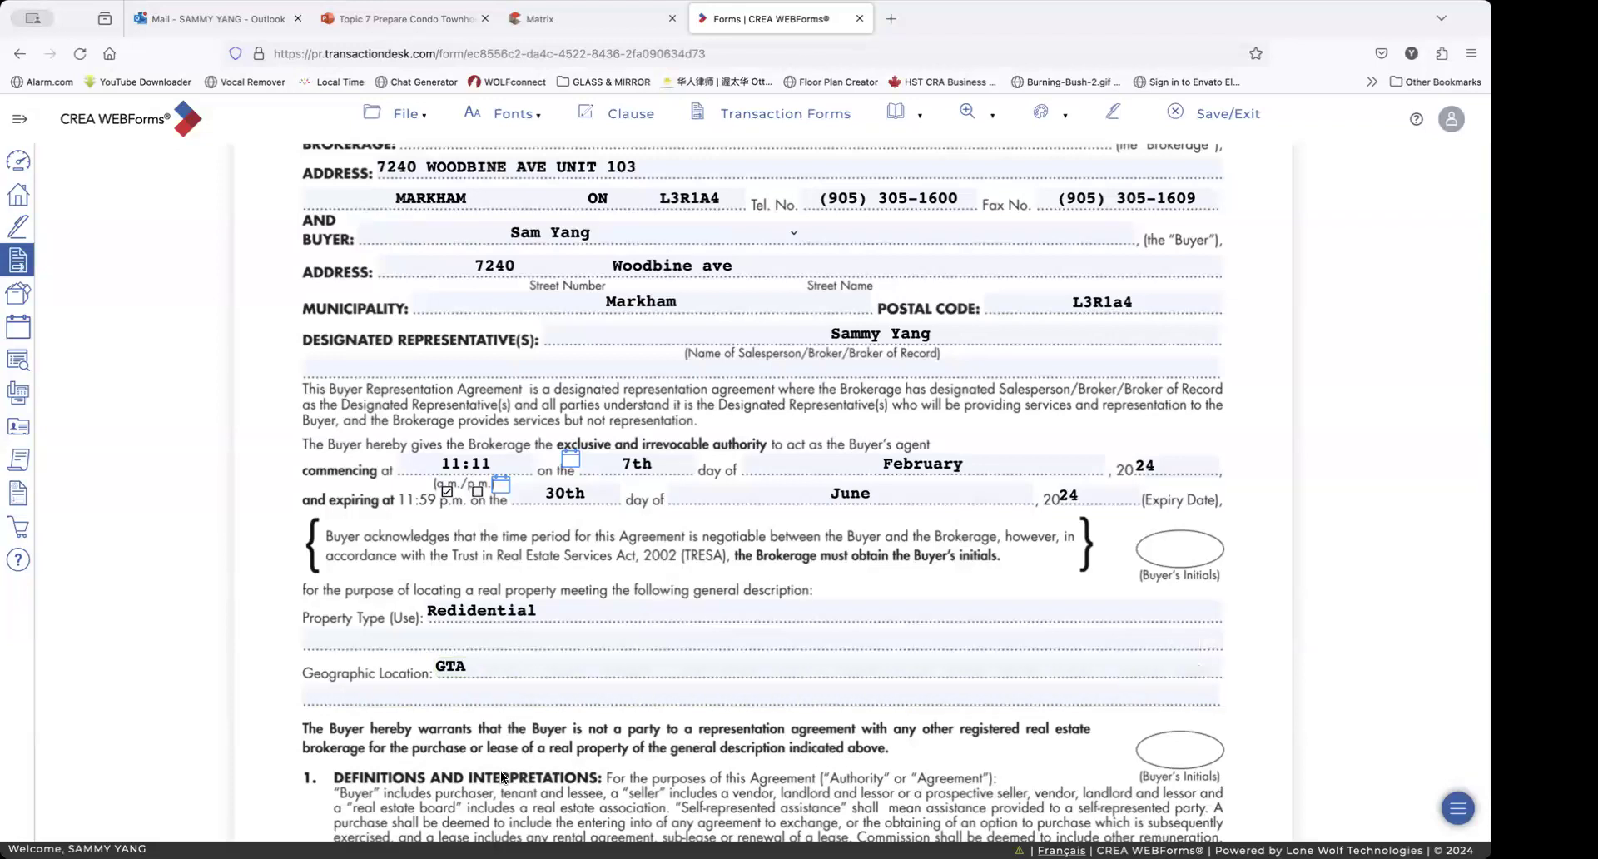
{"action": "scroll", "coordinate": [503, 777], "scroll_direction": "down", "scroll_amount": 3}
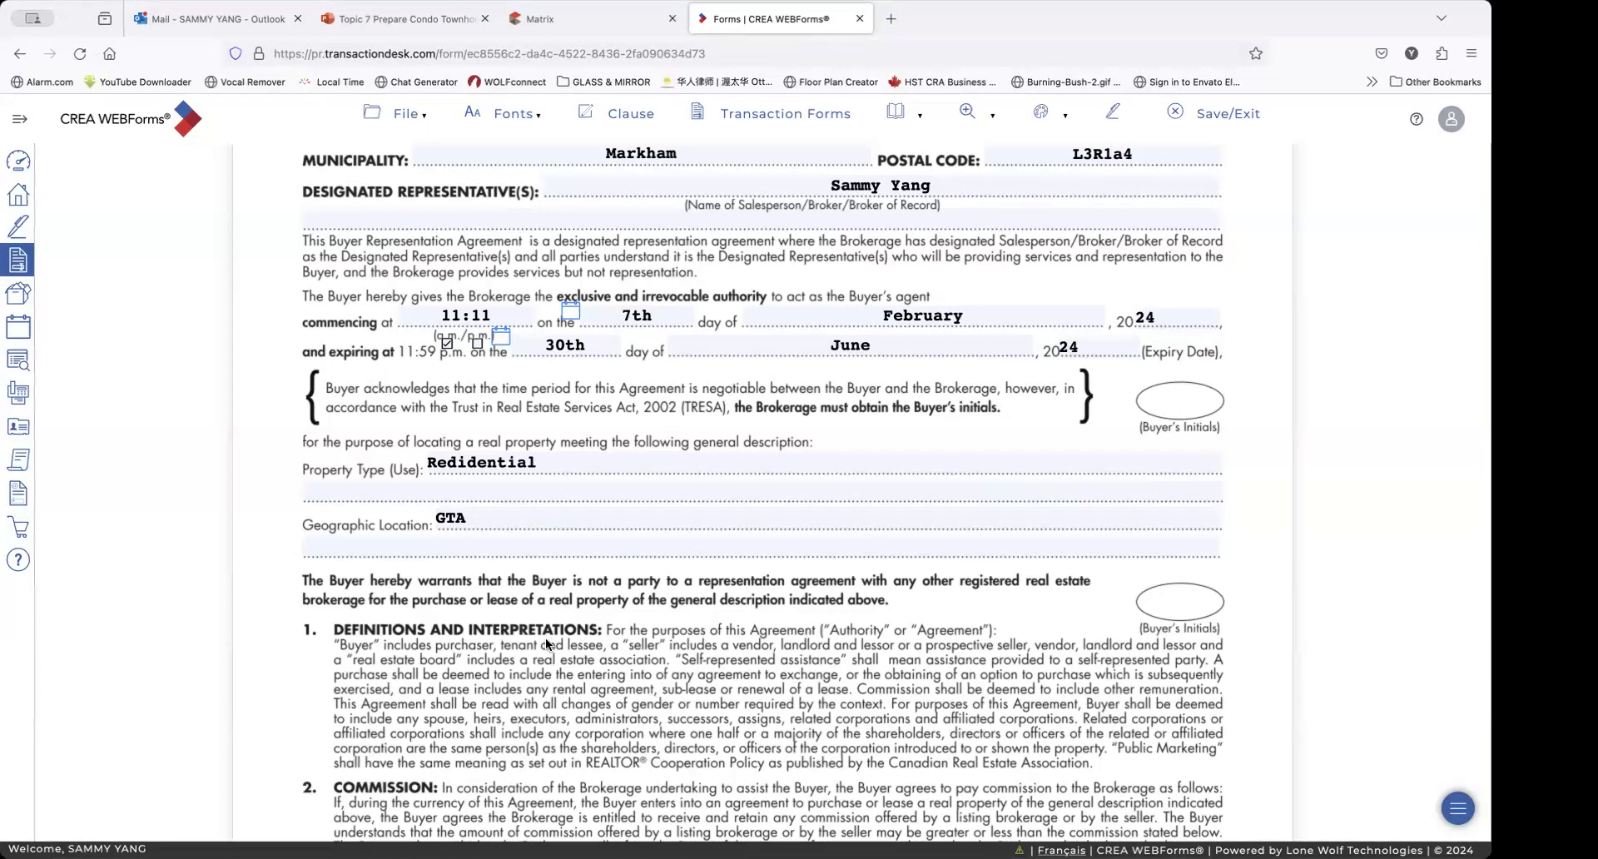
{"action": "scroll", "coordinate": [546, 644], "scroll_direction": "down", "scroll_amount": 3}
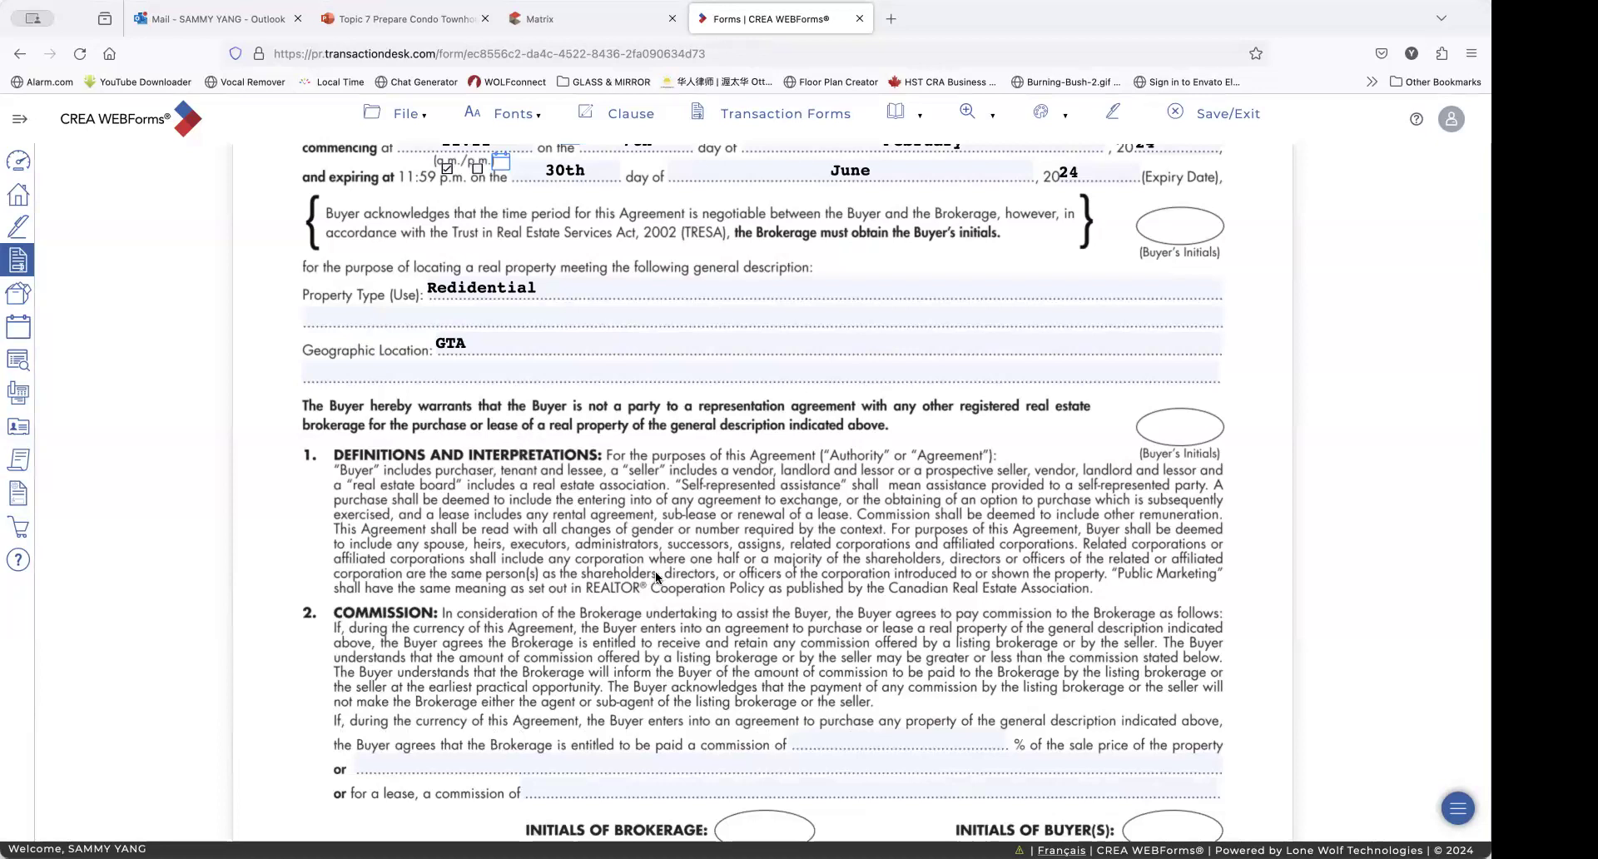
{"action": "scroll", "coordinate": [678, 631], "scroll_direction": "down", "scroll_amount": 3}
Step: Set the commission to 2.5% of the sale price, or AS PER MLS
{"action": "left_click", "coordinate": [873, 612]}
{"action": "type", "text": "2.5"}
{"action": "left_click", "coordinate": [776, 642]}
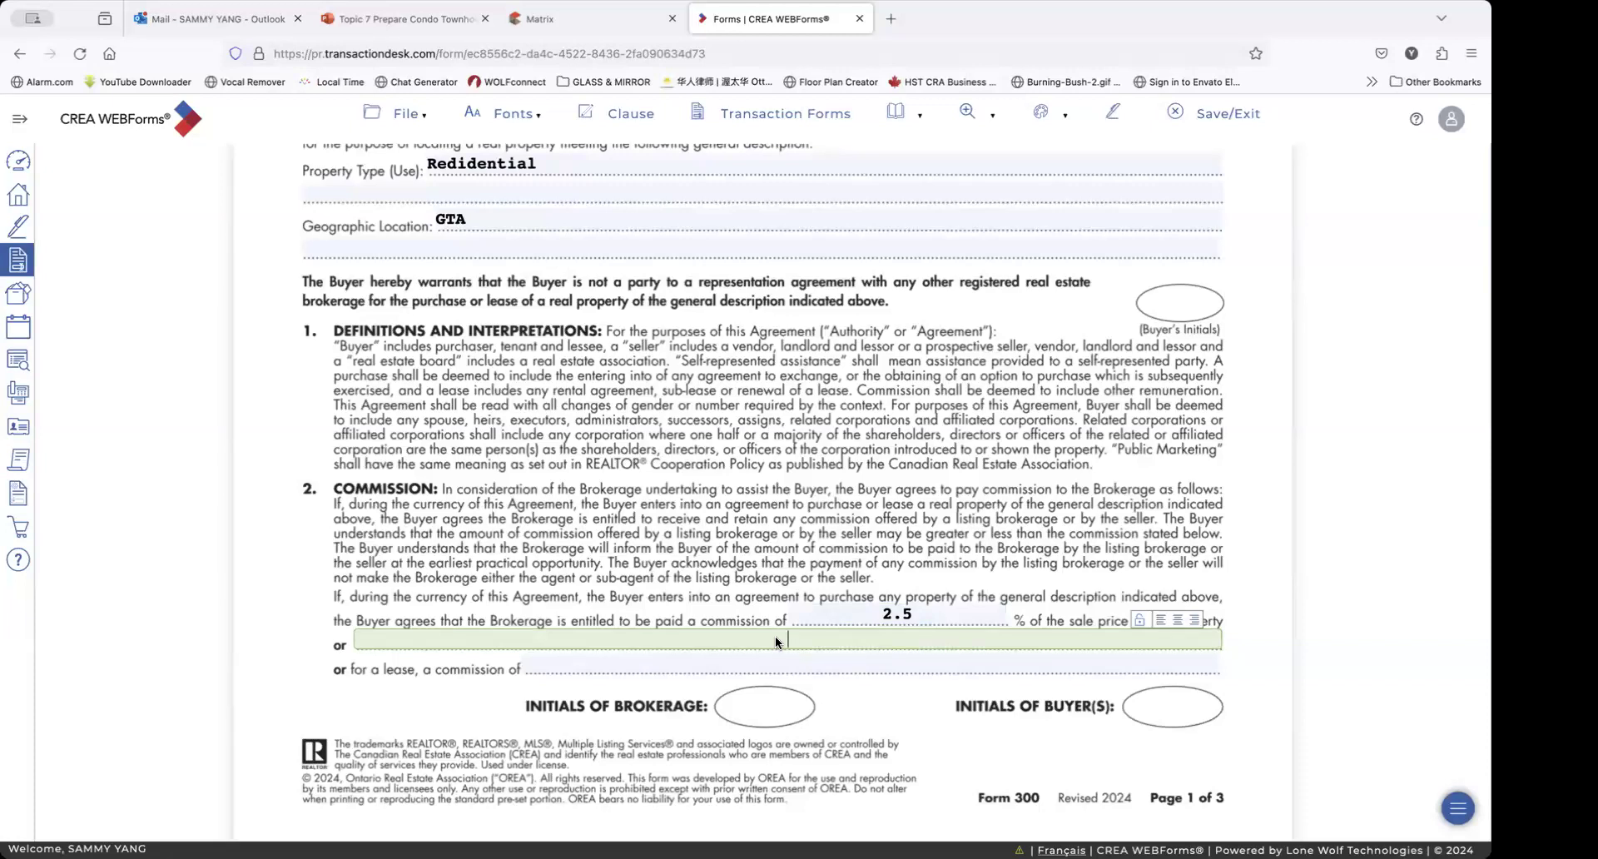
{"action": "type", "text": "AS PER MLS"}
Step: Enter a 90-day holdover period
{"action": "scroll", "coordinate": [877, 727], "scroll_direction": "down", "scroll_amount": 3}
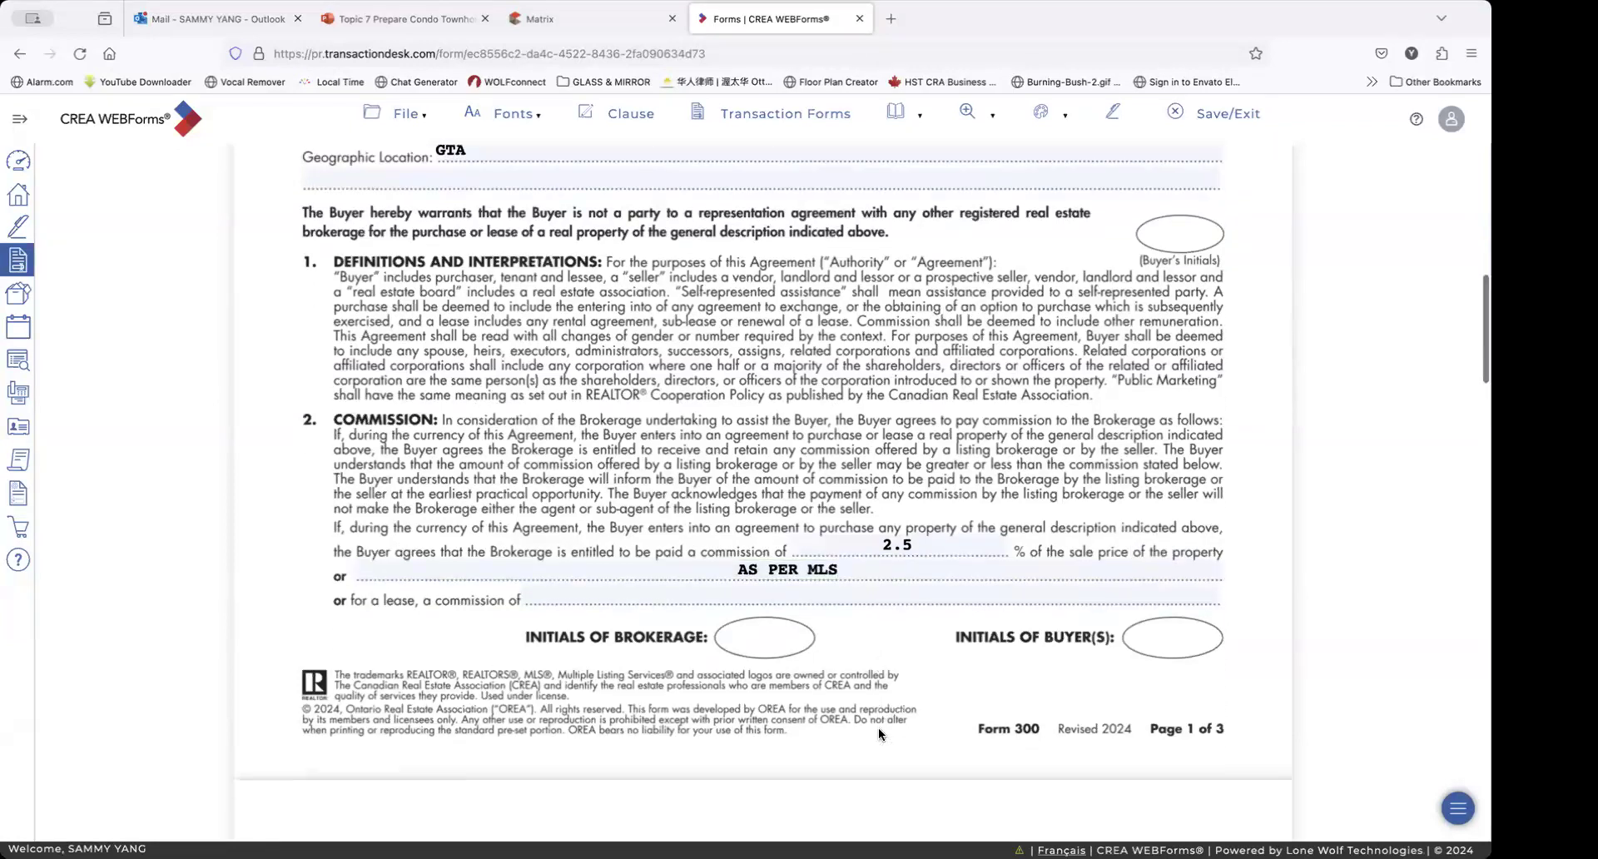
{"action": "scroll", "coordinate": [916, 716], "scroll_direction": "down", "scroll_amount": 2}
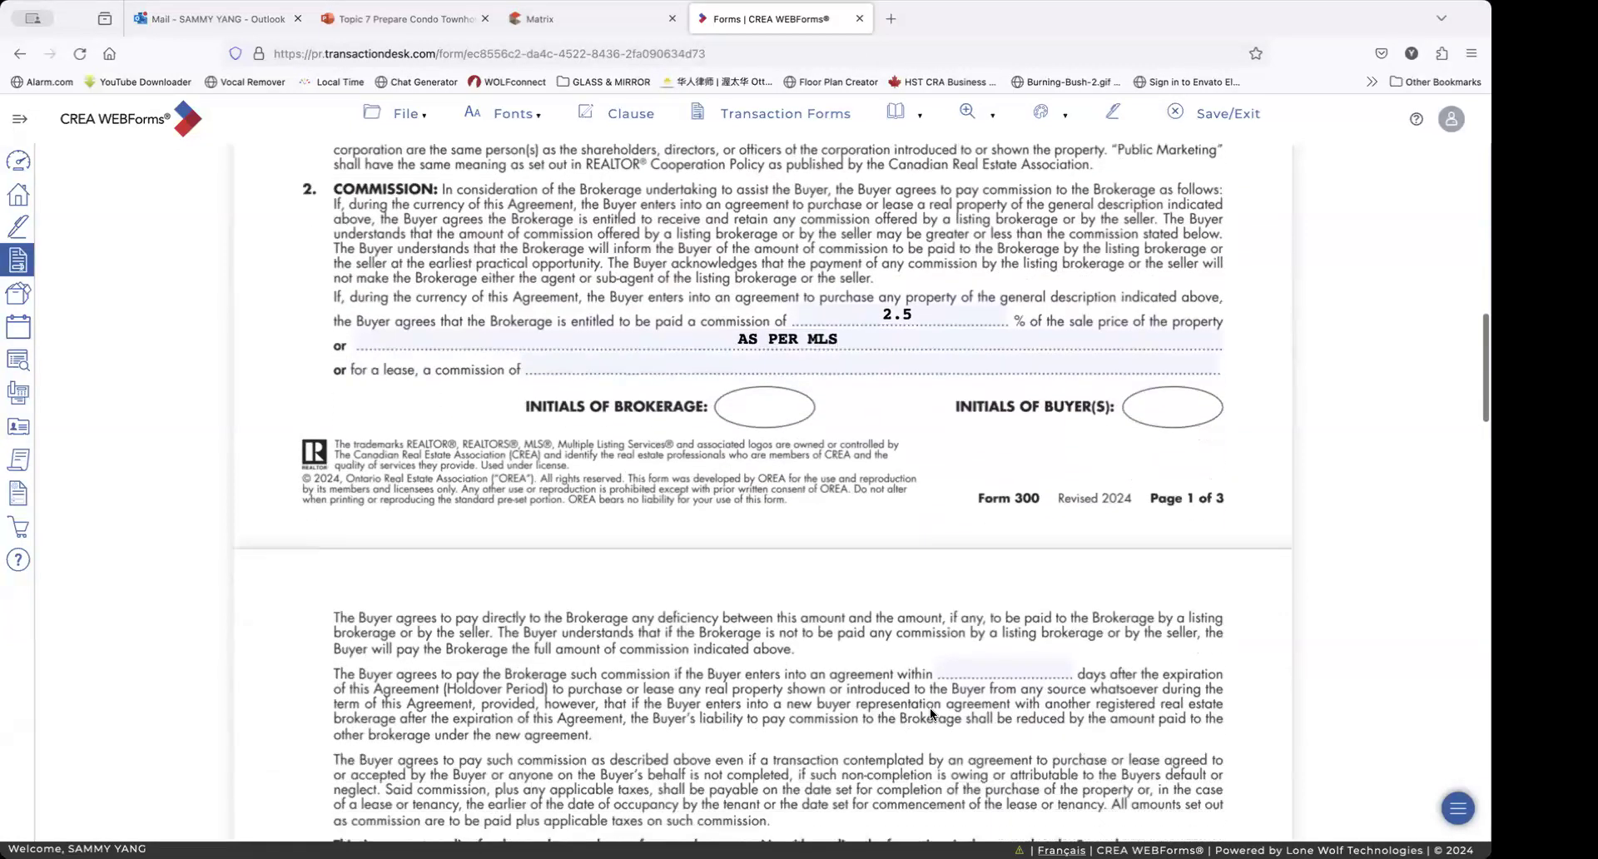
{"action": "left_click", "coordinate": [992, 660]}
{"action": "type", "text": "90"}
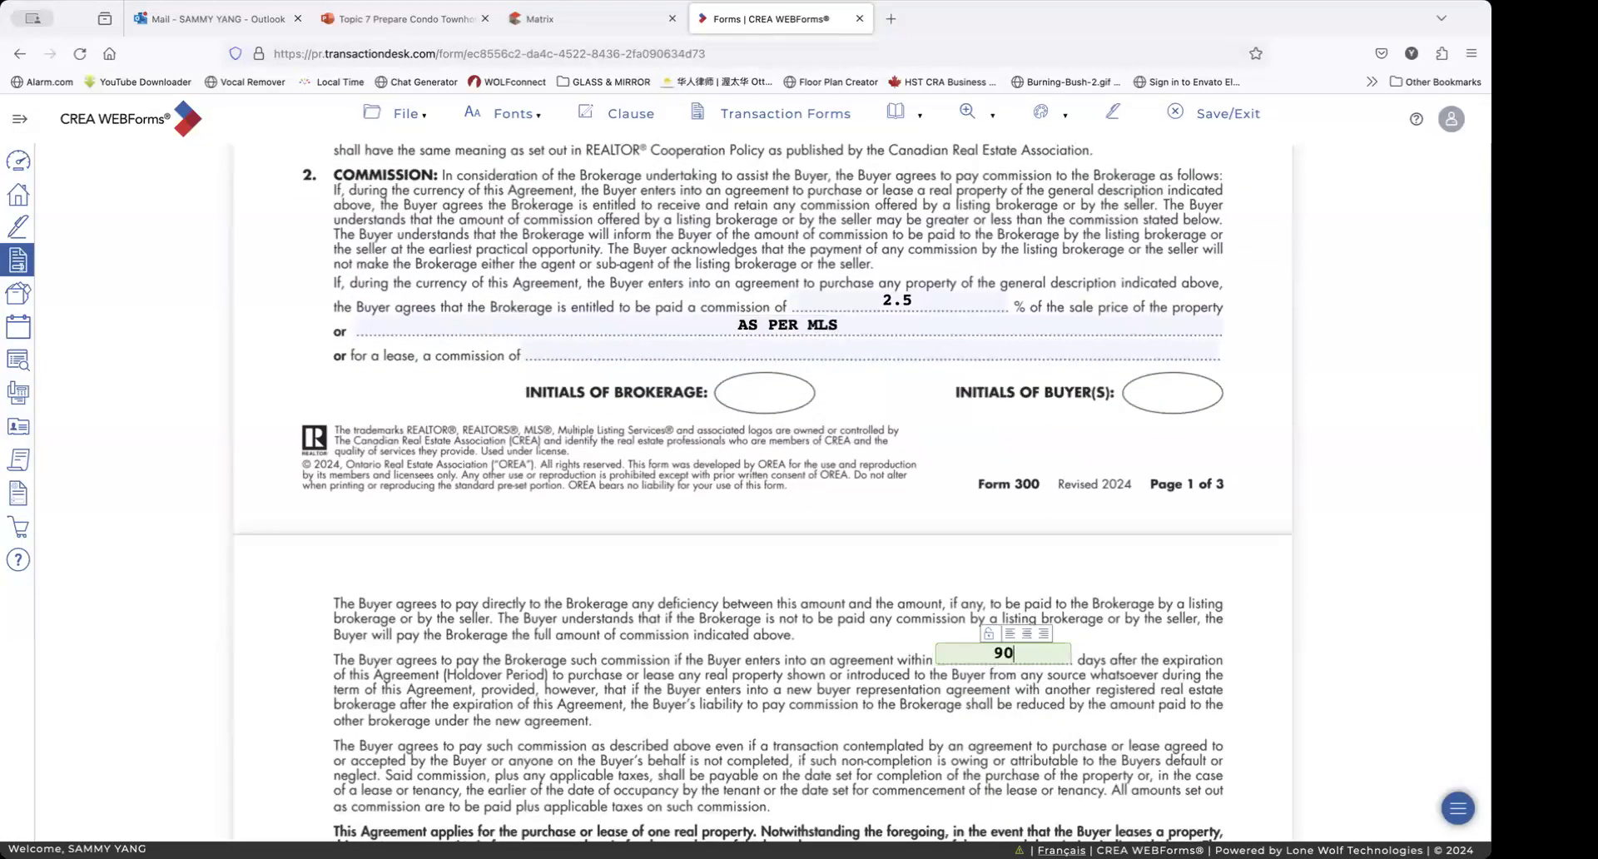
{"action": "left_click", "coordinate": [885, 710]}
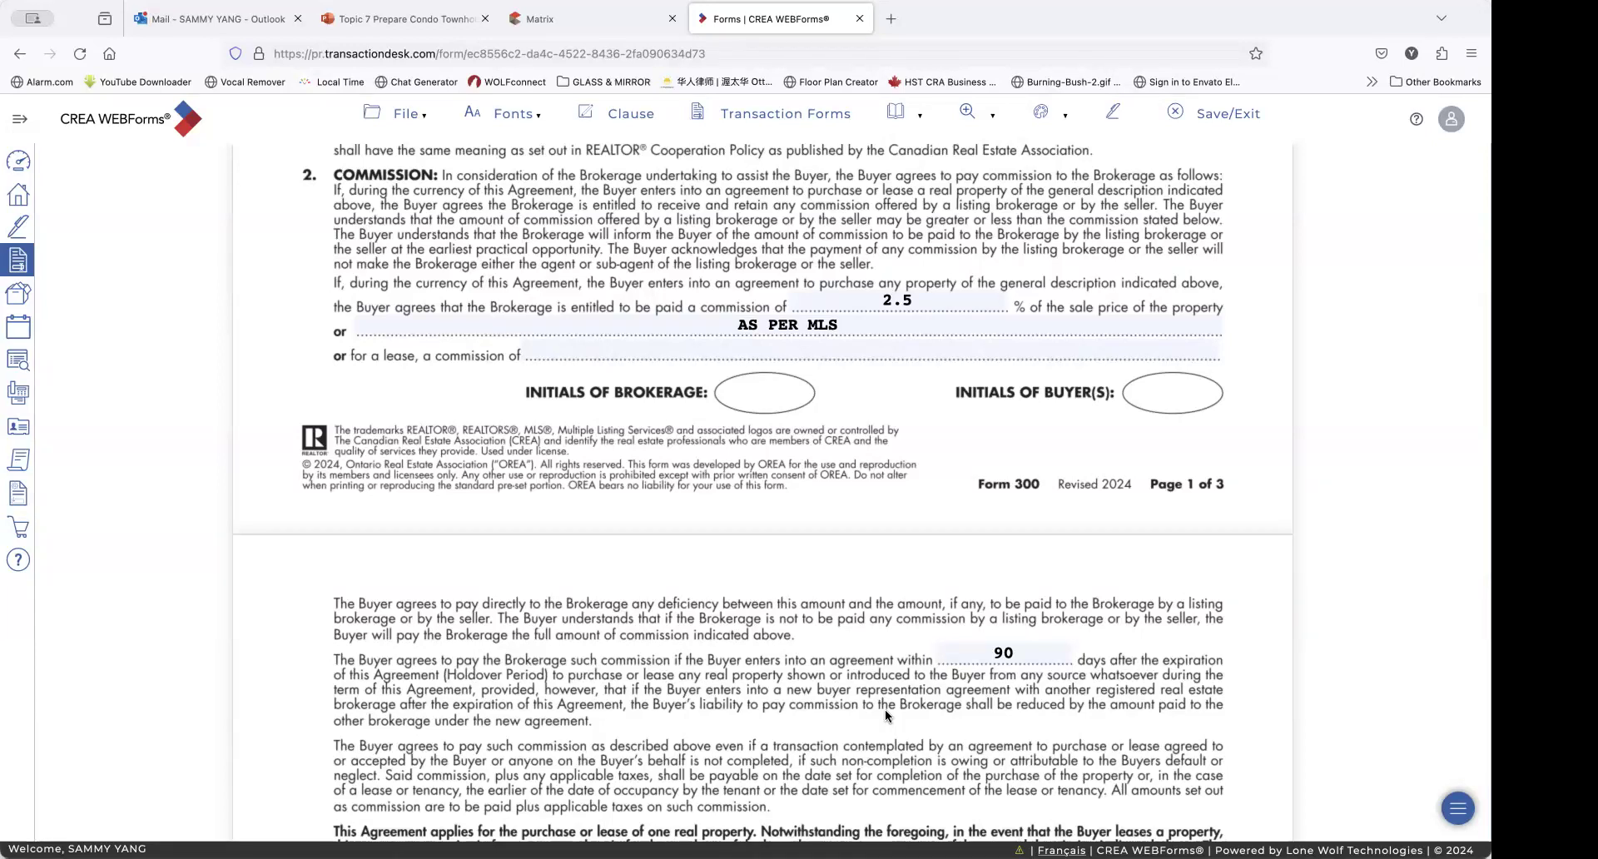
Step: Review the signature and Declaration of Insurance section showing the agent's name
{"action": "scroll", "coordinate": [886, 709], "scroll_direction": "down", "scroll_amount": 5}
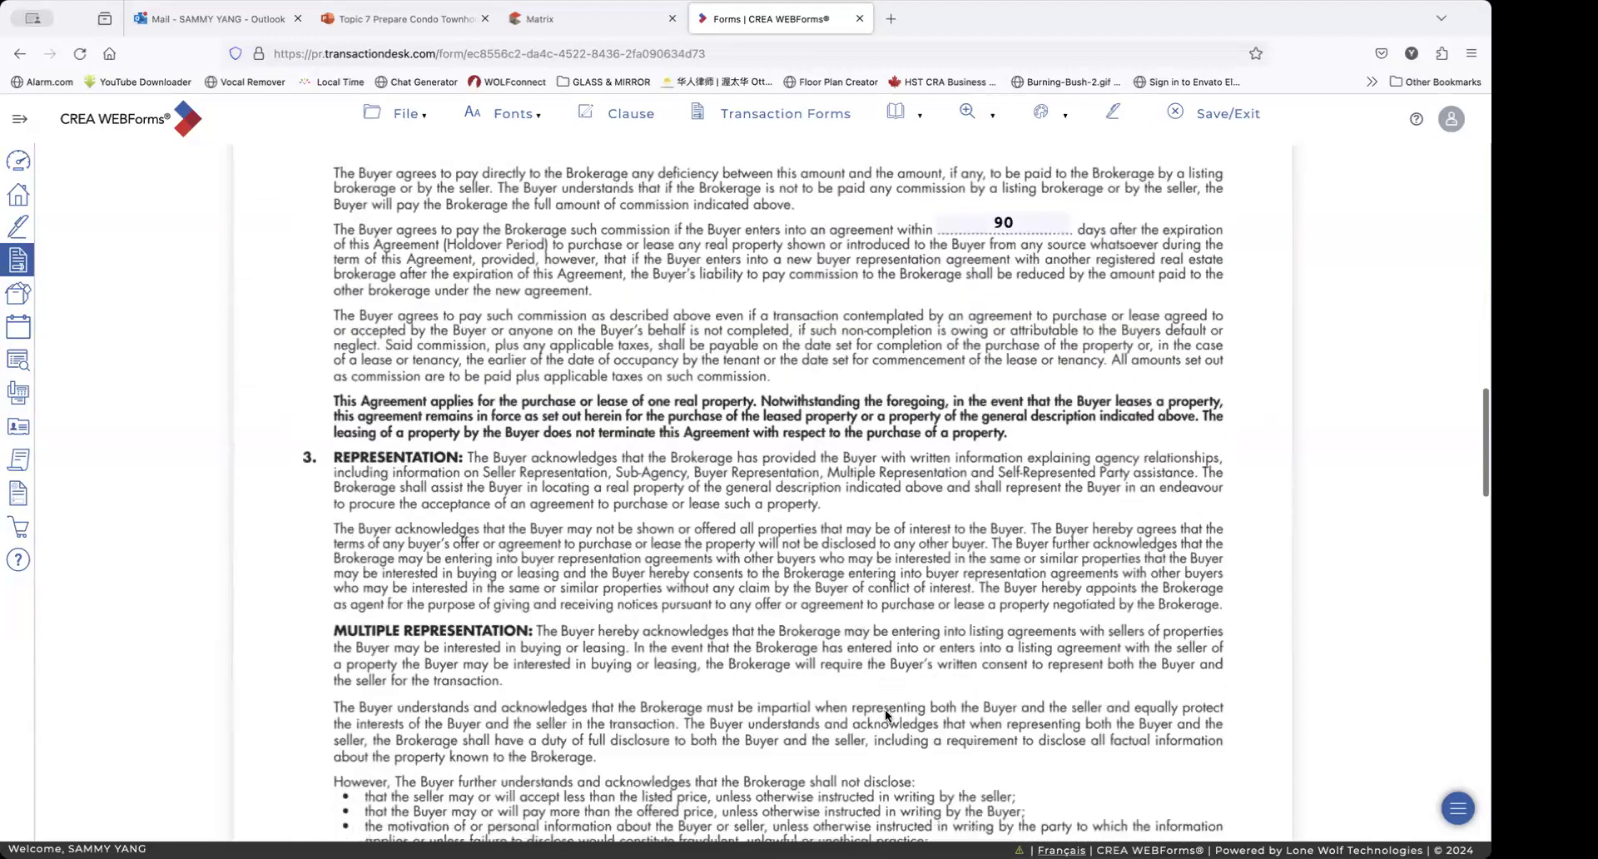
{"action": "scroll", "coordinate": [886, 714], "scroll_direction": "down", "scroll_amount": 1}
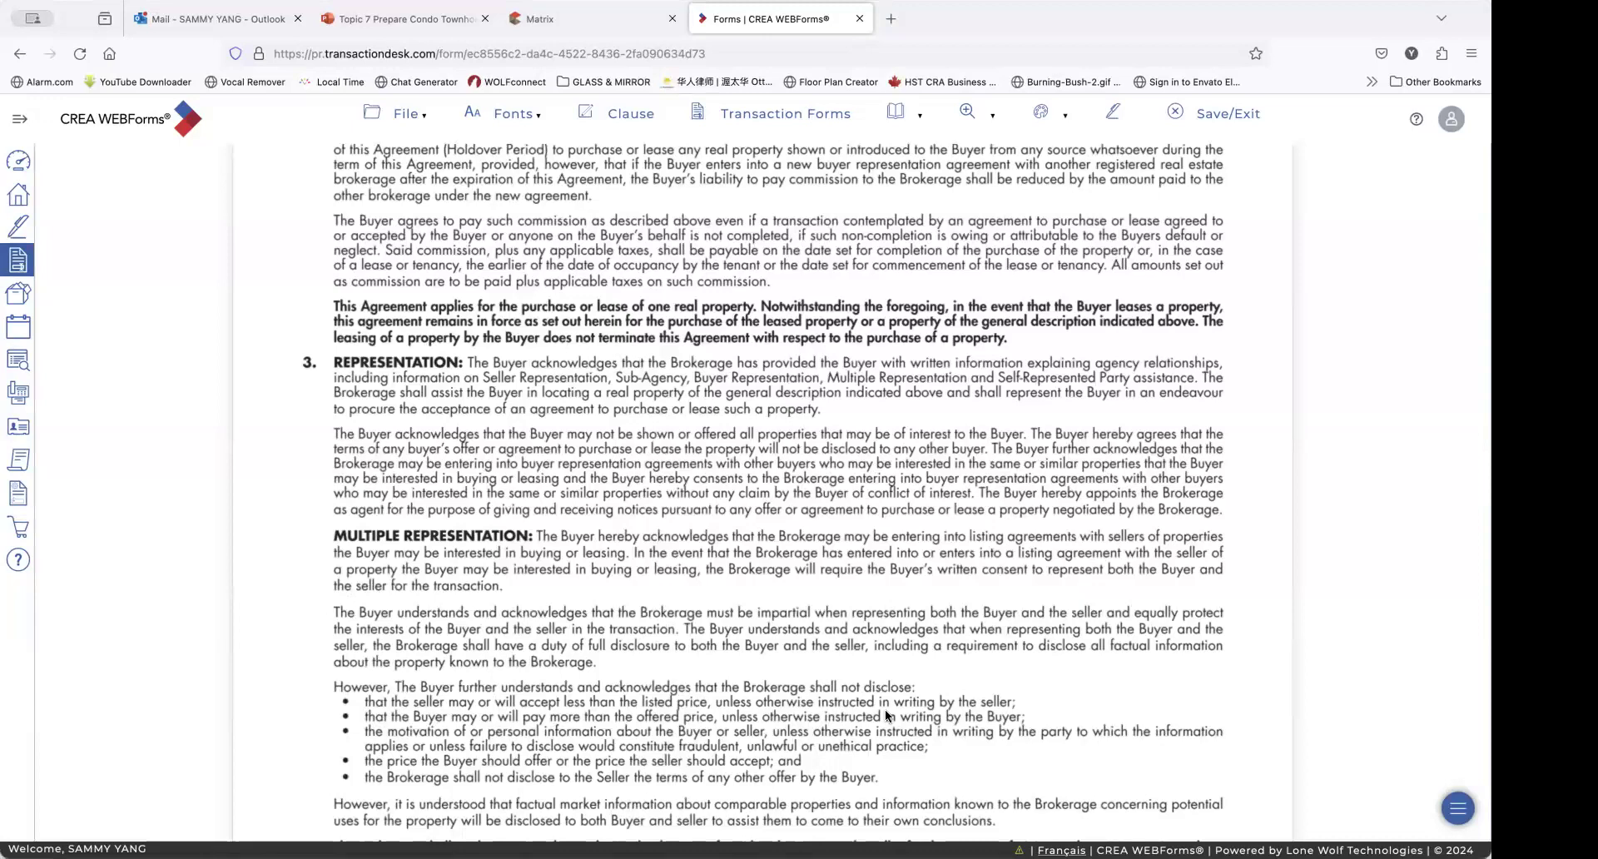
{"action": "scroll", "coordinate": [887, 714], "scroll_direction": "up", "scroll_amount": 5}
{"action": "scroll", "coordinate": [886, 714], "scroll_direction": "down", "scroll_amount": 15}
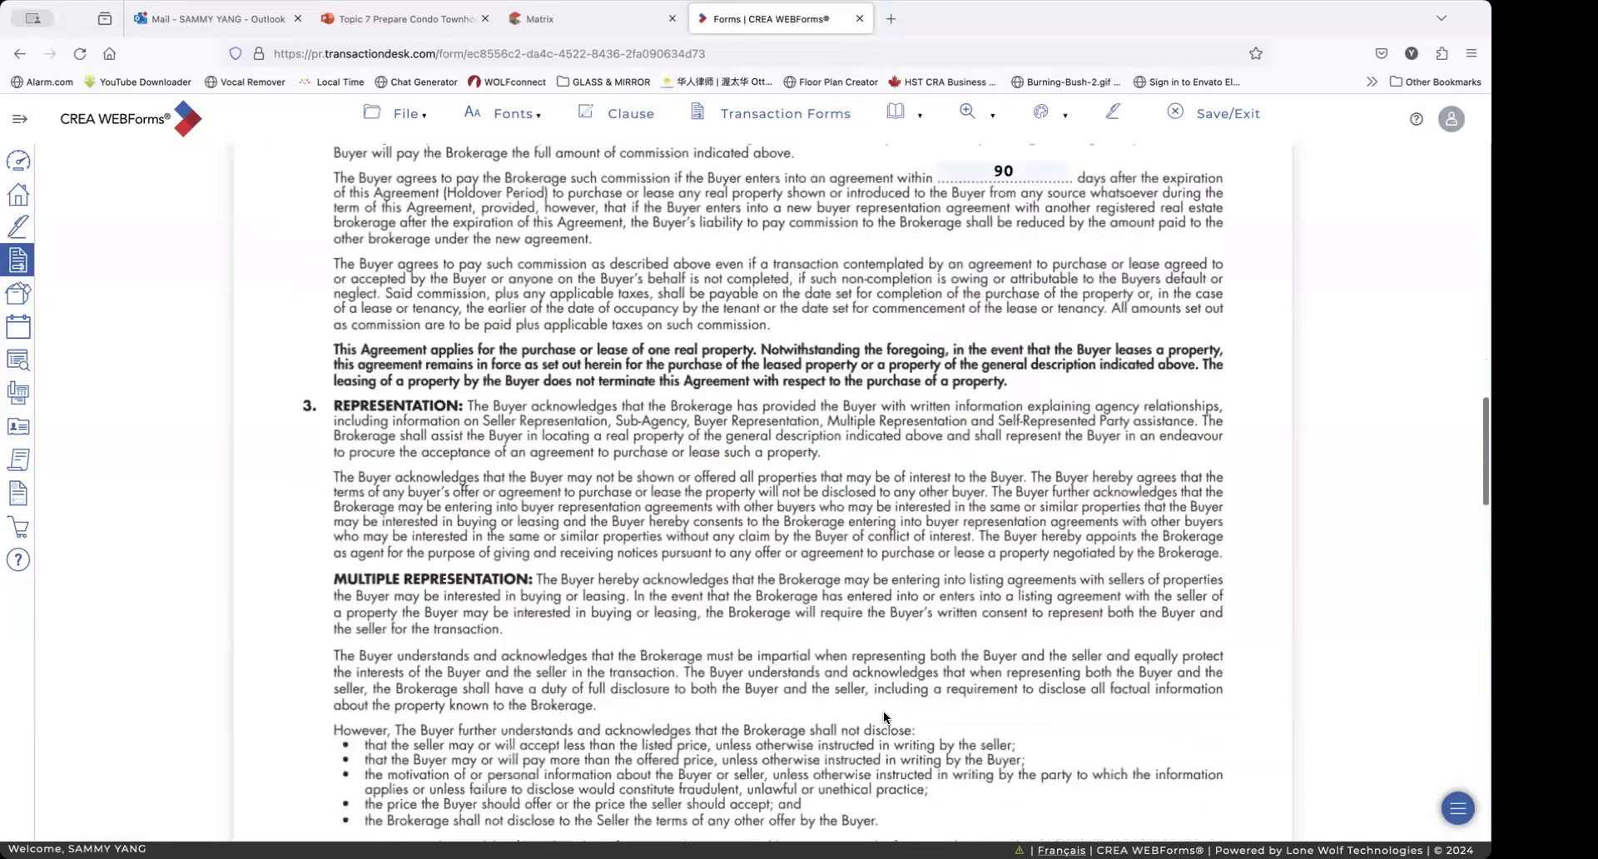
{"action": "scroll", "coordinate": [884, 716], "scroll_direction": "down", "scroll_amount": 12}
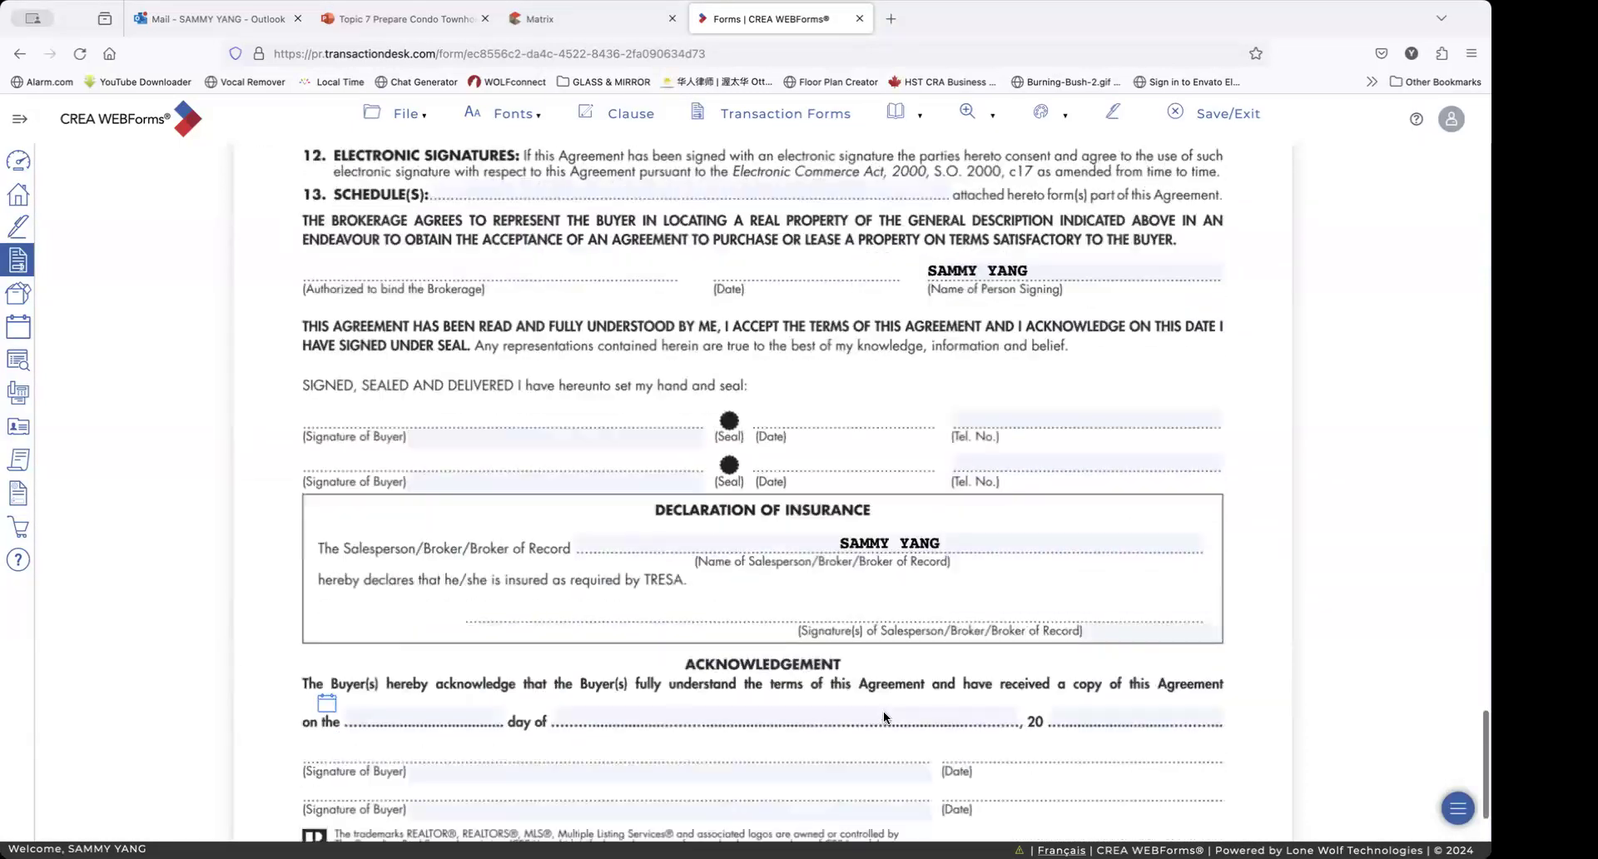
{"action": "scroll", "coordinate": [884, 716], "scroll_direction": "up", "scroll_amount": 2}
{"action": "scroll", "coordinate": [883, 714], "scroll_direction": "up", "scroll_amount": 1}
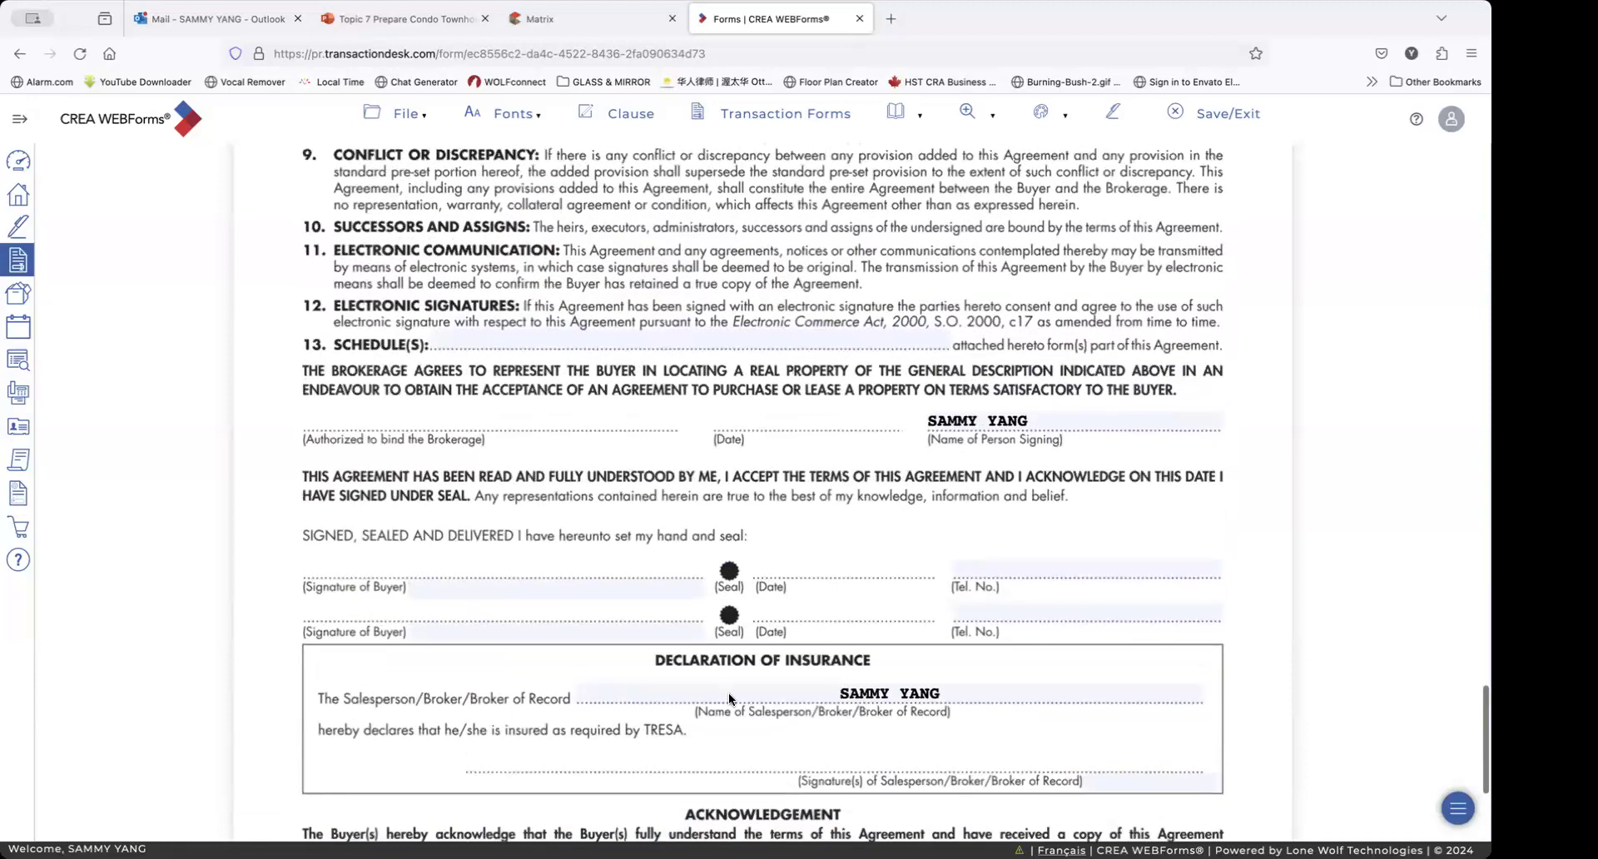
{"action": "scroll", "coordinate": [747, 535], "scroll_direction": "down", "scroll_amount": 3}
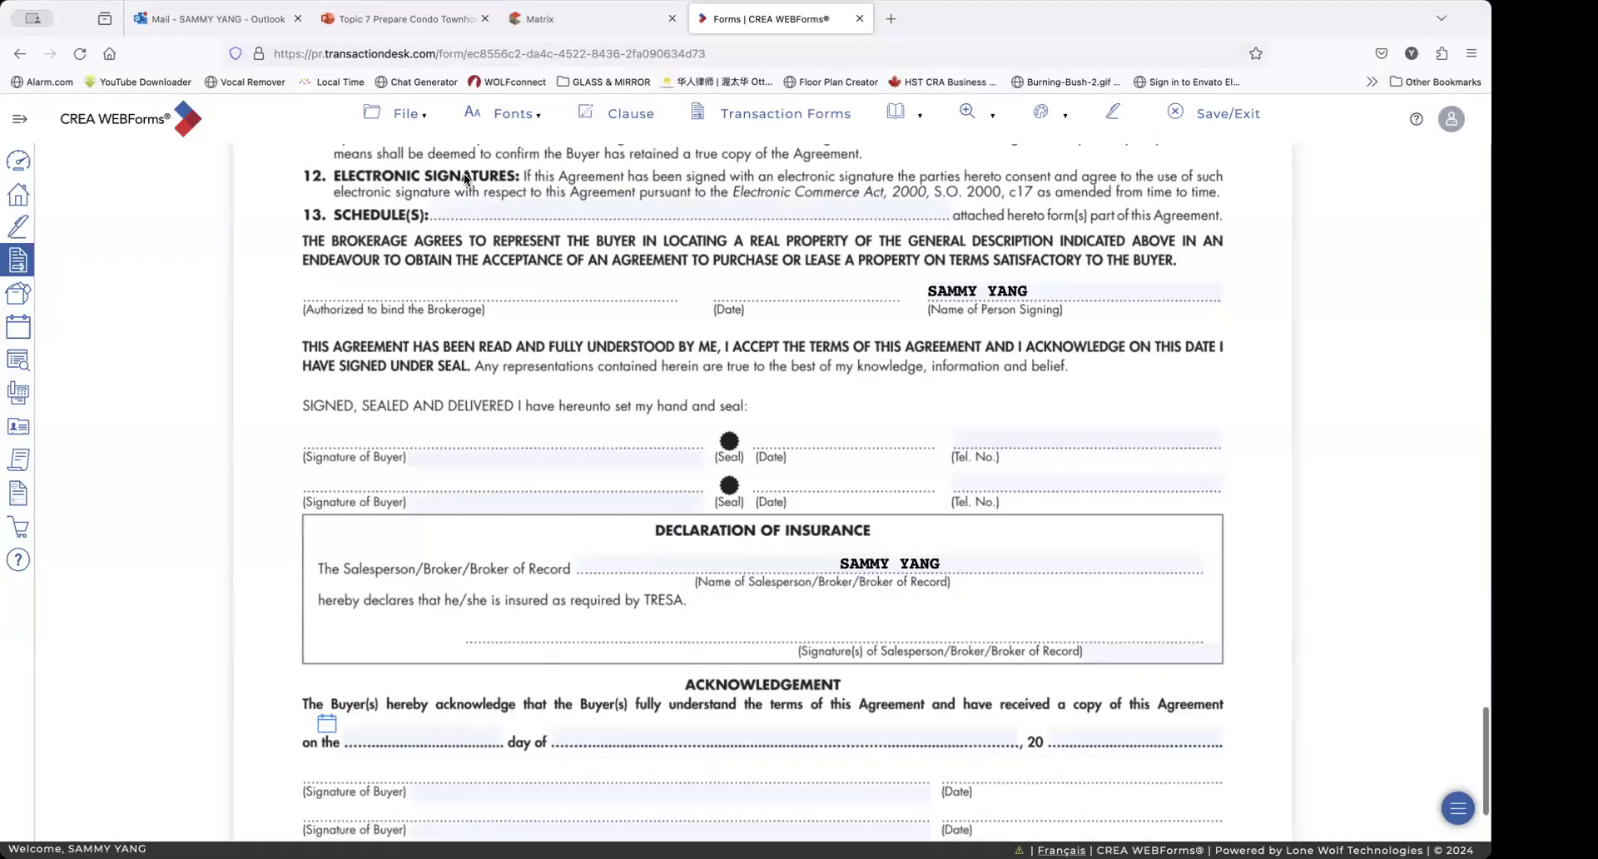
Step: Save Form 300 through File > Save
{"action": "left_click", "coordinate": [410, 115]}
{"action": "mouse_move", "coordinate": [463, 240]}
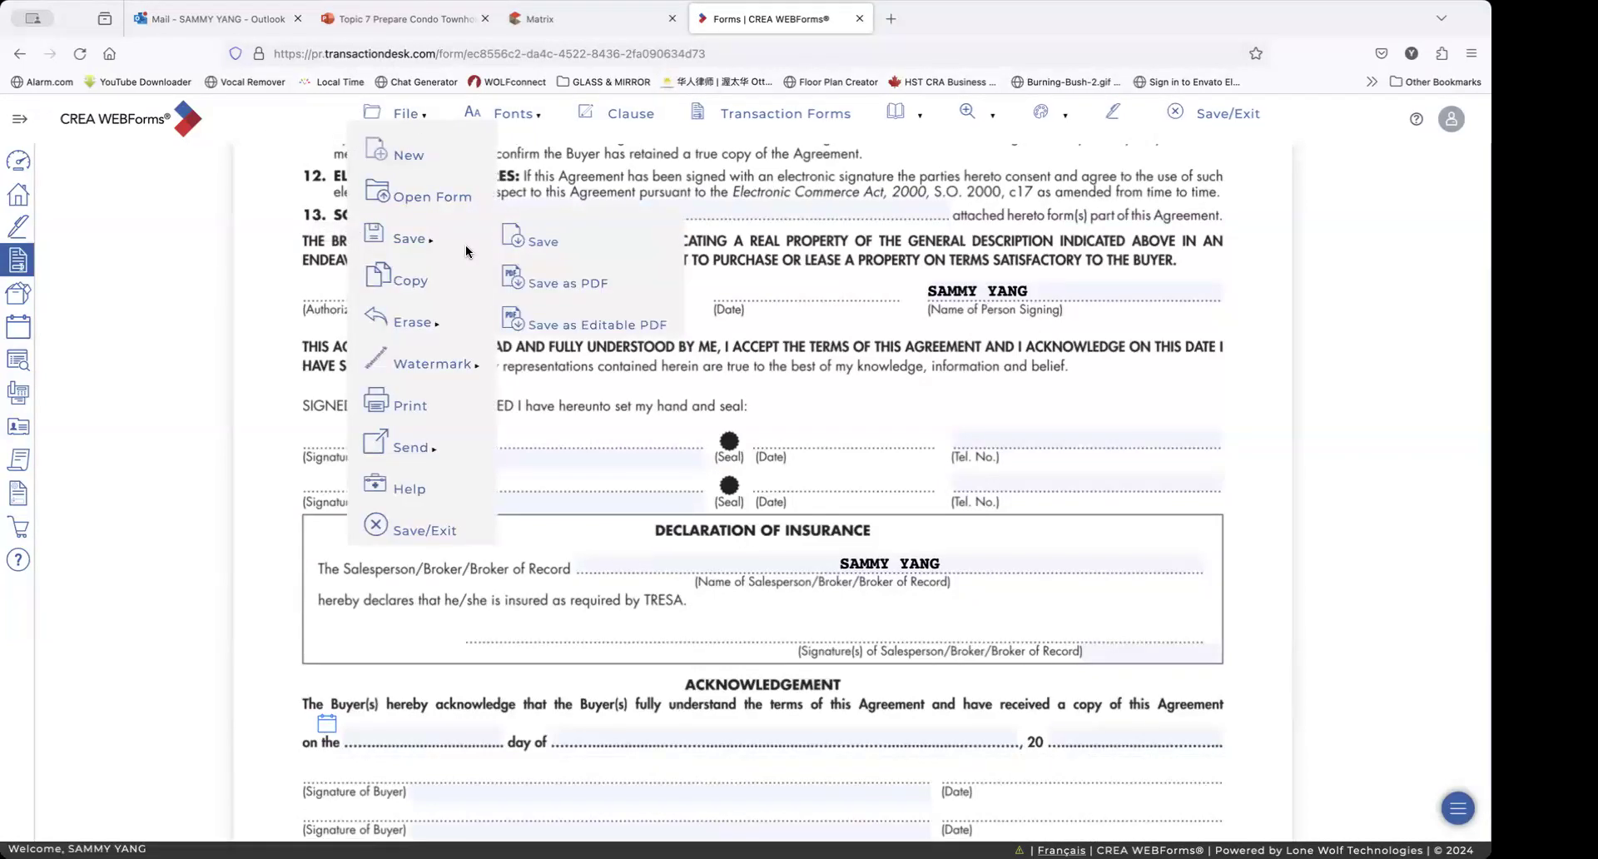
{"action": "left_click", "coordinate": [532, 240]}
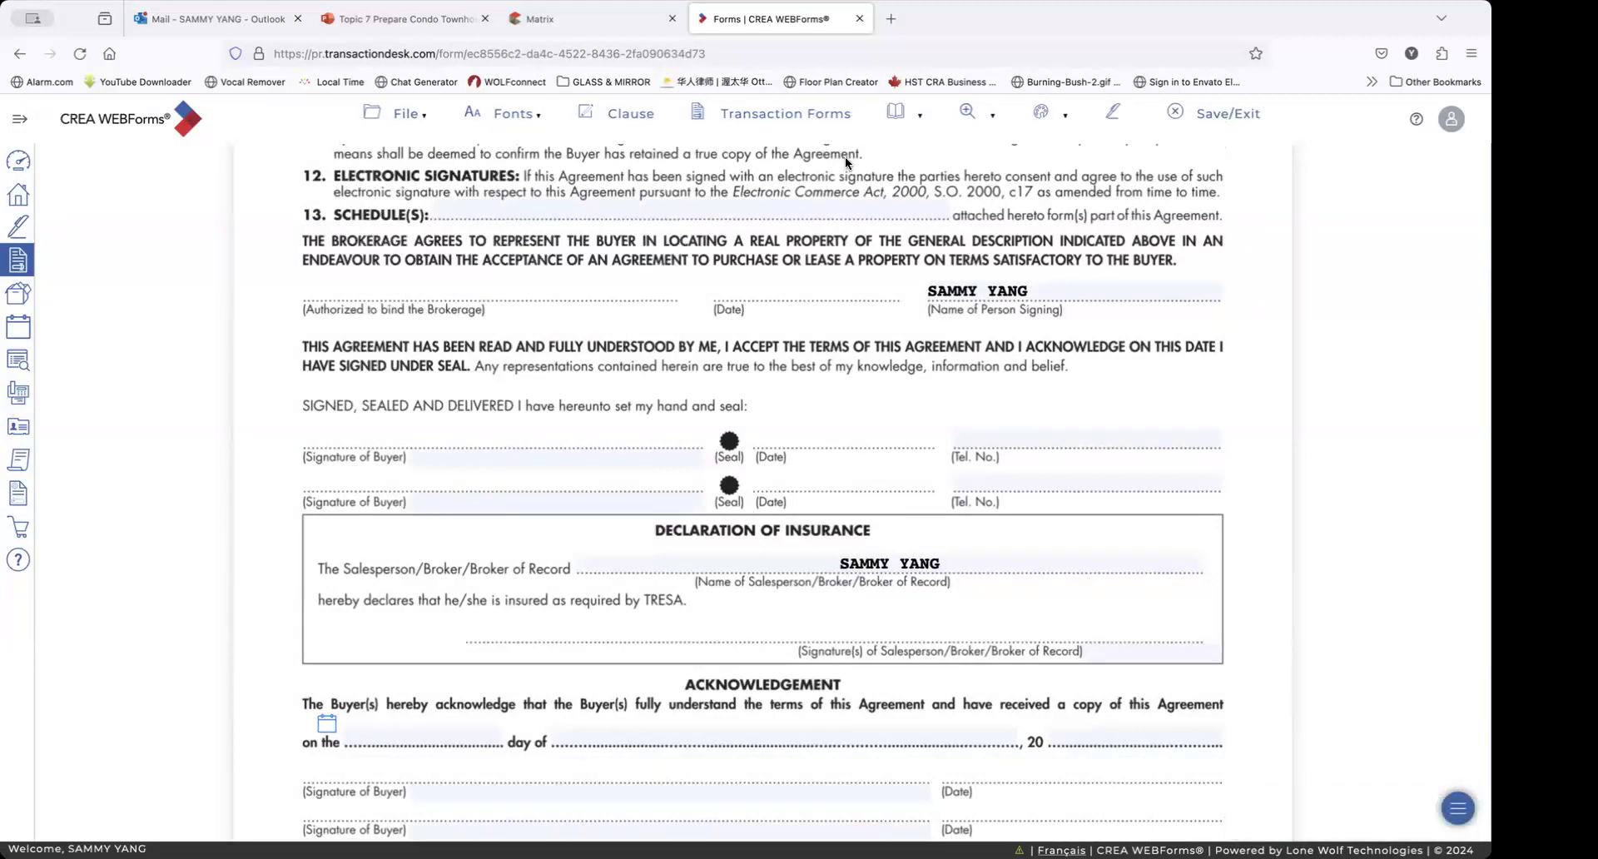
Step: Send forms 810, RECO Information Guide and 300 to a new Authentisign package
{"action": "left_click", "coordinate": [771, 112]}
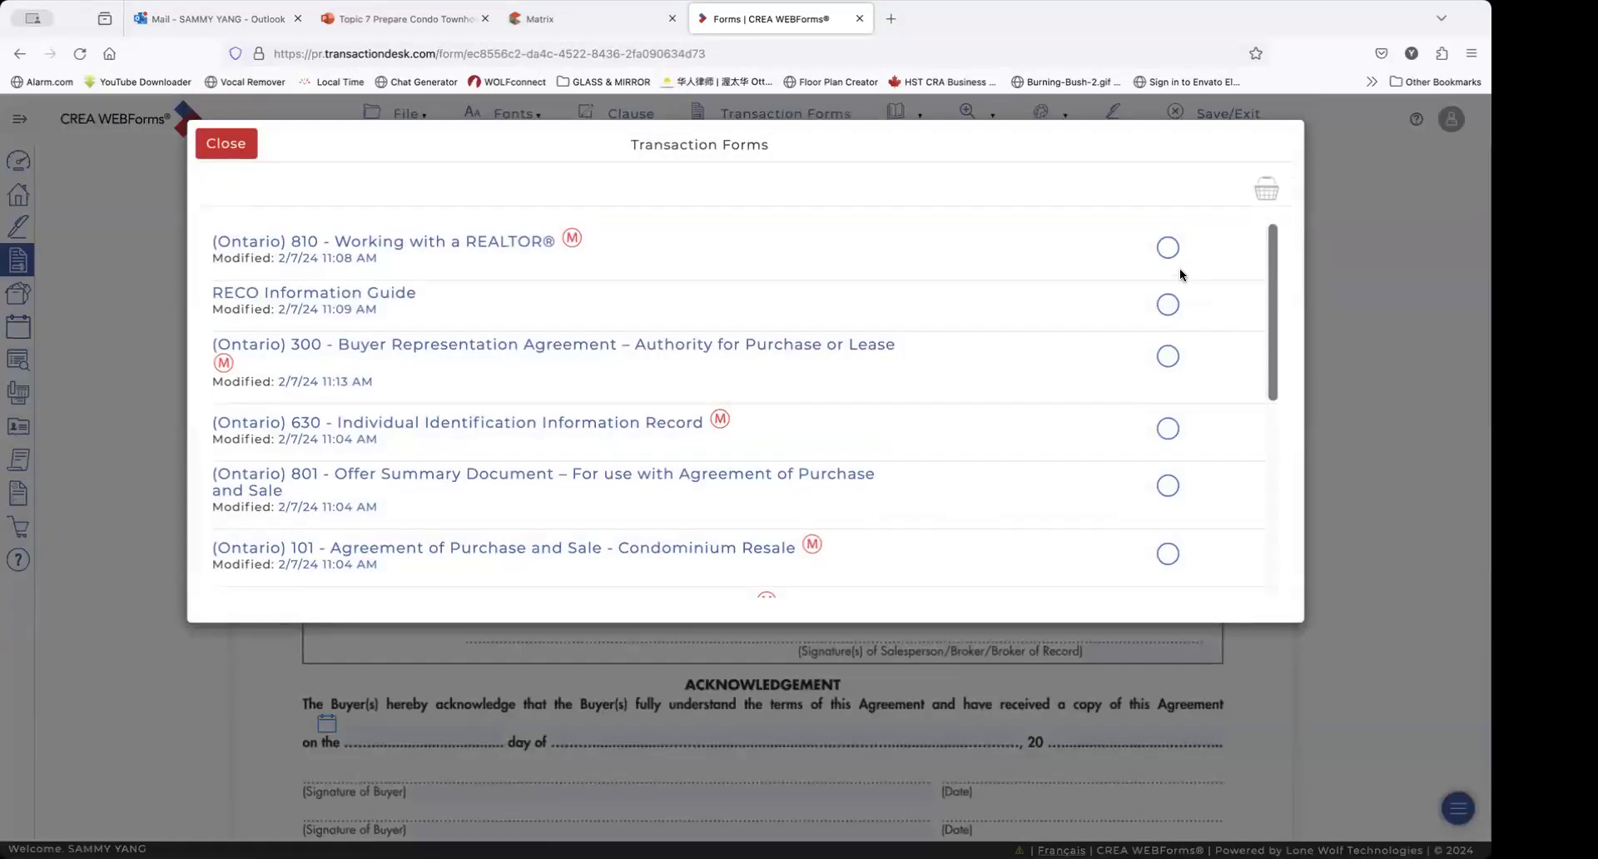
{"action": "left_click", "coordinate": [1168, 251]}
{"action": "left_click", "coordinate": [1170, 316]}
{"action": "left_click", "coordinate": [1167, 356]}
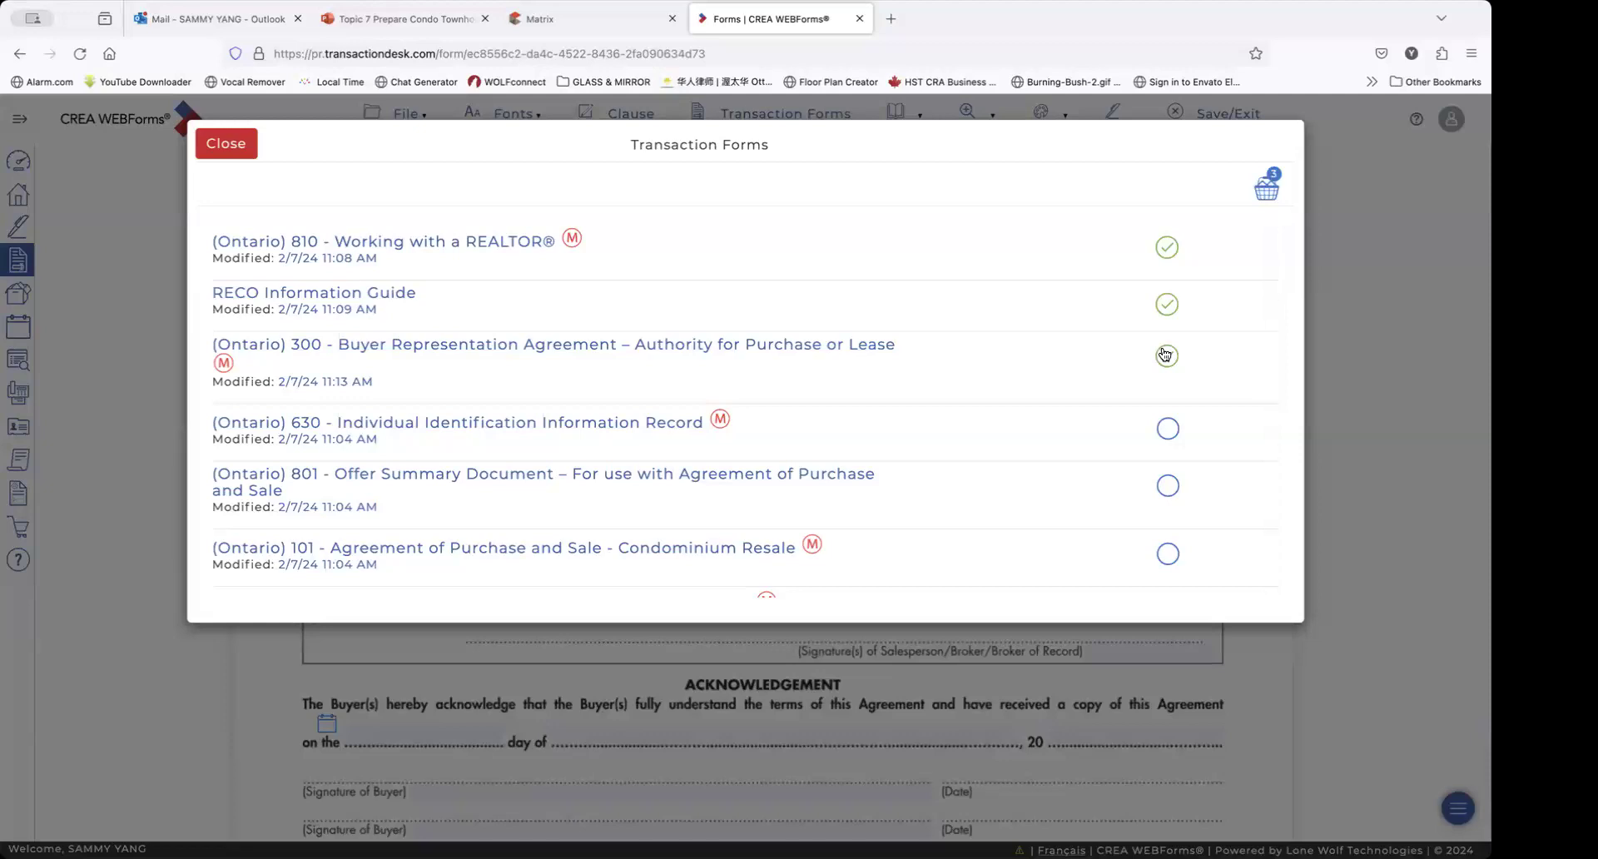
{"action": "left_click", "coordinate": [1274, 191]}
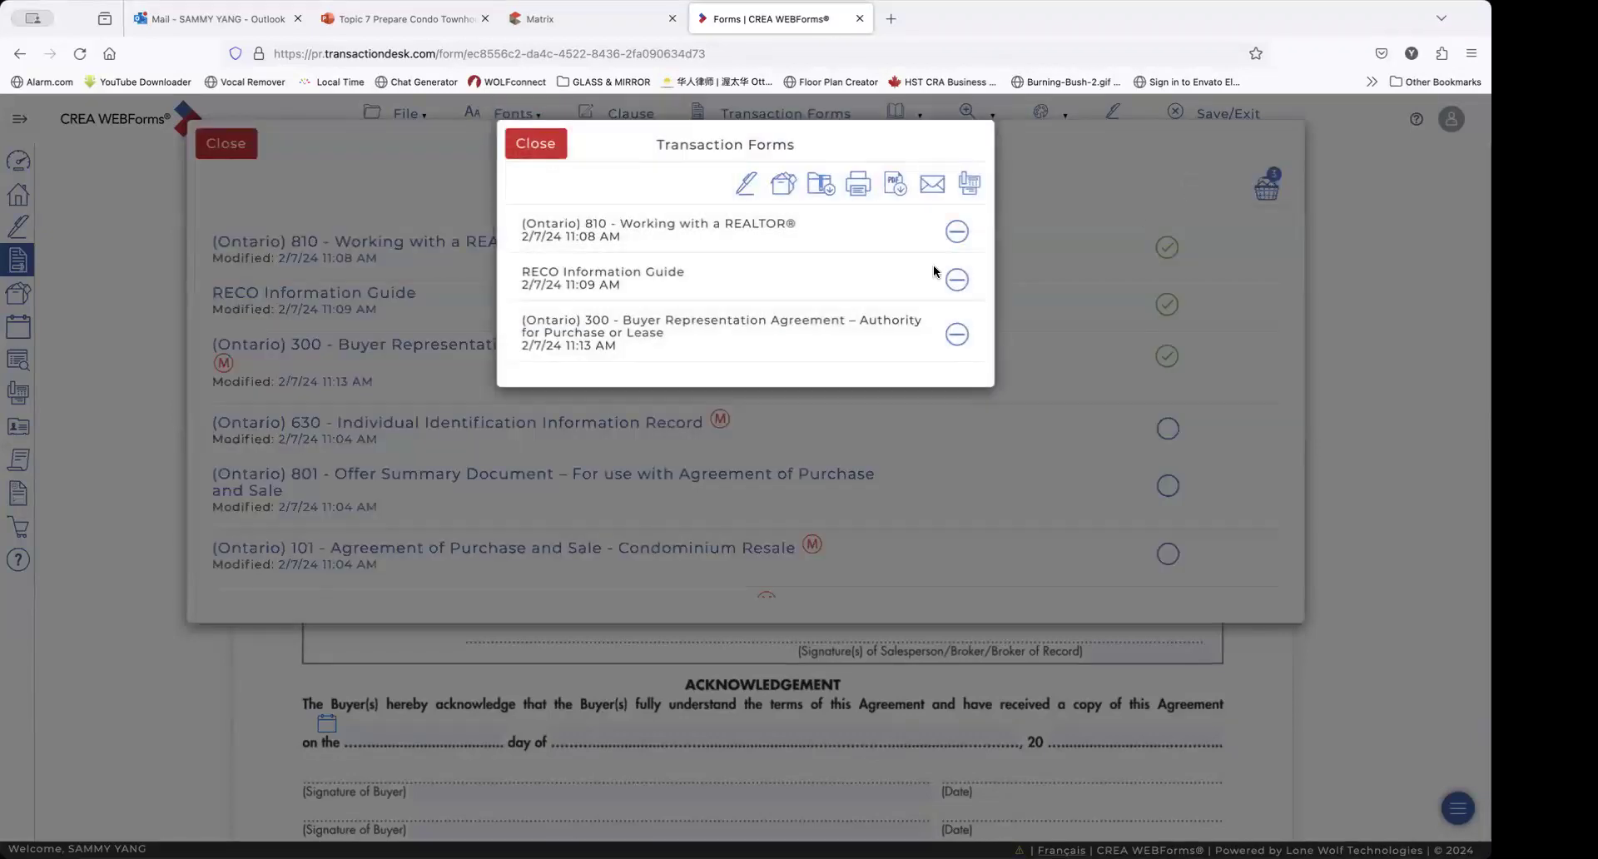
{"action": "left_click", "coordinate": [745, 181]}
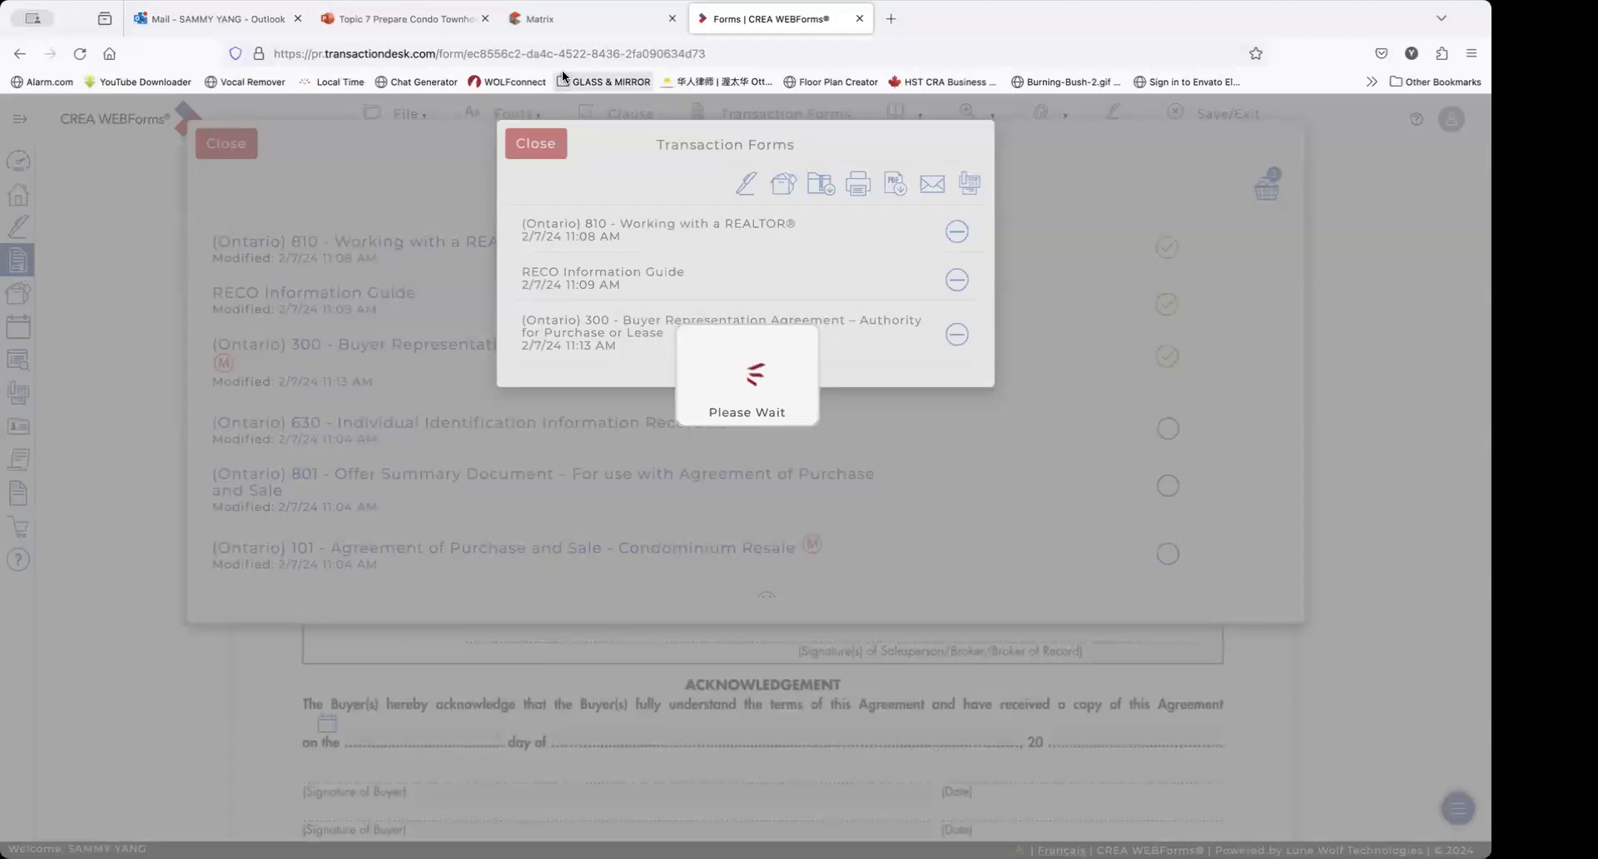
{"action": "left_click", "coordinate": [606, 18]}
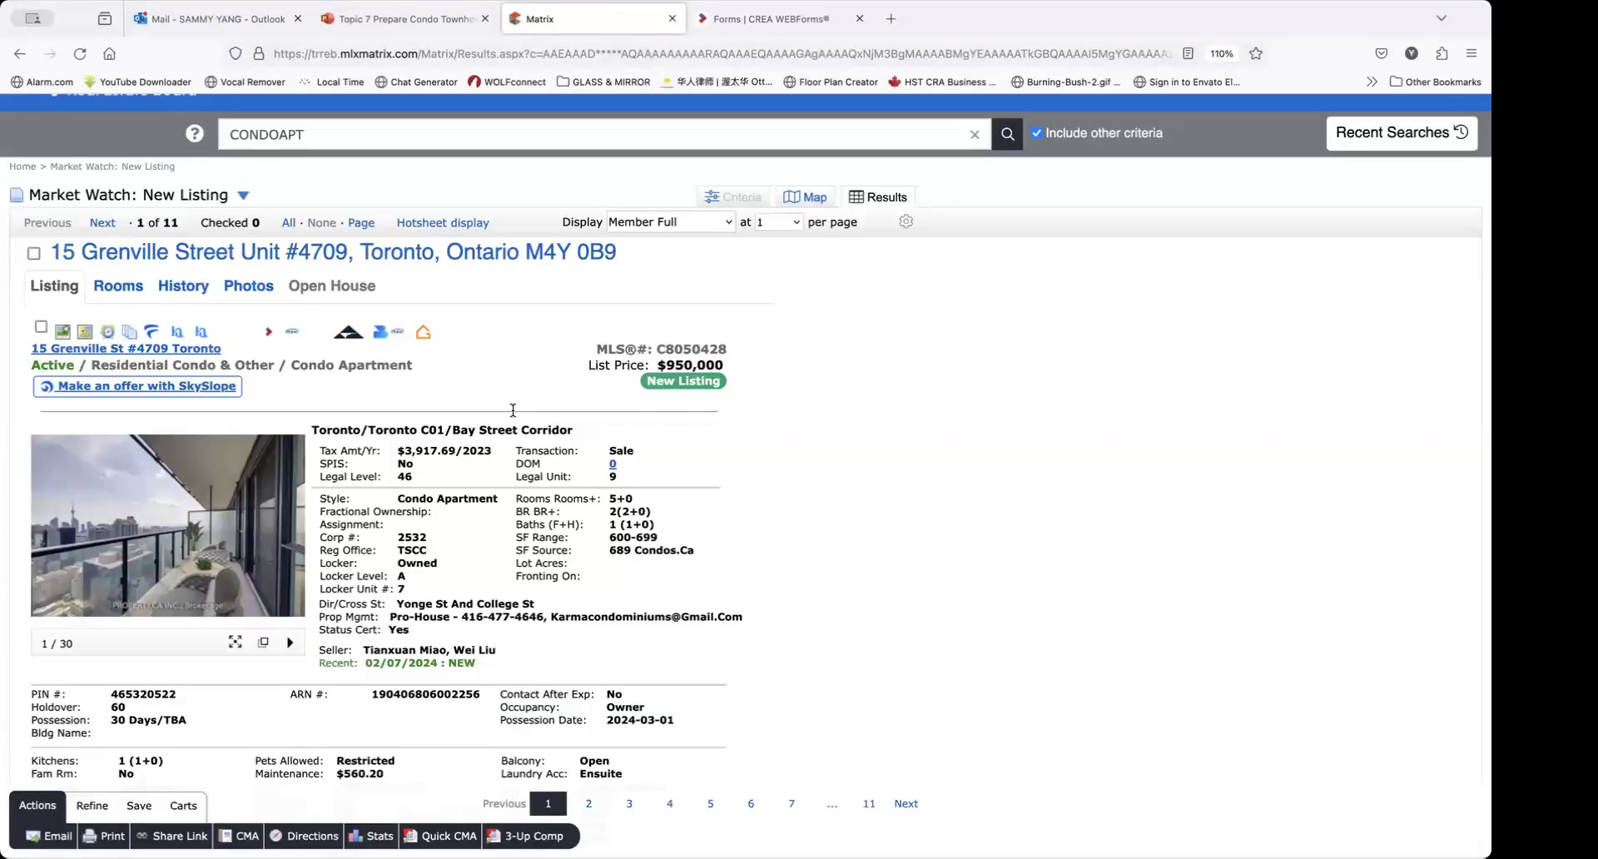
{"action": "scroll", "coordinate": [512, 416], "scroll_direction": "down", "scroll_amount": 3}
{"action": "scroll", "coordinate": [513, 434], "scroll_direction": "down", "scroll_amount": 2}
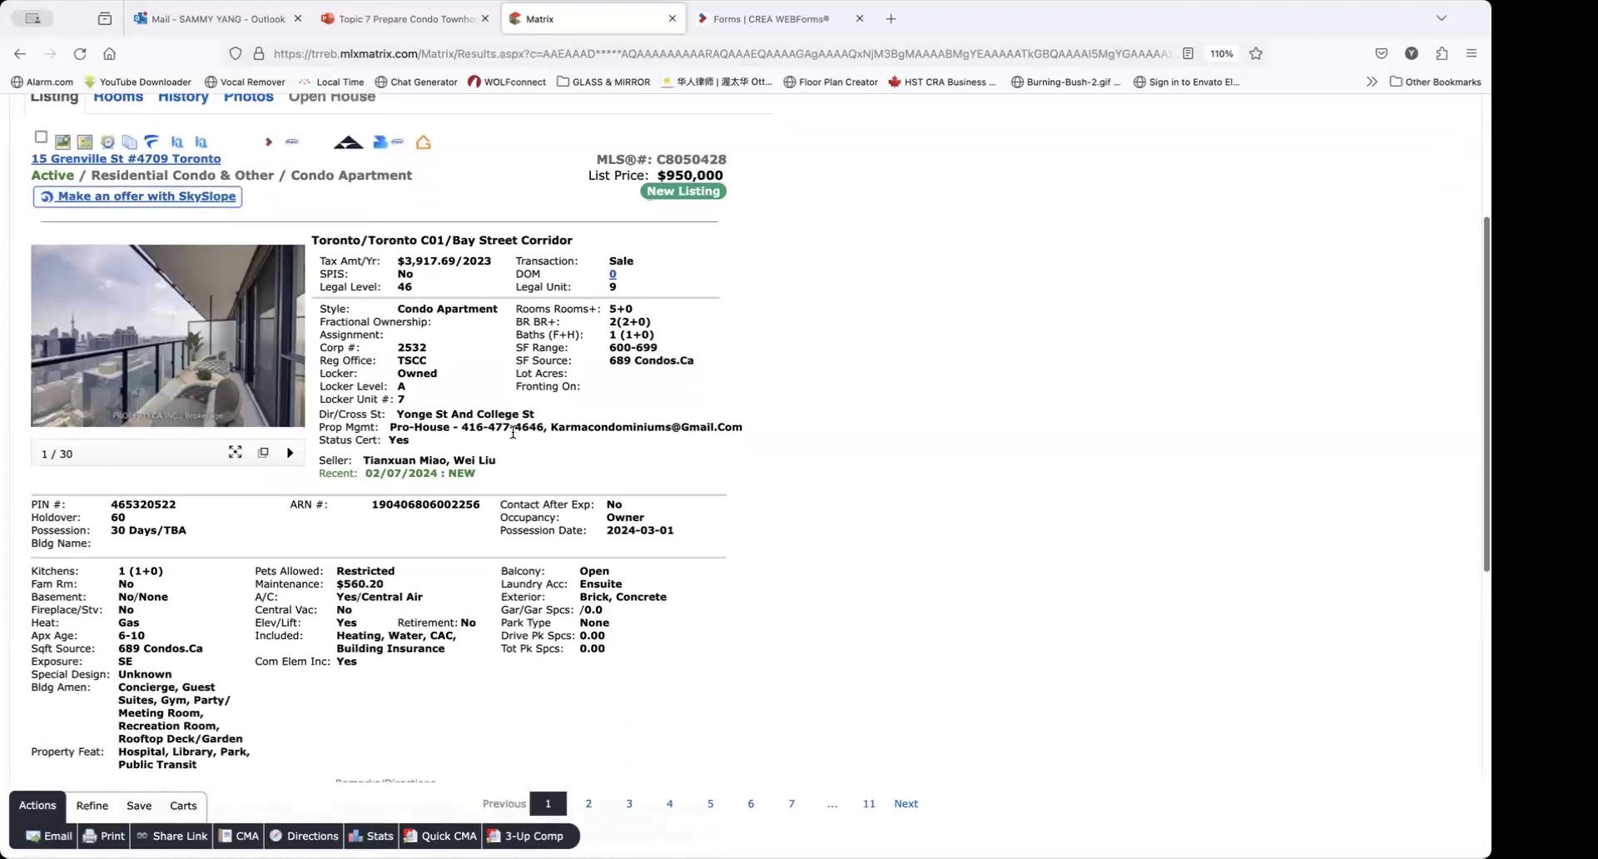
{"action": "scroll", "coordinate": [499, 412], "scroll_direction": "up", "scroll_amount": 1}
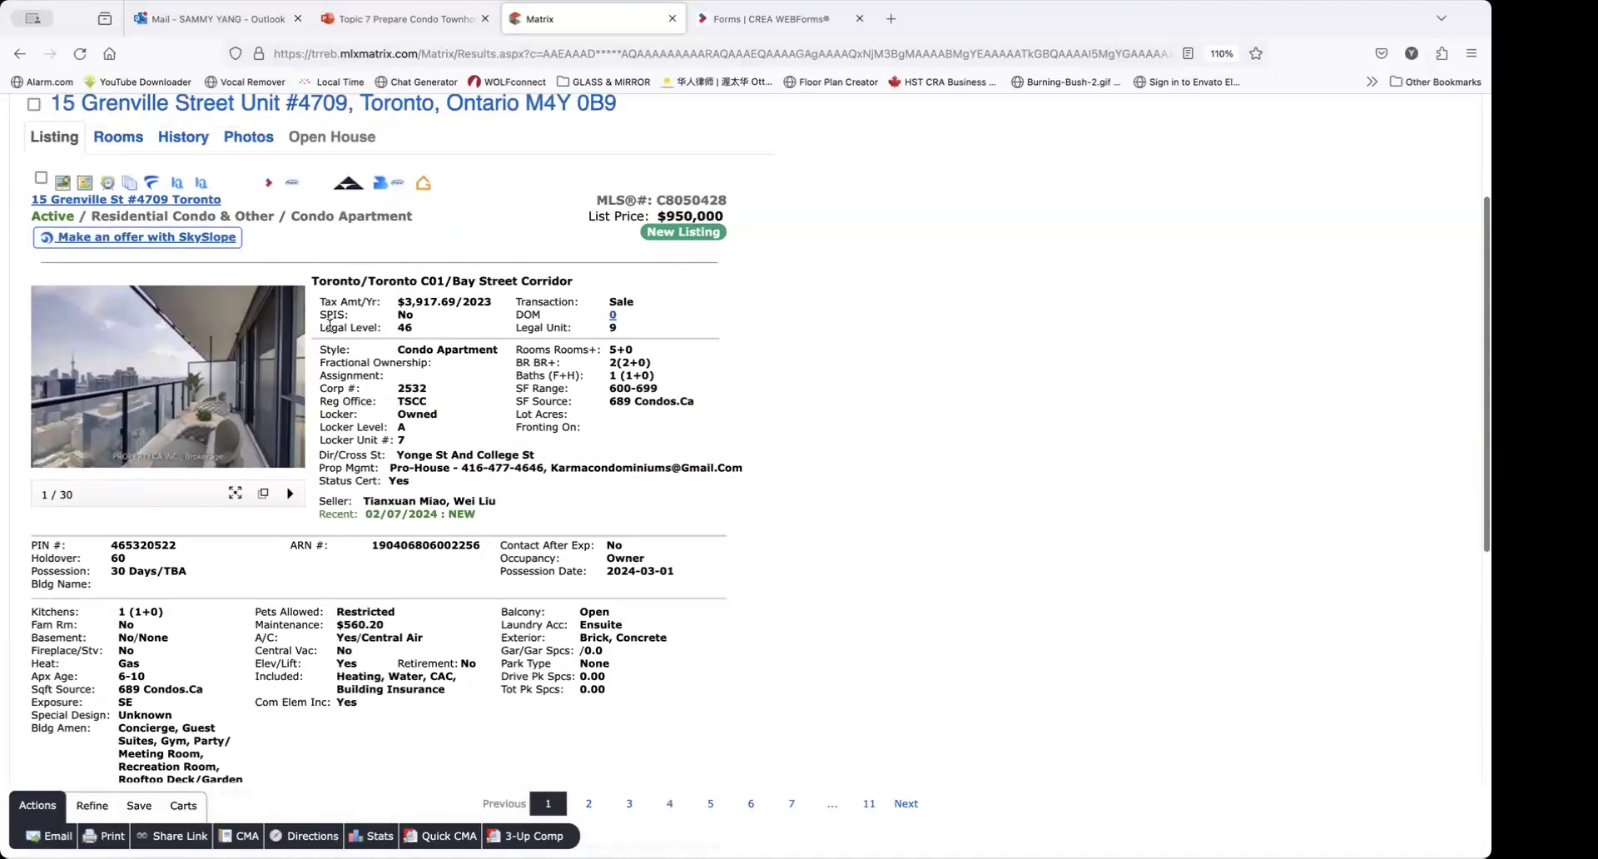
{"action": "left_click_drag", "start_coordinate": [323, 327], "coordinate": [612, 326]}
{"action": "left_click", "coordinate": [611, 325]}
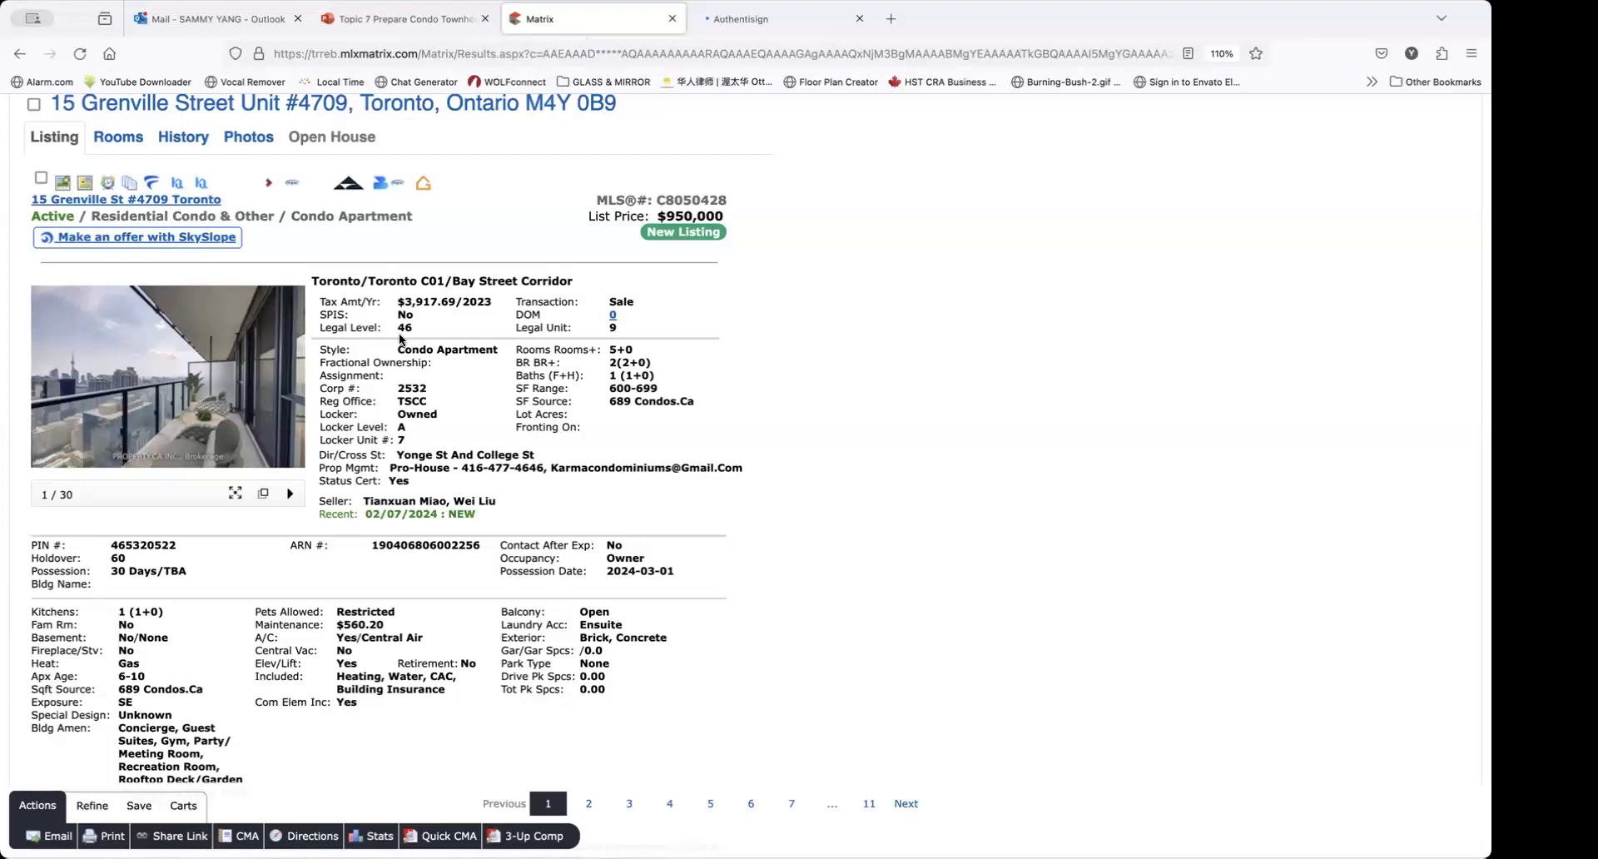
{"action": "key", "text": "ctrl+Tab"}
{"action": "key", "text": "ctrl+shift+Tab"}
{"action": "key", "text": "ctrl+Tab"}
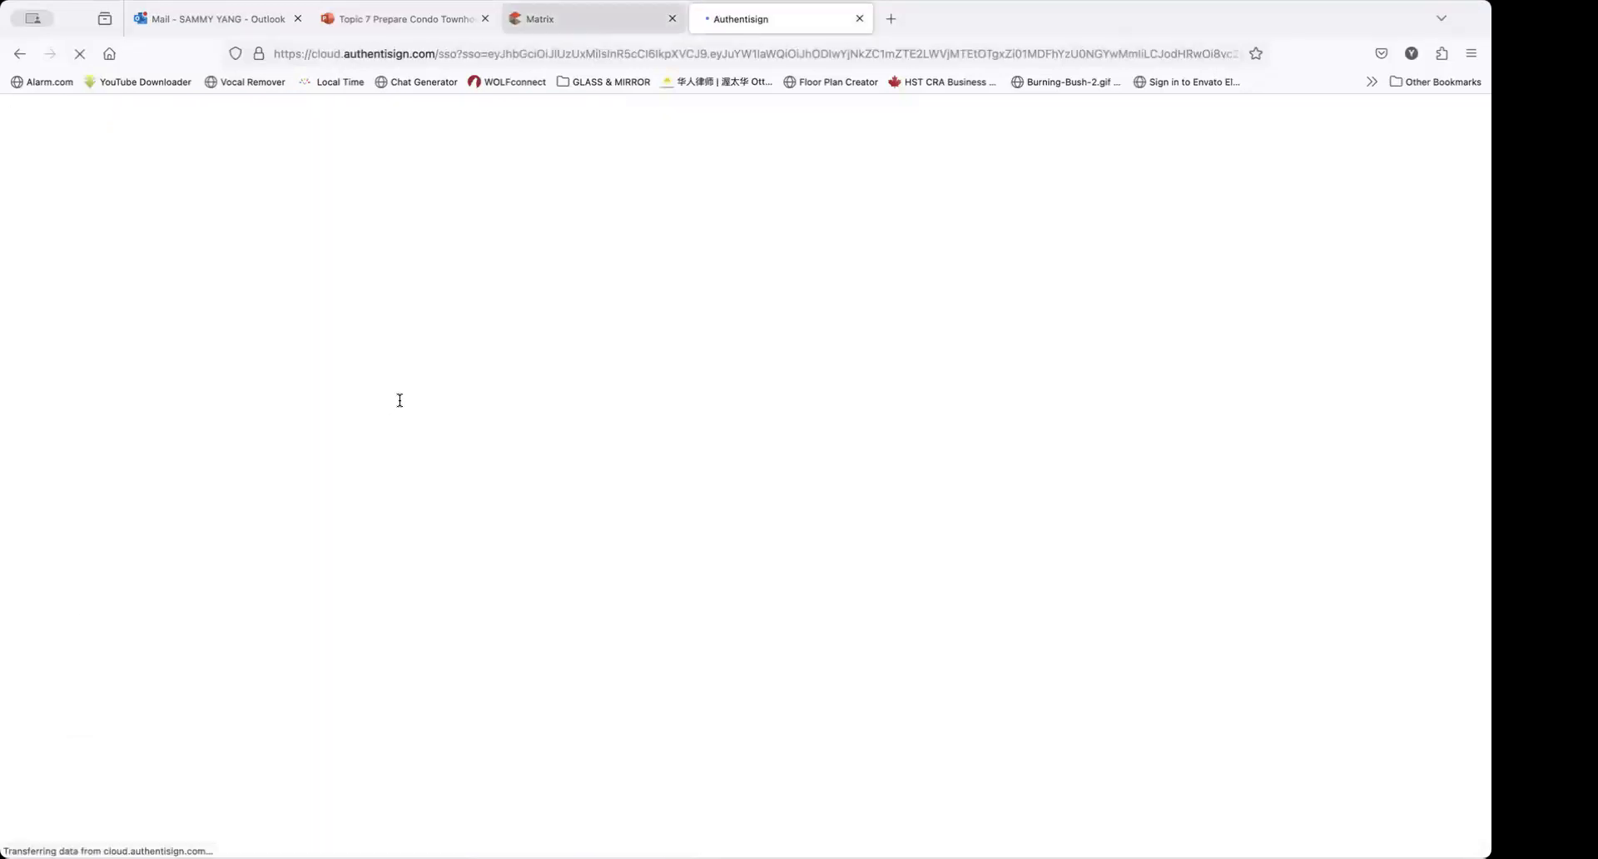
{"action": "key", "text": "ctrl+shift+Tab"}
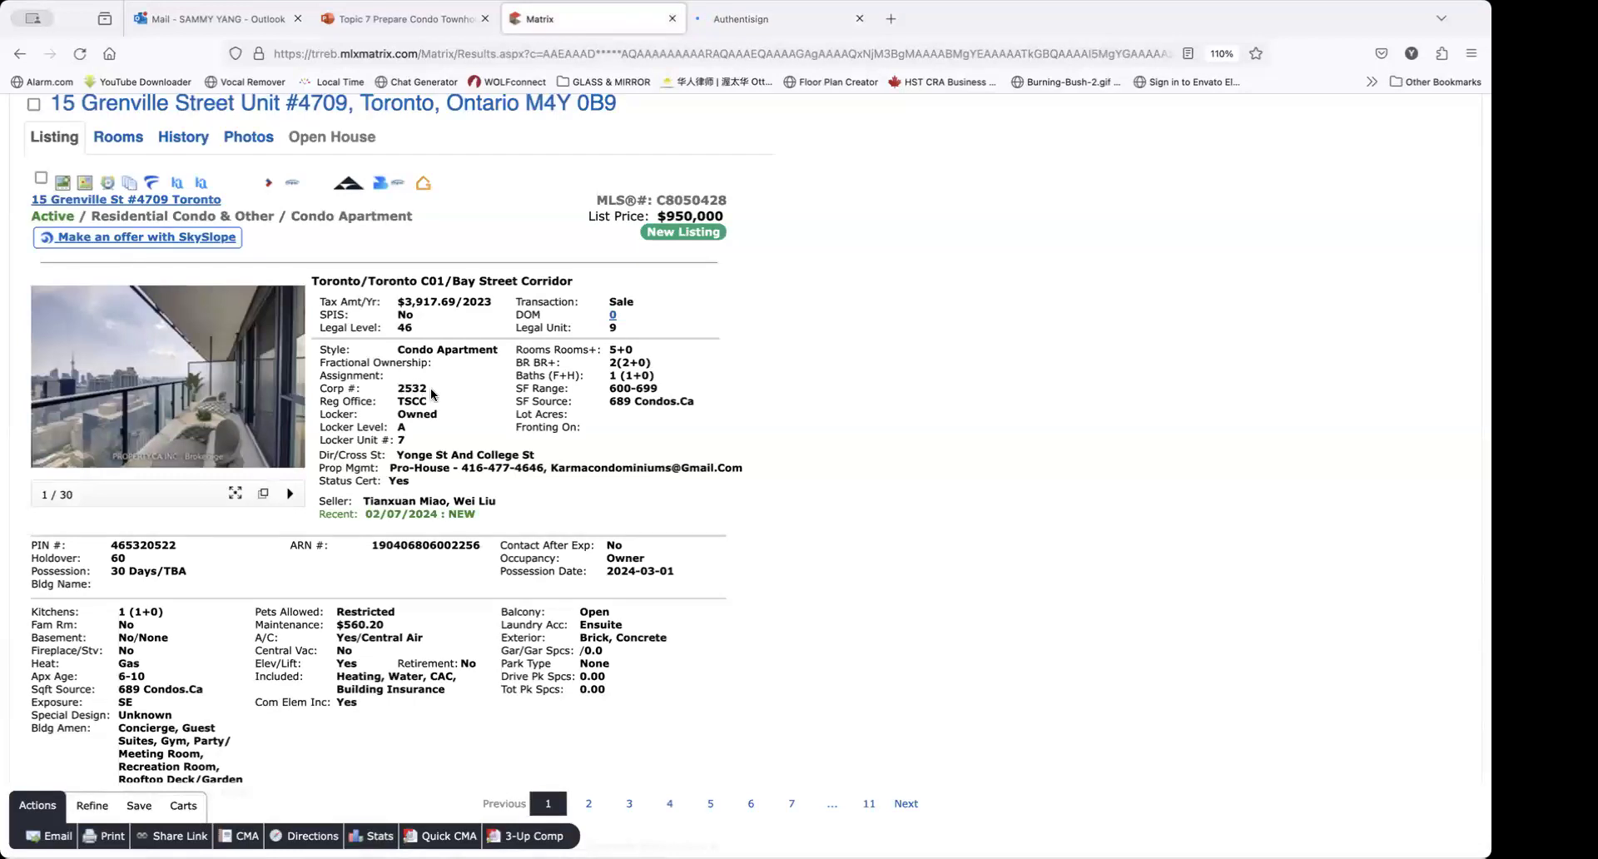
Step: Select the Reg Office TSCC and Corp # 2532 values, then move to Form 810 in Authentisign
{"action": "double_click", "coordinate": [425, 400]}
{"action": "double_click", "coordinate": [414, 389]}
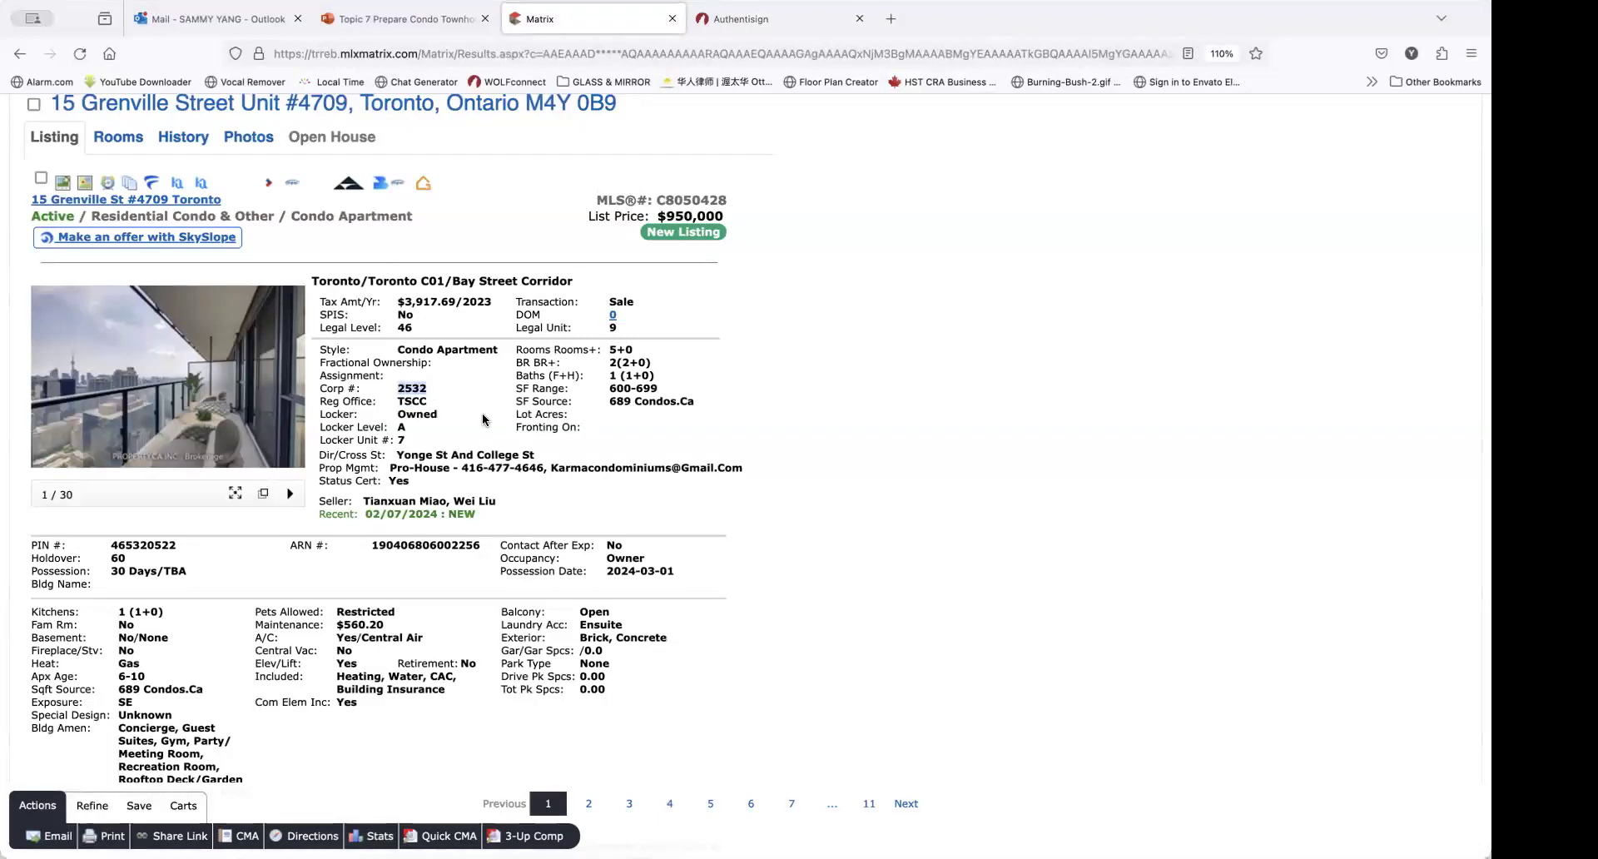
{"action": "scroll", "coordinate": [586, 497], "scroll_direction": "down", "scroll_amount": 2}
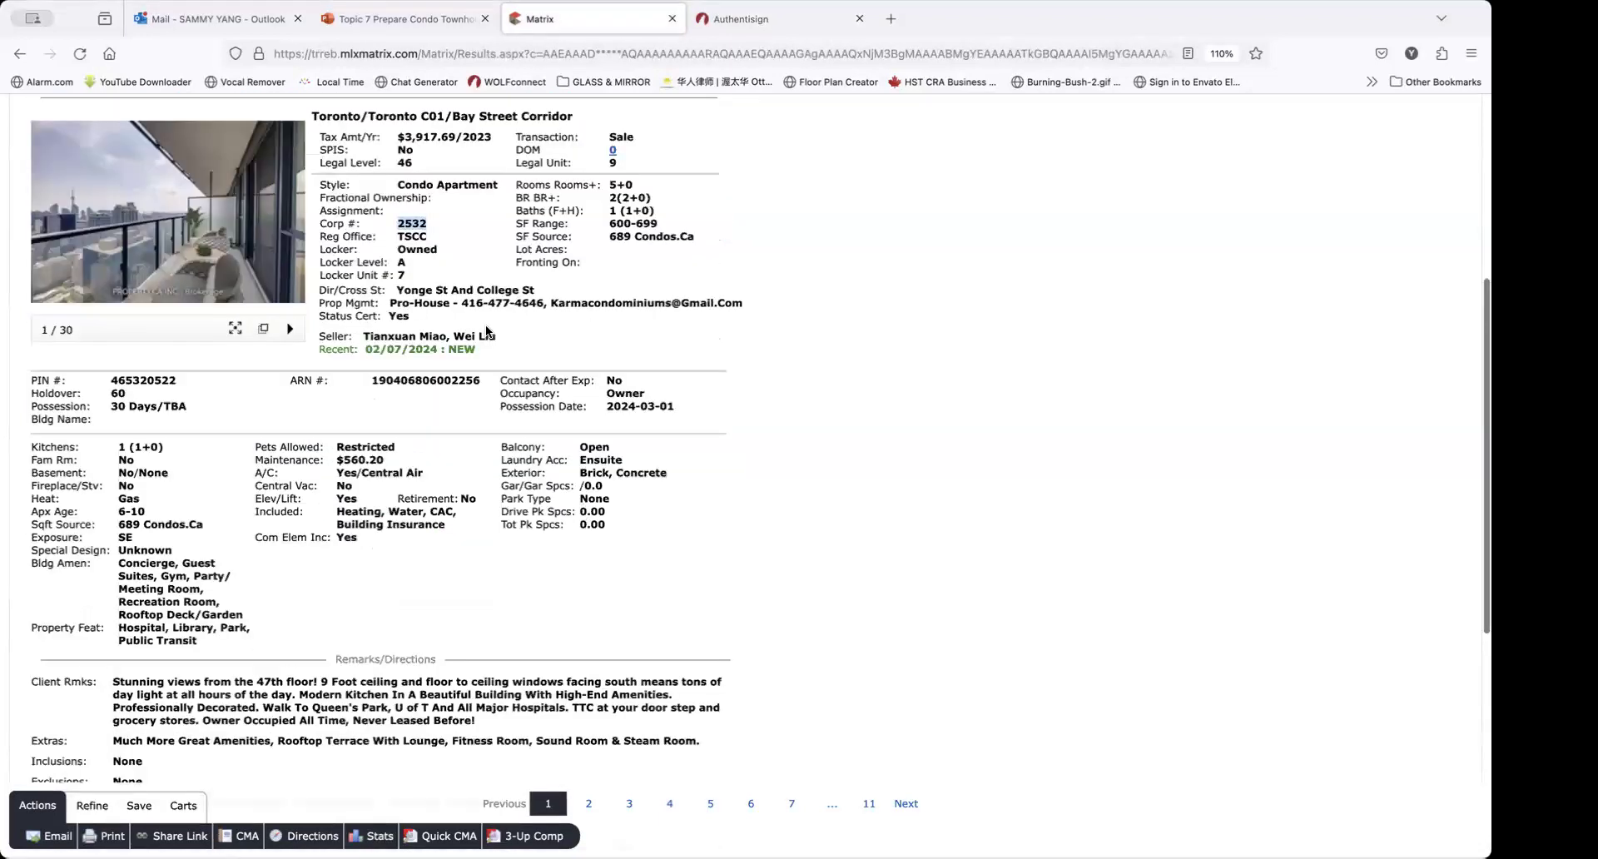
{"action": "left_click", "coordinate": [402, 274]}
{"action": "scroll", "coordinate": [443, 308], "scroll_direction": "up", "scroll_amount": 1}
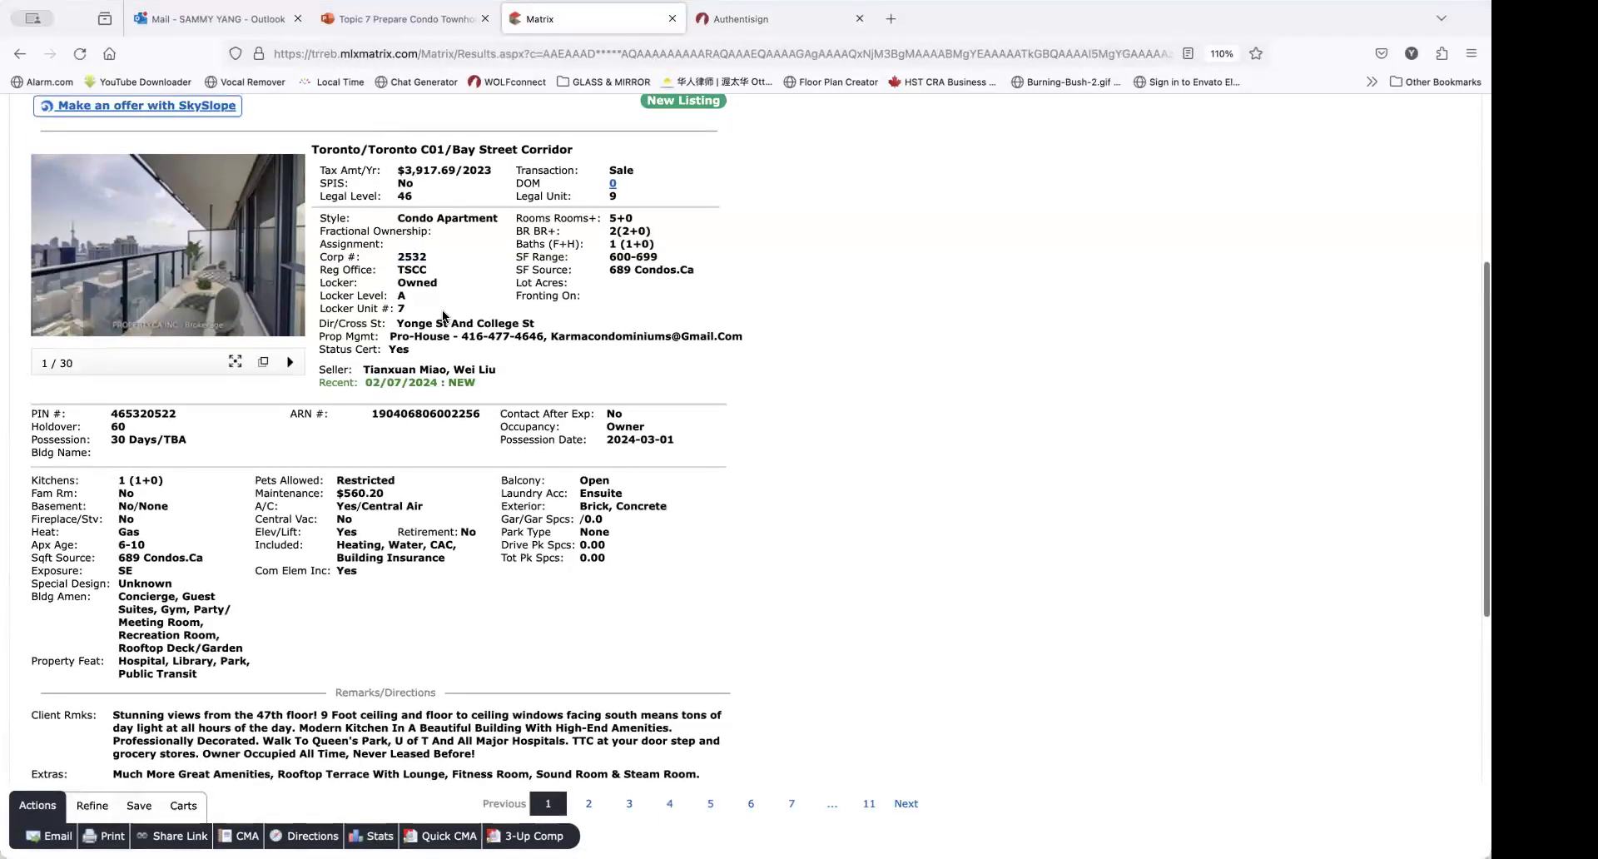
{"action": "scroll", "coordinate": [478, 346], "scroll_direction": "up", "scroll_amount": 1}
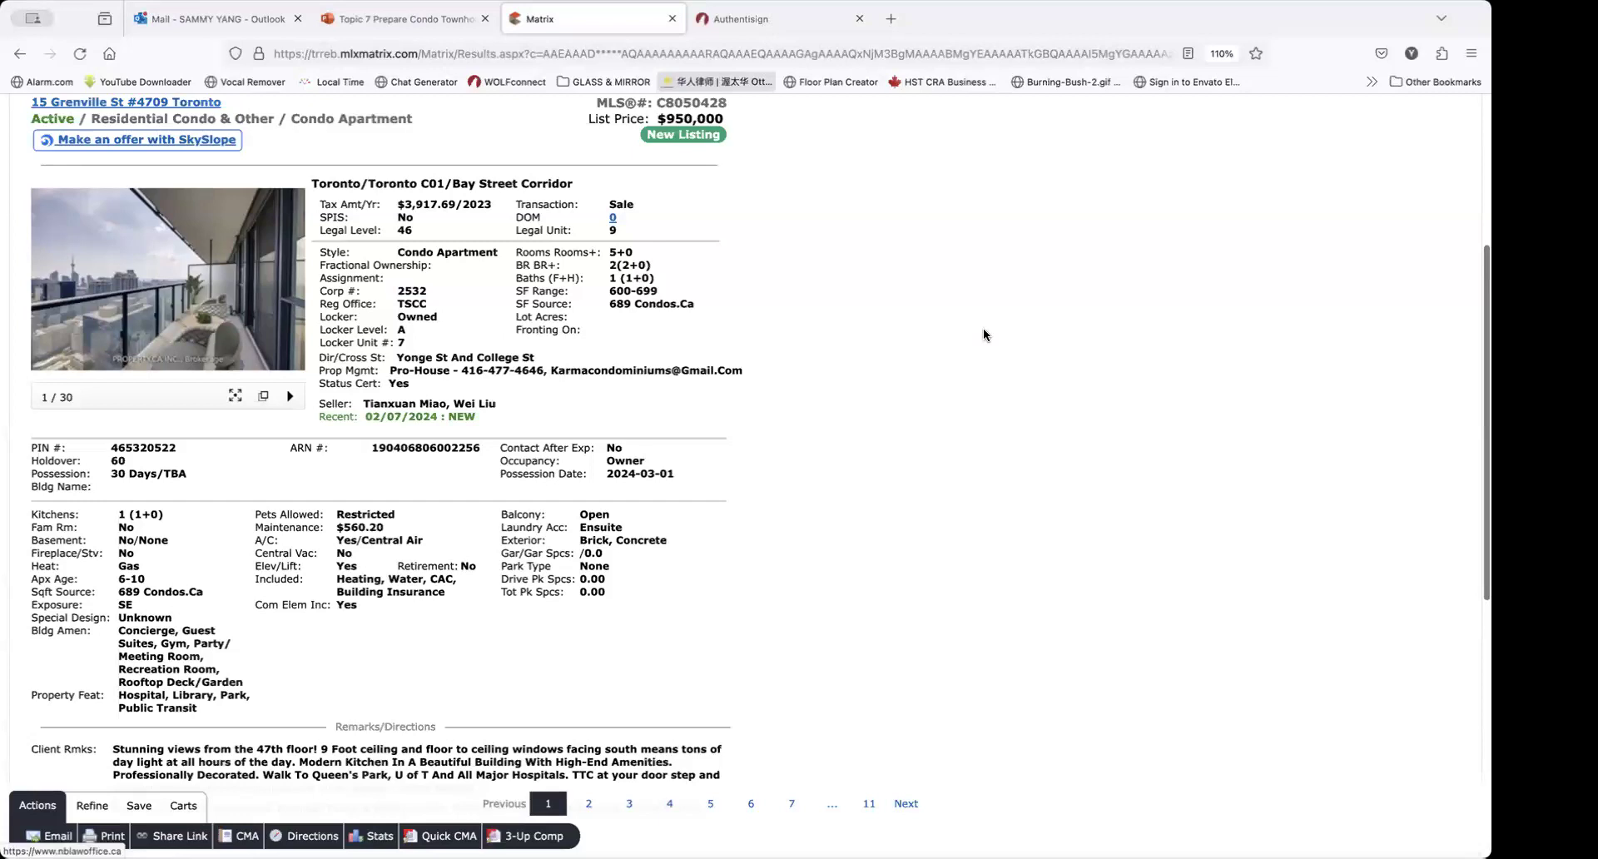
{"action": "key", "text": "ctrl+Tab"}
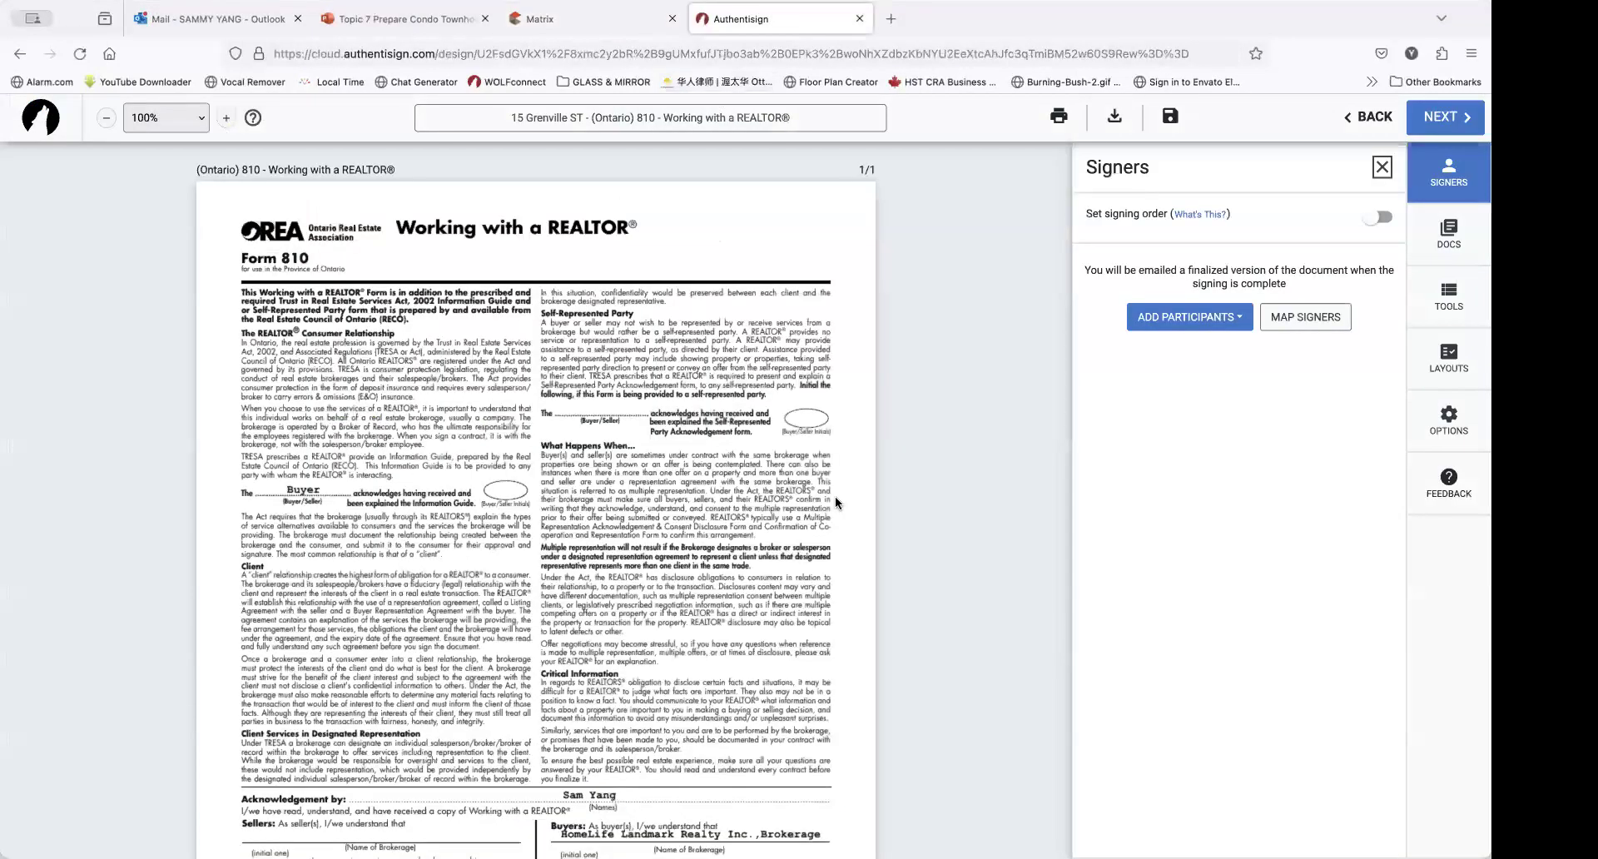
Step: Add the buyer and co-operating salesperson from the transaction as Form 810 signers
{"action": "scroll", "coordinate": [1225, 363], "scroll_direction": "down", "scroll_amount": 3}
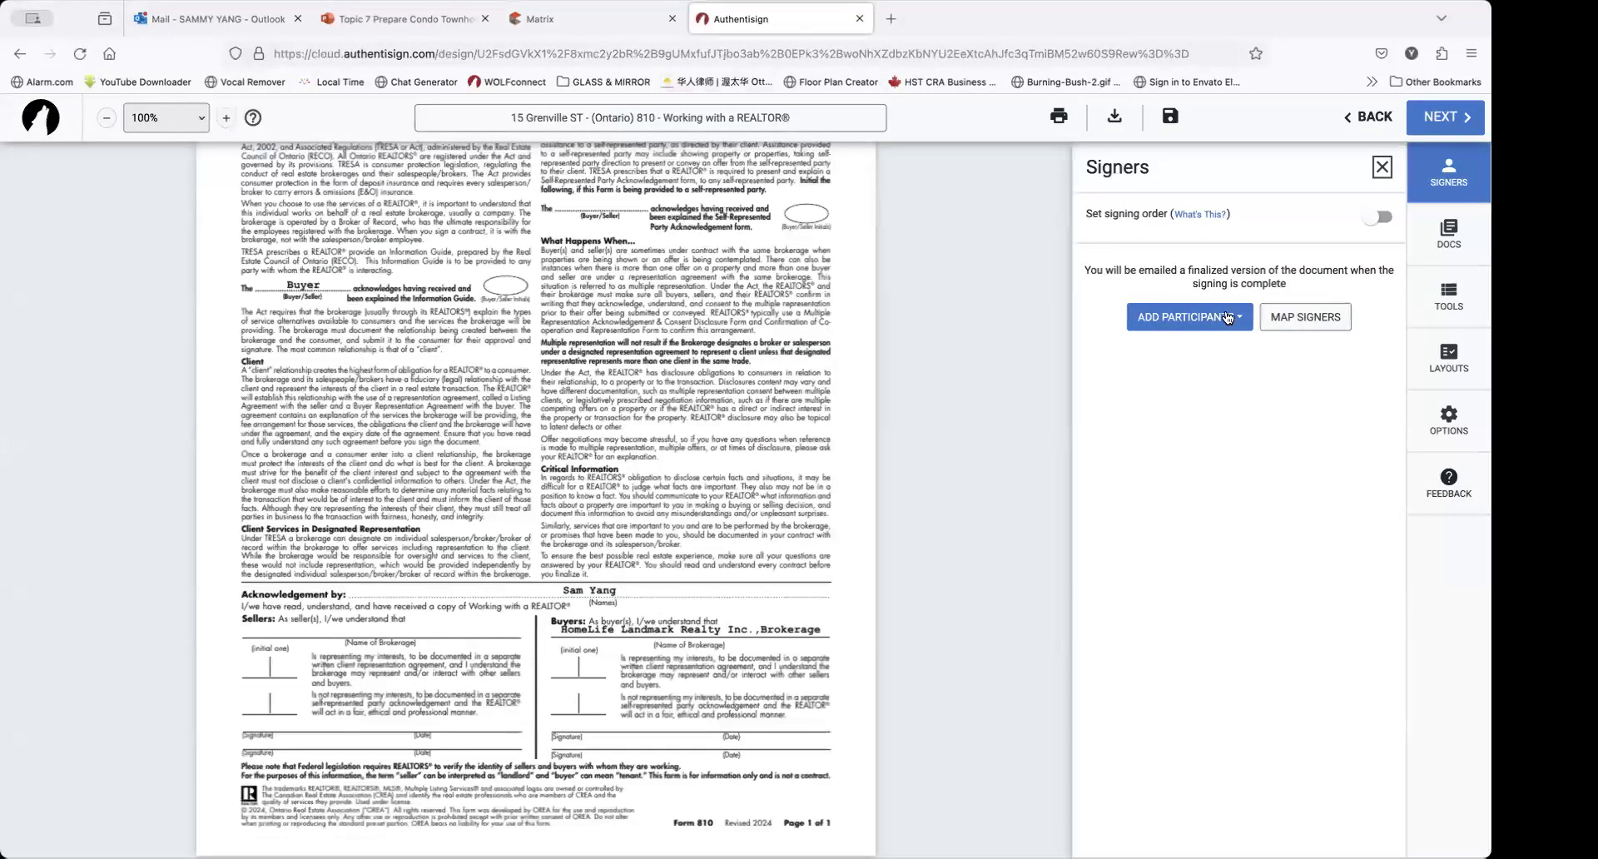
{"action": "left_click", "coordinate": [1227, 317]}
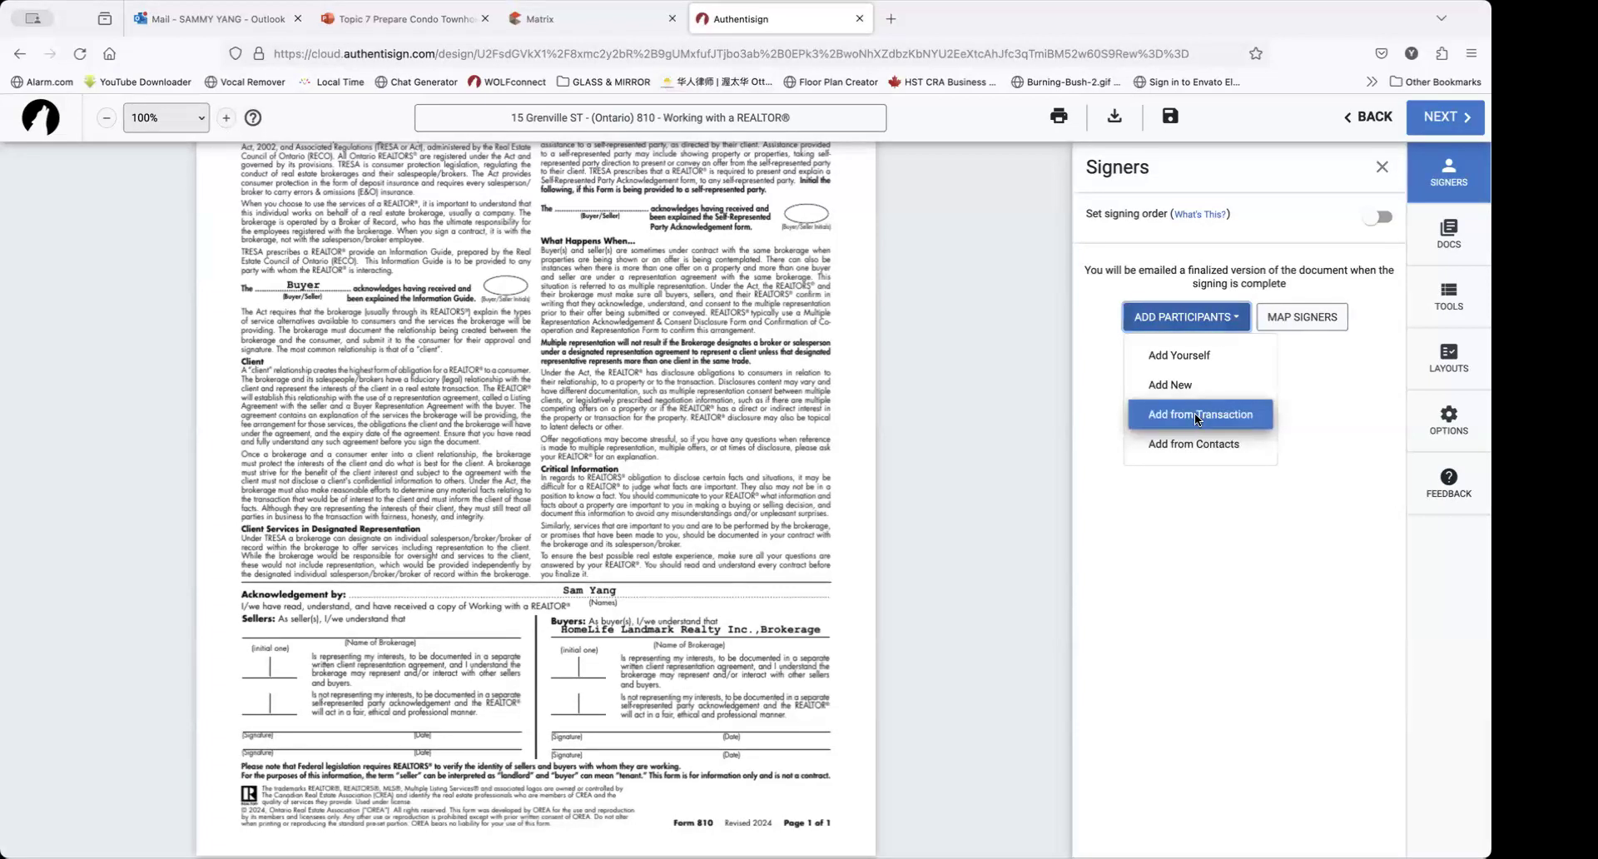
{"action": "left_click", "coordinate": [1195, 415]}
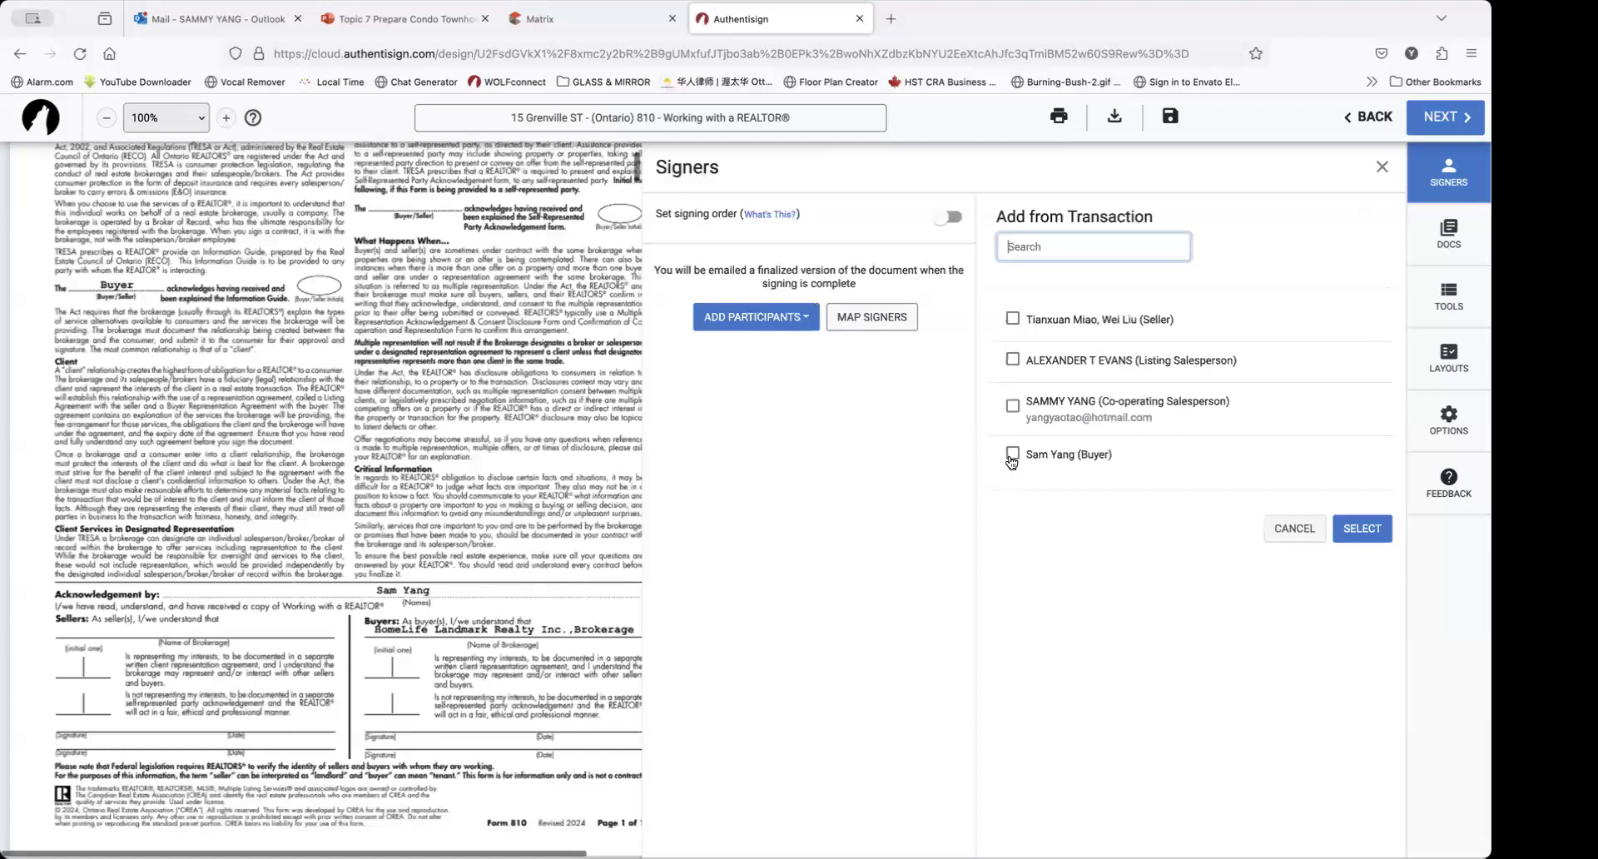
{"action": "left_click", "coordinate": [1012, 456]}
{"action": "left_click", "coordinate": [1012, 407]}
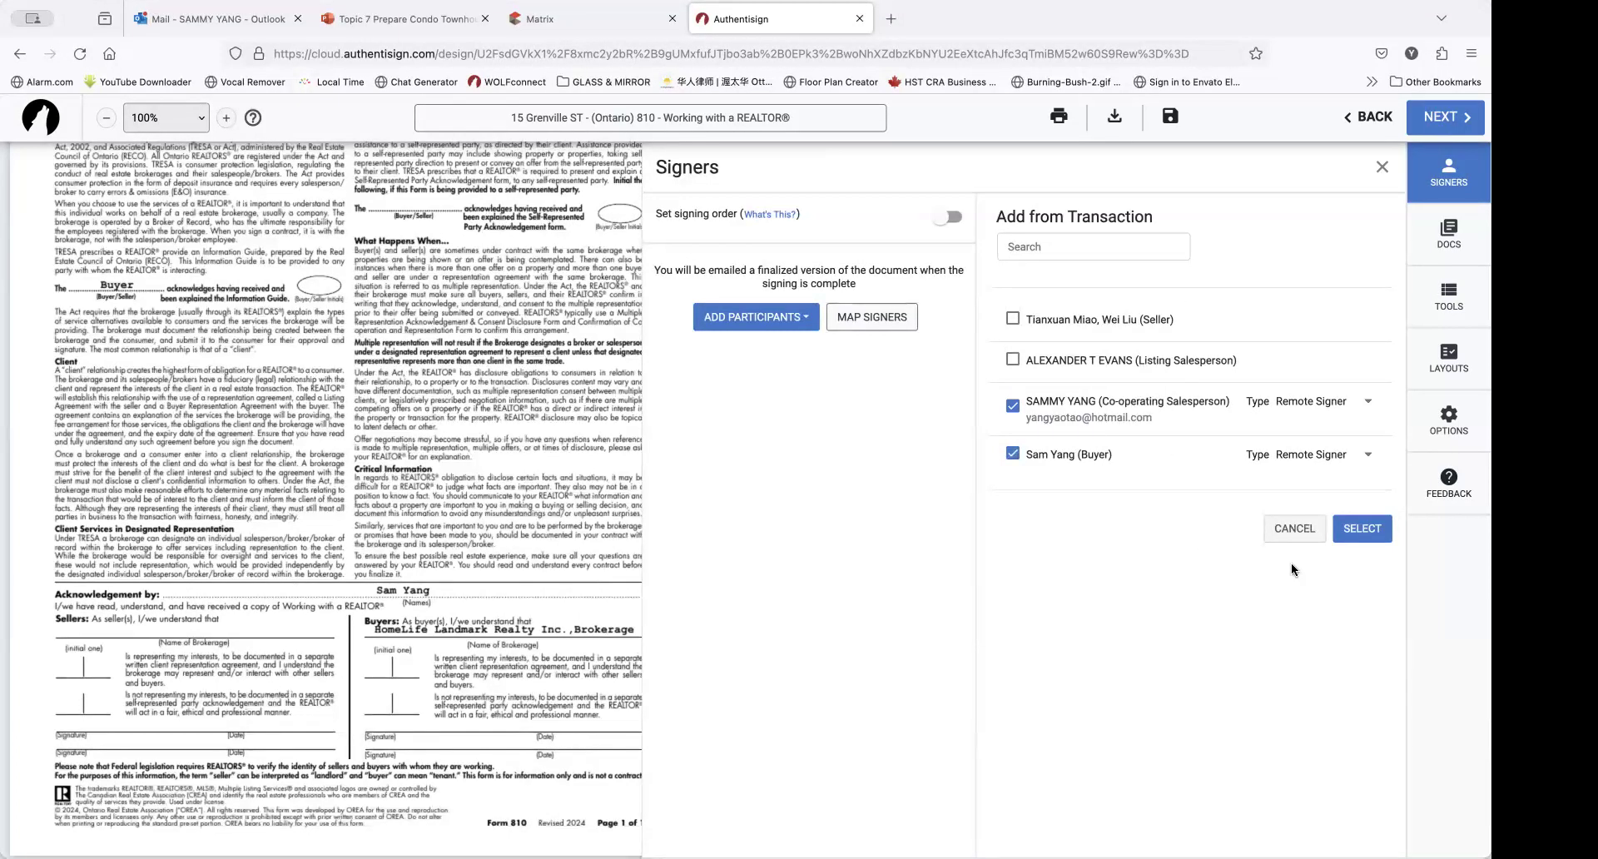
{"action": "left_click", "coordinate": [1364, 535]}
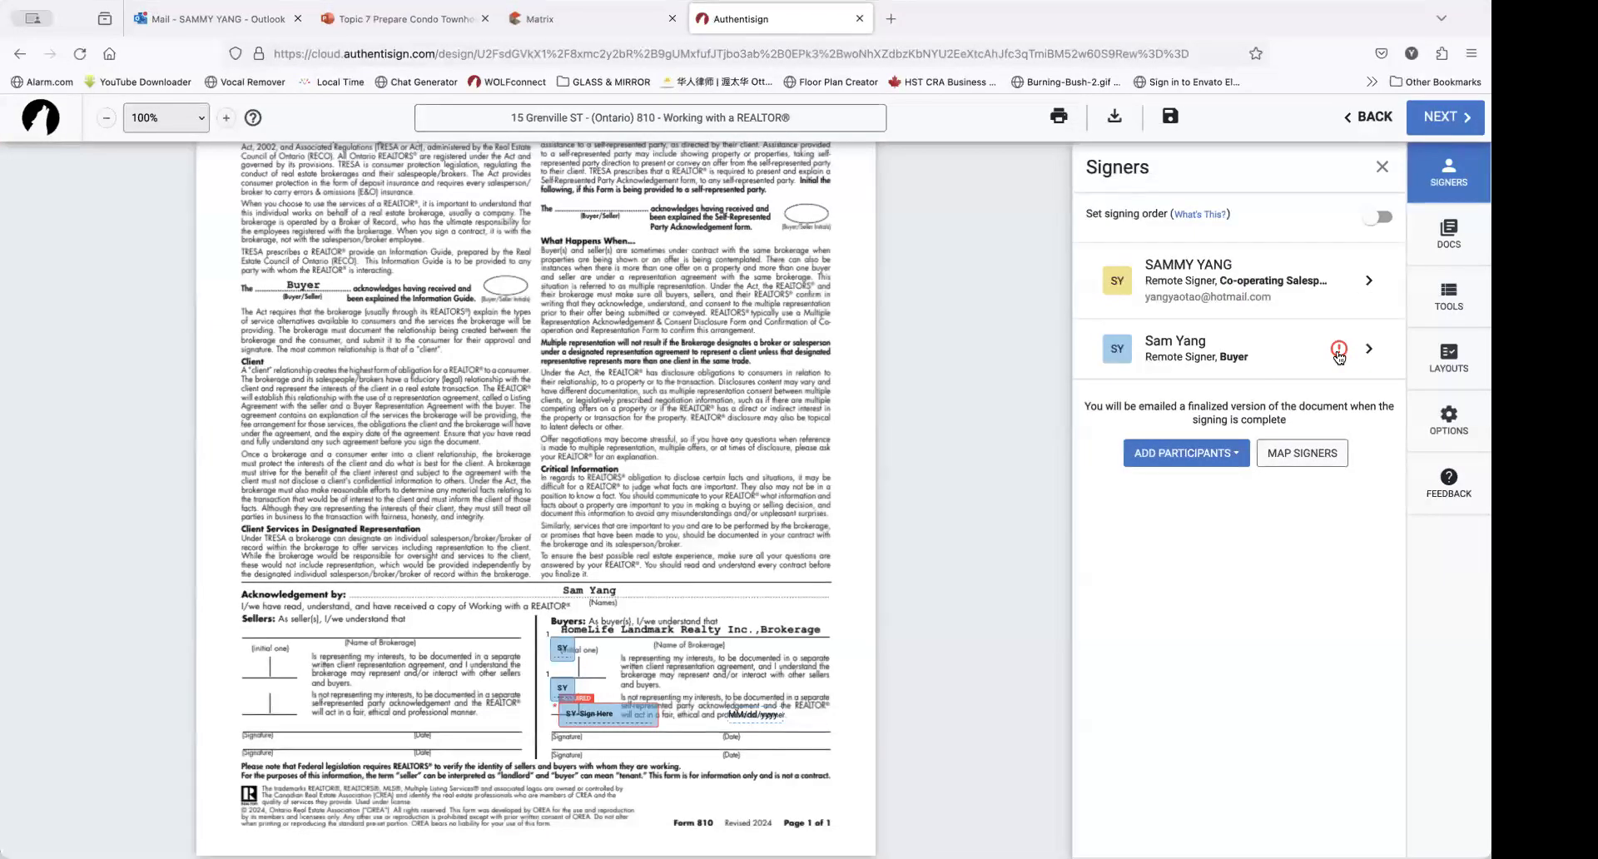
Step: Give the buyer signer an e-mail from suggestions, updating the transaction contact, and save
{"action": "left_click", "coordinate": [1136, 337]}
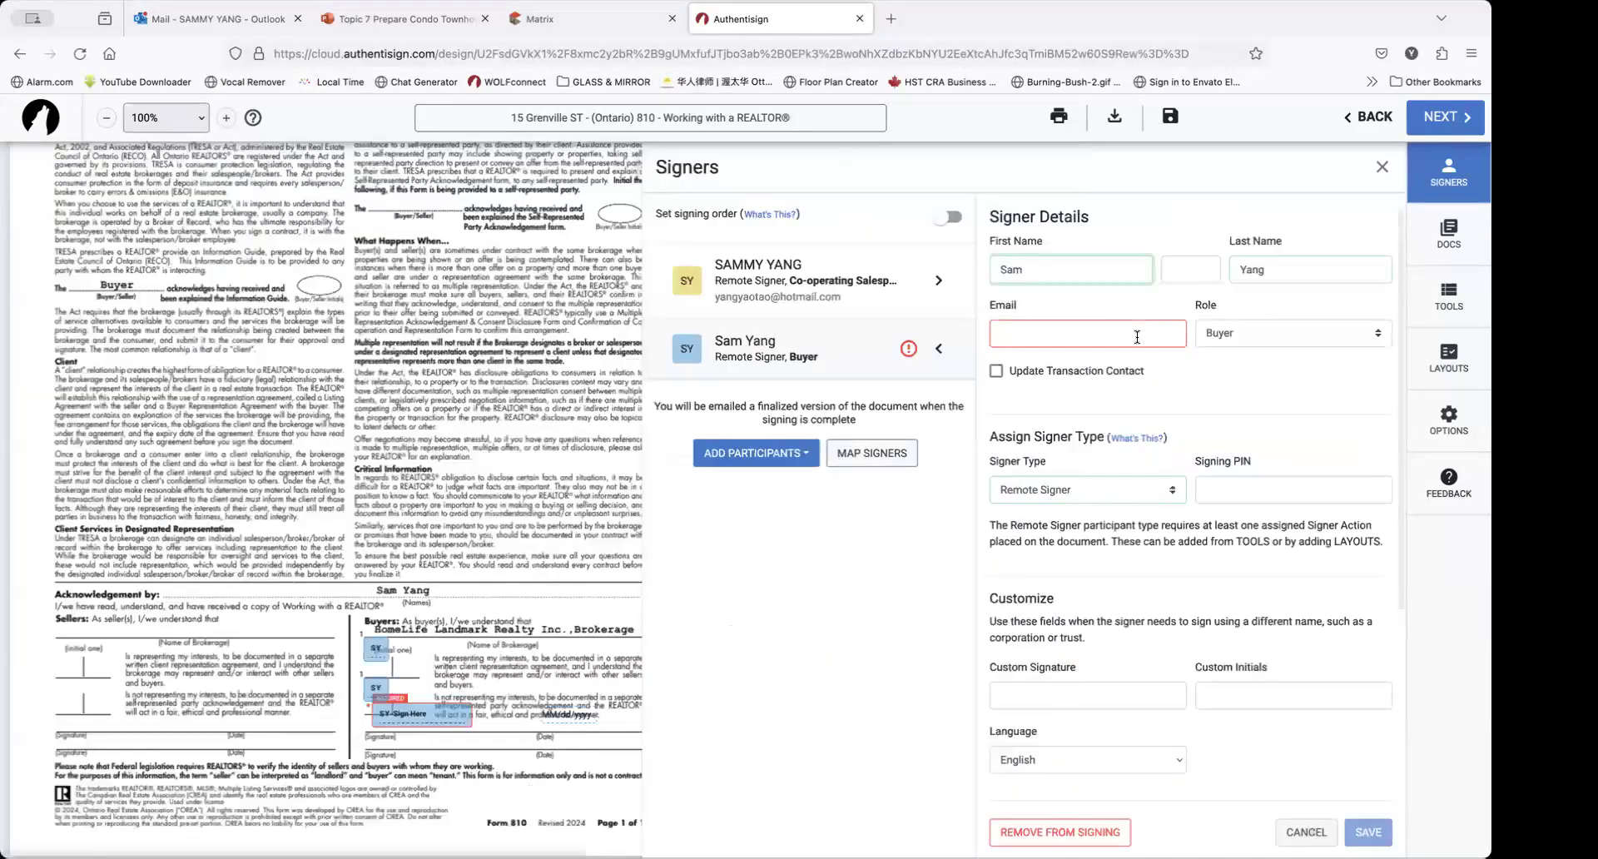
{"action": "left_click", "coordinate": [1137, 336]}
{"action": "type", "text": "y"}
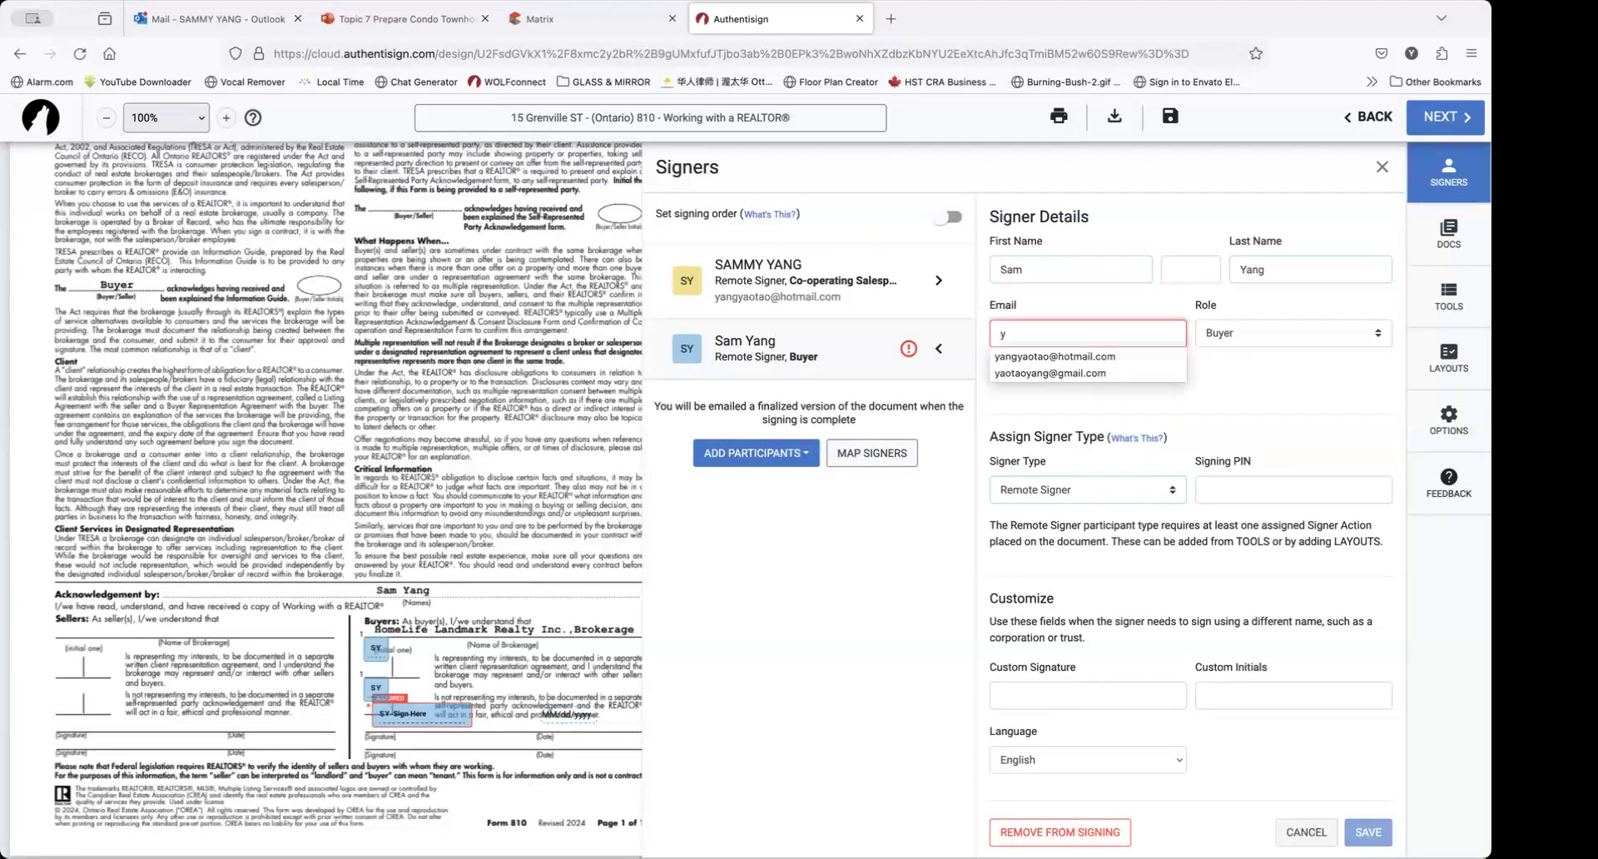
{"action": "left_click", "coordinate": [1120, 353]}
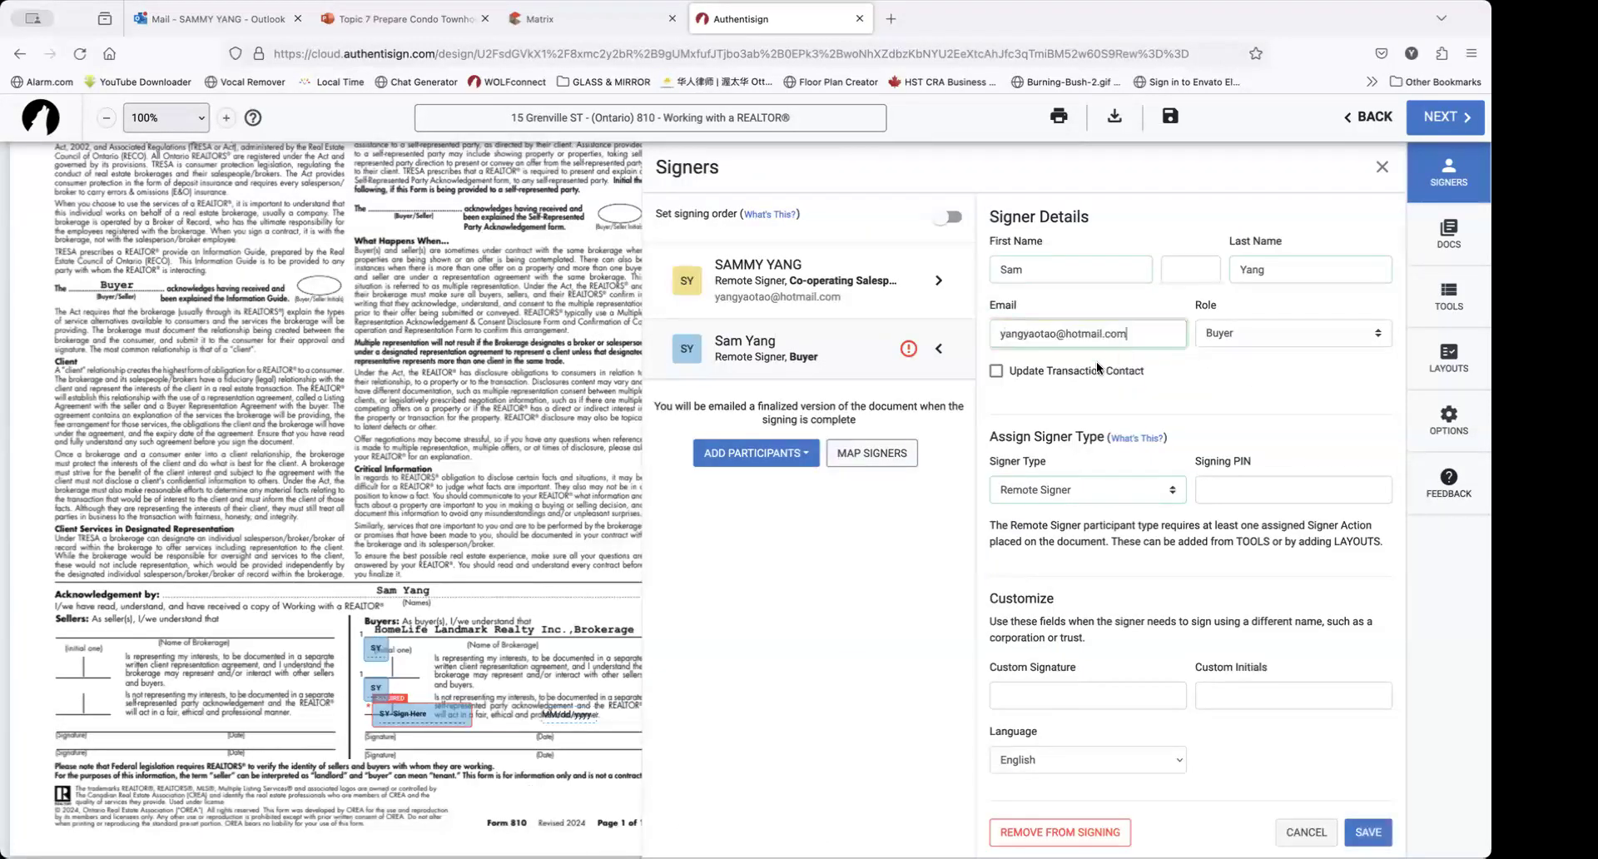
{"action": "left_click", "coordinate": [997, 372]}
{"action": "left_click", "coordinate": [1370, 833]}
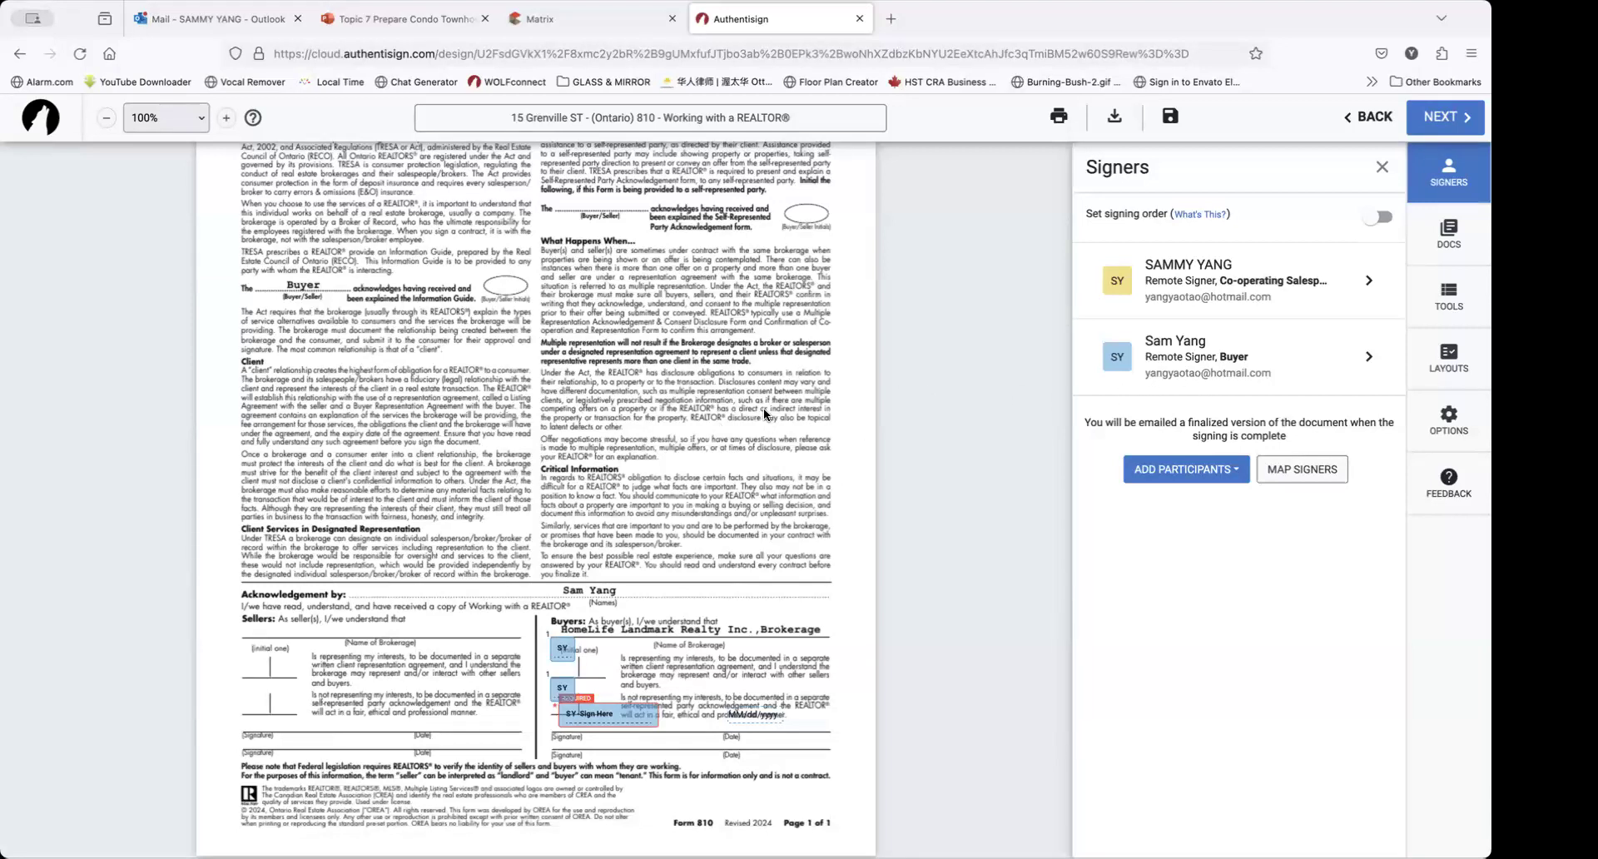
Step: Bring up the signing field tools for Form 810 and open the signer list to assign the buyer
{"action": "scroll", "coordinate": [763, 408], "scroll_direction": "up", "scroll_amount": 3}
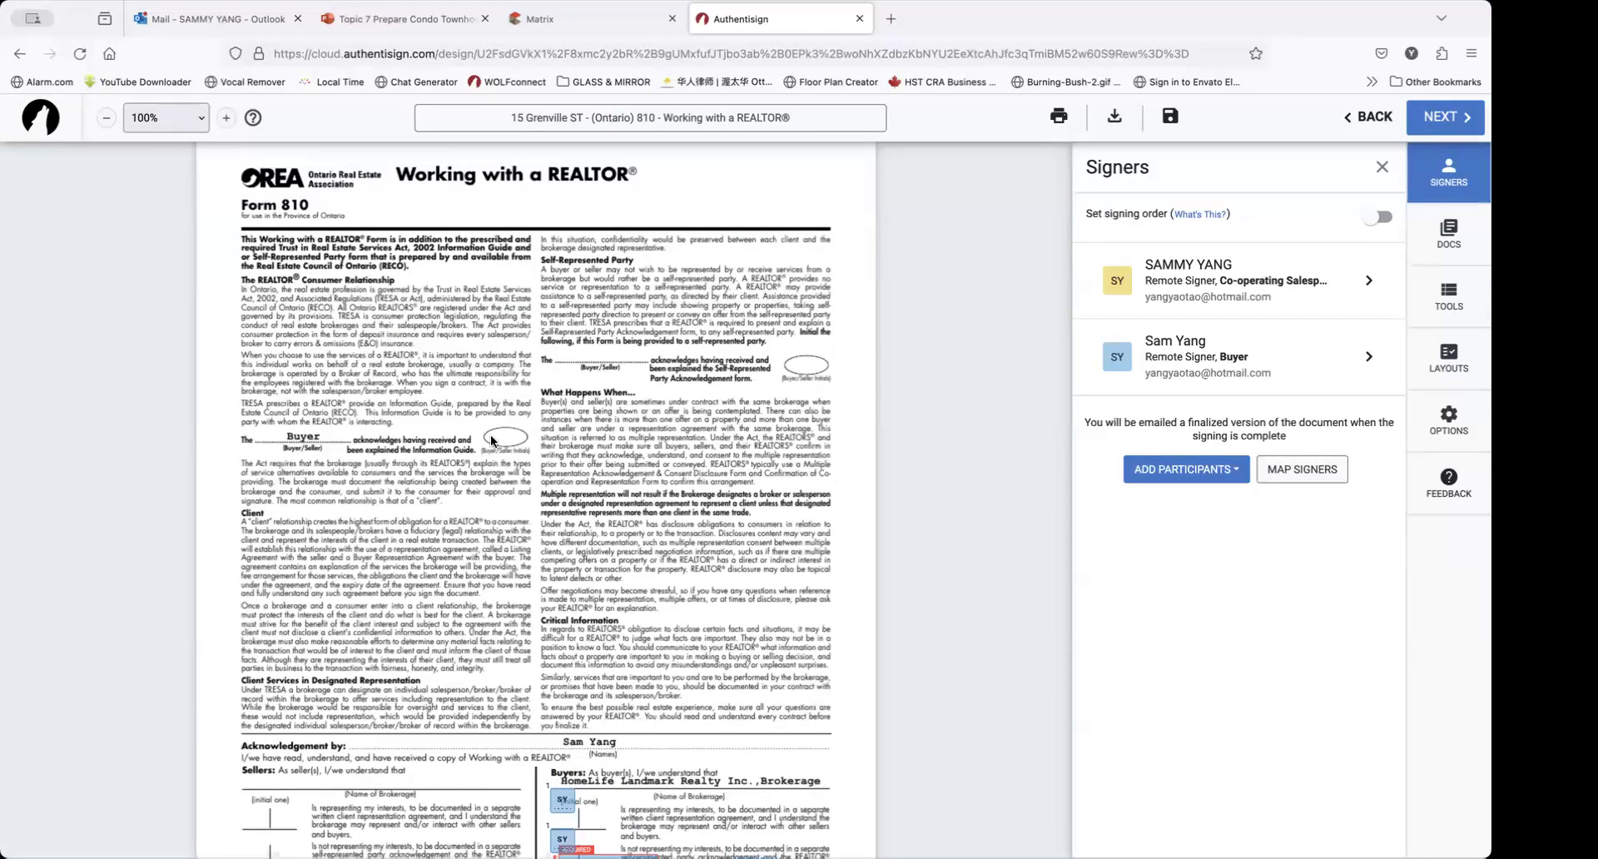
{"action": "left_click", "coordinate": [509, 445]}
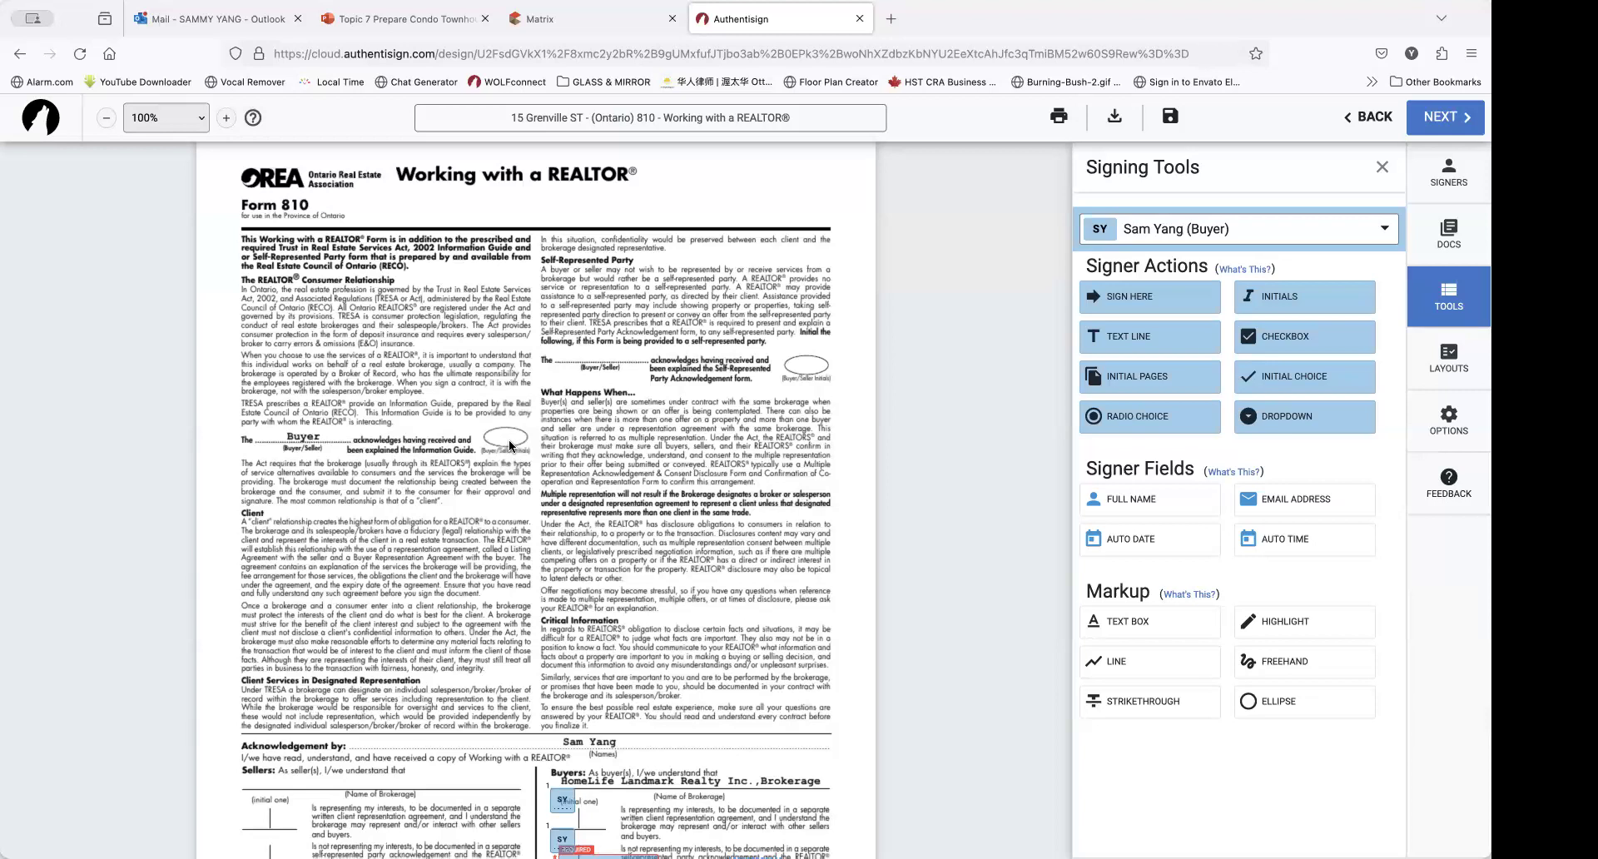
{"action": "left_click", "coordinate": [1445, 172]}
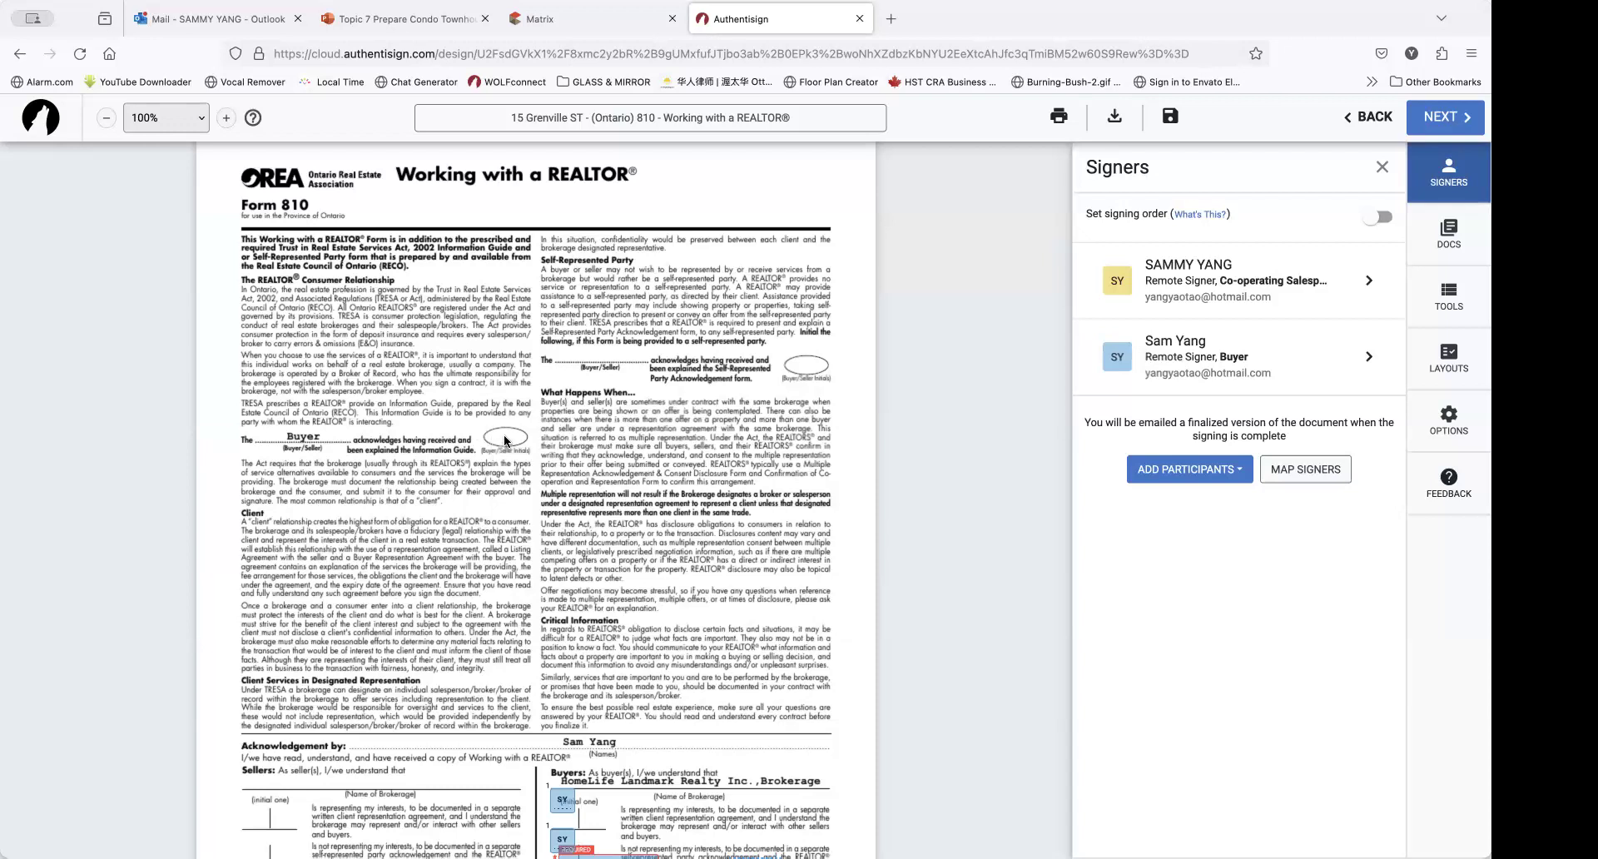
{"action": "left_click", "coordinate": [1449, 297]}
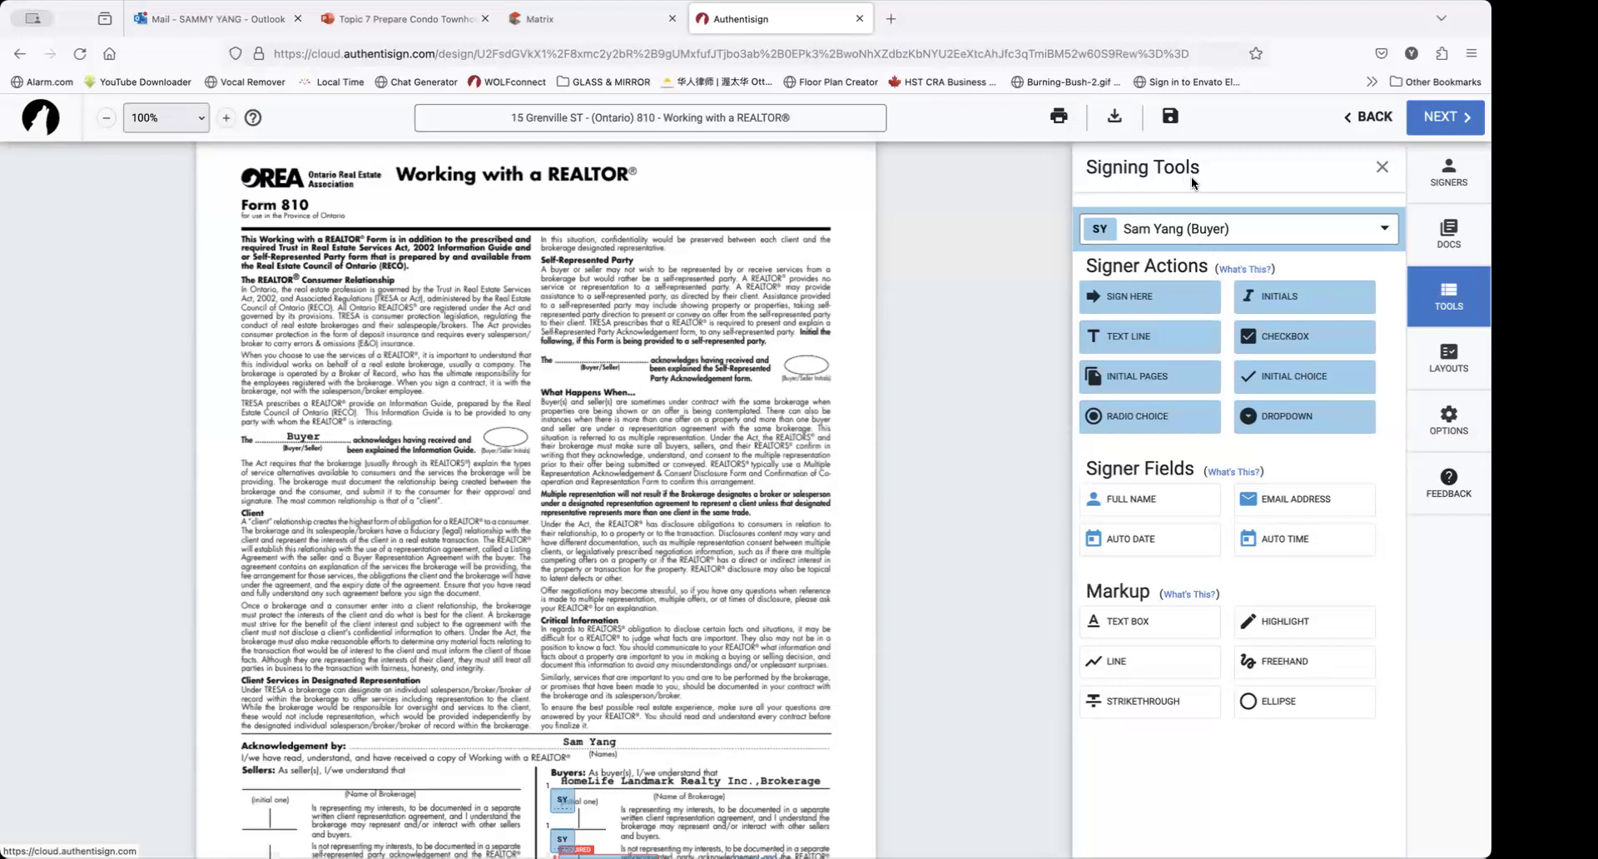
{"action": "left_click", "coordinate": [1452, 171]}
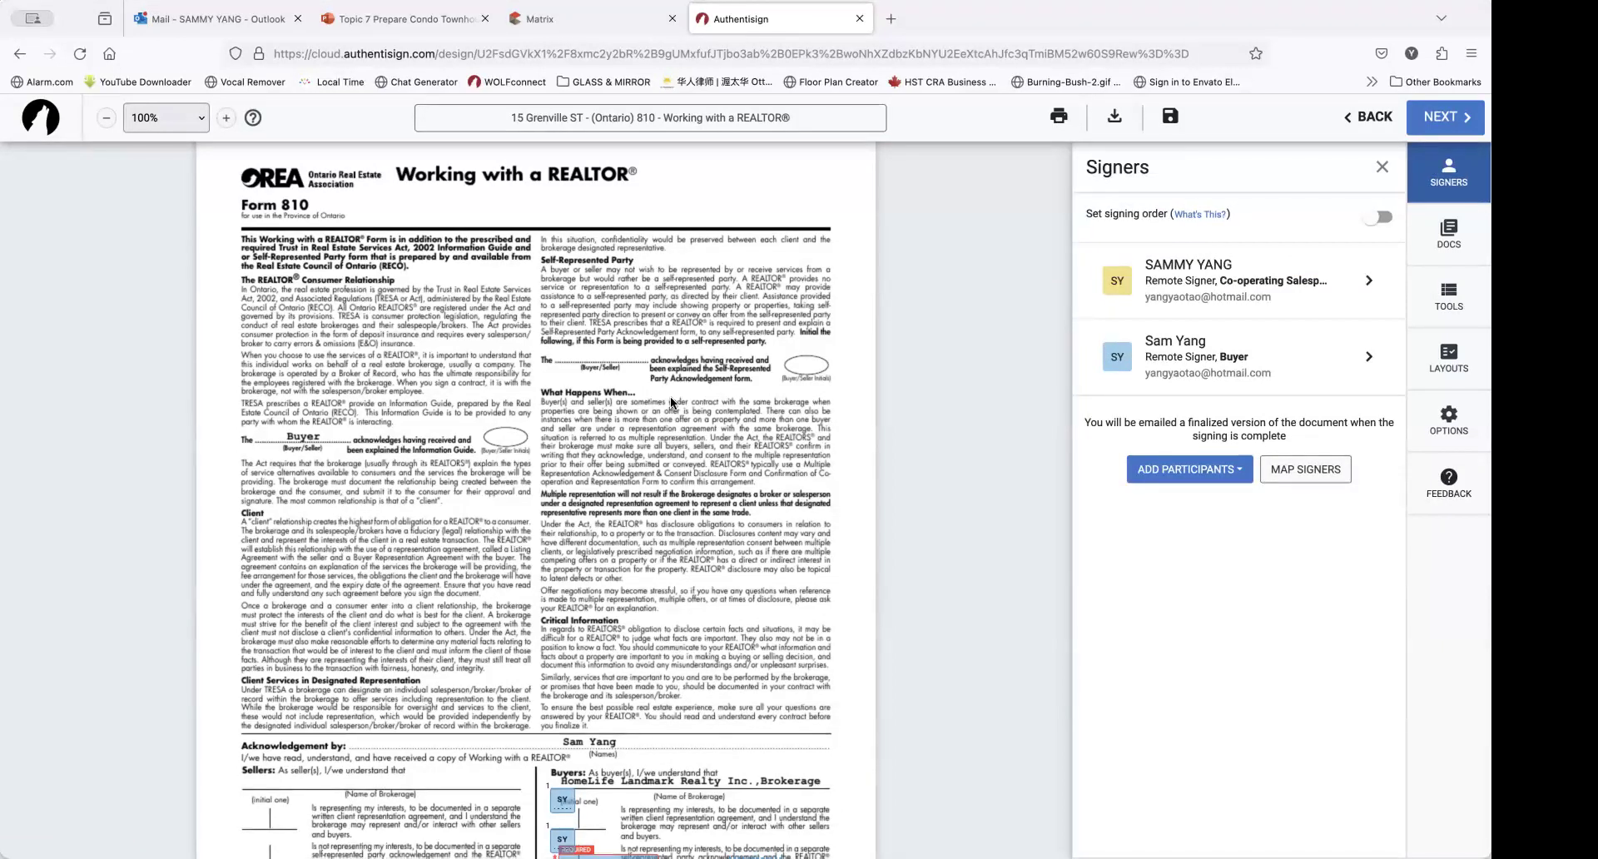
{"action": "left_click", "coordinate": [1448, 297]}
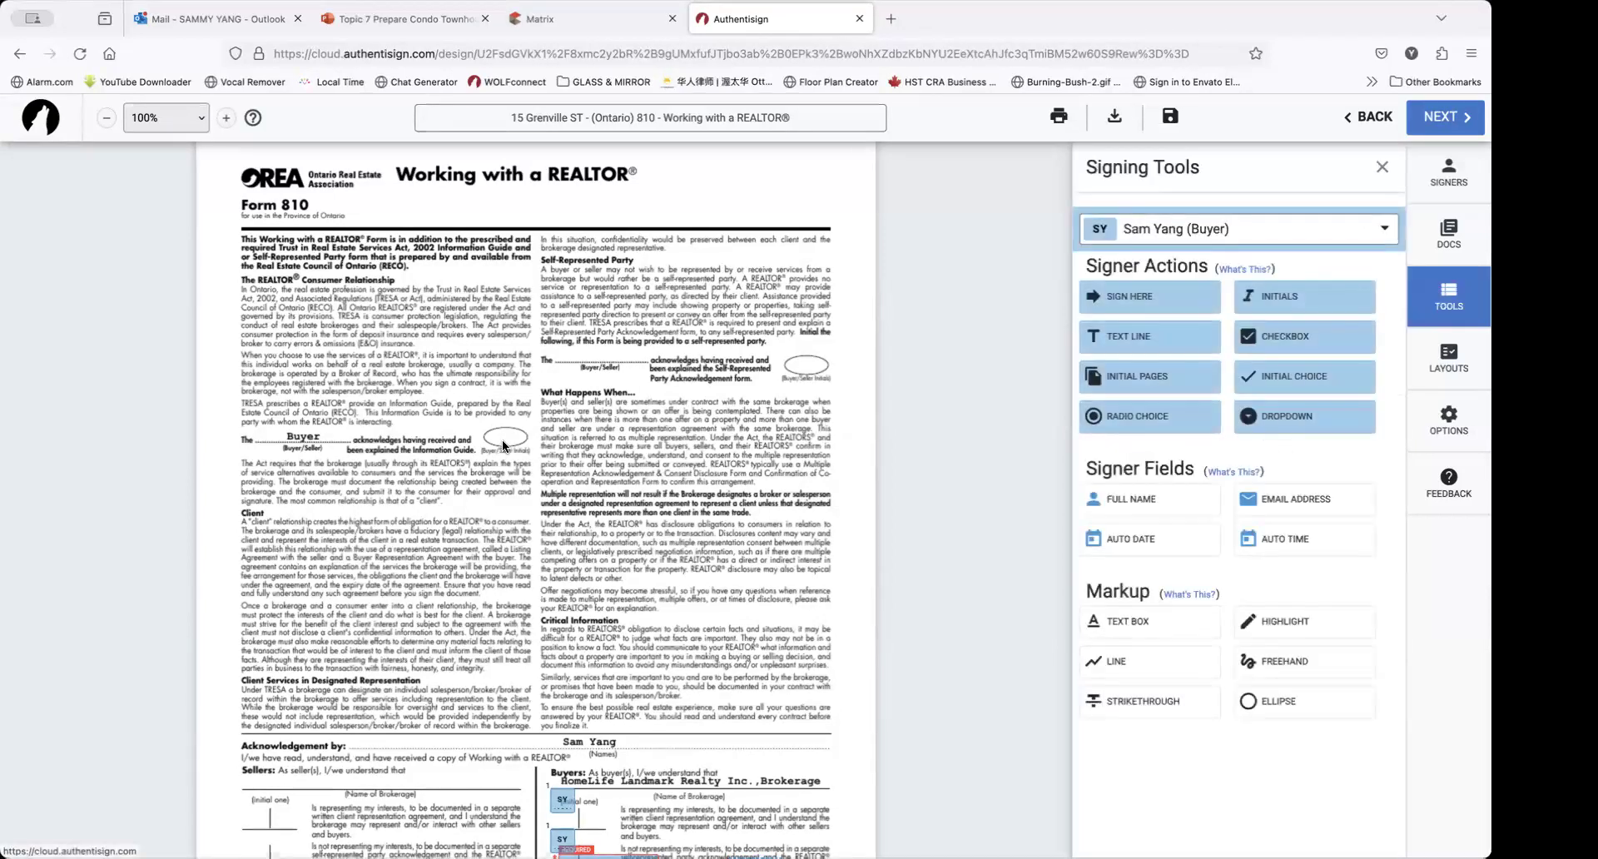
{"action": "left_click", "coordinate": [1249, 229]}
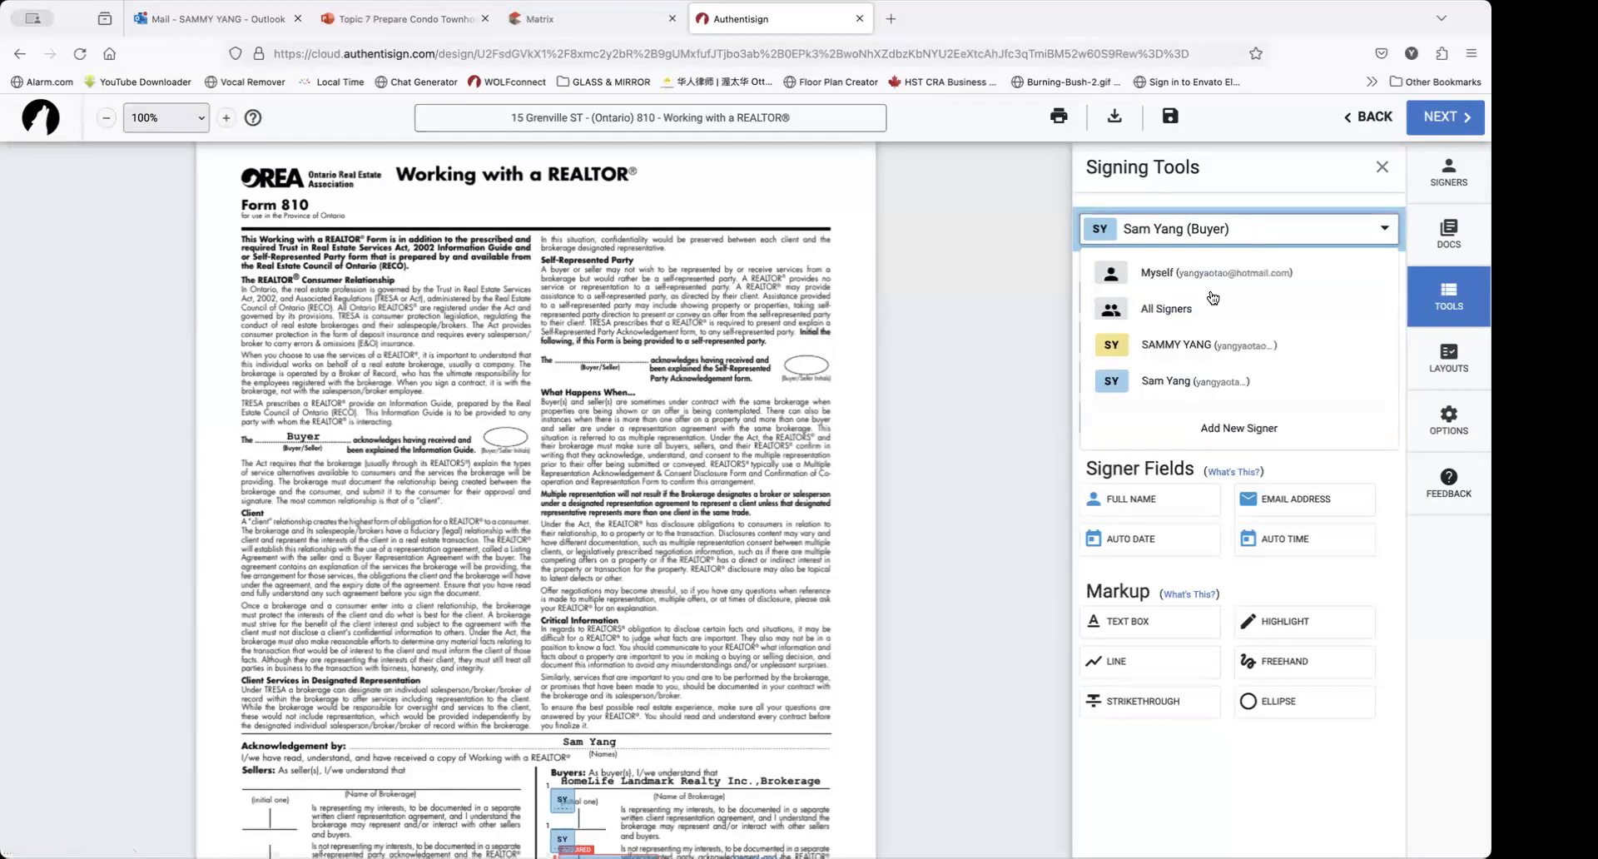
Step: Place buyer initials beside the Information Guide line and delete the extra initials field in the Buyers section
{"action": "left_click", "coordinate": [1190, 380]}
{"action": "left_click_drag", "start_coordinate": [1288, 302], "coordinate": [483, 424]}
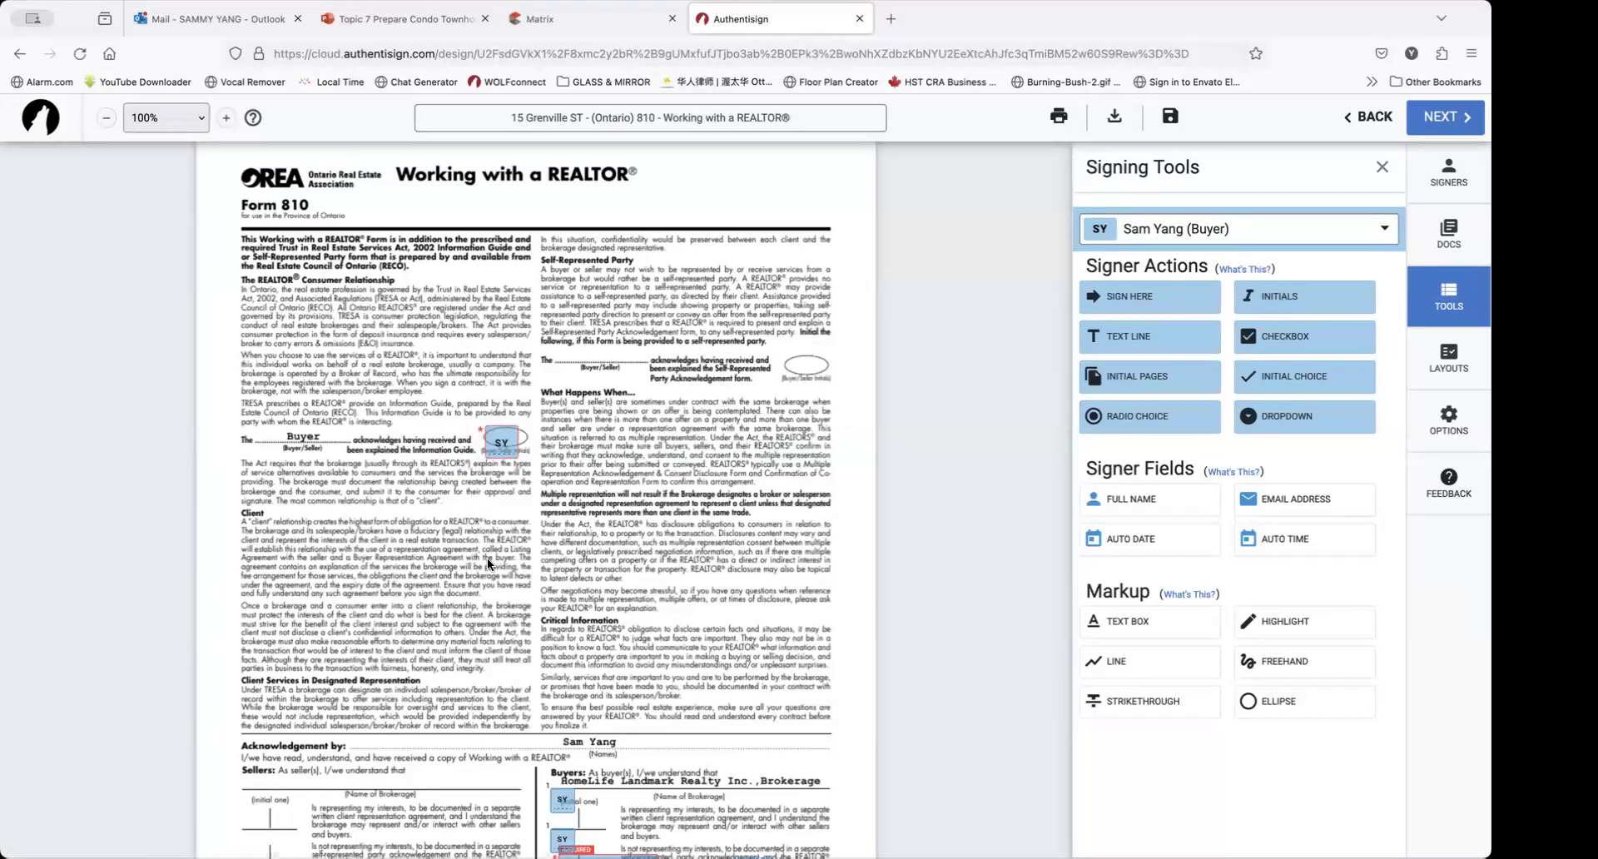
{"action": "scroll", "coordinate": [486, 558], "scroll_direction": "down", "scroll_amount": 2}
{"action": "scroll", "coordinate": [486, 553], "scroll_direction": "down", "scroll_amount": 1}
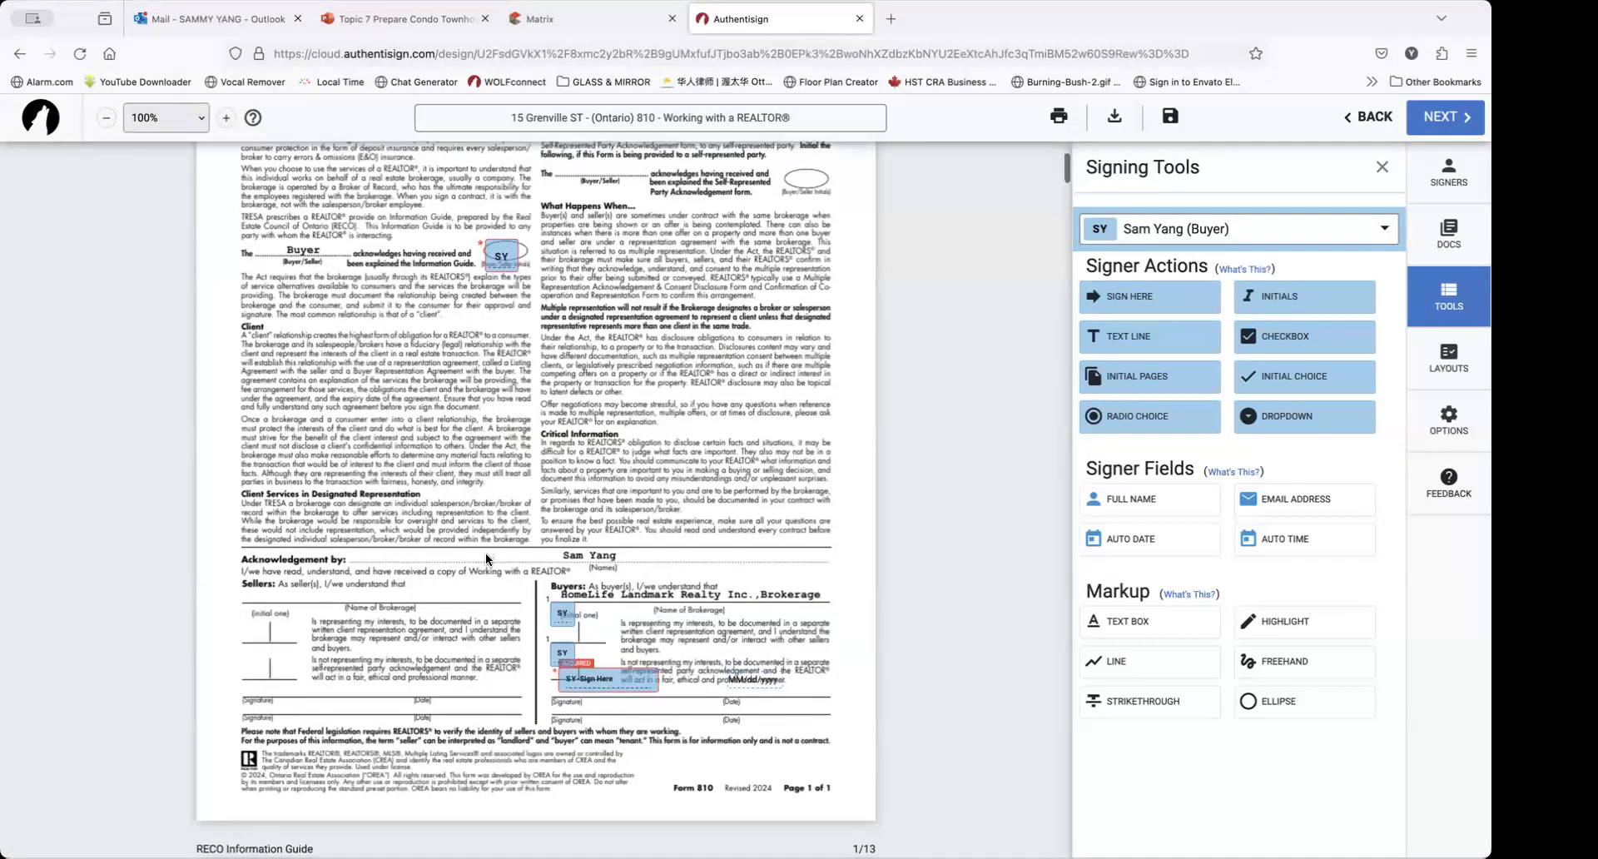
{"action": "left_click", "coordinate": [565, 648]}
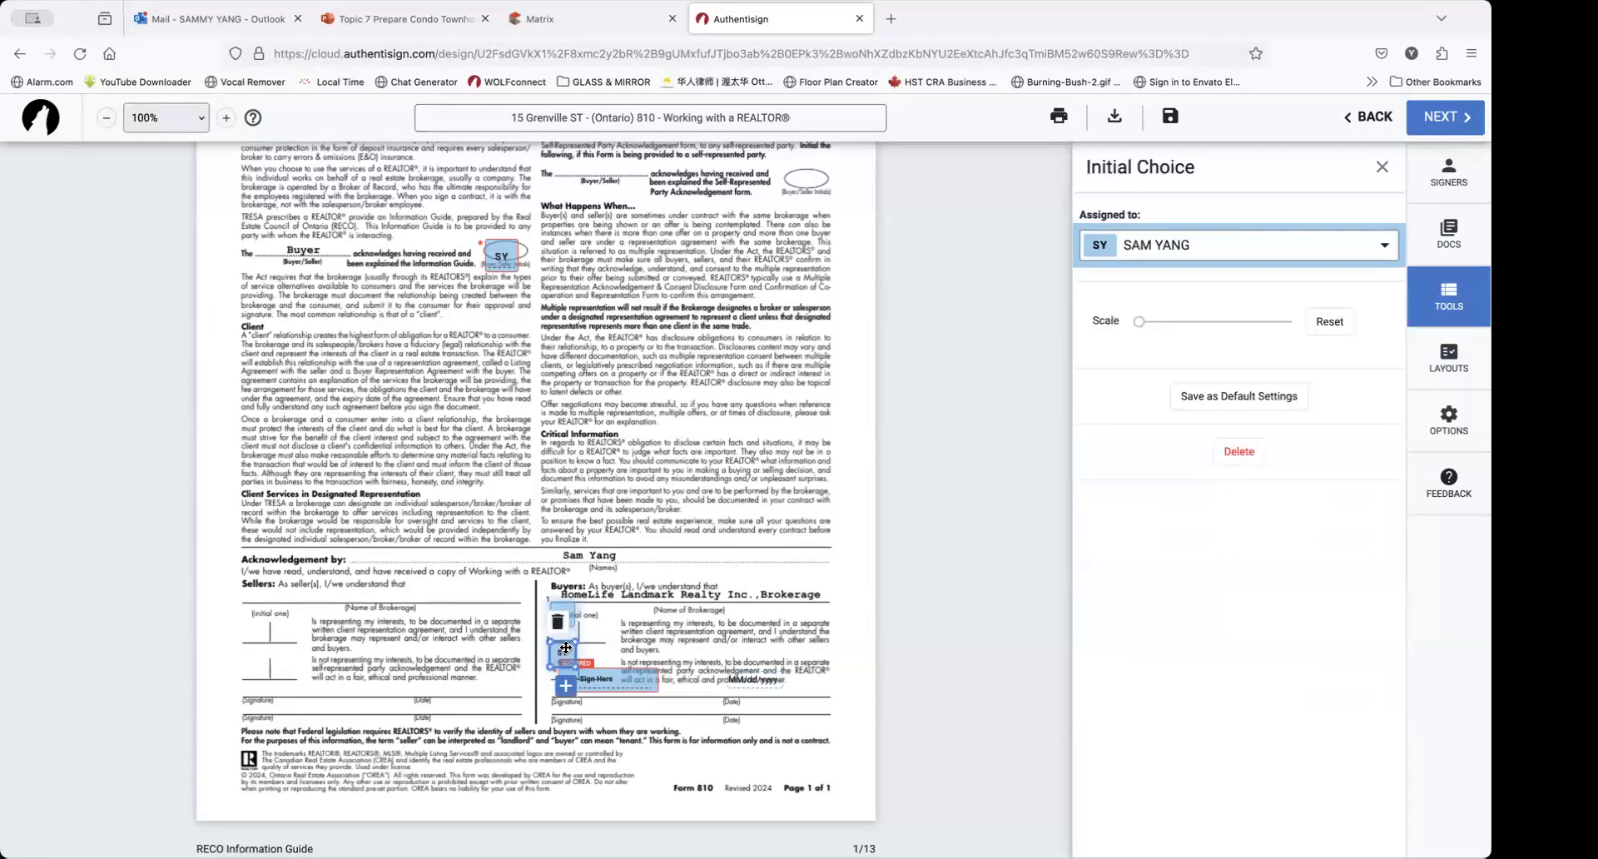
{"action": "key", "text": "Delete"}
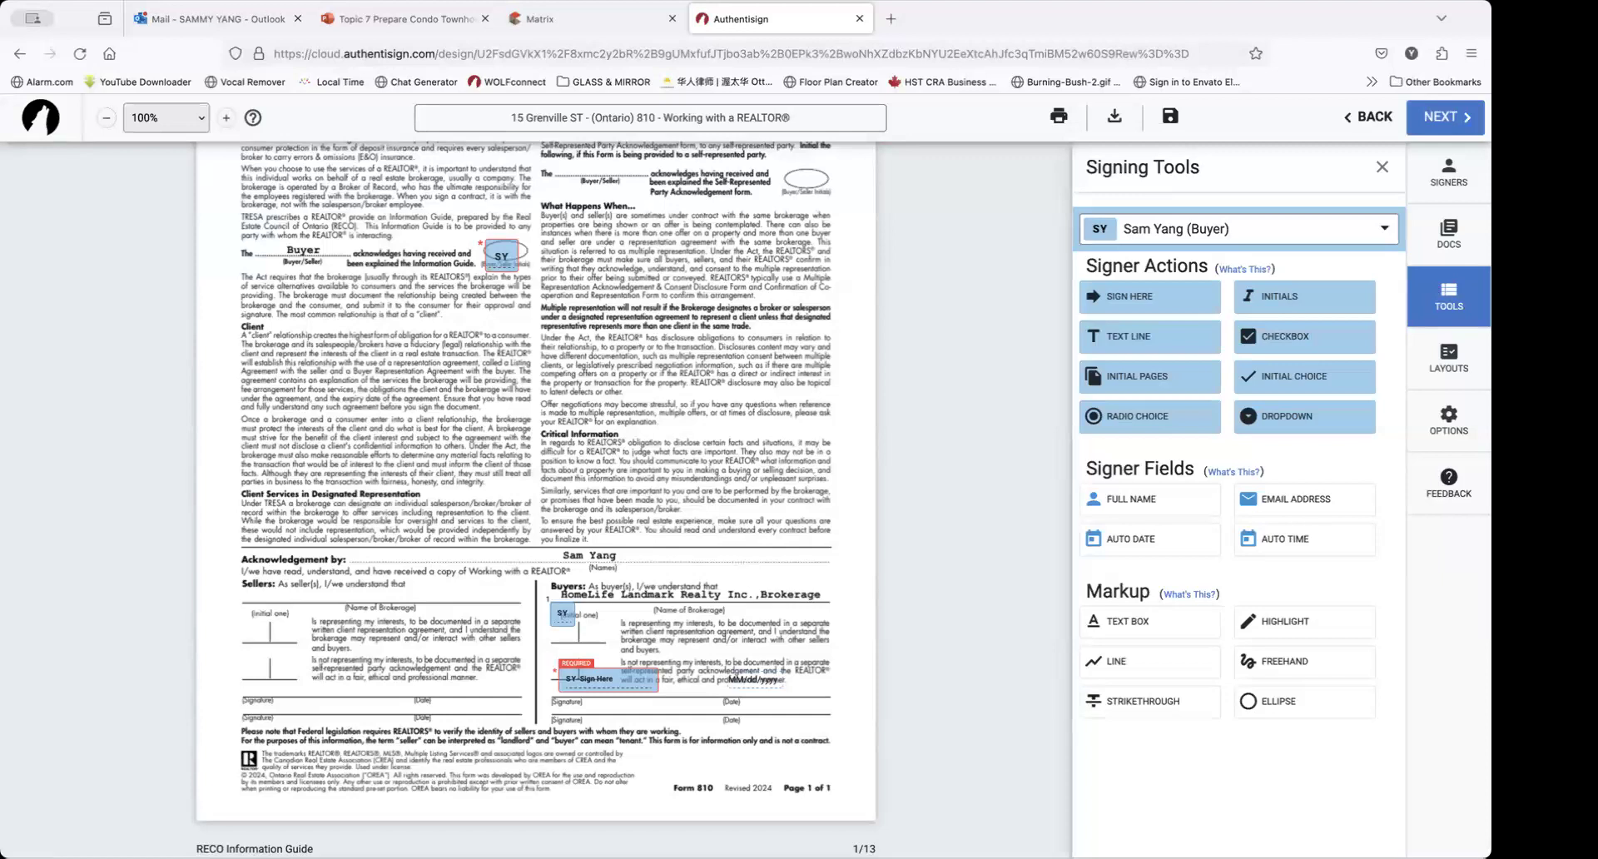
Step: Align the buyer's date and signature fields on the Form 810 Date and Signature lines
{"action": "scroll", "coordinate": [535, 499], "scroll_direction": "down", "scroll_amount": 3}
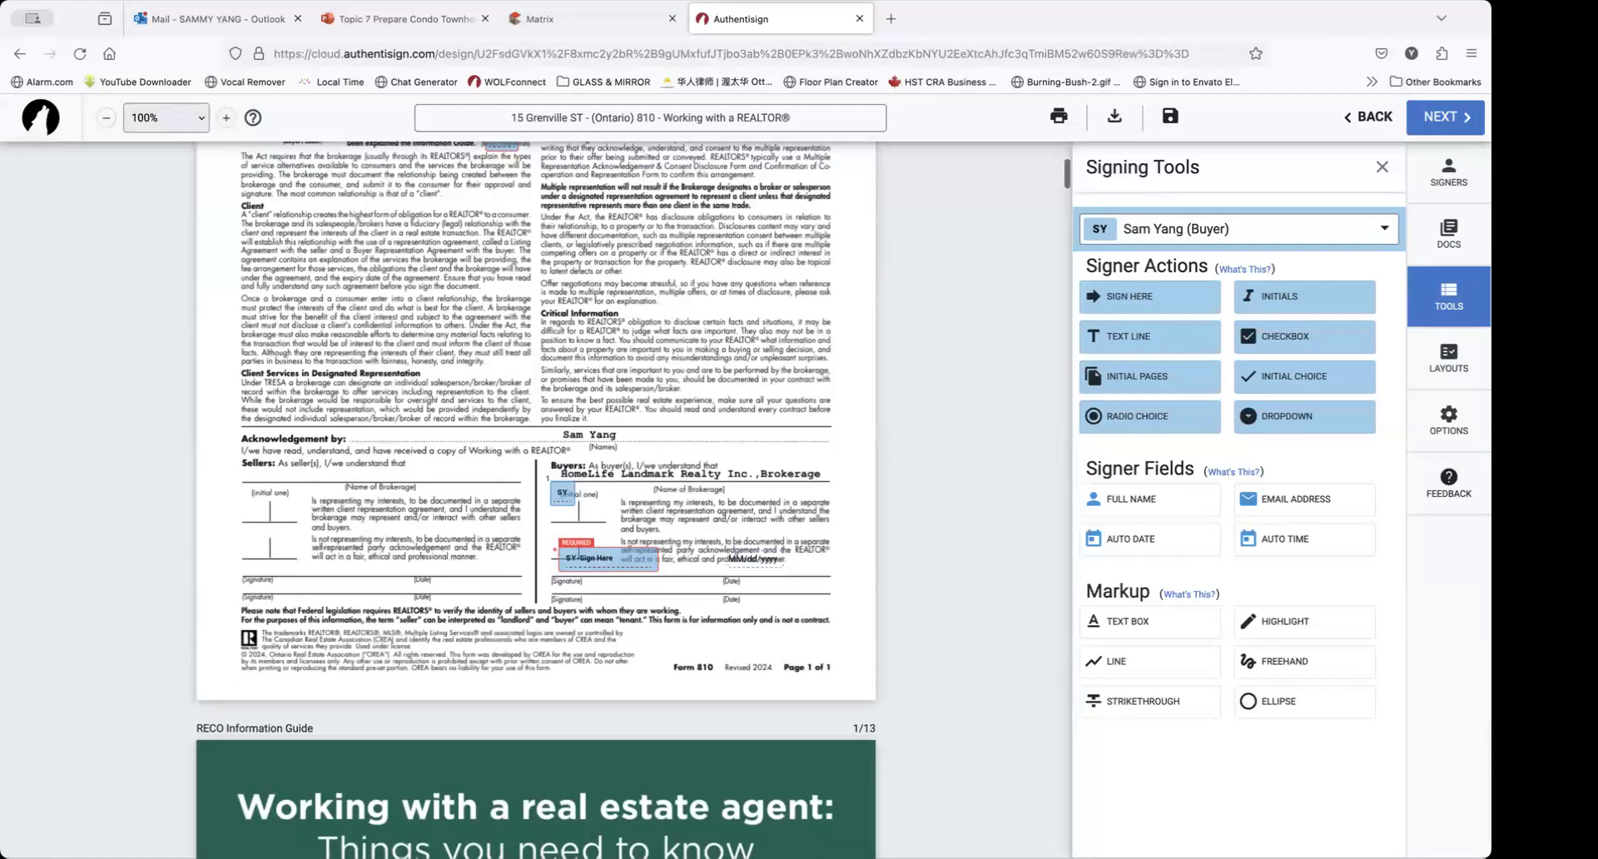
{"action": "left_click_drag", "start_coordinate": [754, 559], "coordinate": [765, 566]}
{"action": "left_click_drag", "start_coordinate": [580, 556], "coordinate": [579, 567]}
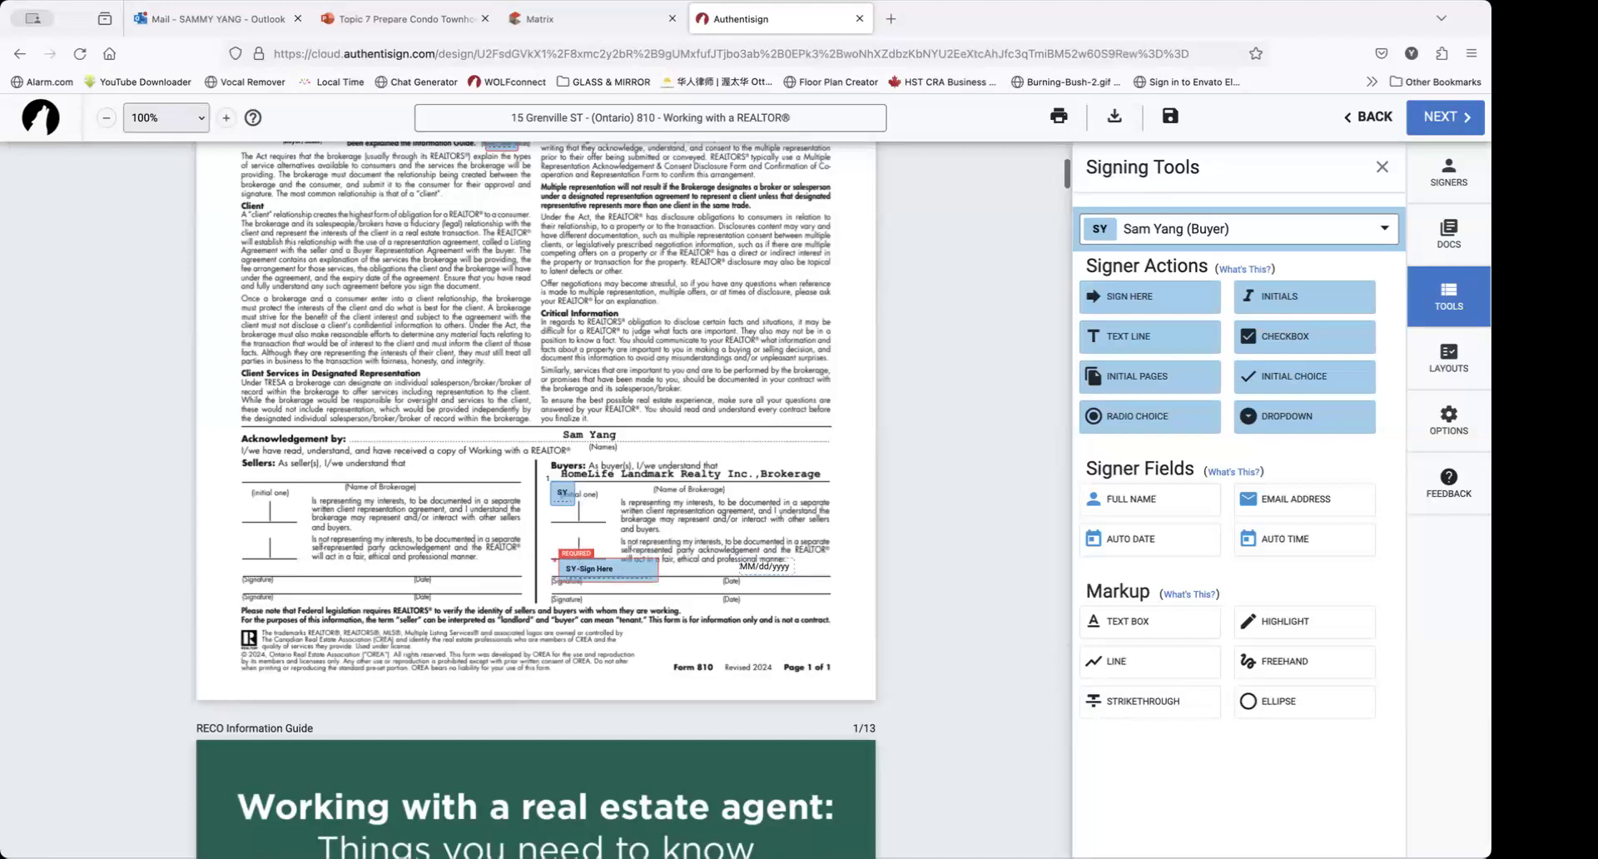
Step: Scroll down to the RECO Information Guide's Acknowledgement page
{"action": "scroll", "coordinate": [535, 500], "scroll_direction": "down", "scroll_amount": 20}
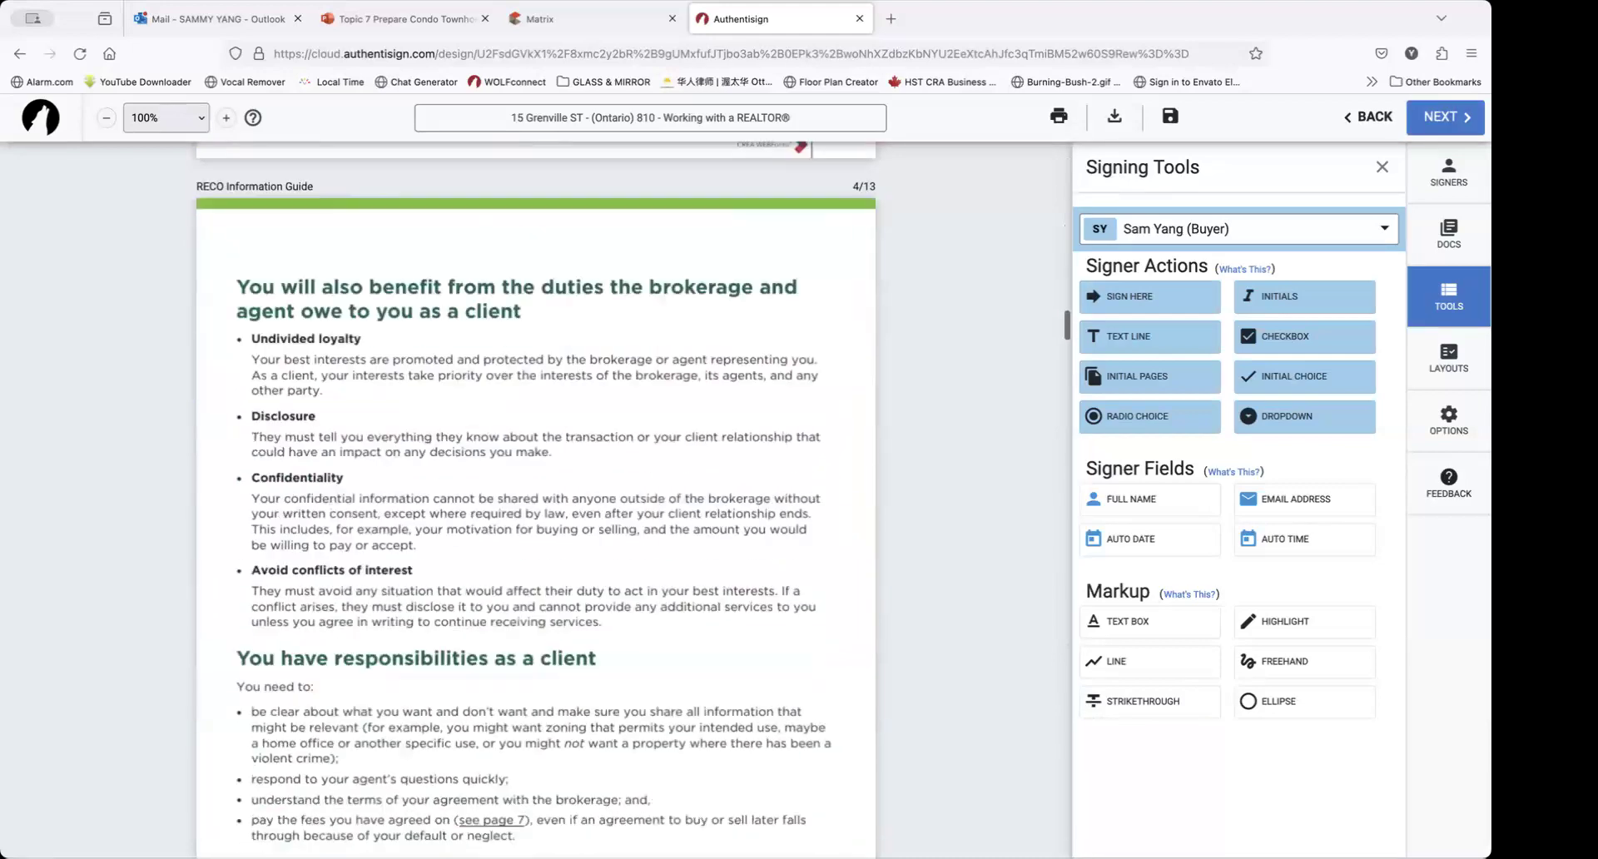
{"action": "scroll", "coordinate": [536, 500], "scroll_direction": "down", "scroll_amount": 15}
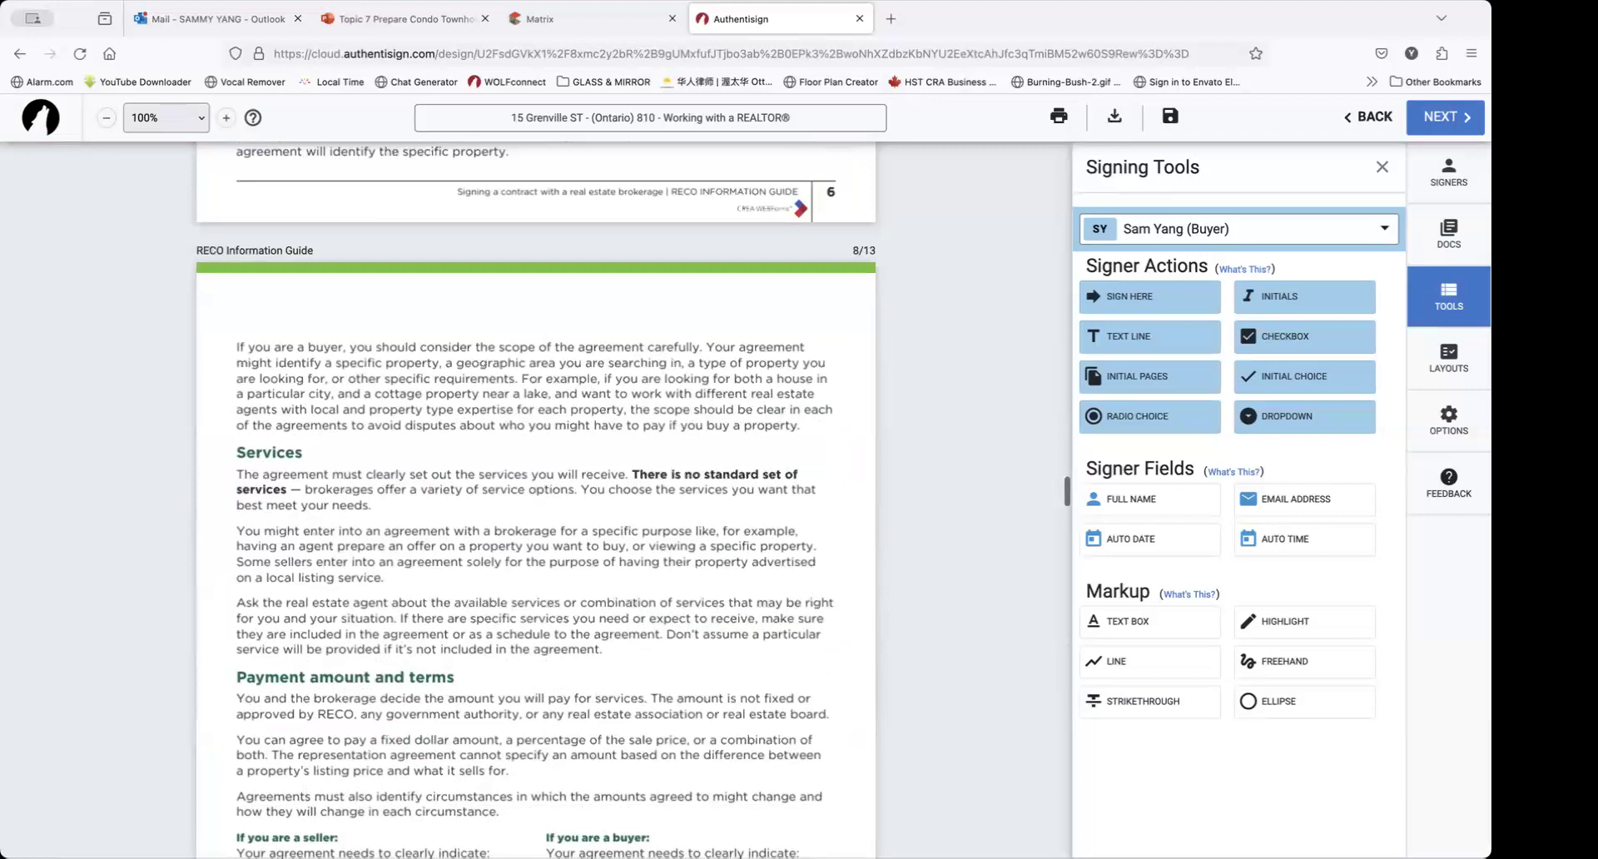
{"action": "scroll", "coordinate": [535, 499], "scroll_direction": "down", "scroll_amount": 15}
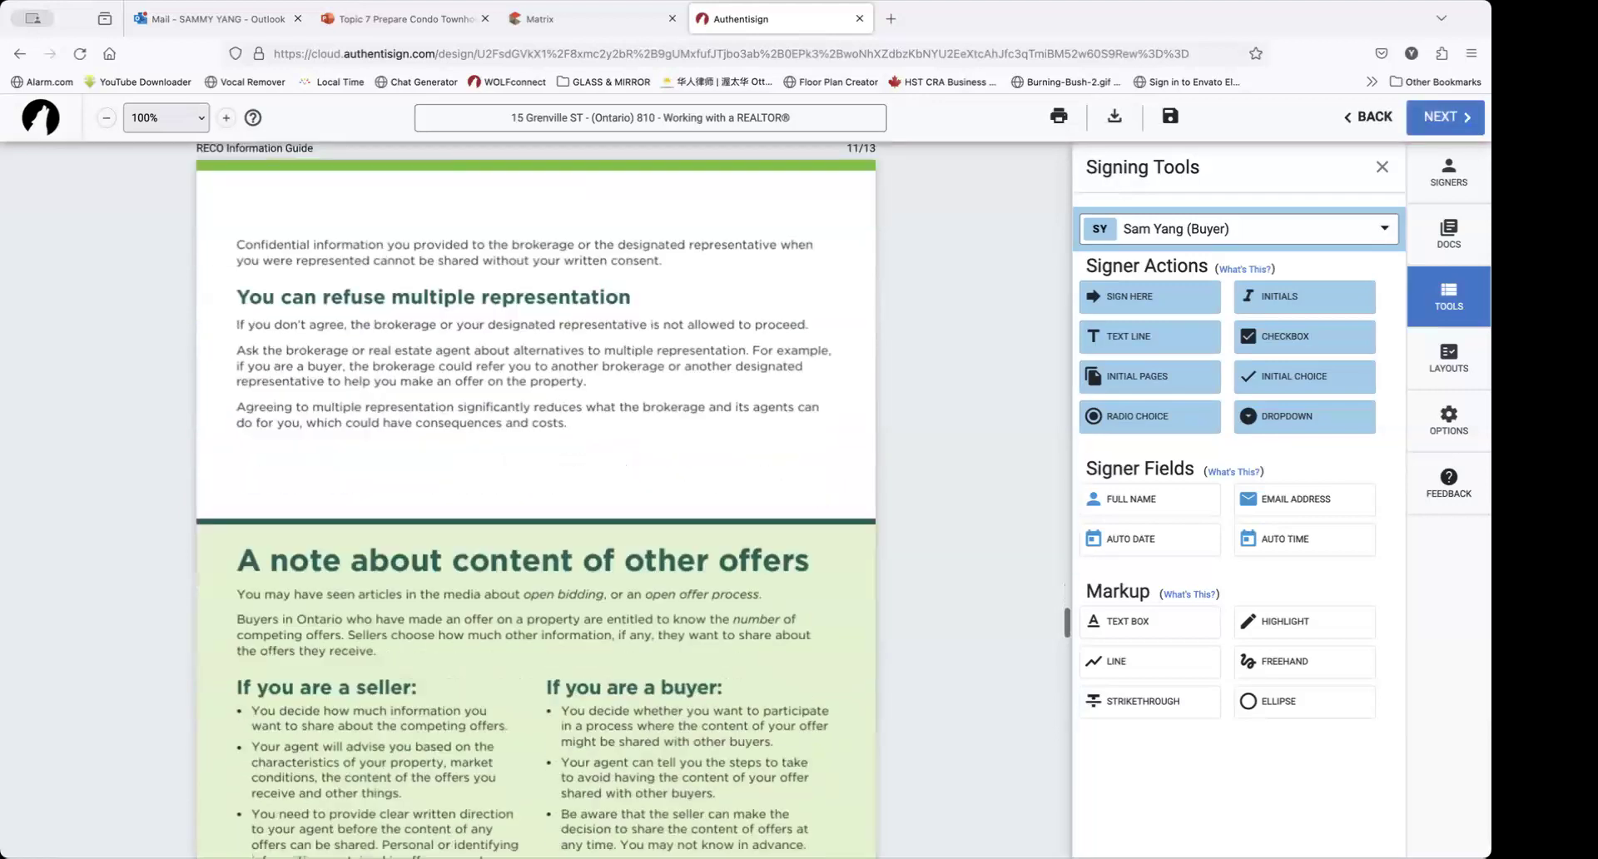
{"action": "scroll", "coordinate": [535, 499], "scroll_direction": "down", "scroll_amount": 12}
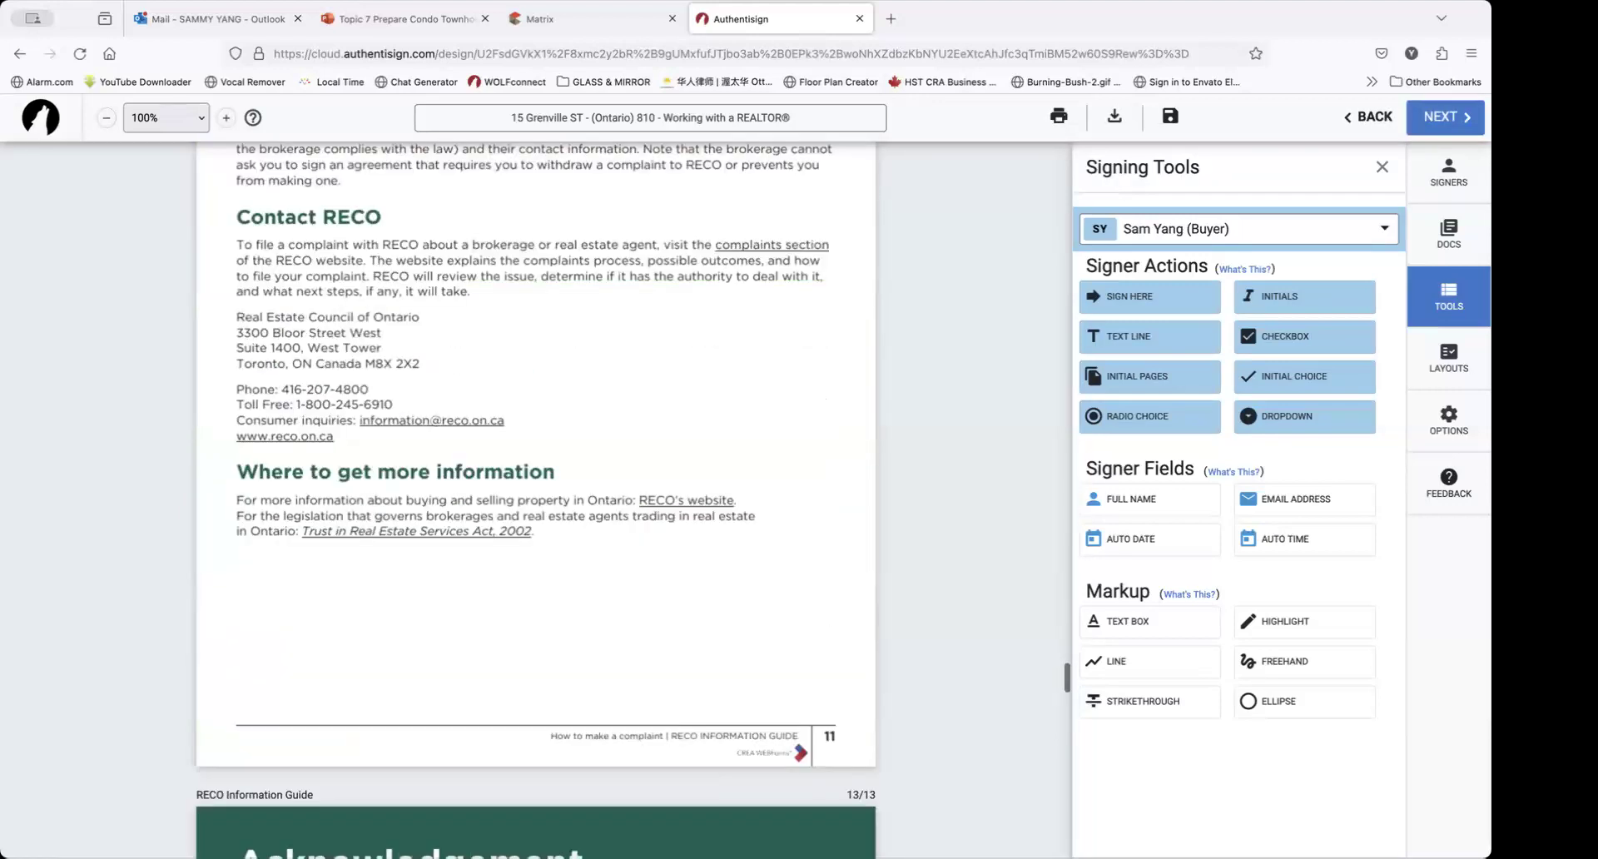
{"action": "scroll", "coordinate": [535, 499], "scroll_direction": "up", "scroll_amount": 1}
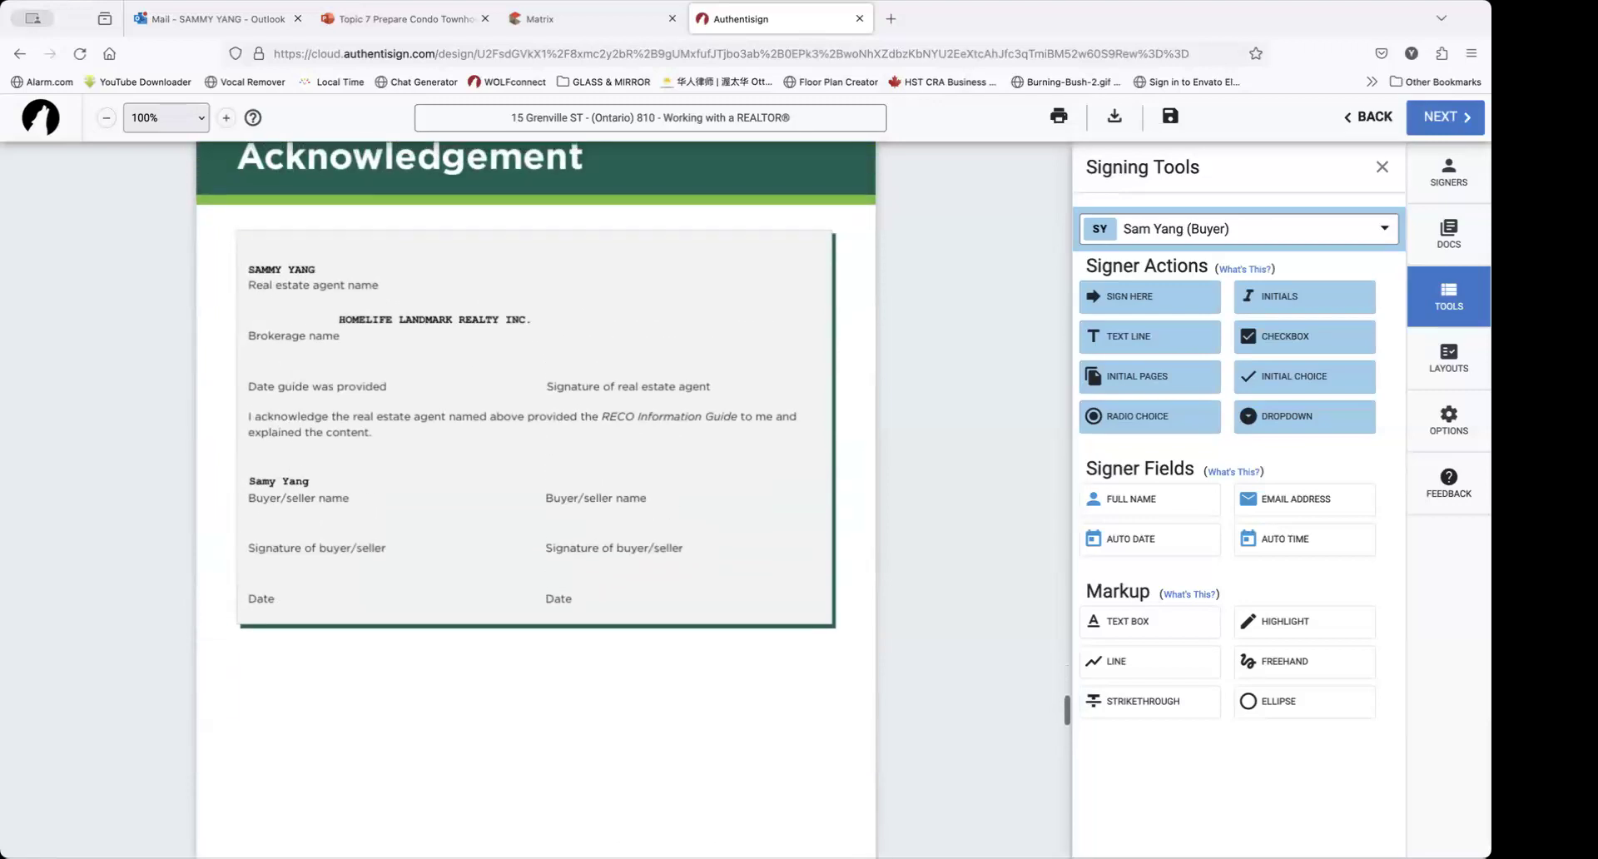
{"action": "scroll", "coordinate": [535, 499], "scroll_direction": "up", "scroll_amount": 1}
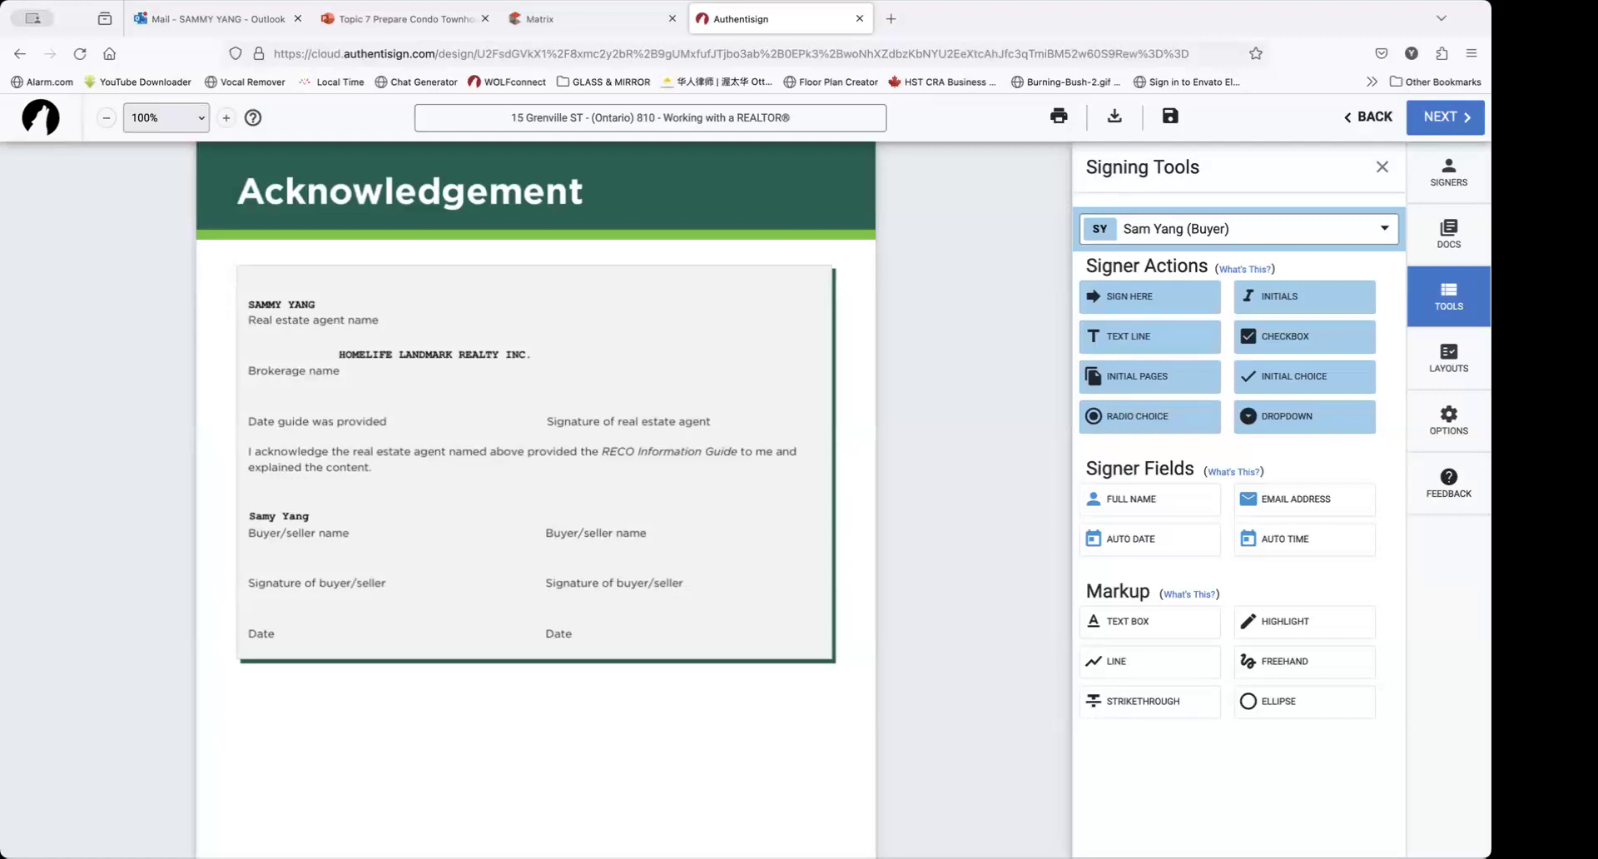
Step: Place the buyer's signature field on the RECO acknowledgement and move its date onto the Date line
{"action": "mouse_move", "coordinate": [1138, 297]}
{"action": "left_mouse_down"}
{"action": "mouse_move", "coordinate": [1029, 309]}
{"action": "mouse_move", "coordinate": [655, 413]}
{"action": "mouse_move", "coordinate": [321, 558]}
{"action": "left_mouse_up"}
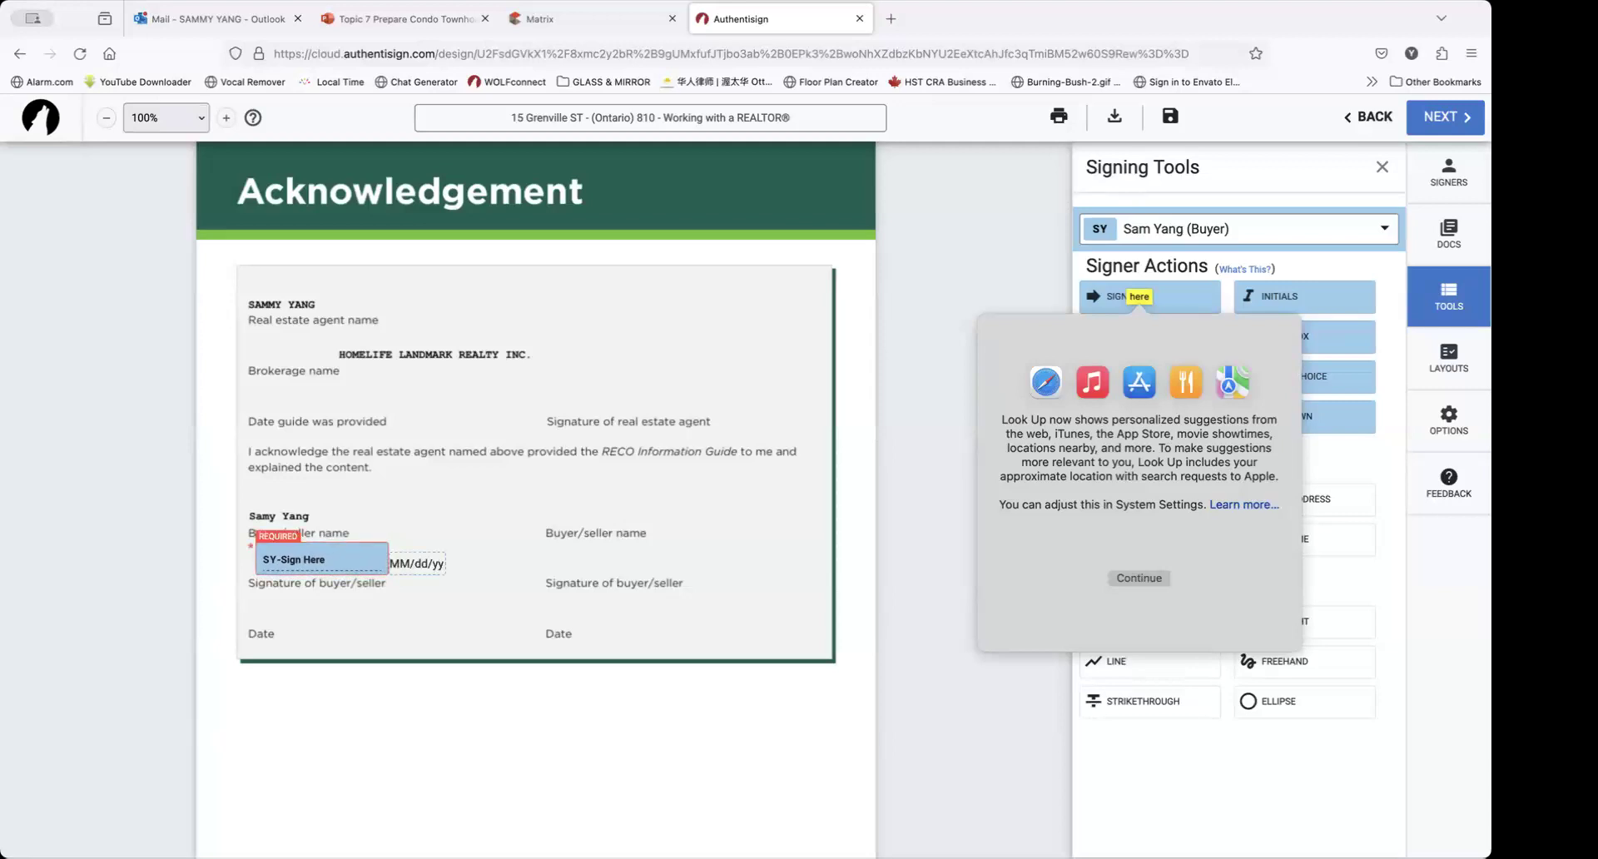
{"action": "key", "text": "Escape"}
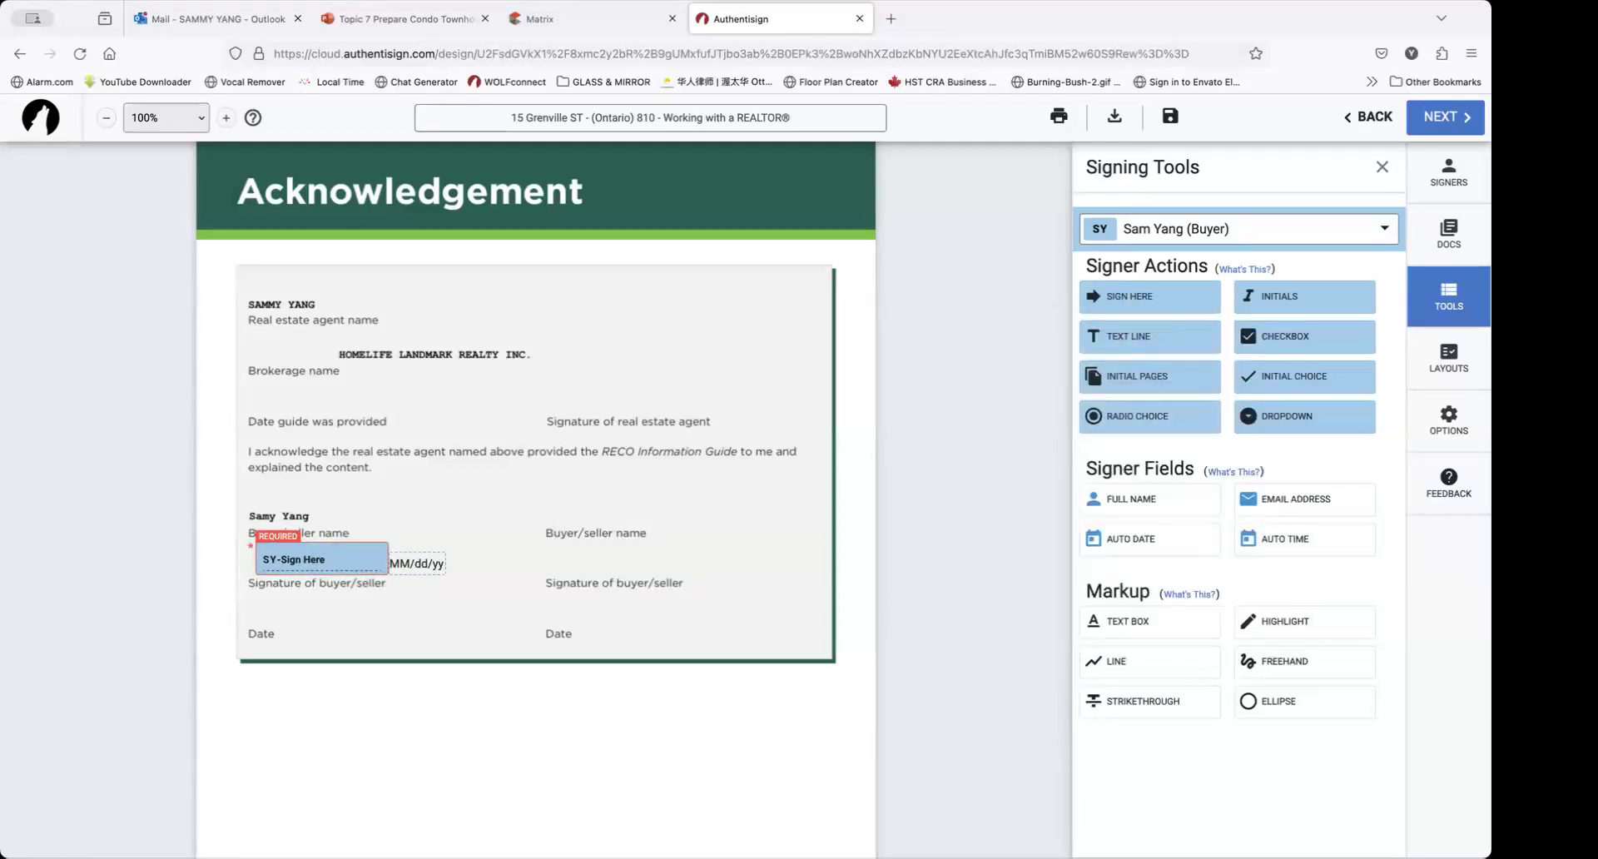
{"action": "left_click_drag", "start_coordinate": [417, 563], "coordinate": [313, 624]}
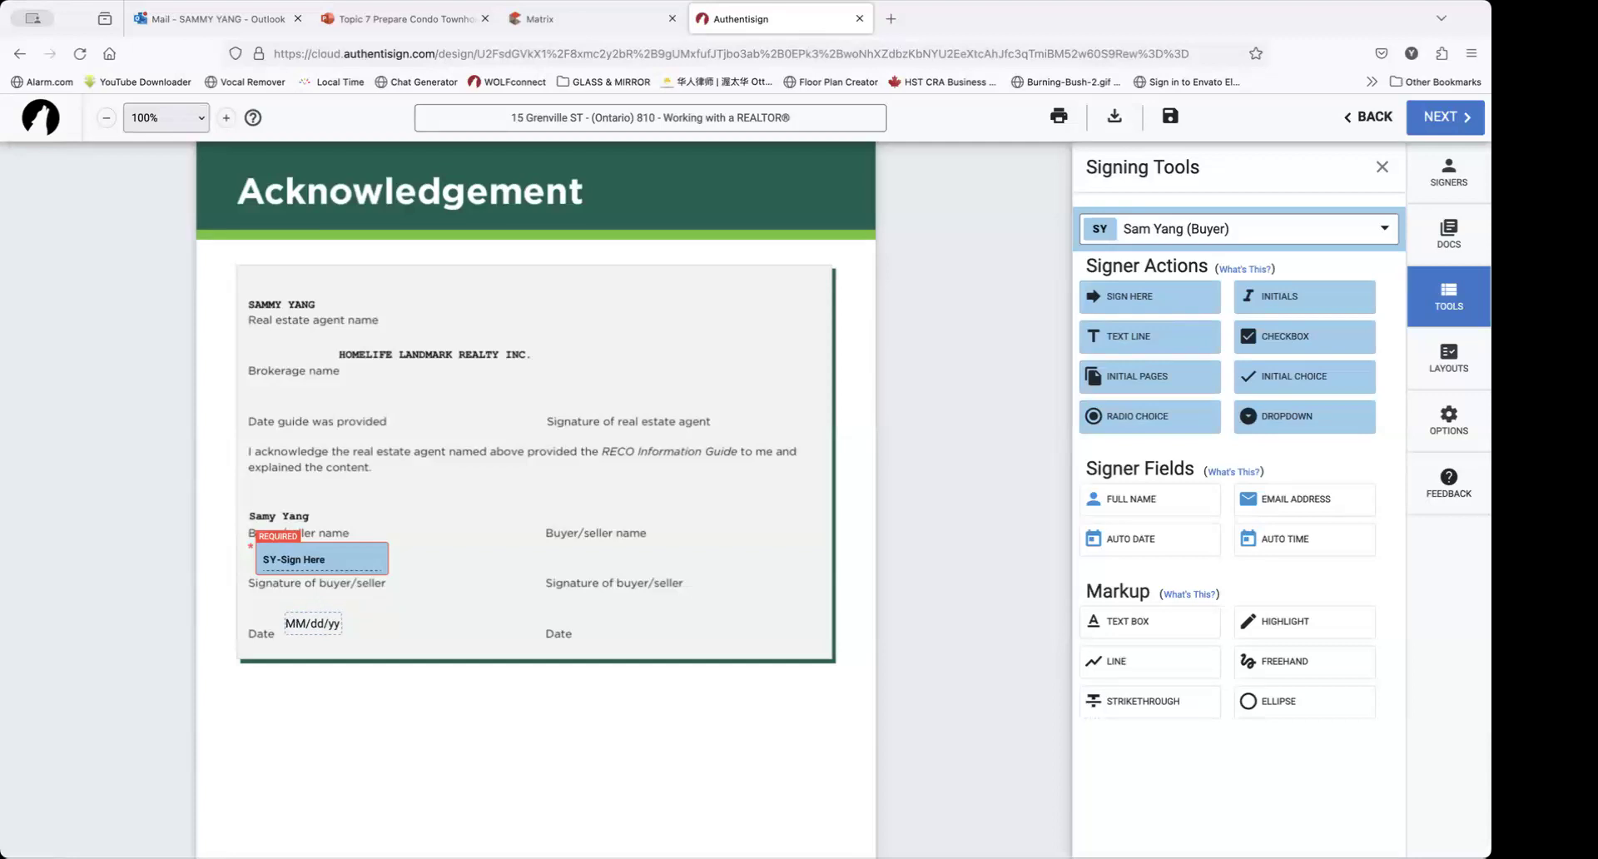
Step: Switch the signer to the agent and place the agent's signature and guide-provided date fields
{"action": "left_click", "coordinate": [1384, 228]}
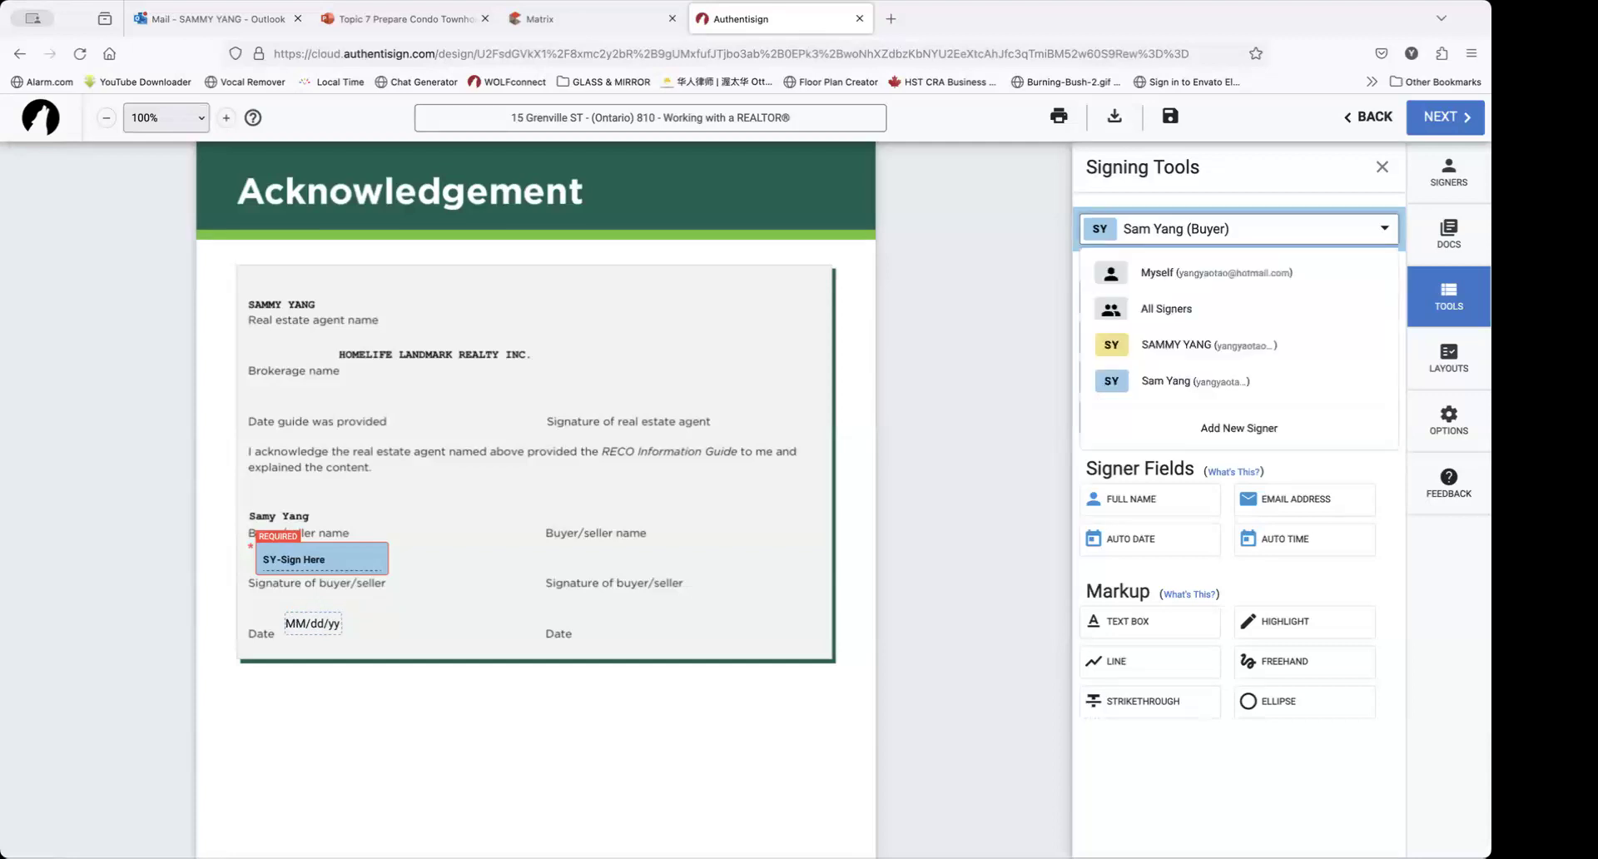
{"action": "left_click", "coordinate": [1265, 229]}
{"action": "left_click", "coordinate": [1265, 229]}
{"action": "left_click", "coordinate": [1238, 346]}
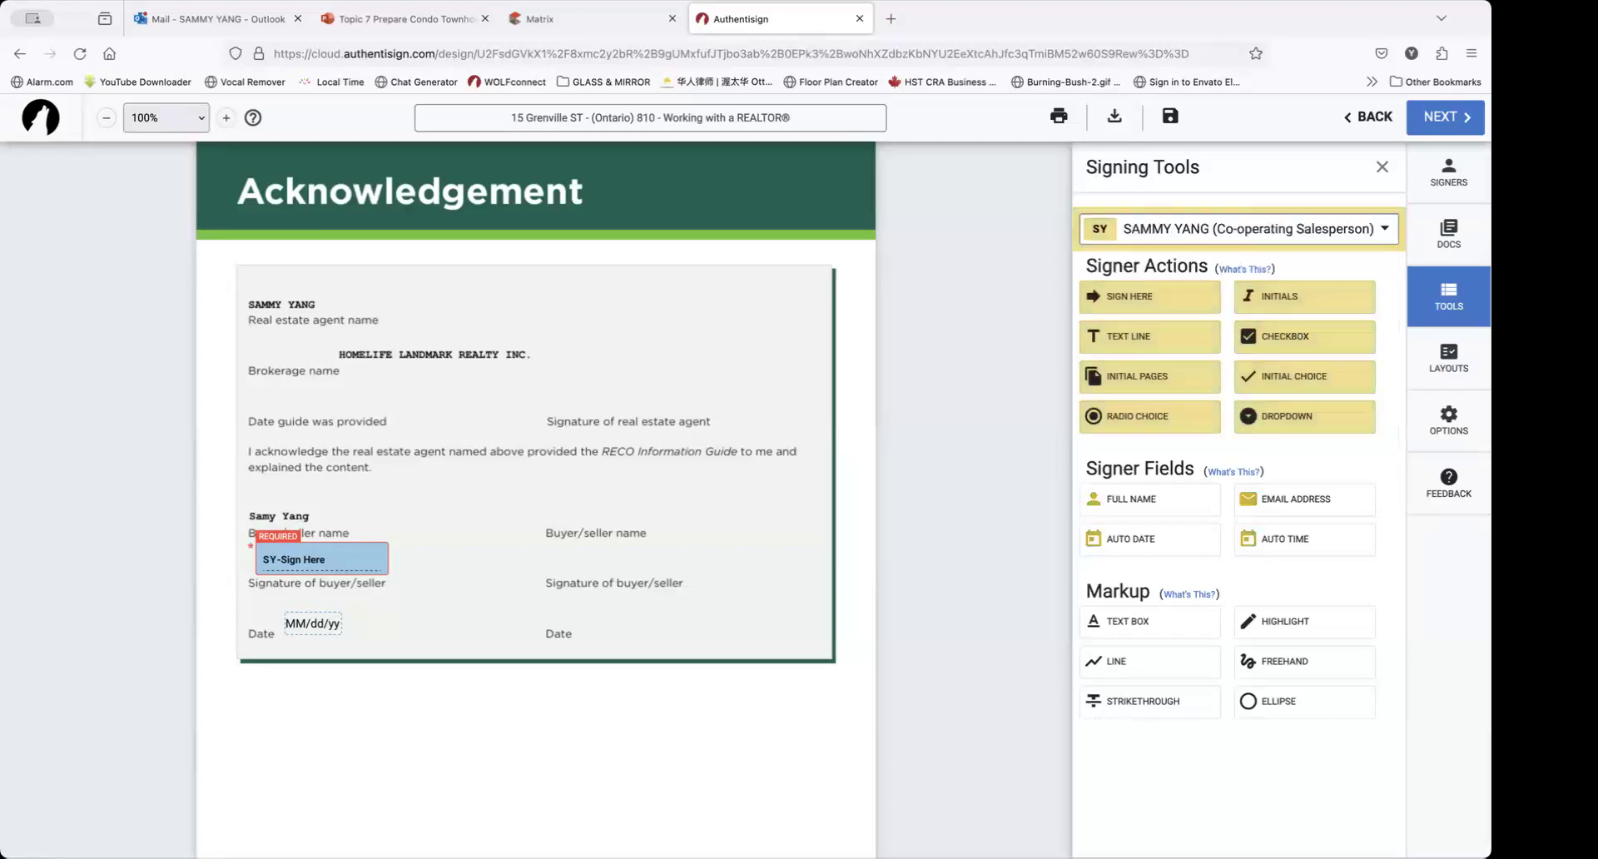
{"action": "left_click_drag", "start_coordinate": [1140, 297], "coordinate": [622, 389]}
{"action": "mouse_move", "coordinate": [718, 394]}
{"action": "left_mouse_down"}
{"action": "mouse_move", "coordinate": [747, 366]}
{"action": "mouse_move", "coordinate": [370, 377]}
{"action": "mouse_move", "coordinate": [319, 399]}
{"action": "left_mouse_up"}
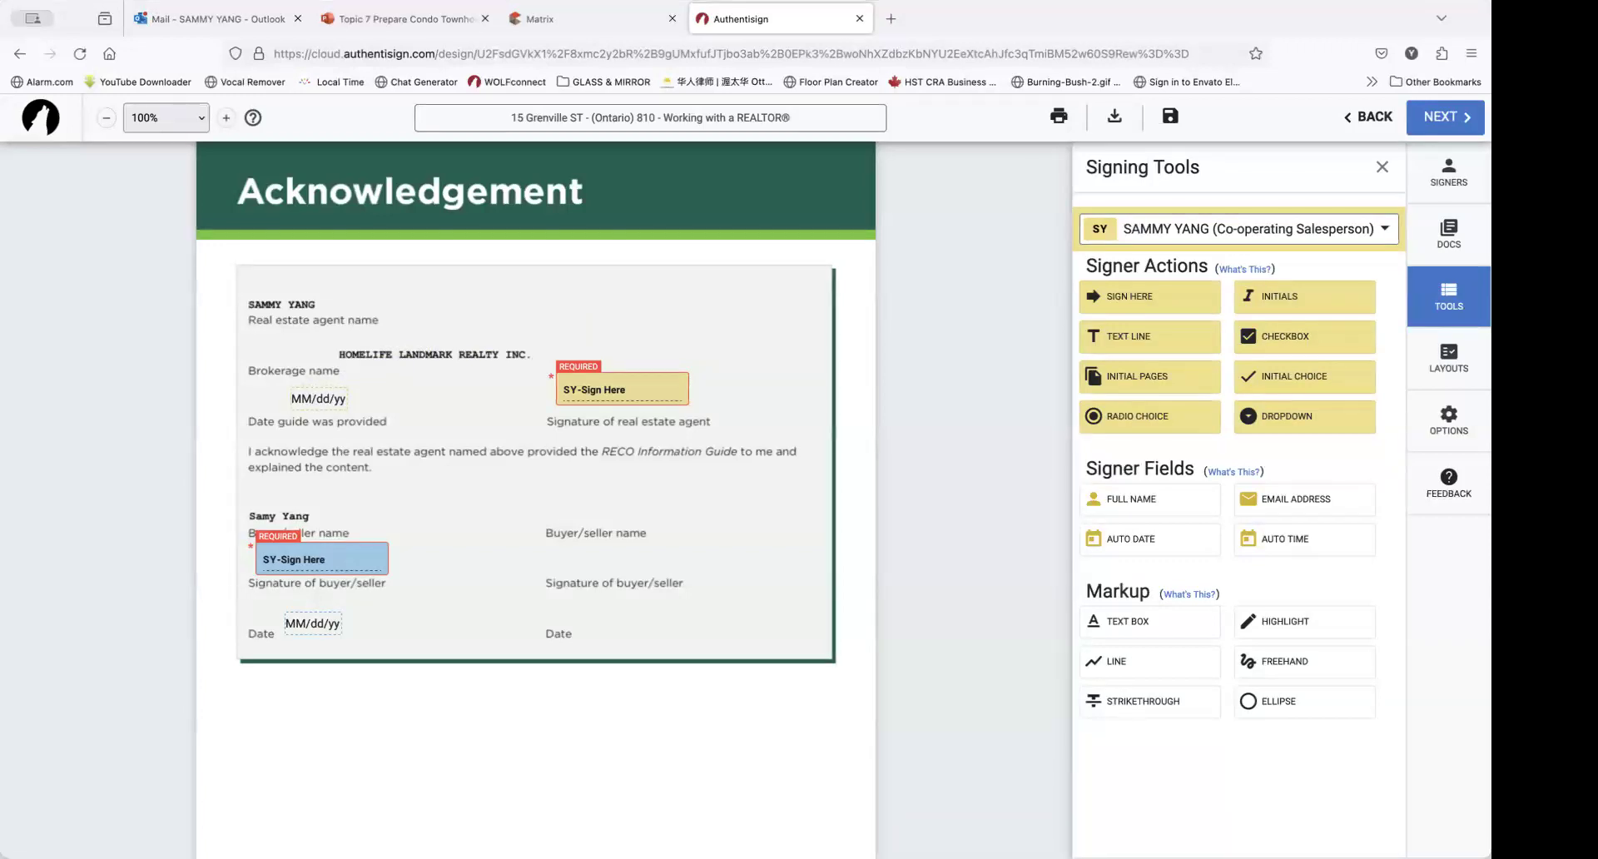
{"action": "scroll", "coordinate": [536, 416], "scroll_direction": "down", "scroll_amount": 3}
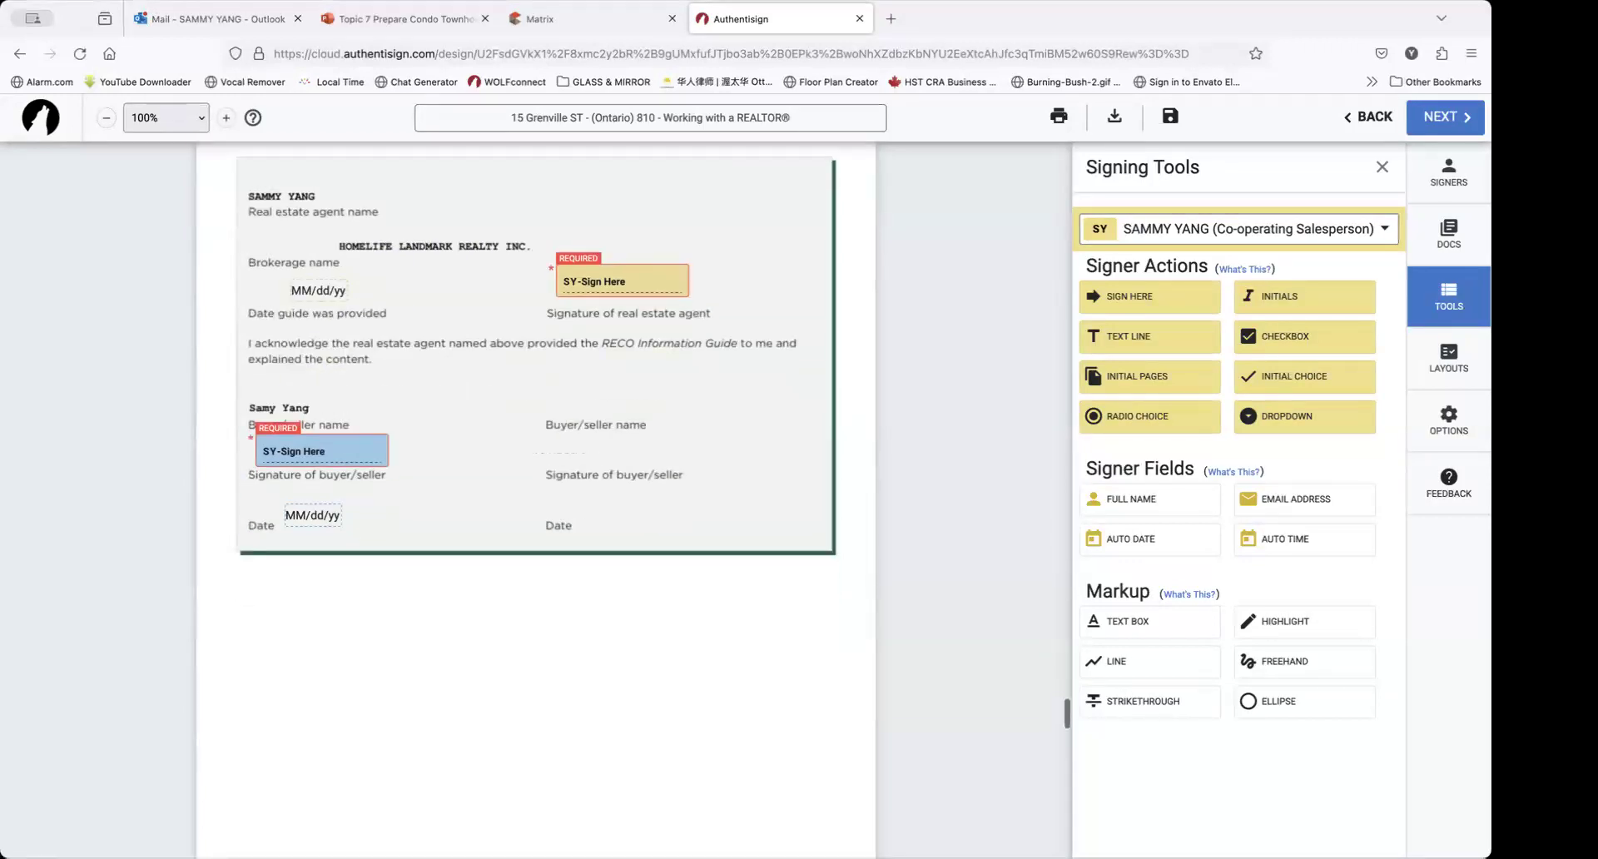
Step: Scroll through Form 300 pages 1 and 2 to the signature section on page 3
{"action": "scroll", "coordinate": [536, 499], "scroll_direction": "down", "scroll_amount": 10}
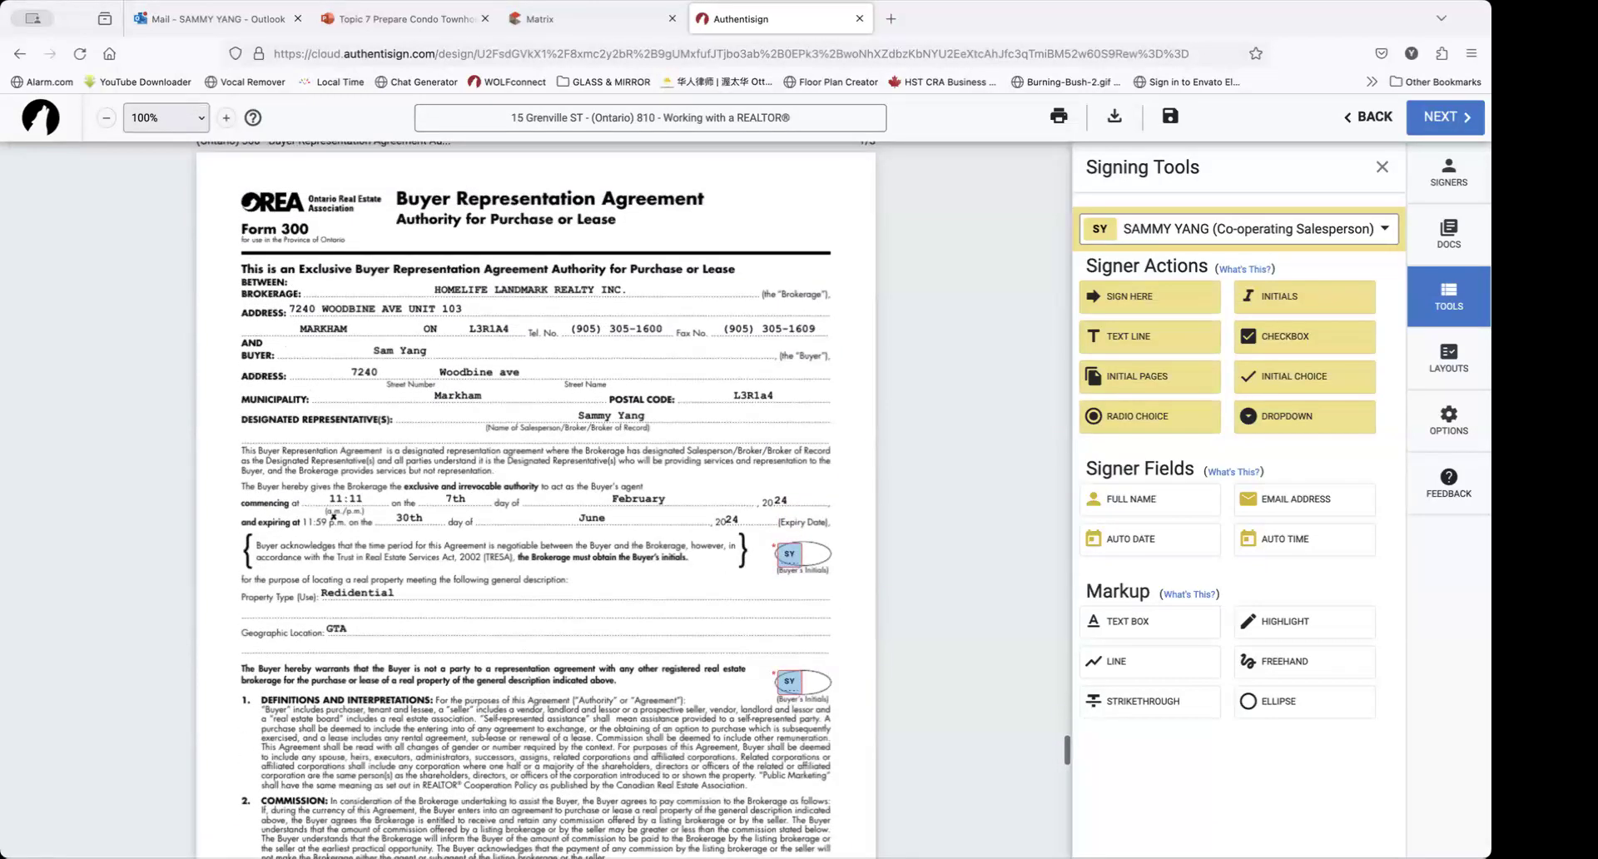
{"action": "scroll", "coordinate": [536, 499], "scroll_direction": "down", "scroll_amount": 5}
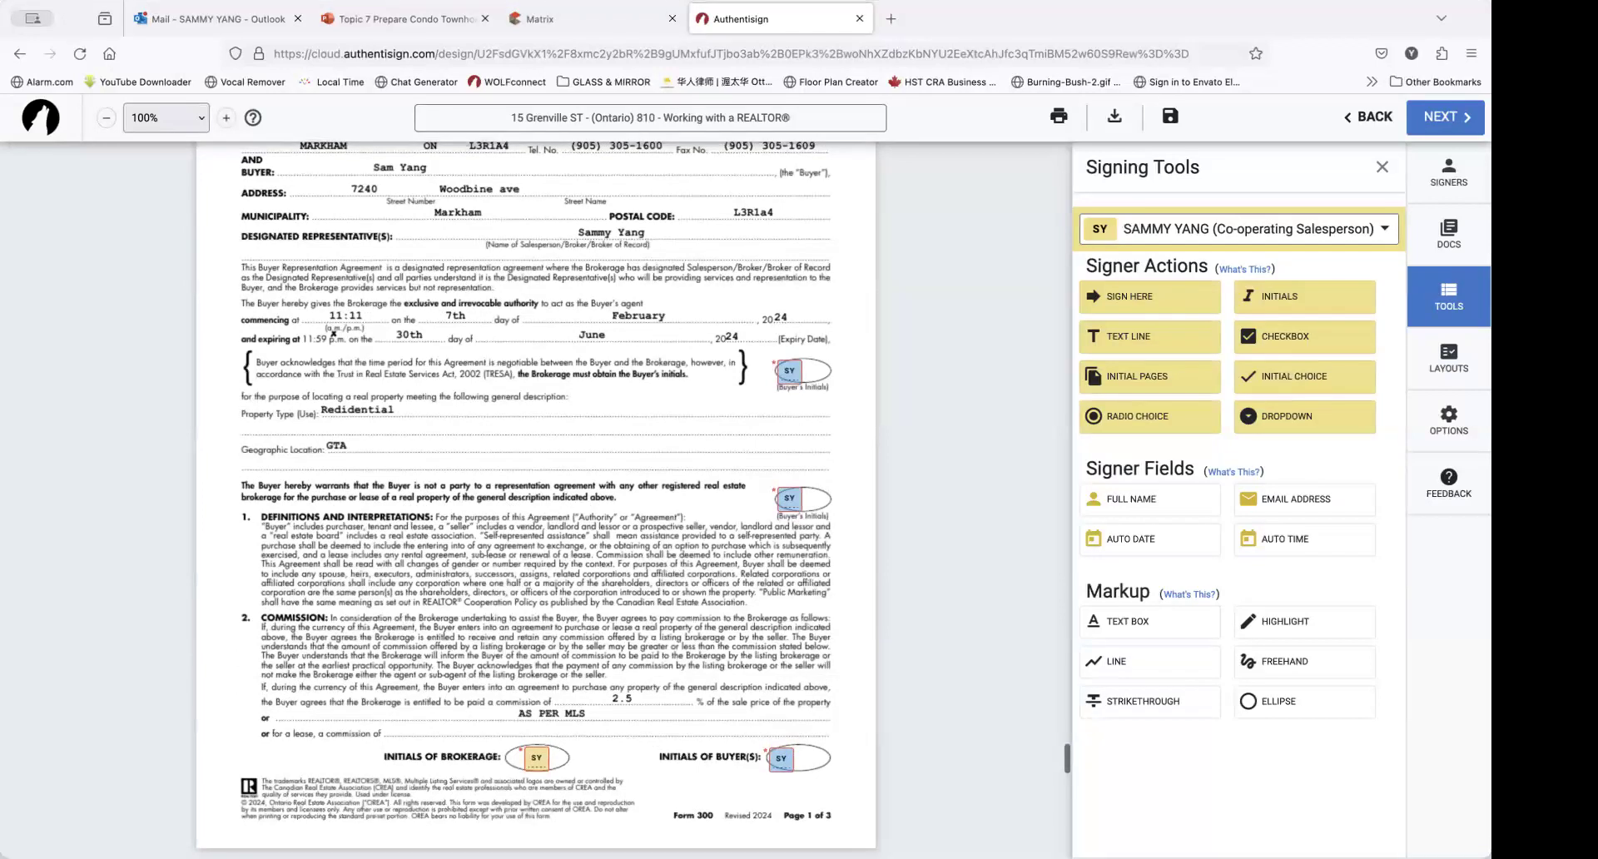
{"action": "scroll", "coordinate": [536, 499], "scroll_direction": "up", "scroll_amount": 2}
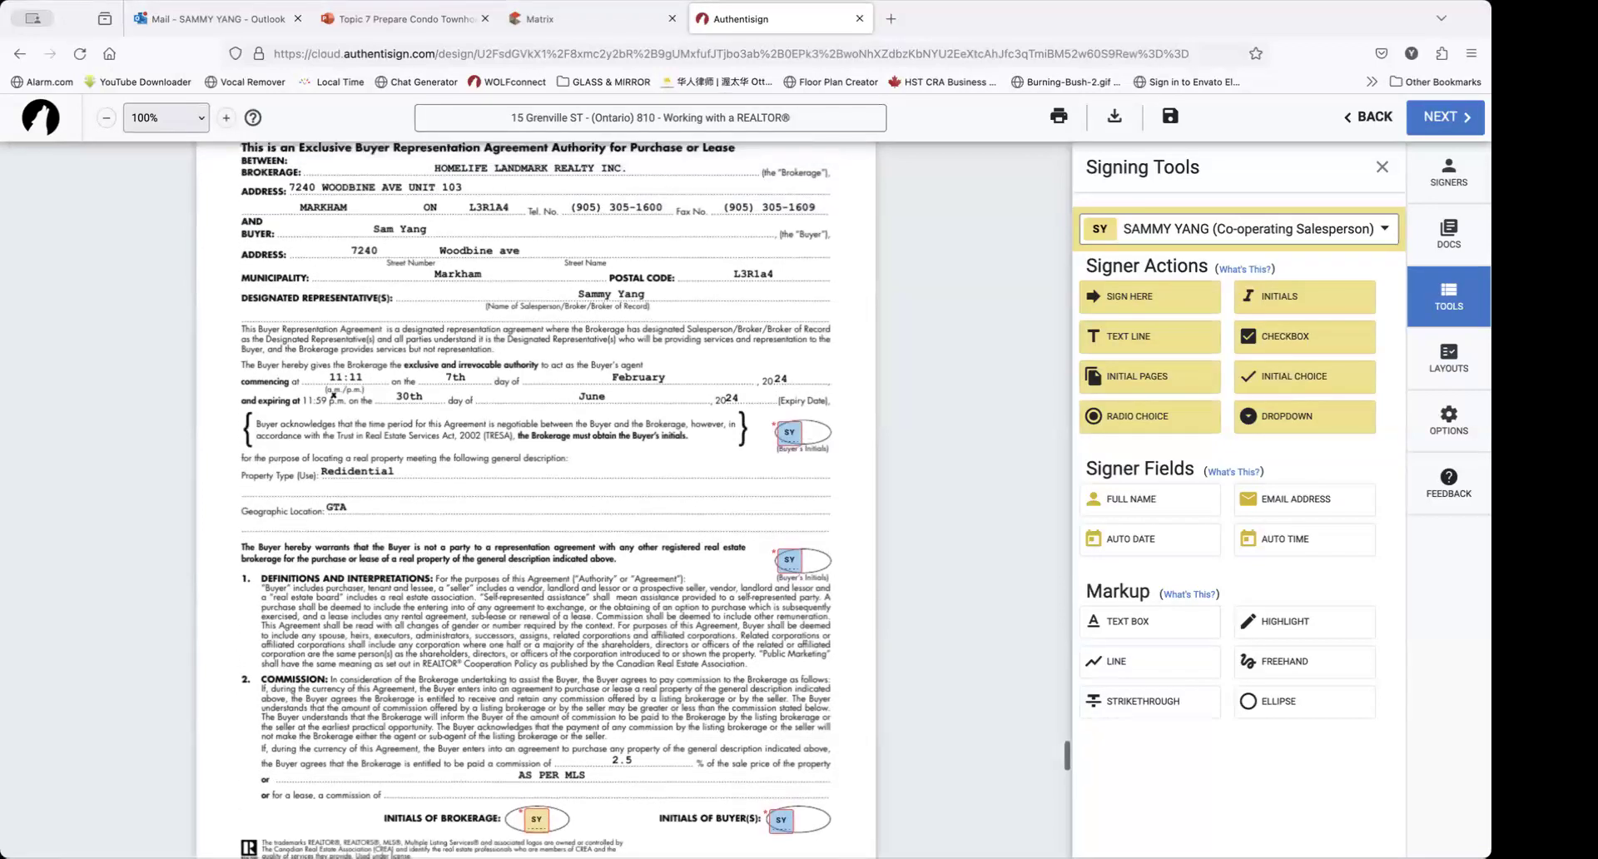
{"action": "scroll", "coordinate": [536, 500], "scroll_direction": "up", "scroll_amount": 2}
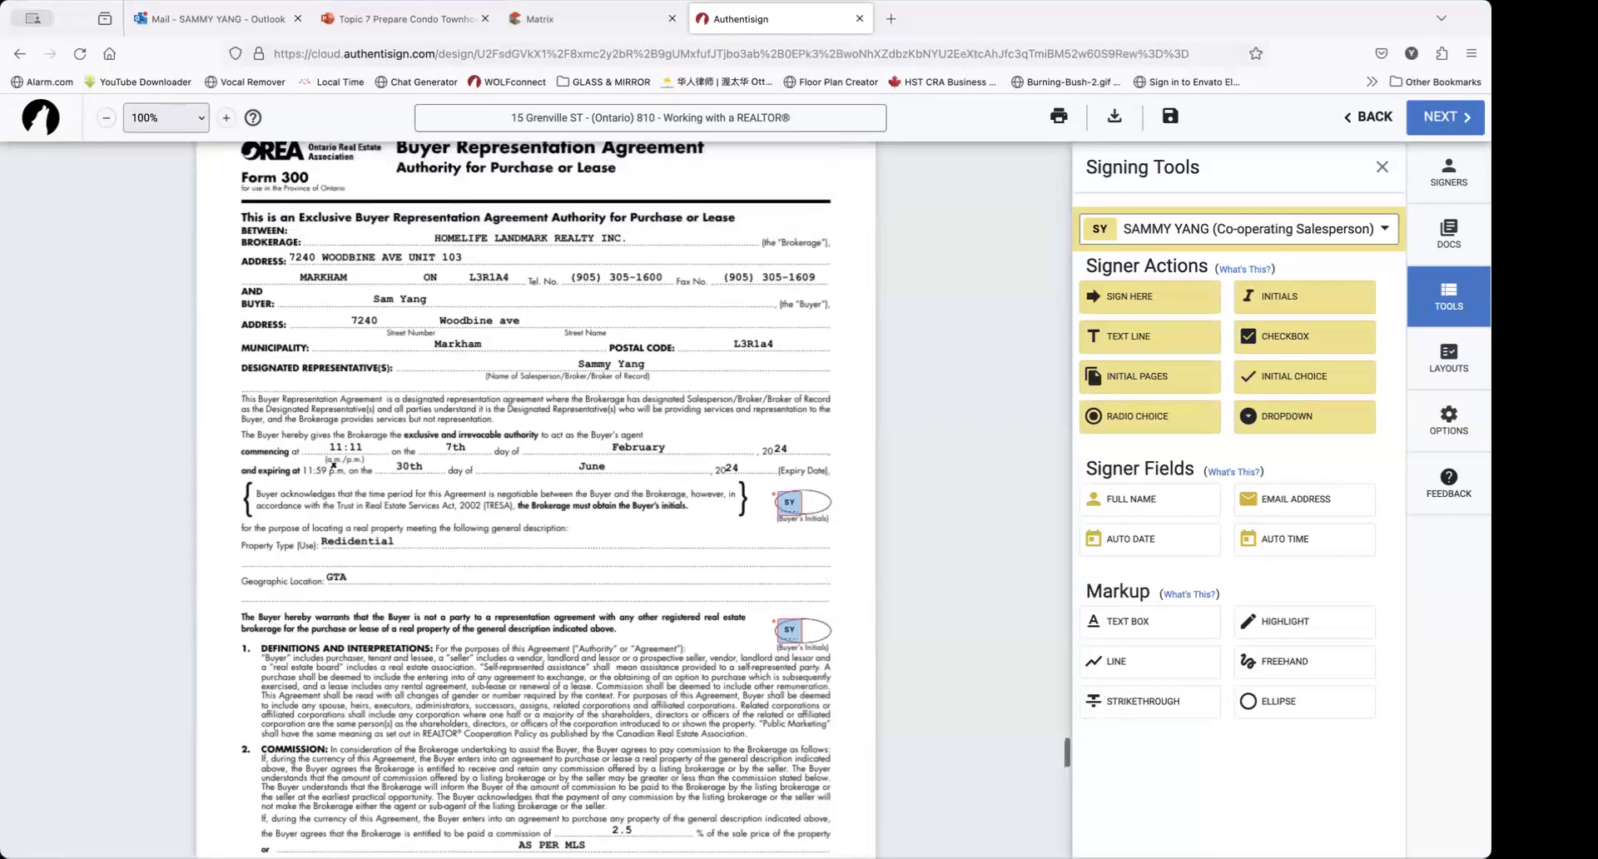
{"action": "scroll", "coordinate": [536, 499], "scroll_direction": "down", "scroll_amount": 1}
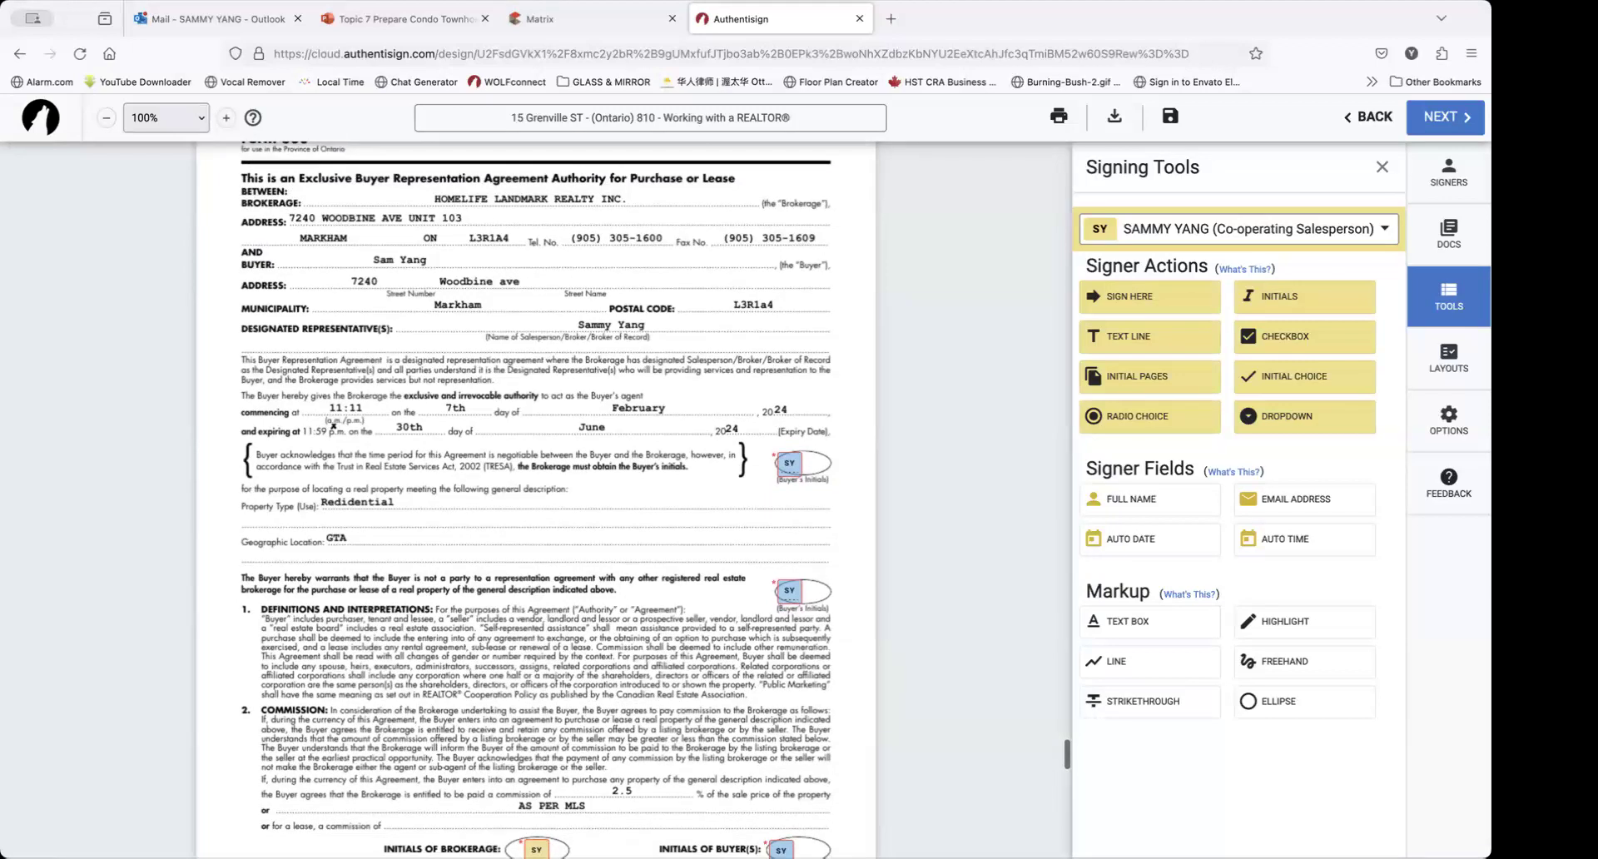
{"action": "scroll", "coordinate": [536, 499], "scroll_direction": "down", "scroll_amount": 5}
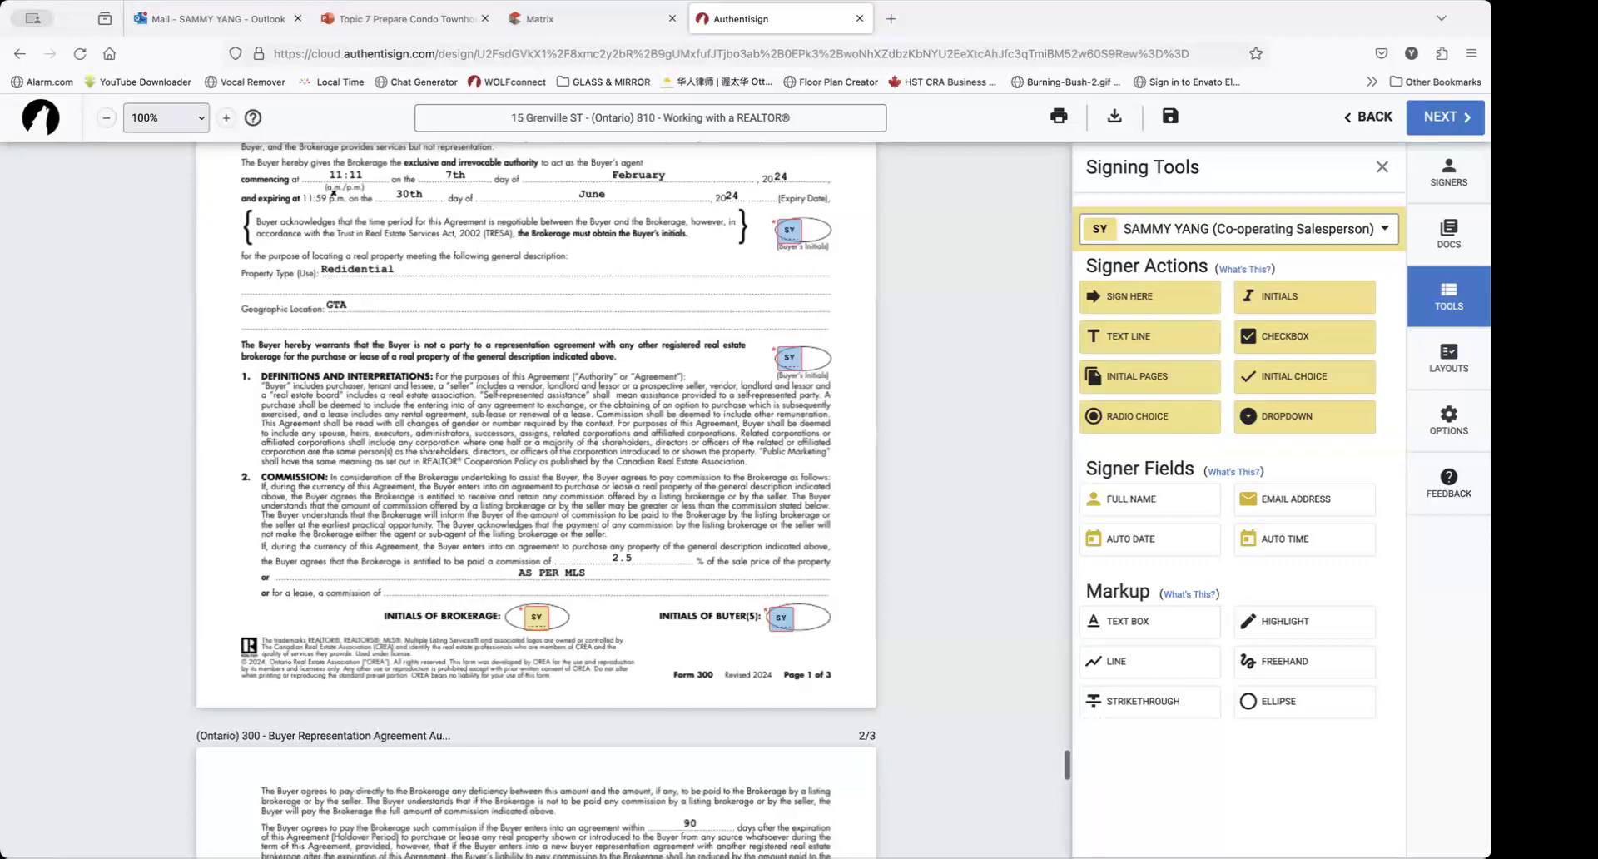
{"action": "scroll", "coordinate": [536, 499], "scroll_direction": "down", "scroll_amount": 15}
{"action": "scroll", "coordinate": [536, 499], "scroll_direction": "down", "scroll_amount": 15}
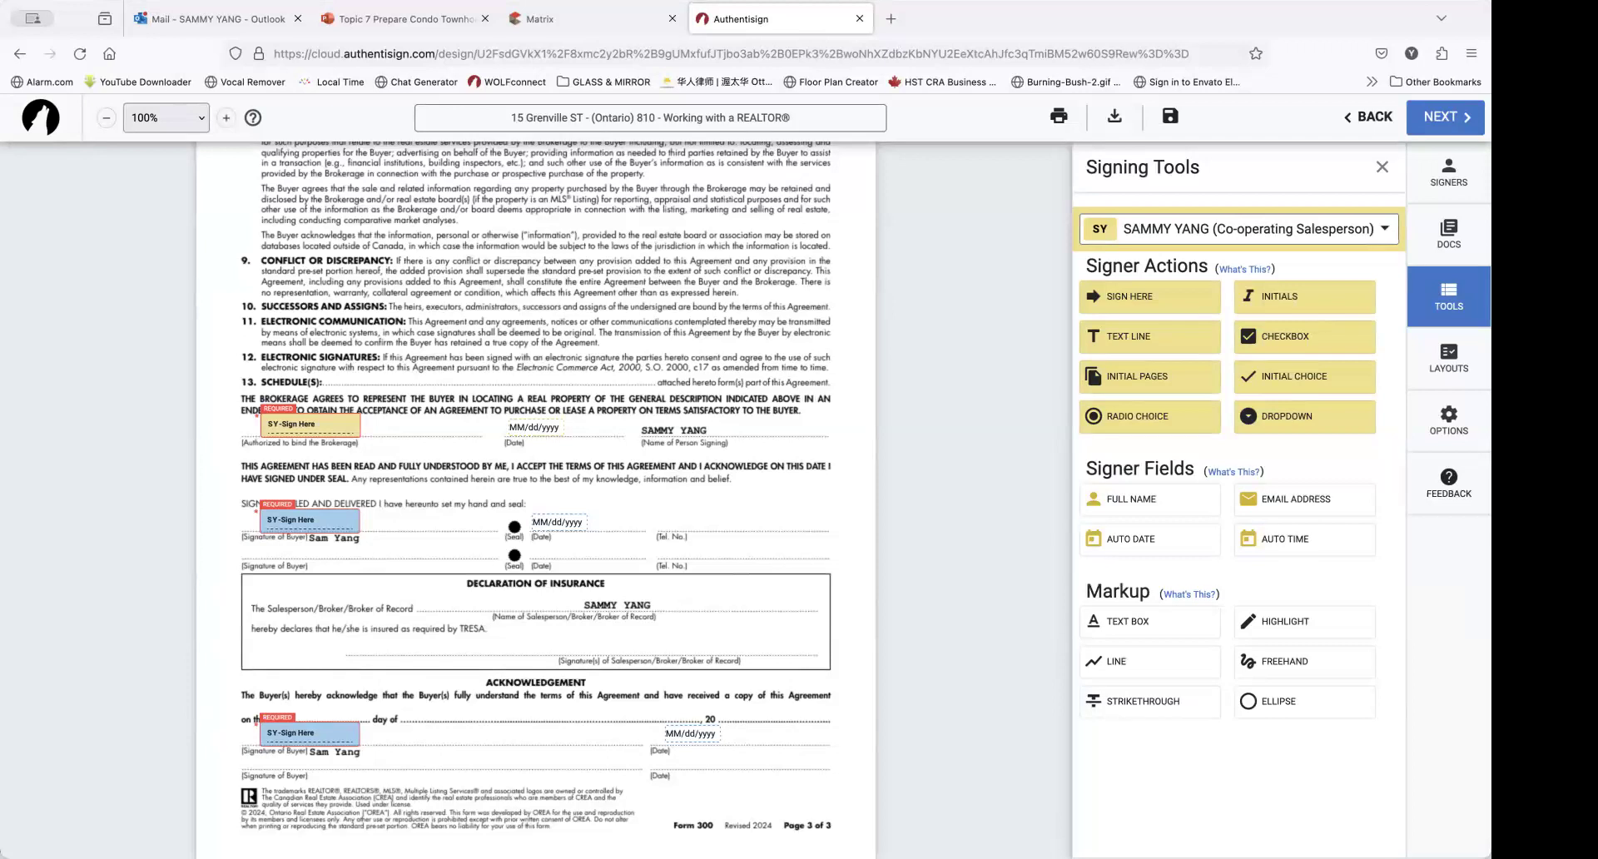
Step: Place the agent's signature on the Form 300 Declaration of Insurance line, then proceed to Finalize Signing Setup
{"action": "left_click", "coordinate": [1238, 229]}
{"action": "left_click", "coordinate": [1224, 345]}
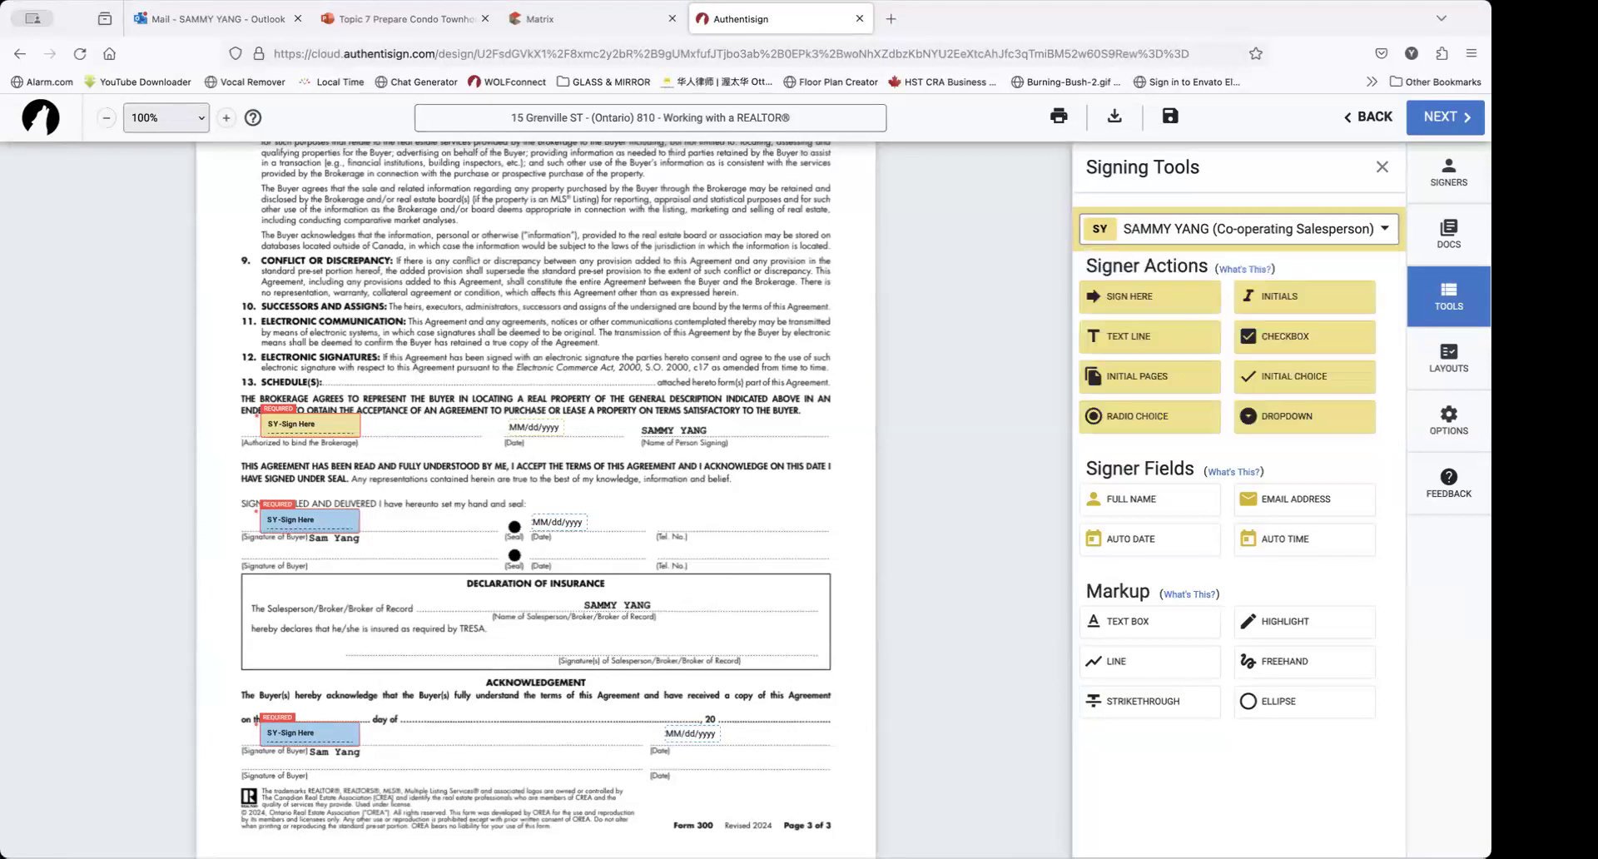
{"action": "mouse_move", "coordinate": [1150, 297]}
{"action": "left_mouse_down"}
{"action": "mouse_move", "coordinate": [709, 548]}
{"action": "mouse_move", "coordinate": [596, 640]}
{"action": "left_mouse_up"}
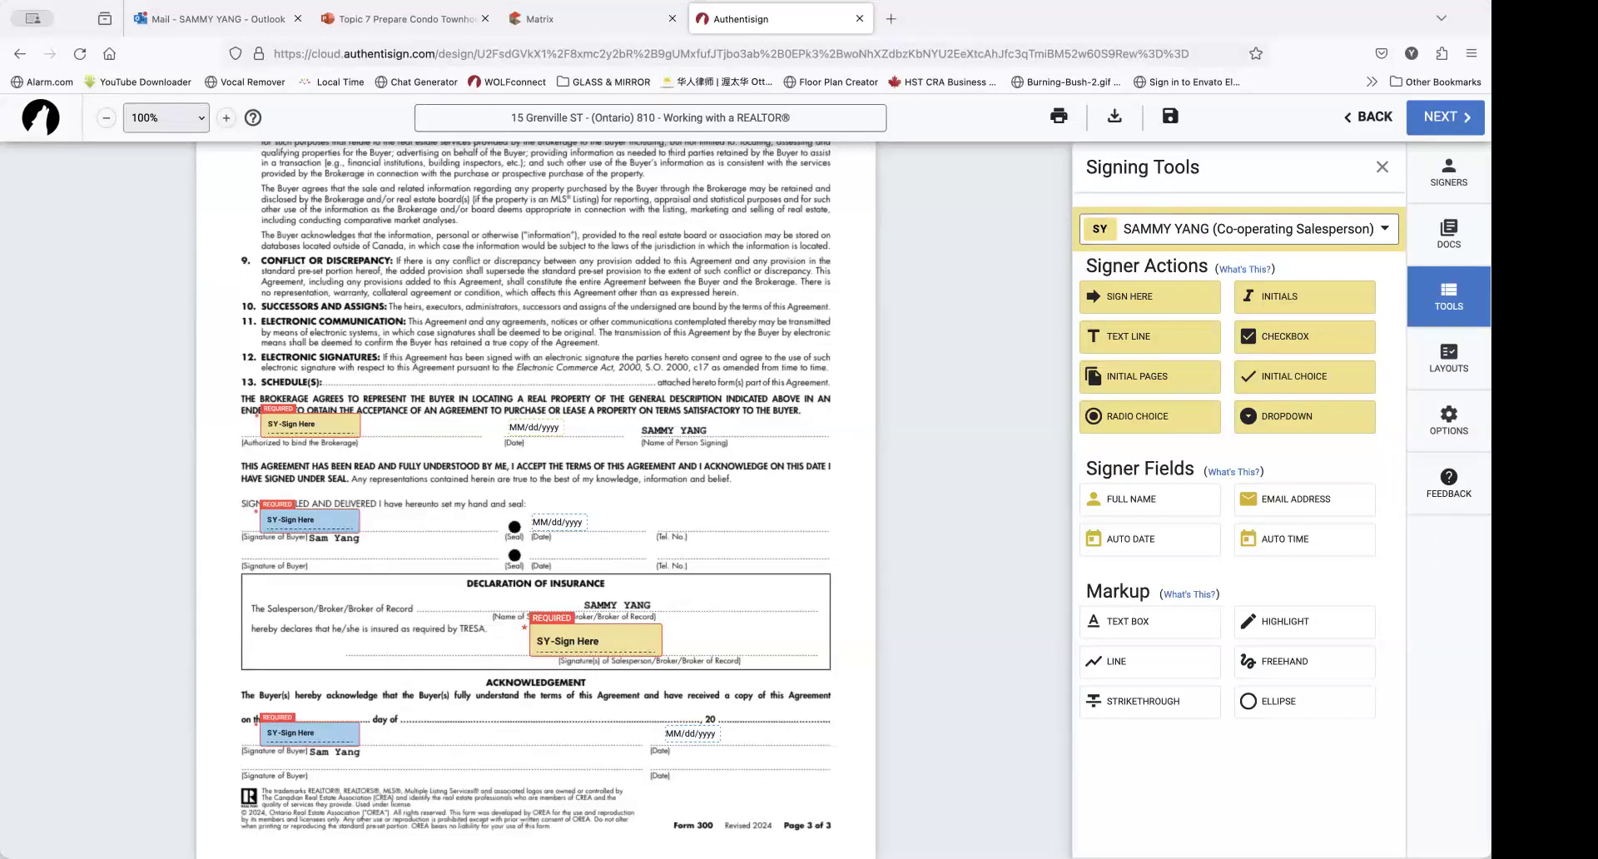
{"action": "left_click_drag", "start_coordinate": [652, 649], "coordinate": [655, 648]}
{"action": "right_click", "coordinate": [655, 647]}
{"action": "left_click", "coordinate": [656, 648]}
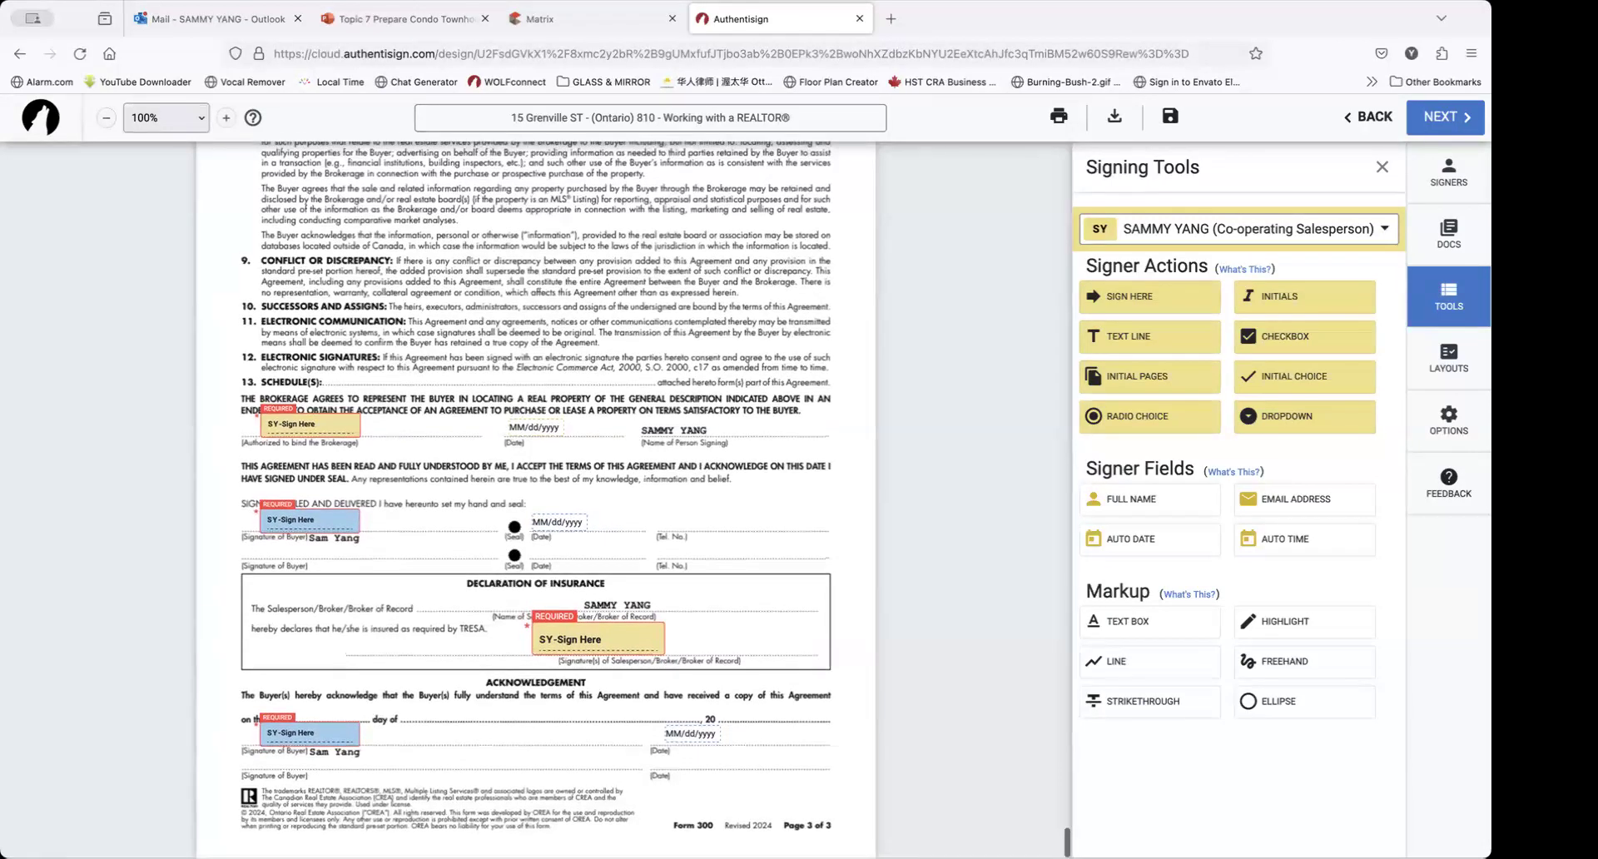
{"action": "left_click", "coordinate": [1445, 117]}
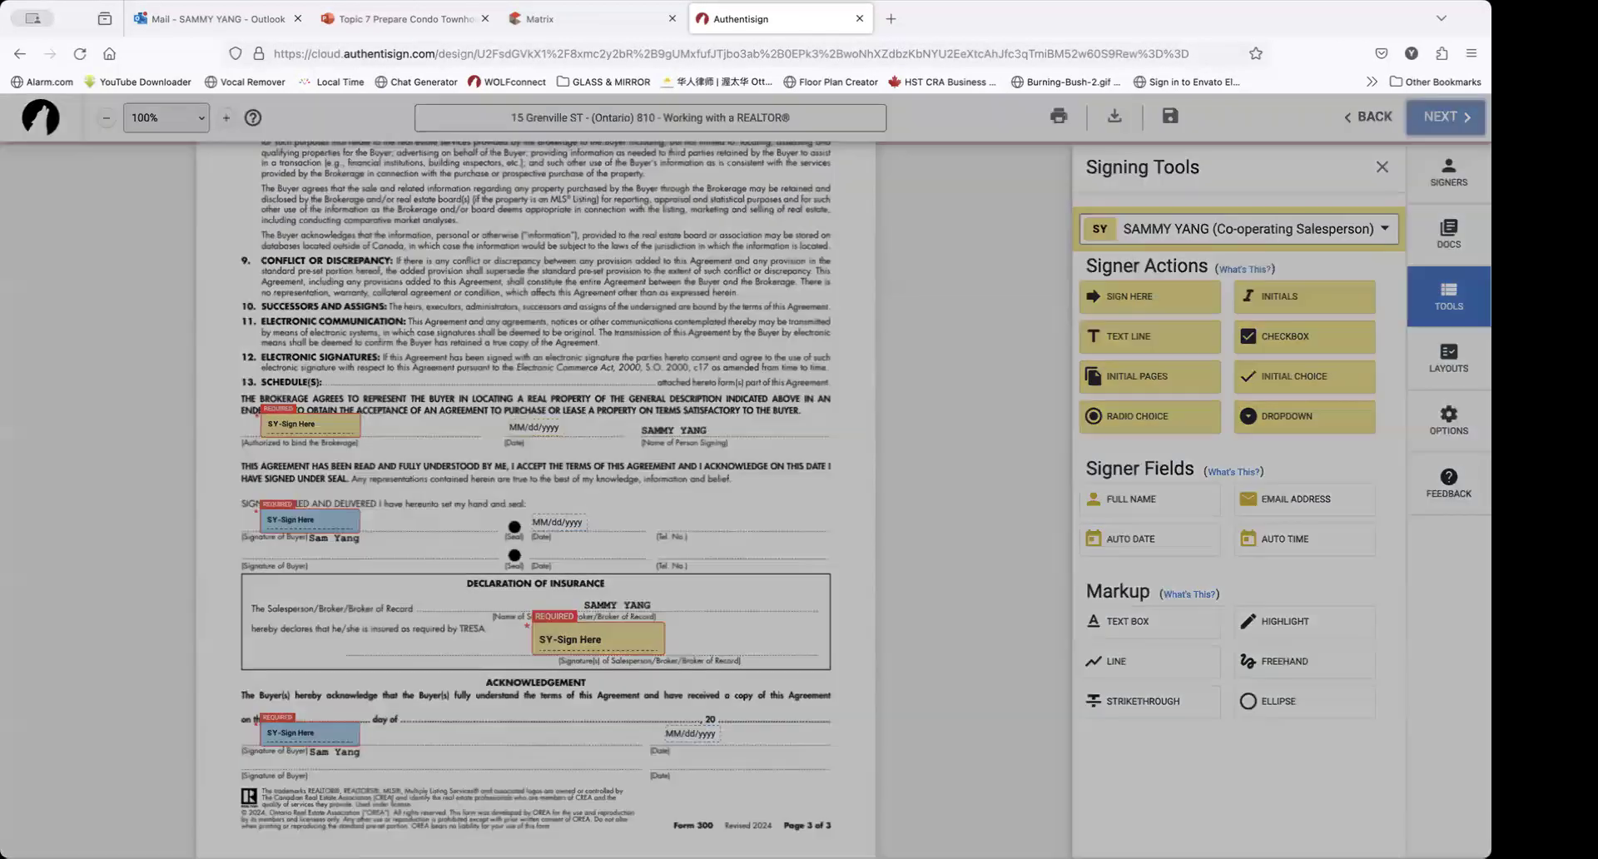
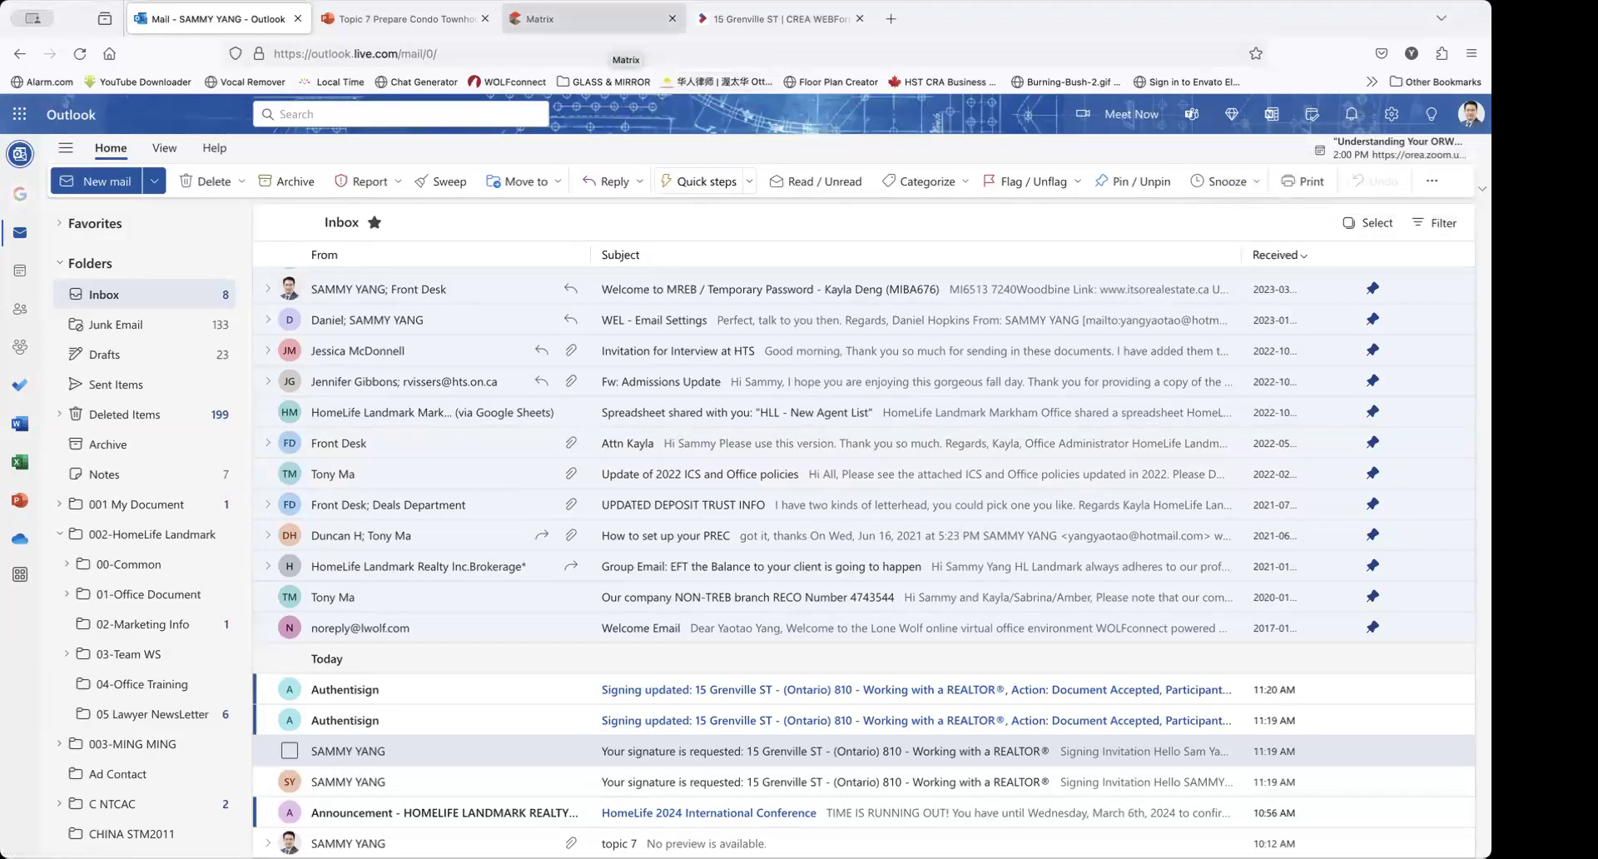
{"action": "left_click", "coordinate": [778, 18]}
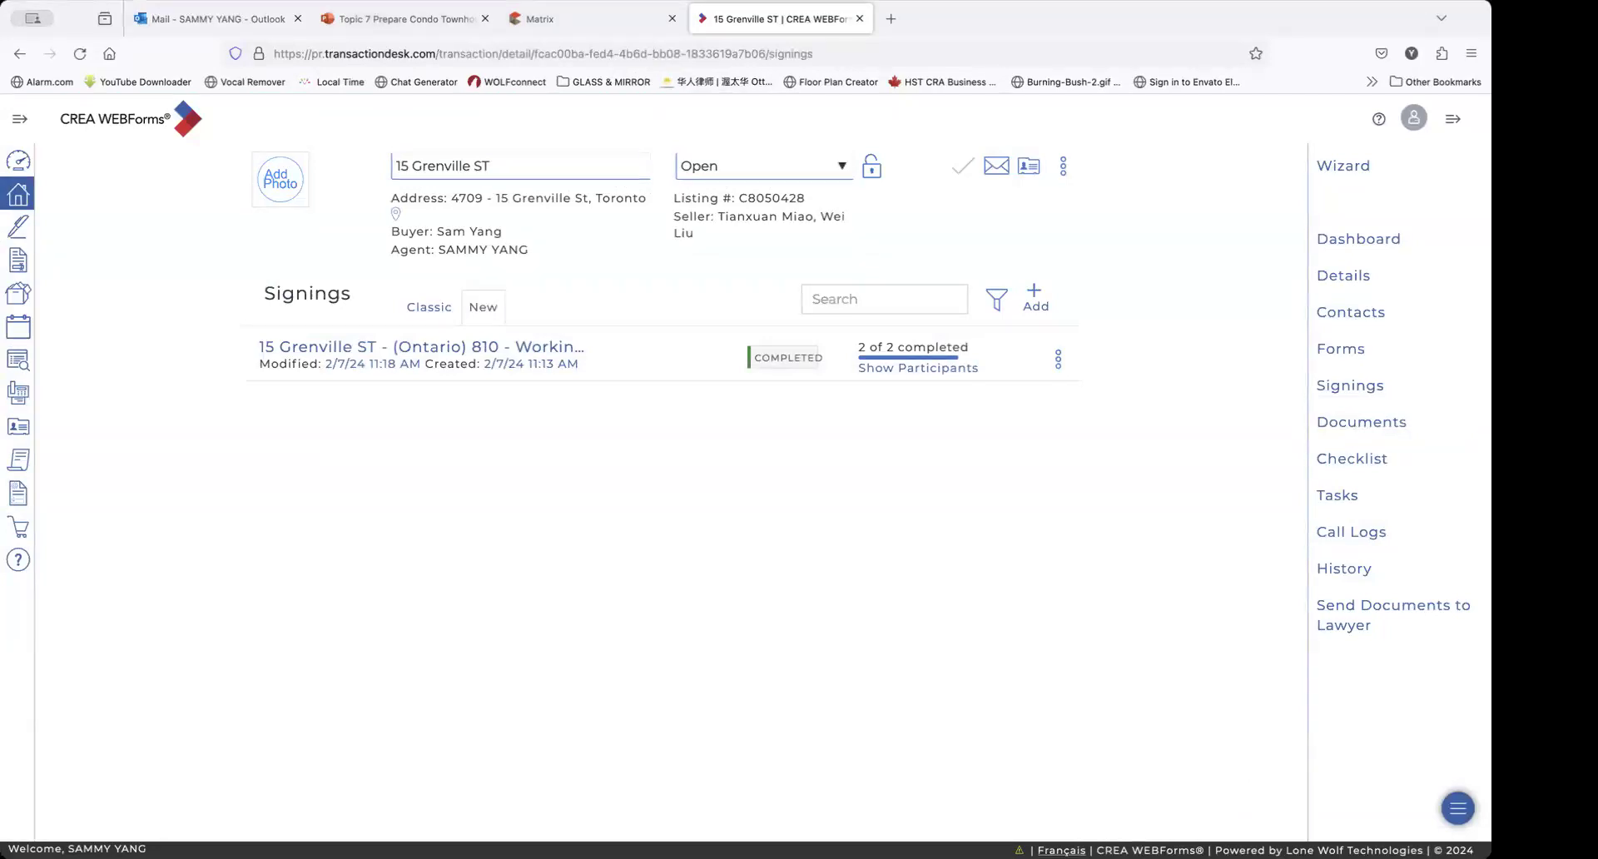
{"action": "left_click", "coordinate": [20, 119]}
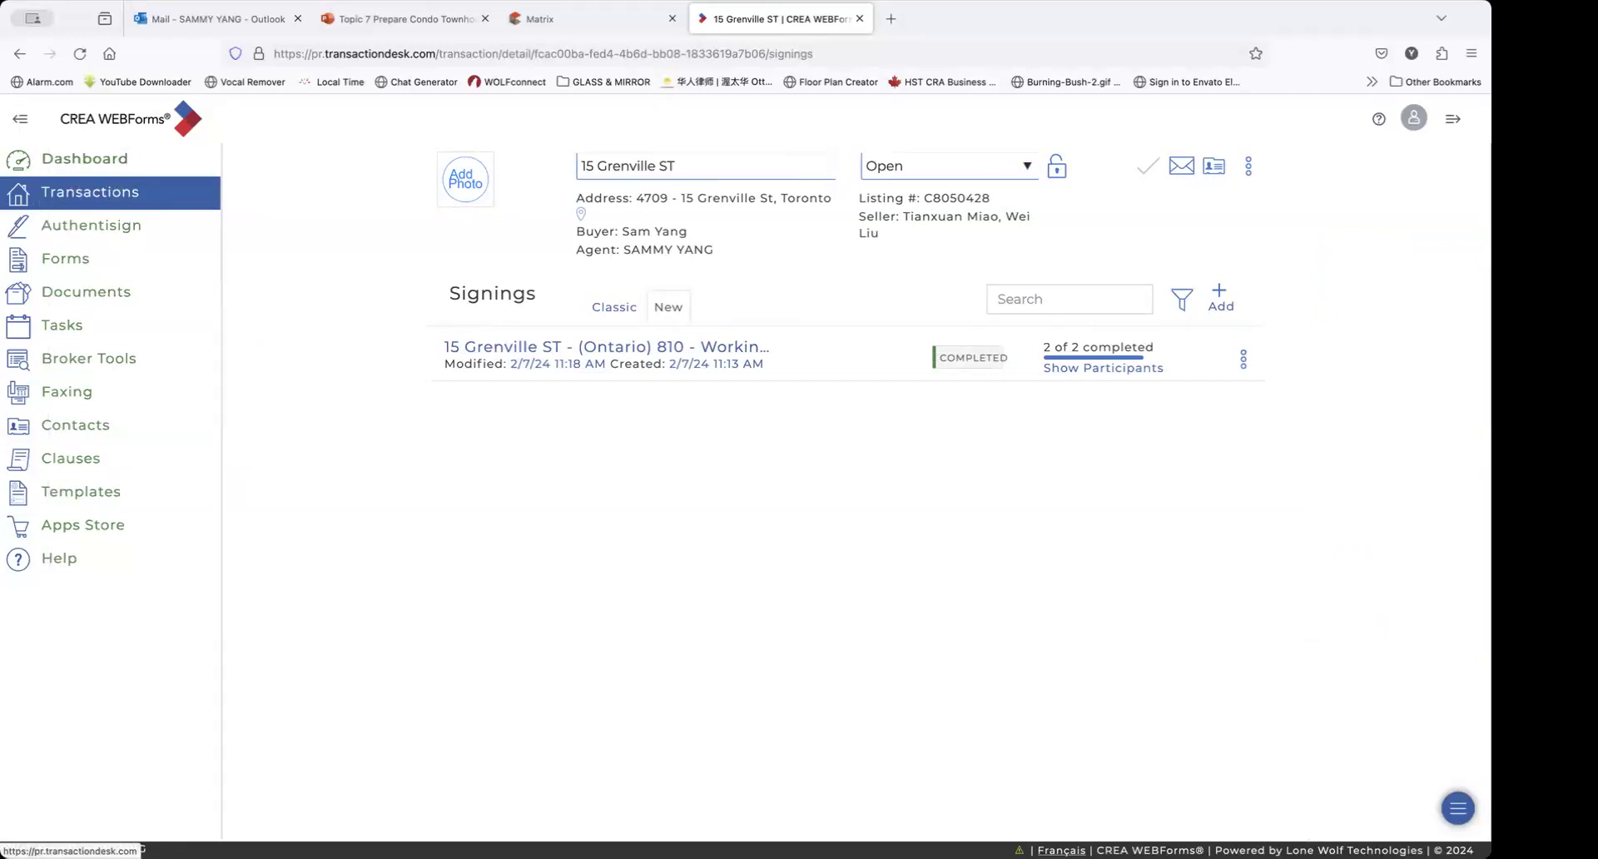
{"action": "left_click", "coordinate": [83, 159]}
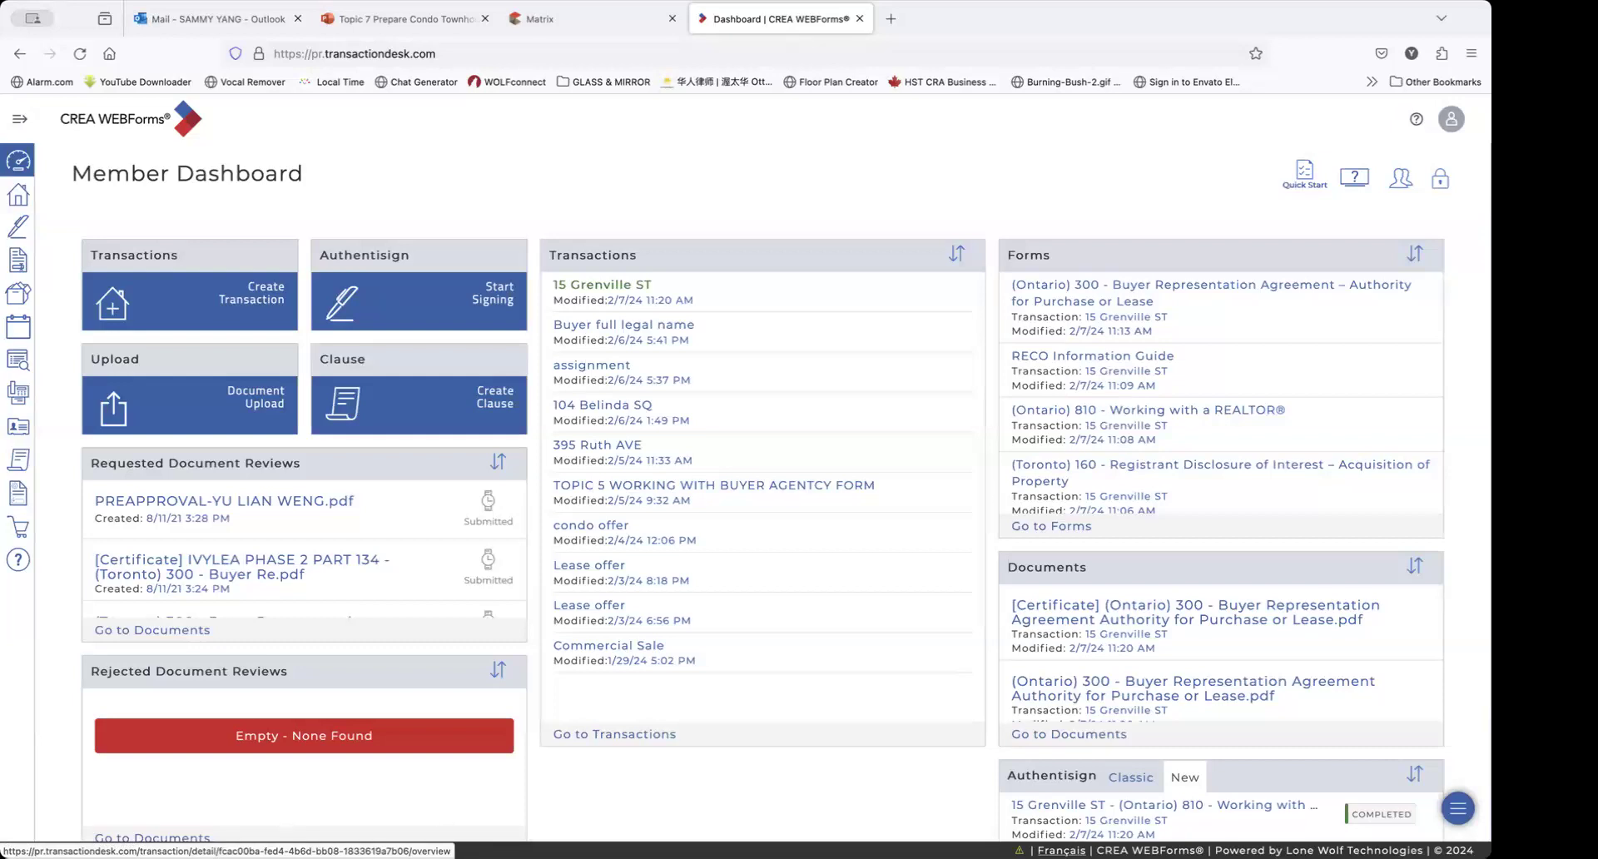
{"action": "left_click", "coordinate": [601, 285]}
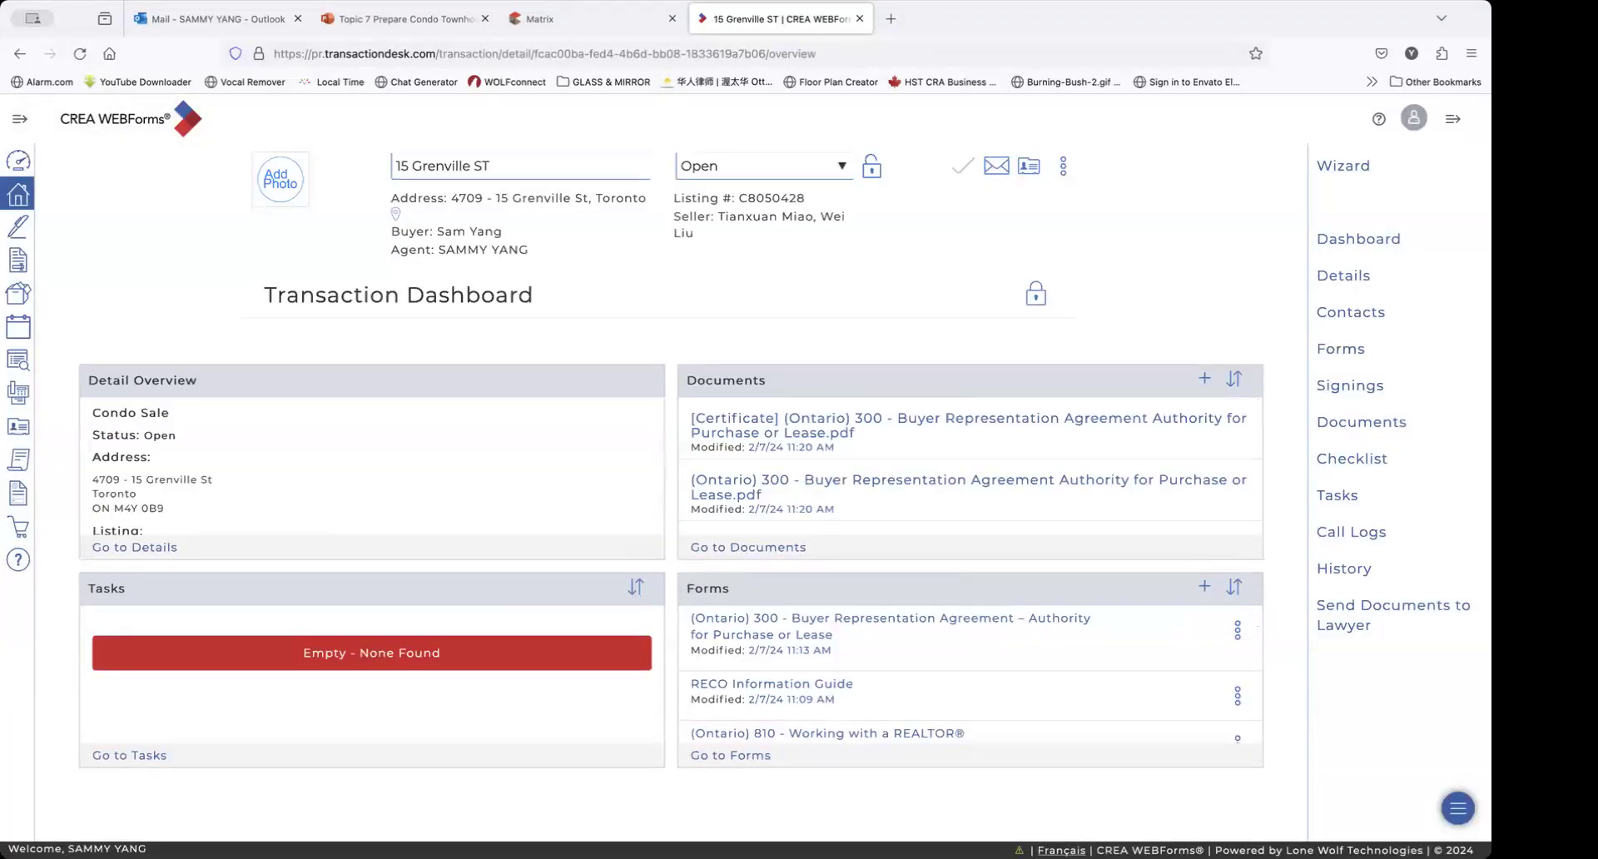
{"action": "left_click", "coordinate": [1341, 349]}
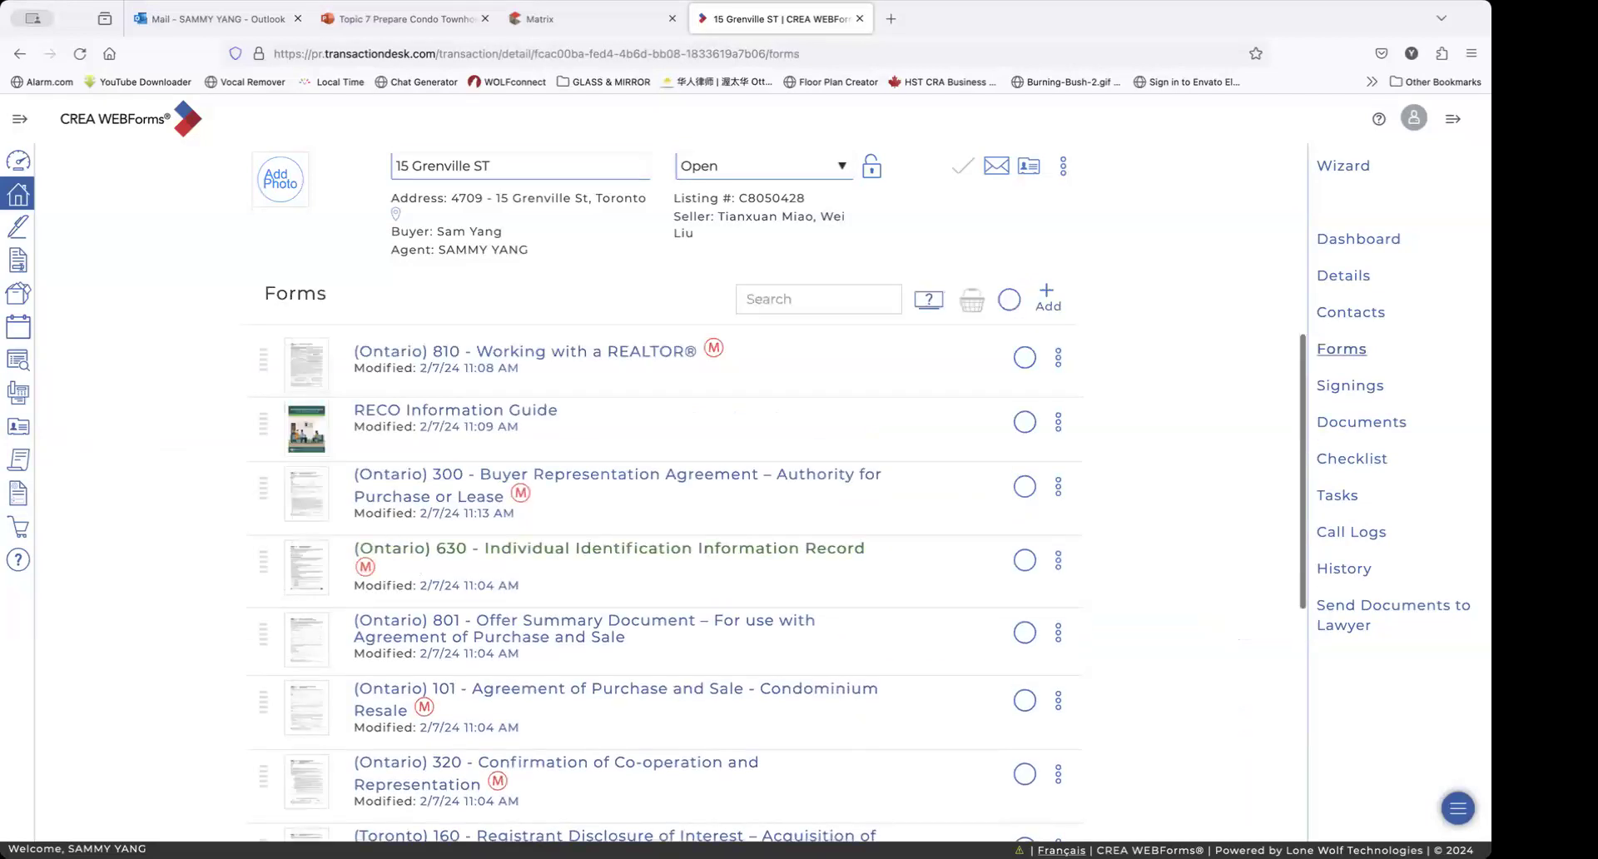
{"action": "scroll", "coordinate": [666, 583], "scroll_direction": "down", "scroll_amount": 3}
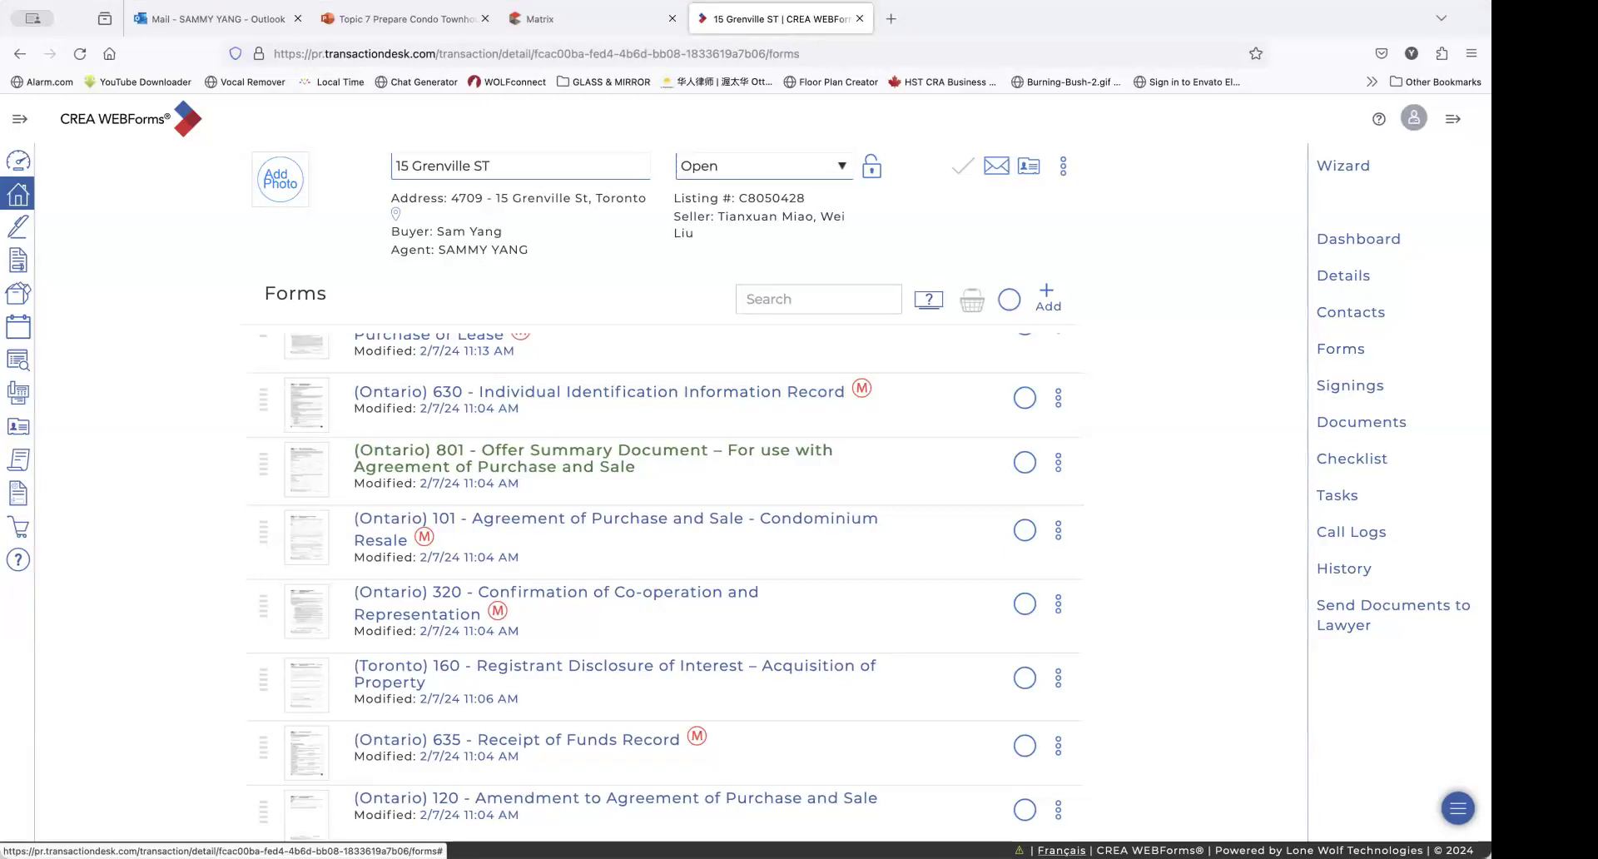
{"action": "left_click", "coordinate": [582, 453]}
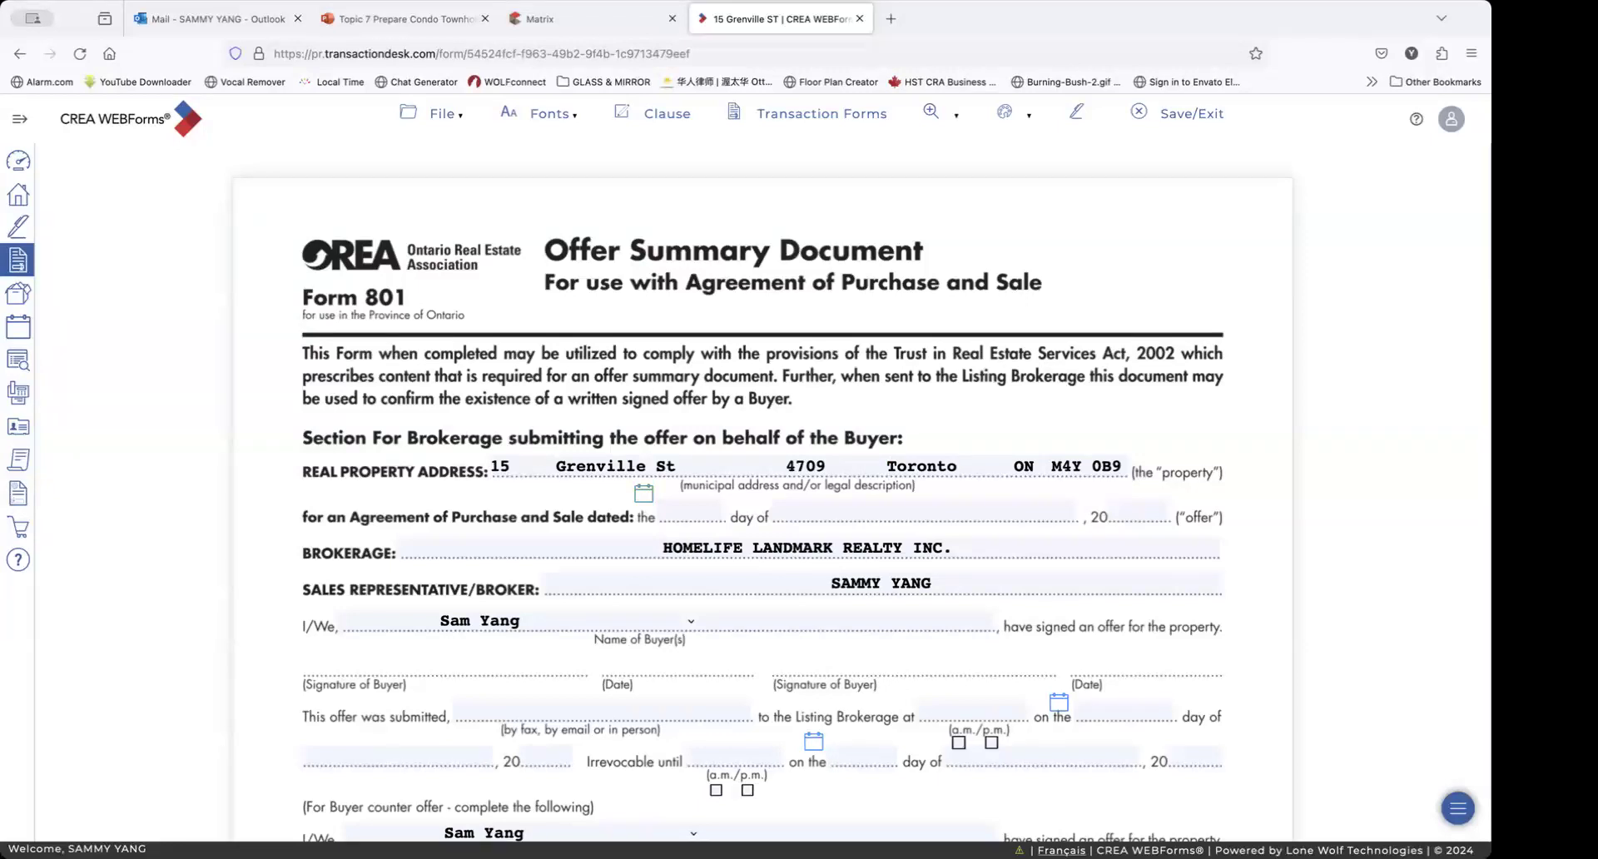
{"action": "left_click", "coordinate": [643, 493]}
Step: Set the Form 801 agreement date to February 7, 2024 with the calendar
{"action": "left_click", "coordinate": [689, 510]}
{"action": "left_click", "coordinate": [643, 494]}
{"action": "left_click", "coordinate": [771, 602]}
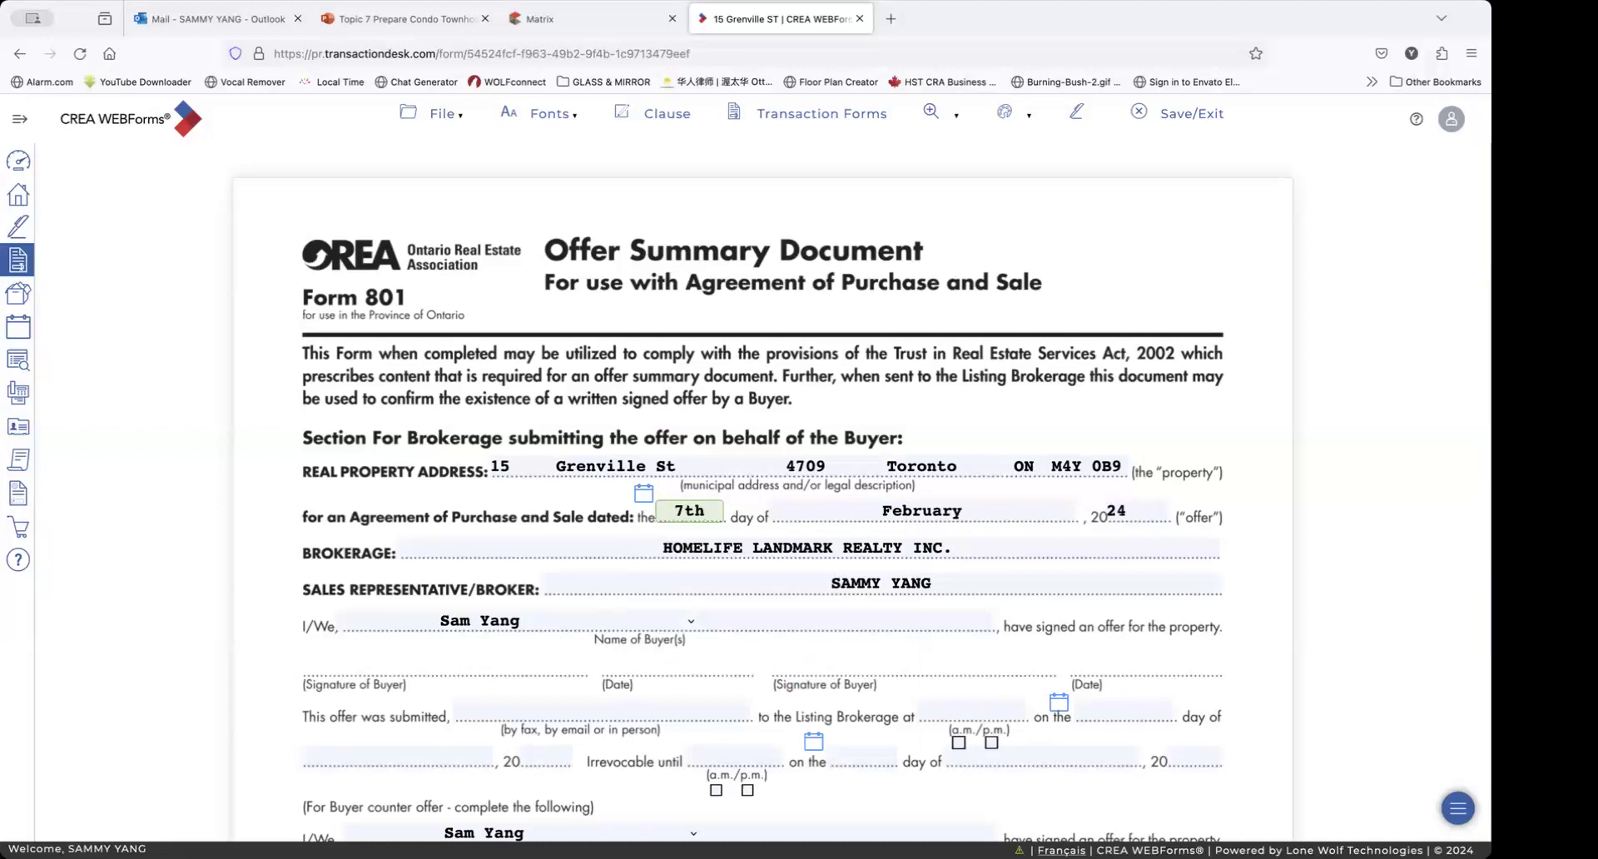
{"action": "scroll", "coordinate": [762, 491], "scroll_direction": "down", "scroll_amount": 3}
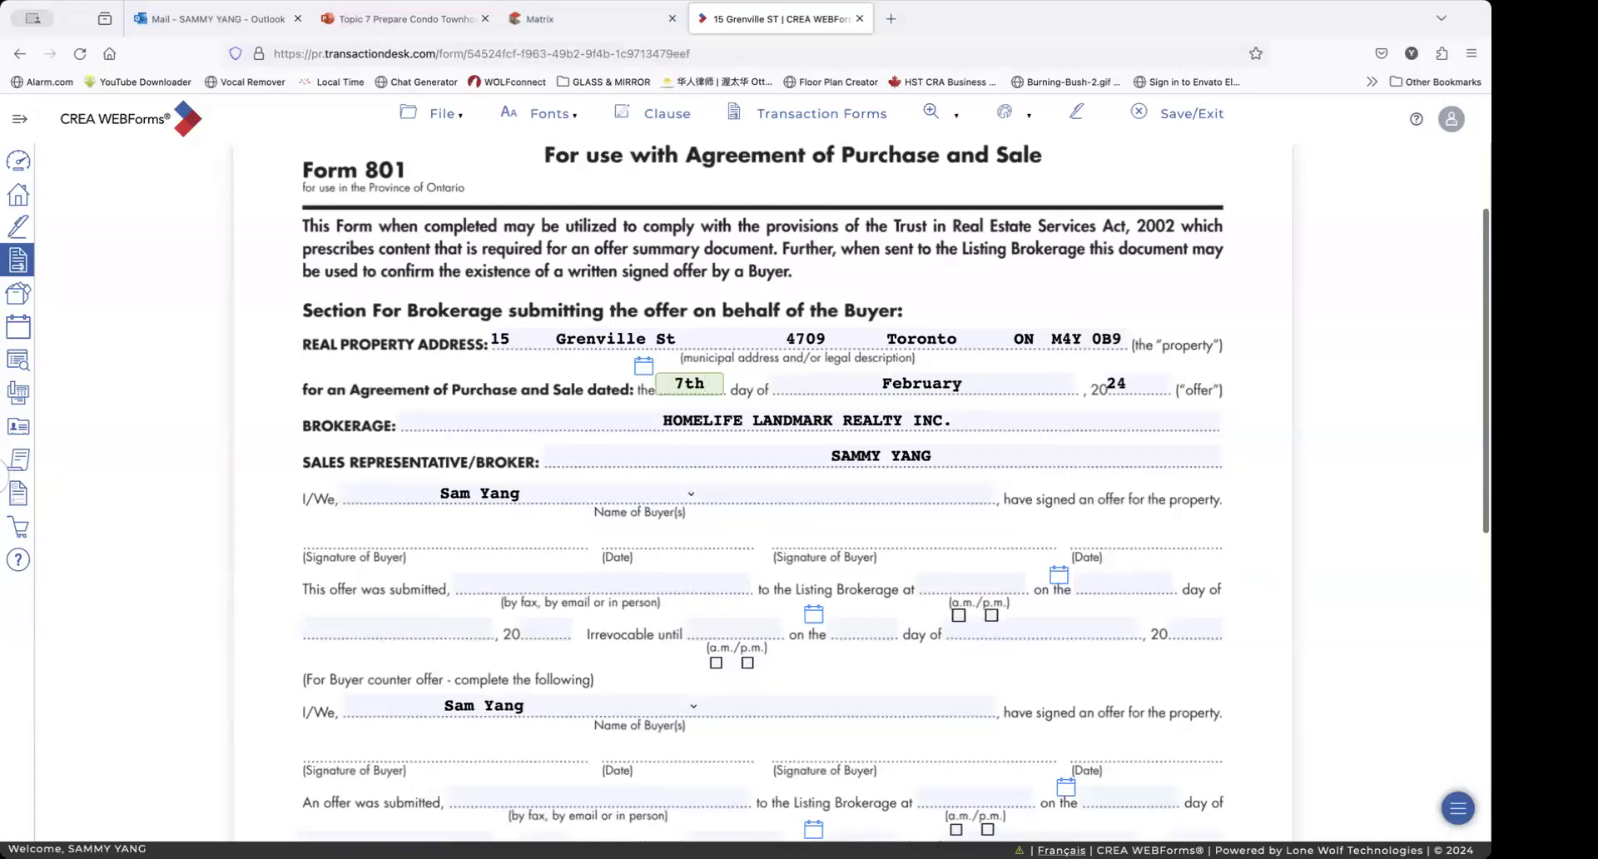
{"action": "scroll", "coordinate": [763, 491], "scroll_direction": "down", "scroll_amount": 1}
{"action": "scroll", "coordinate": [762, 491], "scroll_direction": "down", "scroll_amount": 2}
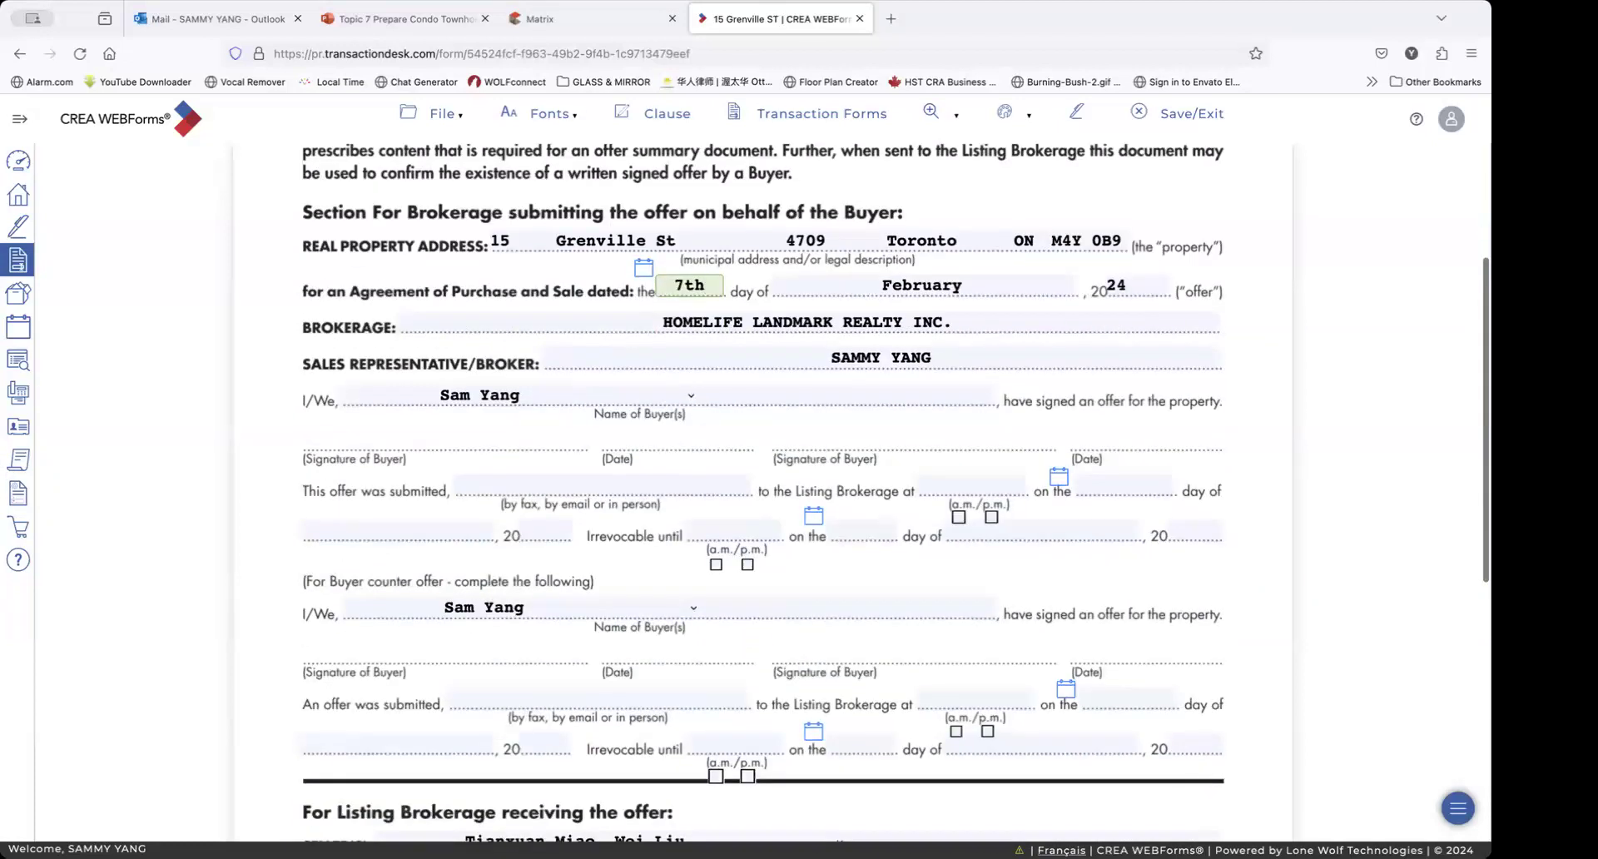
Step: Record that the offer was submitted by email at 2:00 p.m
{"action": "left_click", "coordinate": [601, 486]}
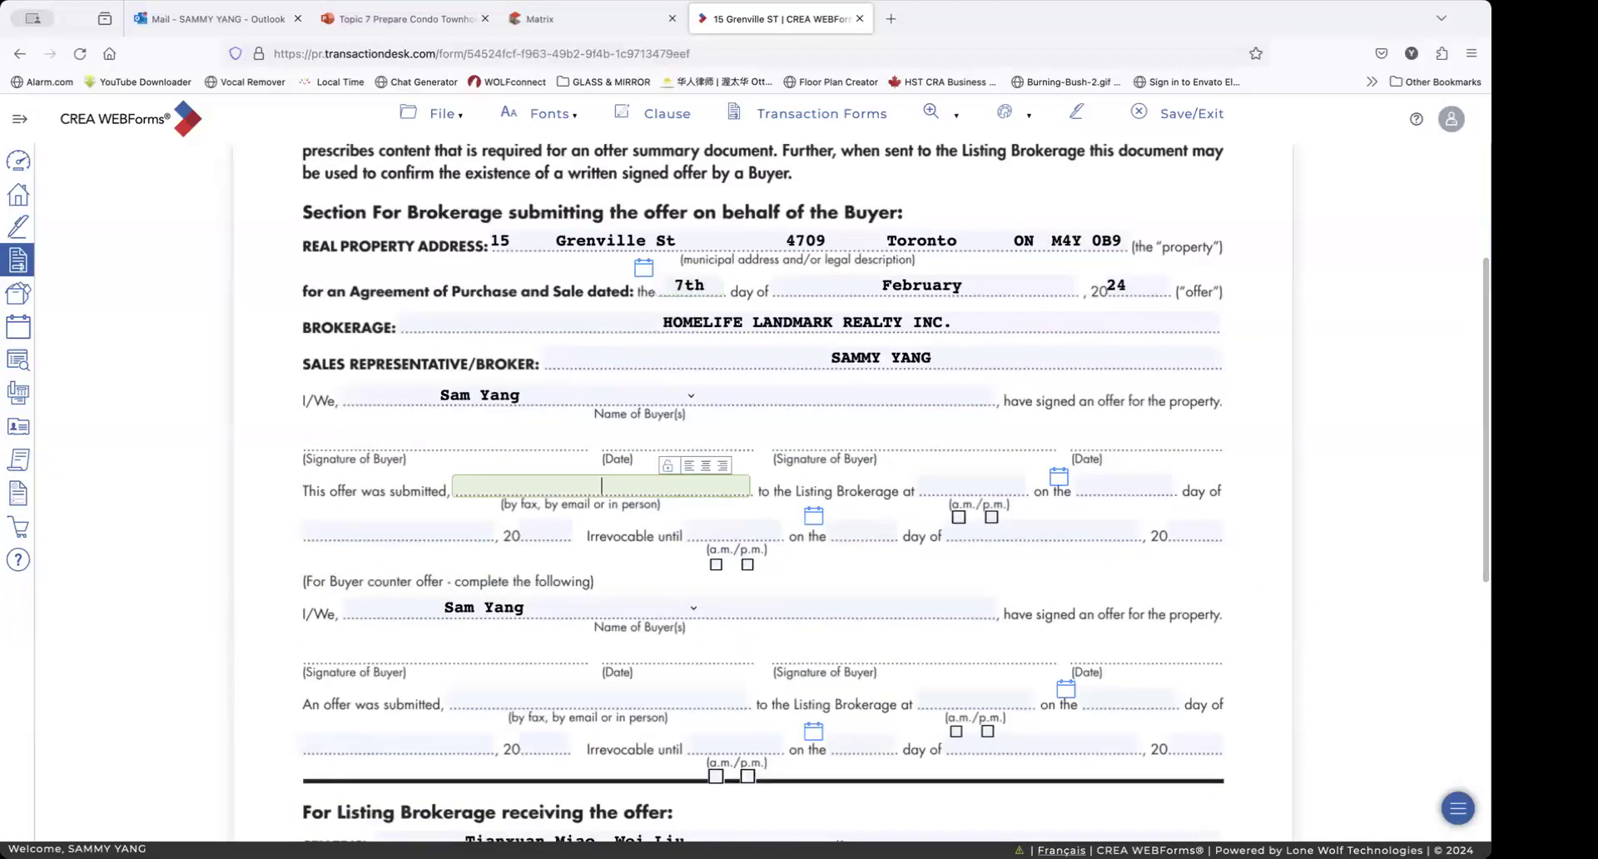
{"action": "type", "text": "email"}
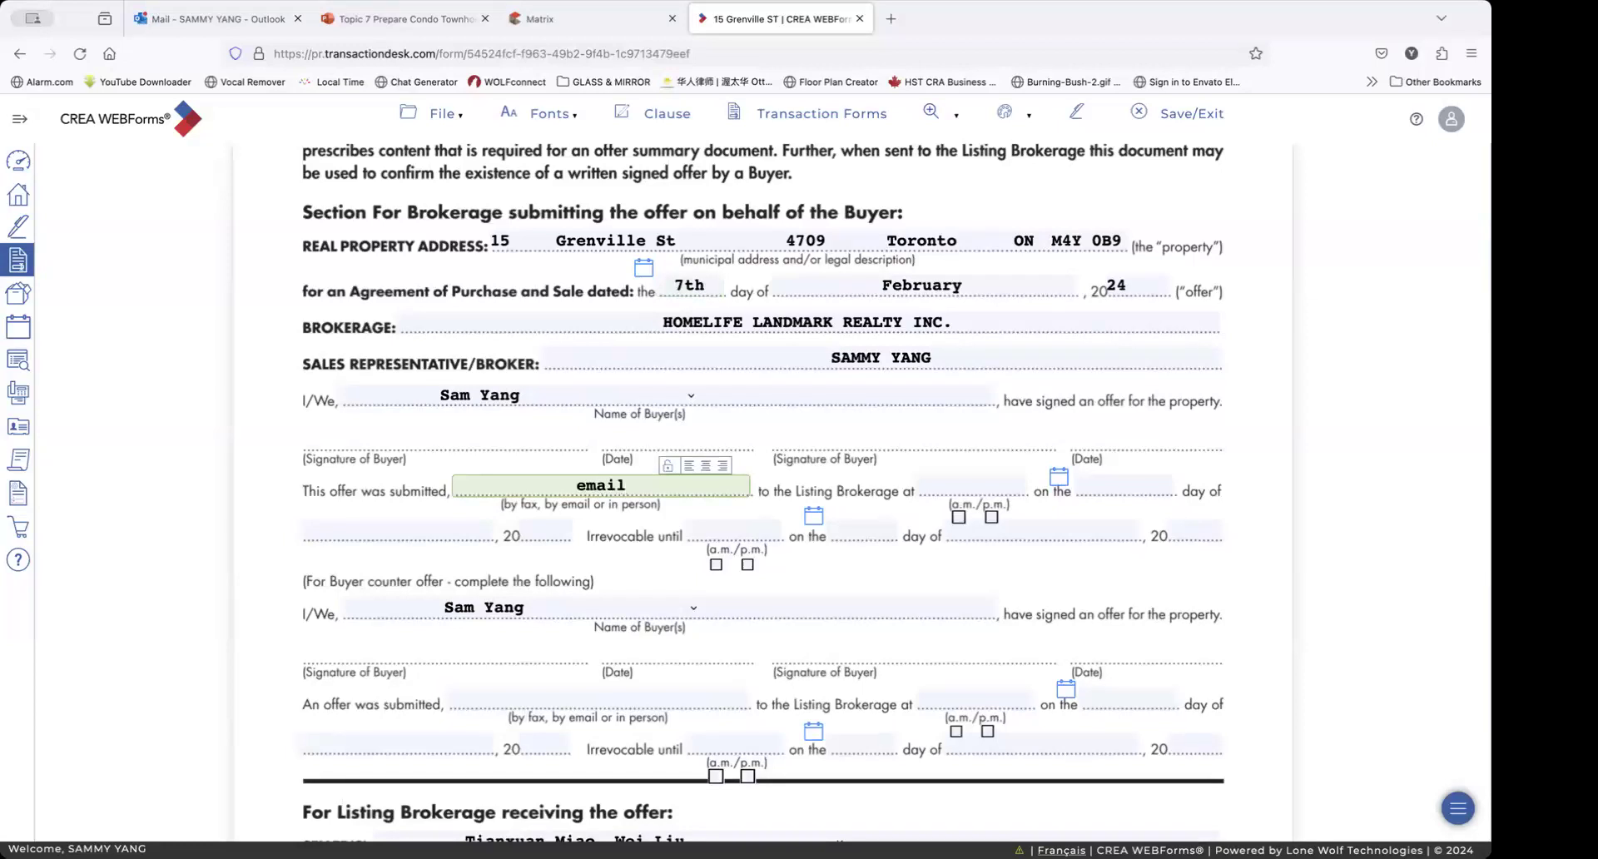
{"action": "left_click", "coordinate": [747, 474]}
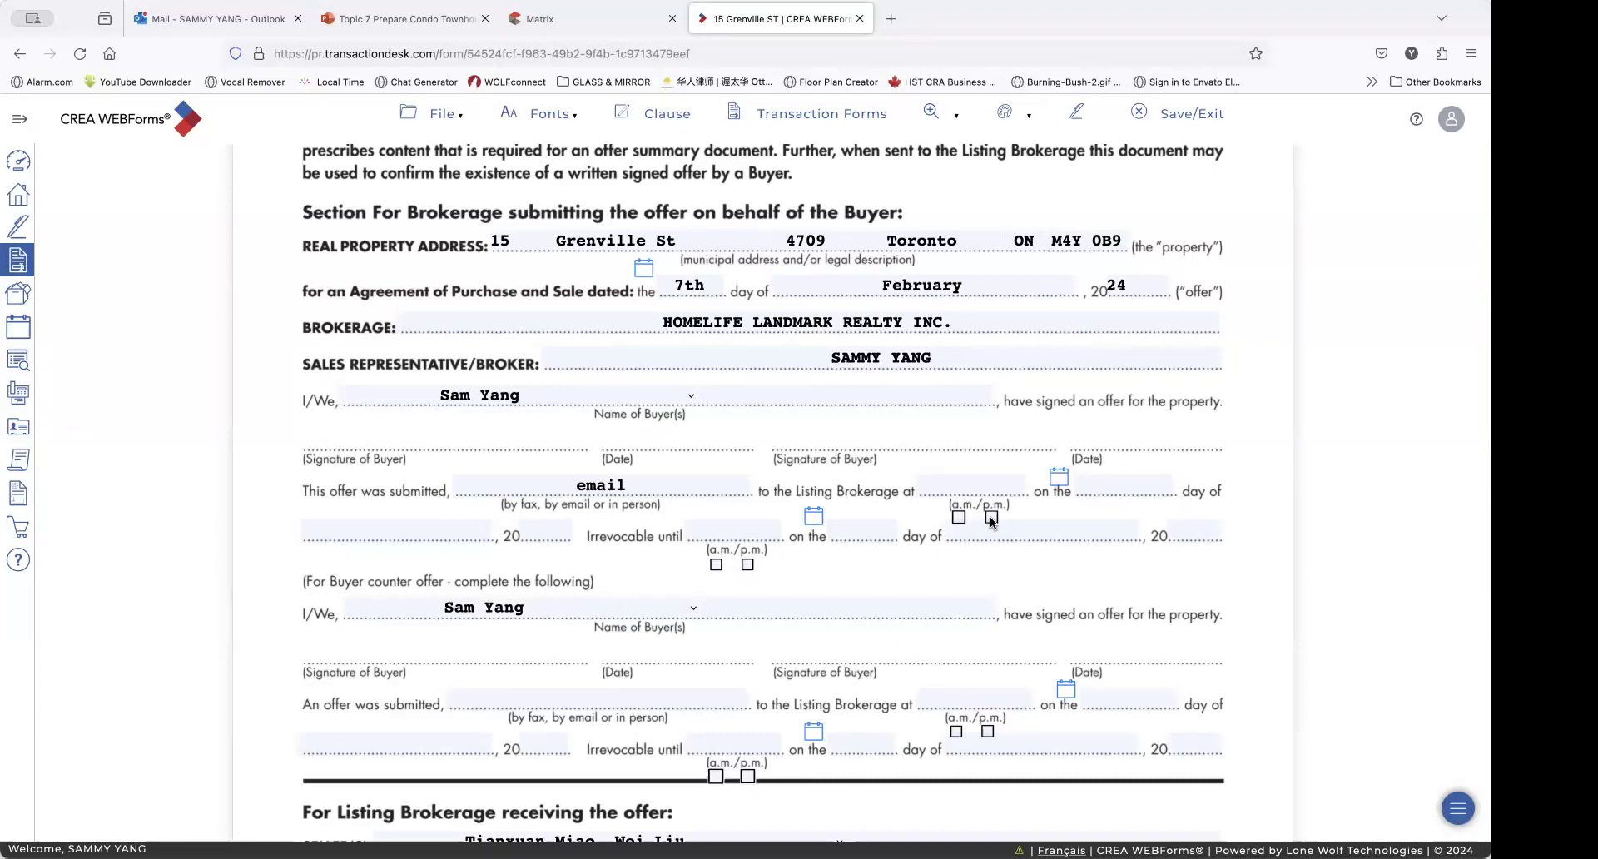
{"action": "left_click", "coordinate": [979, 490]}
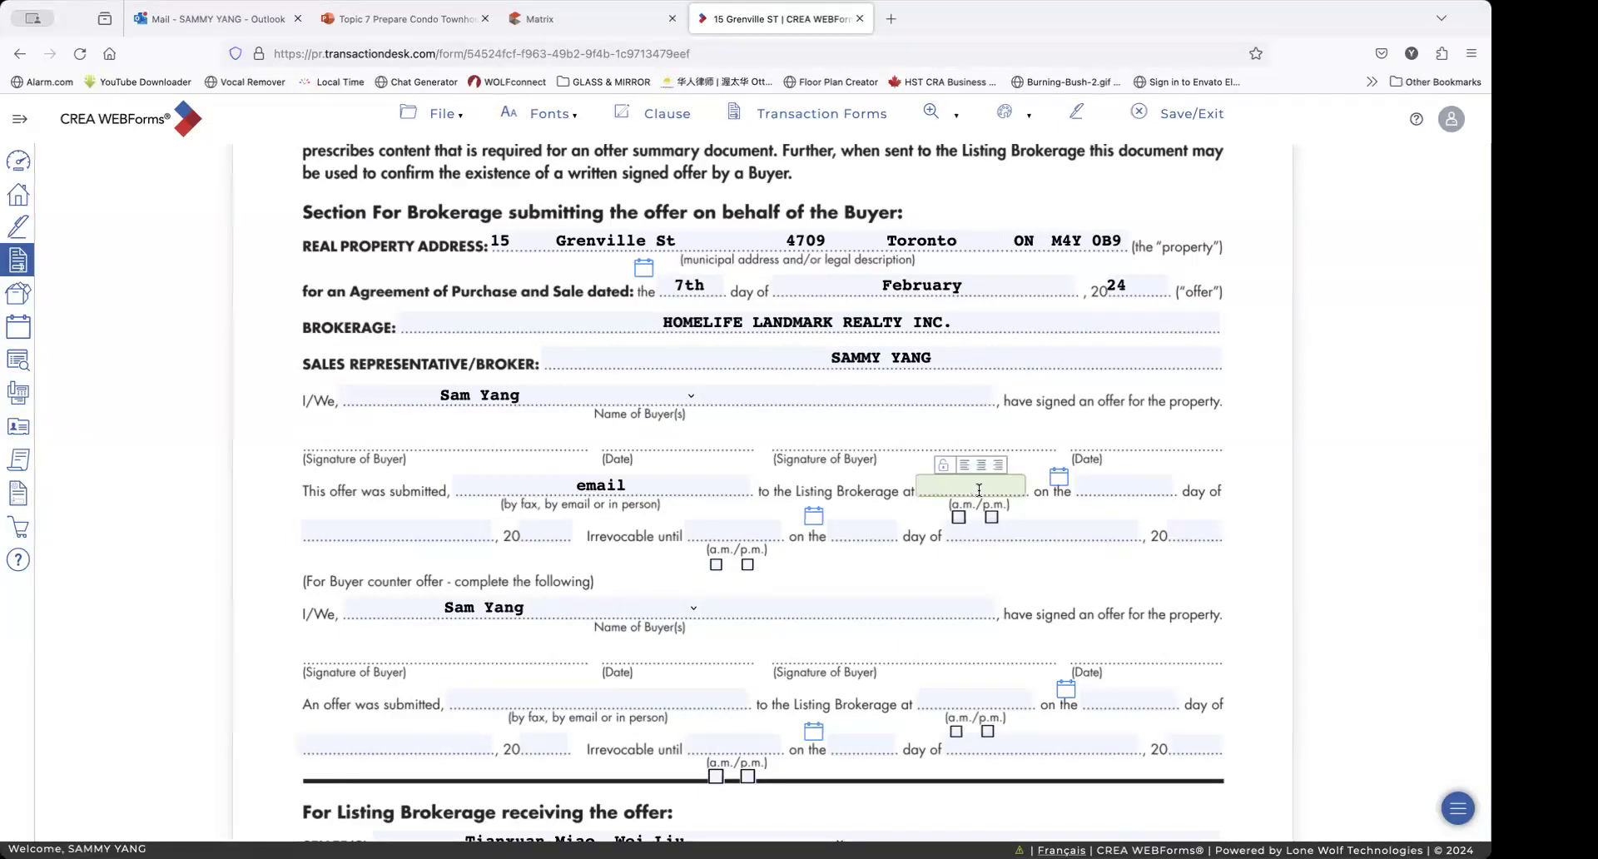
{"action": "type", "text": "2:00"}
{"action": "left_click", "coordinate": [991, 517]}
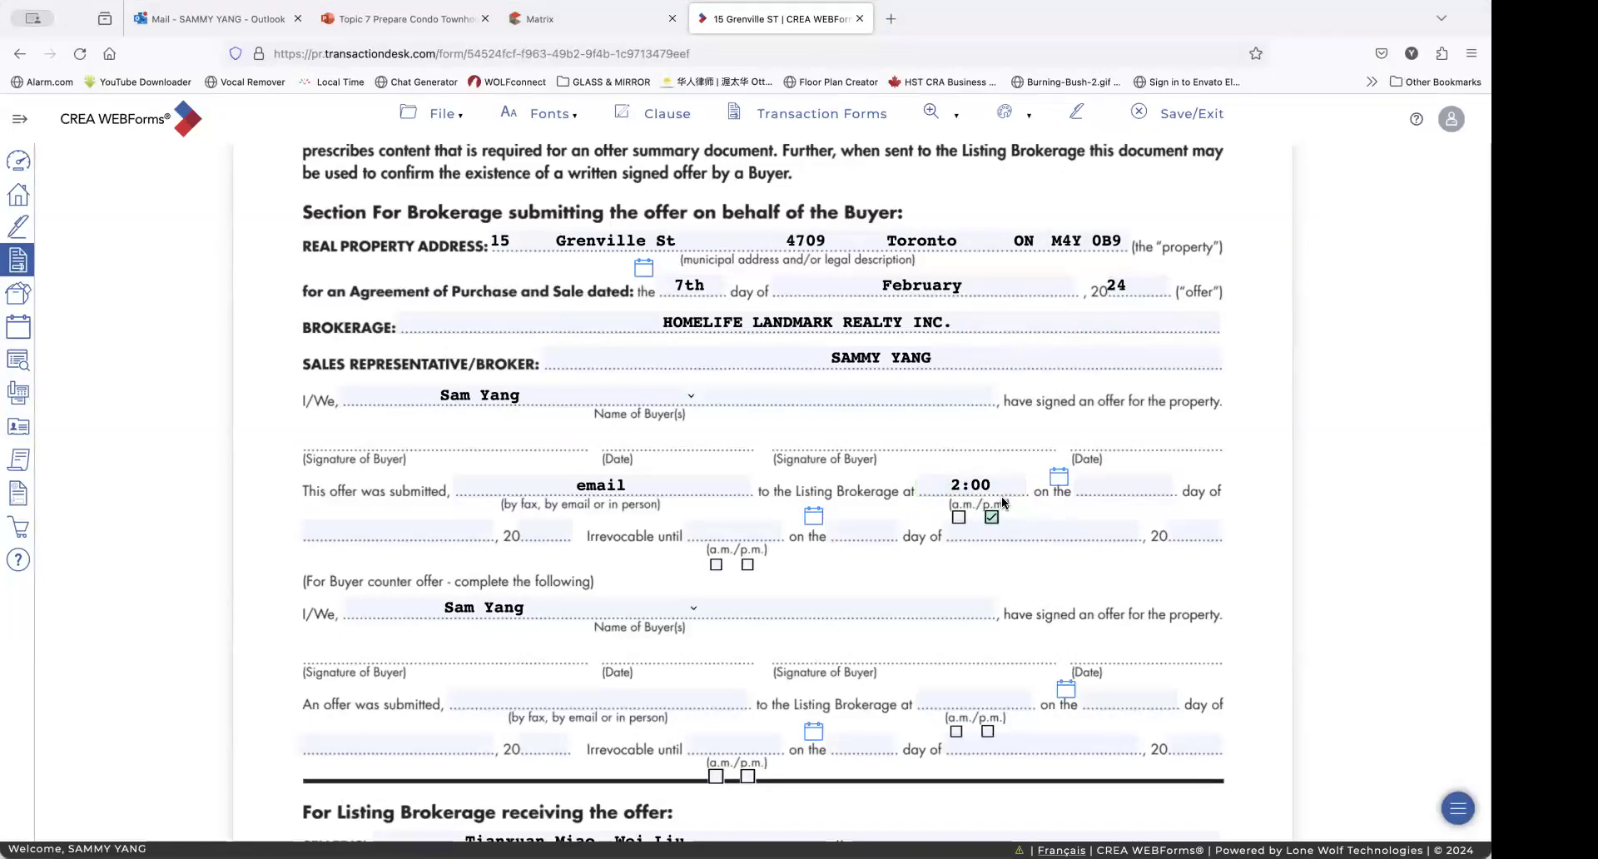
{"action": "left_click", "coordinate": [1059, 476]}
Step: Set the submission date to February 7 and irrevocable until 11:59 p.m. February 8
{"action": "left_click", "coordinate": [1188, 583]}
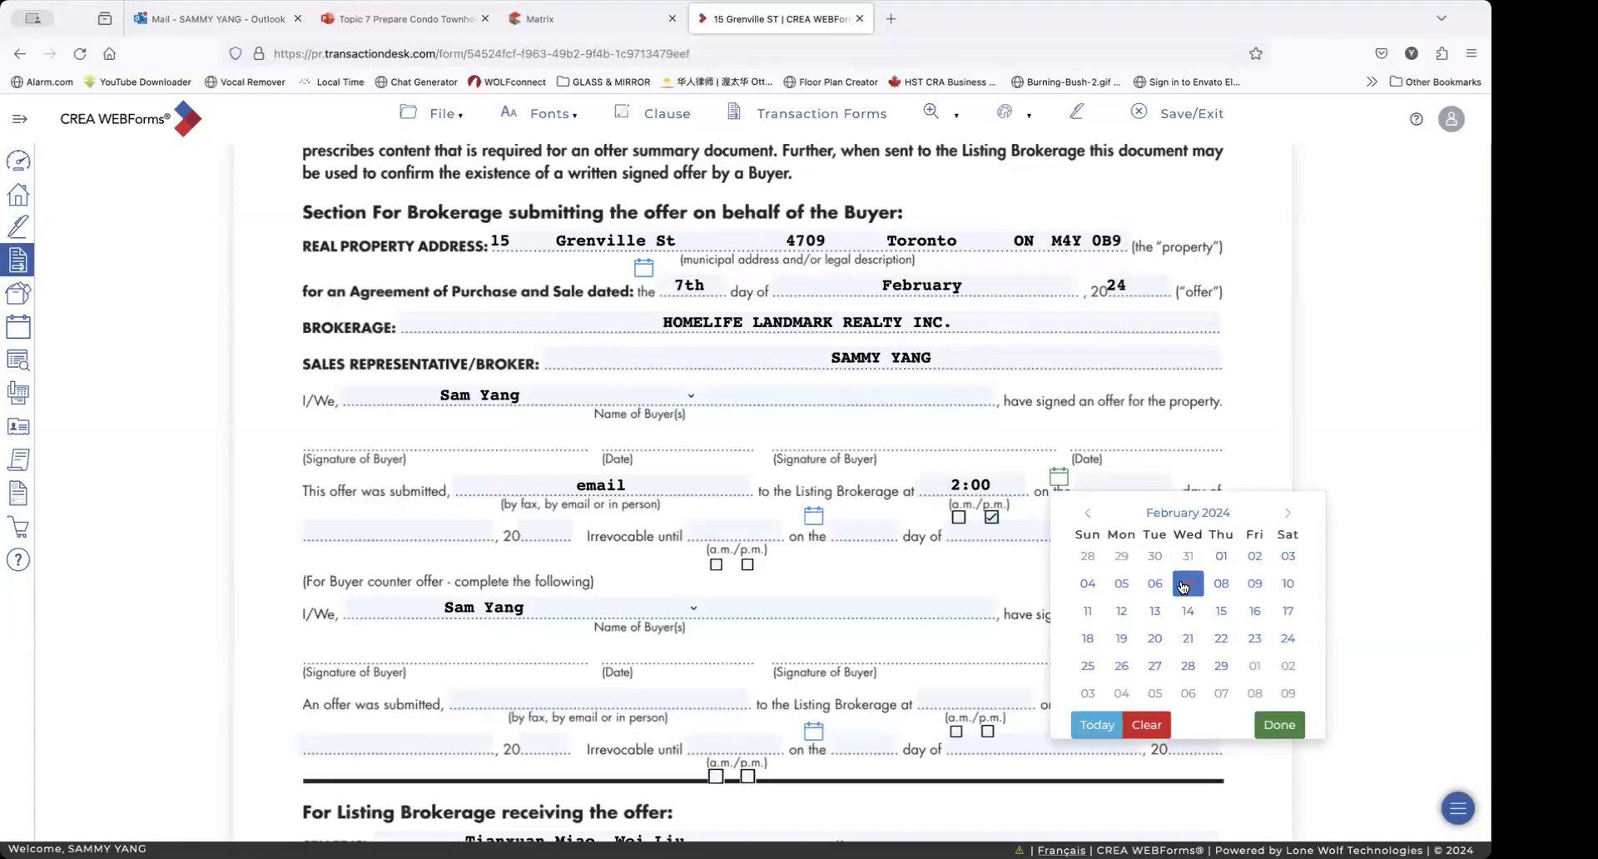
{"action": "left_click", "coordinate": [749, 537]}
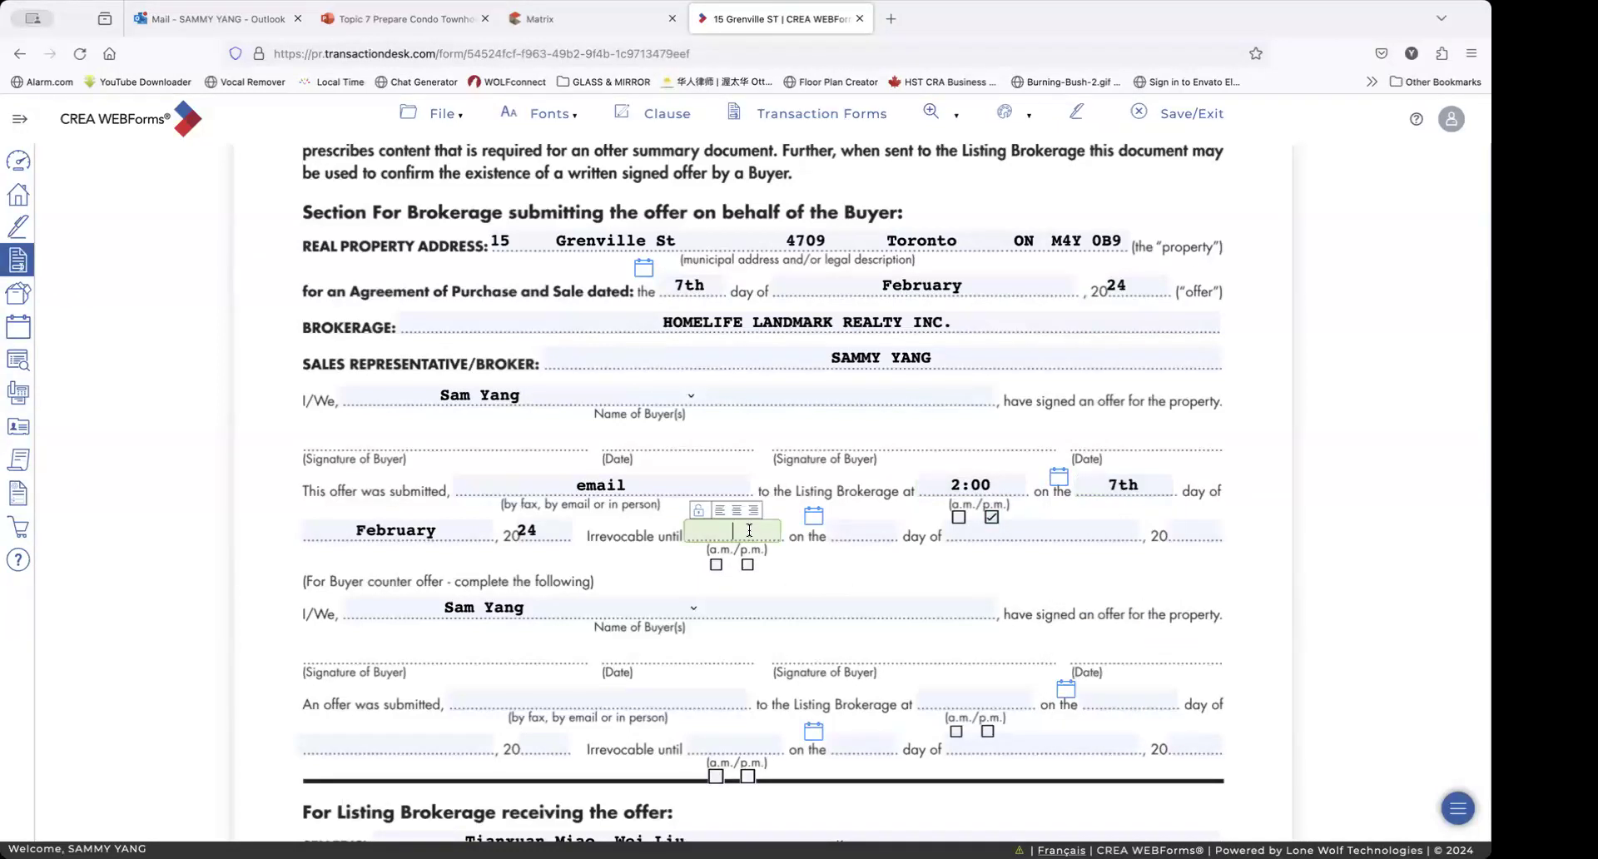
{"action": "type", "text": "11:59"}
{"action": "left_click", "coordinate": [748, 564]}
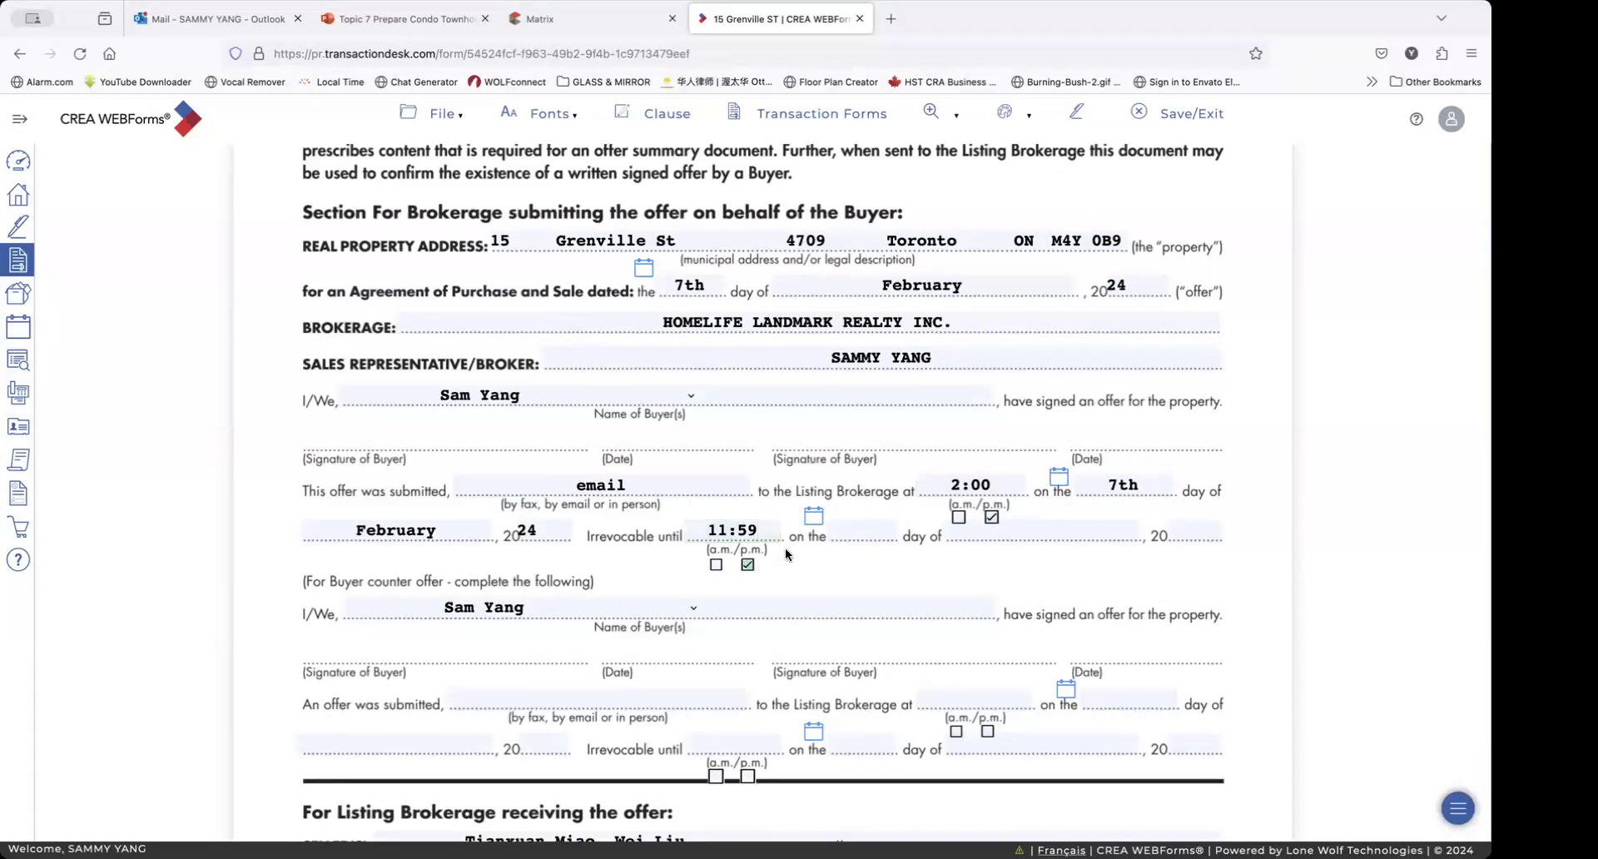
{"action": "left_click", "coordinate": [813, 518]}
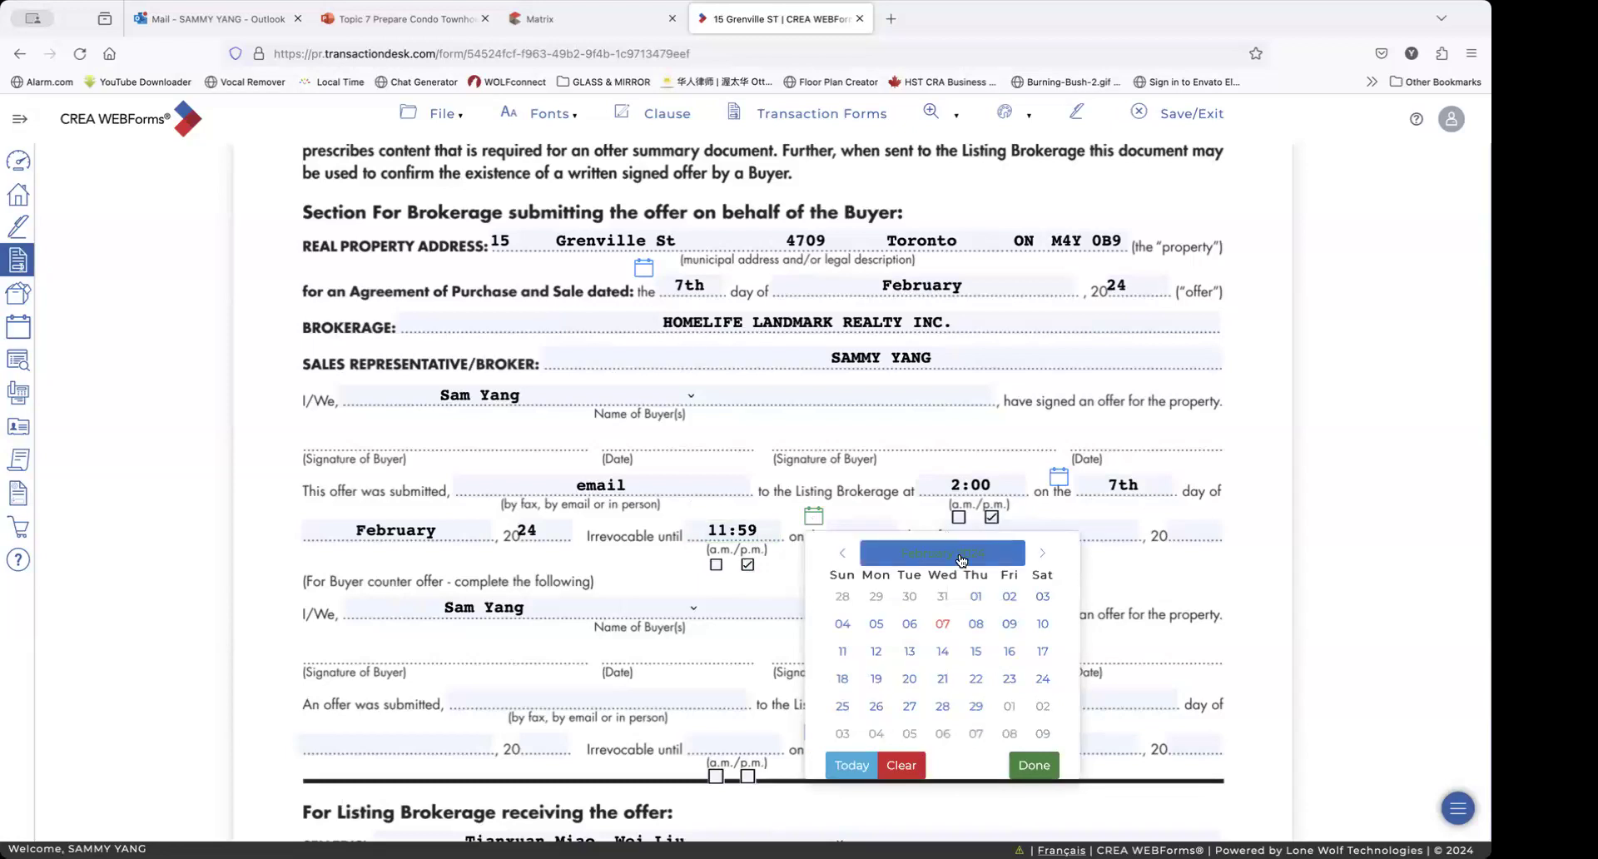
{"action": "left_click", "coordinate": [981, 628]}
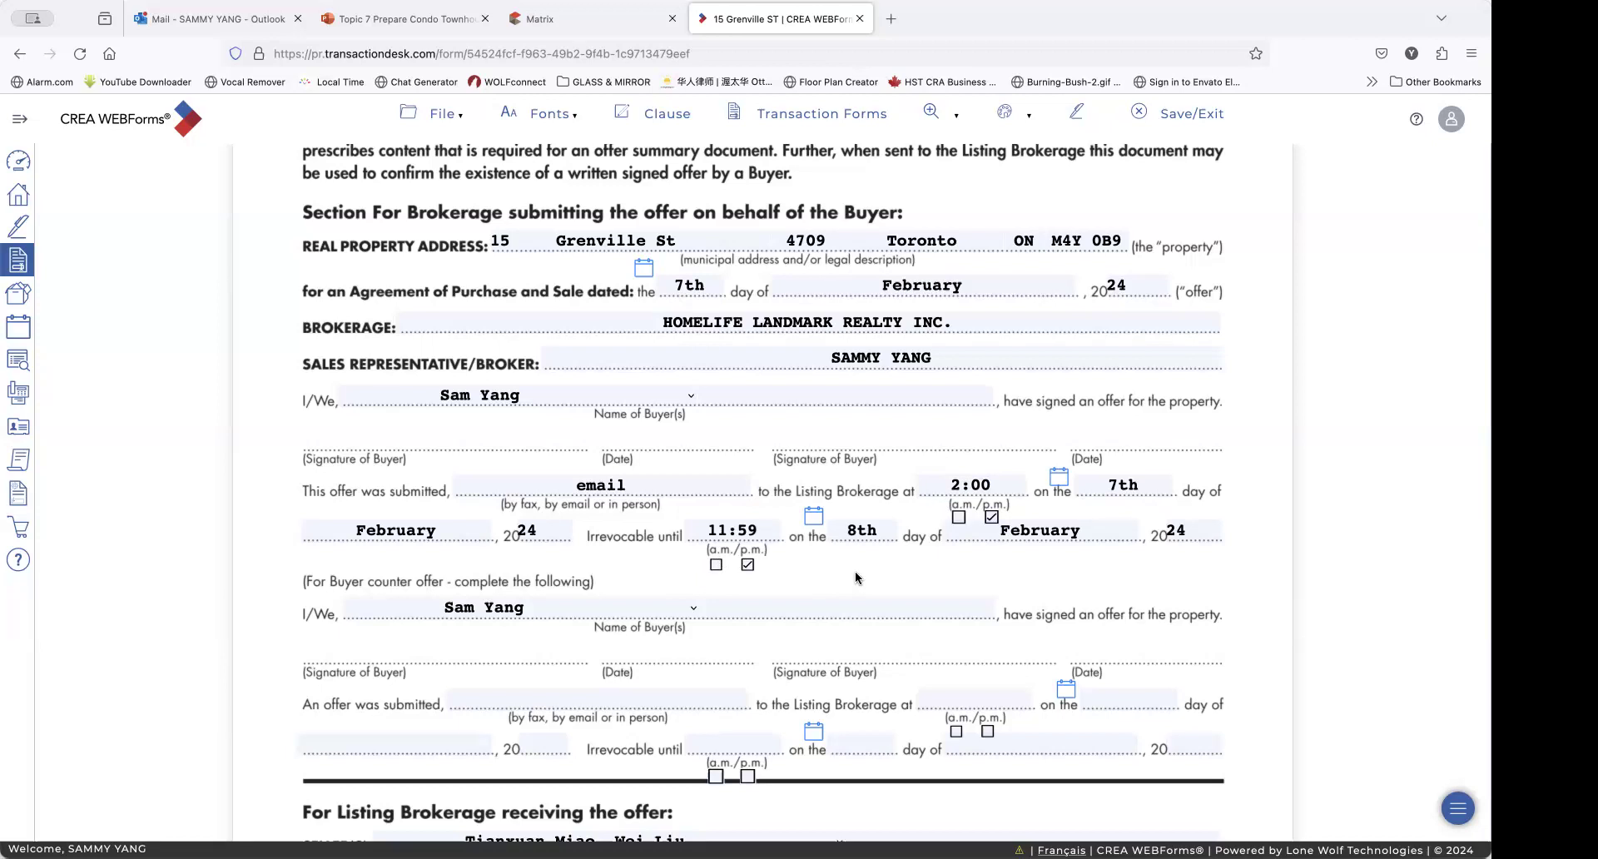
Step: Review the completed Offer Summary and save Form 801
{"action": "scroll", "coordinate": [856, 577], "scroll_direction": "up", "scroll_amount": 1}
{"action": "scroll", "coordinate": [580, 593], "scroll_direction": "down", "scroll_amount": 1}
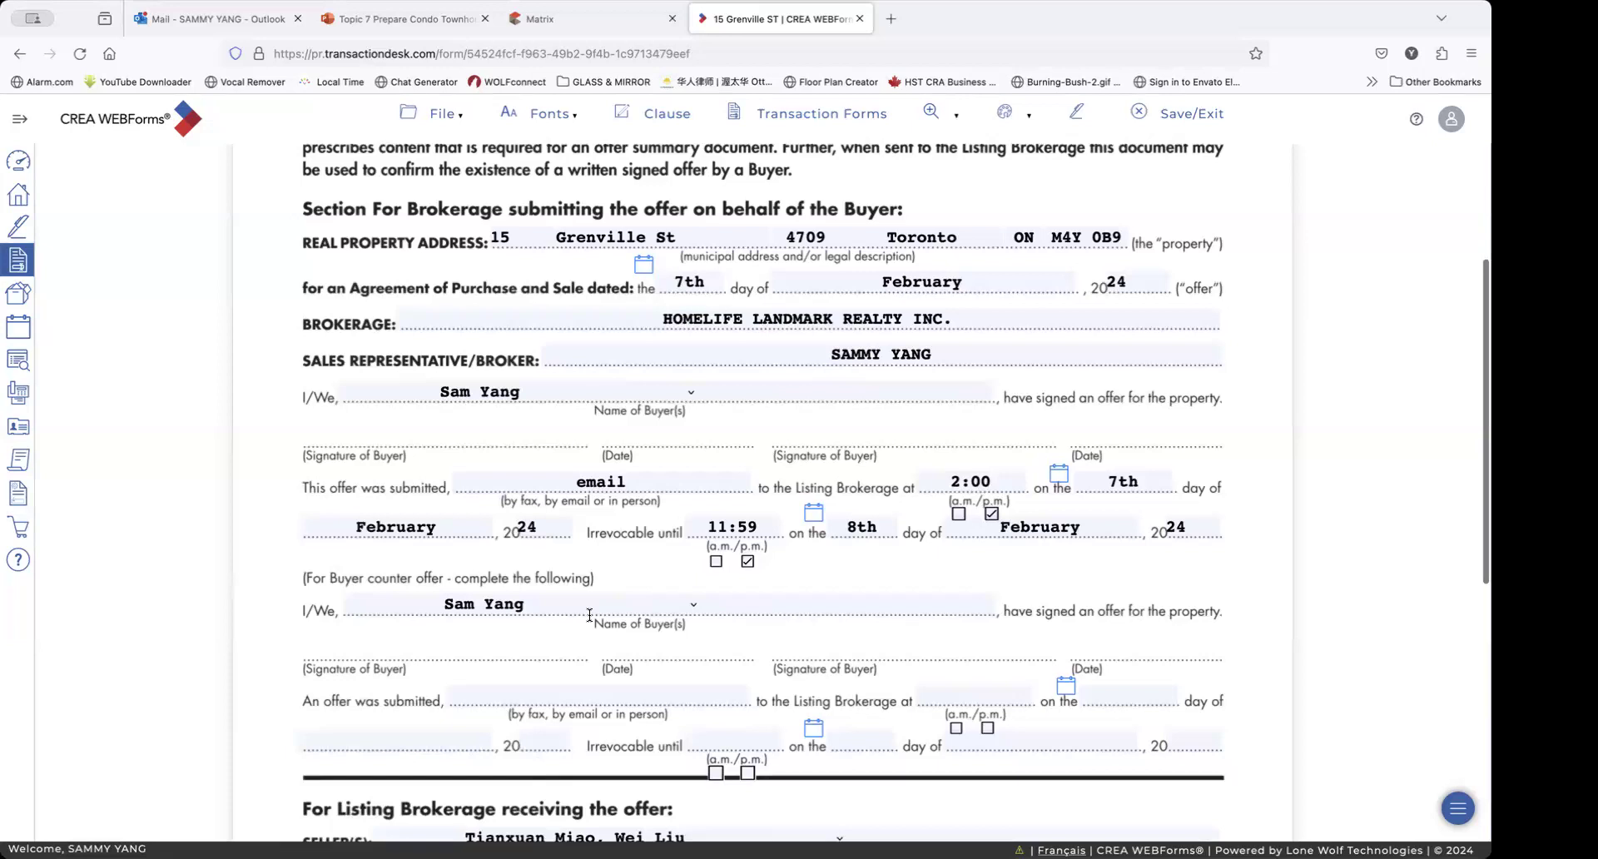
{"action": "scroll", "coordinate": [589, 614], "scroll_direction": "down", "scroll_amount": 3}
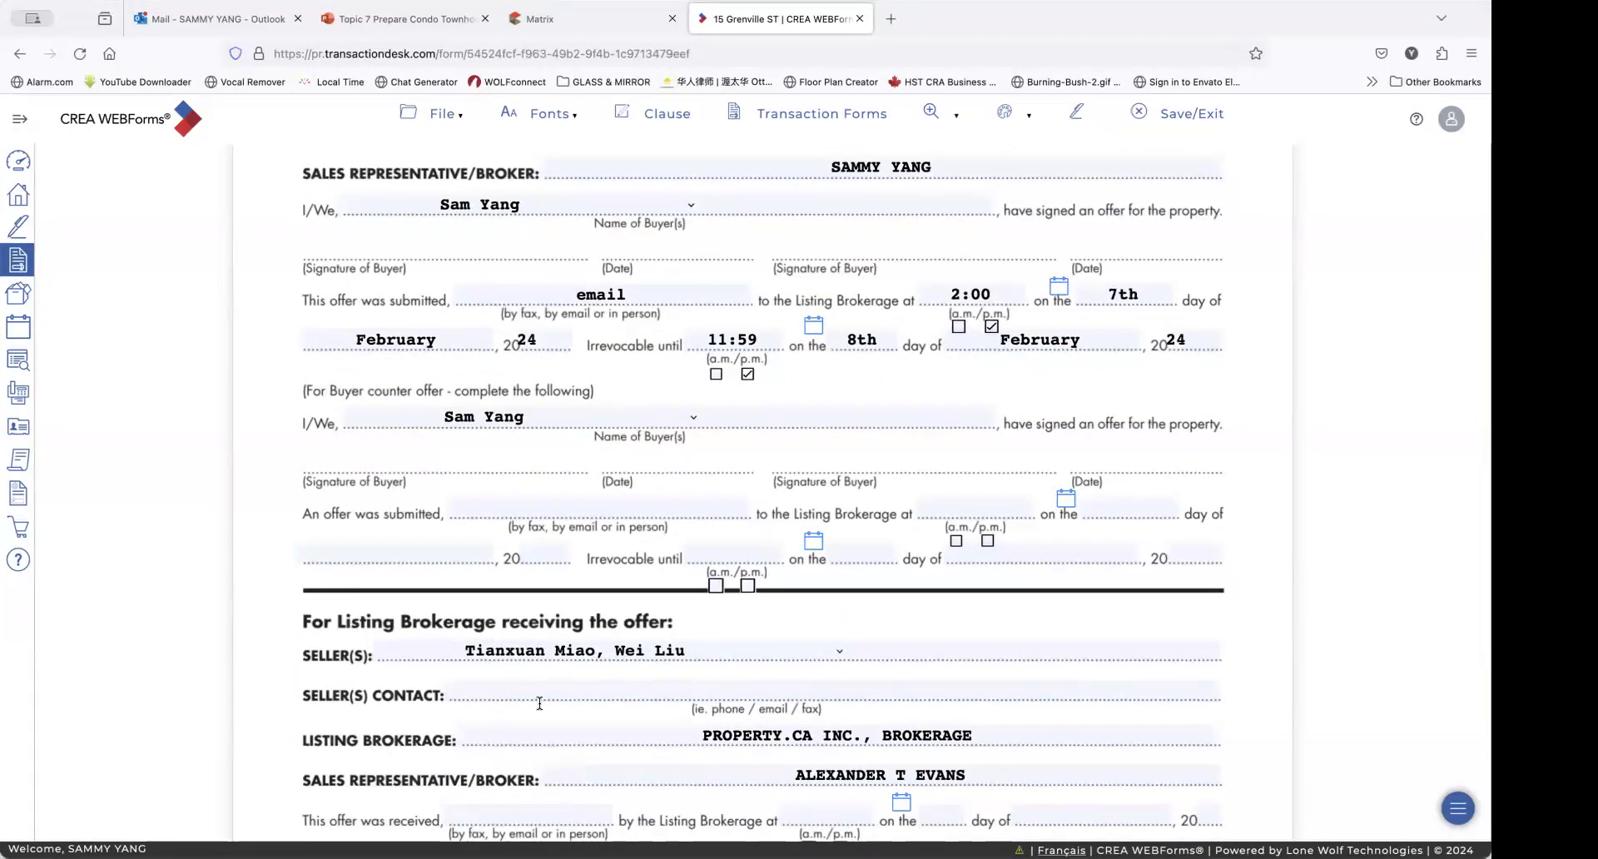
{"action": "scroll", "coordinate": [701, 718], "scroll_direction": "down", "scroll_amount": 1}
{"action": "scroll", "coordinate": [701, 718], "scroll_direction": "down", "scroll_amount": 2}
{"action": "scroll", "coordinate": [471, 221], "scroll_direction": "up", "scroll_amount": 7}
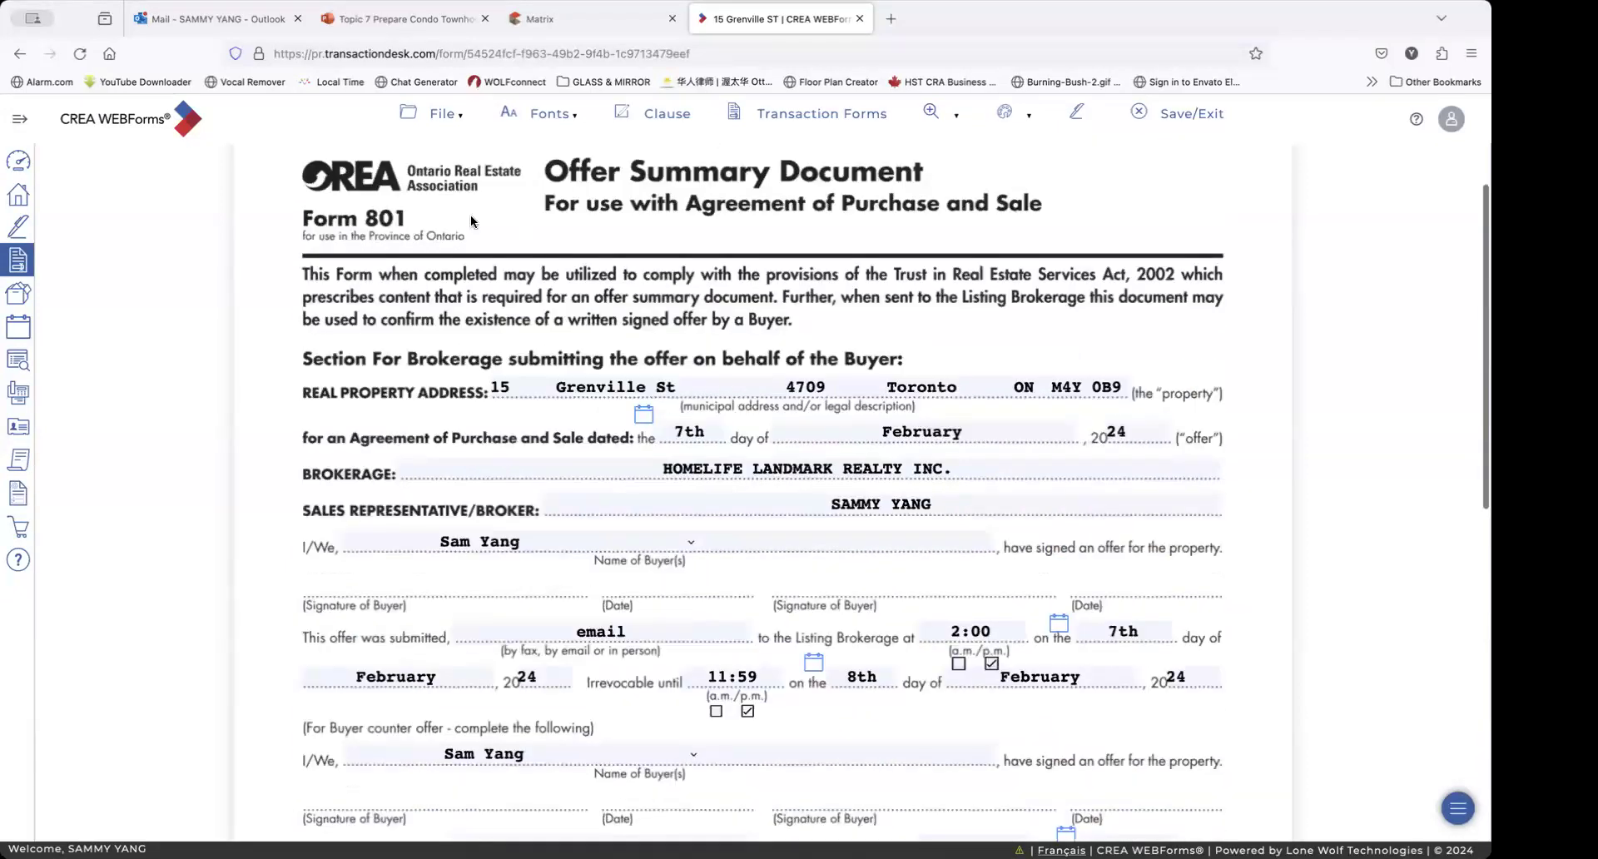
{"action": "left_click", "coordinate": [433, 116]}
{"action": "mouse_move", "coordinate": [442, 238]}
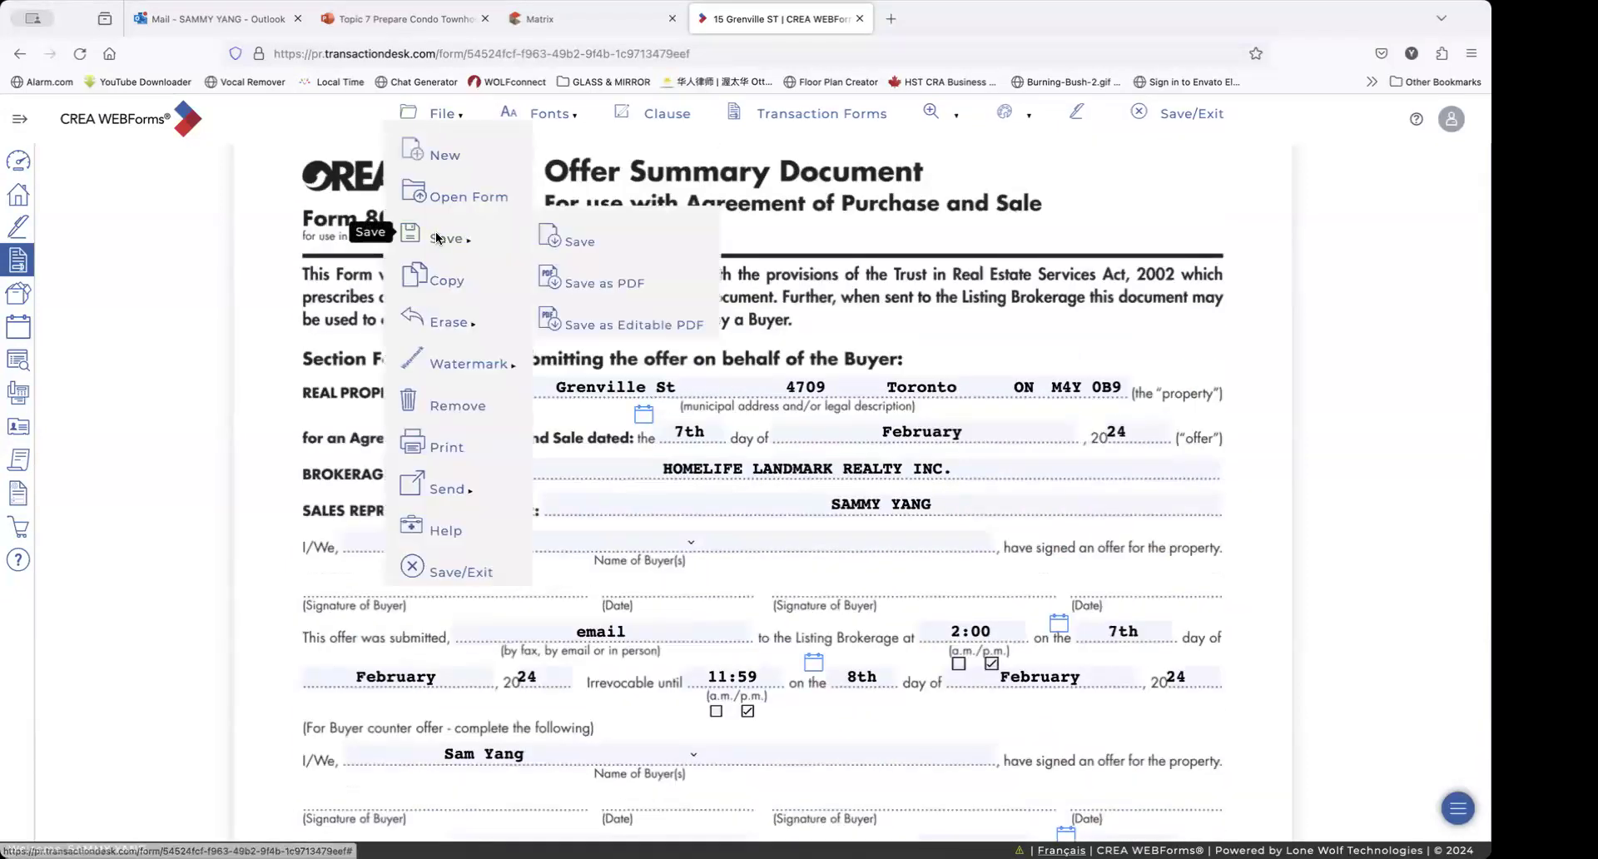
{"action": "left_click", "coordinate": [576, 248]}
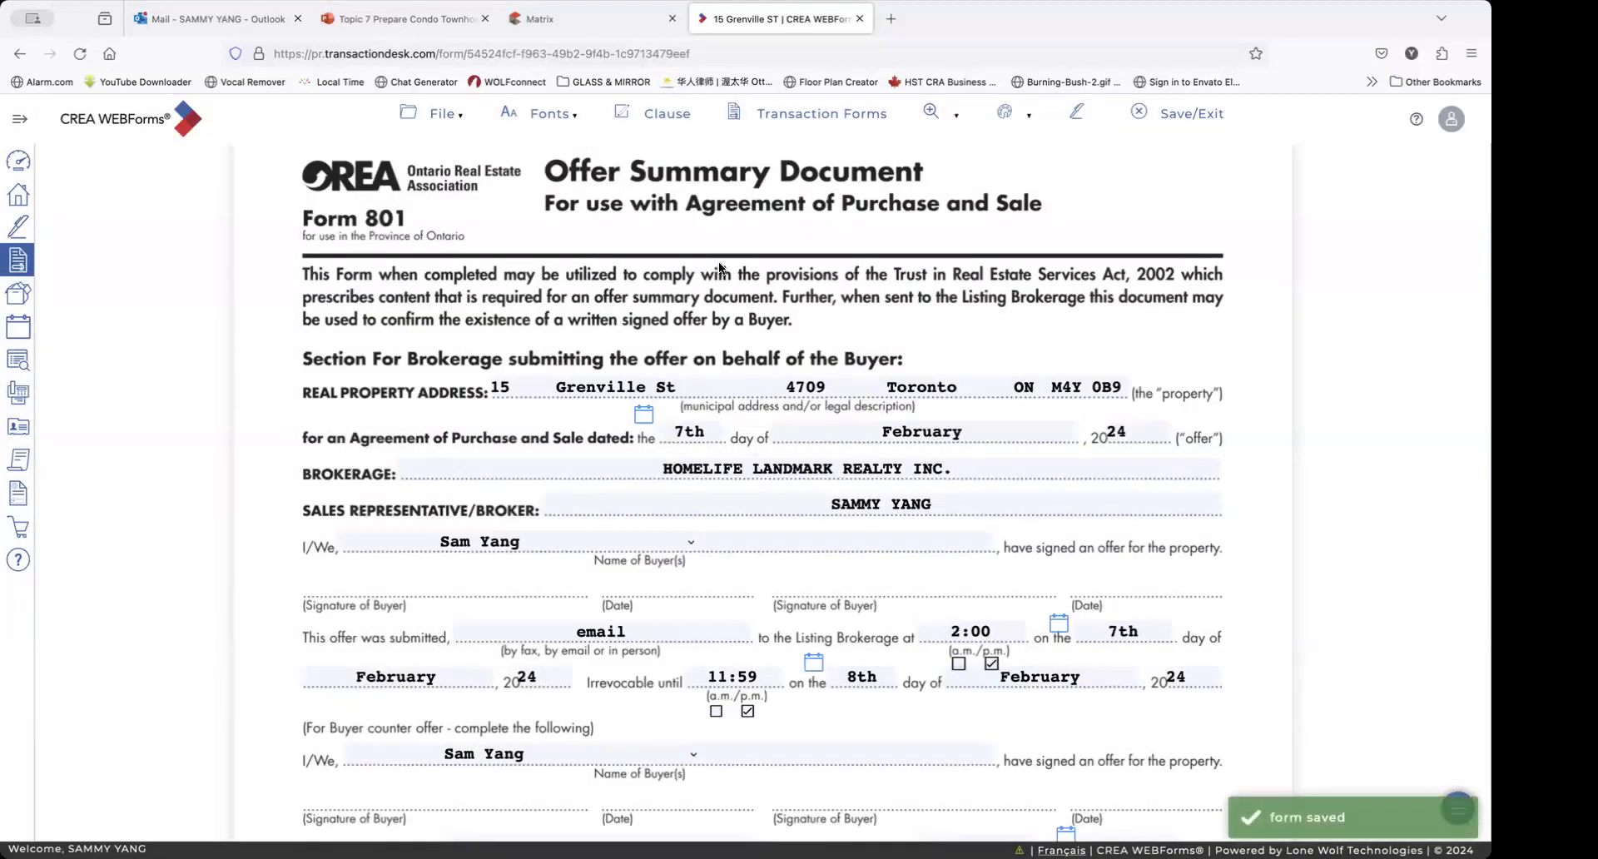
{"action": "left_click", "coordinate": [806, 115]}
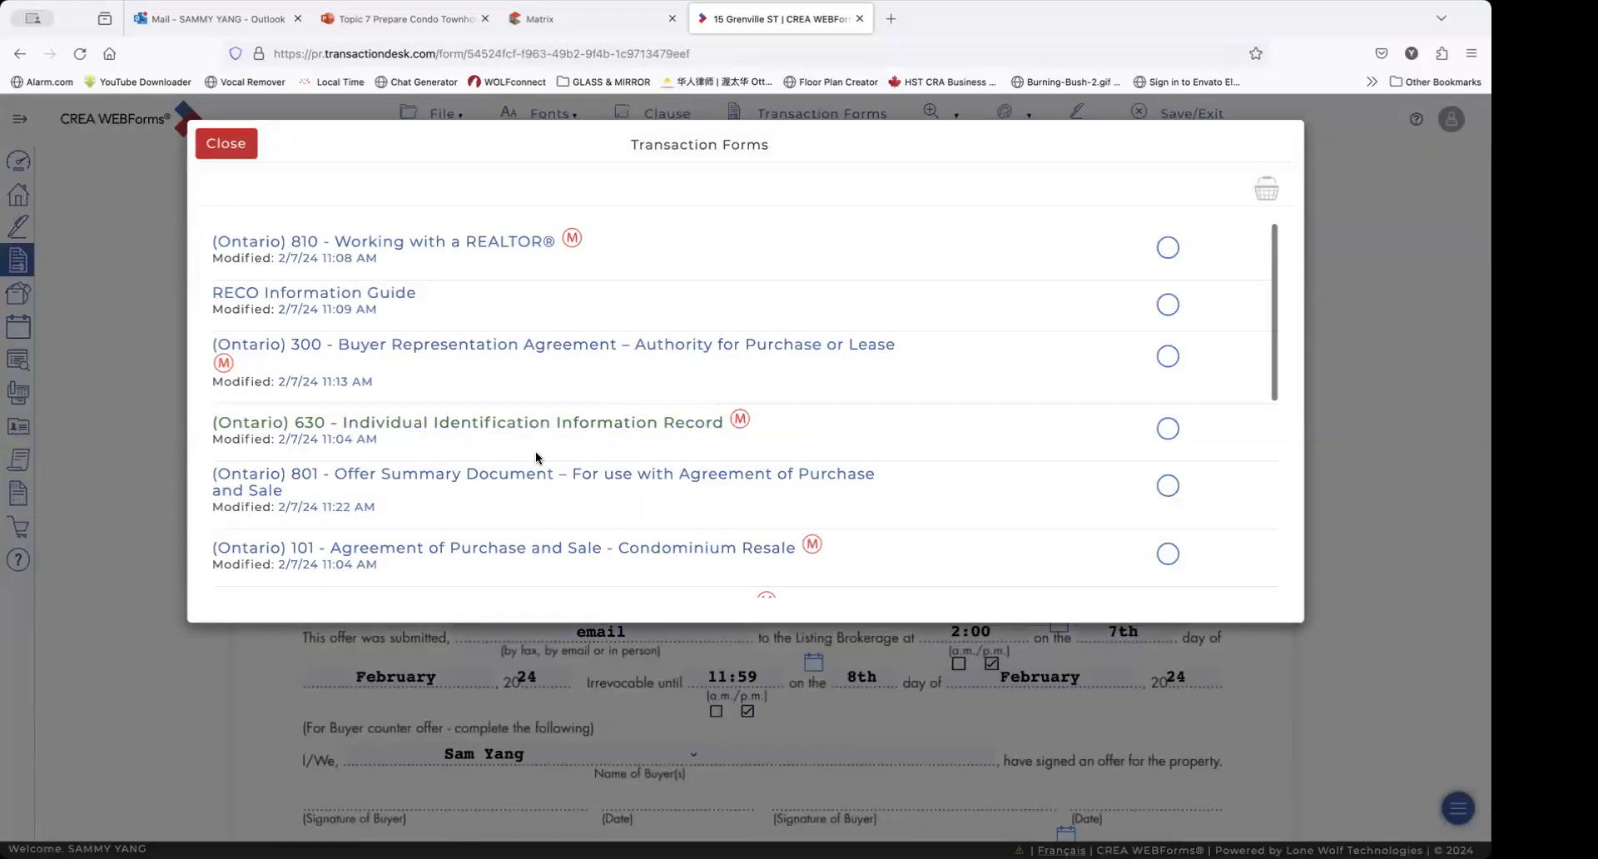
Step: Open Form 101 Condominium Resale, scan its prefilled fields, then switch to the Matrix listing
{"action": "left_click", "coordinate": [489, 548]}
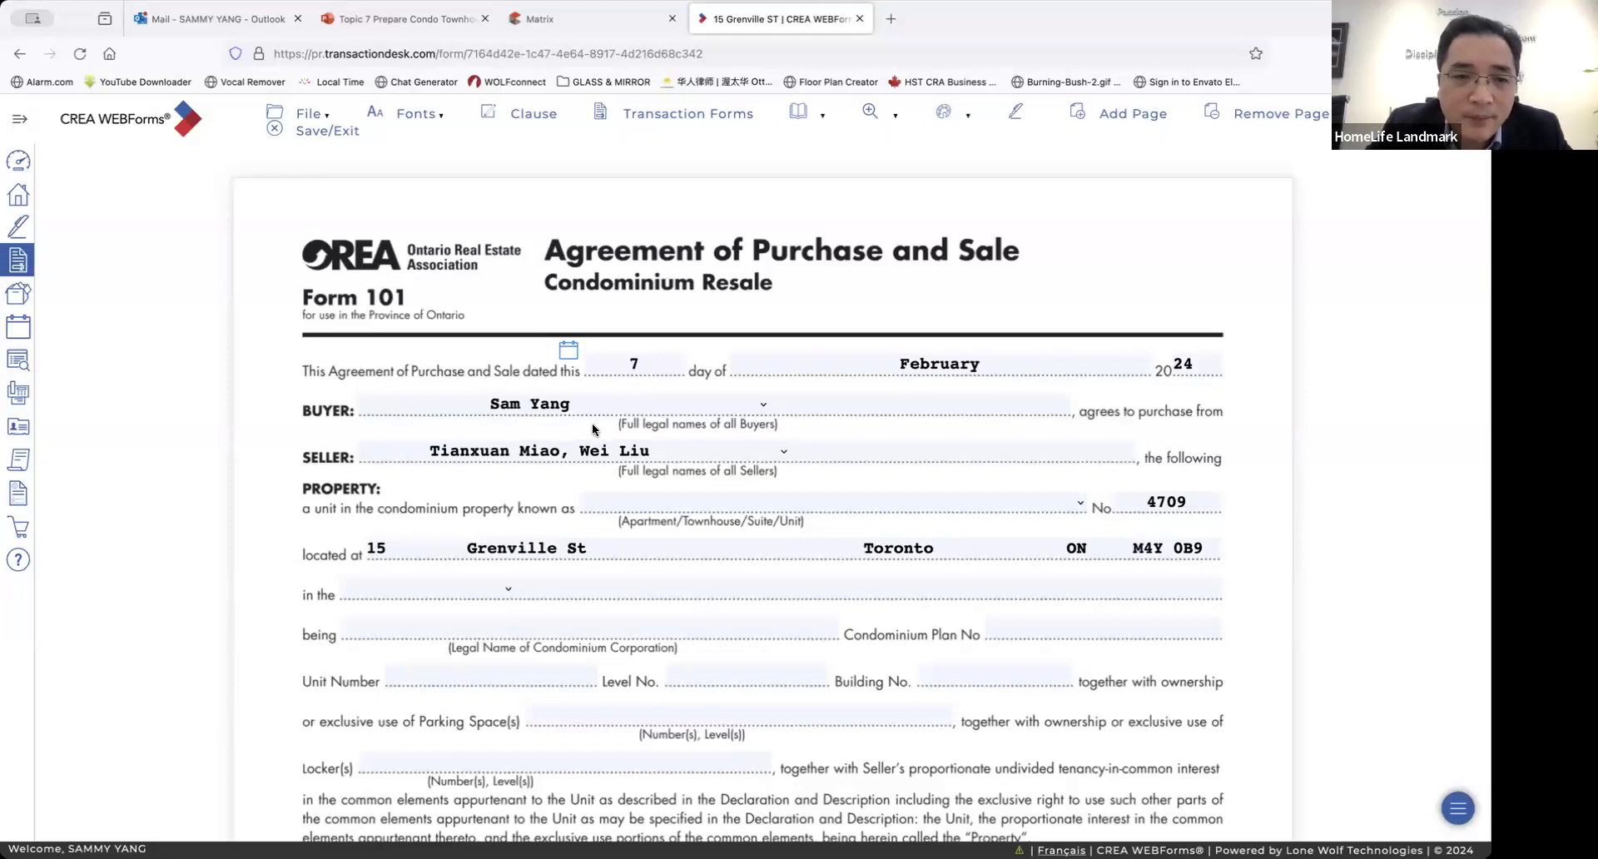
{"action": "scroll", "coordinate": [591, 425], "scroll_direction": "down", "scroll_amount": 1}
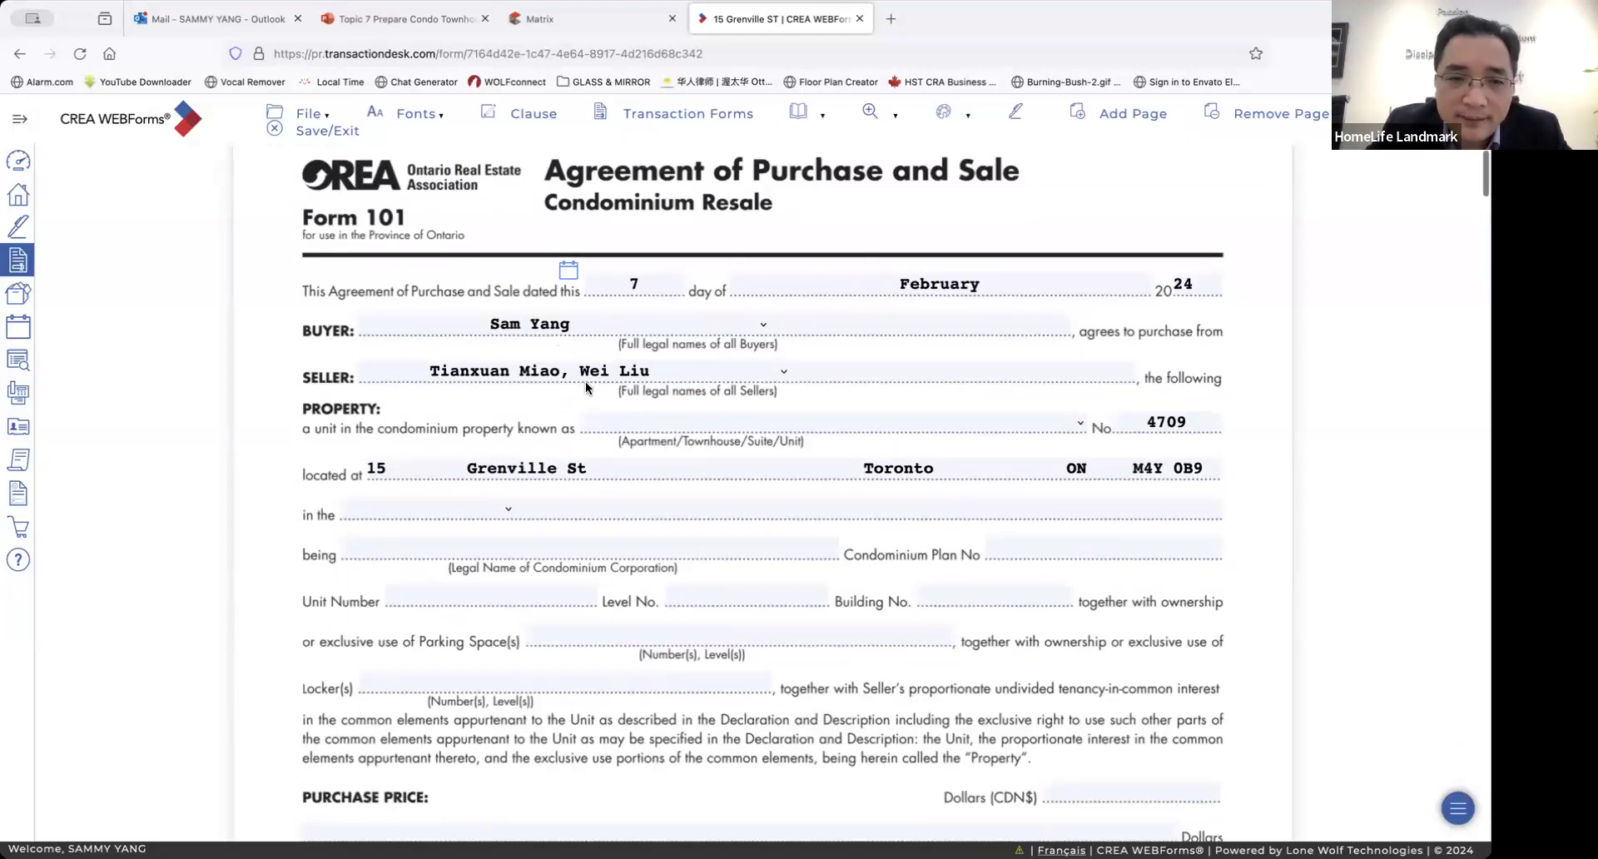
{"action": "scroll", "coordinate": [531, 413], "scroll_direction": "down", "scroll_amount": 1}
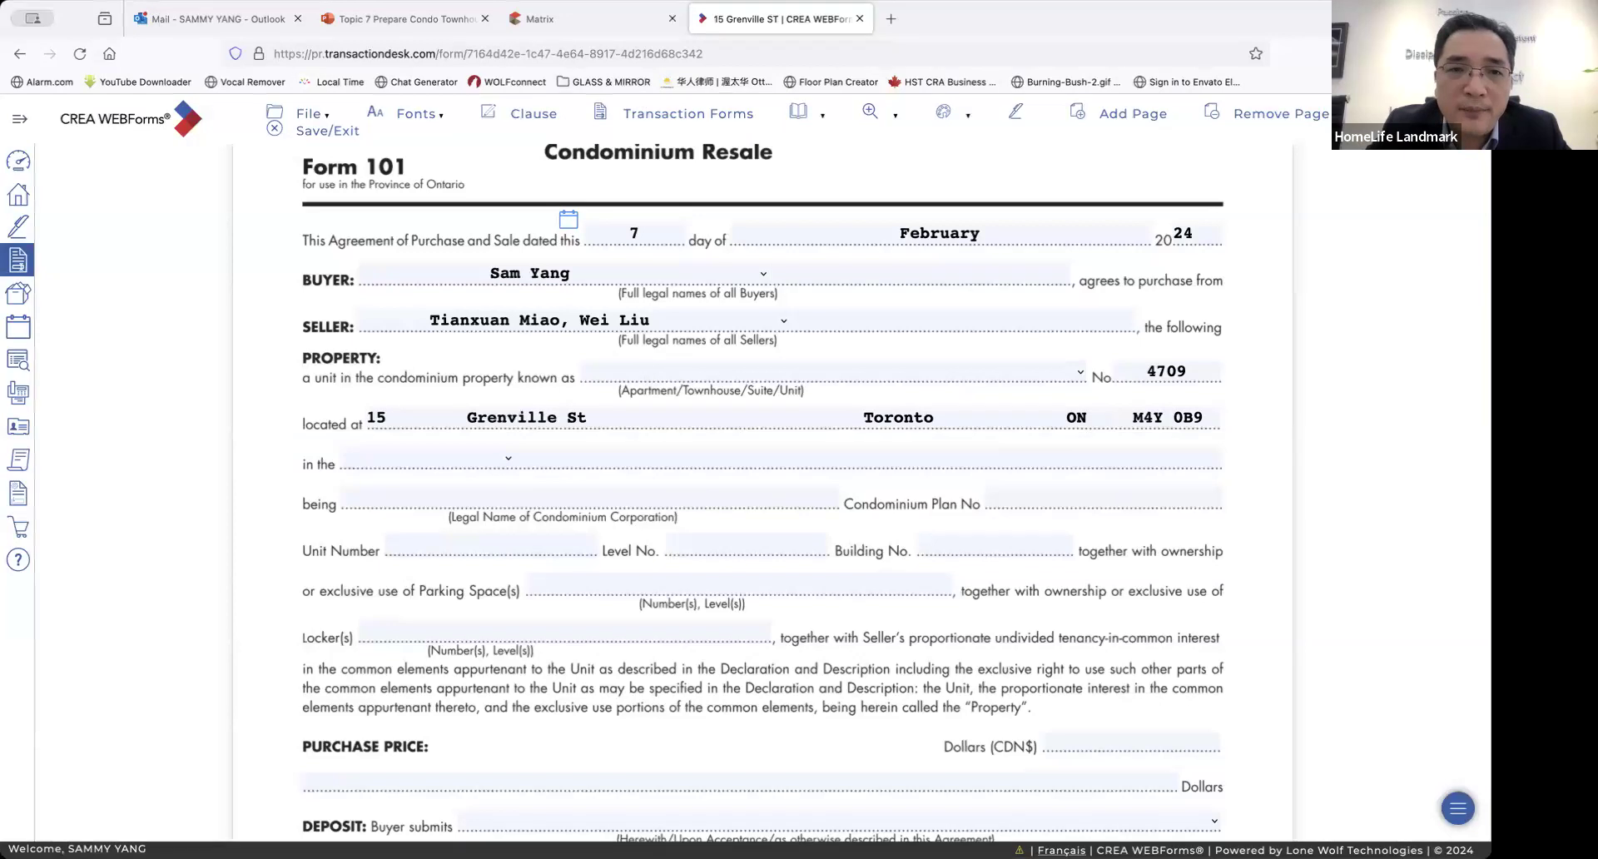
{"action": "left_click", "coordinate": [585, 15]}
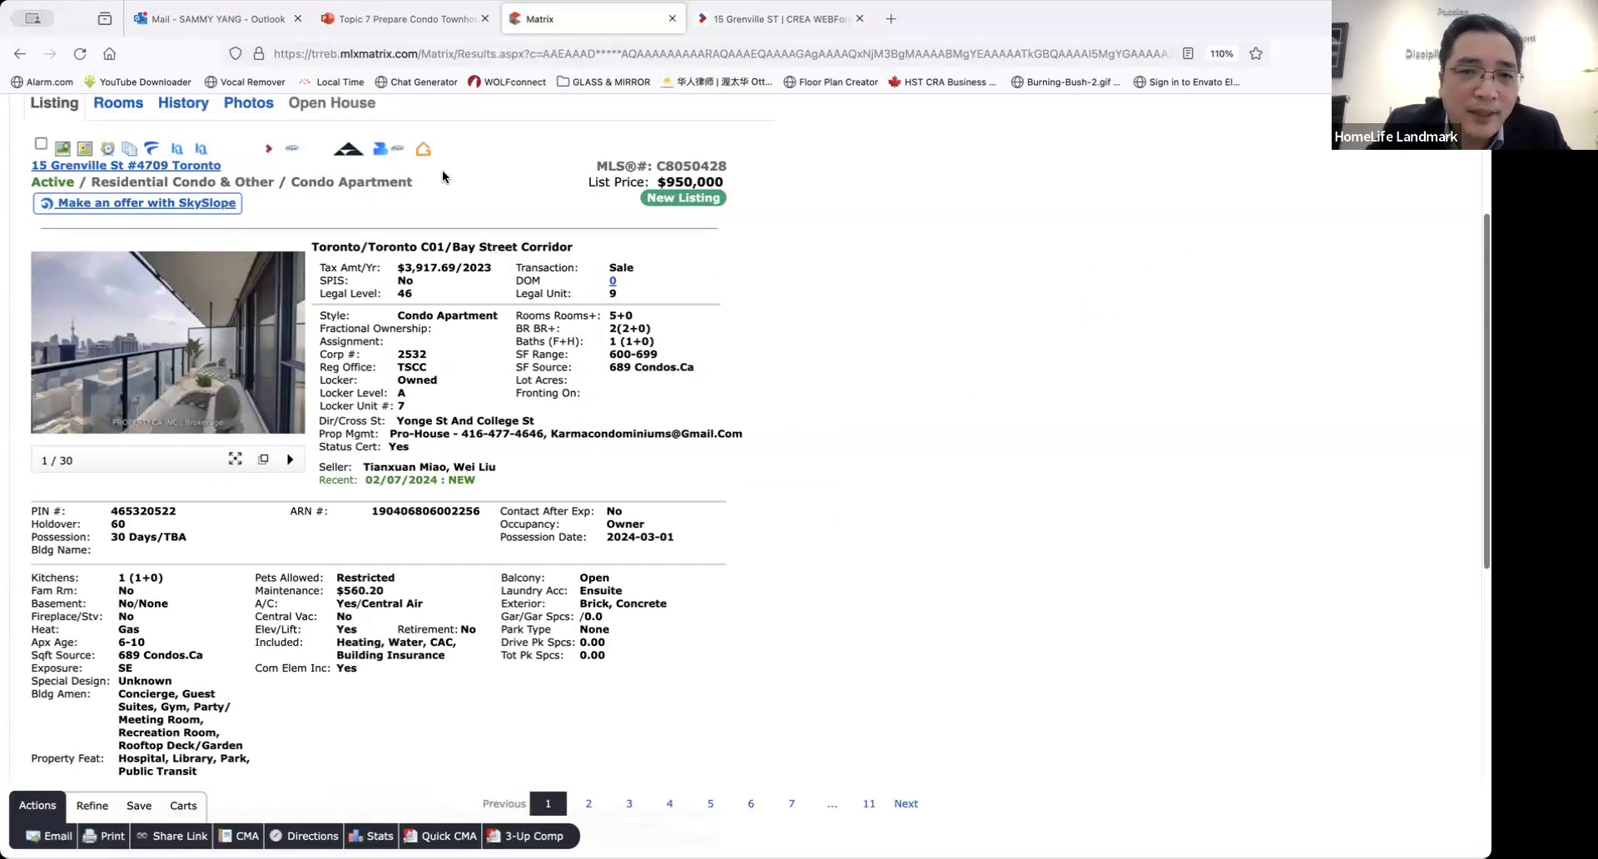
Step: On Form 101, set the unit type to Apartment and the location to City of Toronto
{"action": "left_click", "coordinate": [792, 17]}
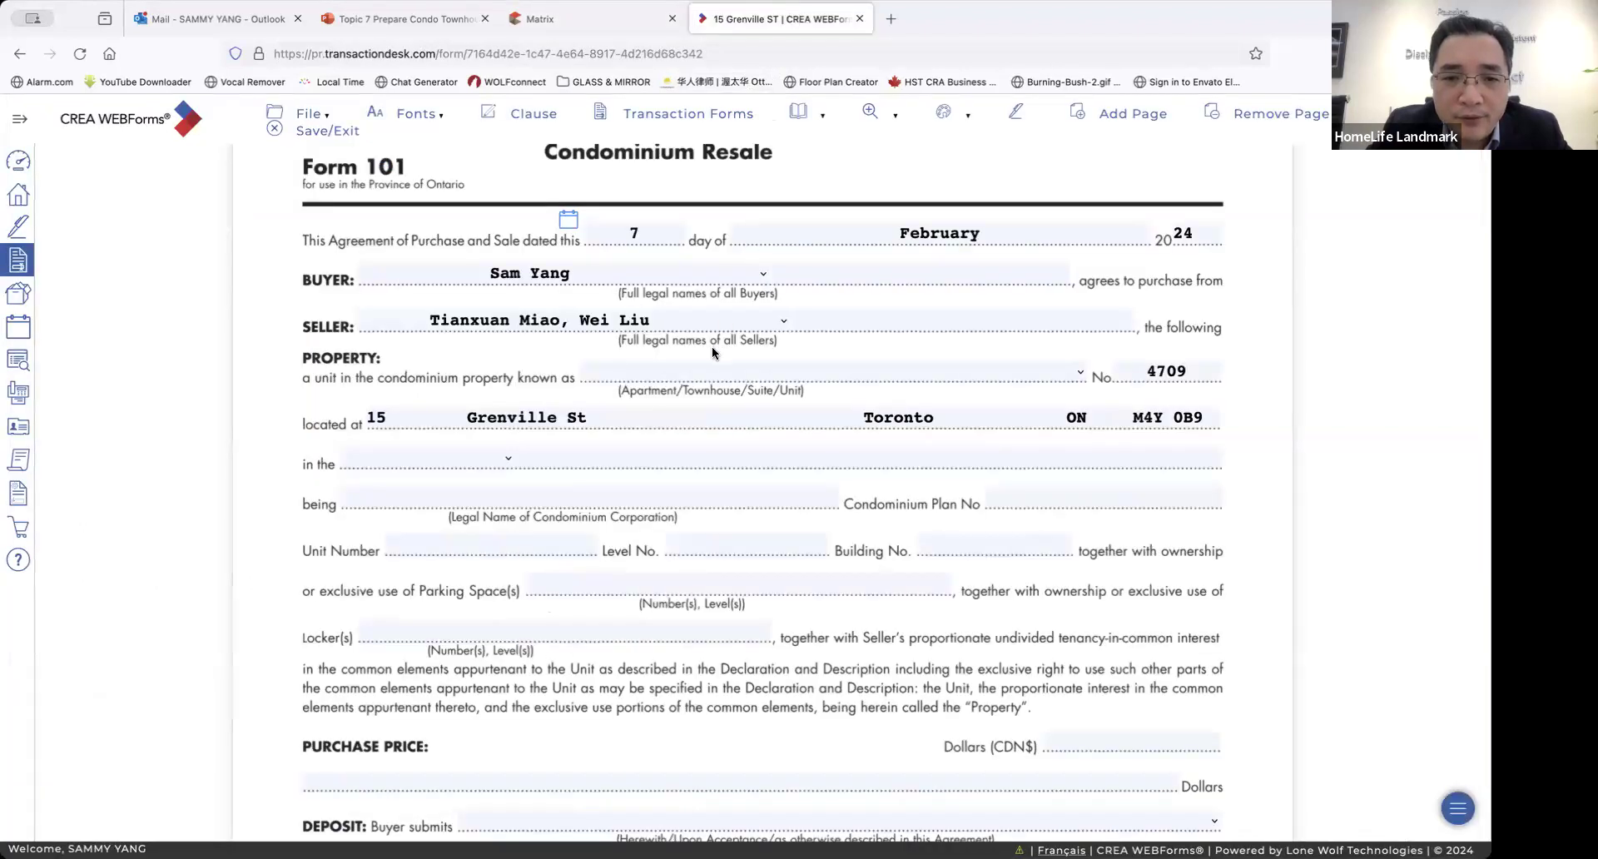
{"action": "left_click", "coordinate": [697, 374]}
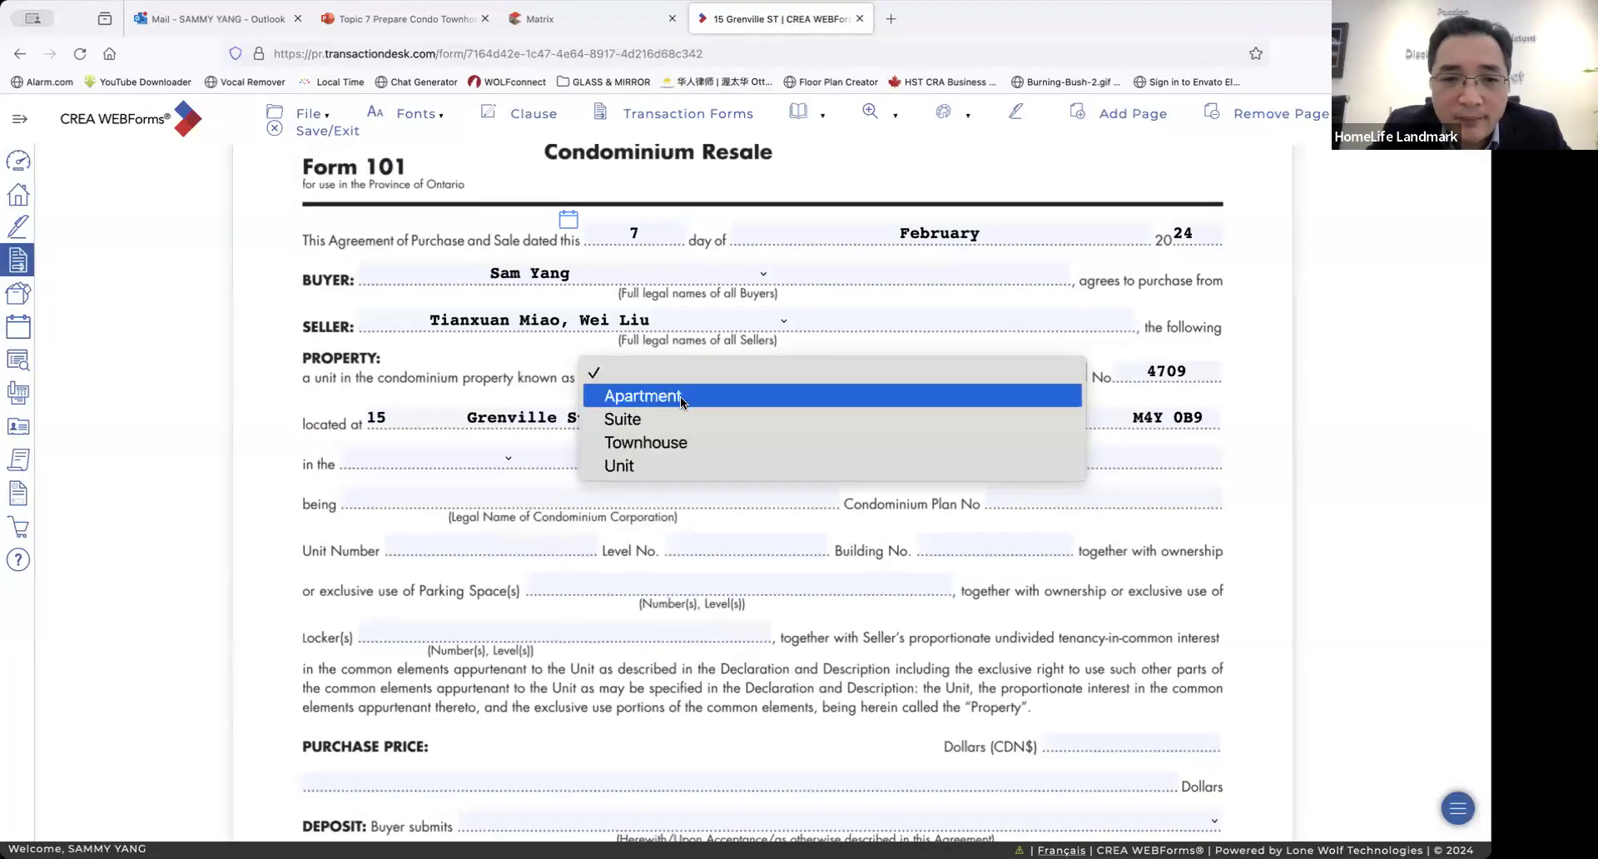
{"action": "left_click", "coordinate": [681, 397]}
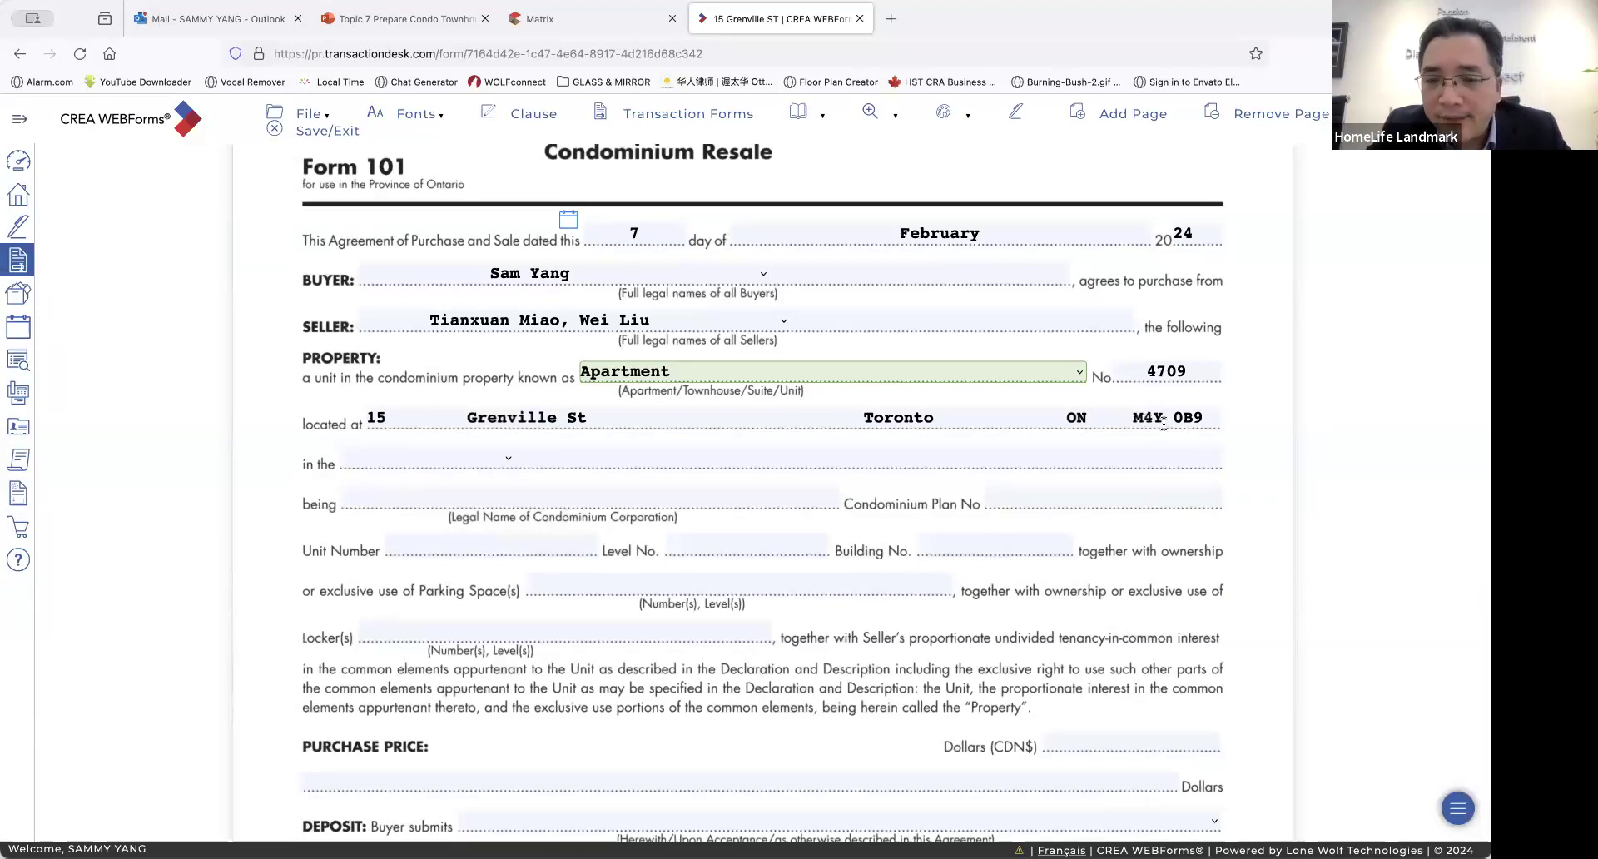
{"action": "left_click", "coordinate": [507, 460]}
{"action": "left_click", "coordinate": [491, 469]}
{"action": "left_click", "coordinate": [544, 454]}
{"action": "type", "text": "Toronto"}
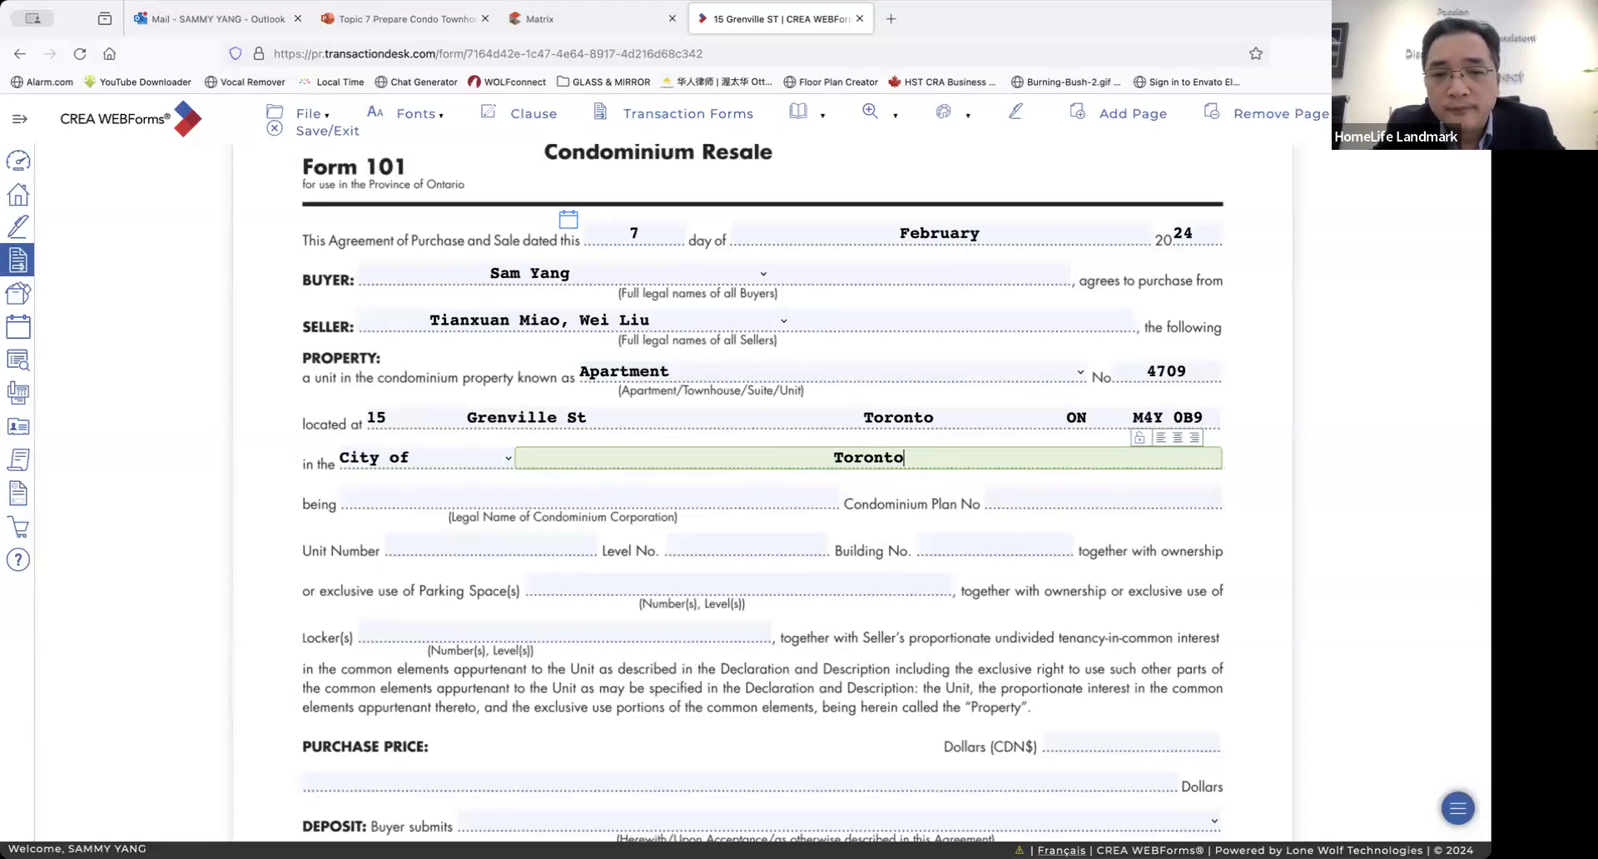
{"action": "left_click", "coordinate": [447, 490]}
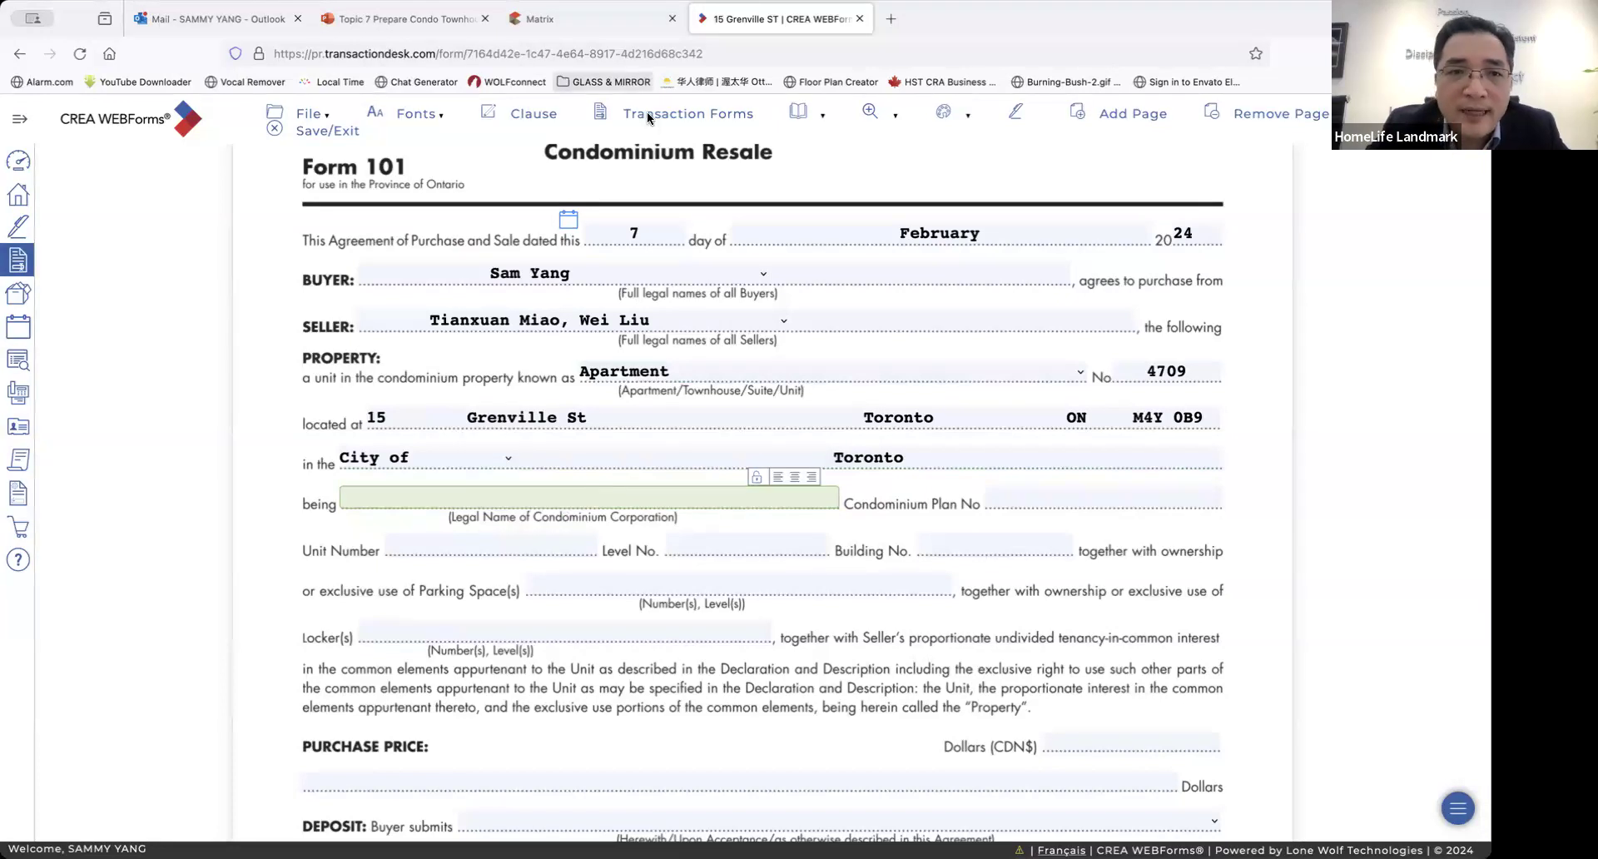
{"action": "left_click", "coordinate": [575, 19]}
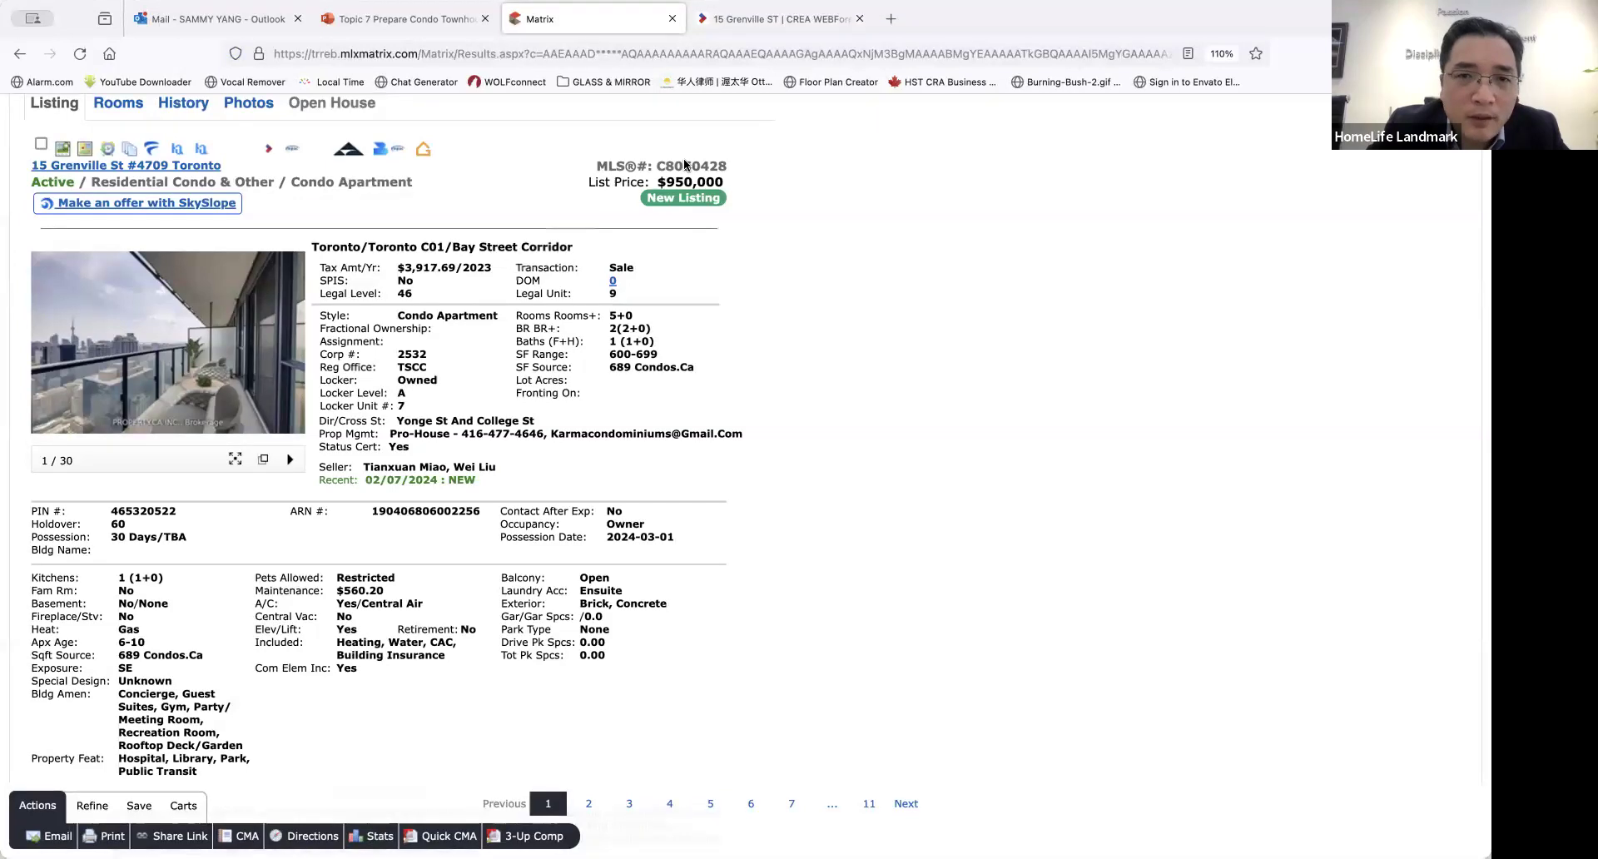
Step: Enter Condominium Plan No 2532 and corporation name TSCC, copied from the Matrix listing
{"action": "left_click", "coordinate": [761, 20]}
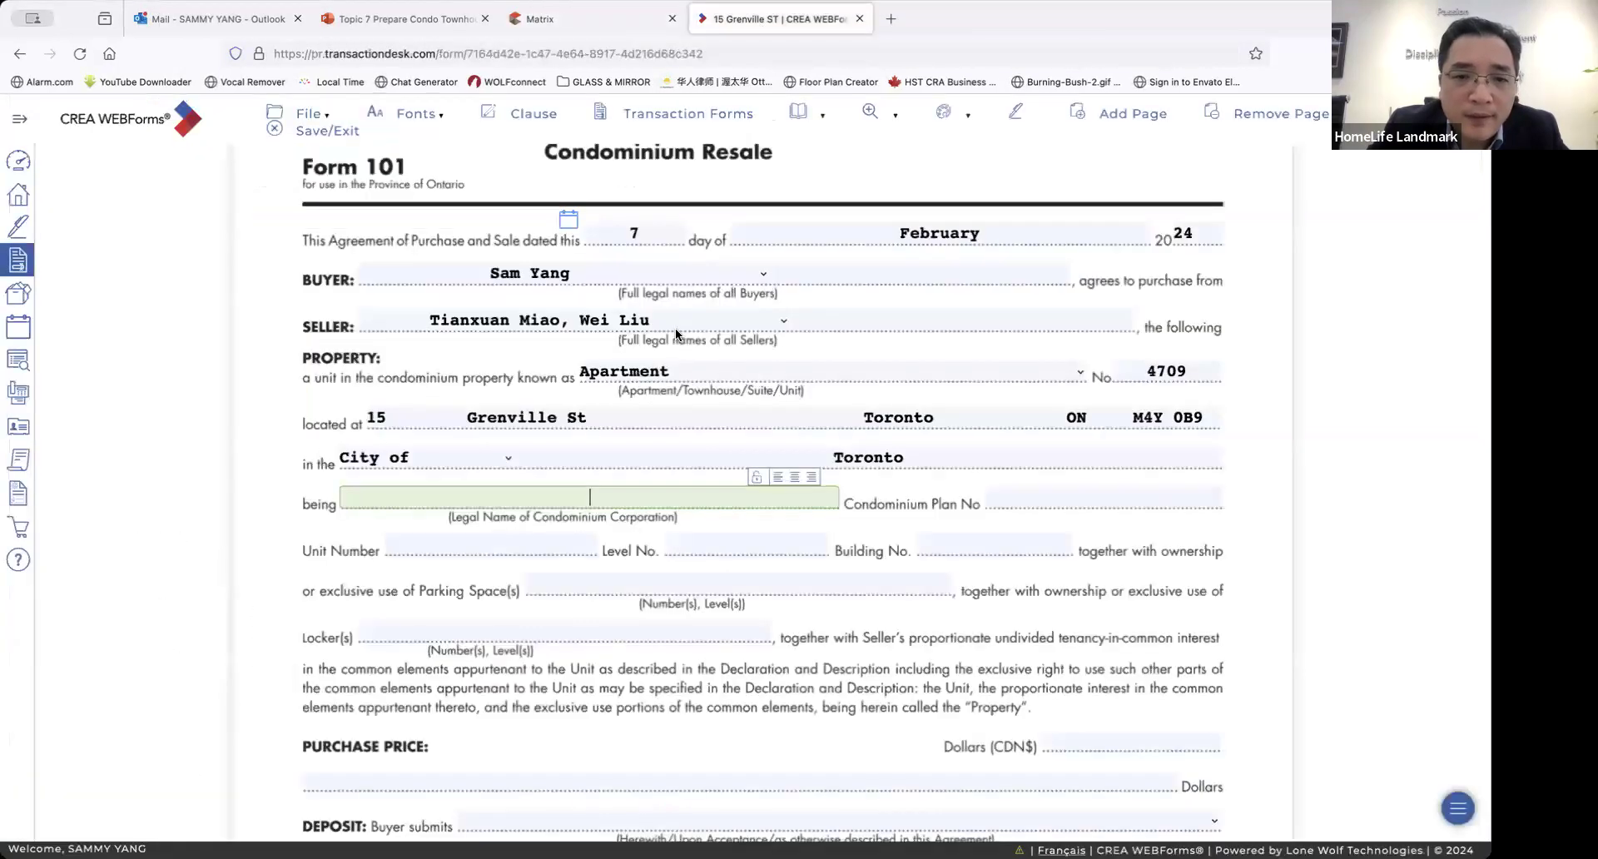
{"action": "left_click", "coordinate": [577, 20]}
{"action": "left_click_drag", "start_coordinate": [398, 367], "coordinate": [431, 367]}
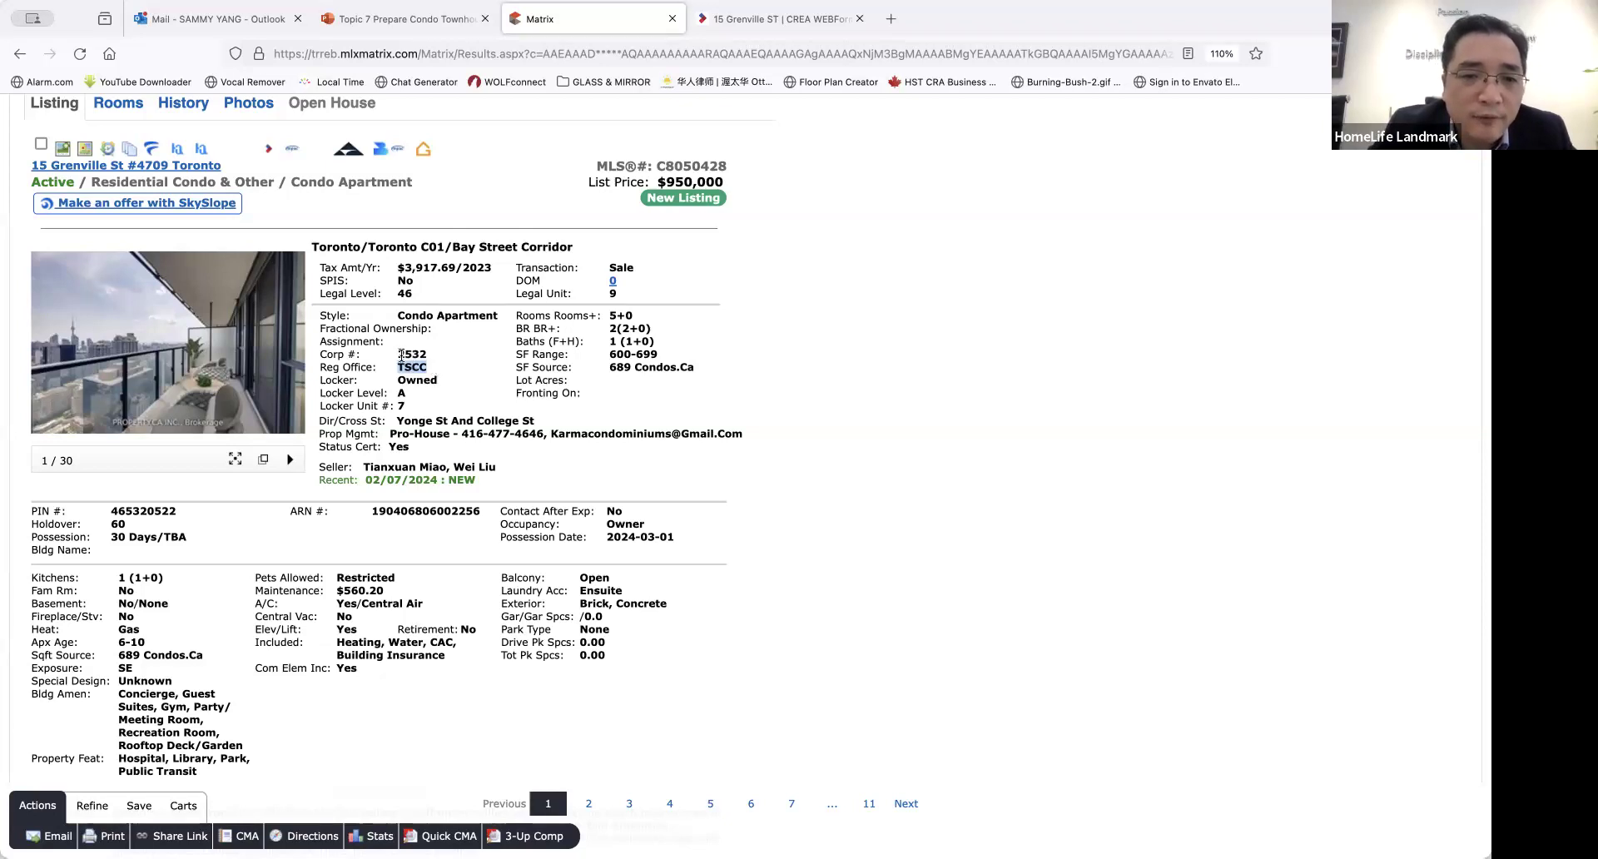
{"action": "left_click", "coordinate": [785, 31]}
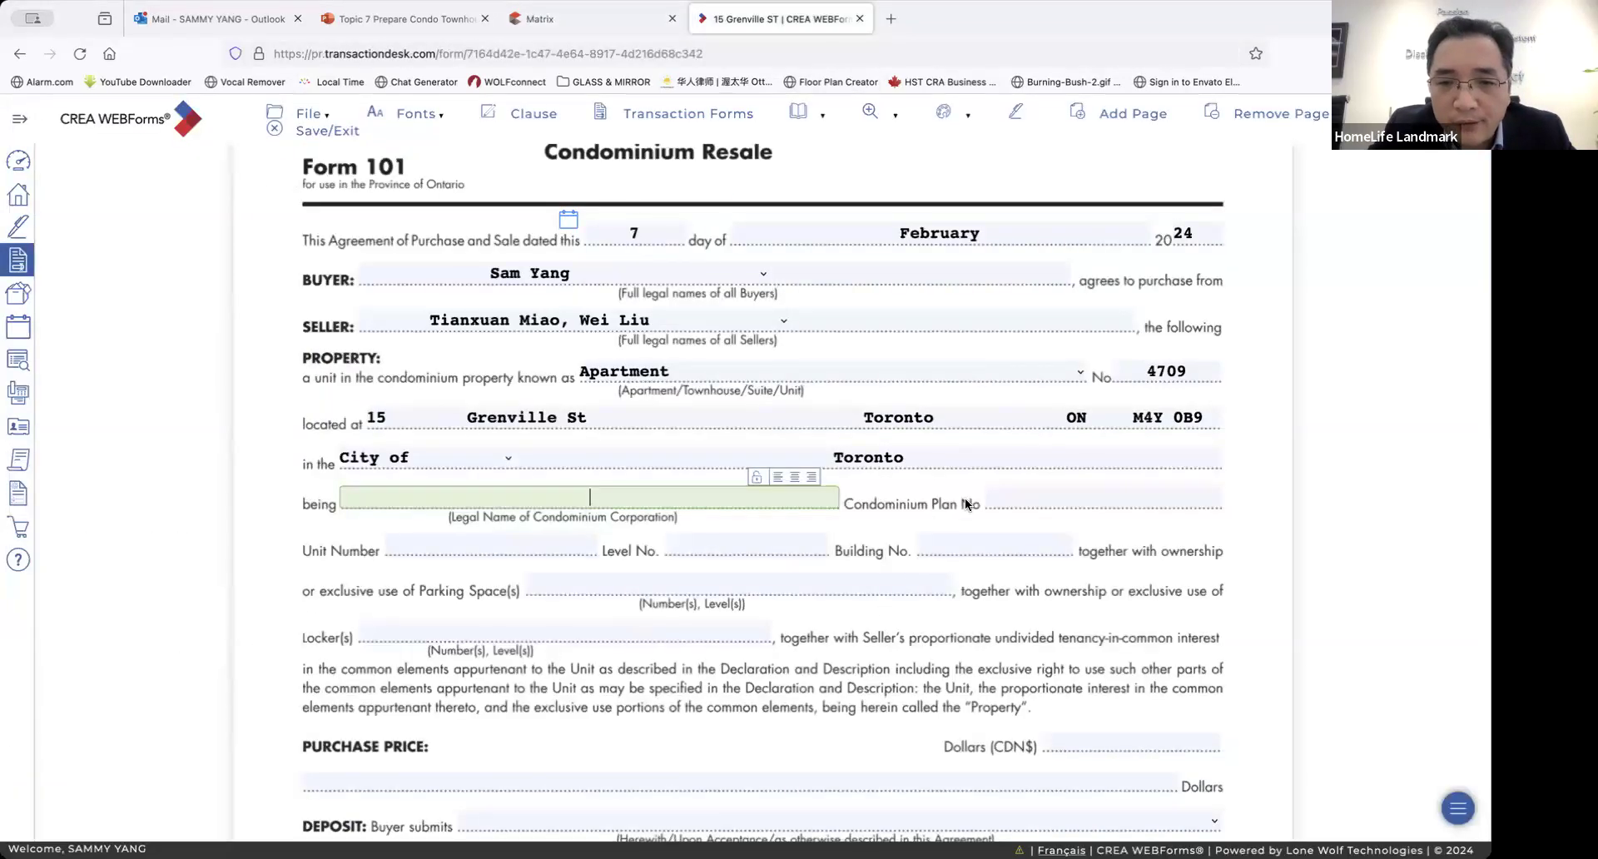
{"action": "left_click", "coordinate": [1031, 496]}
{"action": "type", "text": "25"}
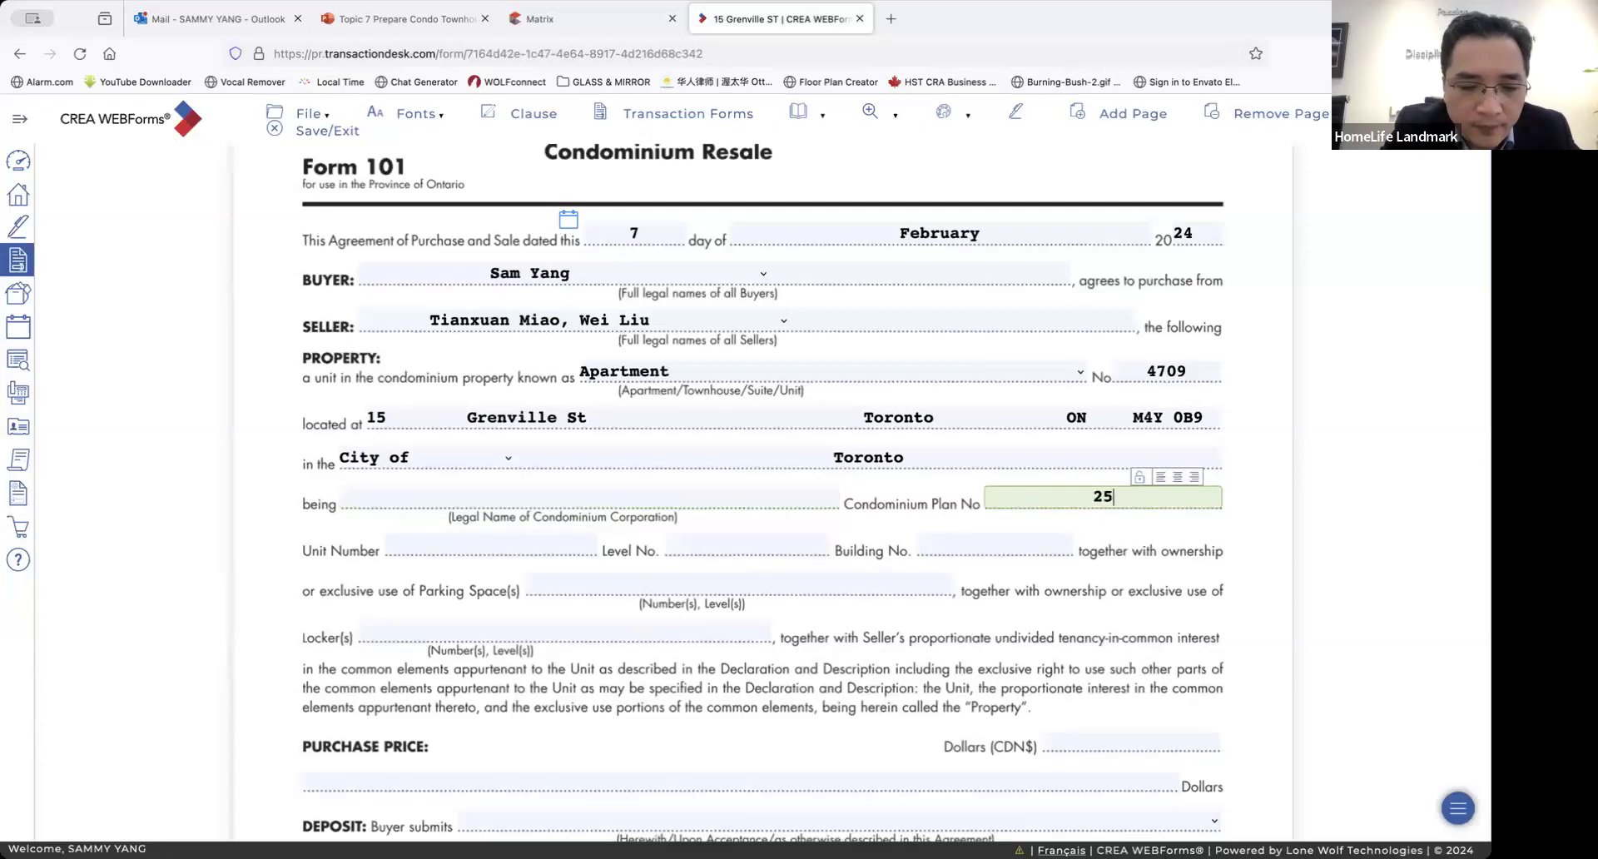
{"action": "type", "text": "32"}
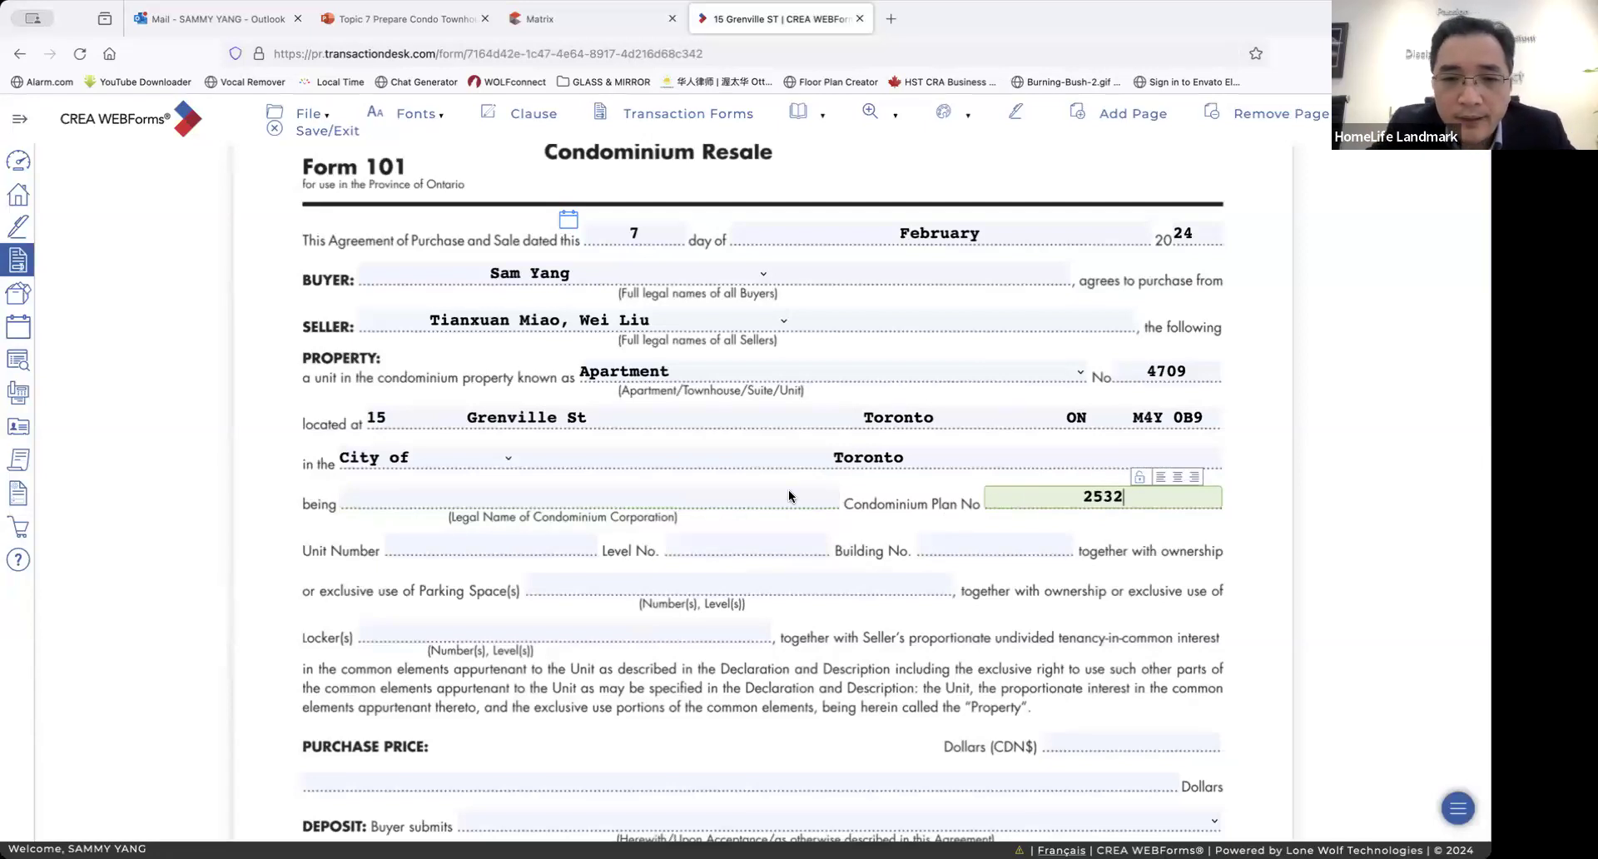
{"action": "left_click", "coordinate": [652, 501]}
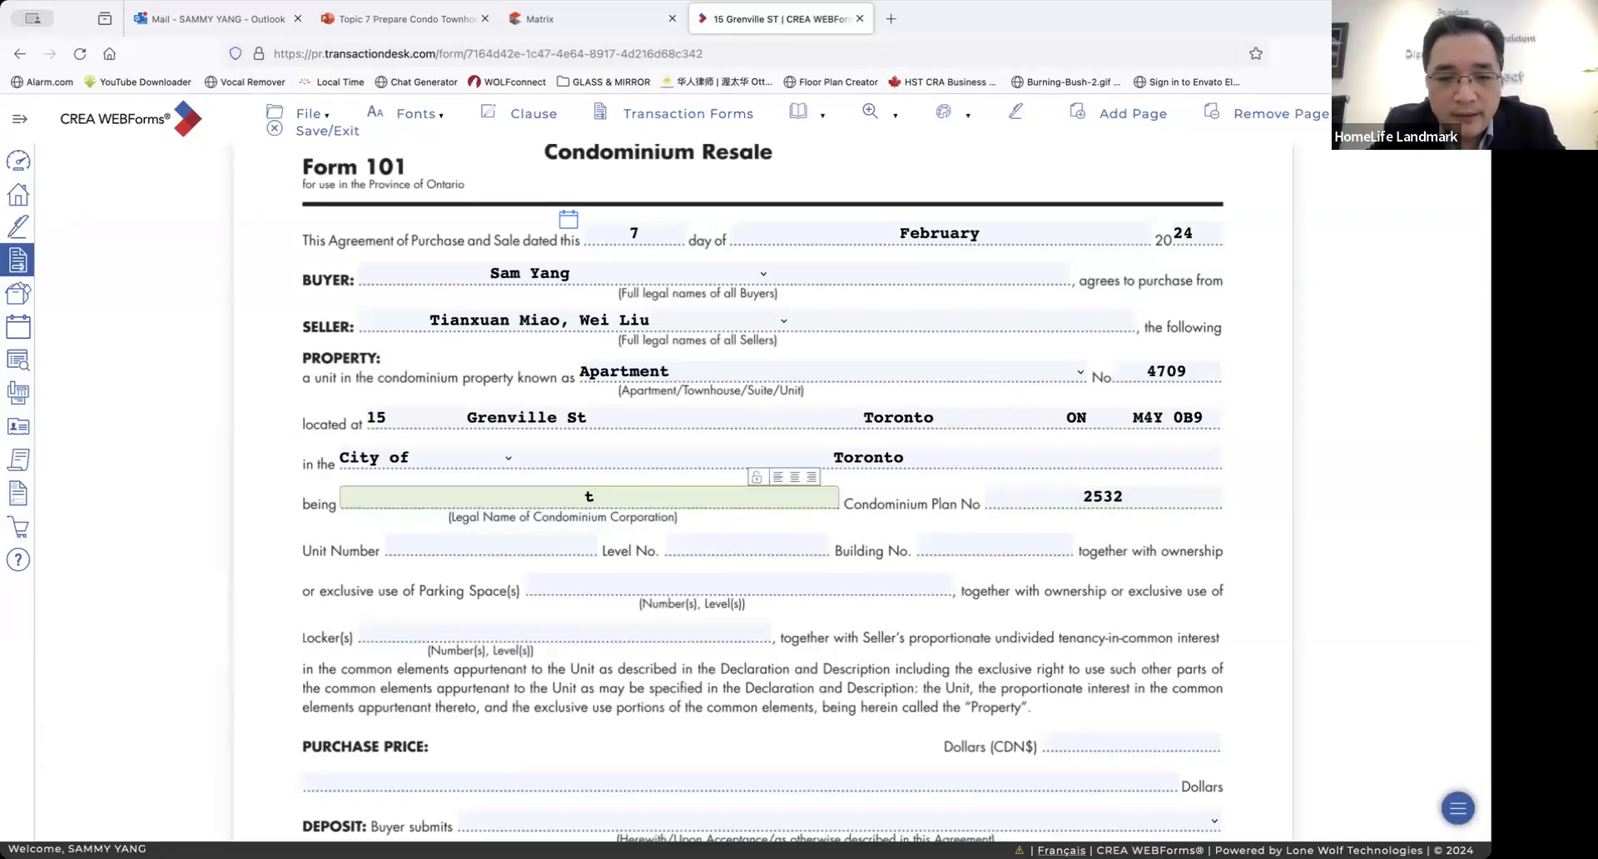
{"action": "type", "text": "t\\"}
{"action": "key", "text": "BackSpace"}
{"action": "key", "text": "BackSpace"}
{"action": "type", "text": "TSCC"}
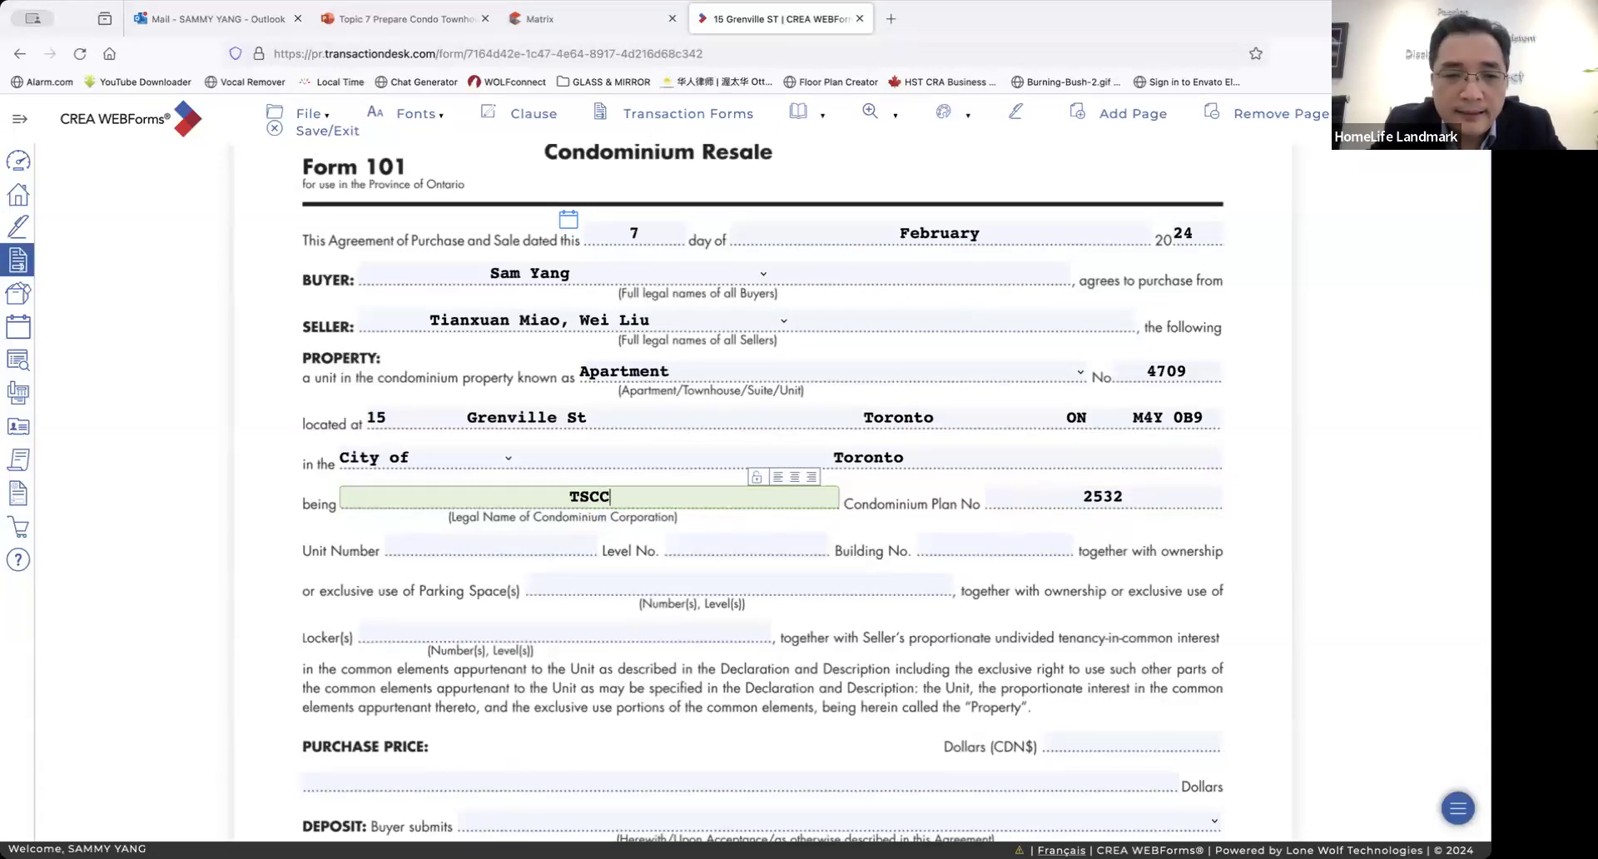
{"action": "left_click", "coordinate": [636, 546]}
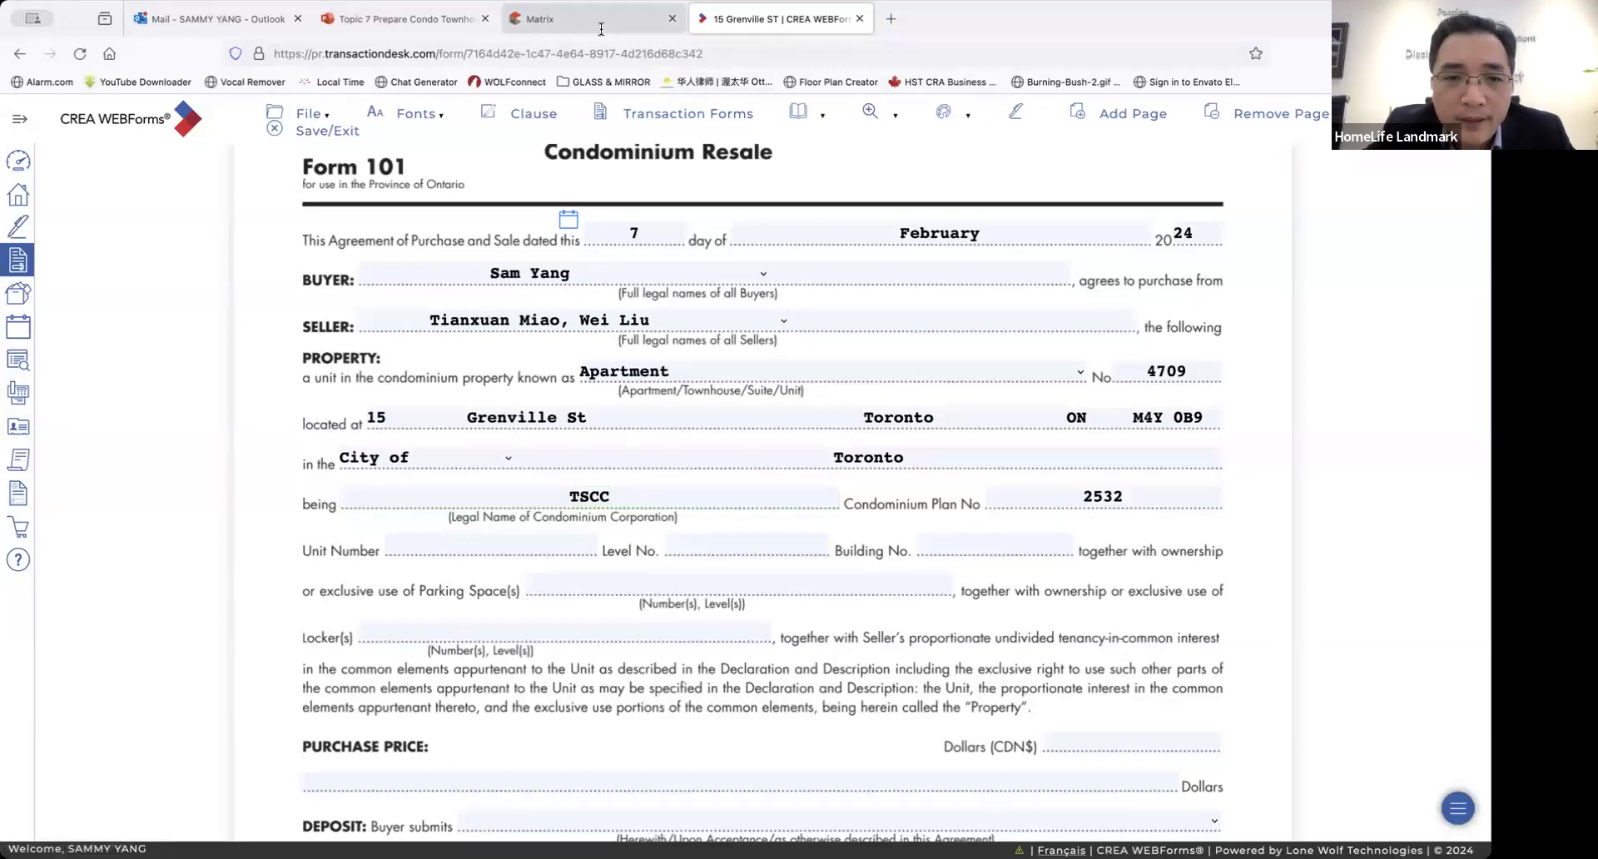
{"action": "left_click", "coordinate": [604, 24]}
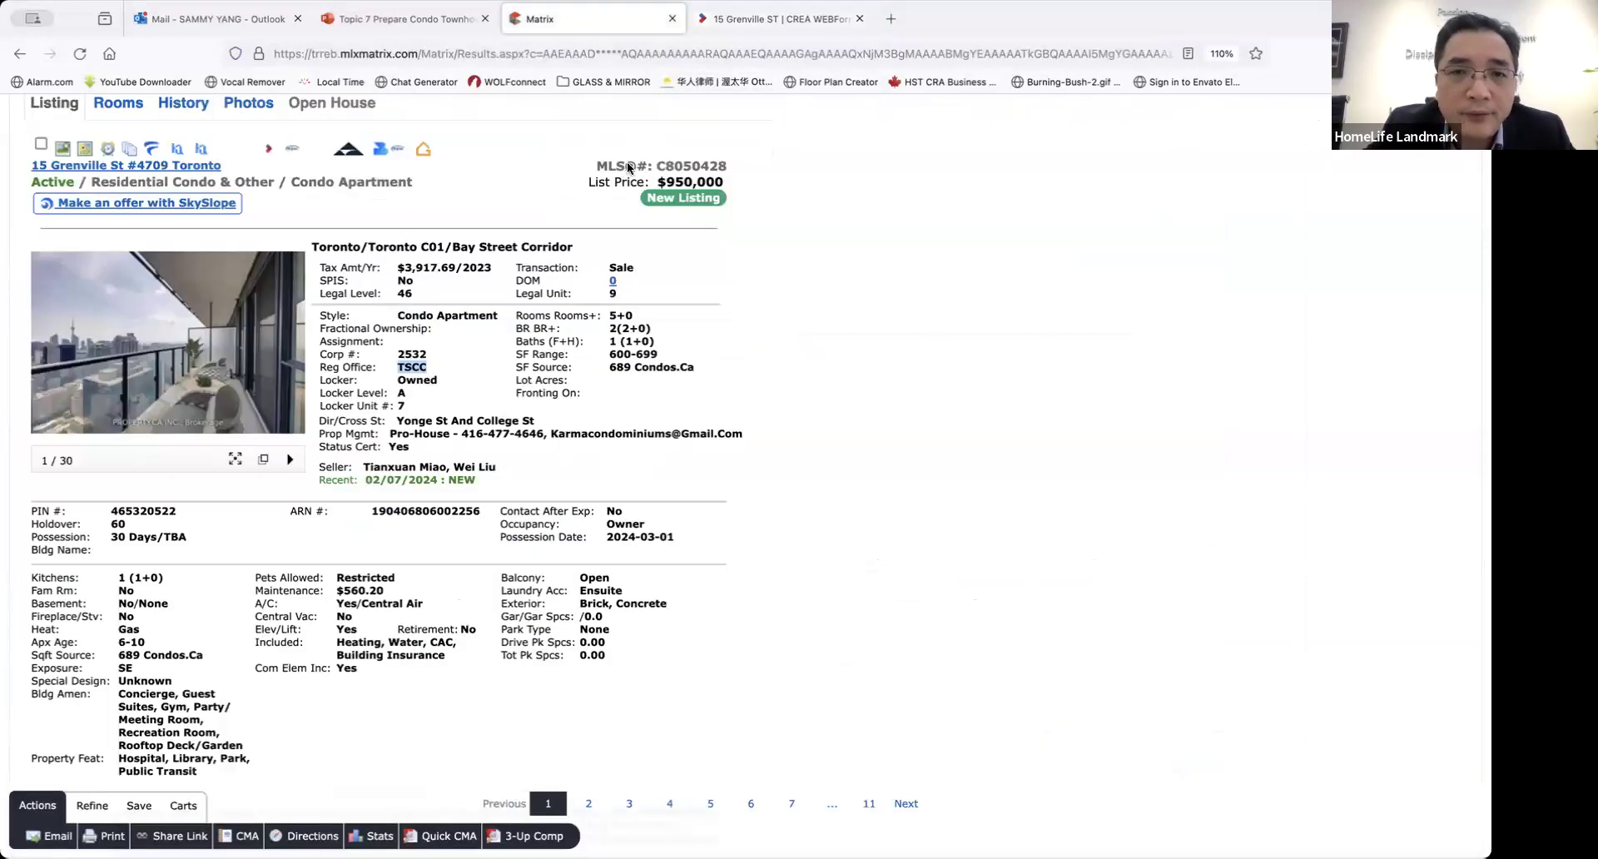
{"action": "left_click", "coordinate": [536, 344]}
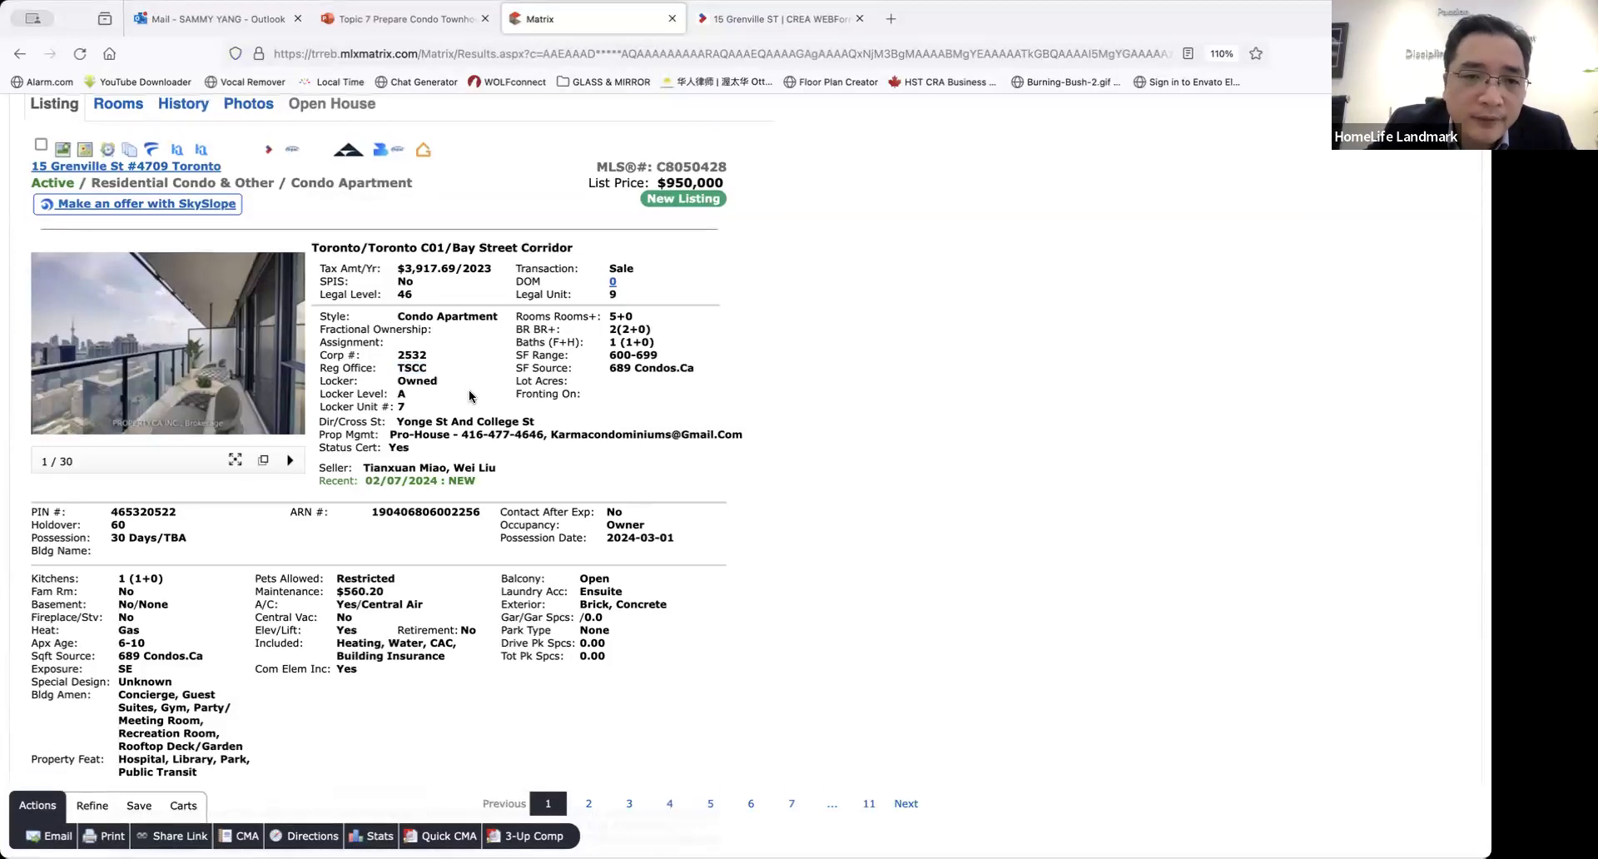
{"action": "scroll", "coordinate": [468, 390], "scroll_direction": "up", "scroll_amount": 1}
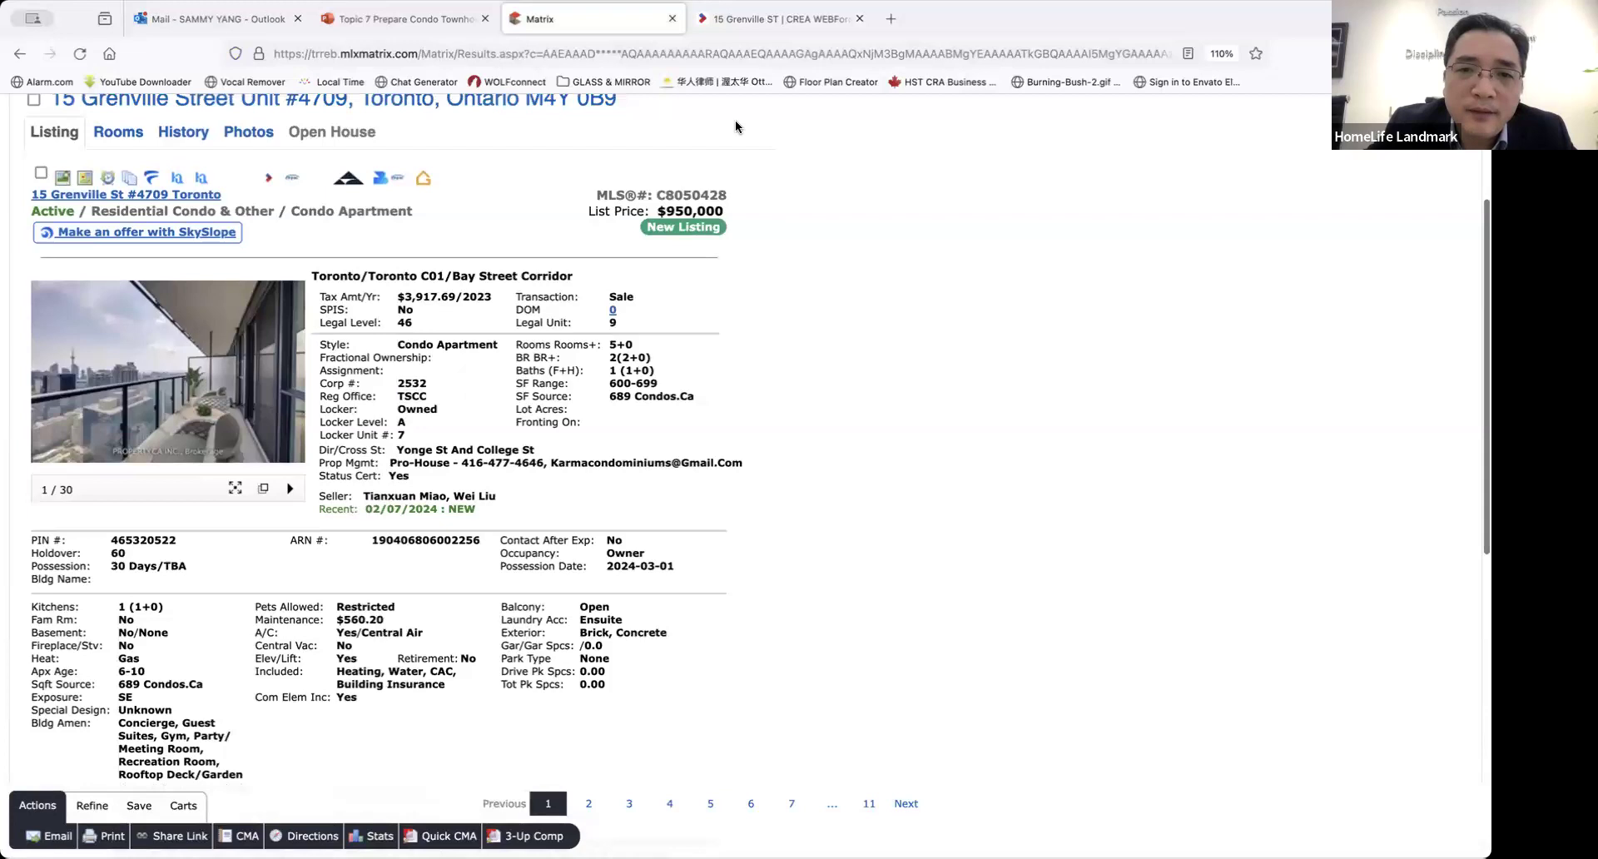
{"action": "left_click", "coordinate": [398, 179]}
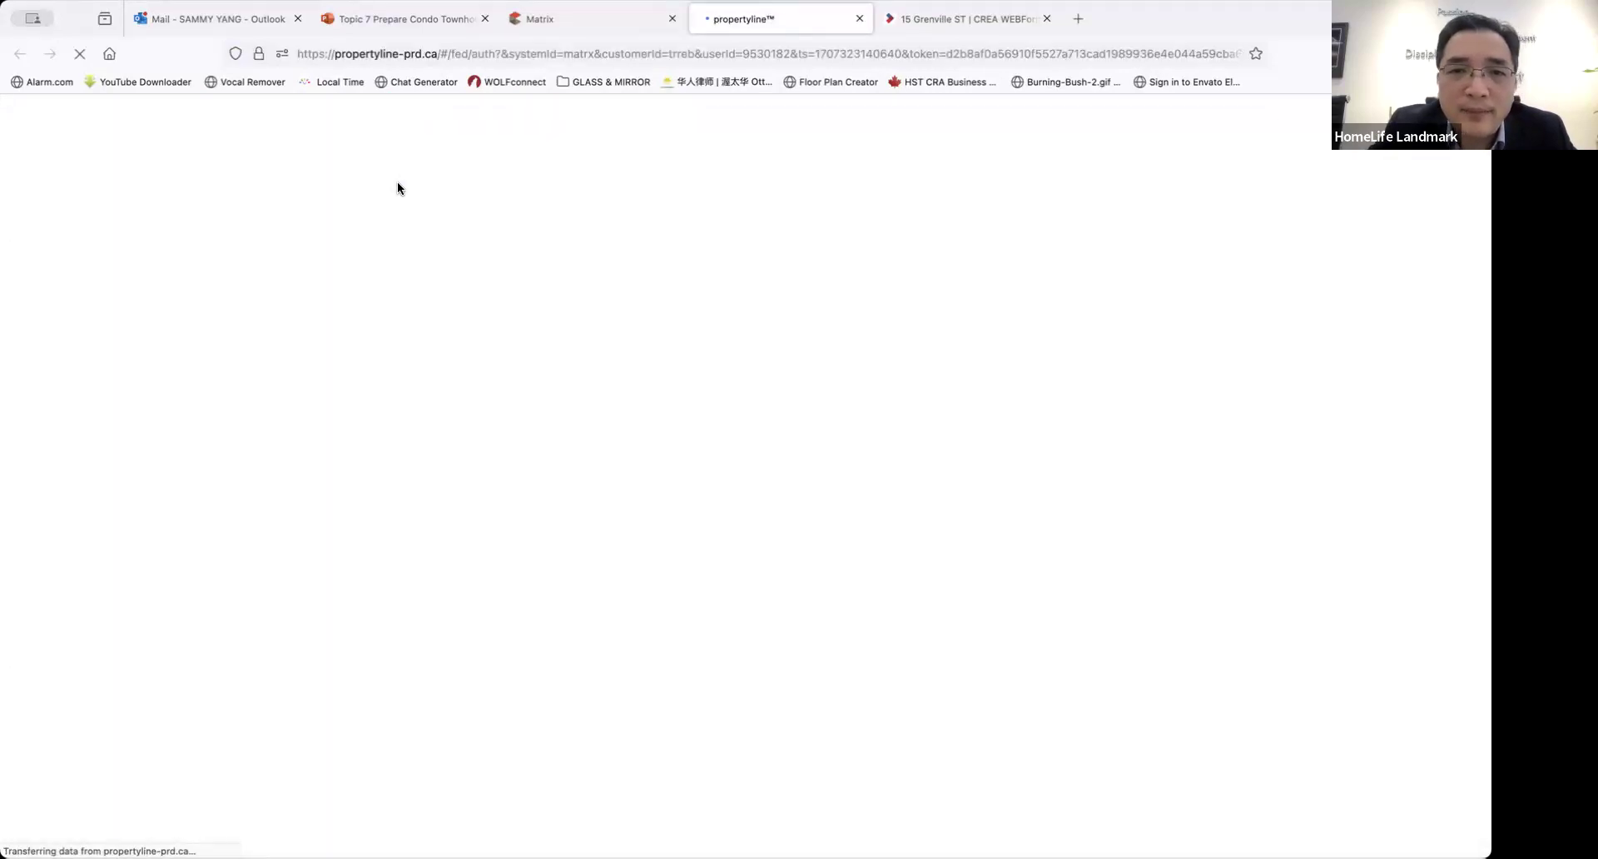
Step: View the unit's propertyline assessment details and browse the available reports
{"action": "left_click", "coordinate": [570, 18]}
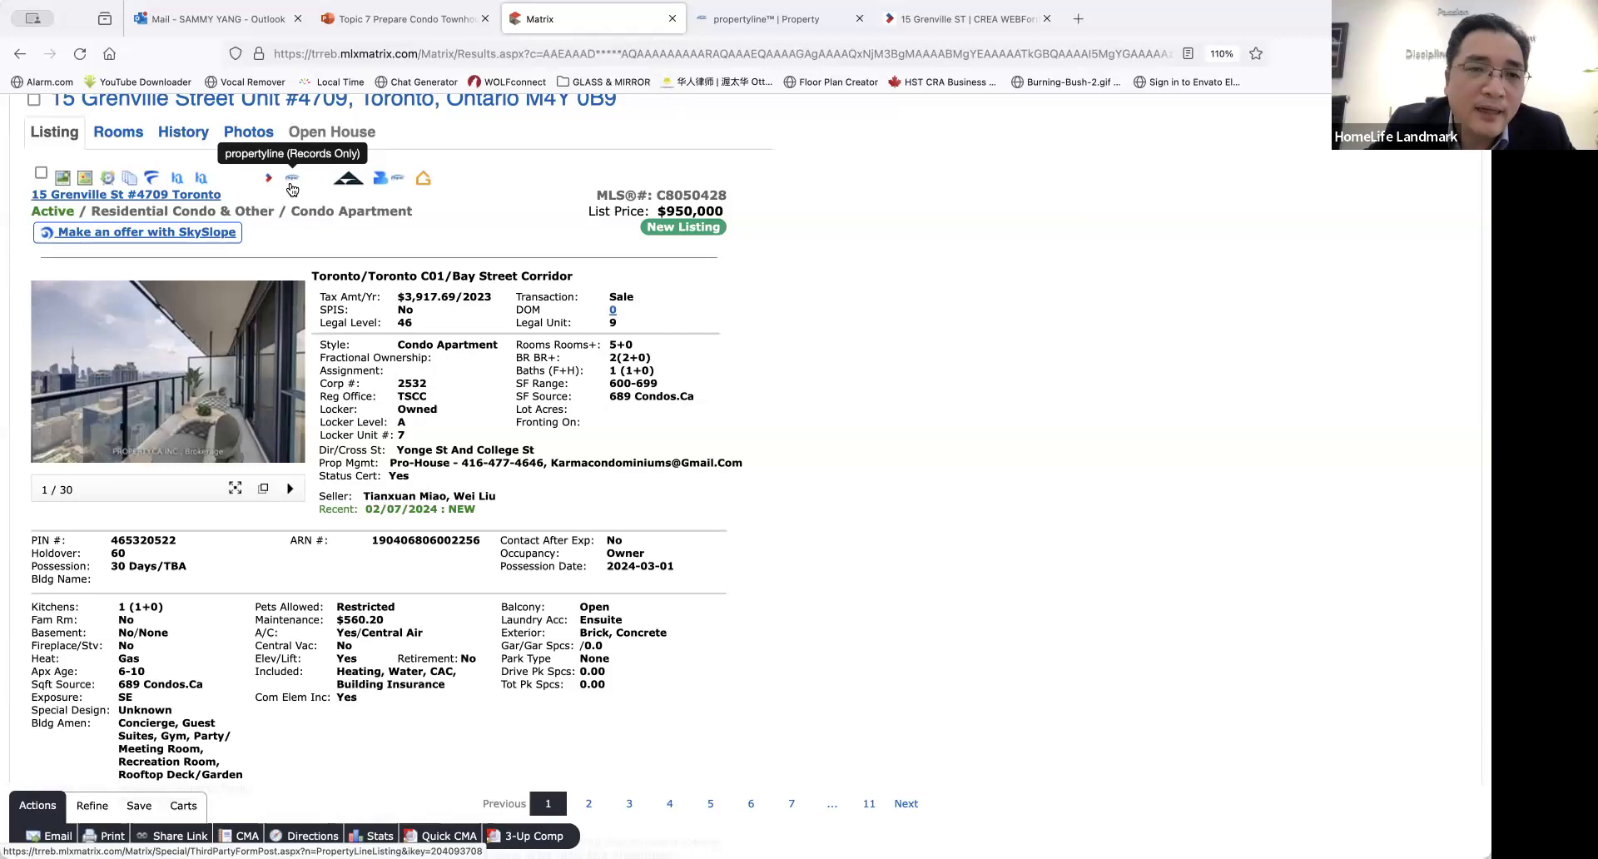
{"action": "left_click", "coordinate": [846, 31]}
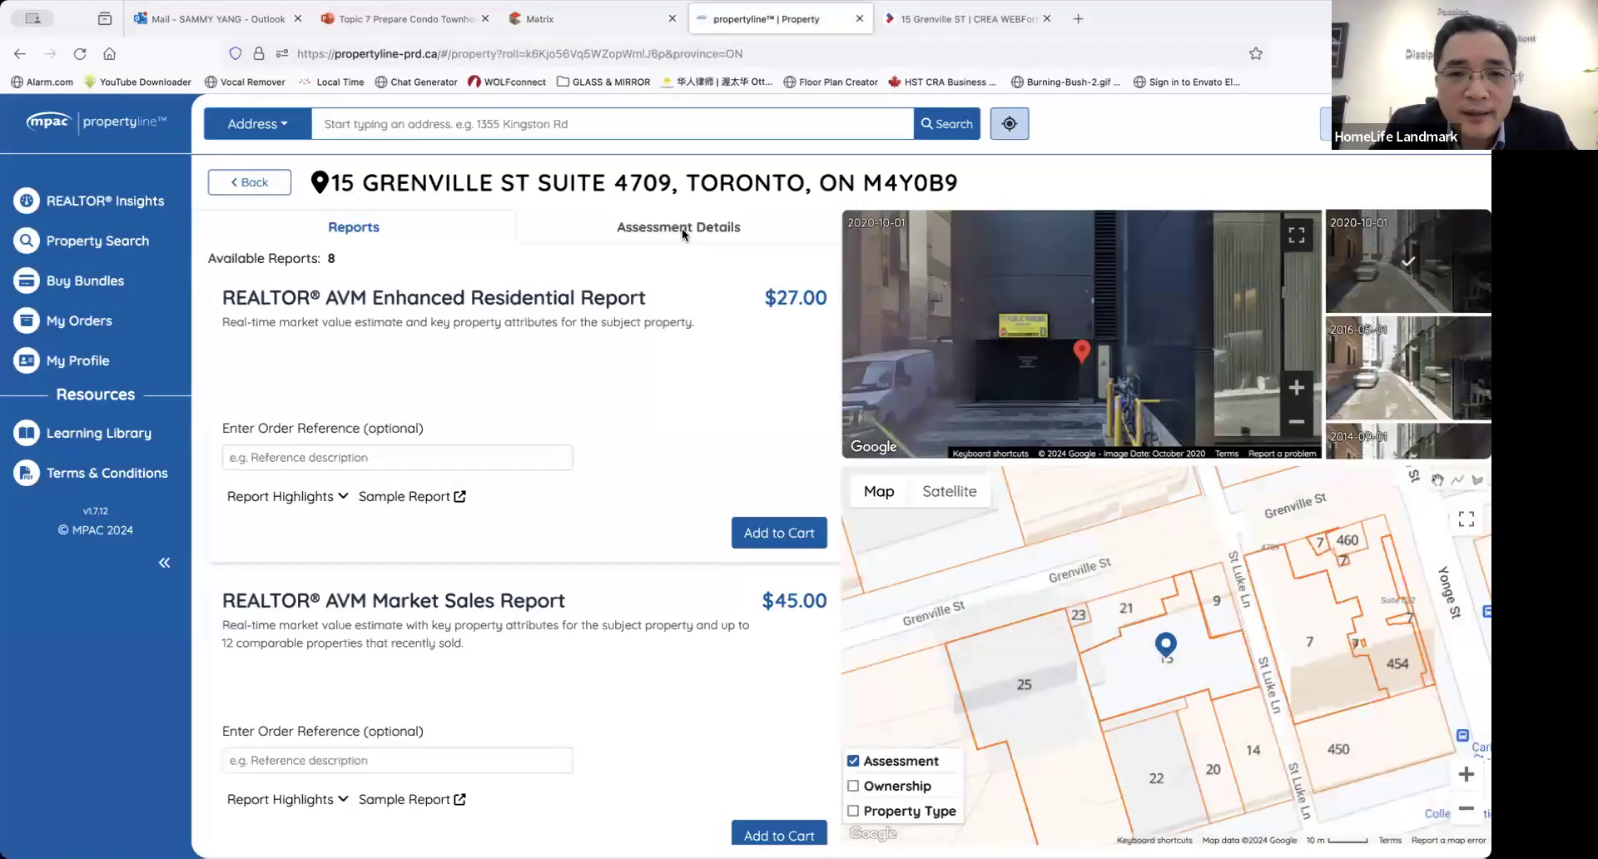
{"action": "left_click", "coordinate": [682, 235]}
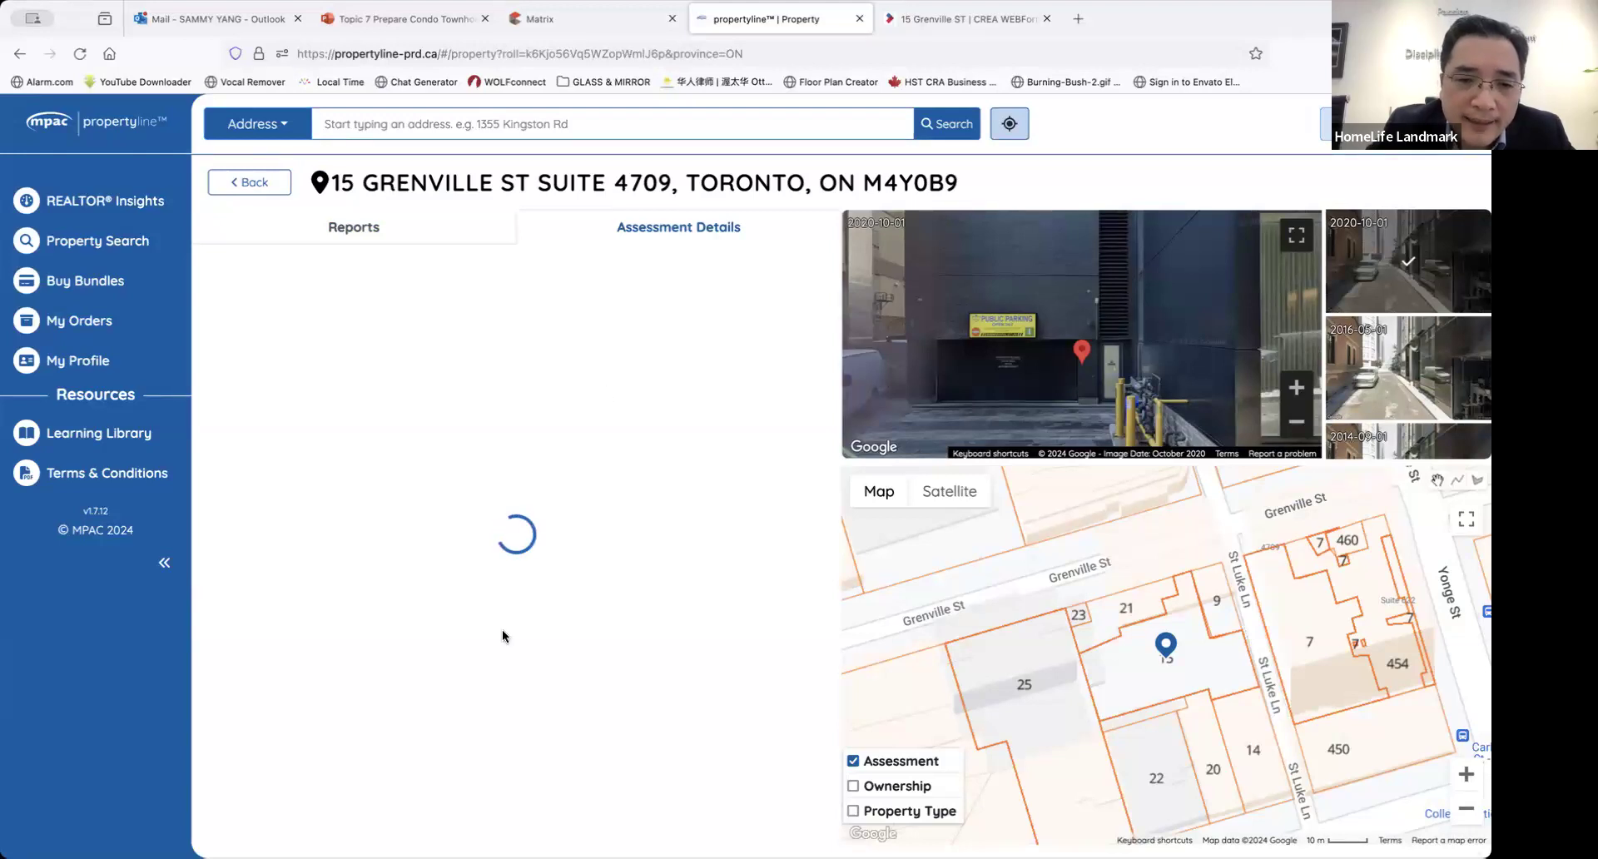
{"action": "left_click", "coordinate": [456, 240]}
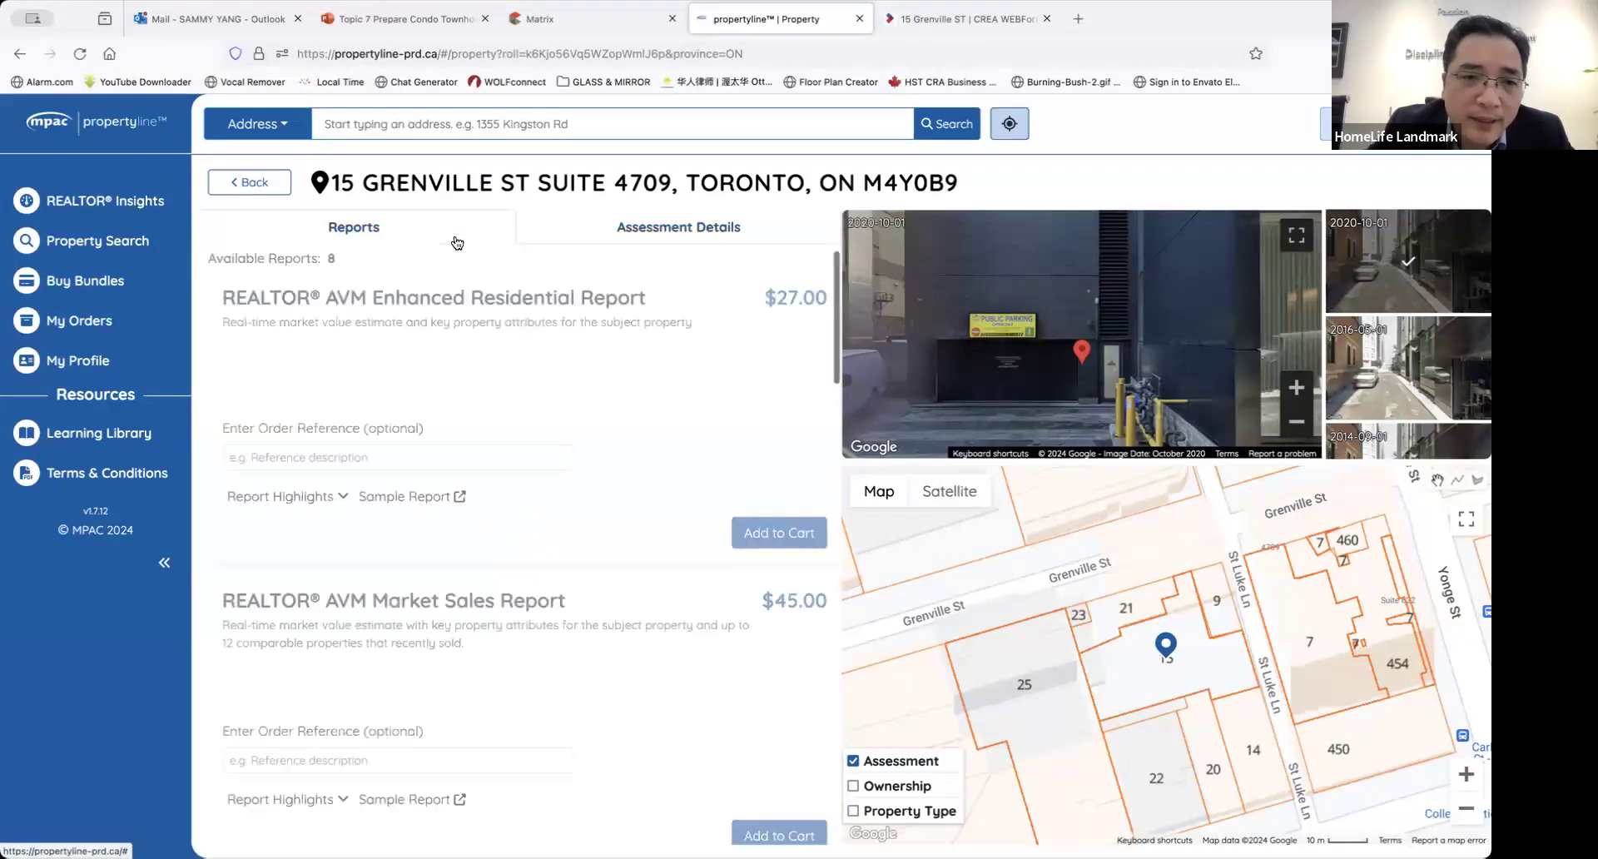
{"action": "scroll", "coordinate": [476, 467], "scroll_direction": "down", "scroll_amount": 3}
{"action": "scroll", "coordinate": [476, 467], "scroll_direction": "down", "scroll_amount": 5}
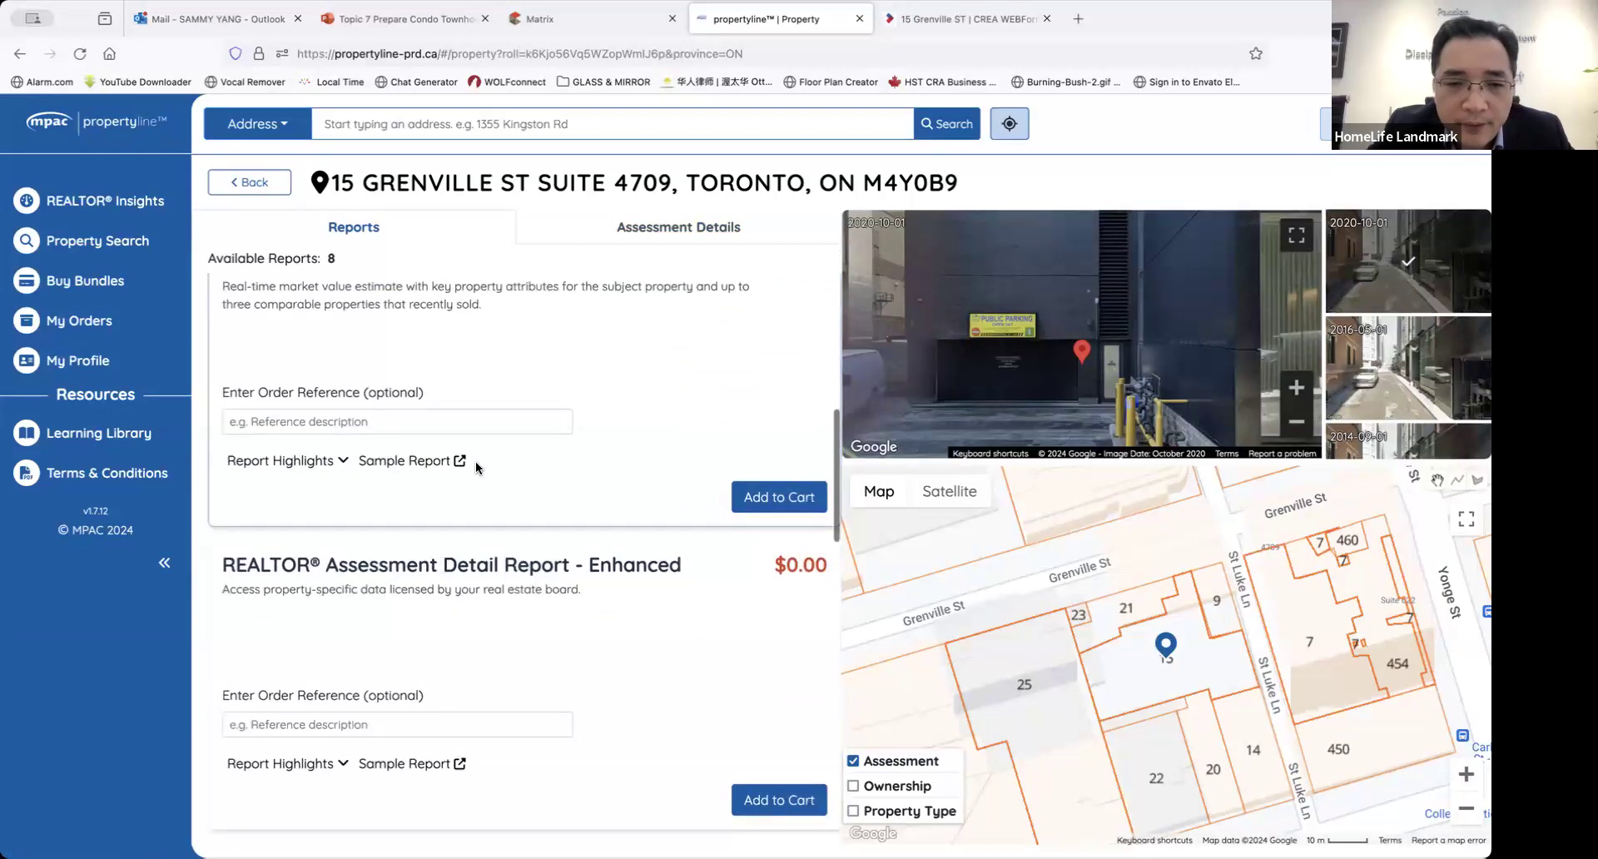
{"action": "scroll", "coordinate": [533, 591], "scroll_direction": "down", "scroll_amount": 1}
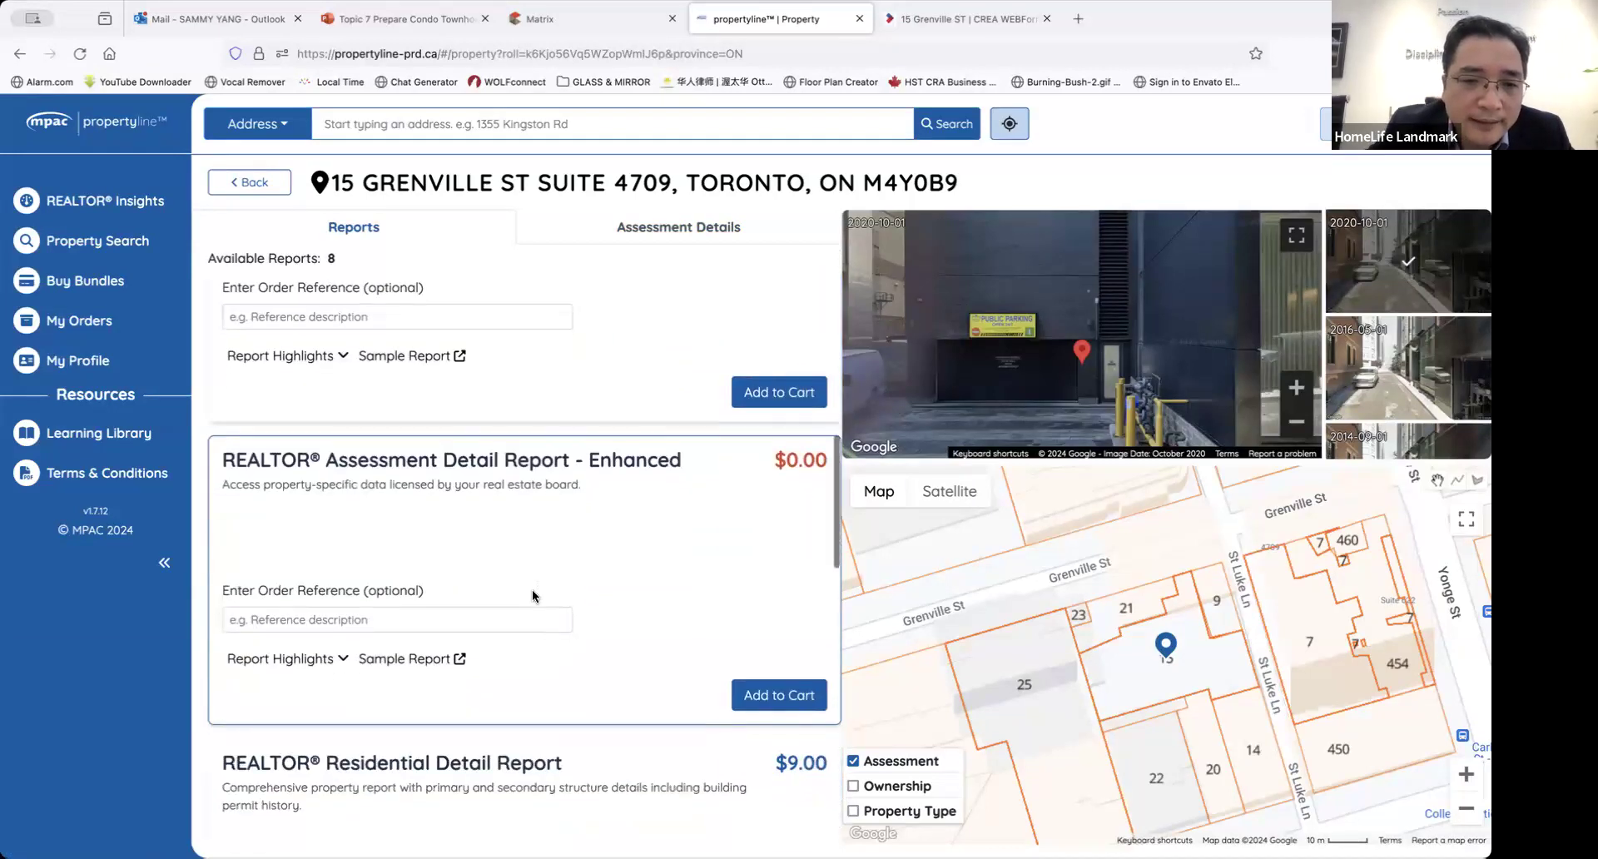
Step: Order the free Assessment Detail Report - Enhanced and generate its PDF
{"action": "left_click", "coordinate": [753, 691]}
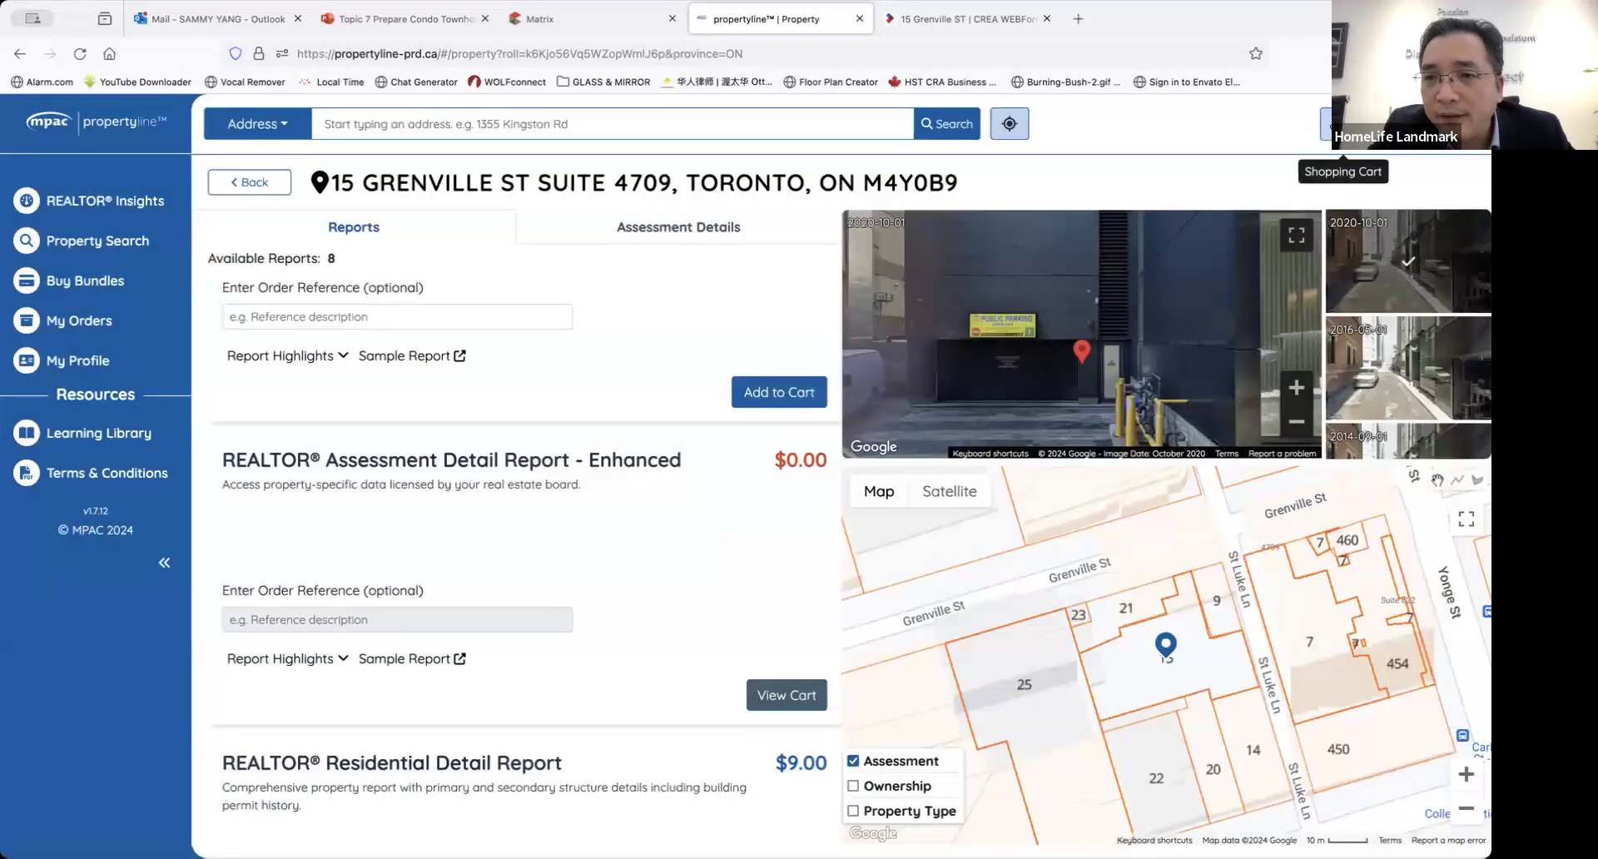
{"action": "left_click", "coordinate": [1324, 121]}
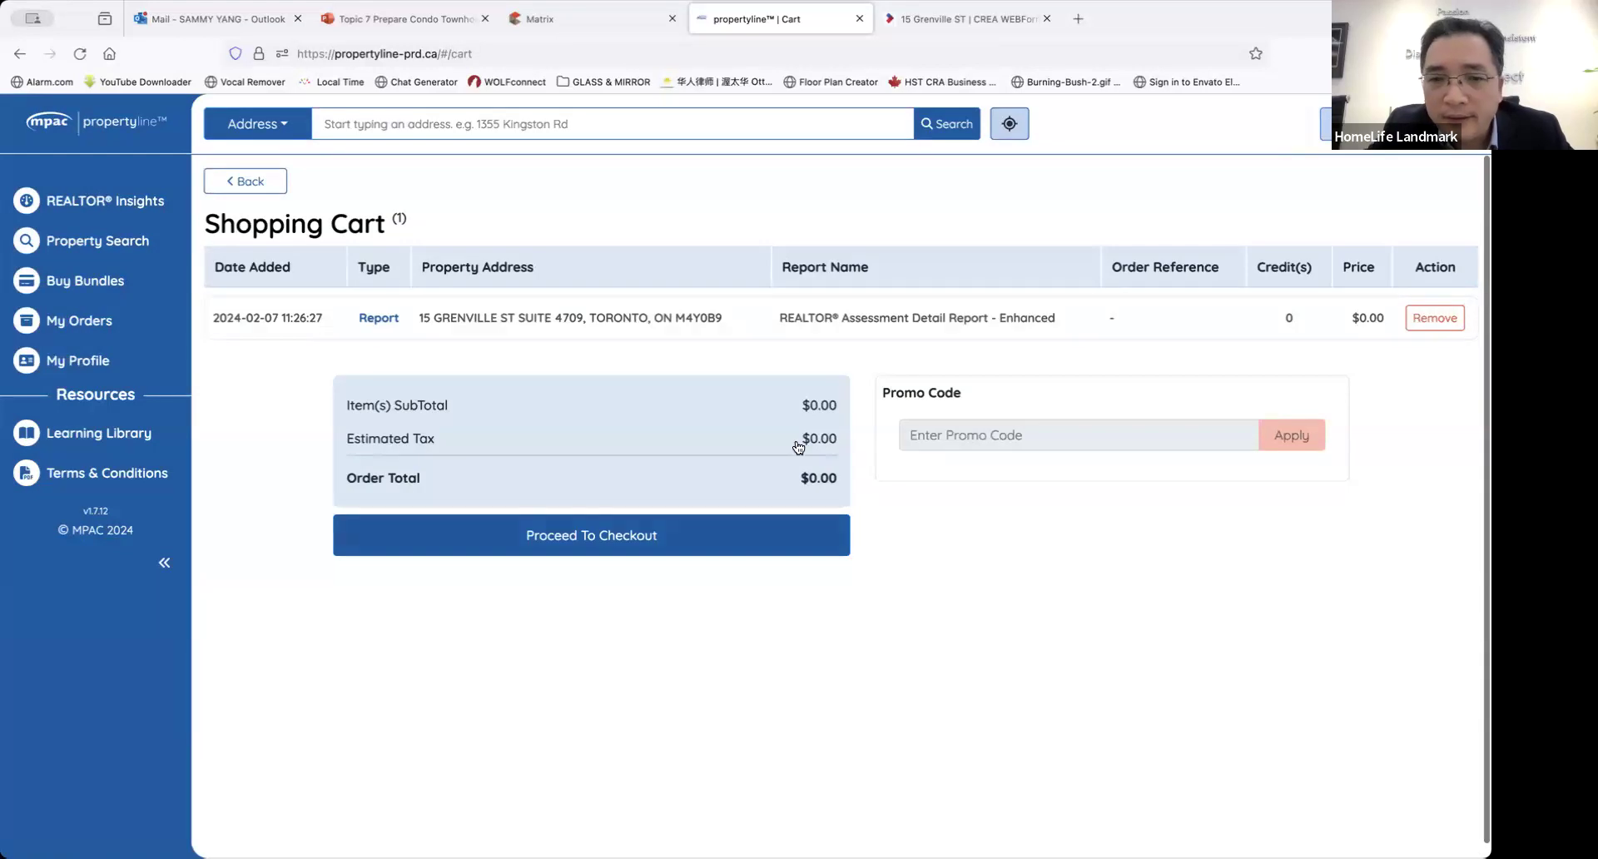
{"action": "left_click", "coordinate": [615, 545]}
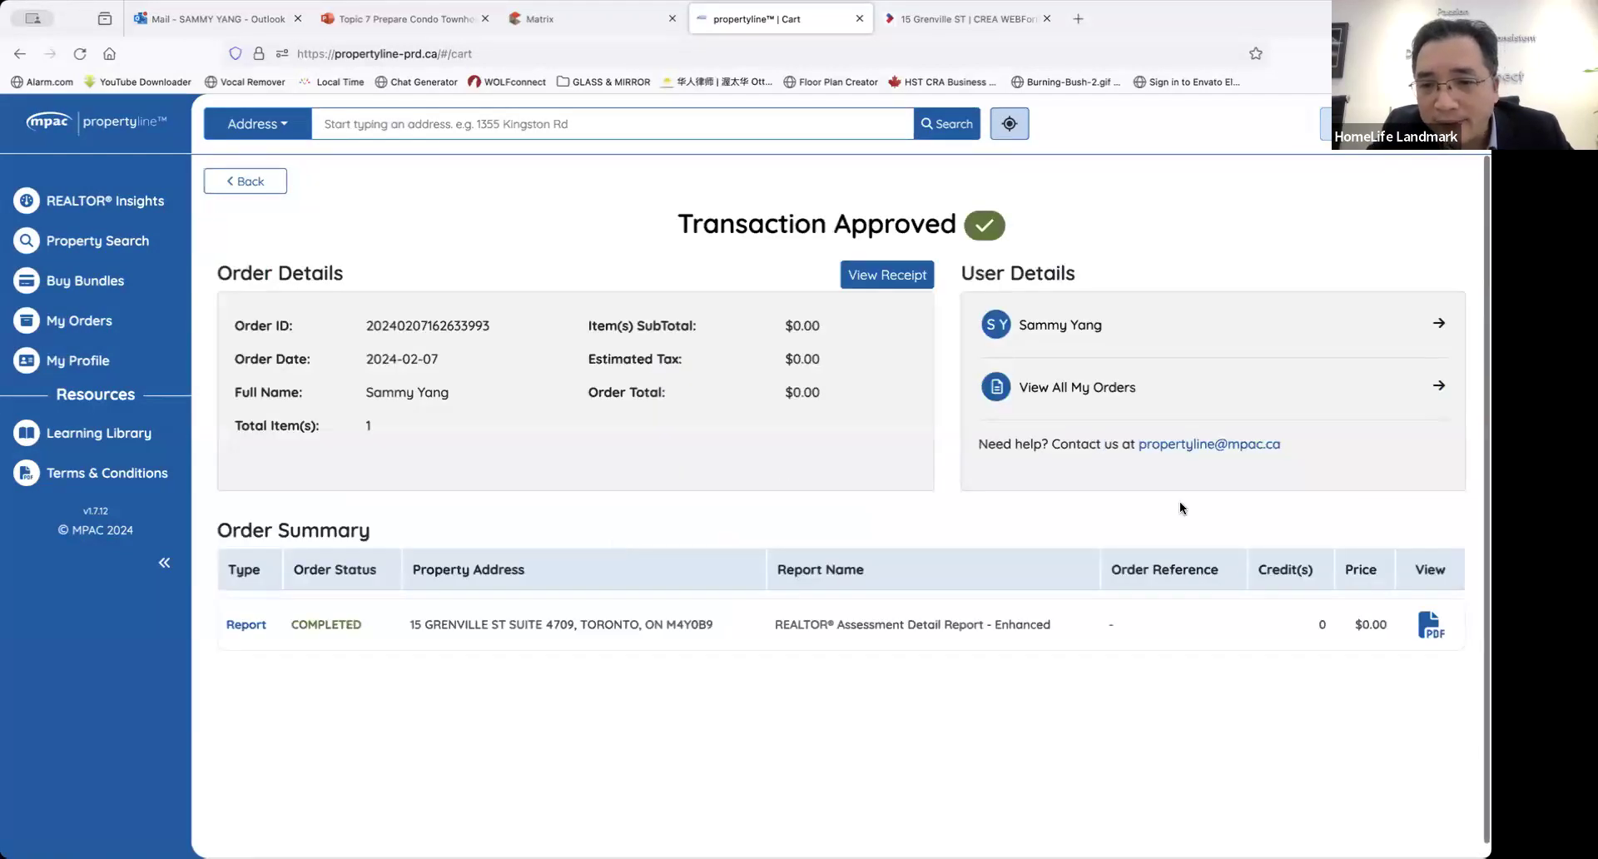
{"action": "left_click", "coordinate": [1431, 628]}
{"action": "left_click", "coordinate": [694, 543]}
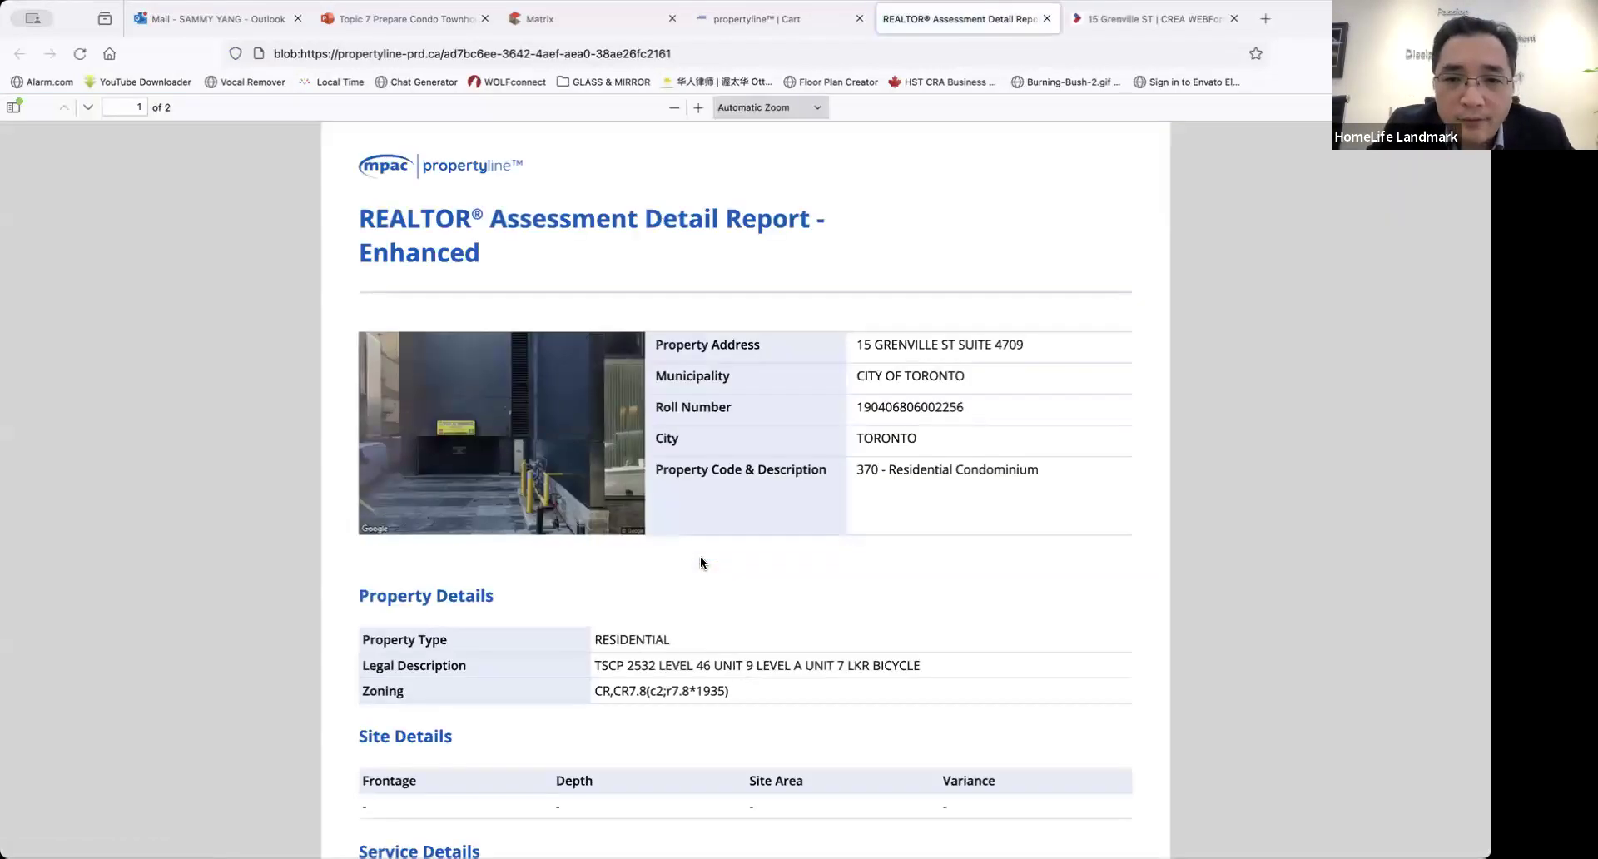
{"action": "scroll", "coordinate": [700, 562], "scroll_direction": "down", "scroll_amount": 3}
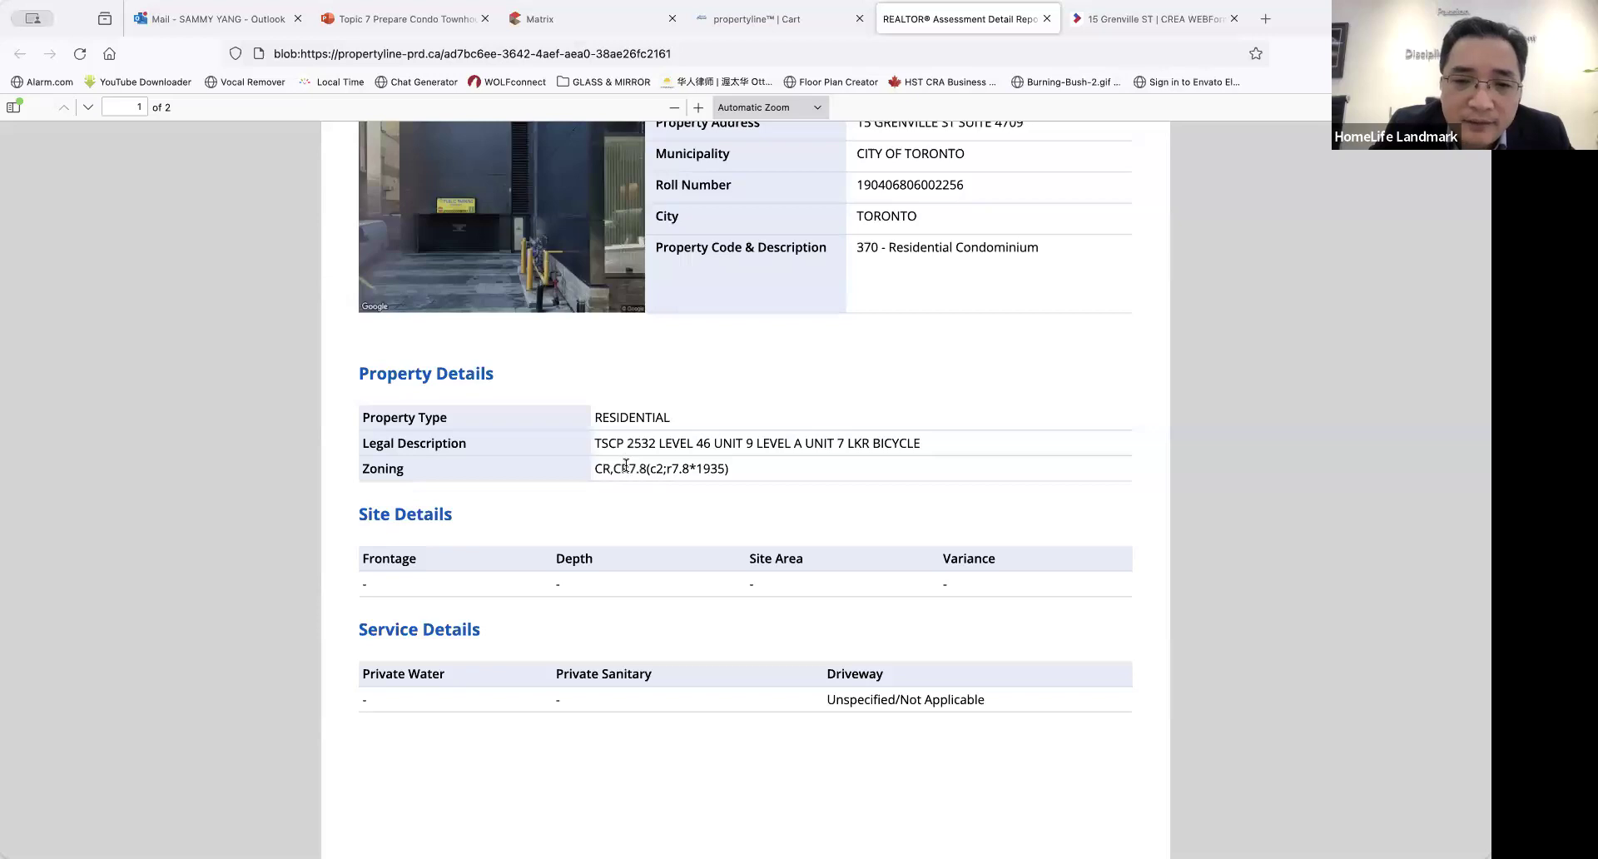
Step: Read the report's legal description (TSCP 2532, Level 46, Unit 9), then return to Form 101
{"action": "scroll", "coordinate": [626, 466], "scroll_direction": "down", "scroll_amount": 1}
{"action": "scroll", "coordinate": [626, 470], "scroll_direction": "down", "scroll_amount": 2}
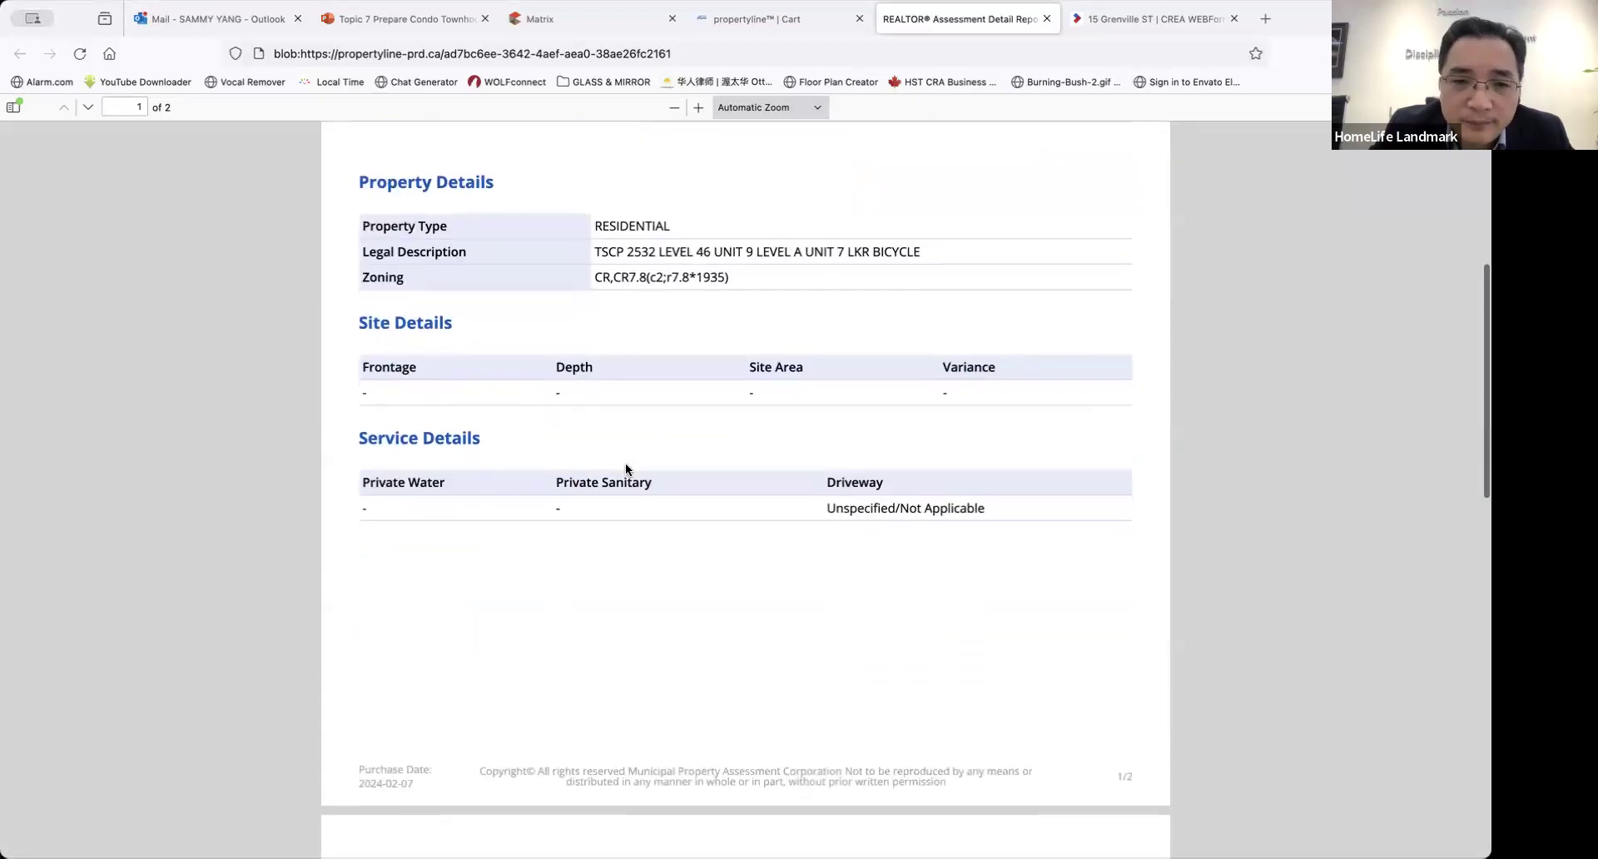
{"action": "scroll", "coordinate": [626, 470], "scroll_direction": "up", "scroll_amount": 1}
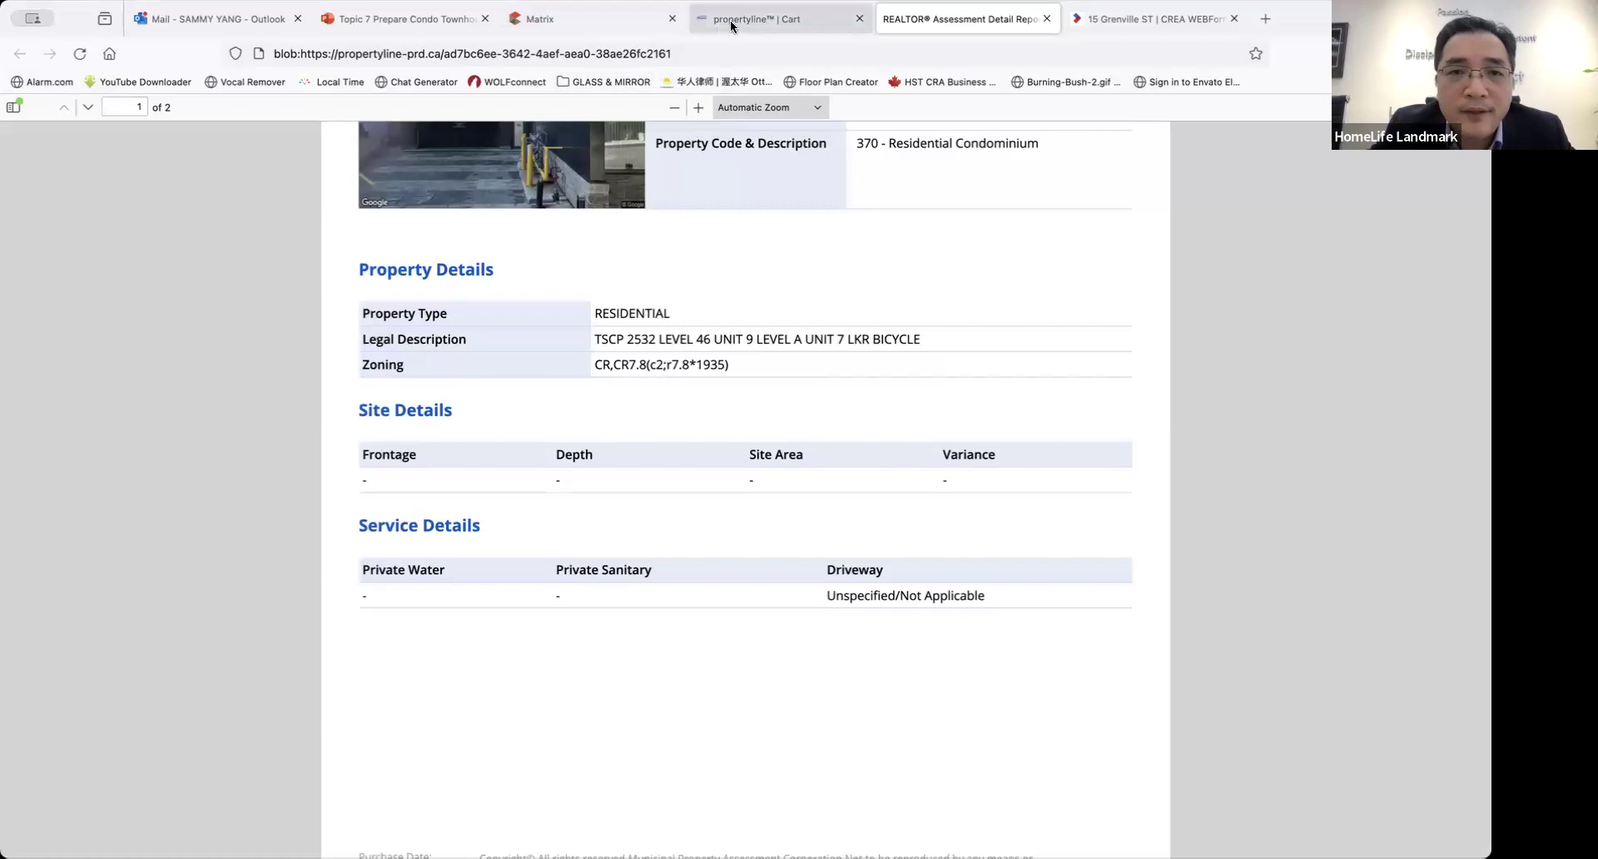
{"action": "left_click", "coordinate": [614, 21]}
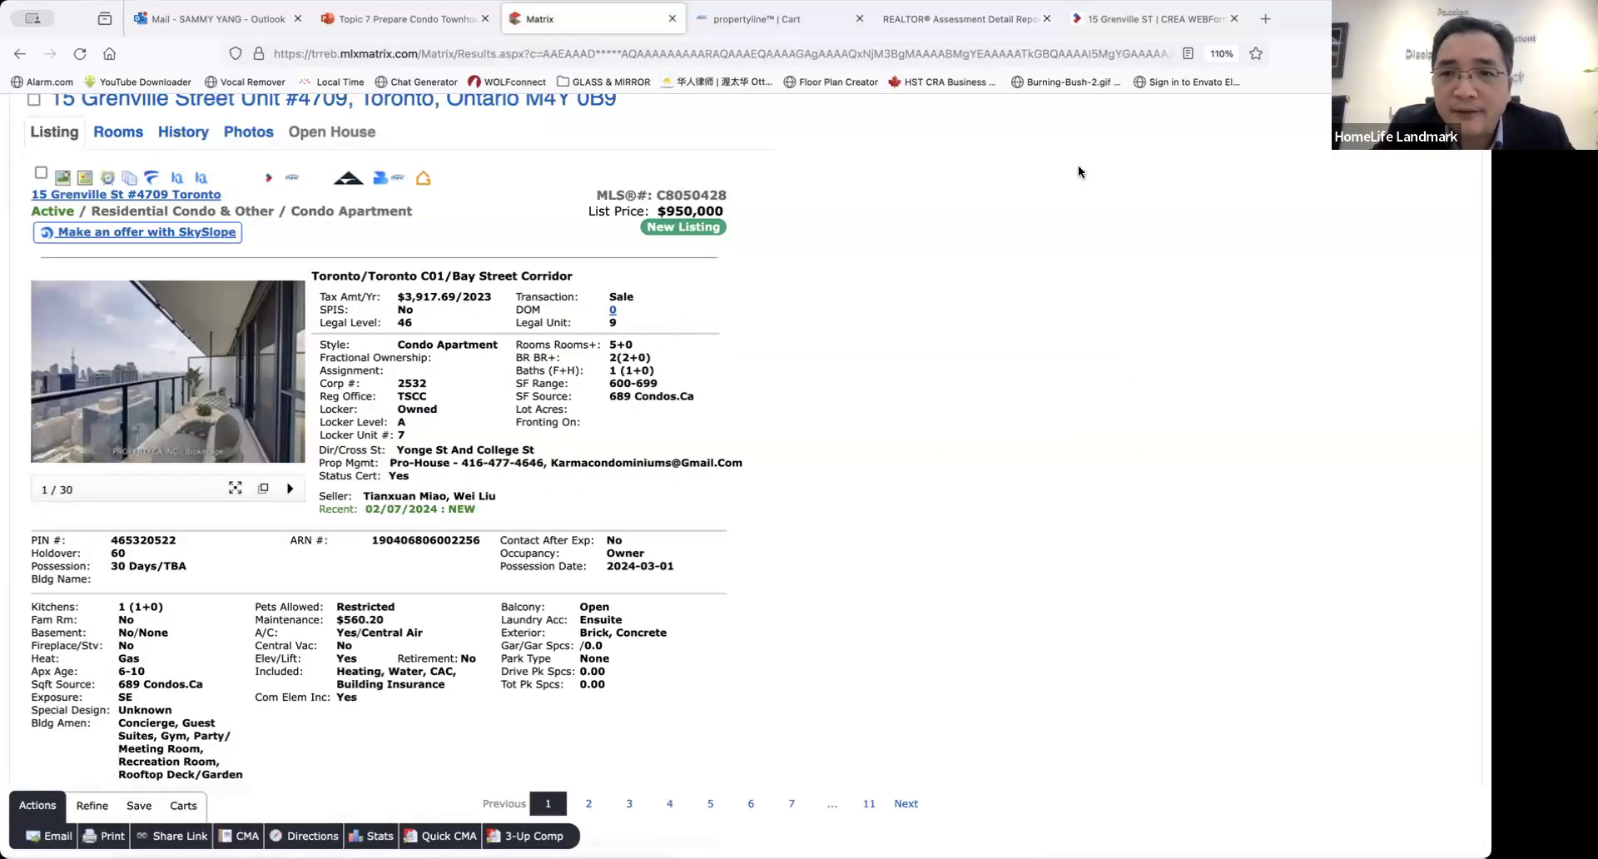
{"action": "left_click", "coordinate": [1152, 18]}
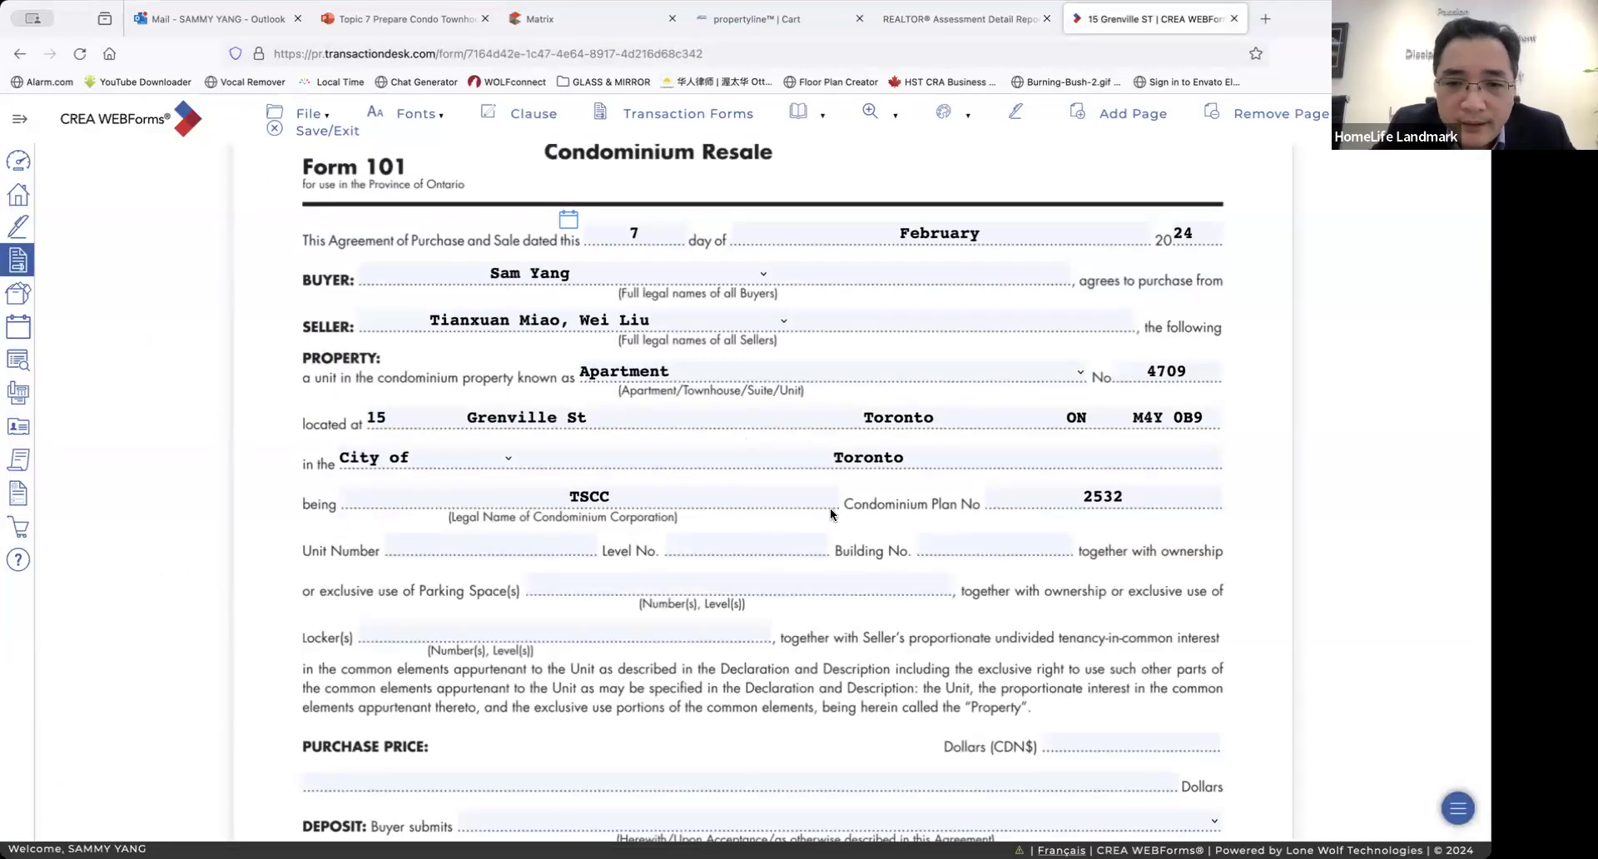
Step: Enter unit 9 and level 46 on Form 101, closing the propertyline order tab
{"action": "left_click", "coordinate": [474, 553]}
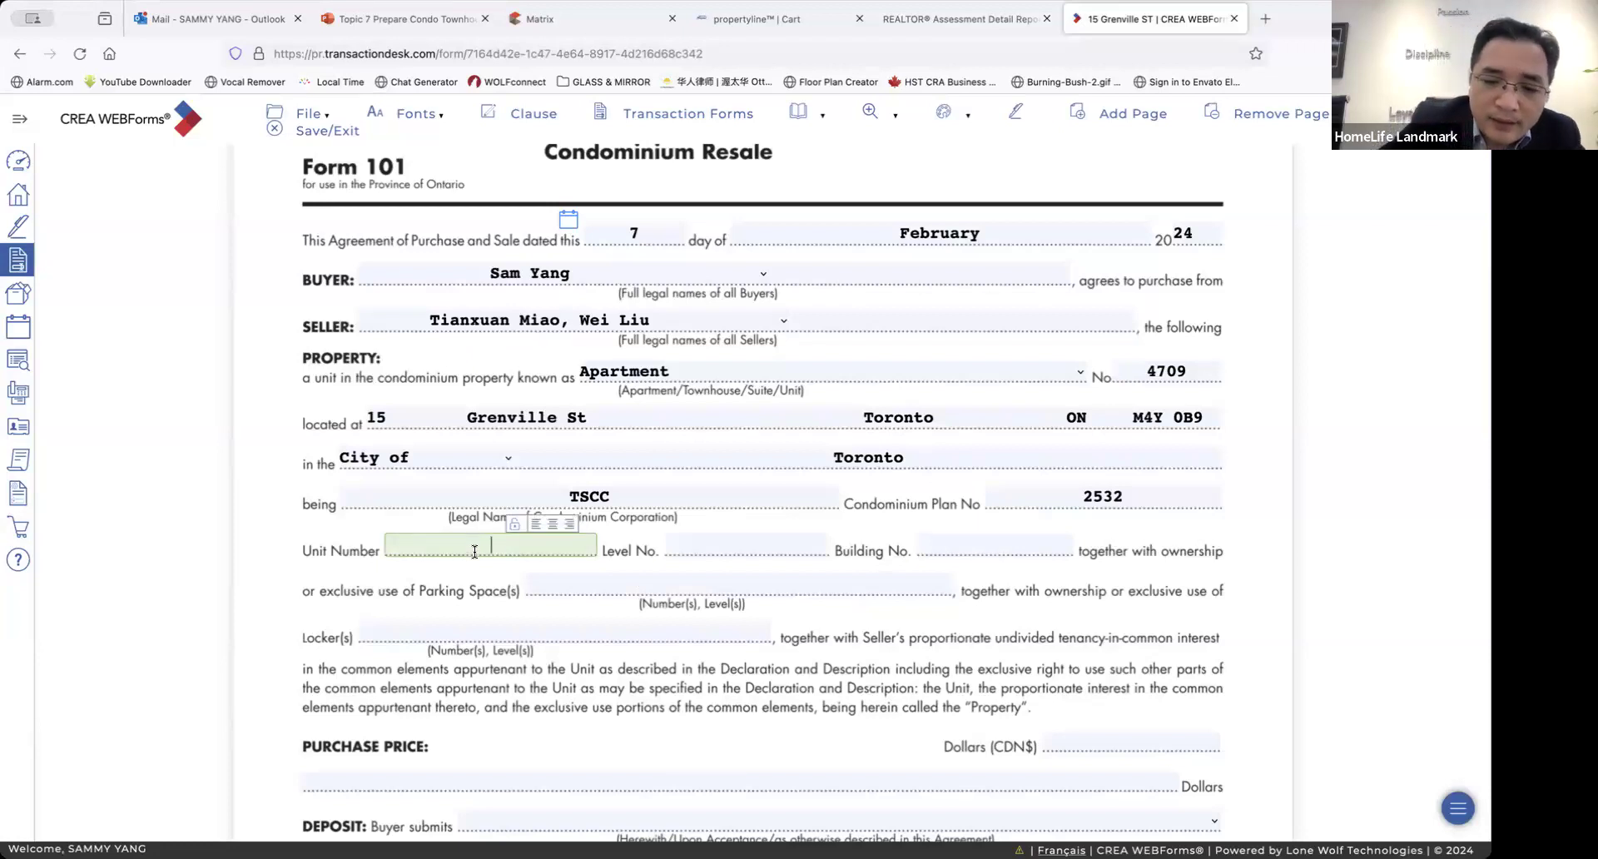
{"action": "type", "text": "9"}
{"action": "left_click", "coordinate": [683, 548]}
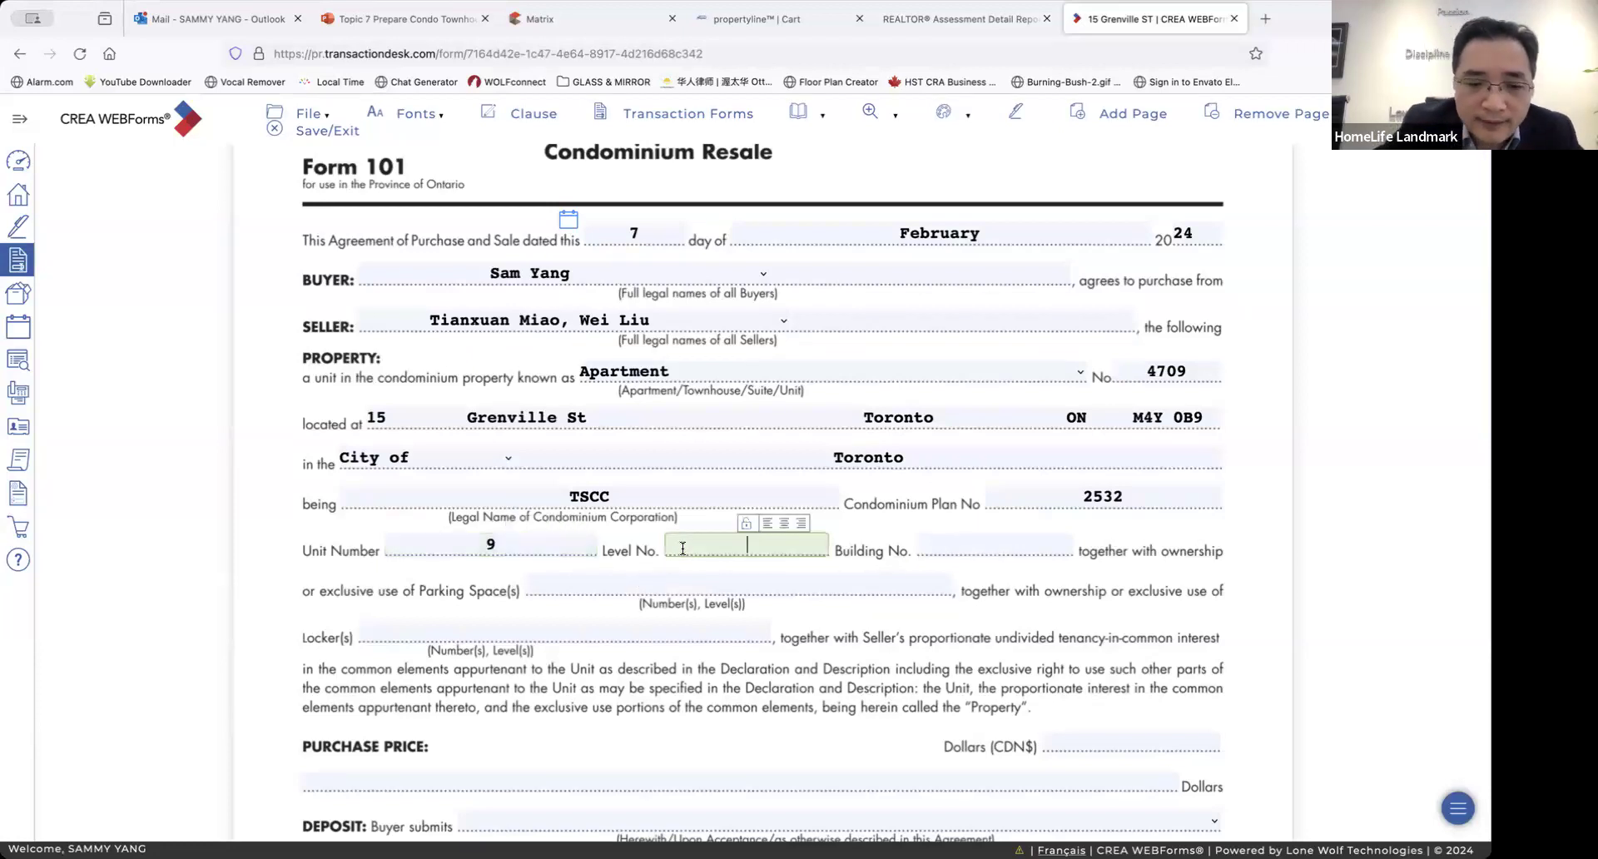
{"action": "type", "text": "46"}
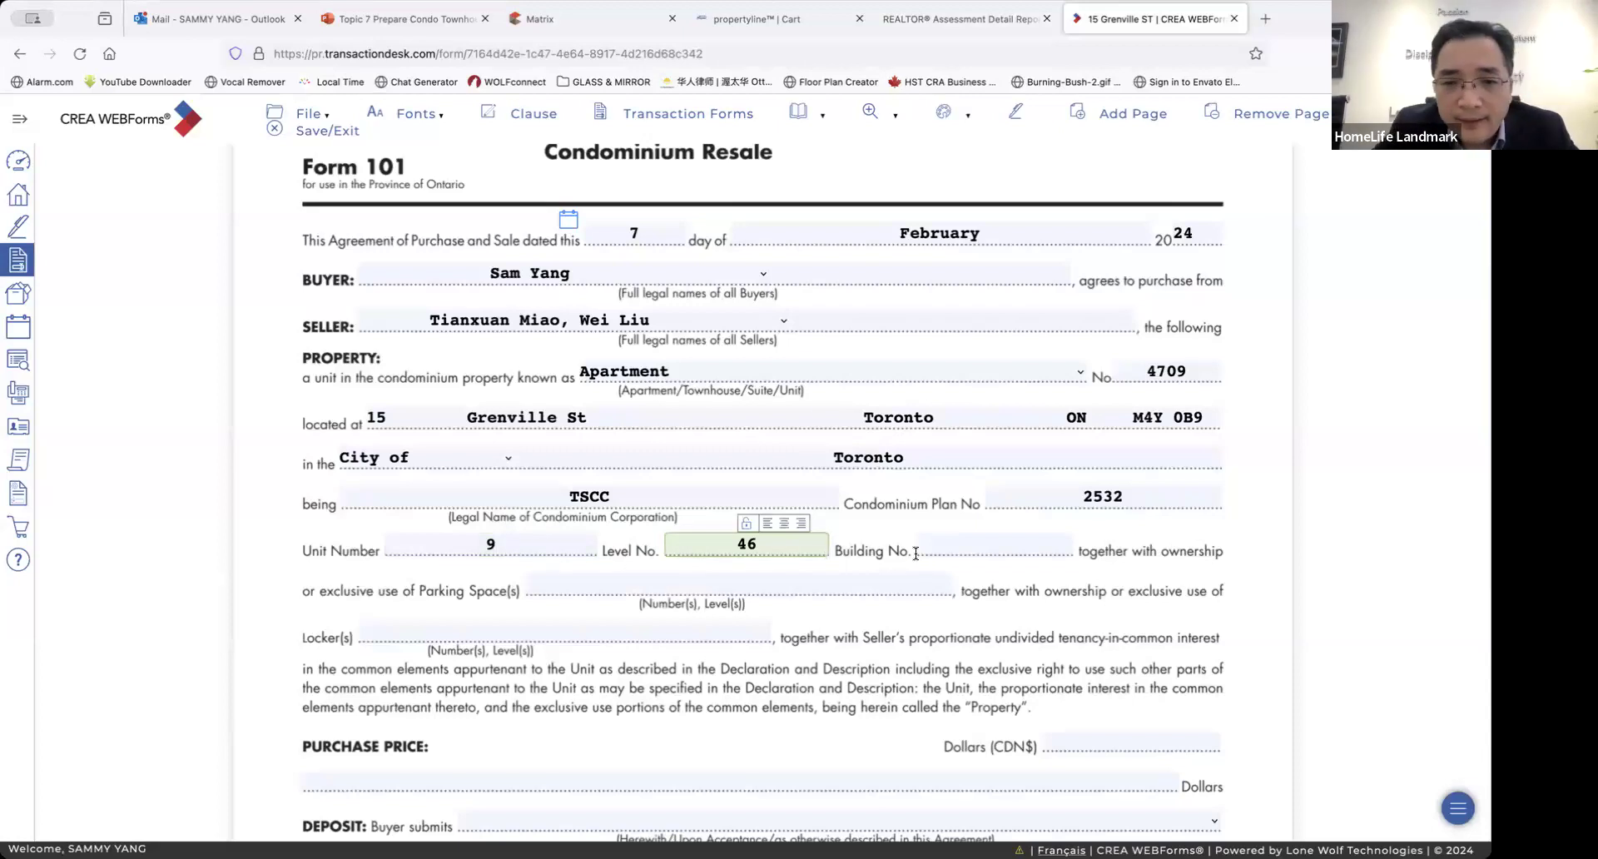
{"action": "left_click", "coordinate": [782, 18]}
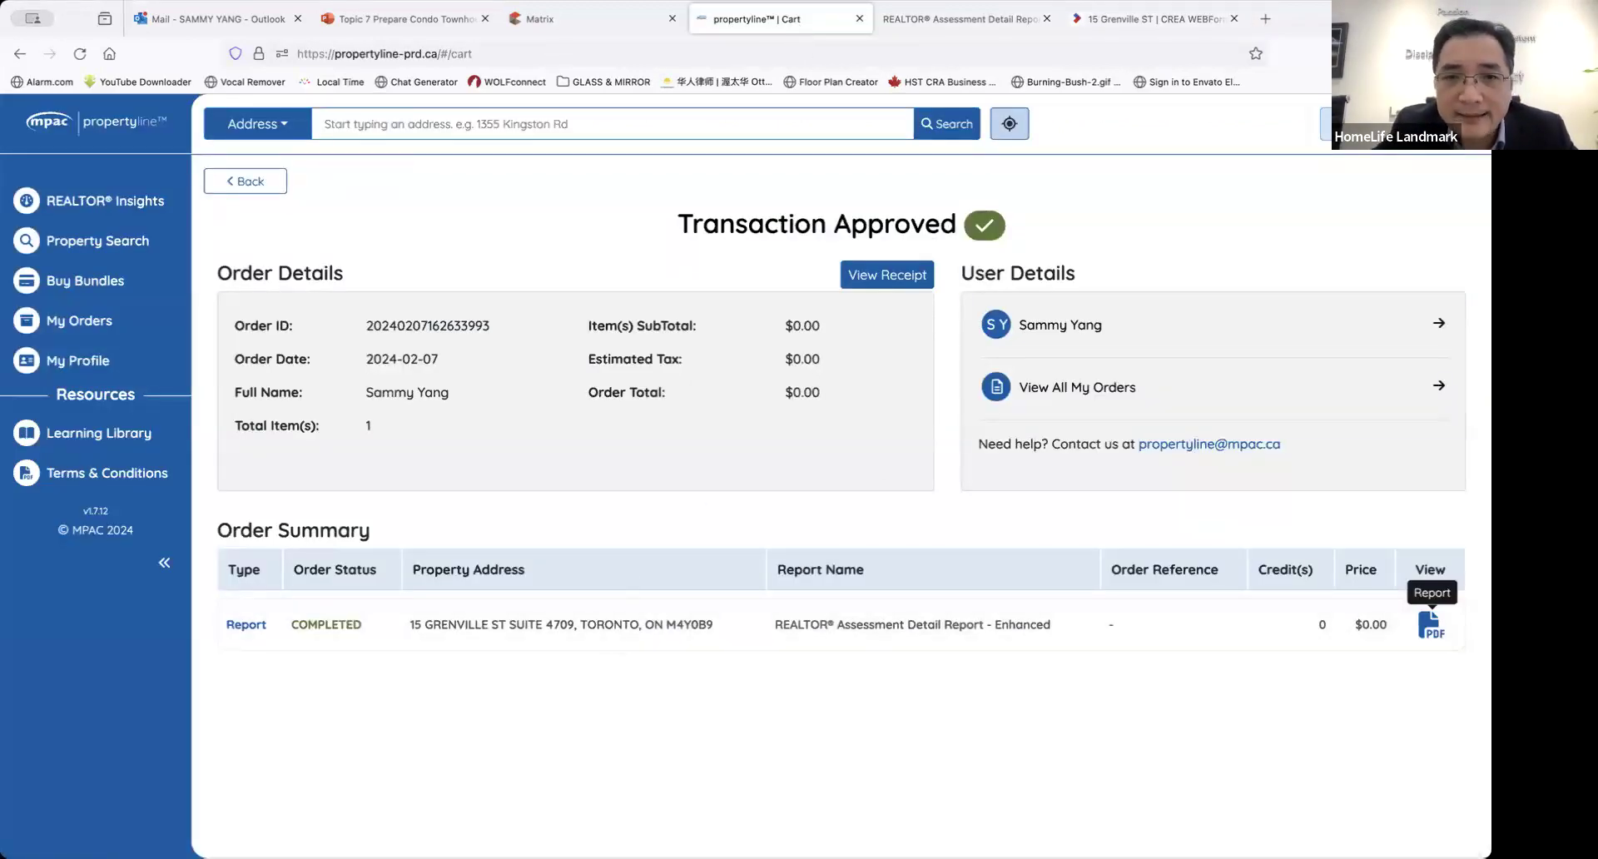
{"action": "left_click", "coordinate": [859, 19]}
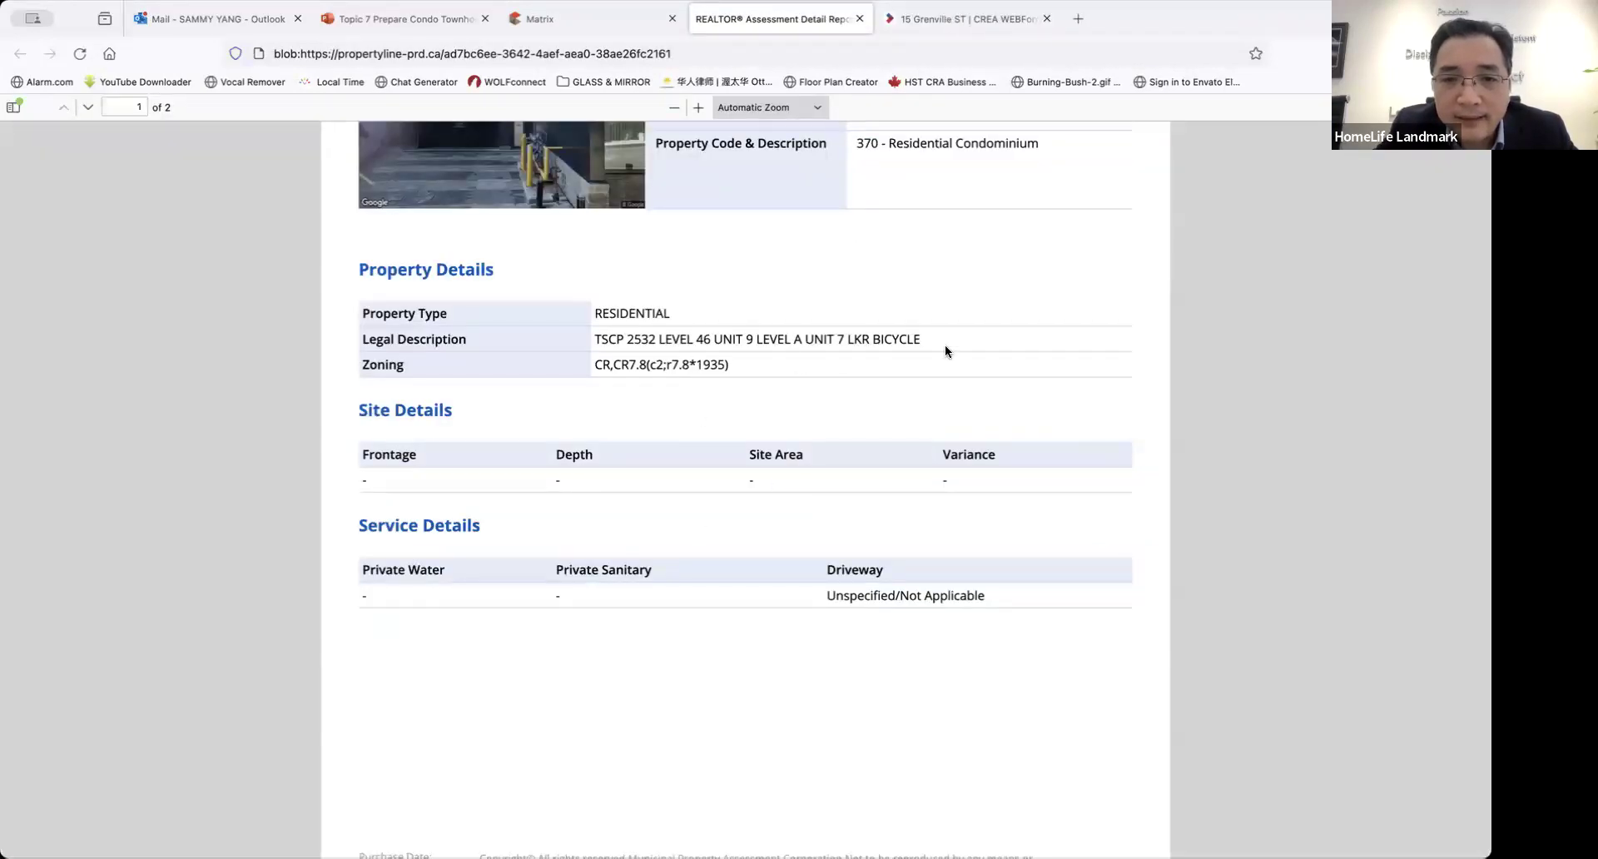
{"action": "left_click", "coordinate": [965, 20]}
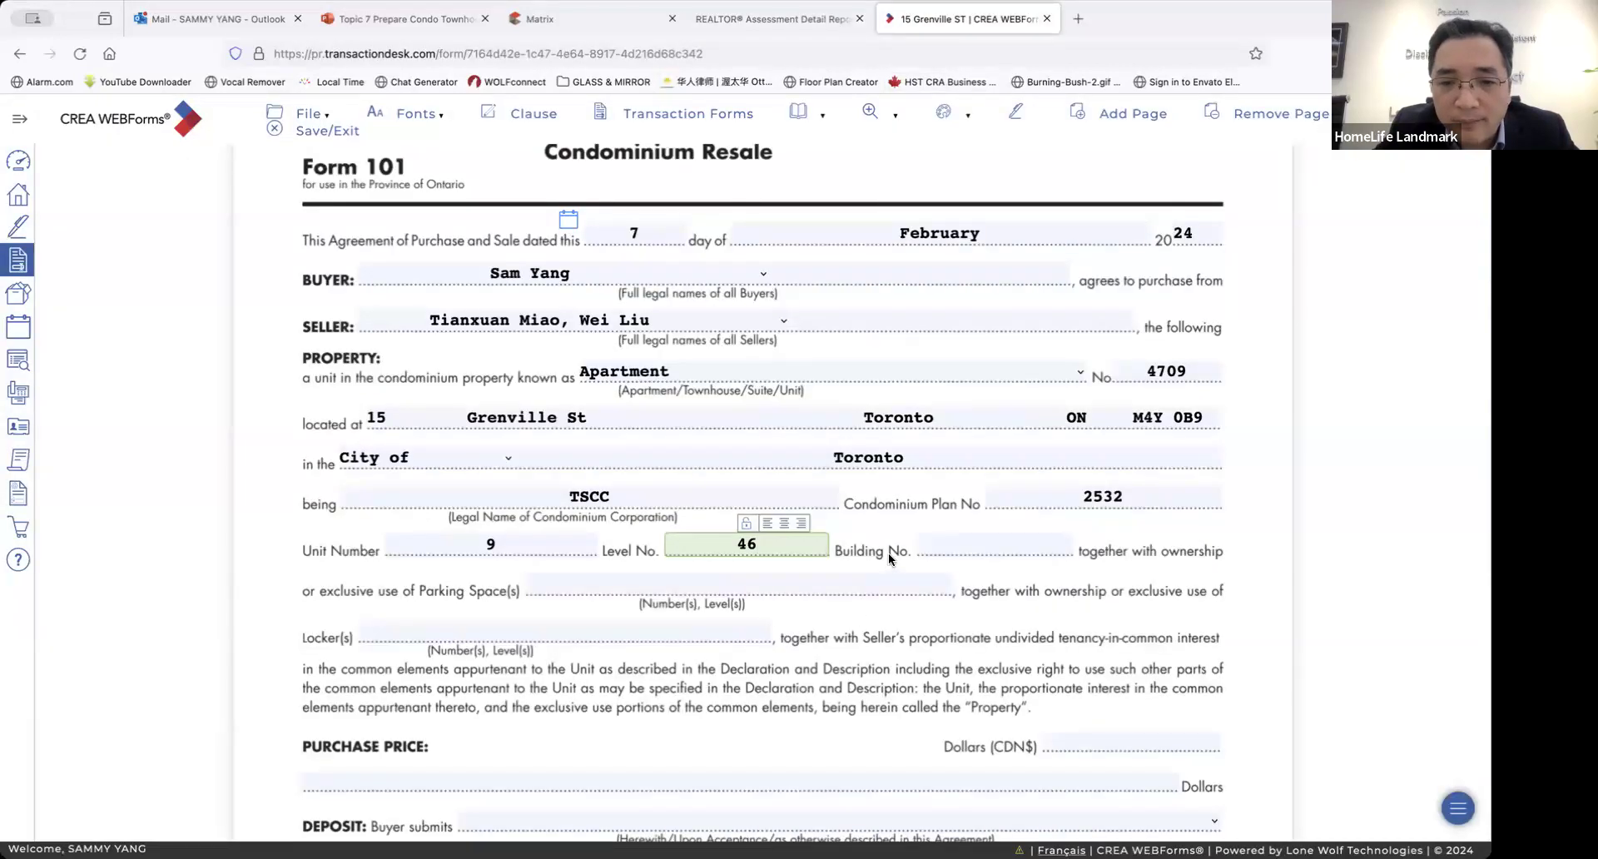
{"action": "left_click", "coordinate": [887, 549]}
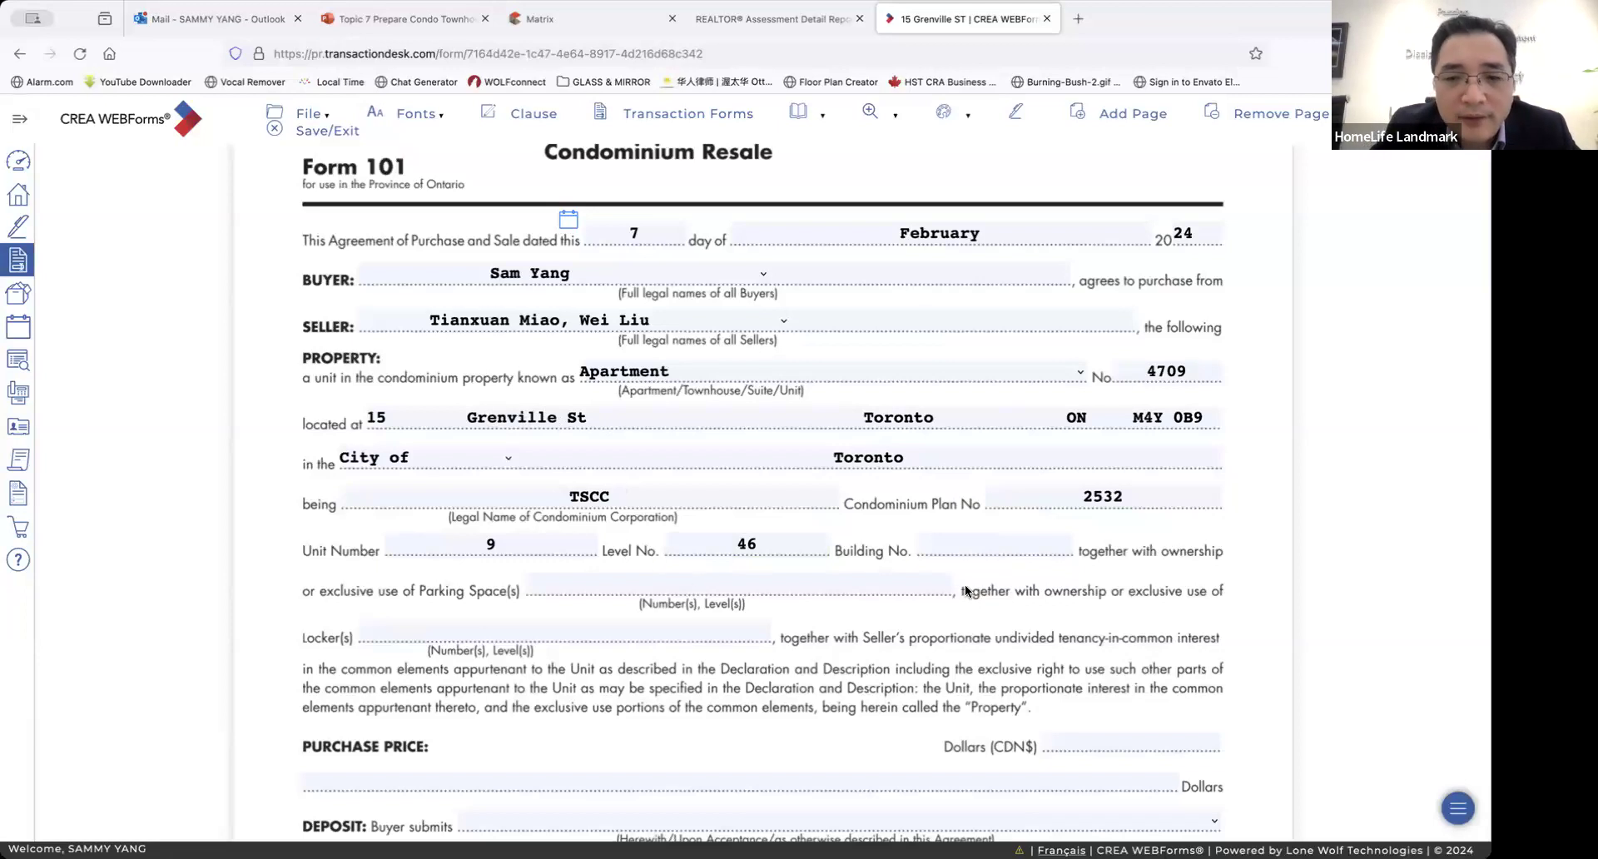
Step: Enter building number 15, then bring the Matrix listing back up
{"action": "left_click", "coordinate": [981, 545]}
{"action": "type", "text": "1"}
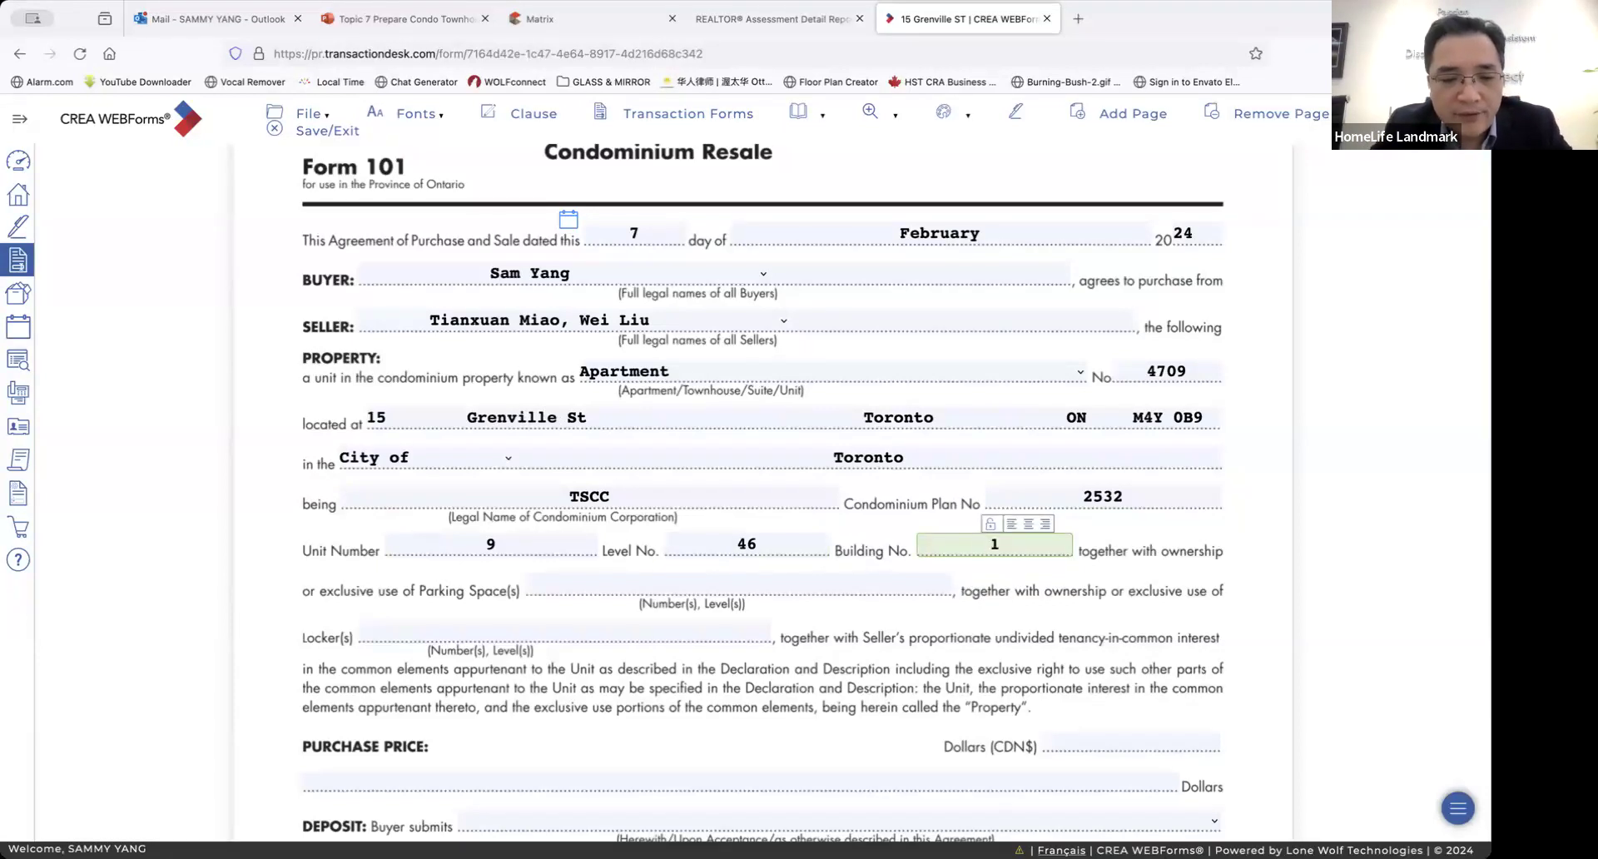
{"action": "type", "text": "5"}
{"action": "left_click", "coordinate": [1087, 674]}
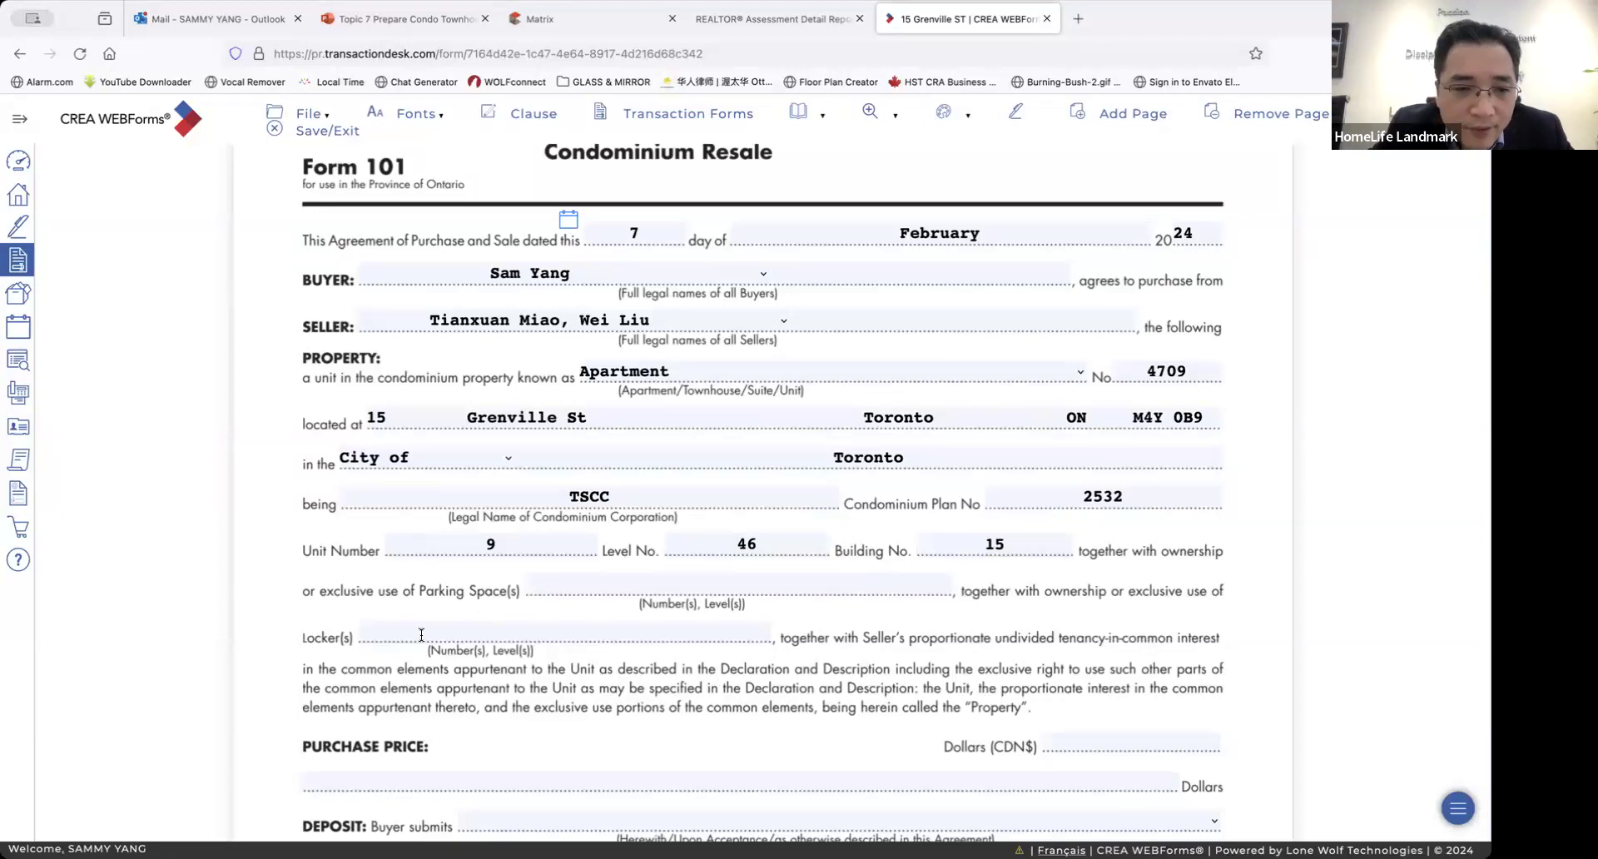
{"action": "left_click", "coordinate": [680, 25]}
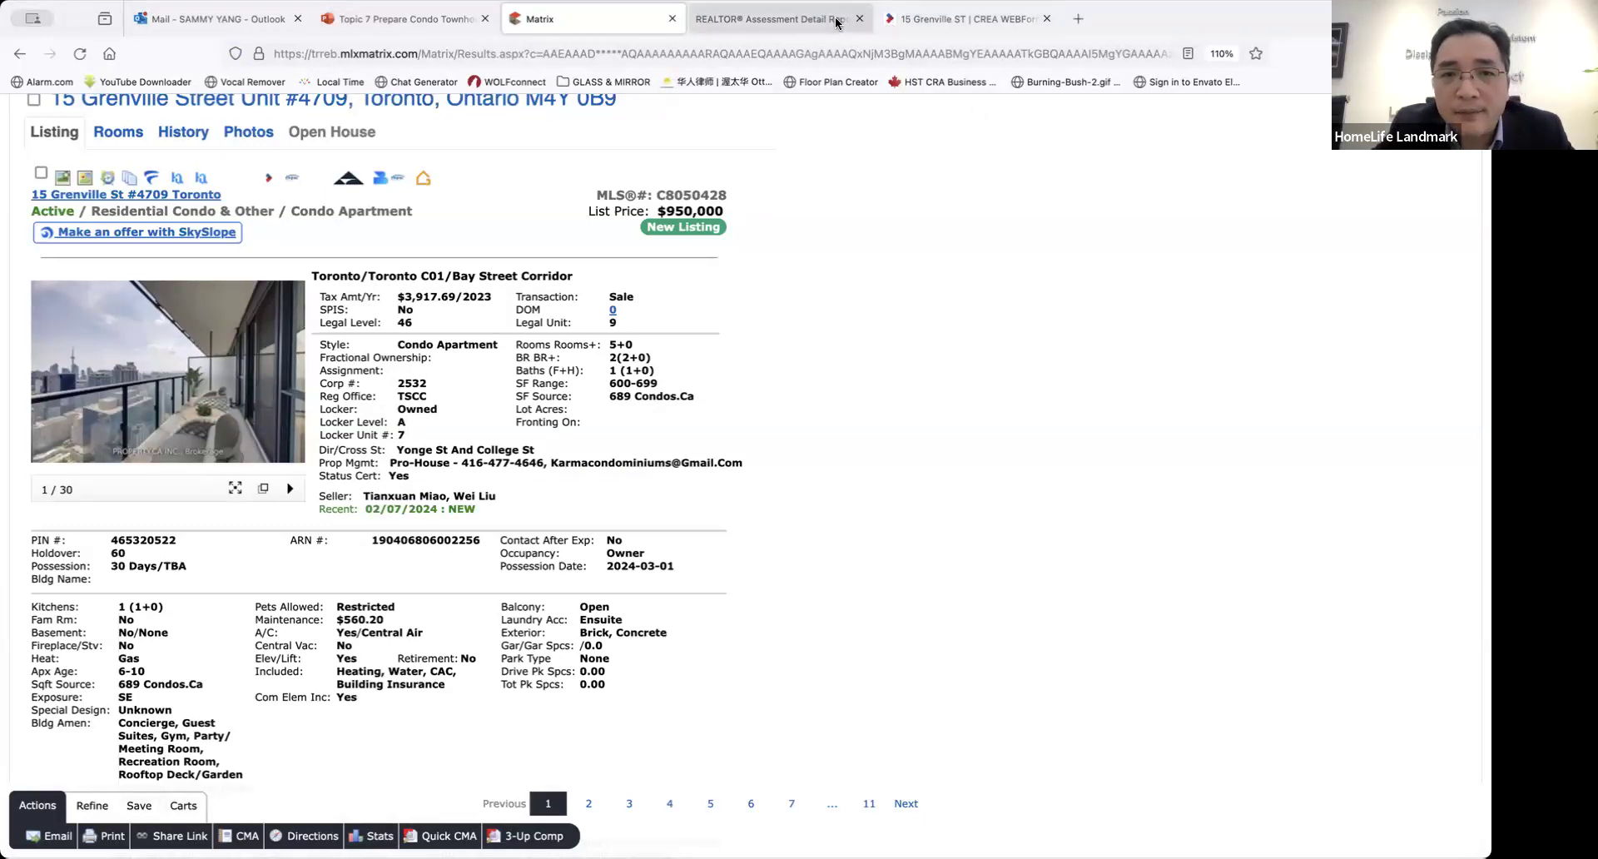
Step: Check the assessment report's legal description and enter 'no' for Parking Space(s)
{"action": "left_click", "coordinate": [804, 20]}
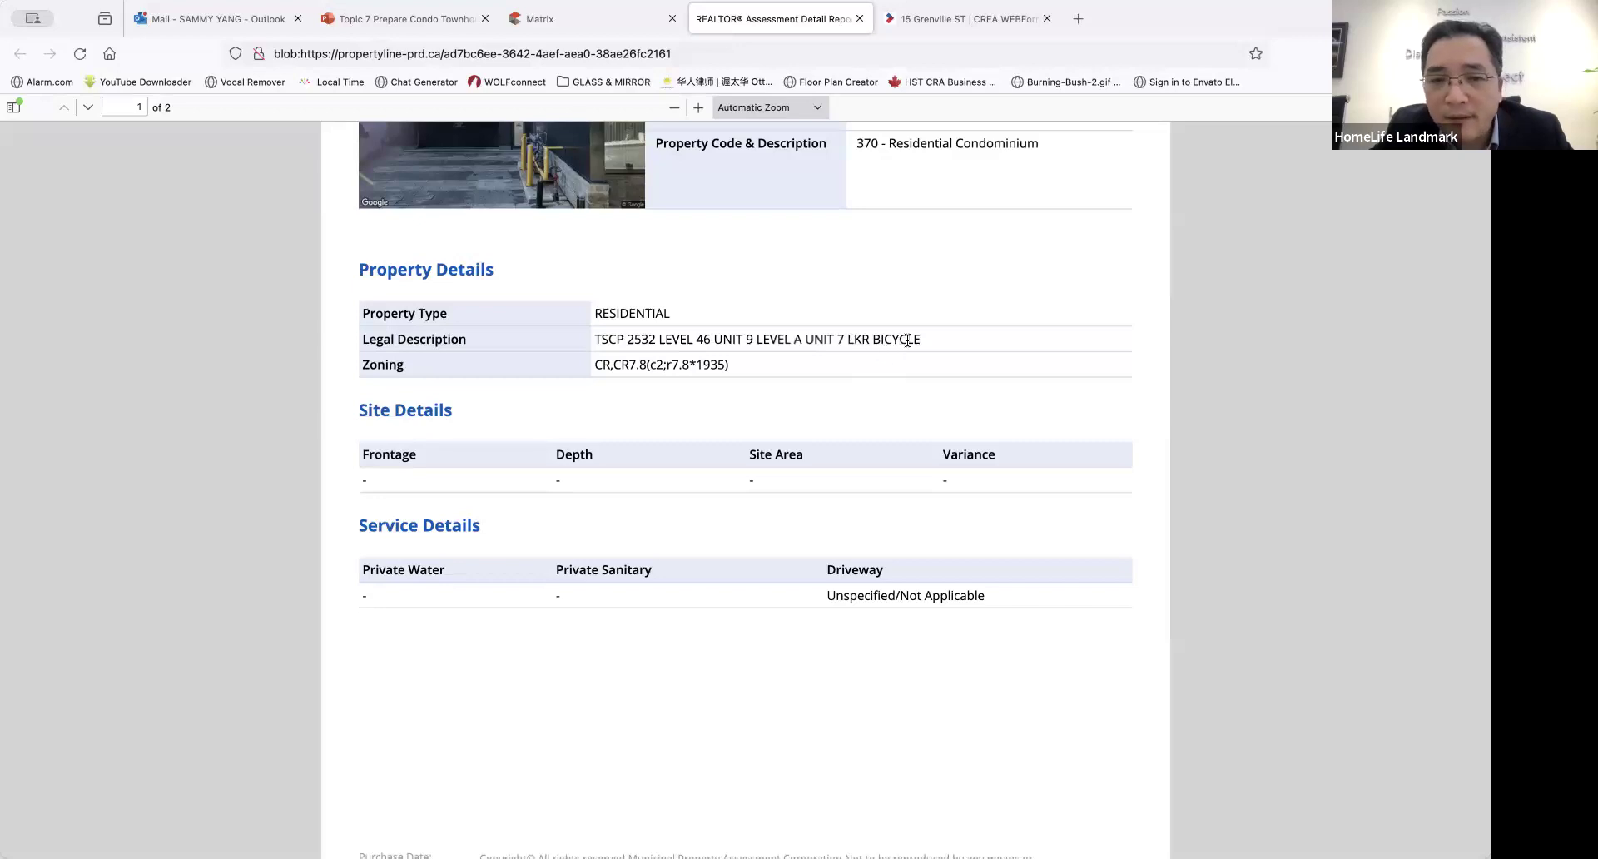
{"action": "left_click", "coordinate": [942, 30]}
{"action": "left_click", "coordinate": [586, 585]}
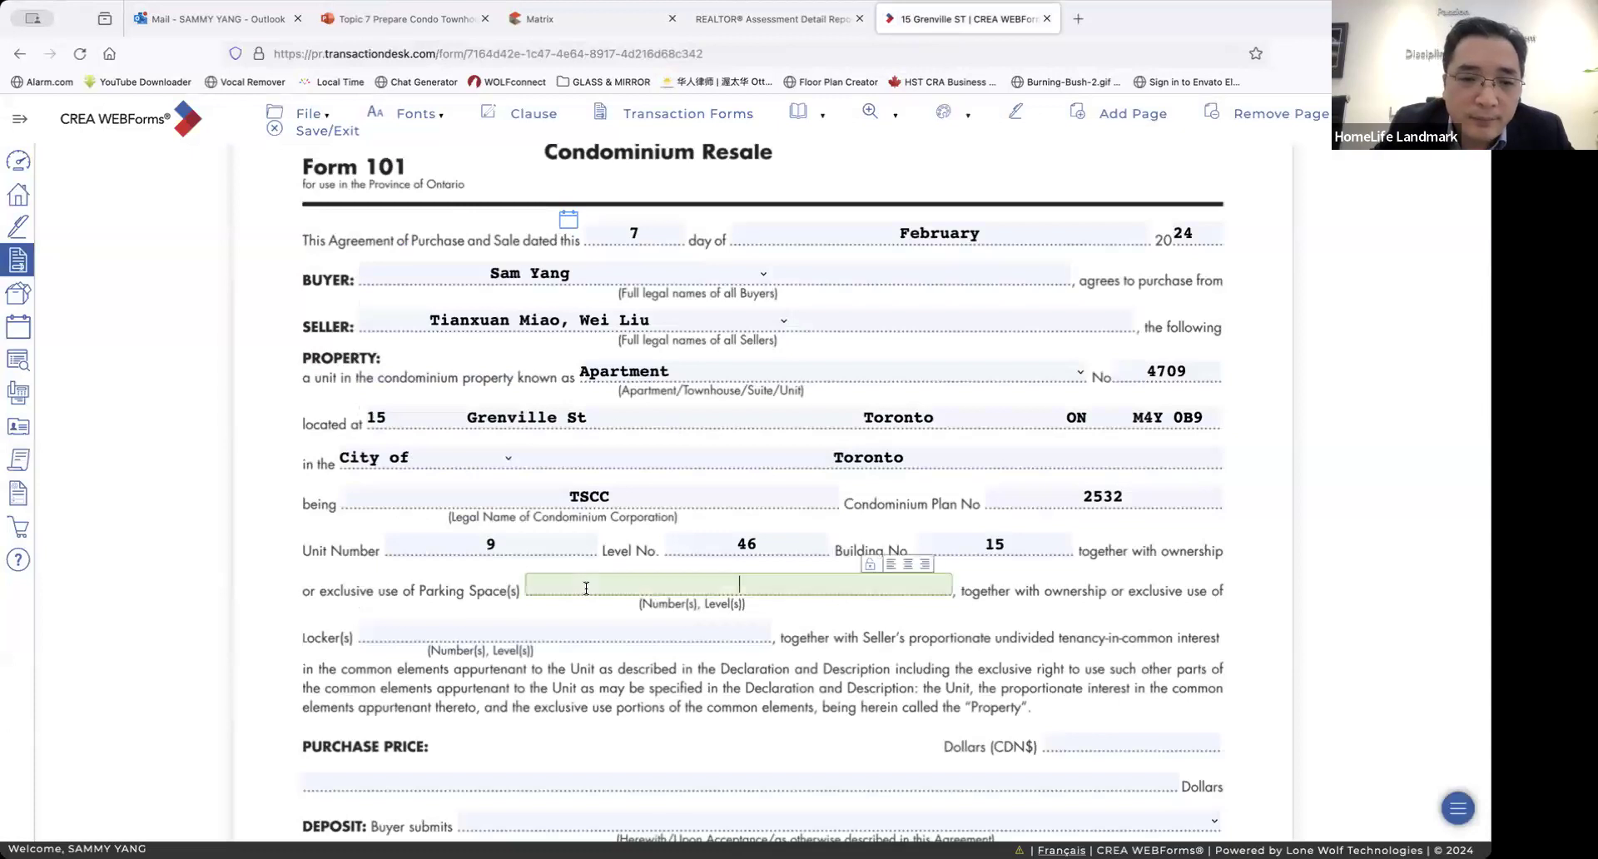
{"action": "type", "text": "o"}
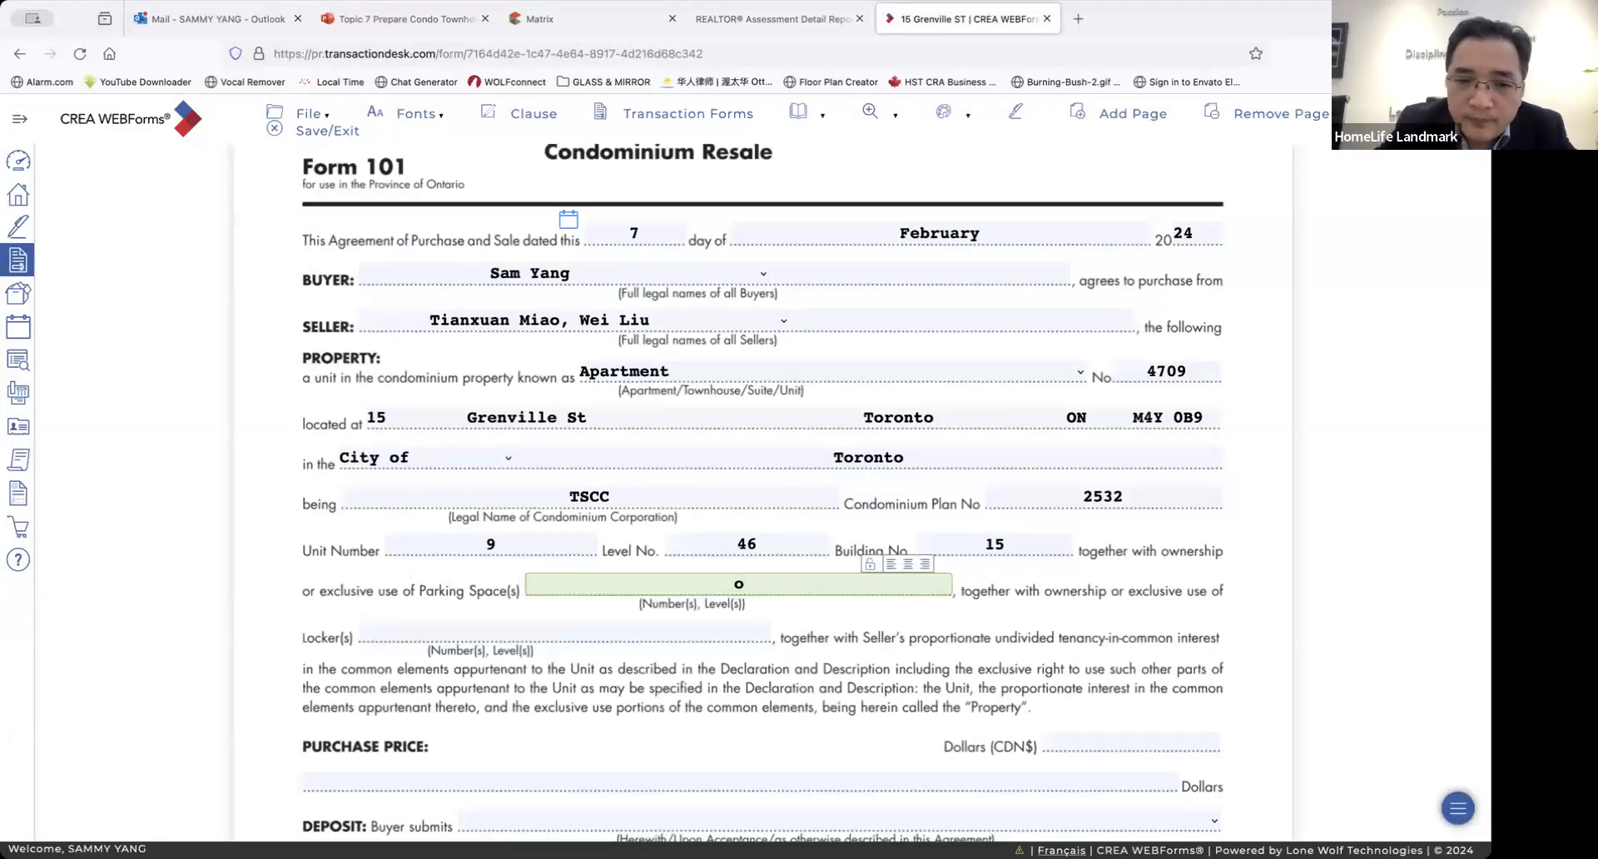
{"action": "type", "text": "n"}
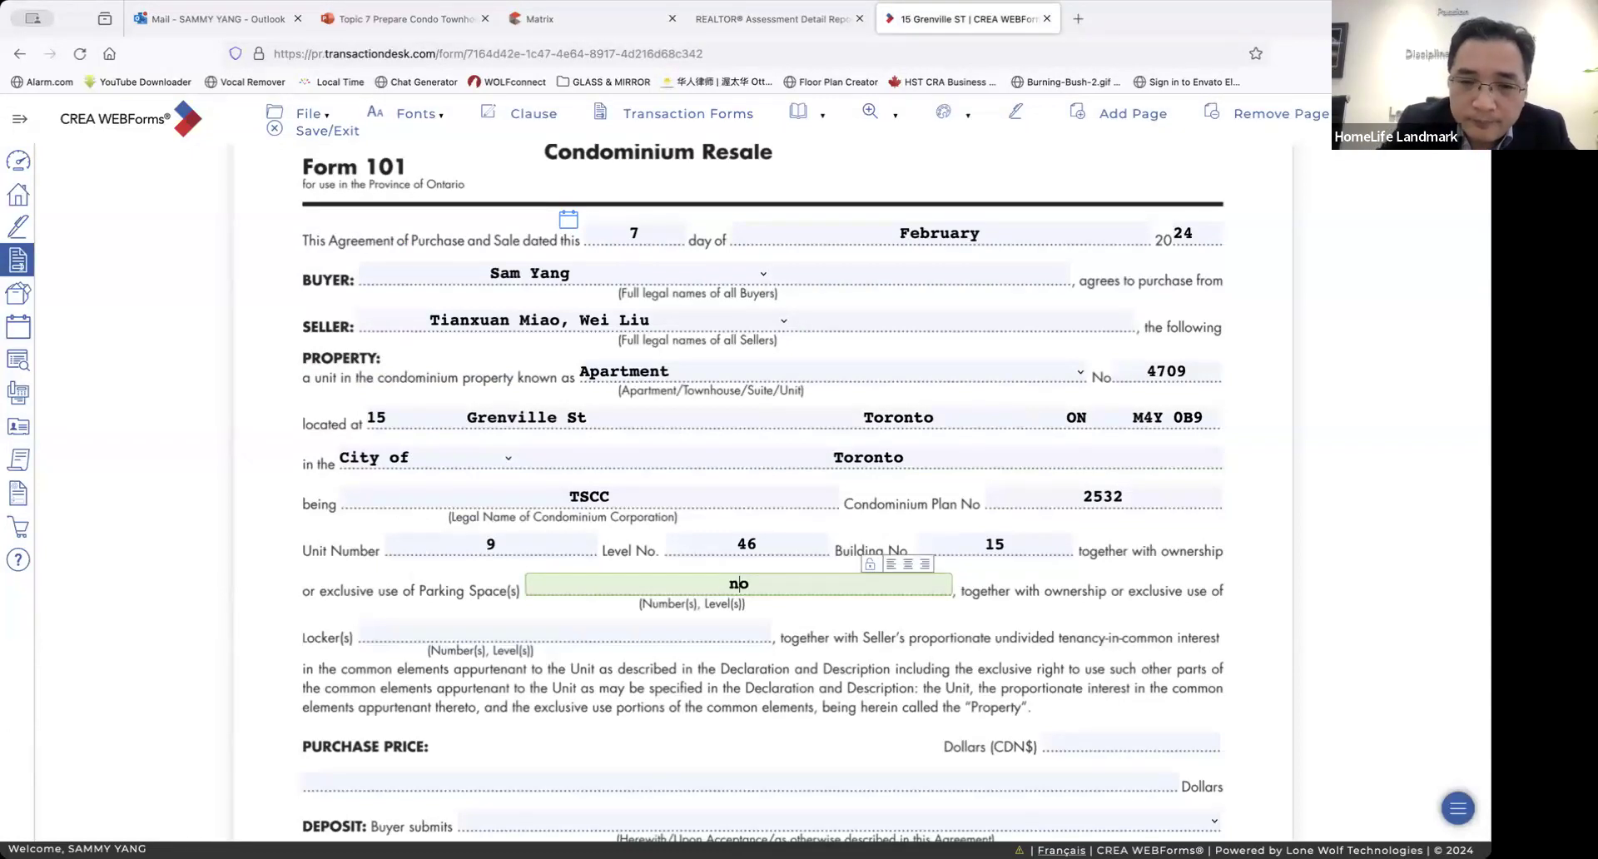
Step: Enter 'one level A unit 7' for Locker(s) and recheck the assessment report's legal description
{"action": "left_click", "coordinate": [600, 628]}
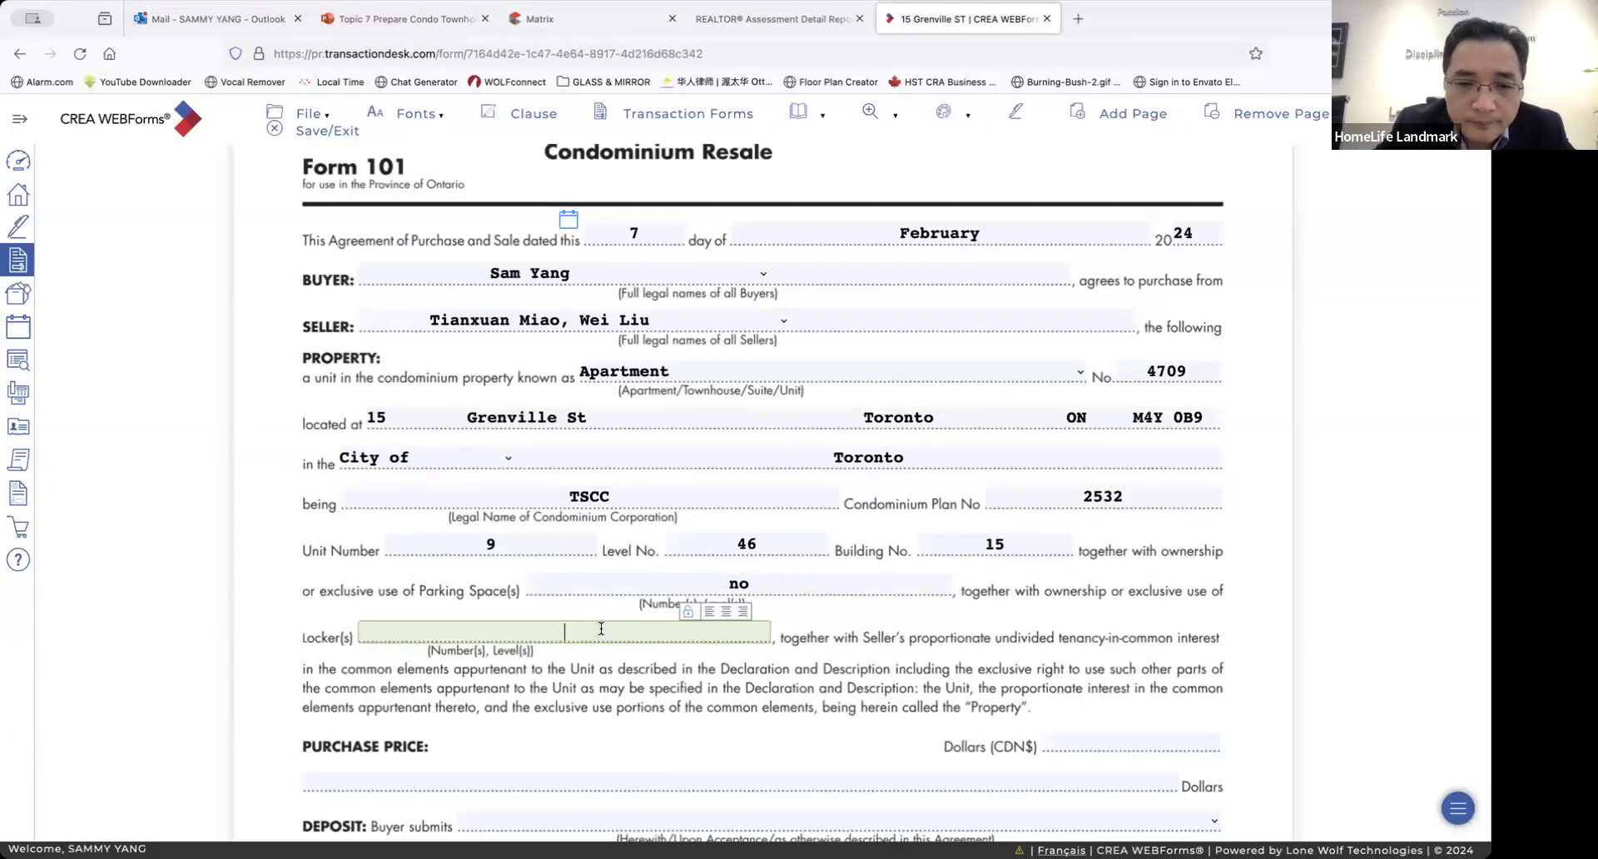
{"action": "type", "text": "1"}
{"action": "key", "text": "BackSpace"}
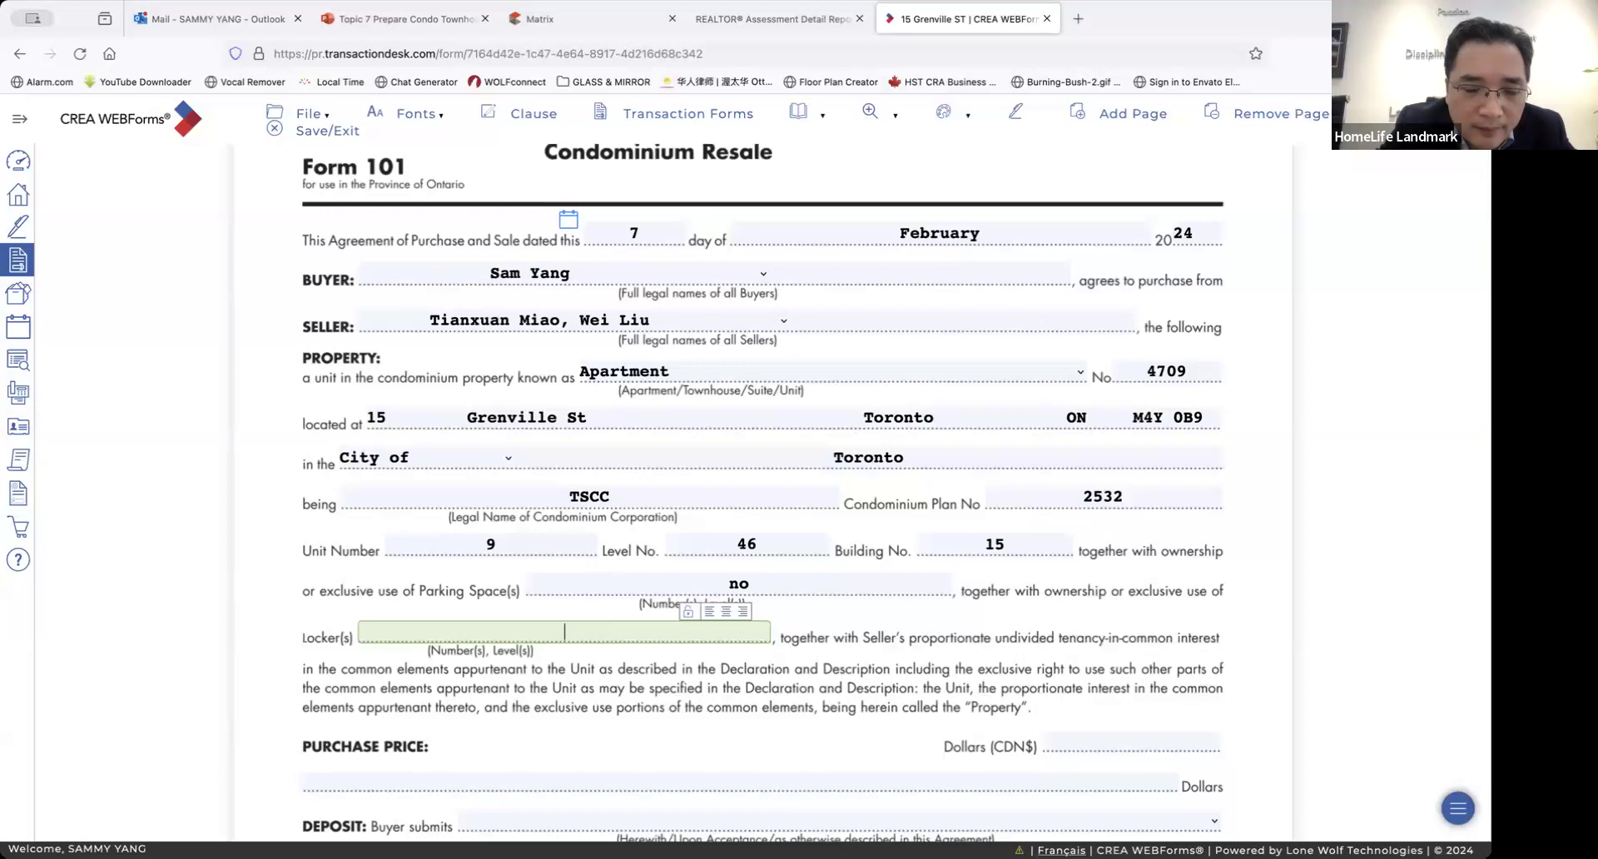
{"action": "type", "text": "one "}
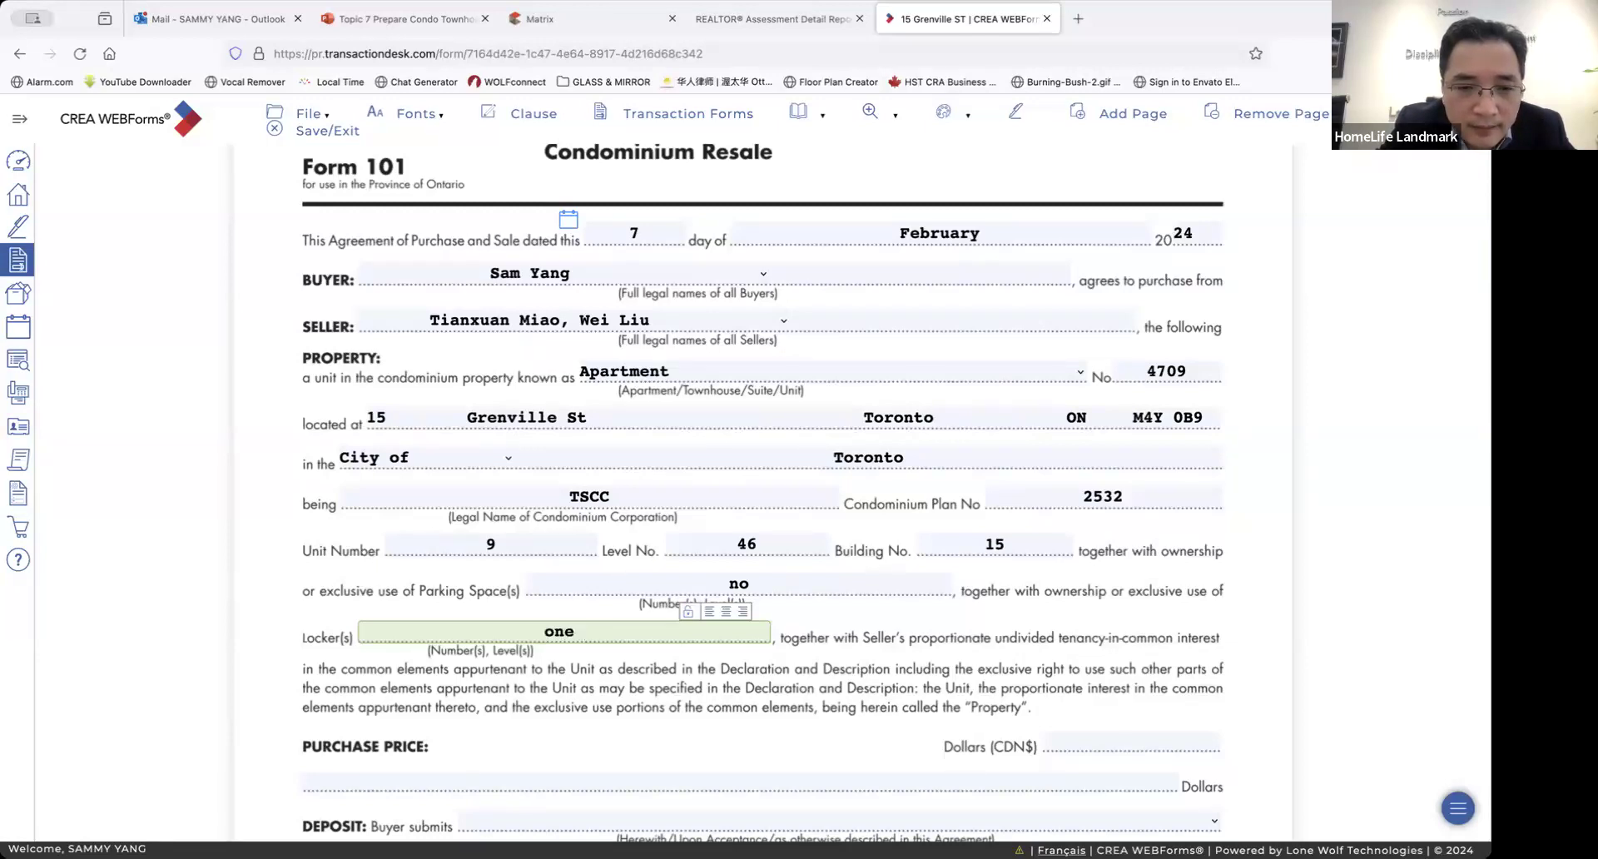
{"action": "type", "text": "level A "}
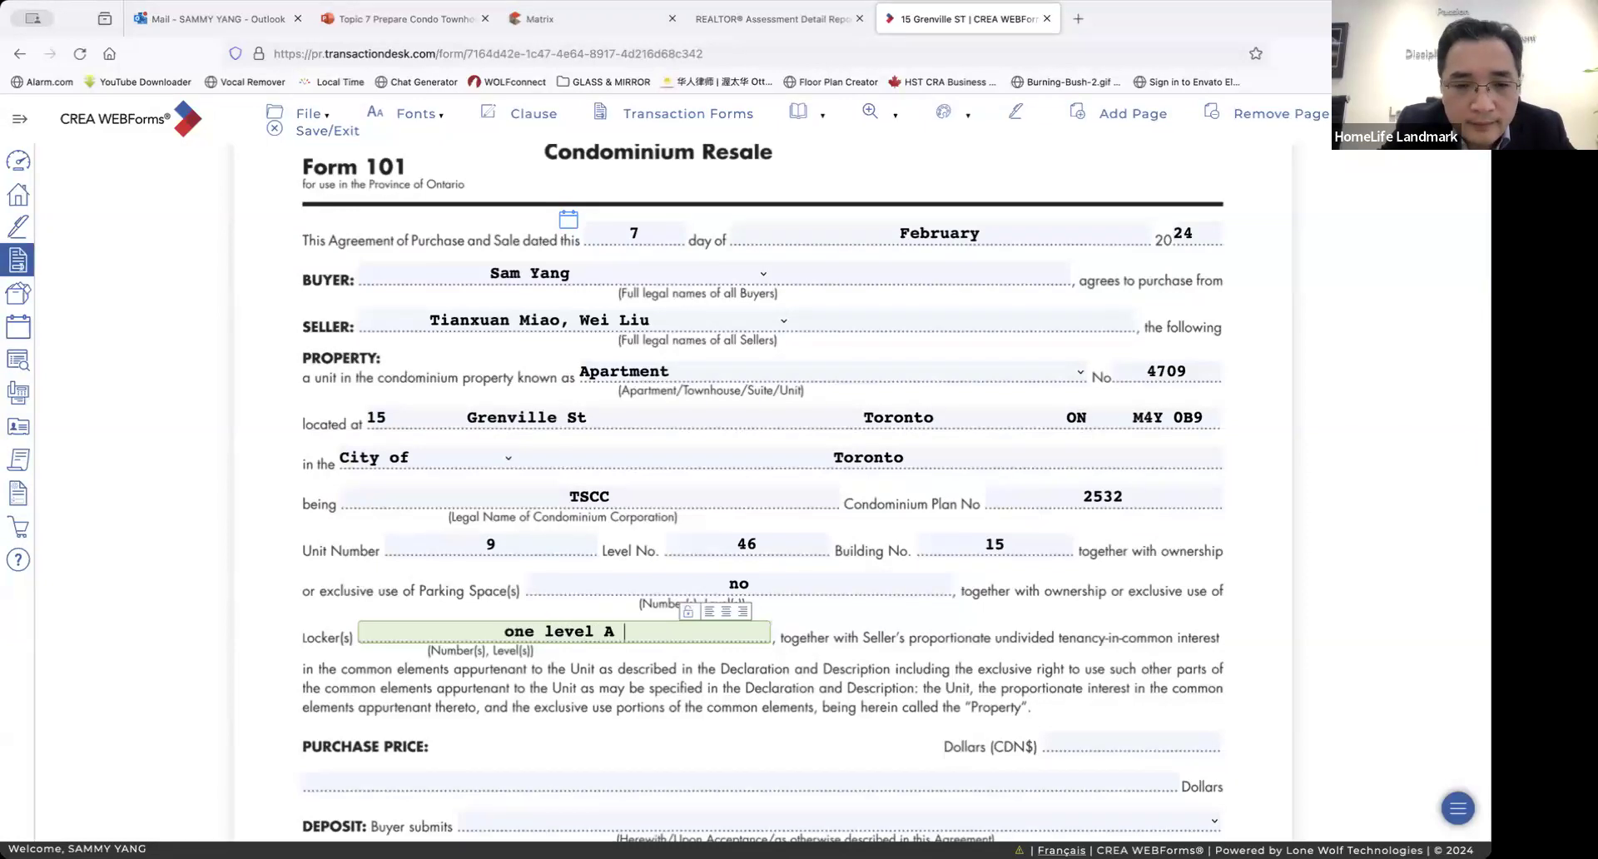
{"action": "type", "text": "unit 7"}
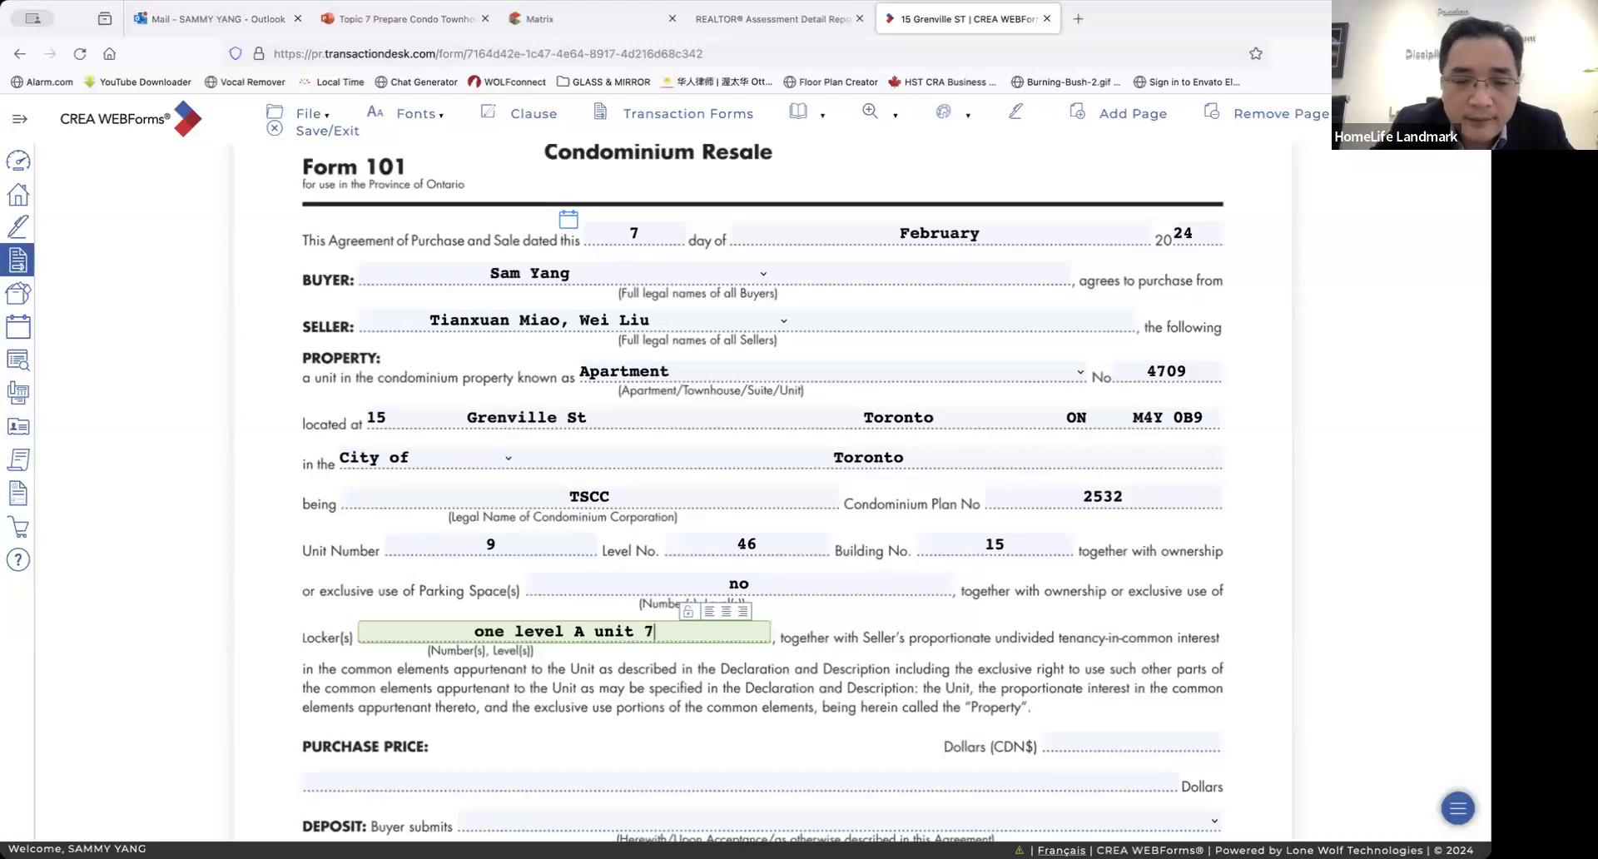
{"action": "left_click", "coordinate": [768, 20]}
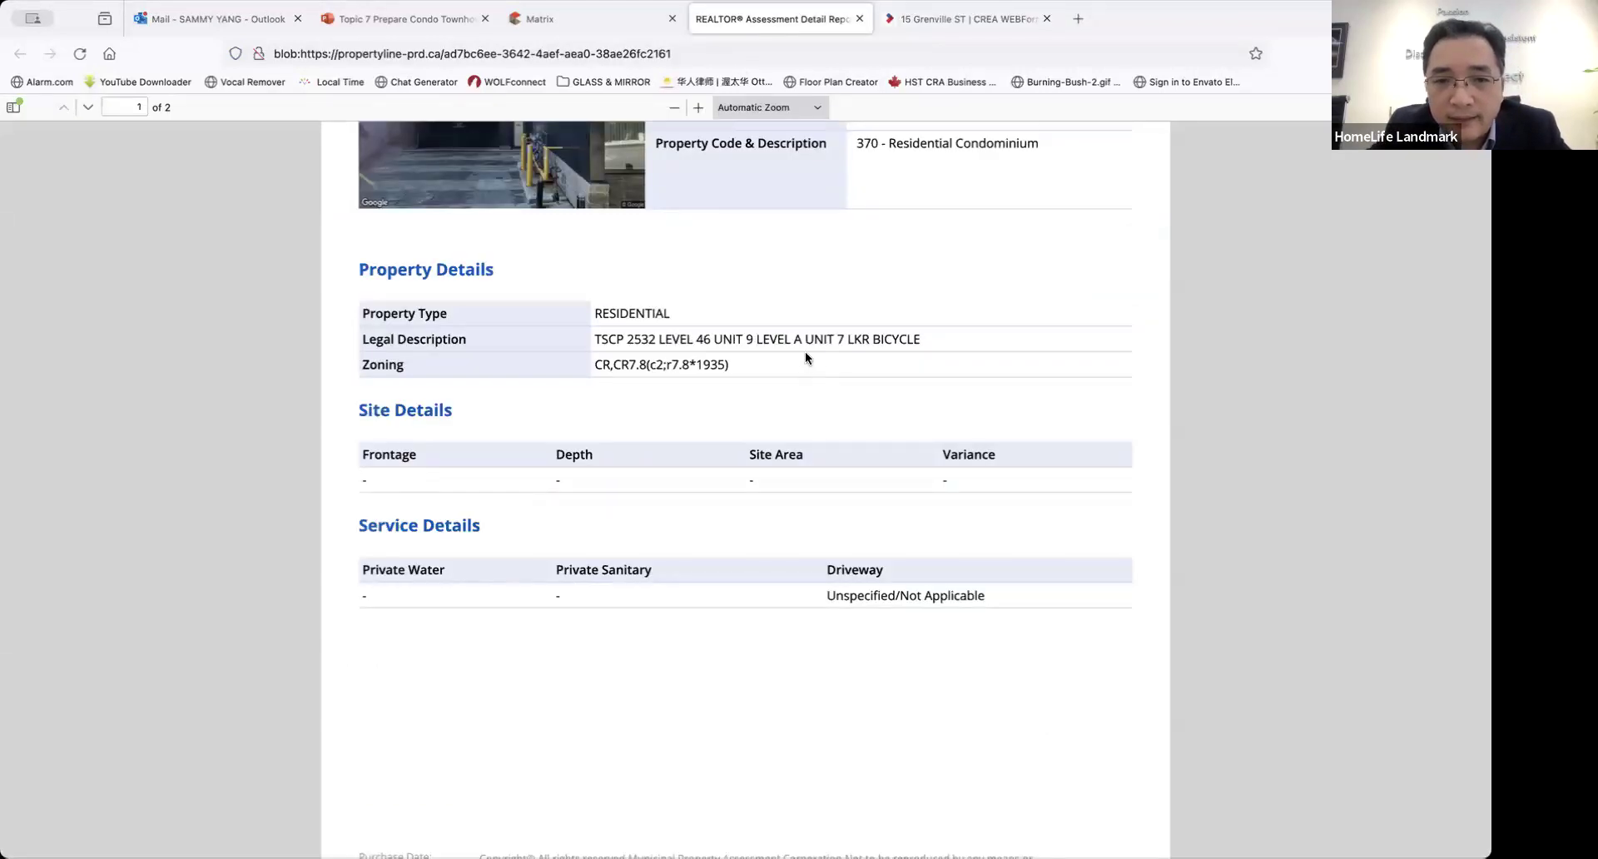
{"action": "left_click", "coordinate": [966, 18]}
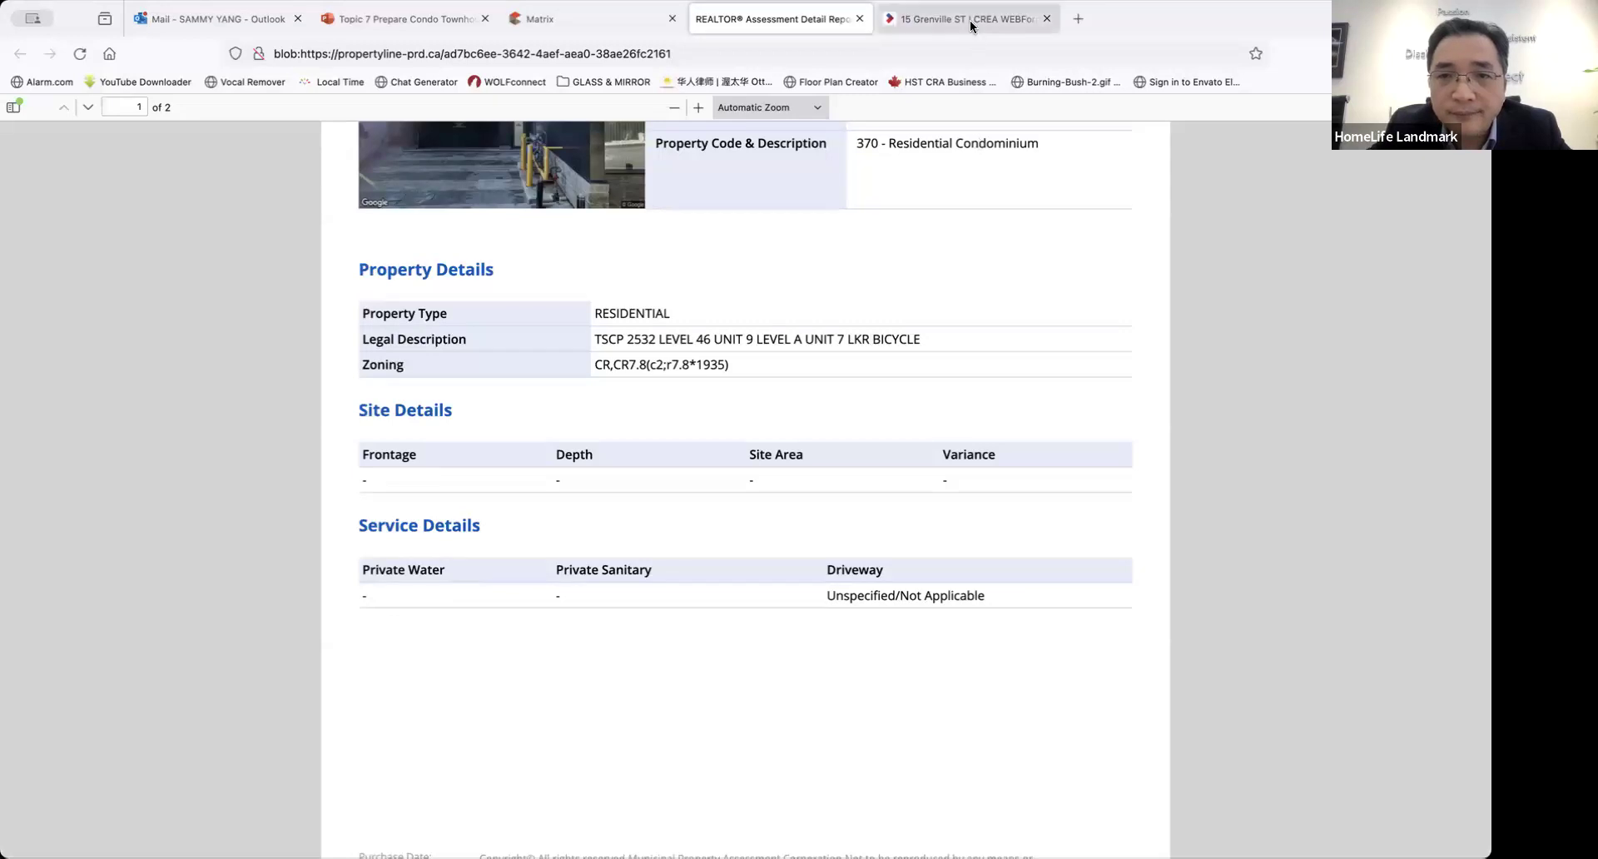
Step: Review the listing details on the Matrix tab before entering the price
{"action": "scroll", "coordinate": [617, 661], "scroll_direction": "down", "scroll_amount": 3}
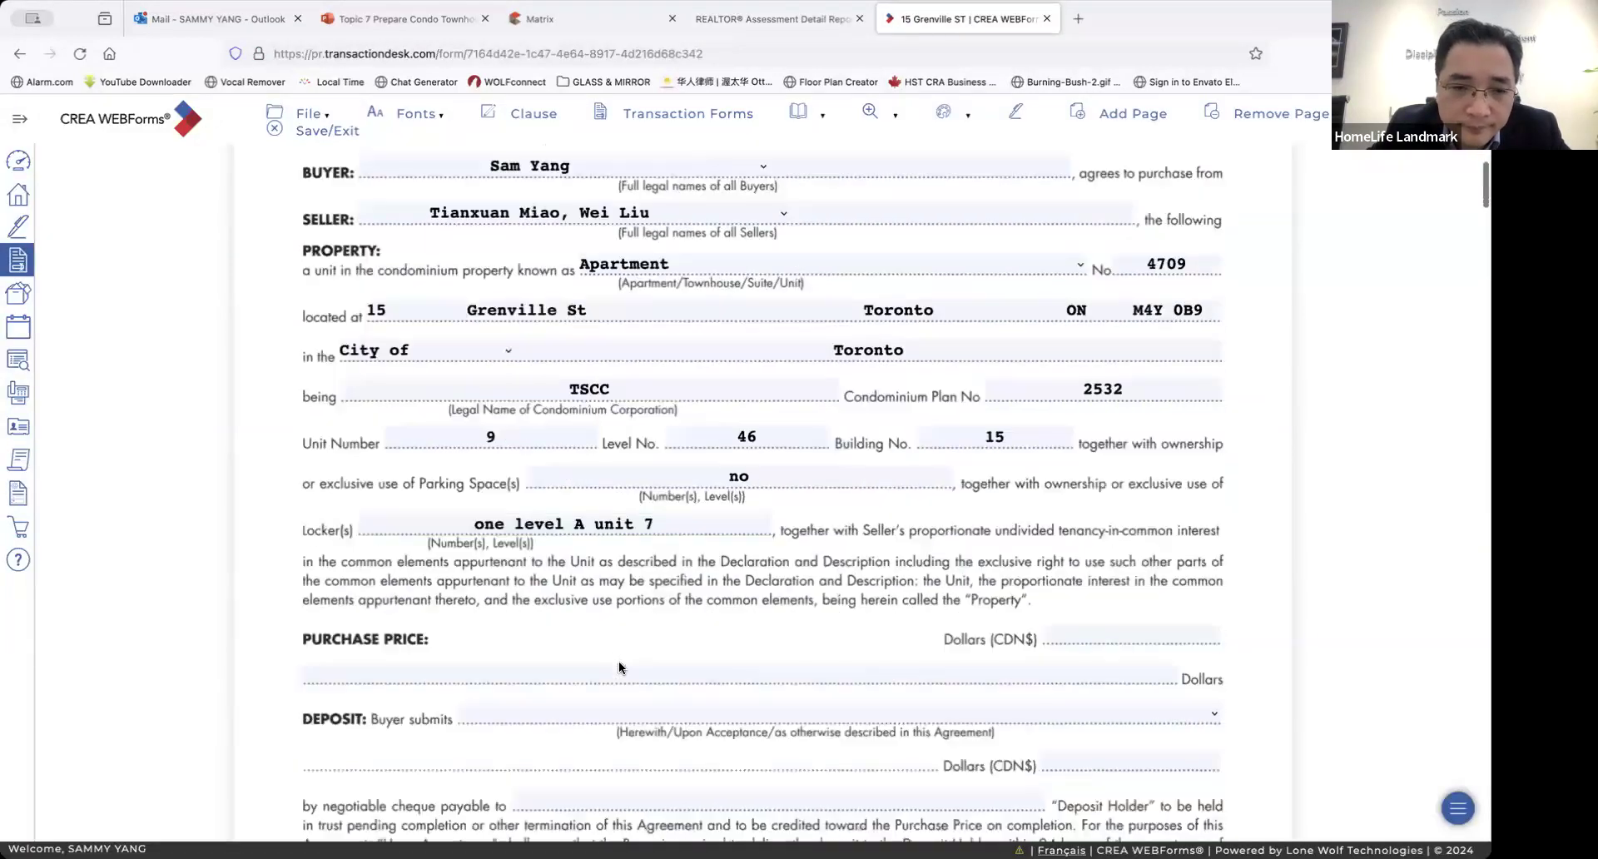
{"action": "scroll", "coordinate": [681, 483], "scroll_direction": "down", "scroll_amount": 3}
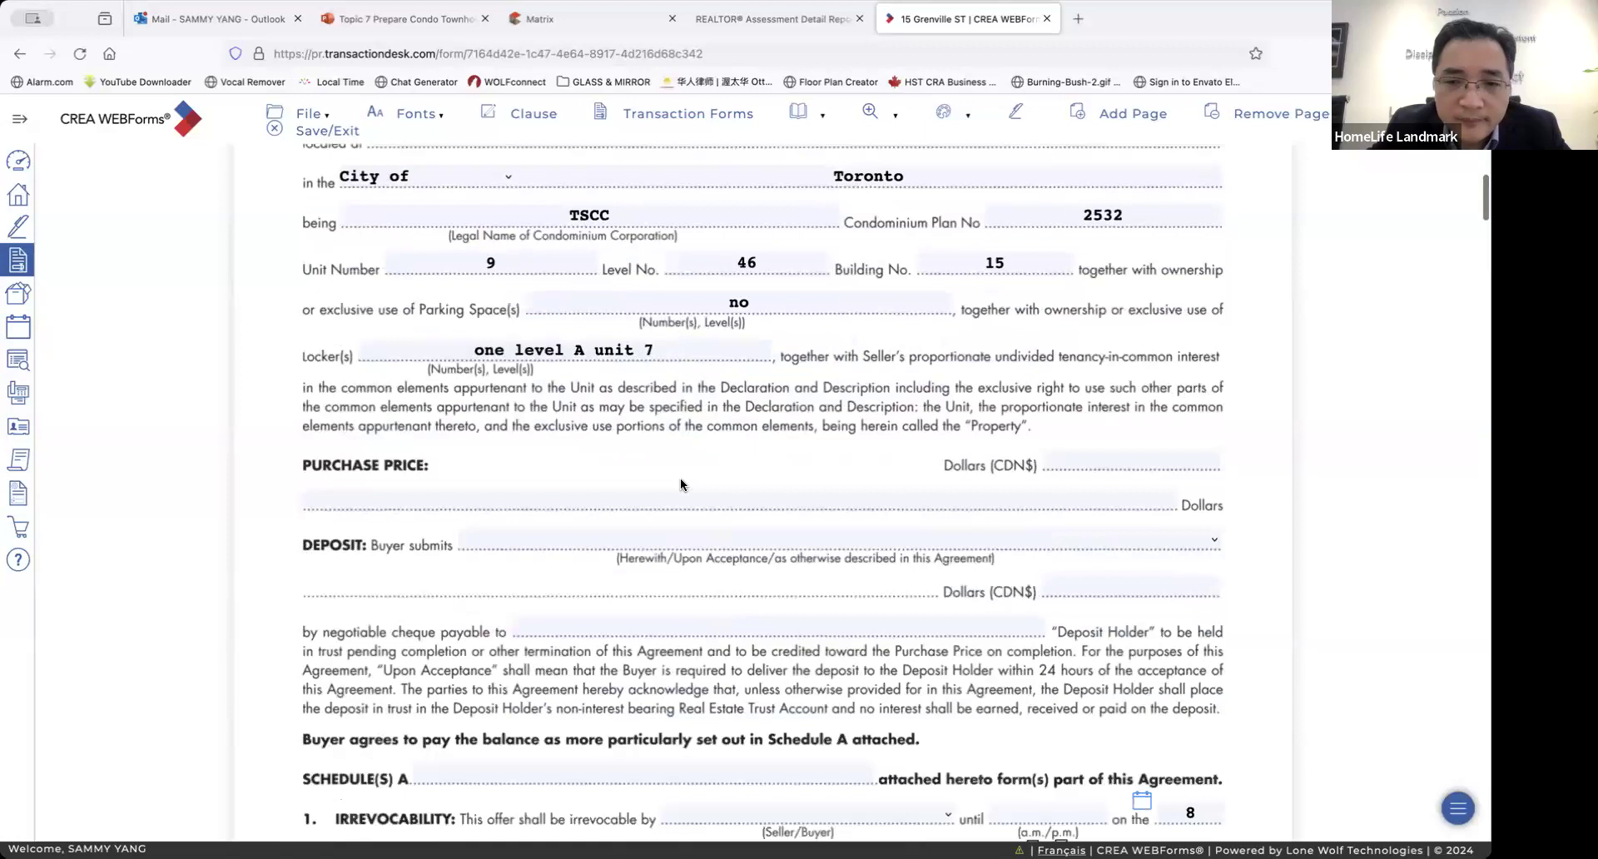
{"action": "scroll", "coordinate": [681, 483], "scroll_direction": "up", "scroll_amount": 1}
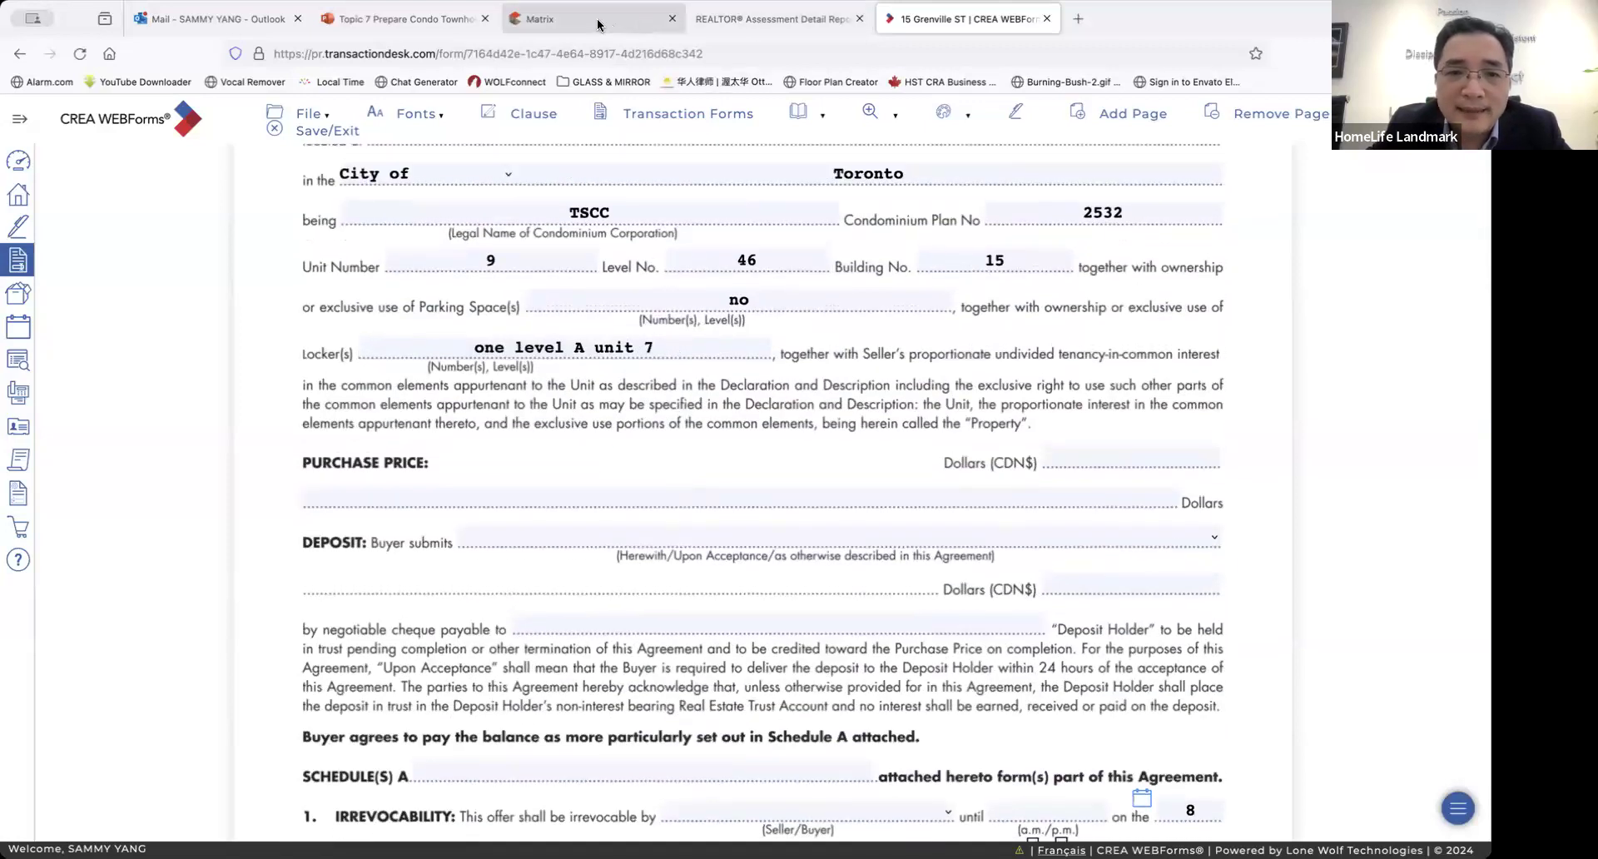
{"action": "left_click", "coordinate": [642, 20]}
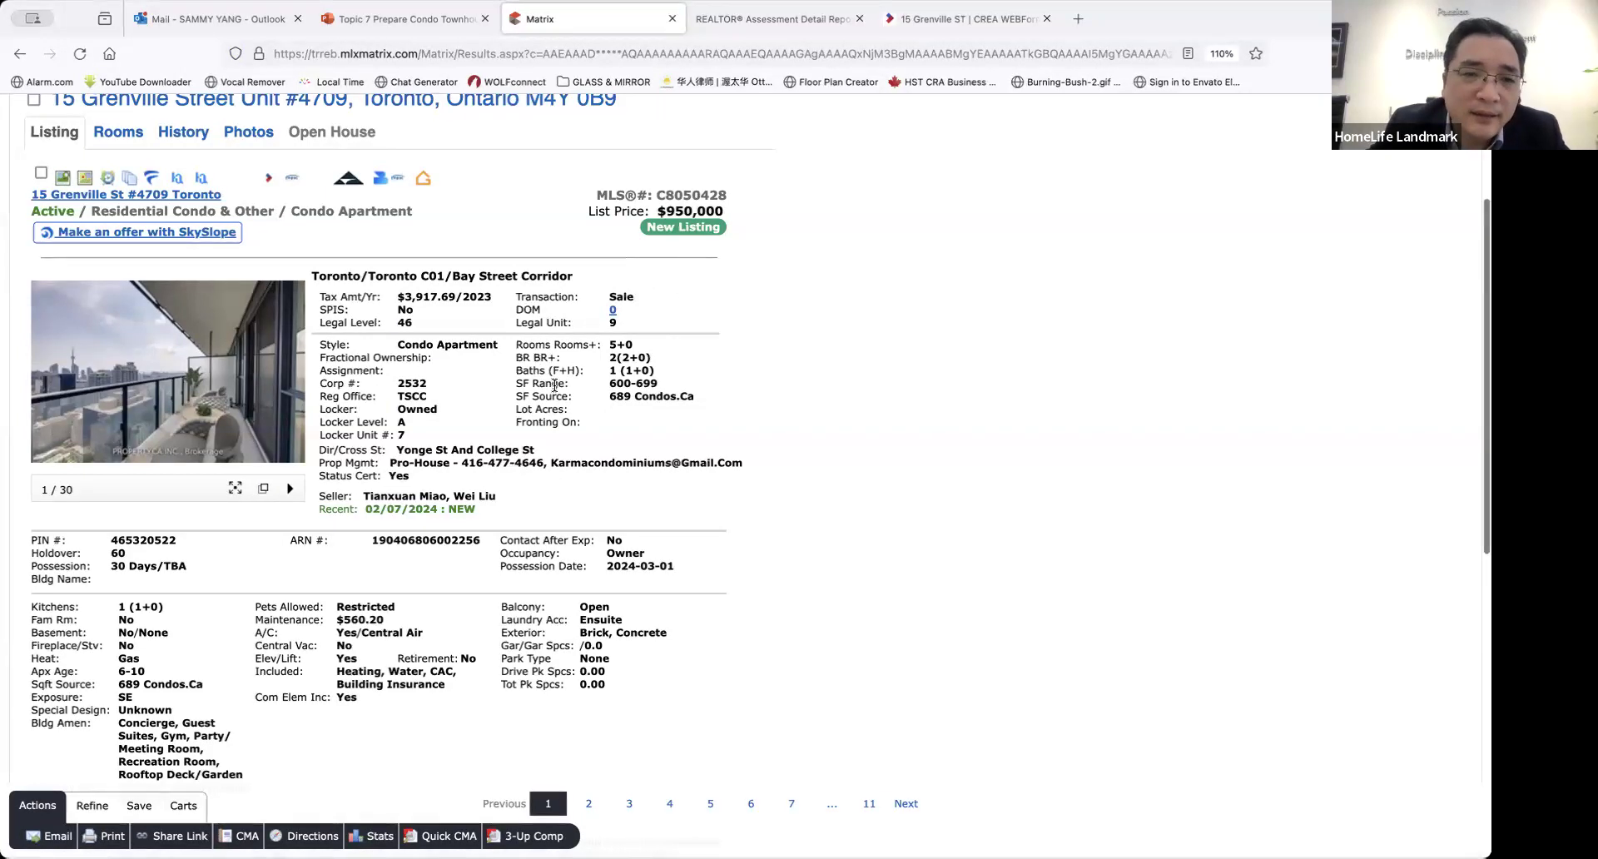
{"action": "scroll", "coordinate": [554, 386], "scroll_direction": "up", "scroll_amount": 1}
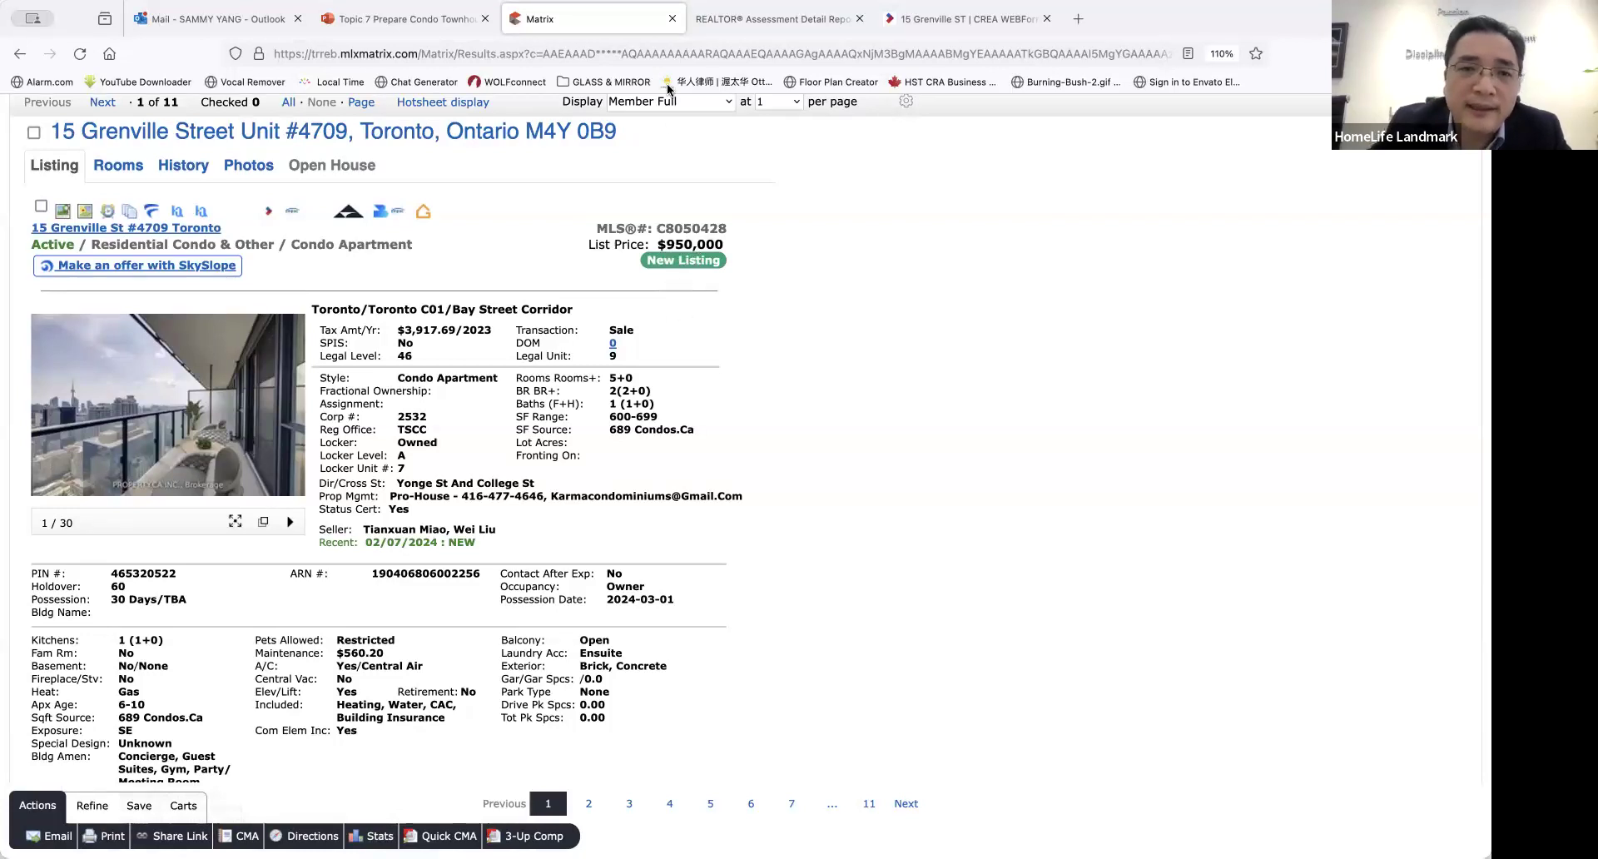
{"action": "left_click", "coordinate": [932, 20]}
Step: Enter 940000 as the purchase price so it formats to $940,000.00
{"action": "left_click", "coordinate": [1075, 457]}
{"action": "type", "text": "940000"}
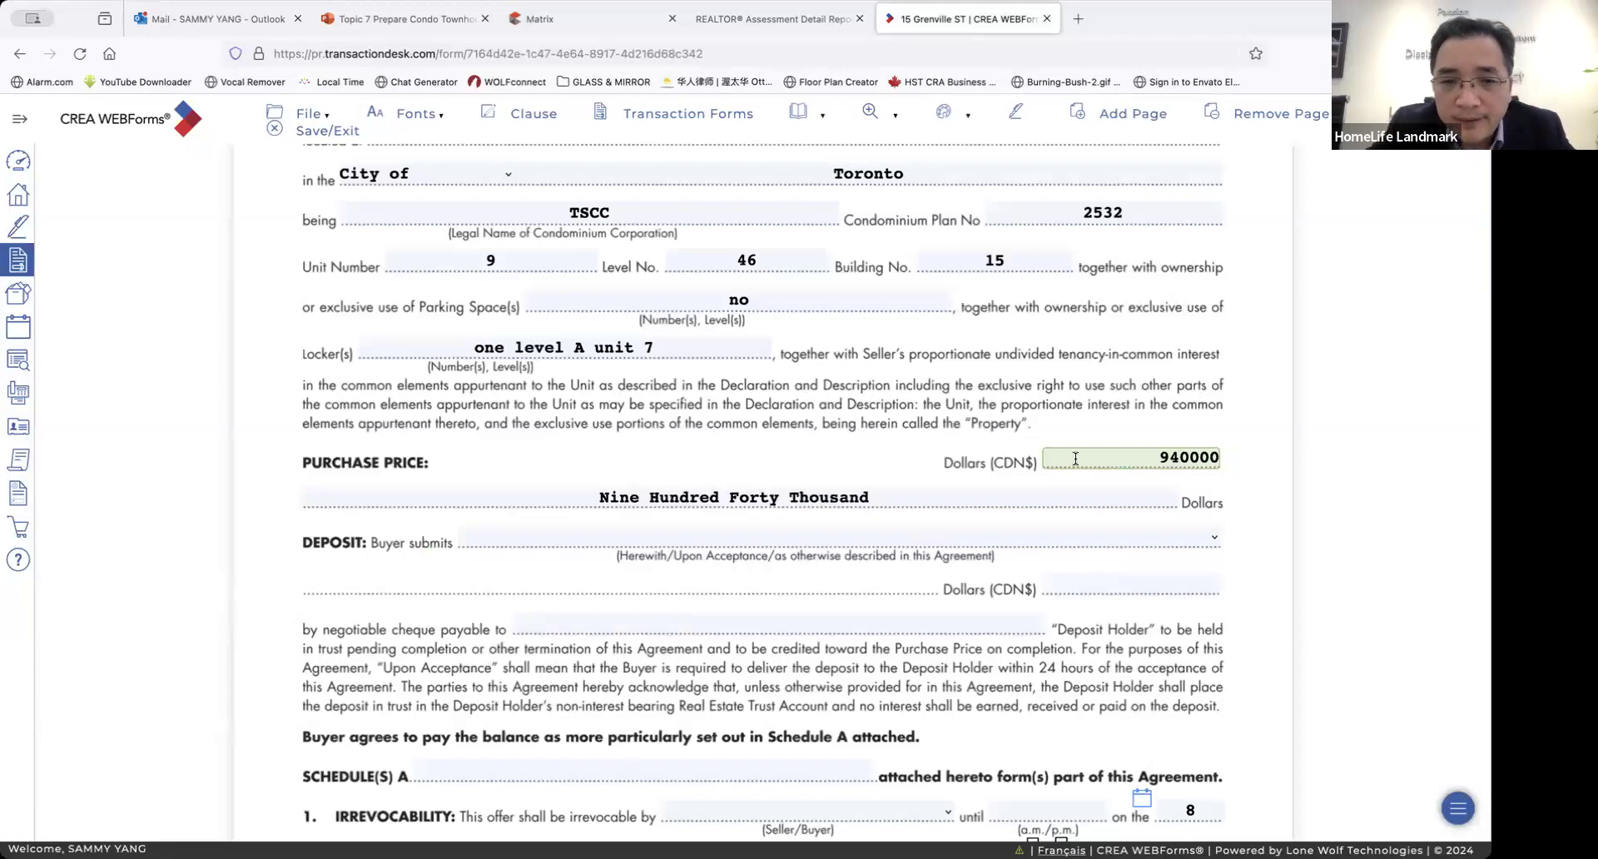
{"action": "left_click", "coordinate": [998, 564]}
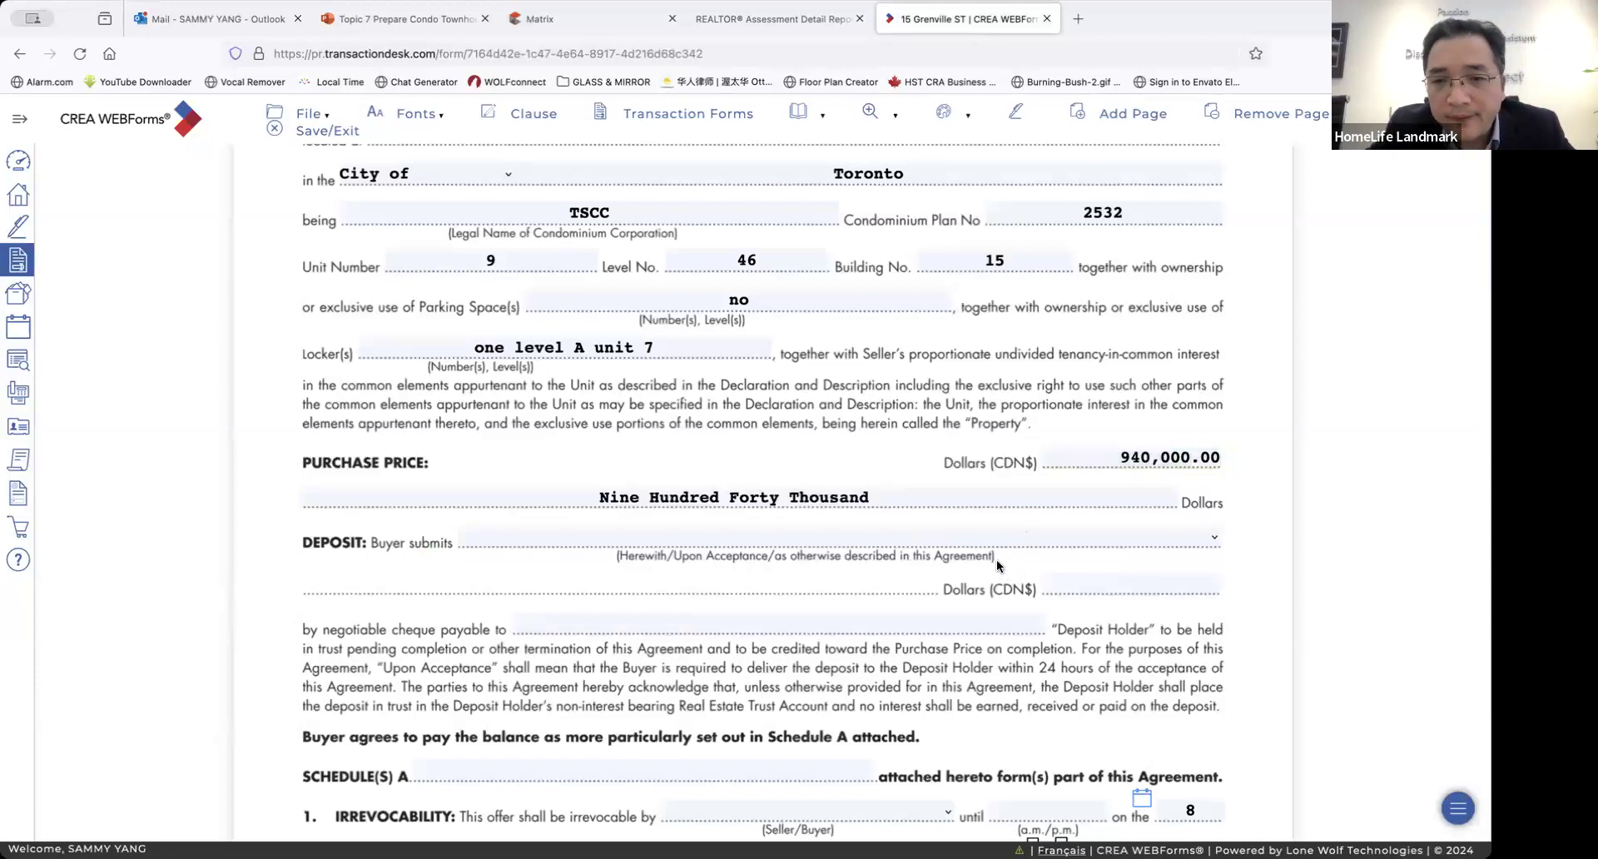
{"action": "left_click", "coordinate": [789, 543]}
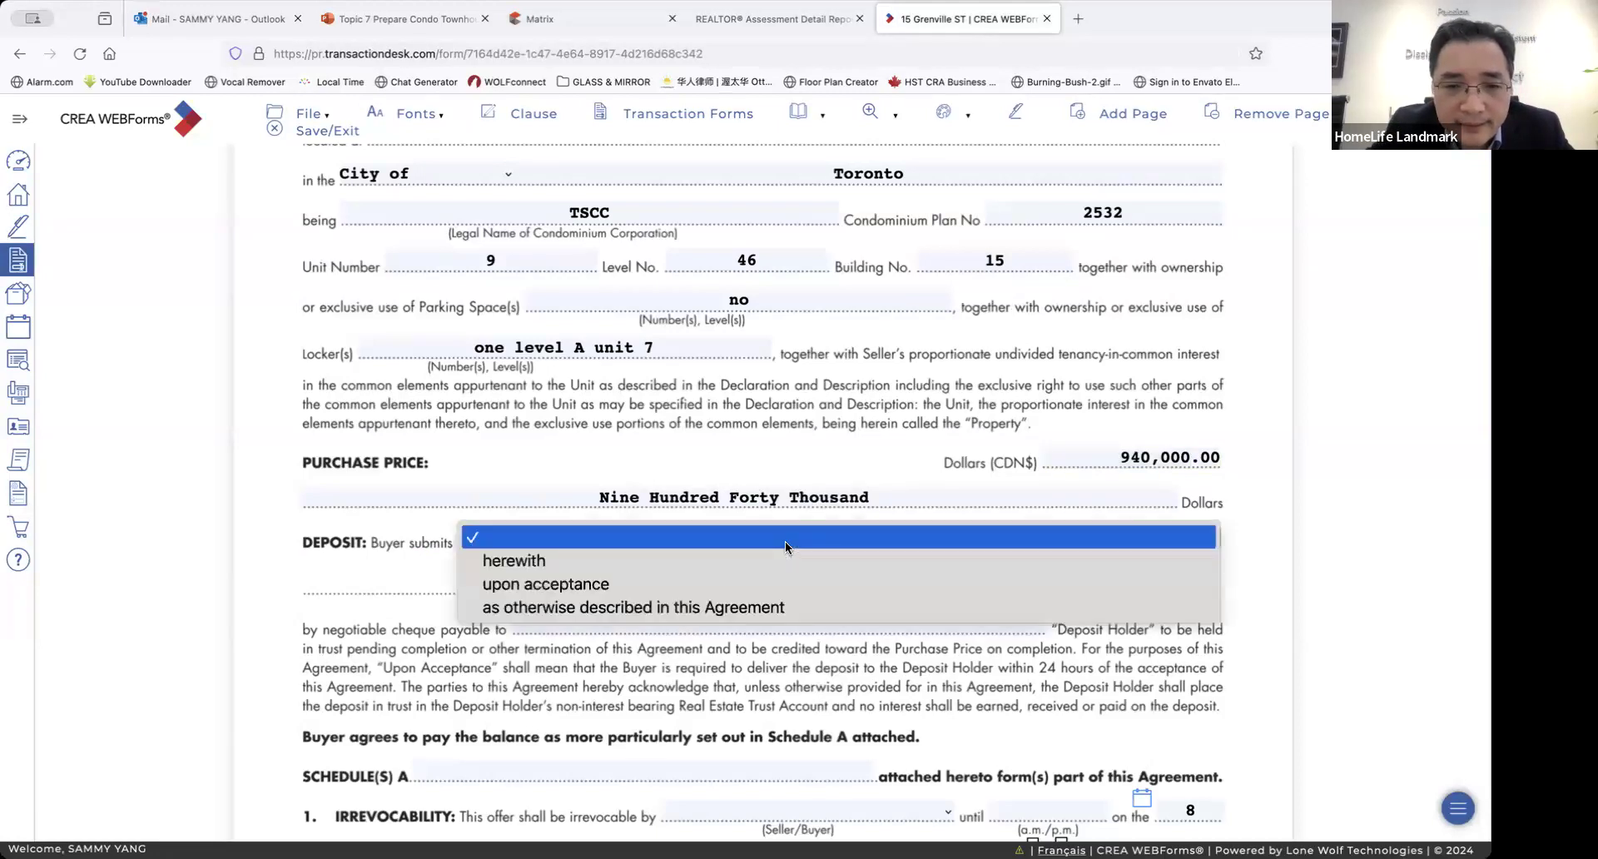
Step: Make a $50,000 deposit payable upon acceptance
{"action": "left_click", "coordinate": [712, 591]}
{"action": "left_click", "coordinate": [1092, 581]}
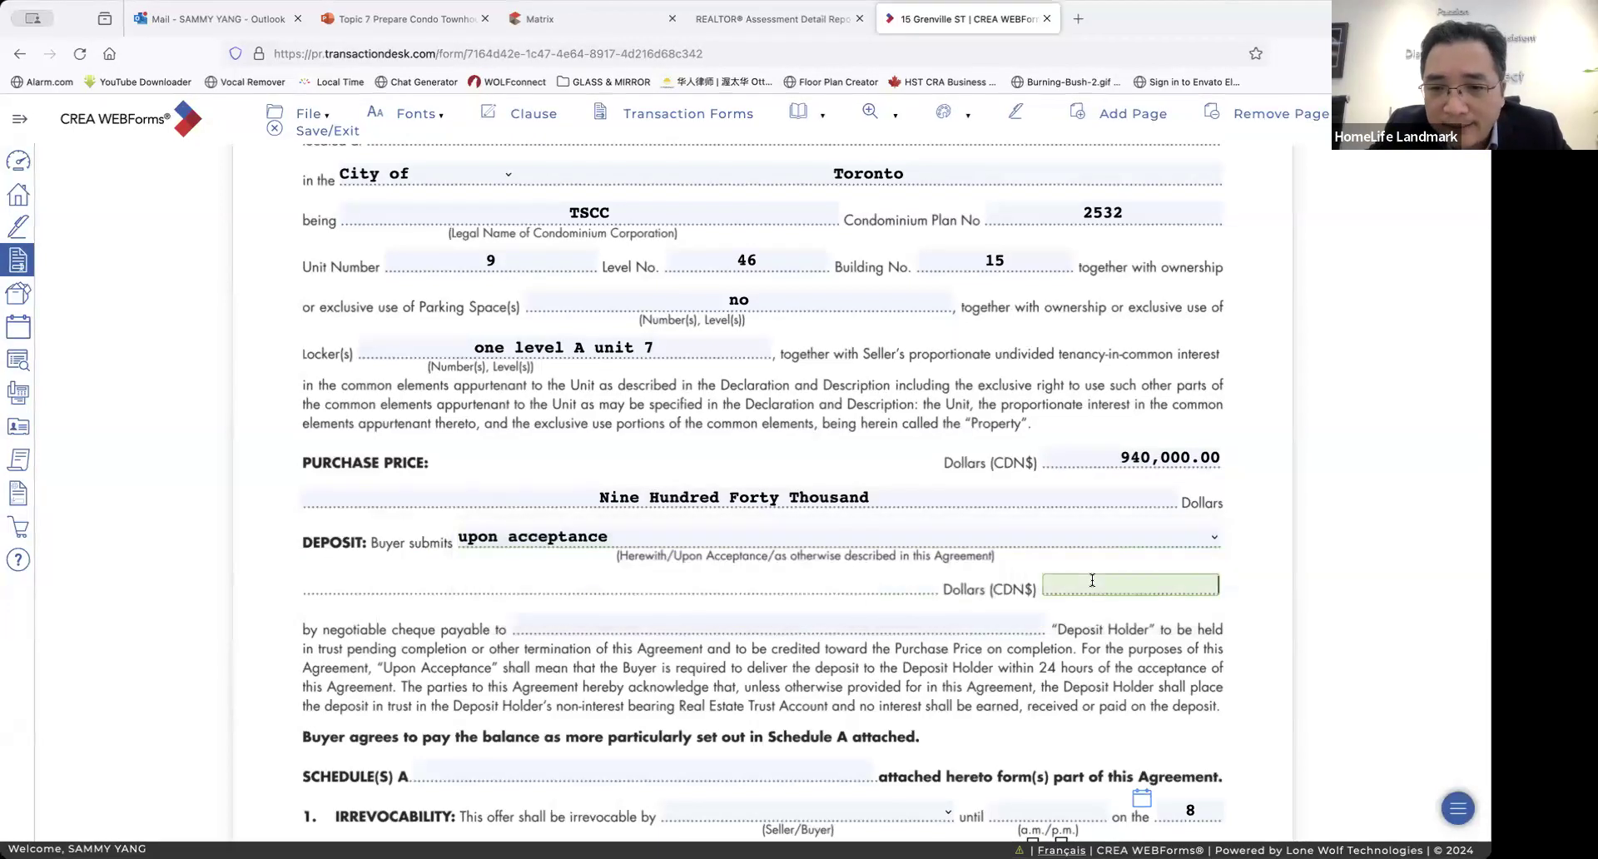
{"action": "type", "text": "50000"}
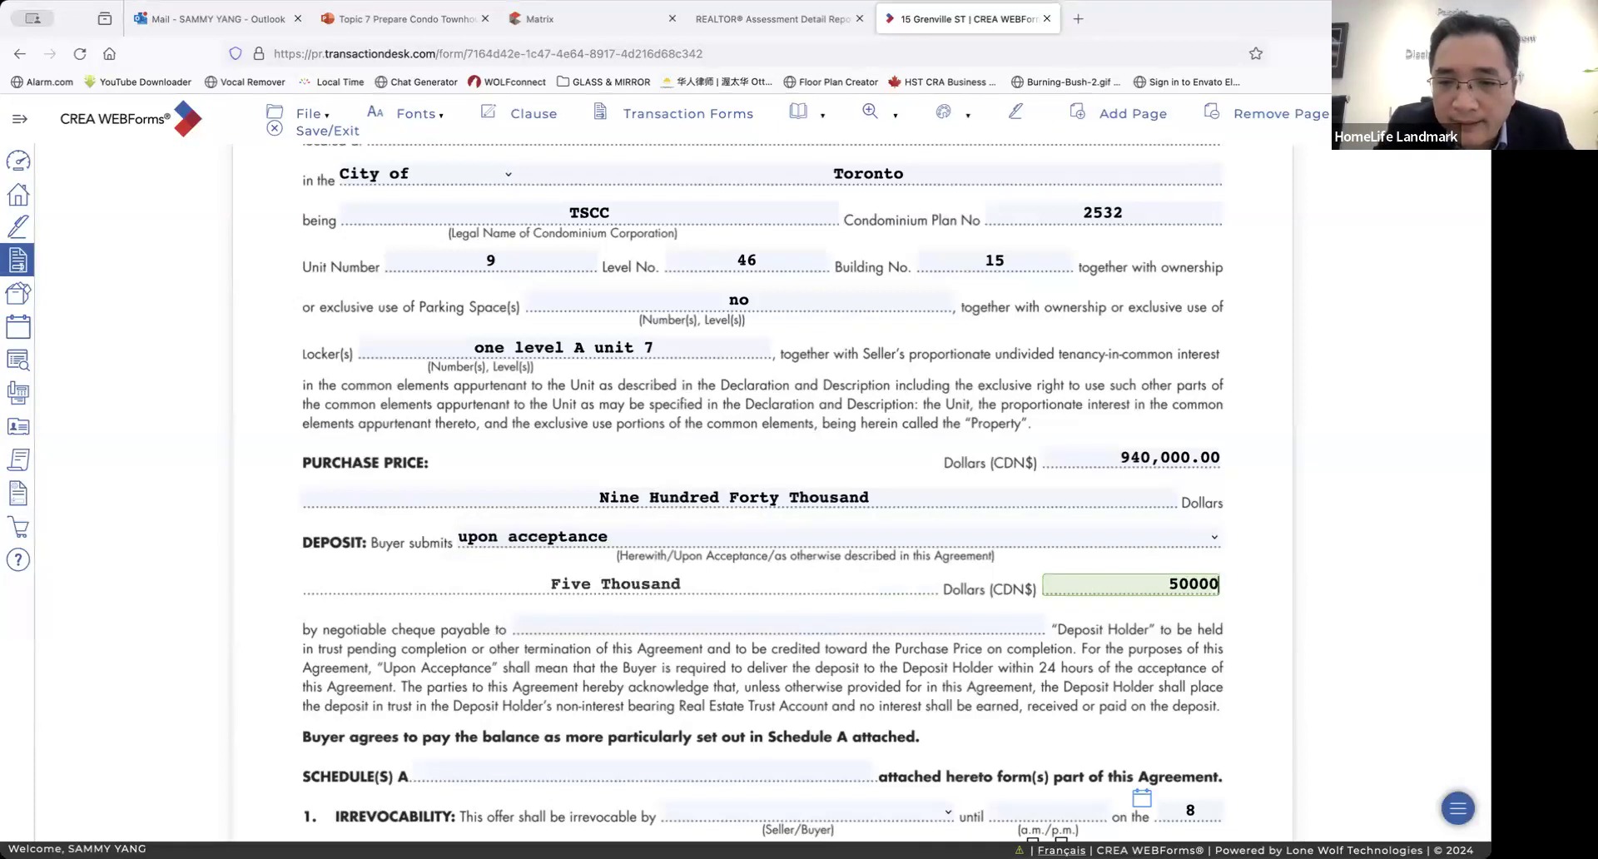
{"action": "left_click", "coordinate": [1064, 626]}
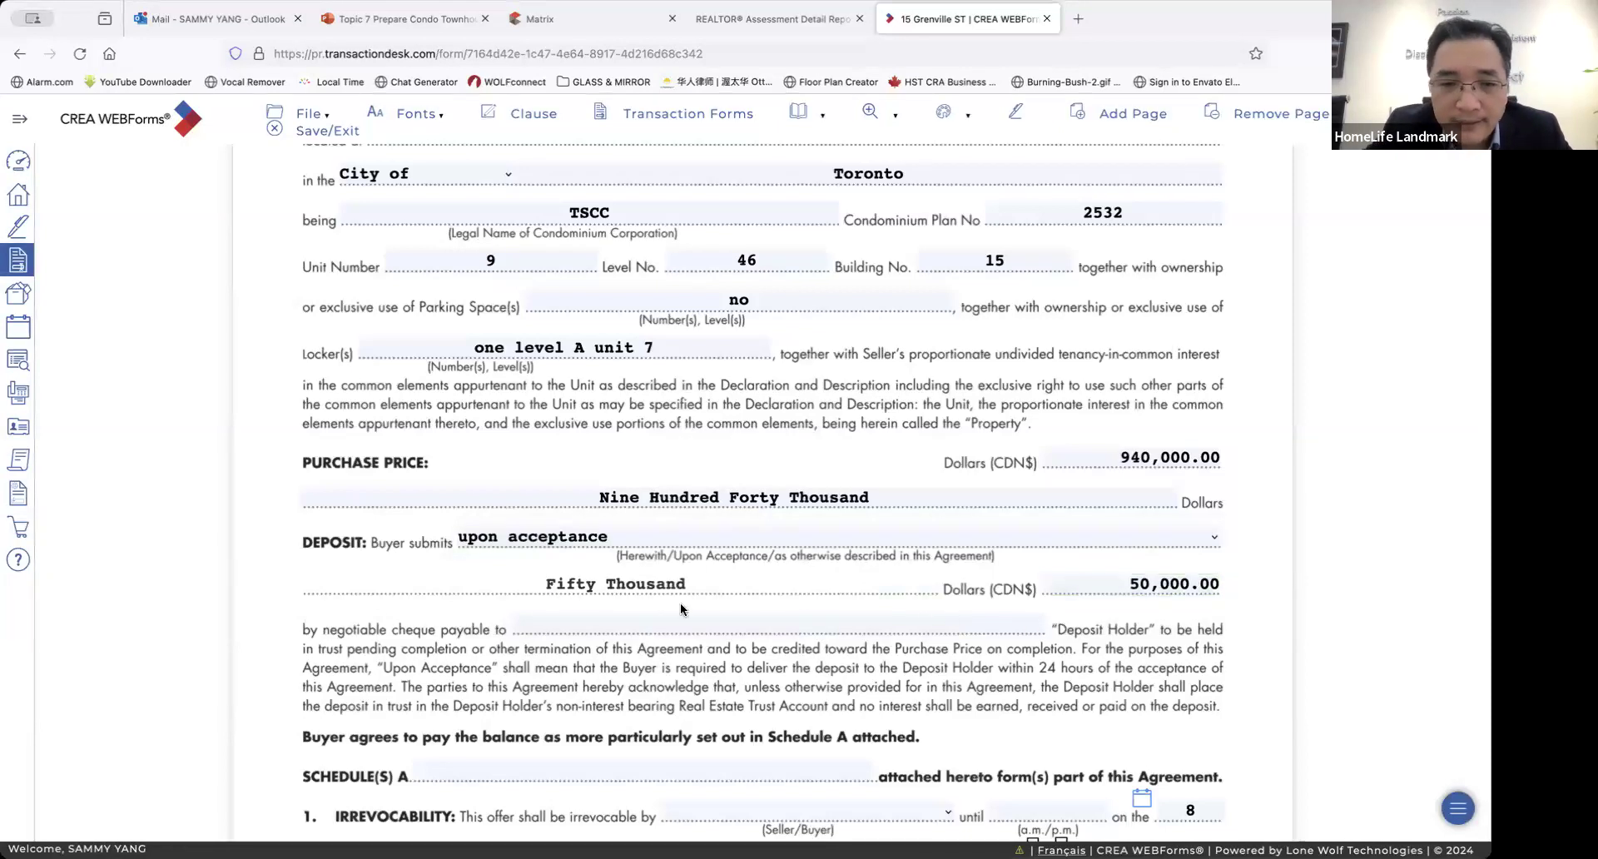
Step: Copy the listing brokerage PROPERTY.CA INC. from Matrix and paste it as Deposit Holder
{"action": "left_click", "coordinate": [546, 626]}
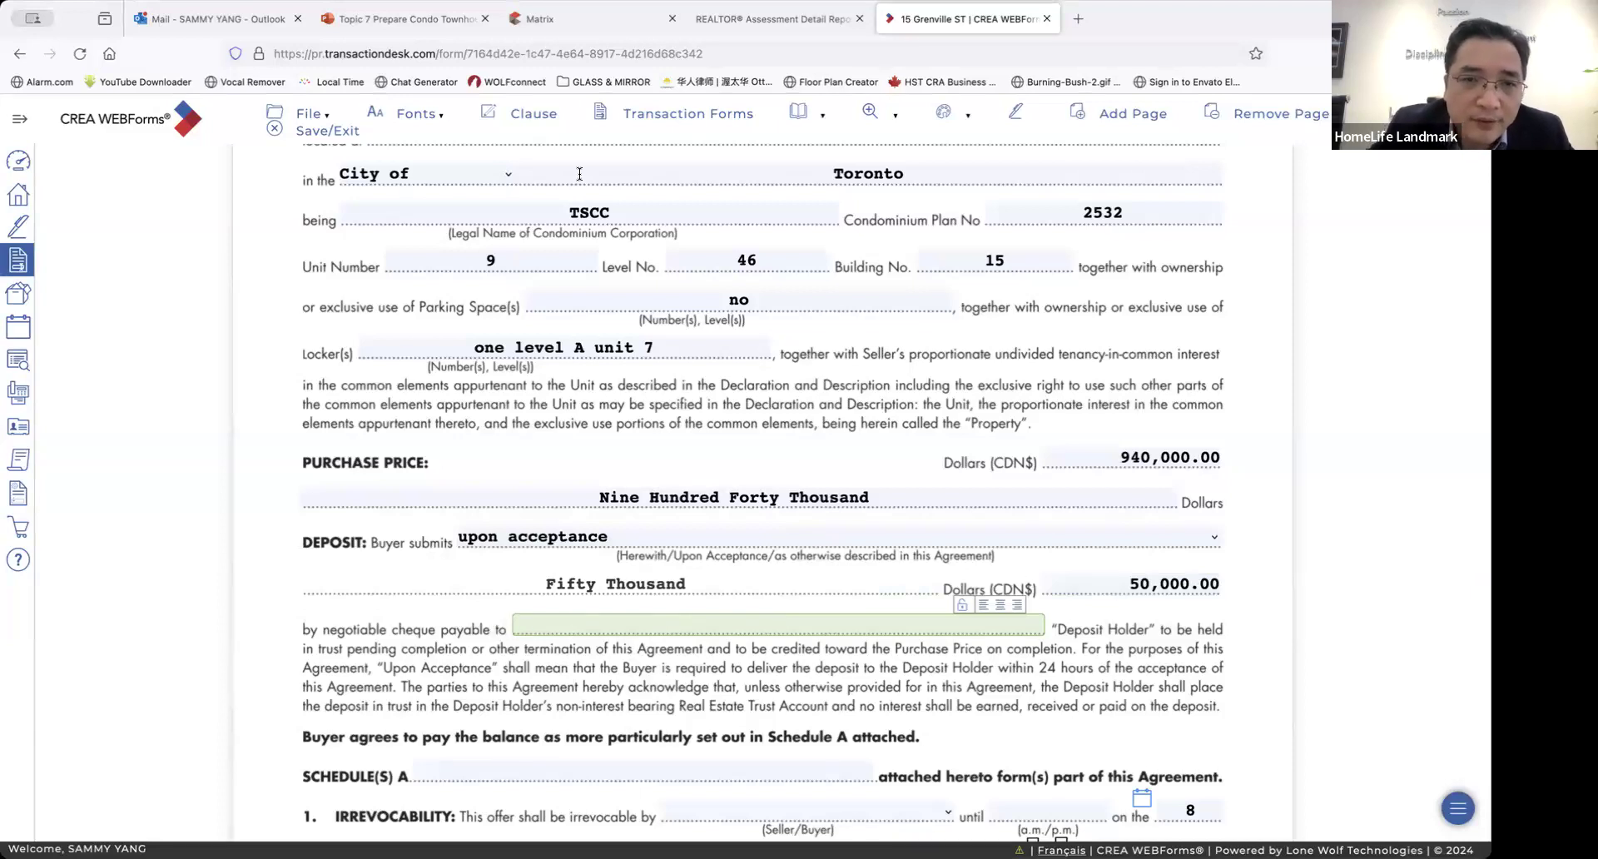
{"action": "left_click", "coordinate": [591, 24]}
{"action": "scroll", "coordinate": [444, 476], "scroll_direction": "down", "scroll_amount": 10}
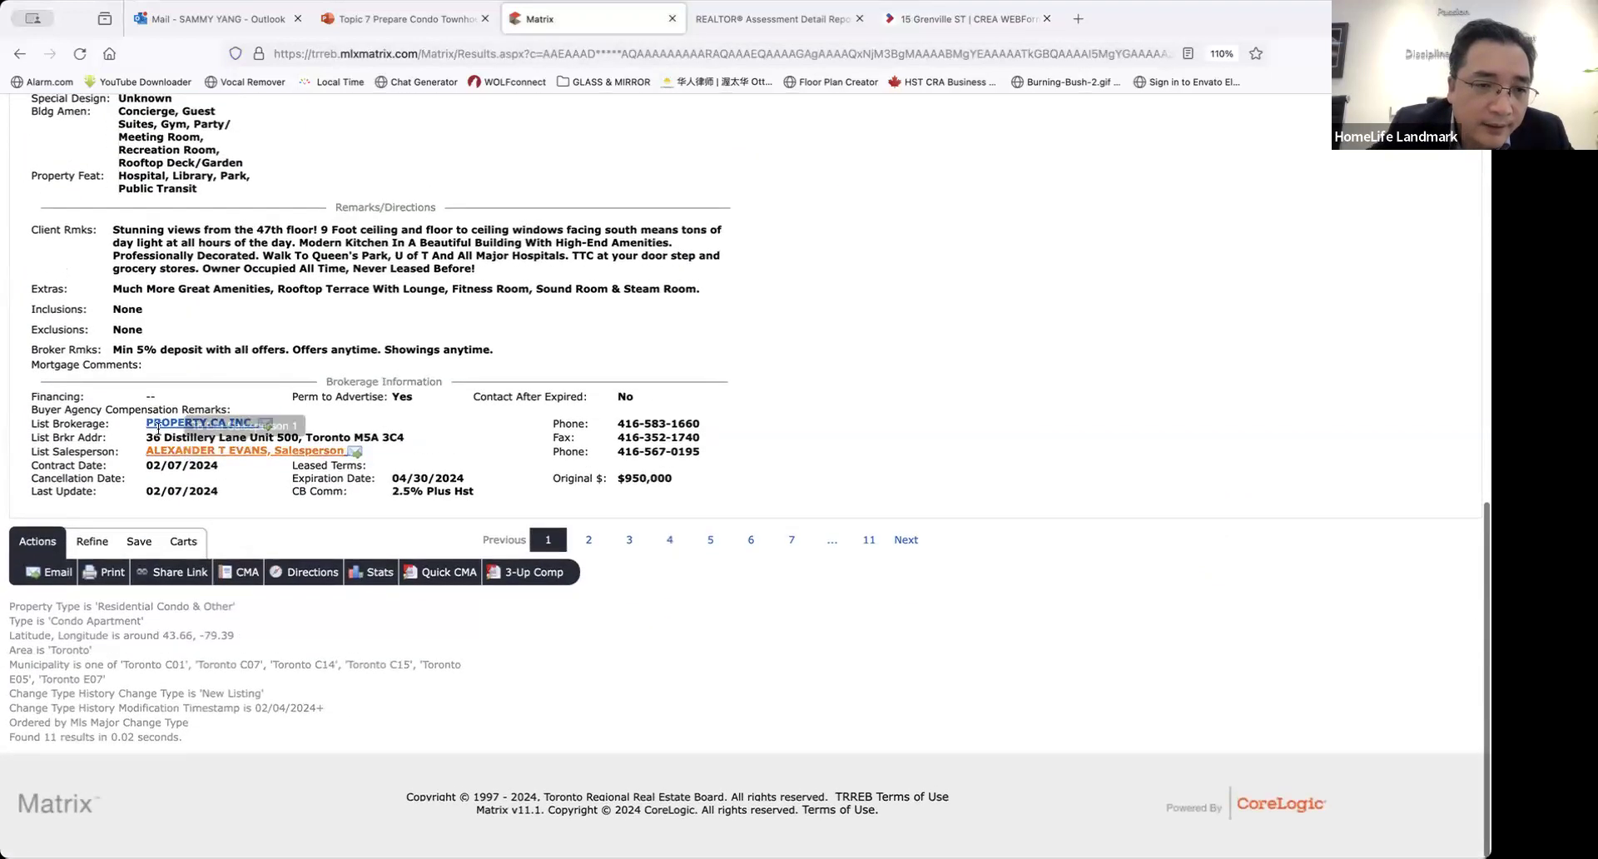
{"action": "left_click_drag", "start_coordinate": [213, 420], "coordinate": [259, 426]}
{"action": "key", "text": "super+c"}
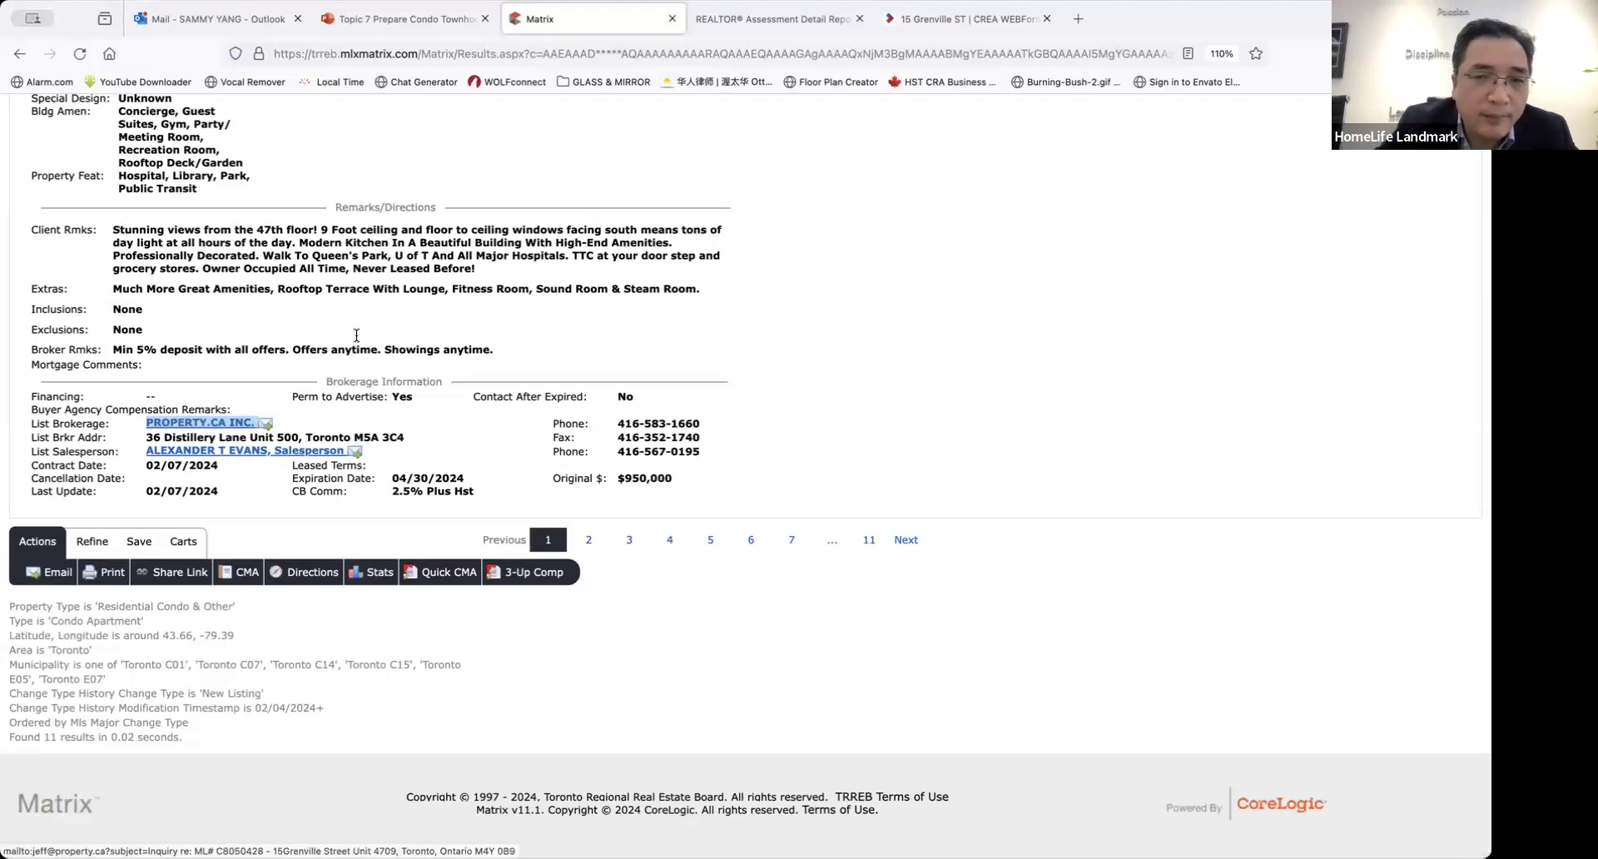
{"action": "left_click", "coordinate": [974, 18]}
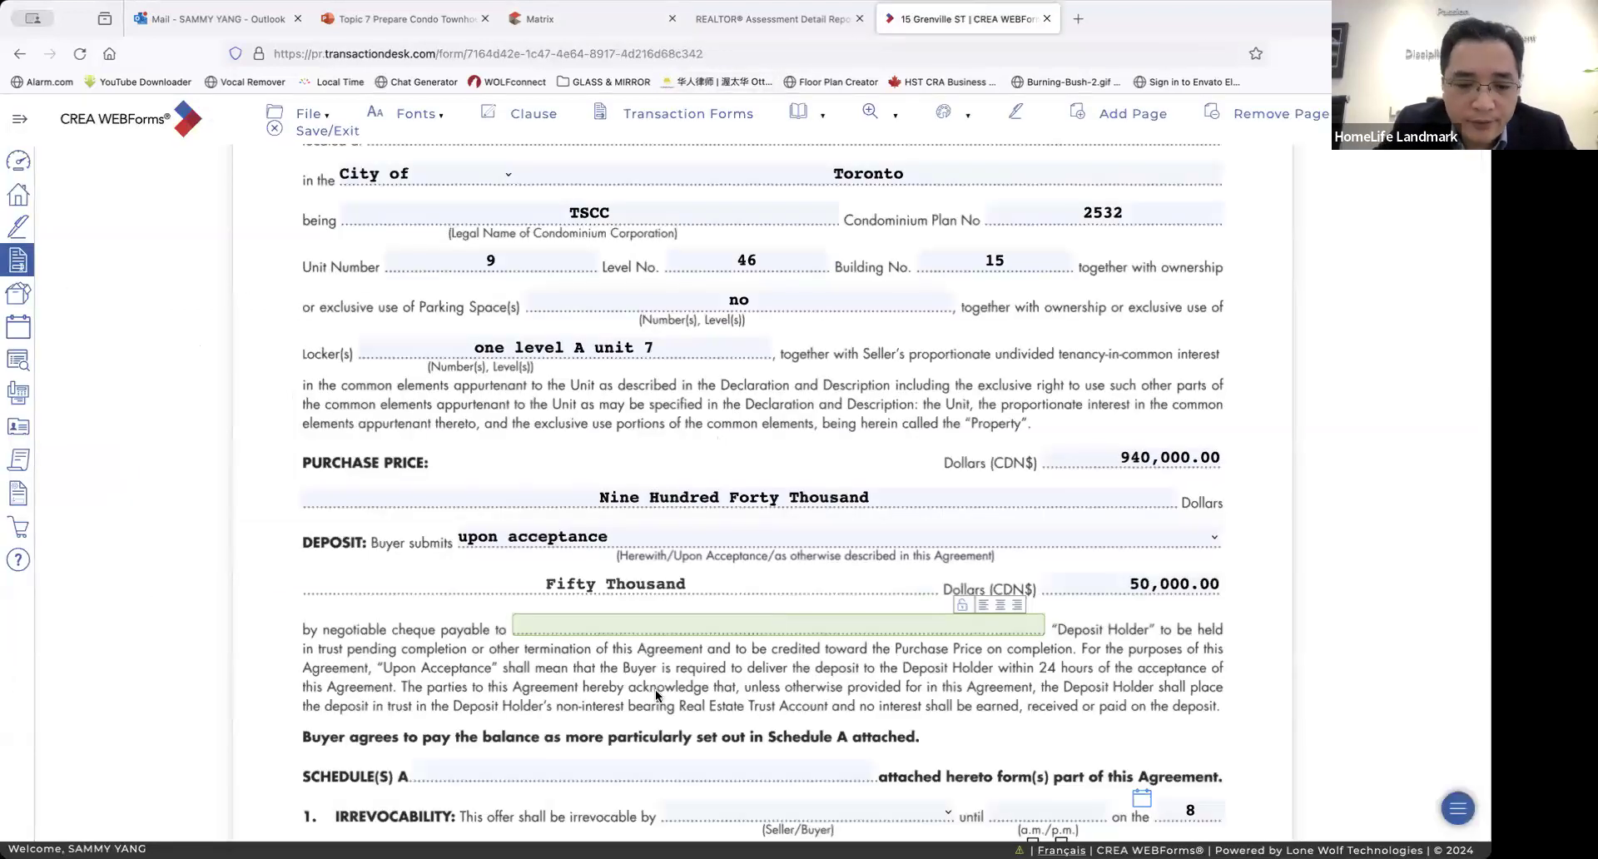
{"action": "left_click", "coordinate": [799, 640]}
{"action": "left_click", "coordinate": [800, 630]}
{"action": "key", "text": "super+v"}
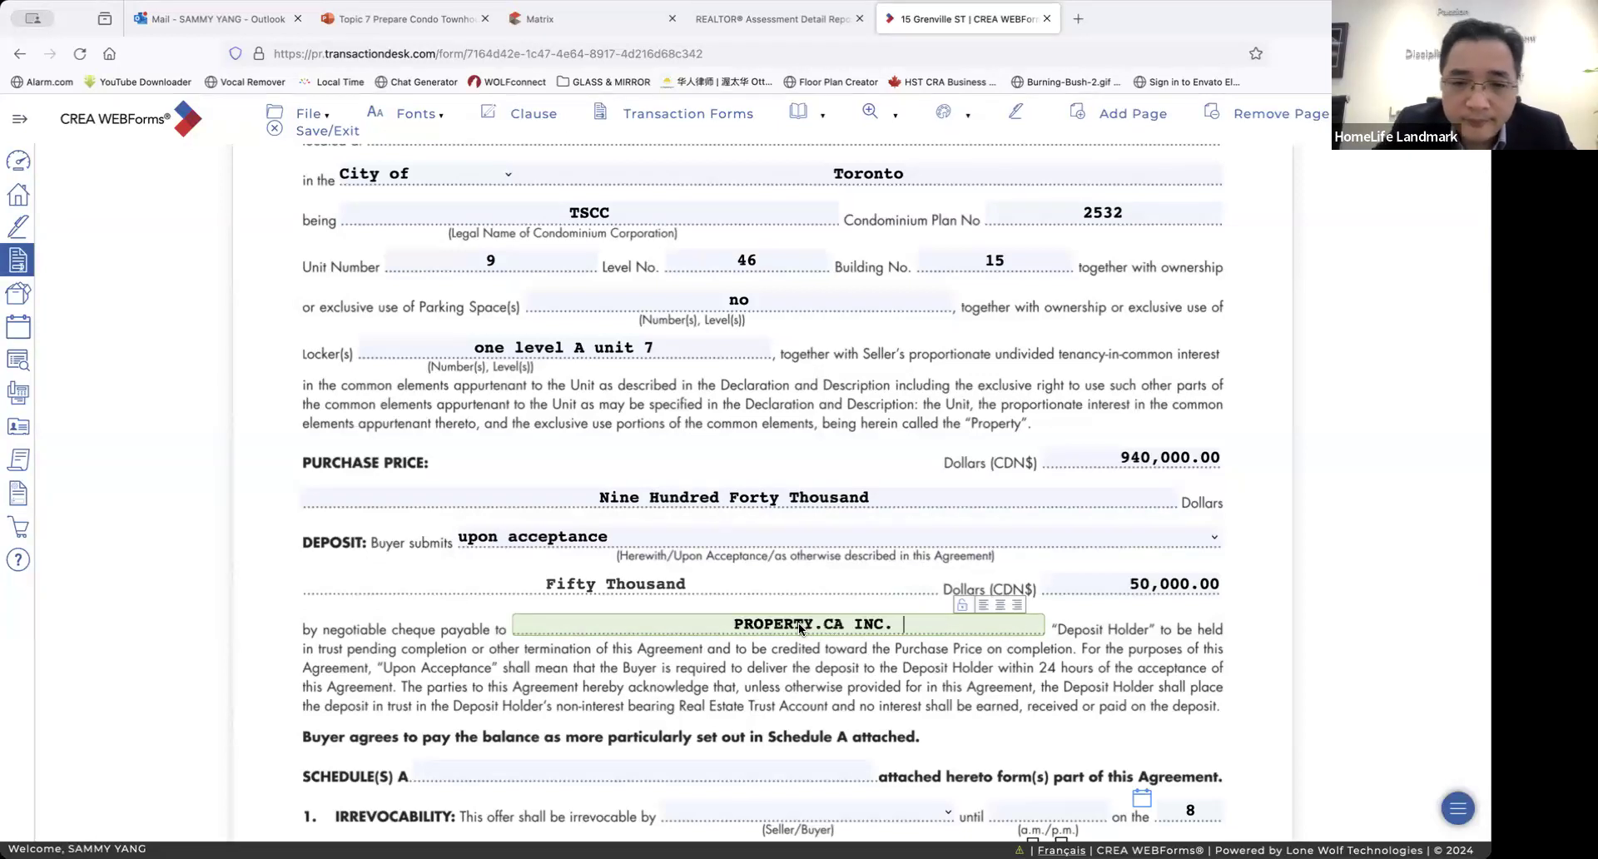
{"action": "left_click", "coordinate": [785, 681]}
{"action": "scroll", "coordinate": [786, 681], "scroll_direction": "down", "scroll_amount": 1}
Step: Enter 'b 160' in the SCHEDULE(S) A field
{"action": "scroll", "coordinate": [784, 678], "scroll_direction": "down", "scroll_amount": 2}
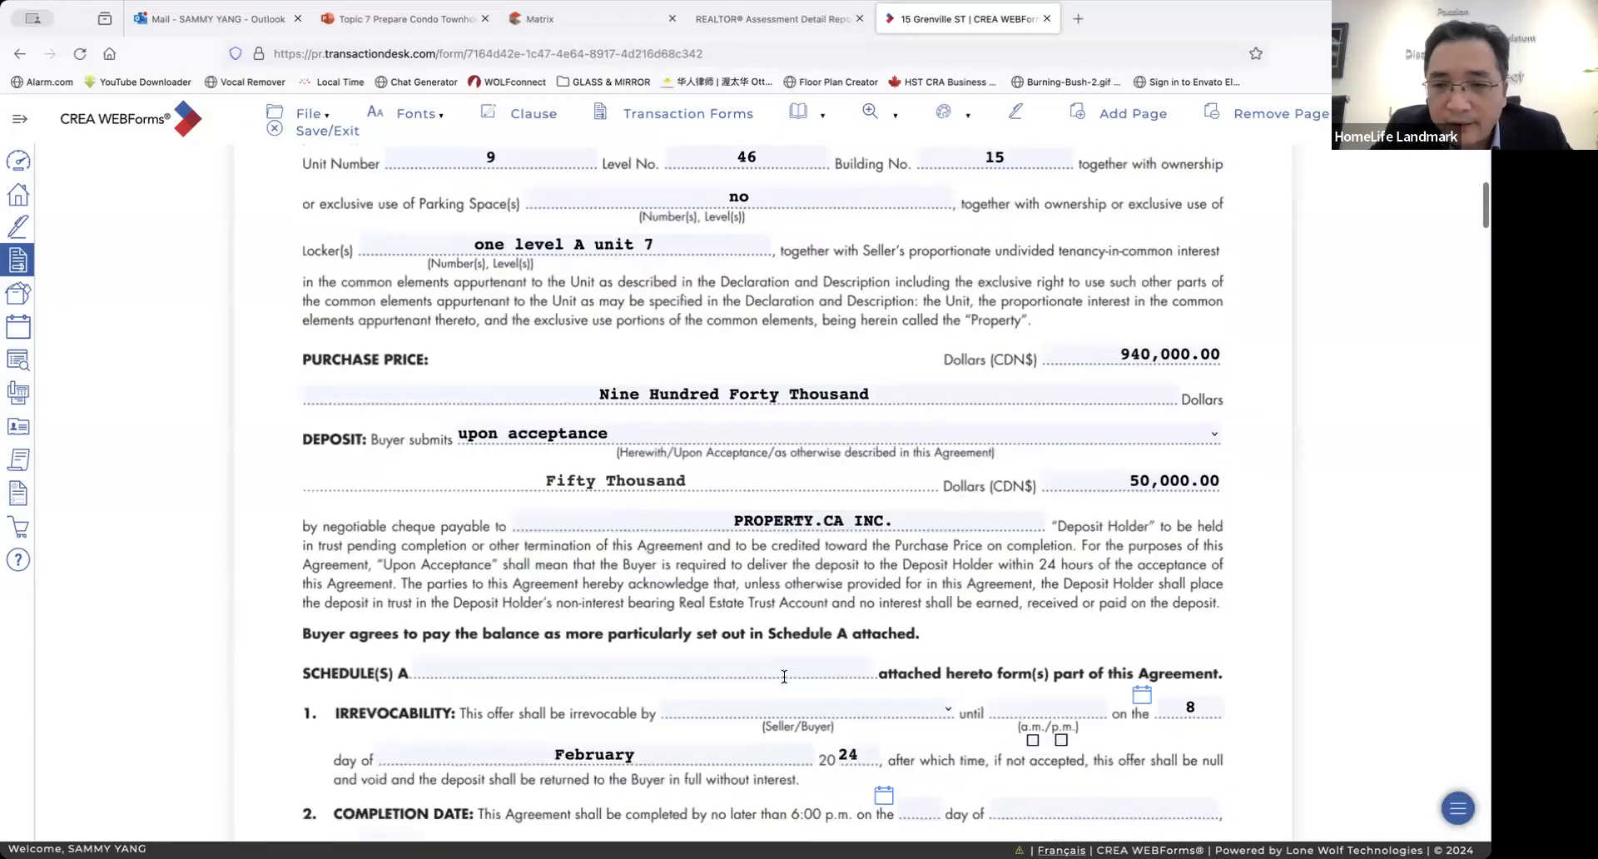
{"action": "scroll", "coordinate": [784, 676], "scroll_direction": "down", "scroll_amount": 2}
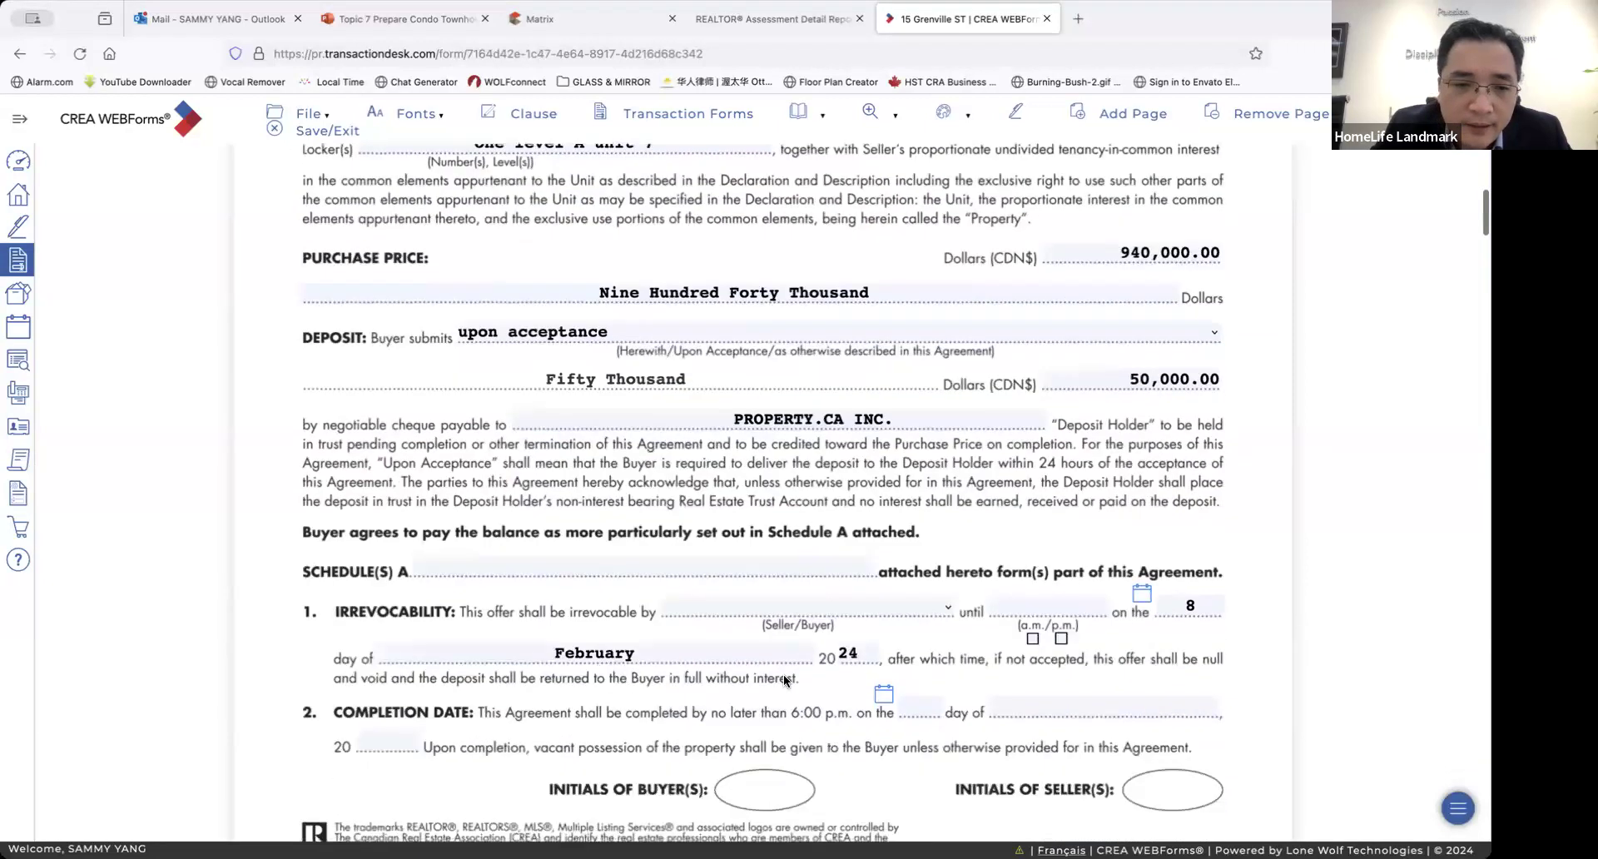
{"action": "left_click", "coordinate": [727, 566]}
{"action": "type", "text": "b "}
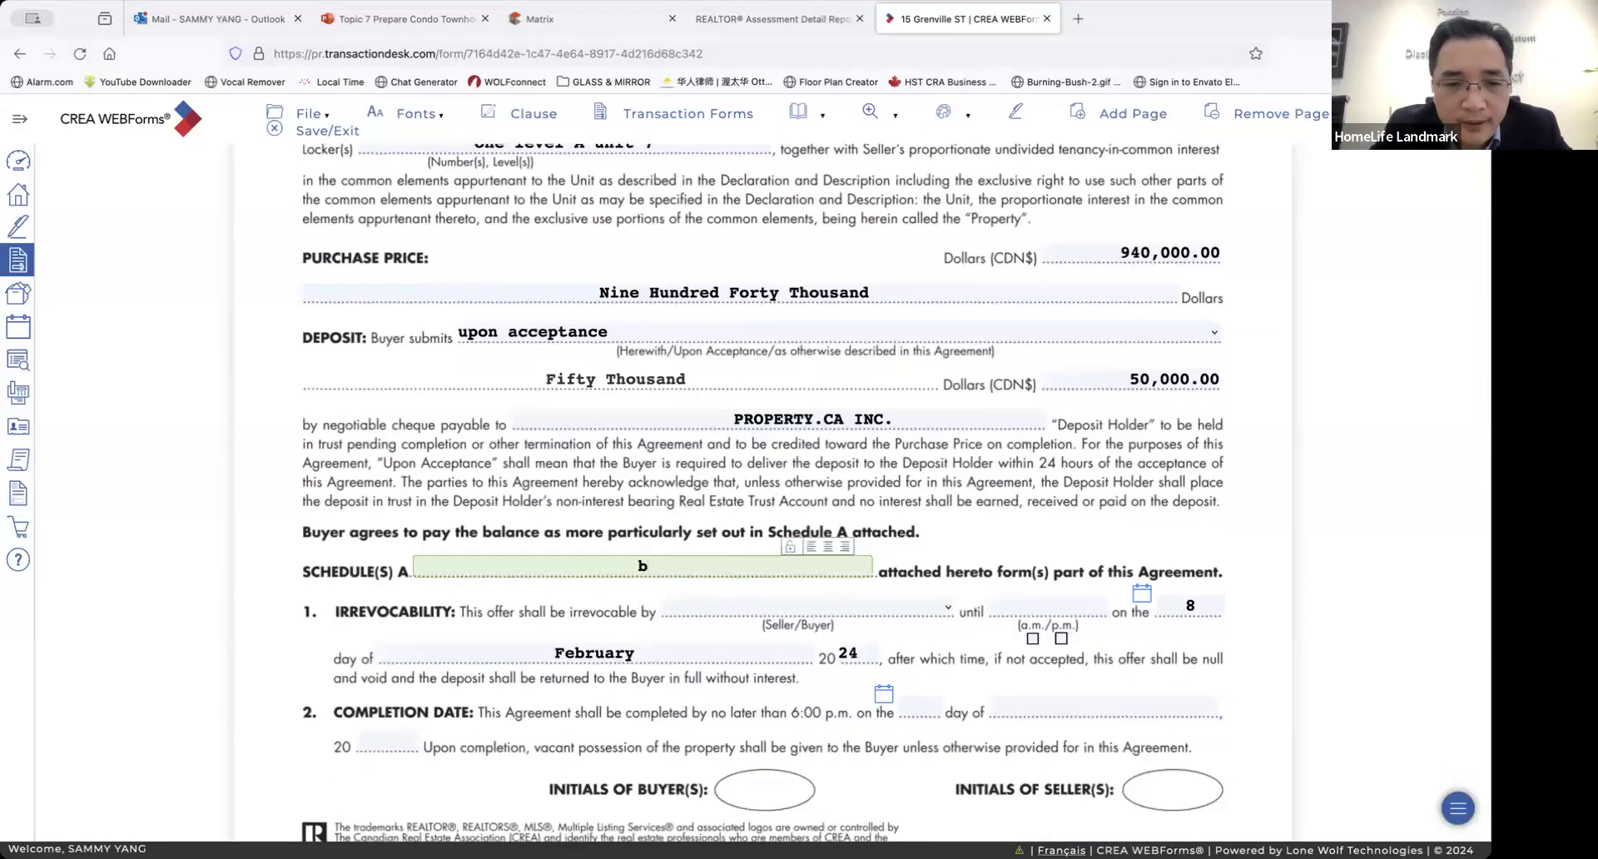
{"action": "type", "text": "1"}
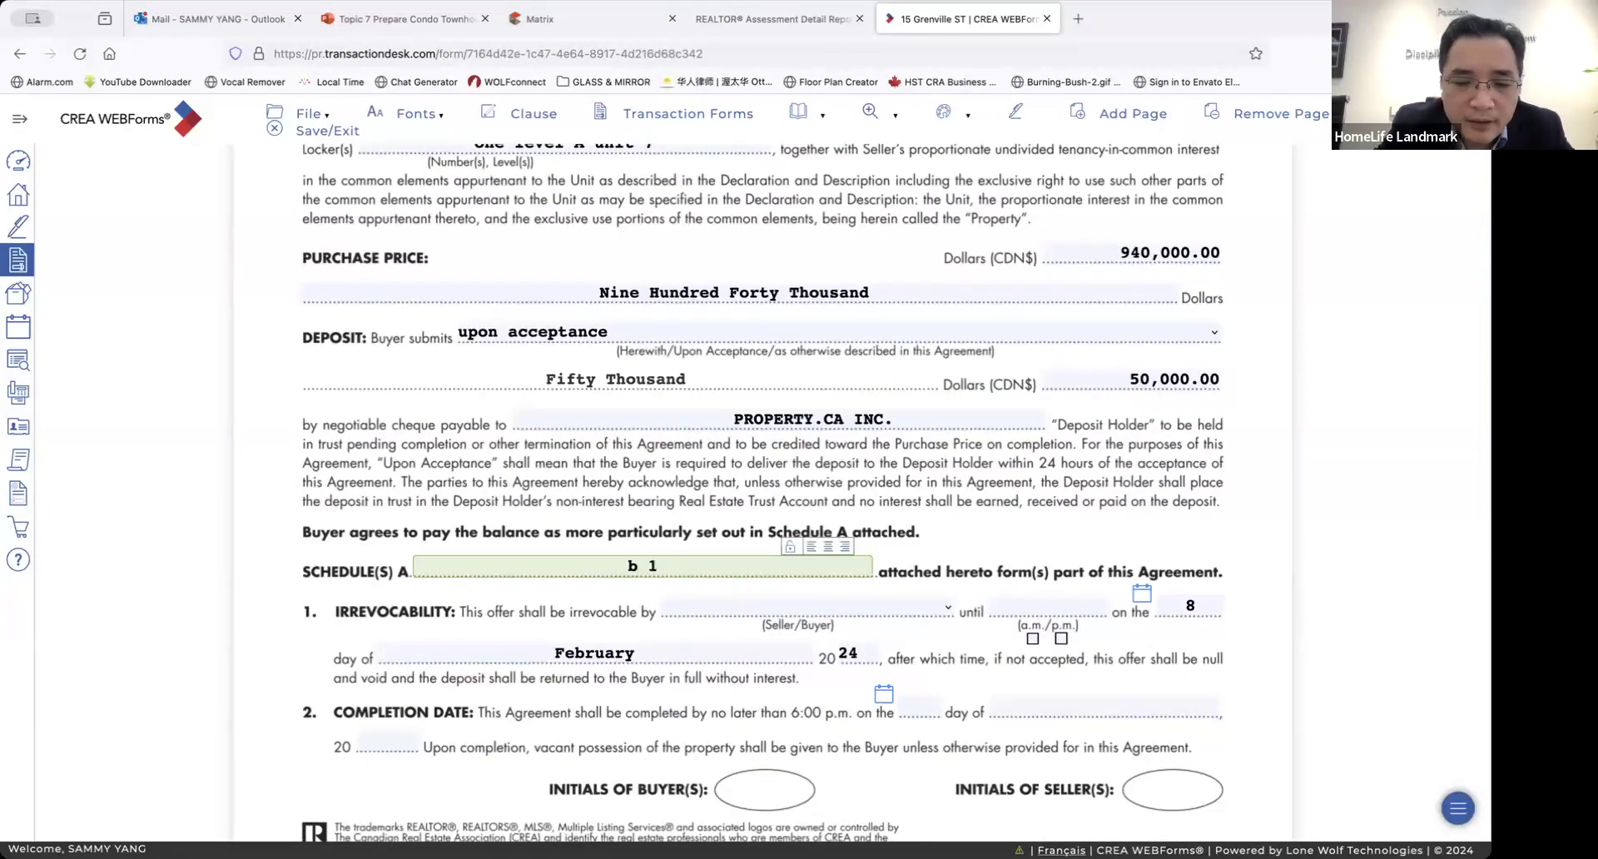
{"action": "type", "text": "60"}
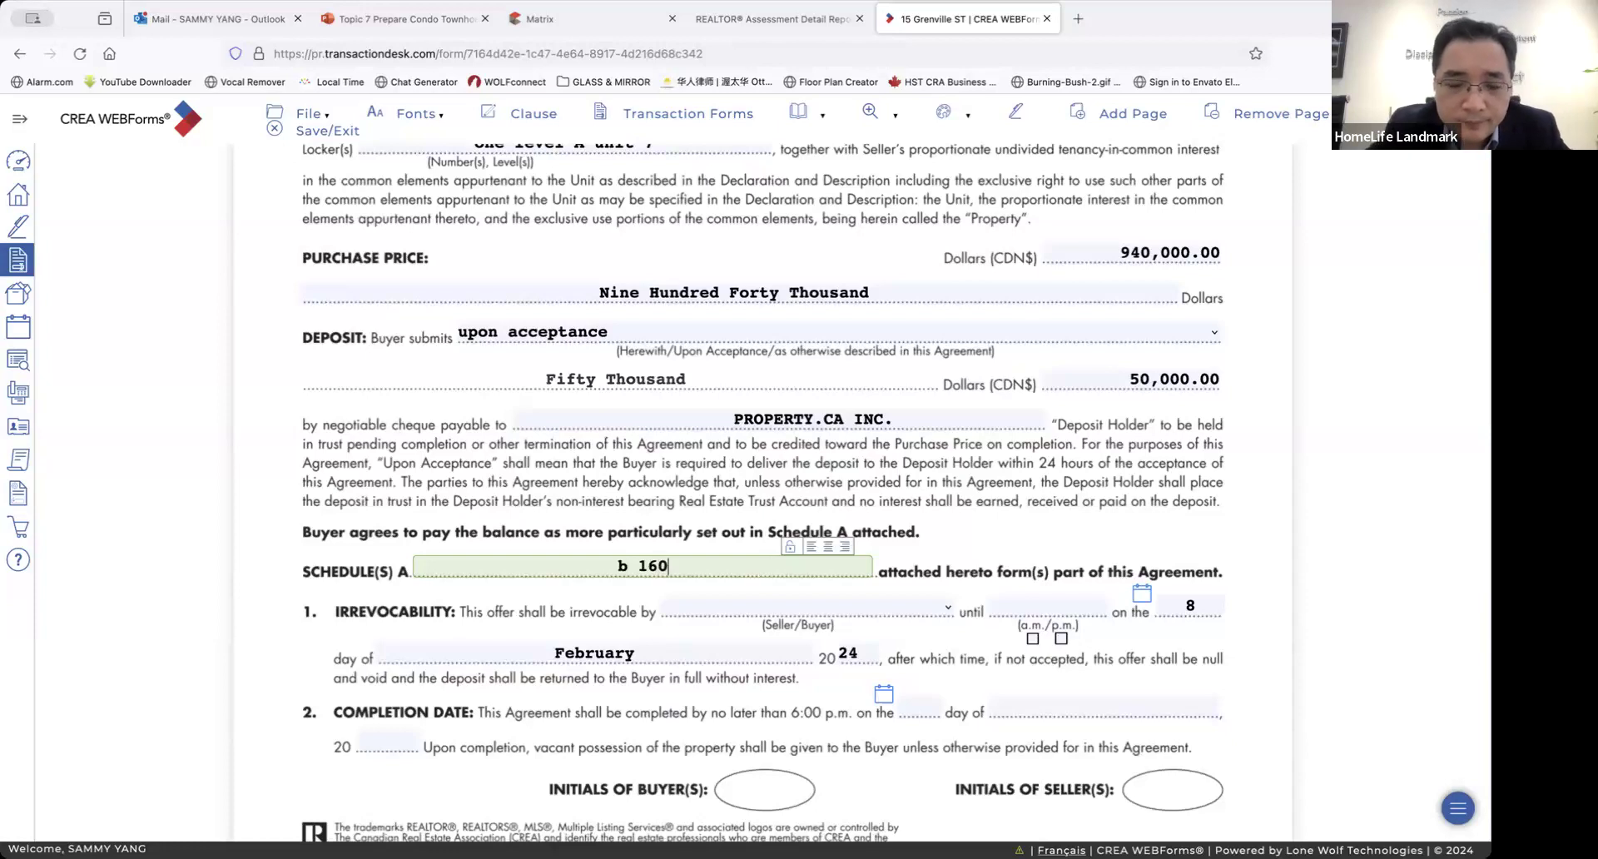
Step: Make the offer irrevocable by the Buyer until 11:59 p.m
{"action": "left_click", "coordinate": [868, 611]}
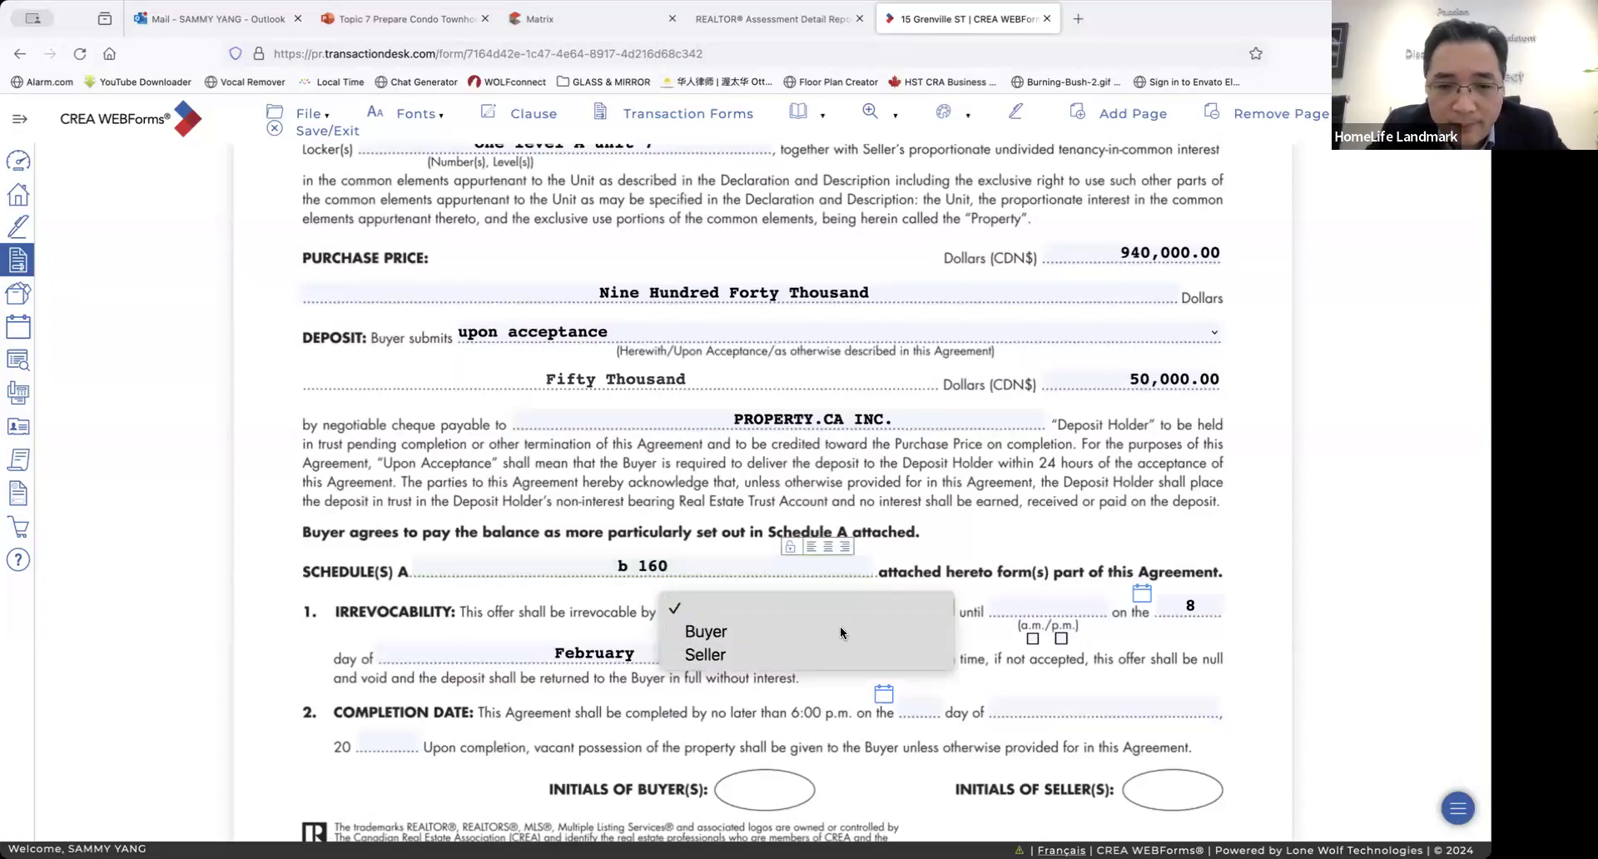
{"action": "left_click", "coordinate": [841, 628]}
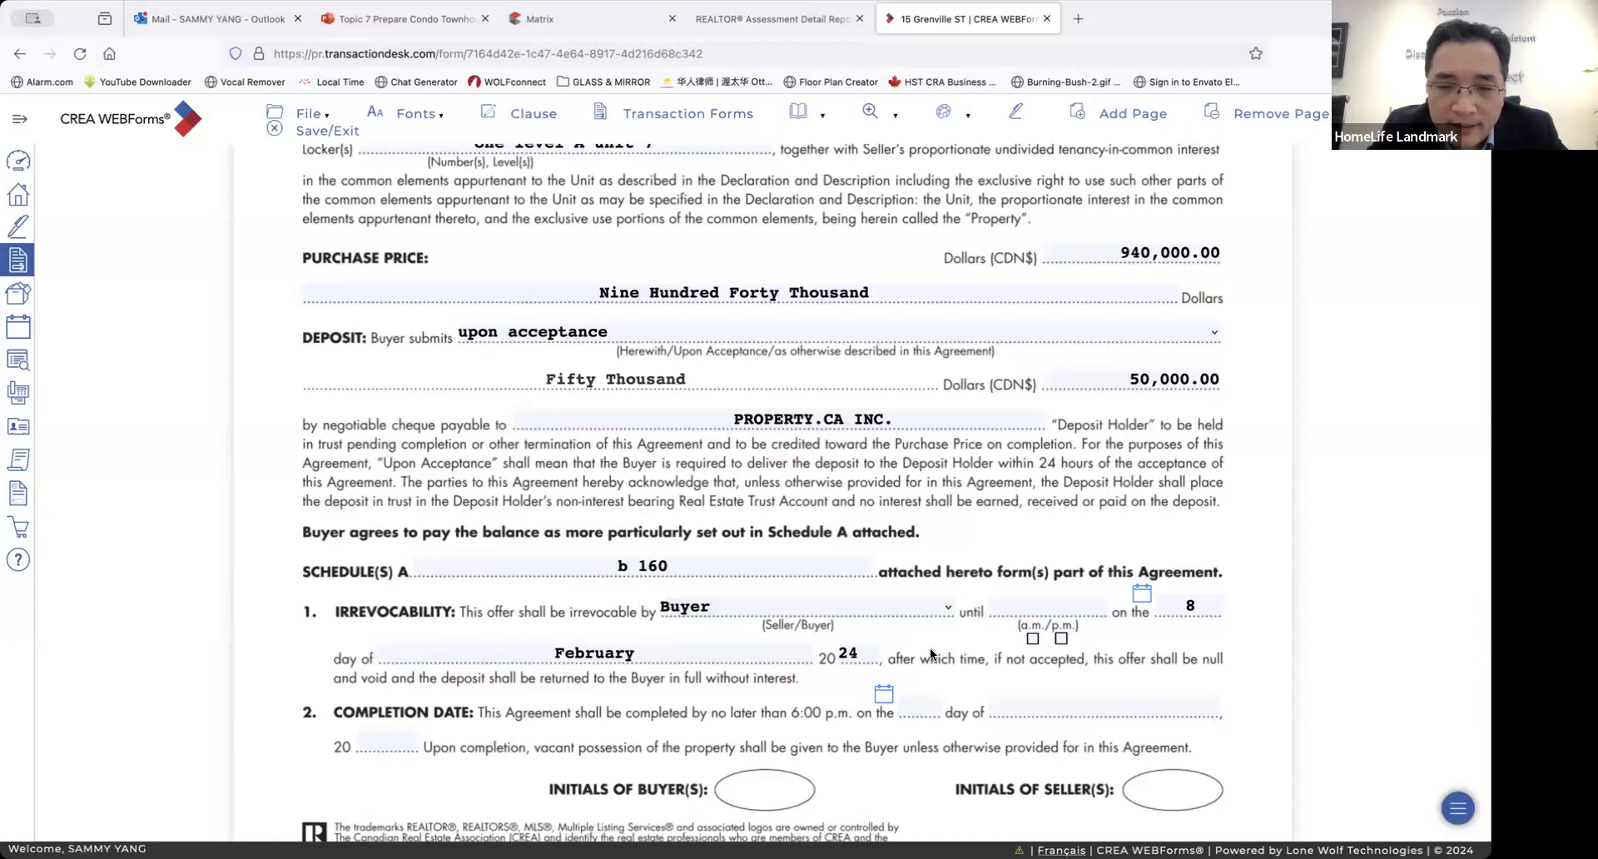
{"action": "left_click", "coordinate": [1061, 601]}
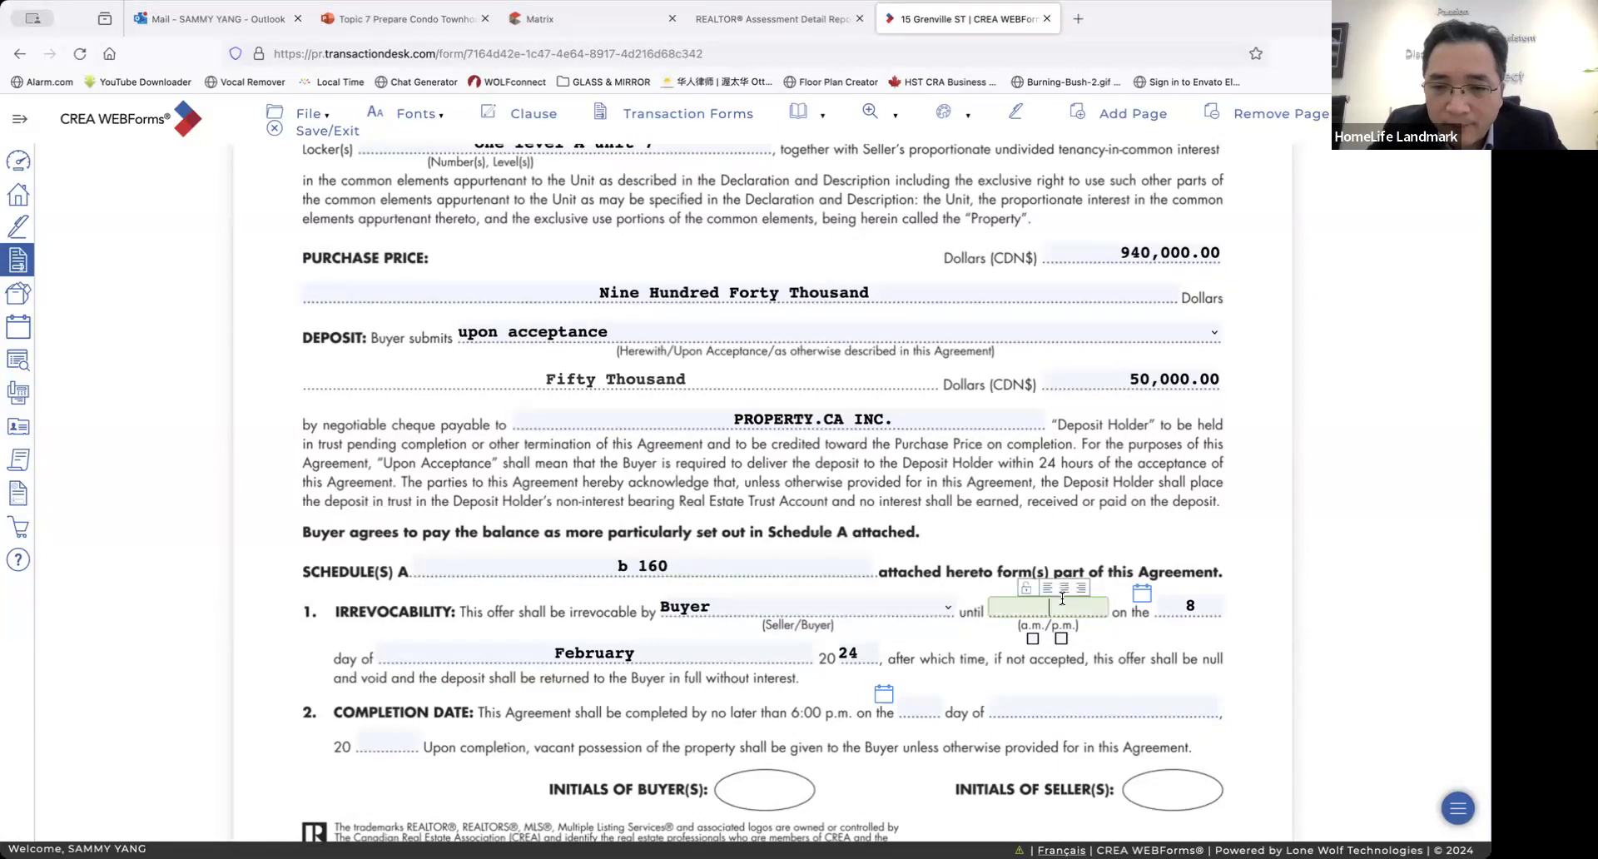
{"action": "type", "text": "11:59"}
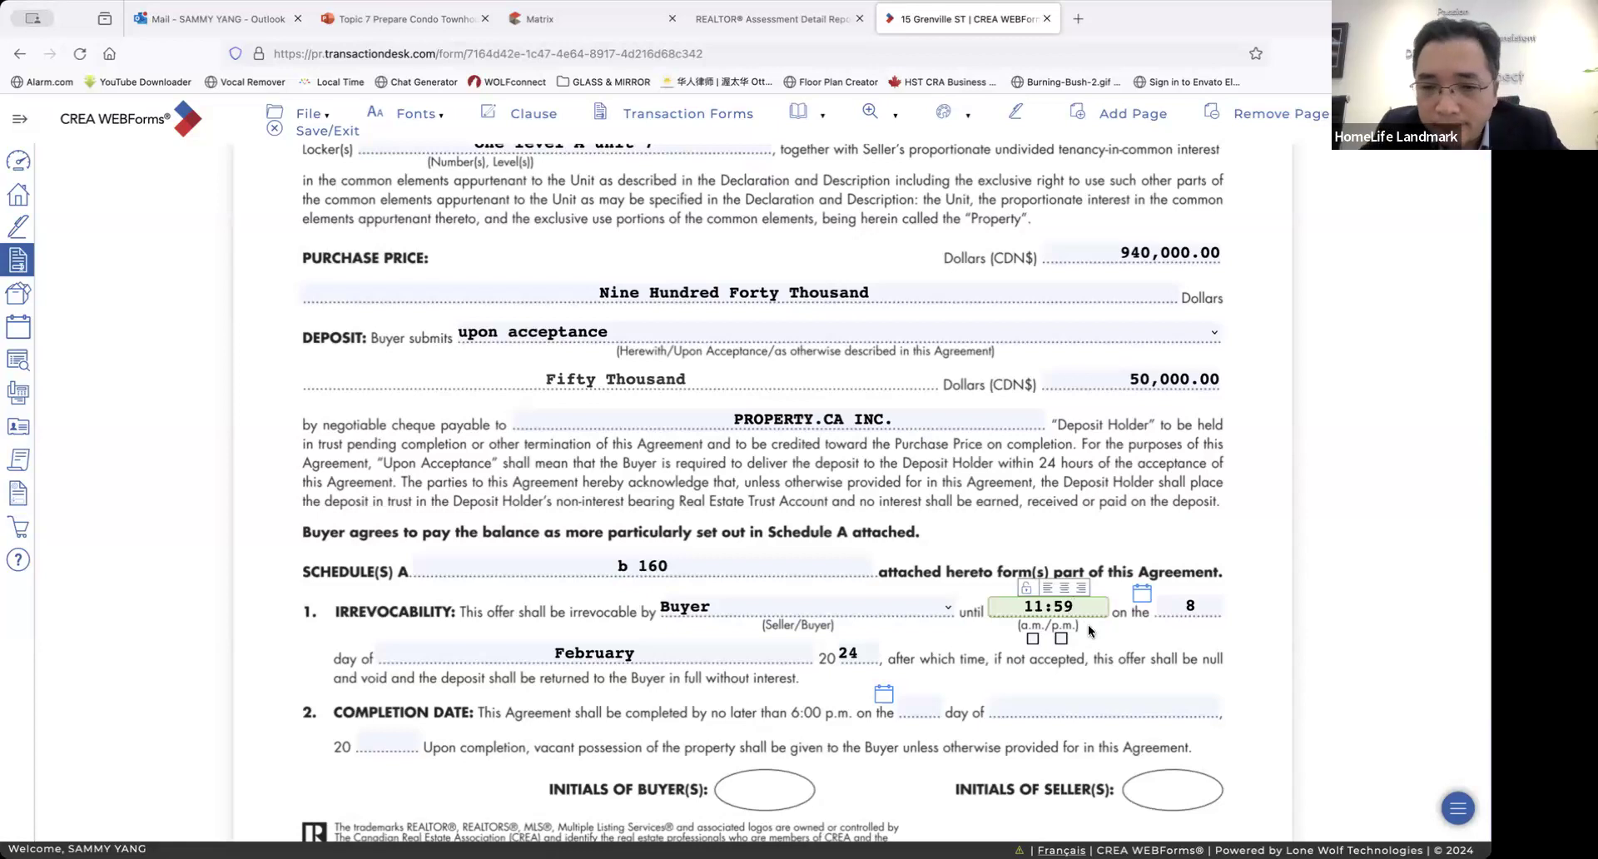
{"action": "left_click", "coordinate": [1061, 638]}
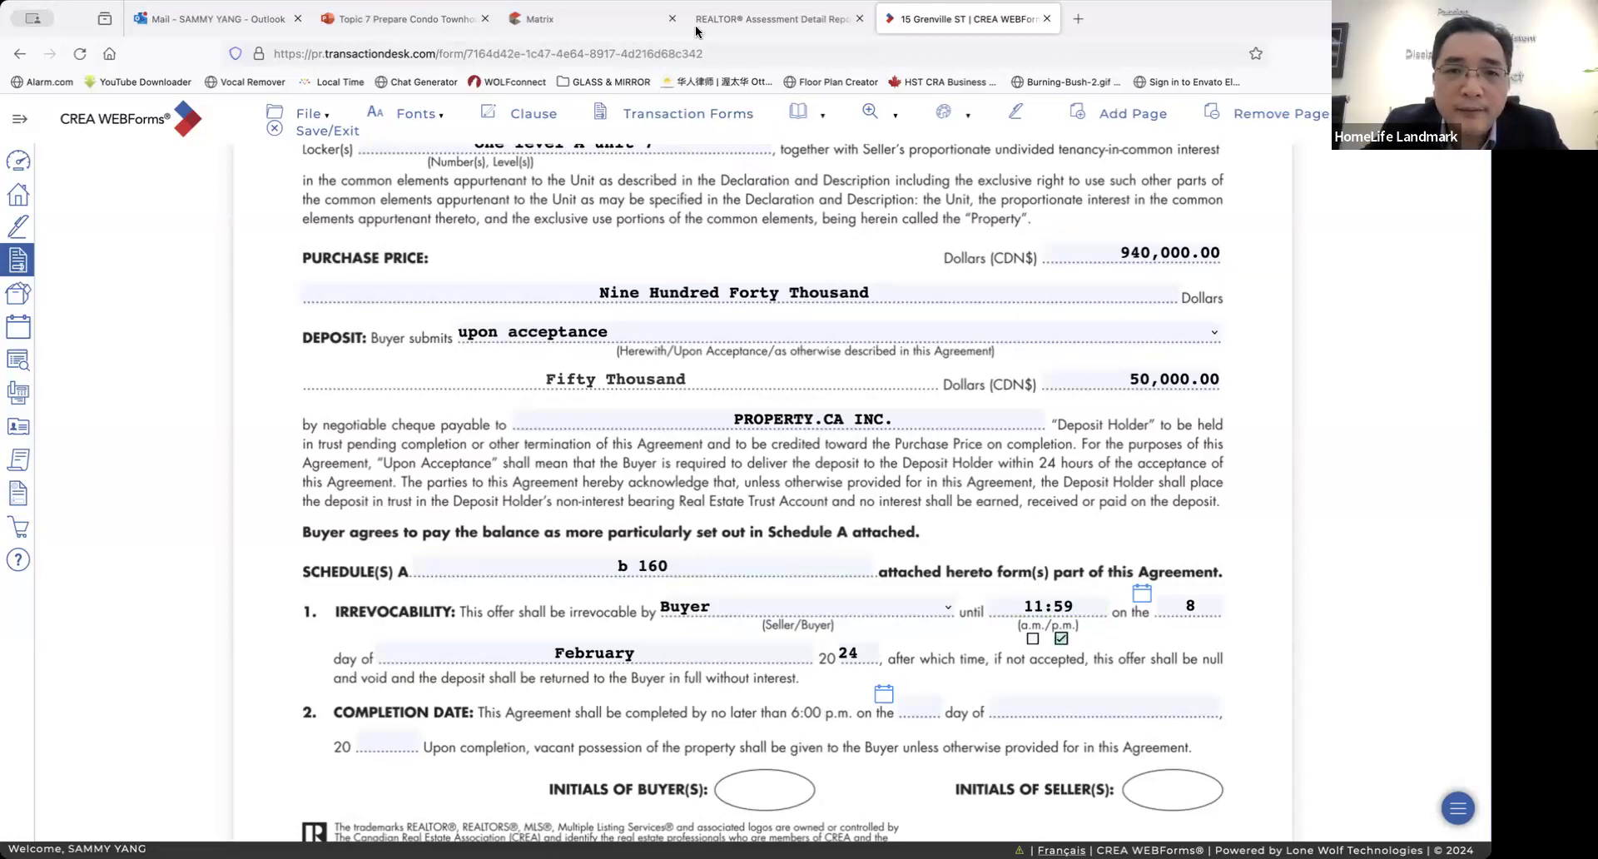
{"action": "left_click", "coordinate": [620, 20]}
Step: Highlight the listing's 30 Days/TBA possession terms in Matrix, then return to Form 101
{"action": "scroll", "coordinate": [568, 135], "scroll_direction": "up", "scroll_amount": 2}
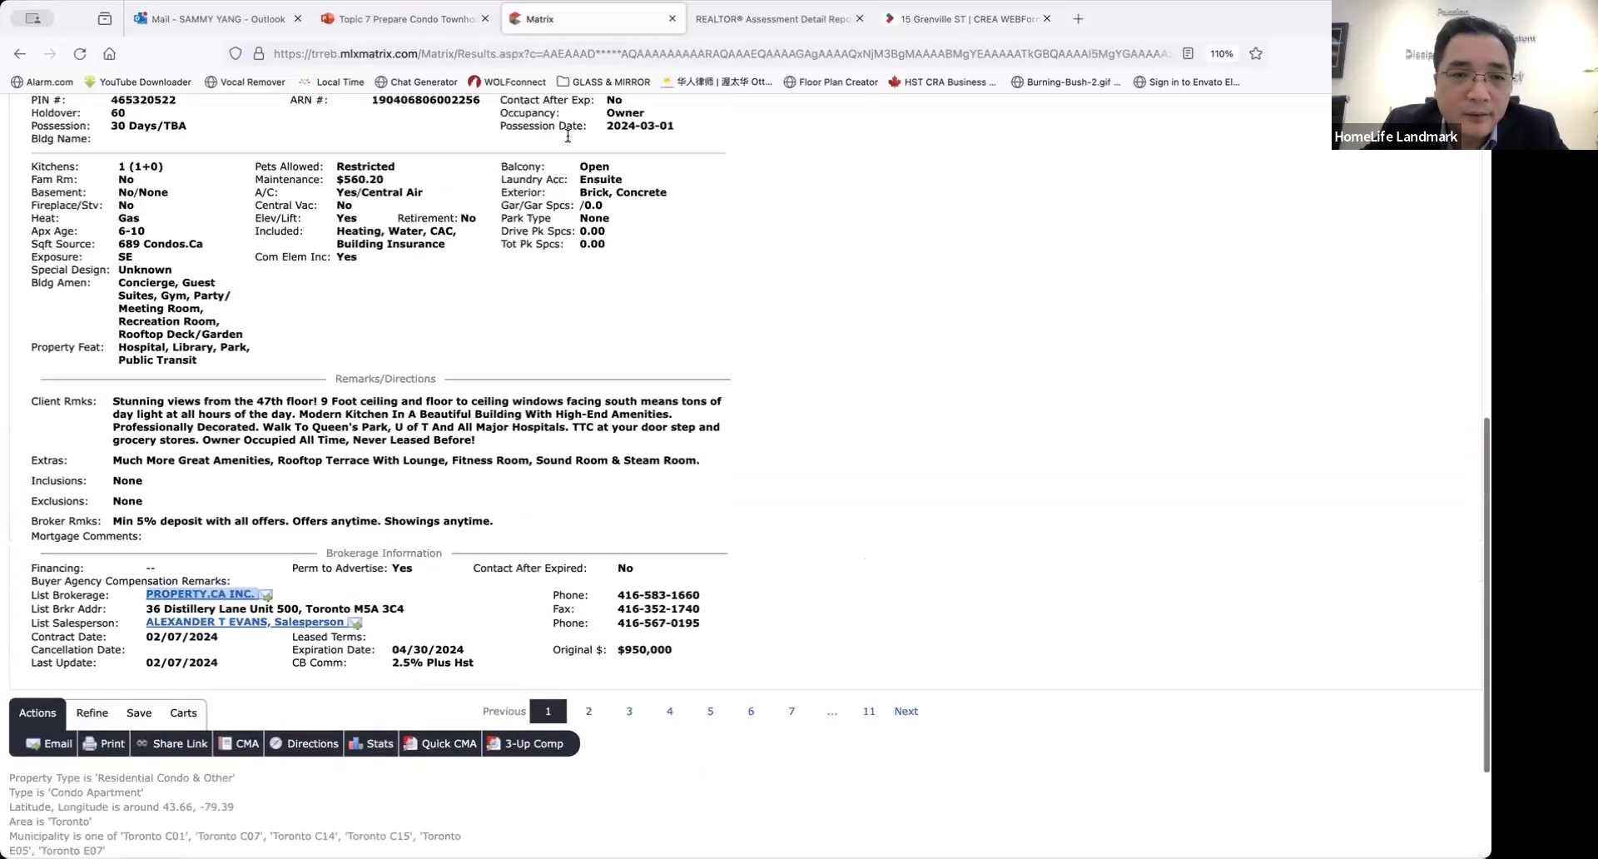
{"action": "scroll", "coordinate": [568, 135], "scroll_direction": "up", "scroll_amount": 2}
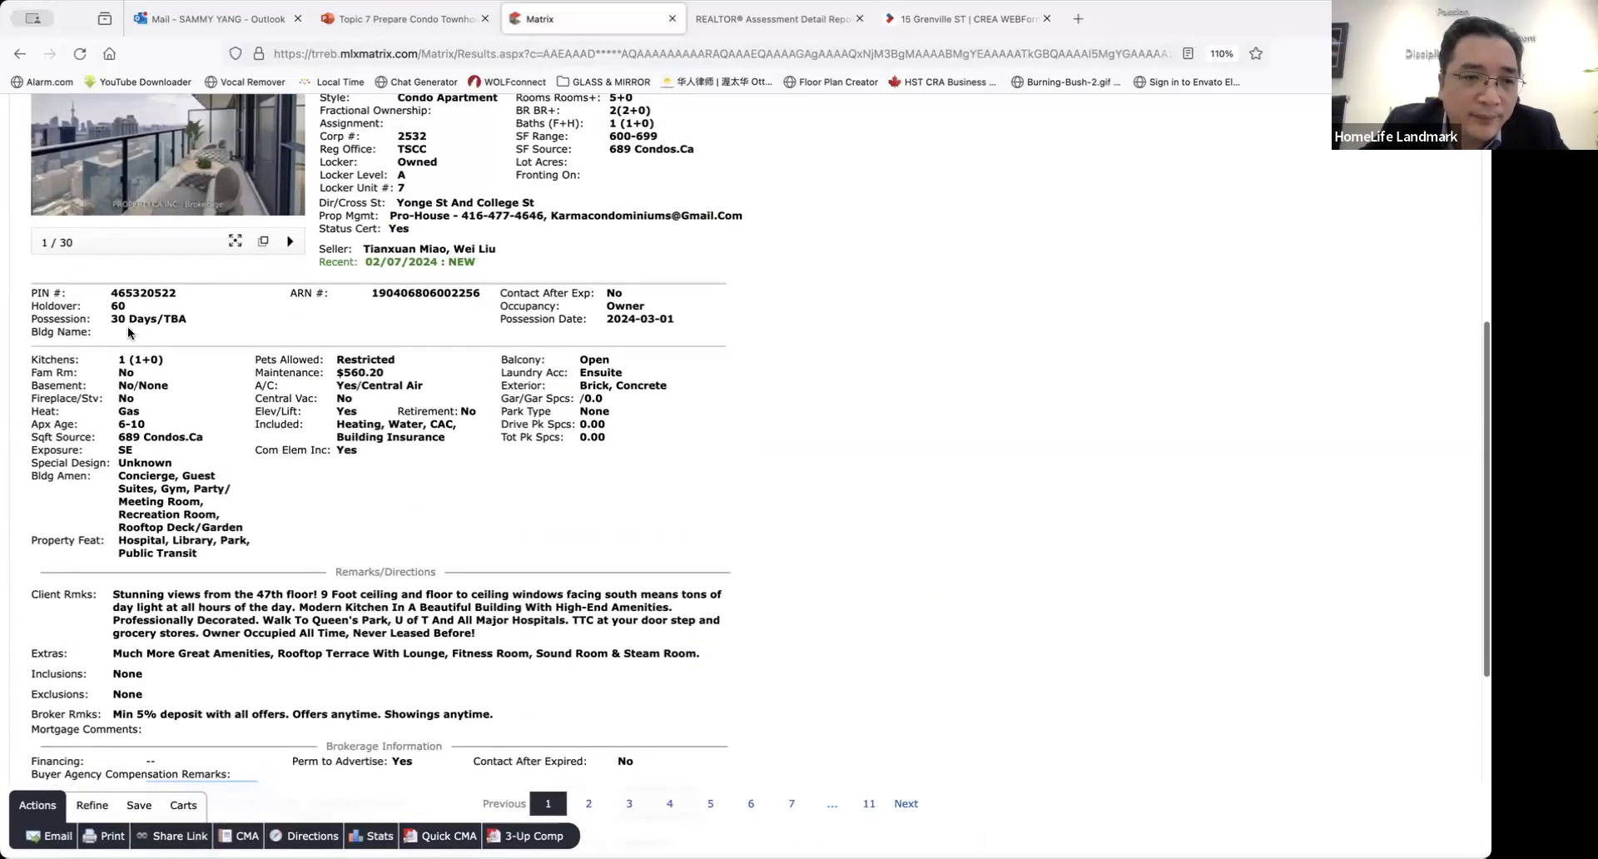
{"action": "left_click_drag", "start_coordinate": [37, 320], "coordinate": [196, 317]}
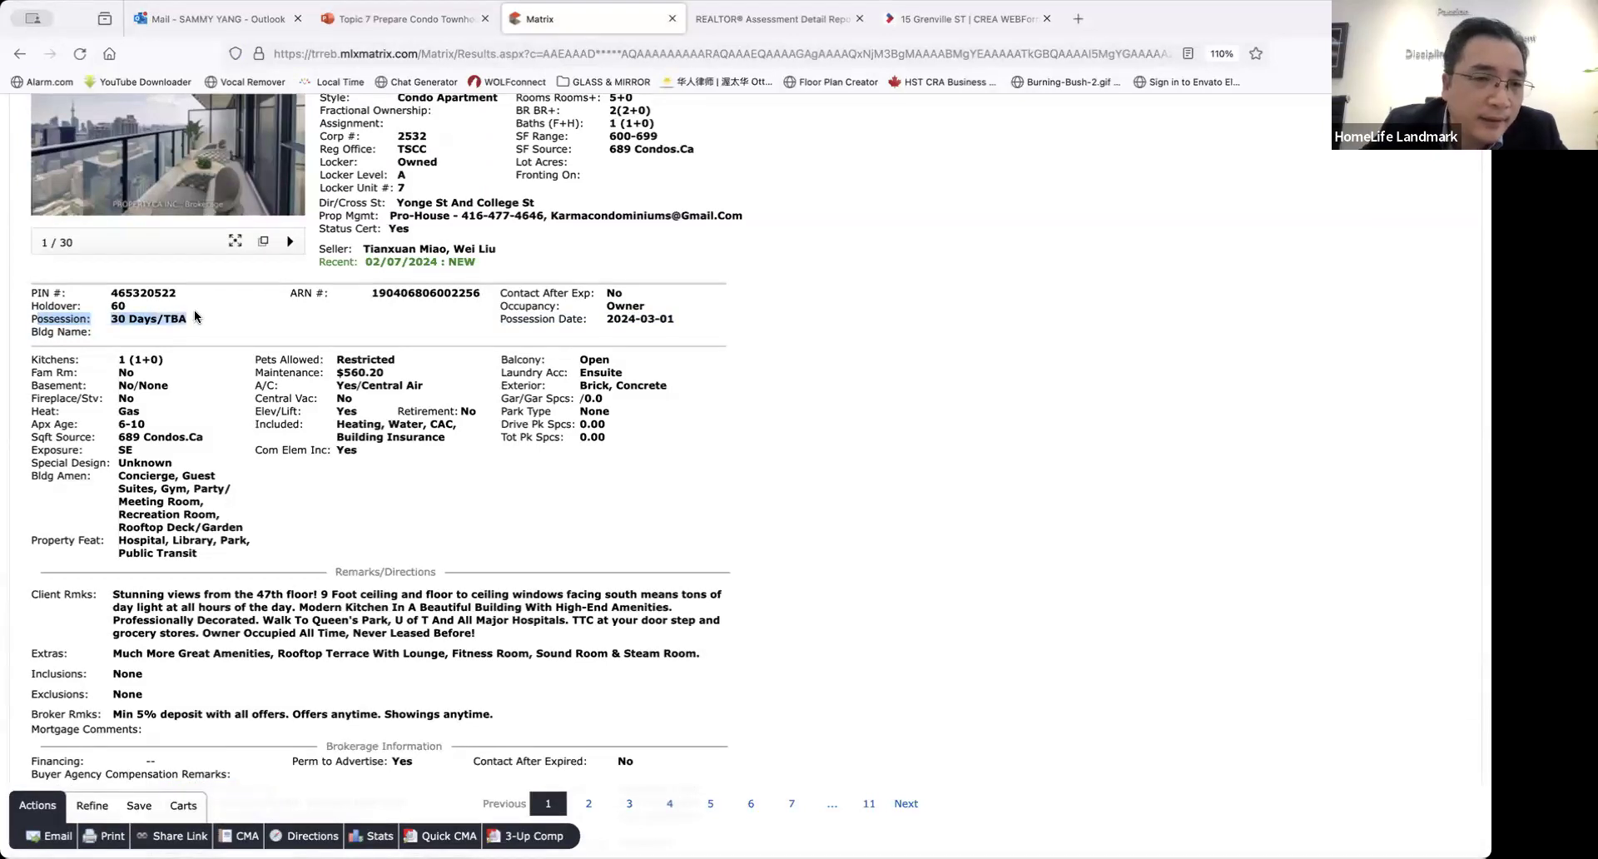
{"action": "scroll", "coordinate": [195, 312], "scroll_direction": "up", "scroll_amount": 1}
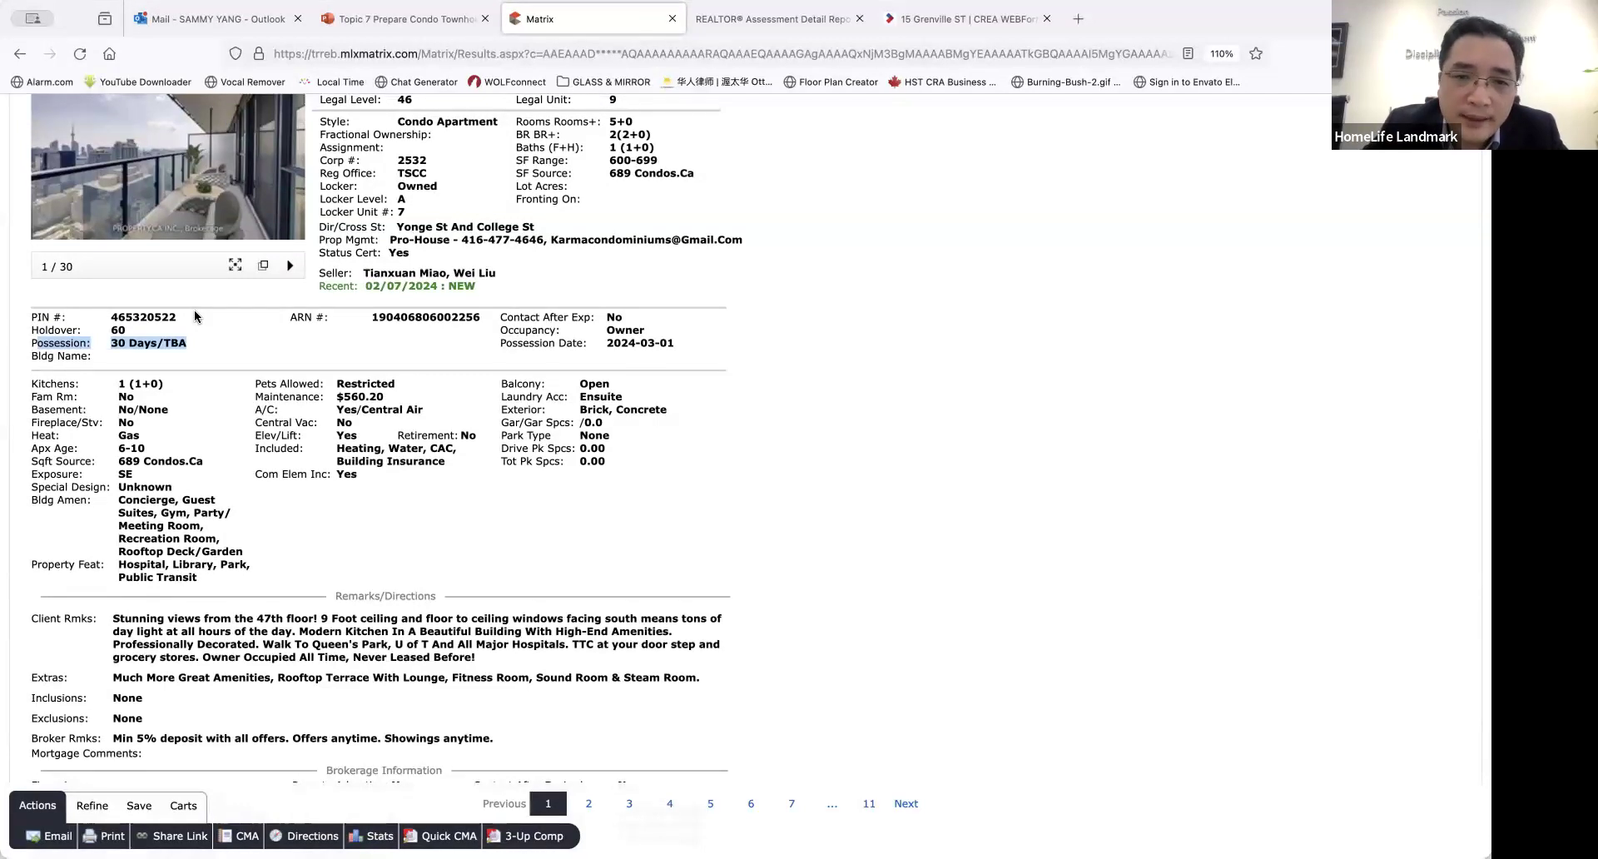
{"action": "left_click", "coordinate": [966, 18]}
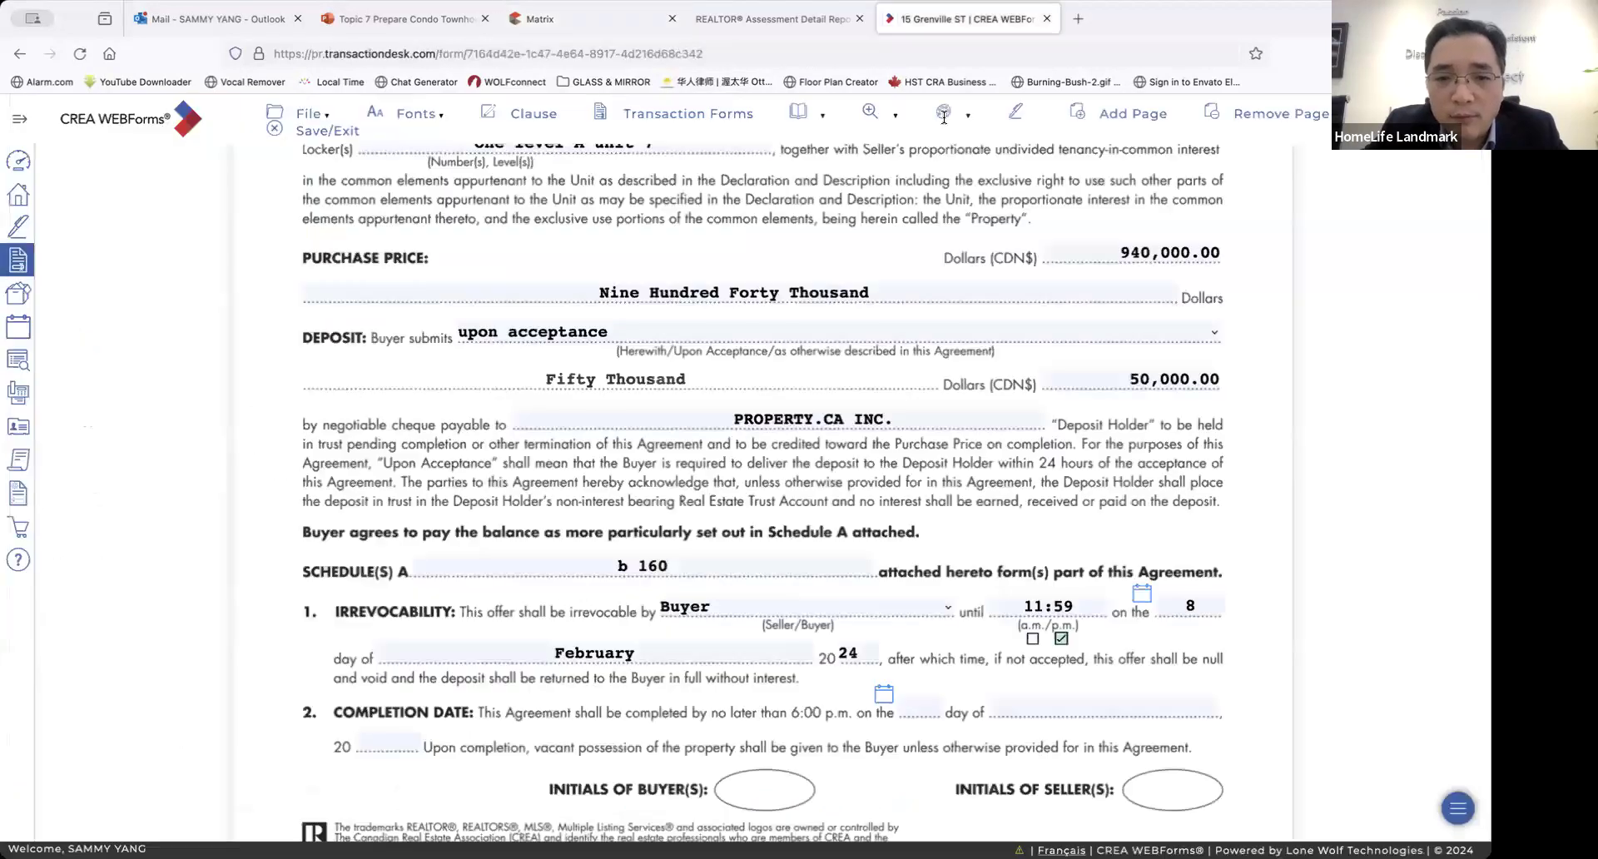
Step: Pick 29 in the February 2024 calendar for the completion date
{"action": "scroll", "coordinate": [899, 524], "scroll_direction": "down", "scroll_amount": 3}
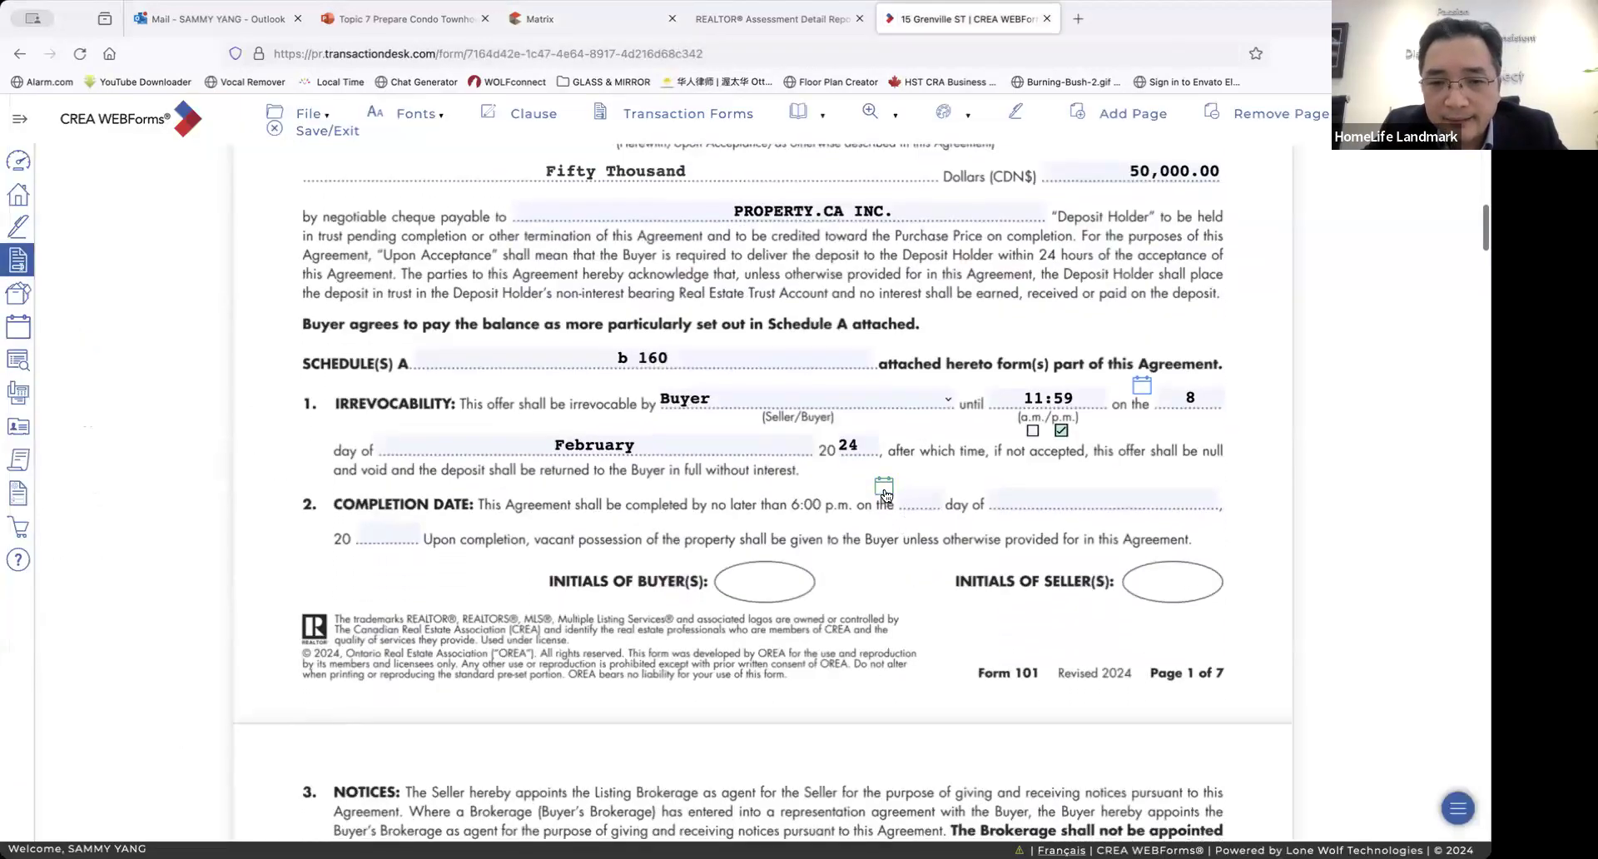
{"action": "left_click", "coordinate": [883, 490]}
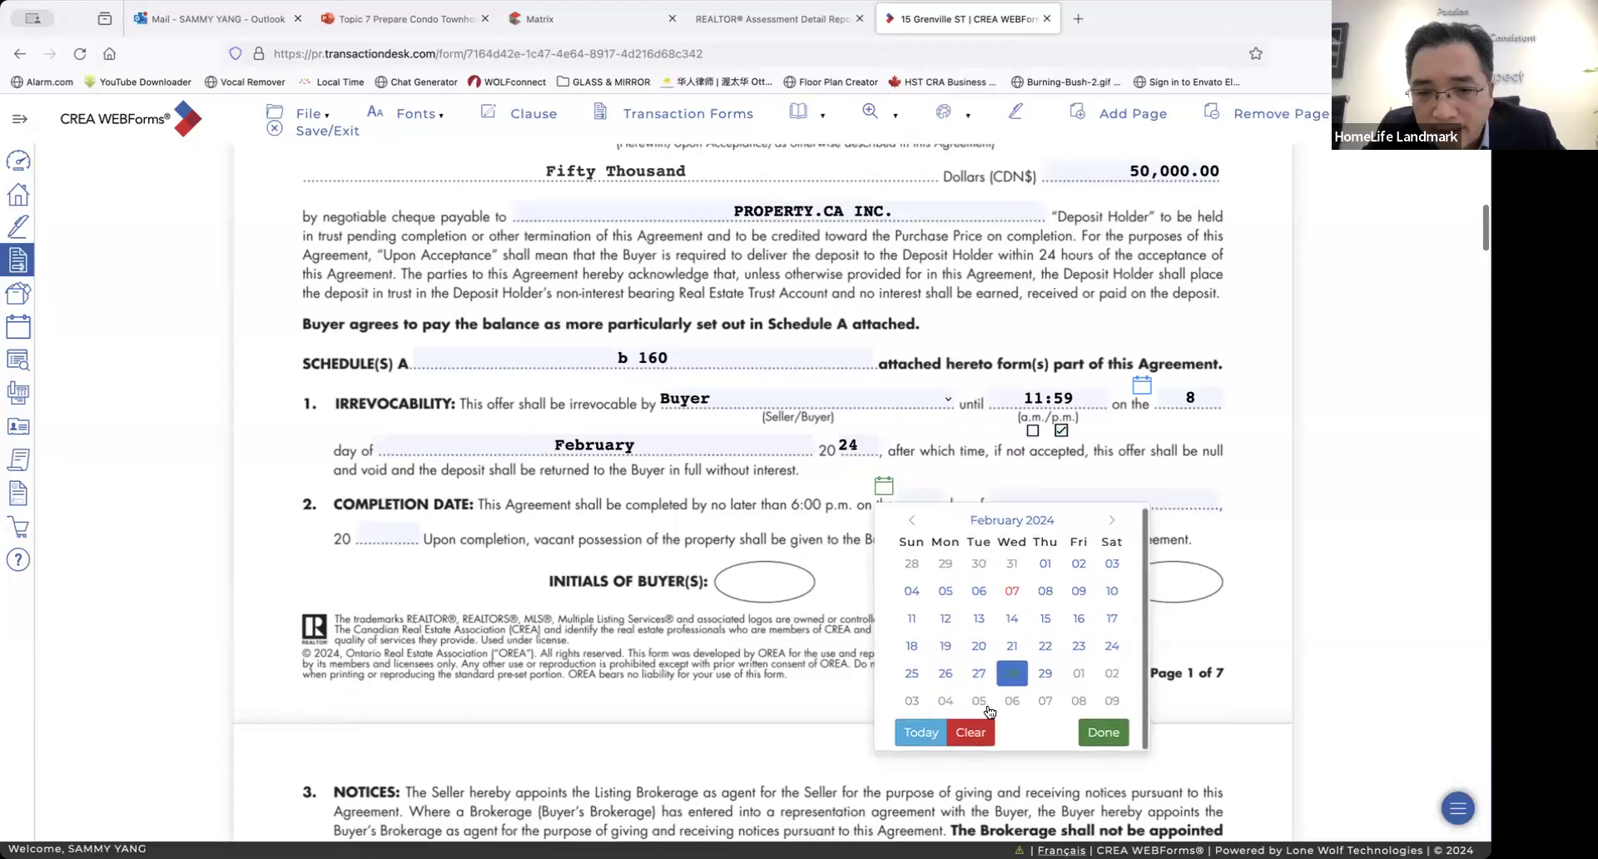
{"action": "left_click", "coordinate": [1045, 674]}
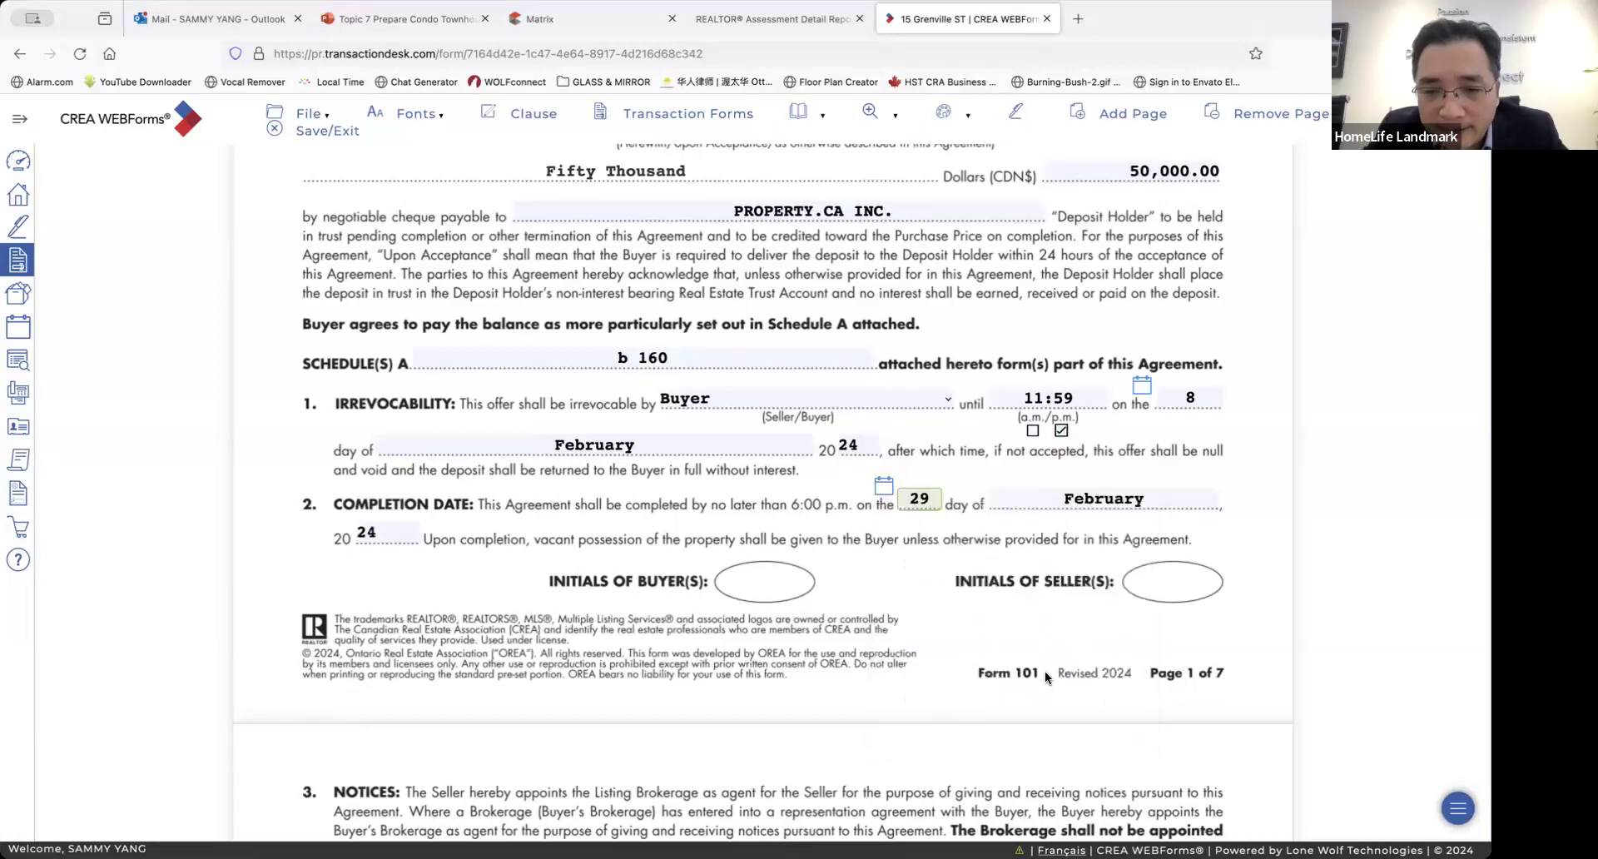
{"action": "left_click", "coordinate": [1046, 674]}
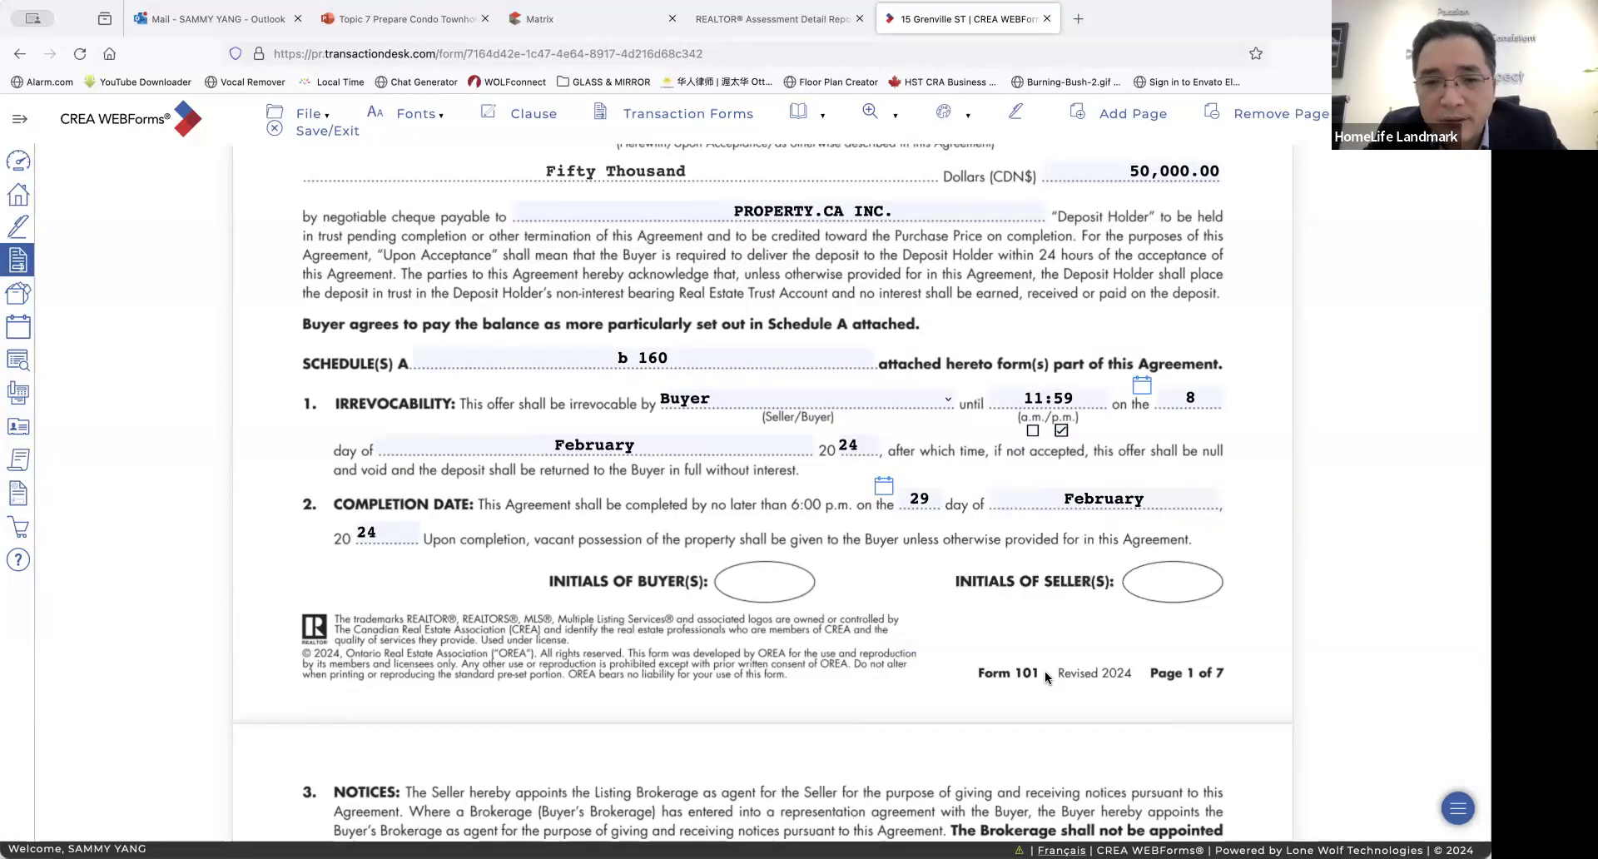
{"action": "scroll", "coordinate": [1045, 676], "scroll_direction": "down", "scroll_amount": 3}
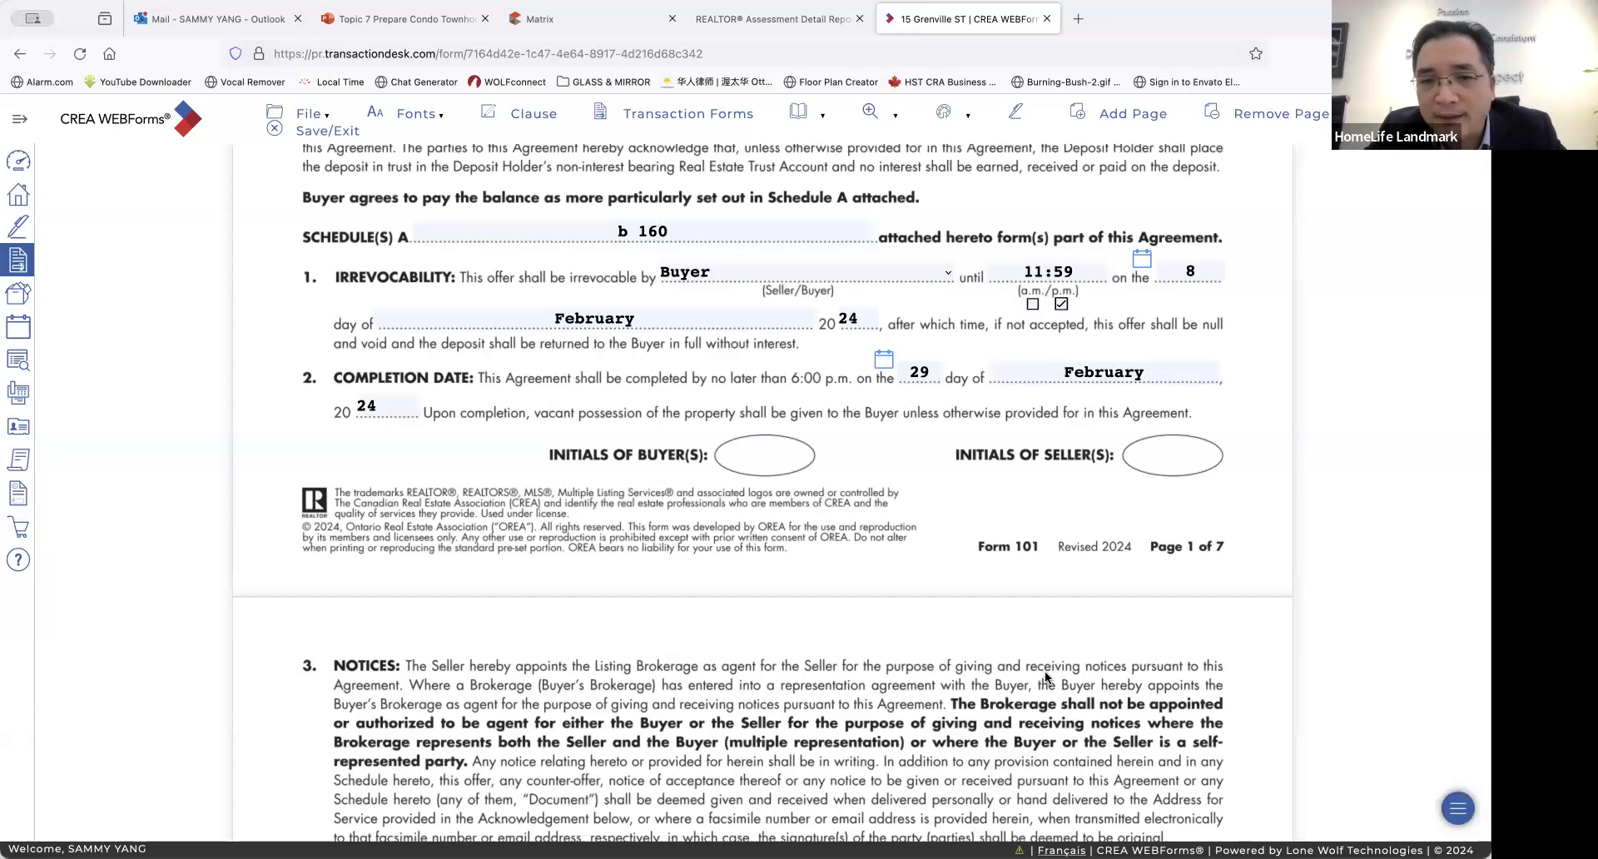
{"action": "scroll", "coordinate": [1045, 676], "scroll_direction": "down", "scroll_amount": 3}
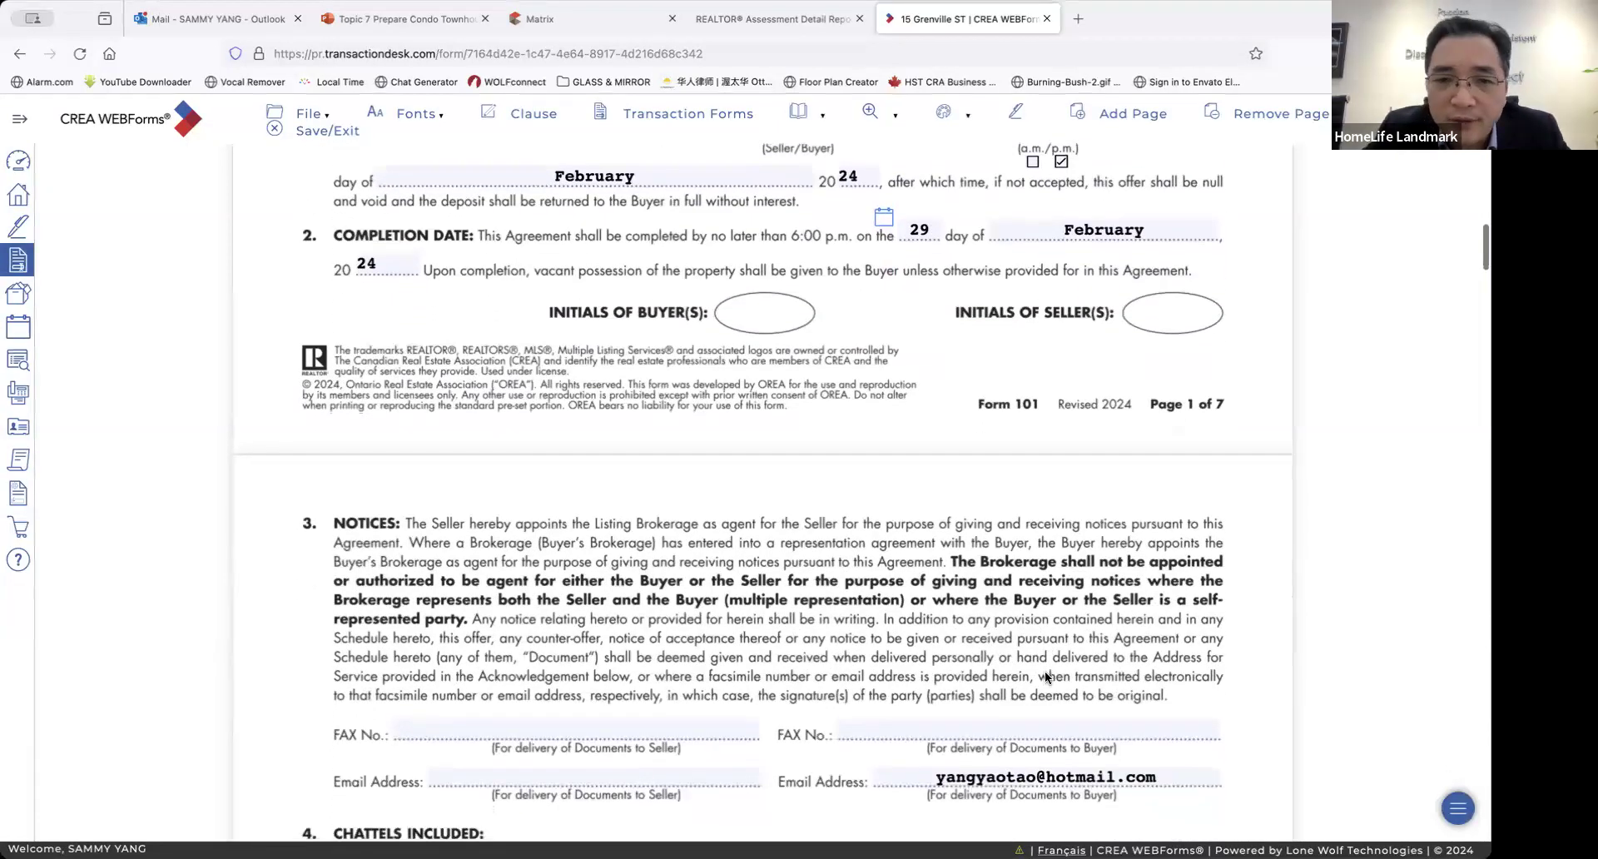
Step: Select the Chattels Included box, then review the Matrix listing's remarks, extras and inclusions
{"action": "scroll", "coordinate": [1046, 677], "scroll_direction": "down", "scroll_amount": 1}
{"action": "scroll", "coordinate": [1045, 677], "scroll_direction": "down", "scroll_amount": 8}
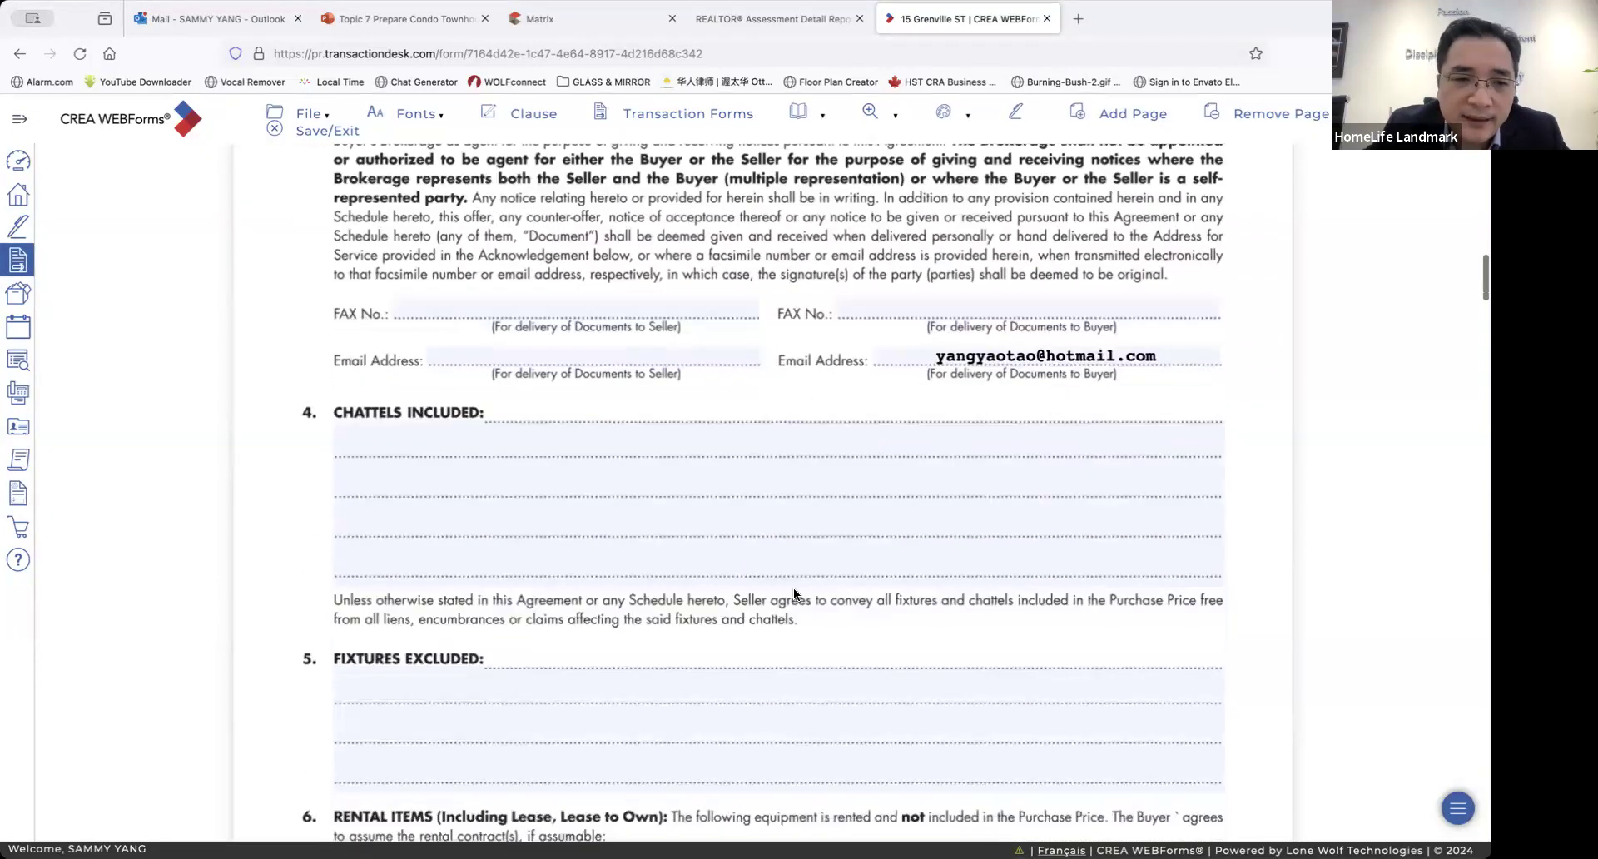
{"action": "left_click", "coordinate": [664, 505]}
{"action": "left_click", "coordinate": [595, 27]}
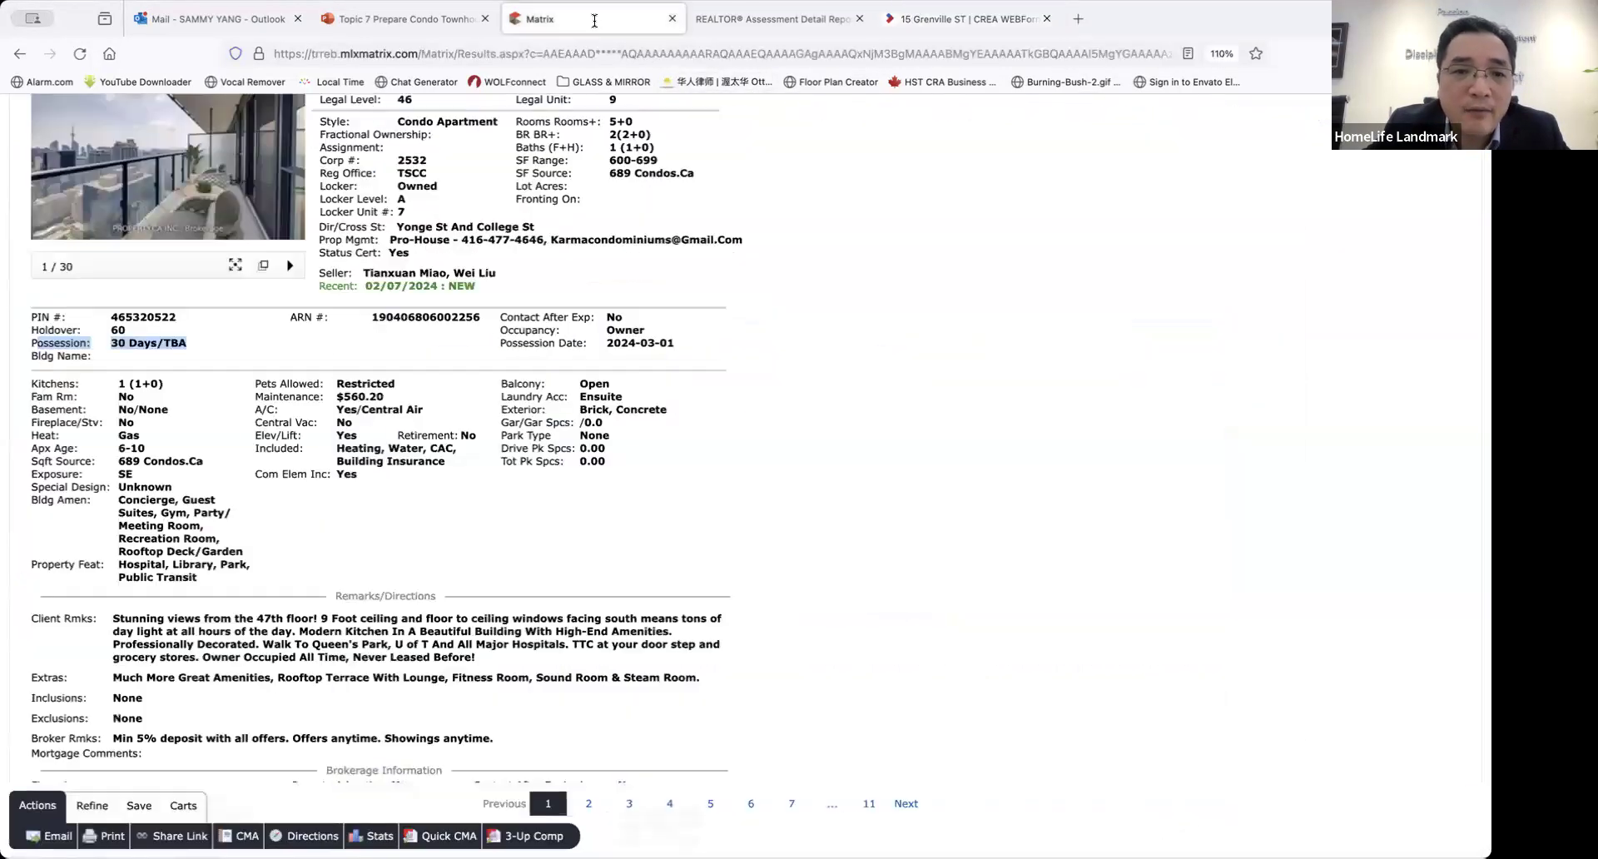
{"action": "scroll", "coordinate": [270, 720], "scroll_direction": "down", "scroll_amount": 1}
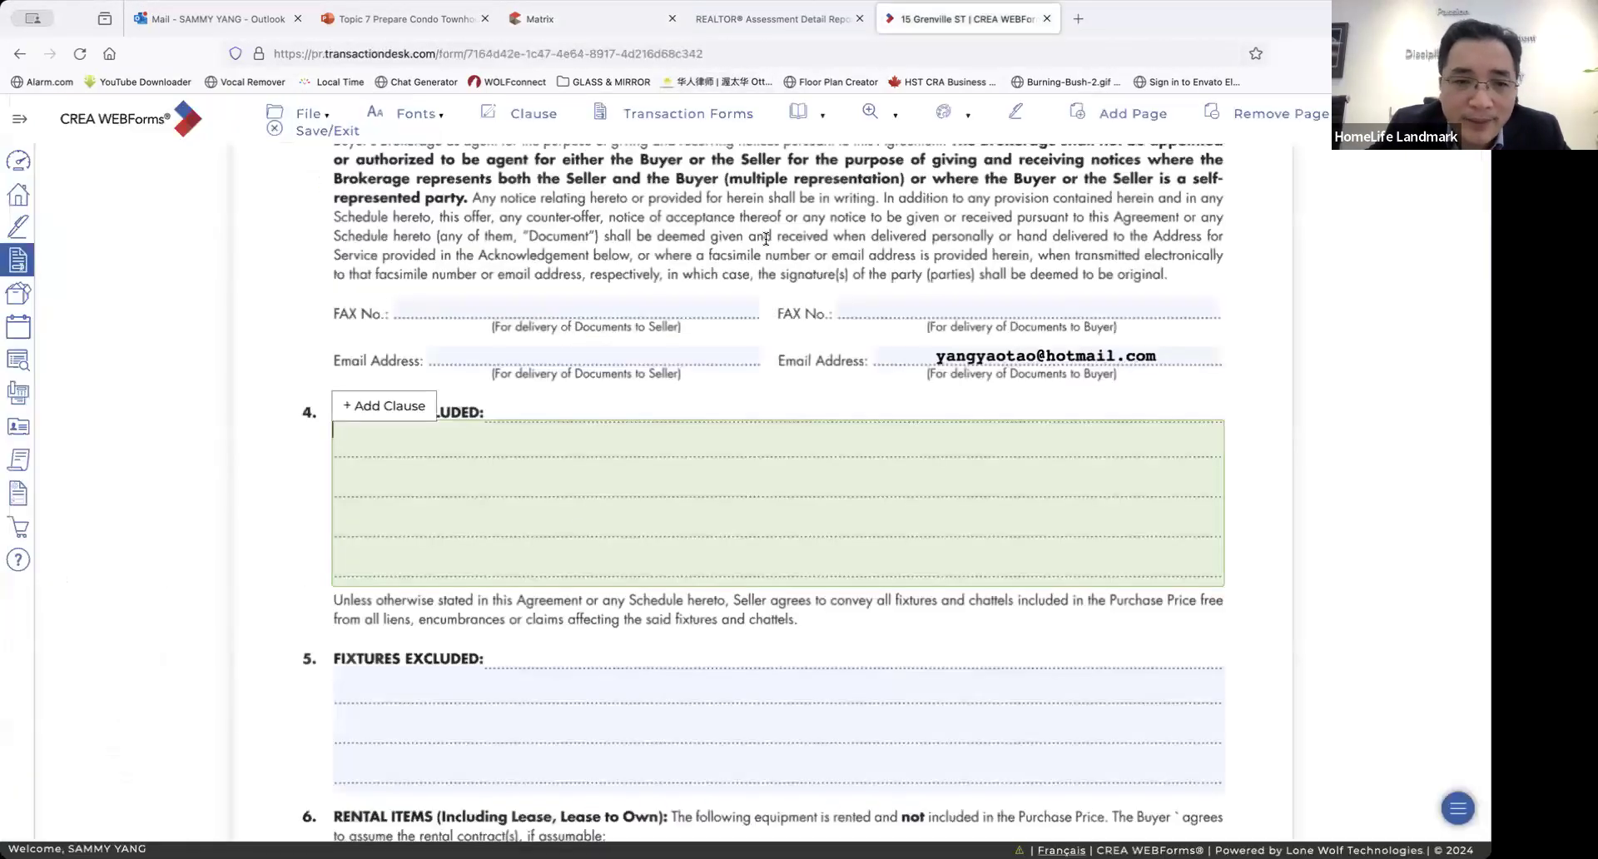
Step: Type 'Stove, Fridge, B/i dishwasher, washer and dryer, all elfs, all window covering' as chattels included
{"action": "left_click", "coordinate": [936, 21]}
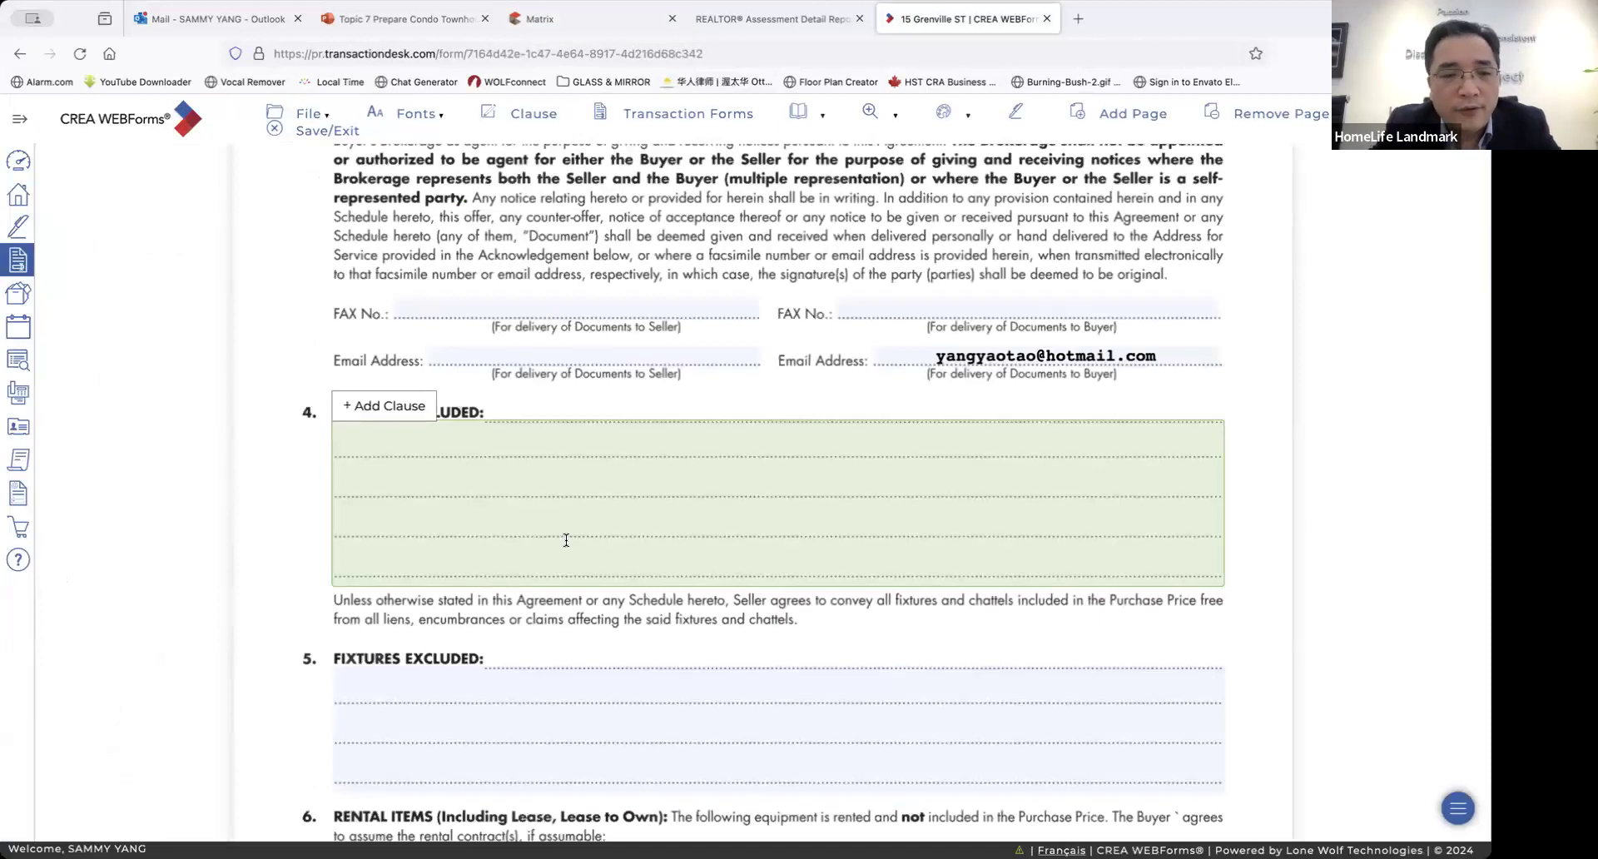
{"action": "type", "text": "T"}
{"action": "key", "text": "BackSpace"}
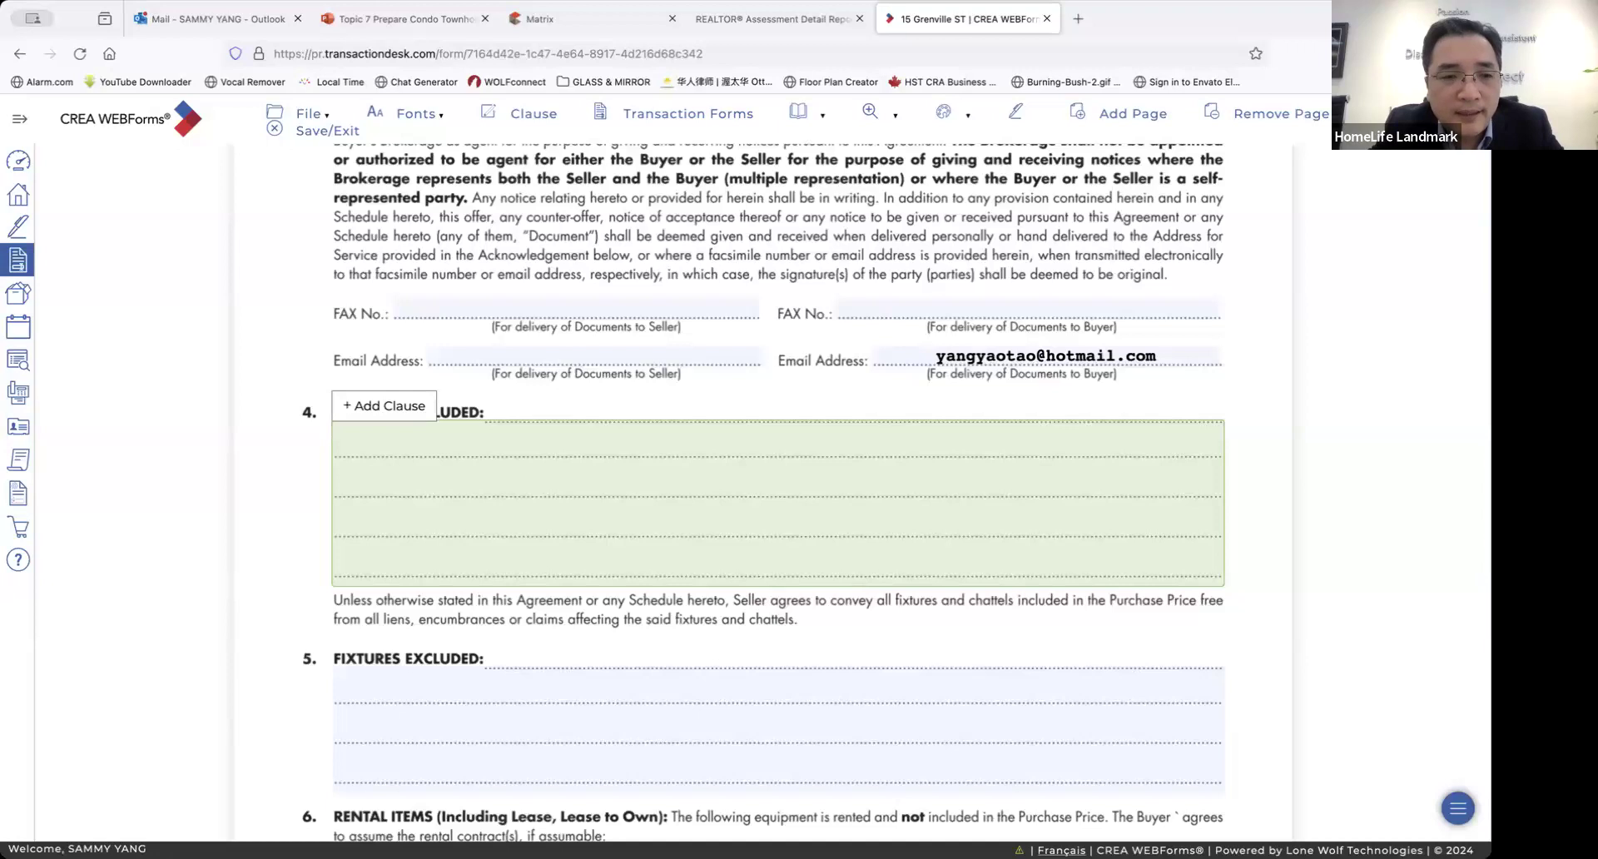
{"action": "type", "text": "Stov"}
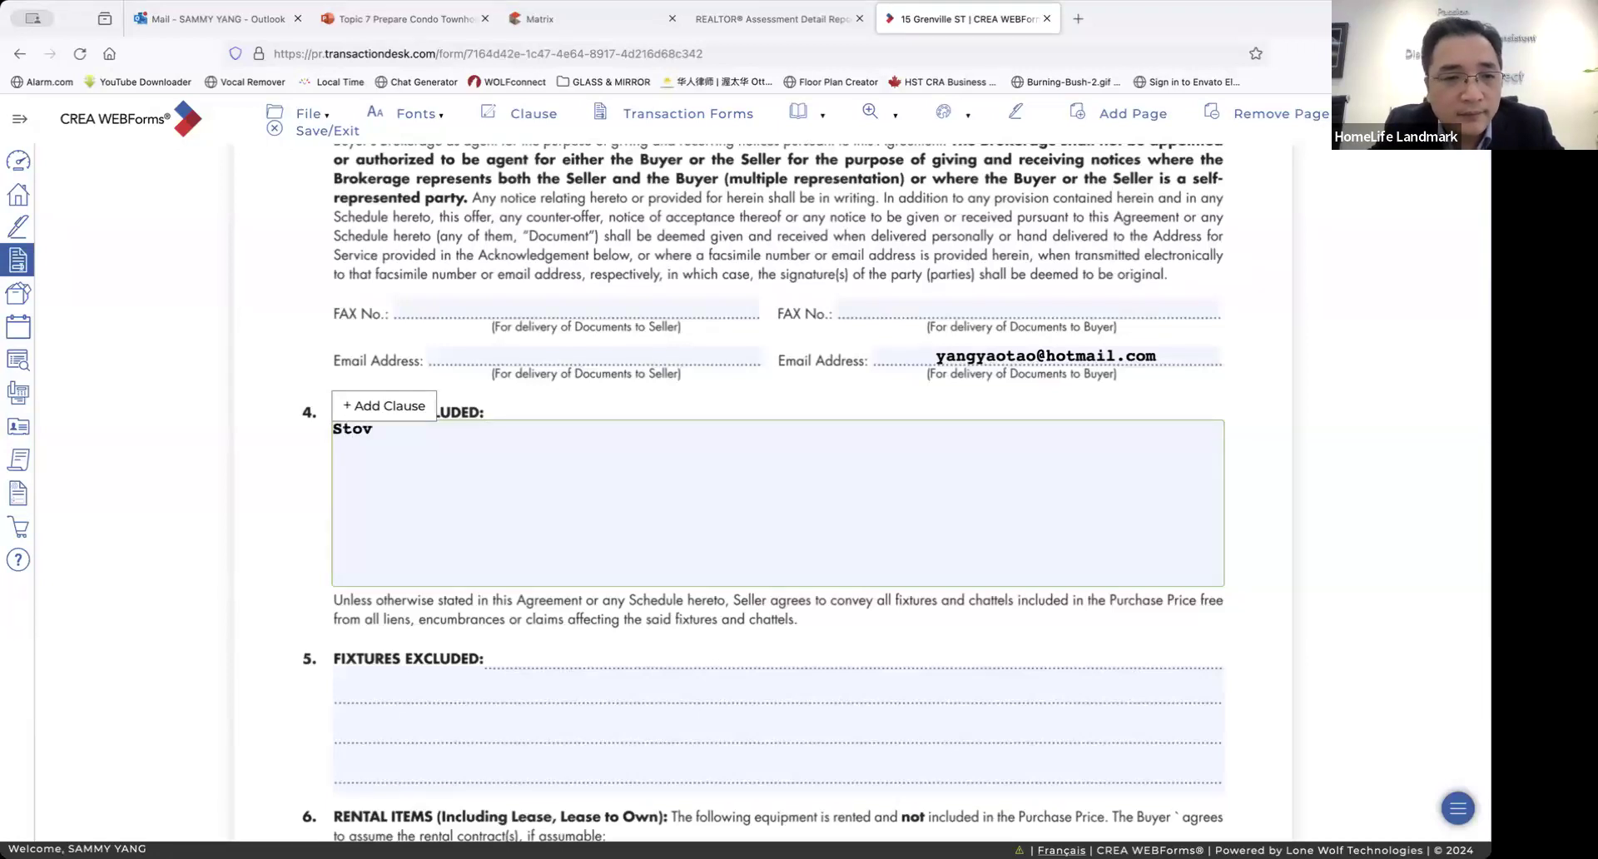
{"action": "type", "text": "e, Frid"}
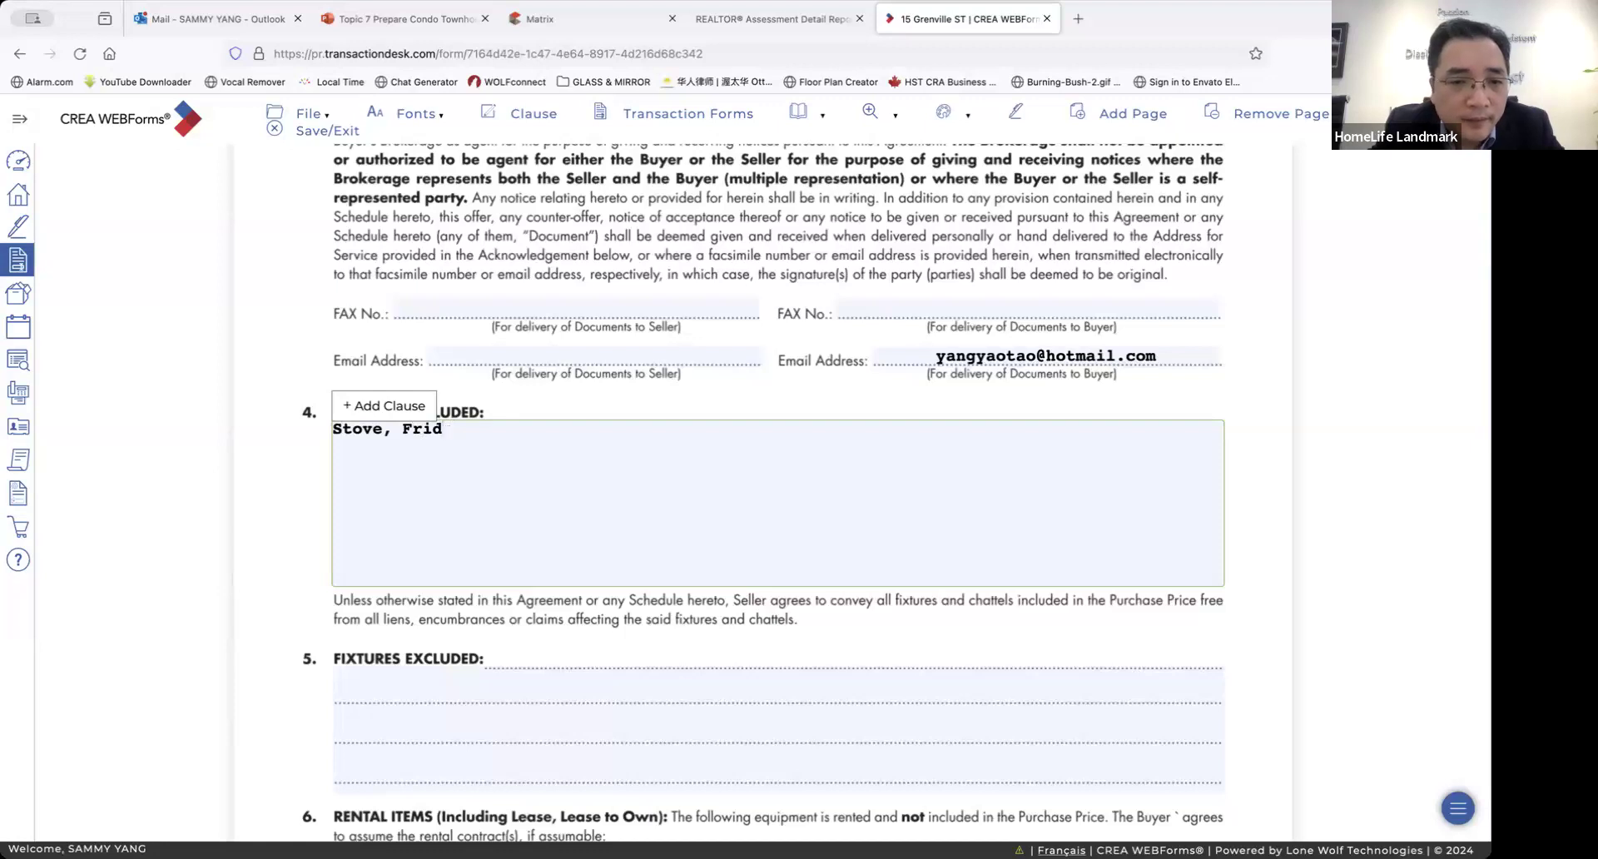
{"action": "key", "text": "BackSpace"}
{"action": "type", "text": "dge"}
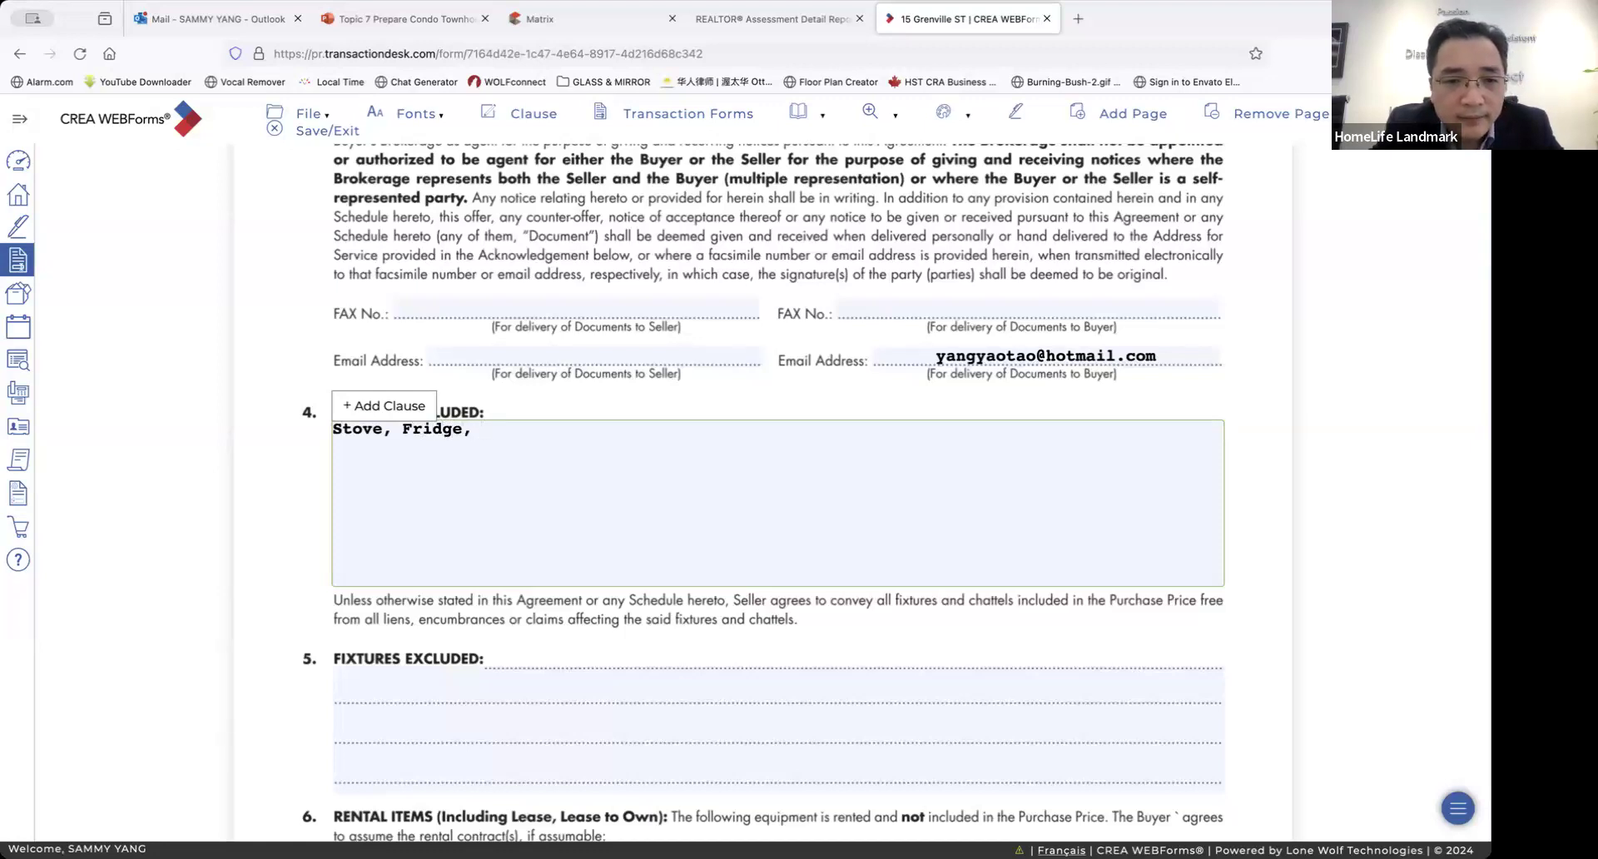
{"action": "type", "text": ", B/"}
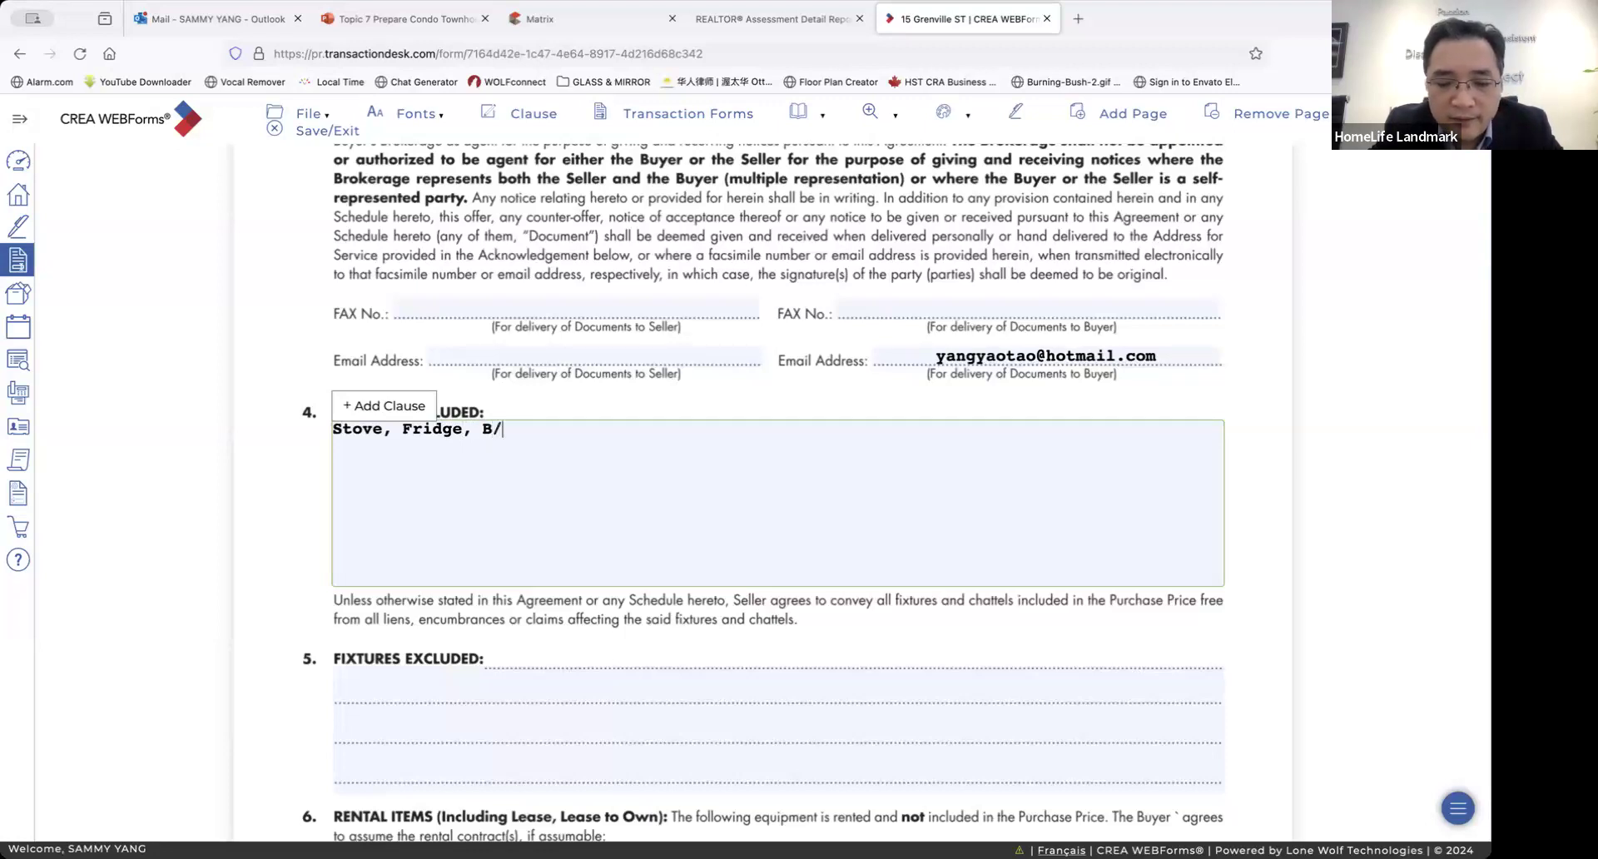
{"action": "type", "text": "O"}
{"action": "key", "text": "BackSpace"}
{"action": "type", "text": "o"}
{"action": "key", "text": "BackSpace"}
{"action": "type", "text": "i di"}
{"action": "key", "text": "BackSpace"}
{"action": "key", "text": "BackSpace"}
{"action": "type", "text": "dish"}
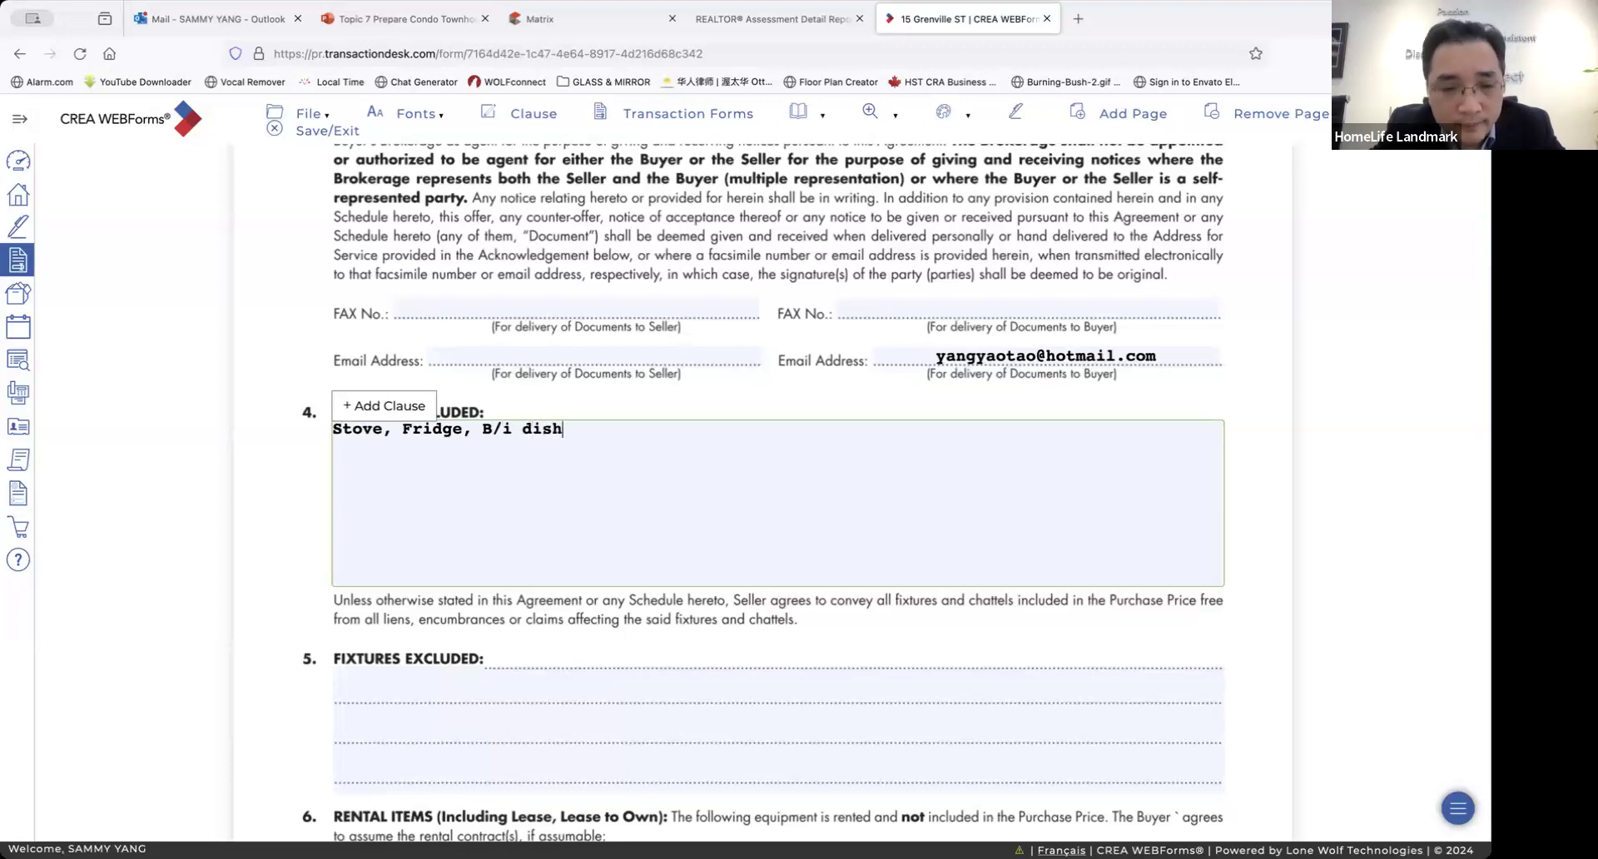
{"action": "type", "text": "washer"}
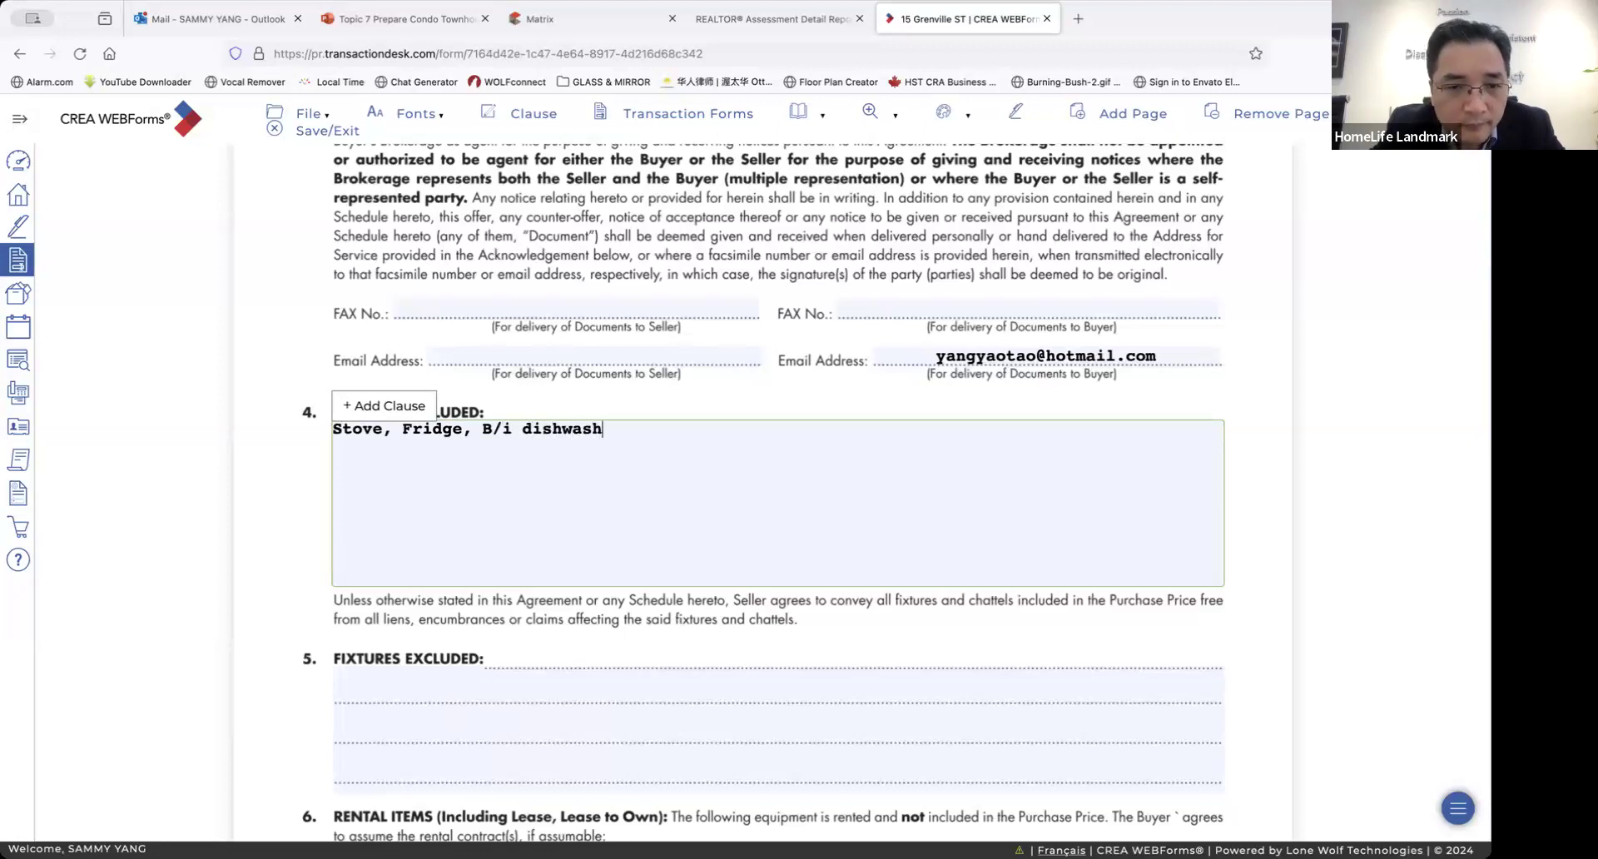
{"action": "type", "text": ", wahe"}
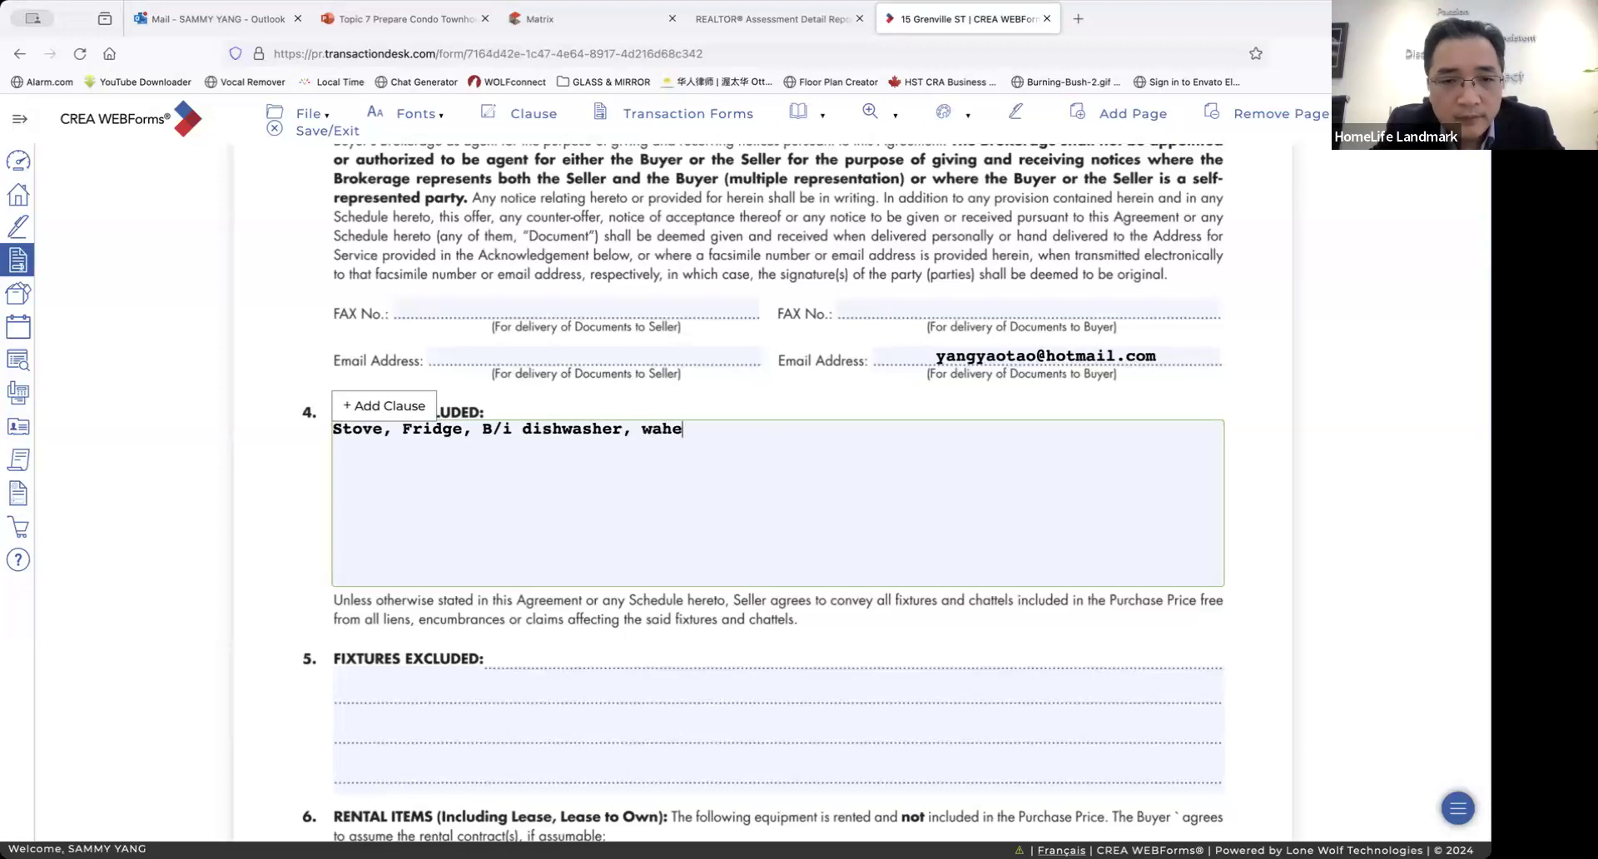
{"action": "key", "text": "BackSpace"}
{"action": "type", "text": "sher and dryer, all elfs"}
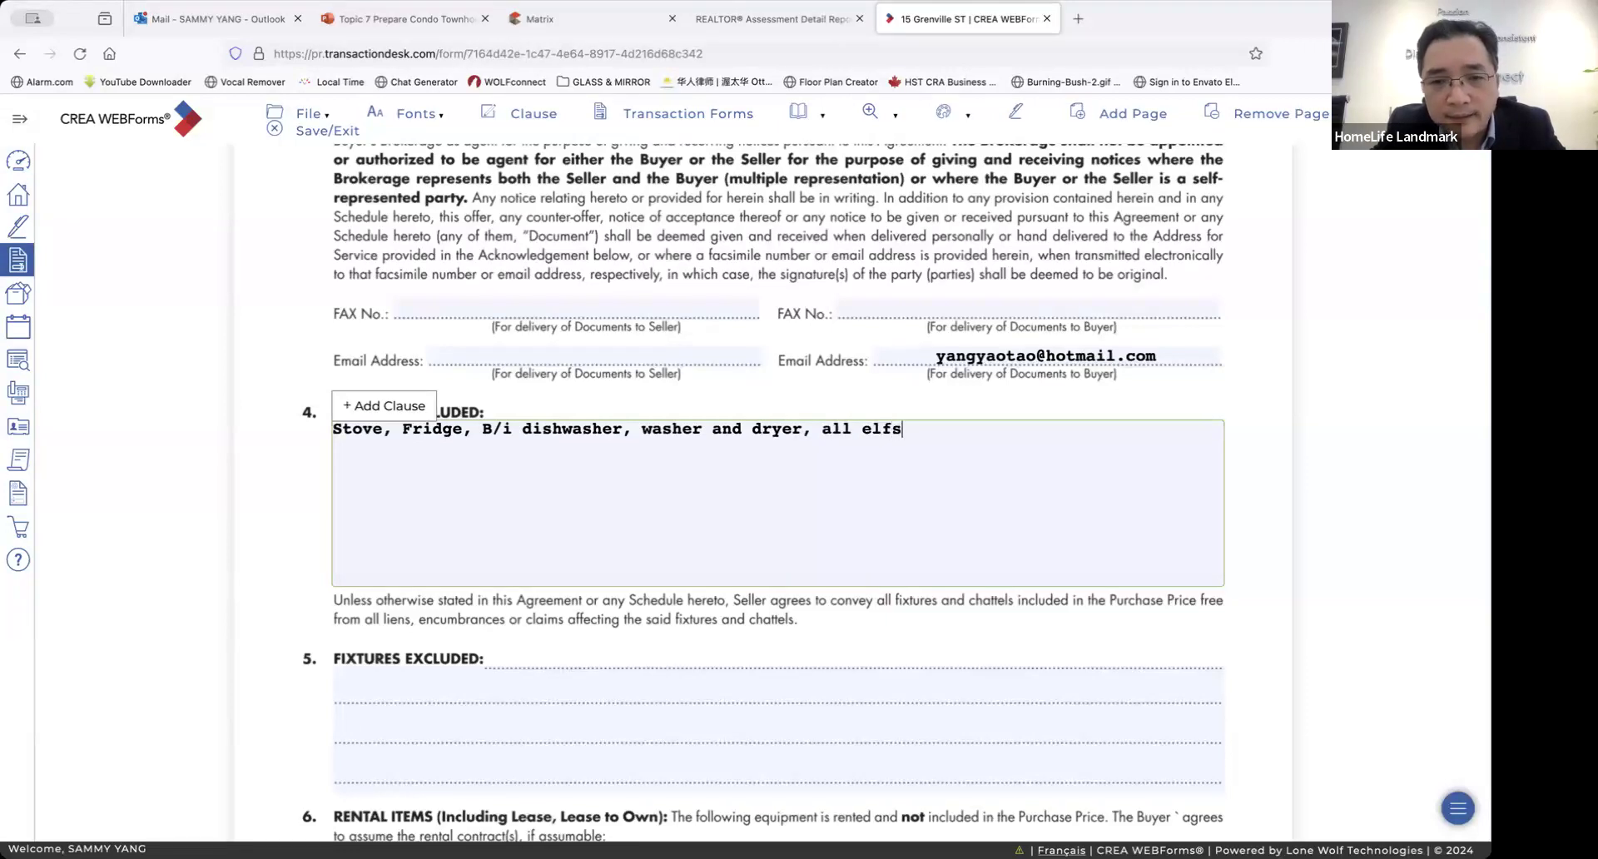
{"action": "type", "text": ", all wind"}
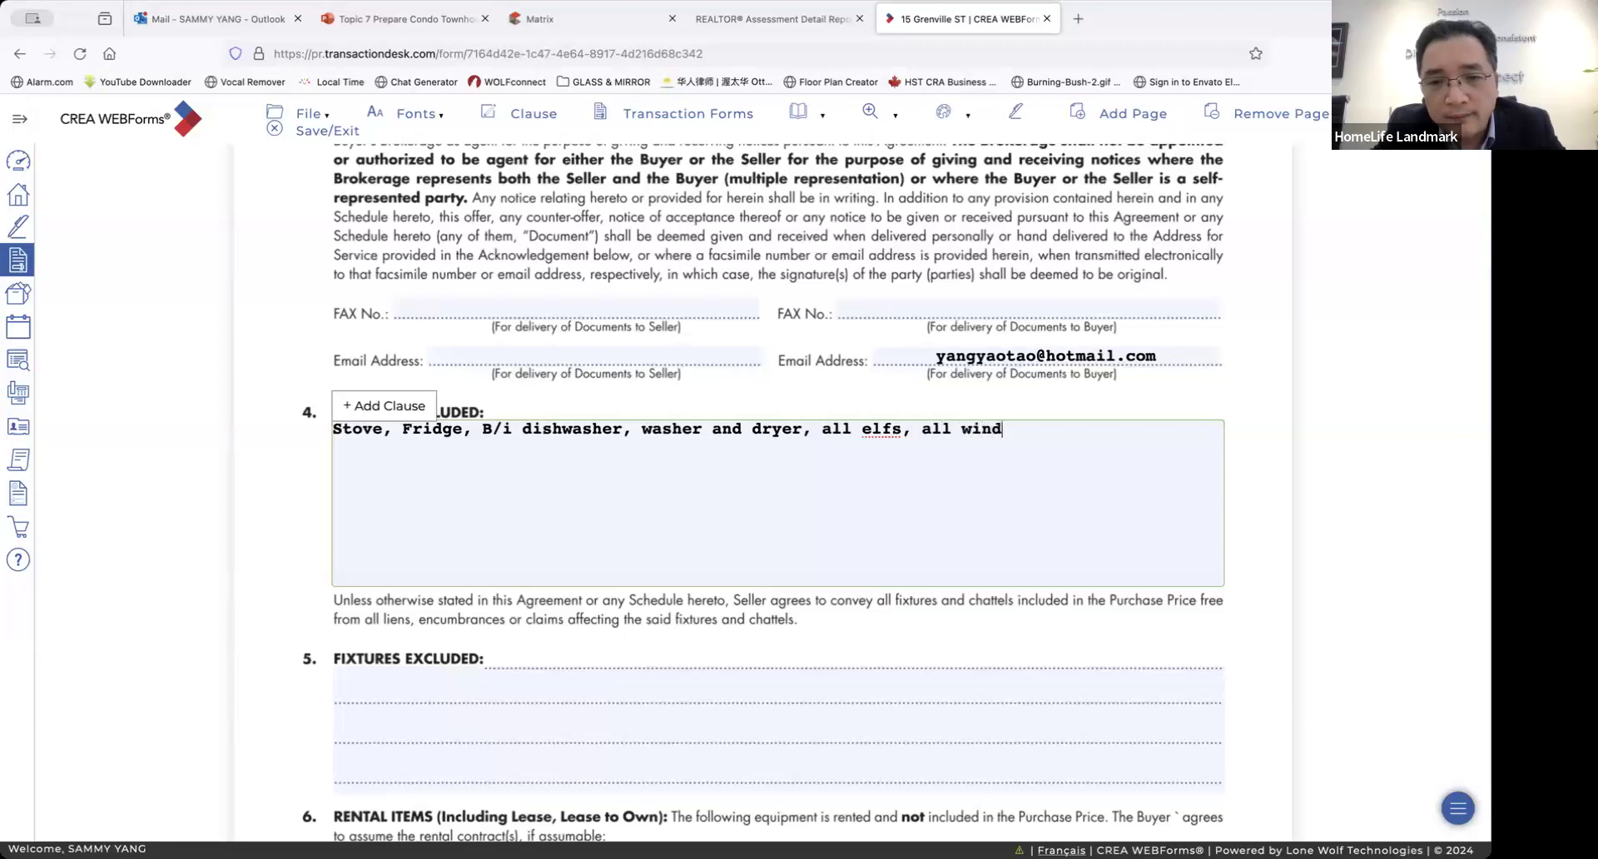
{"action": "type", "text": "ow covering."}
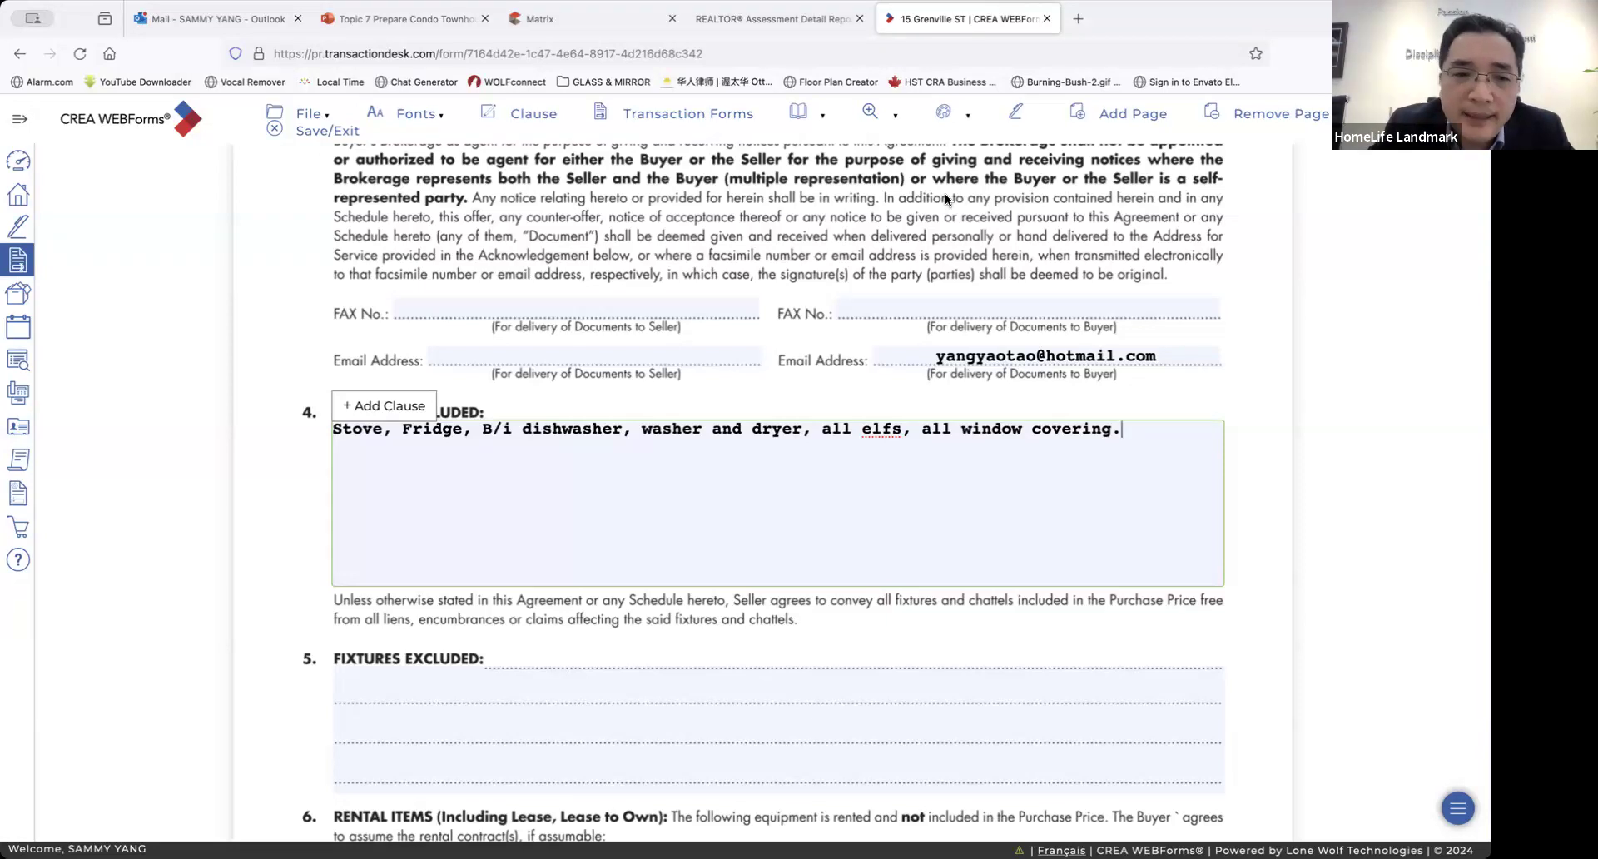
{"action": "left_click", "coordinate": [291, 506]}
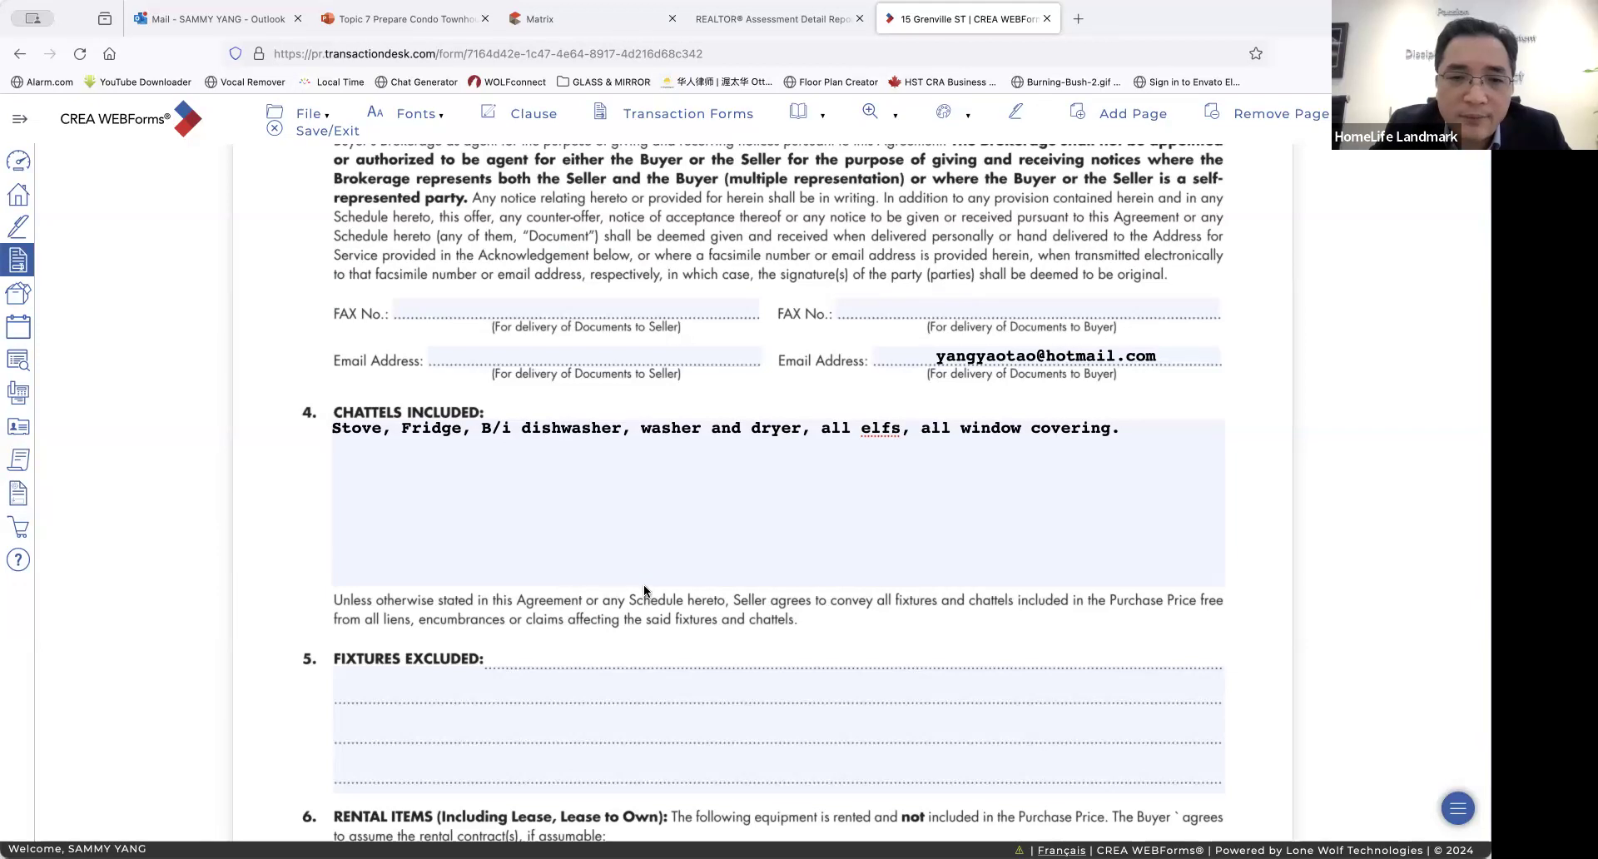
{"action": "scroll", "coordinate": [629, 613], "scroll_direction": "down", "scroll_amount": 2}
Step: Select the common expenses field, then highlight 'Heating, Water, CAC, Building Insurance' on the Matrix listing
{"action": "scroll", "coordinate": [629, 613], "scroll_direction": "down", "scroll_amount": 1}
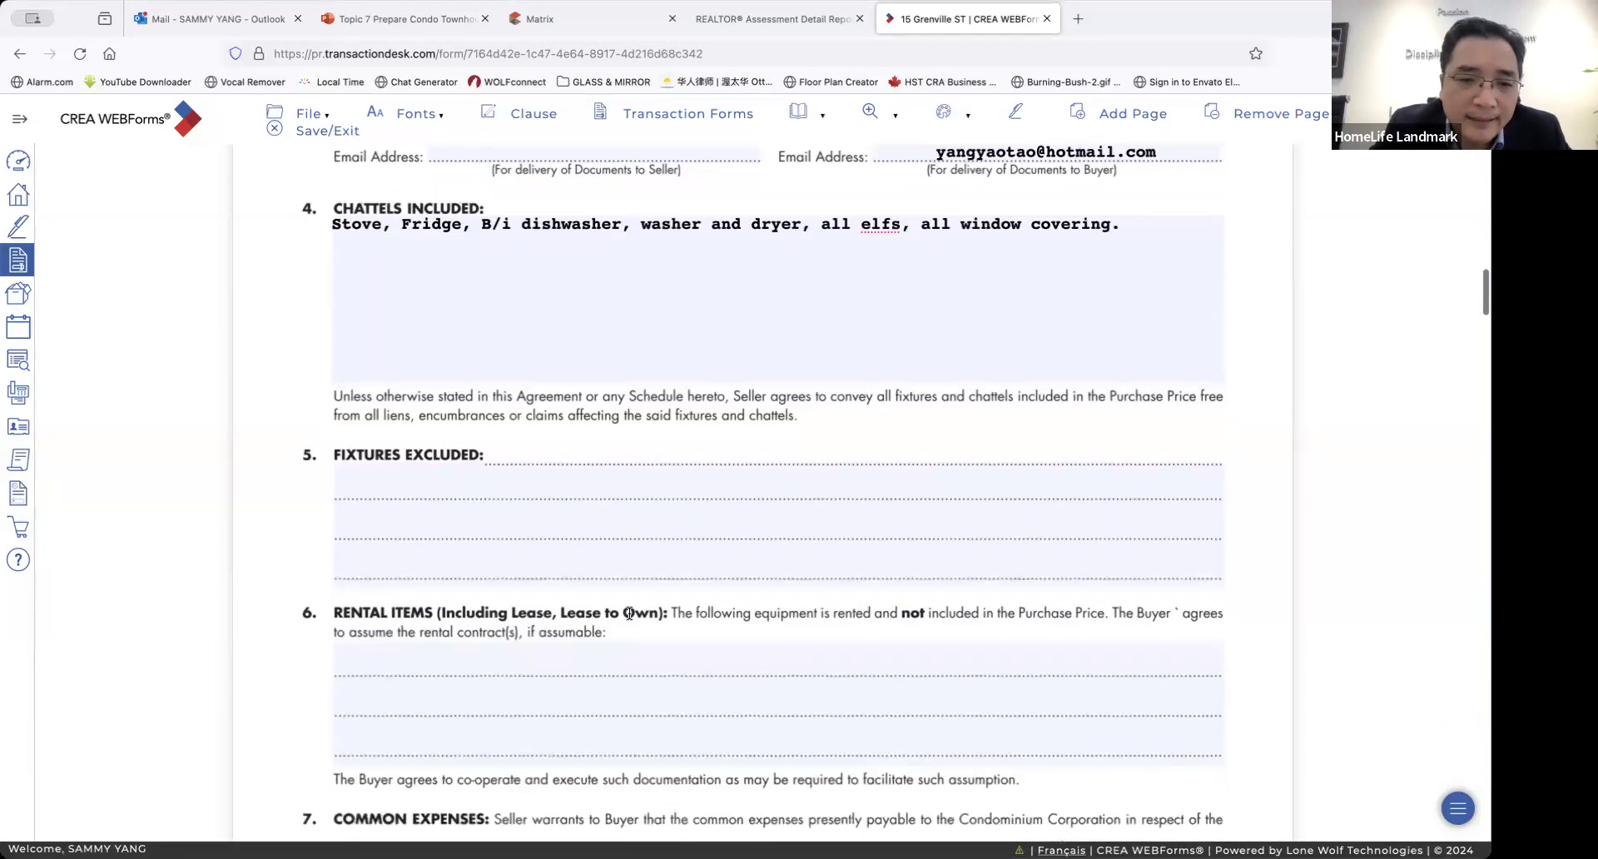
{"action": "scroll", "coordinate": [629, 614], "scroll_direction": "down", "scroll_amount": 1}
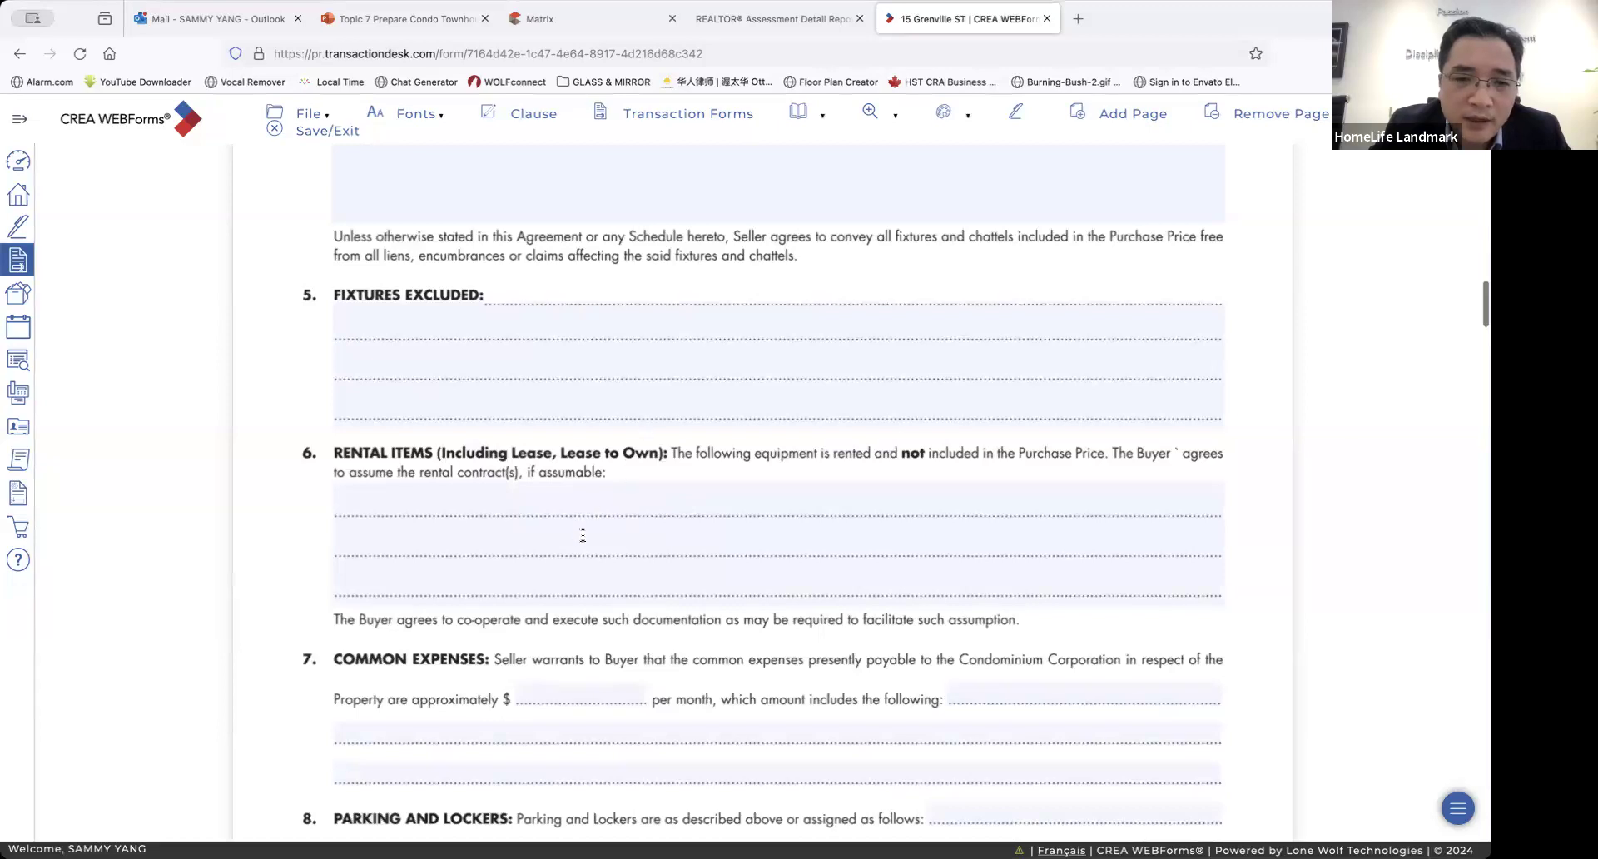
{"action": "scroll", "coordinate": [582, 537], "scroll_direction": "down", "scroll_amount": 1}
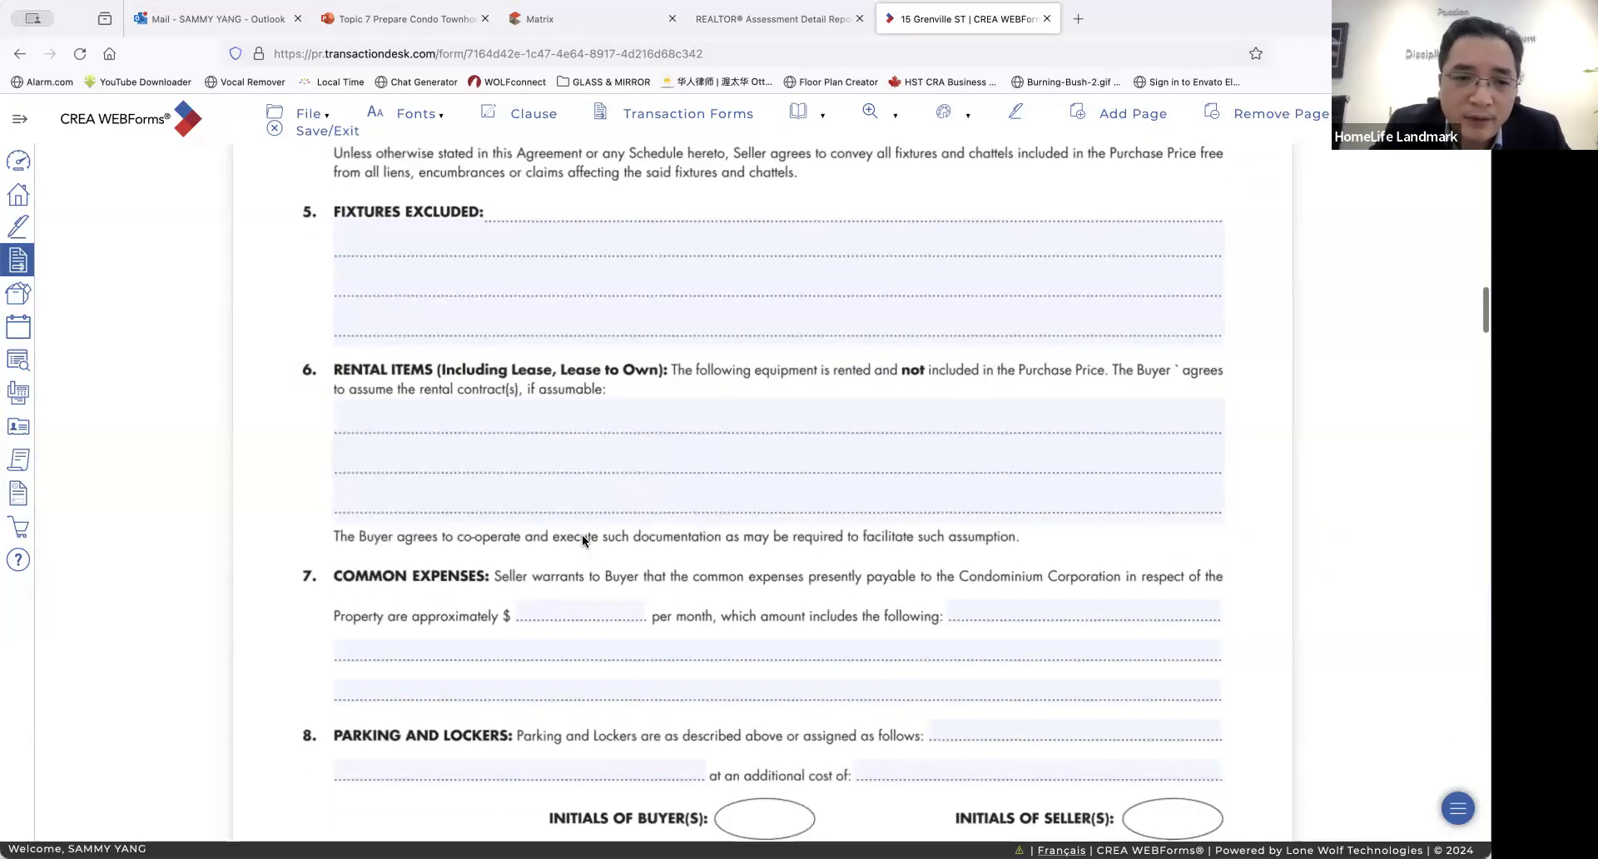
{"action": "scroll", "coordinate": [581, 537], "scroll_direction": "down", "scroll_amount": 1}
{"action": "left_click", "coordinate": [529, 570]}
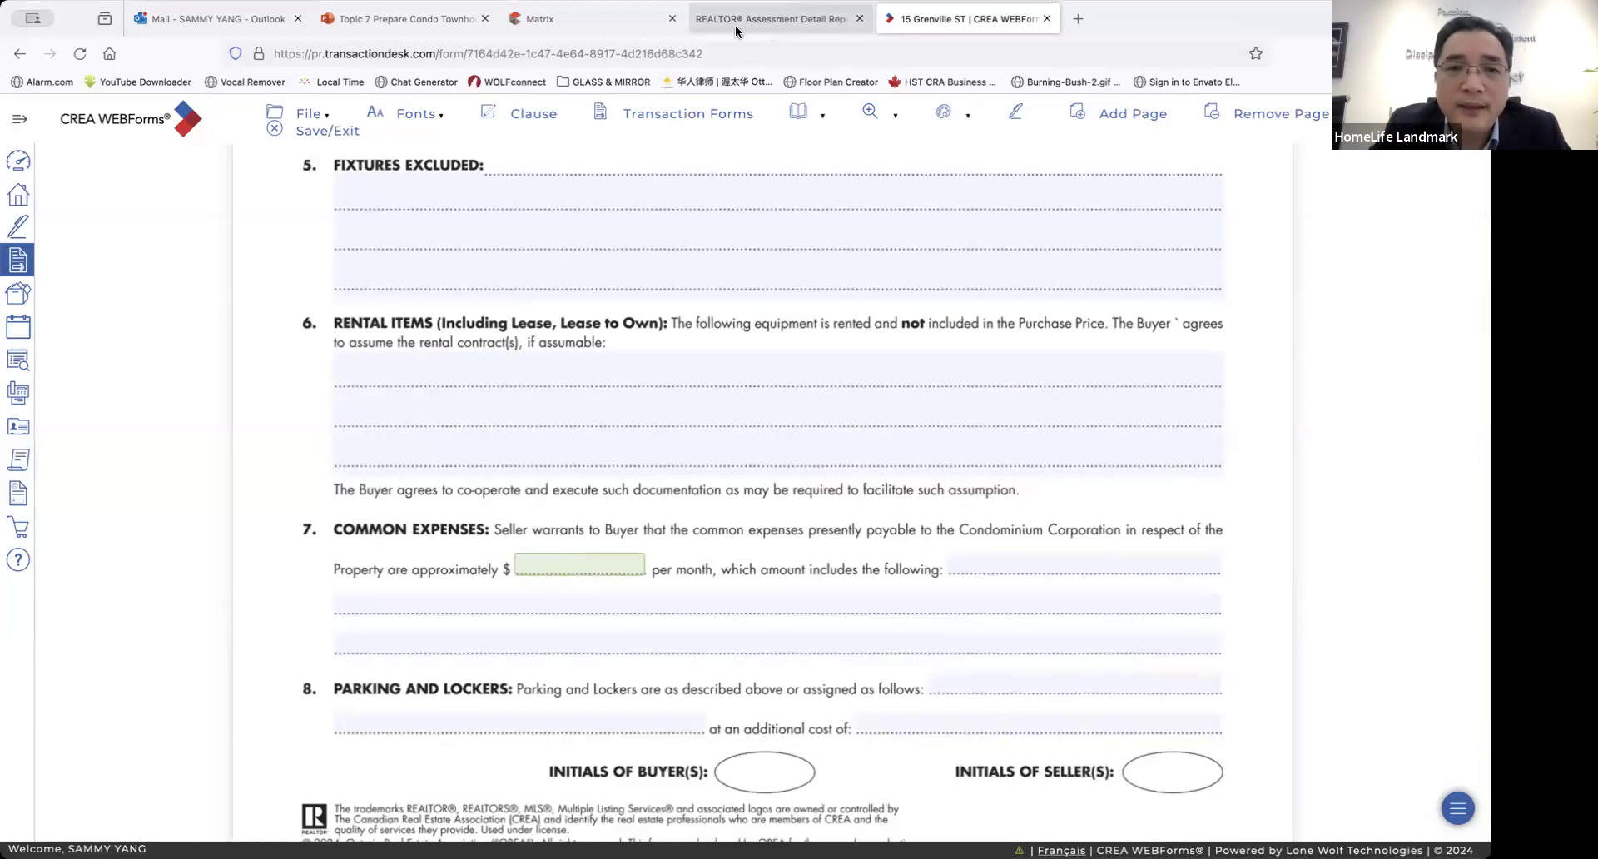
{"action": "left_click", "coordinate": [781, 20]}
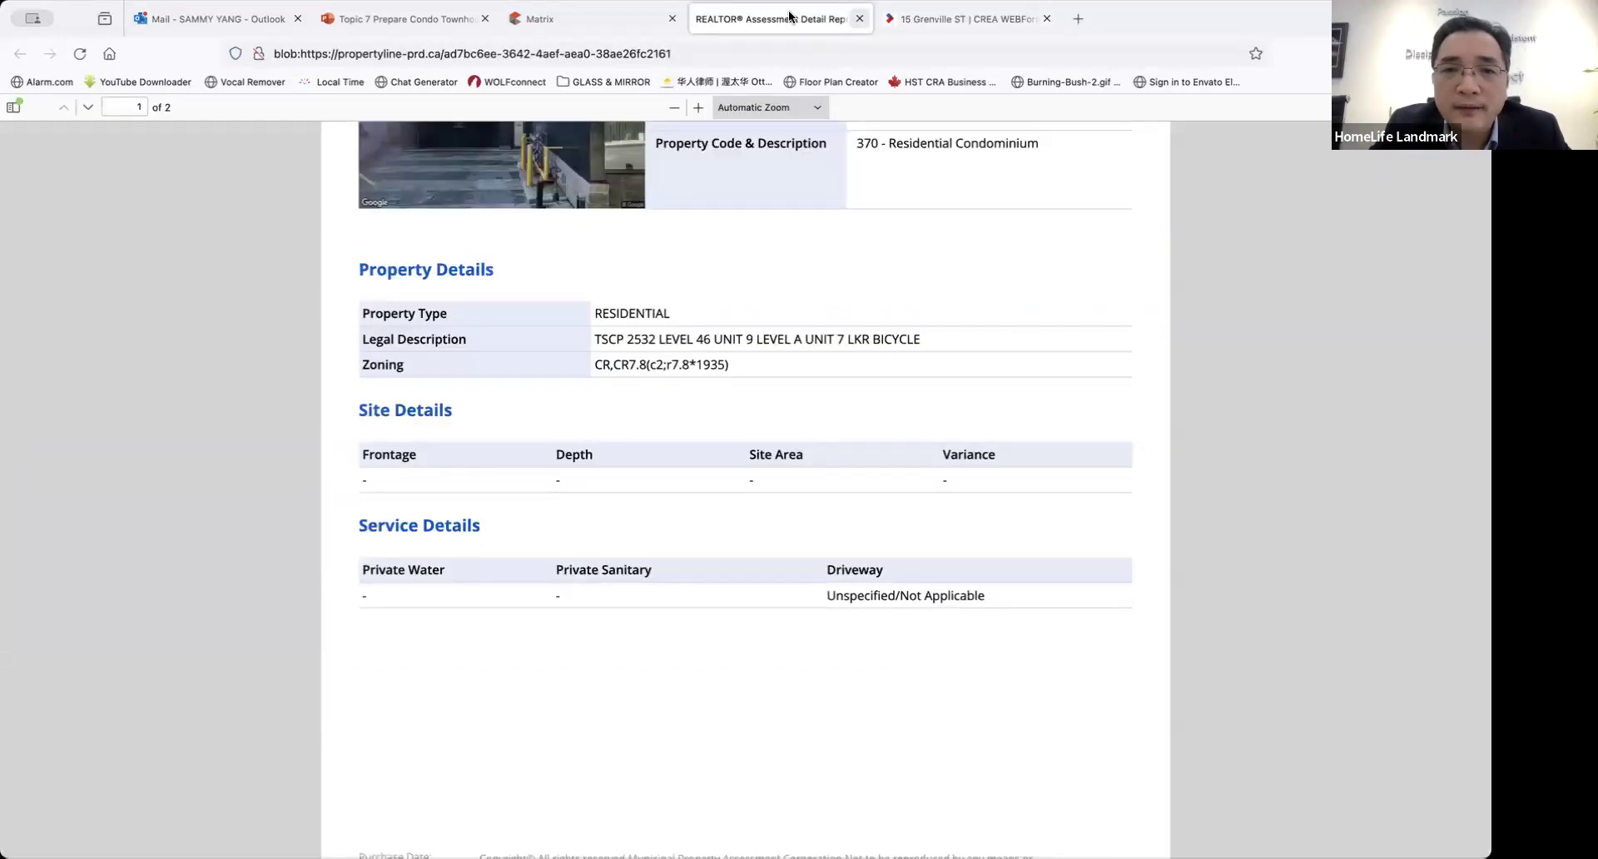
{"action": "left_click", "coordinate": [637, 20]}
{"action": "scroll", "coordinate": [667, 290], "scroll_direction": "up", "scroll_amount": 1}
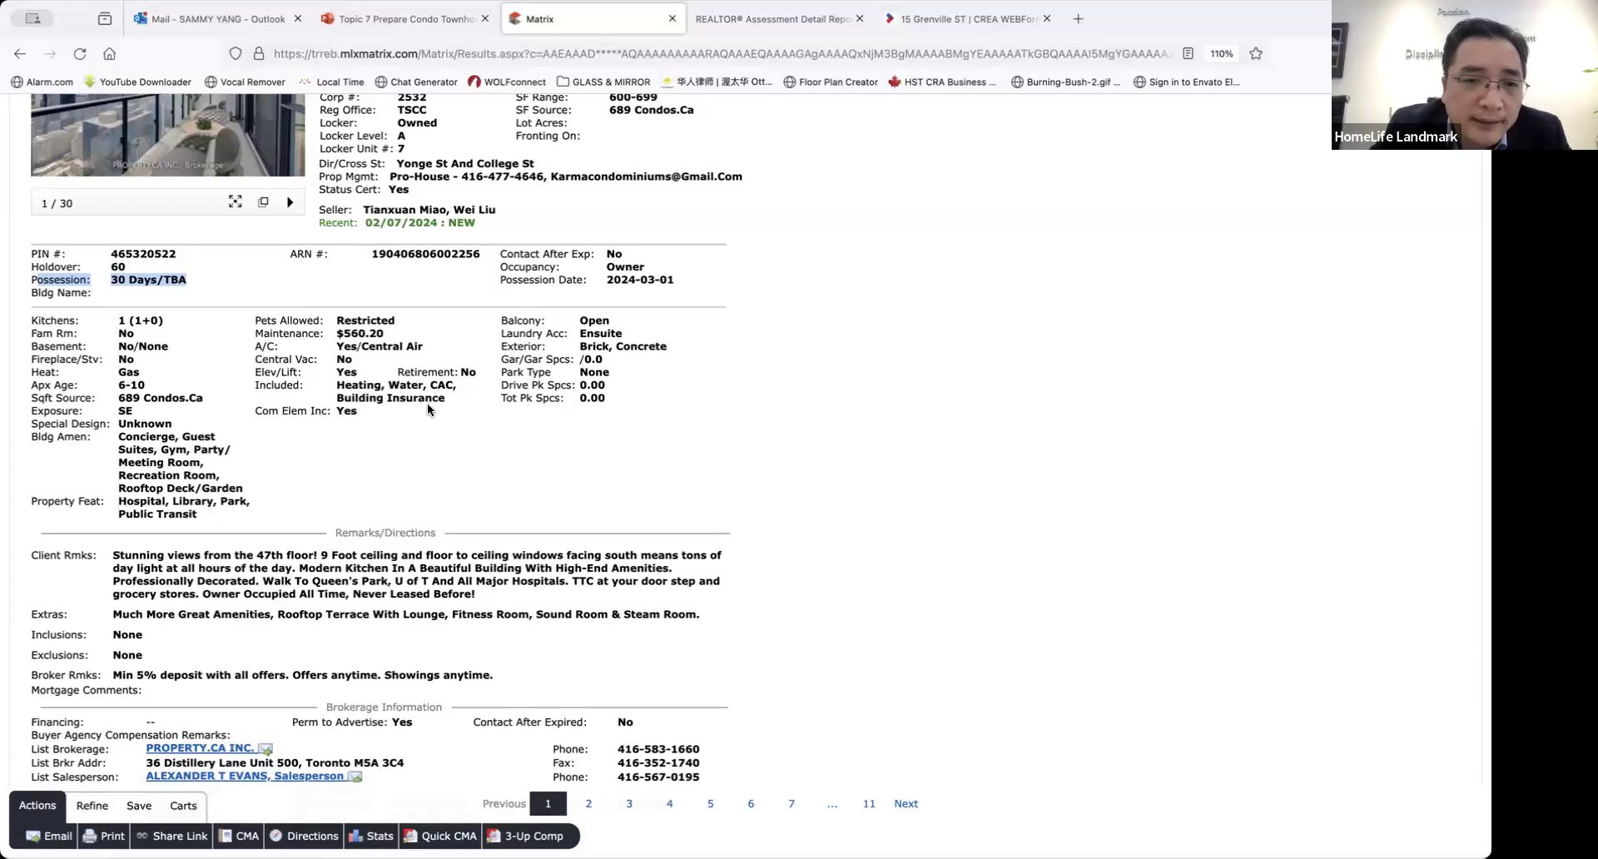
{"action": "left_click_drag", "start_coordinate": [446, 397], "coordinate": [341, 388]}
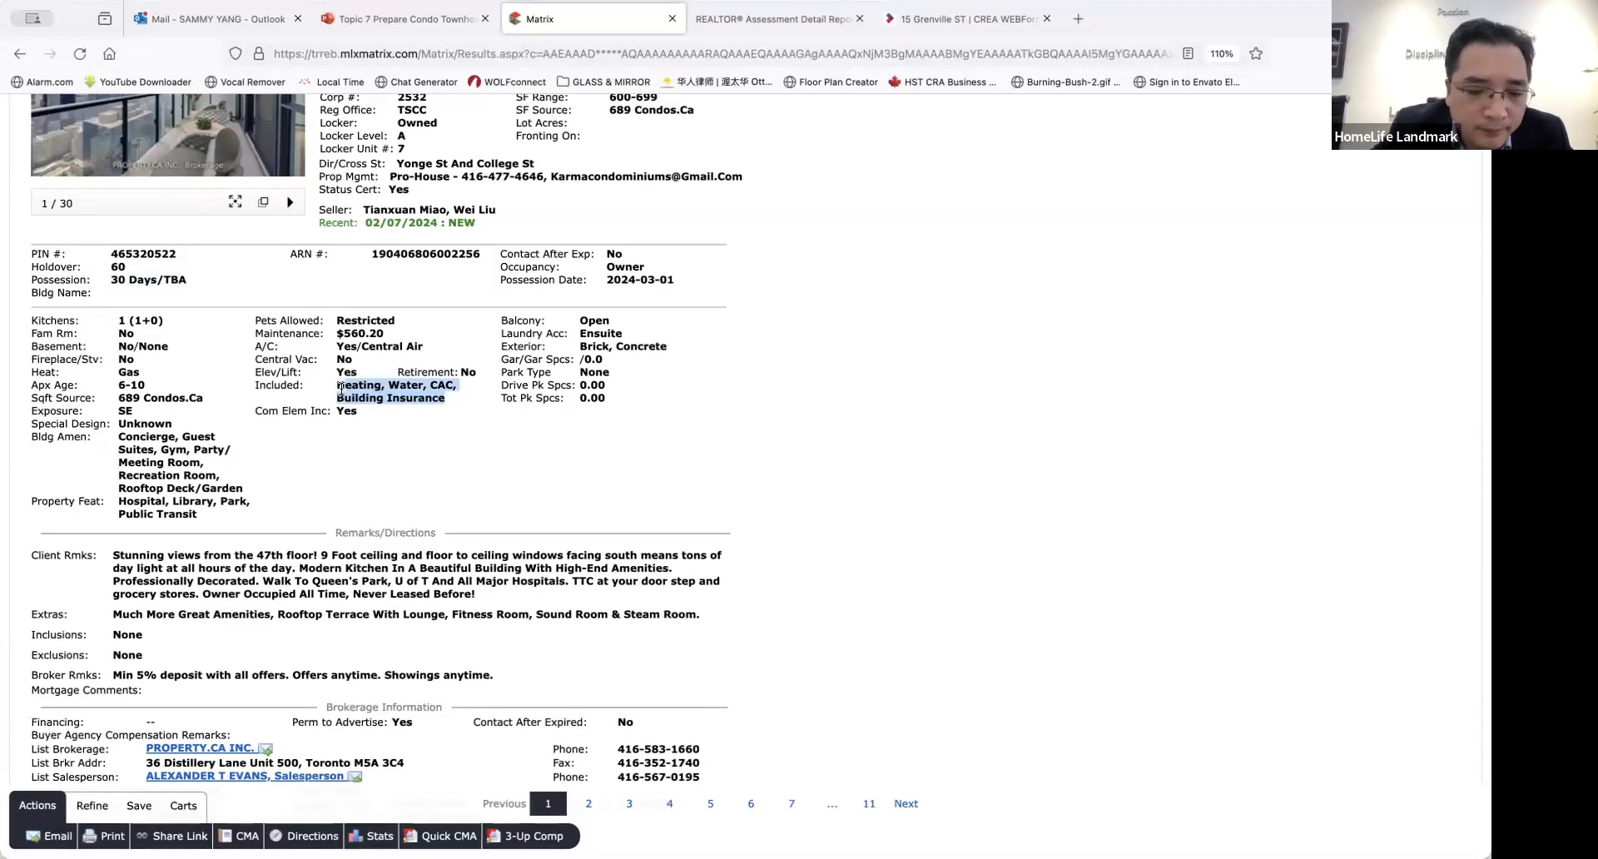
{"action": "left_click", "coordinate": [337, 386]}
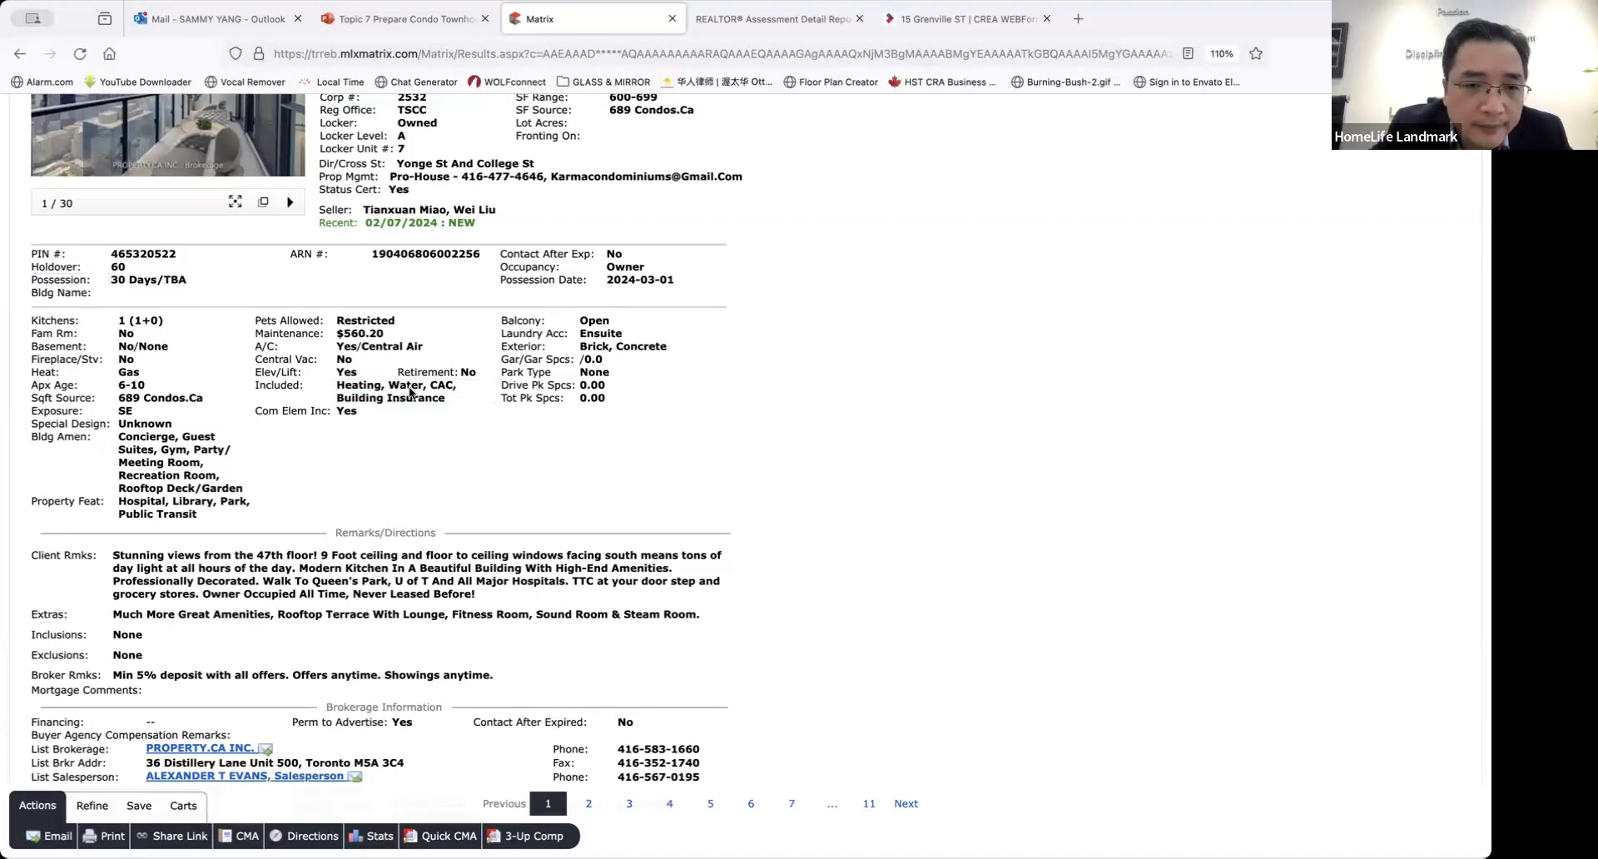
{"action": "left_click_drag", "start_coordinate": [447, 396], "coordinate": [336, 387]}
{"action": "key", "text": "ctrl+c"}
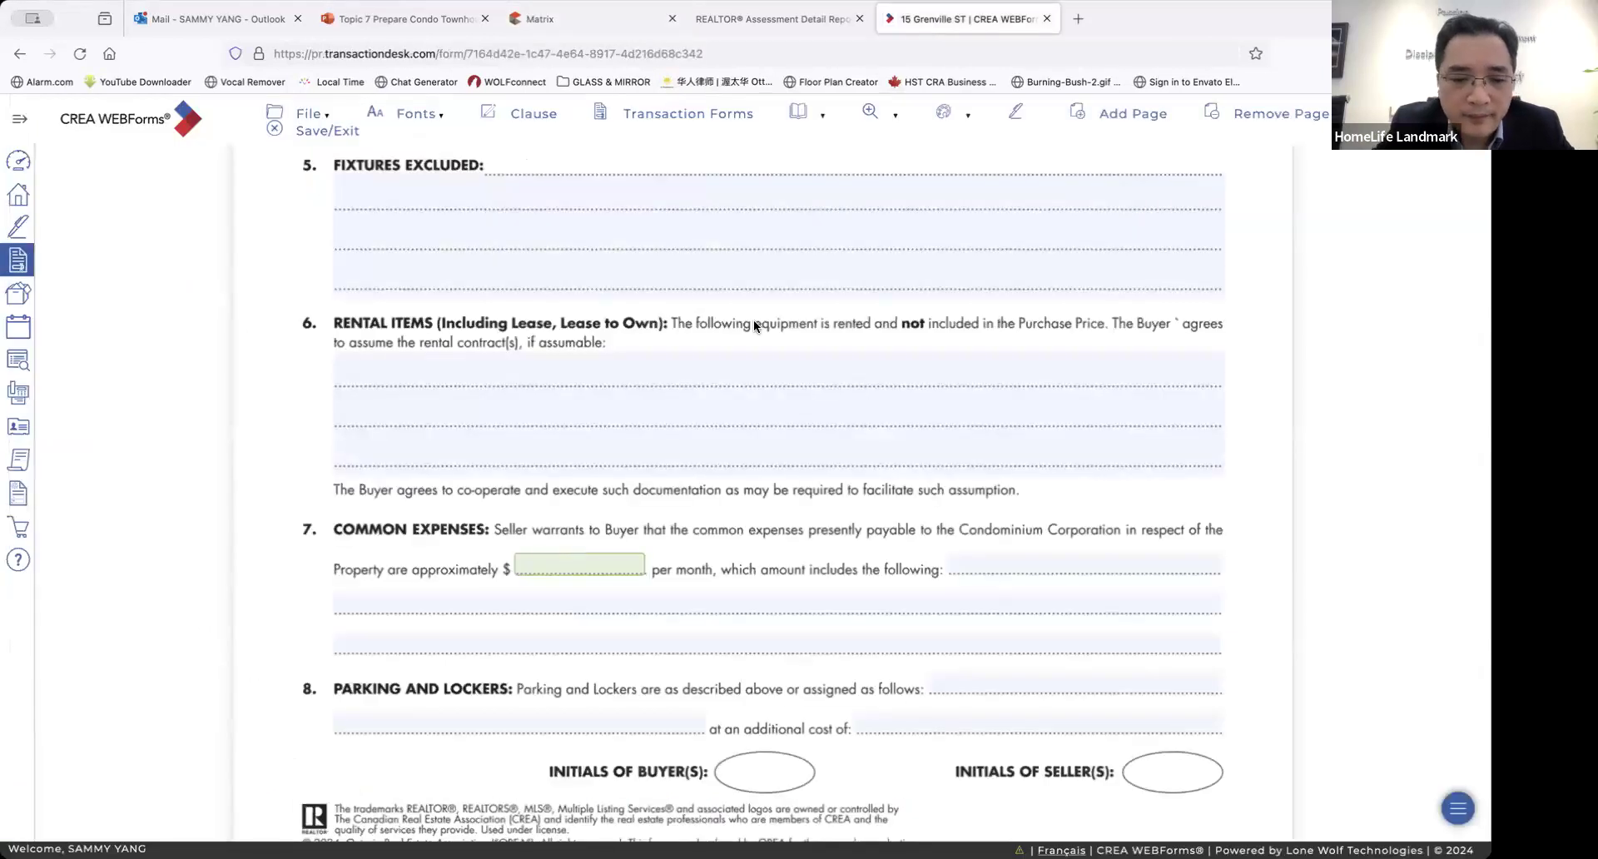
Step: Enter 560.20 as common expenses and paste Heating, Water, CAC, Building Insurance on the first line
{"action": "type", "text": "560"}
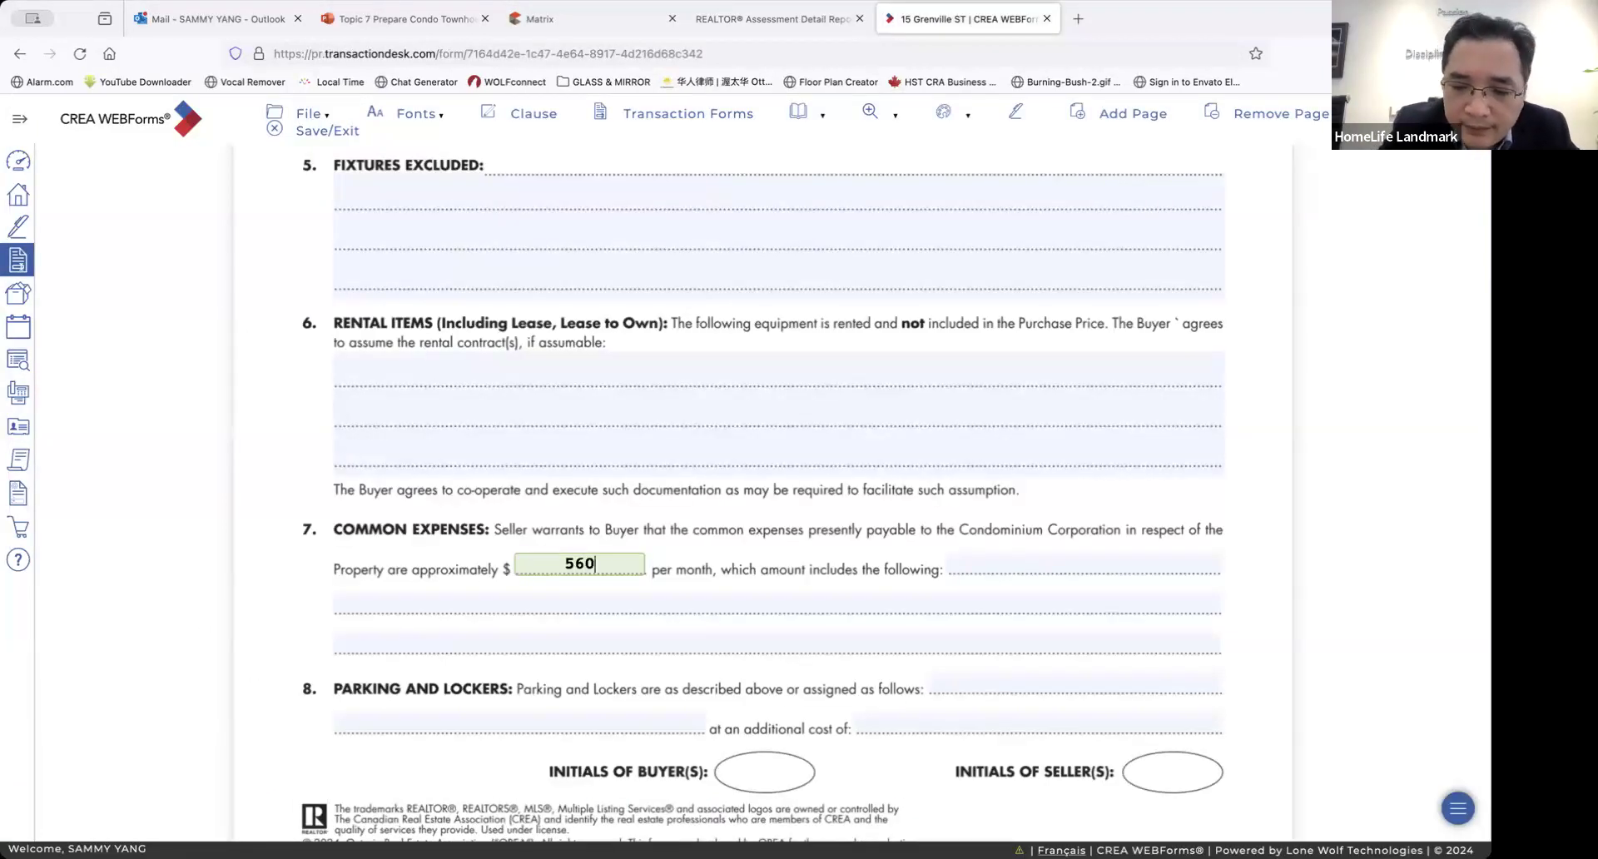
{"action": "type", "text": ".20"}
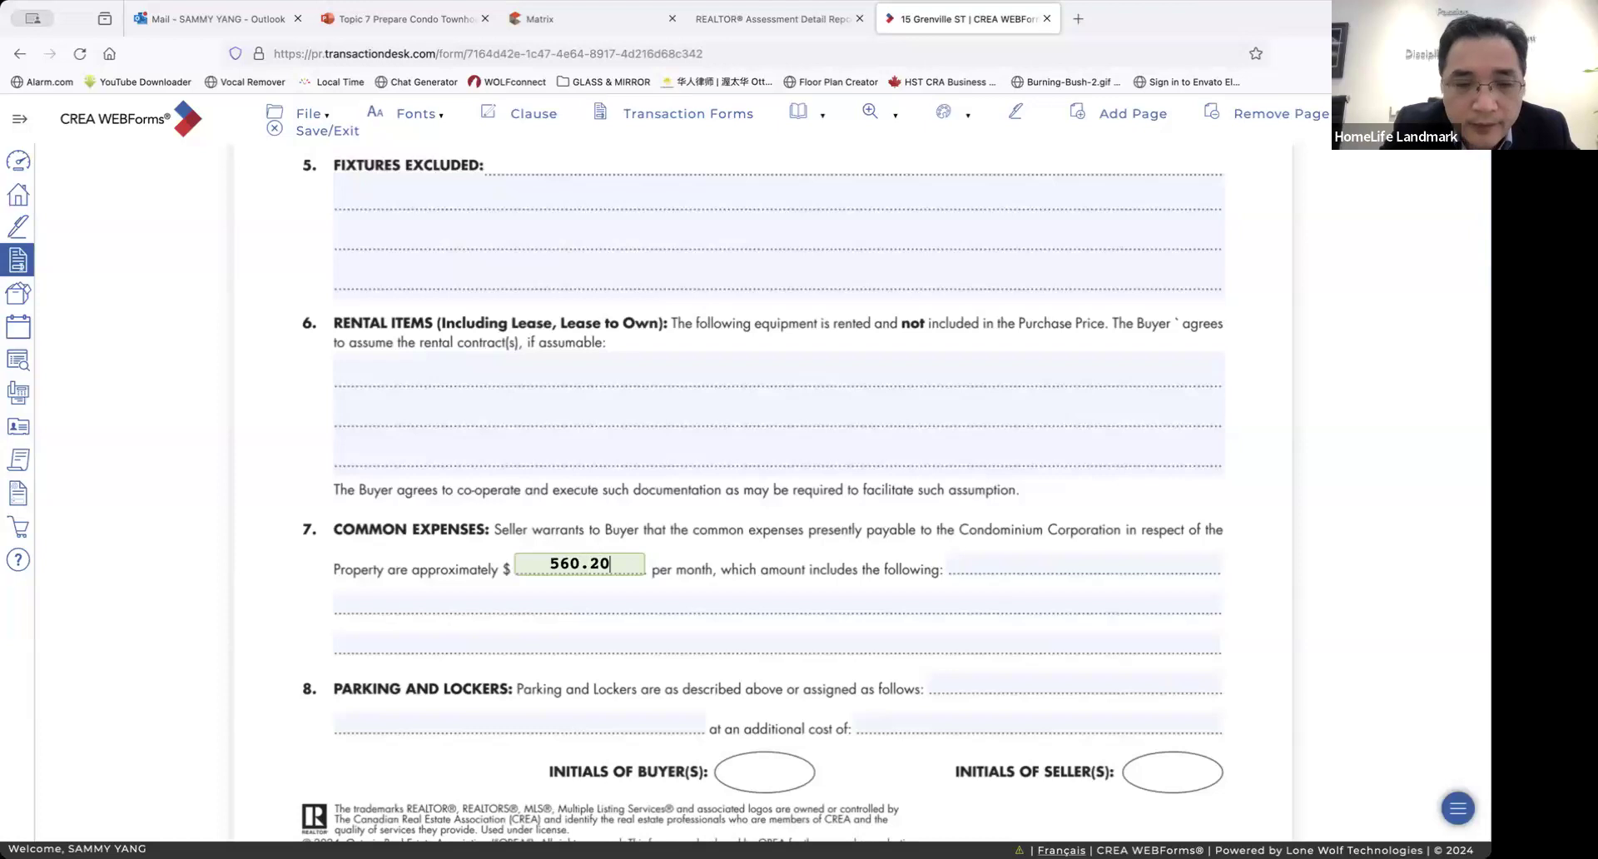
{"action": "left_click", "coordinate": [592, 602]}
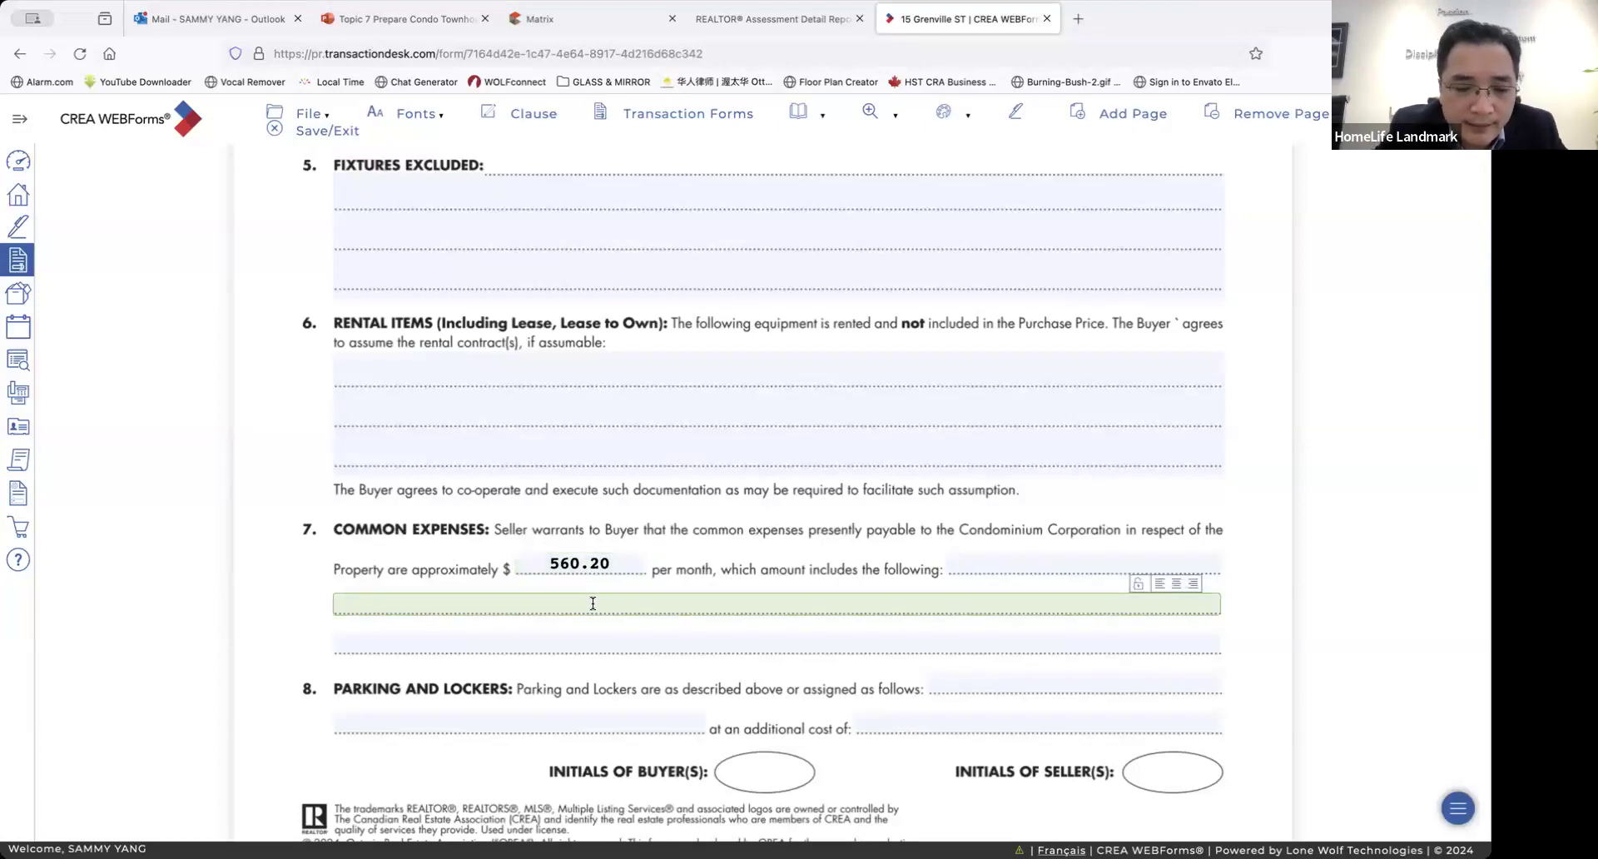
{"action": "key", "text": "ctrl+v"}
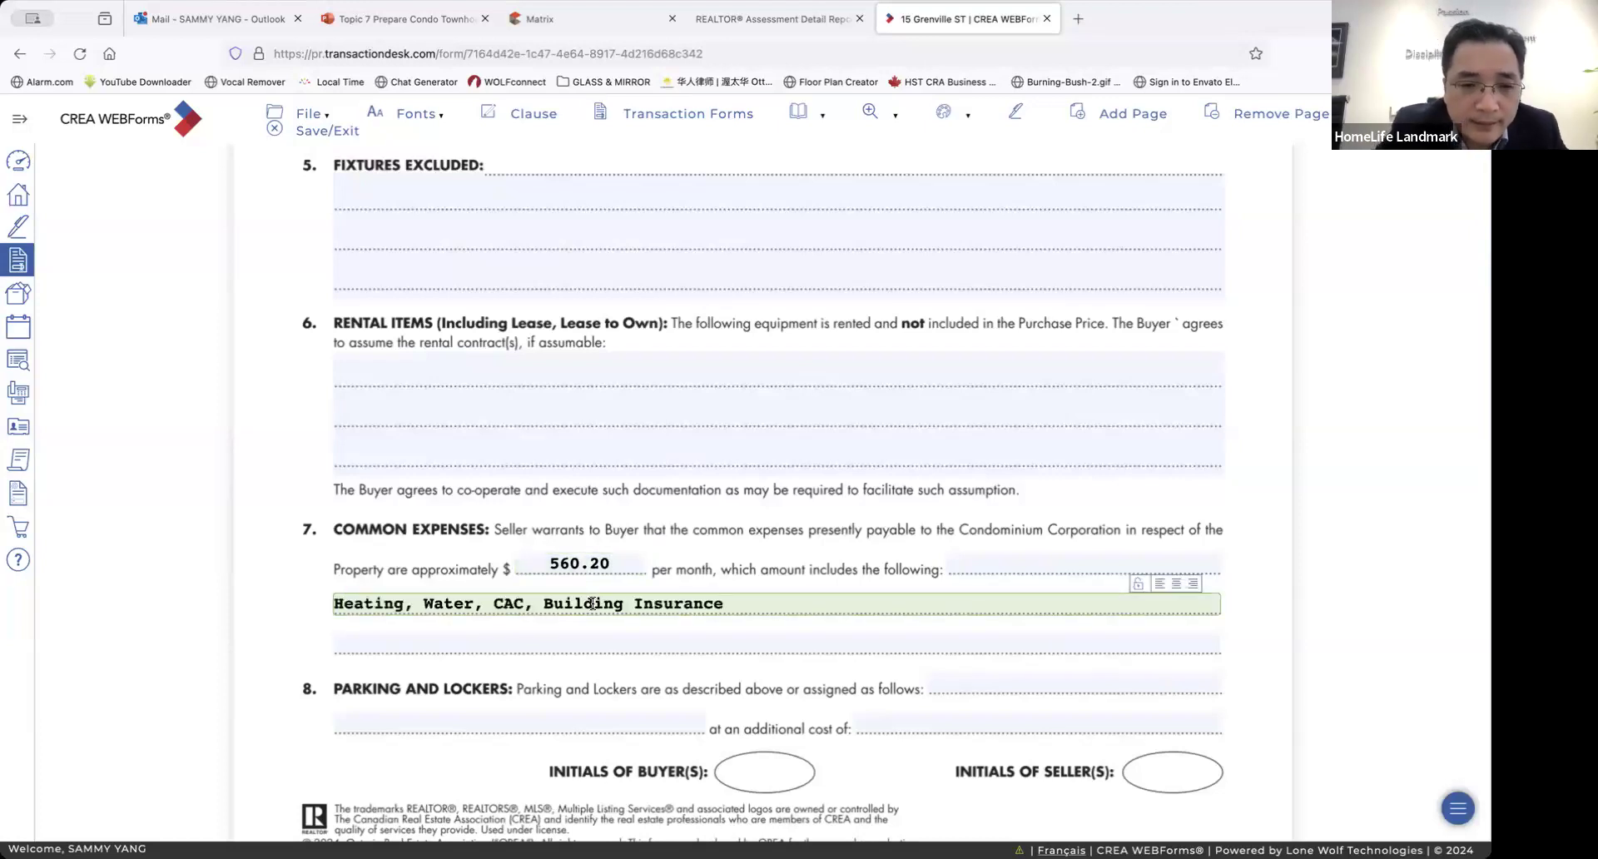
Step: Add 'As per status certificate.' on the second inclusions line
{"action": "left_click", "coordinate": [563, 638]}
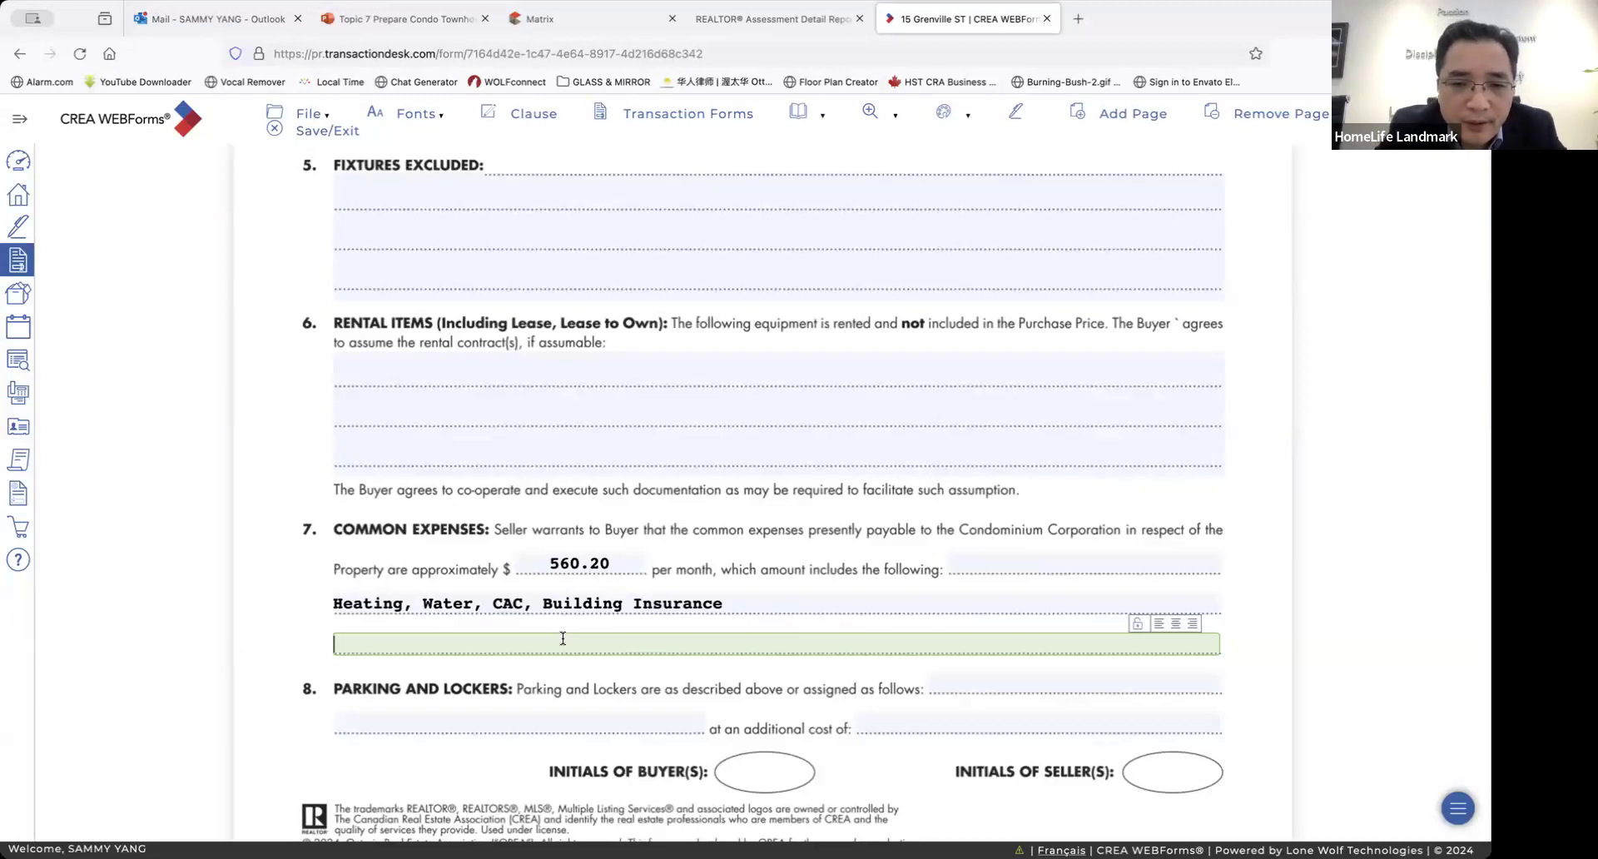
{"action": "type", "text": "As per status cer"}
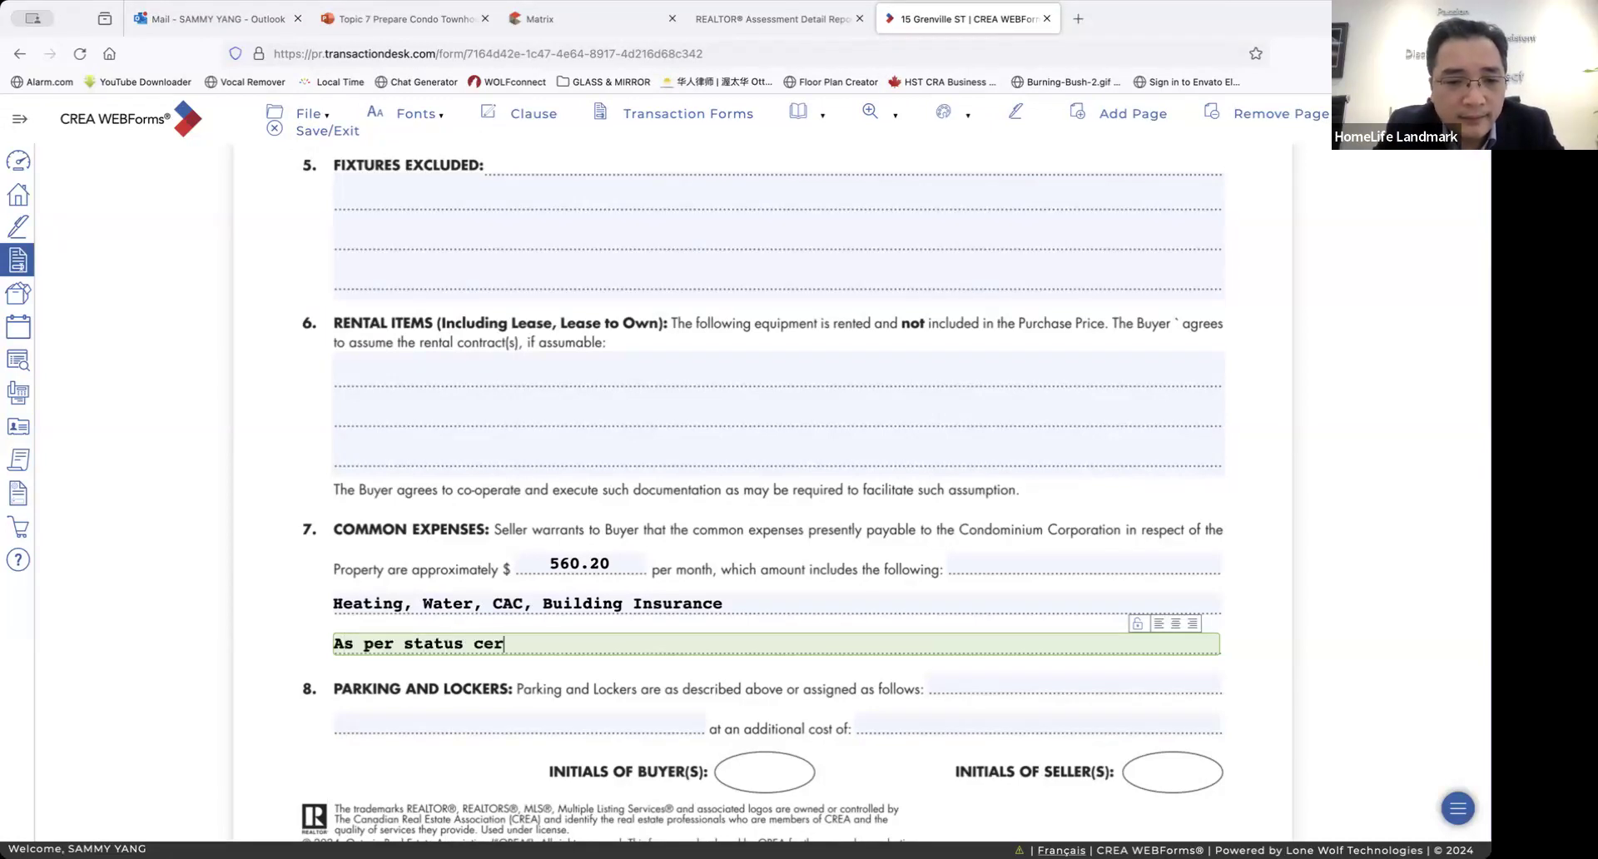
{"action": "type", "text": "tii"}
{"action": "key", "text": "BackSpace"}
{"action": "key", "text": "BackSpace"}
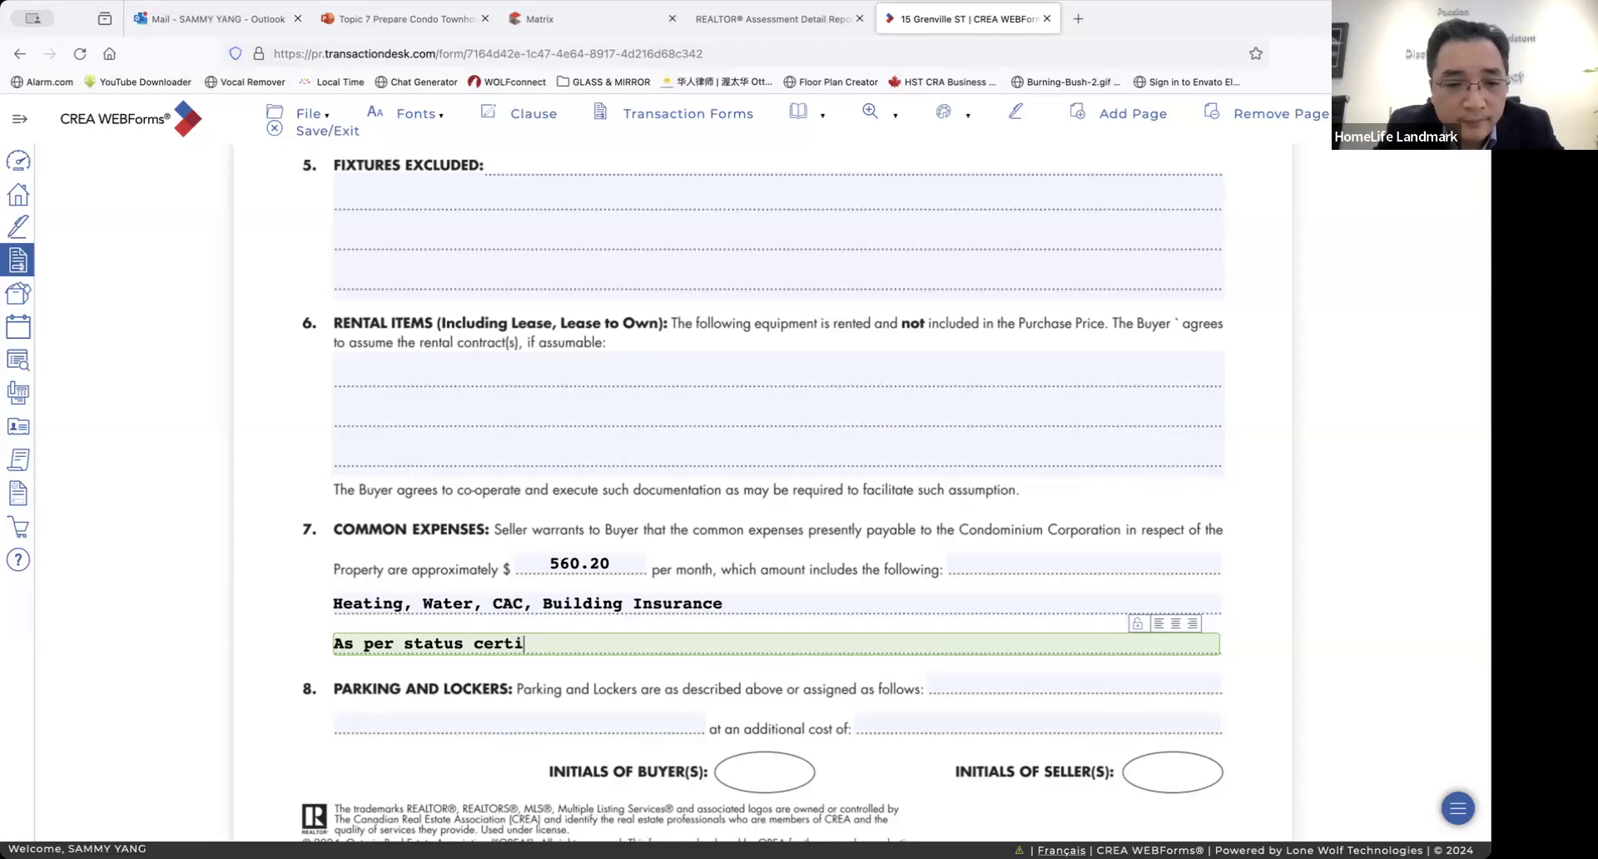
{"action": "key", "text": "BackSpace"}
{"action": "type", "text": "ti"}
{"action": "key", "text": "BackSpace"}
{"action": "type", "text": "ificate."}
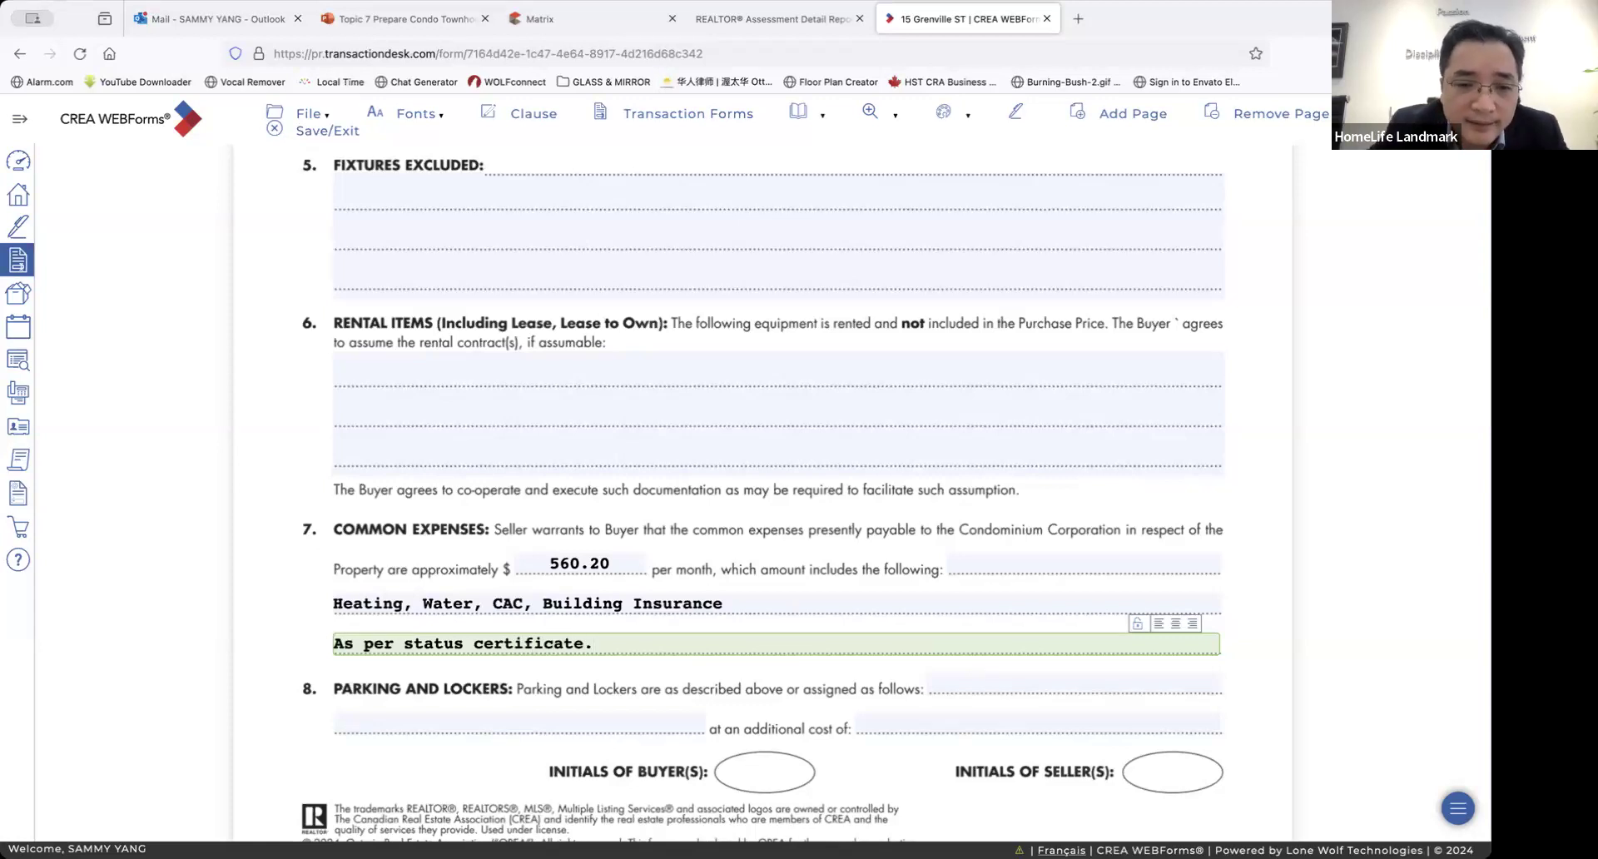
{"action": "left_click", "coordinate": [642, 674]}
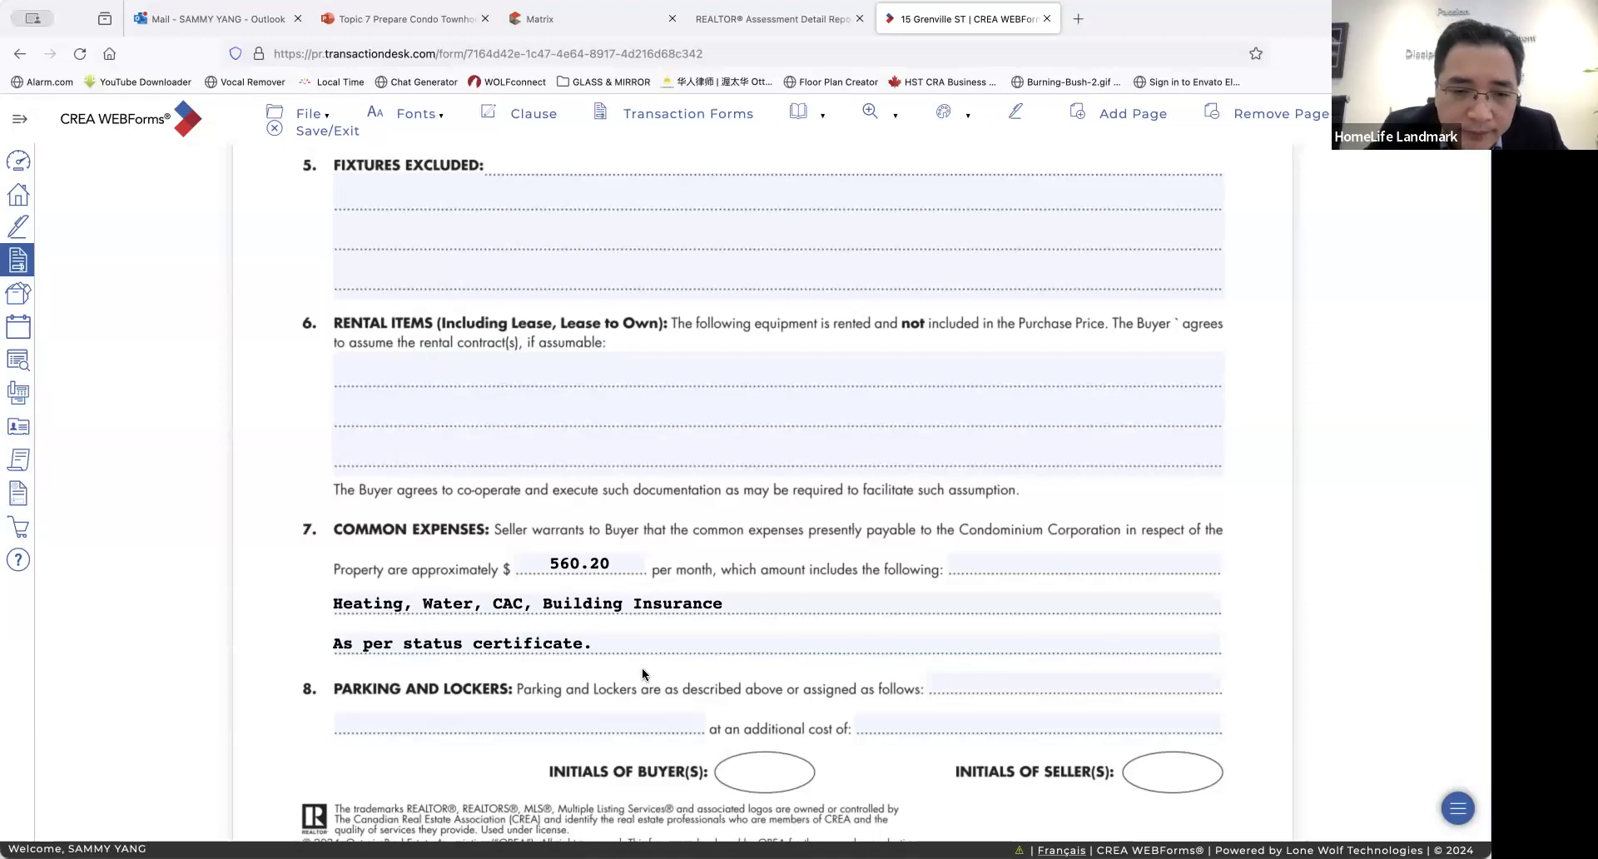
Step: Set HST to 'included in' the purchase price in section 9
{"action": "scroll", "coordinate": [643, 674], "scroll_direction": "down", "scroll_amount": 5}
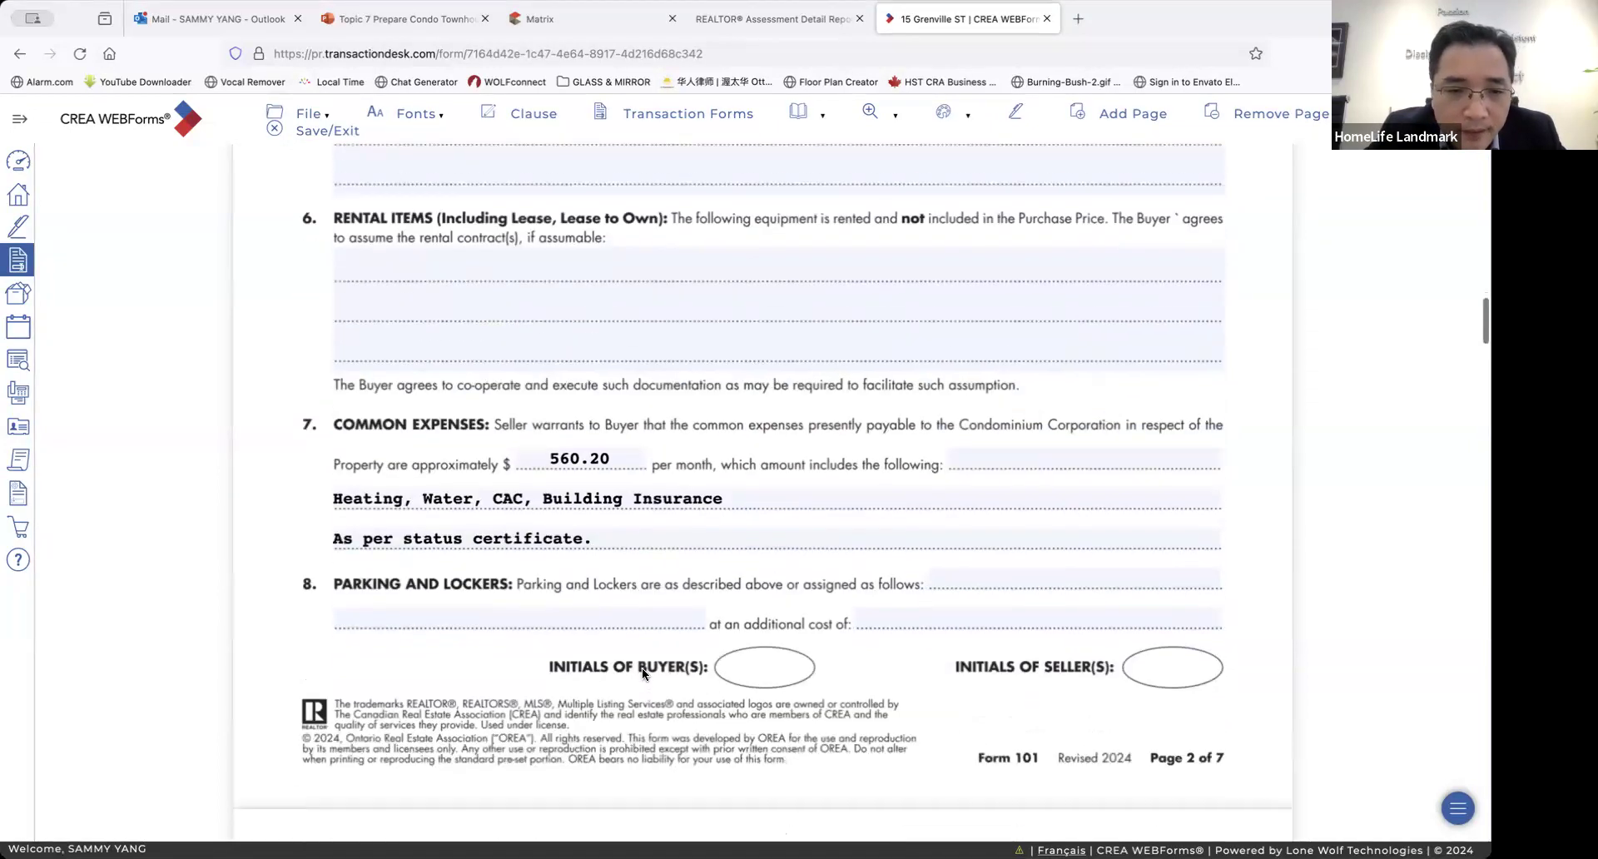
{"action": "scroll", "coordinate": [641, 674], "scroll_direction": "down", "scroll_amount": 1}
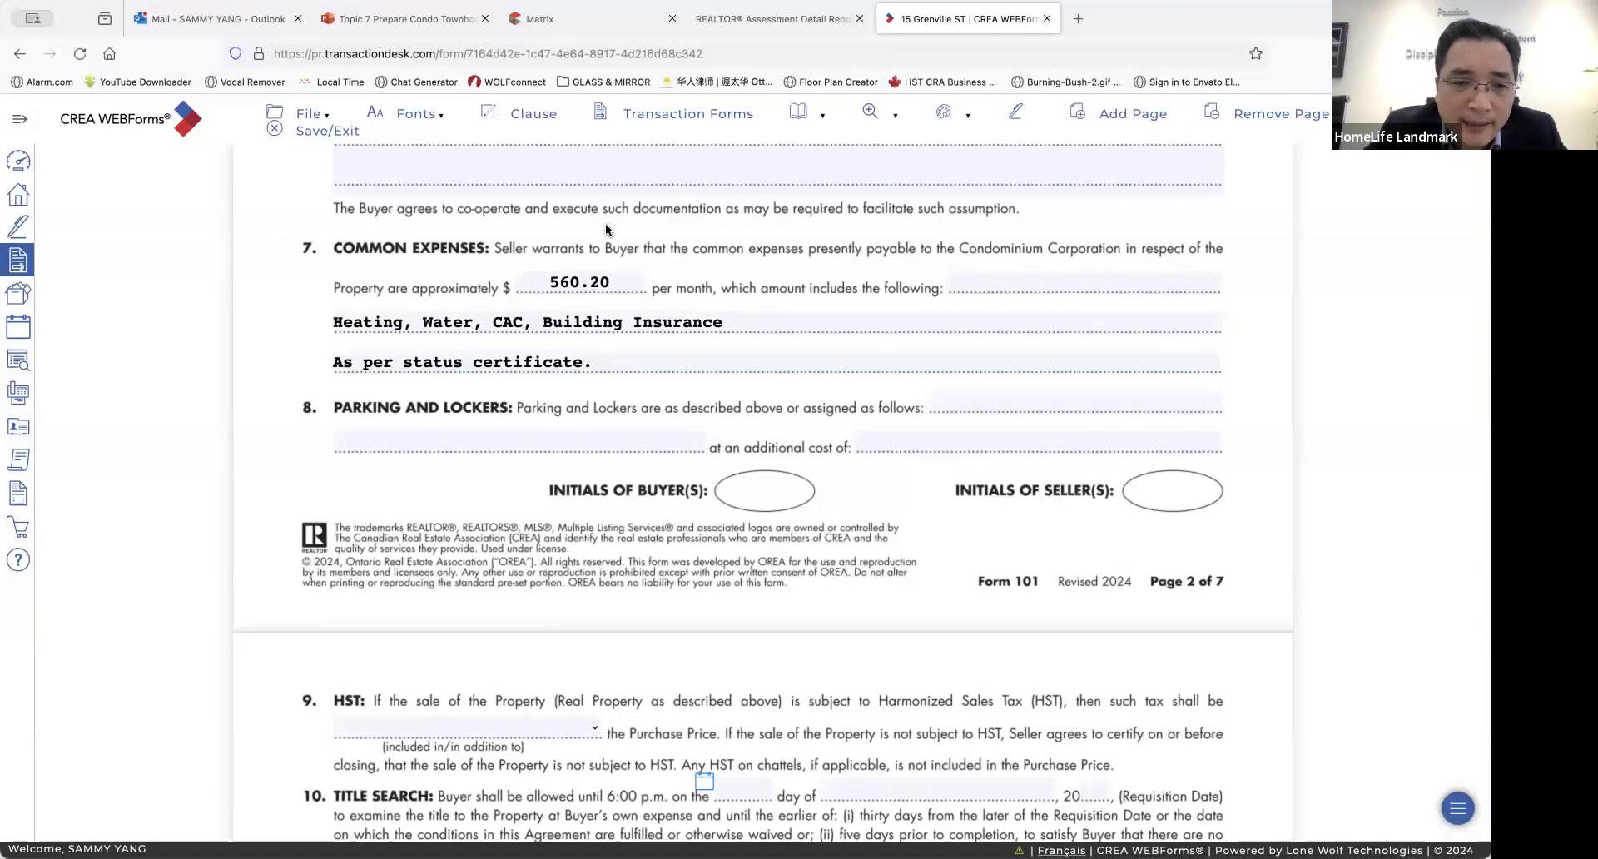
{"action": "scroll", "coordinate": [458, 541], "scroll_direction": "down", "scroll_amount": 3}
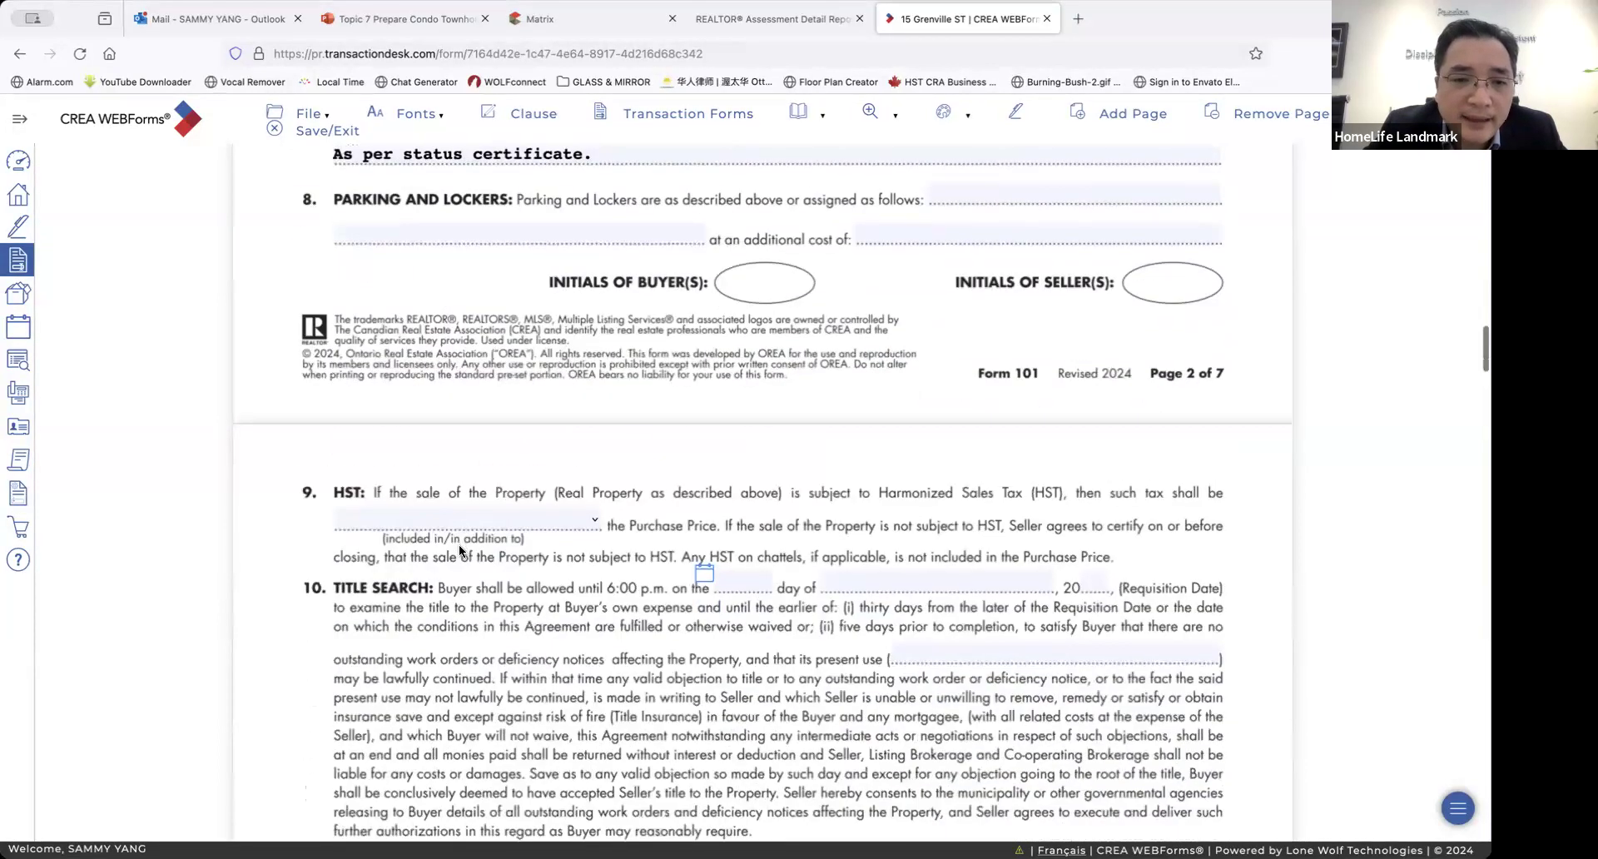
{"action": "left_click", "coordinate": [481, 516]}
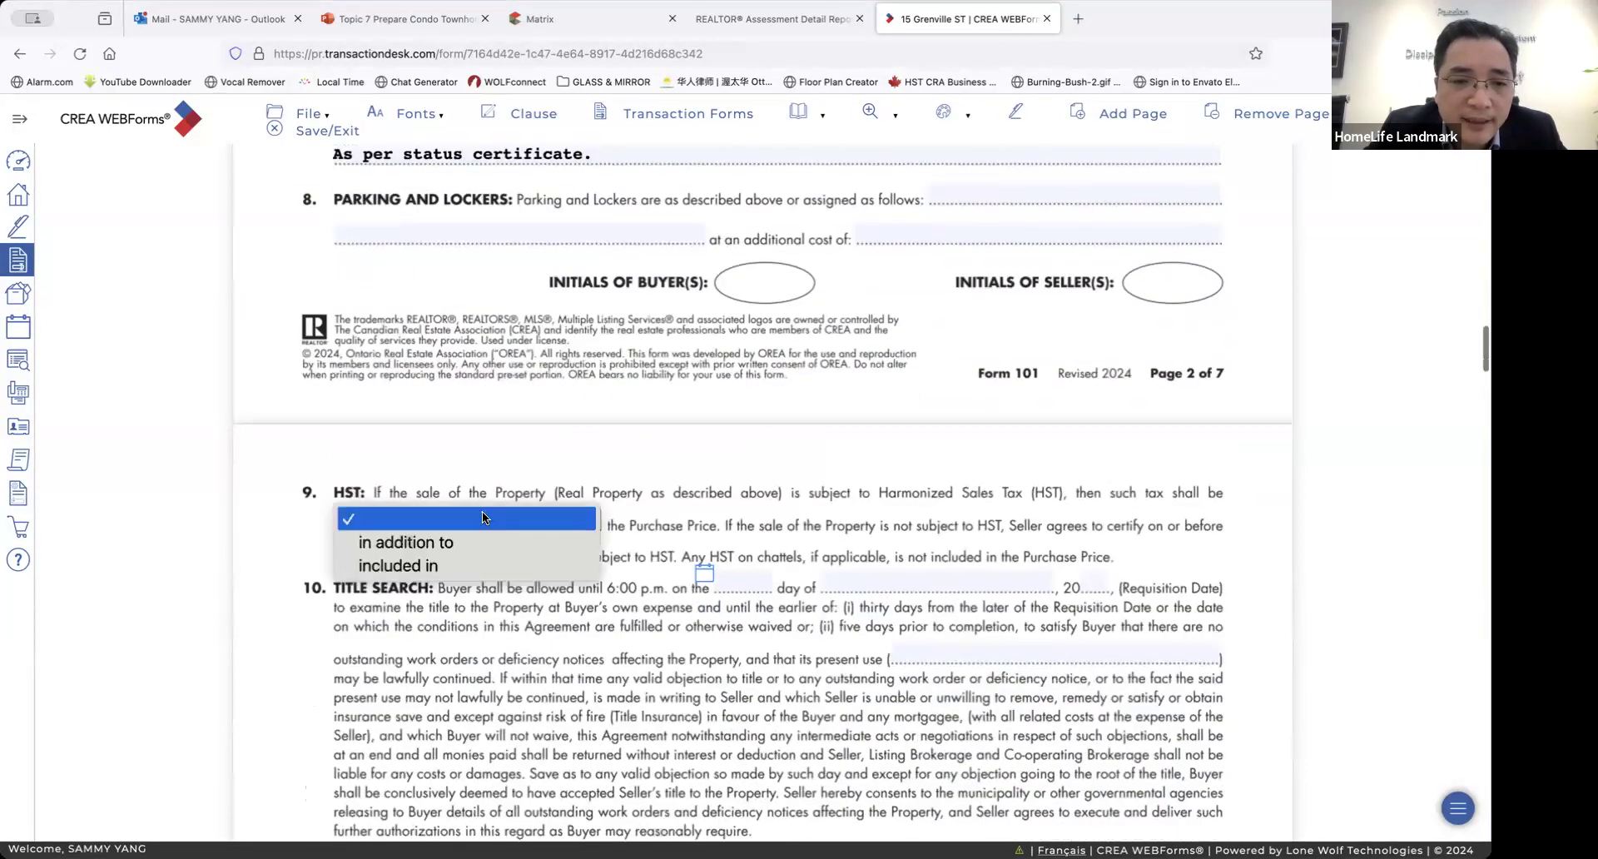
{"action": "left_click", "coordinate": [451, 565]}
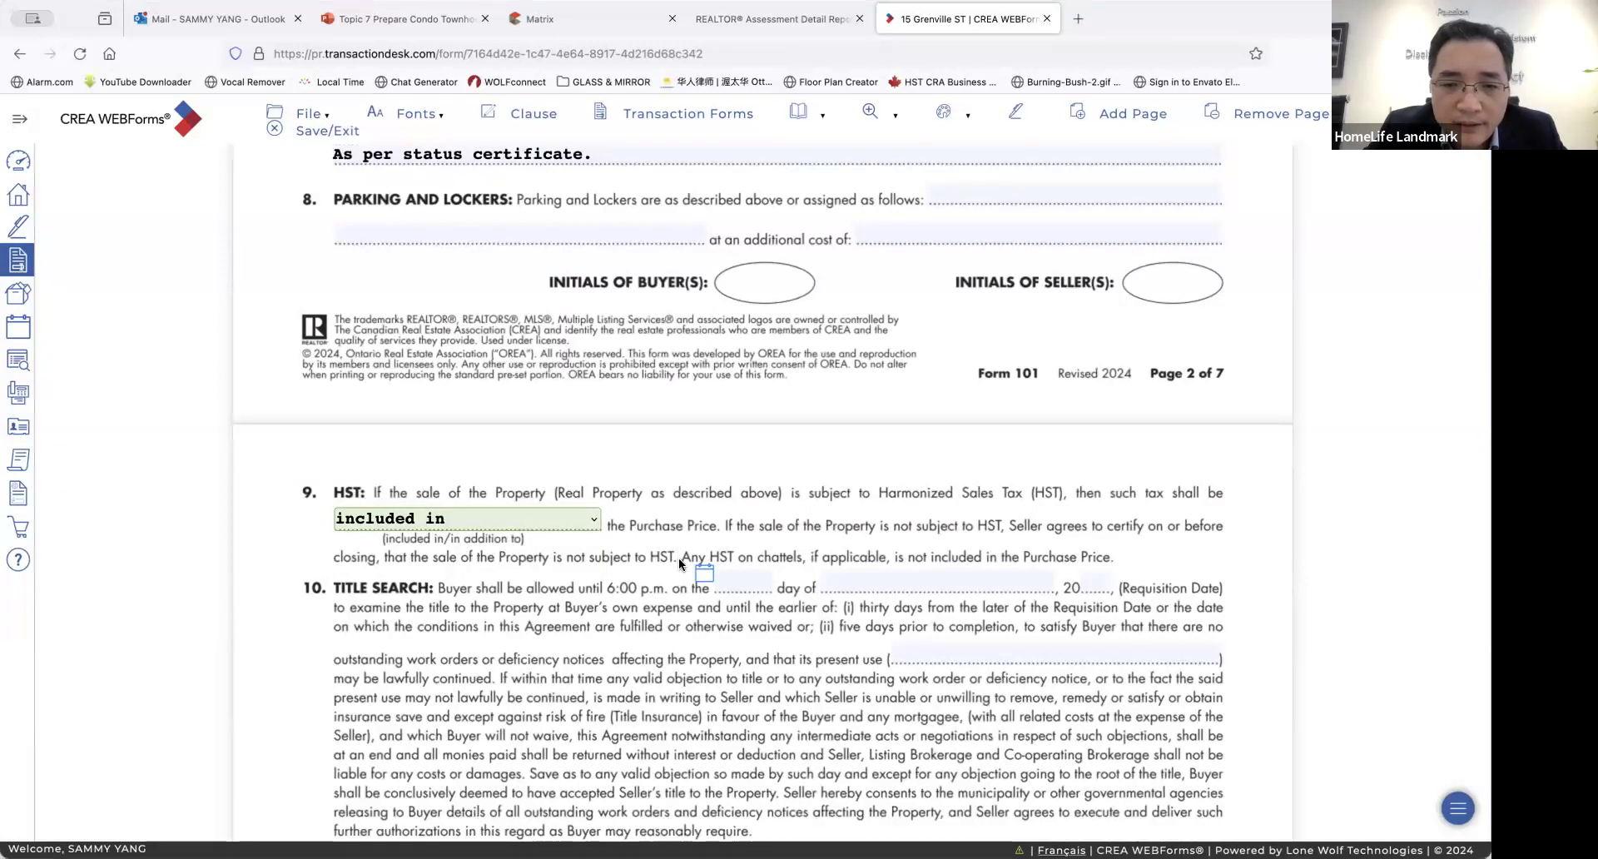
Step: Set the title search date to 22 February 2024 and present use to 'Single Fmaily Residential'
{"action": "left_click", "coordinate": [699, 573]}
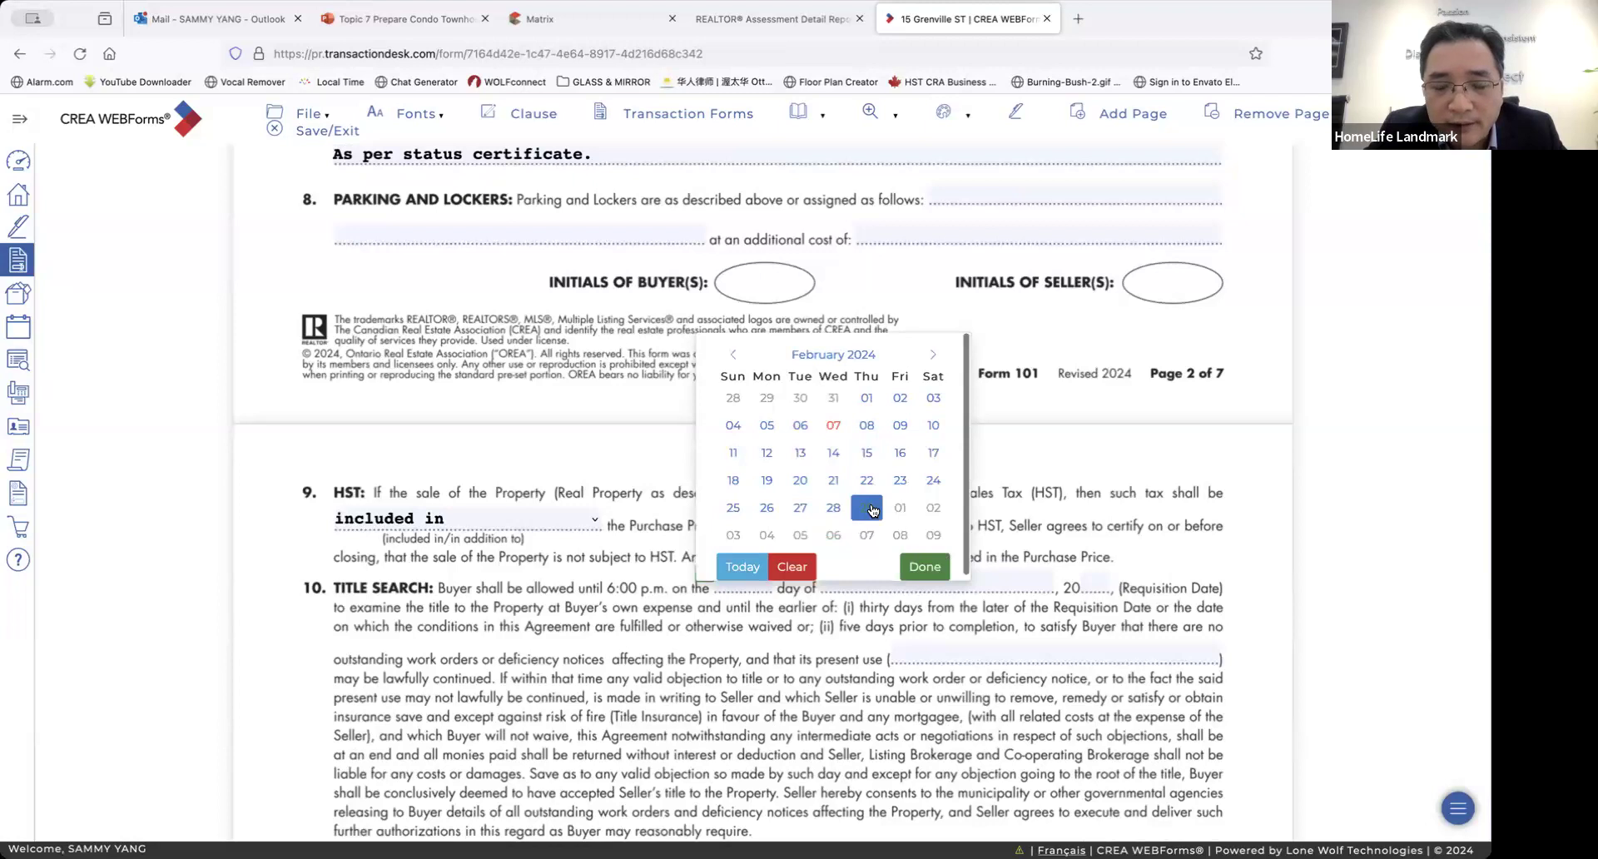
{"action": "left_click", "coordinate": [866, 426]}
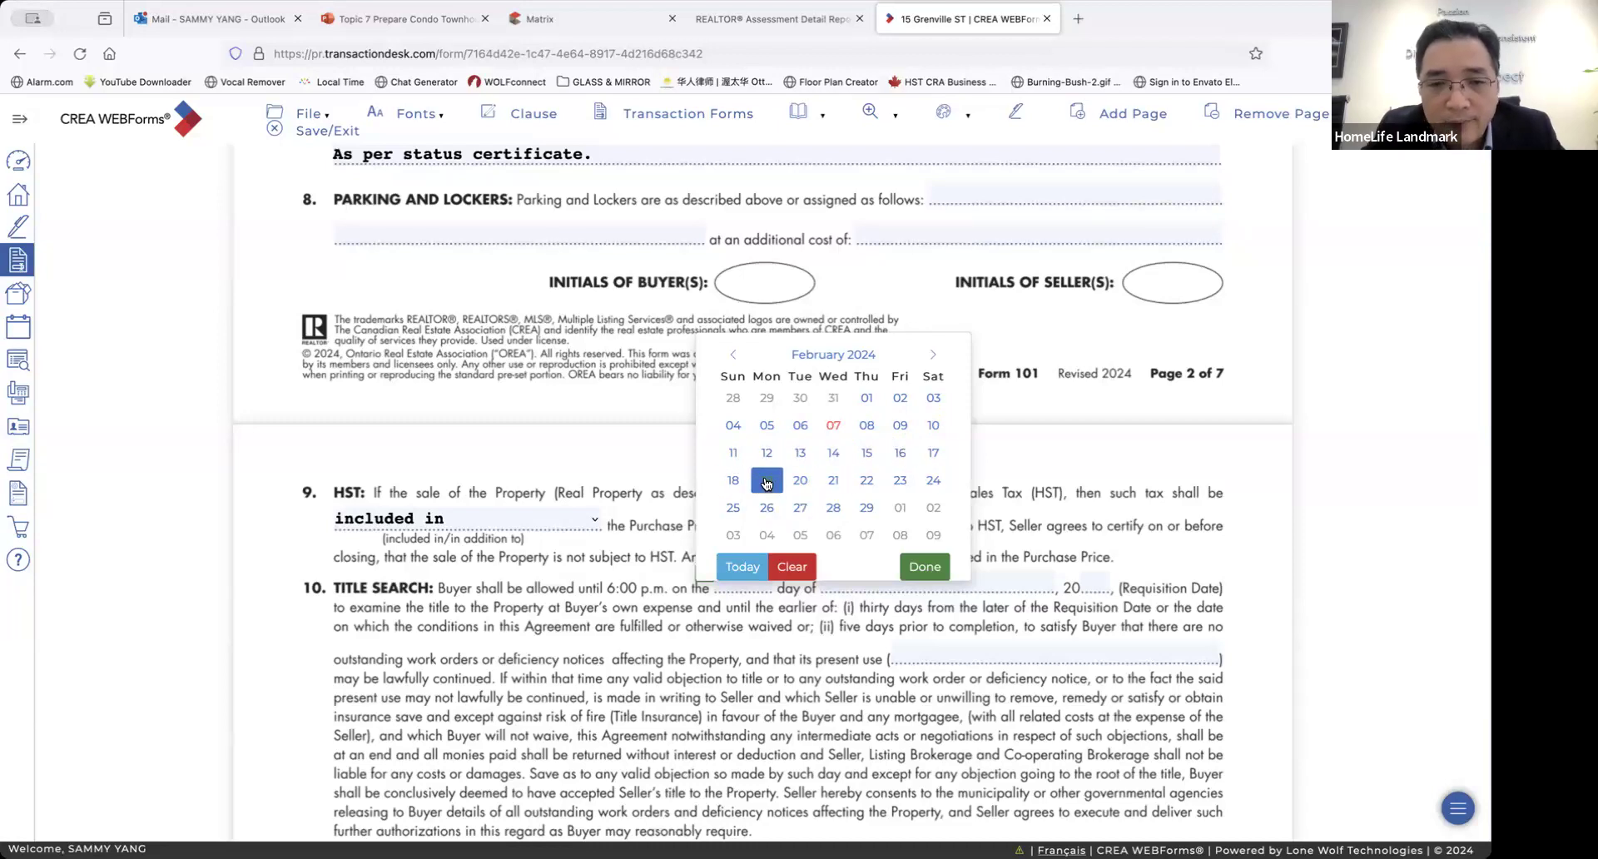
{"action": "left_click", "coordinate": [868, 480]}
{"action": "scroll", "coordinate": [816, 628], "scroll_direction": "down", "scroll_amount": 4}
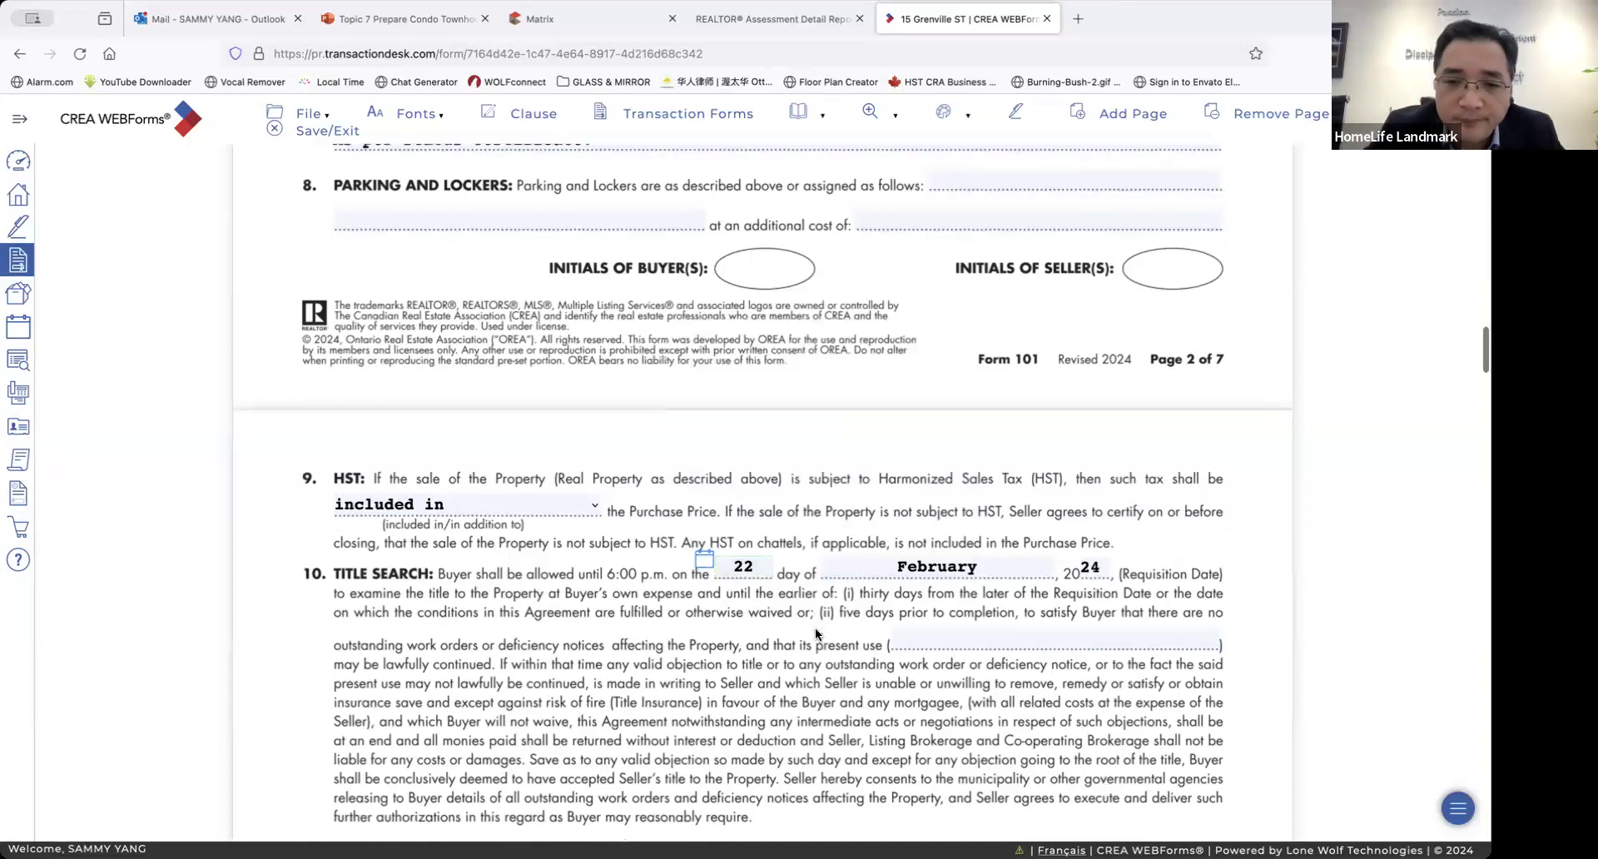
{"action": "left_click", "coordinate": [972, 480]}
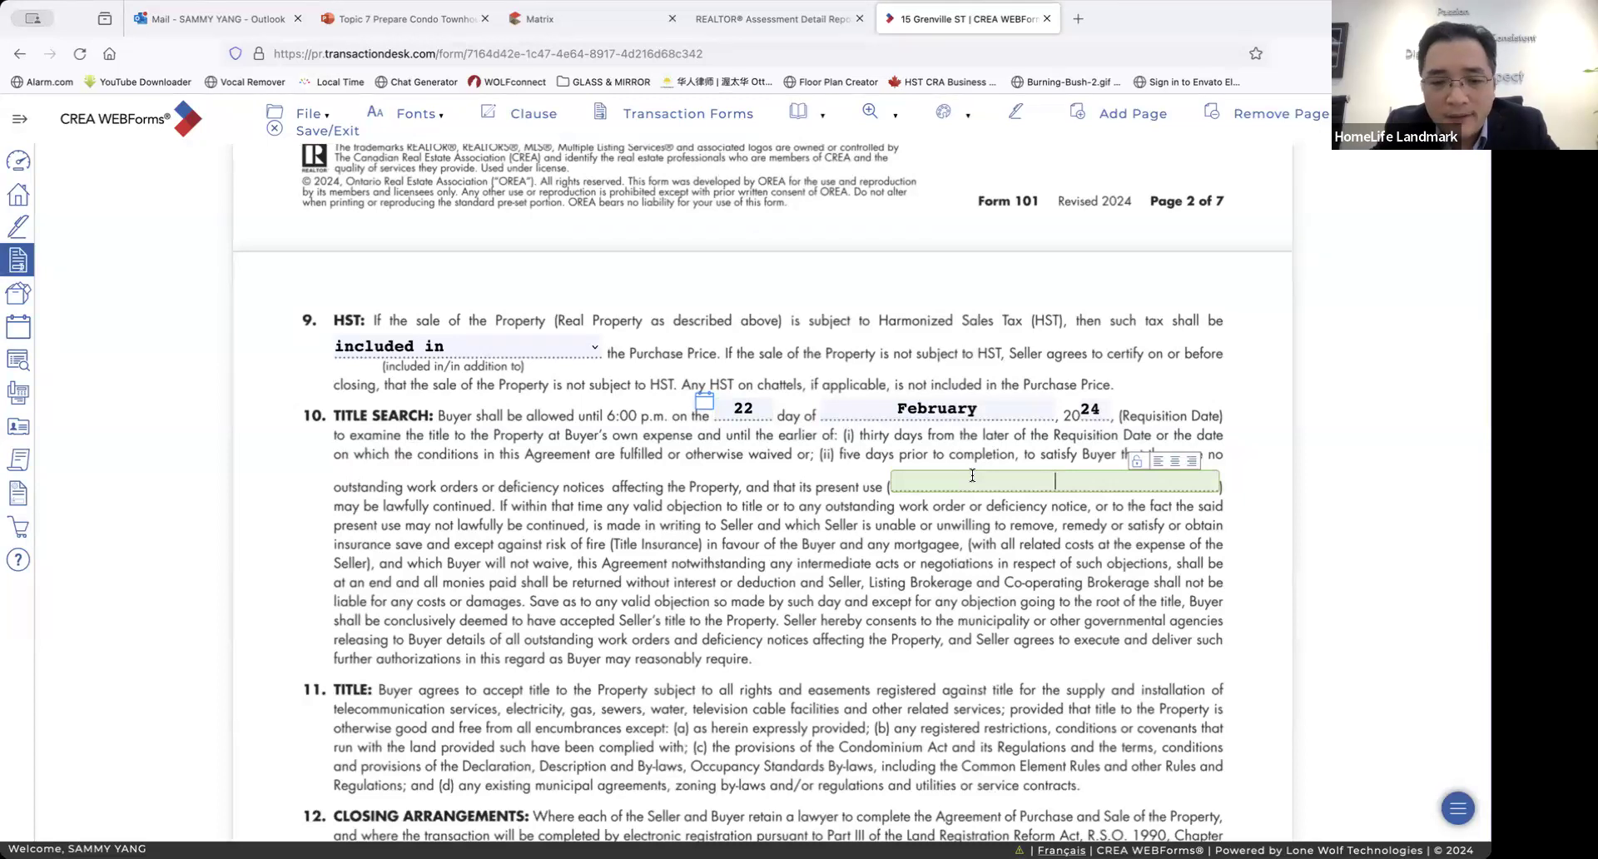
{"action": "type", "text": "Single Fmaily Residential"}
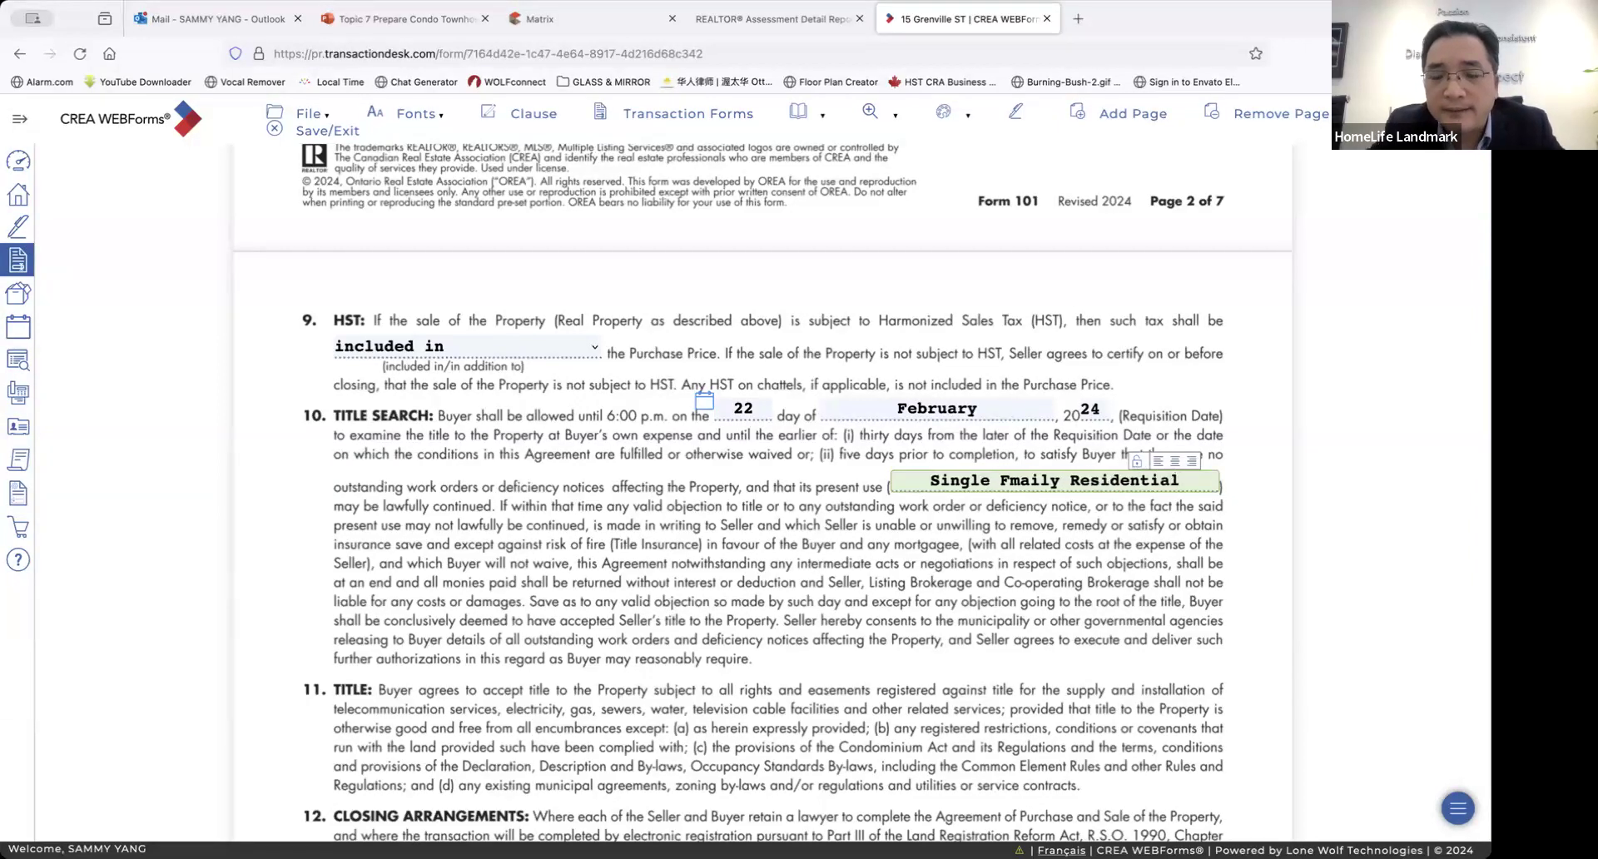
{"action": "scroll", "coordinate": [954, 564], "scroll_direction": "down", "scroll_amount": 7}
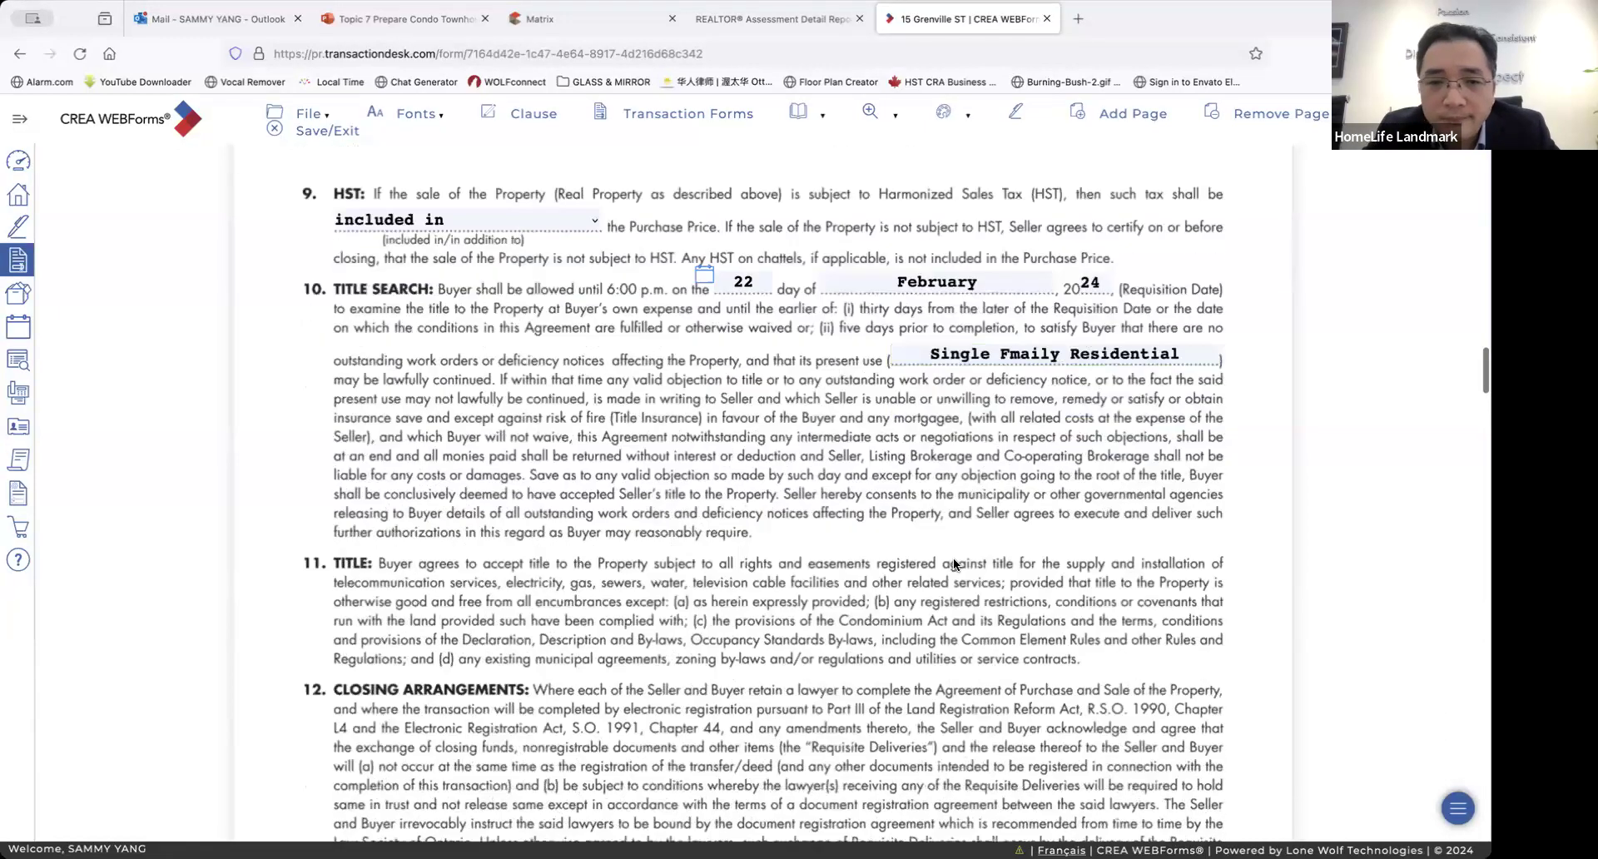
{"action": "scroll", "coordinate": [955, 565], "scroll_direction": "down", "scroll_amount": 20}
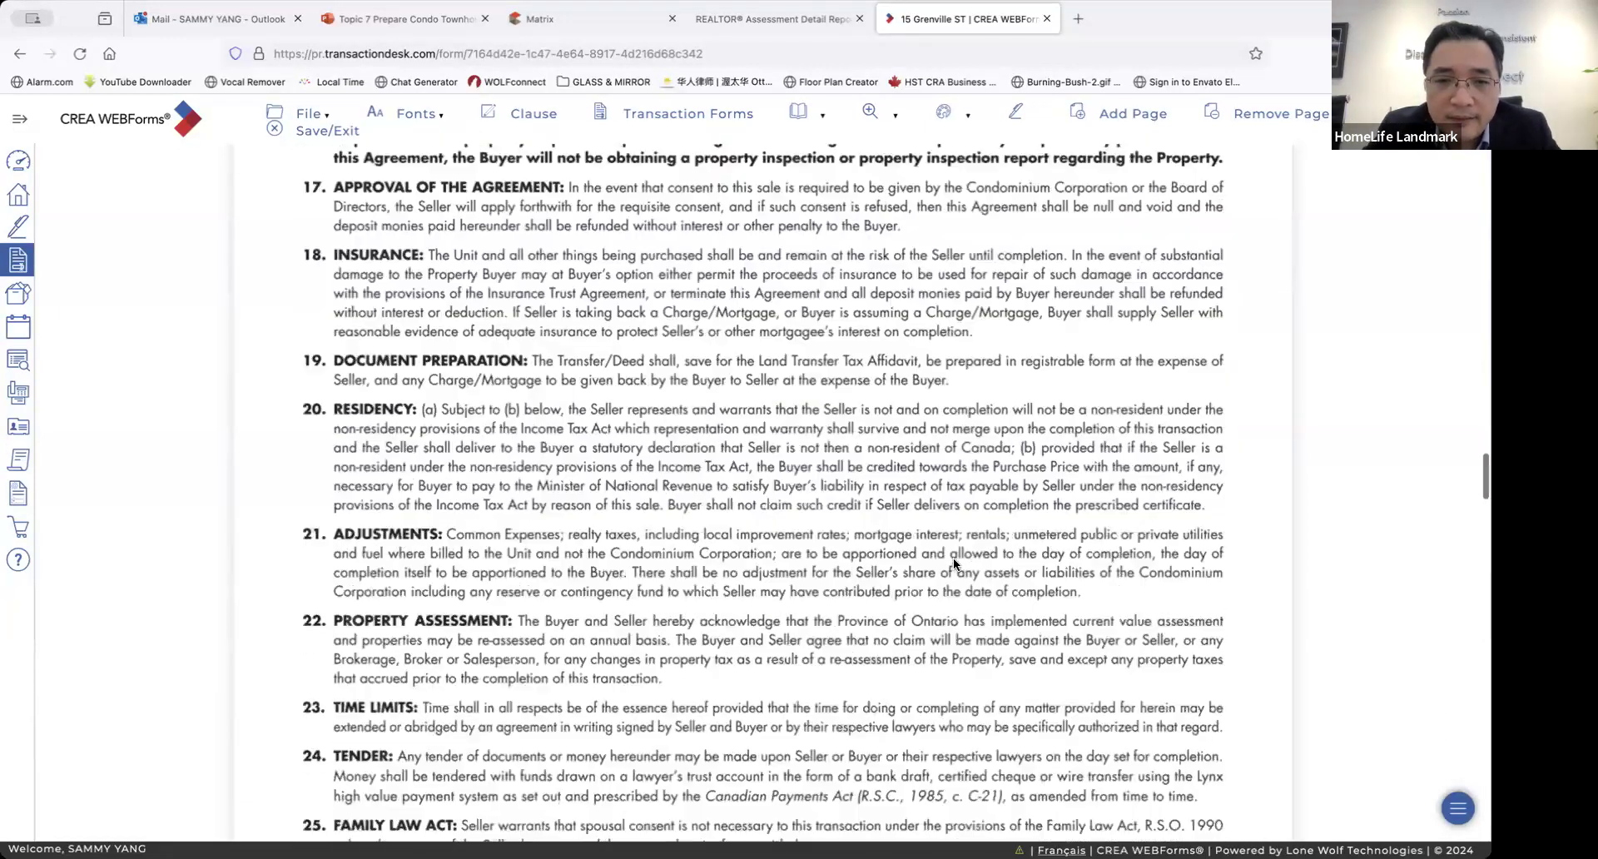
{"action": "scroll", "coordinate": [954, 560], "scroll_direction": "down", "scroll_amount": 10}
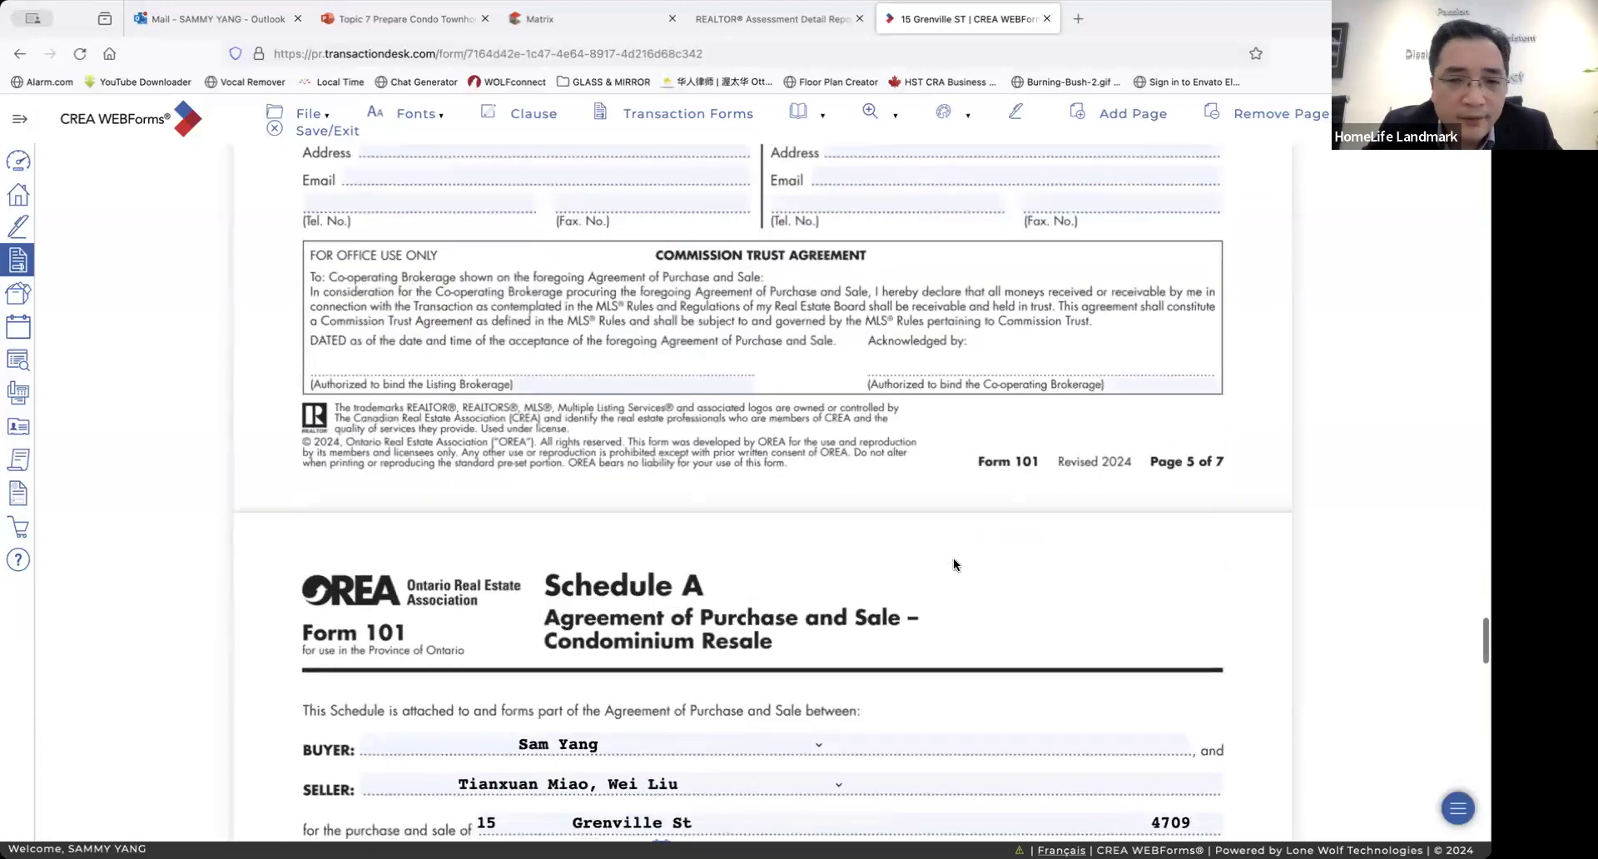
{"action": "scroll", "coordinate": [956, 547], "scroll_direction": "down", "scroll_amount": 5}
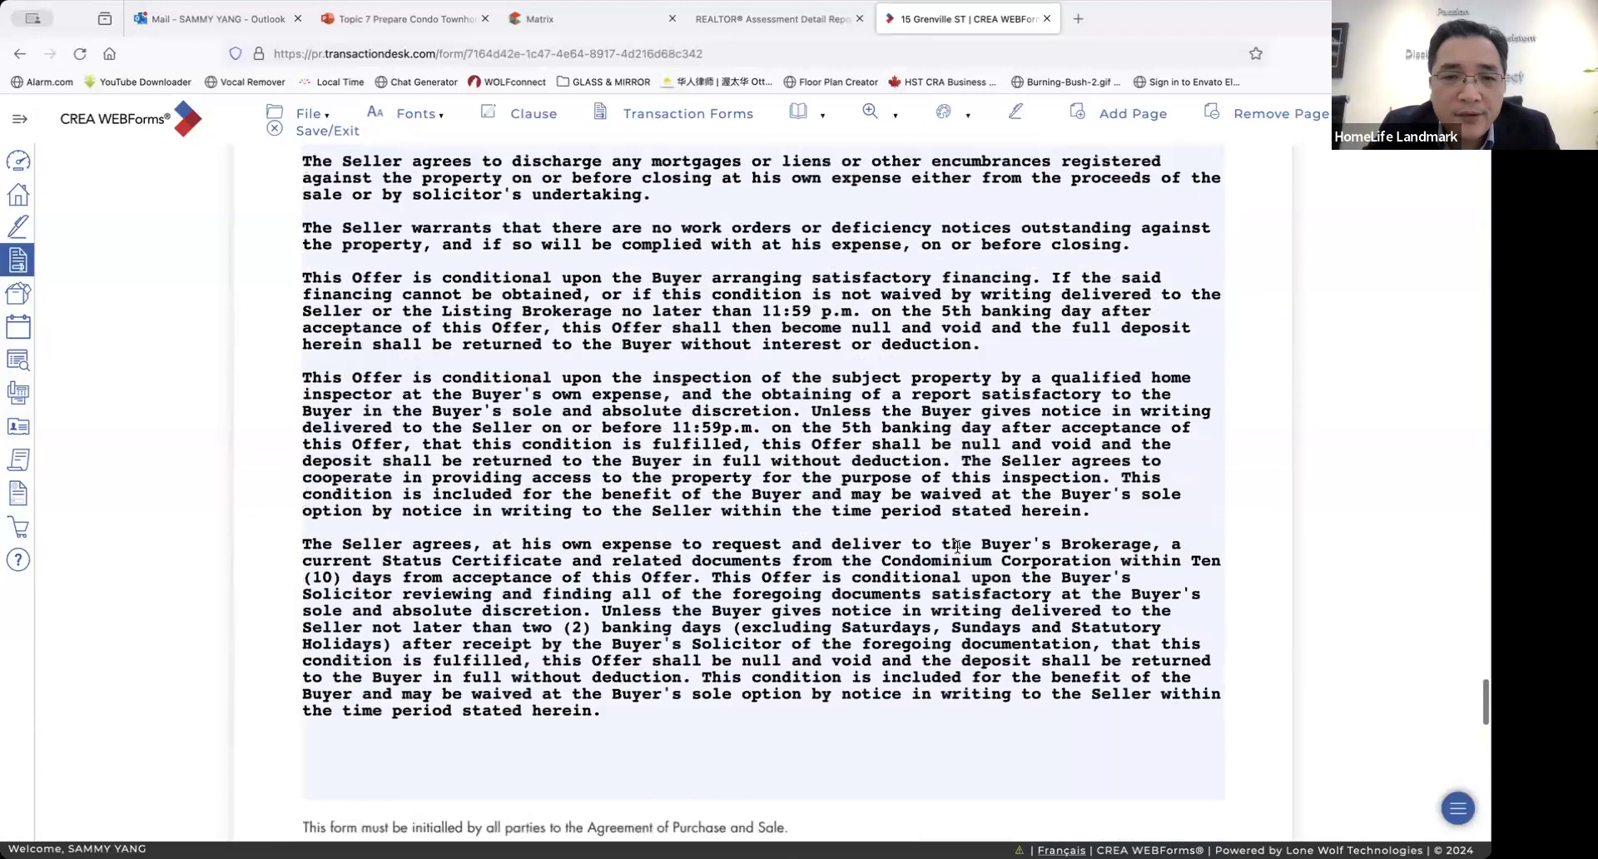
{"action": "scroll", "coordinate": [956, 547], "scroll_direction": "up", "scroll_amount": 2}
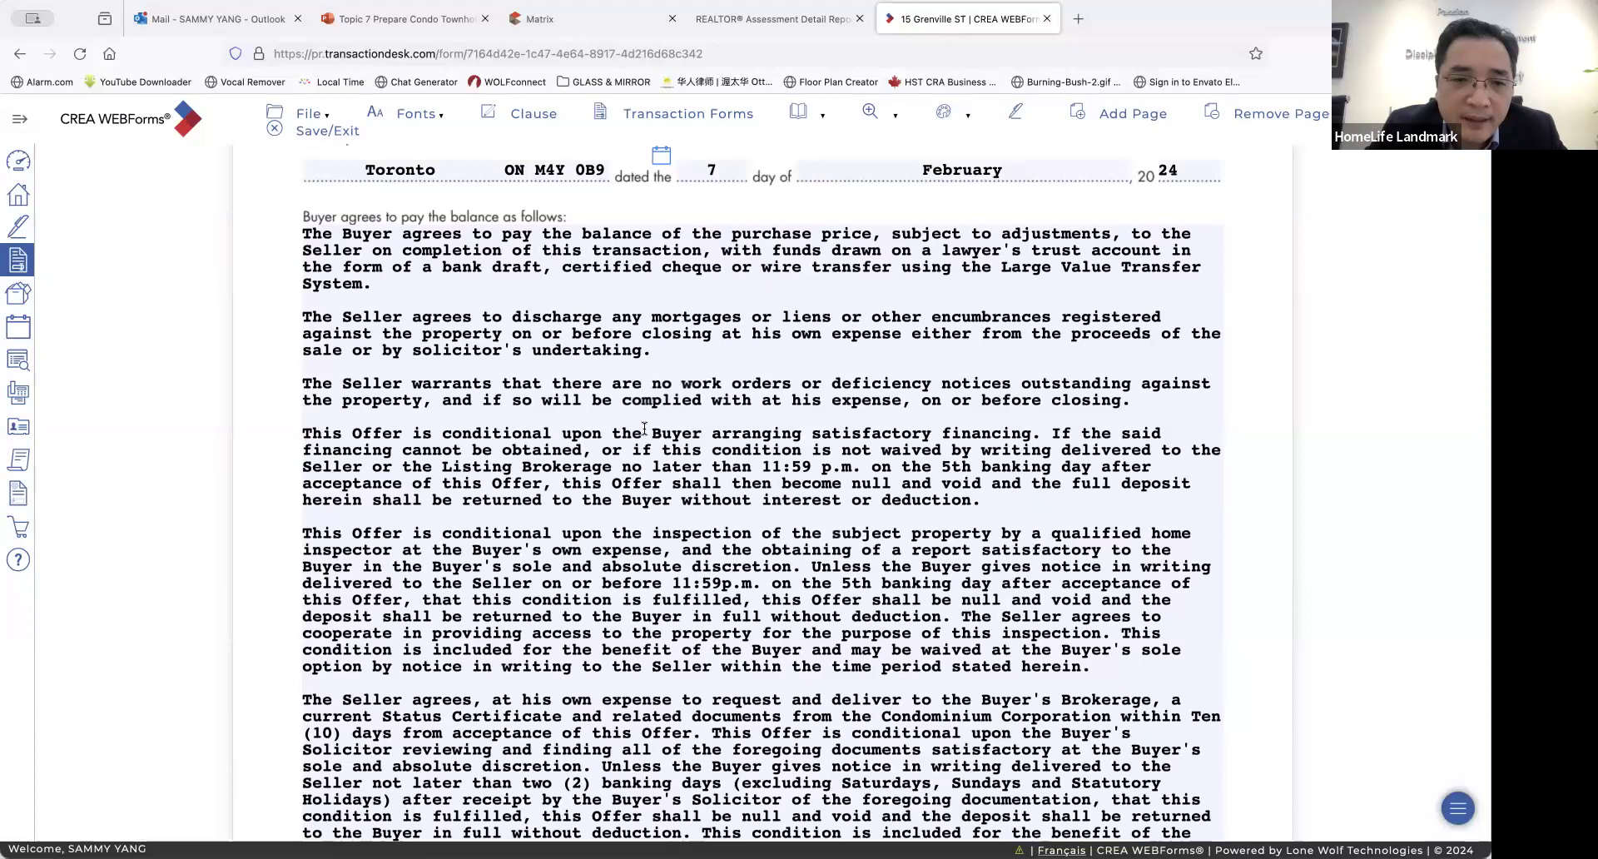
{"action": "scroll", "coordinate": [655, 466], "scroll_direction": "down", "scroll_amount": 1}
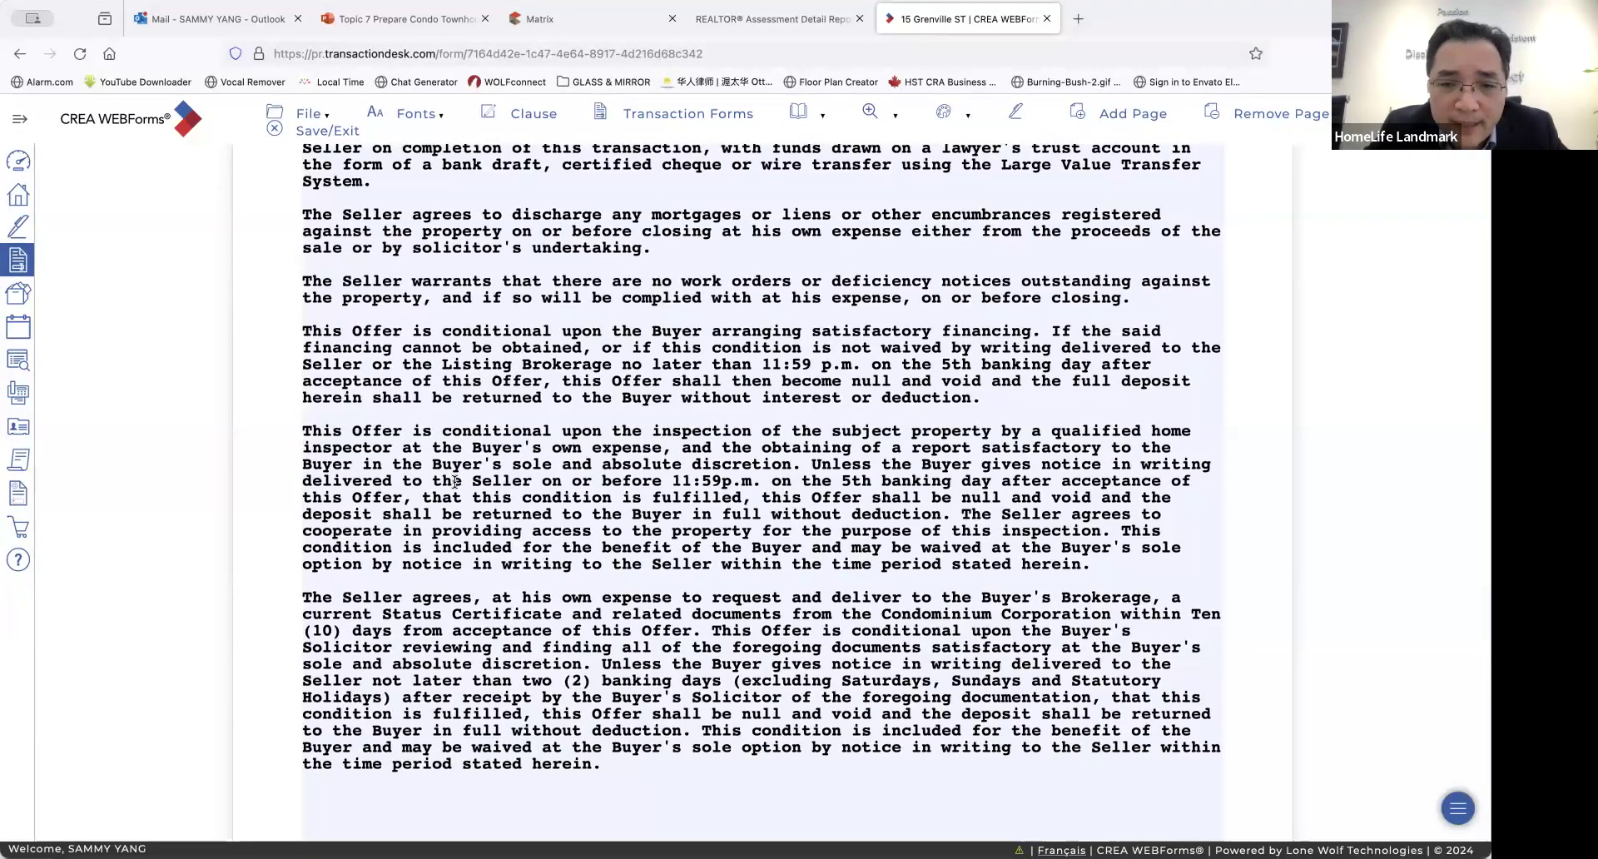
{"action": "scroll", "coordinate": [455, 481], "scroll_direction": "down", "scroll_amount": 2}
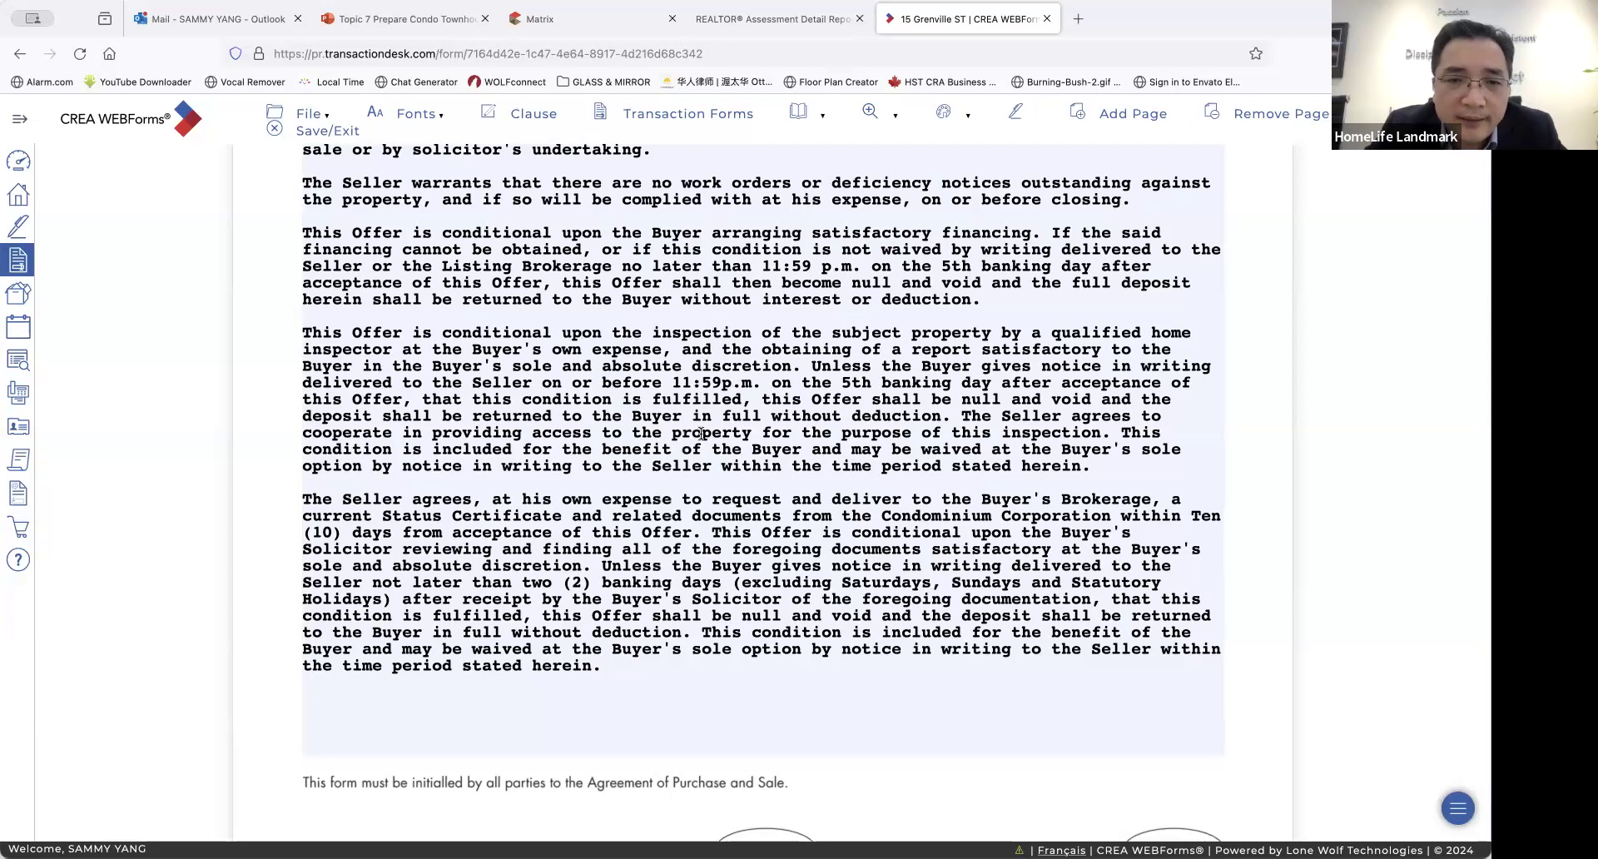
{"action": "scroll", "coordinate": [686, 494], "scroll_direction": "down", "scroll_amount": 10}
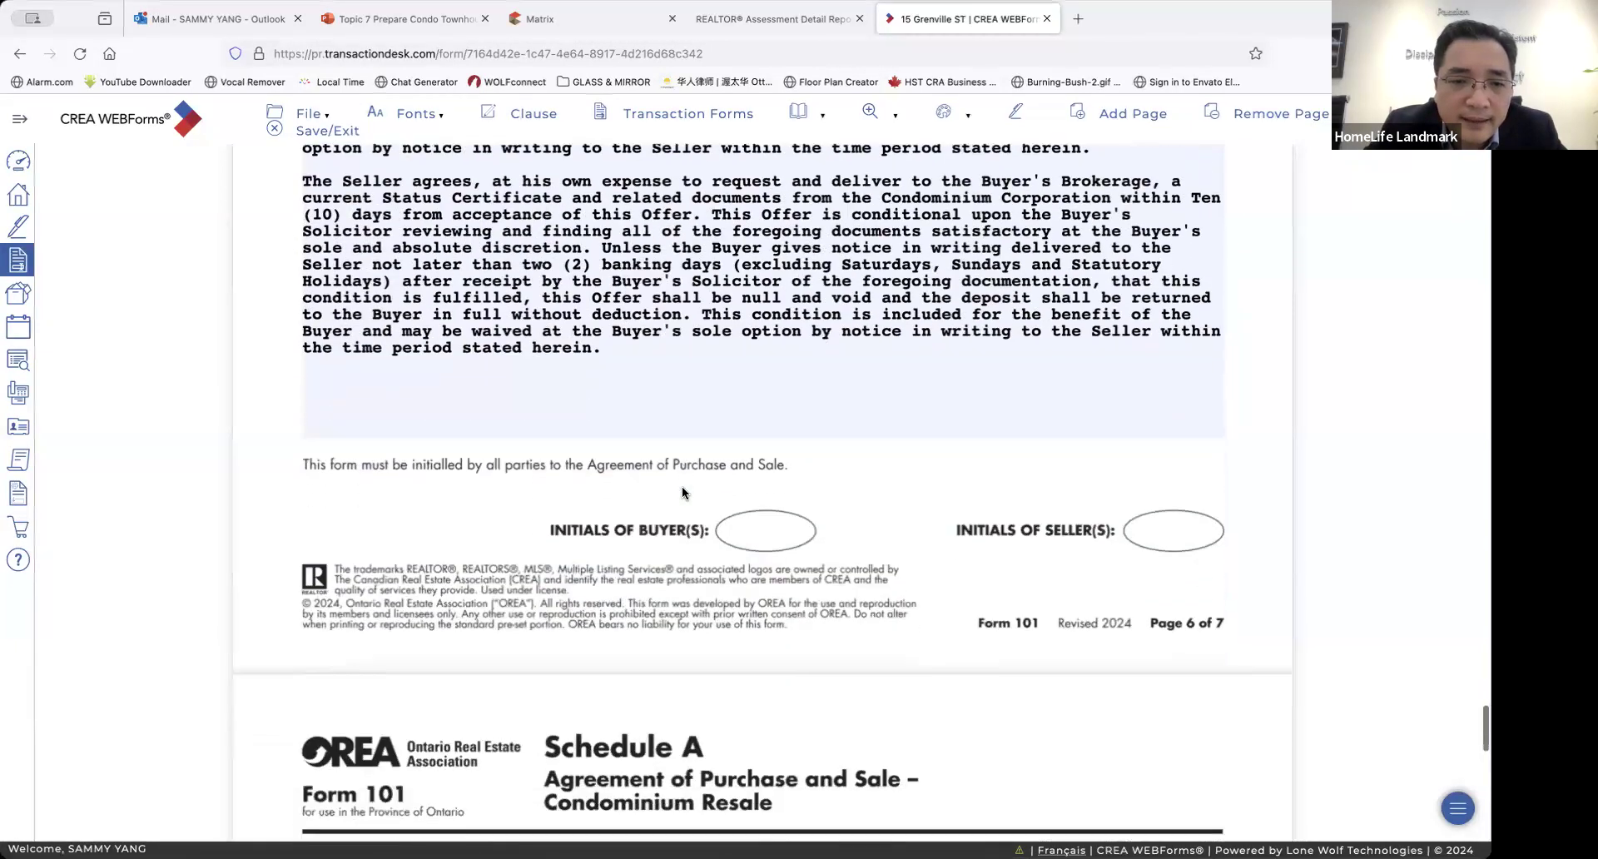
{"action": "scroll", "coordinate": [683, 489], "scroll_direction": "down", "scroll_amount": 4}
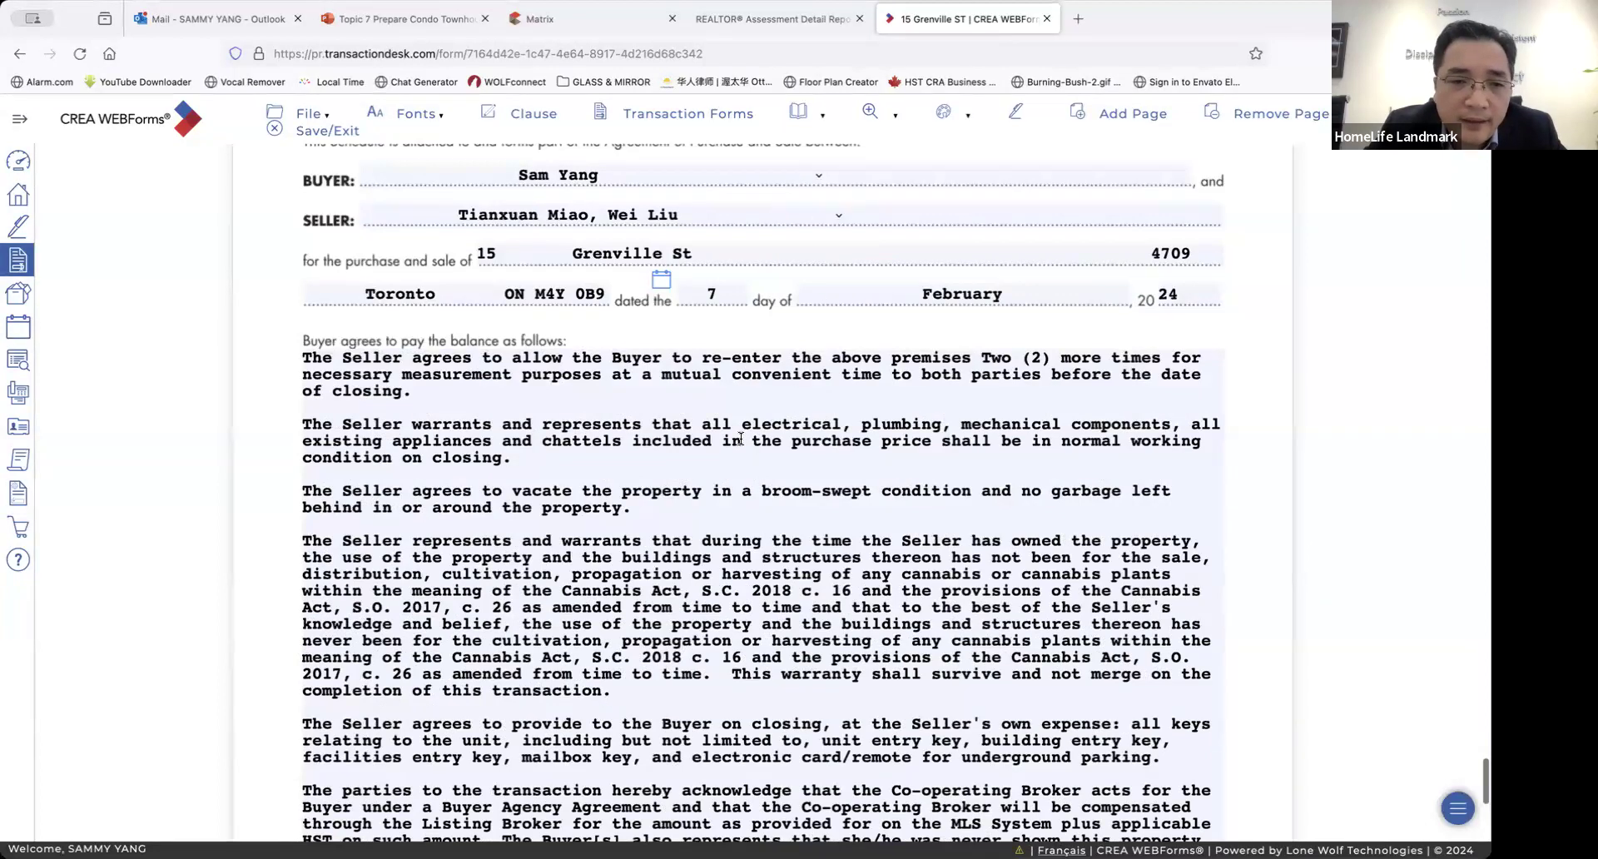
{"action": "scroll", "coordinate": [740, 439], "scroll_direction": "down", "scroll_amount": 3}
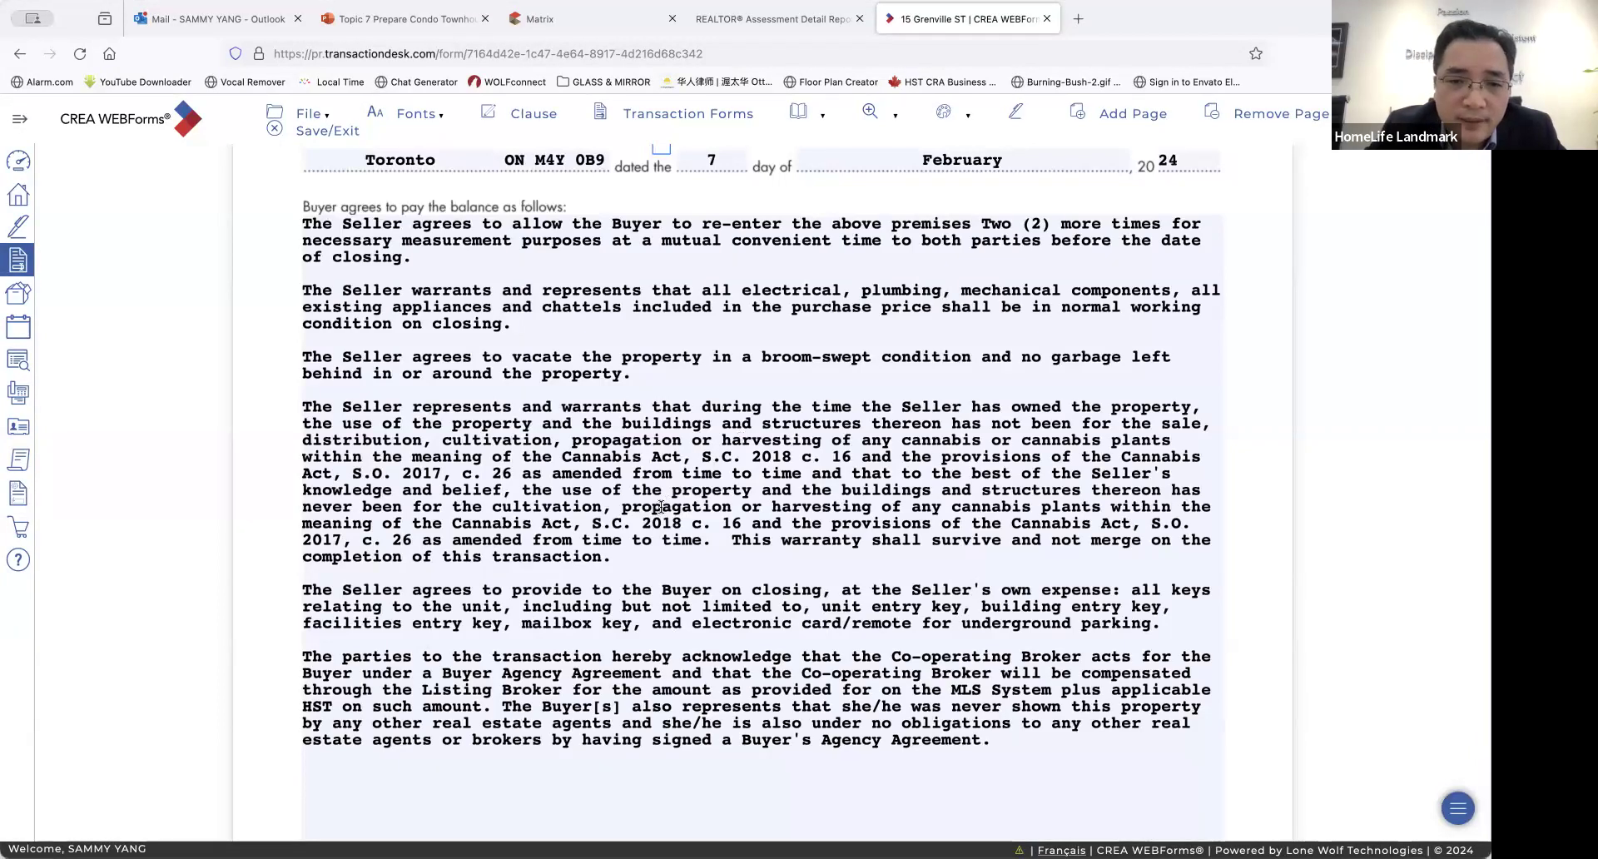
{"action": "scroll", "coordinate": [665, 503], "scroll_direction": "down", "scroll_amount": 3}
{"action": "scroll", "coordinate": [661, 507], "scroll_direction": "up", "scroll_amount": 20}
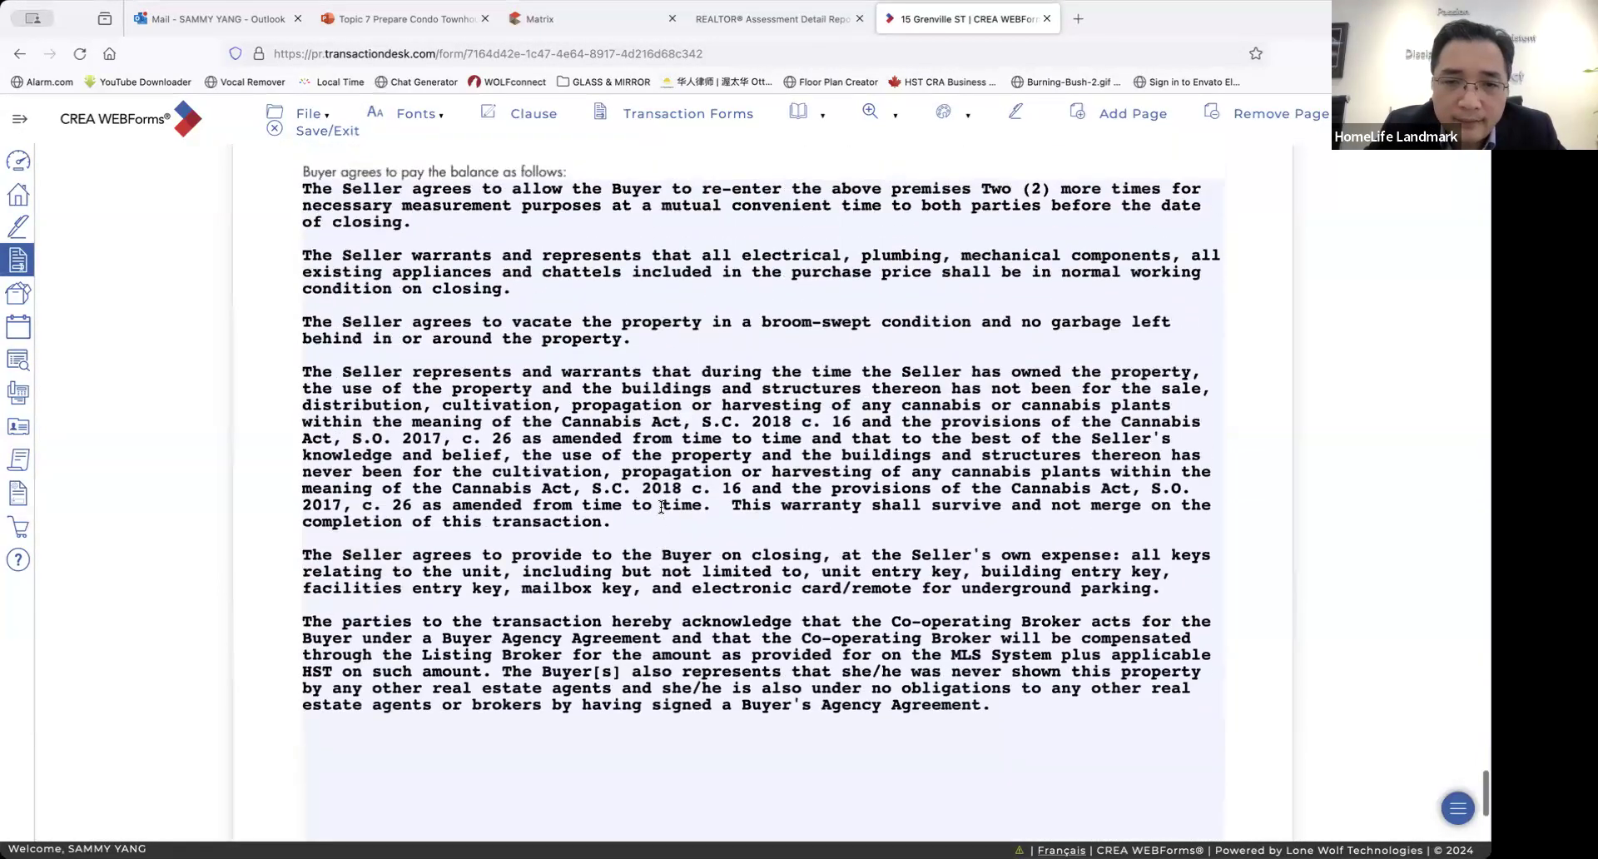
{"action": "scroll", "coordinate": [661, 506], "scroll_direction": "up", "scroll_amount": 20}
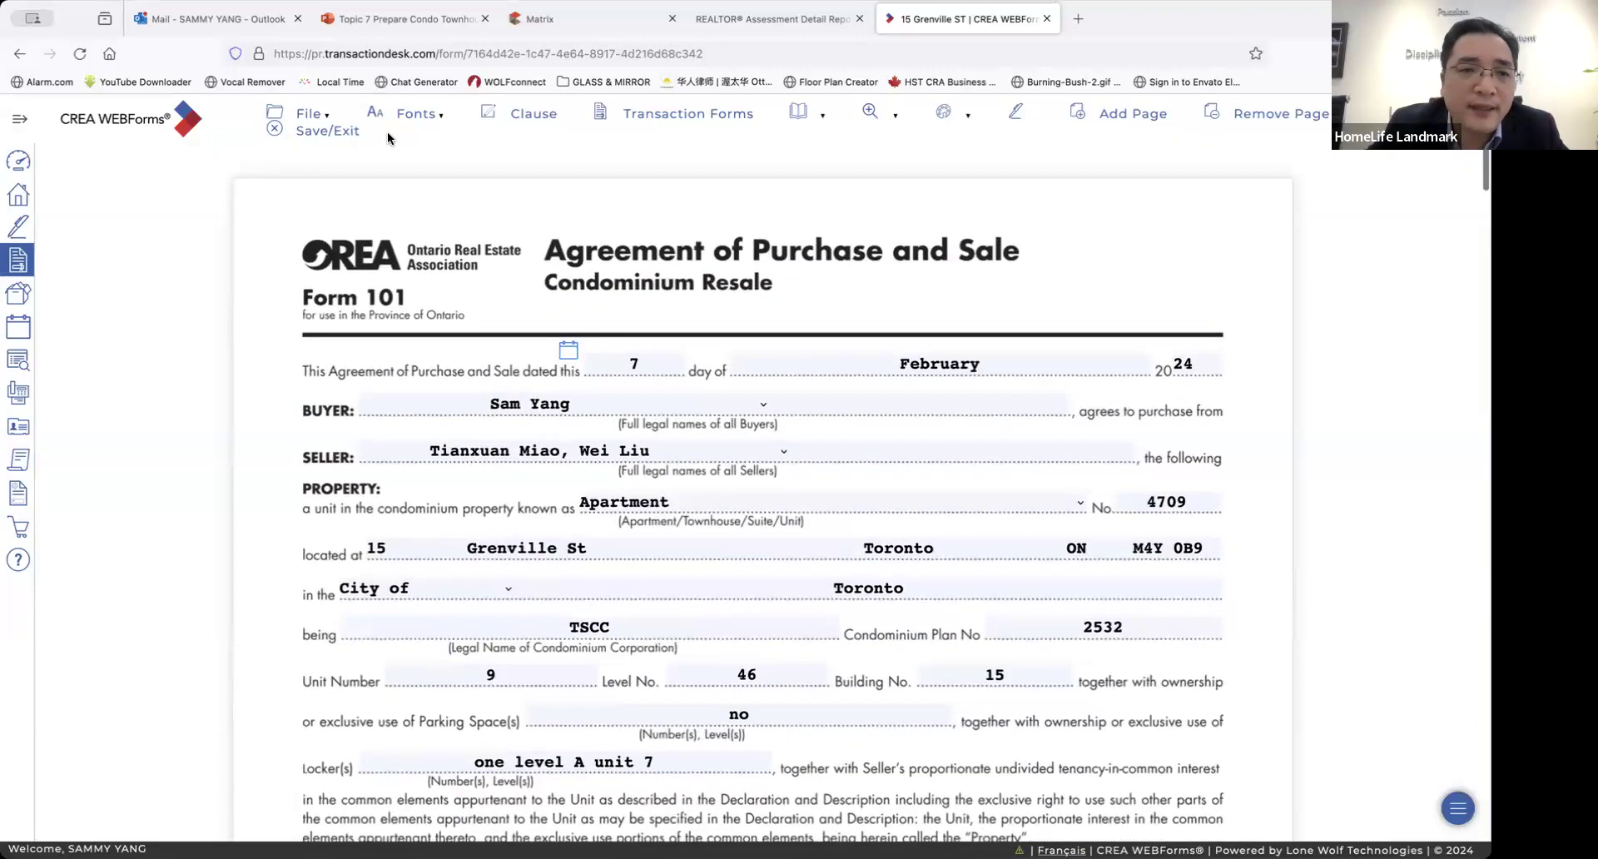
Step: Save the condo agreement form
{"action": "left_click", "coordinate": [312, 117]}
{"action": "mouse_move", "coordinate": [333, 232]}
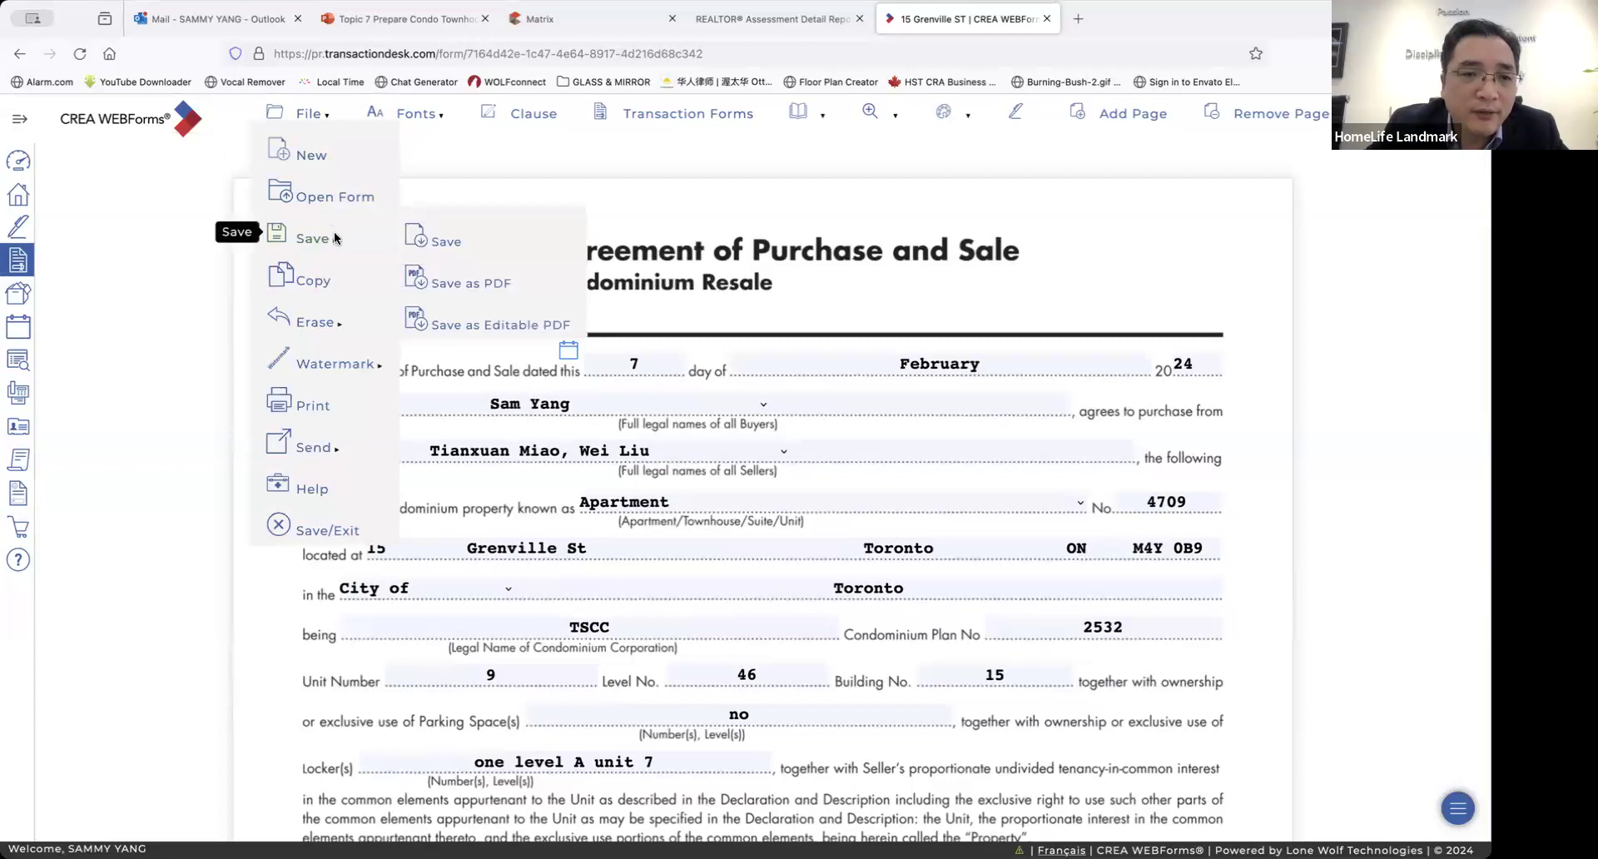
{"action": "left_click", "coordinate": [436, 242]}
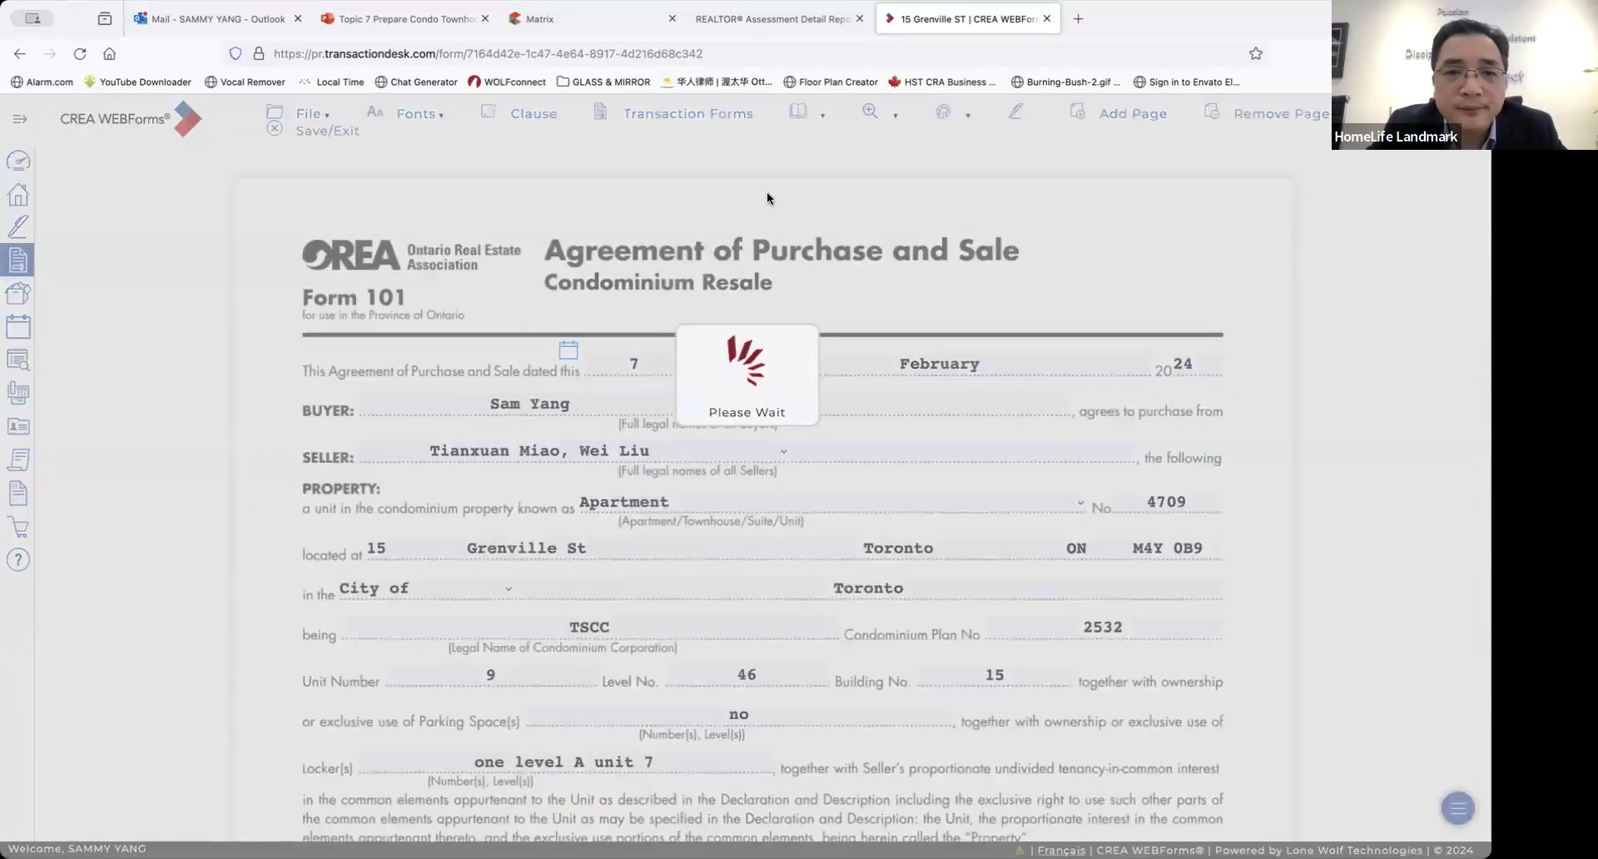
Step: Open Form 320 and mark the listing brokerage as representing the seller, not the buyer
{"action": "left_click", "coordinate": [672, 115]}
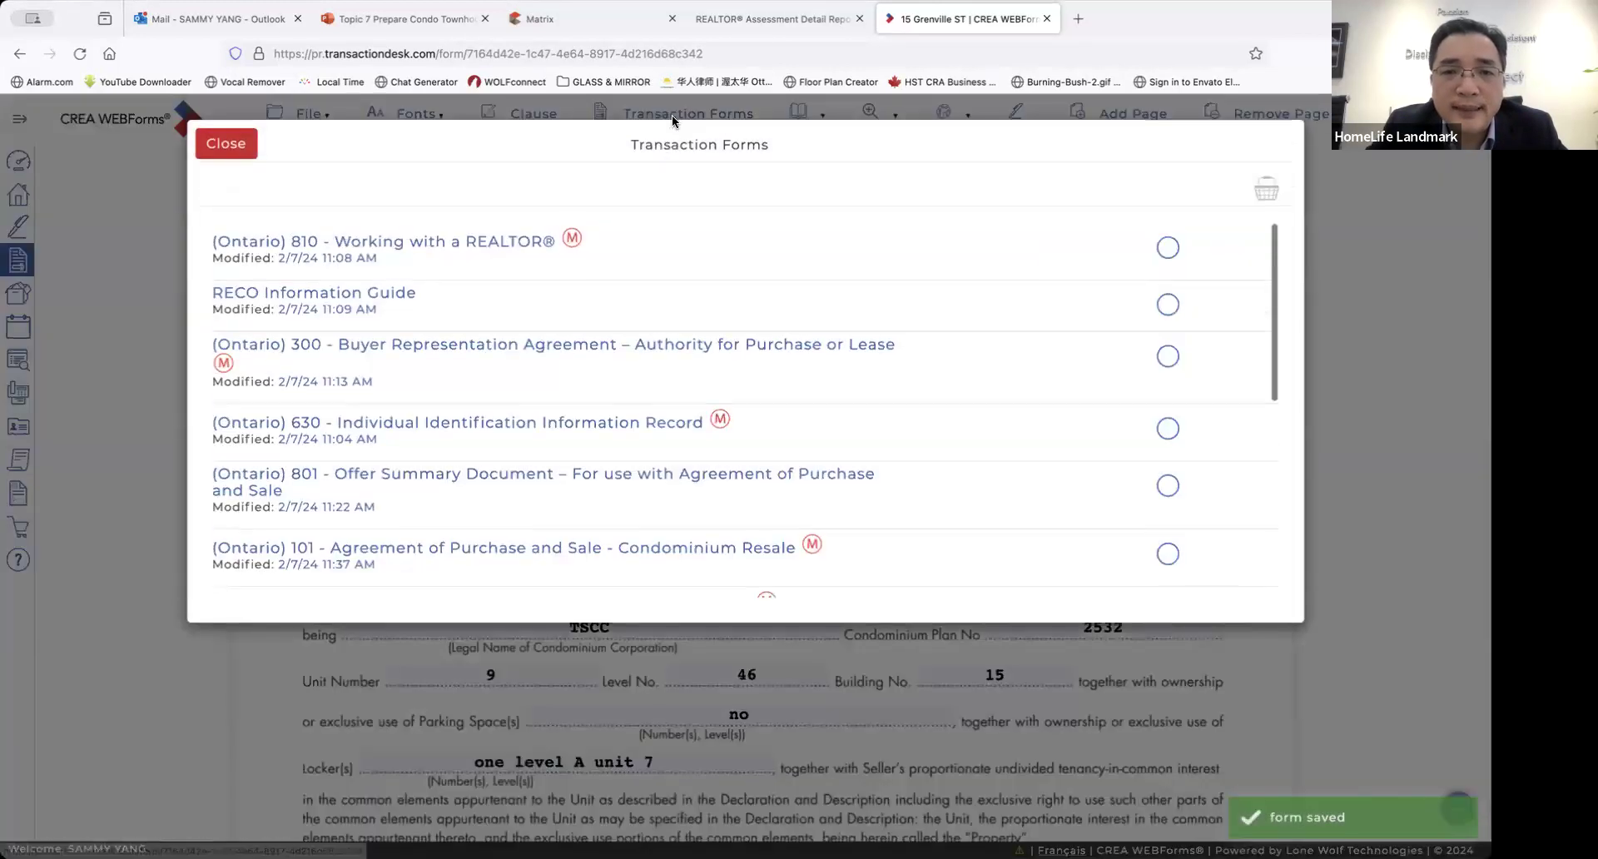
{"action": "scroll", "coordinate": [436, 469], "scroll_direction": "down", "scroll_amount": 3}
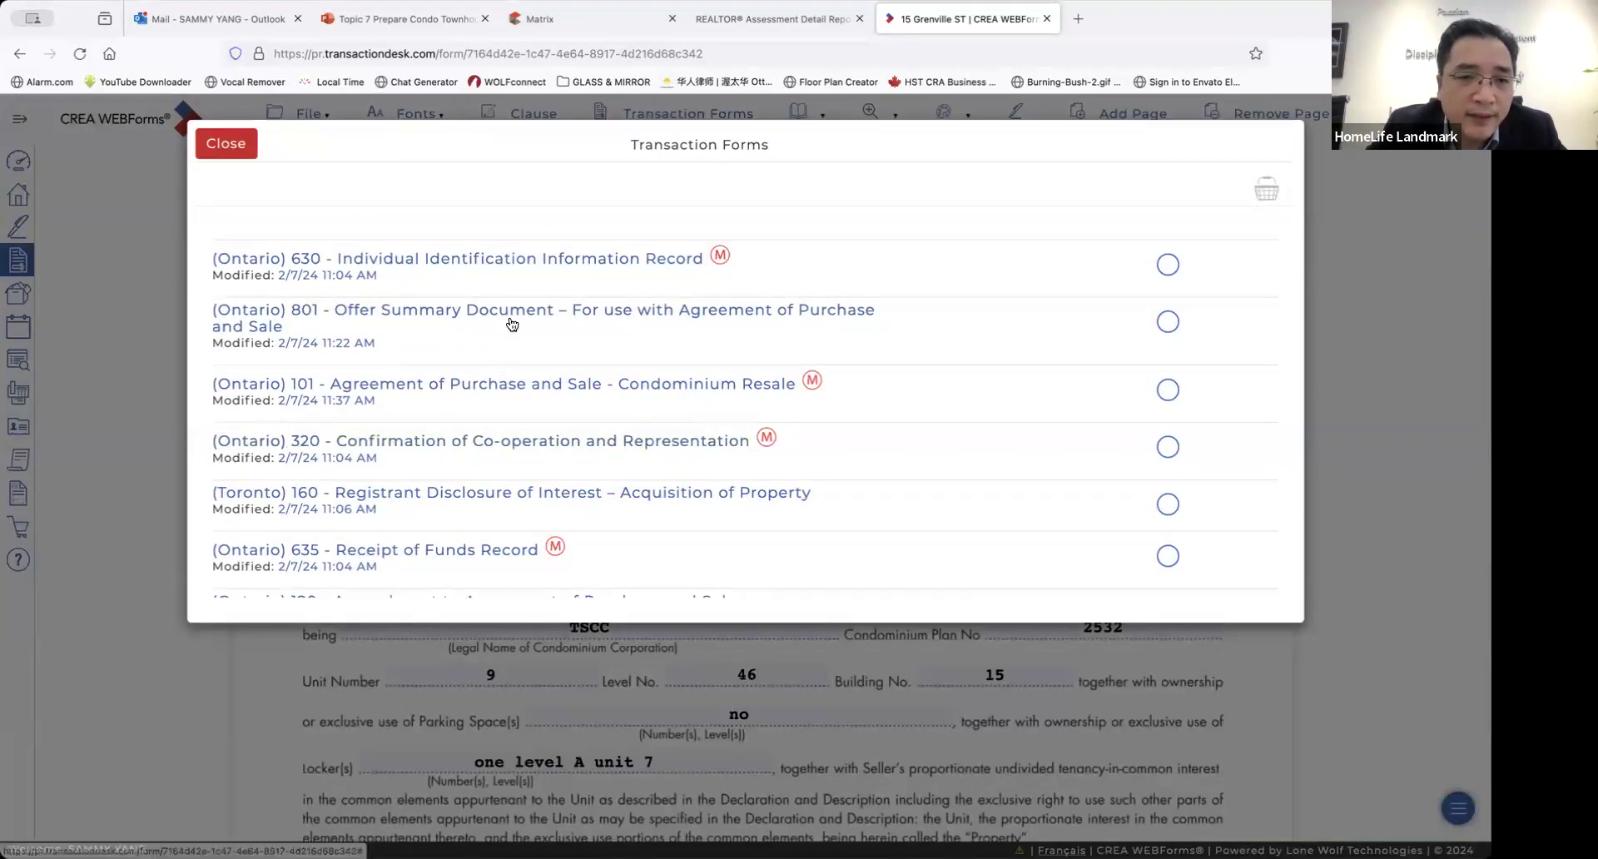
{"action": "left_click", "coordinate": [462, 445]}
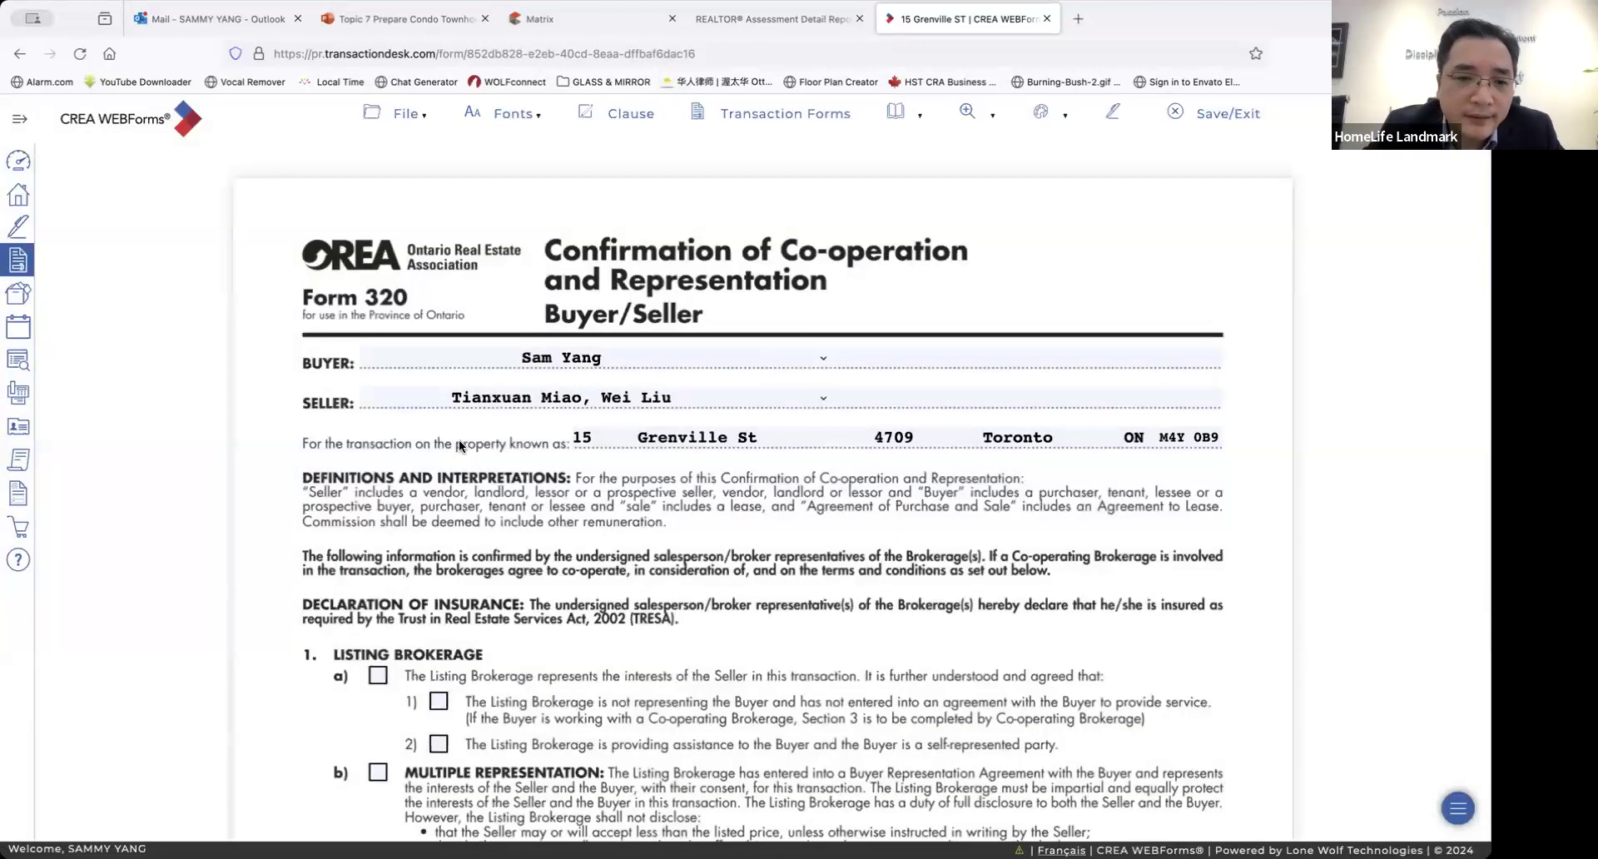
{"action": "scroll", "coordinate": [458, 441], "scroll_direction": "down", "scroll_amount": 2}
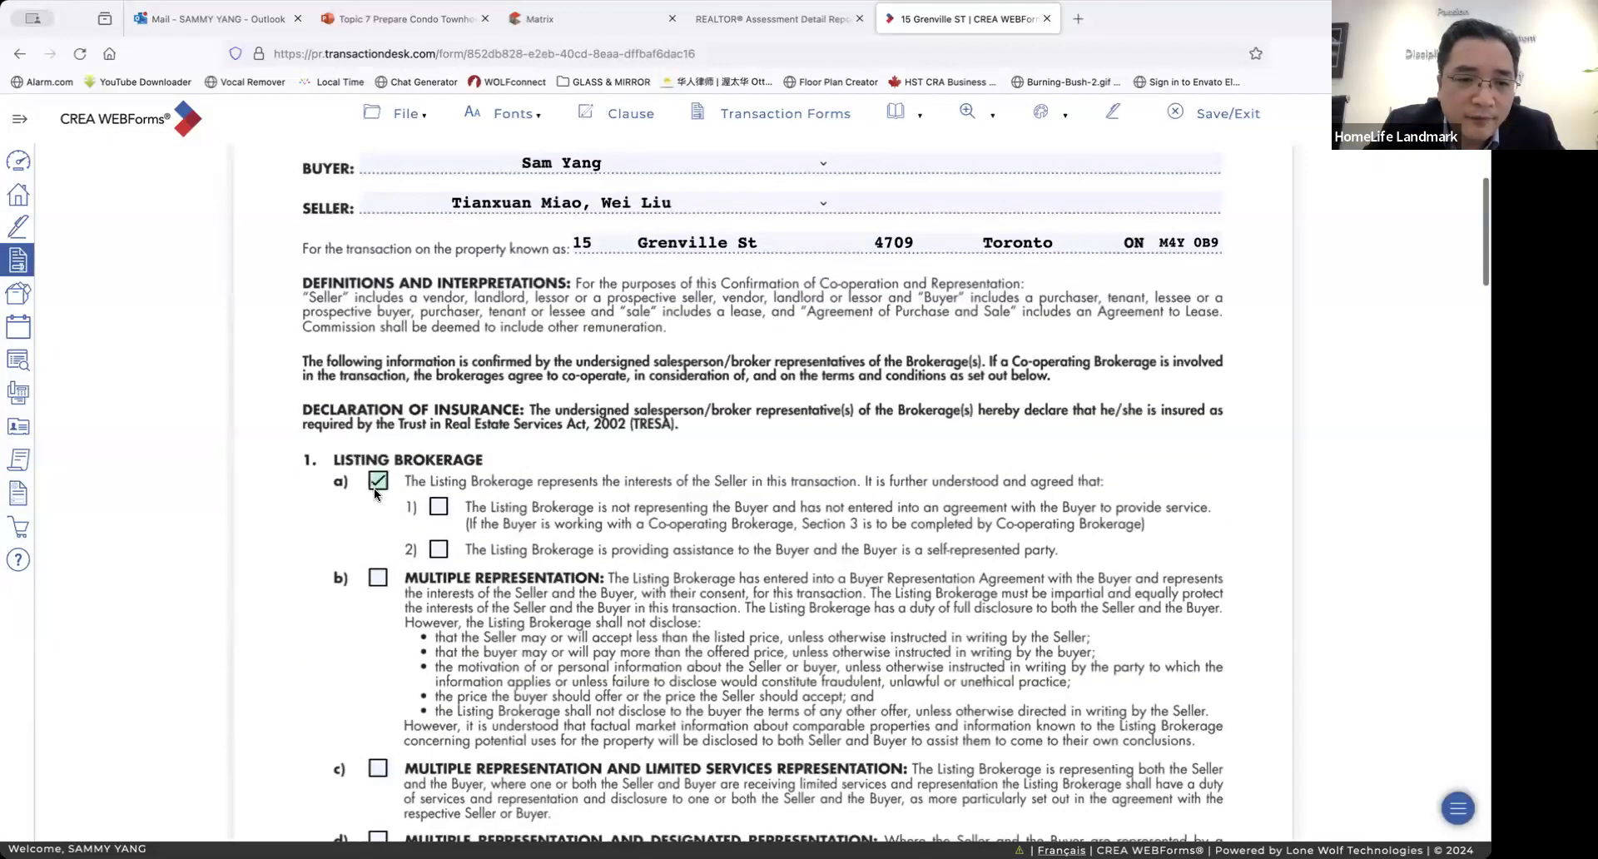
{"action": "left_click", "coordinate": [438, 506]}
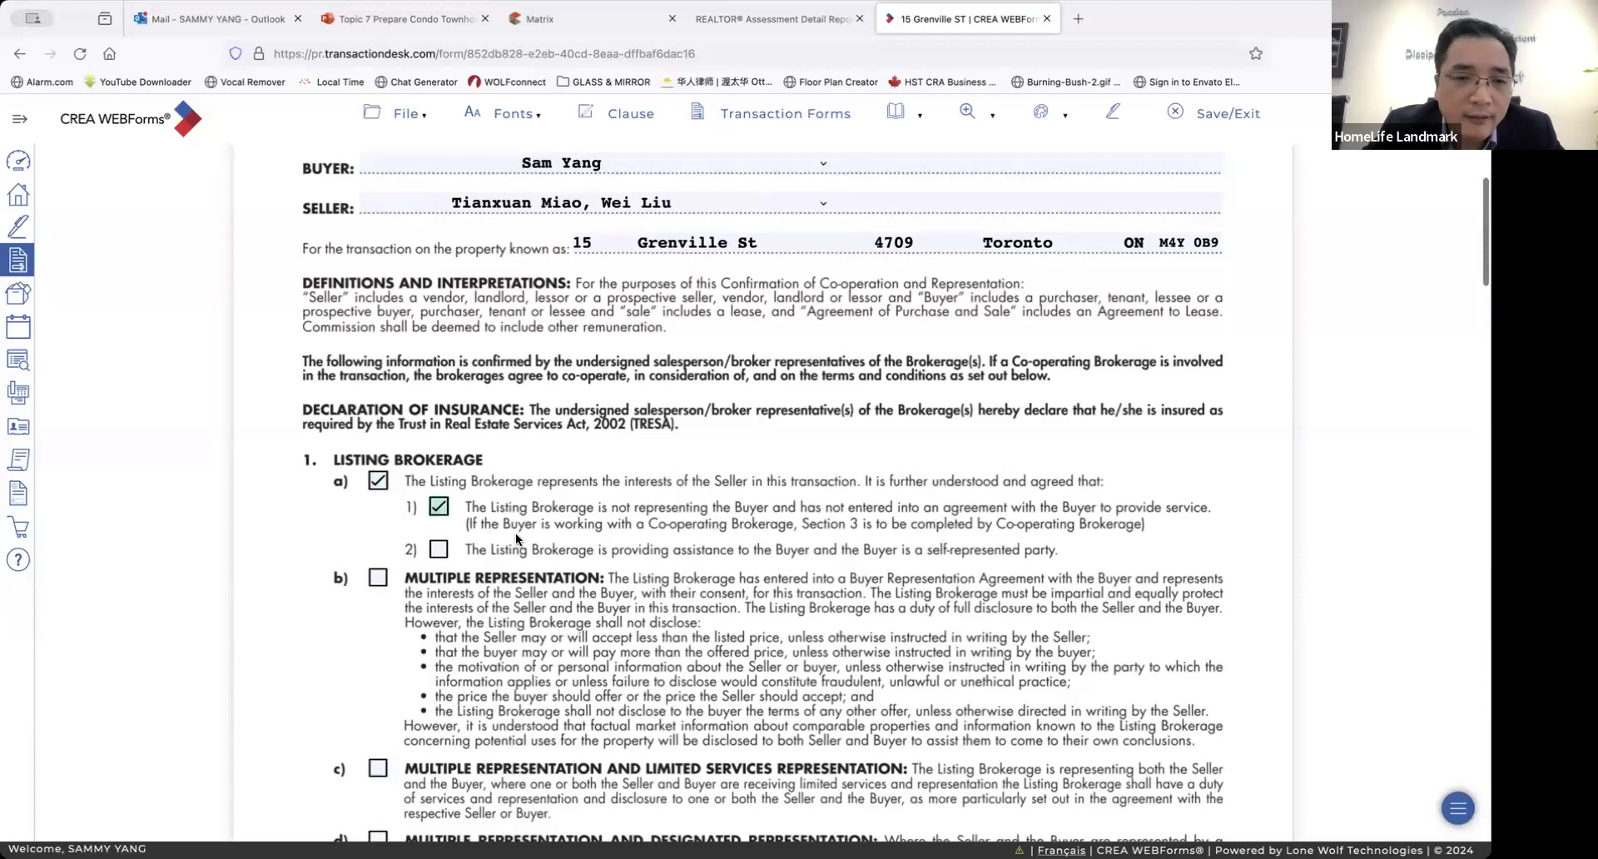
Step: Mark in section 3a that the co-operating brokerage represents the Buyer
{"action": "scroll", "coordinate": [516, 535], "scroll_direction": "down", "scroll_amount": 2}
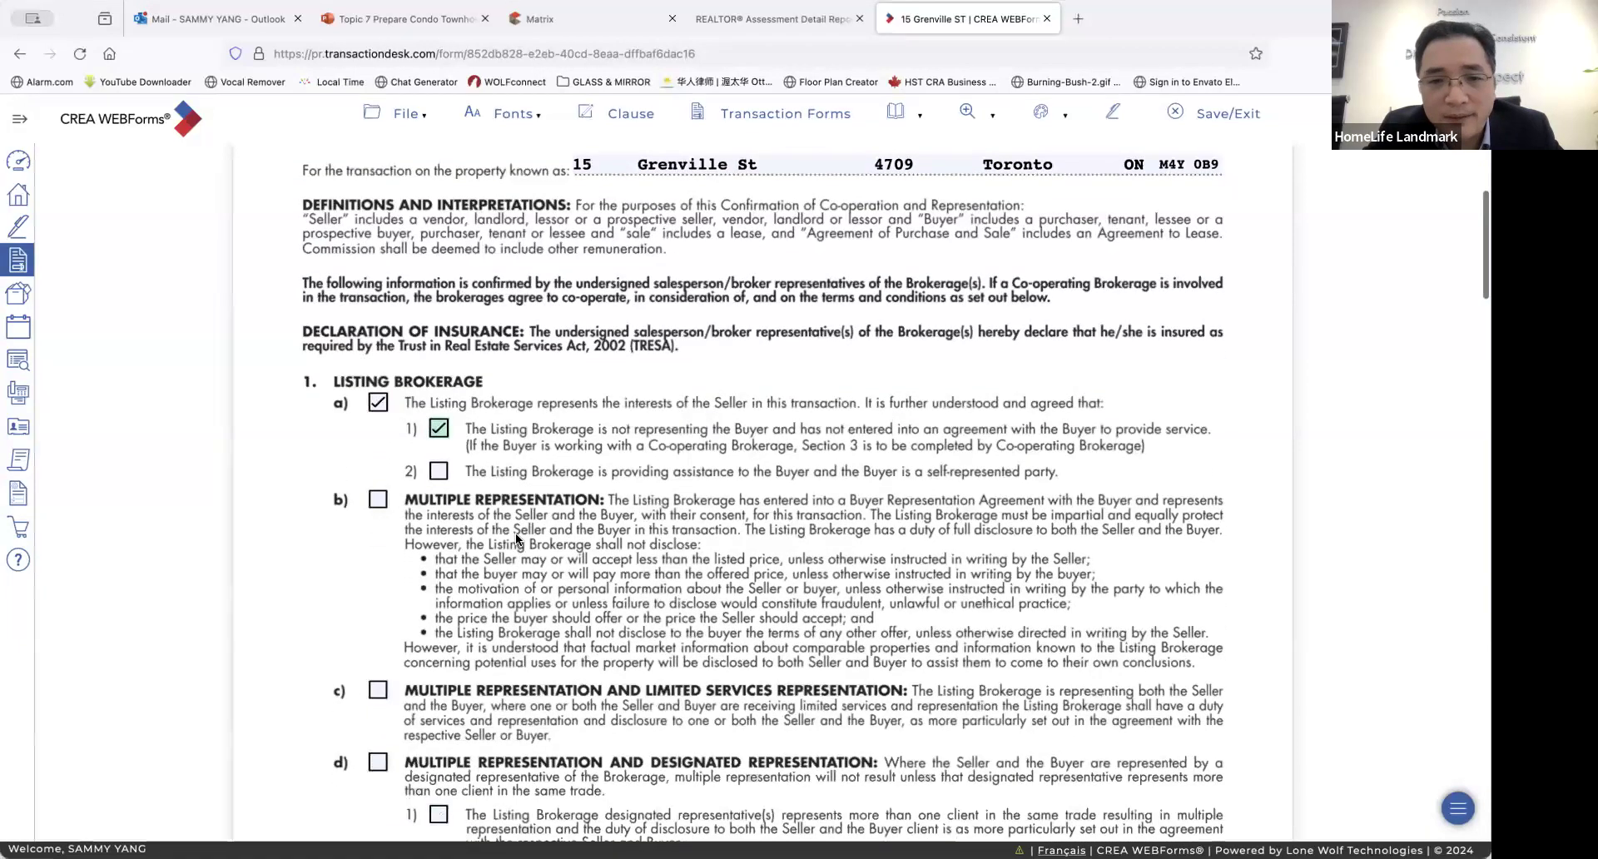
{"action": "scroll", "coordinate": [516, 532], "scroll_direction": "down", "scroll_amount": 15}
{"action": "scroll", "coordinate": [516, 533], "scroll_direction": "down", "scroll_amount": 6}
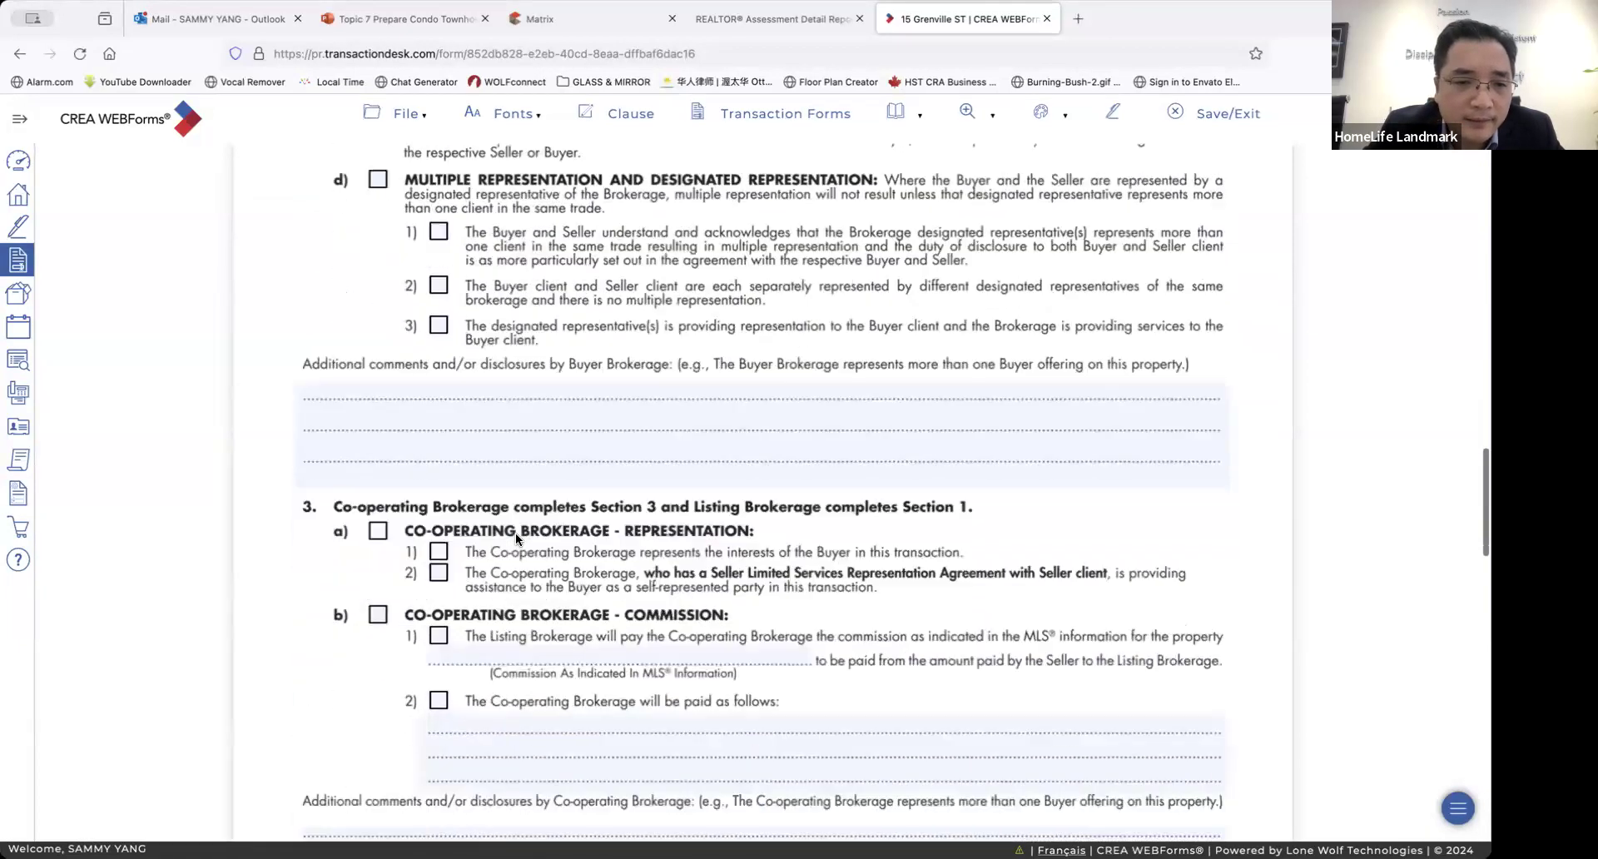
{"action": "scroll", "coordinate": [478, 373], "scroll_direction": "up", "scroll_amount": 1}
{"action": "scroll", "coordinate": [478, 372], "scroll_direction": "up", "scroll_amount": 9}
{"action": "scroll", "coordinate": [478, 373], "scroll_direction": "down", "scroll_amount": 3}
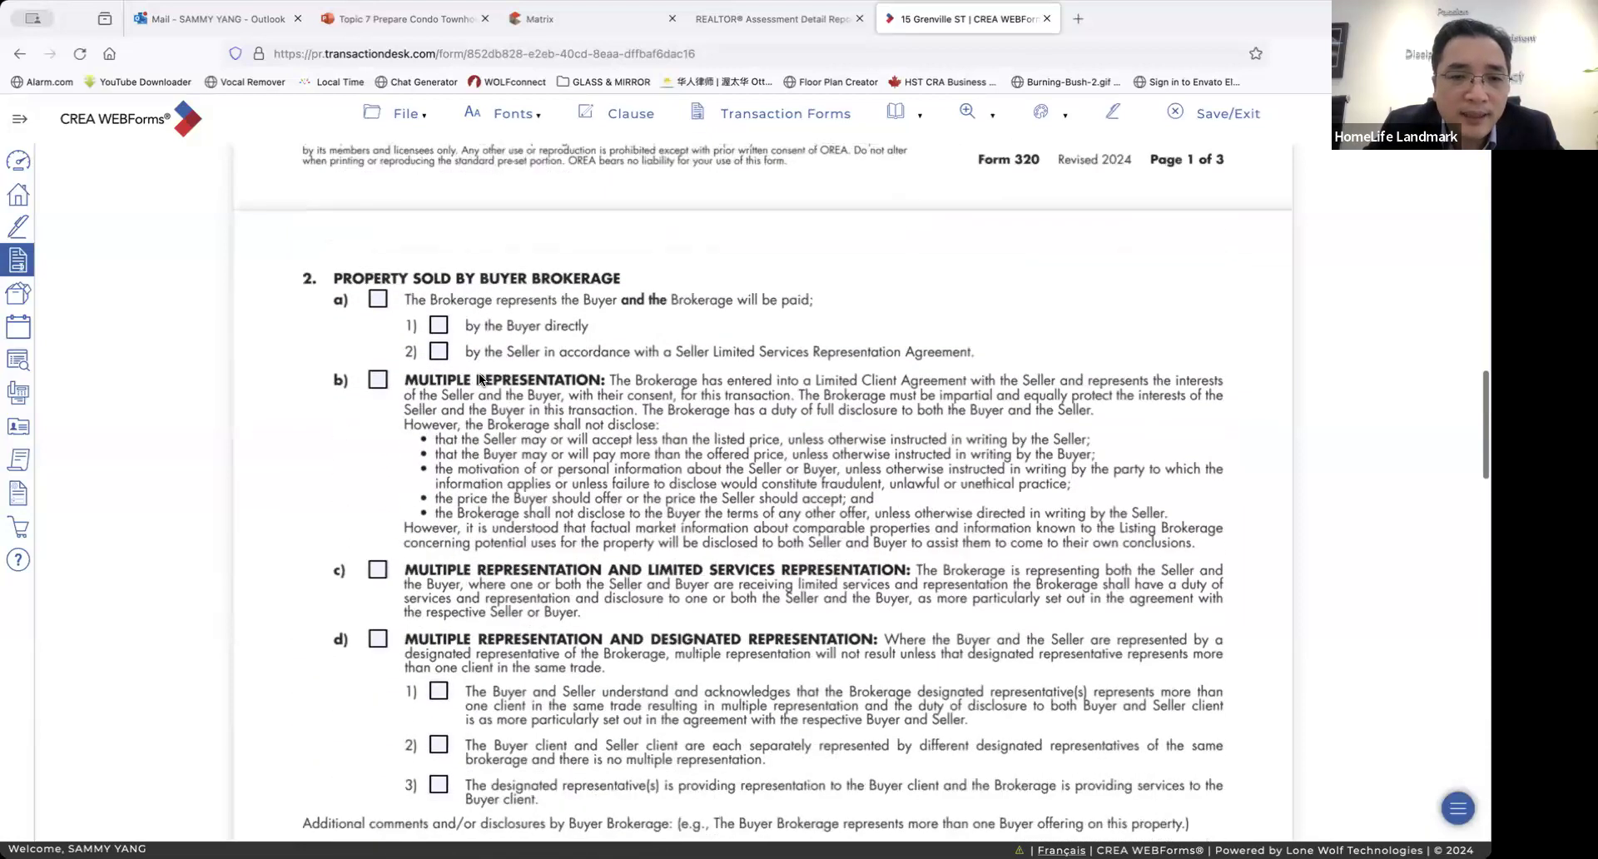
{"action": "scroll", "coordinate": [478, 373], "scroll_direction": "down", "scroll_amount": 2}
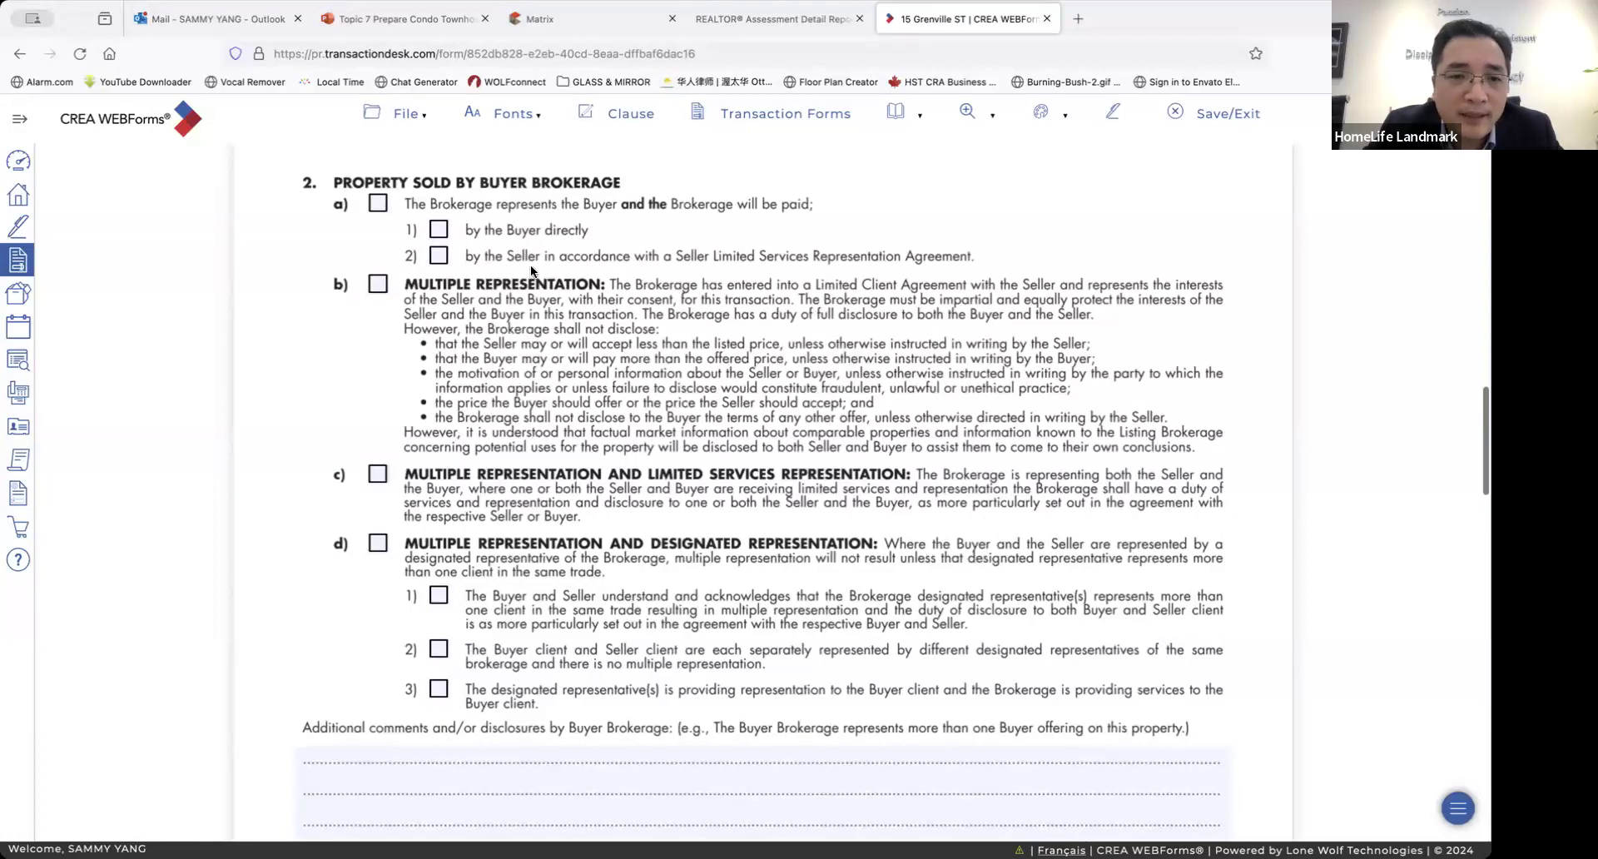
{"action": "scroll", "coordinate": [502, 357], "scroll_direction": "down", "scroll_amount": 2}
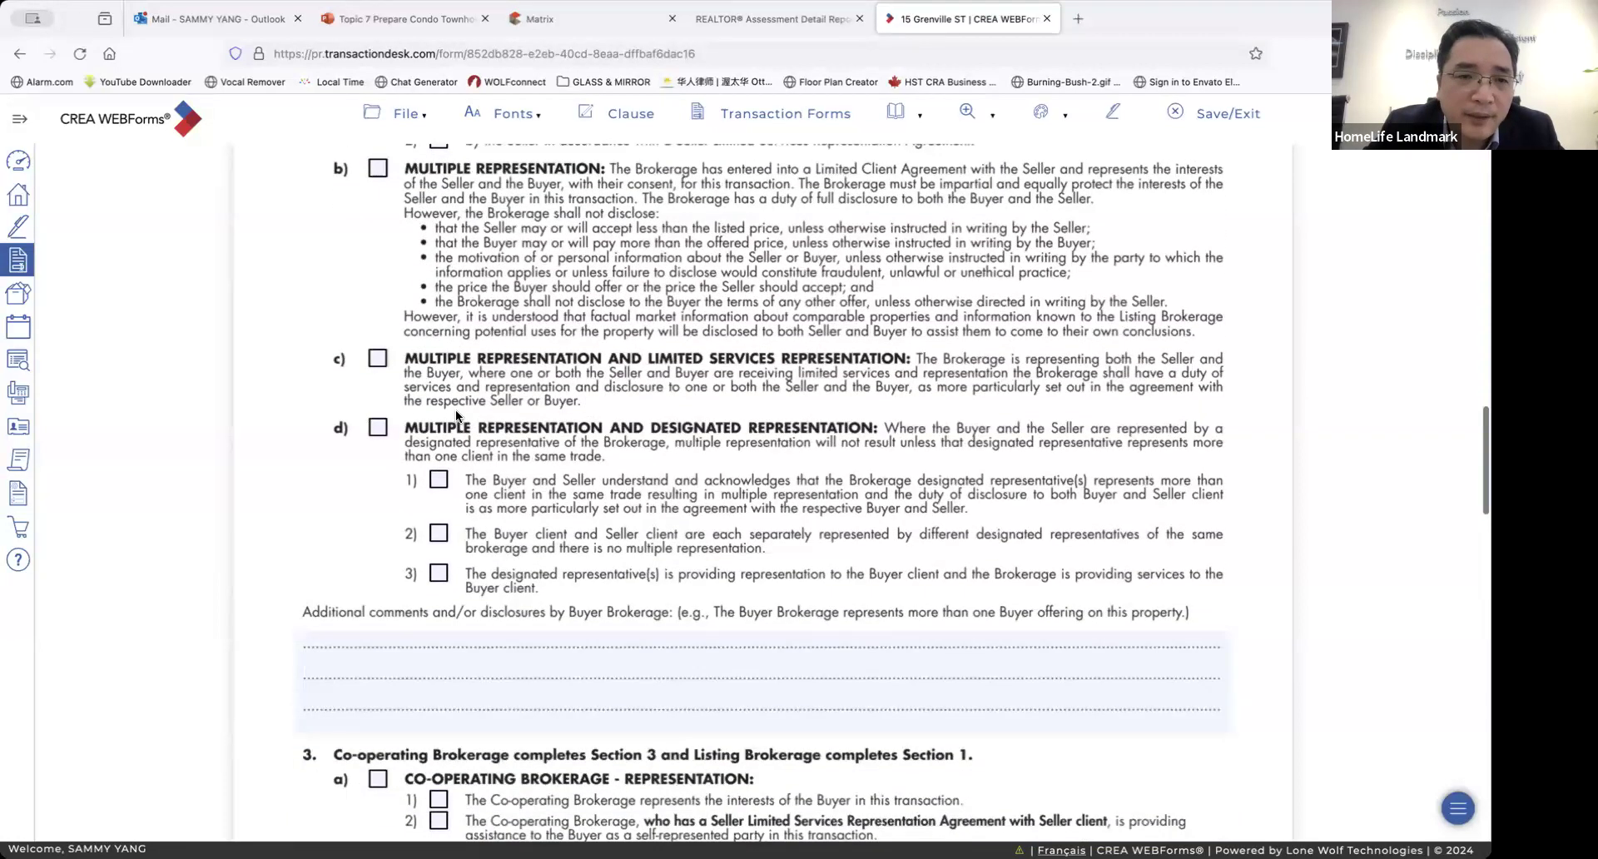
{"action": "scroll", "coordinate": [456, 410], "scroll_direction": "down", "scroll_amount": 5}
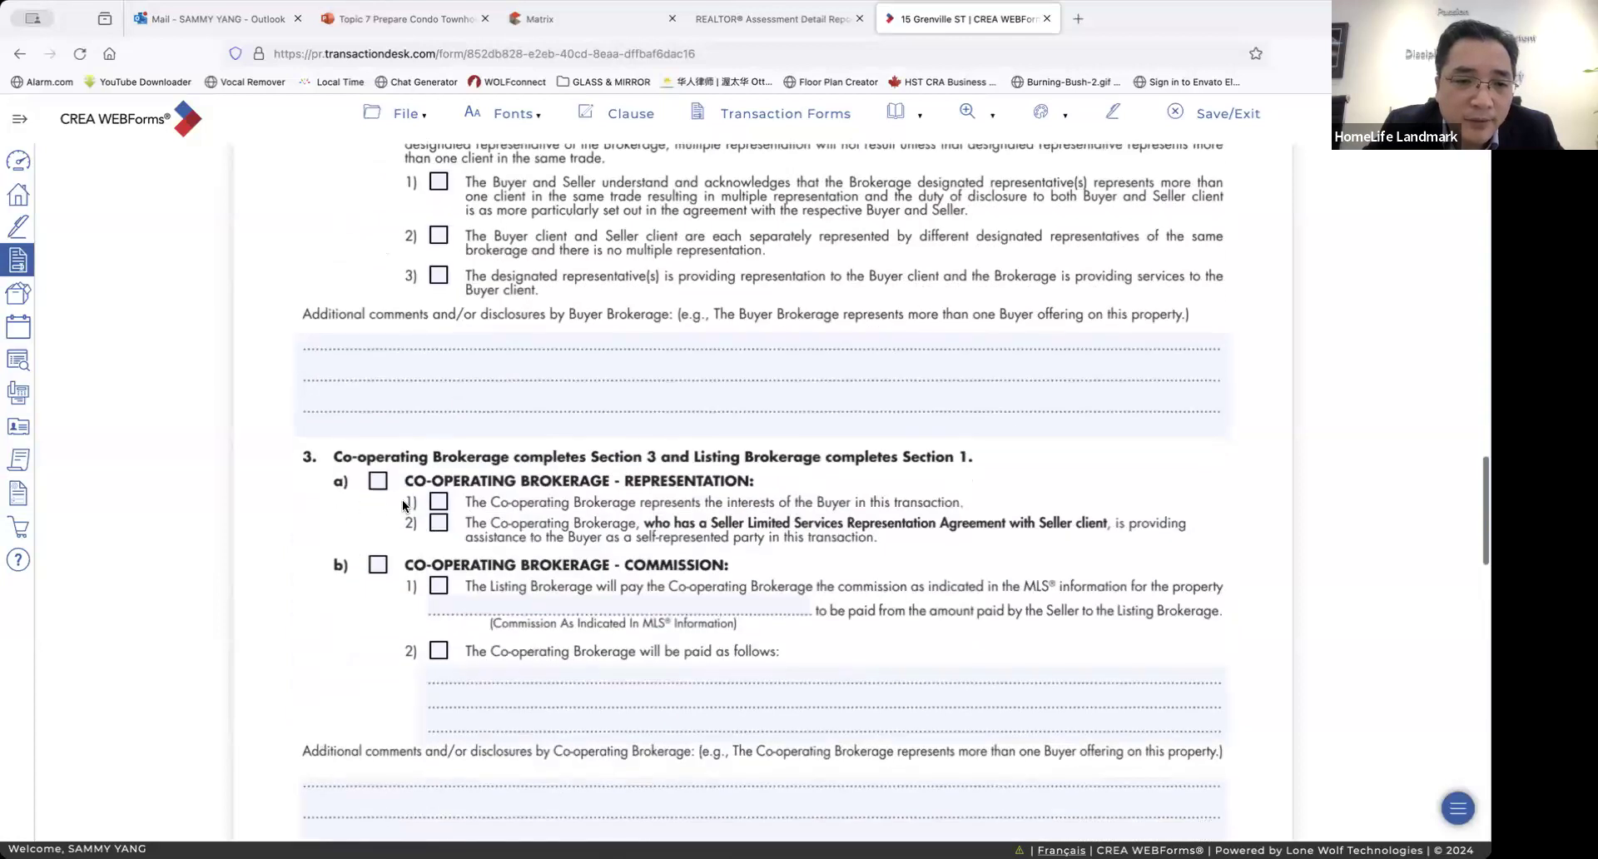
{"action": "left_click", "coordinate": [379, 481]}
{"action": "left_click", "coordinate": [436, 502]}
Step: Set the co-operating brokerage's commission as indicated in the MLS, entering 'as per mls'
{"action": "left_click", "coordinate": [441, 585]}
{"action": "left_click", "coordinate": [473, 600]}
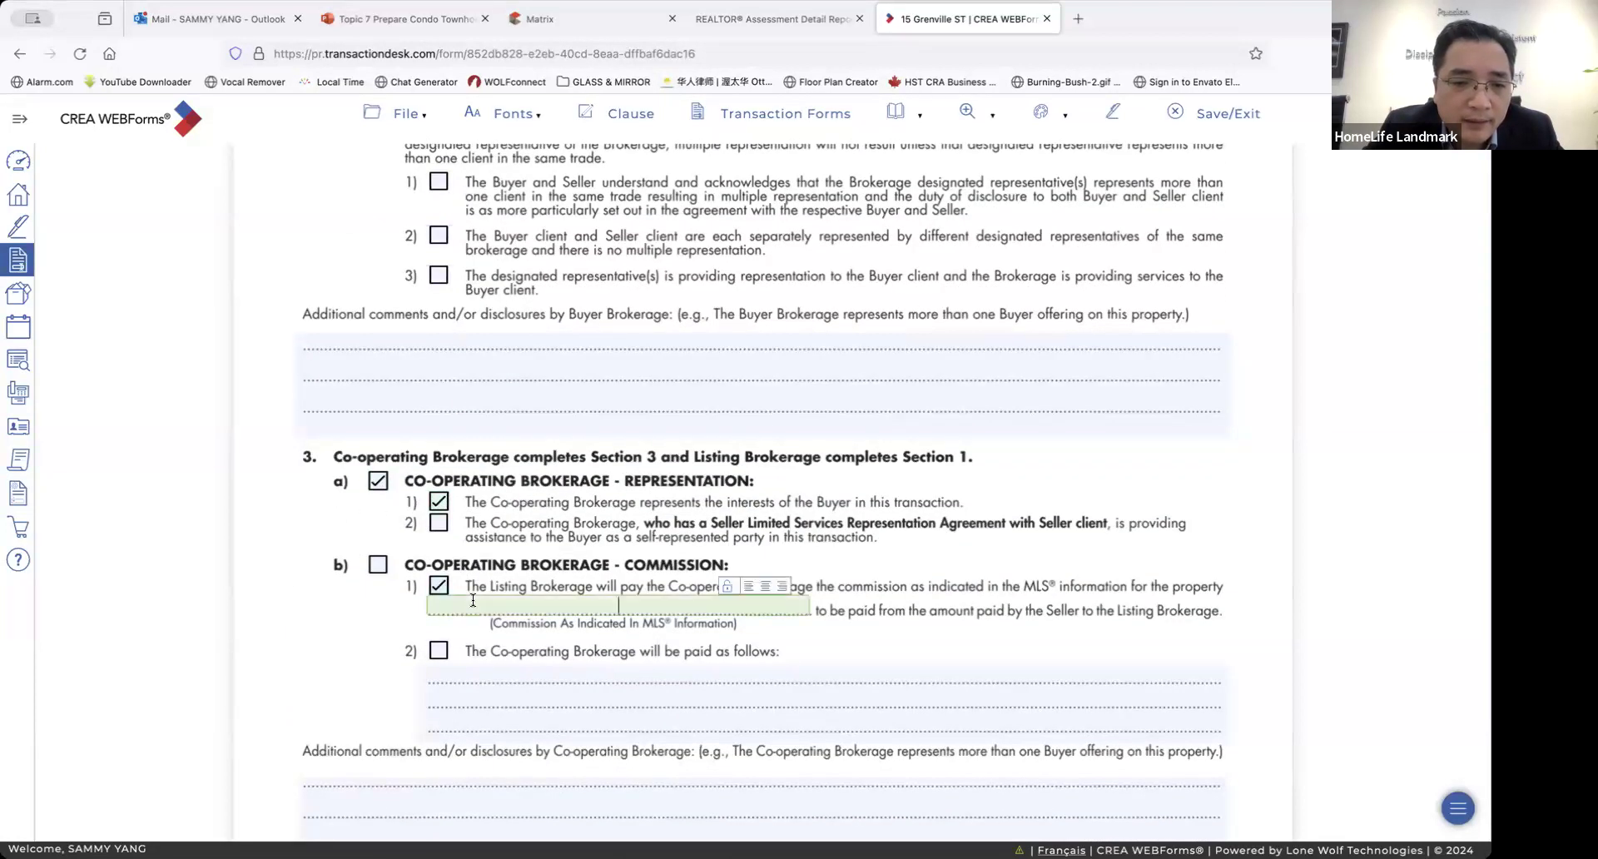
{"action": "type", "text": "as per mls"}
{"action": "left_click", "coordinate": [626, 546]}
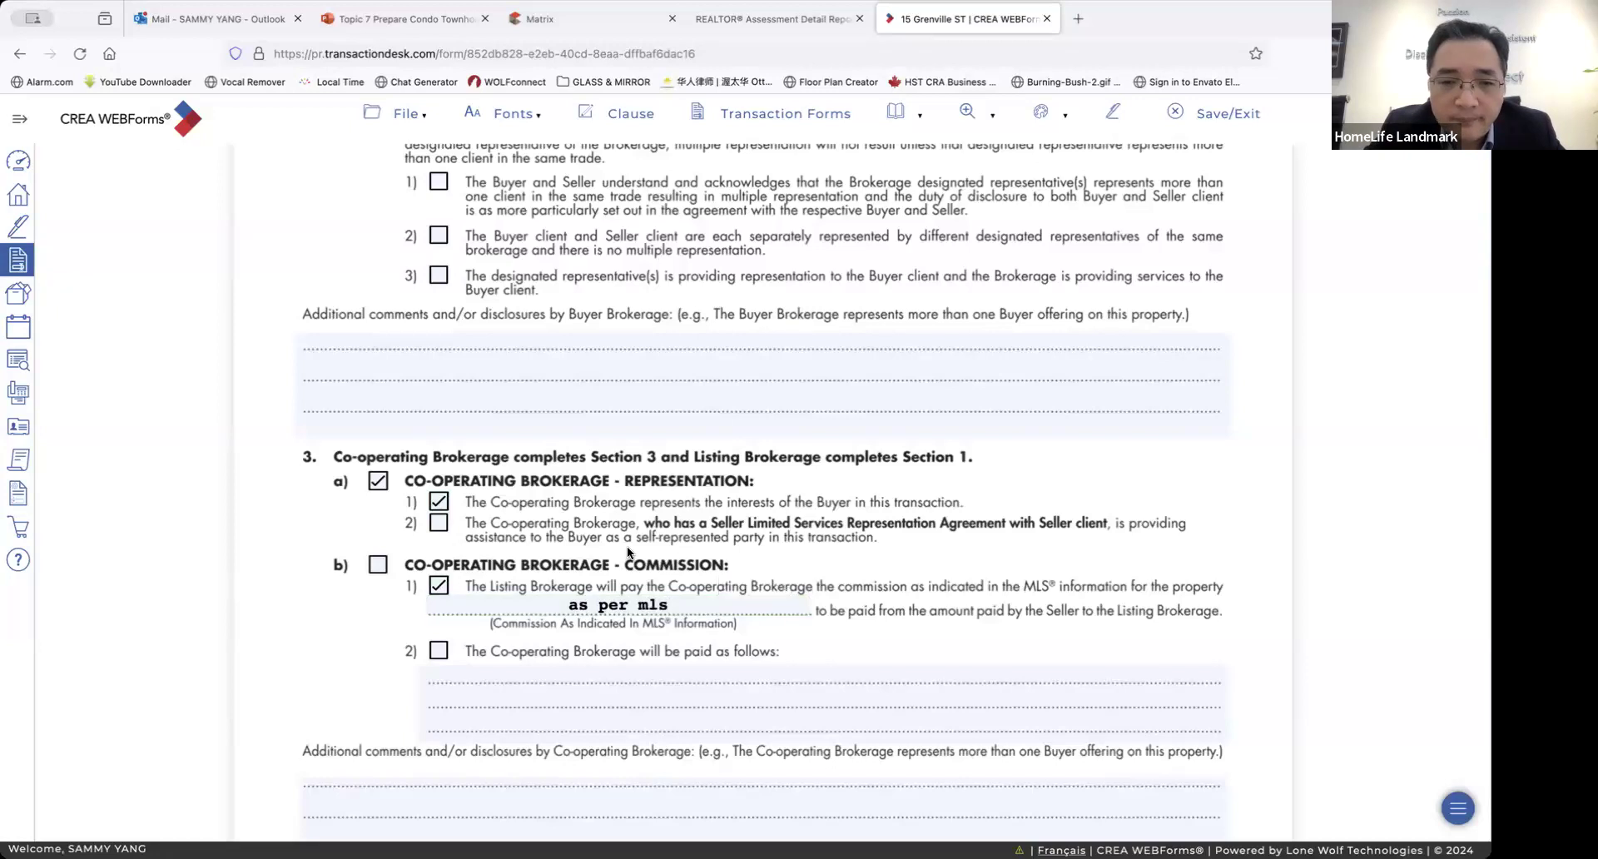
{"action": "scroll", "coordinate": [581, 512], "scroll_direction": "down", "scroll_amount": 15}
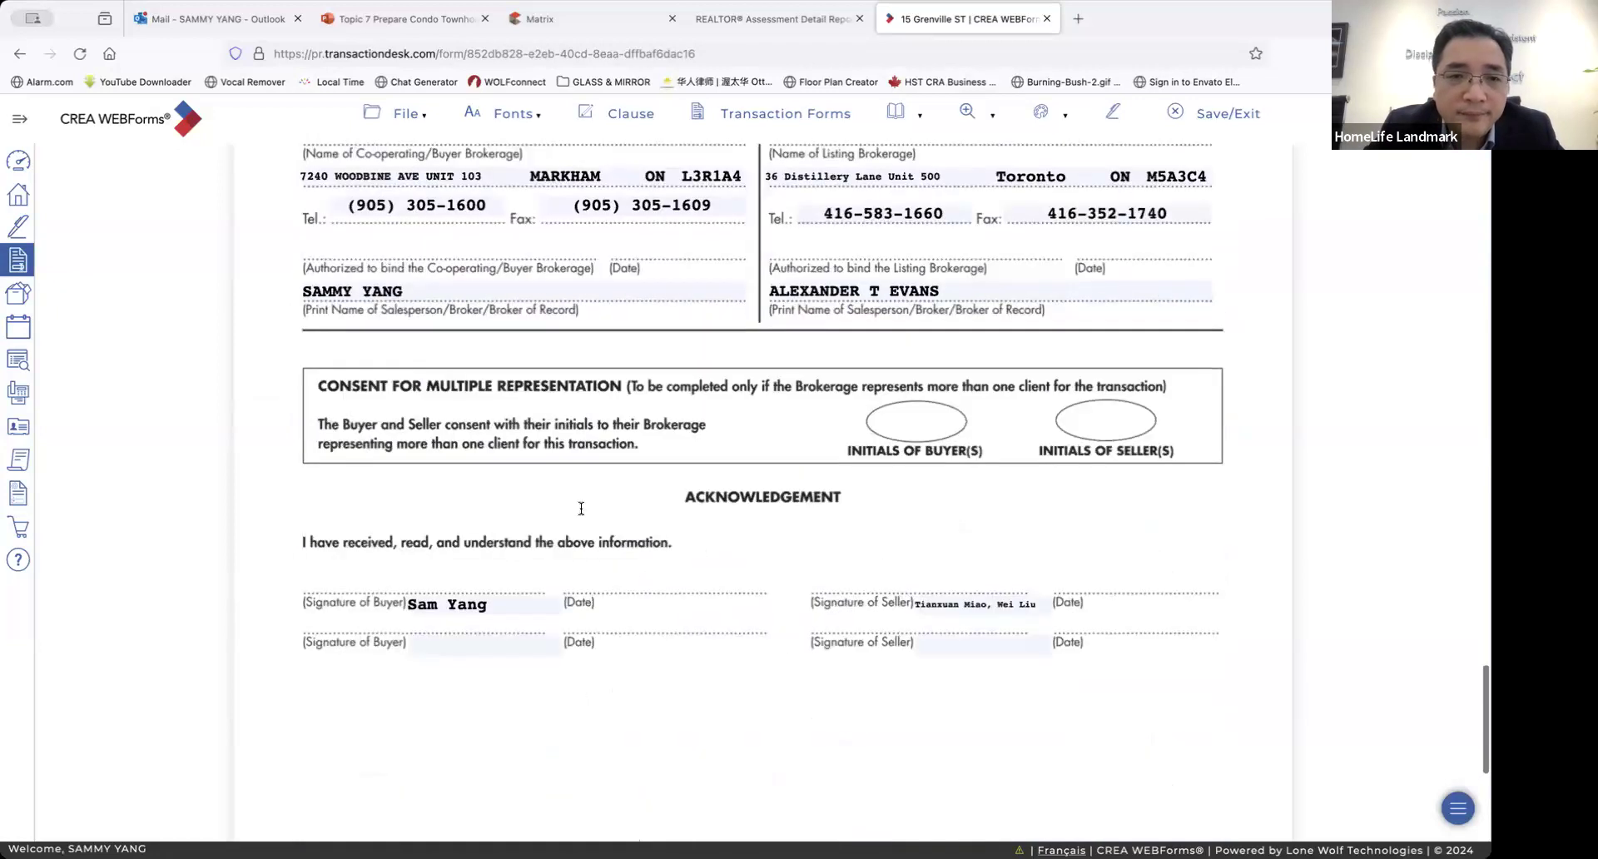
Step: Save Form 320
{"action": "left_click", "coordinate": [408, 113]}
{"action": "mouse_move", "coordinate": [412, 238]}
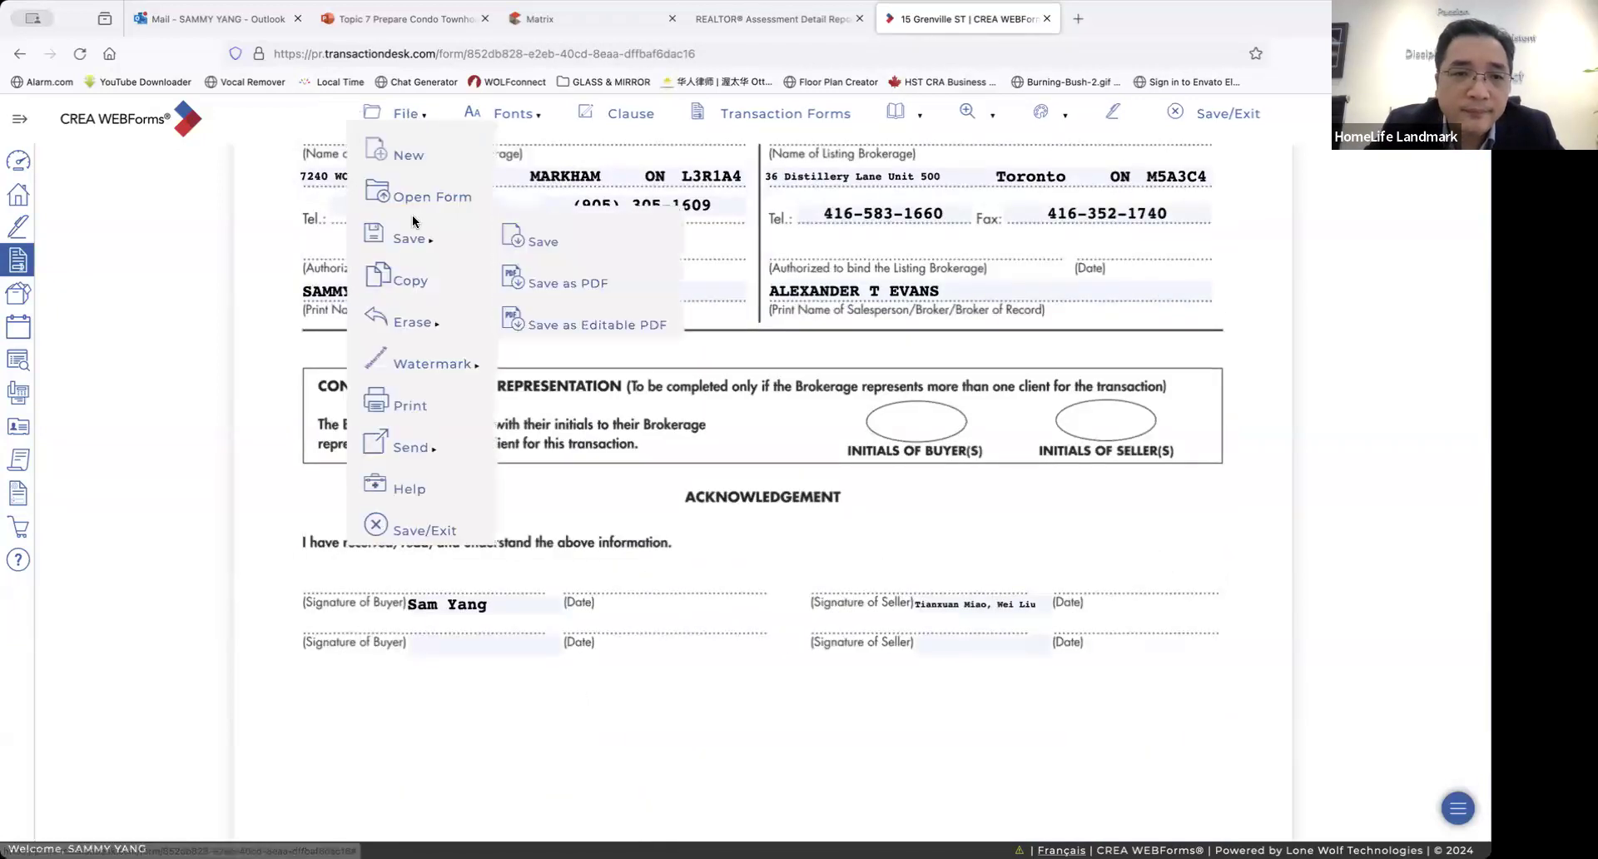
{"action": "left_click", "coordinate": [517, 240]}
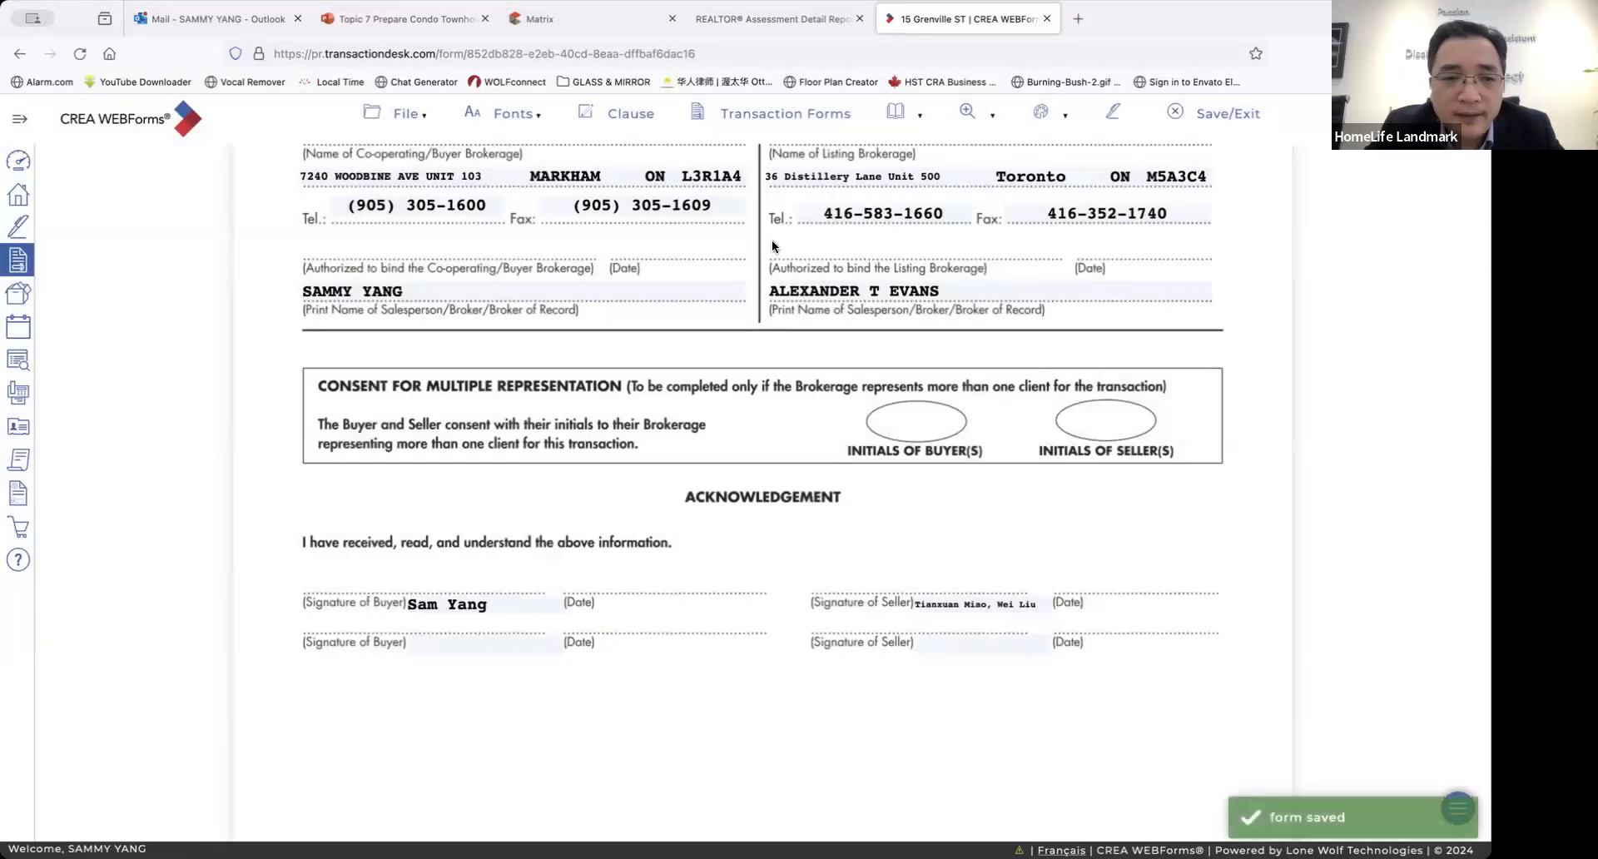
Step: Open Form 160 Registrant Disclosure of Interest from the transaction forms
{"action": "left_click", "coordinate": [792, 119]}
{"action": "scroll", "coordinate": [676, 516], "scroll_direction": "down", "scroll_amount": 5}
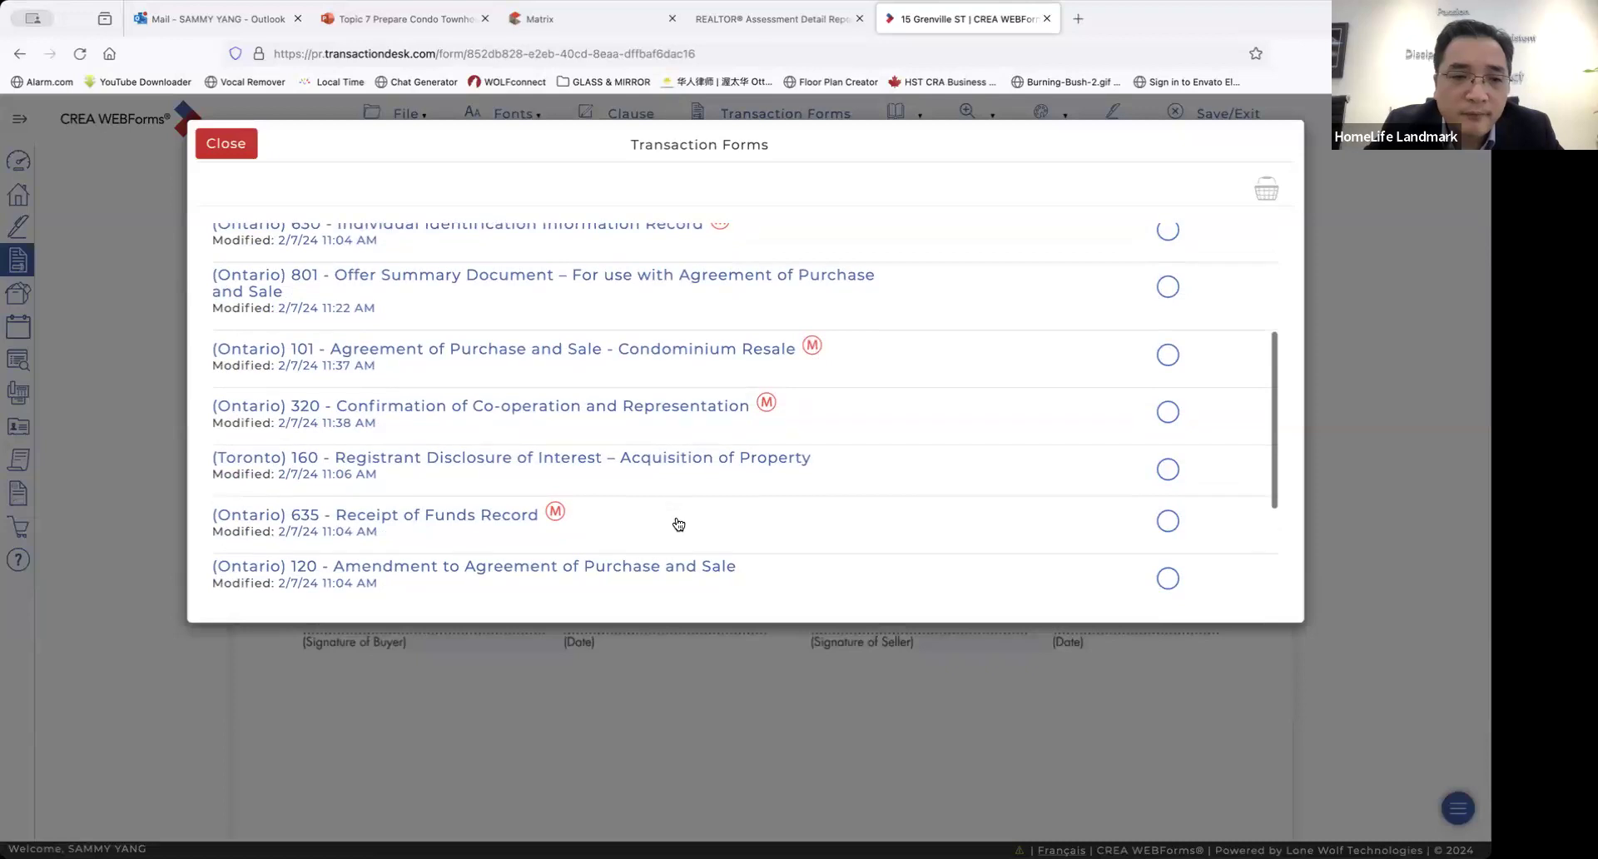
{"action": "left_click", "coordinate": [684, 465]}
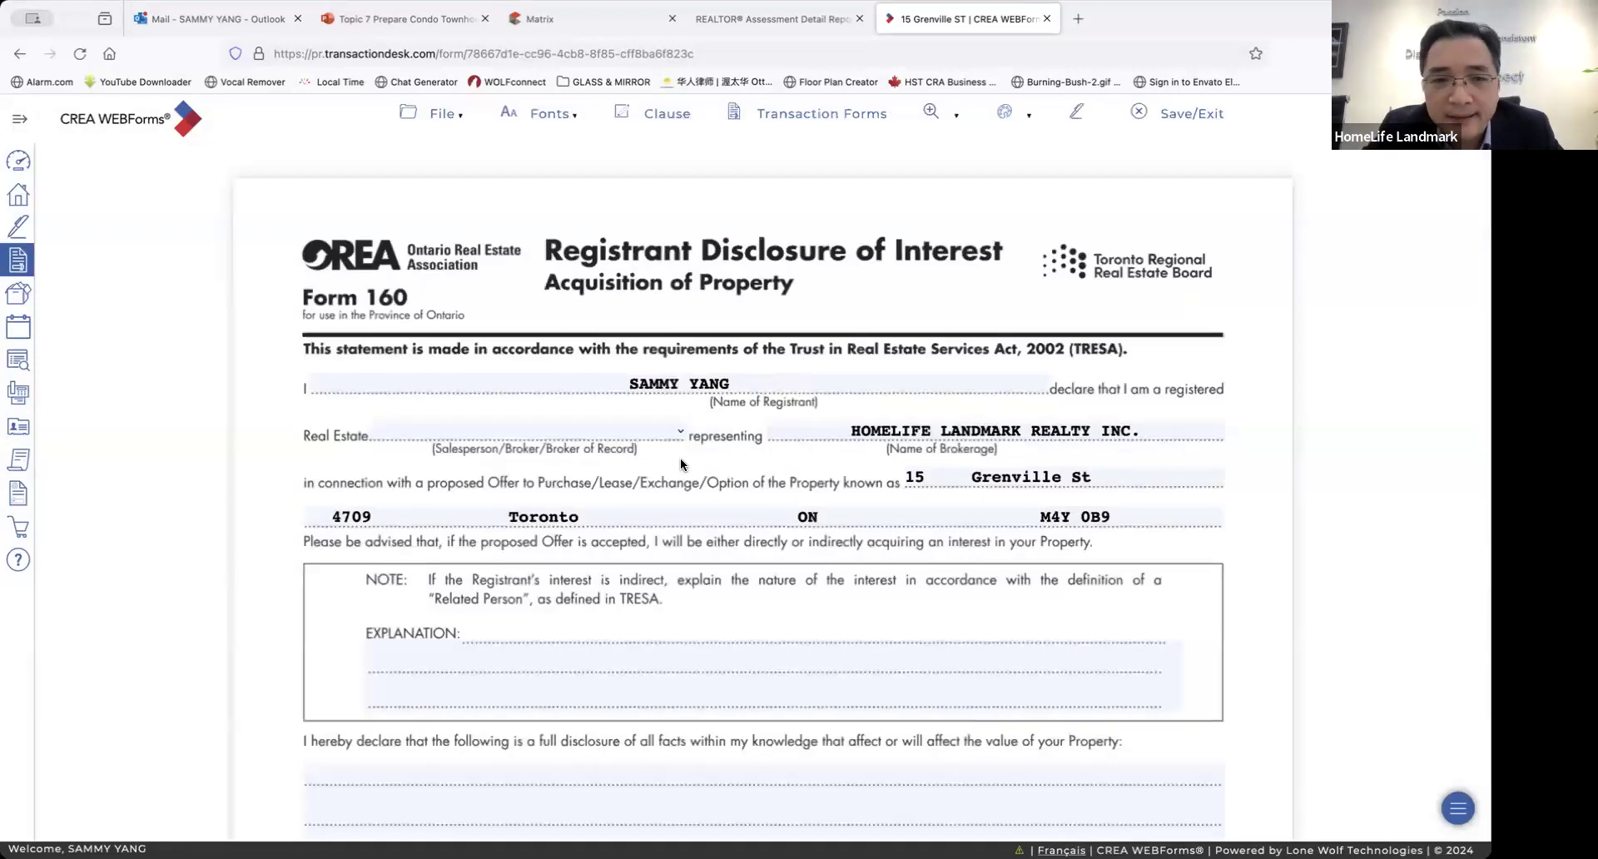
{"action": "left_click", "coordinate": [669, 436]}
Step: Set the registrant to Salesperson with the explanation 'The Buyer is real estate agent.'
{"action": "left_click", "coordinate": [657, 455]}
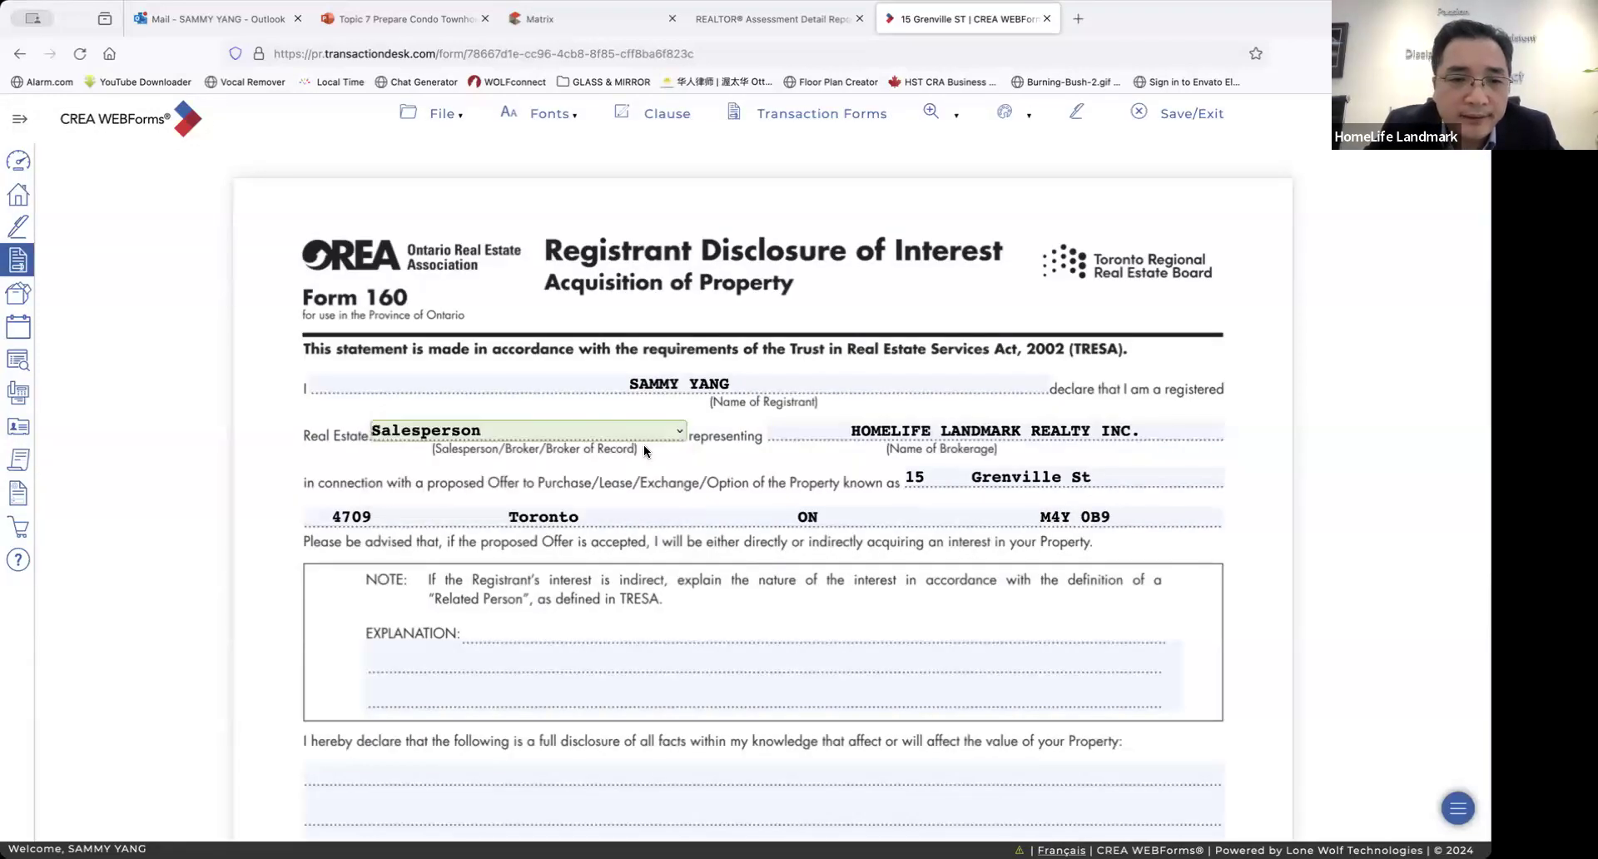
{"action": "scroll", "coordinate": [631, 579], "scroll_direction": "down", "scroll_amount": 1}
{"action": "left_click", "coordinate": [626, 581]}
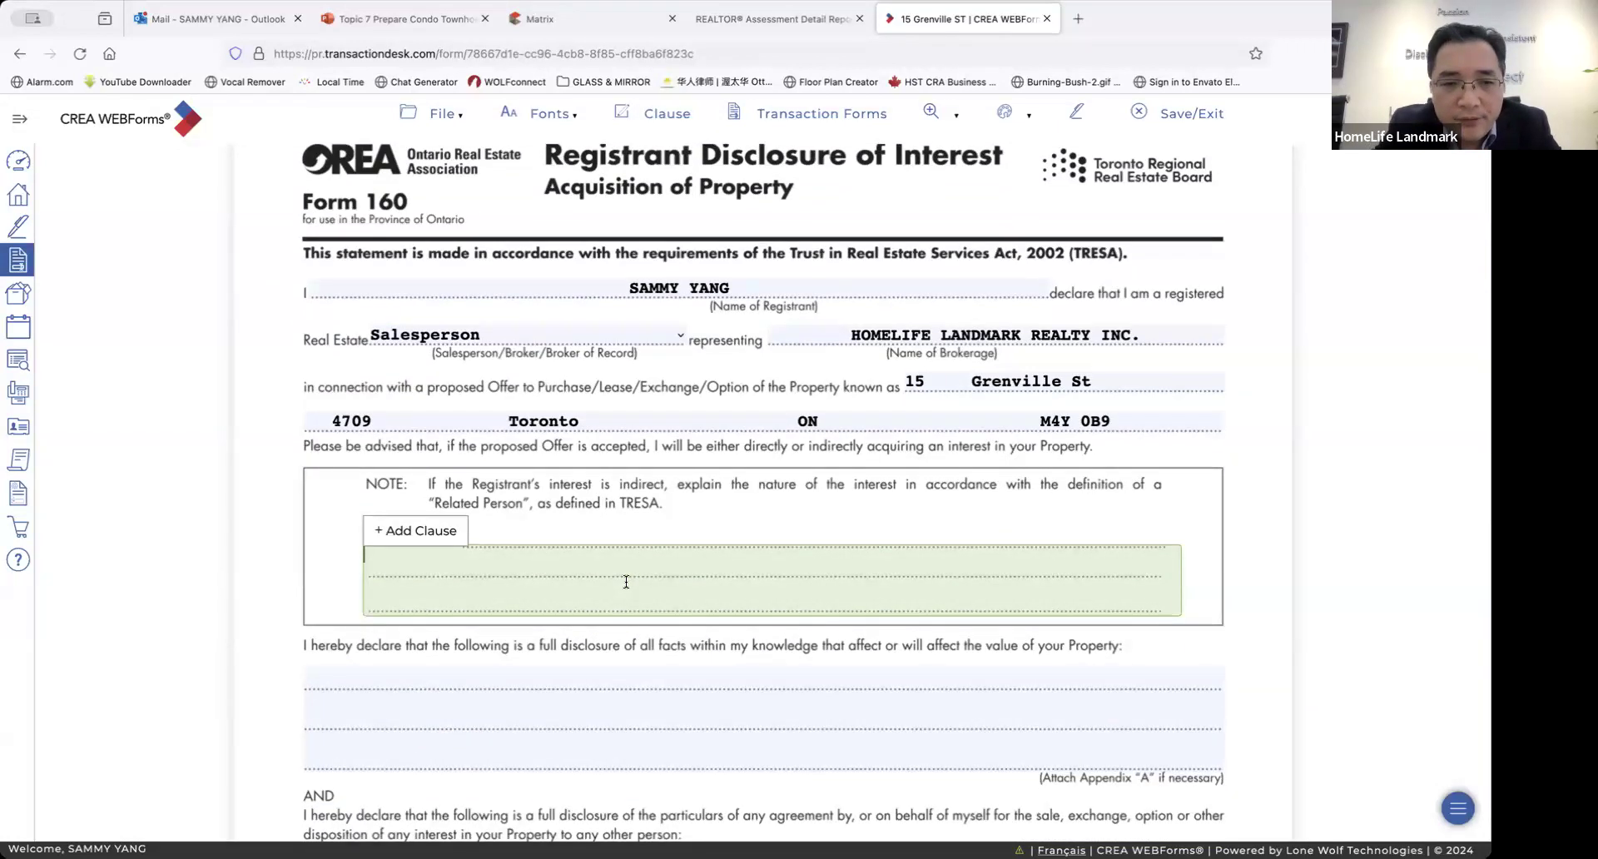
{"action": "type", "text": "The"}
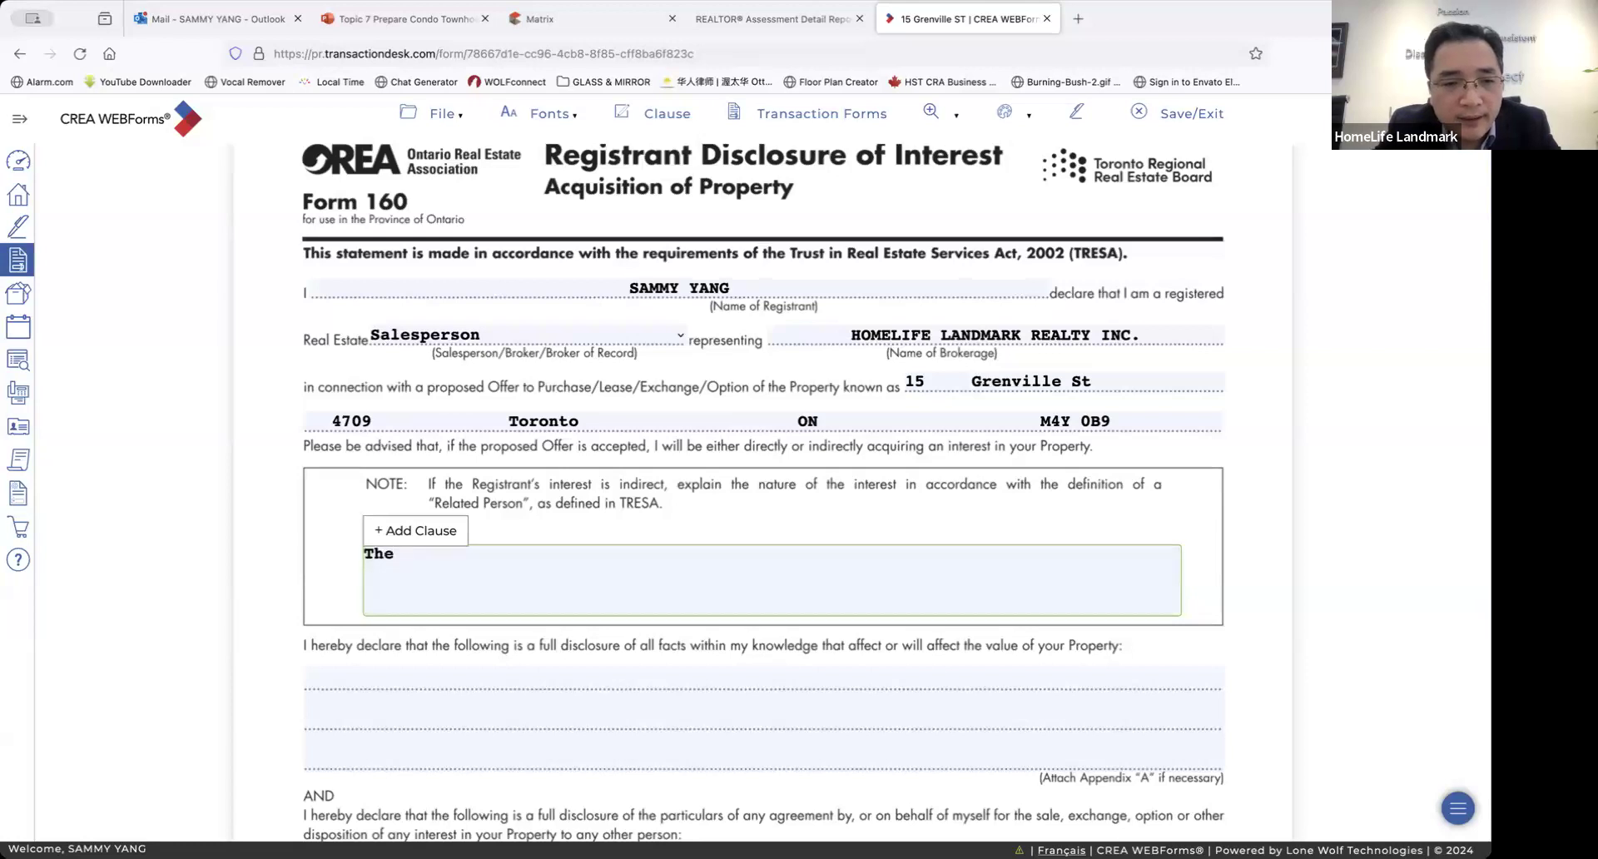
{"action": "type", "text": " Buyer is"}
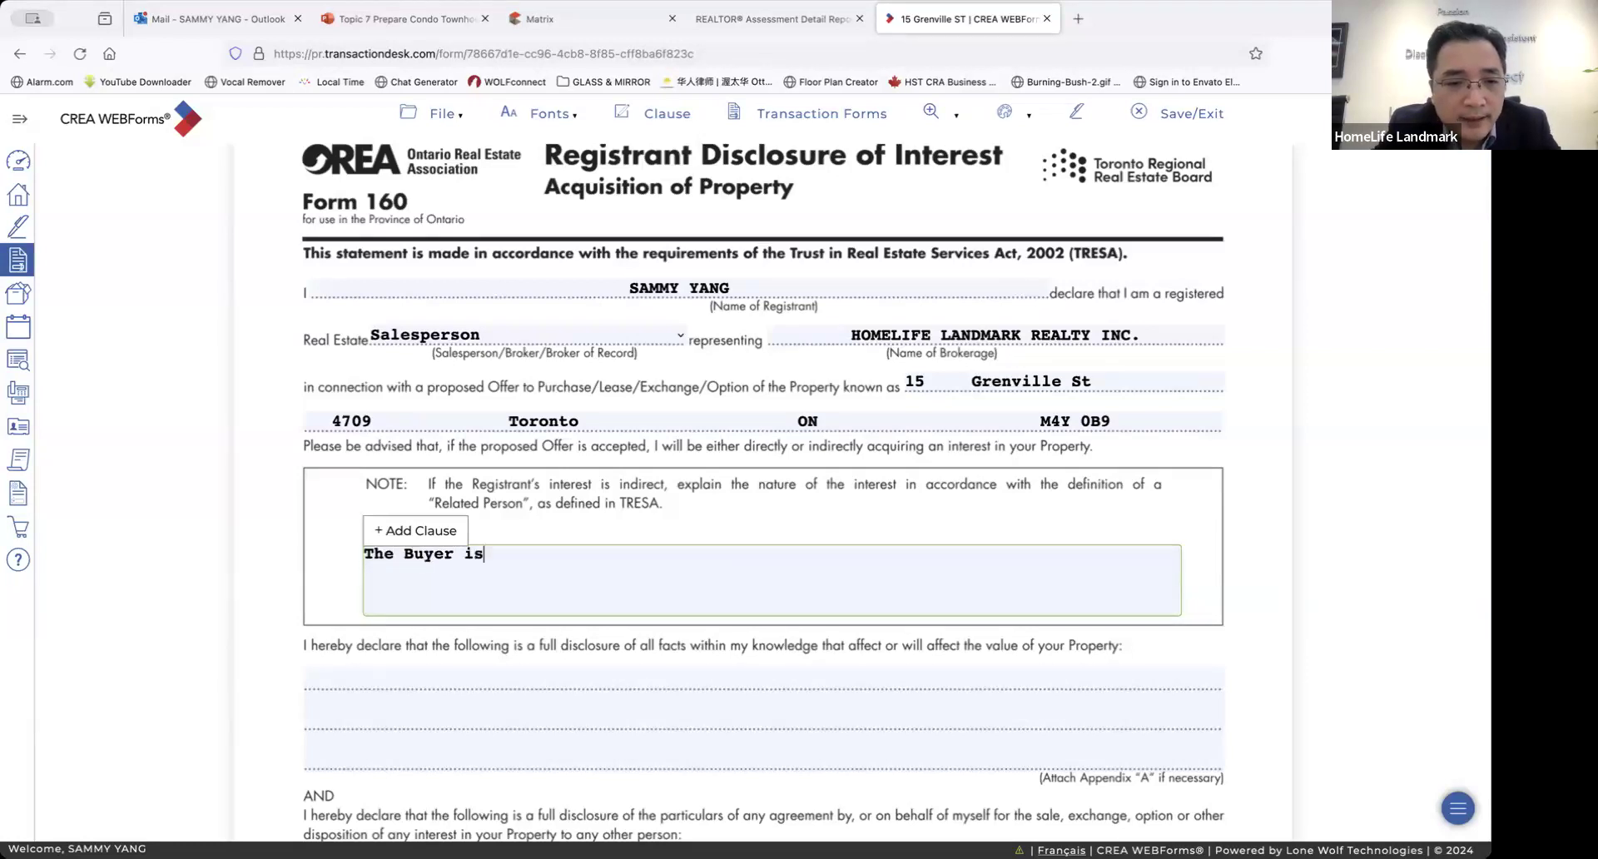
{"action": "type", "text": " related "}
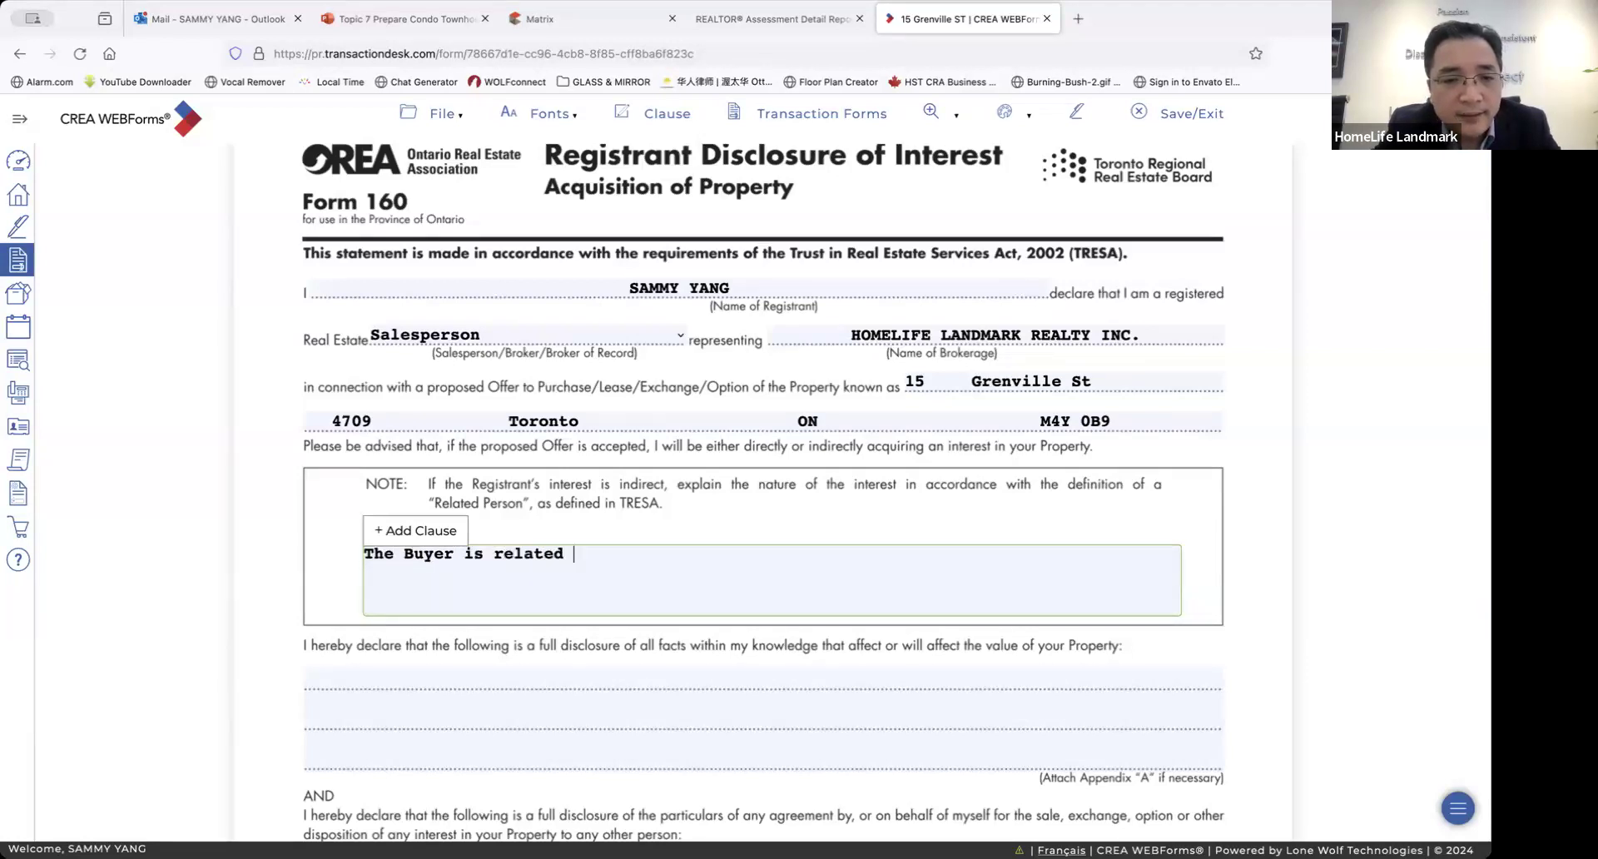
{"action": "type", "text": "to buyer"}
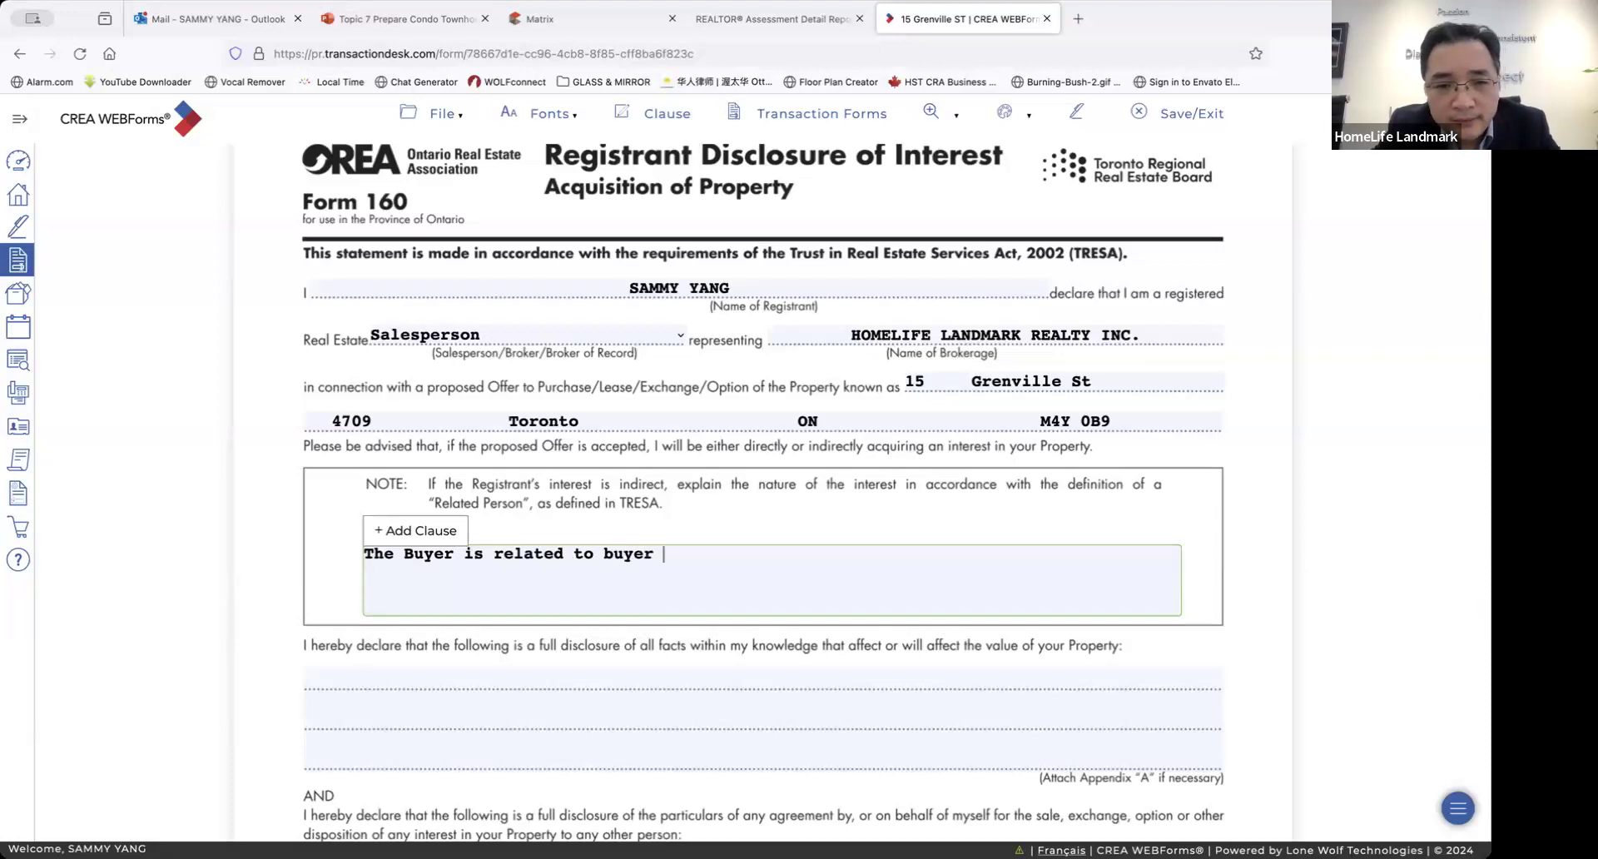
{"action": "type", "text": " agent."}
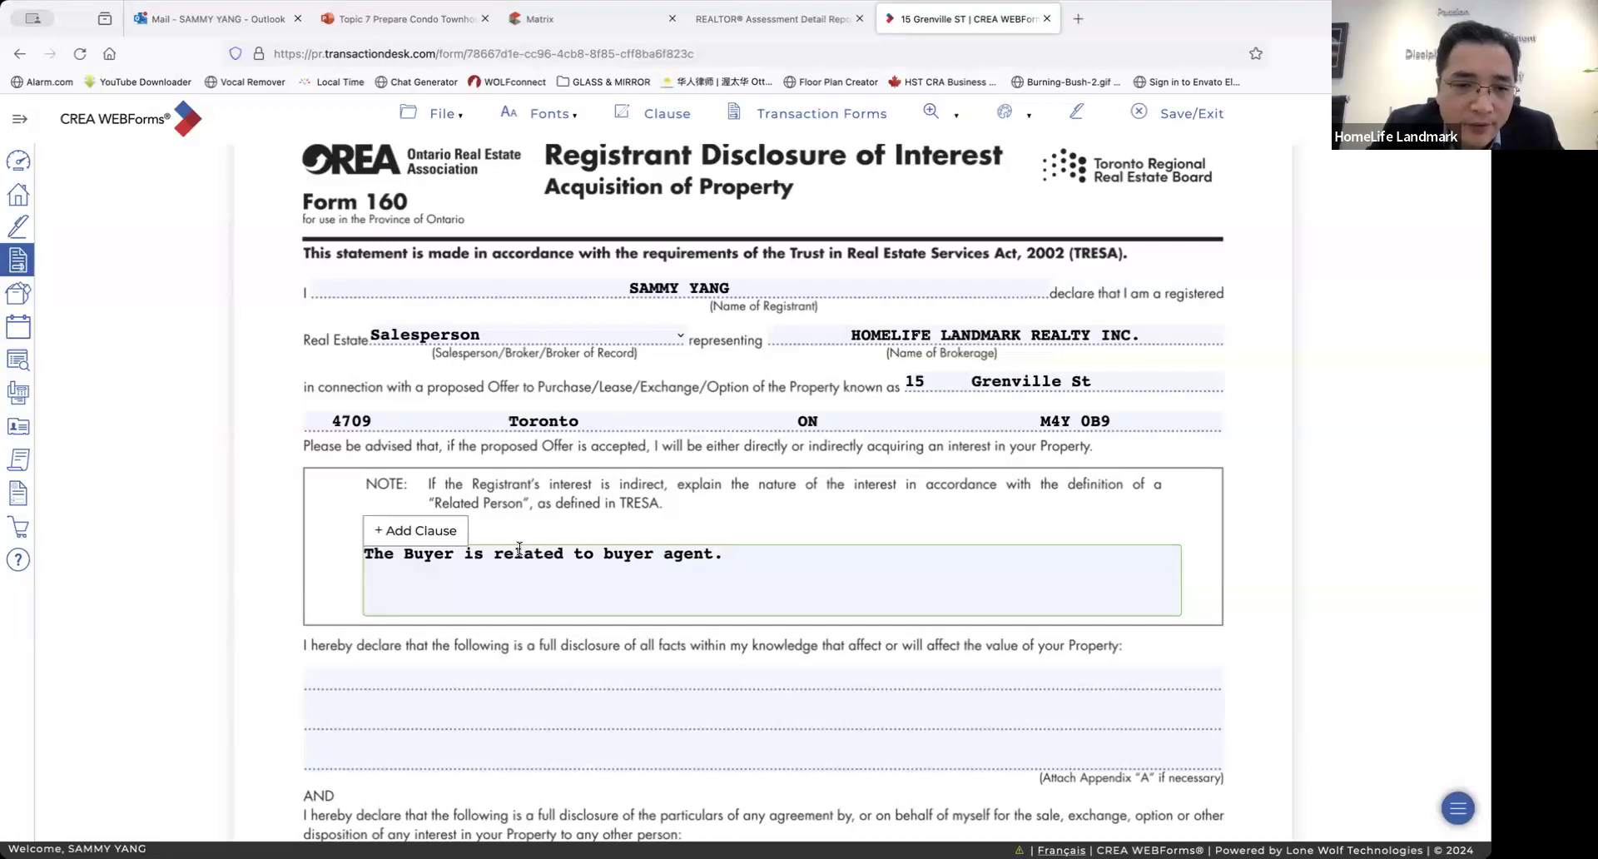
{"action": "left_click_drag", "start_coordinate": [492, 556], "coordinate": [647, 545]}
{"action": "type", "text": "real e"}
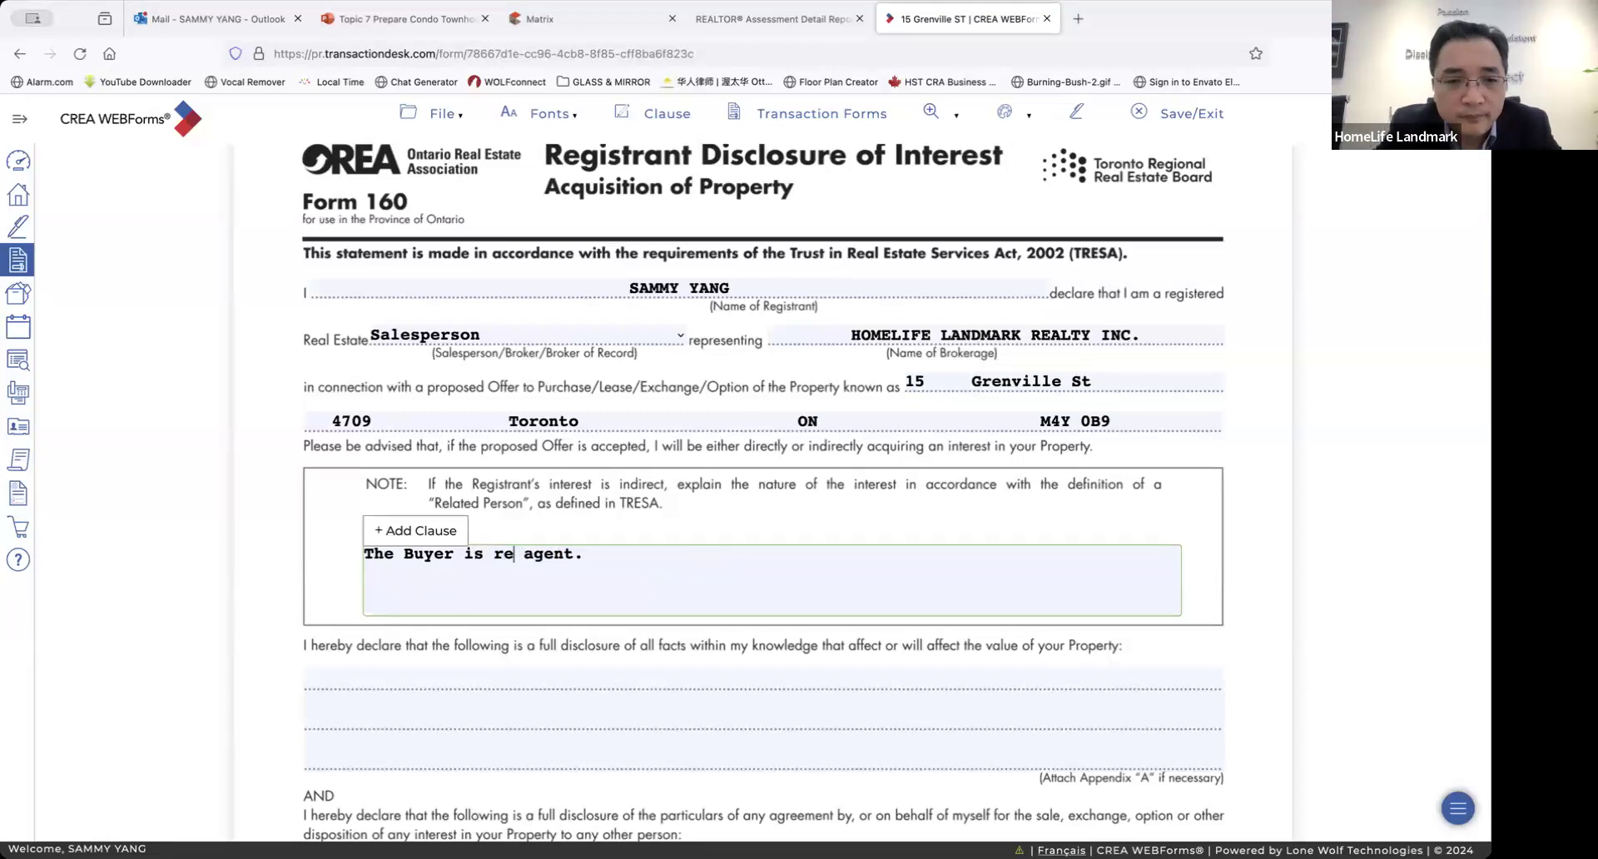
{"action": "type", "text": "state"}
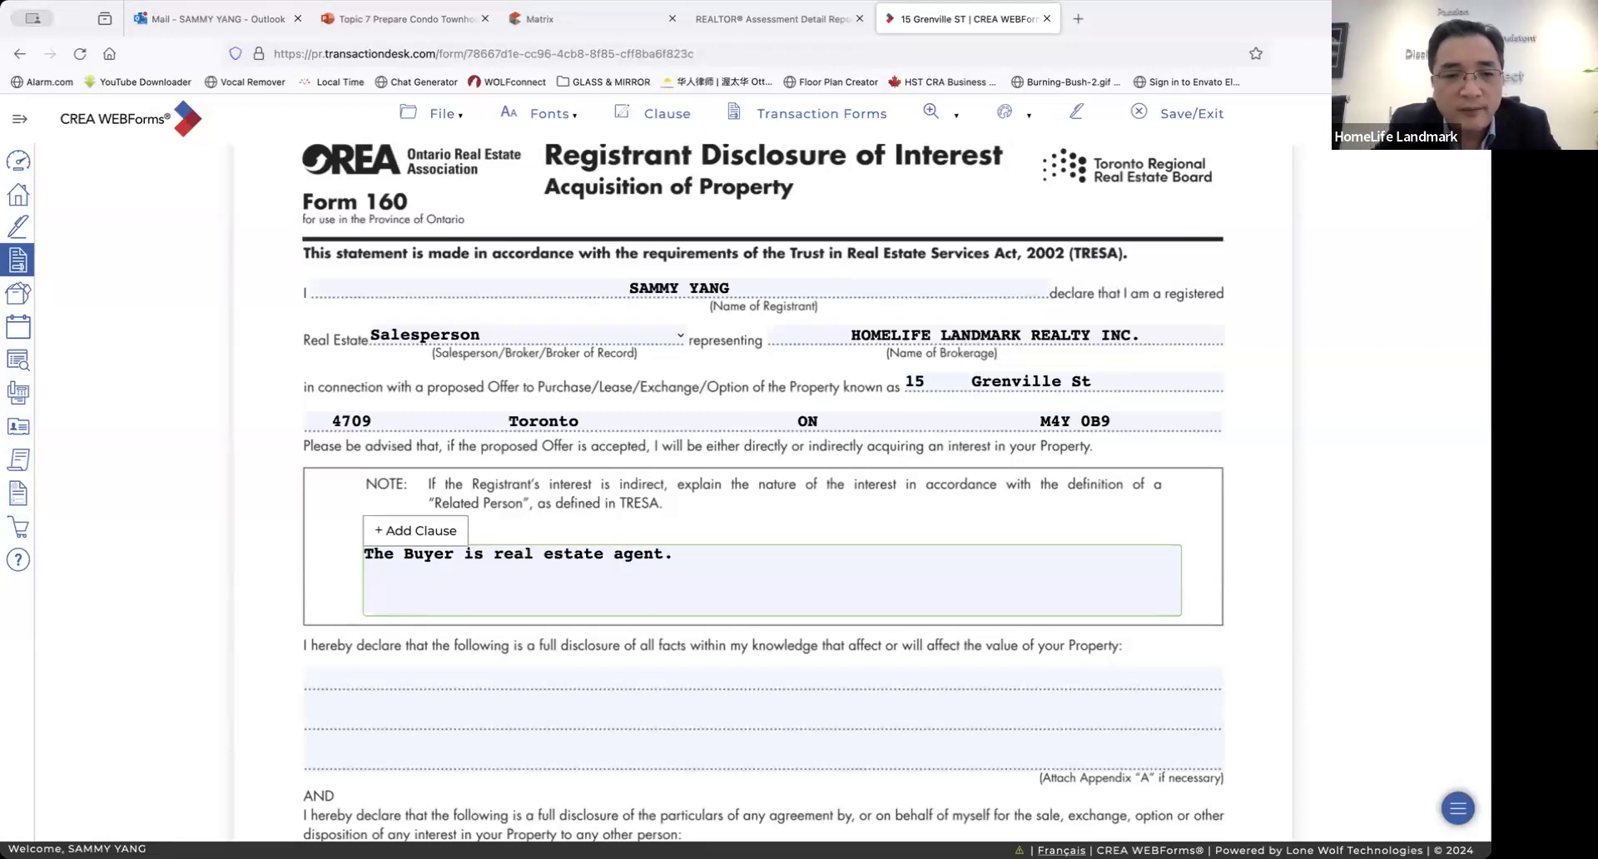
{"action": "left_click", "coordinate": [783, 527]}
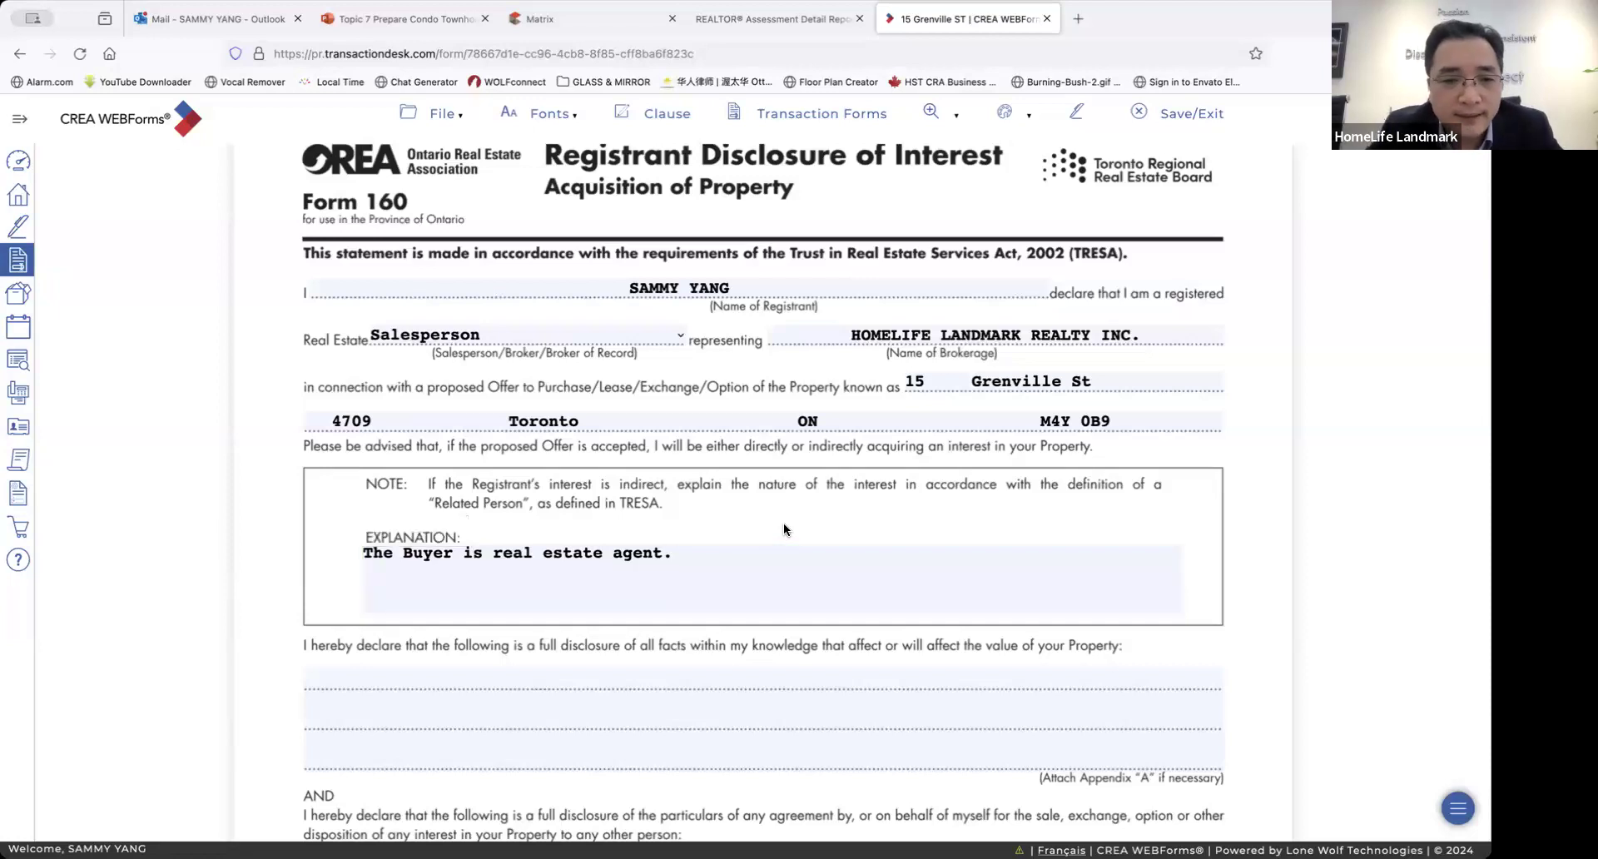
Step: Choose 'will' so the registrant will receive commission
{"action": "scroll", "coordinate": [783, 523], "scroll_direction": "down", "scroll_amount": 8}
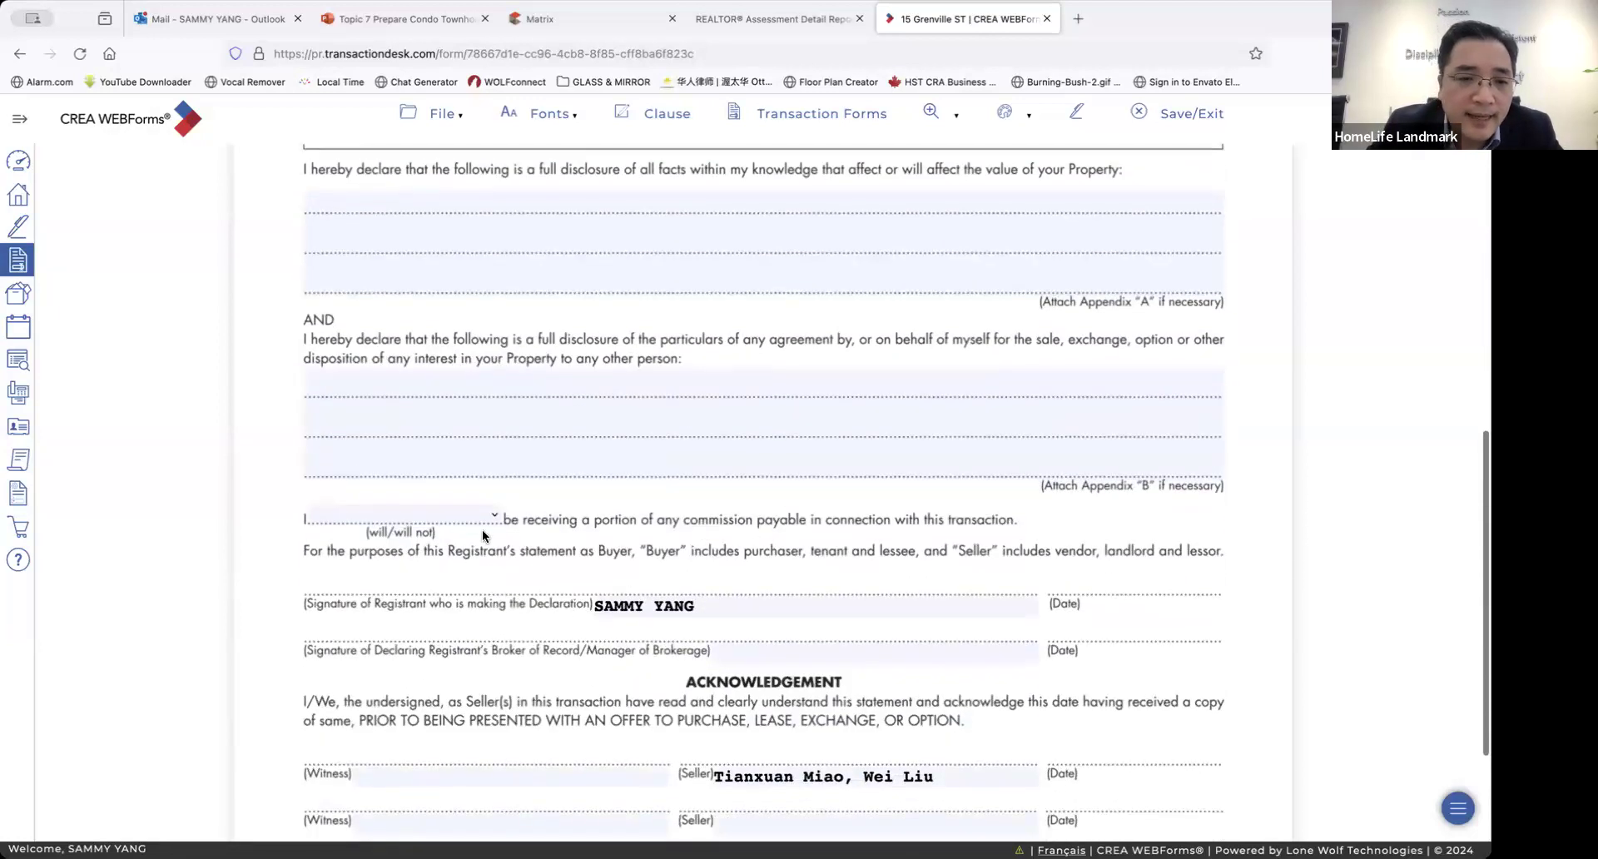
{"action": "left_click", "coordinate": [485, 523]}
{"action": "left_click", "coordinate": [462, 537]}
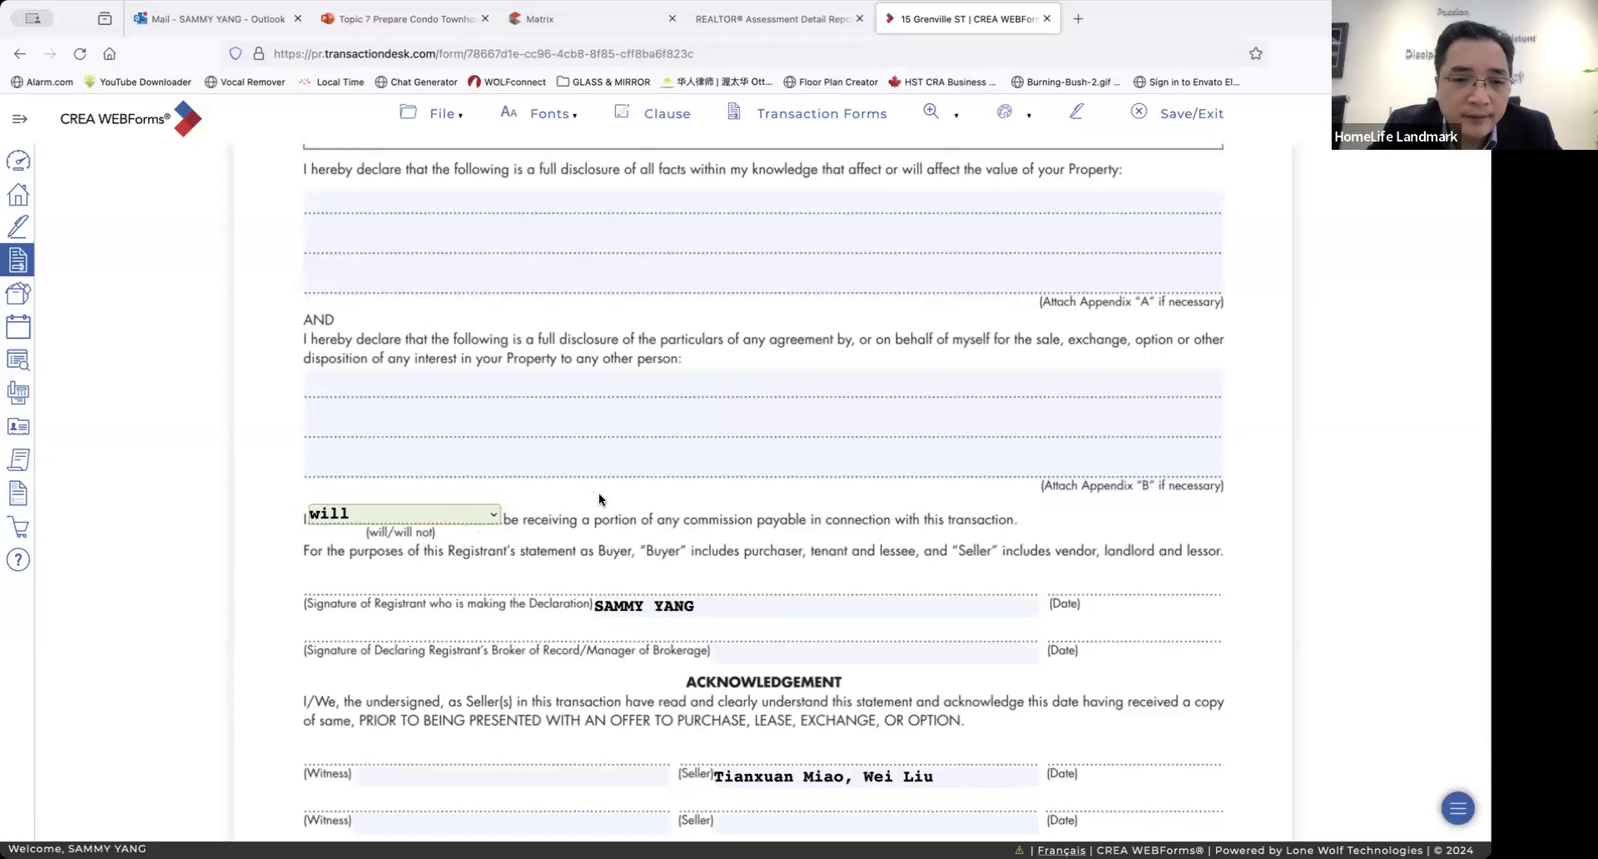
{"action": "scroll", "coordinate": [599, 497], "scroll_direction": "down", "scroll_amount": 2}
{"action": "scroll", "coordinate": [599, 497], "scroll_direction": "up", "scroll_amount": 6}
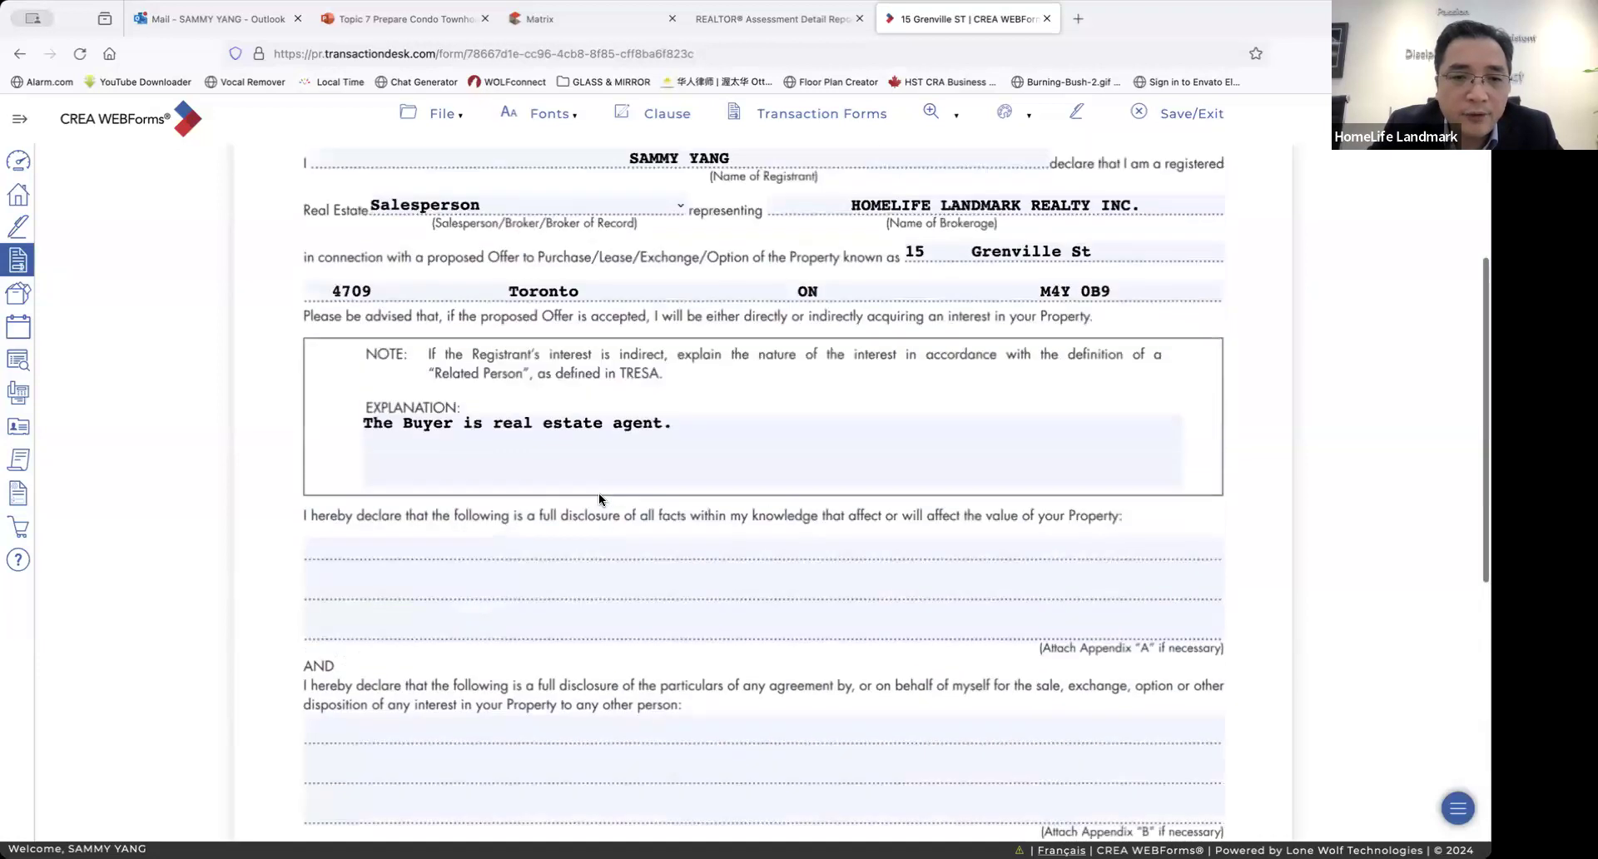
{"action": "scroll", "coordinate": [599, 498], "scroll_direction": "up", "scroll_amount": 4}
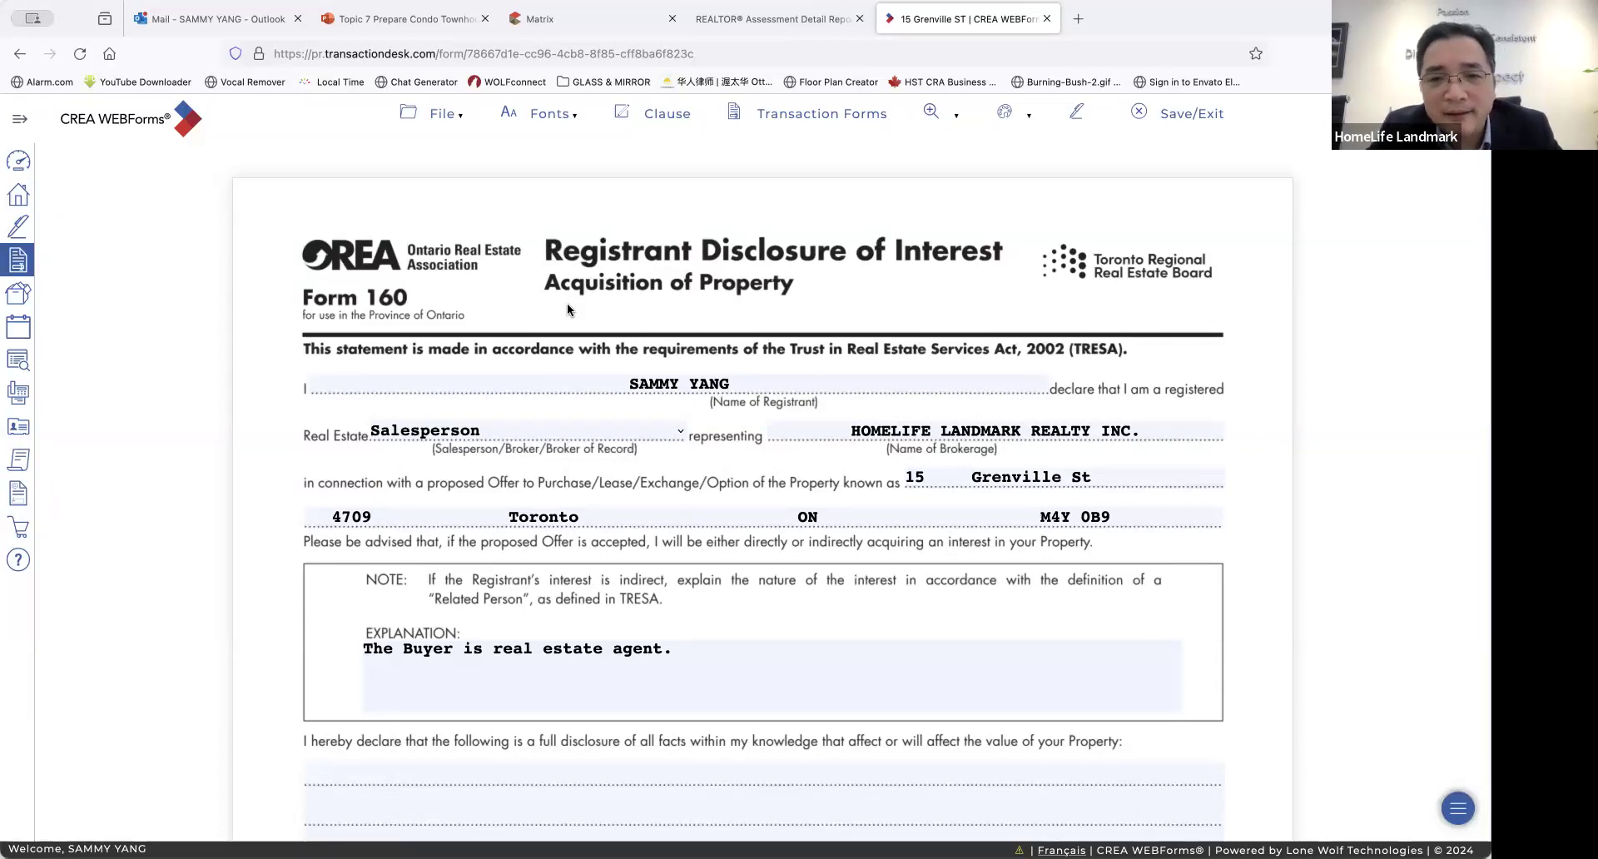
{"action": "scroll", "coordinate": [617, 339], "scroll_direction": "down", "scroll_amount": 3}
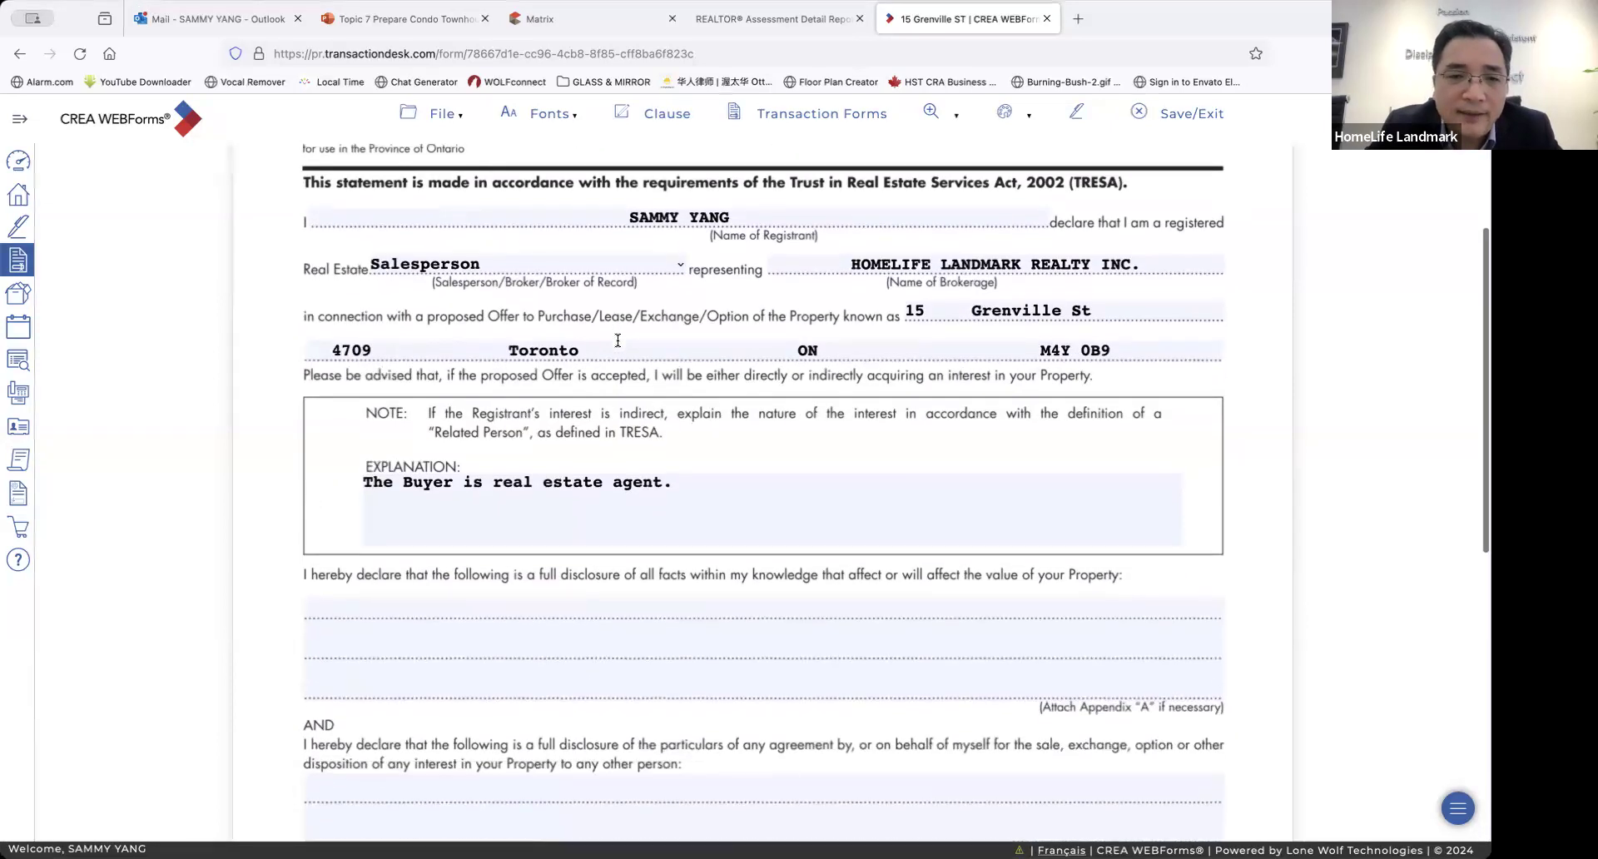
{"action": "scroll", "coordinate": [617, 339], "scroll_direction": "up", "scroll_amount": 1}
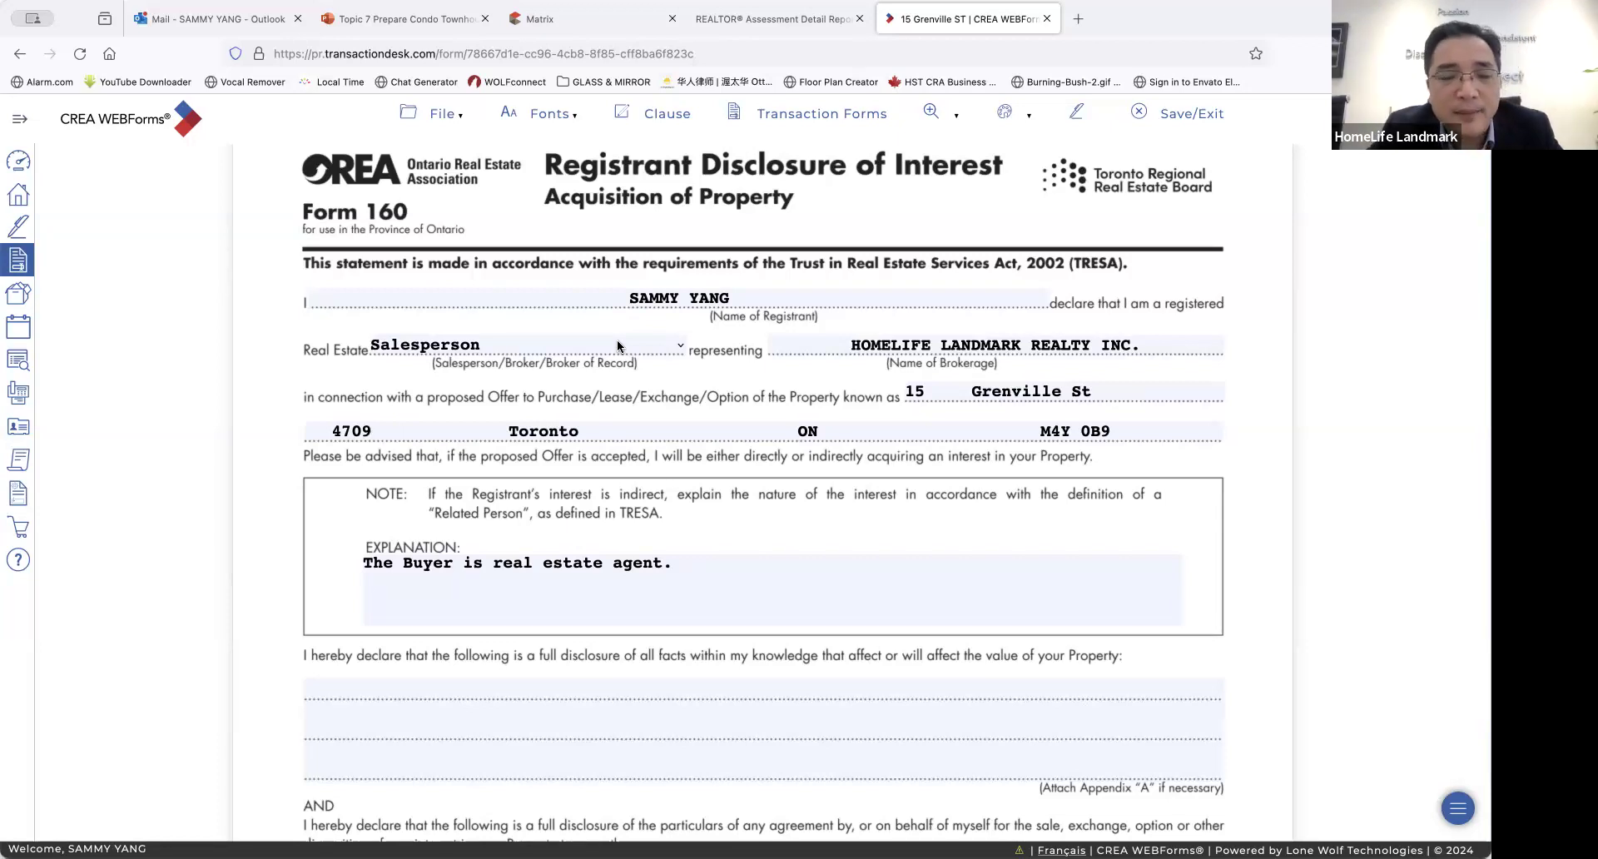
{"action": "scroll", "coordinate": [616, 346], "scroll_direction": "up", "scroll_amount": 2}
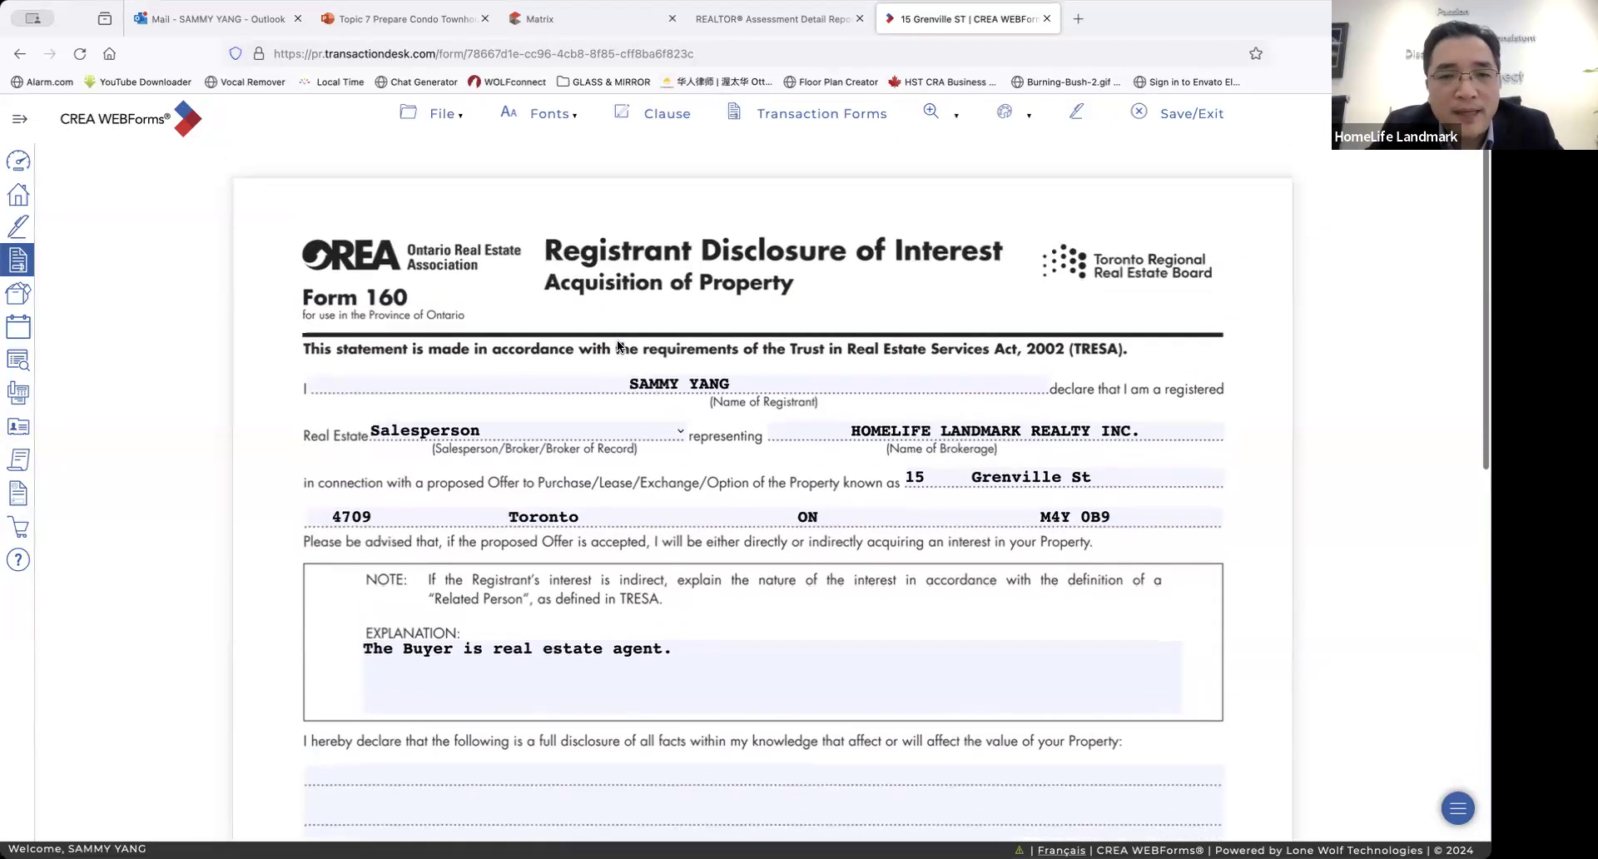
{"action": "scroll", "coordinate": [616, 343], "scroll_direction": "down", "scroll_amount": 1}
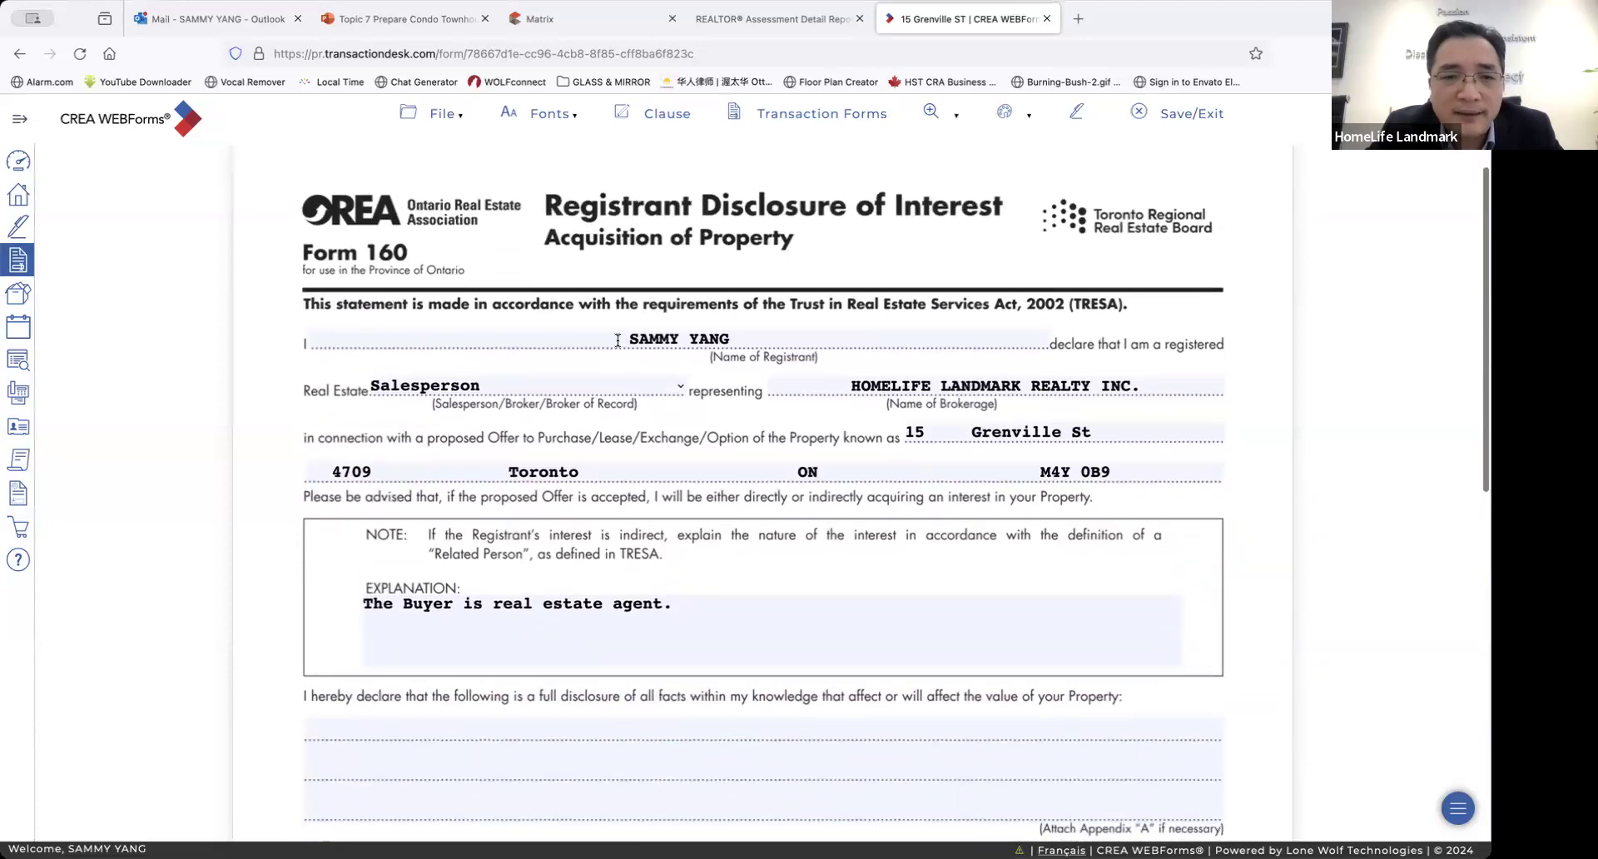
{"action": "scroll", "coordinate": [616, 335], "scroll_direction": "up", "scroll_amount": 1}
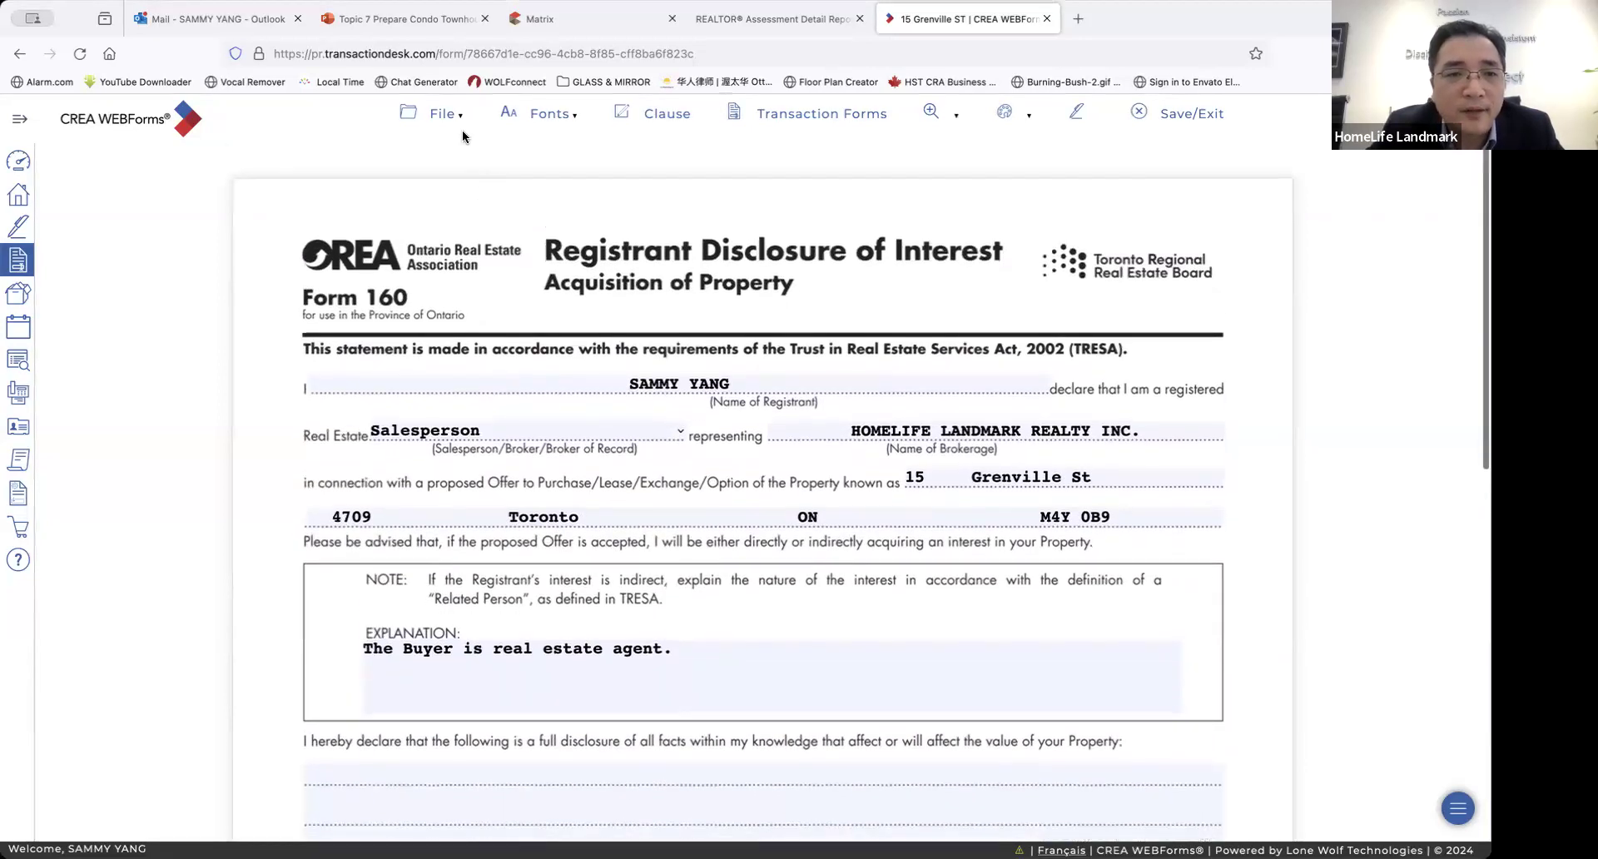
Step: Save Form 160 and return to the transaction's forms list
{"action": "left_click", "coordinate": [456, 120]}
{"action": "mouse_move", "coordinate": [461, 246]}
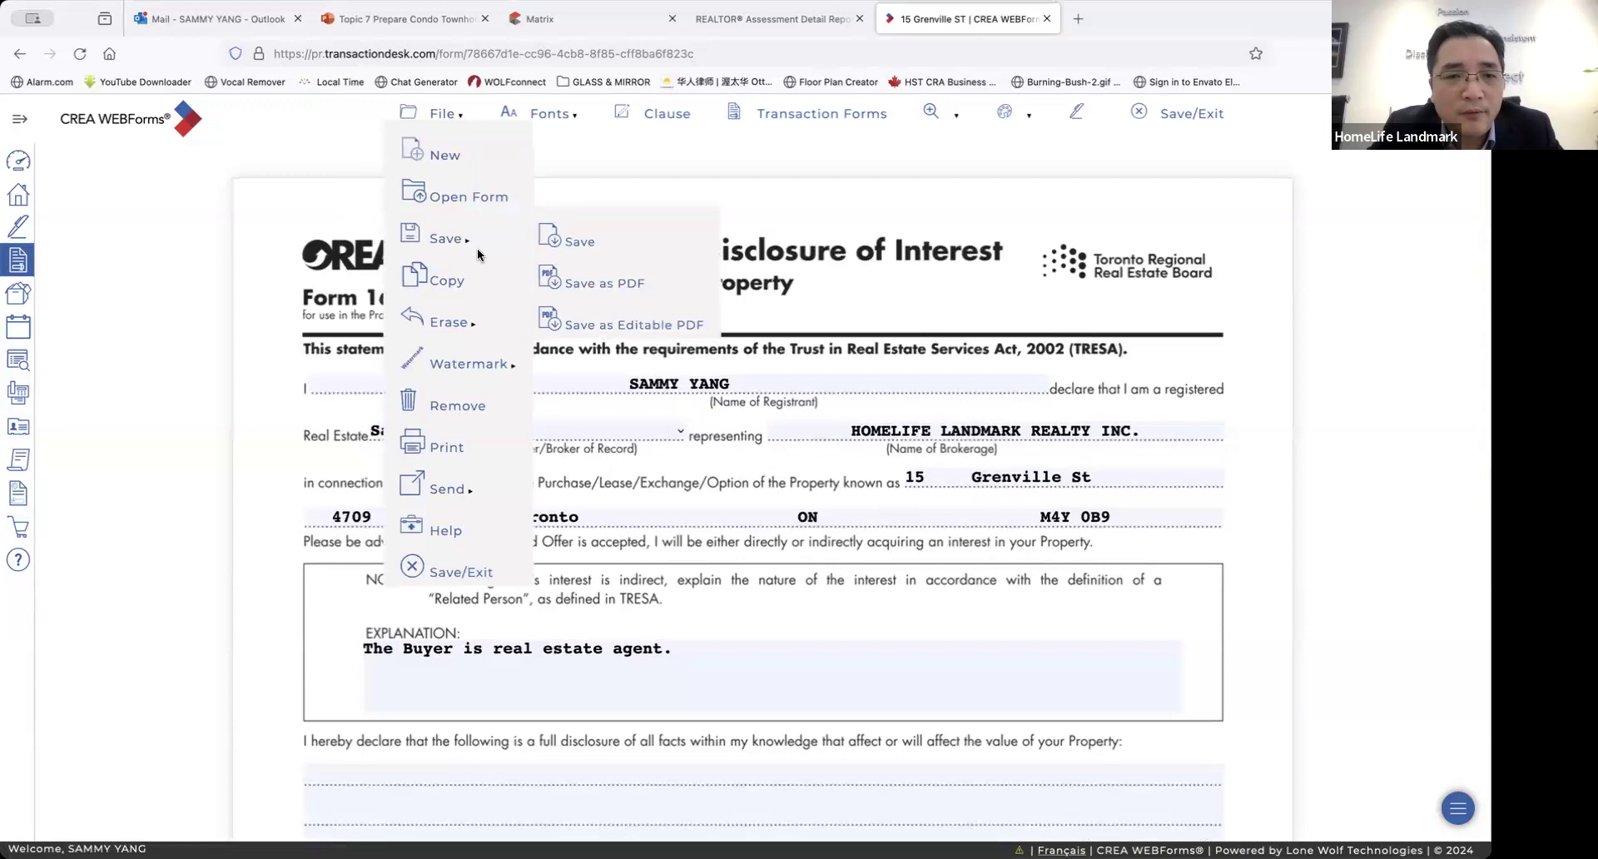
{"action": "left_click", "coordinate": [580, 239]}
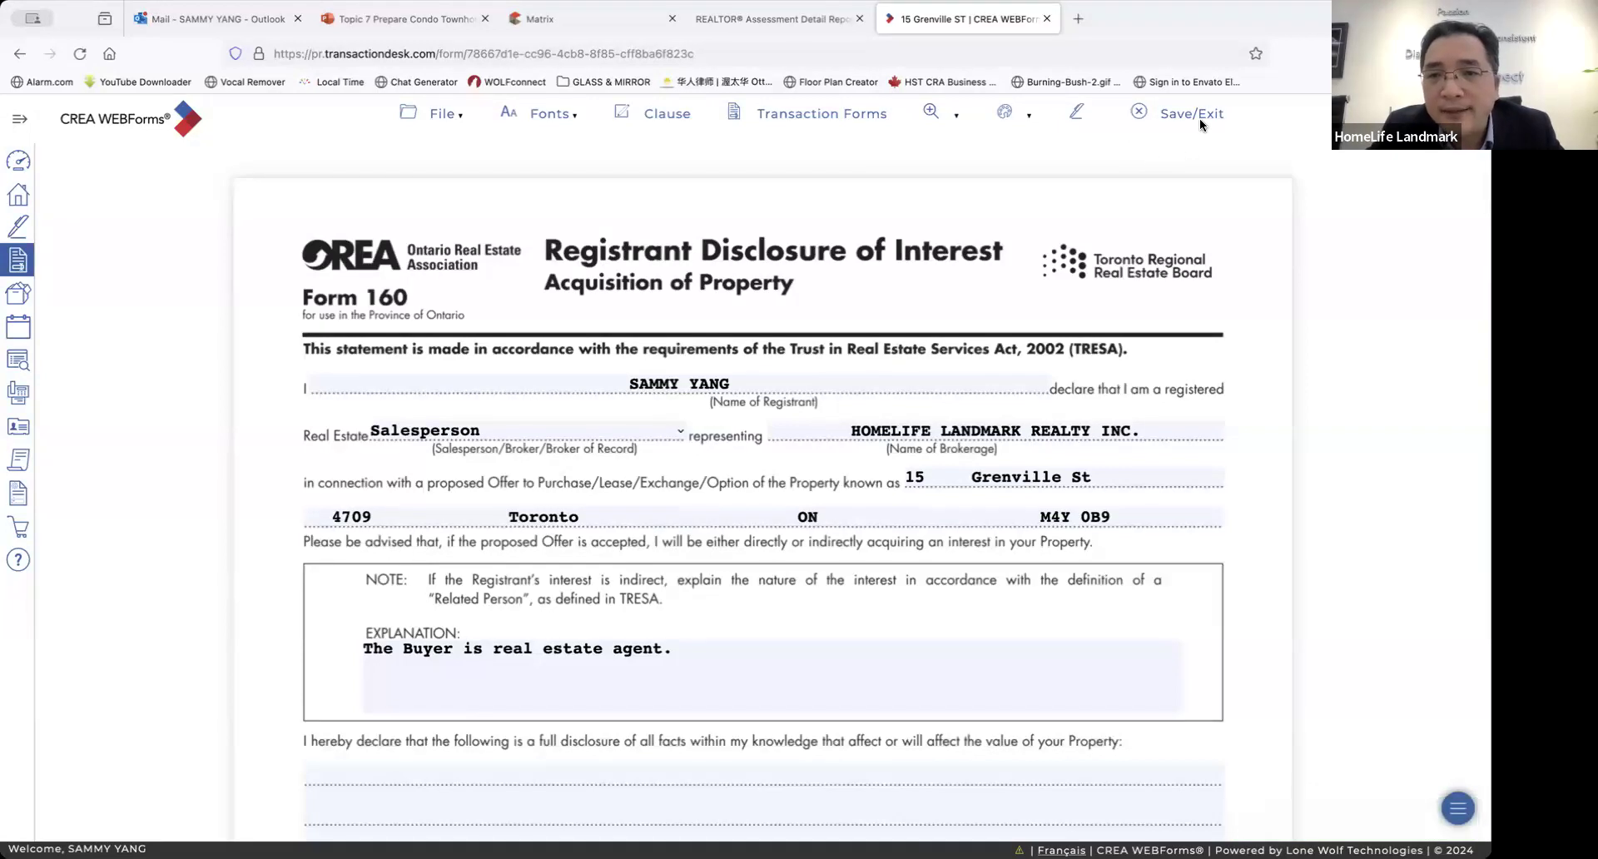
{"action": "left_click", "coordinate": [1187, 113]}
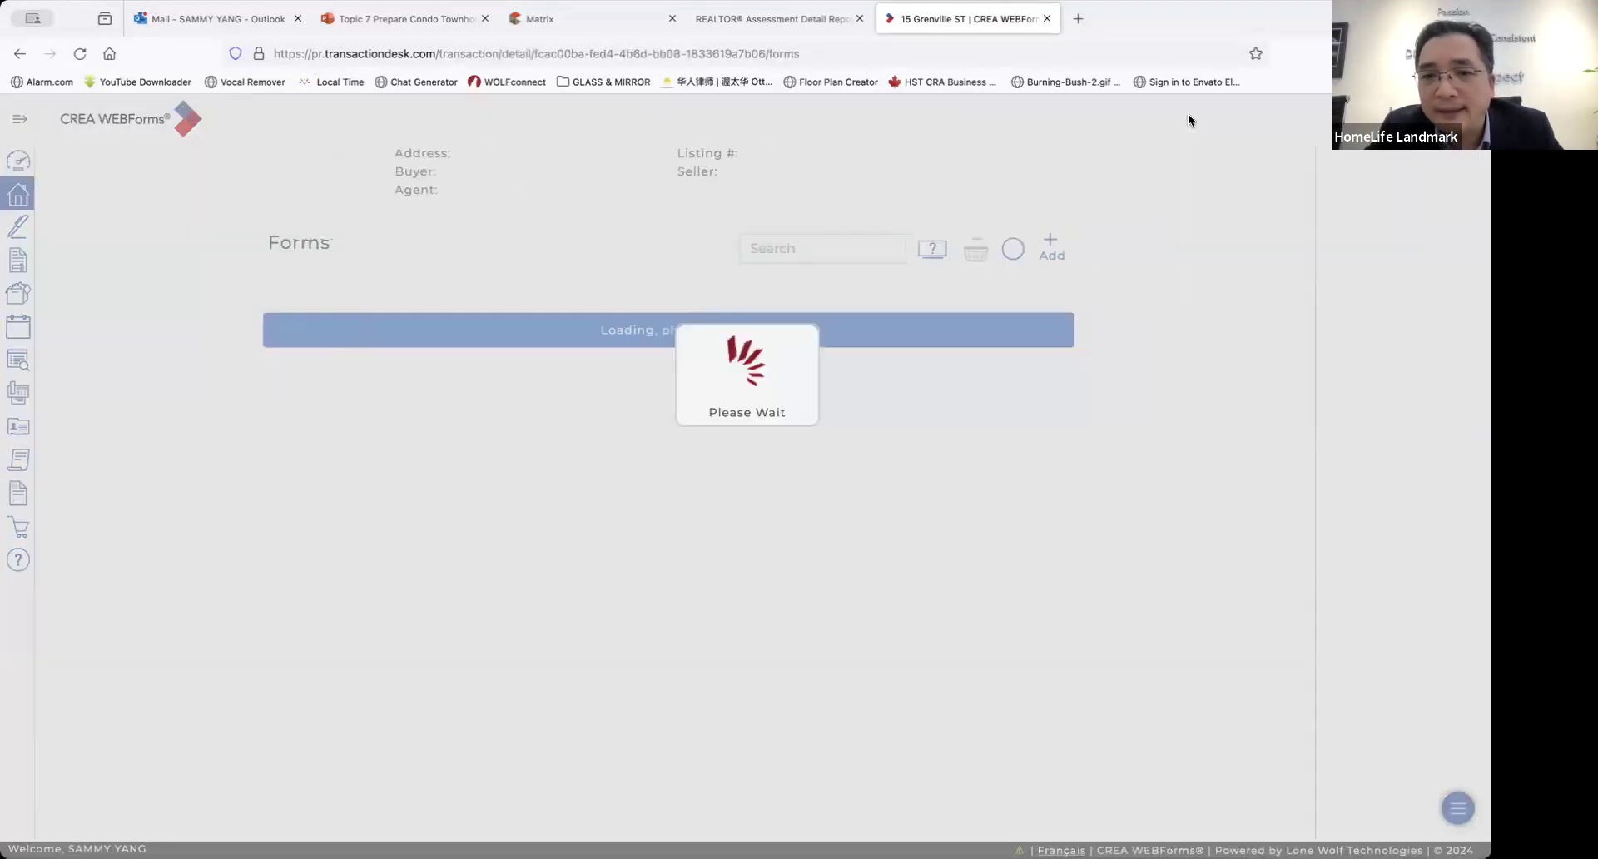
Step: Select Forms 801, 101, 320 and 160
{"action": "scroll", "coordinate": [1151, 424], "scroll_direction": "down", "scroll_amount": 3}
{"action": "scroll", "coordinate": [1153, 428], "scroll_direction": "up", "scroll_amount": 1}
{"action": "scroll", "coordinate": [1154, 427], "scroll_direction": "down", "scroll_amount": 1}
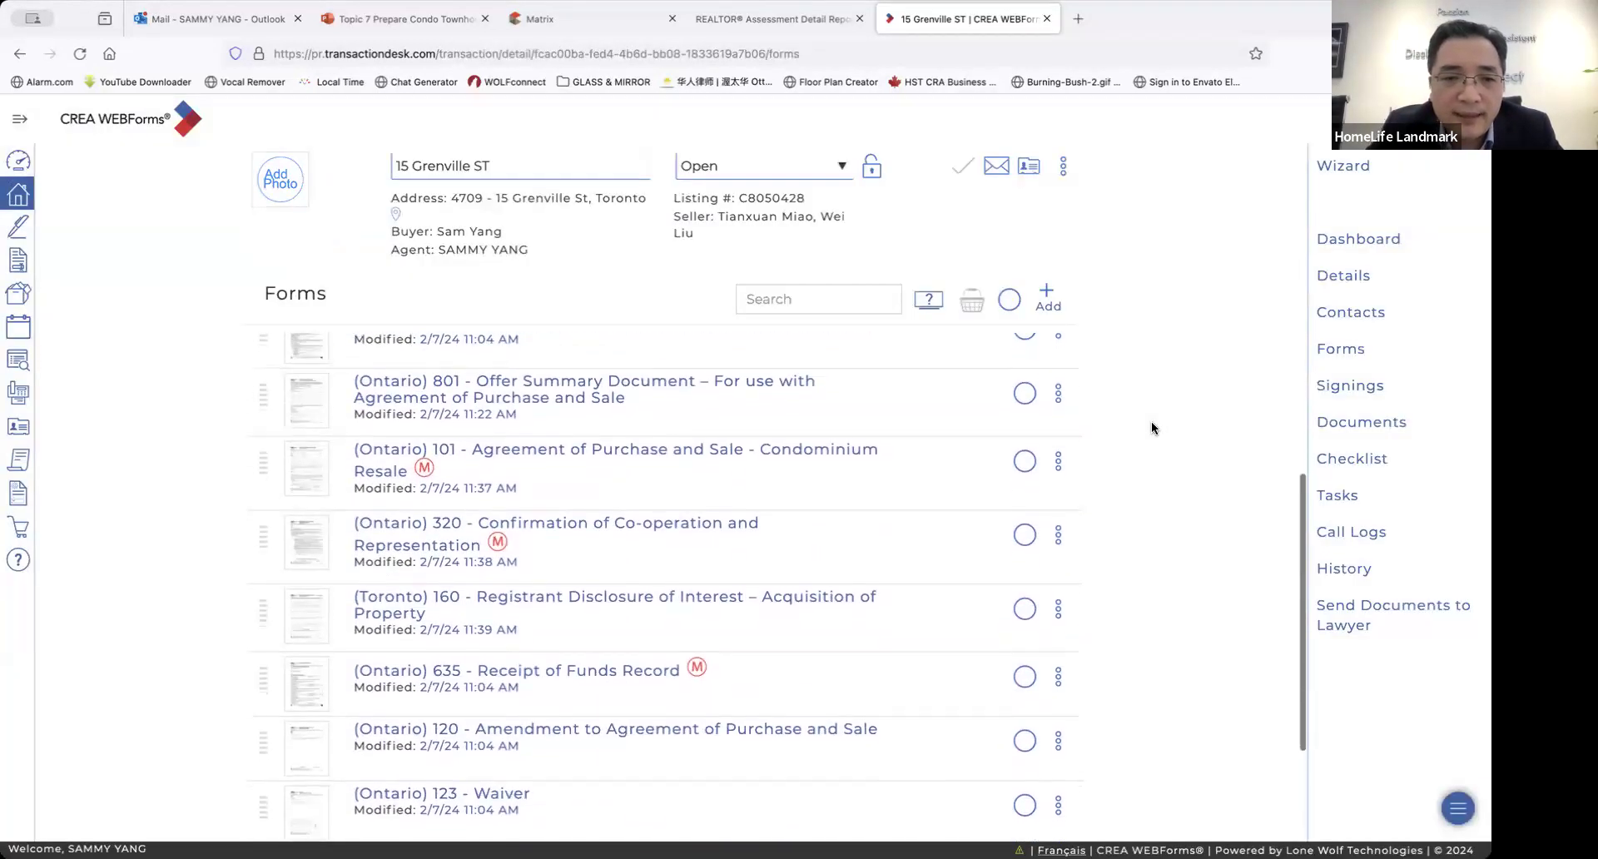
{"action": "left_click", "coordinate": [1024, 386]}
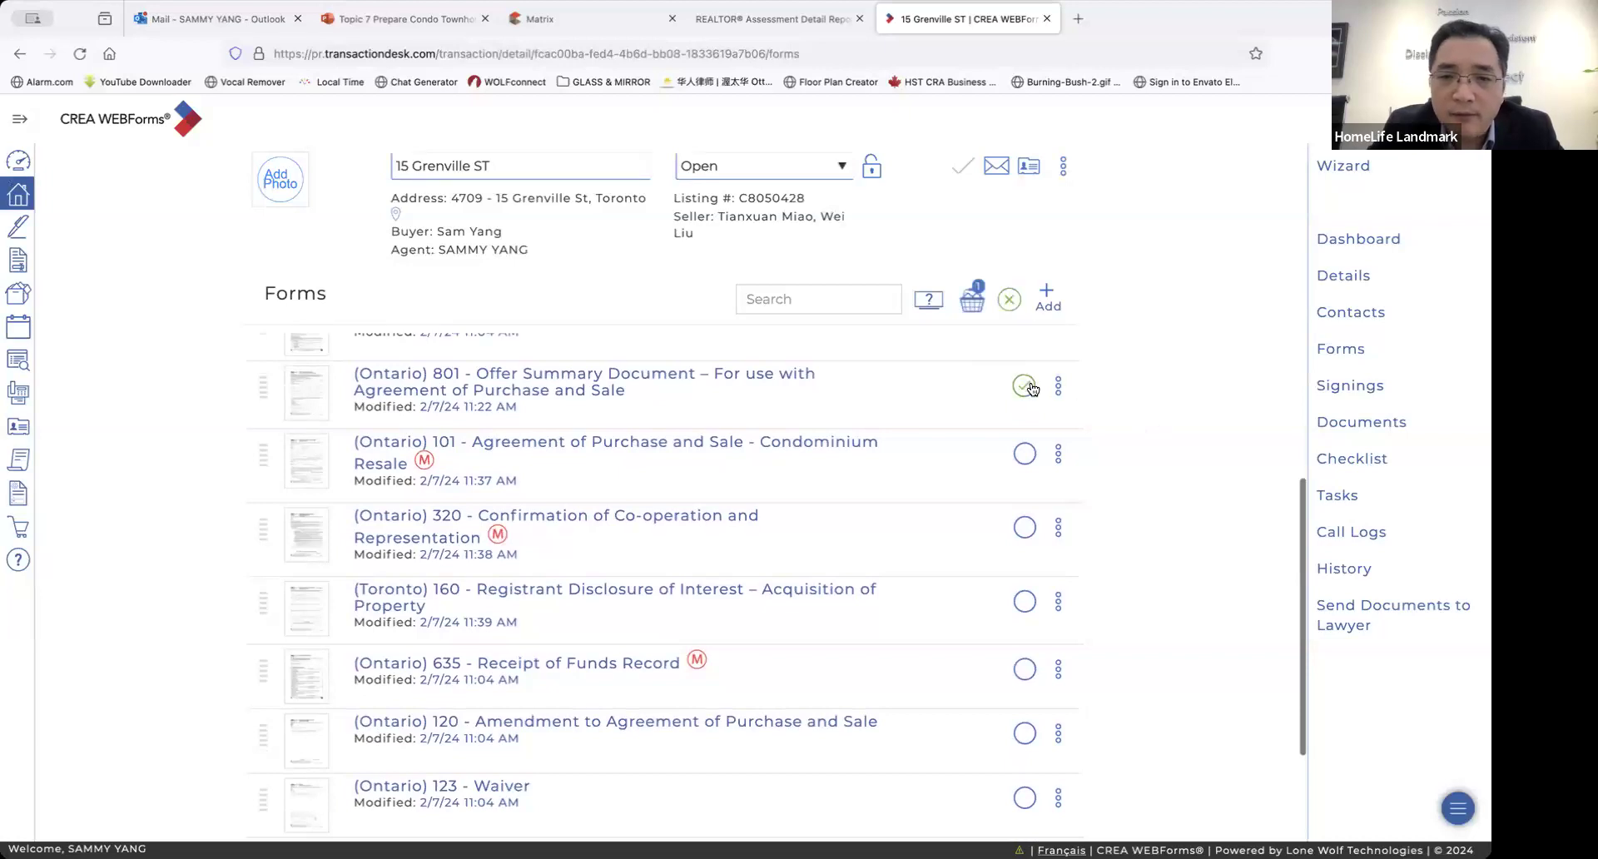
{"action": "left_click", "coordinate": [1025, 456]}
{"action": "left_click", "coordinate": [1025, 528]}
{"action": "left_click", "coordinate": [1027, 601]}
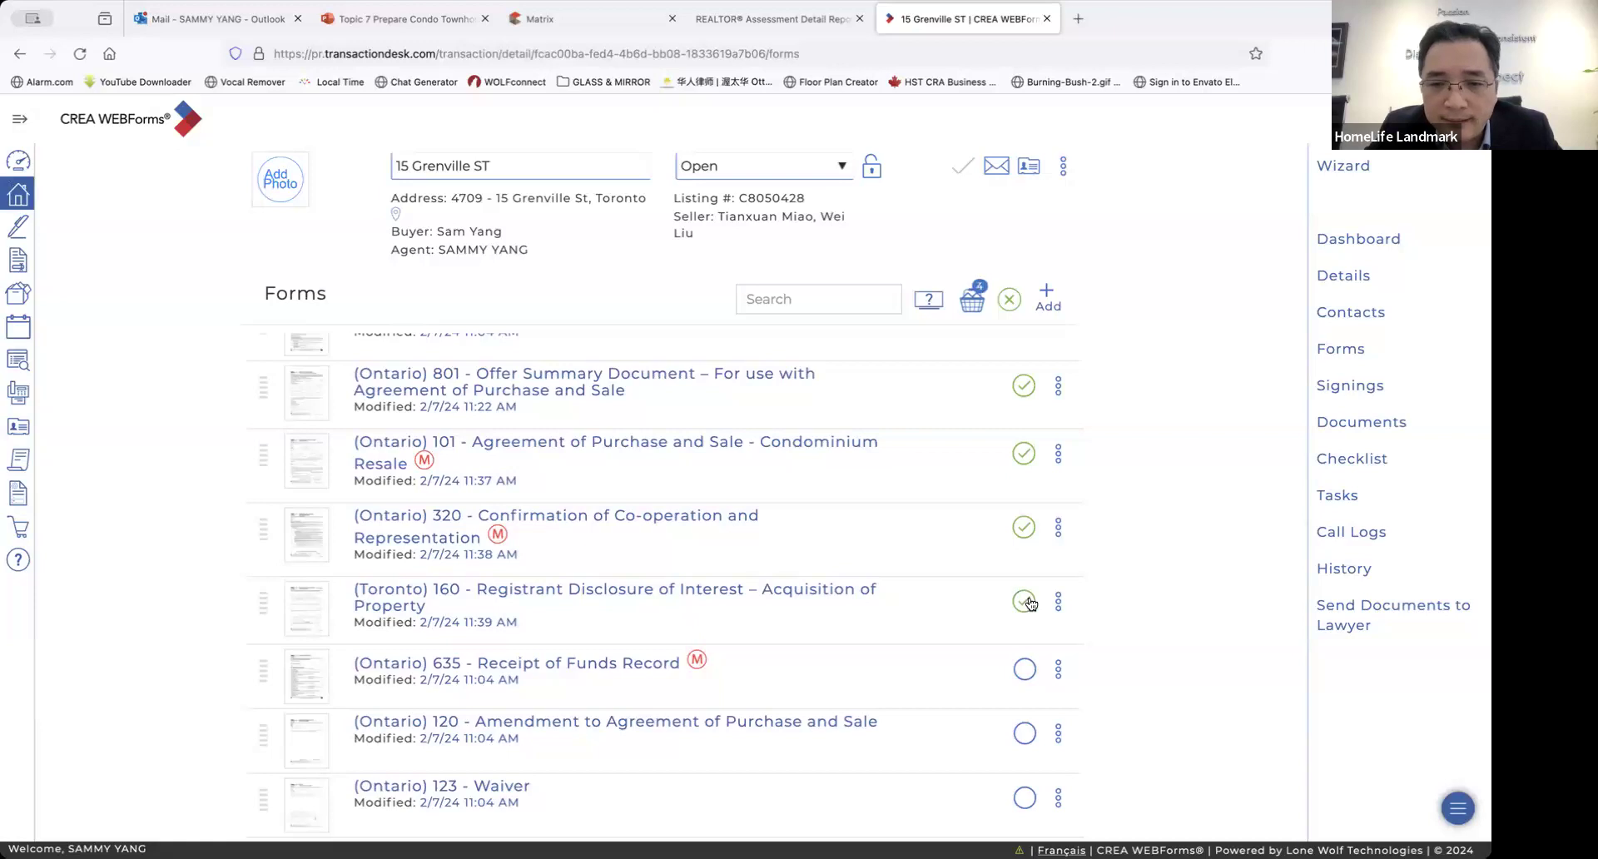
Step: Send the four selected forms from the basket for e-signing
{"action": "left_click", "coordinate": [973, 303]}
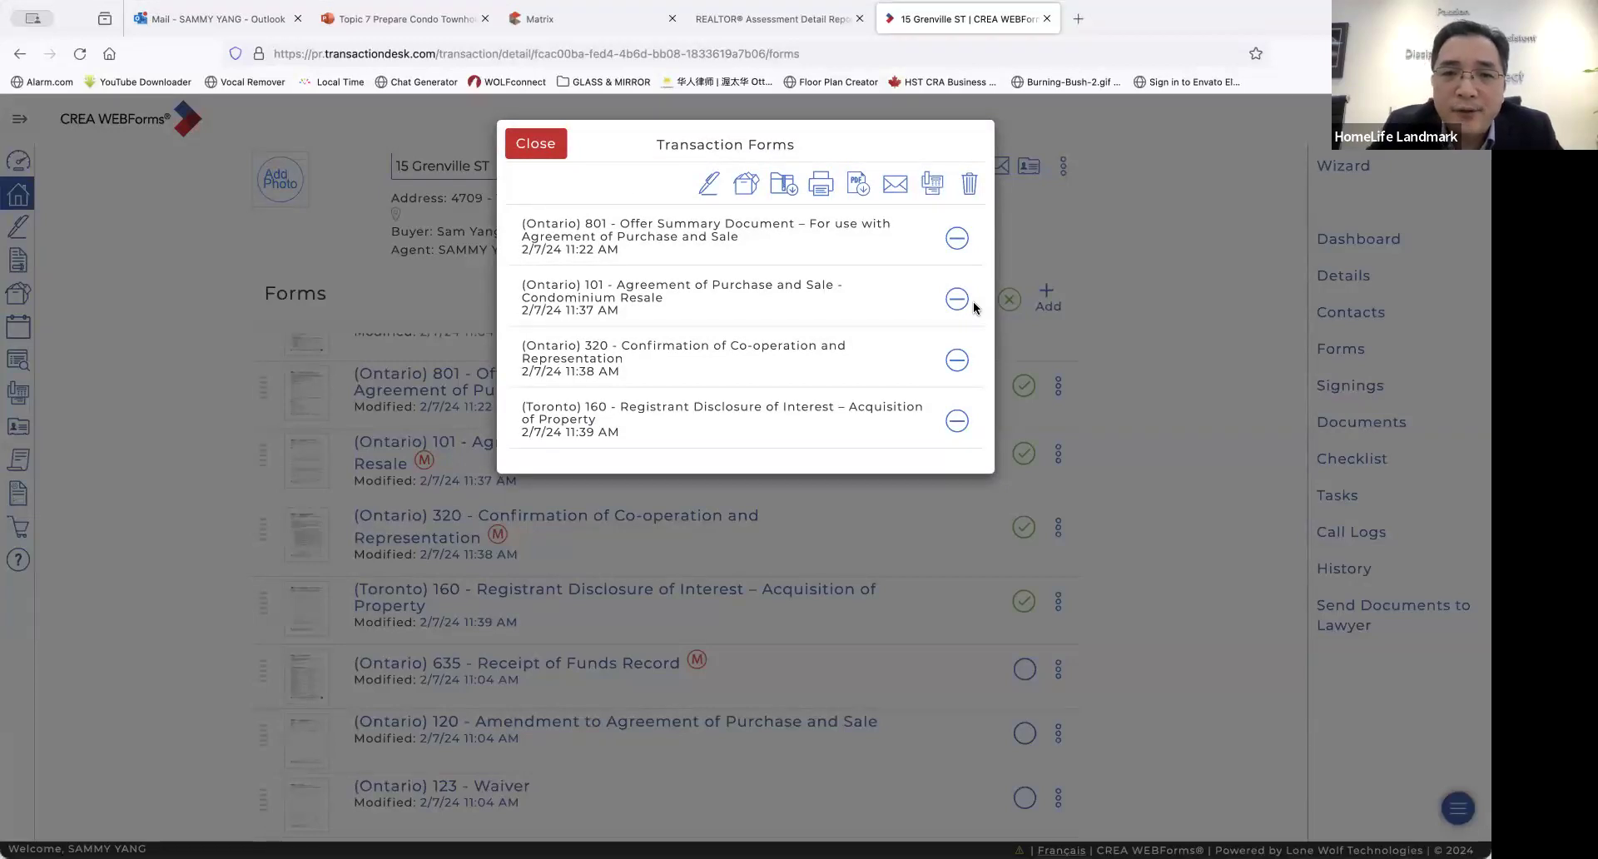
{"action": "left_click", "coordinate": [707, 185]}
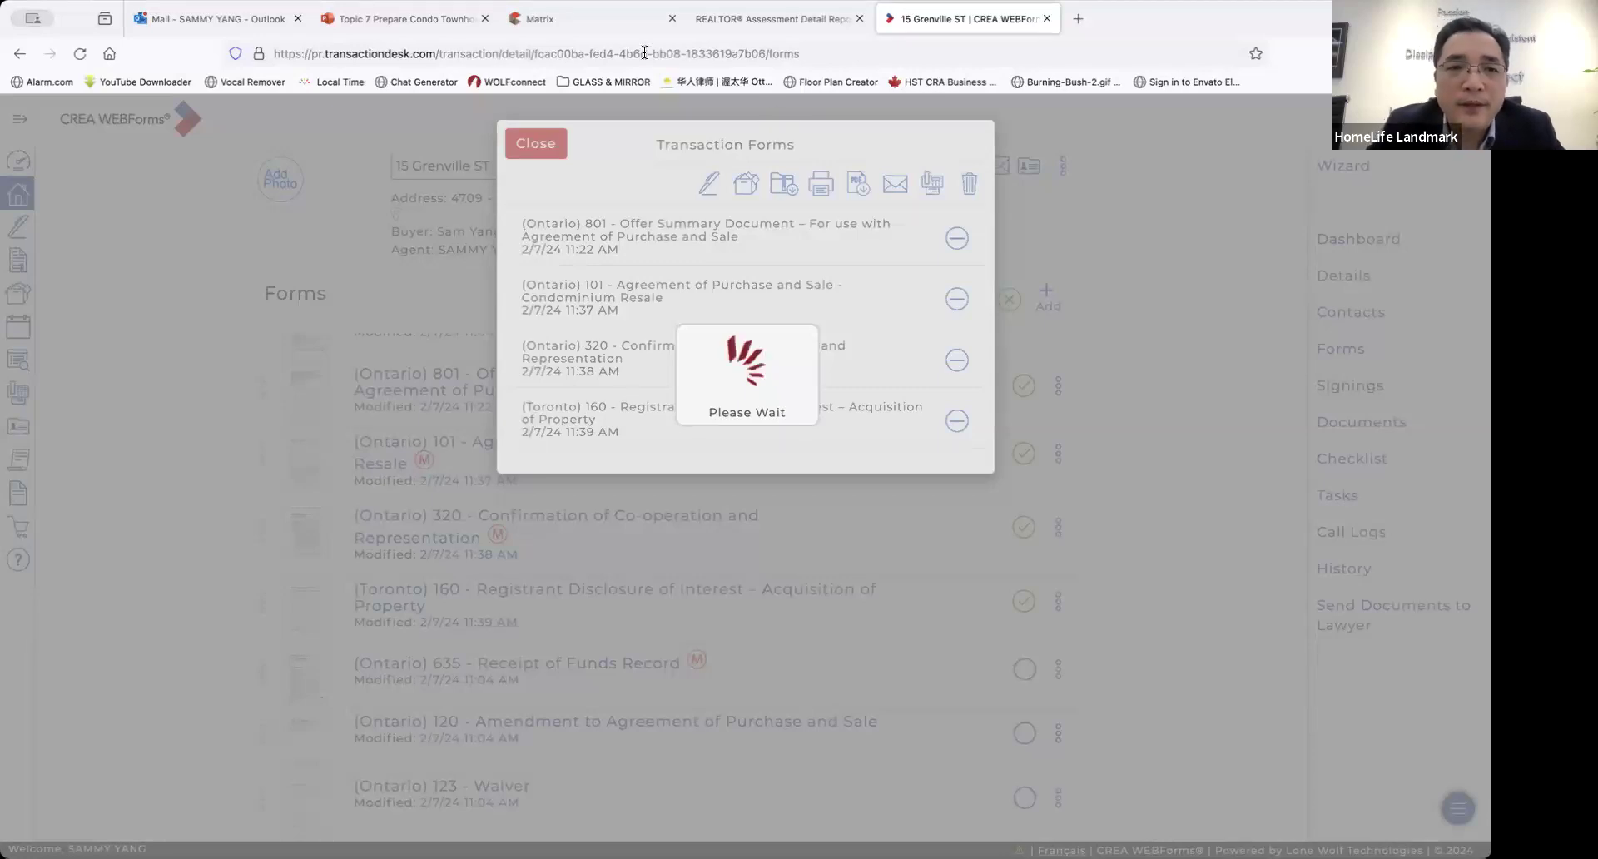
{"action": "left_click", "coordinate": [626, 30]}
Step: Save the listing's Schedule B attachment (114754654.pdf) to Downloads as 'Feb 7 Sch B'
{"action": "scroll", "coordinate": [568, 265], "scroll_direction": "up", "scroll_amount": 4}
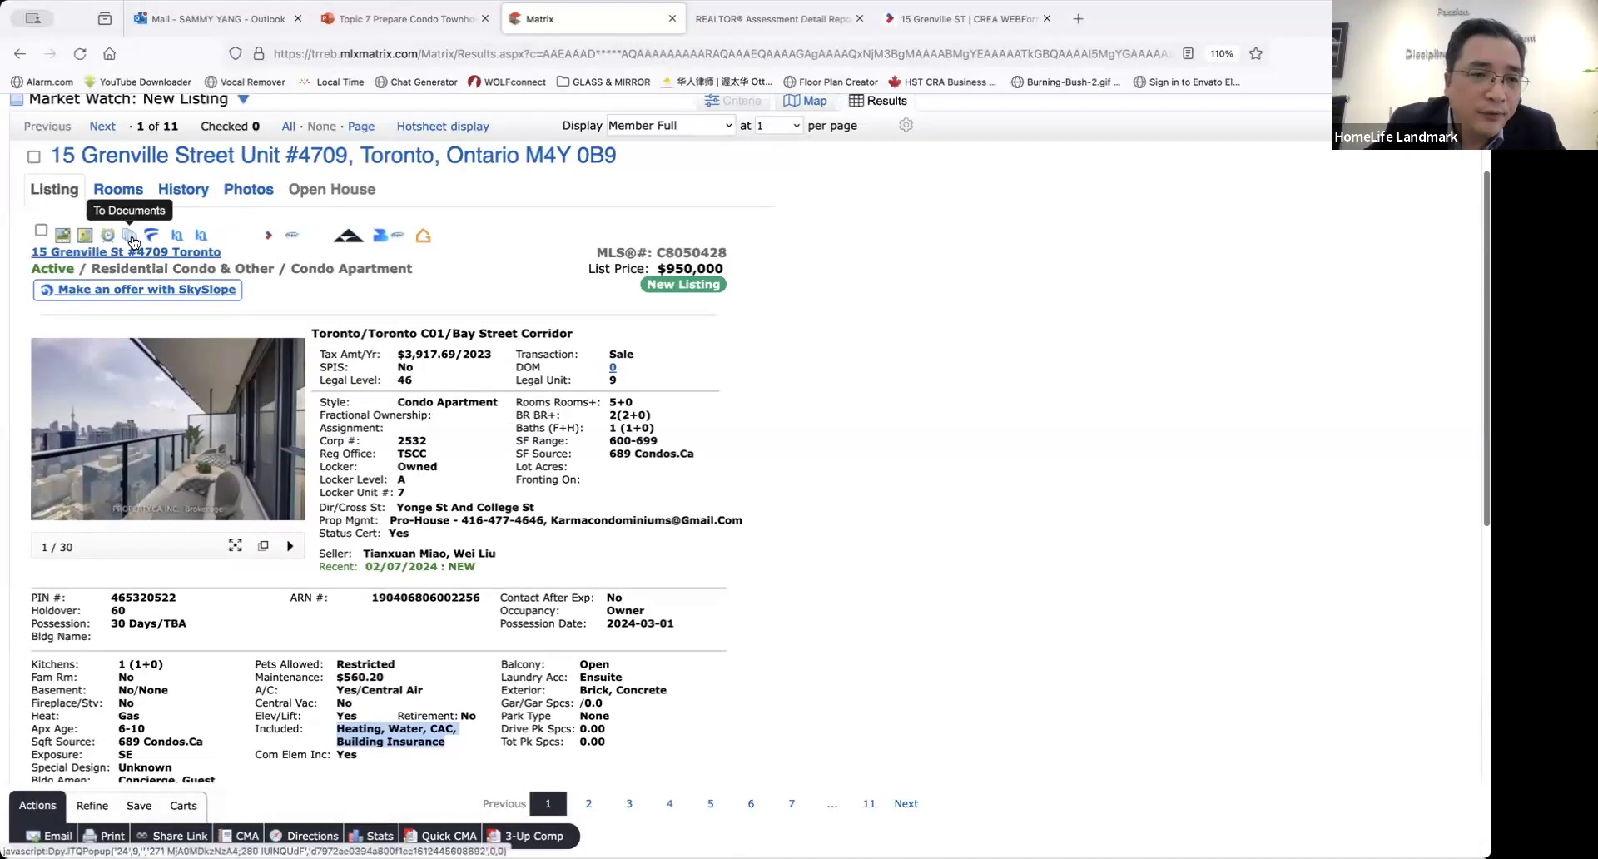
{"action": "left_click", "coordinate": [130, 237]}
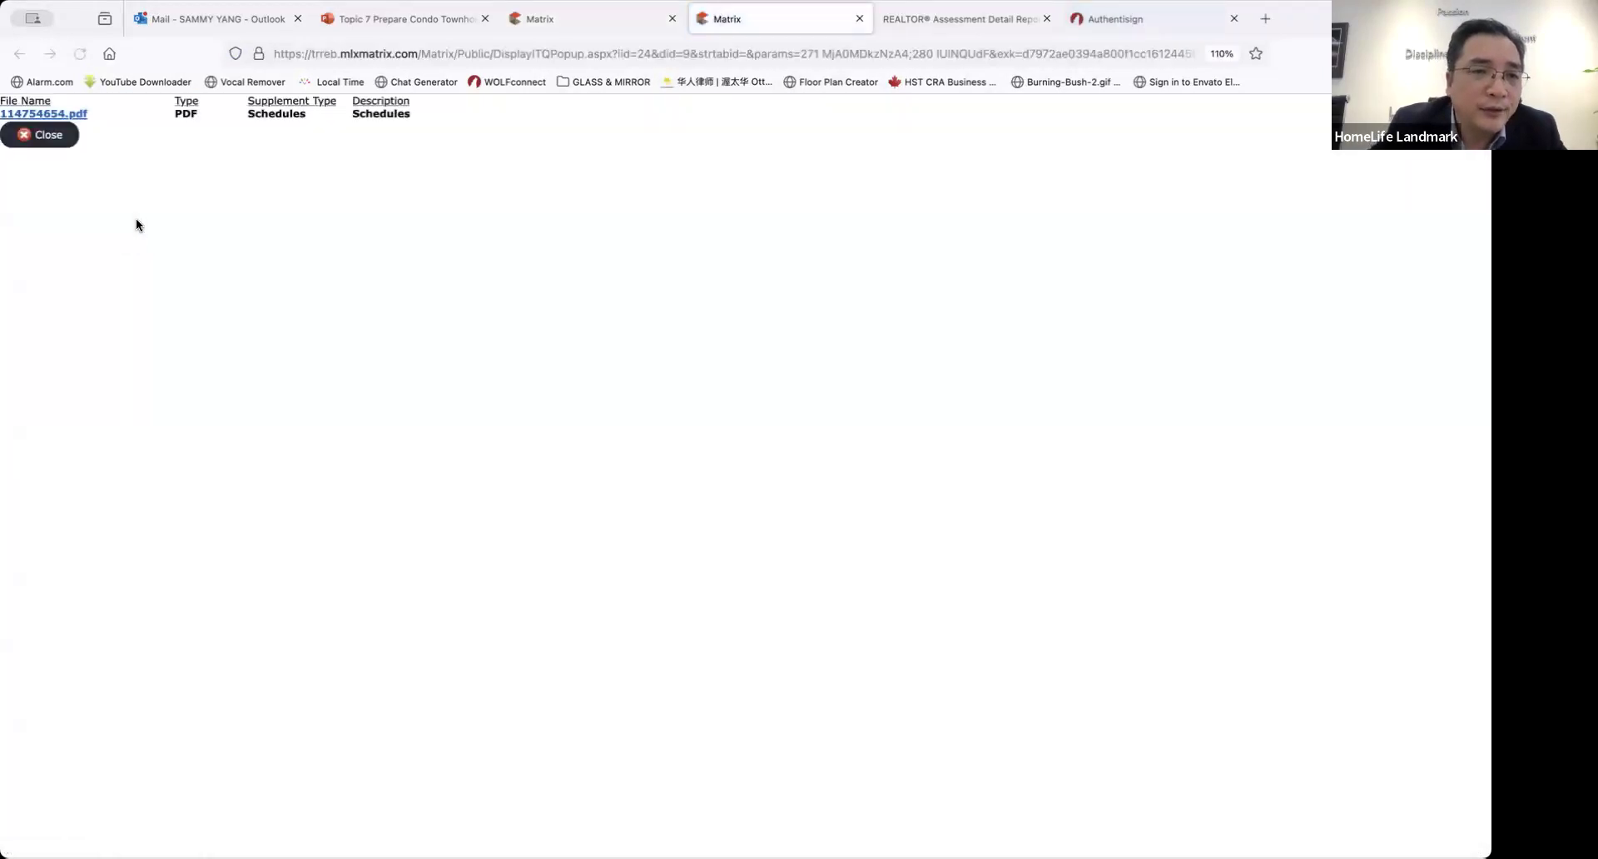
{"action": "left_click", "coordinate": [86, 113]}
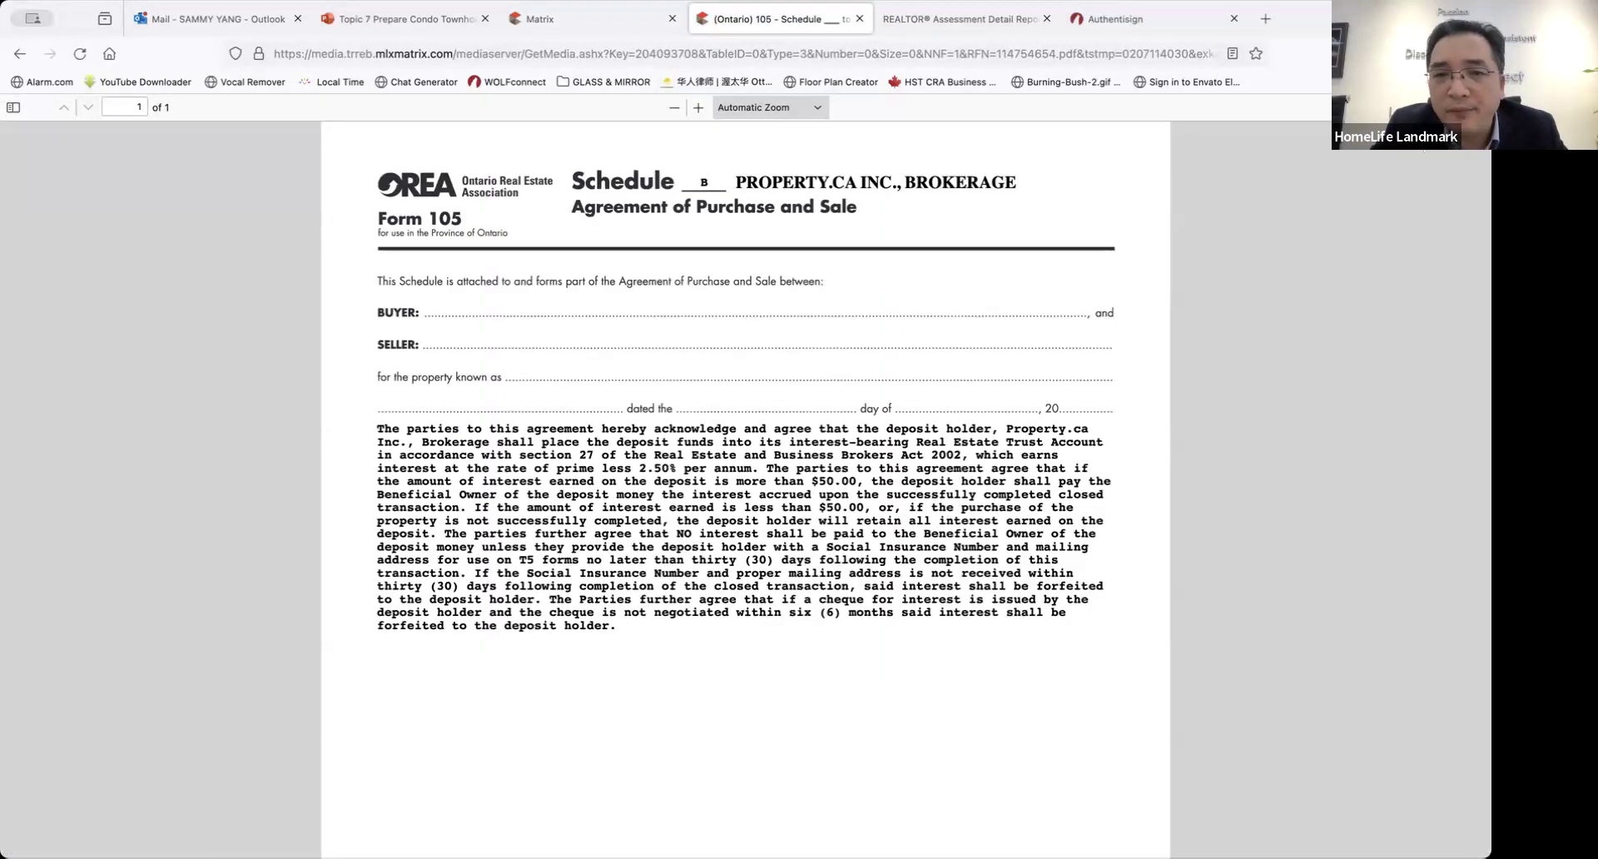
{"action": "key", "text": "super+s"}
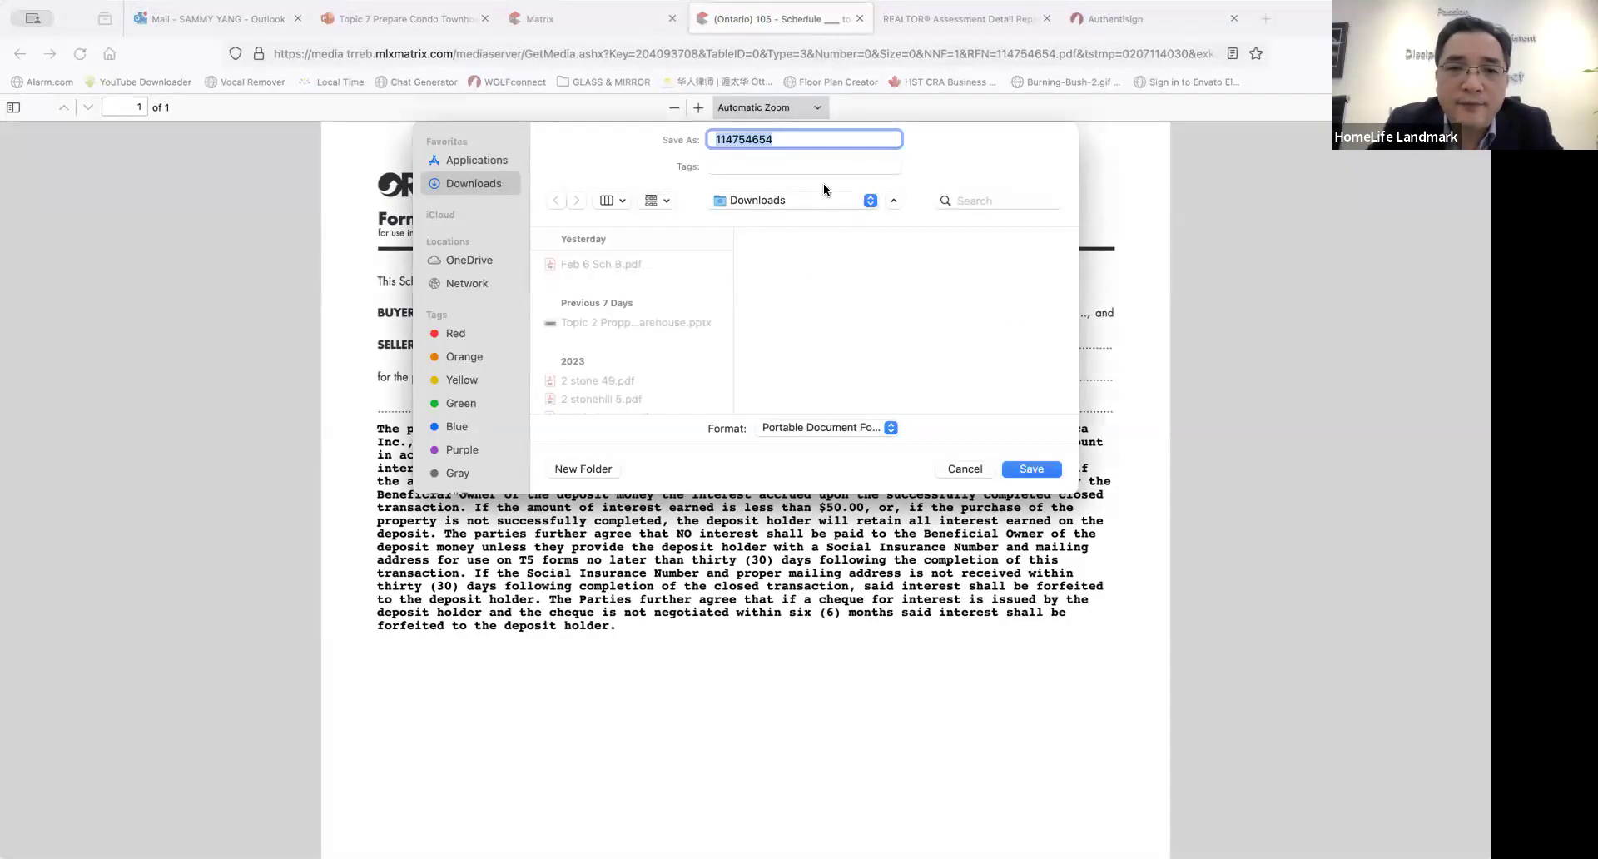
{"action": "left_click", "coordinate": [641, 262]}
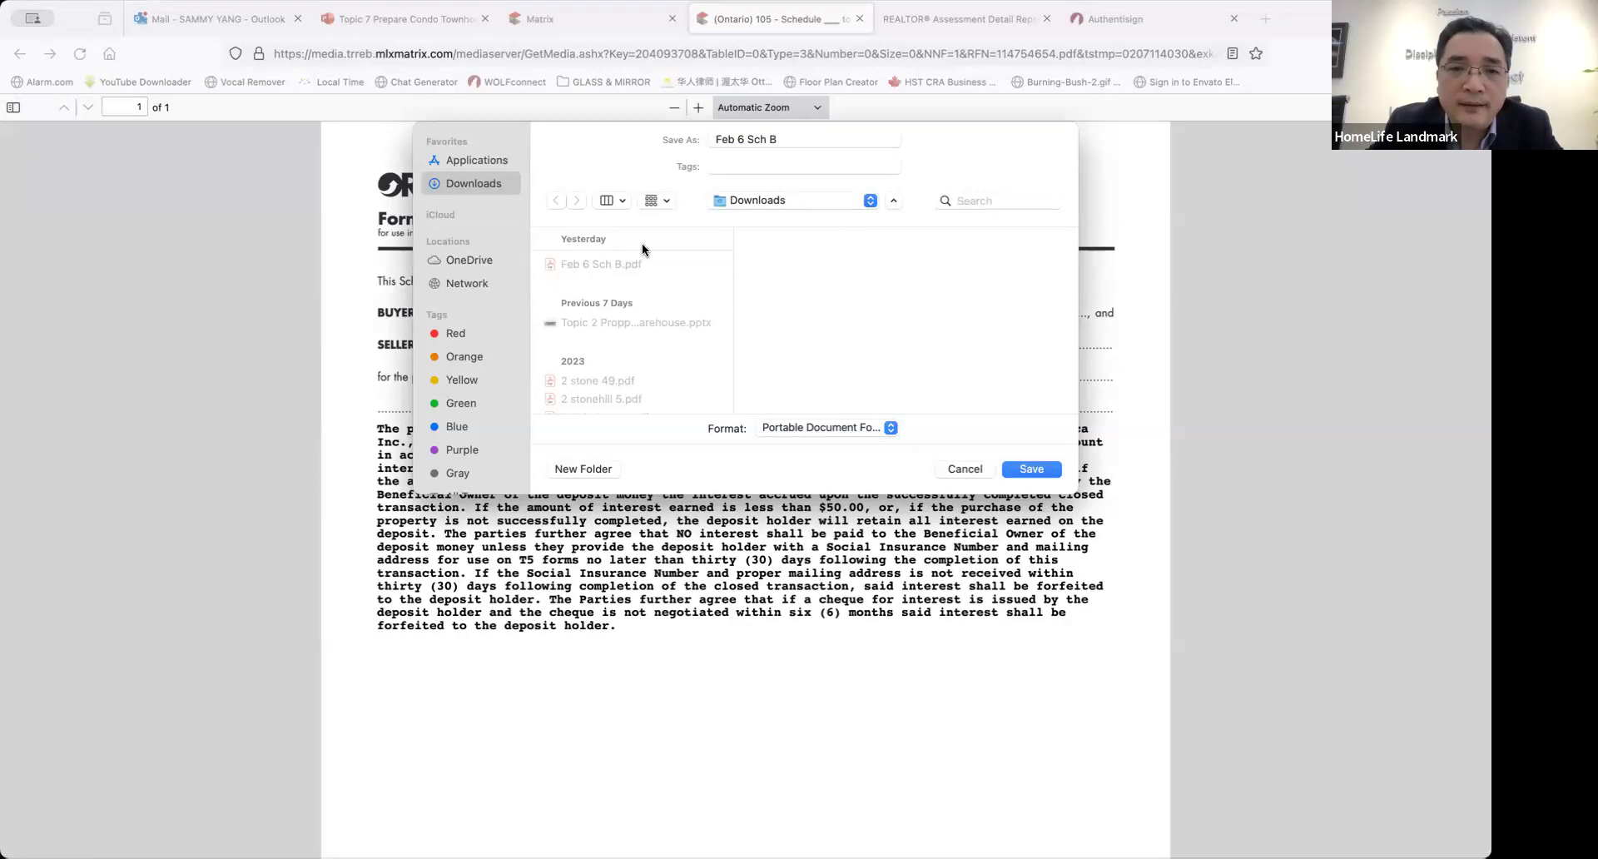
{"action": "left_click", "coordinate": [741, 141]}
{"action": "key", "text": "BackSpace"}
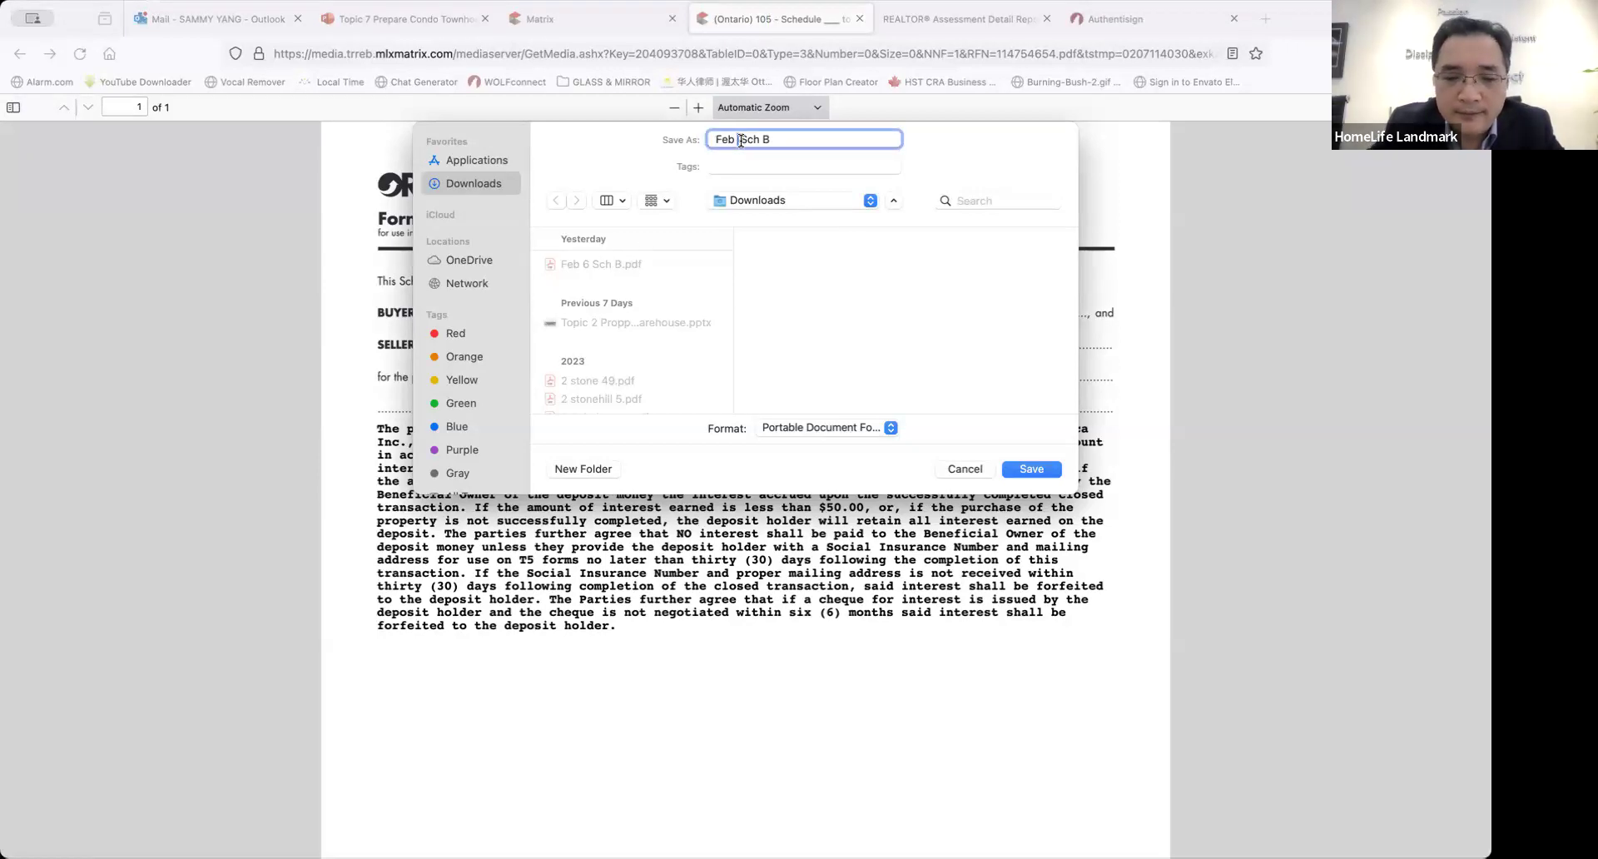
{"action": "type", "text": "7"}
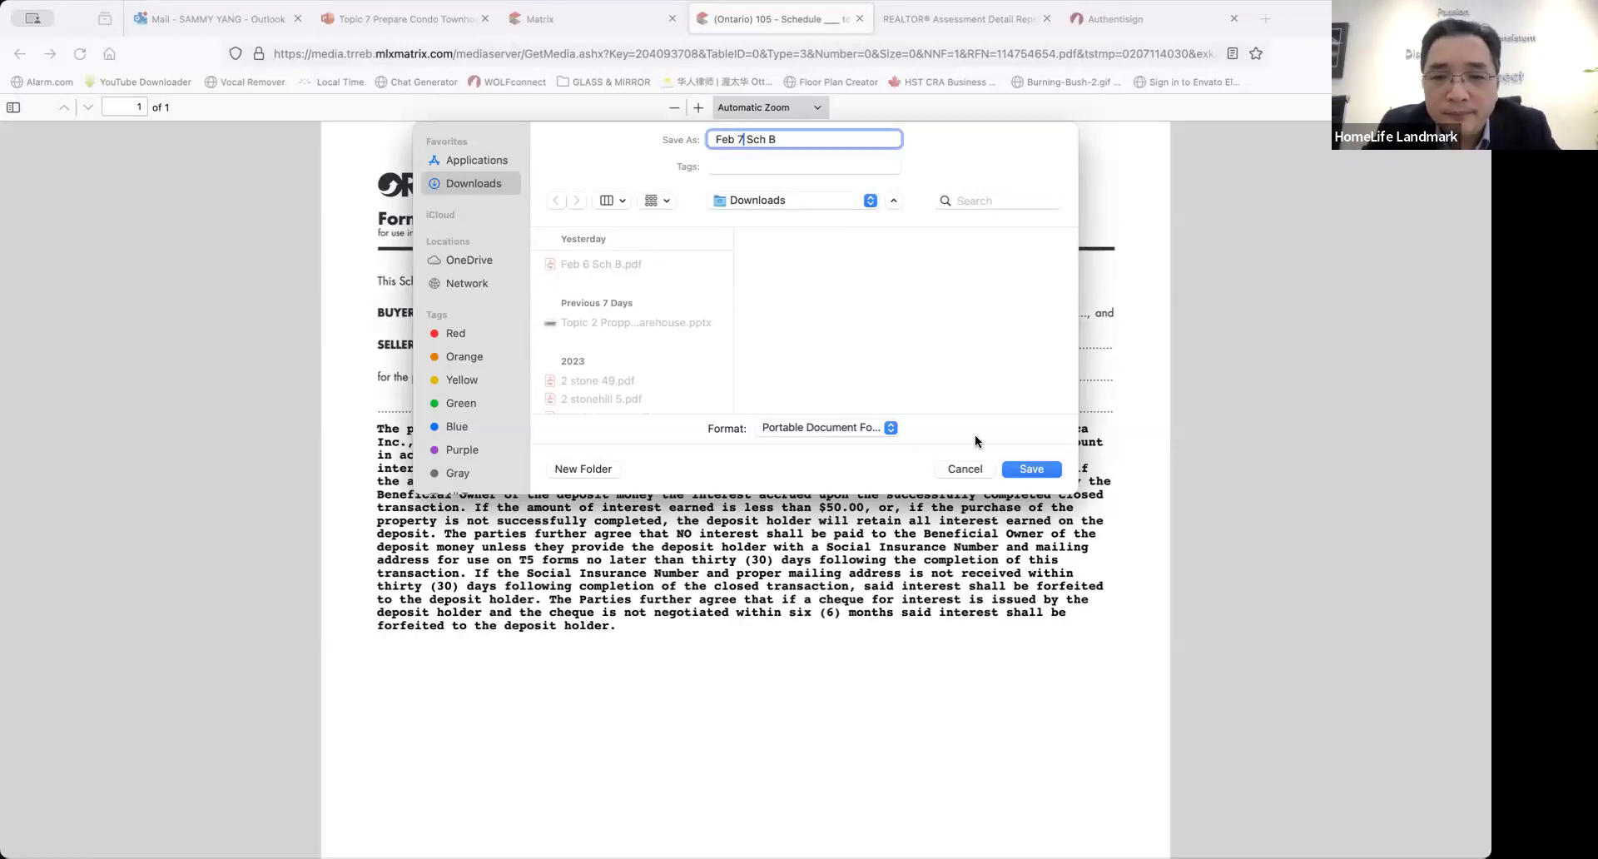
{"action": "left_click", "coordinate": [1038, 476]}
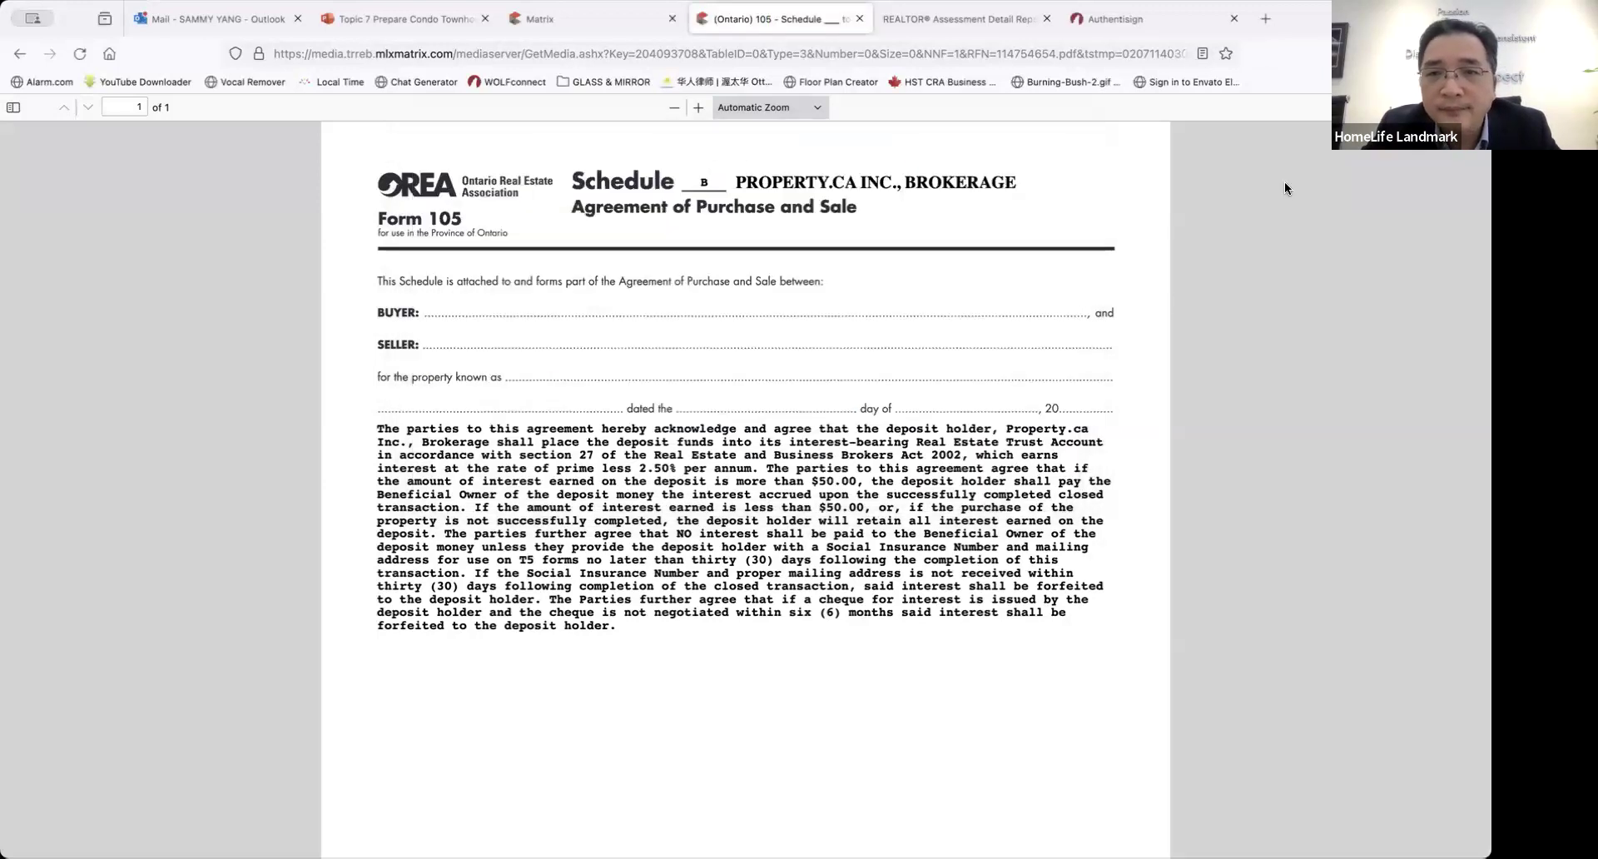
{"action": "left_click", "coordinate": [859, 19]}
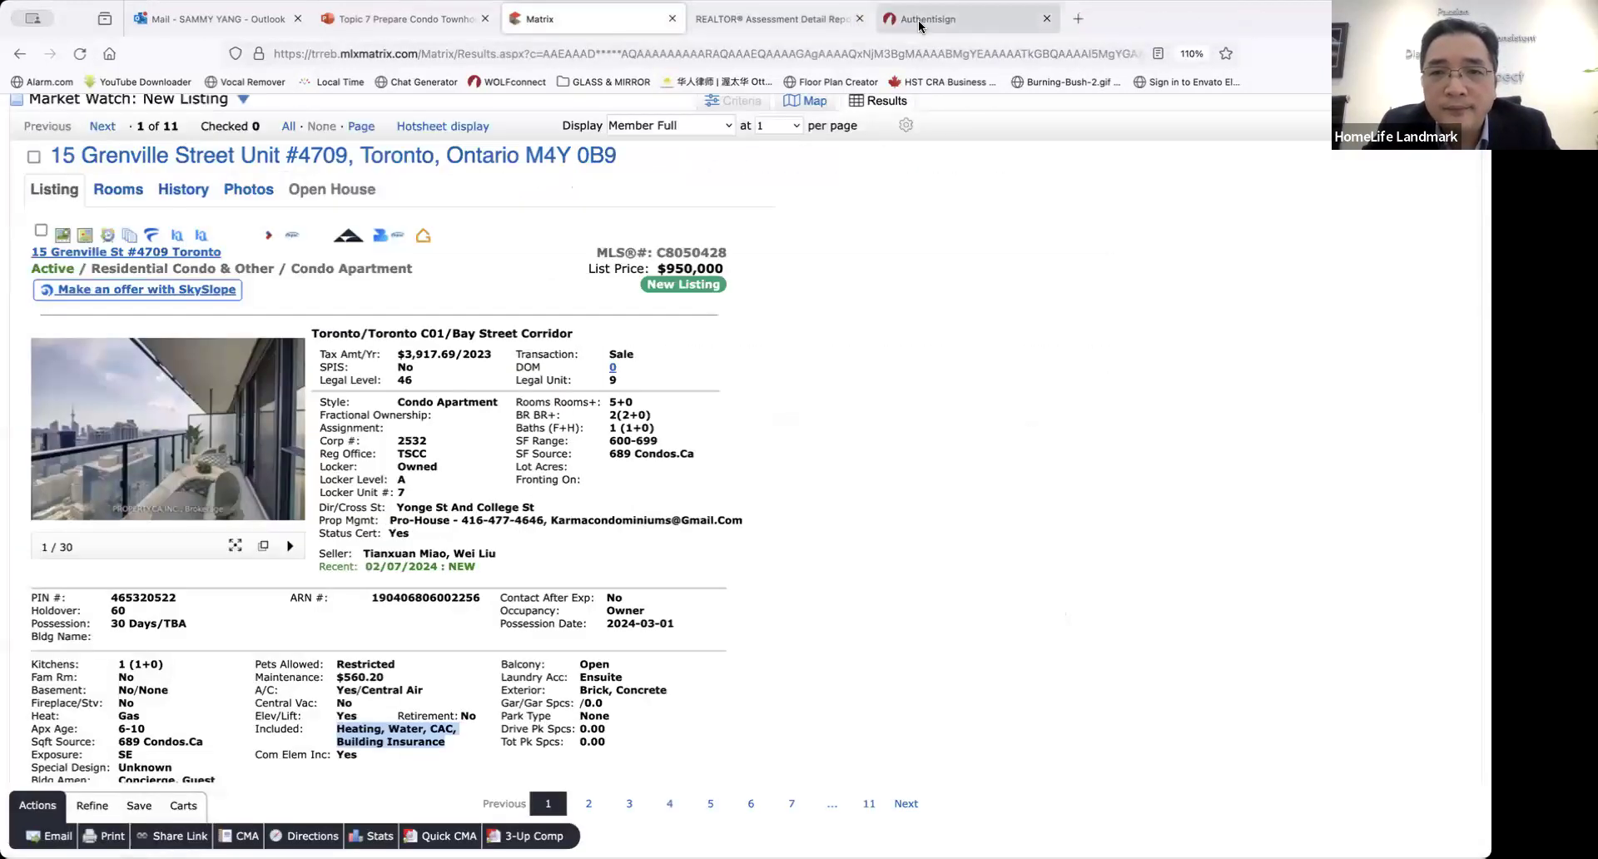
Step: Upload Feb 7 Sch B.pdf from the computer as the package's fifth document
{"action": "left_click", "coordinate": [922, 28]}
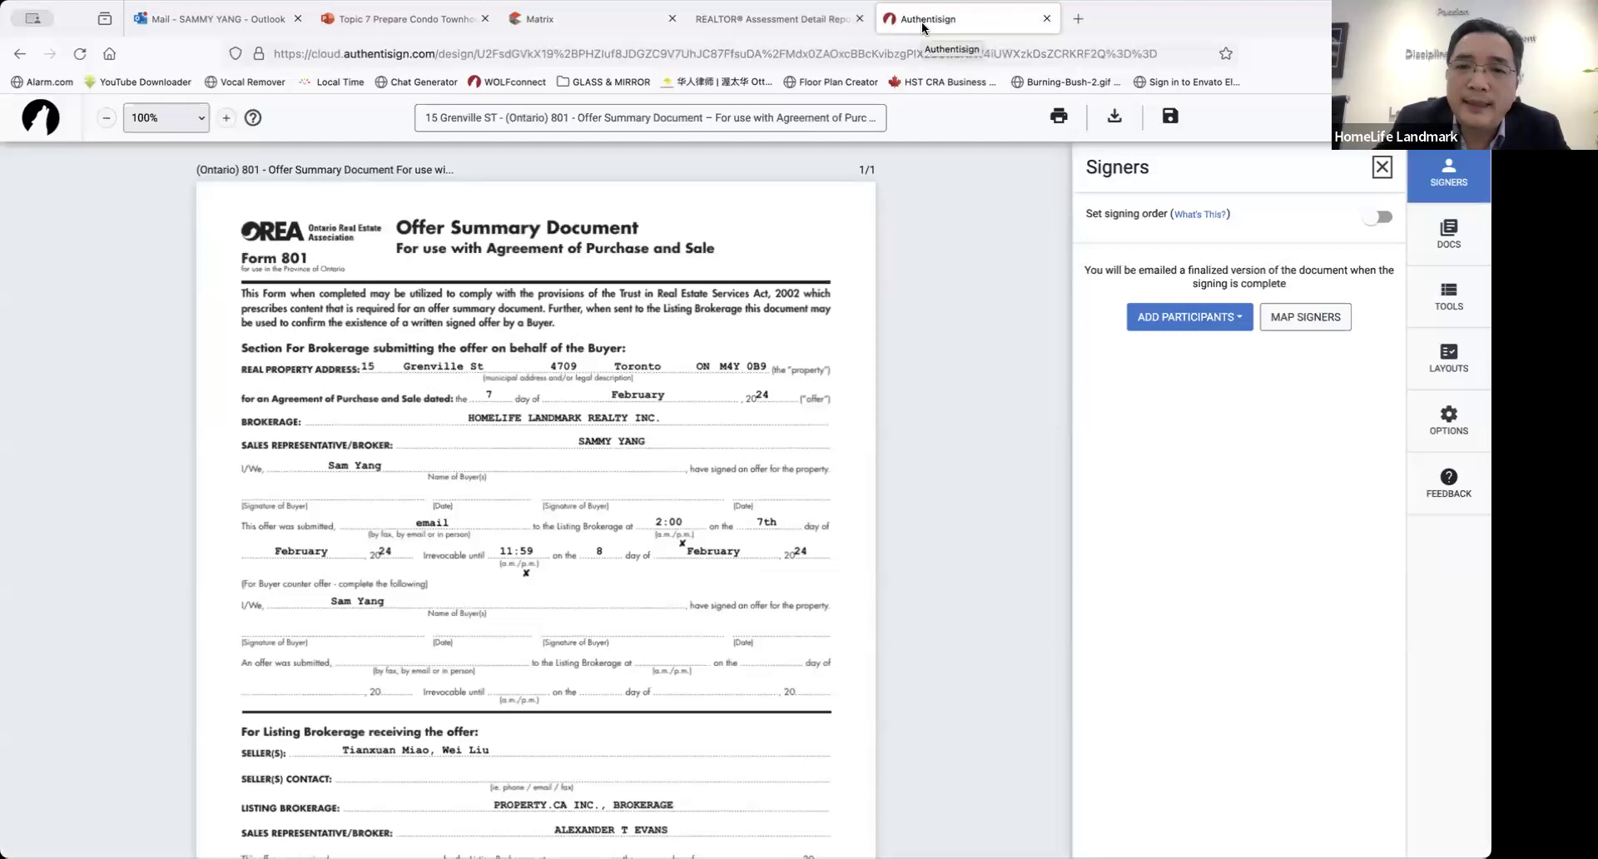
{"action": "scroll", "coordinate": [841, 327], "scroll_direction": "down", "scroll_amount": 8}
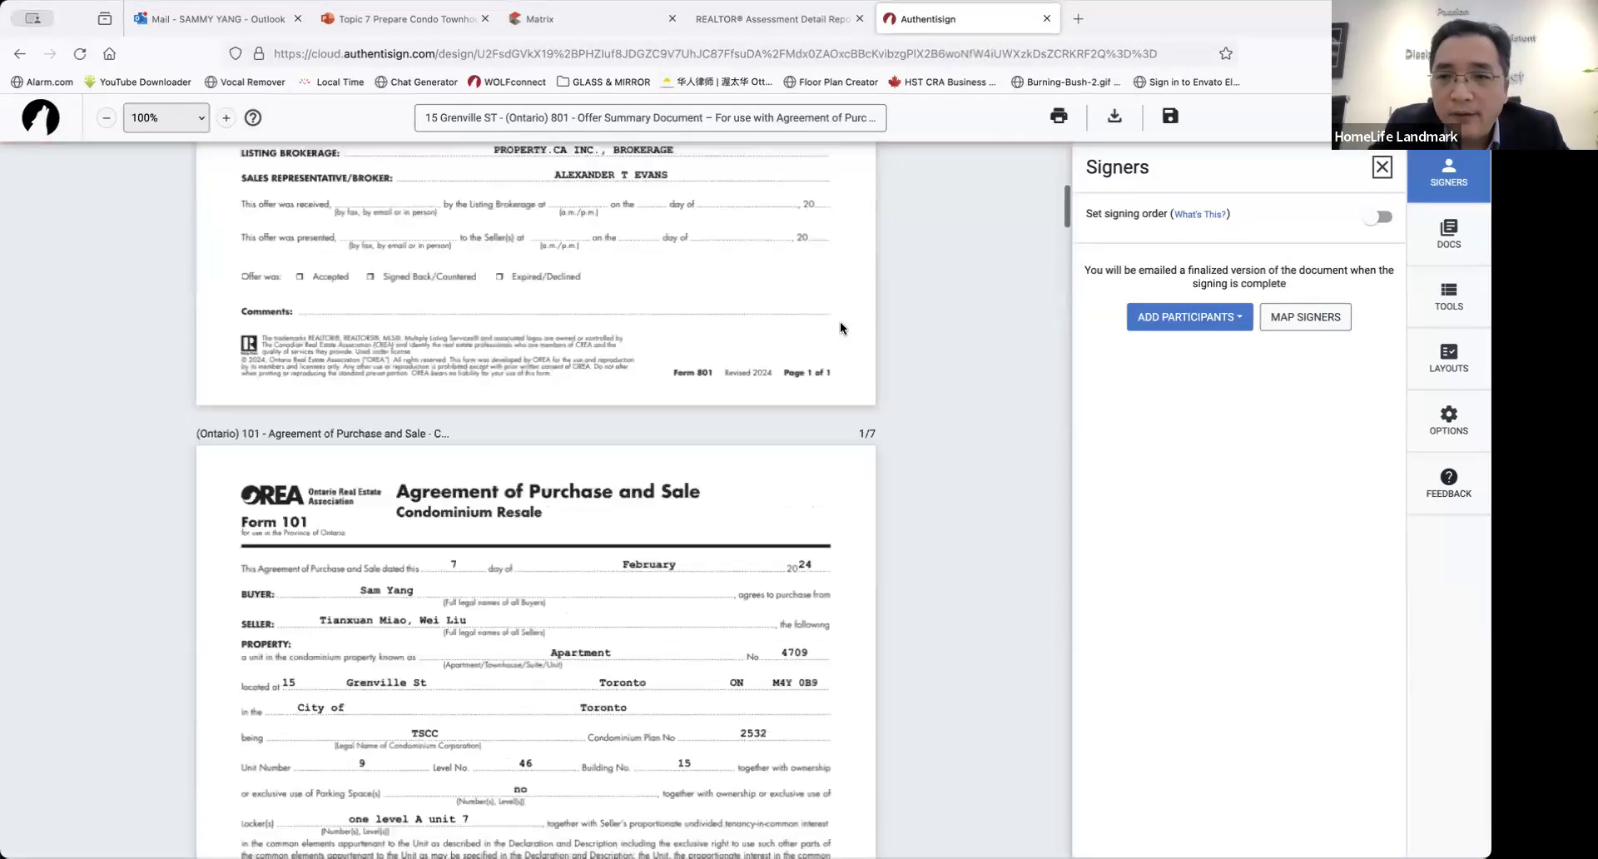
{"action": "scroll", "coordinate": [841, 327], "scroll_direction": "up", "scroll_amount": 4}
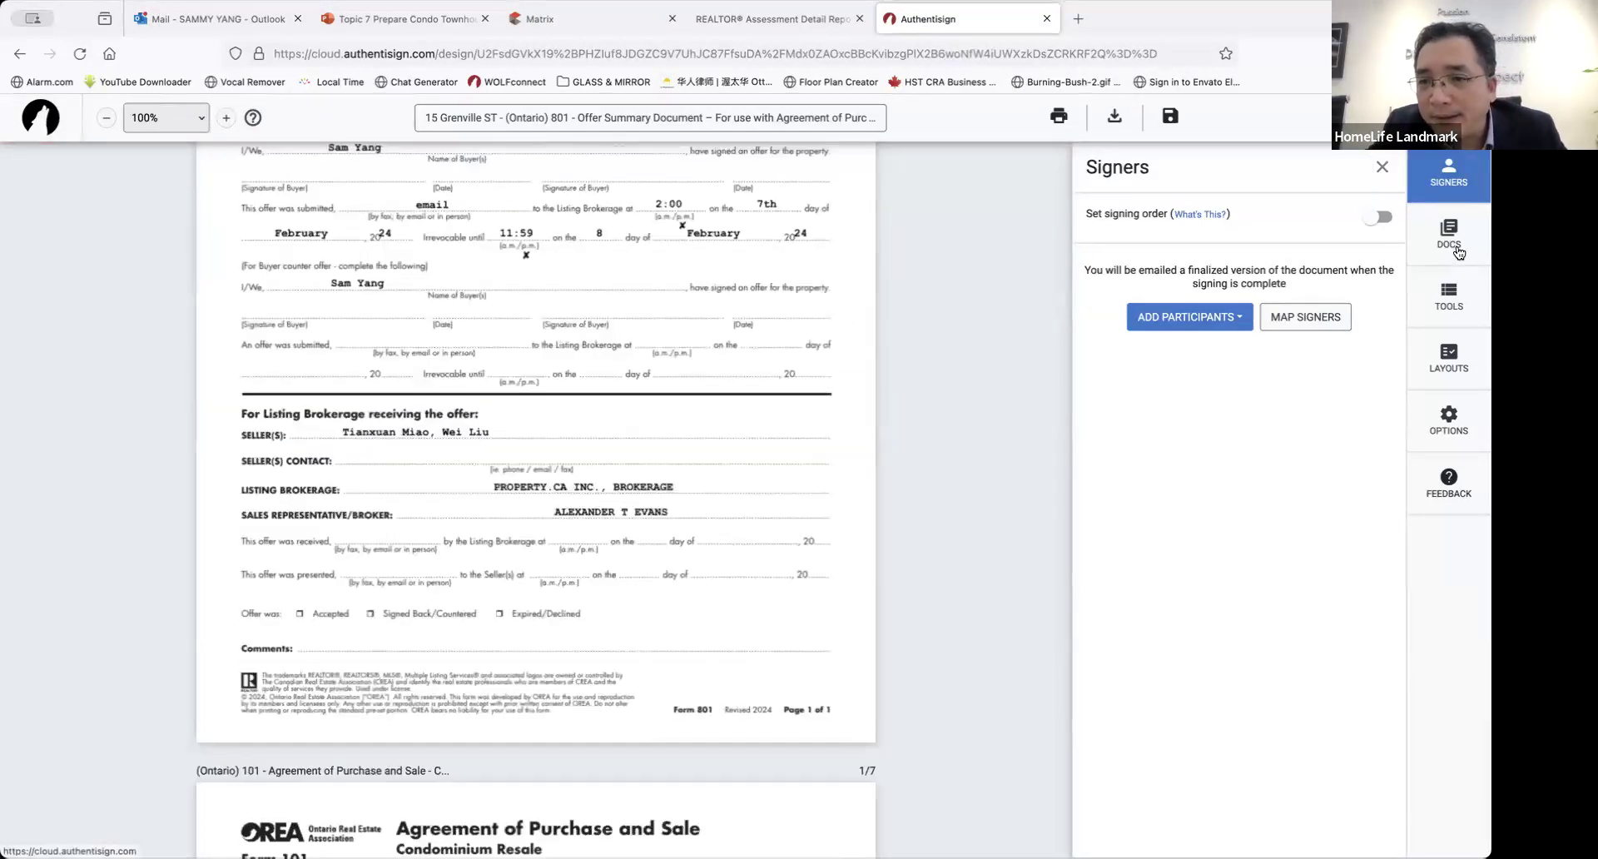
{"action": "left_click", "coordinate": [1456, 250]}
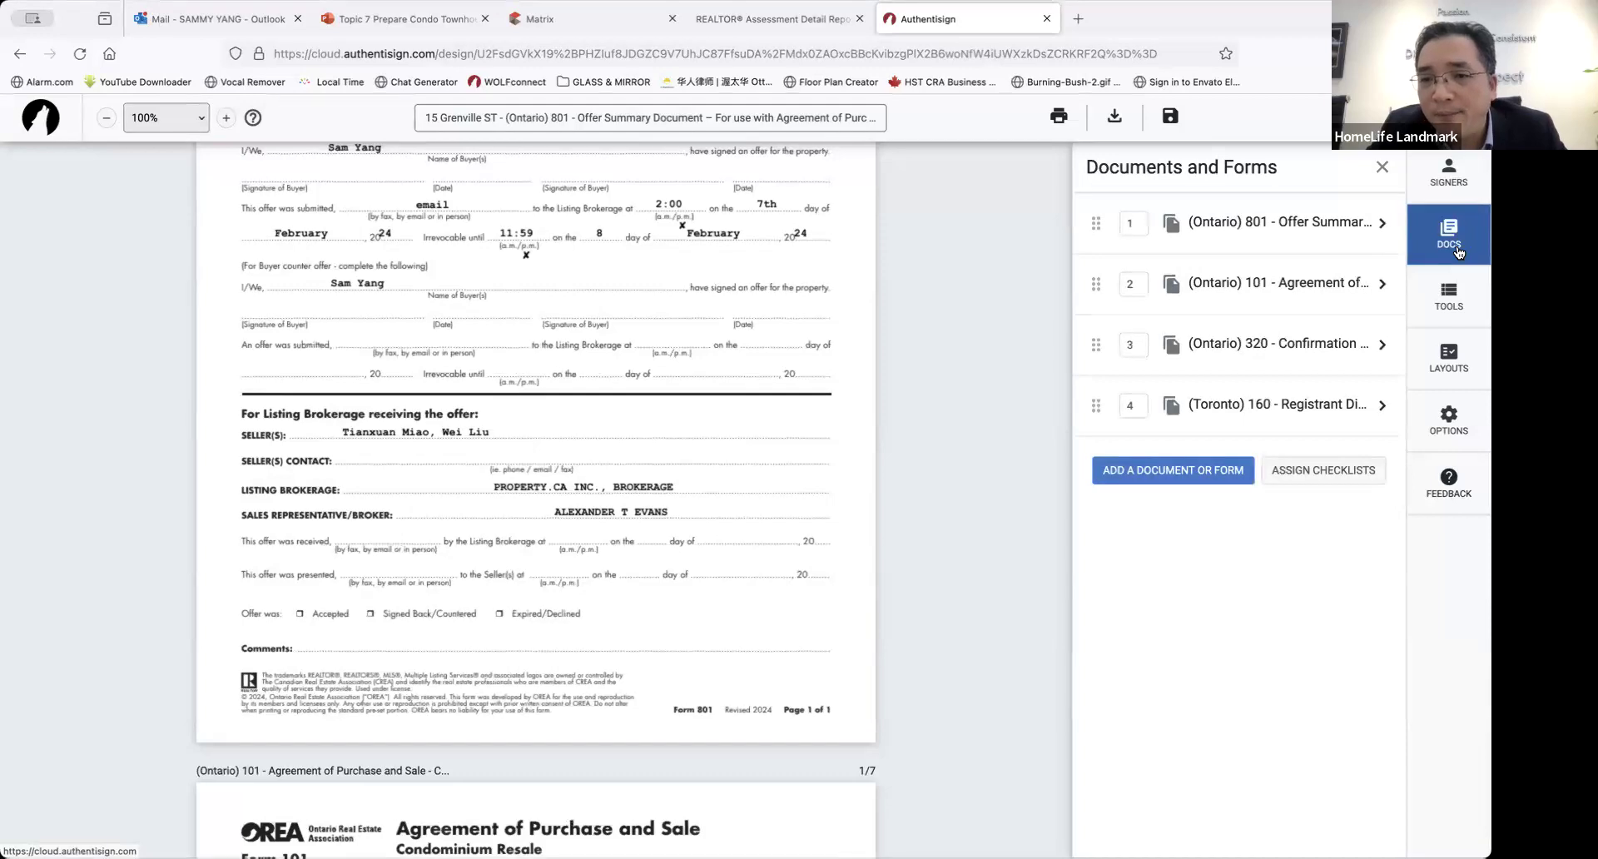
{"action": "left_click", "coordinate": [1208, 473]}
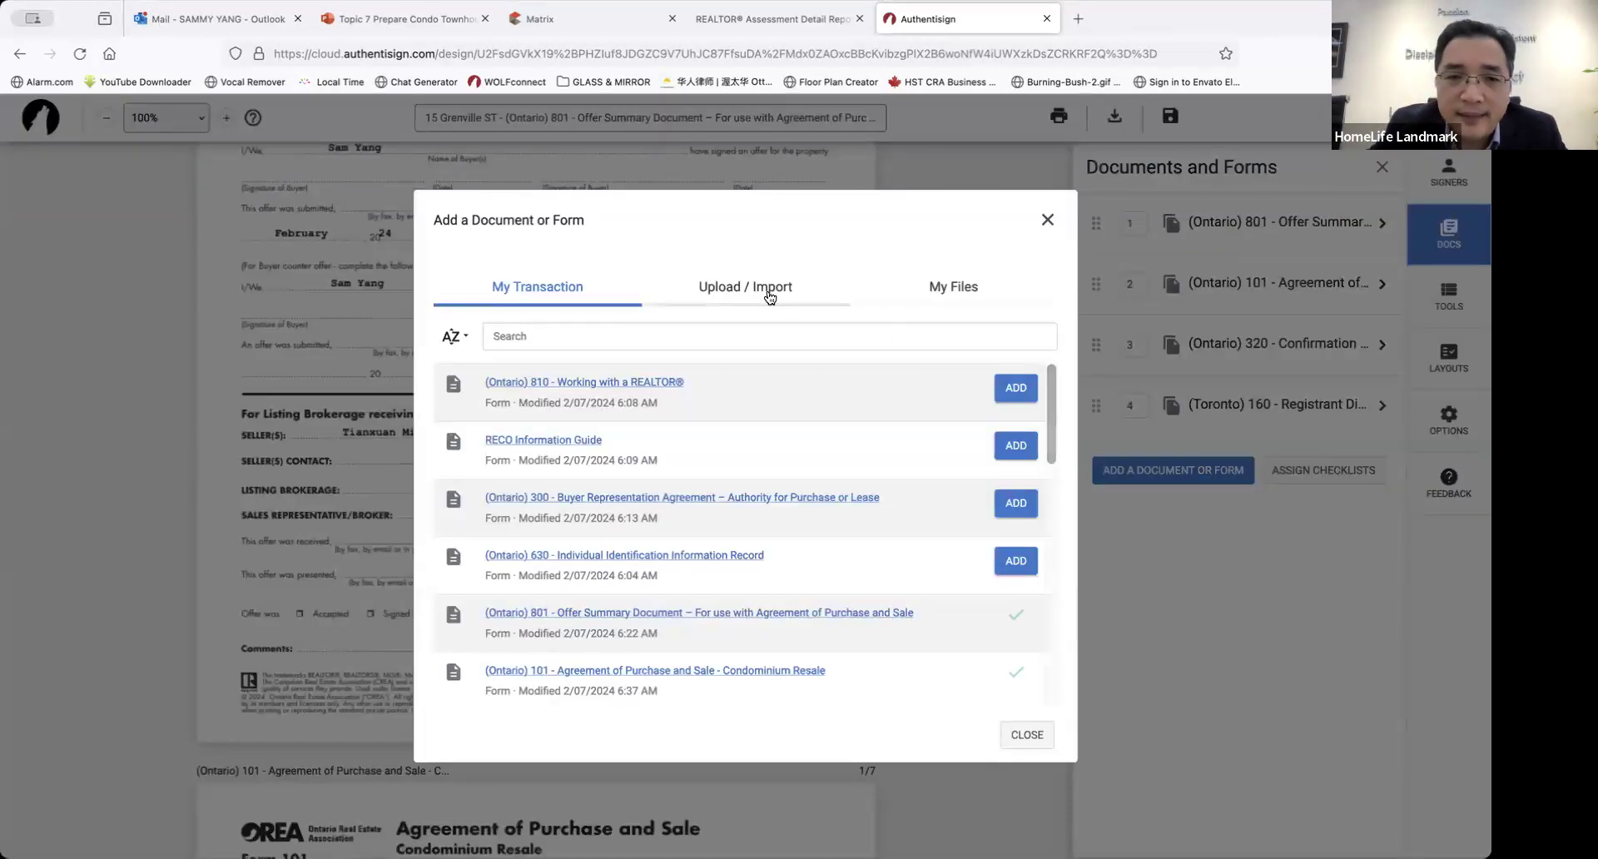
{"action": "left_click", "coordinate": [770, 292]}
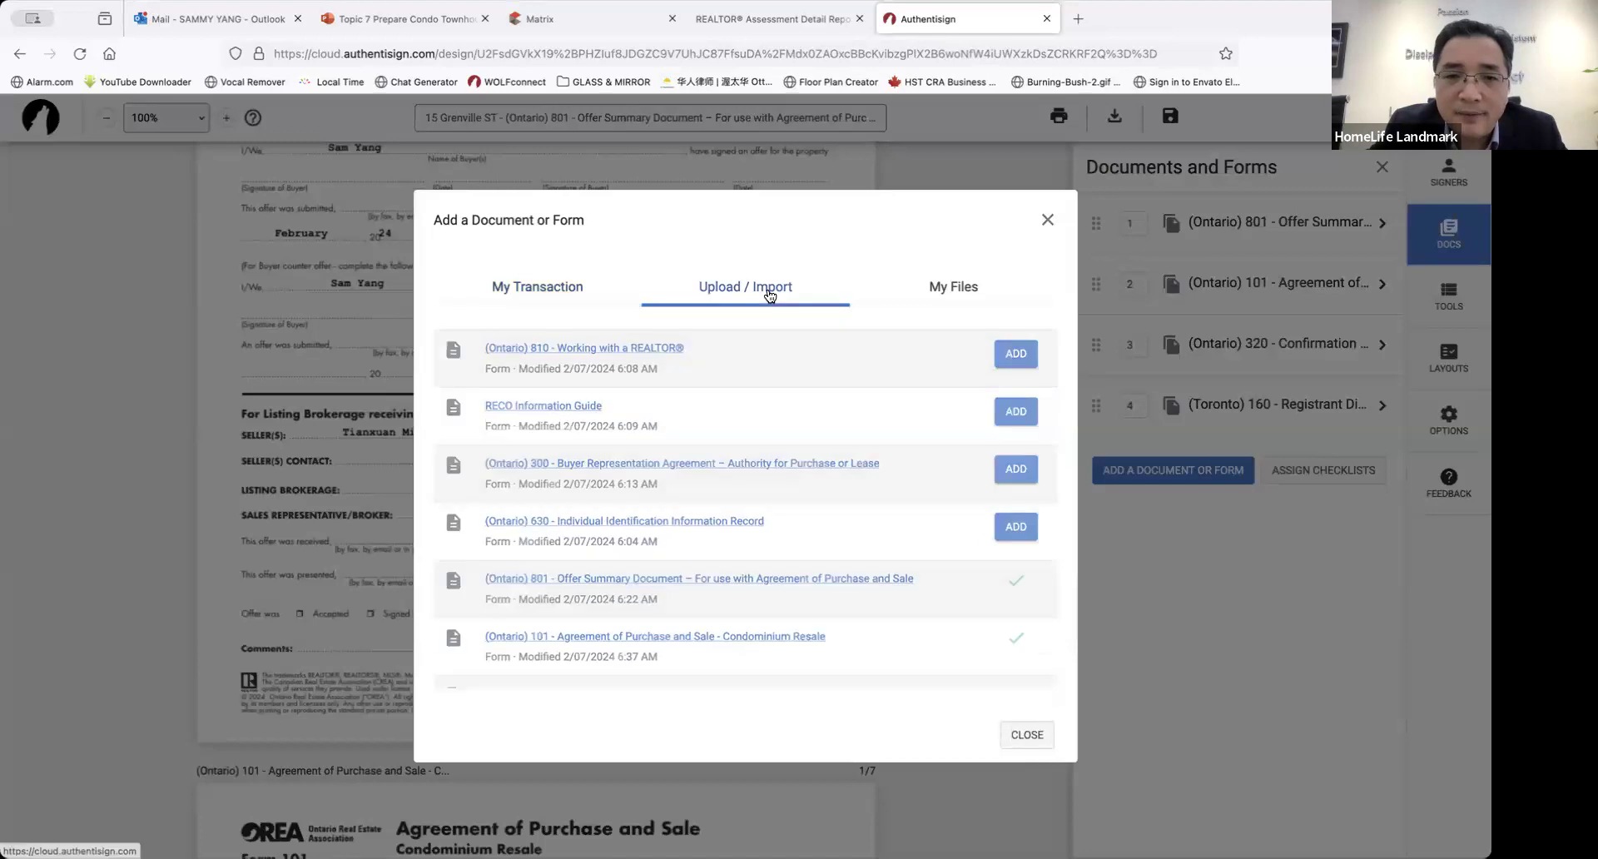
{"action": "left_click", "coordinate": [702, 380]}
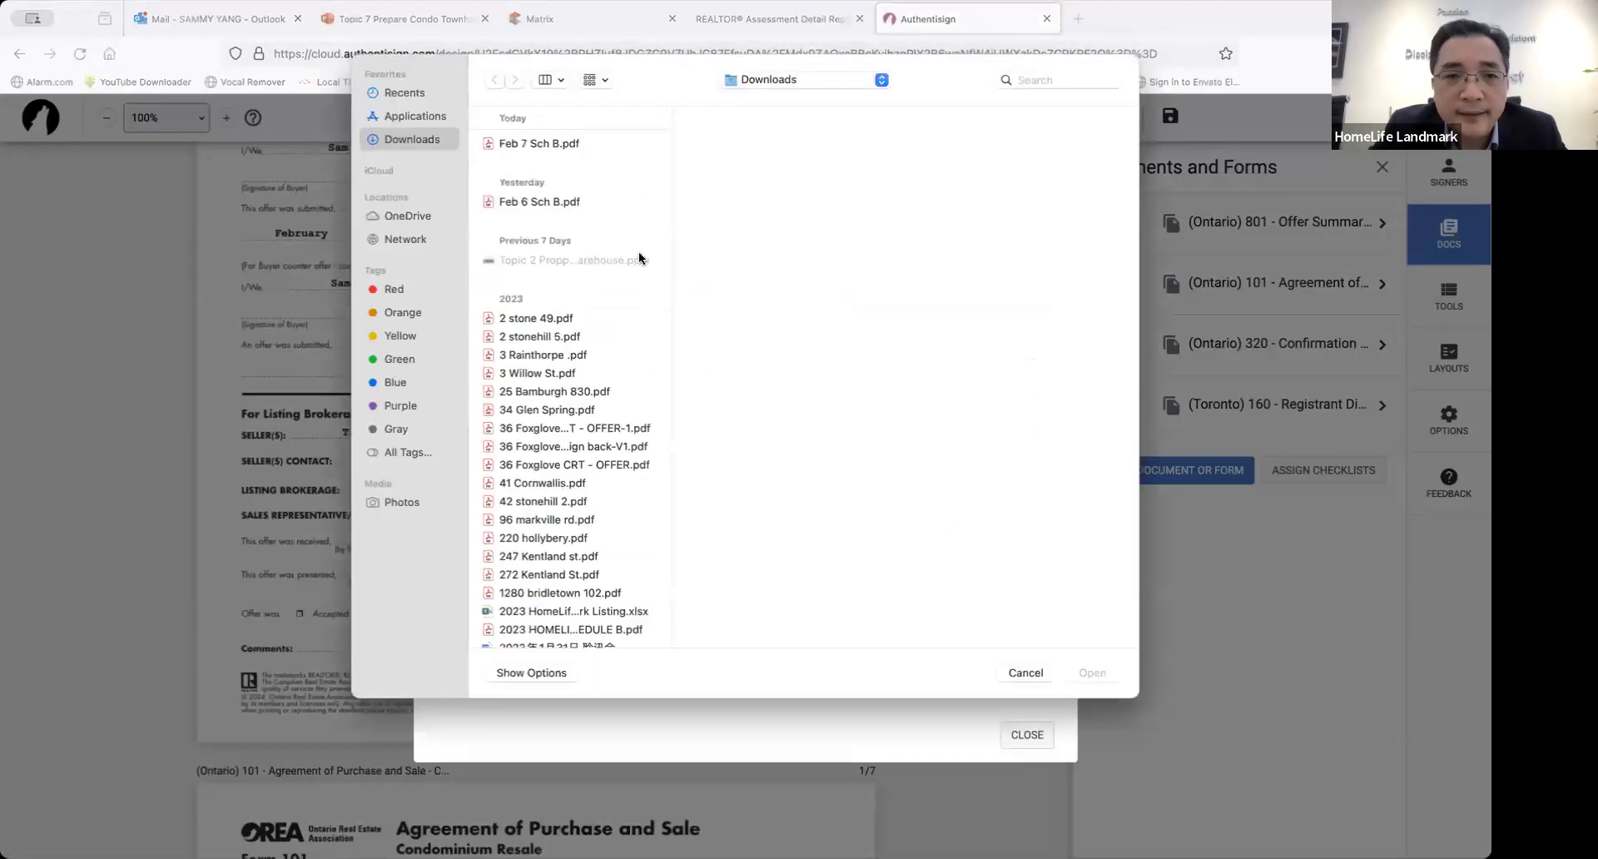
{"action": "left_click", "coordinate": [571, 146]}
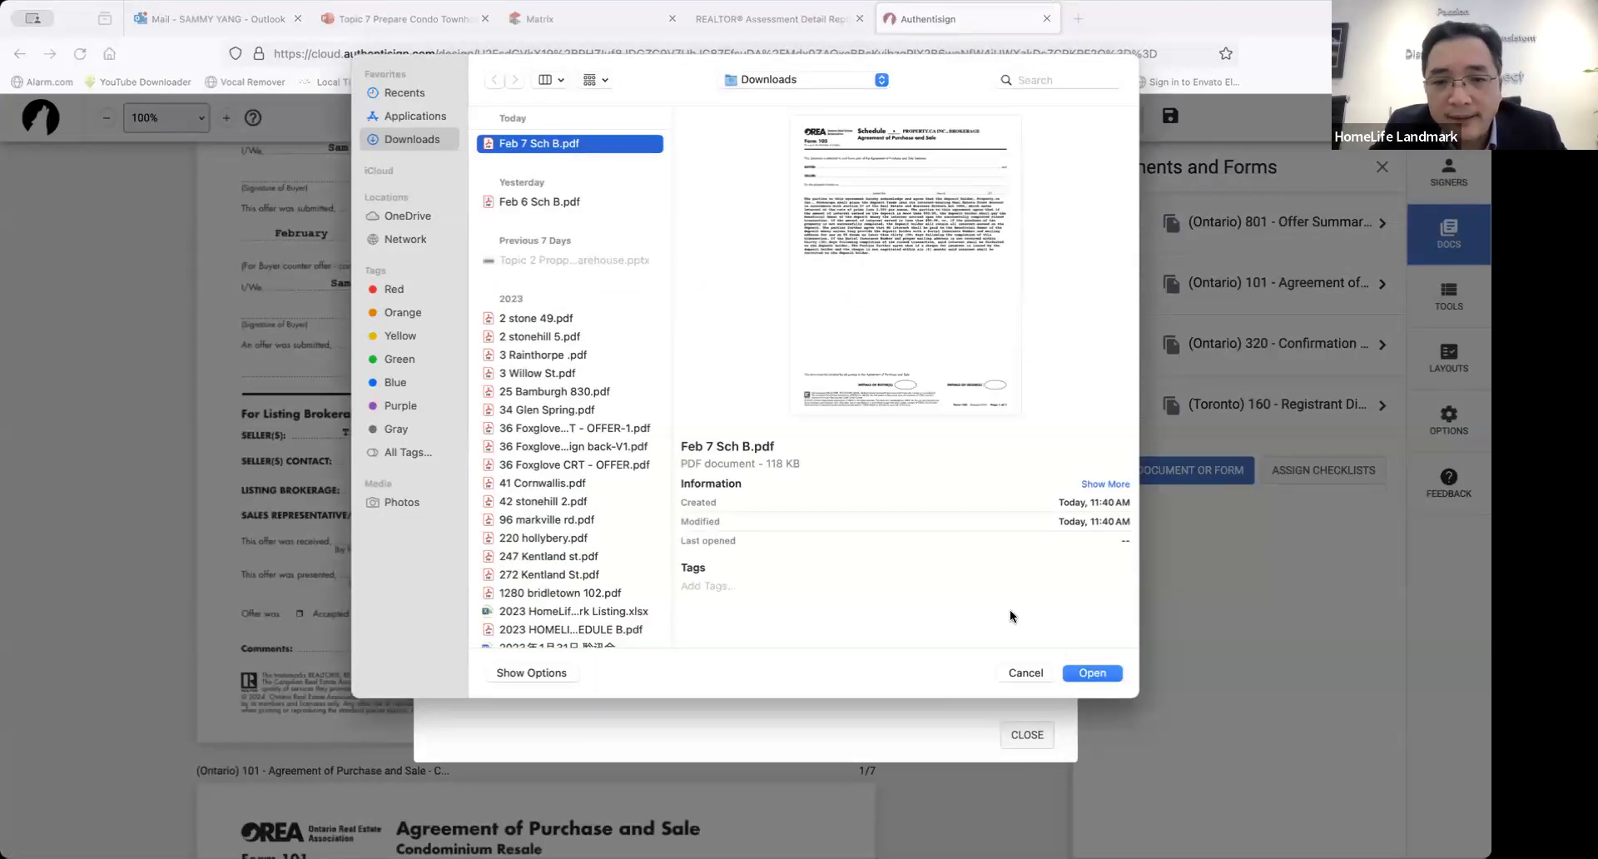
{"action": "left_click", "coordinate": [1092, 672]}
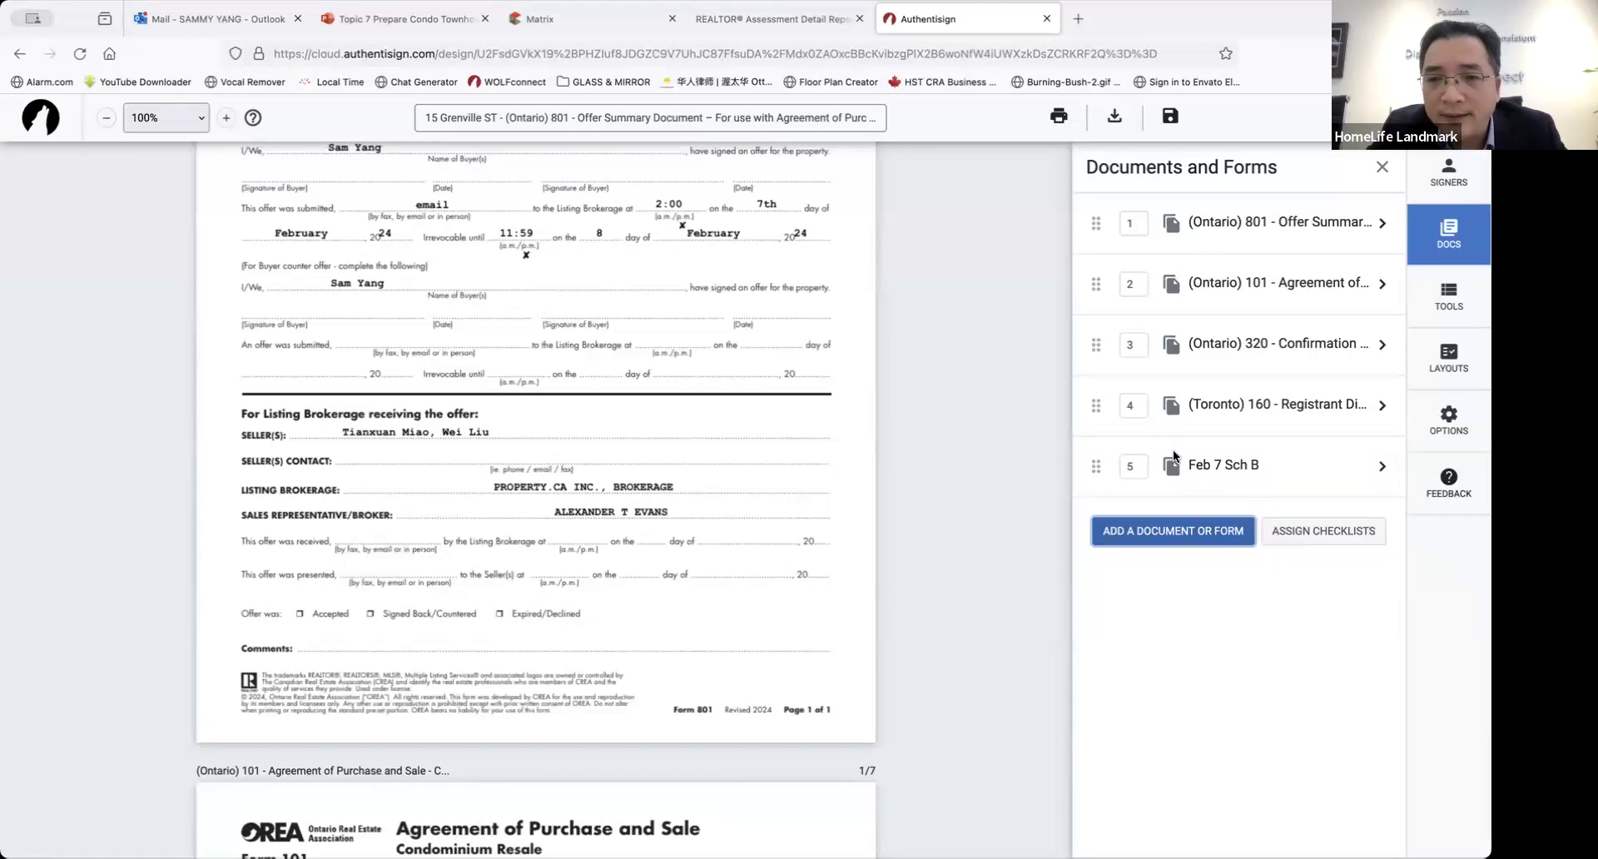
{"action": "left_click", "coordinate": [1450, 173]}
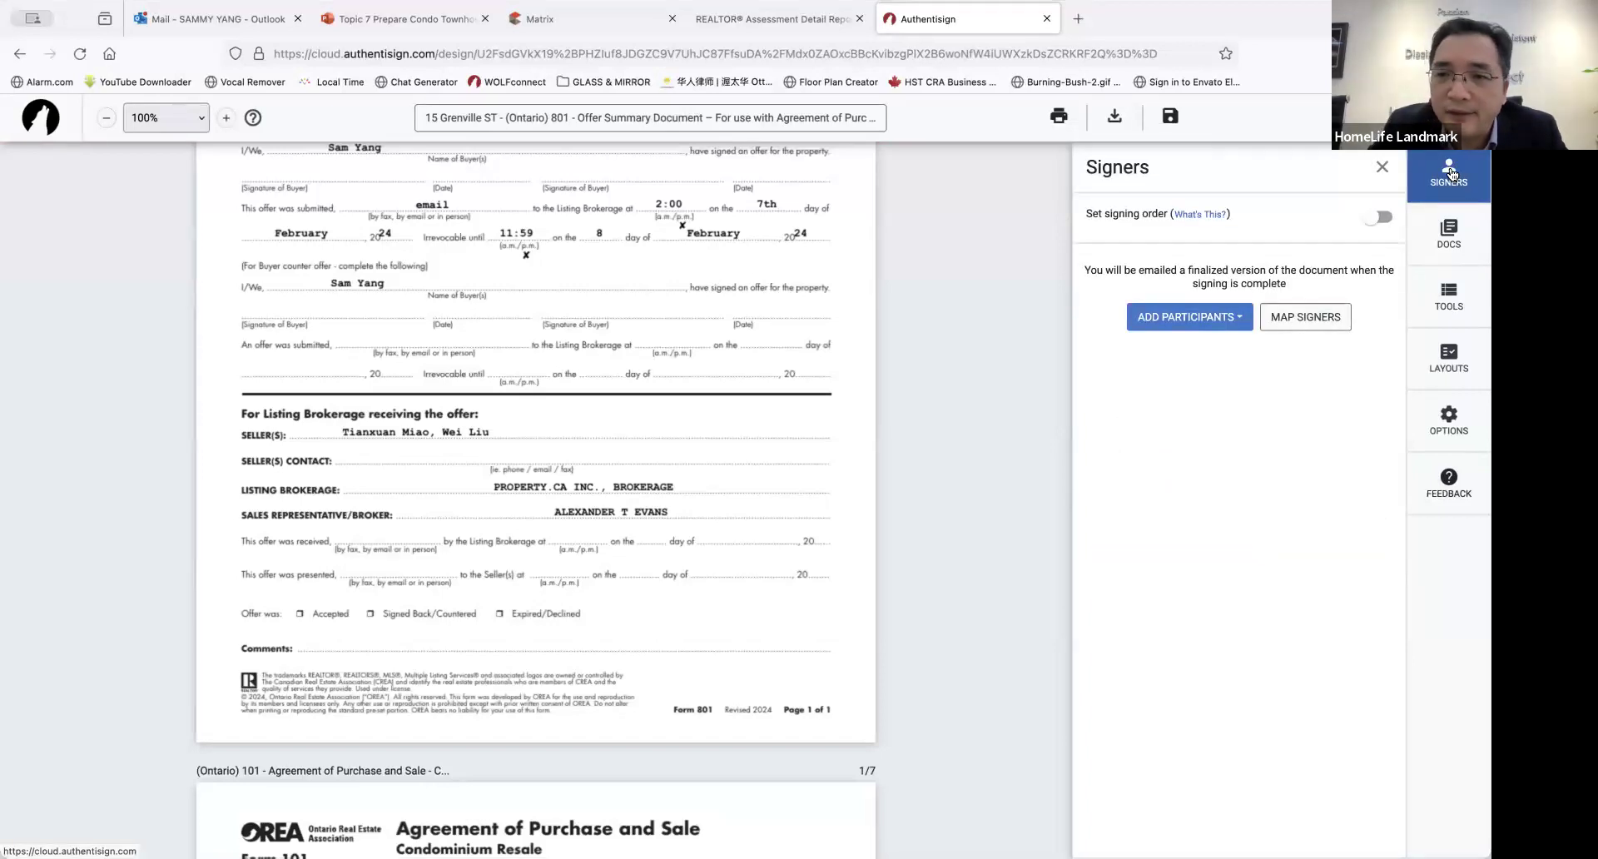
Step: Add the co-operating salesperson and buyer as signers from the transaction's participants
{"action": "left_click", "coordinate": [1227, 322]}
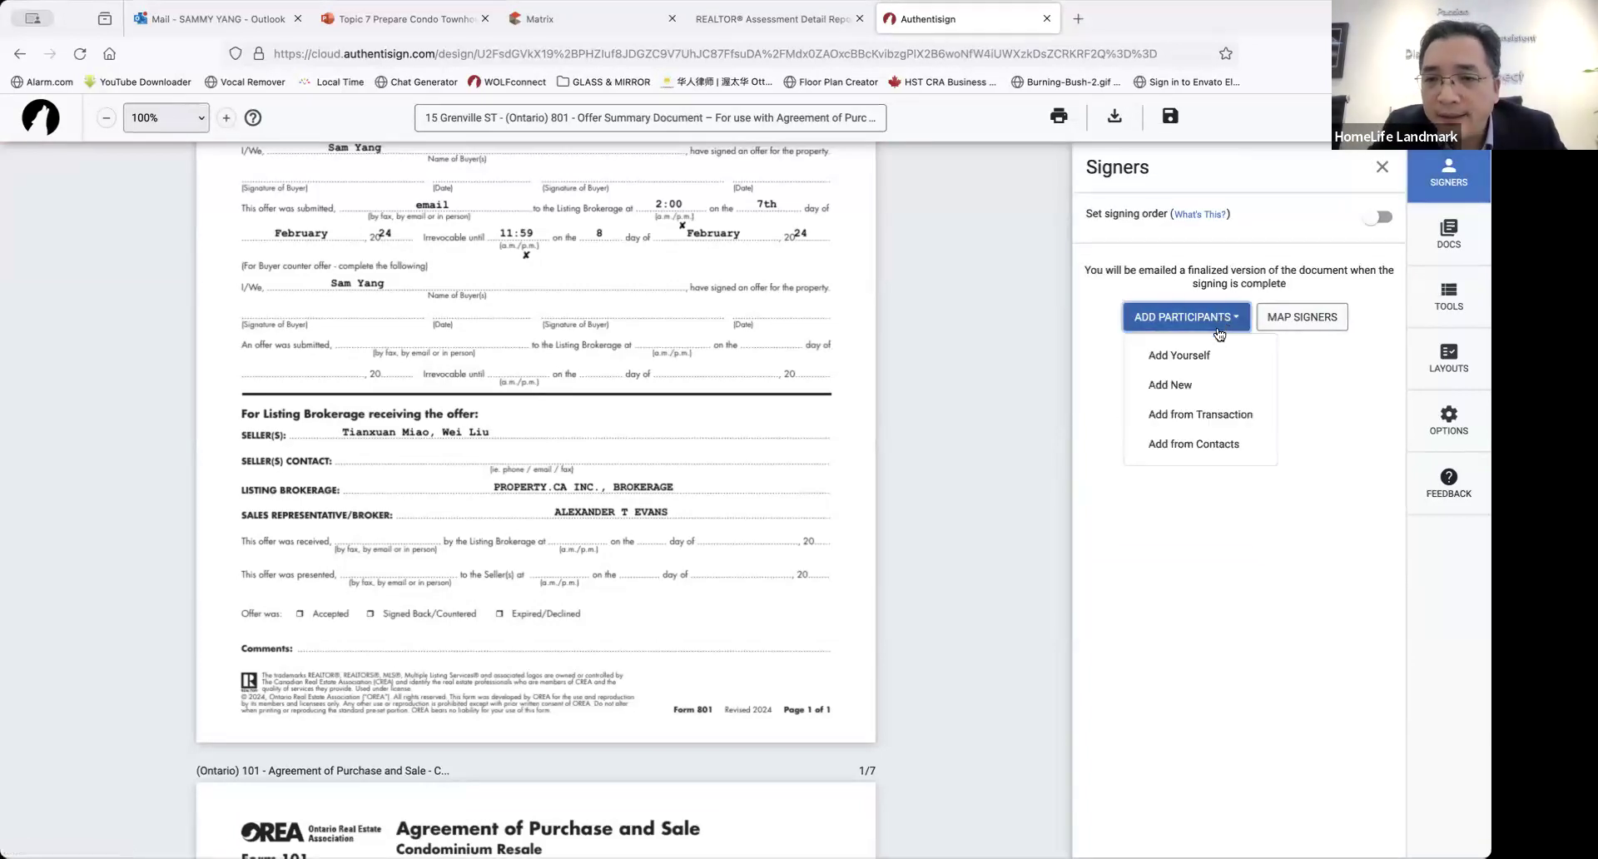
{"action": "left_click", "coordinate": [1203, 413]}
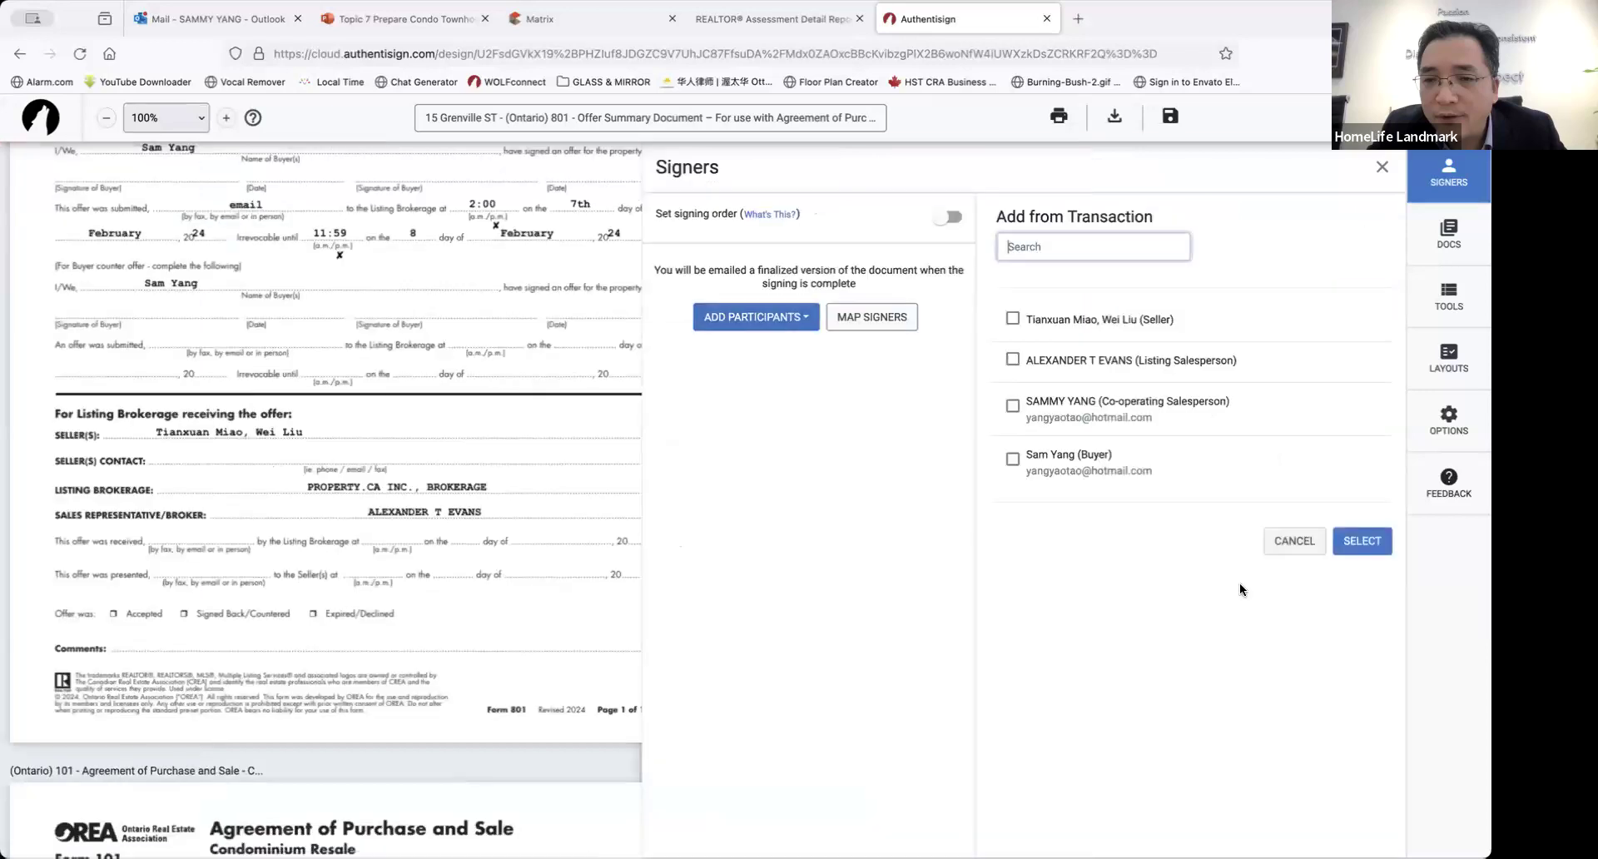
{"action": "left_click", "coordinate": [1362, 541]}
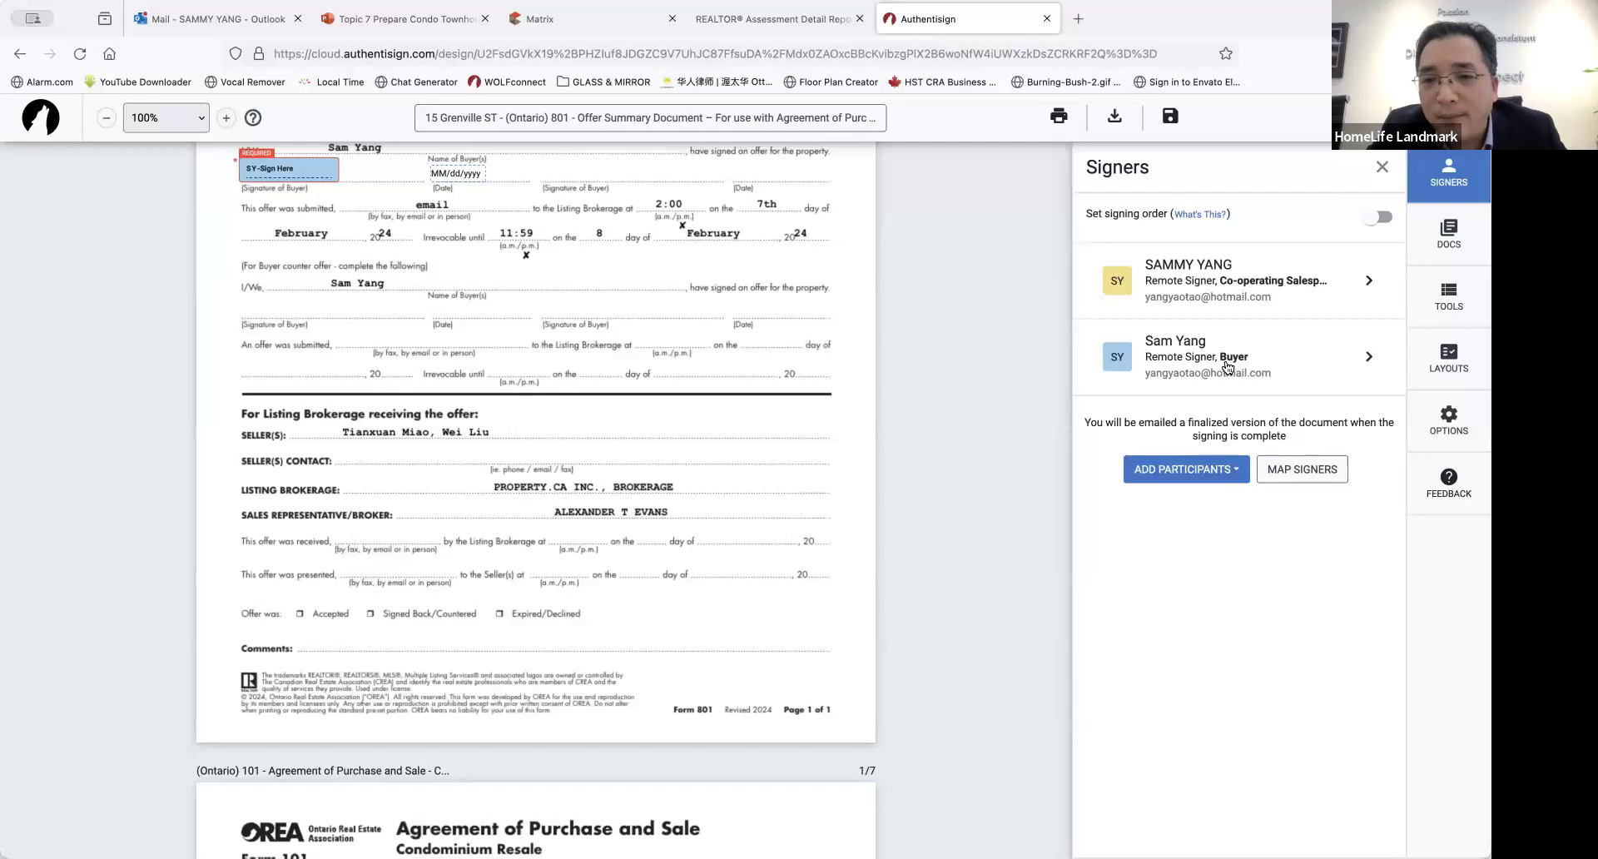
Step: Save the buyer's signer details with Update Transaction Contact ticked
{"action": "left_click", "coordinate": [1235, 364]}
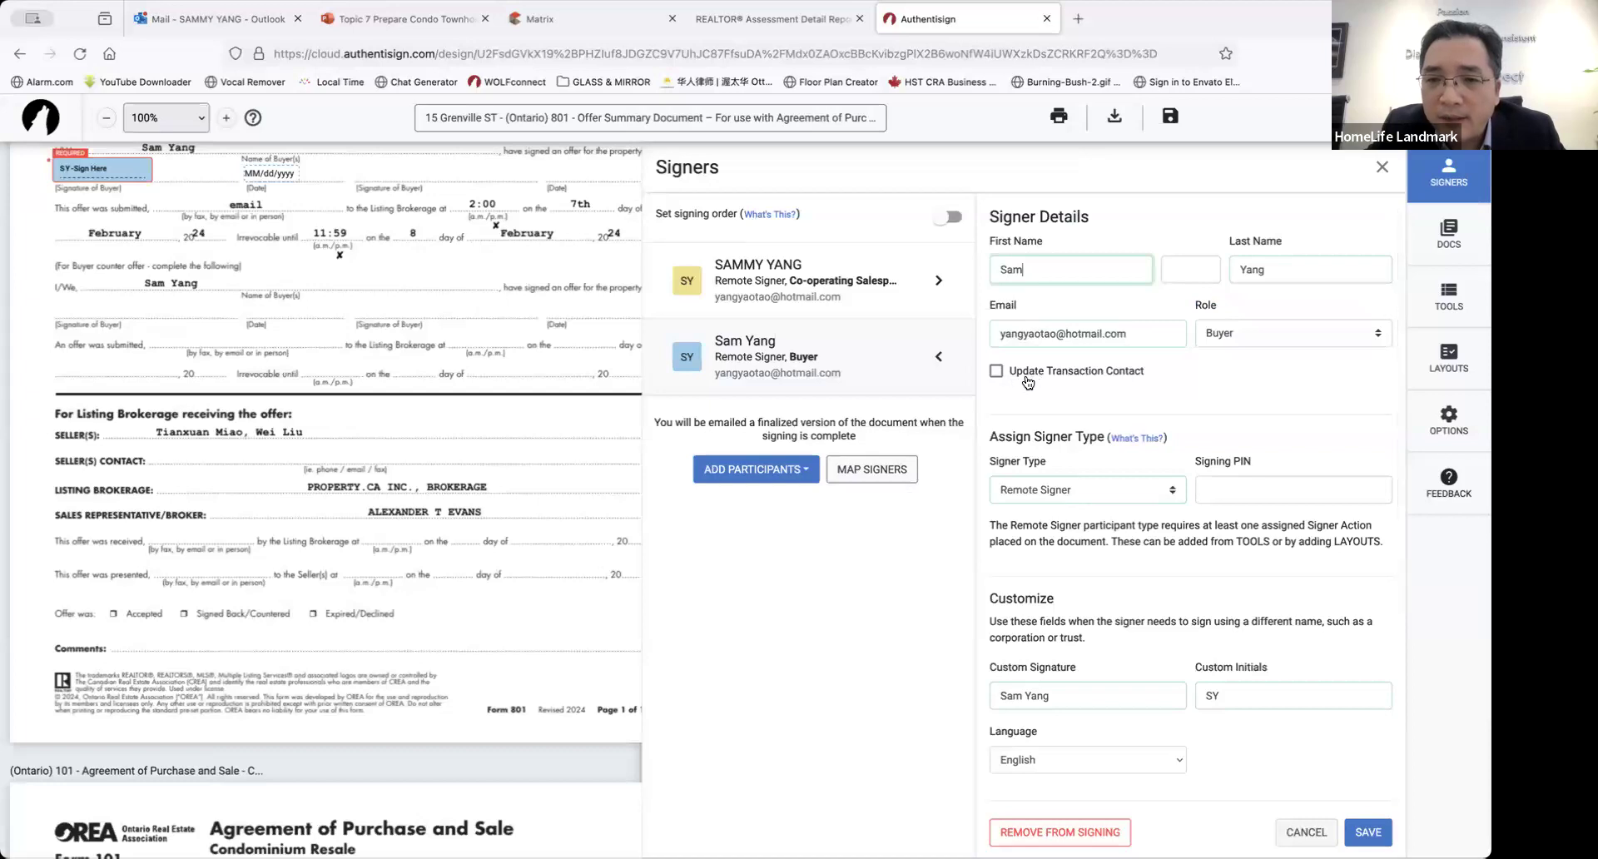
{"action": "left_click", "coordinate": [998, 372]}
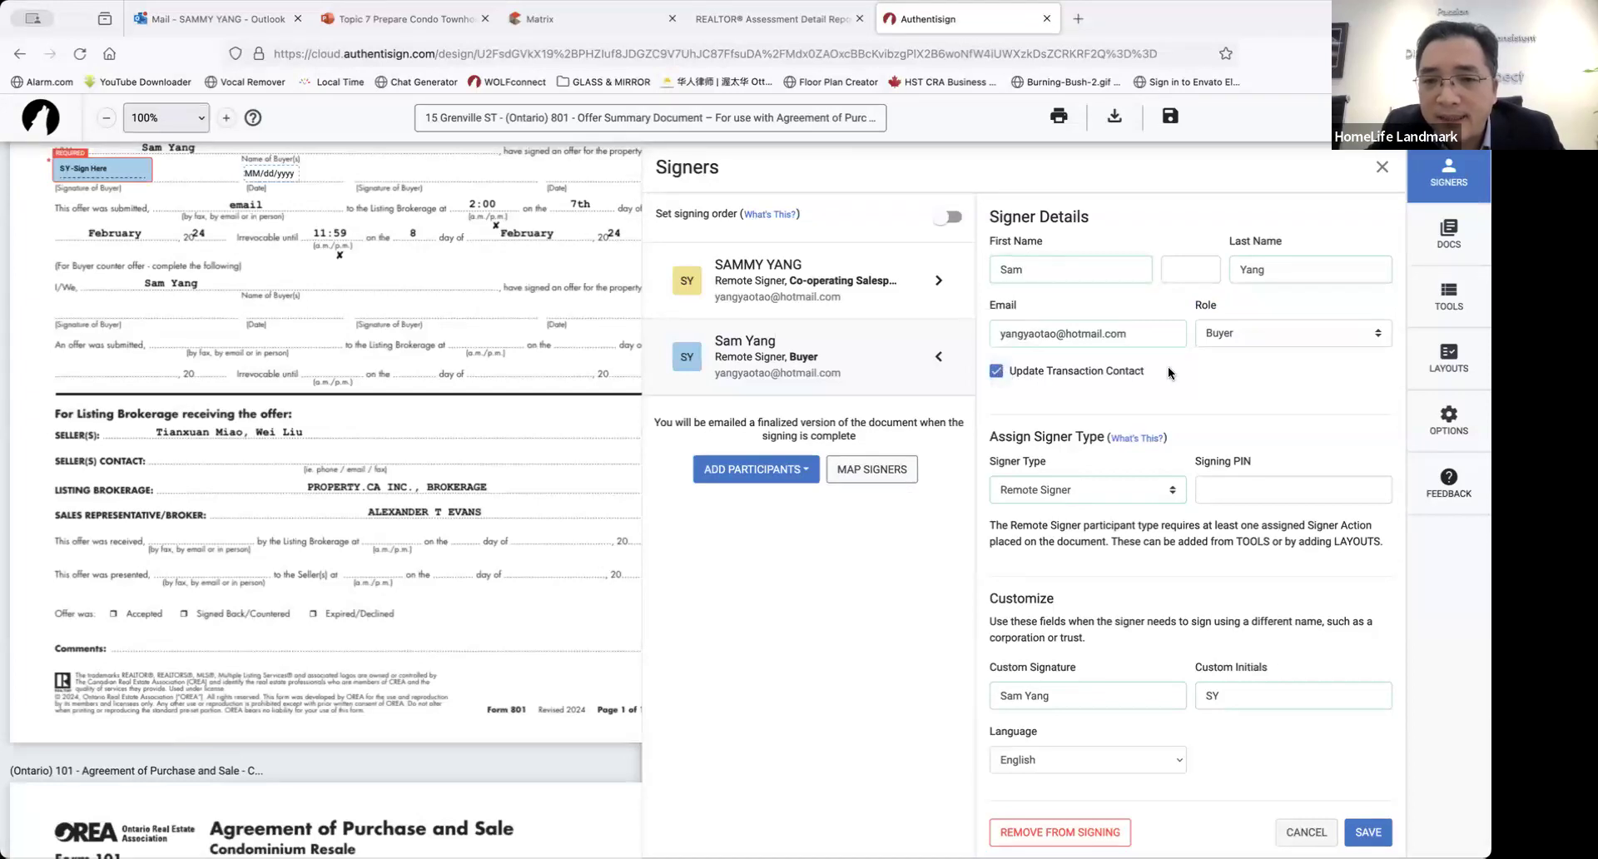
{"action": "left_click", "coordinate": [1364, 831]}
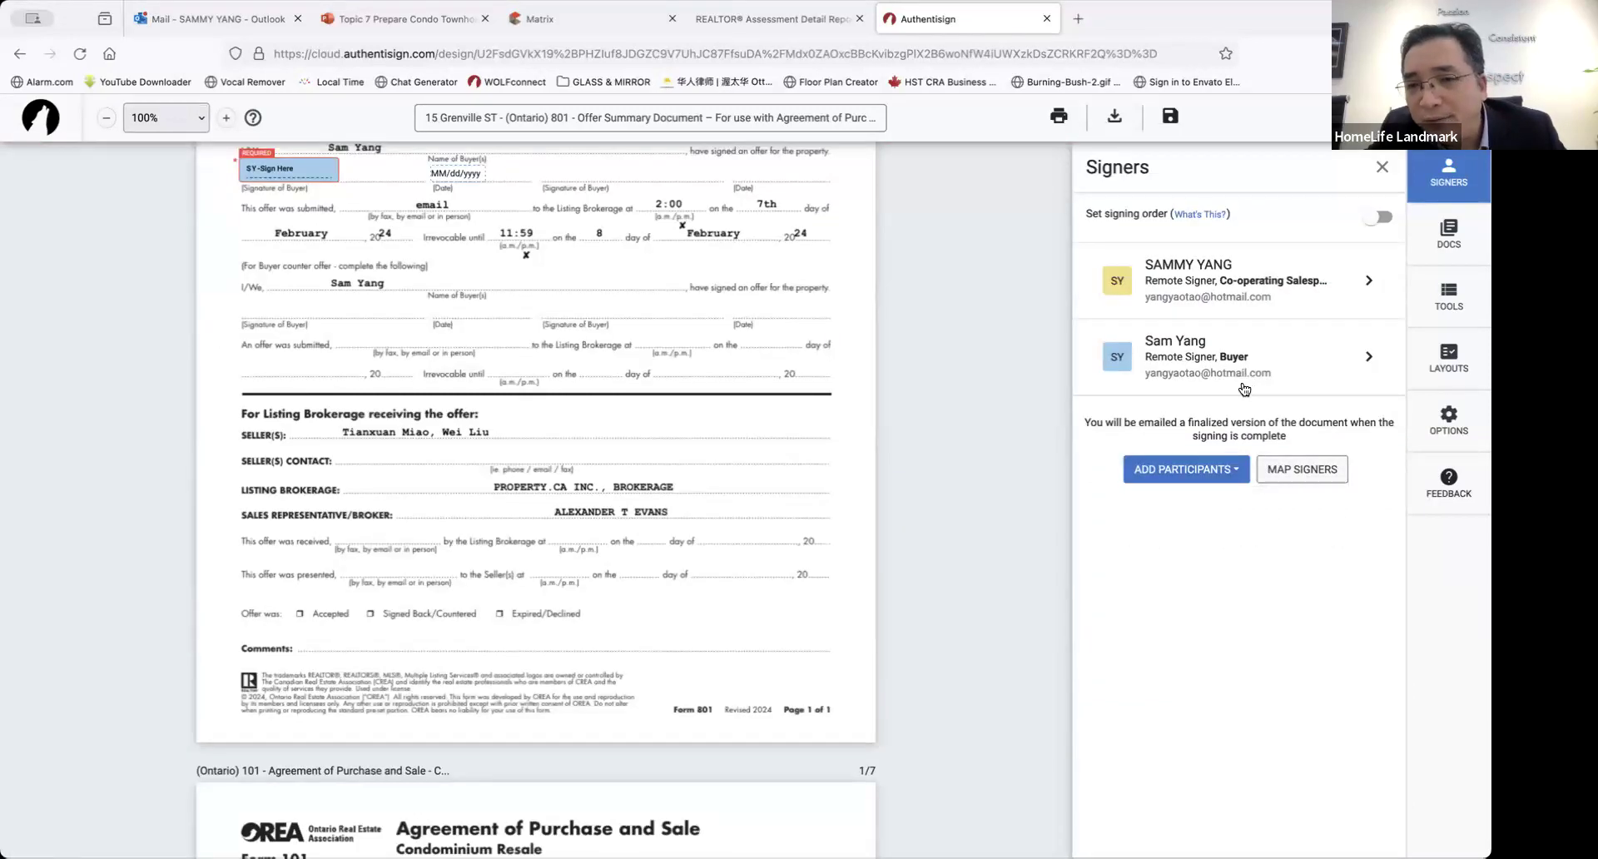
Step: Scroll through Forms 801 and 101 to page 5 and bring up the Buyer's signing tools
{"action": "scroll", "coordinate": [648, 512], "scroll_direction": "up", "scroll_amount": 4}
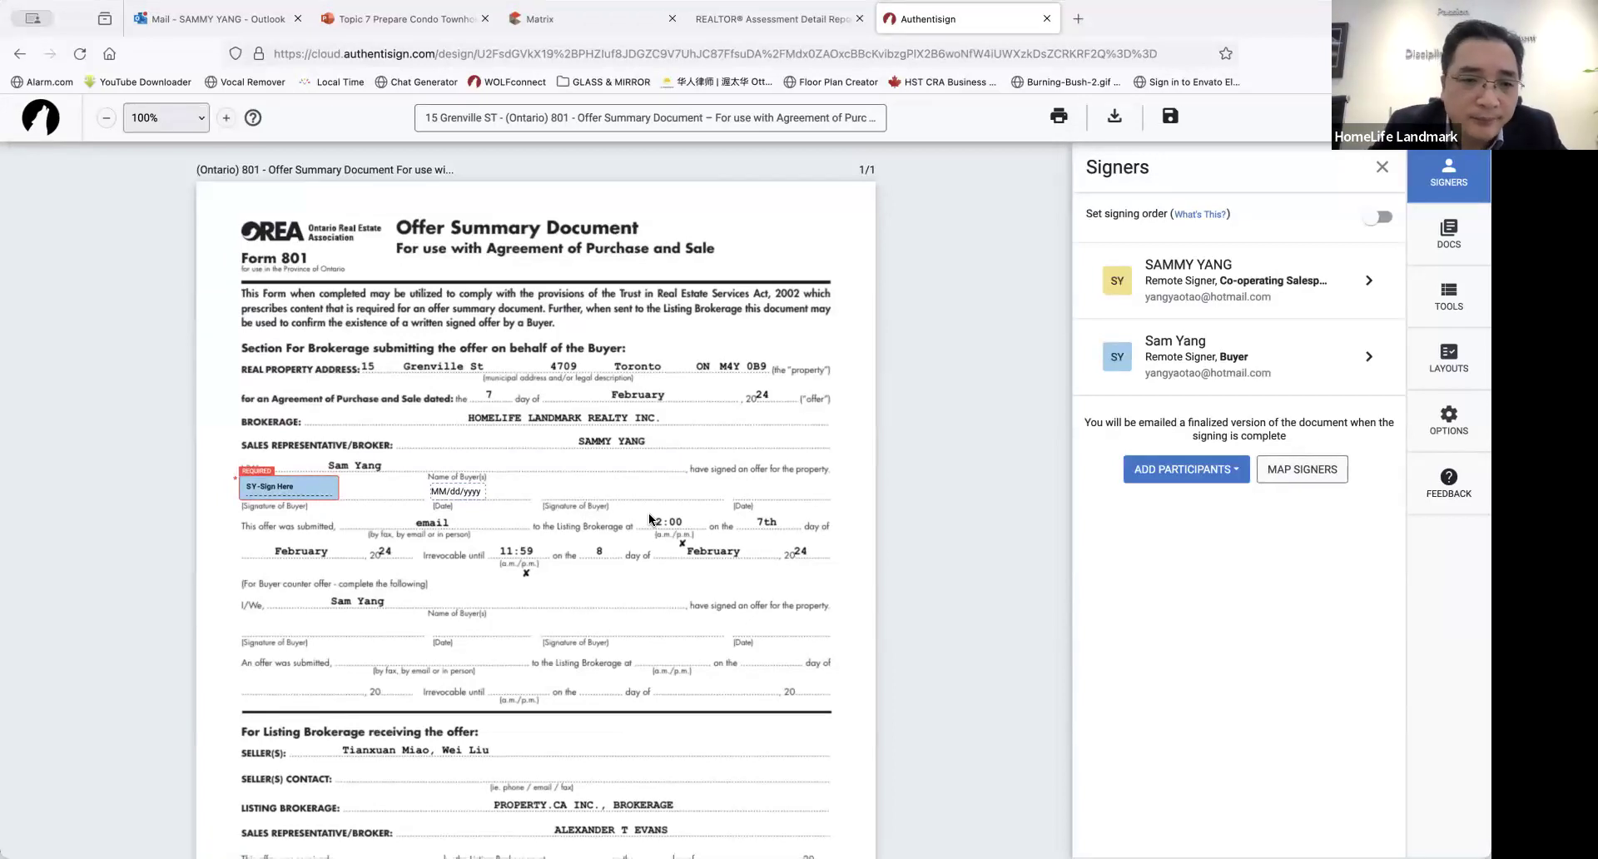
{"action": "scroll", "coordinate": [649, 516], "scroll_direction": "down", "scroll_amount": 2}
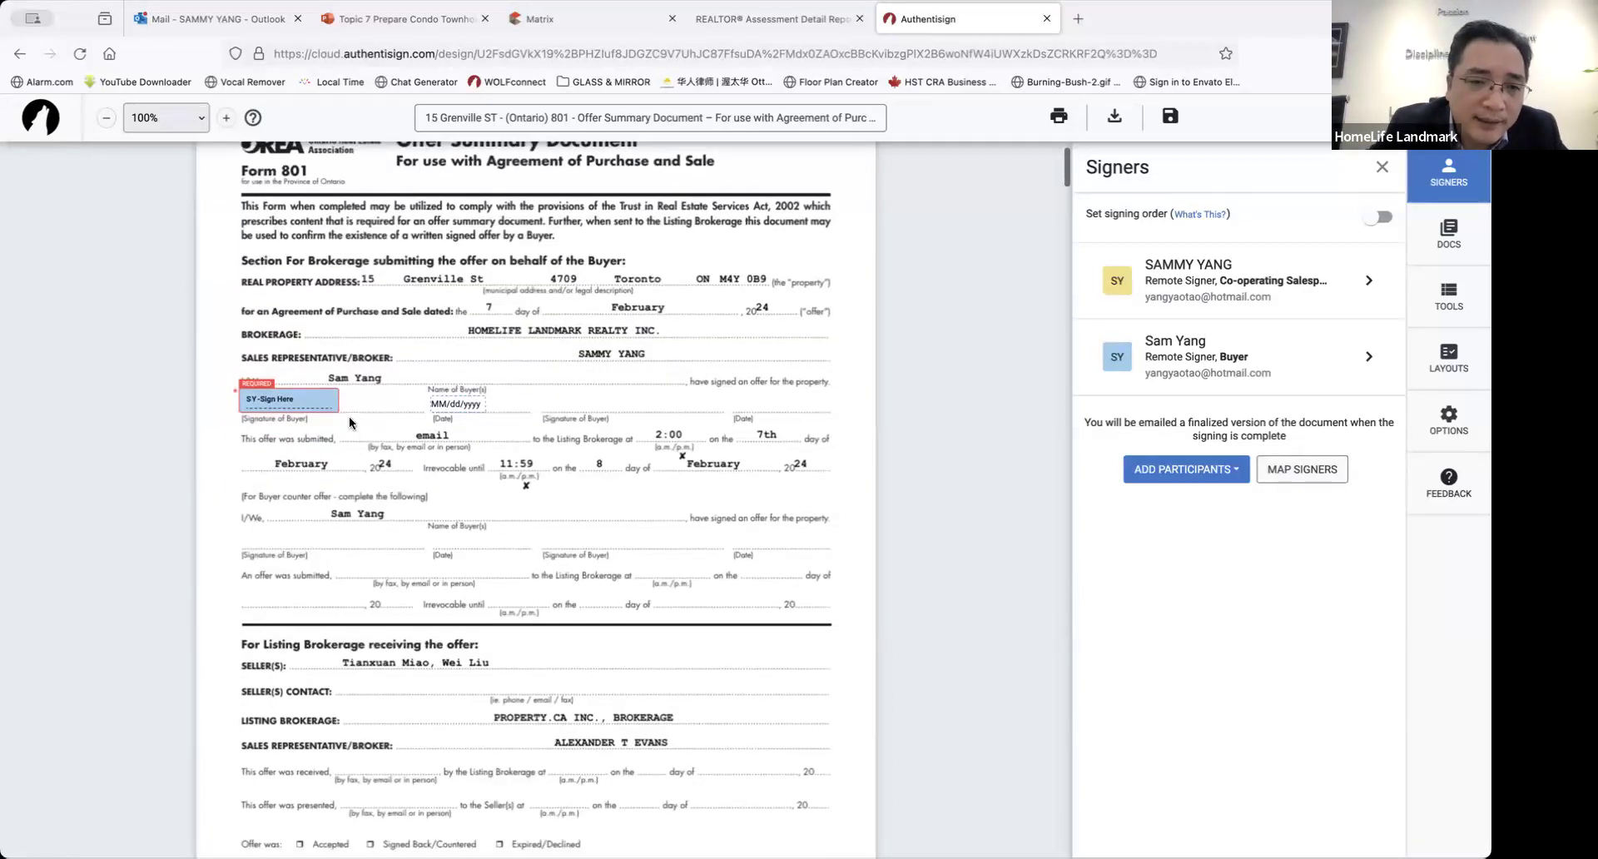
{"action": "scroll", "coordinate": [507, 410], "scroll_direction": "down", "scroll_amount": 9}
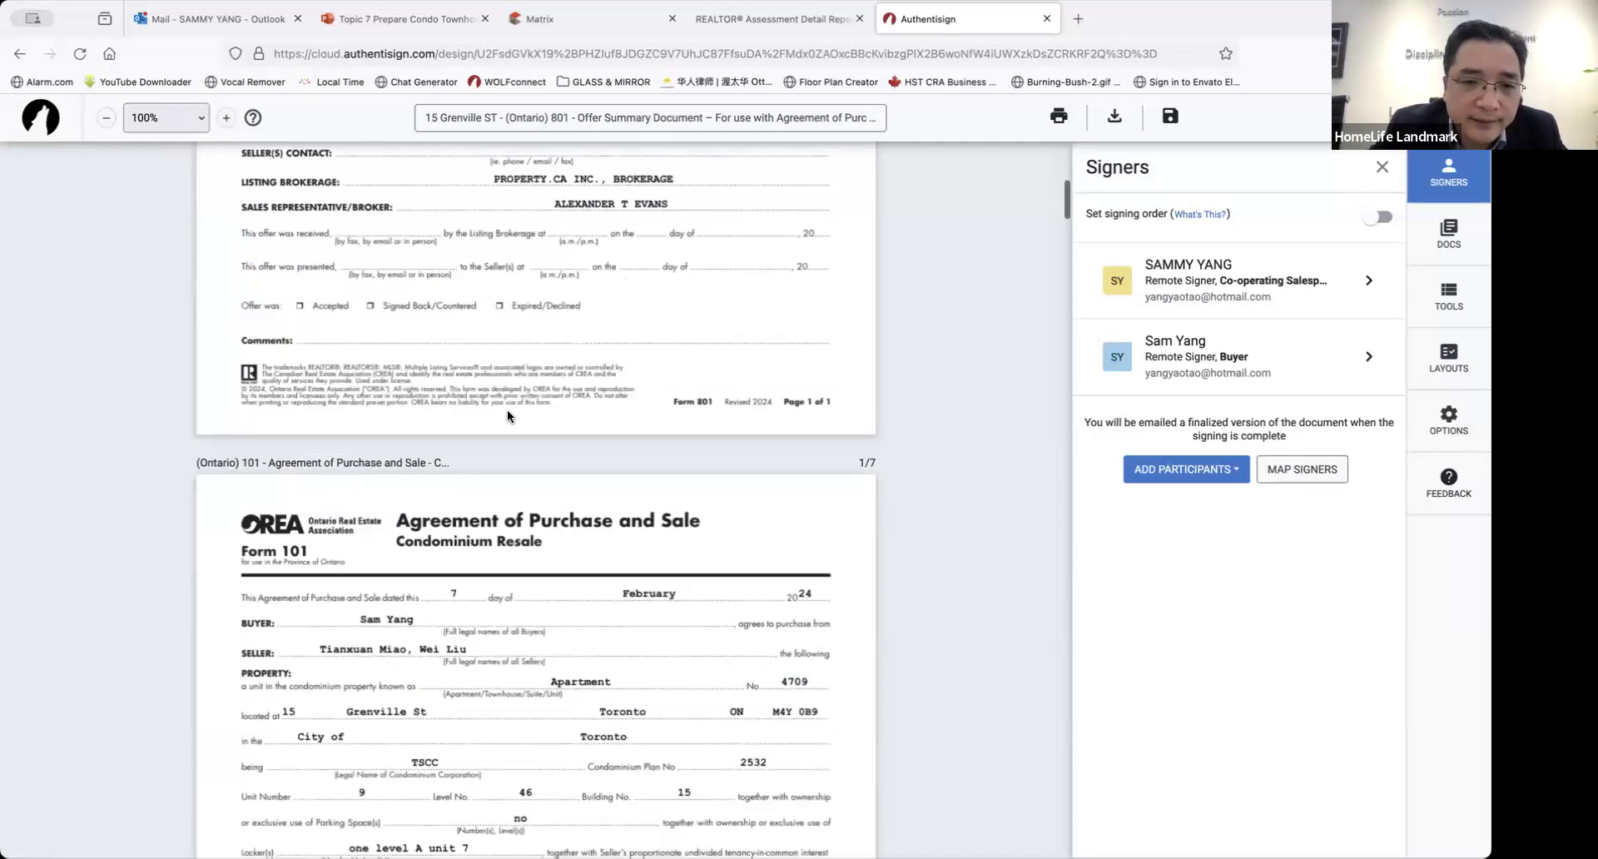
{"action": "scroll", "coordinate": [507, 410], "scroll_direction": "down", "scroll_amount": 3}
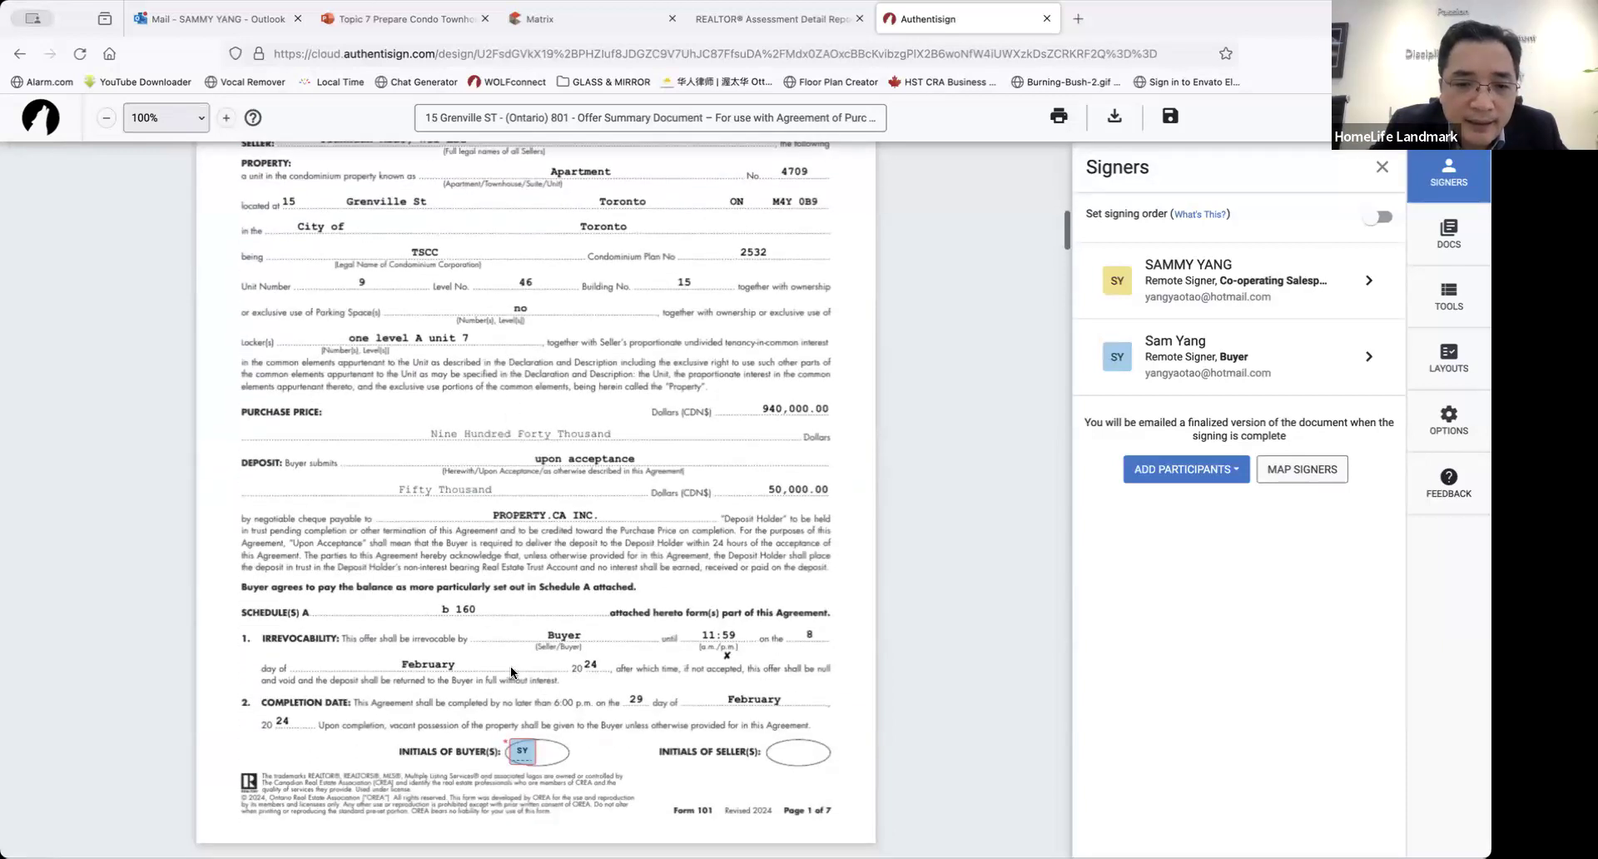
{"action": "scroll", "coordinate": [612, 580], "scroll_direction": "down", "scroll_amount": 15}
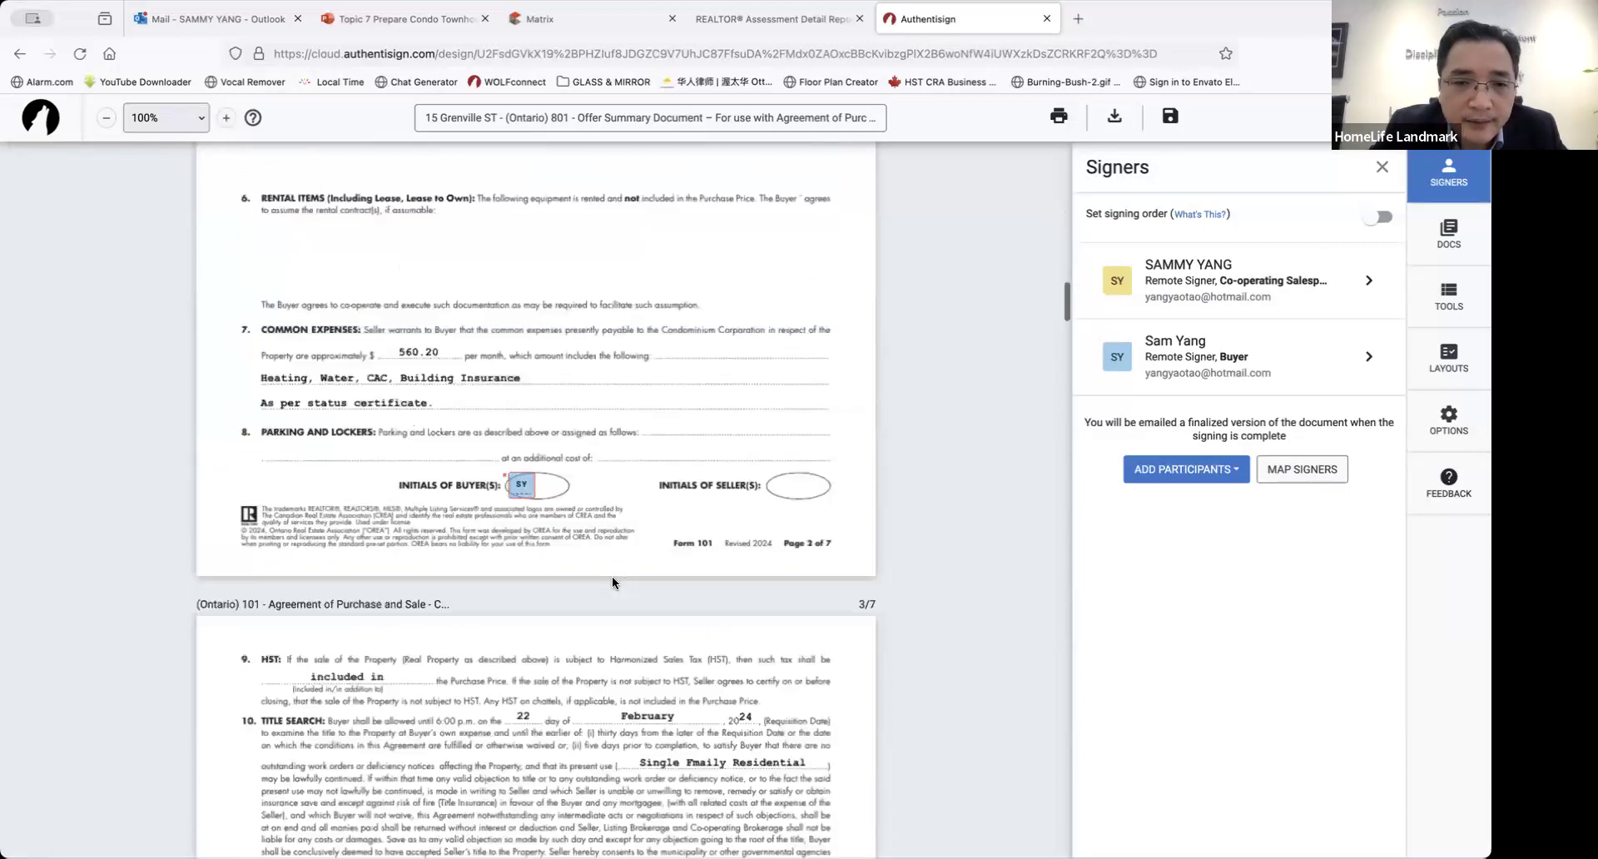
{"action": "scroll", "coordinate": [612, 580], "scroll_direction": "down", "scroll_amount": 20}
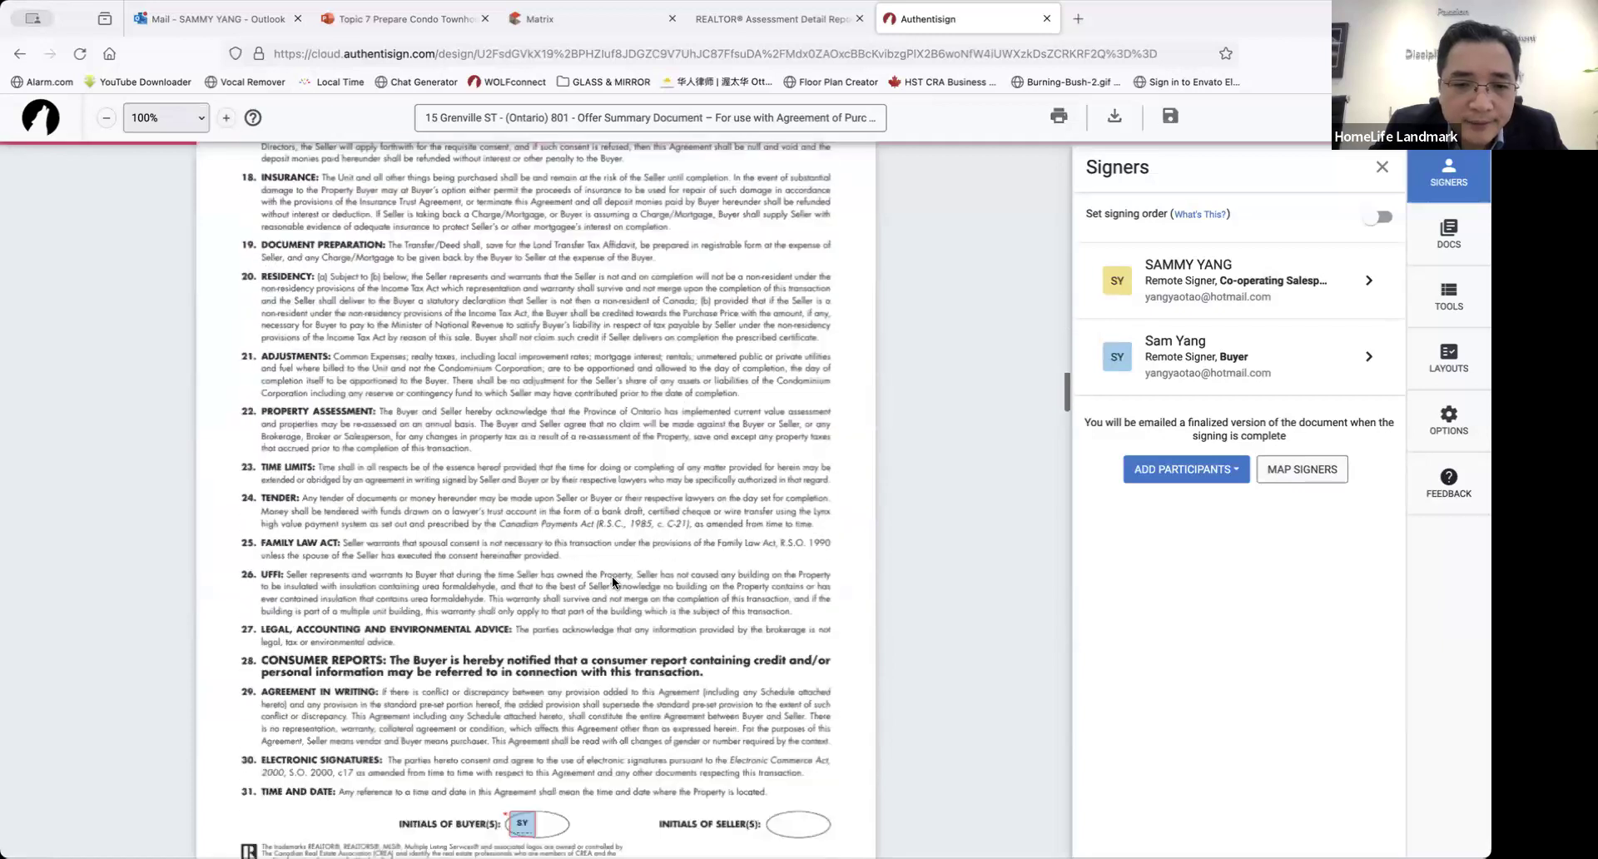
{"action": "scroll", "coordinate": [612, 576], "scroll_direction": "down", "scroll_amount": 1}
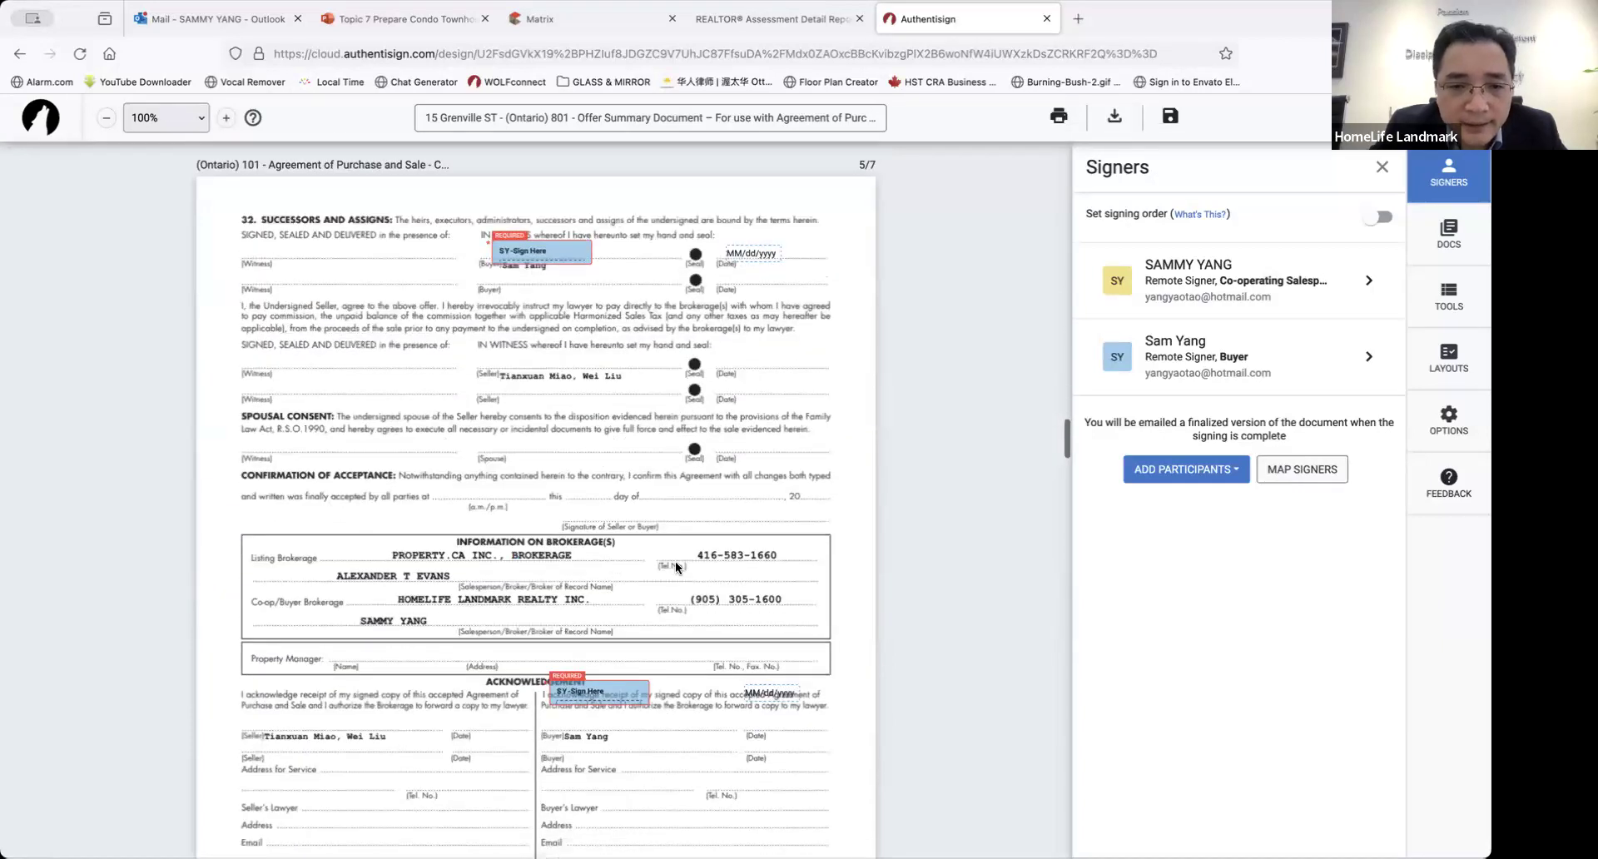
{"action": "scroll", "coordinate": [633, 824], "scroll_direction": "down", "scroll_amount": 5}
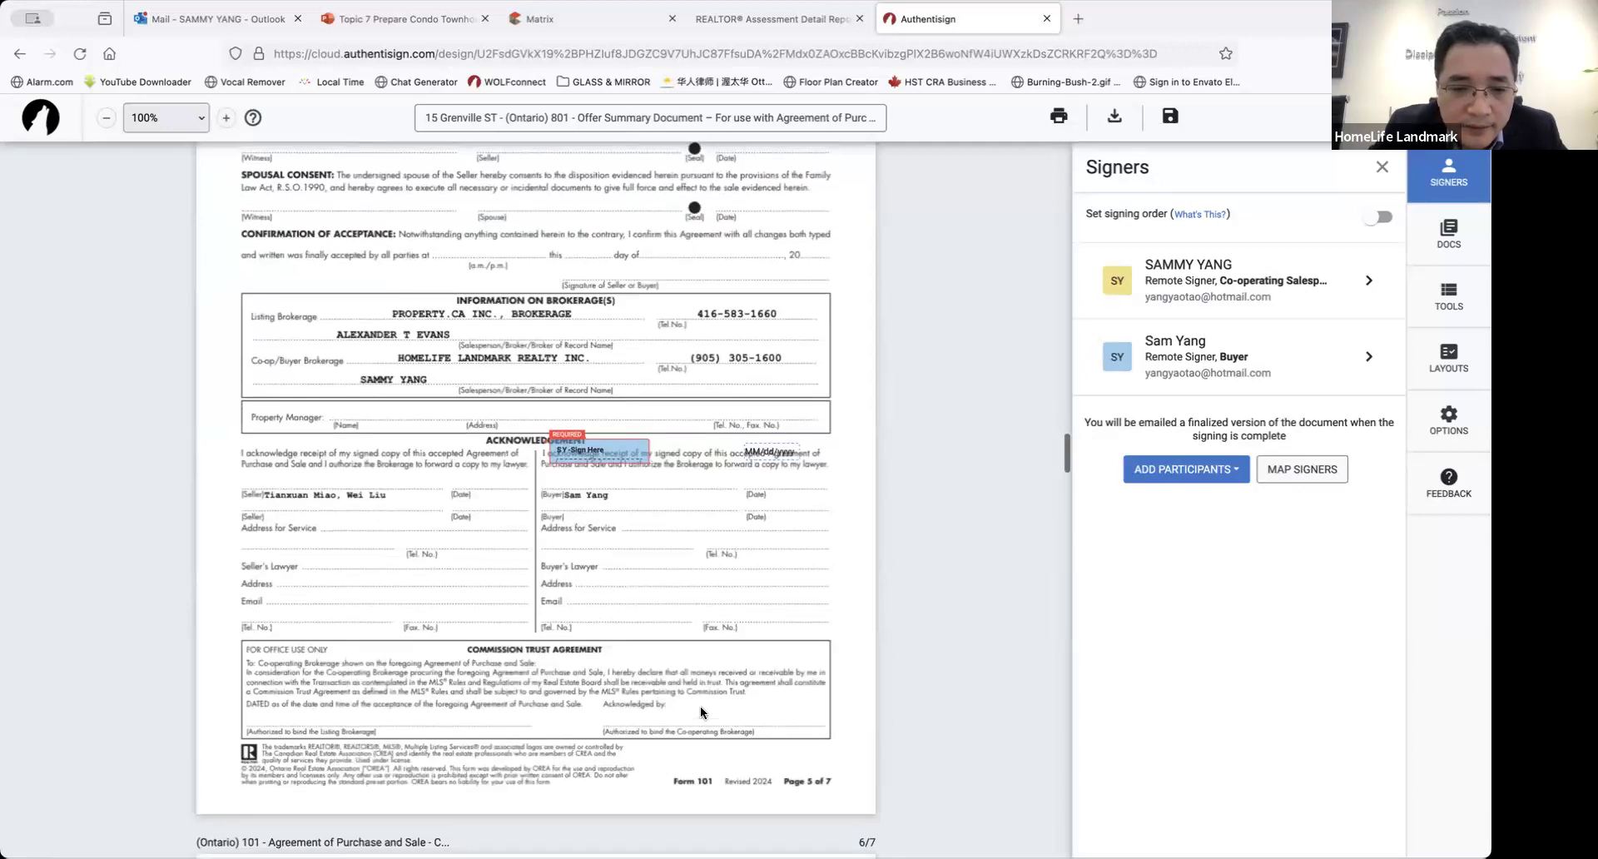
{"action": "left_click", "coordinate": [1448, 296]}
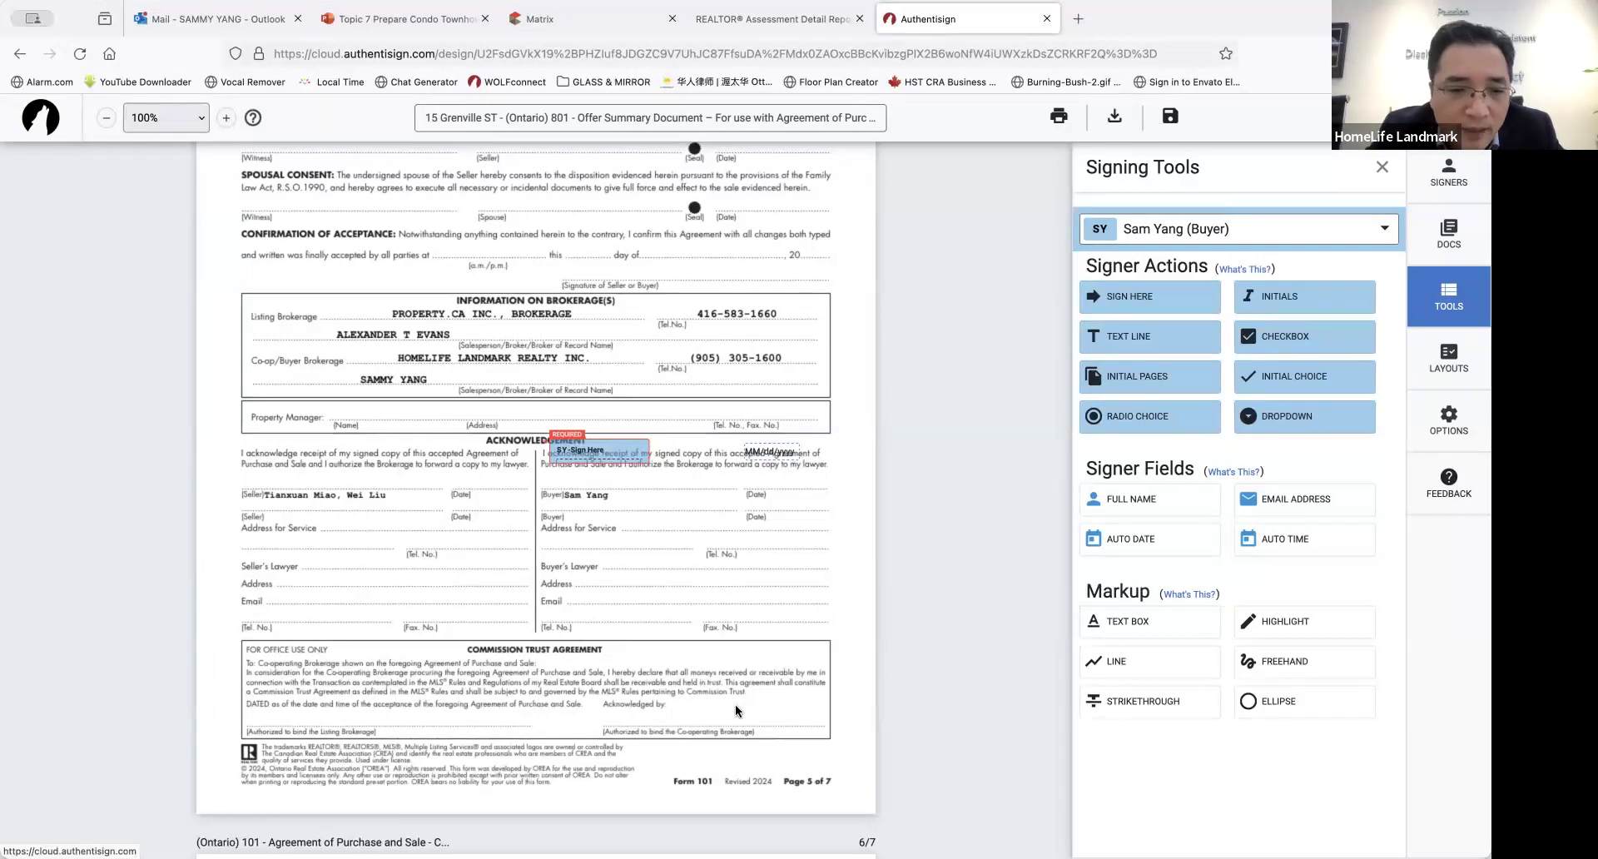
Step: Place a Co-operating Salesperson signature on the Commission Trust Agreement's Acknowledged by line and remove its date stamp
{"action": "left_click", "coordinate": [1208, 231]}
{"action": "left_click", "coordinate": [1178, 343]}
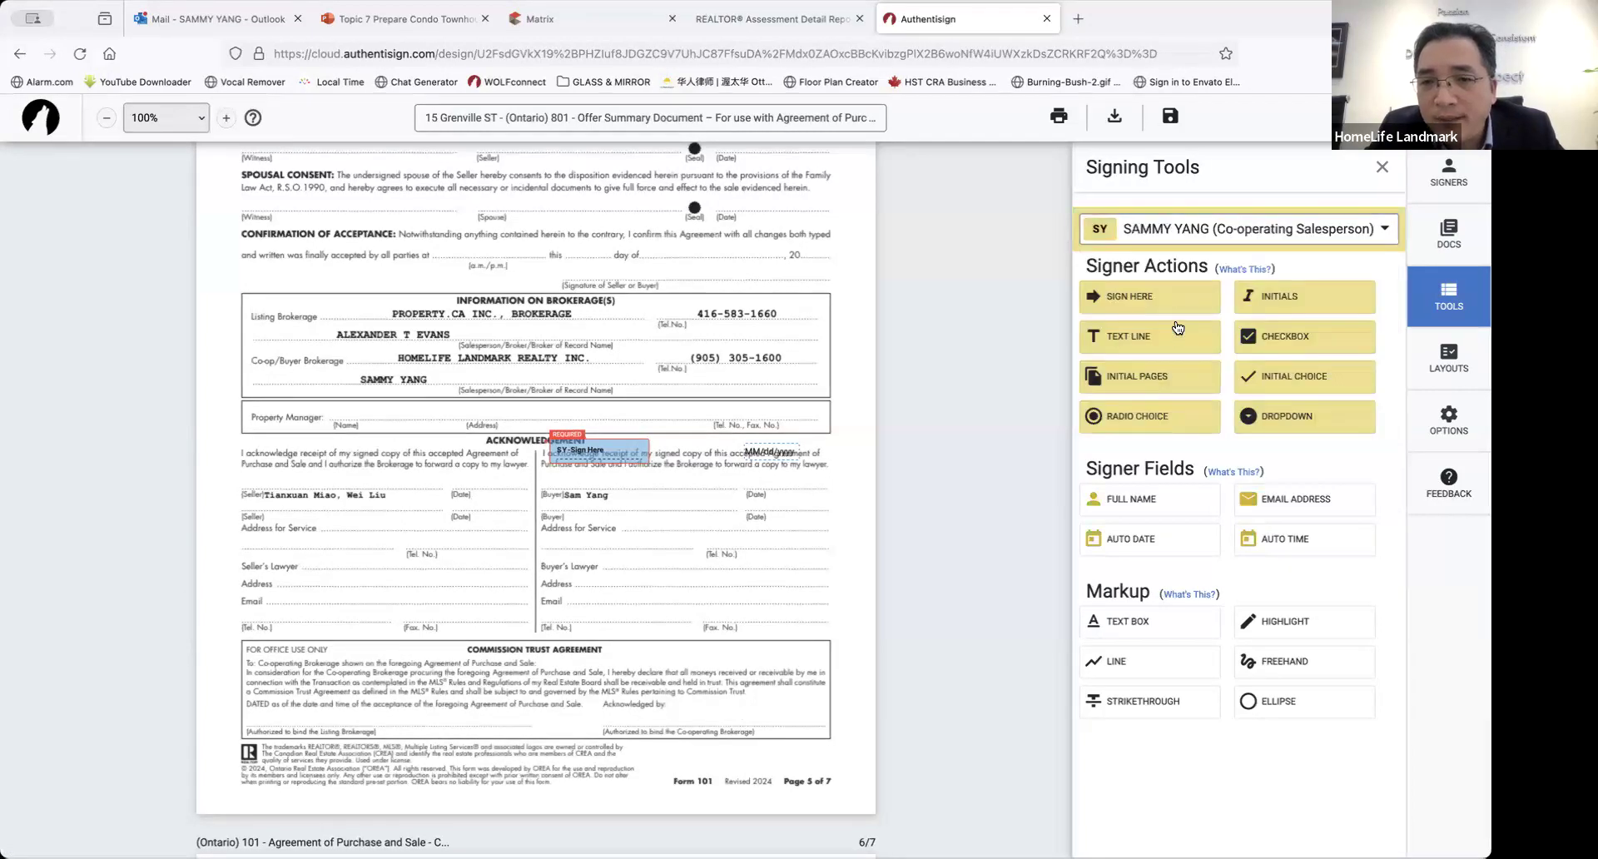
{"action": "left_click_drag", "start_coordinate": [832, 542], "coordinate": [671, 688]}
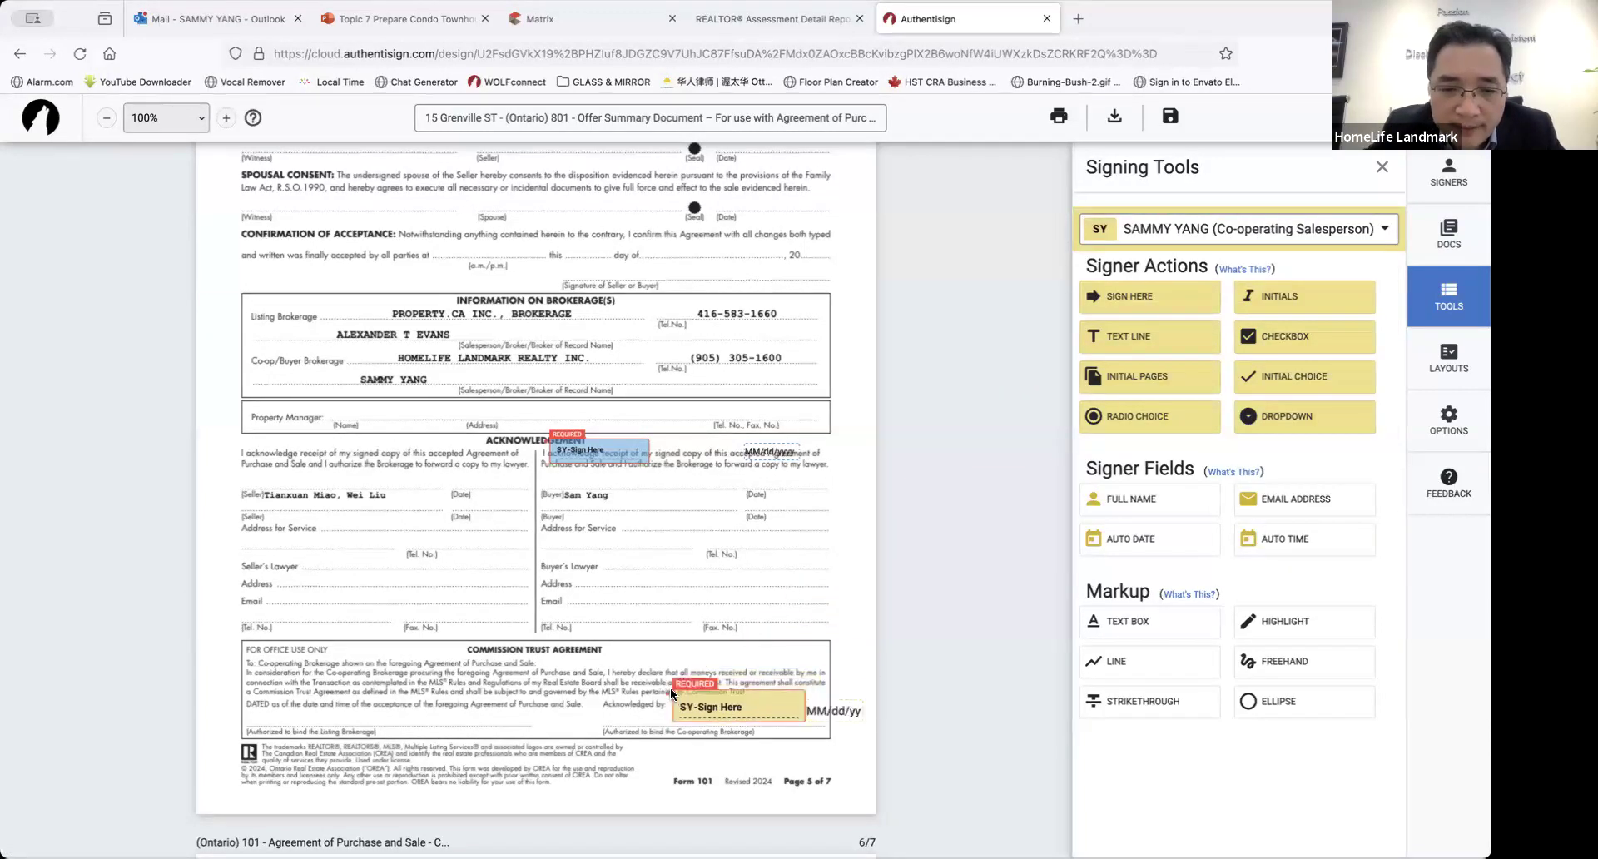
{"action": "left_click", "coordinate": [848, 709]}
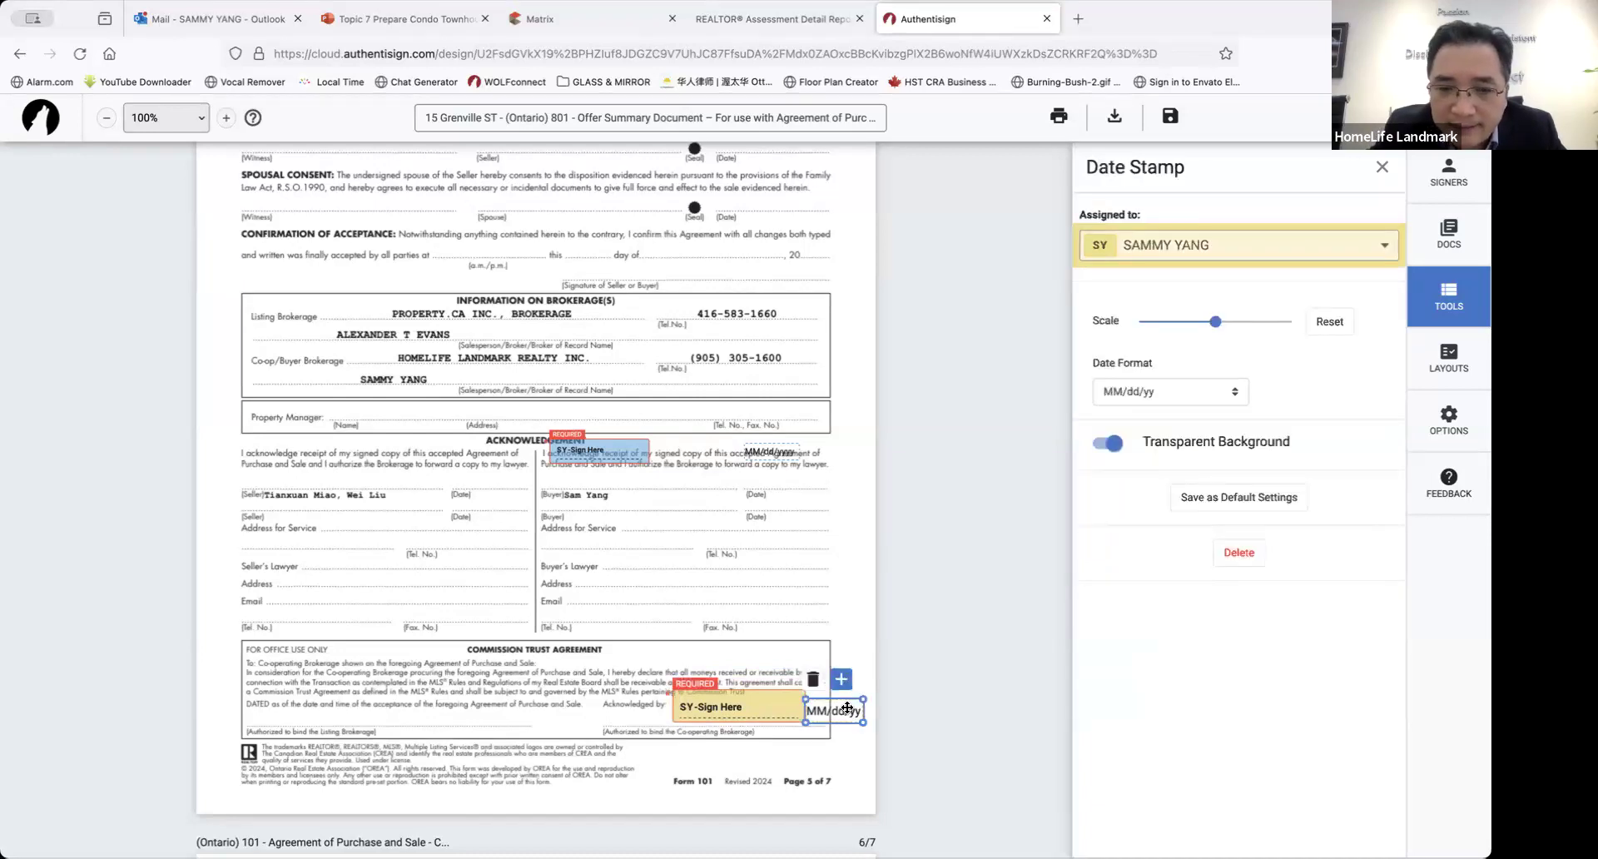
{"action": "key", "text": "Delete"}
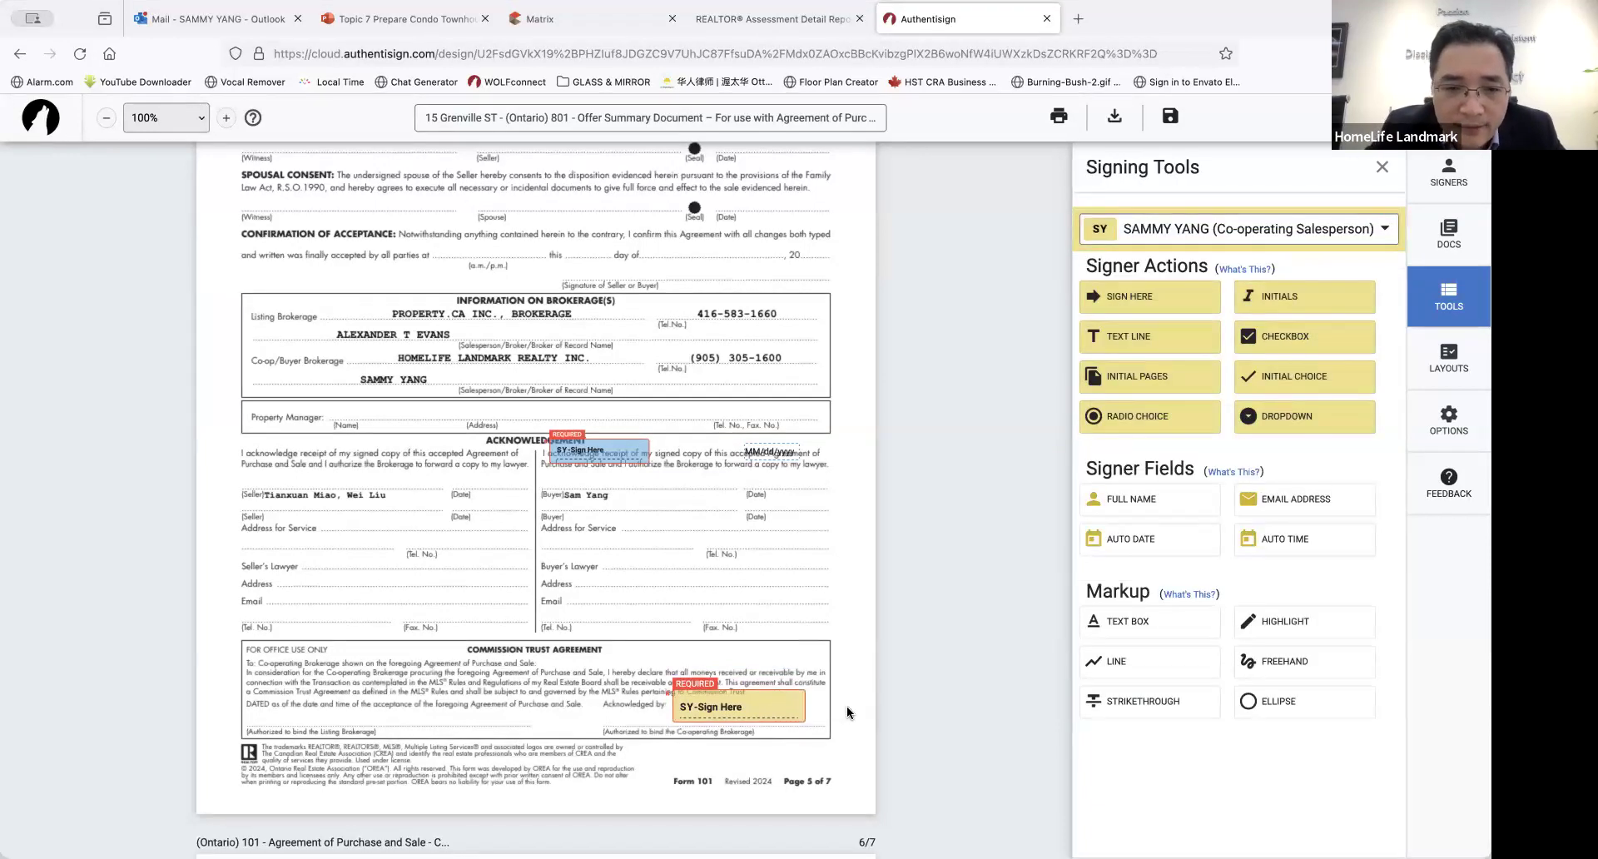
{"action": "scroll", "coordinate": [536, 499], "scroll_direction": "down", "scroll_amount": 3}
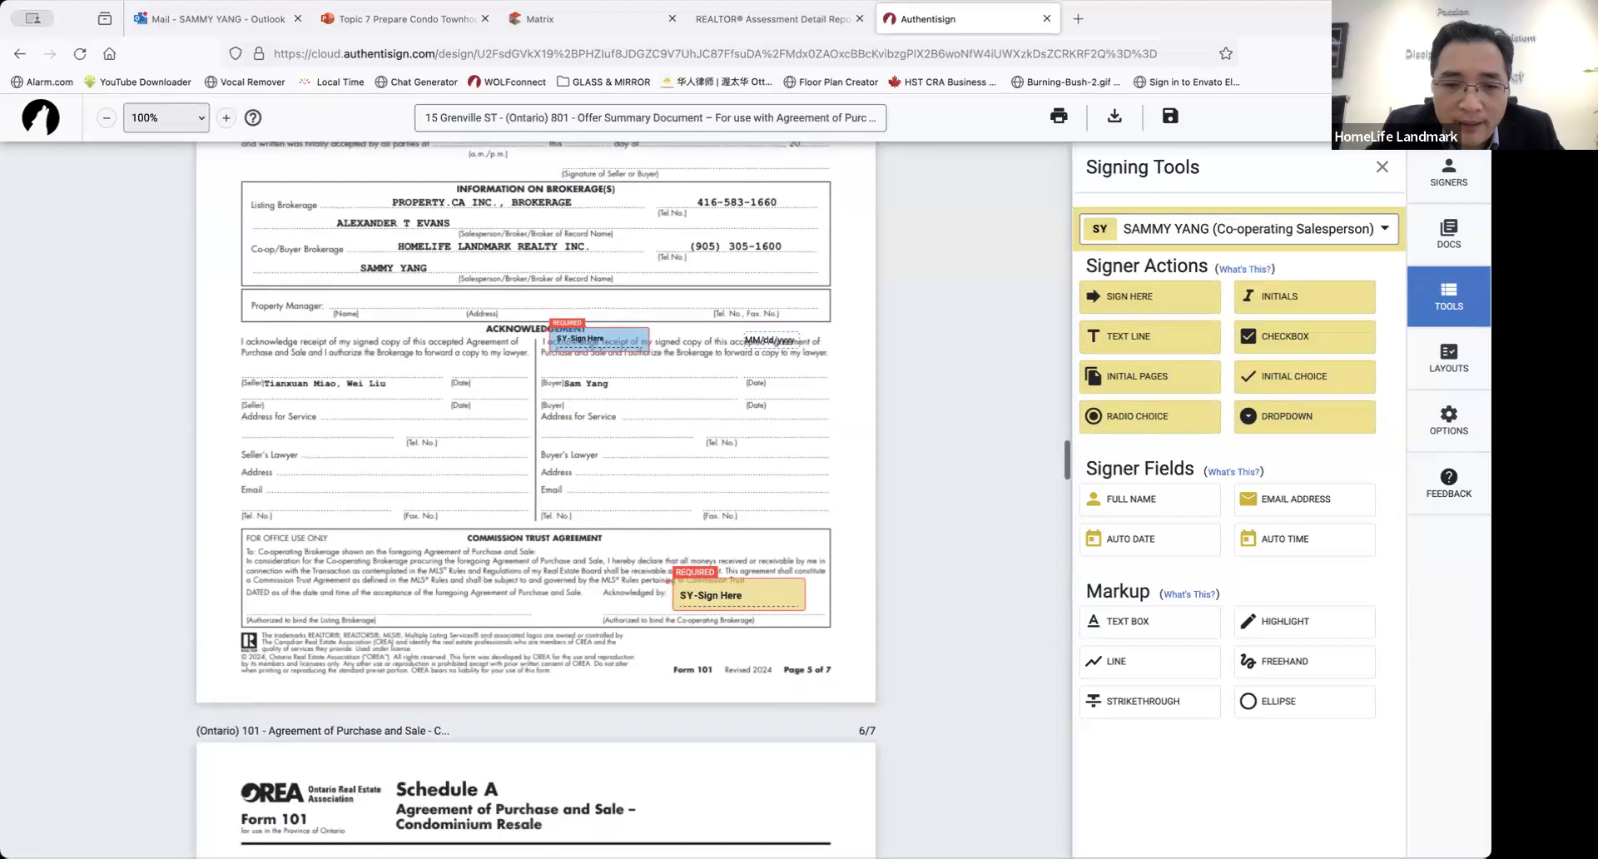
{"action": "scroll", "coordinate": [536, 499], "scroll_direction": "down", "scroll_amount": 10}
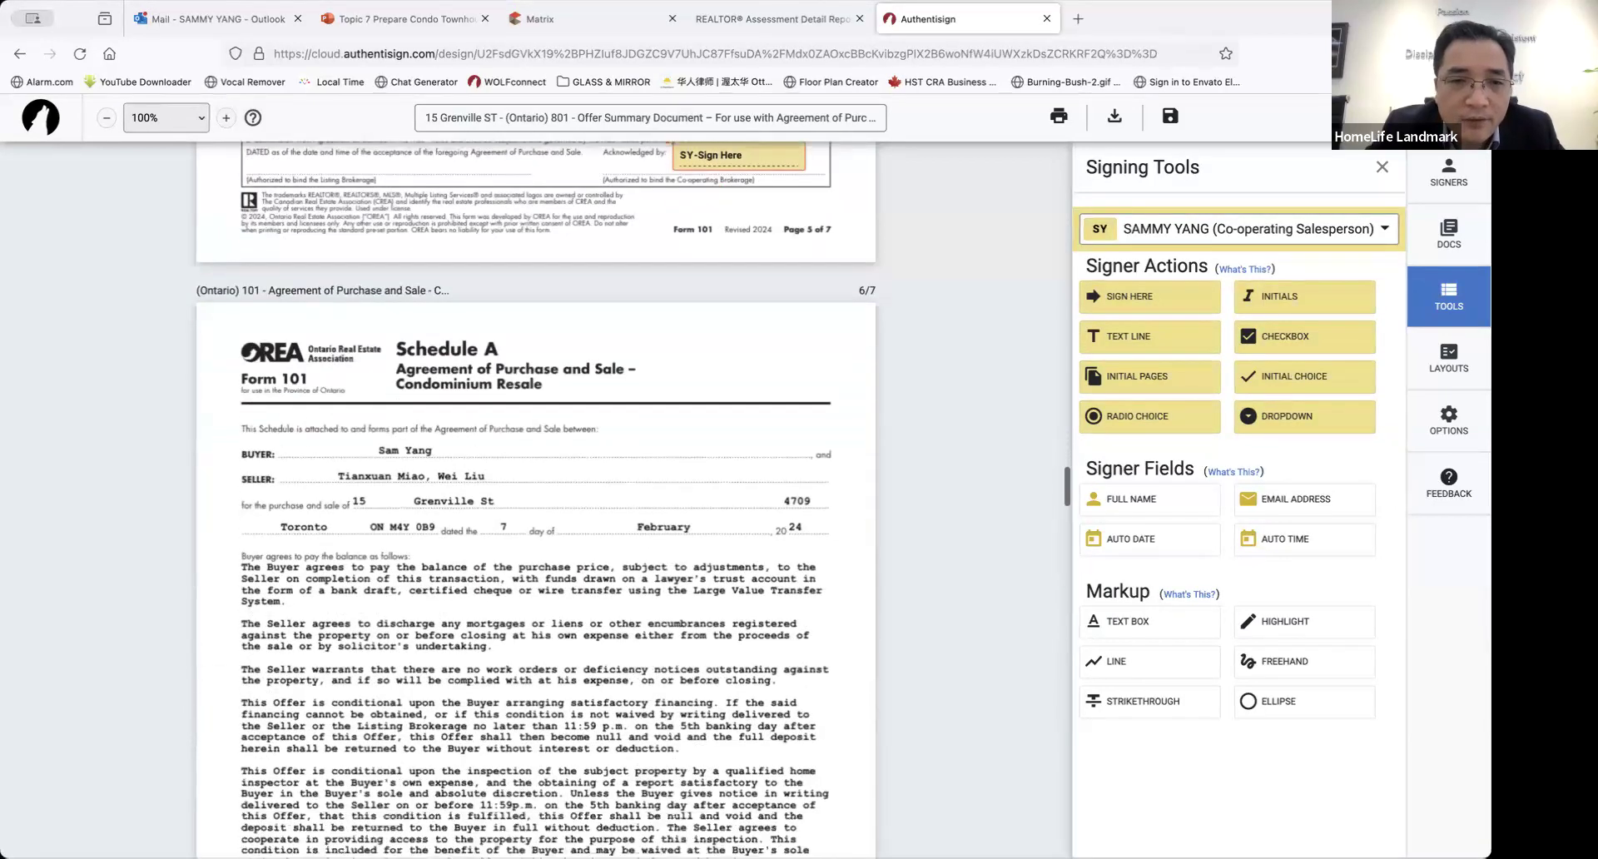
{"action": "scroll", "coordinate": [536, 499], "scroll_direction": "down", "scroll_amount": 1}
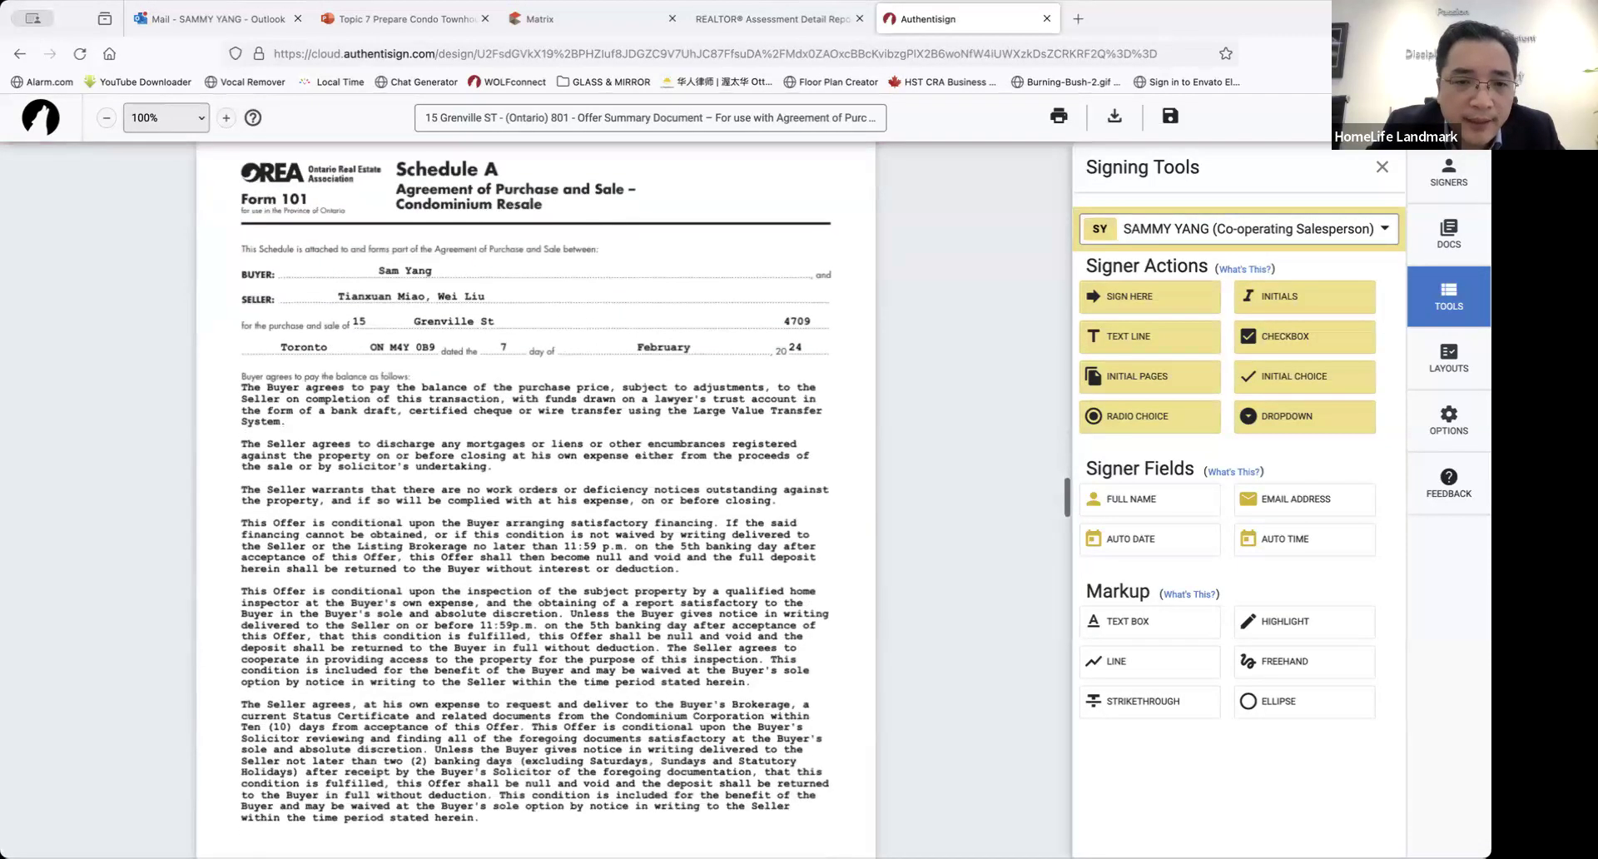
{"action": "scroll", "coordinate": [536, 499], "scroll_direction": "down", "scroll_amount": 2}
{"action": "scroll", "coordinate": [535, 499], "scroll_direction": "up", "scroll_amount": 1}
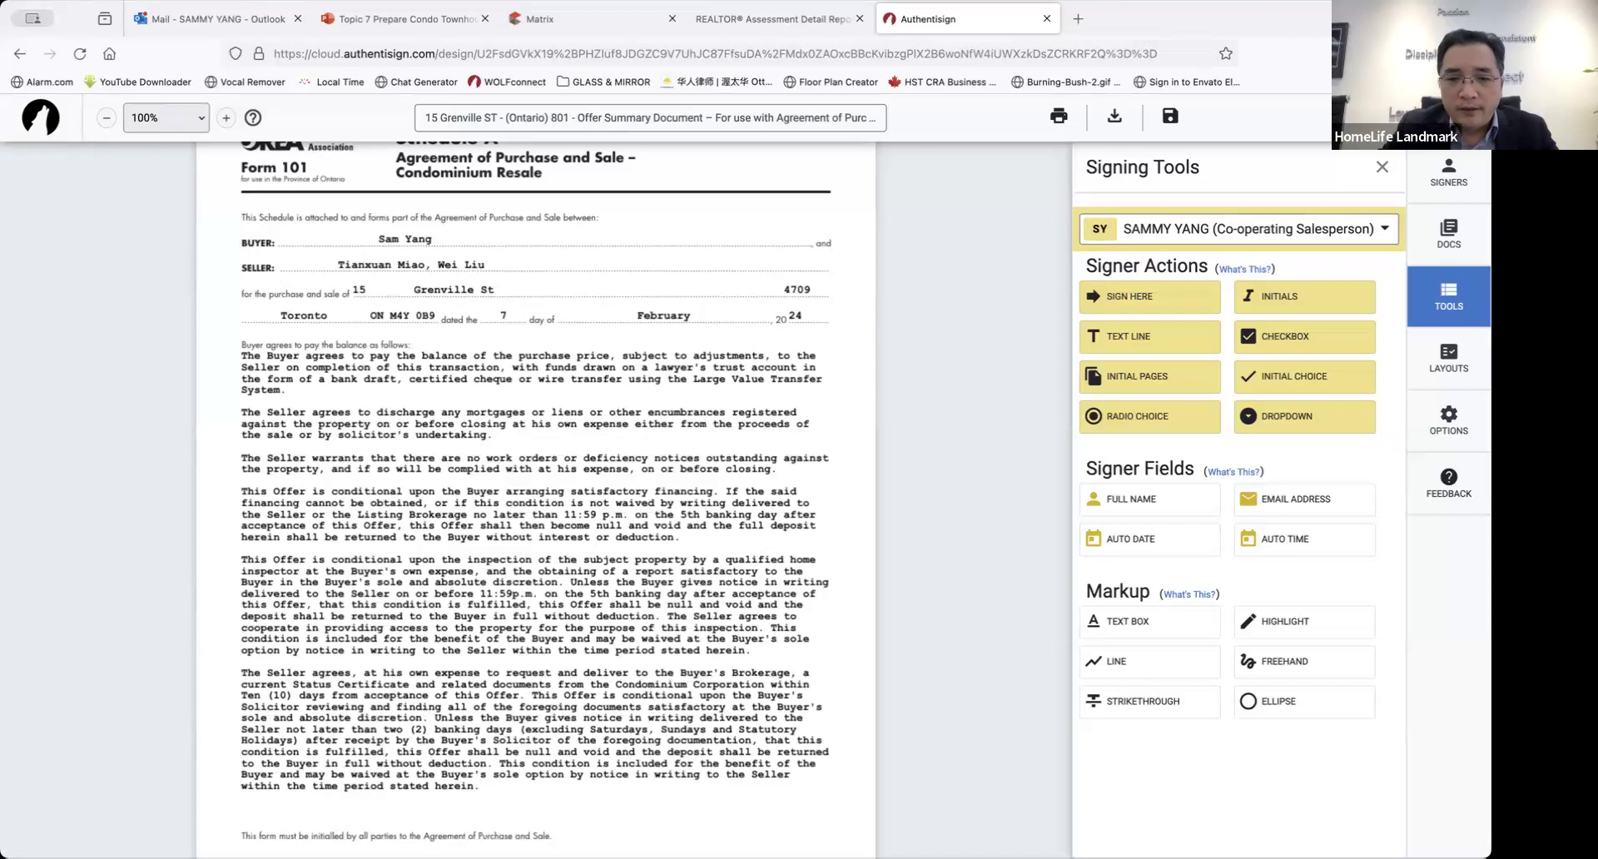
Step: Draw an X of two lines over Schedule A's inspection clause and drop the Buyer's initials beside it
{"action": "left_click_drag", "start_coordinate": [255, 553], "coordinate": [774, 641]}
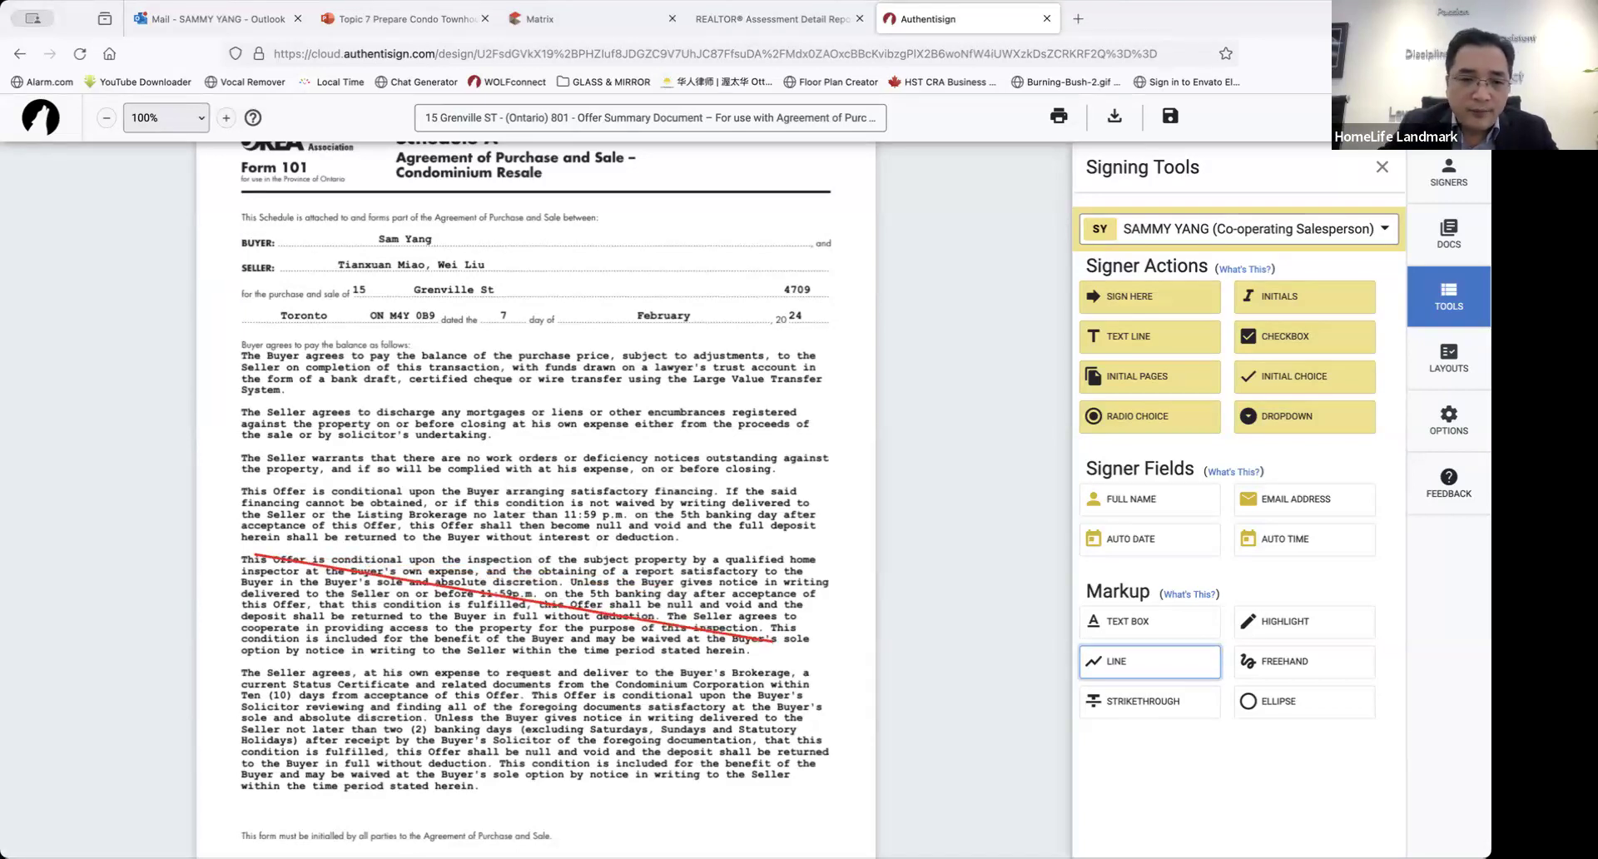
{"action": "mouse_move", "coordinate": [268, 650]}
{"action": "left_mouse_down"}
{"action": "mouse_move", "coordinate": [582, 614]}
{"action": "mouse_move", "coordinate": [764, 581]}
{"action": "mouse_move", "coordinate": [802, 557]}
{"action": "left_mouse_up"}
{"action": "left_click", "coordinate": [1238, 229]}
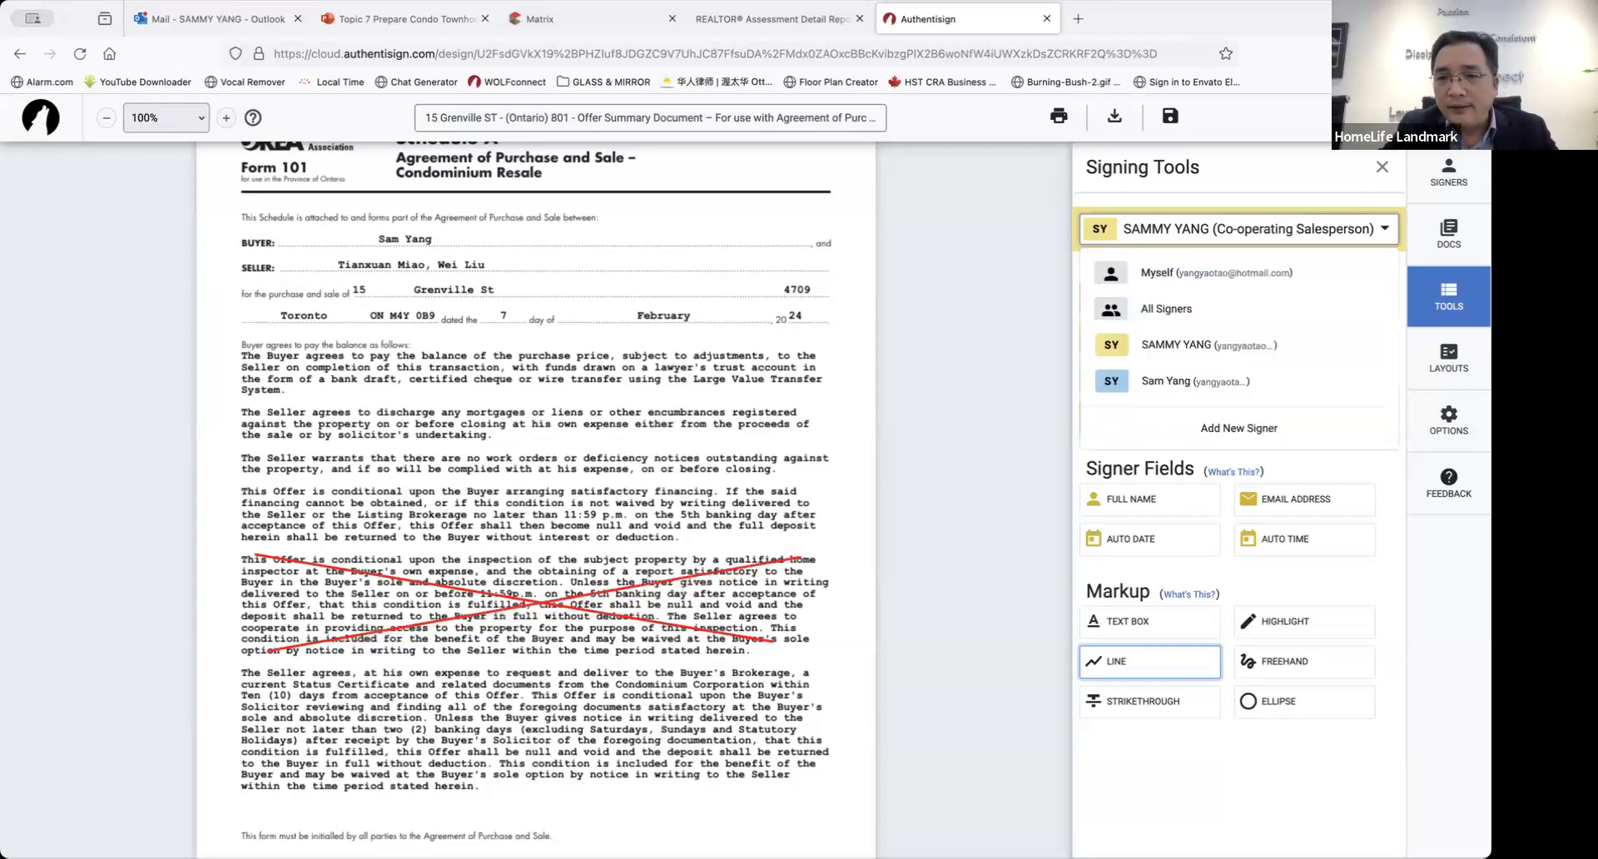
{"action": "left_click", "coordinate": [1232, 382]}
{"action": "left_click", "coordinate": [1281, 298]}
{"action": "left_click", "coordinate": [835, 573]}
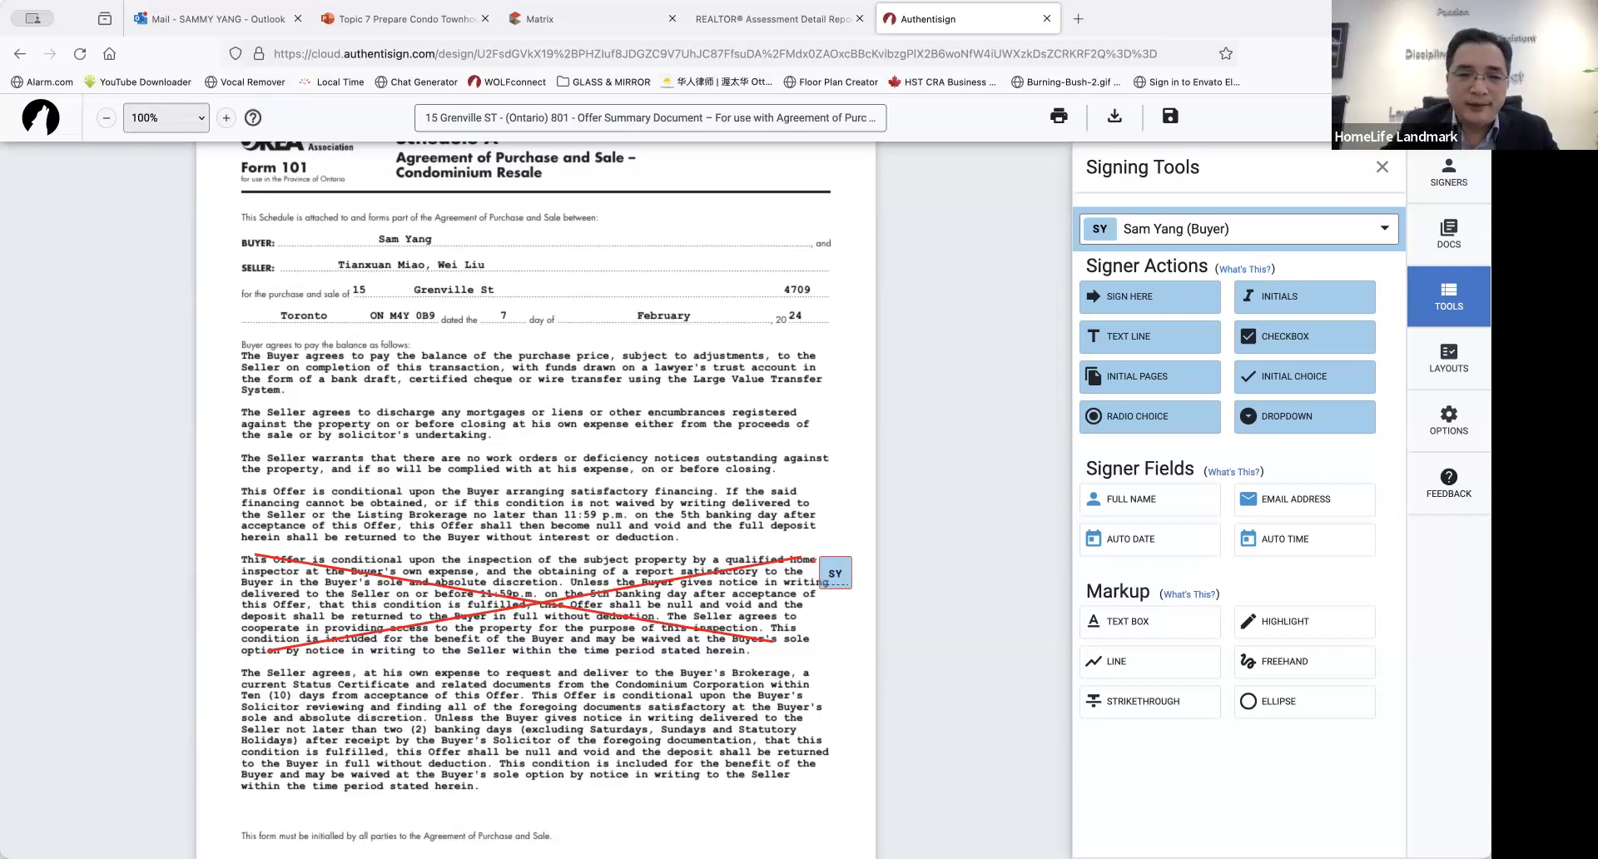
{"action": "scroll", "coordinate": [535, 500], "scroll_direction": "down", "scroll_amount": 3}
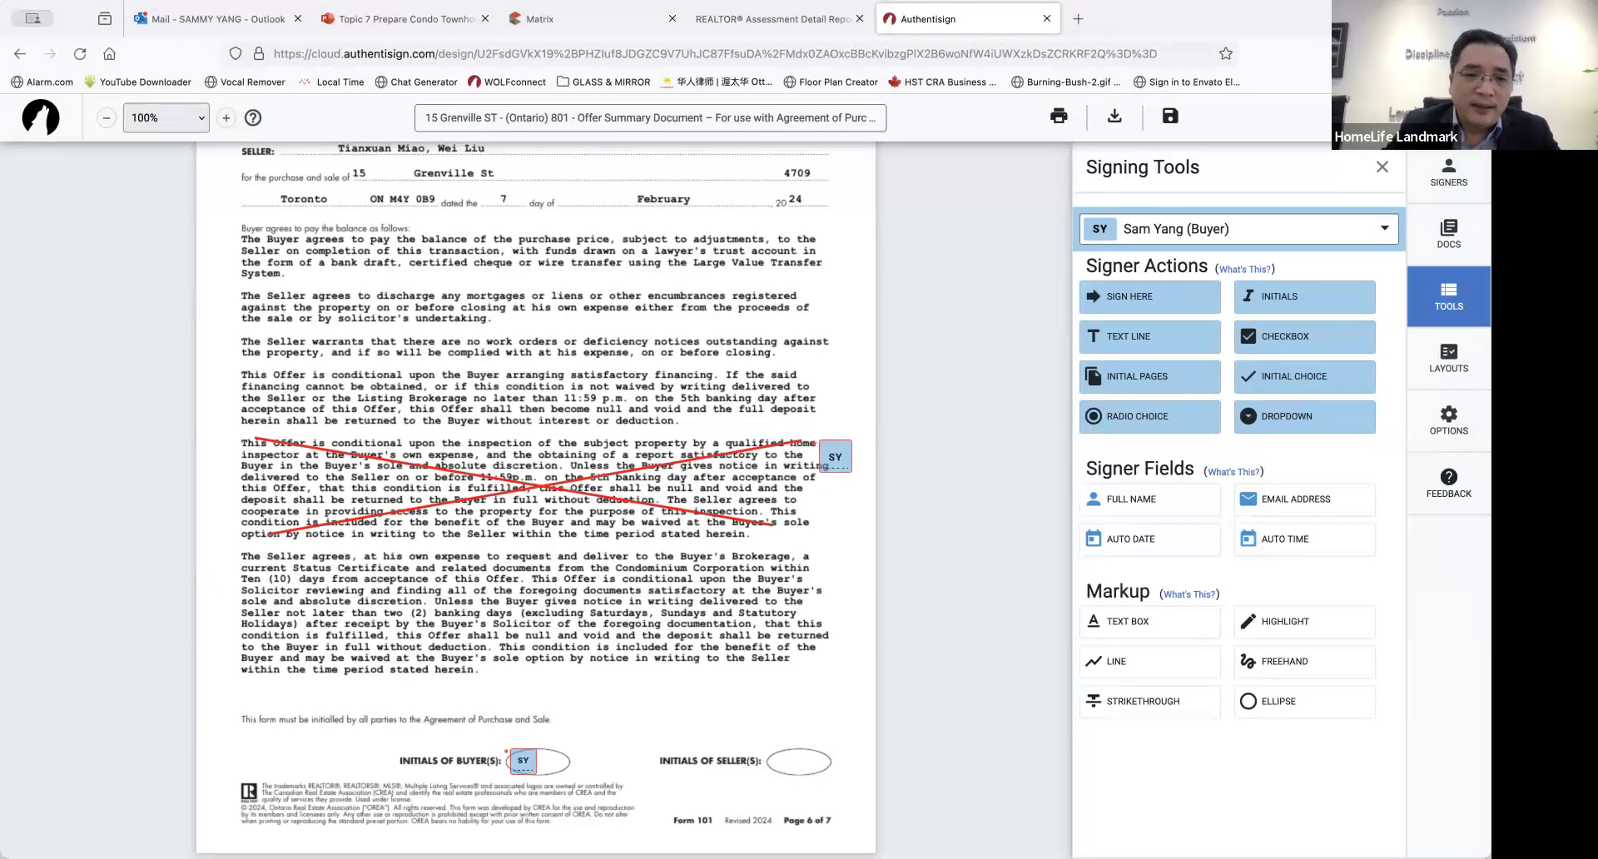
{"action": "scroll", "coordinate": [535, 500], "scroll_direction": "down", "scroll_amount": 3}
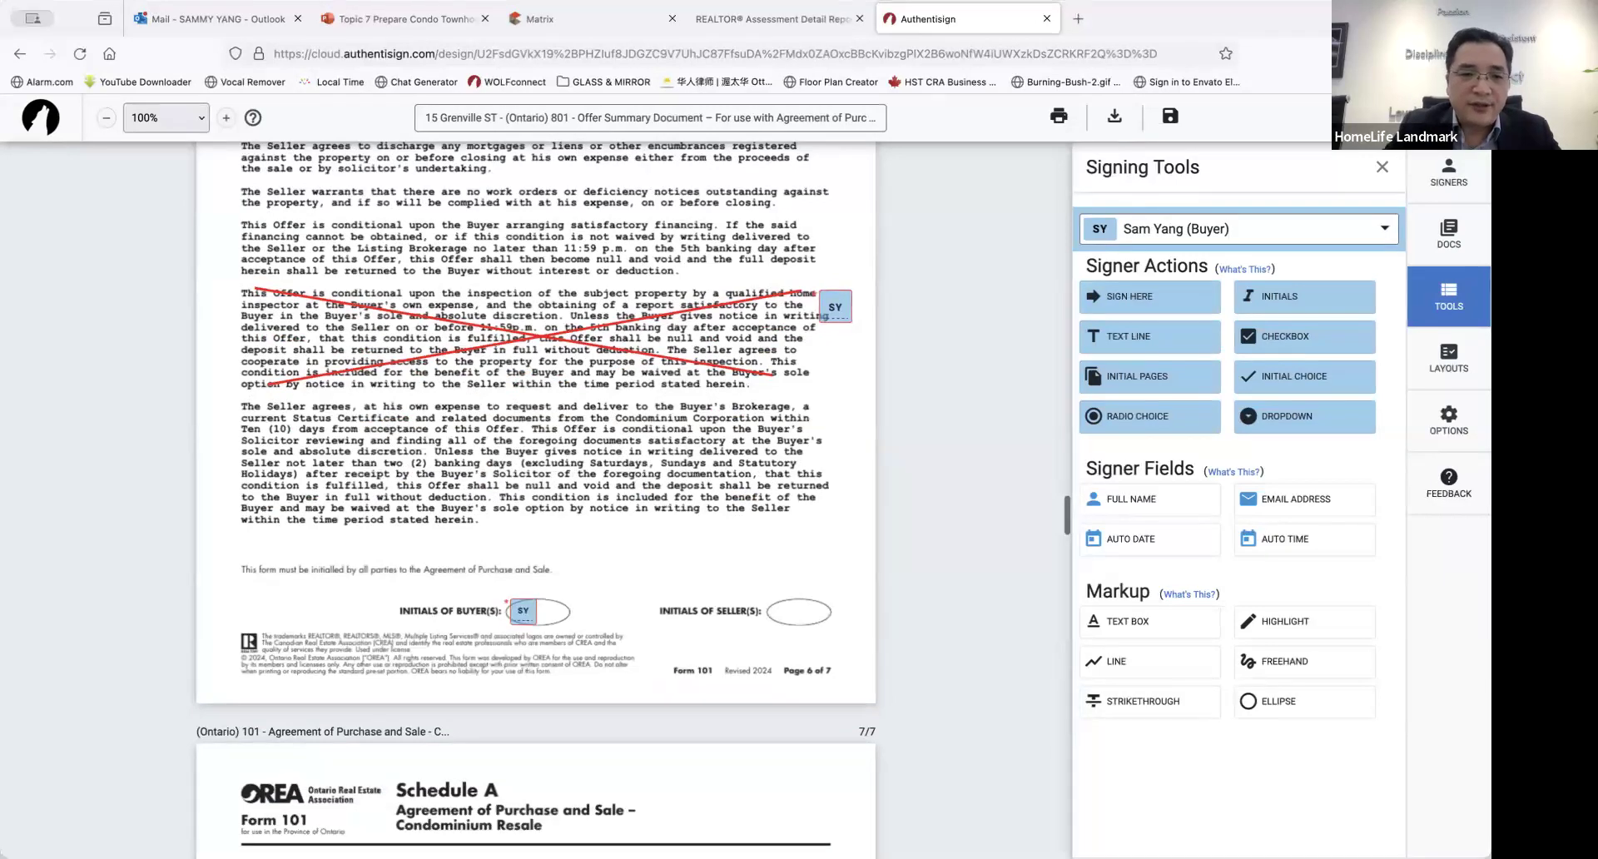
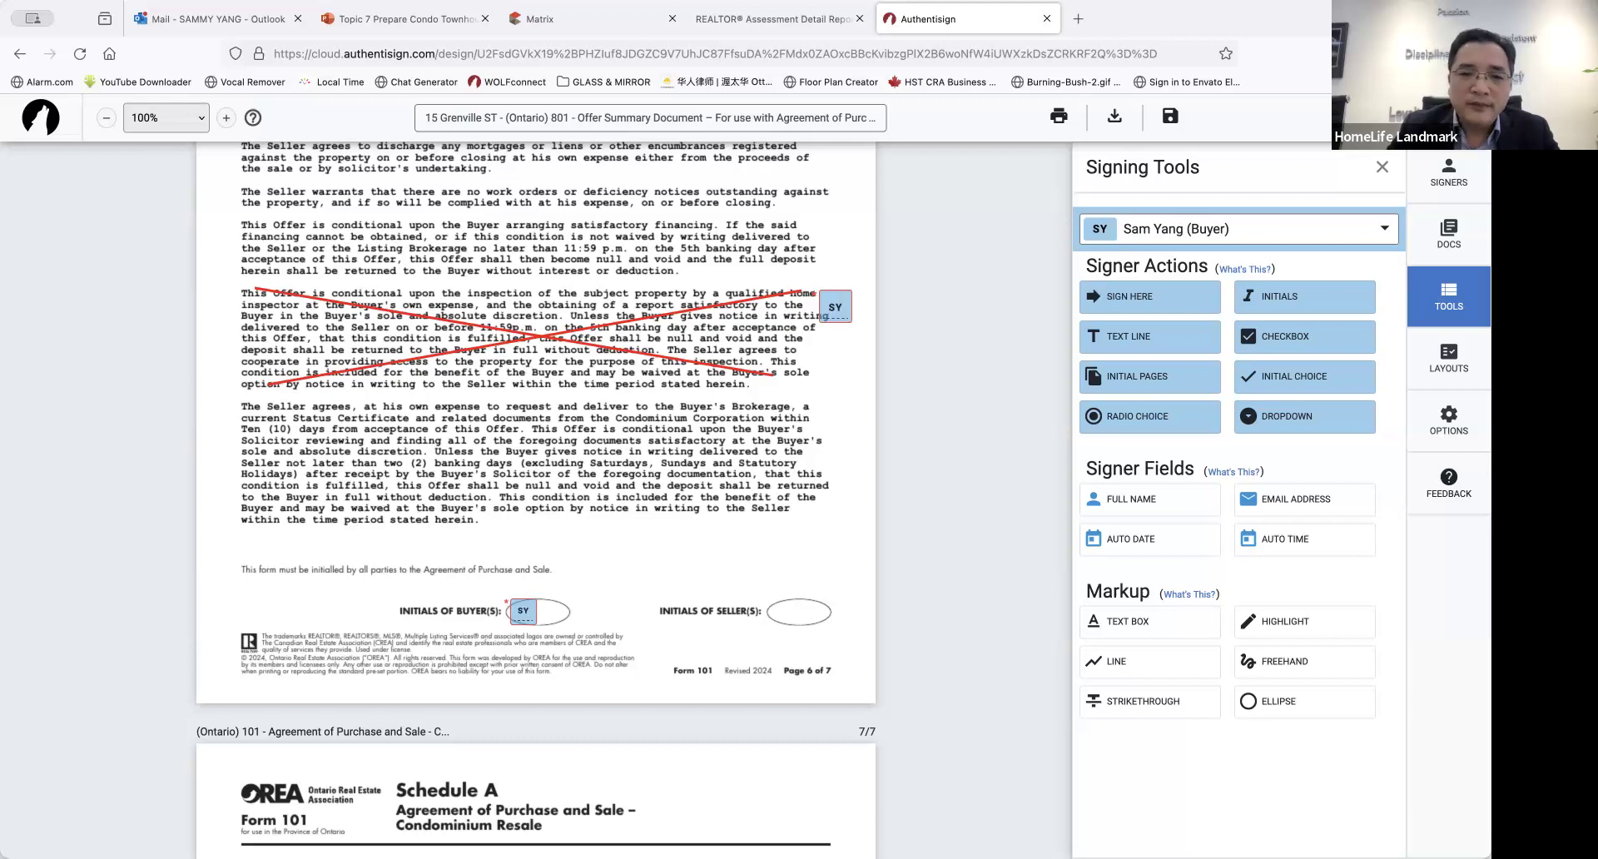
Step: Scroll past Schedule A to page 2 of Form 320, Confirmation of Co-operation and Representation
{"action": "scroll", "coordinate": [535, 499], "scroll_direction": "down", "scroll_amount": 2}
{"action": "scroll", "coordinate": [535, 499], "scroll_direction": "down", "scroll_amount": 2}
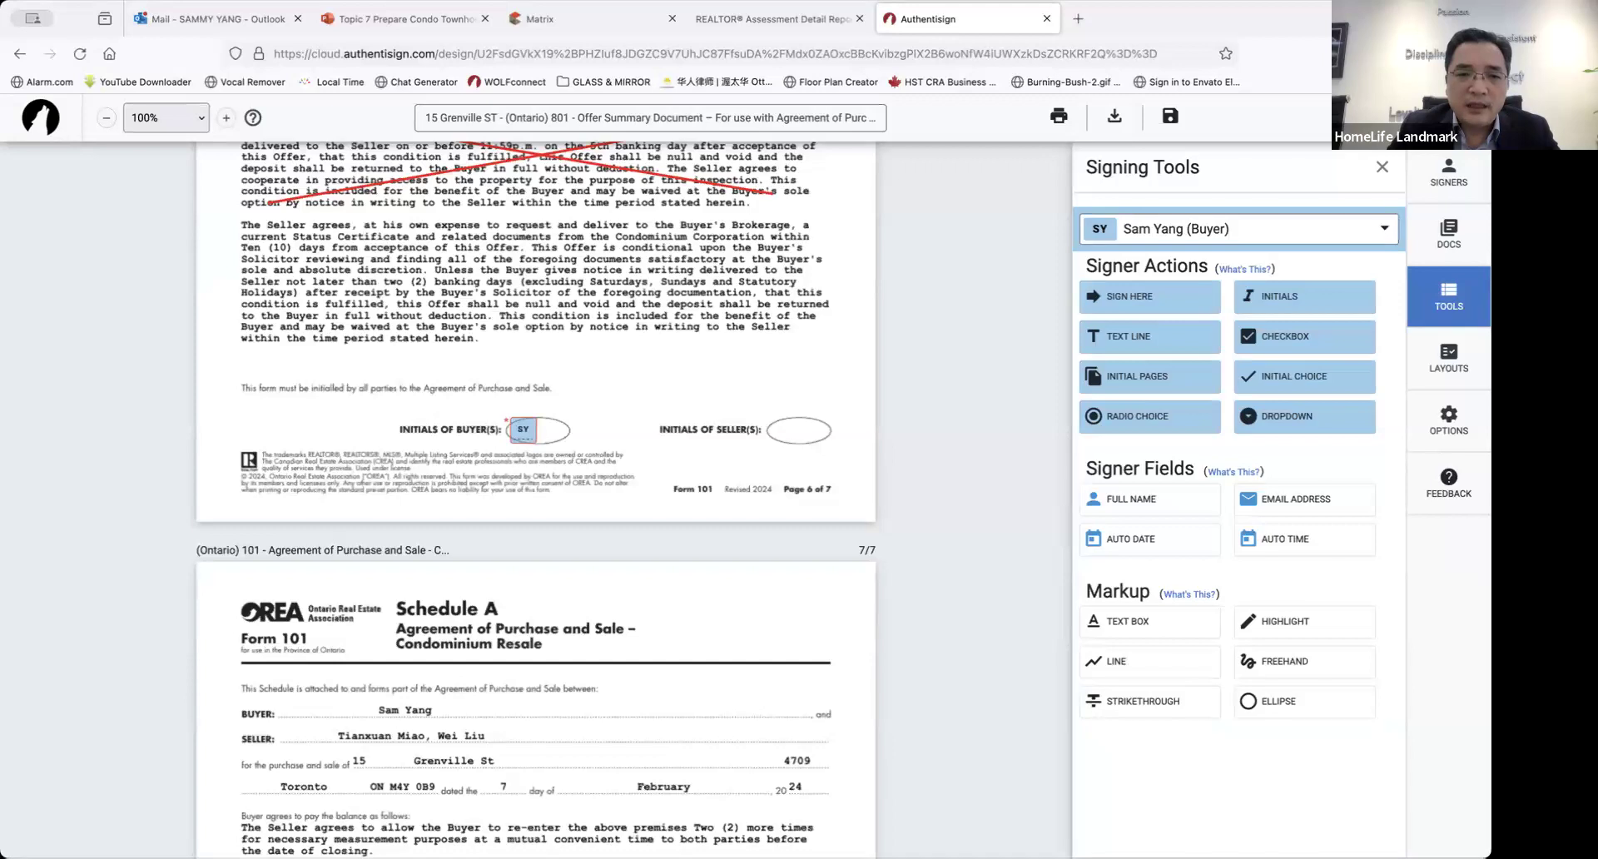
{"action": "scroll", "coordinate": [535, 500], "scroll_direction": "down", "scroll_amount": 15}
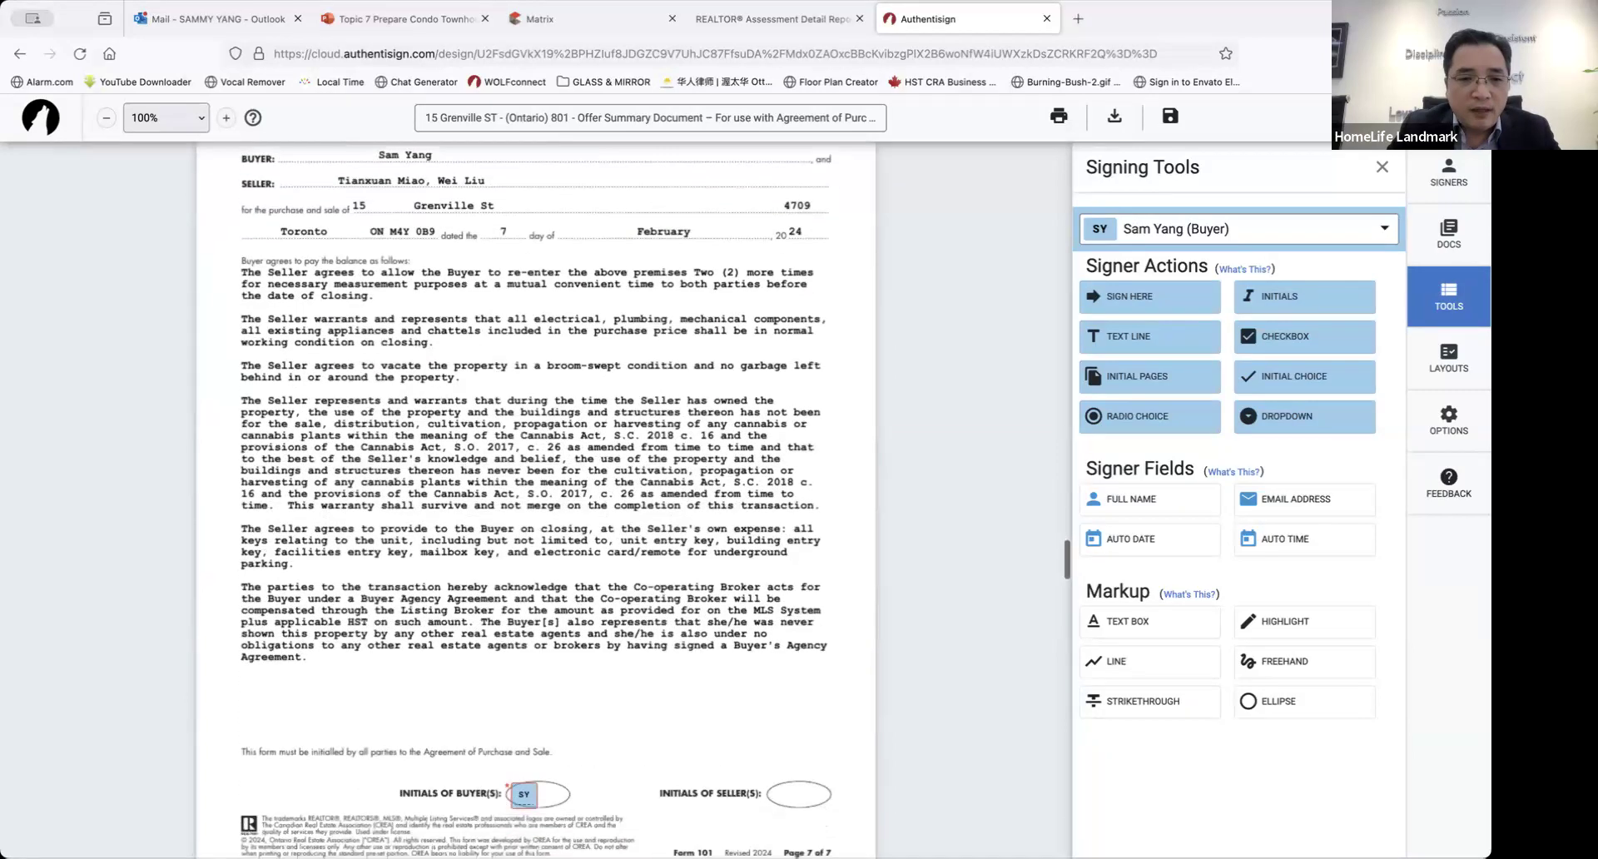
{"action": "scroll", "coordinate": [535, 499], "scroll_direction": "down", "scroll_amount": 10}
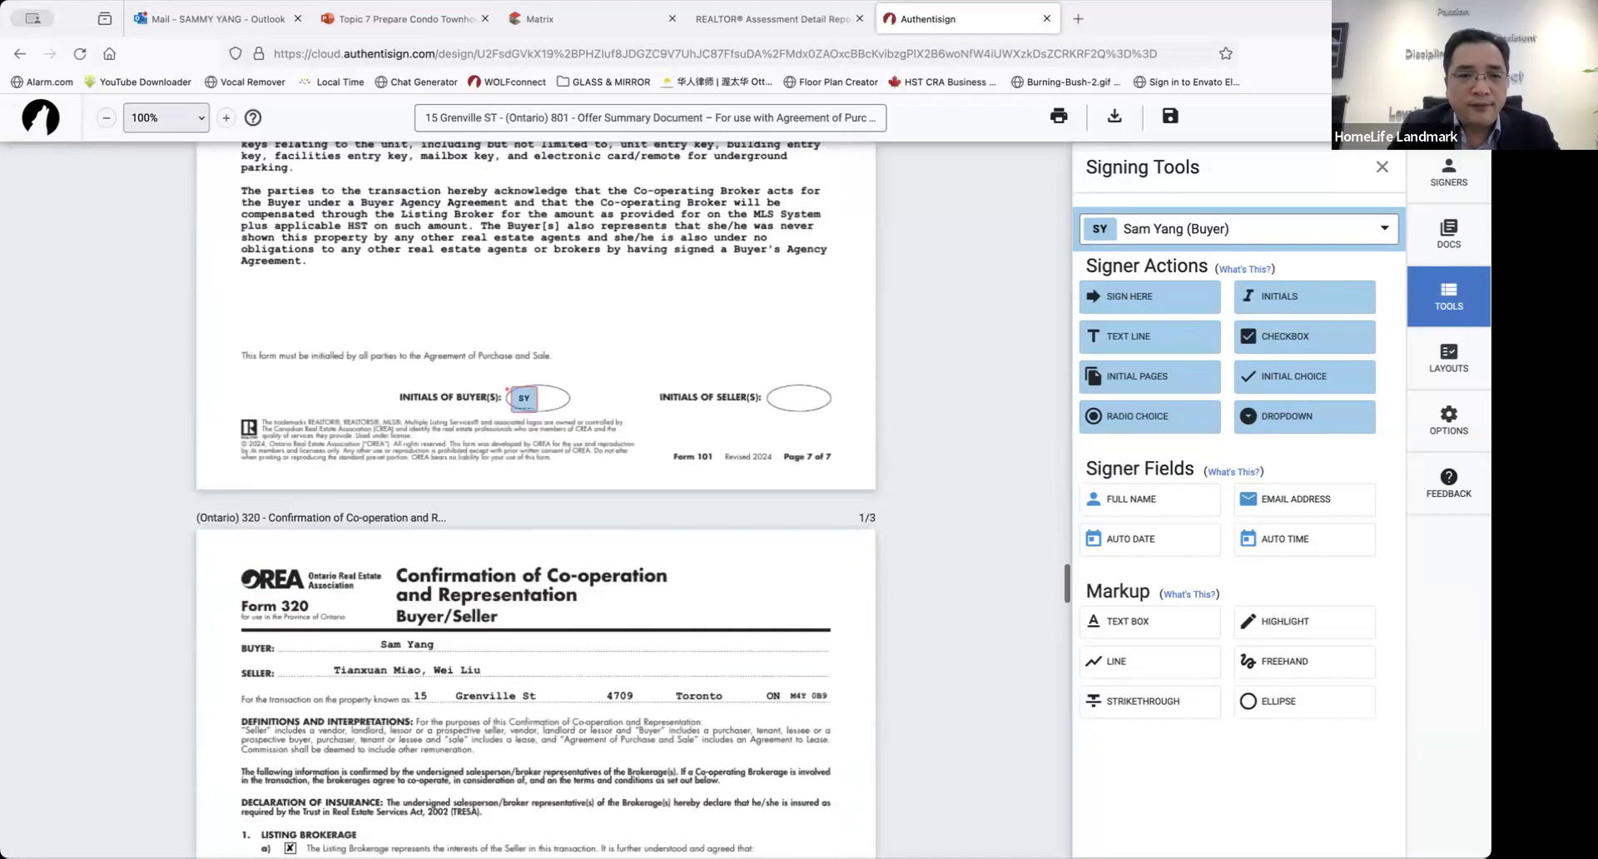
{"action": "scroll", "coordinate": [535, 499], "scroll_direction": "down", "scroll_amount": 3}
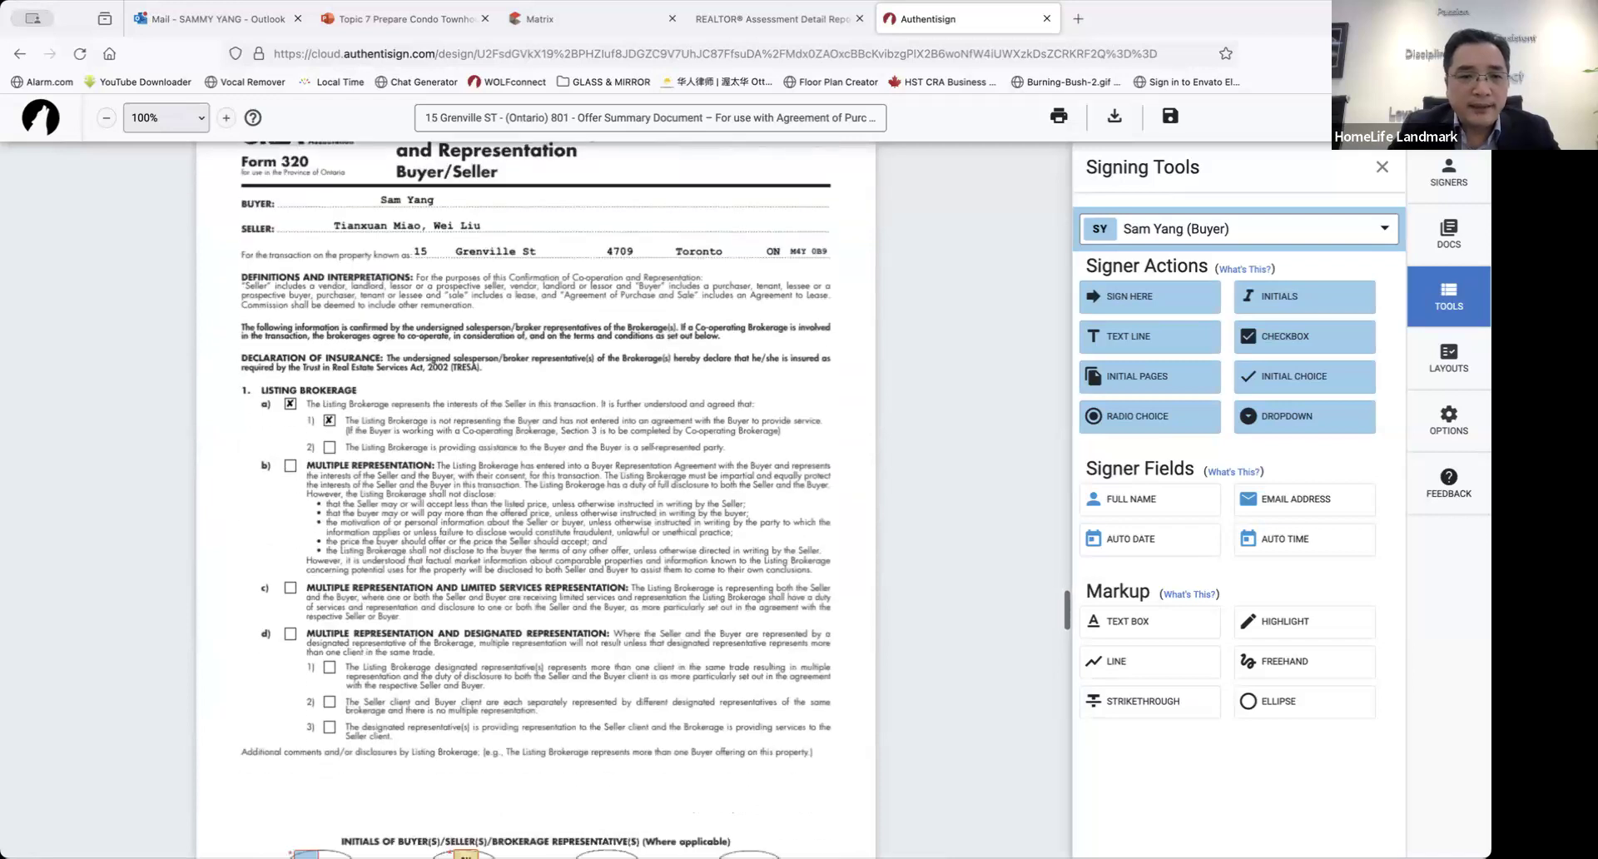
{"action": "scroll", "coordinate": [535, 499], "scroll_direction": "down", "scroll_amount": 20}
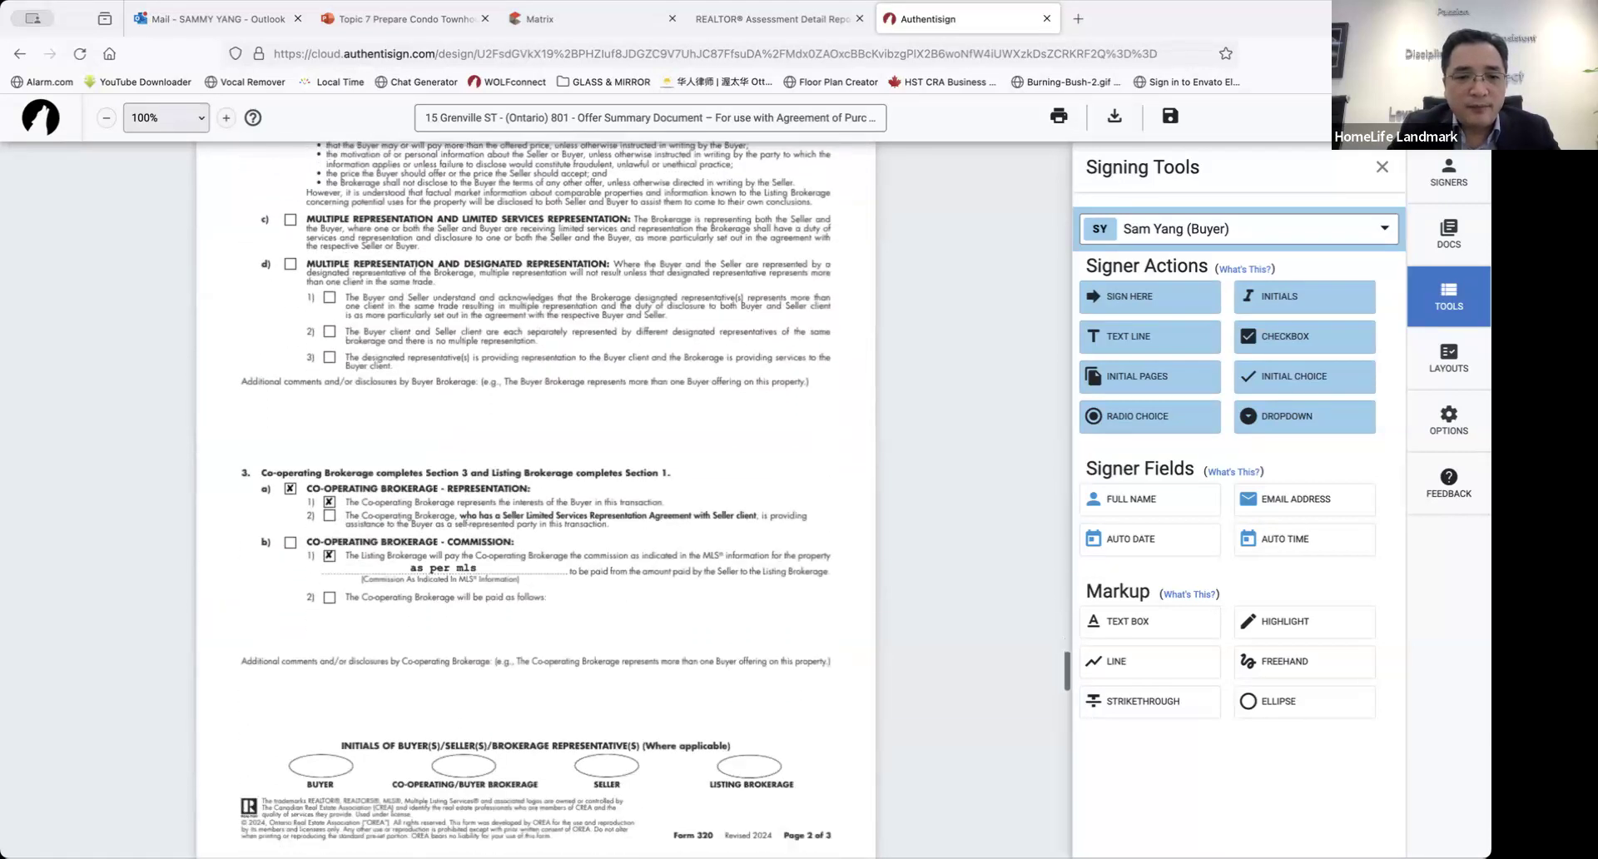
{"action": "scroll", "coordinate": [535, 500], "scroll_direction": "down", "scroll_amount": 3}
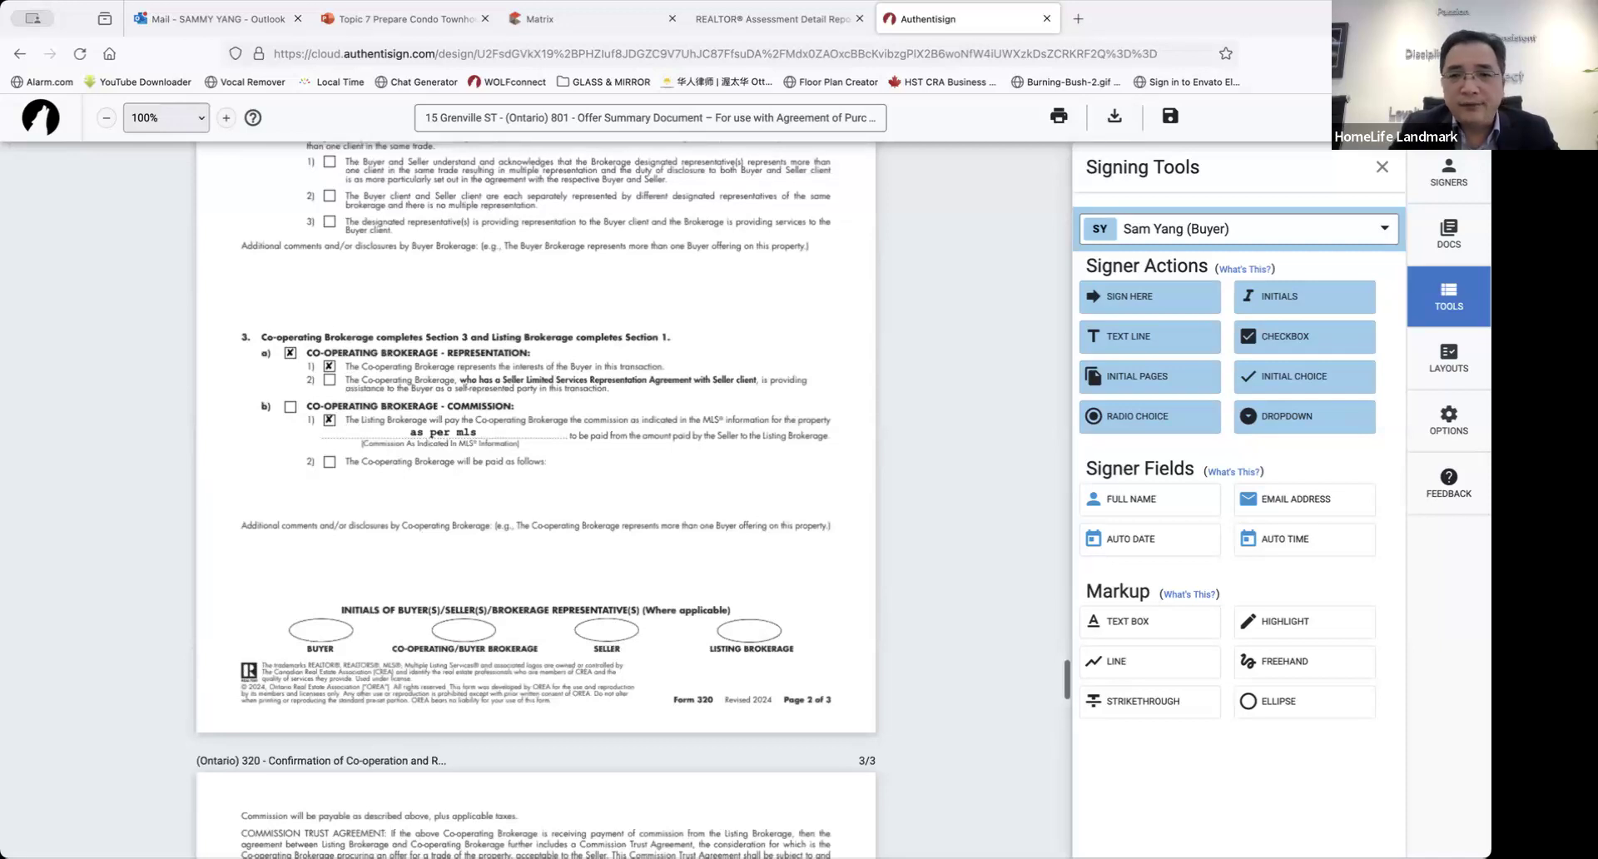
Step: Add buyer initials to the Buyer oval and co-operating salesperson initials to the Brokerage oval
{"action": "left_click_drag", "start_coordinate": [1150, 297], "coordinate": [337, 630]}
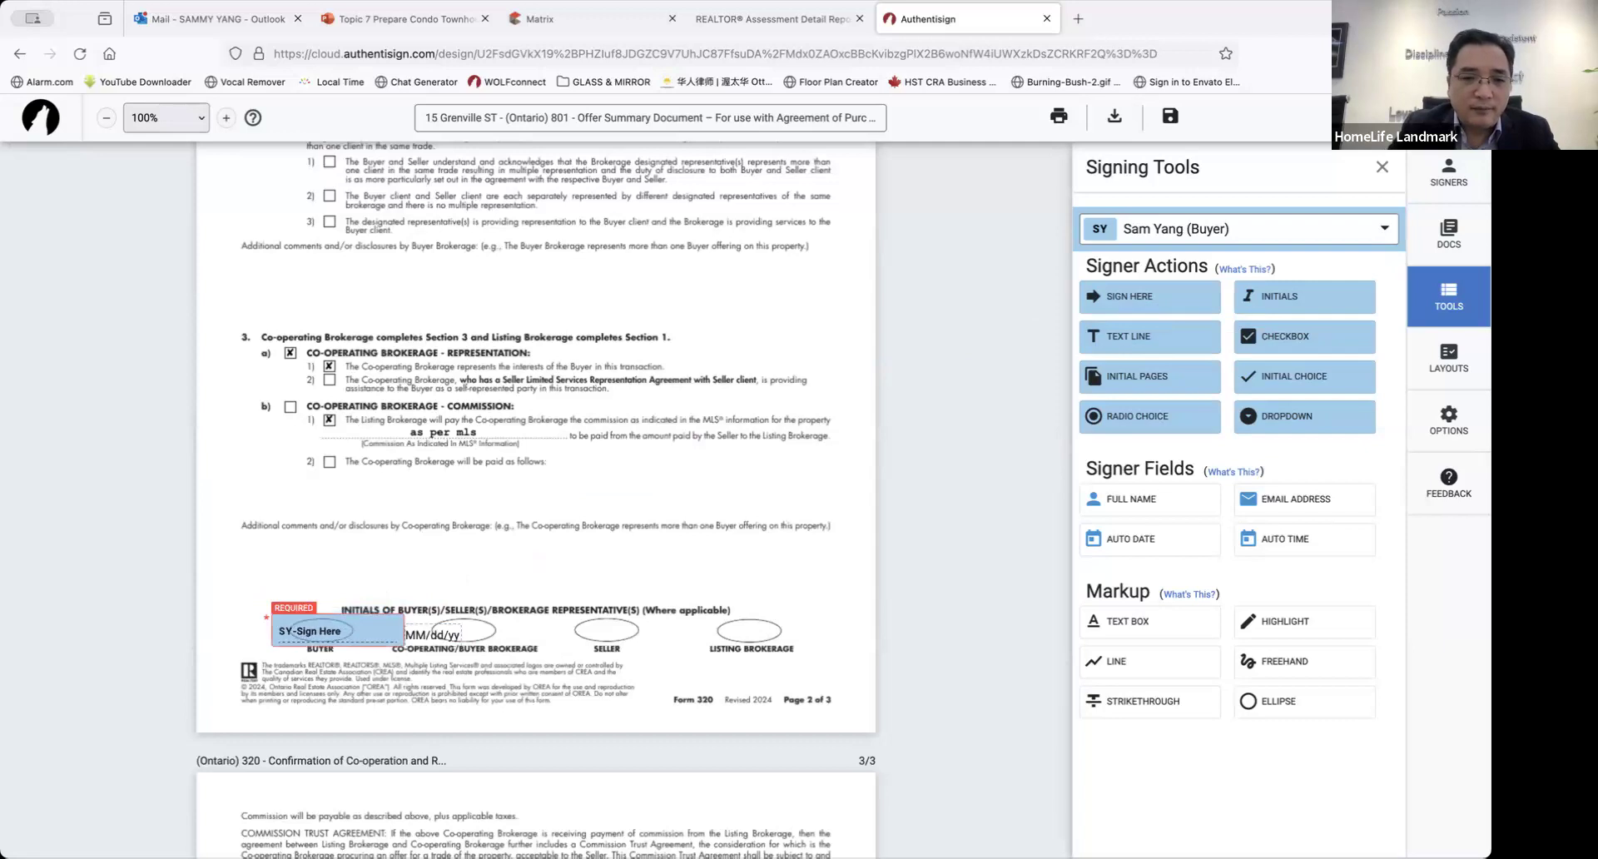
{"action": "left_click", "coordinate": [337, 631]}
{"action": "left_click", "coordinate": [283, 662]}
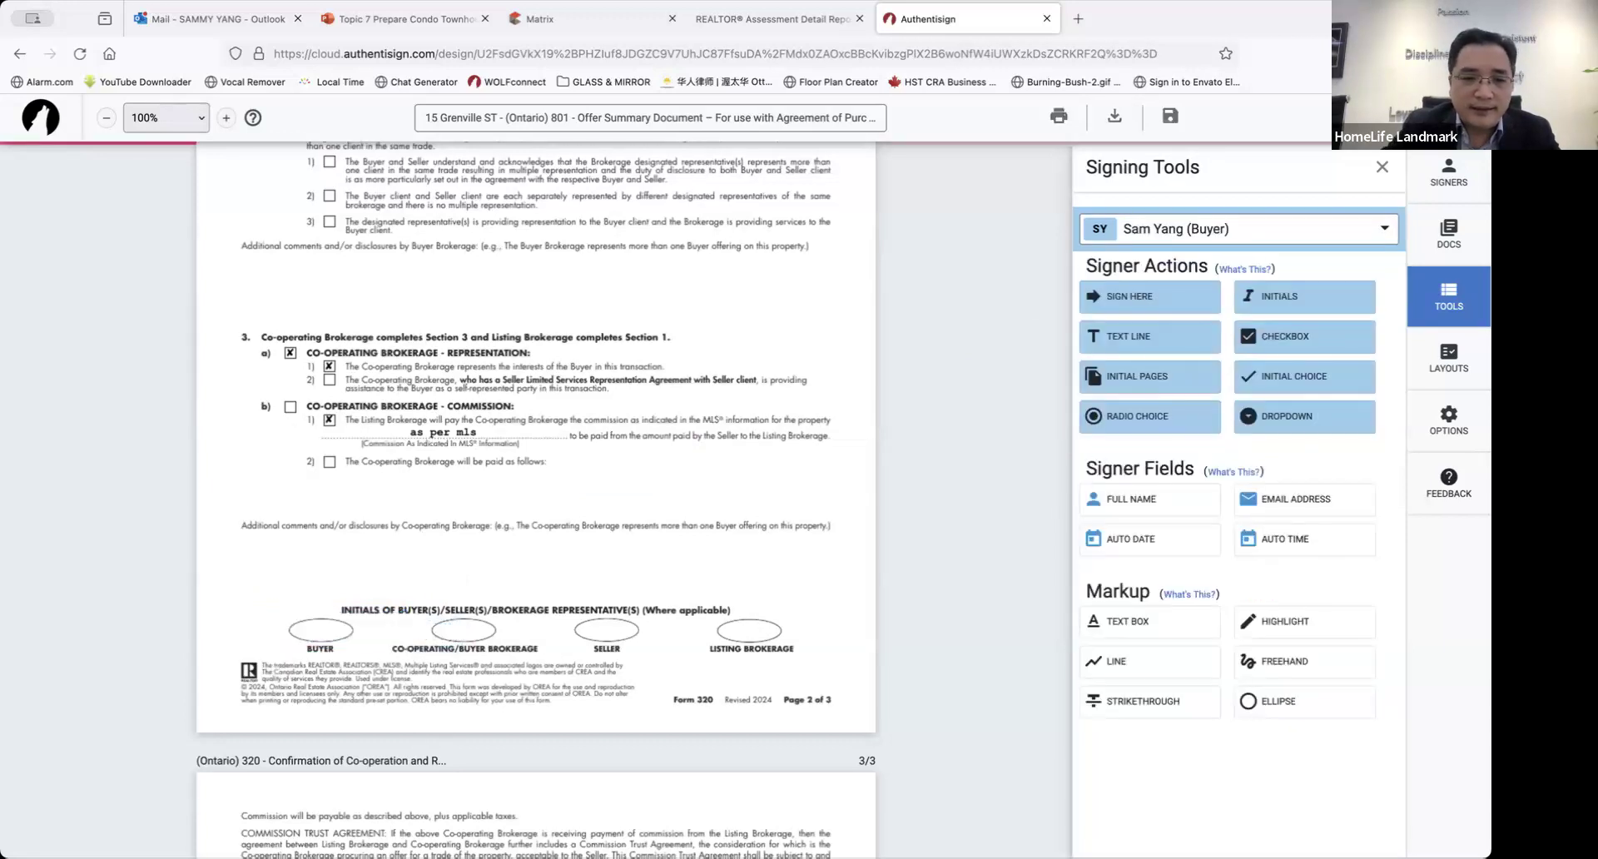
{"action": "left_click_drag", "start_coordinate": [1279, 297], "coordinate": [319, 635]}
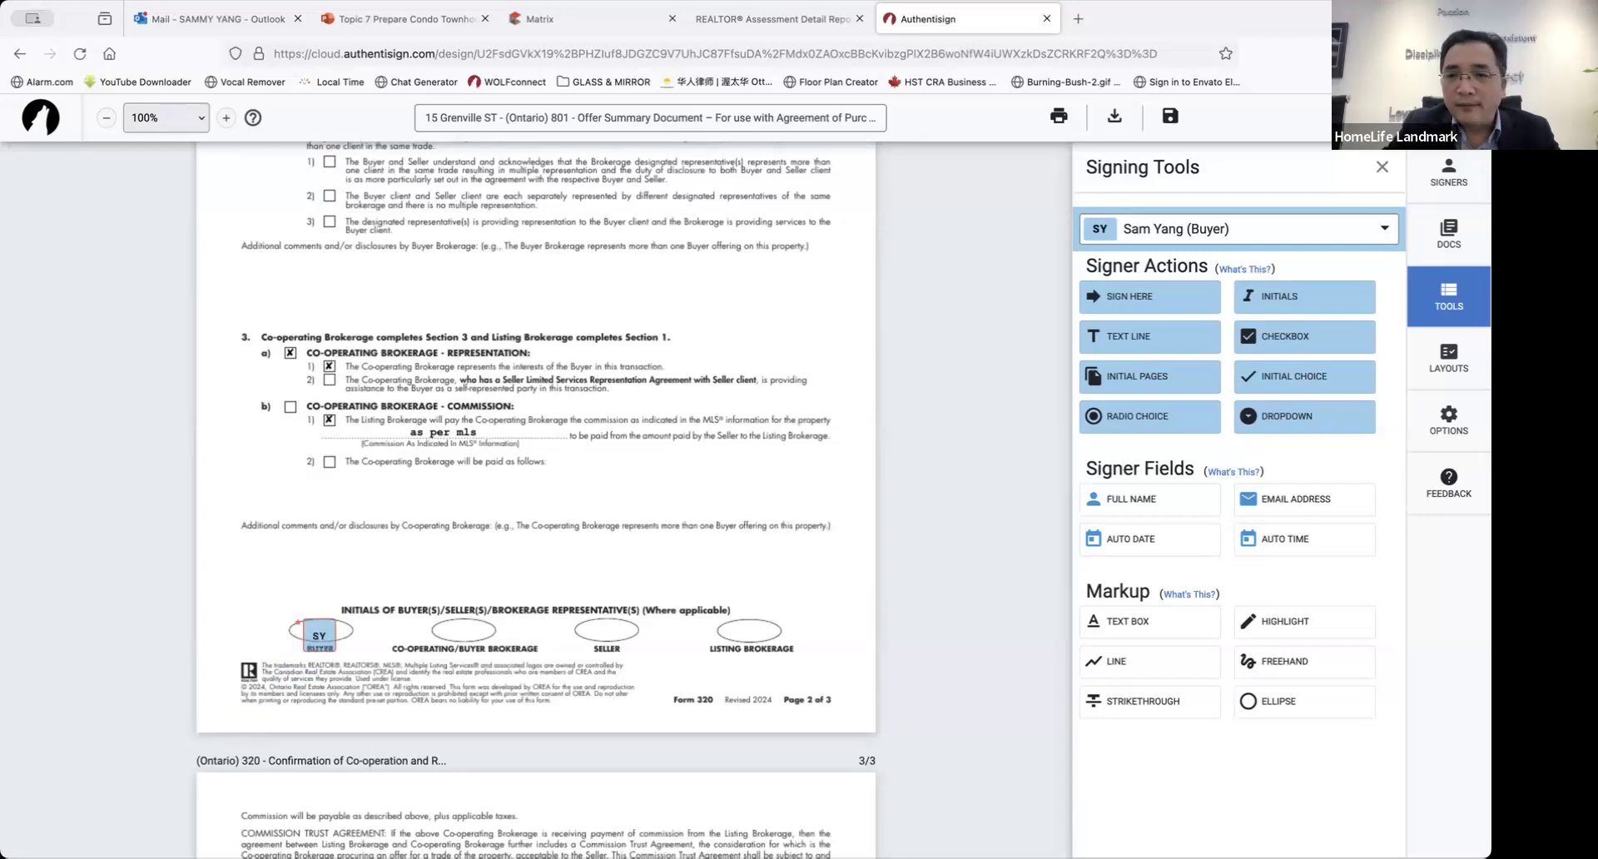
{"action": "left_click", "coordinate": [1239, 228]}
{"action": "left_click", "coordinate": [1181, 313]}
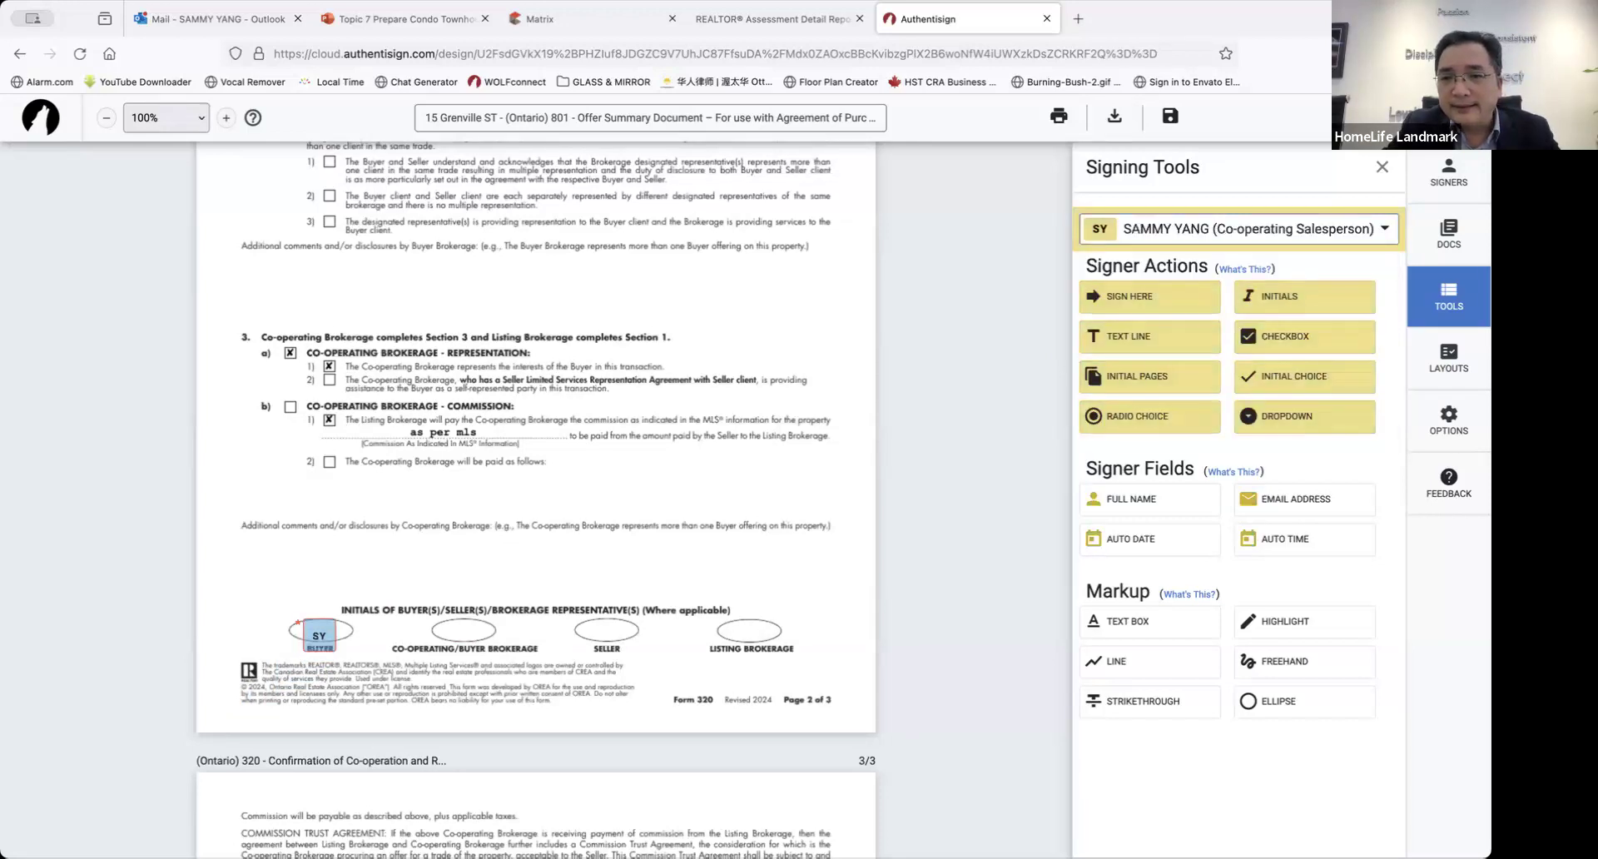
{"action": "left_click_drag", "start_coordinate": [1281, 298], "coordinate": [453, 620]}
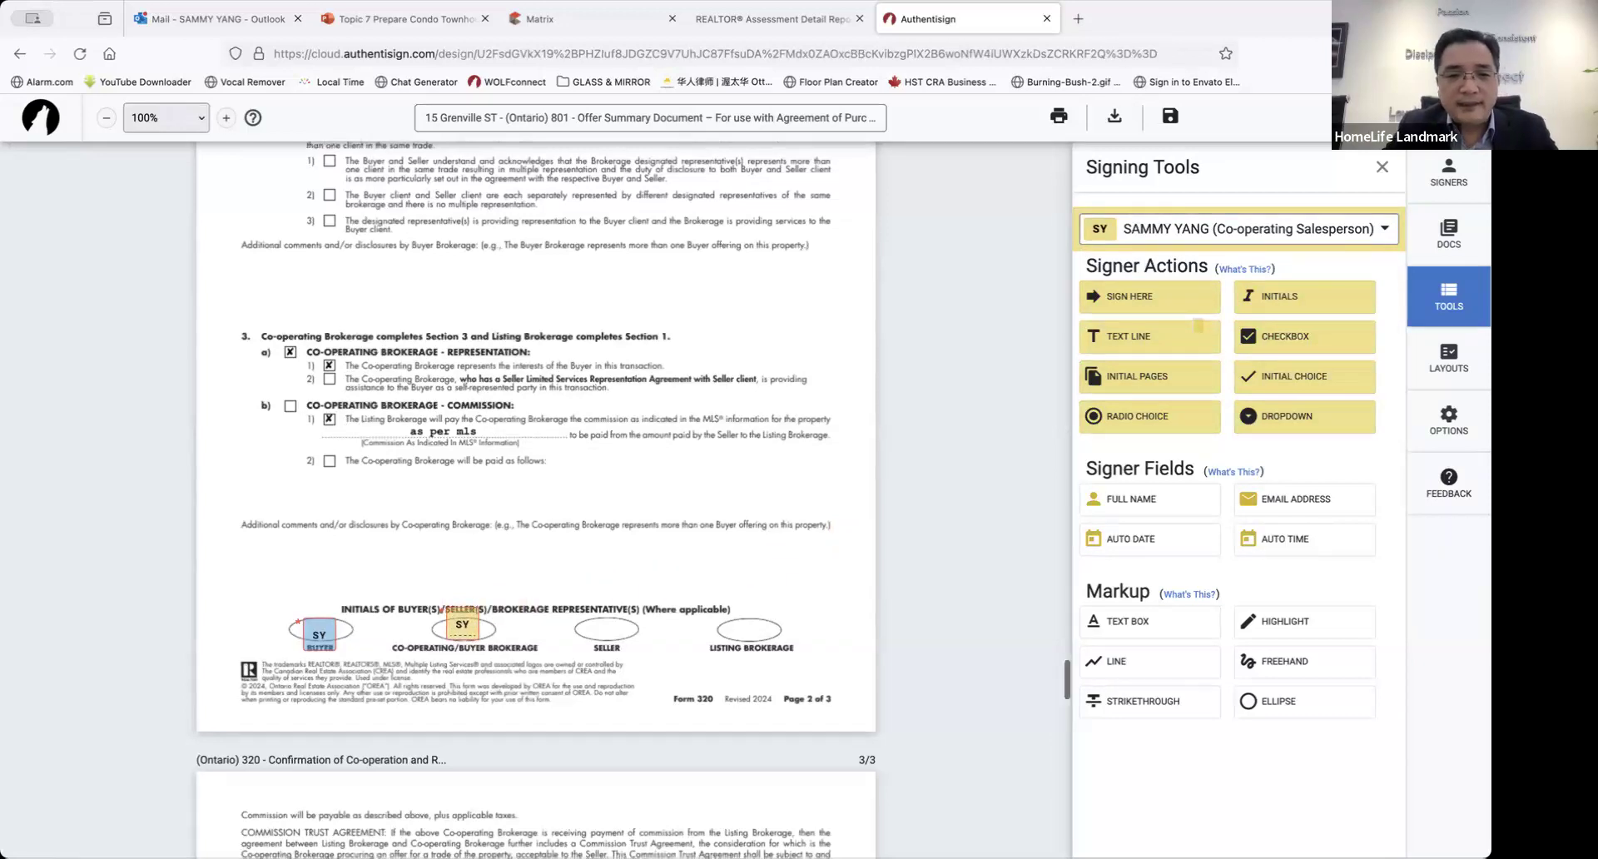
Step: Delete the buyer's initials field from the multiple-representation consent on page 3
{"action": "scroll", "coordinate": [535, 499], "scroll_direction": "down", "scroll_amount": 5}
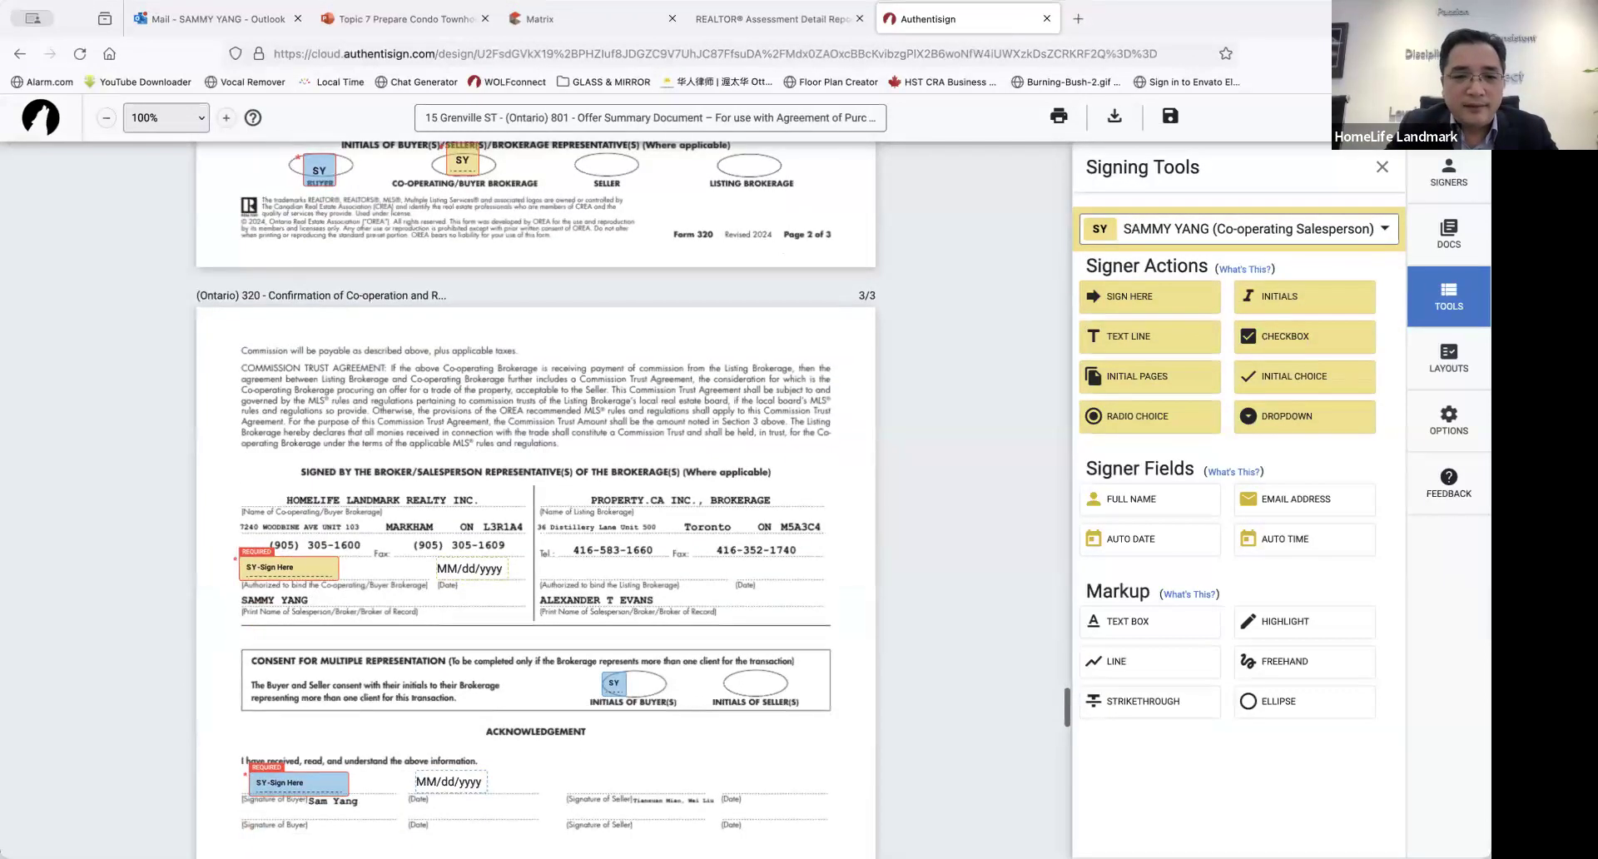
{"action": "scroll", "coordinate": [536, 499], "scroll_direction": "down", "scroll_amount": 1}
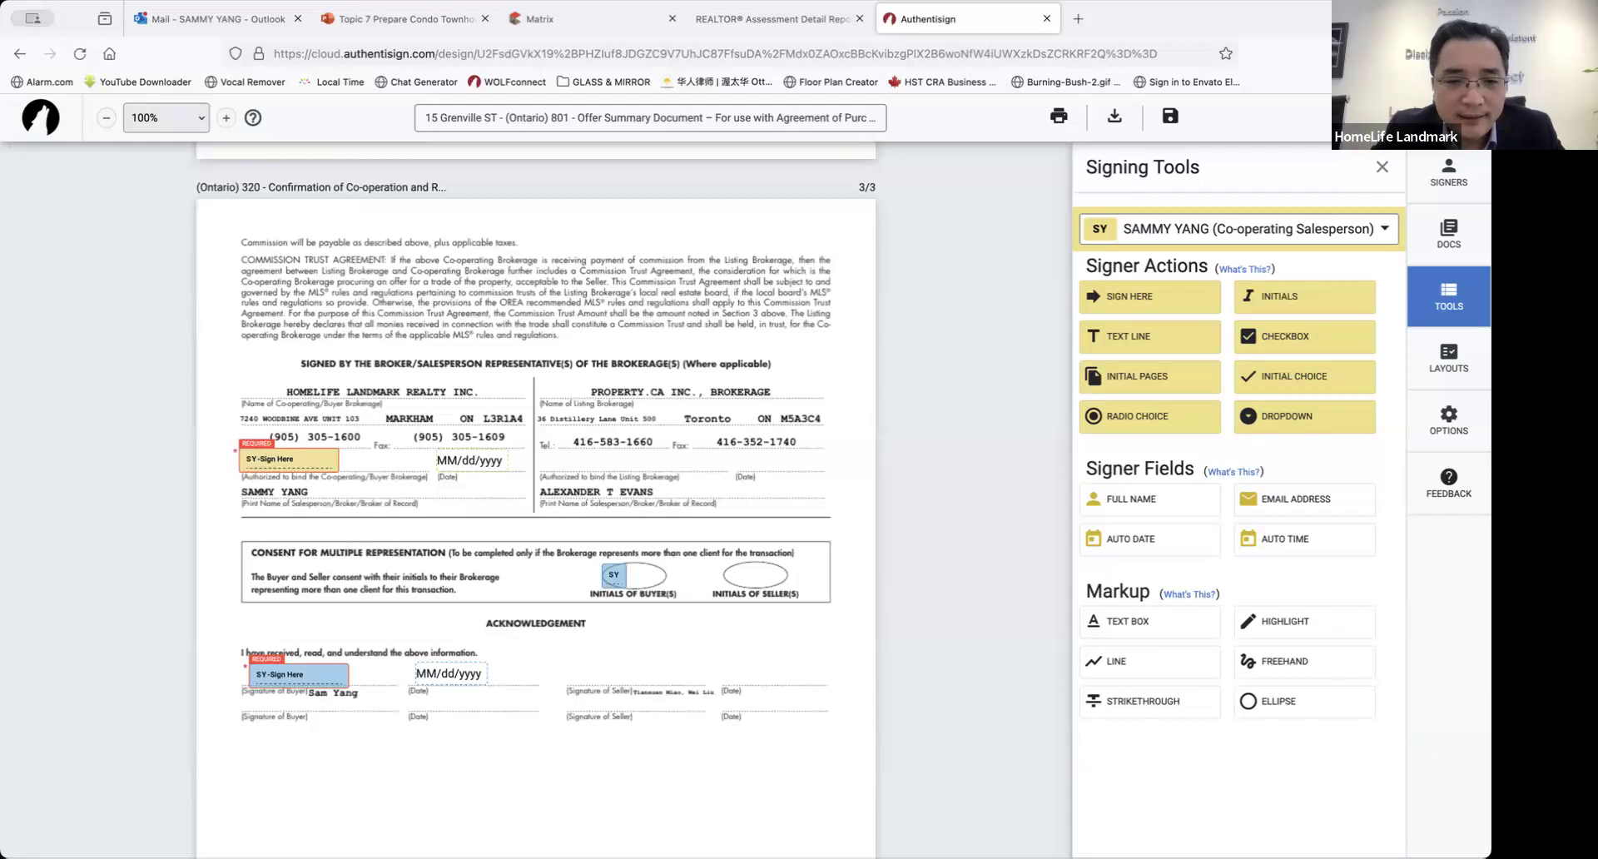
{"action": "left_click", "coordinate": [615, 575]}
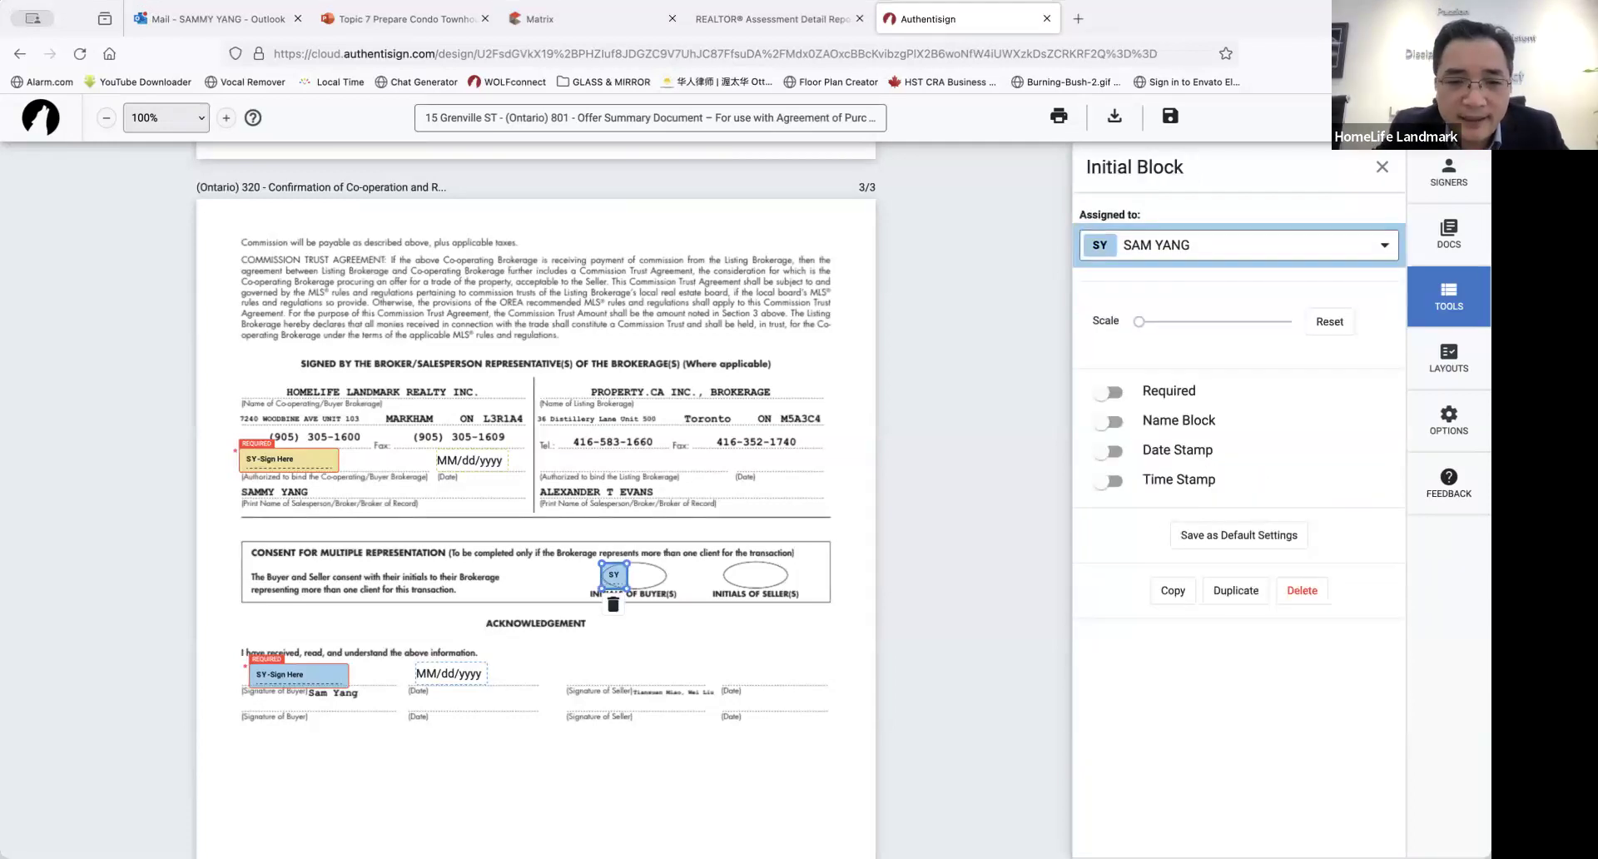
{"action": "key", "text": "Delete"}
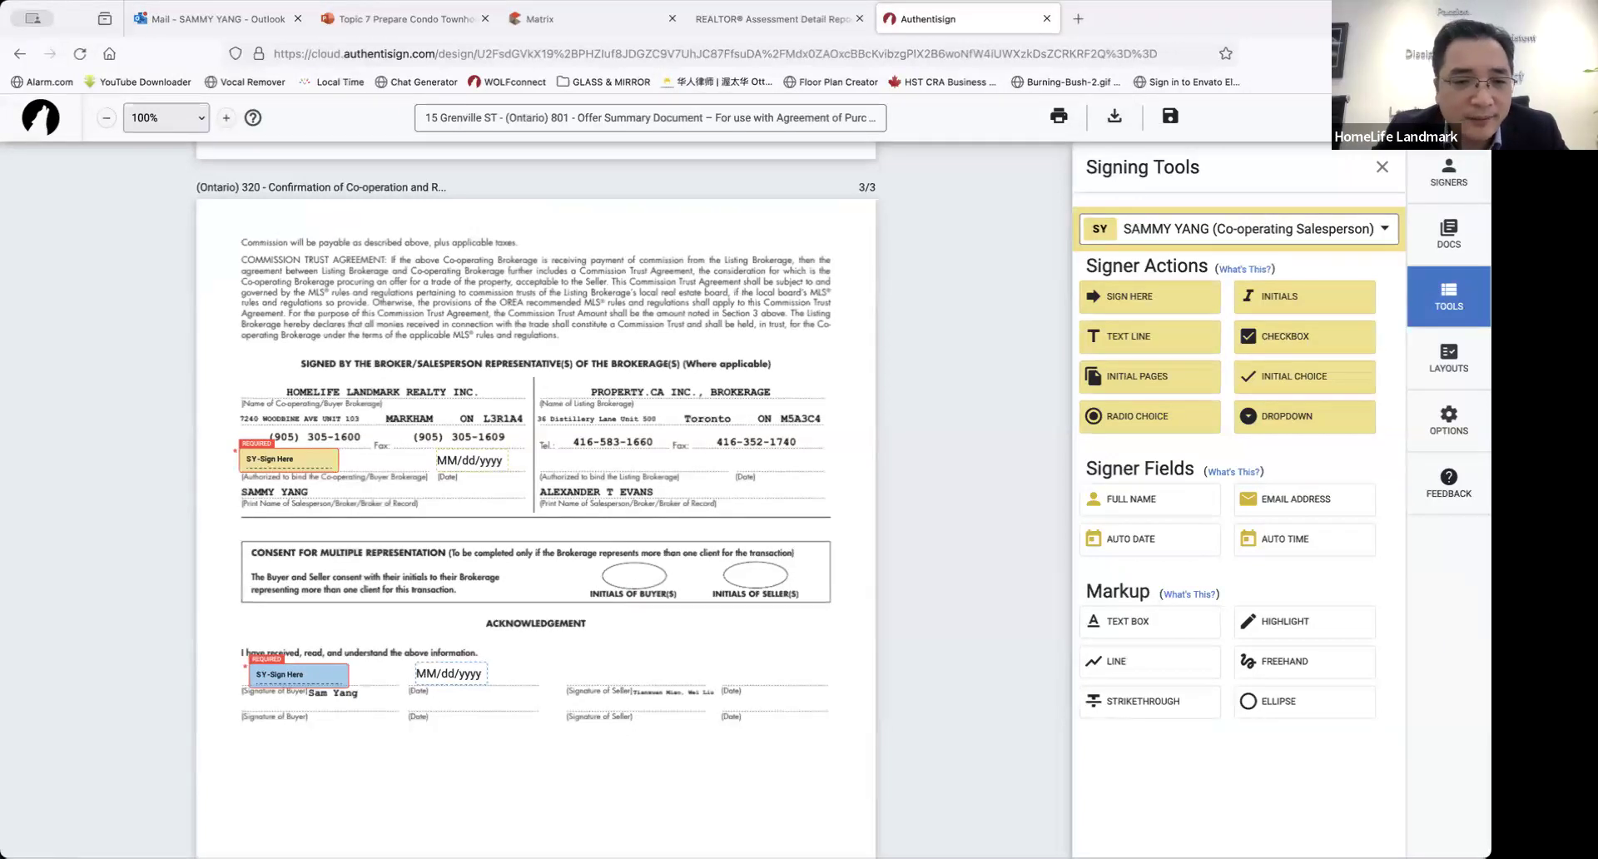
Step: Place a sign-here field on Form 160's Signature of Registrant line and nudge it into alignment
{"action": "scroll", "coordinate": [536, 499], "scroll_direction": "down", "scroll_amount": 8}
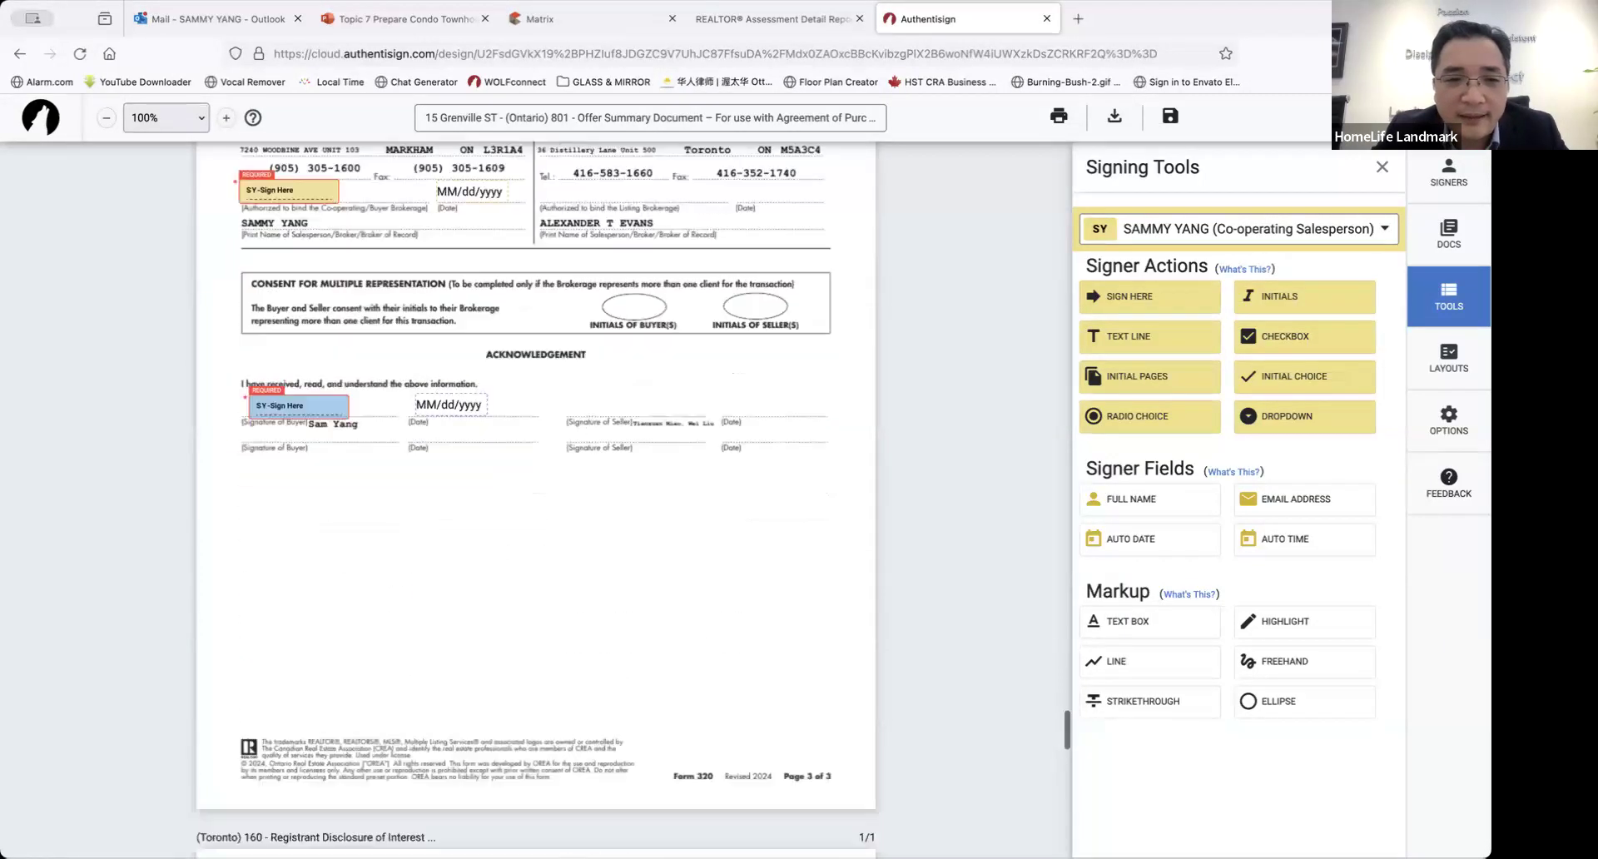
{"action": "scroll", "coordinate": [535, 500], "scroll_direction": "down", "scroll_amount": 4}
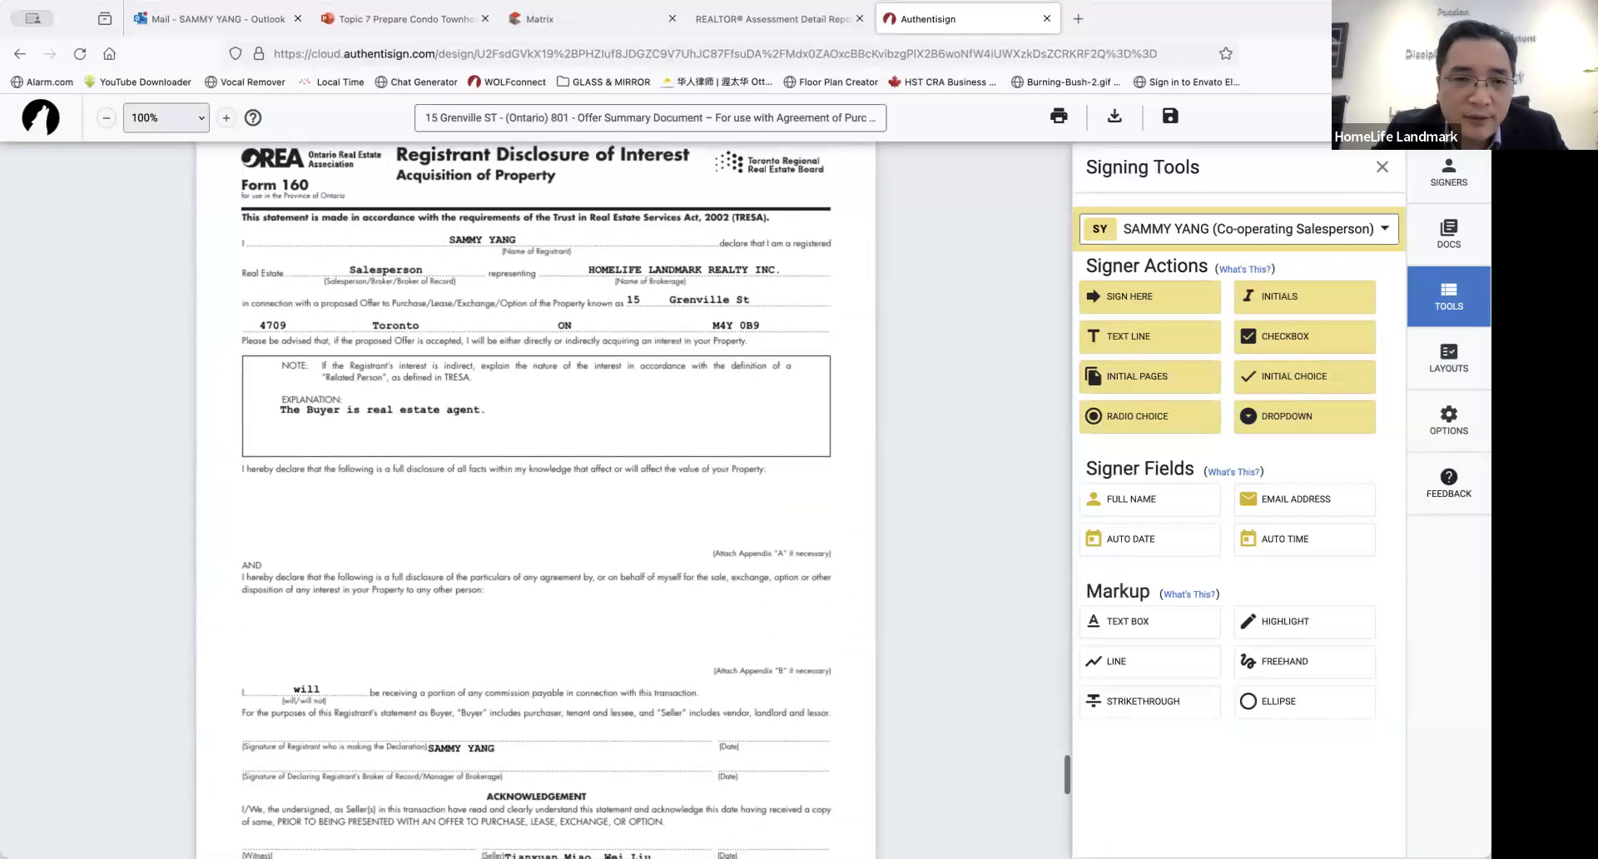
{"action": "scroll", "coordinate": [535, 500], "scroll_direction": "down", "scroll_amount": 1}
{"action": "scroll", "coordinate": [536, 500], "scroll_direction": "down", "scroll_amount": 2}
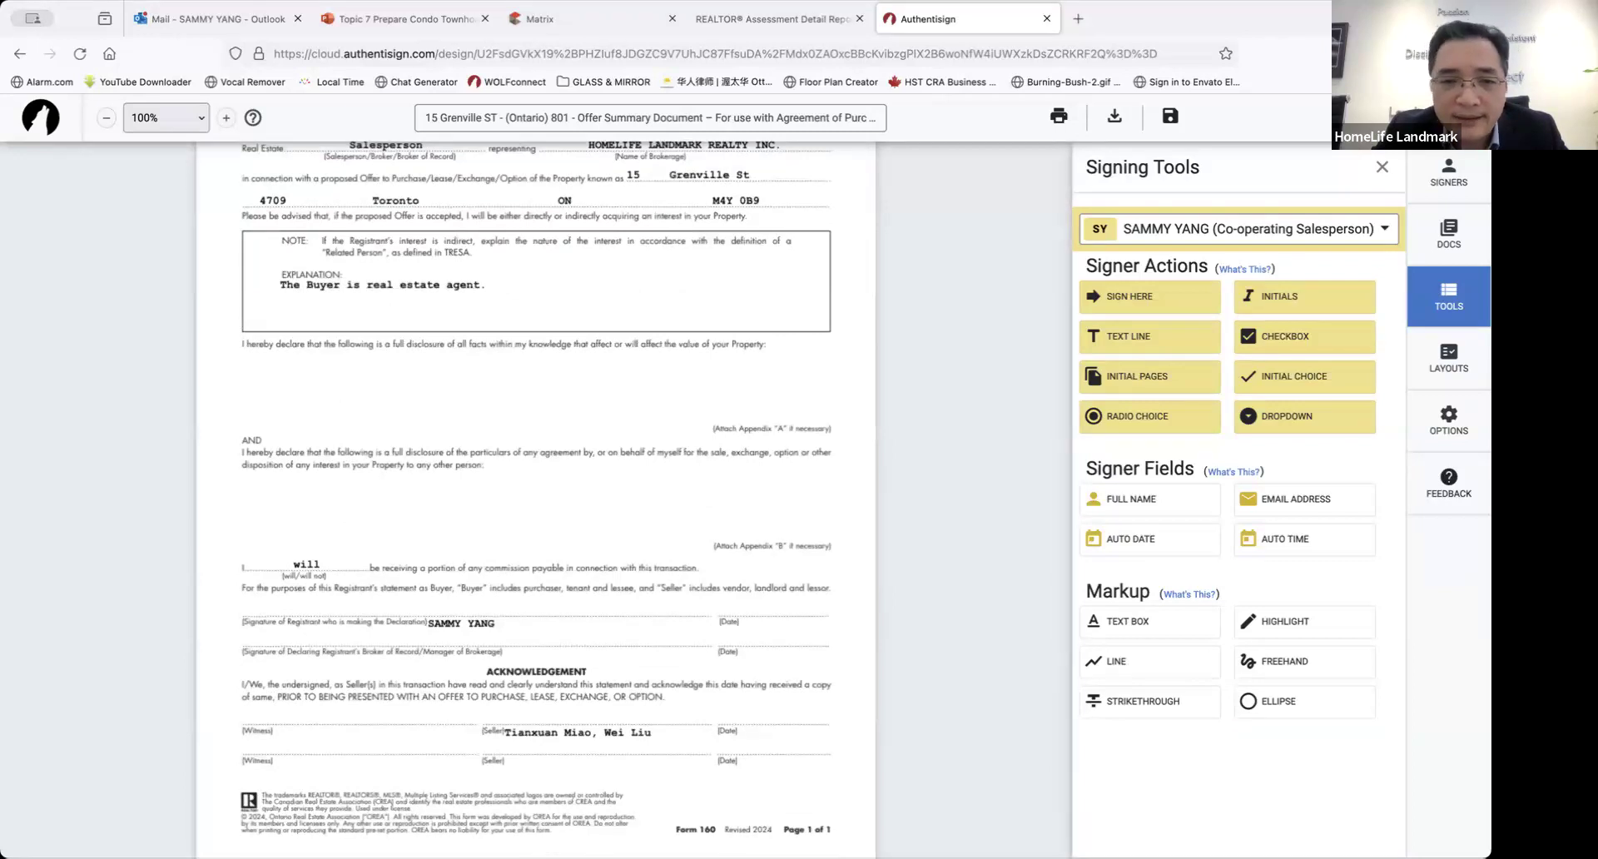
{"action": "mouse_move", "coordinate": [1150, 296]}
{"action": "left_mouse_down"}
{"action": "mouse_move", "coordinate": [427, 522]}
{"action": "mouse_move", "coordinate": [529, 604]}
{"action": "mouse_move", "coordinate": [813, 603]}
{"action": "mouse_move", "coordinate": [763, 605]}
{"action": "left_mouse_up"}
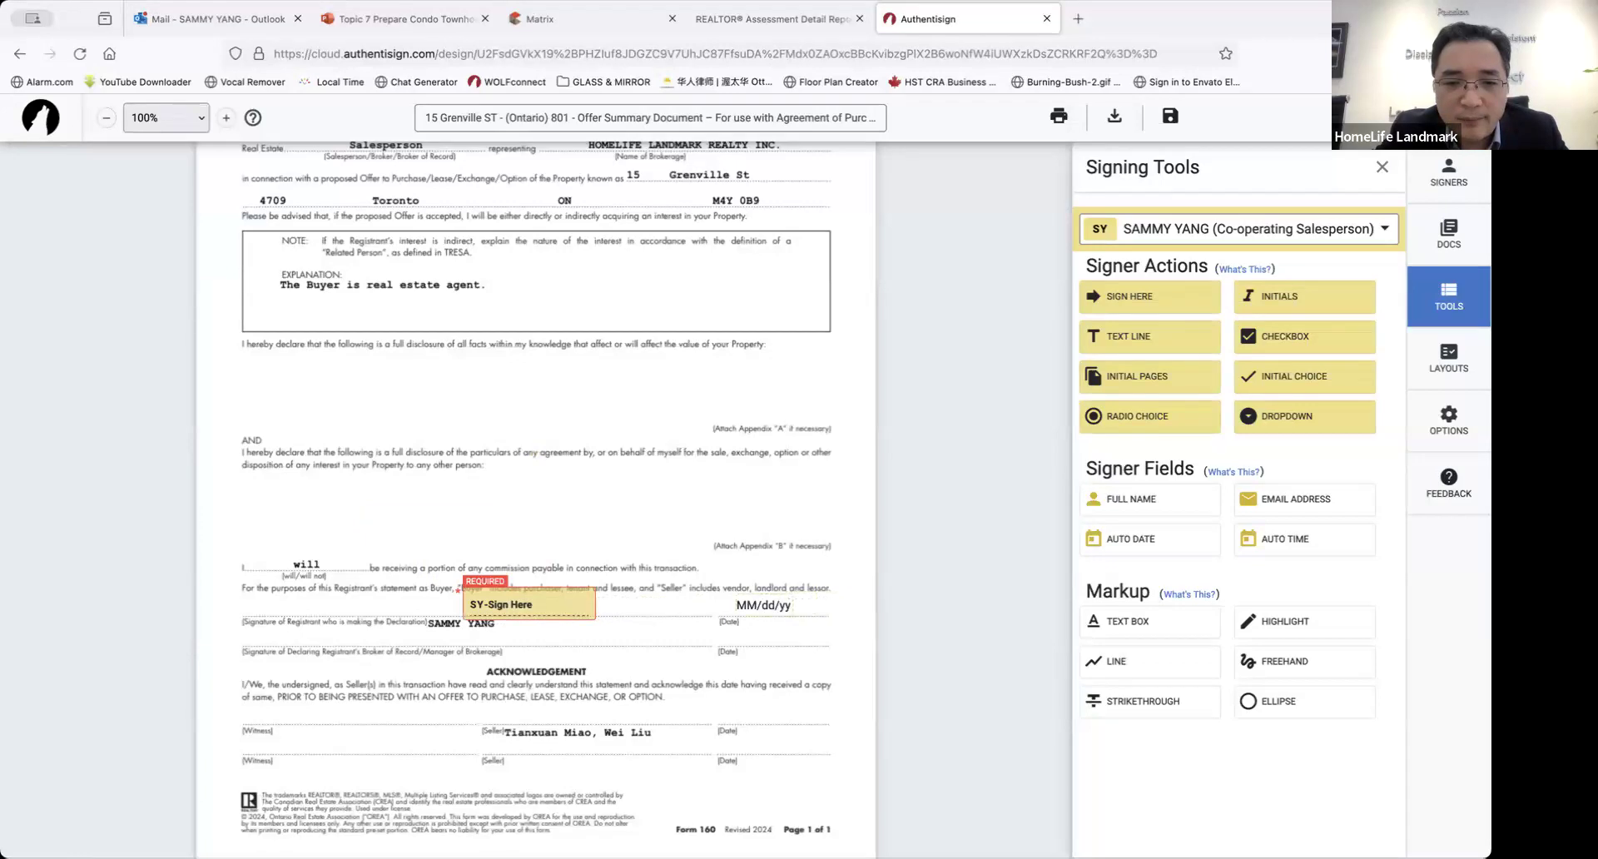
{"action": "scroll", "coordinate": [536, 499], "scroll_direction": "down", "scroll_amount": 1}
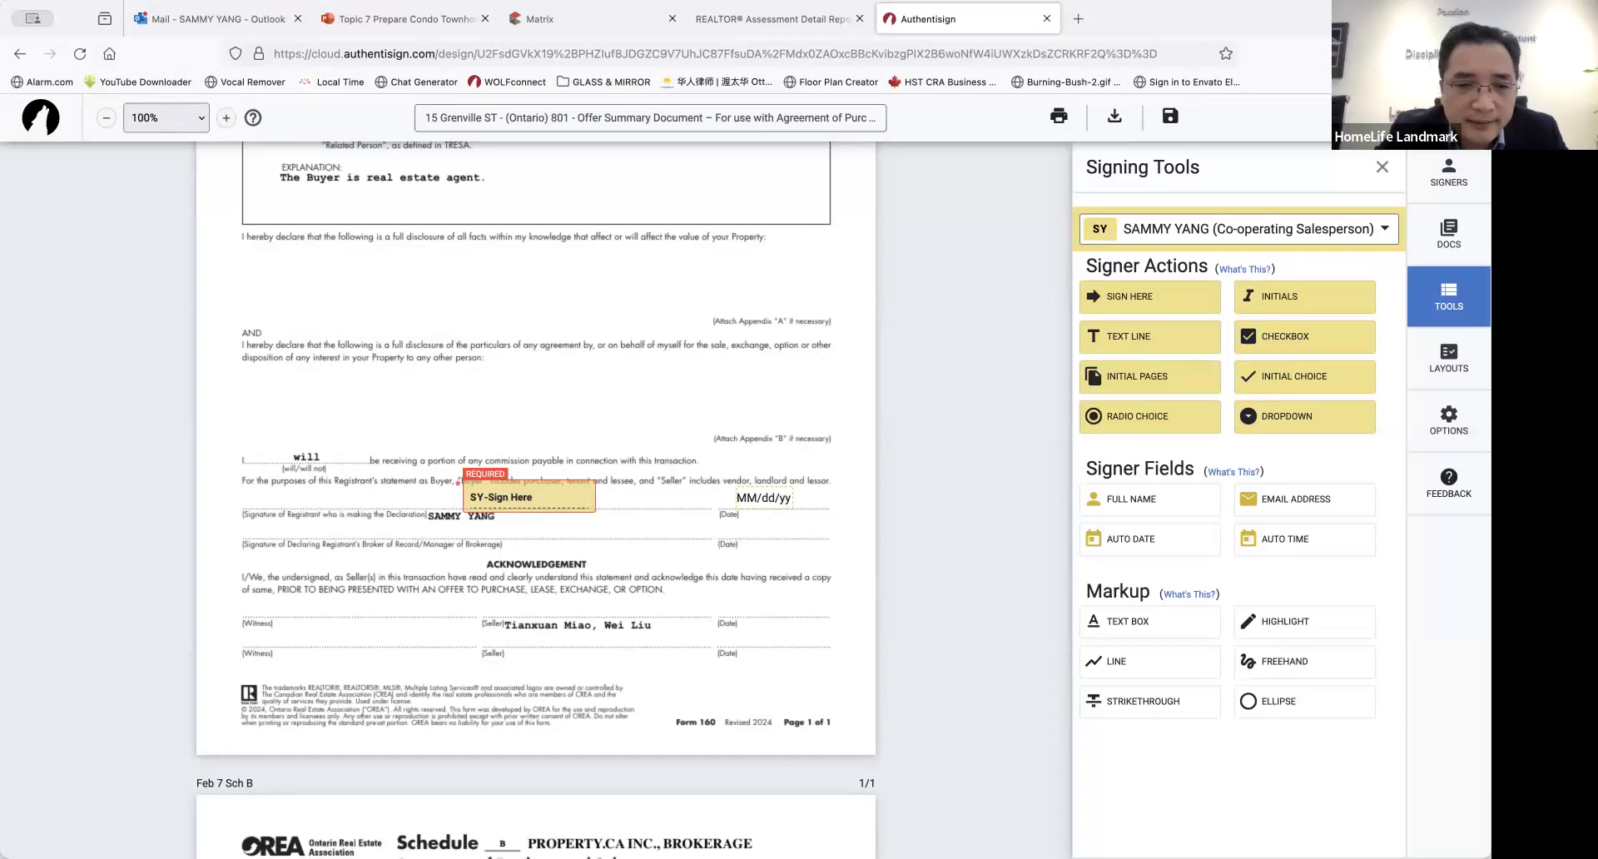
{"action": "left_click_drag", "start_coordinate": [517, 501], "coordinate": [505, 497]}
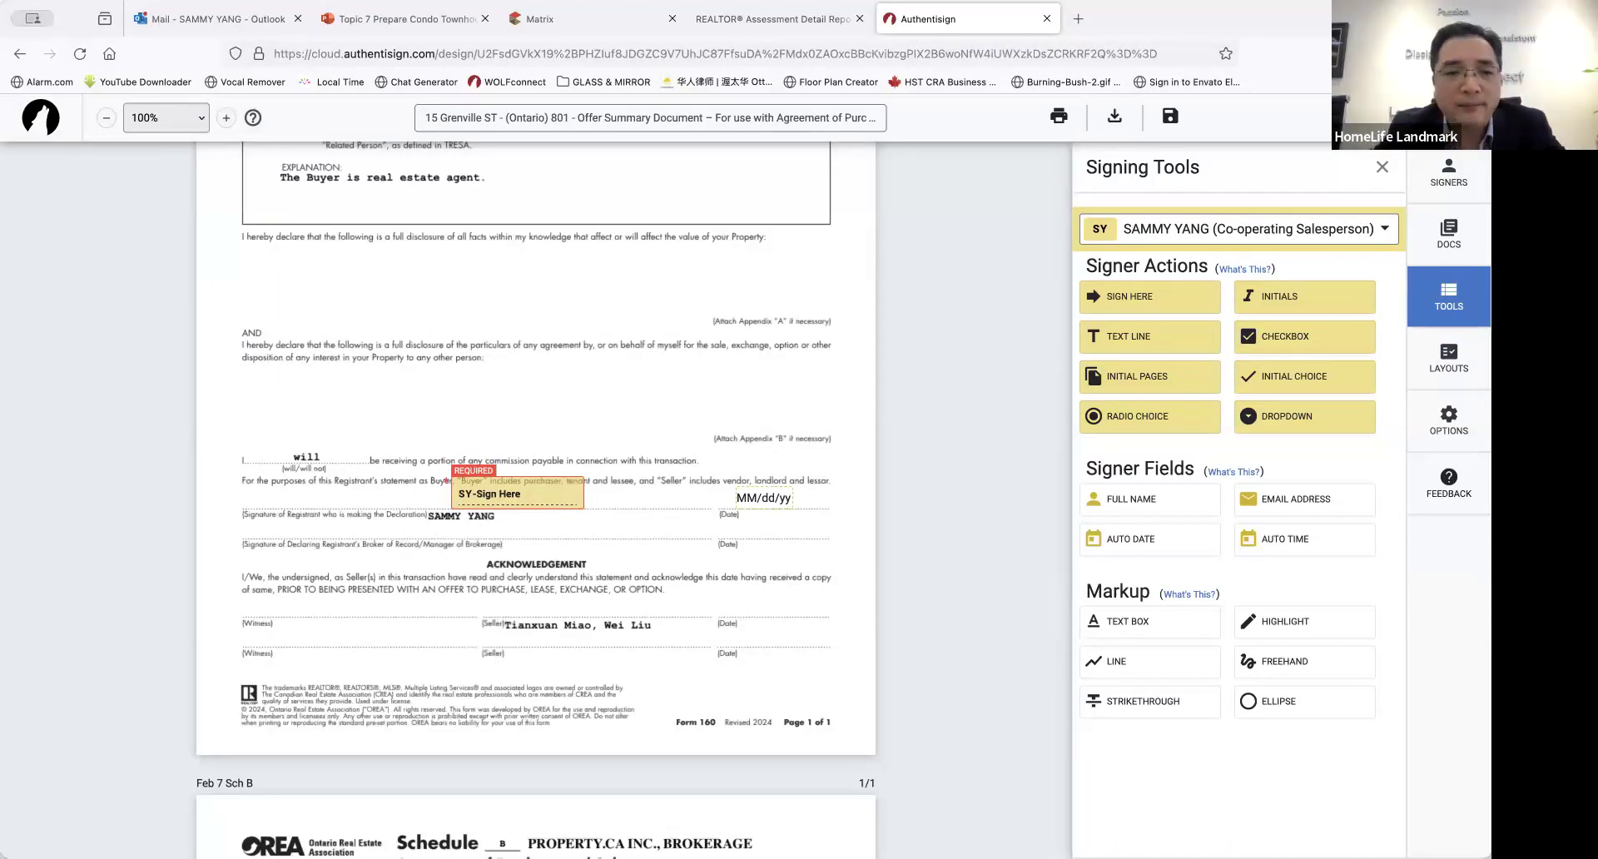
Step: Make the Buyer the signer again and drop initials on Schedule B's Initials of Buyer(s) oval
{"action": "scroll", "coordinate": [537, 499], "scroll_direction": "down", "scroll_amount": 6}
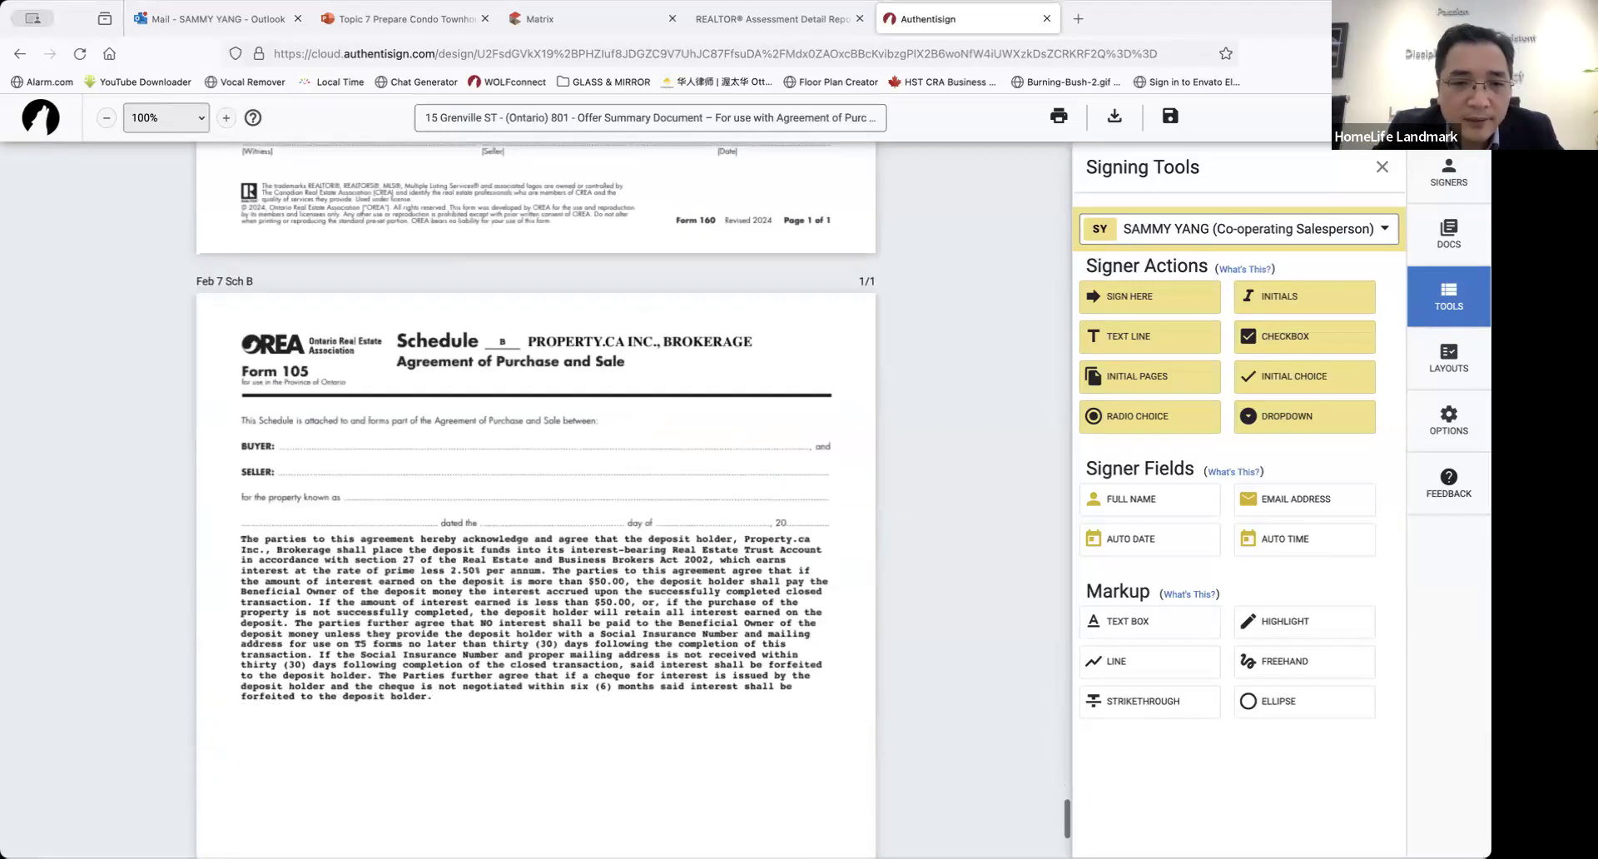
{"action": "scroll", "coordinate": [537, 500], "scroll_direction": "down", "scroll_amount": 2}
{"action": "scroll", "coordinate": [537, 499], "scroll_direction": "down", "scroll_amount": 3}
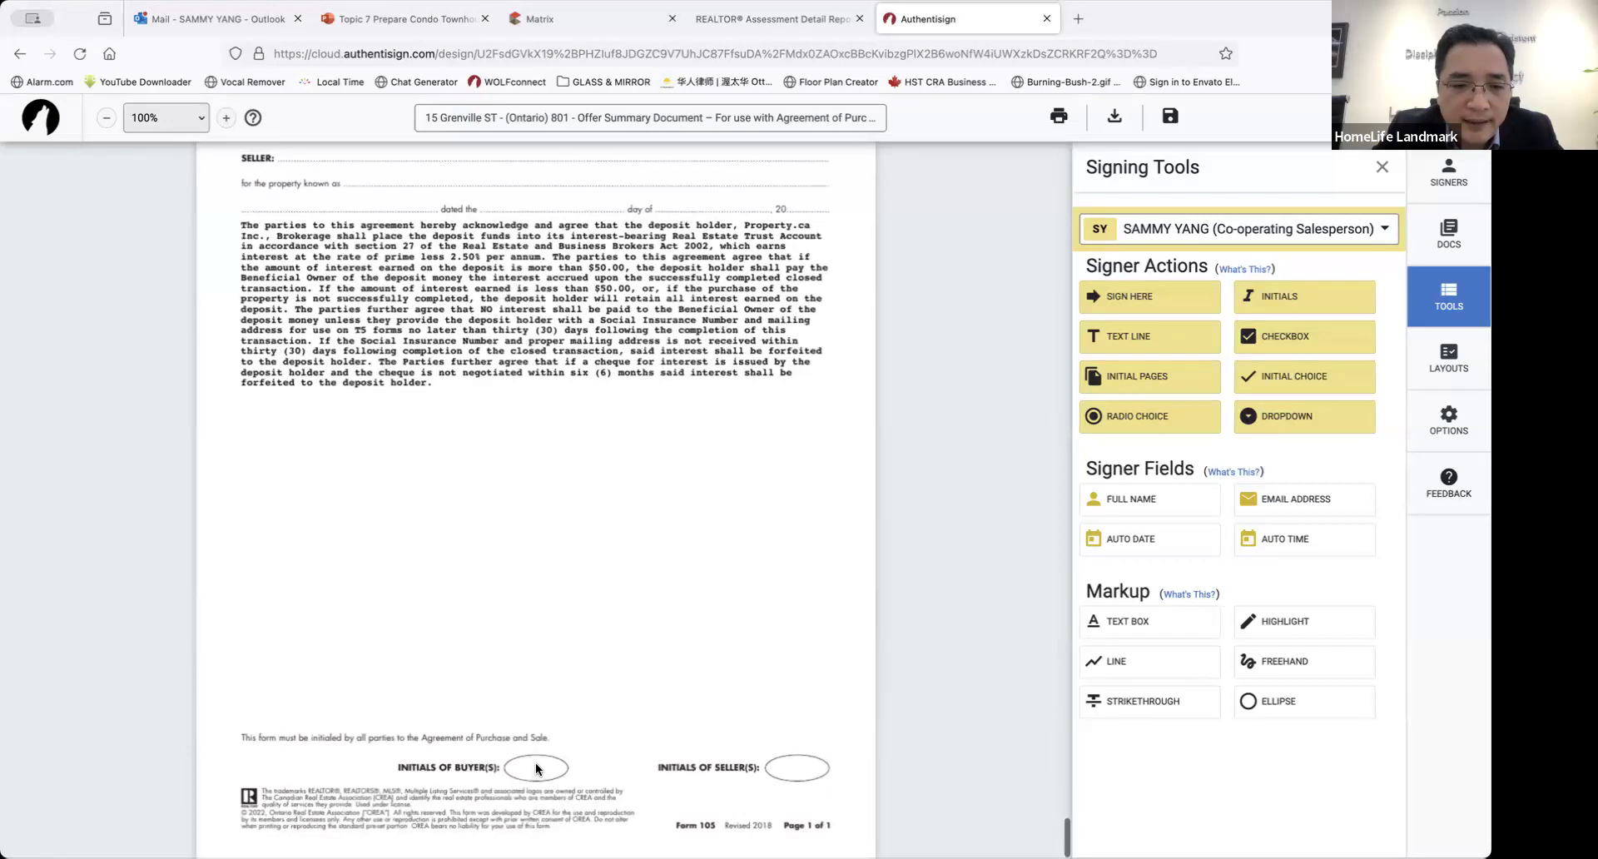
{"action": "left_click", "coordinate": [1280, 231]}
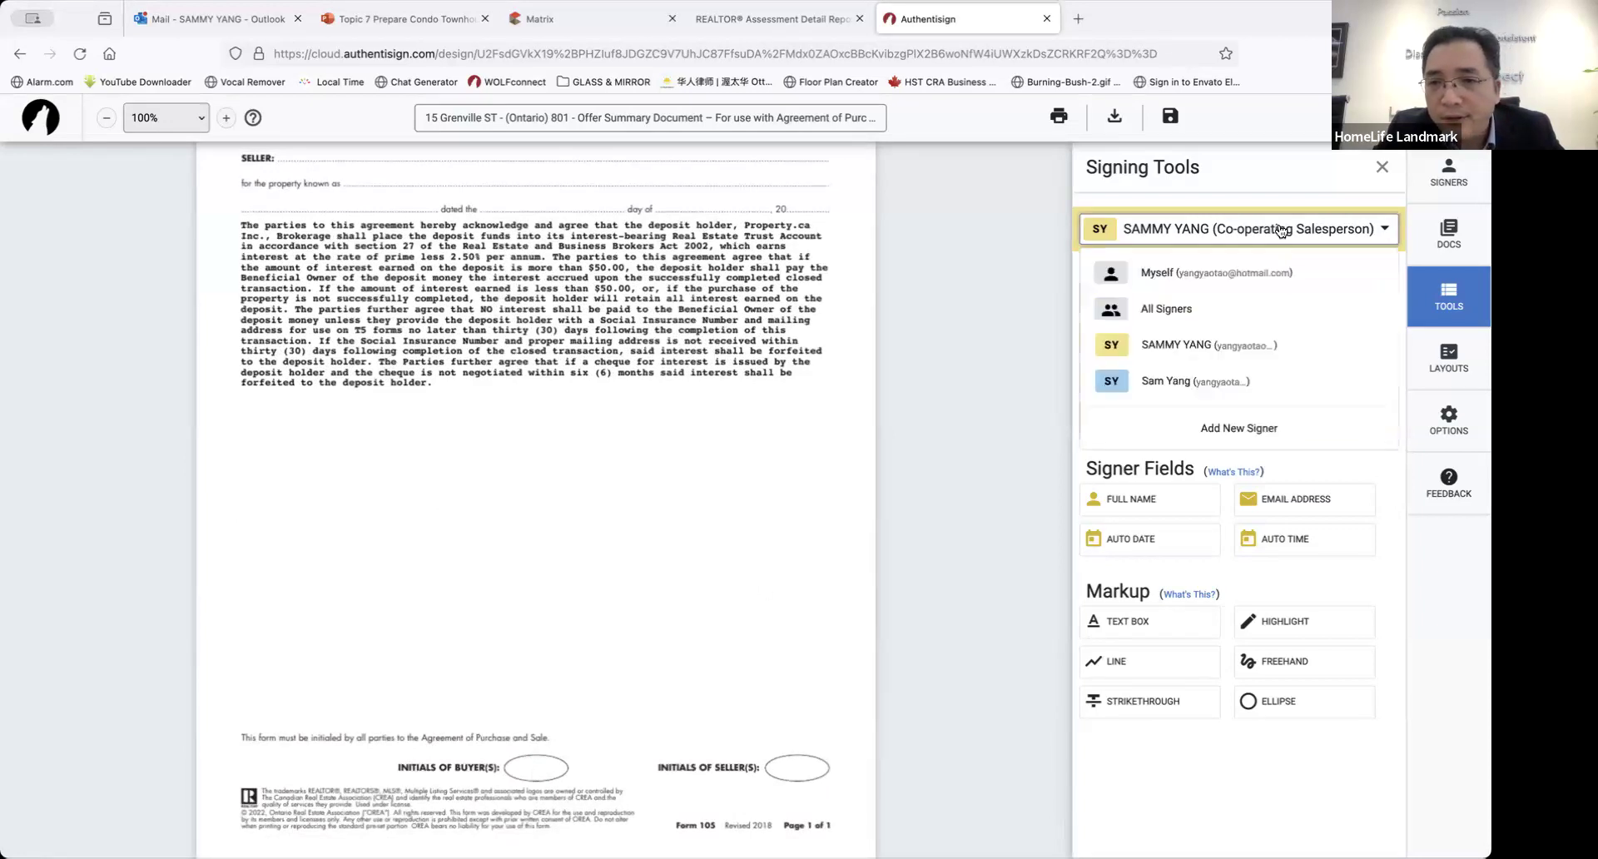
{"action": "left_click", "coordinate": [1185, 382]}
{"action": "left_click_drag", "start_coordinate": [1248, 298], "coordinate": [533, 774]}
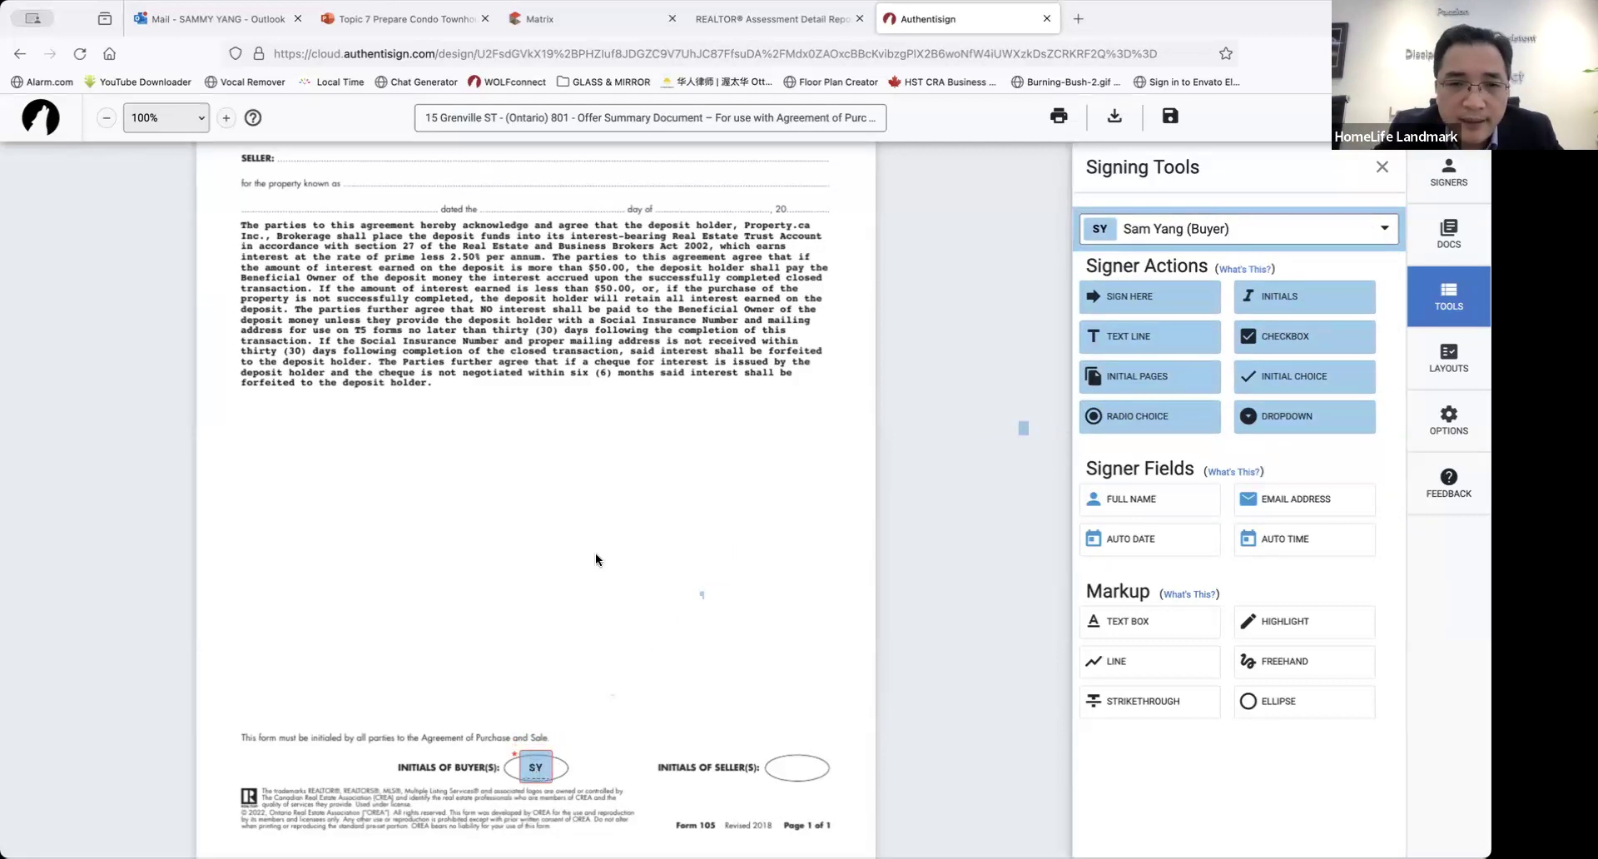
{"action": "scroll", "coordinate": [611, 507], "scroll_direction": "up", "scroll_amount": 2}
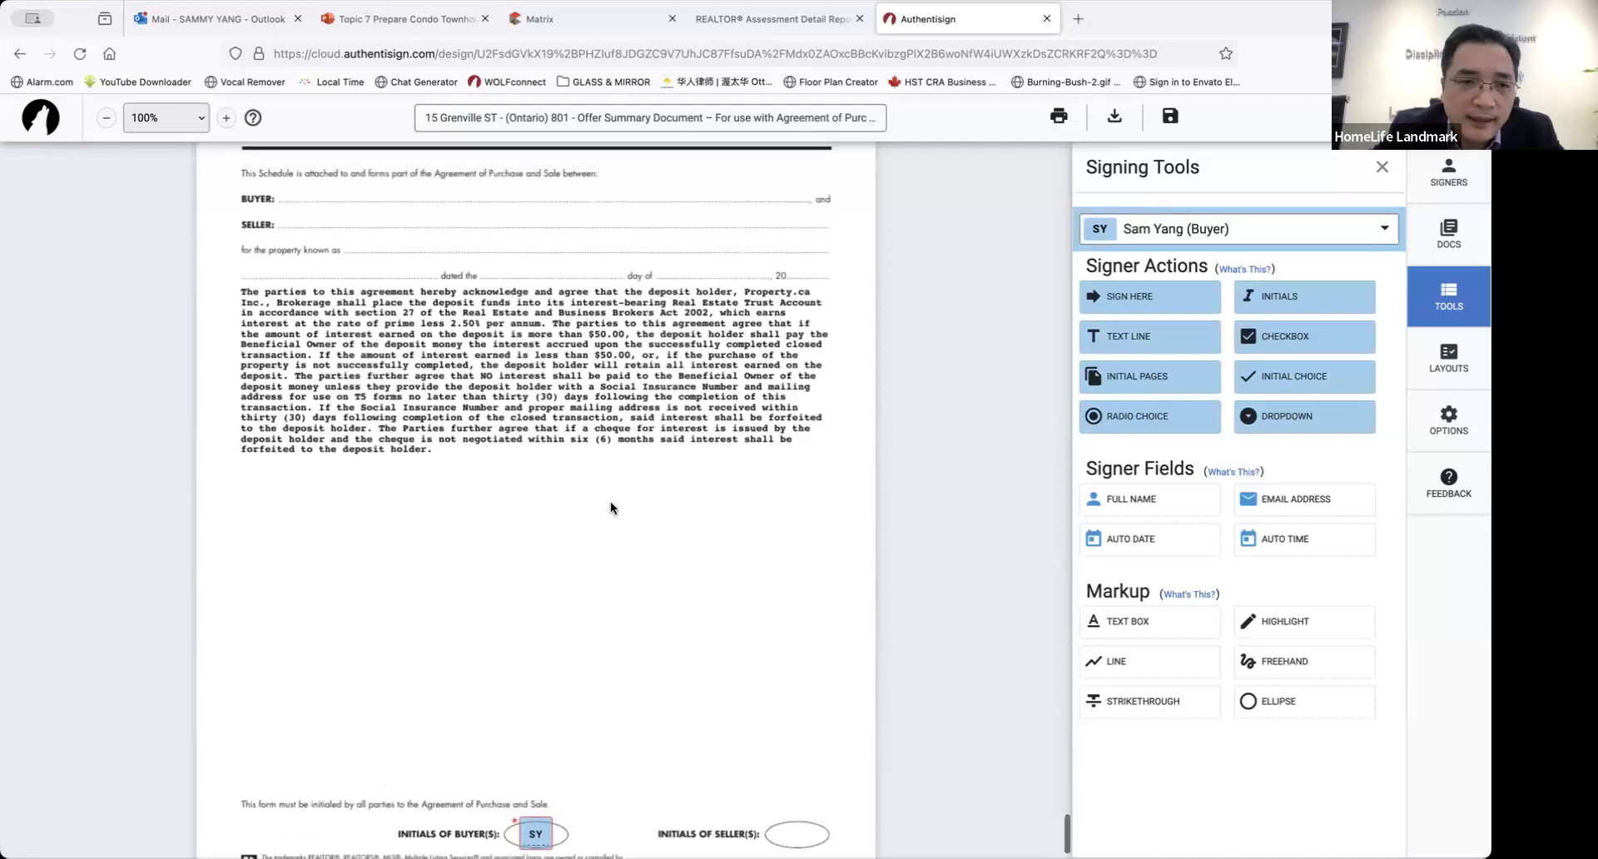
Step: Add a text box on the Seller line and paste both sellers' names copied from the Matrix listing
{"action": "left_click", "coordinate": [1141, 626]}
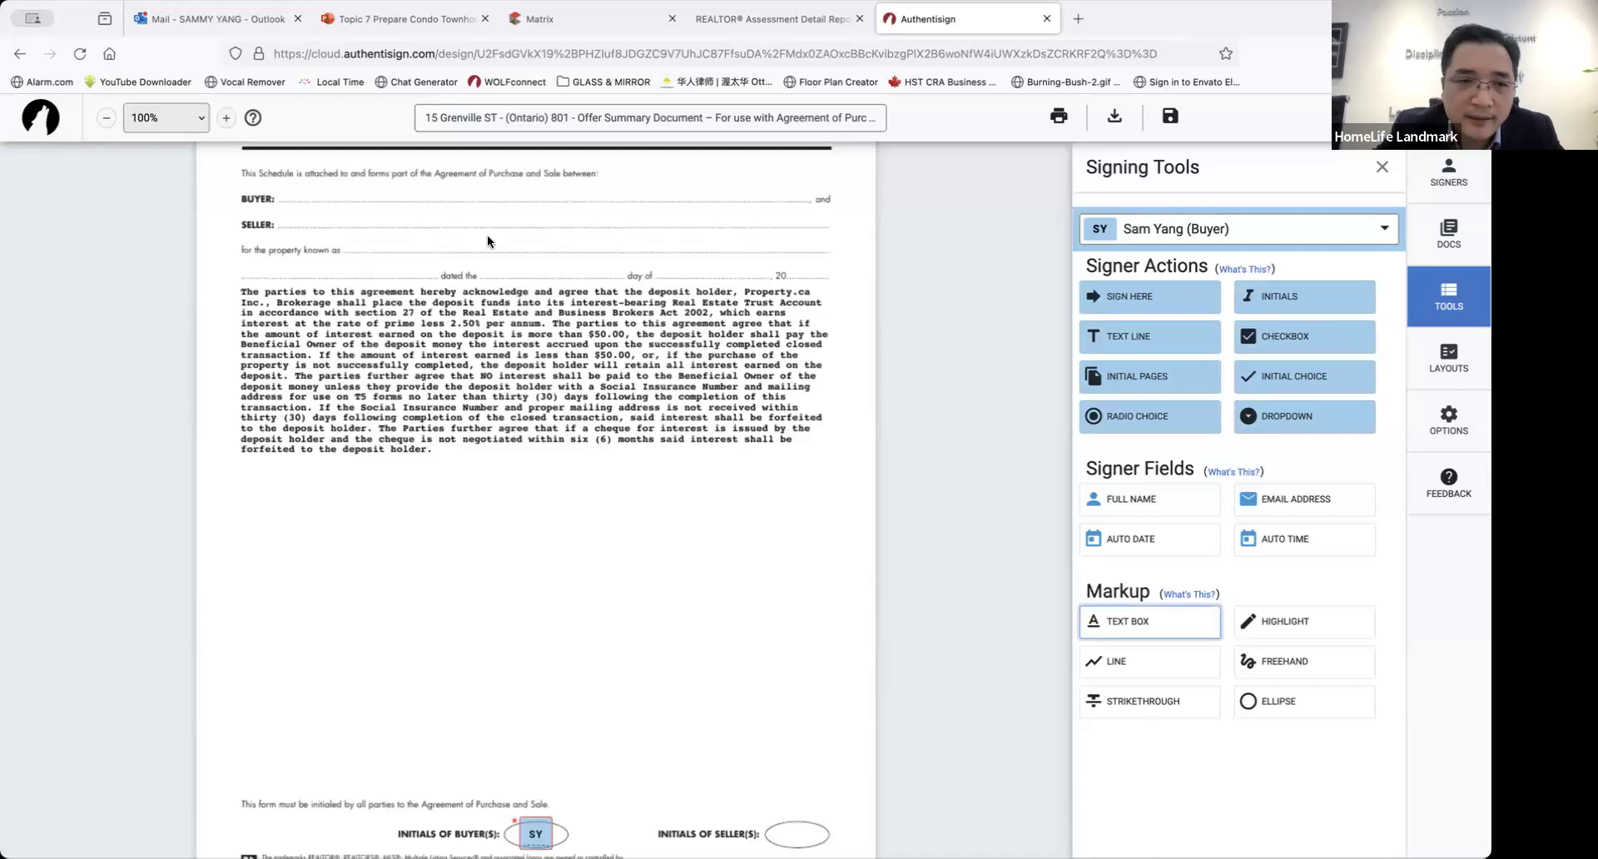
{"action": "left_click", "coordinate": [416, 216]}
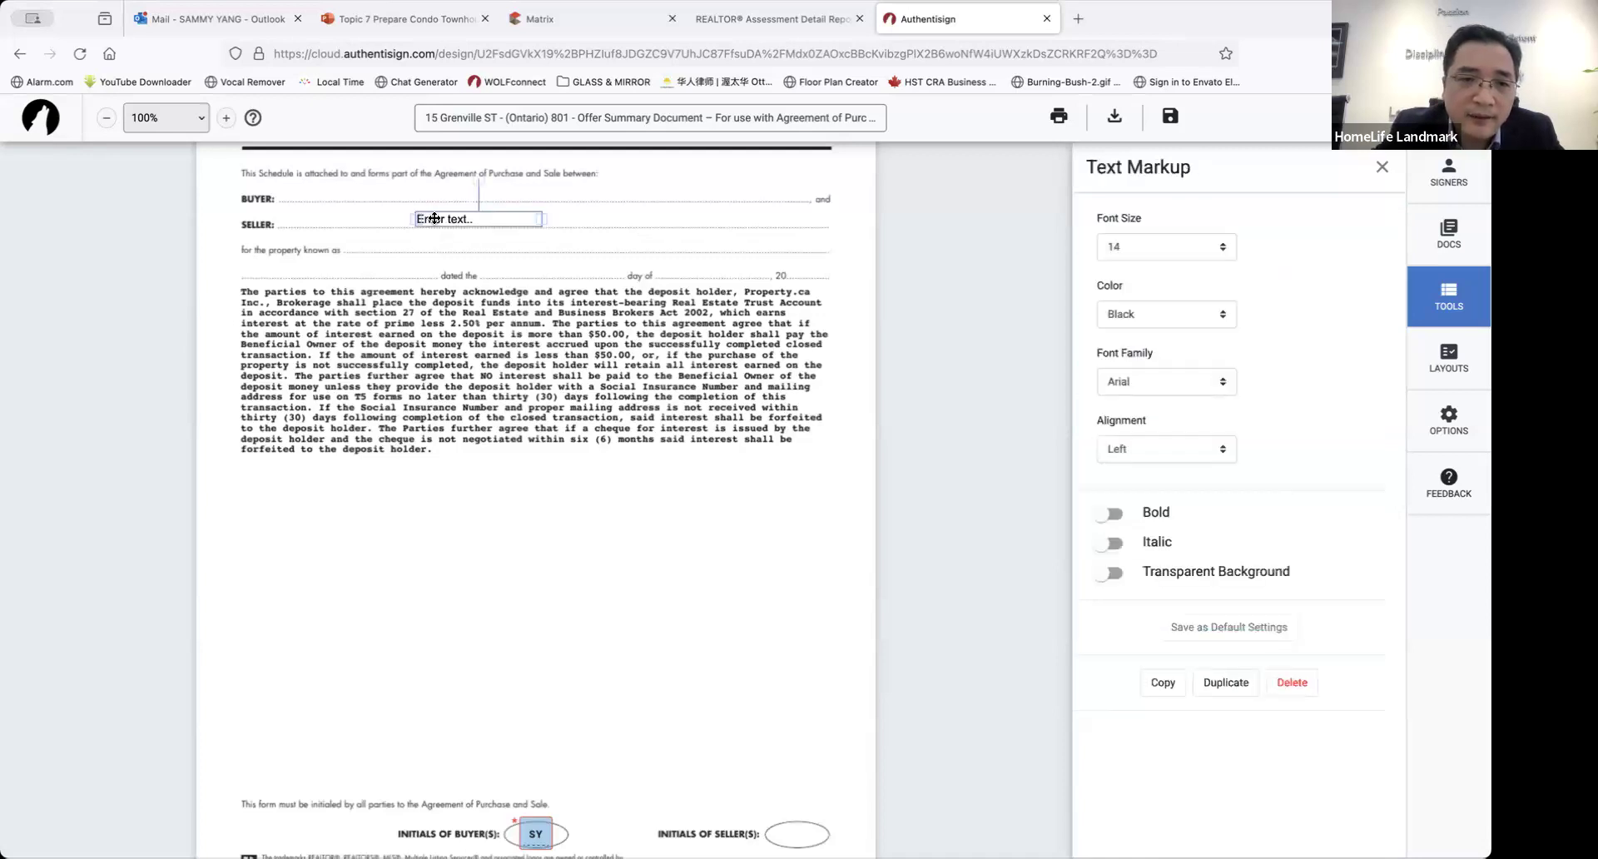
{"action": "left_click", "coordinate": [580, 12]}
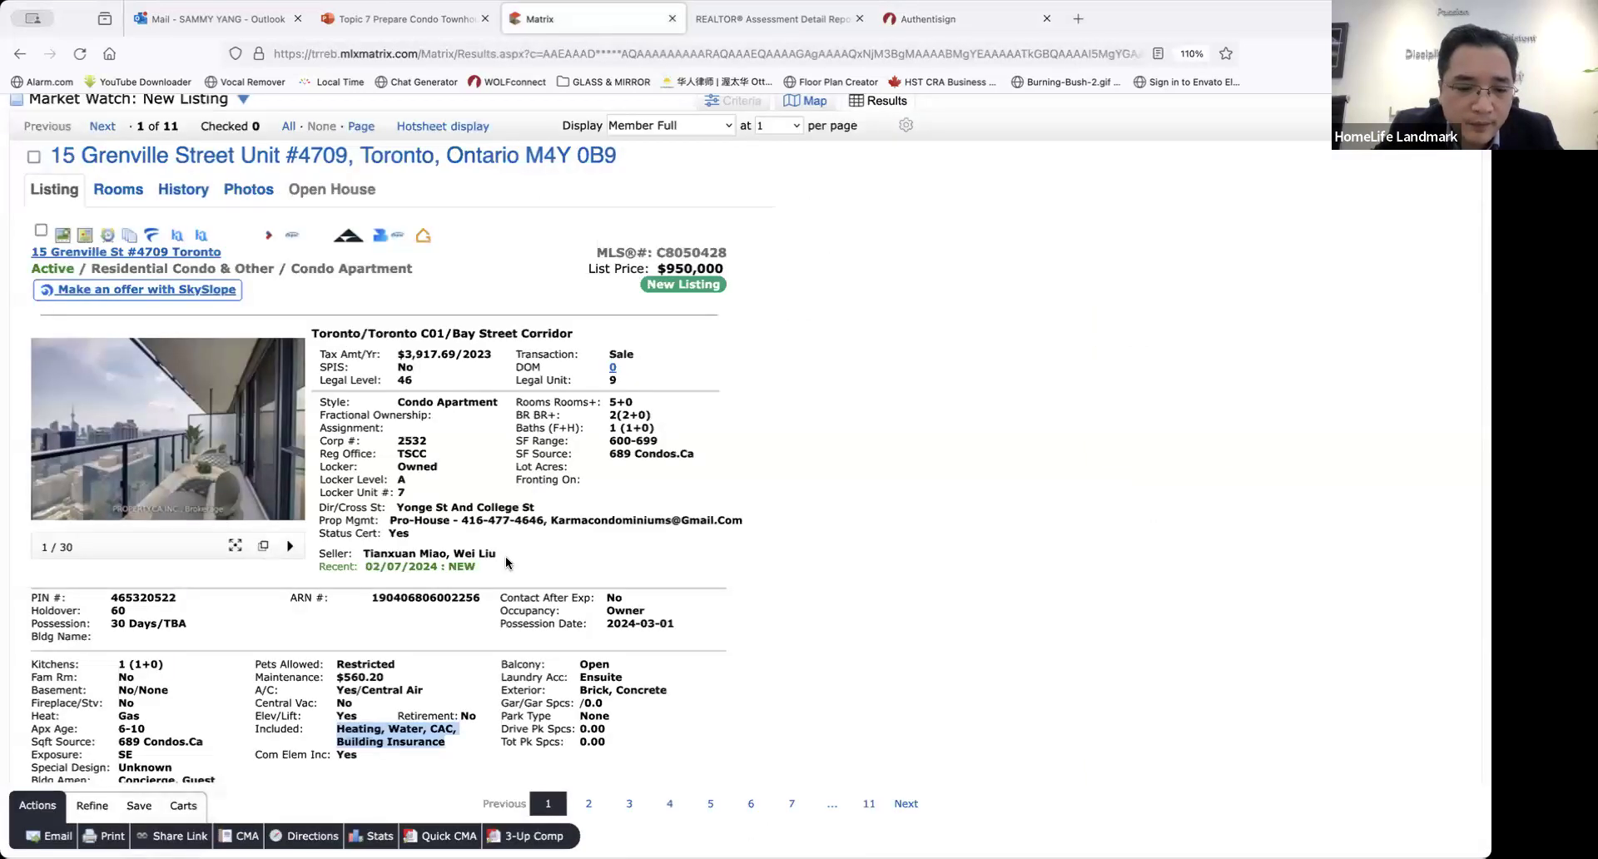
{"action": "triple_click", "coordinate": [506, 563]}
{"action": "key", "text": "ctrl+c"}
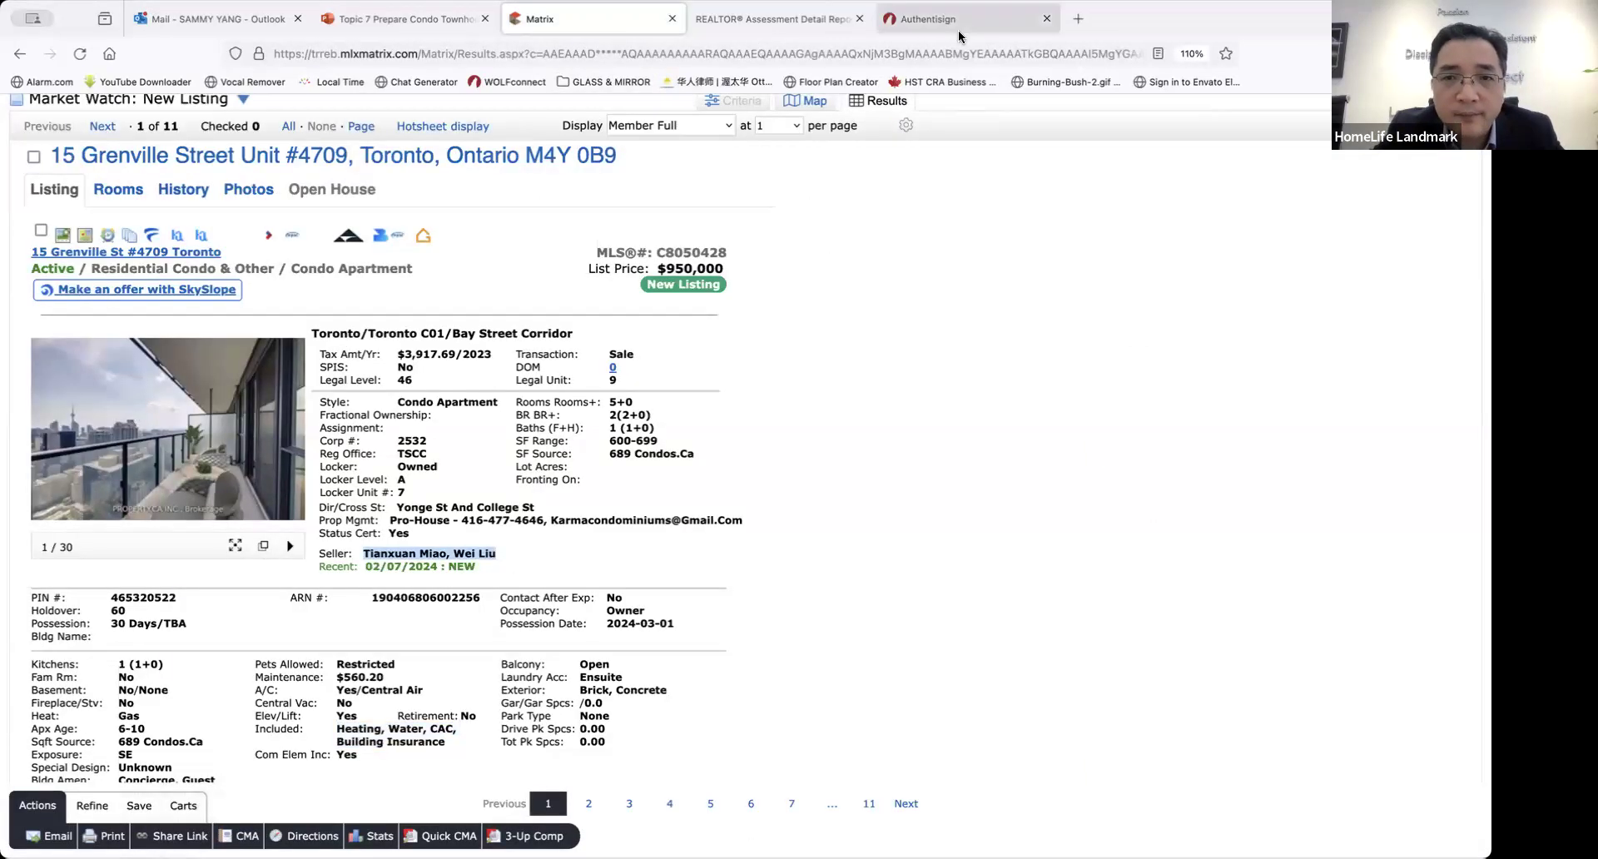
{"action": "left_click", "coordinate": [956, 24]}
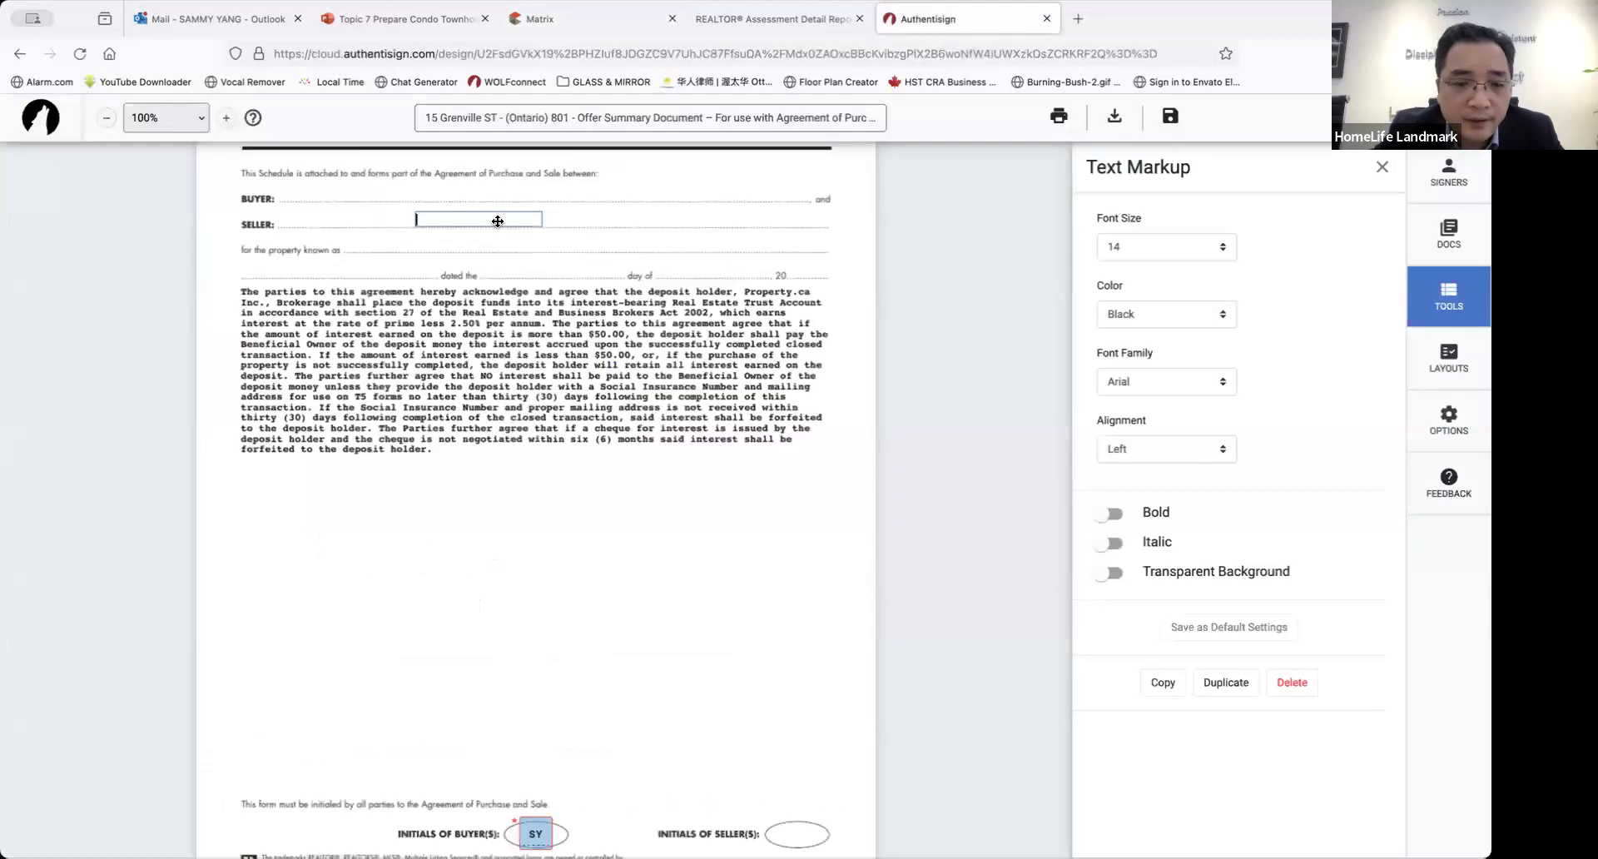
{"action": "key", "text": "ctrl+v"}
{"action": "left_click", "coordinate": [432, 190]}
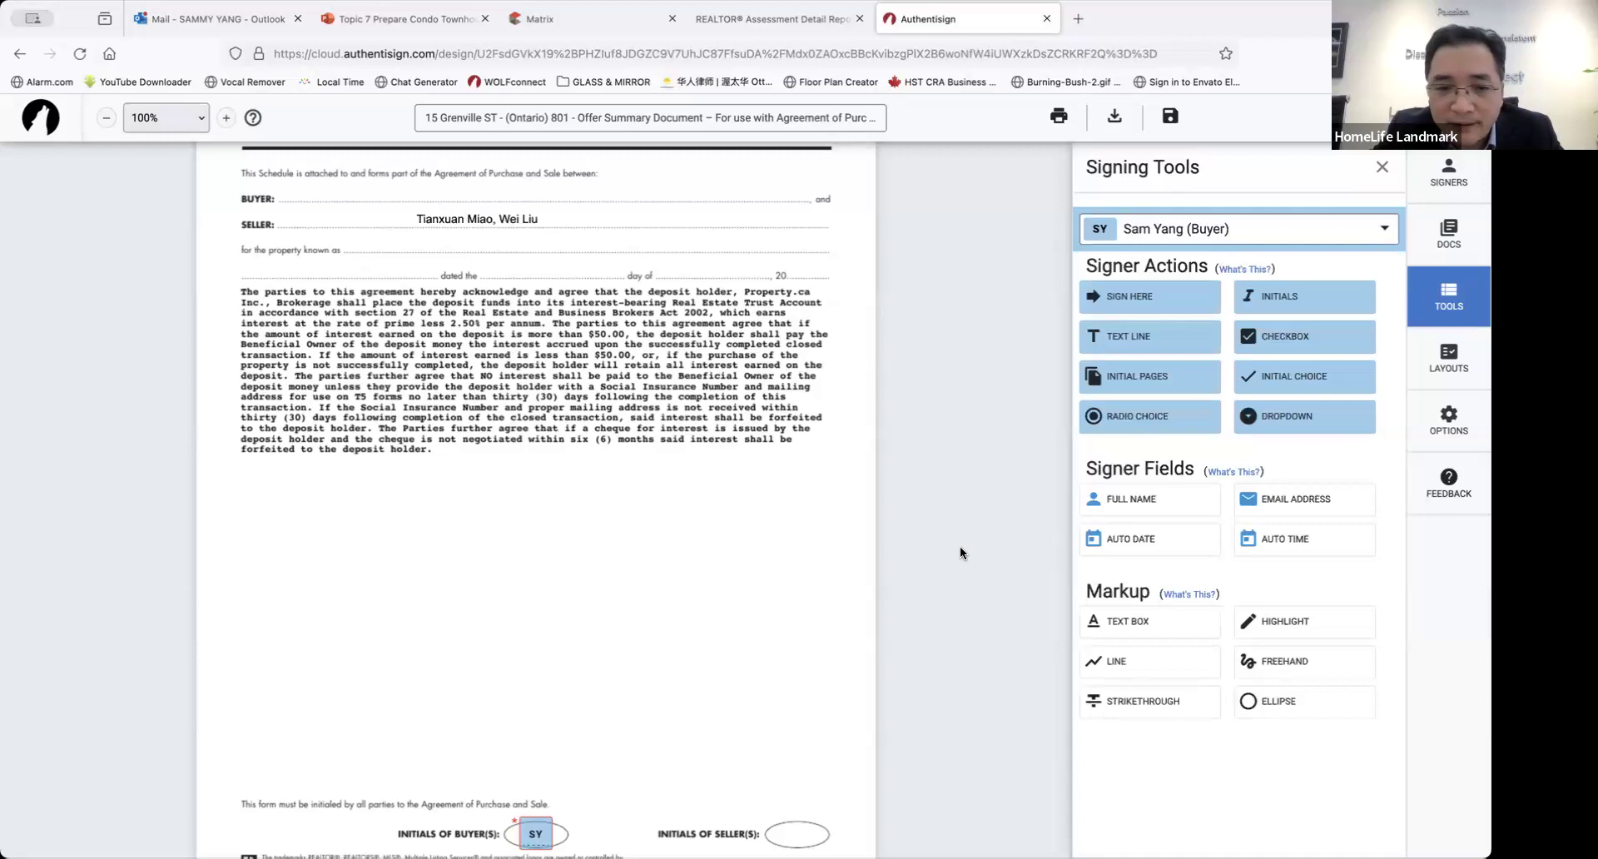
{"action": "scroll", "coordinate": [678, 669], "scroll_direction": "down", "scroll_amount": 1}
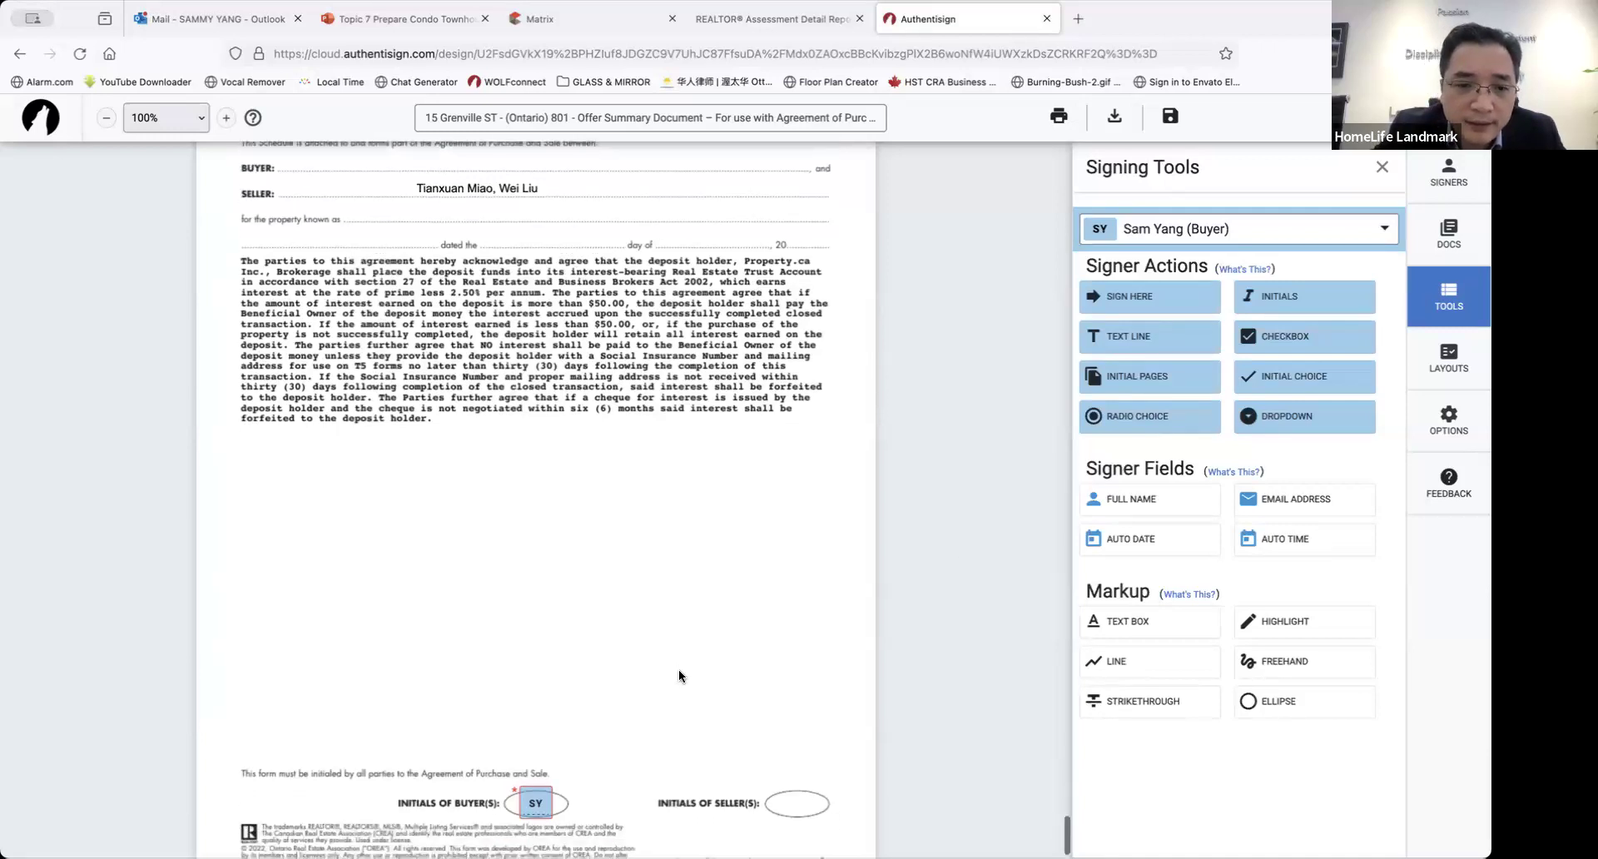
Step: Show the buyer's name block on the BUYER line and add an auto-date field on the date line
{"action": "left_click", "coordinate": [540, 799]}
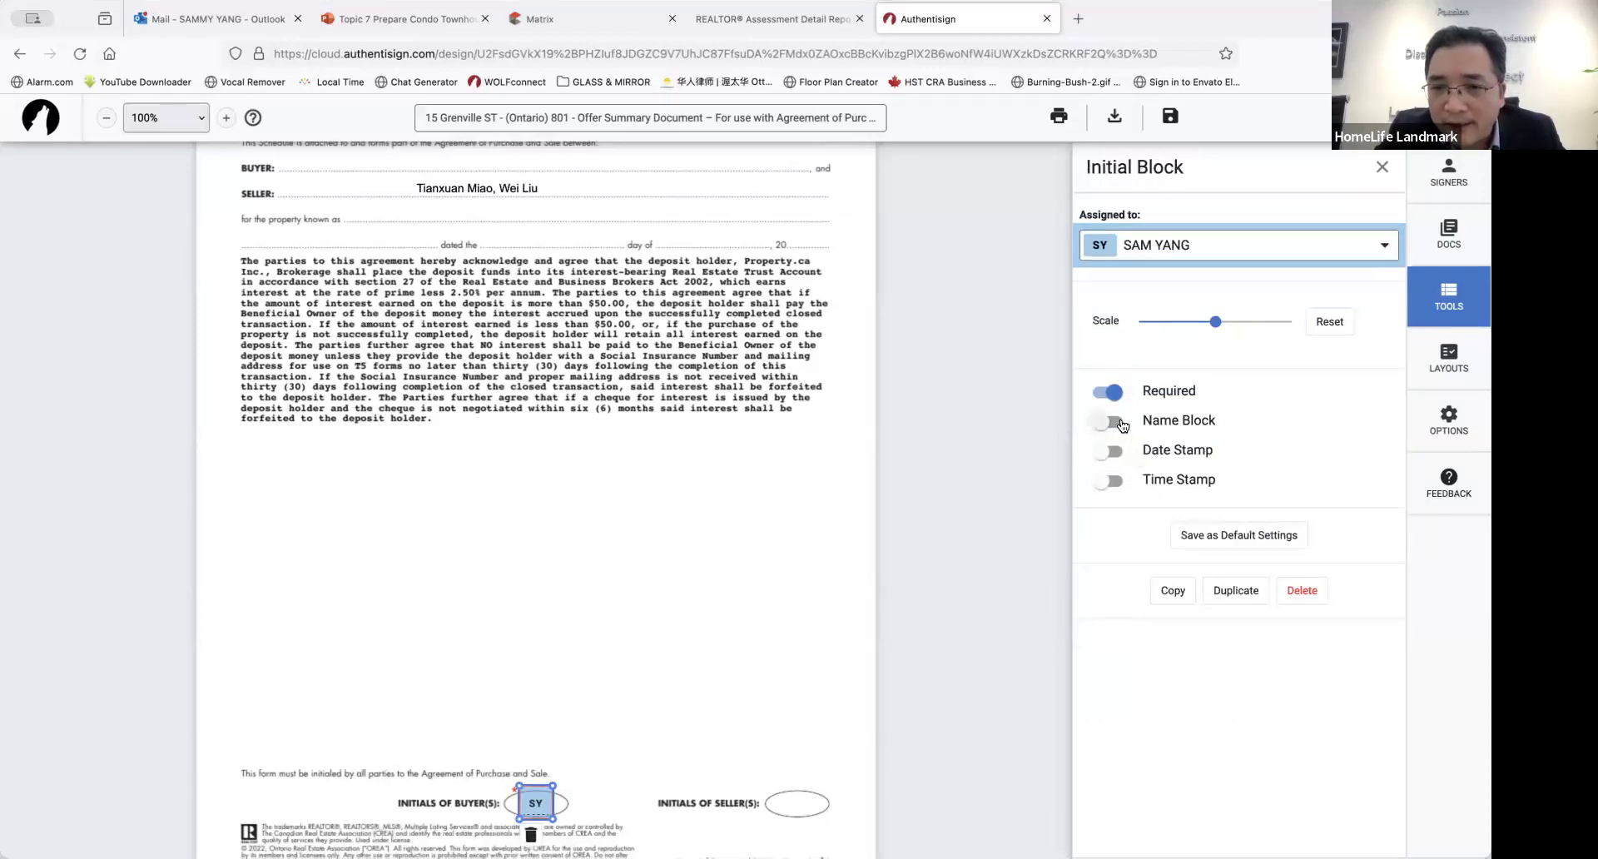
{"action": "left_click", "coordinate": [1115, 422]}
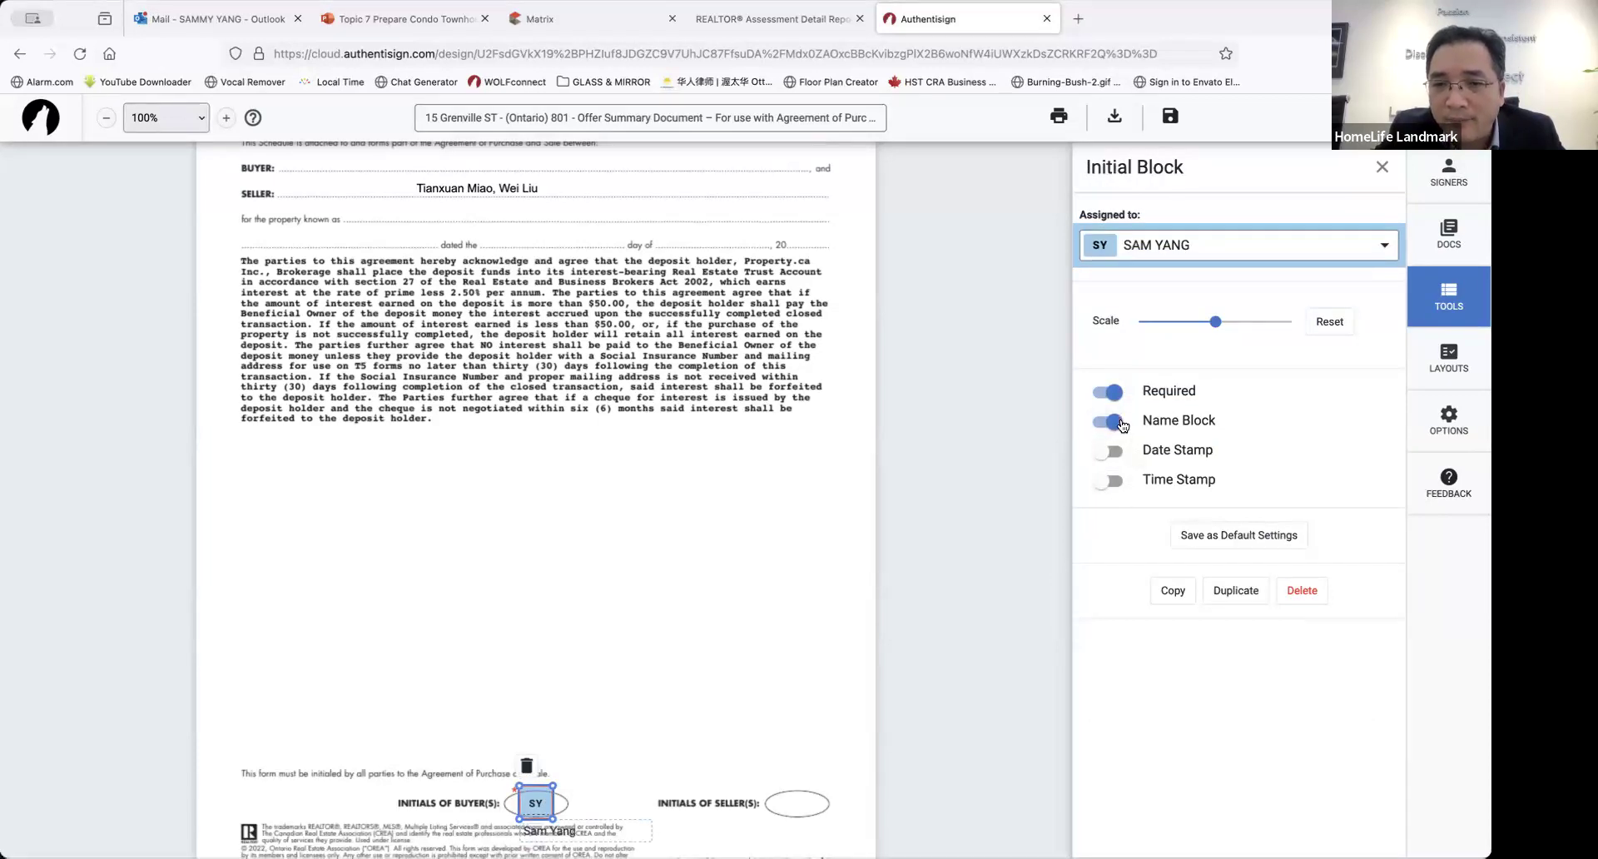
{"action": "left_click_drag", "start_coordinate": [619, 824], "coordinate": [638, 856]}
{"action": "left_click_drag", "start_coordinate": [639, 342], "coordinate": [516, 157]}
{"action": "left_click", "coordinate": [516, 228]}
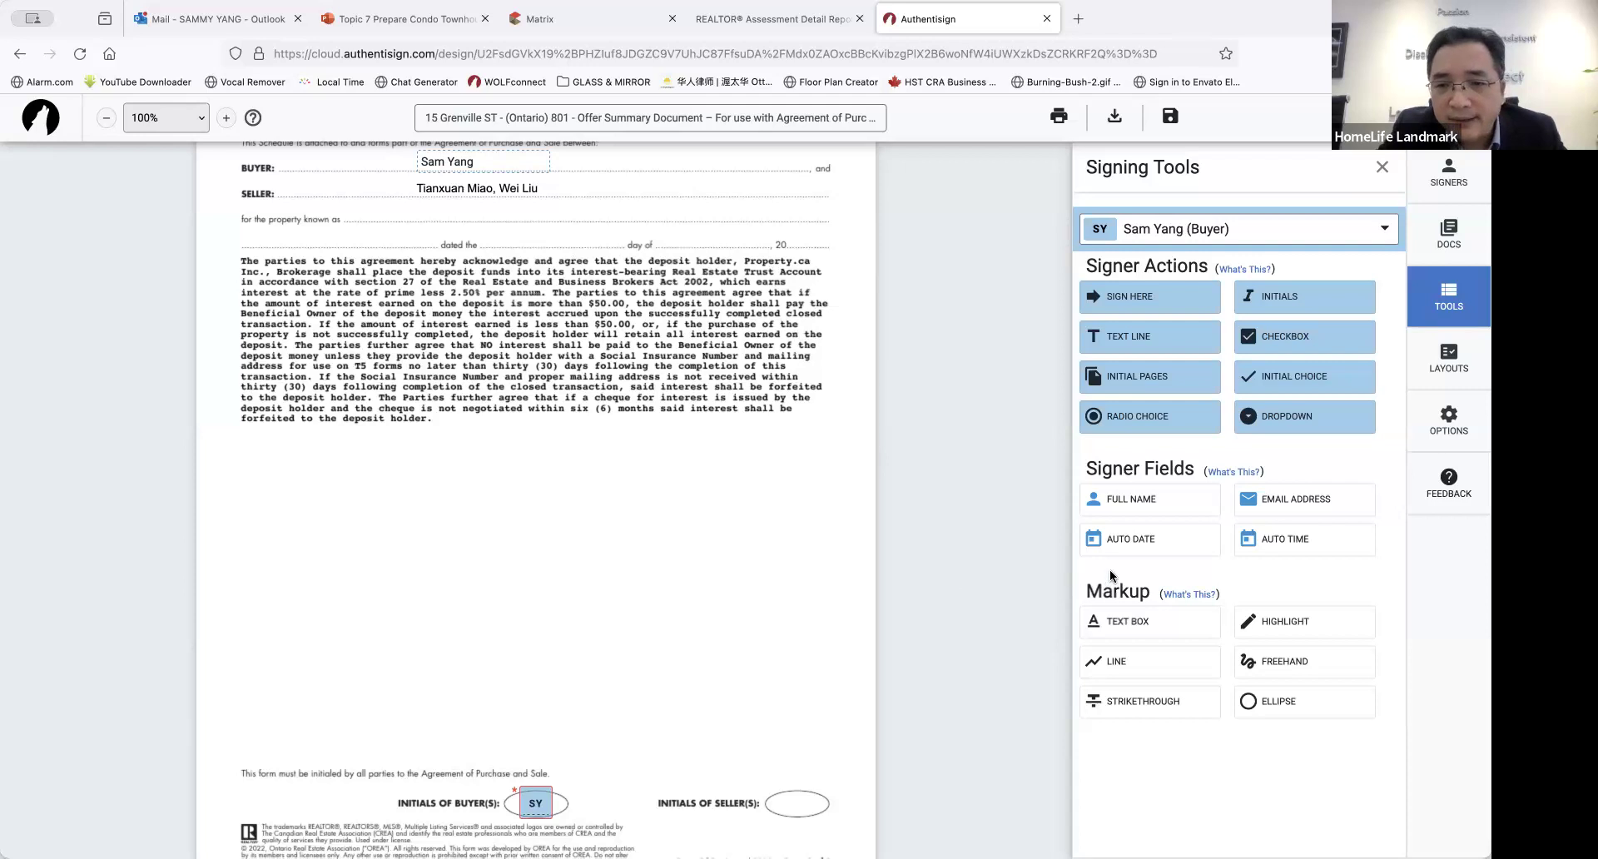
{"action": "left_click_drag", "start_coordinate": [1131, 543], "coordinate": [668, 223]}
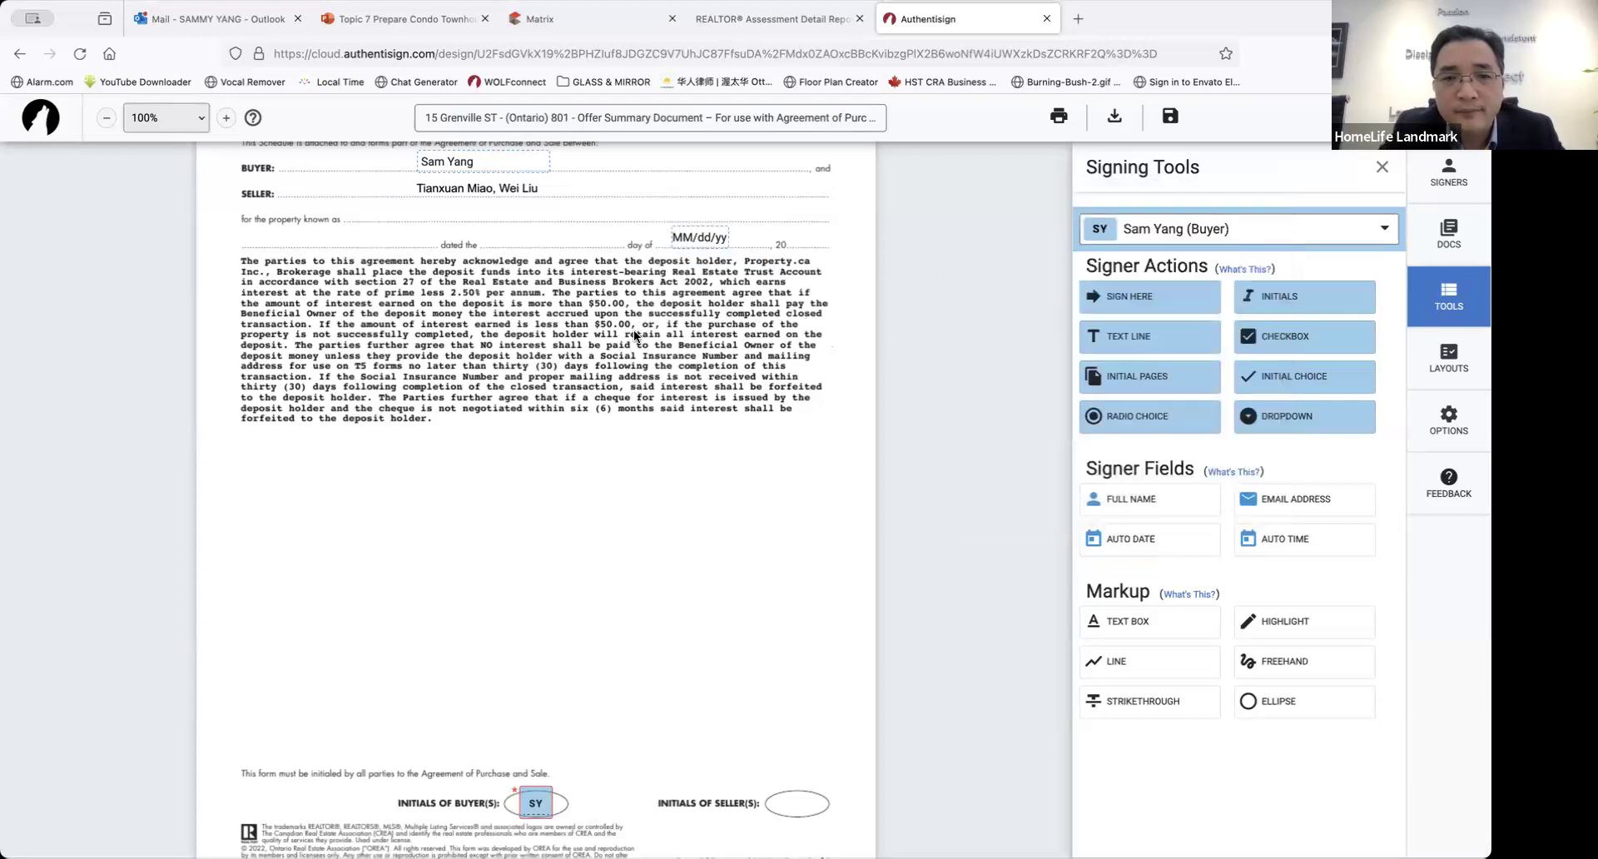
Step: Review the placed signer fields in every form of the package, then start finalizing the setup
{"action": "scroll", "coordinate": [993, 573], "scroll_direction": "down", "scroll_amount": 1}
{"action": "scroll", "coordinate": [993, 572], "scroll_direction": "up", "scroll_amount": 10}
{"action": "scroll", "coordinate": [994, 573], "scroll_direction": "up", "scroll_amount": 20}
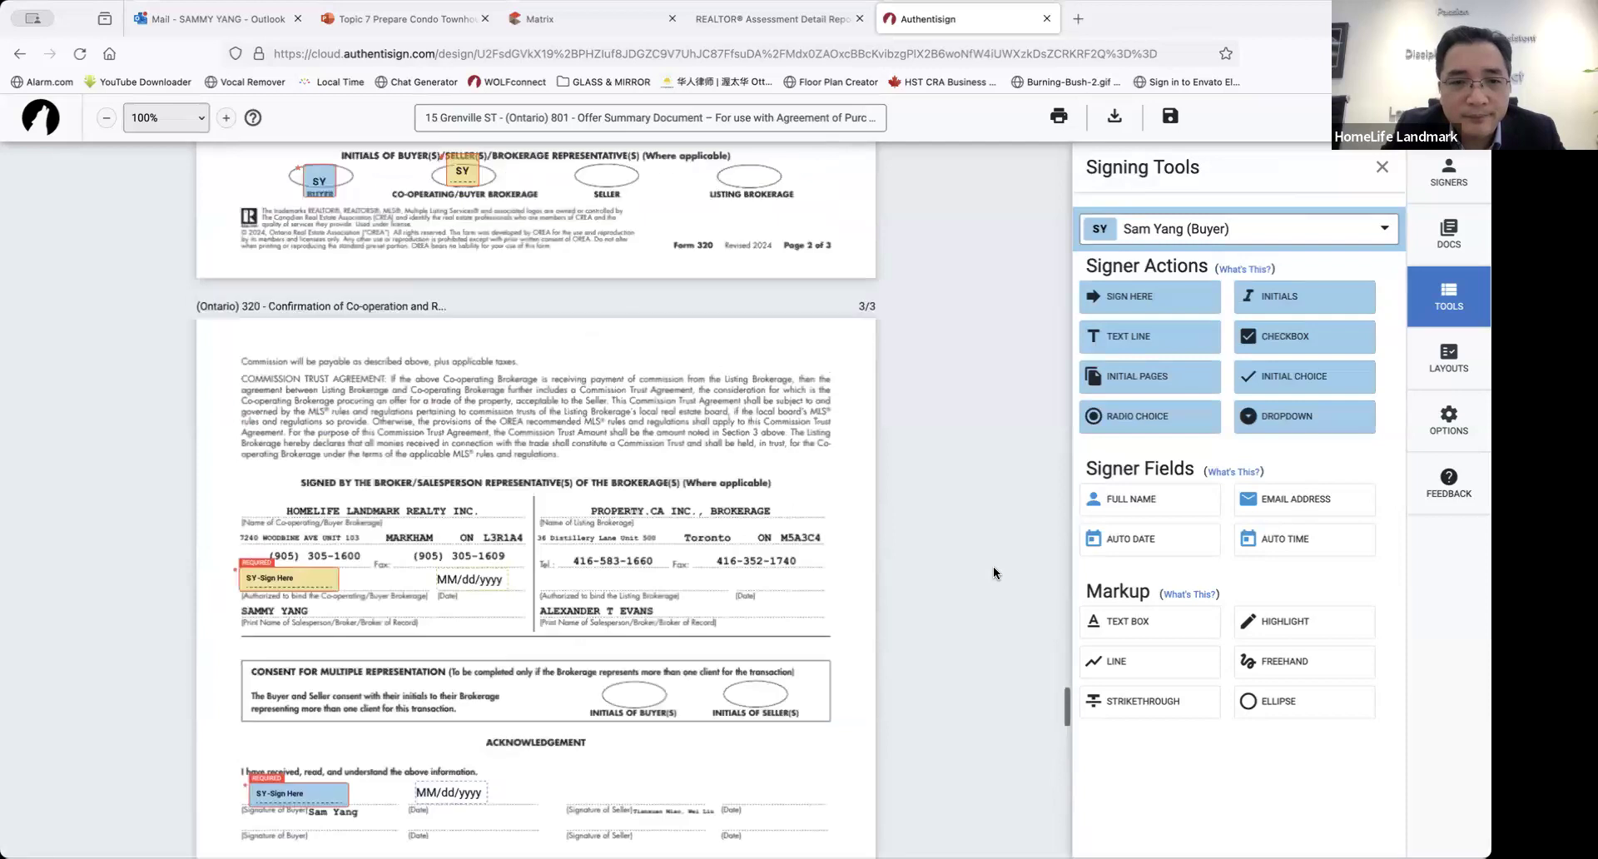
{"action": "scroll", "coordinate": [993, 572], "scroll_direction": "up", "scroll_amount": 10}
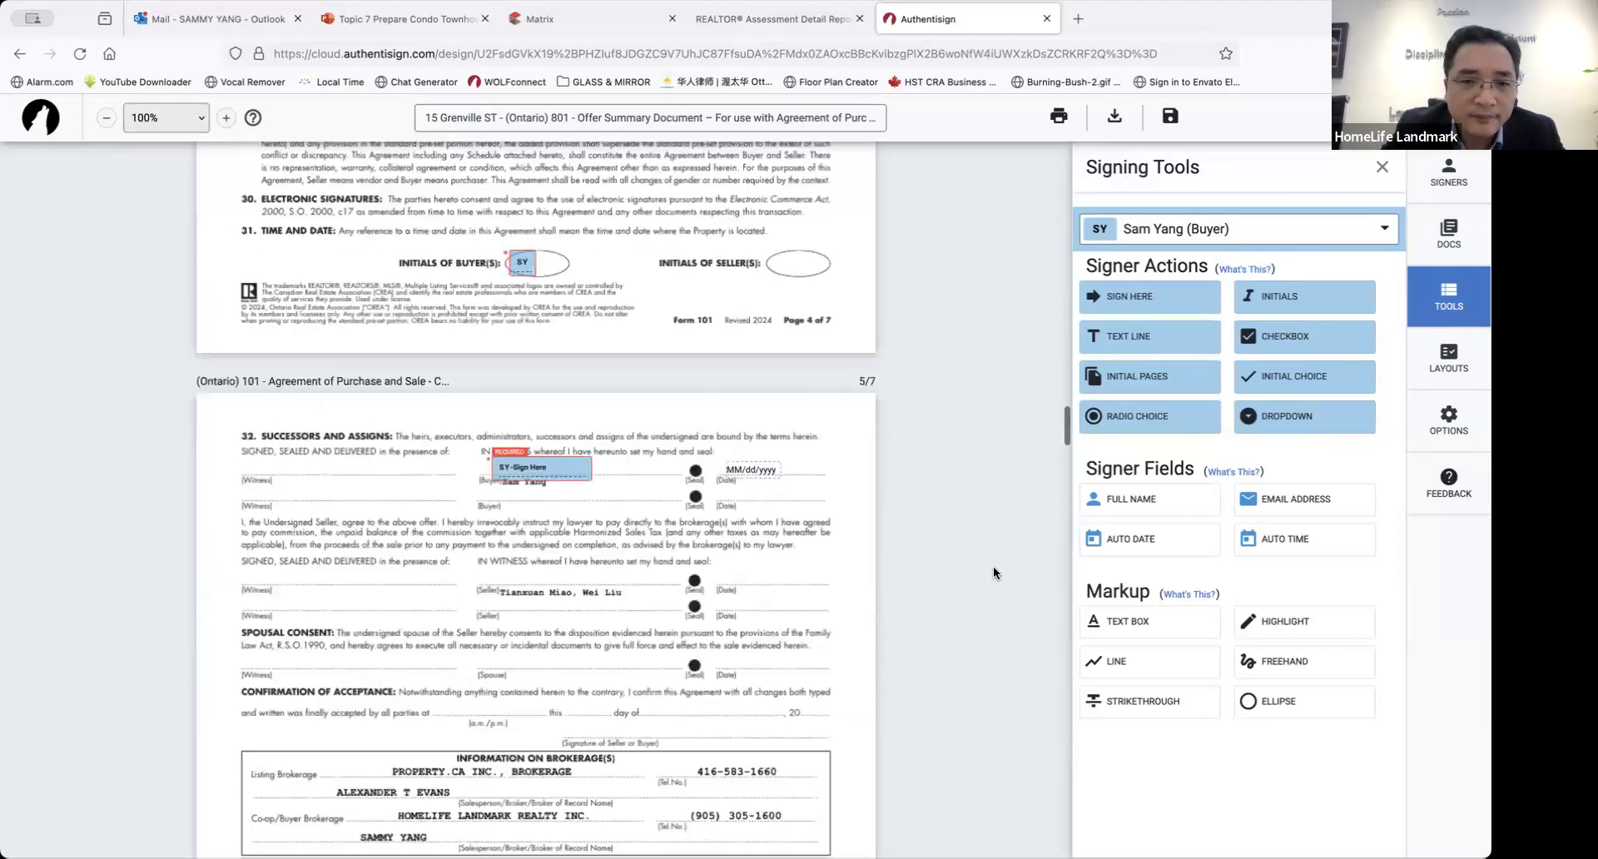
{"action": "scroll", "coordinate": [994, 572], "scroll_direction": "up", "scroll_amount": 20}
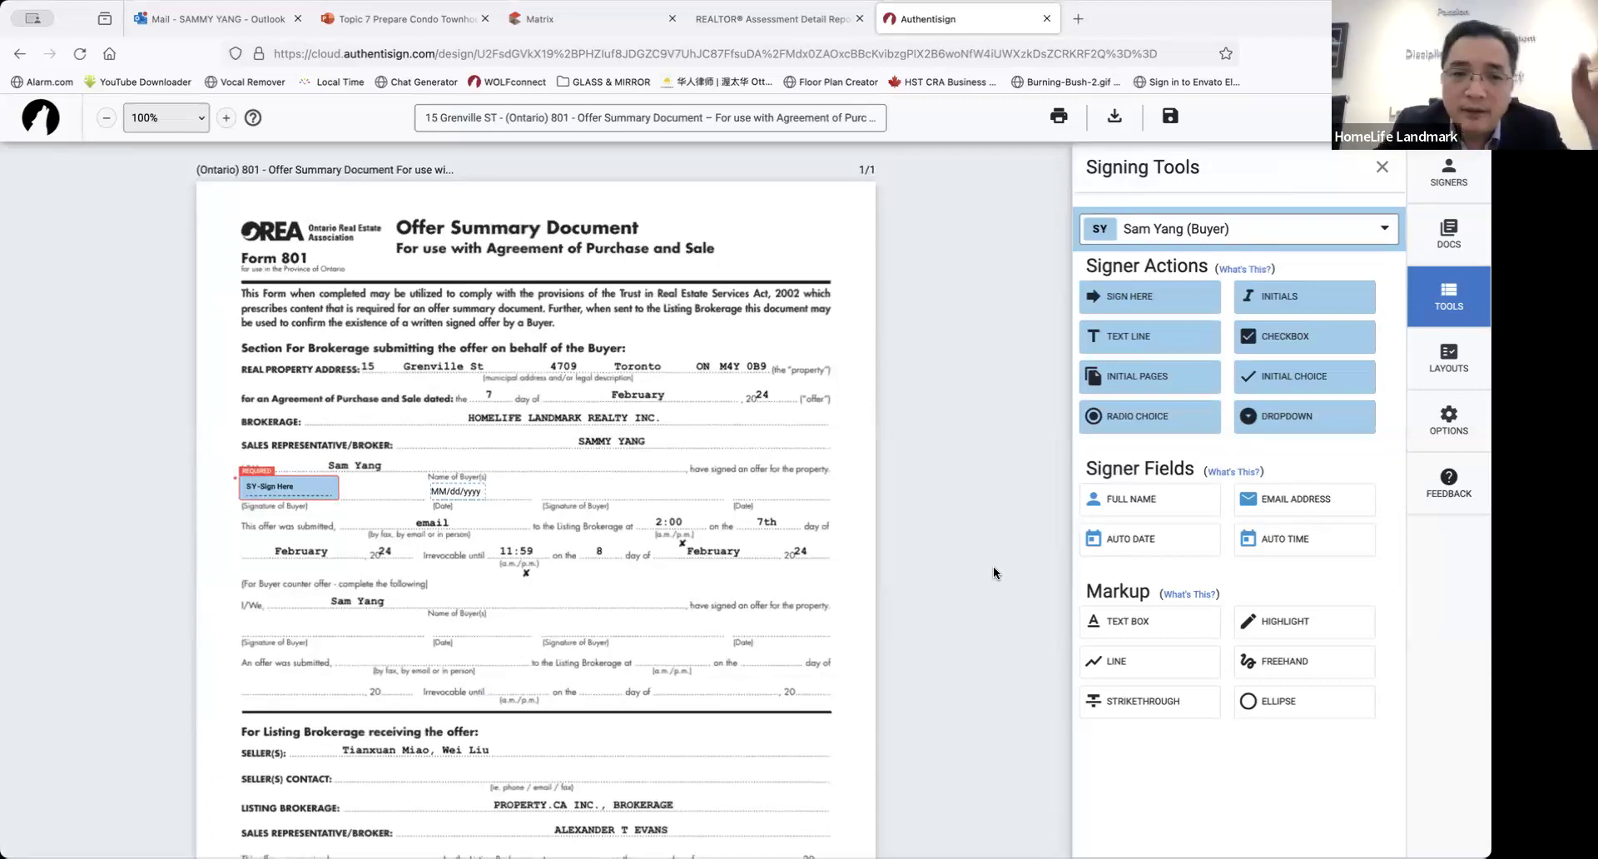
{"action": "scroll", "coordinate": [994, 573], "scroll_direction": "down", "scroll_amount": 10}
{"action": "scroll", "coordinate": [993, 572], "scroll_direction": "down", "scroll_amount": 7}
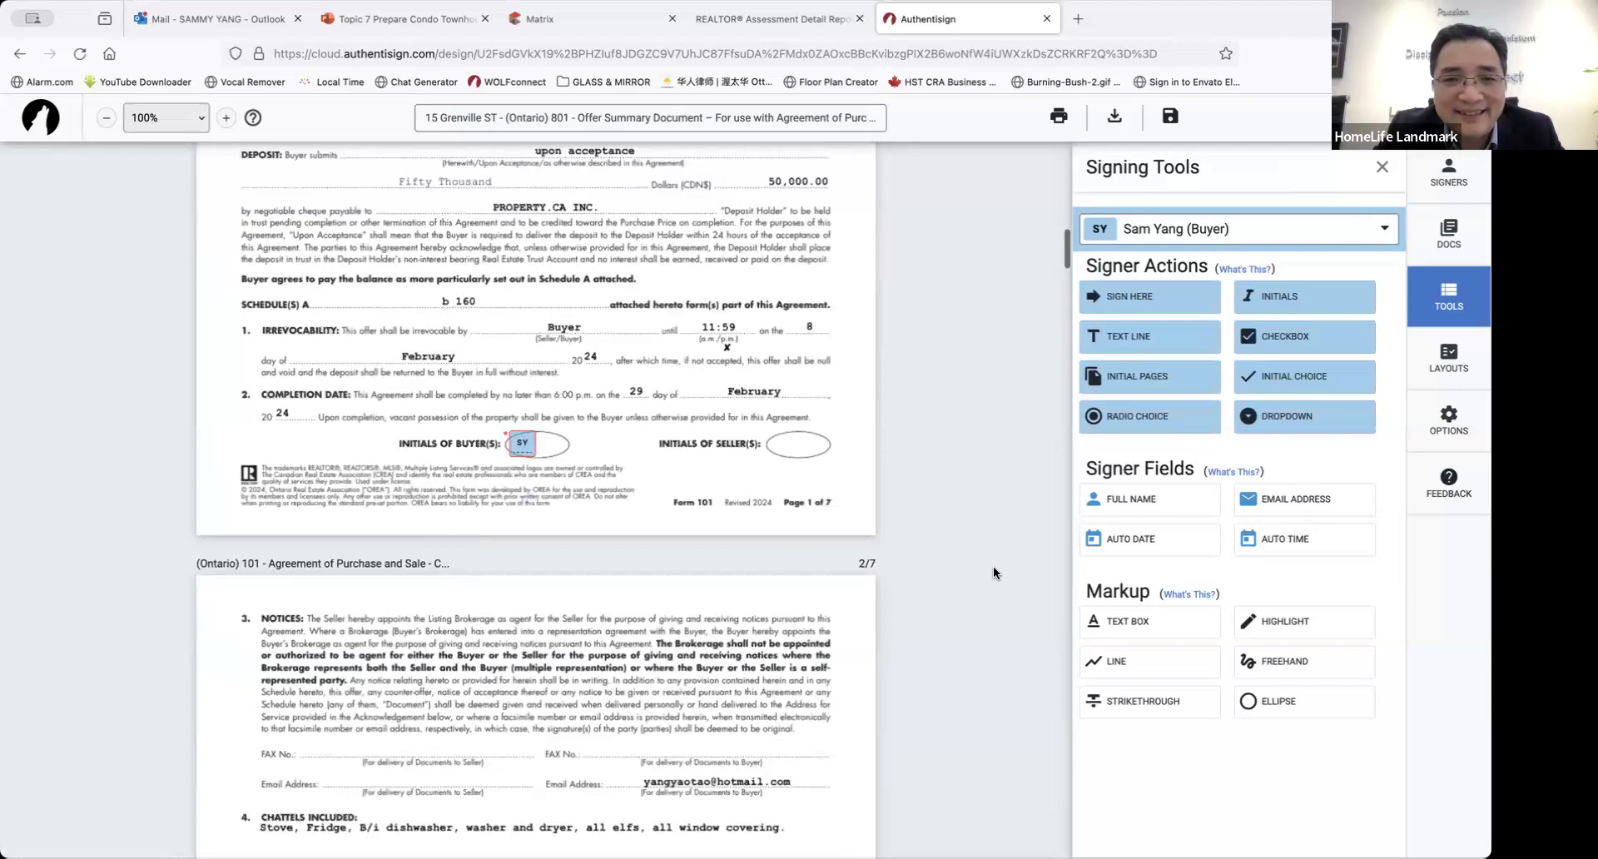
{"action": "scroll", "coordinate": [993, 573], "scroll_direction": "down", "scroll_amount": 7}
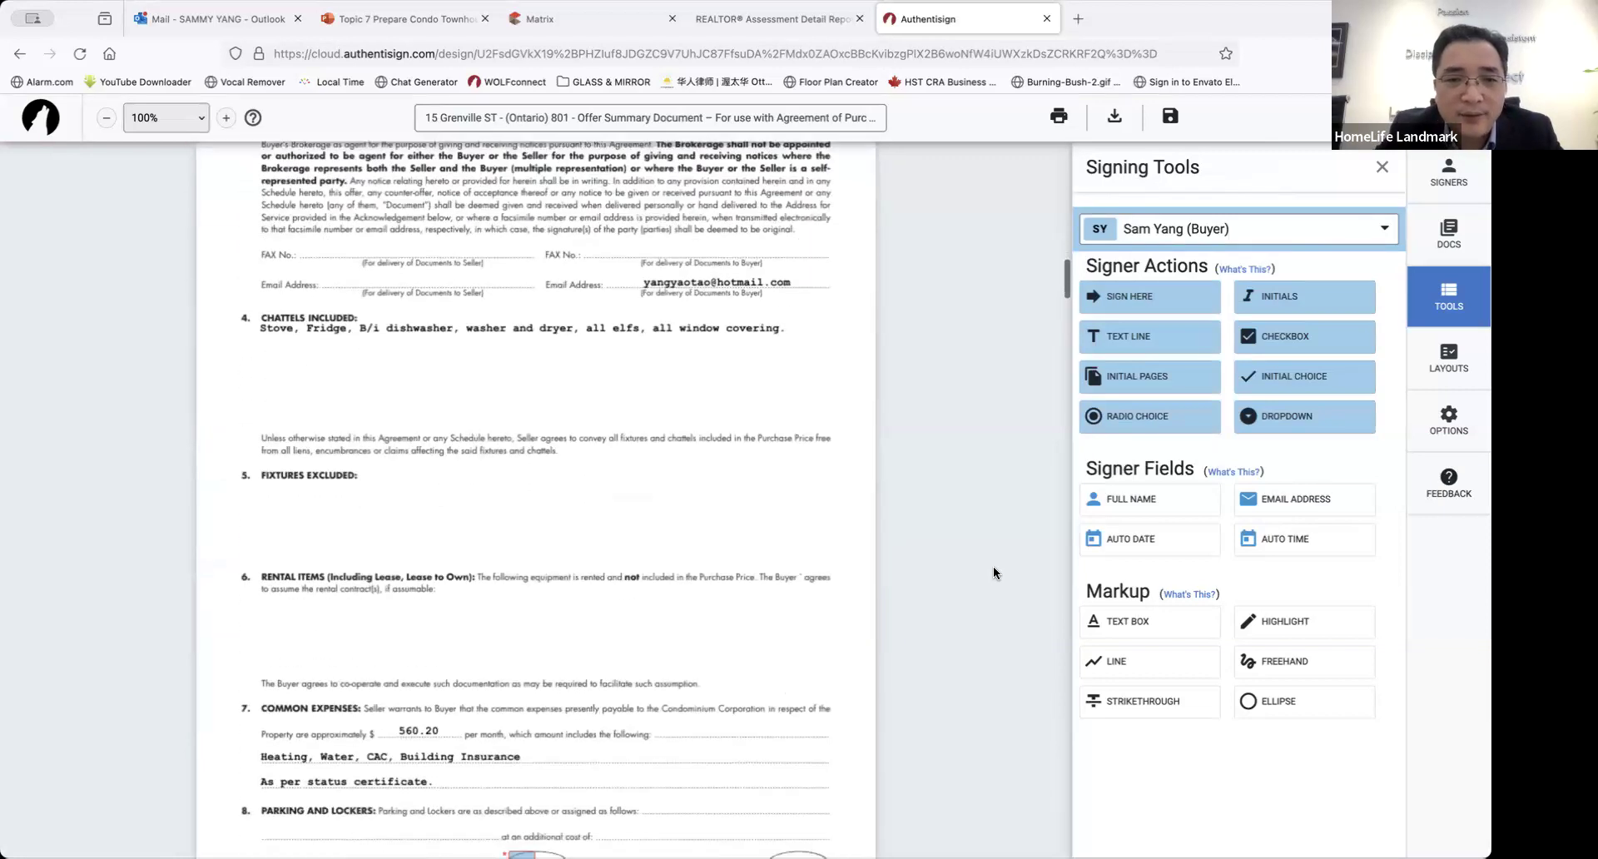
{"action": "scroll", "coordinate": [993, 572], "scroll_direction": "down", "scroll_amount": 14}
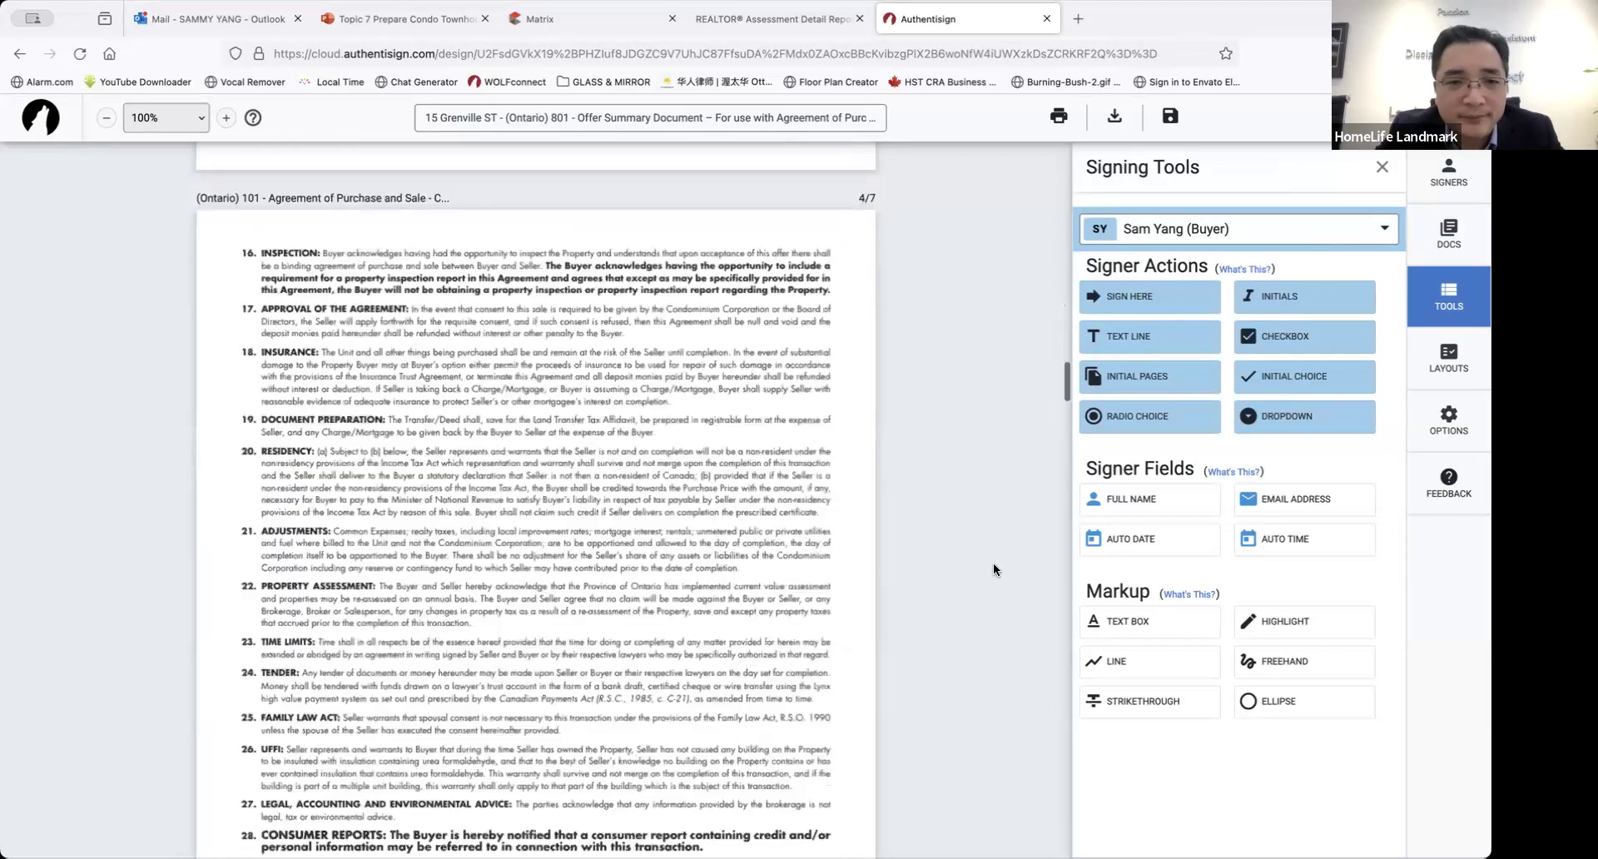
{"action": "scroll", "coordinate": [992, 563], "scroll_direction": "down", "scroll_amount": 15}
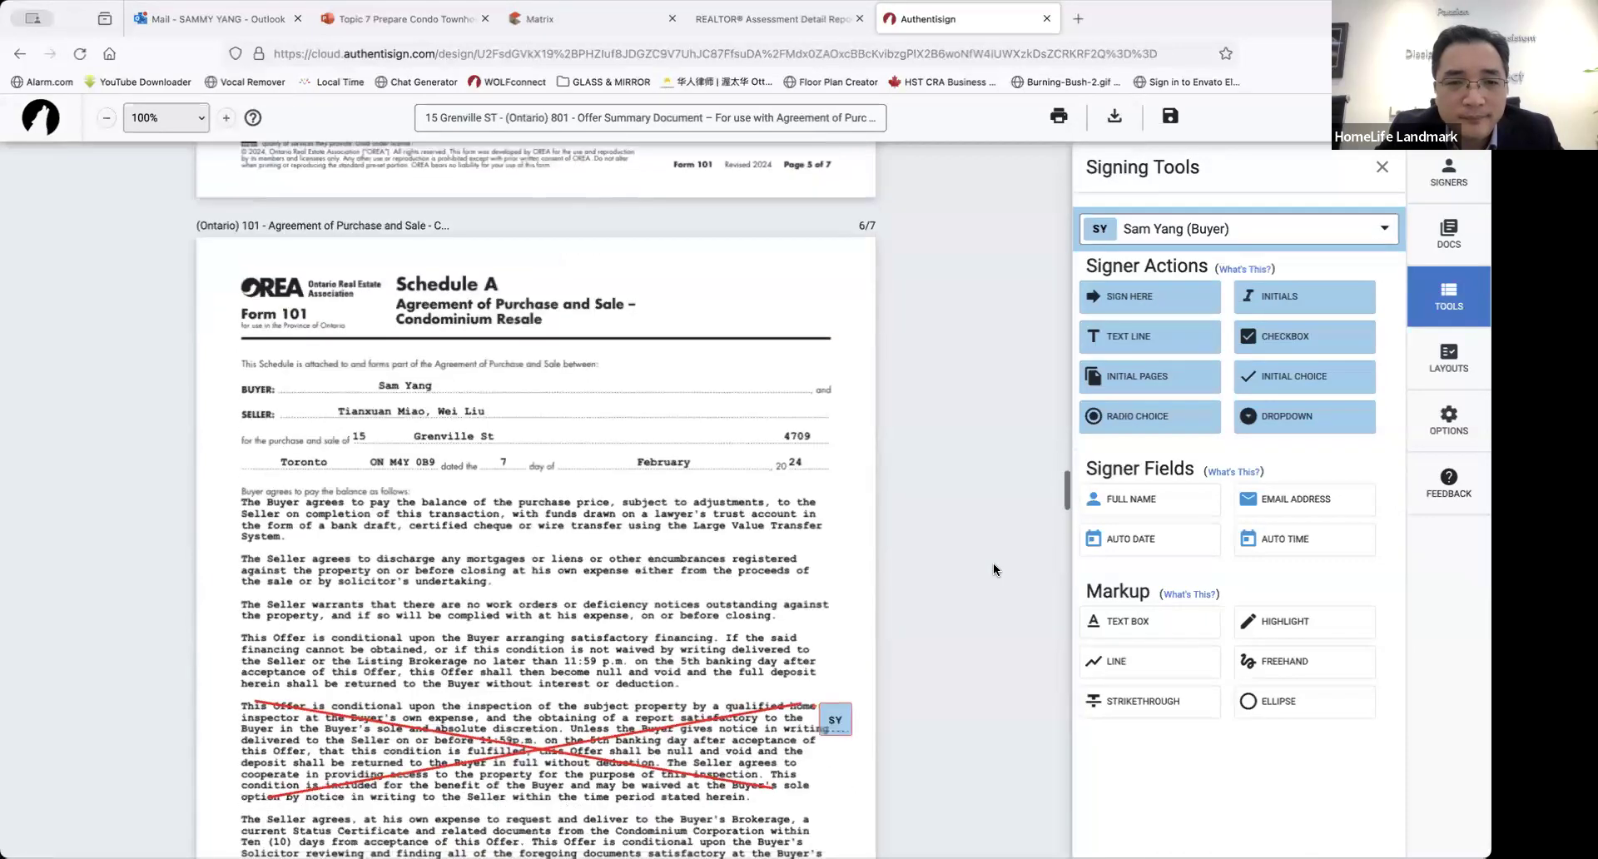
{"action": "scroll", "coordinate": [992, 563], "scroll_direction": "down", "scroll_amount": 15}
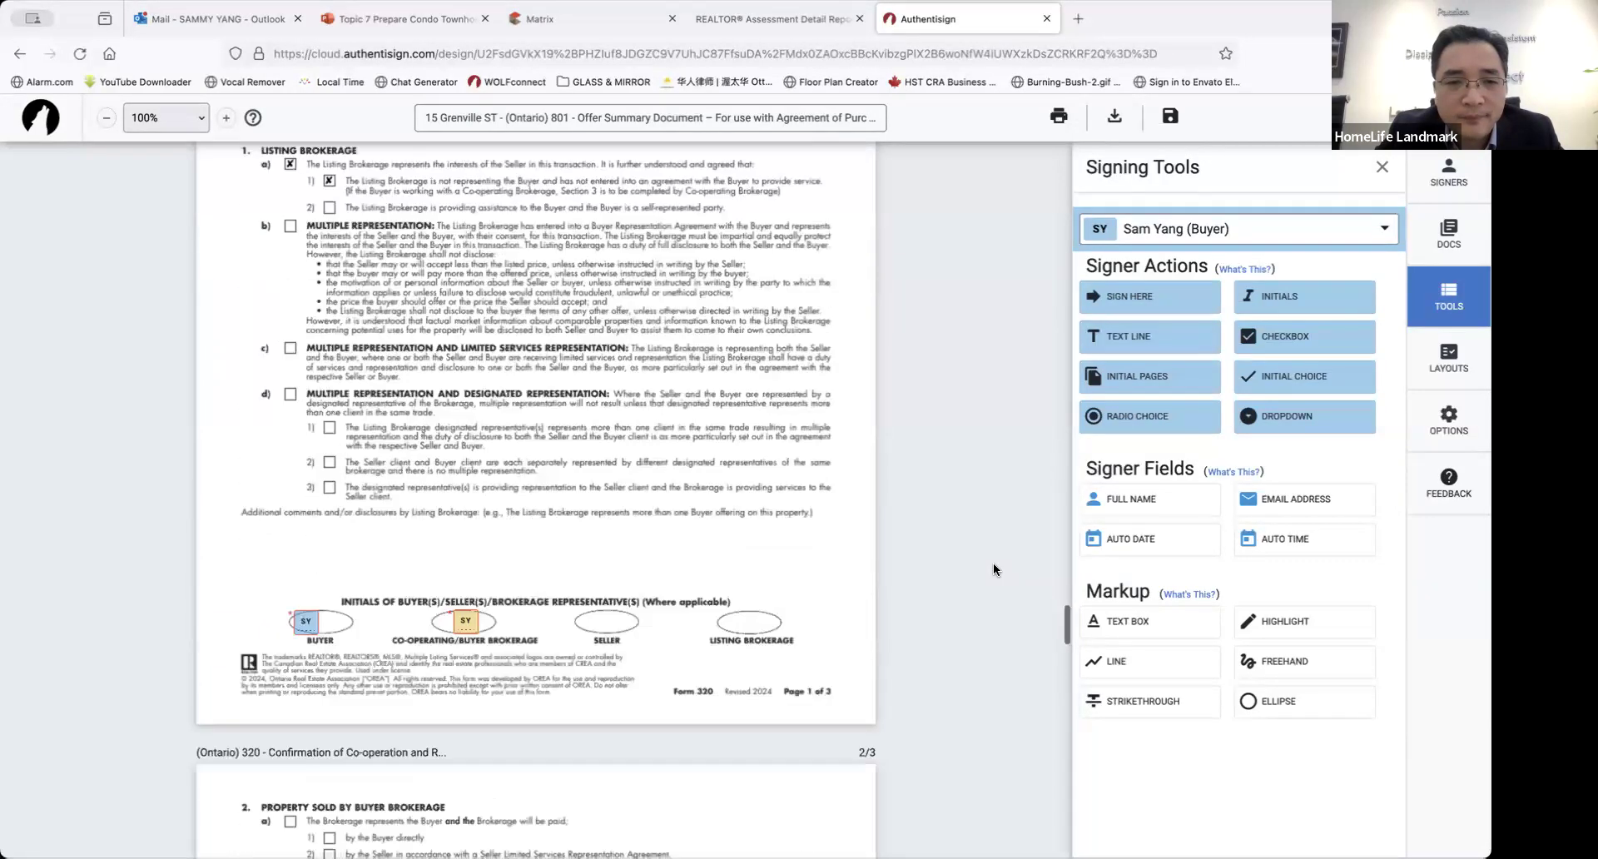
{"action": "scroll", "coordinate": [992, 563], "scroll_direction": "down", "scroll_amount": 15}
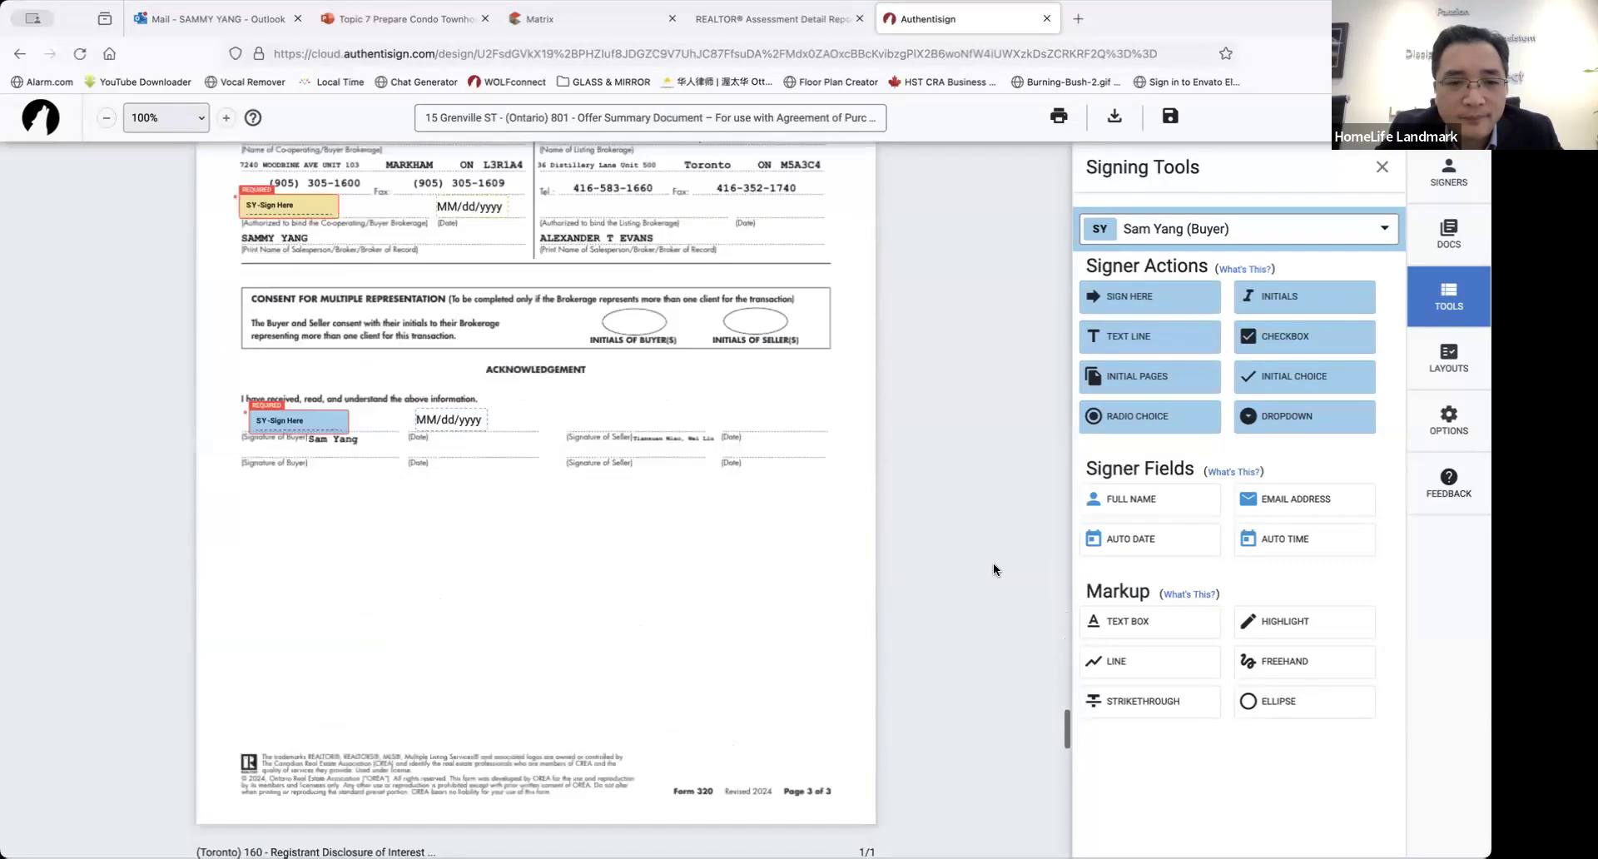
{"action": "scroll", "coordinate": [992, 570], "scroll_direction": "down", "scroll_amount": 15}
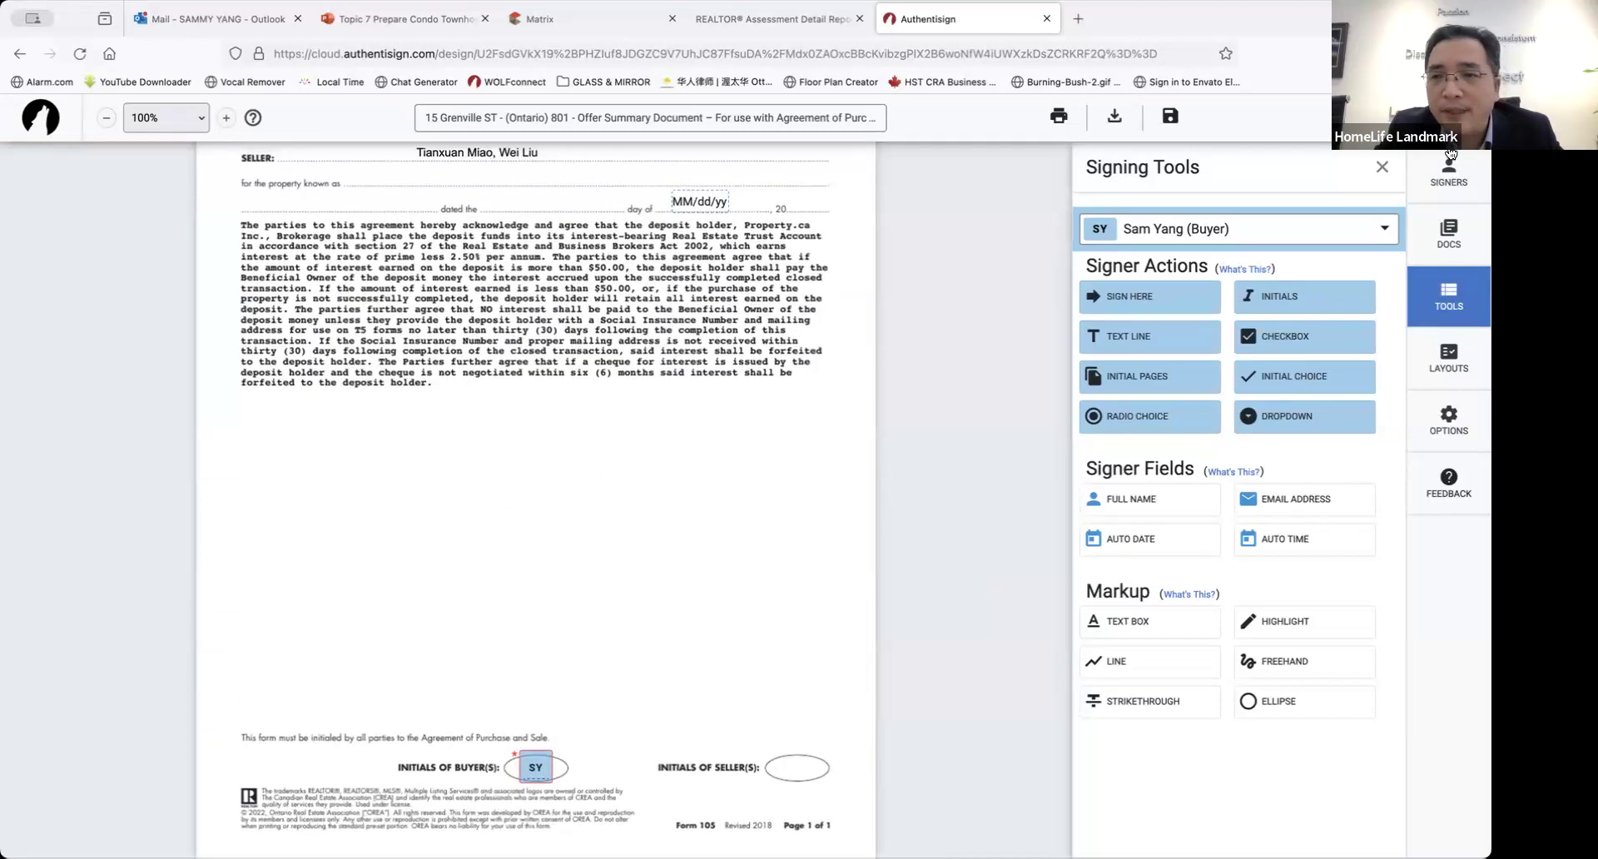
{"action": "left_click", "coordinate": [1444, 117]}
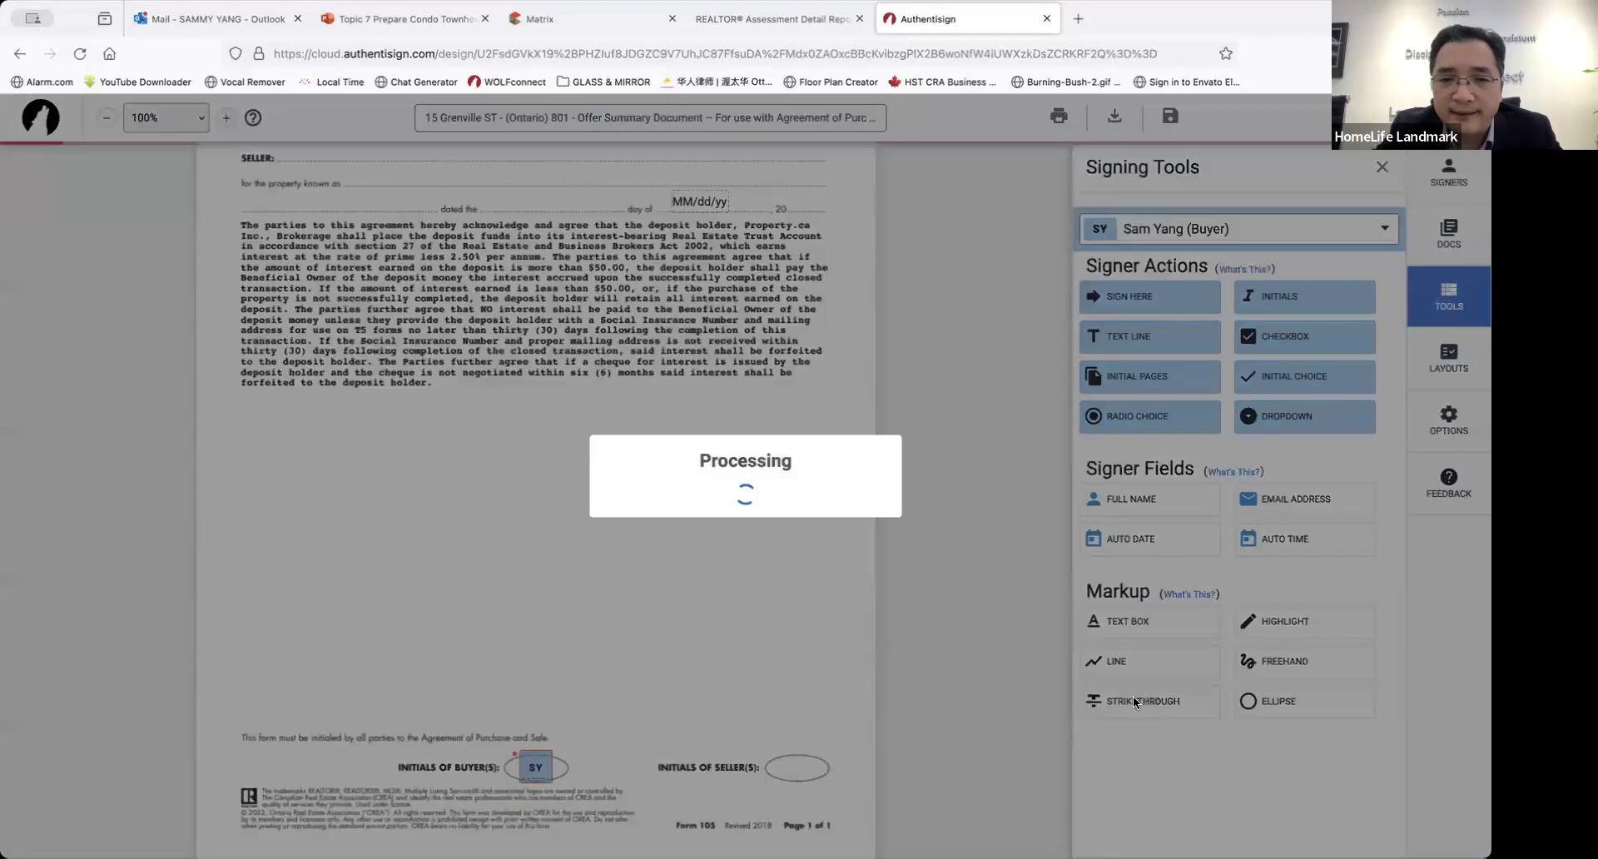
Step: Send the 801 Offer Summary envelope and check Outlook for the two signature-request emails
{"action": "left_click", "coordinate": [1042, 640]}
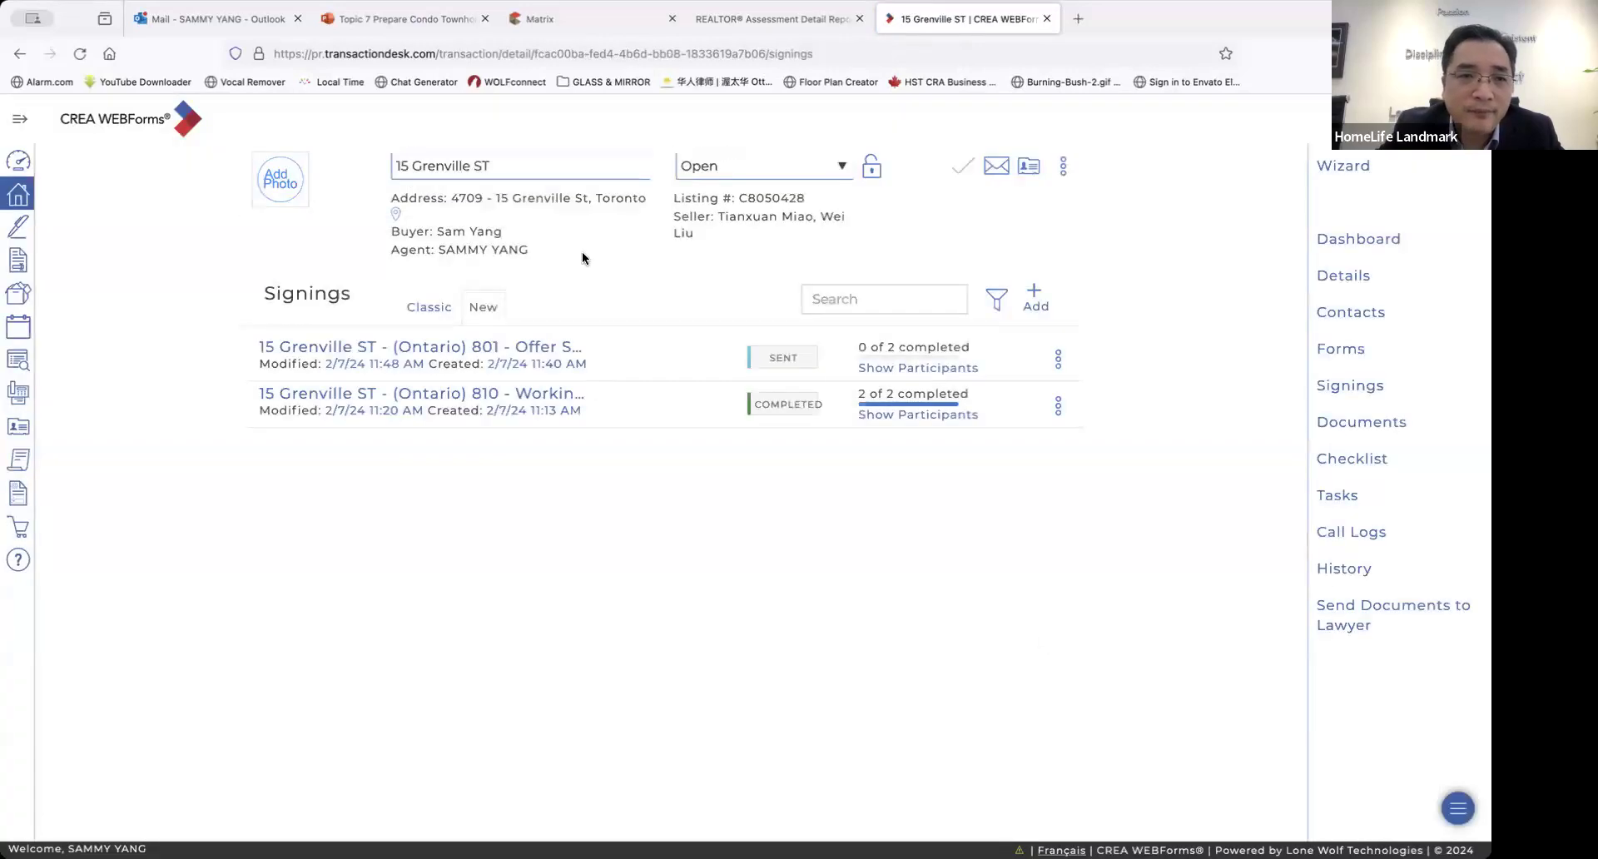
{"action": "left_click", "coordinate": [398, 20]}
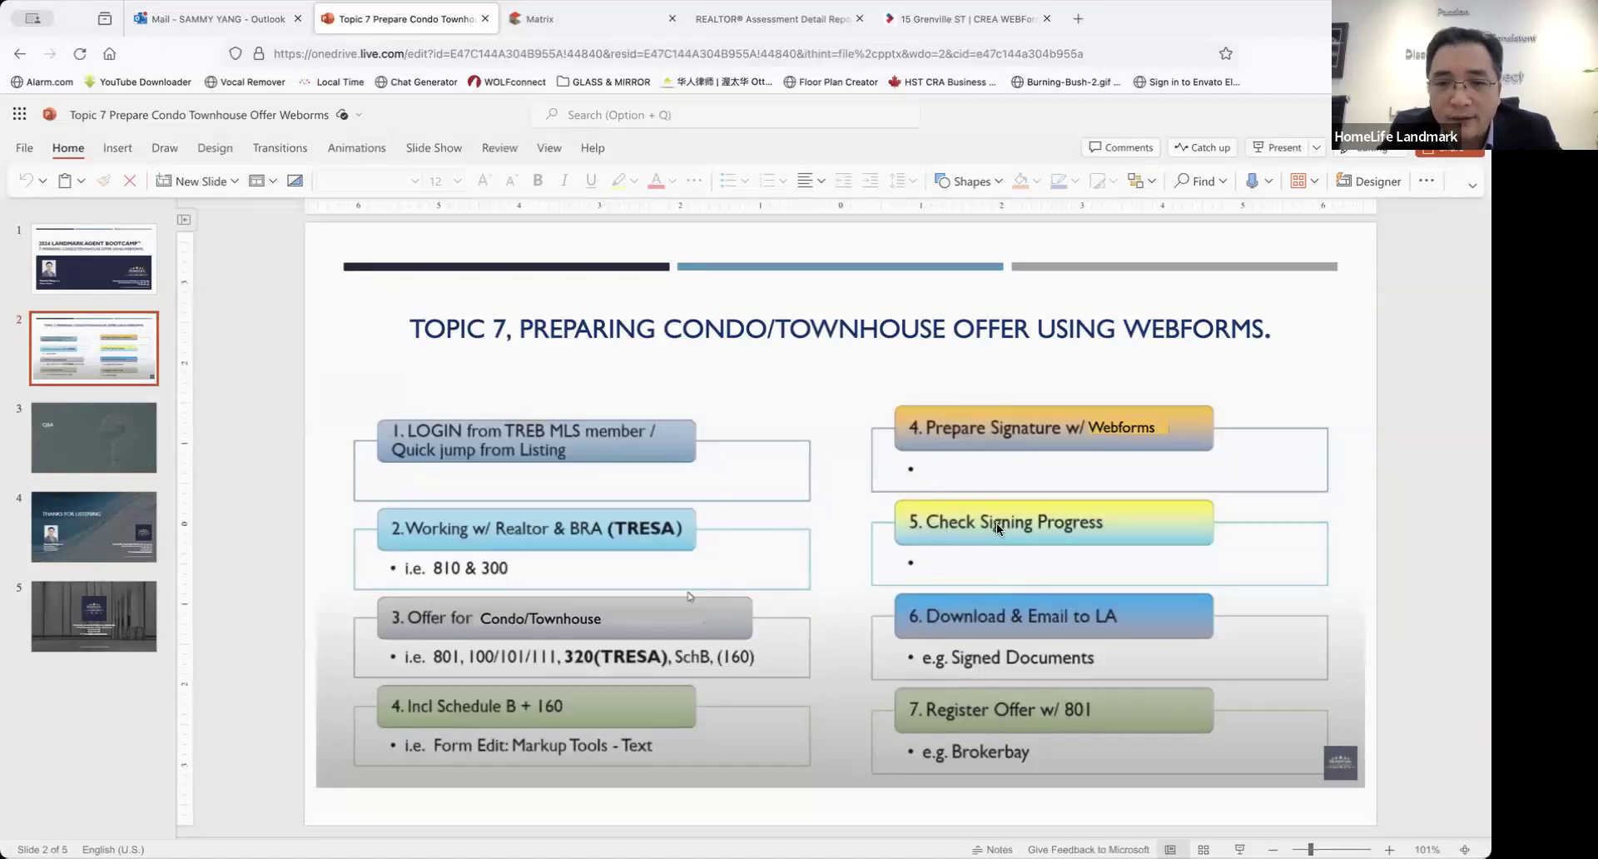
{"action": "left_click", "coordinate": [212, 19]}
{"action": "scroll", "coordinate": [482, 548], "scroll_direction": "down", "scroll_amount": 5}
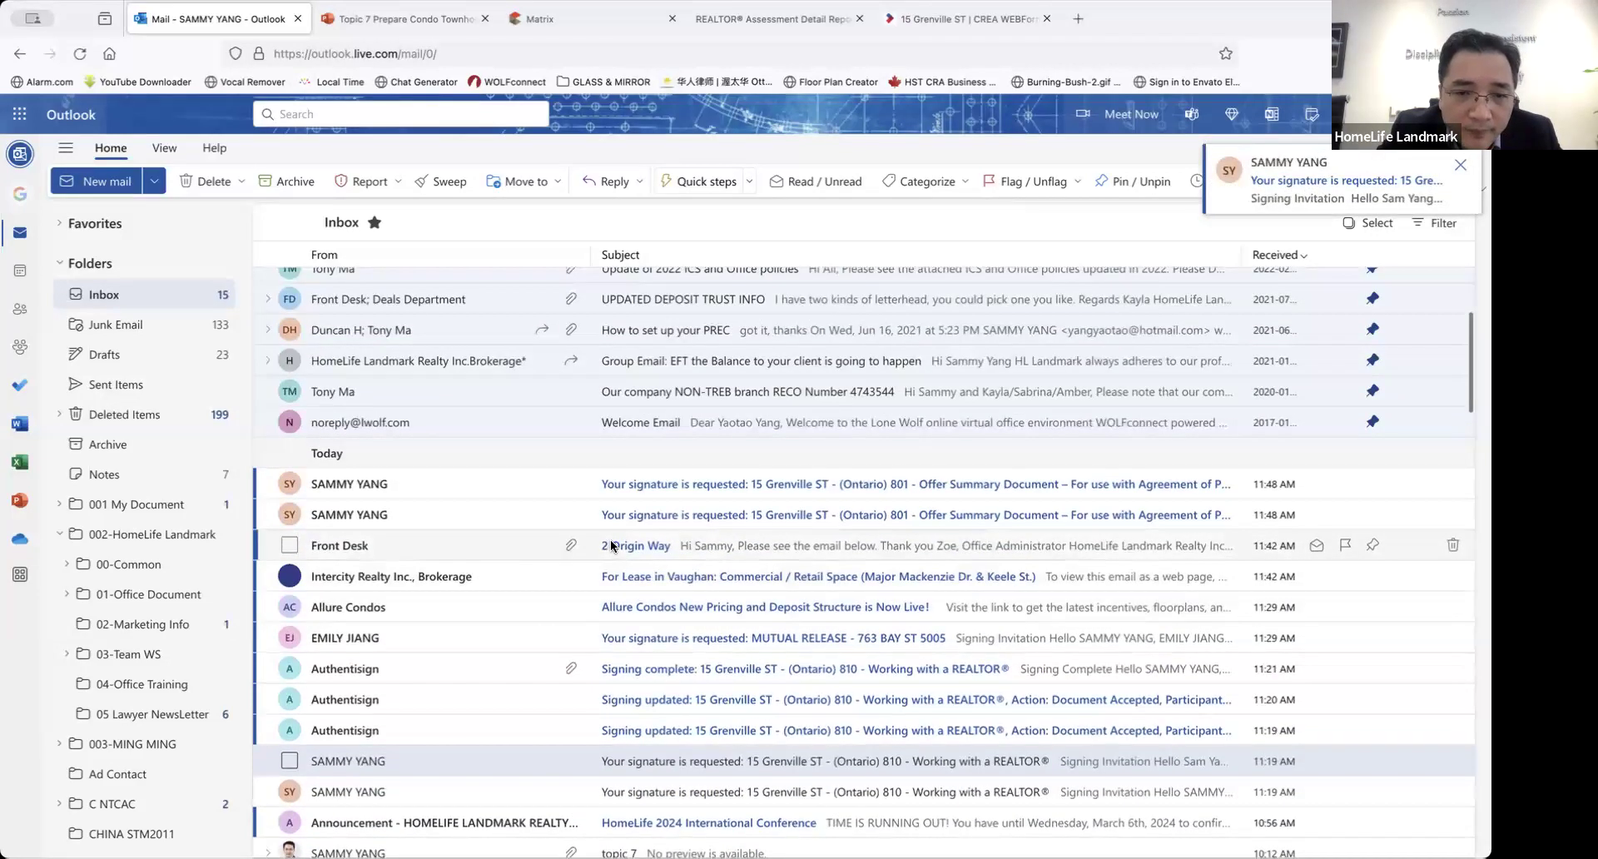
Step: Open the Offer Summary request email, accept the terms, then sign and initial the Form 101 fields
{"action": "left_click", "coordinate": [651, 514]}
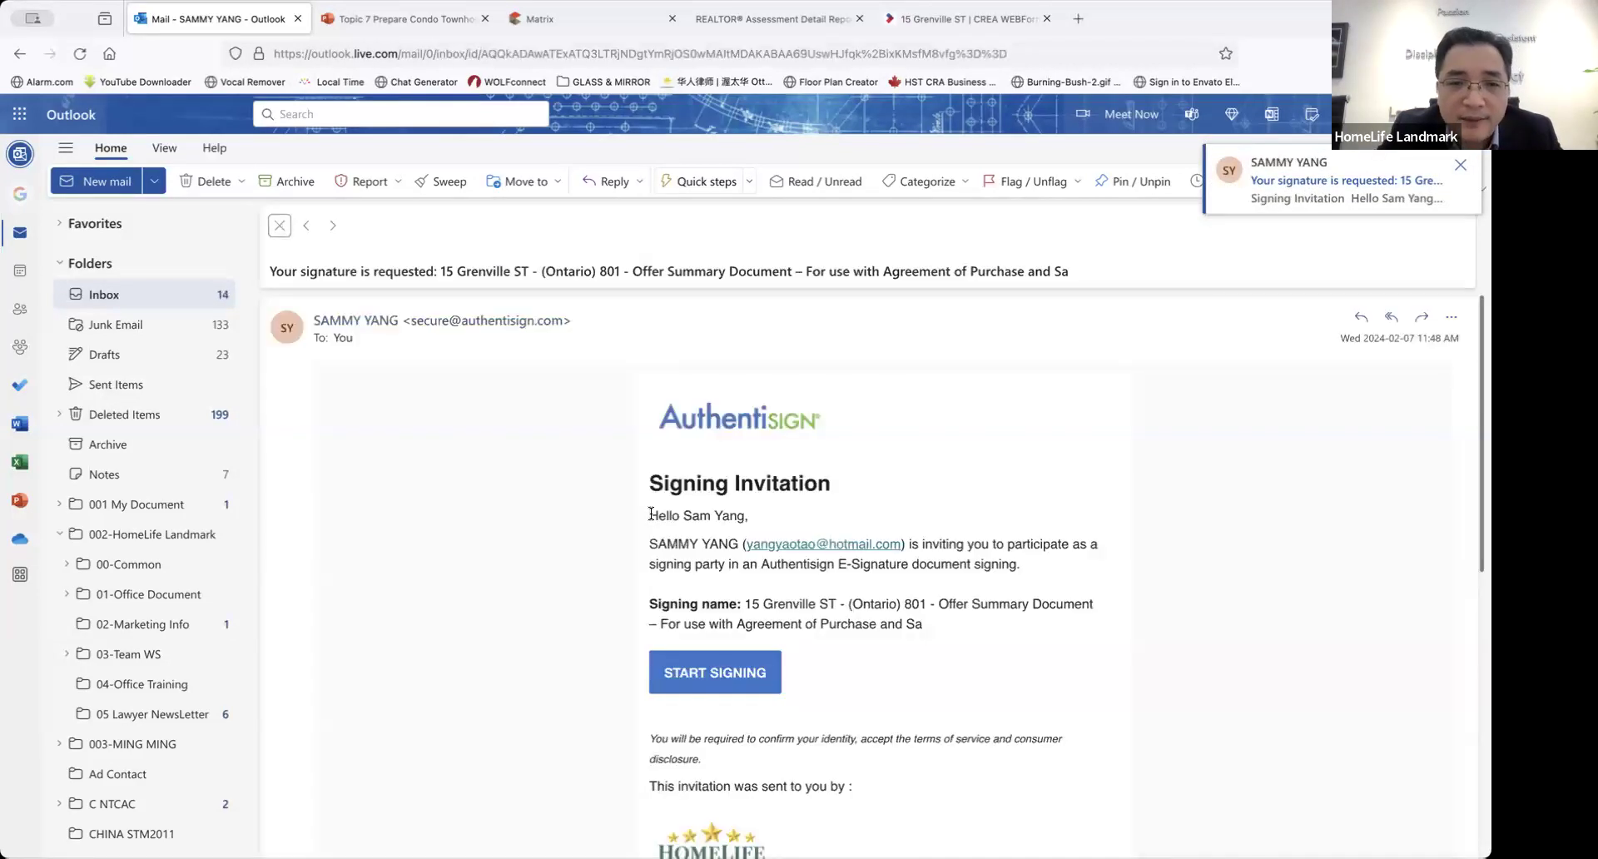
{"action": "left_click", "coordinate": [724, 676]}
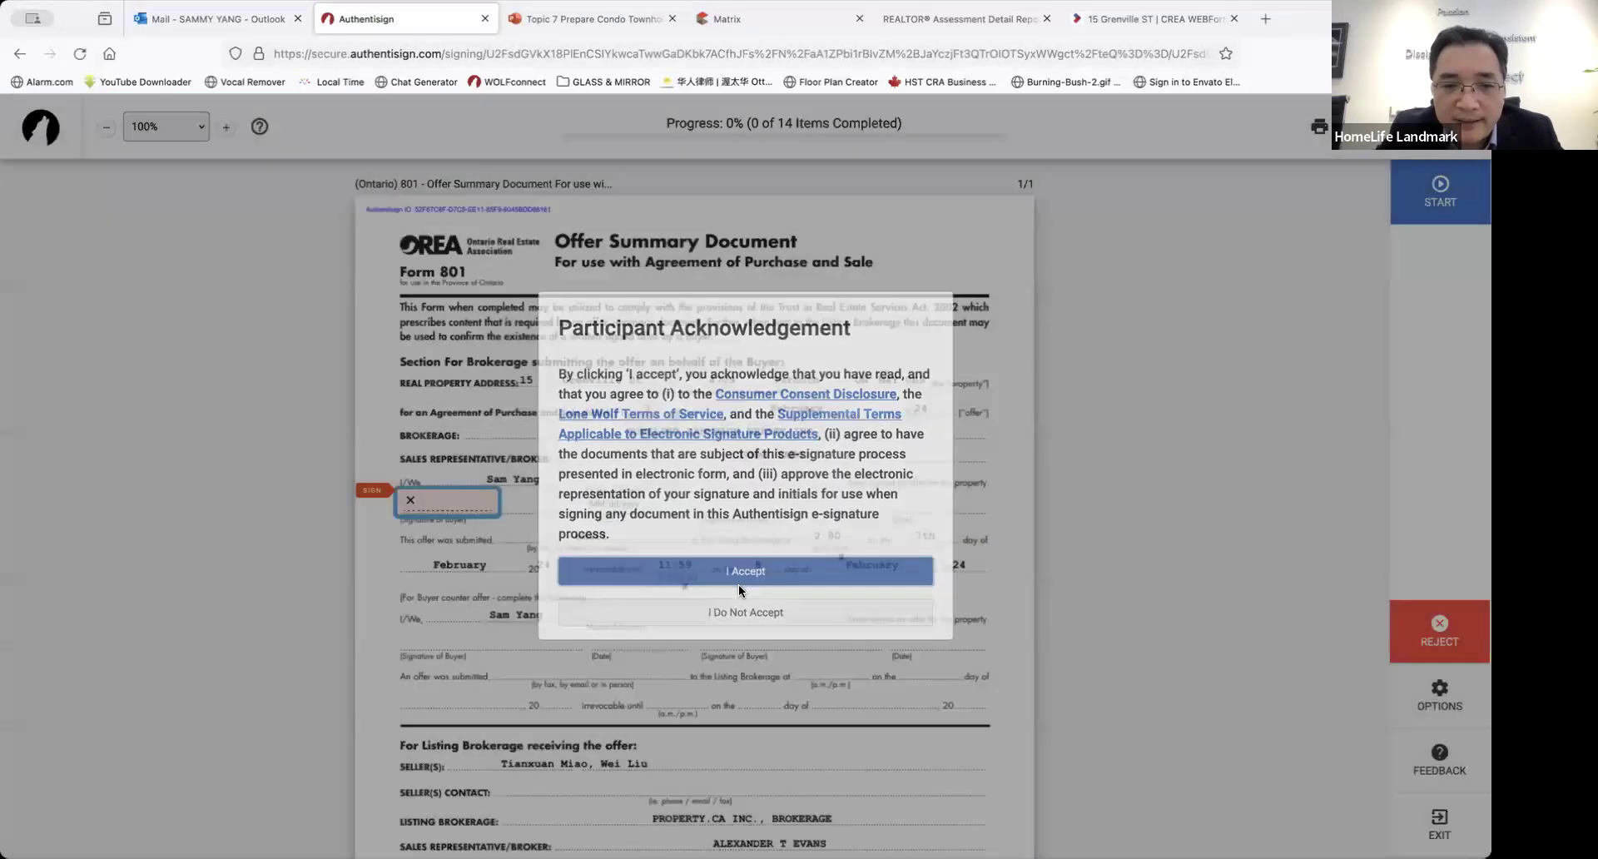
{"action": "left_click", "coordinate": [737, 571]}
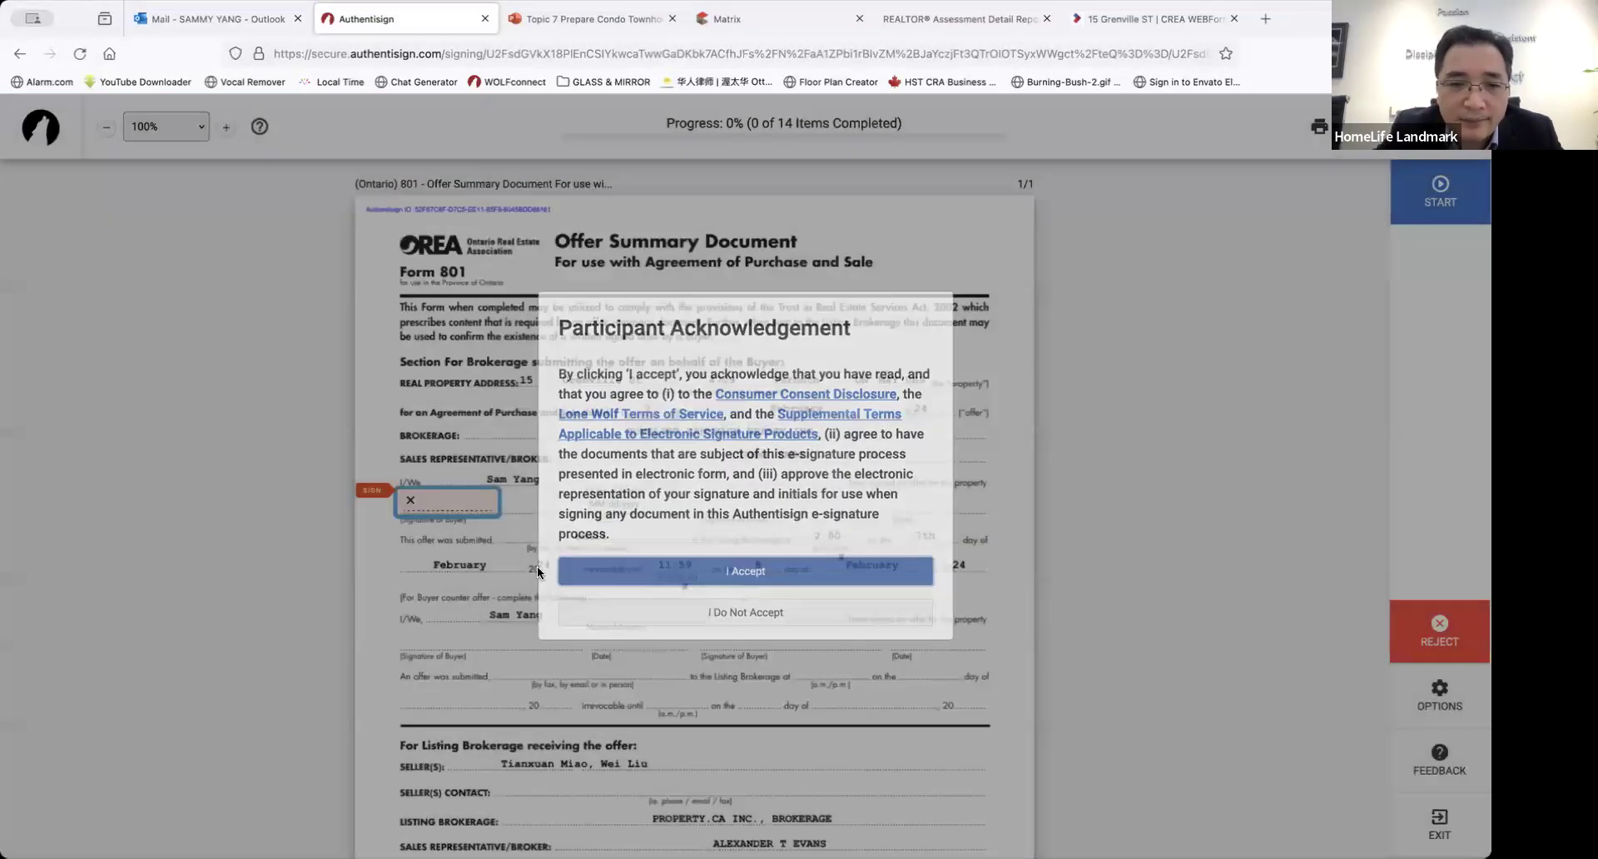
{"action": "left_click", "coordinate": [489, 493]}
{"action": "left_click", "coordinate": [682, 460]}
{"action": "left_click", "coordinate": [682, 460]}
{"action": "left_click", "coordinate": [683, 460]}
{"action": "left_click", "coordinate": [682, 460]}
{"action": "left_click", "coordinate": [682, 460]}
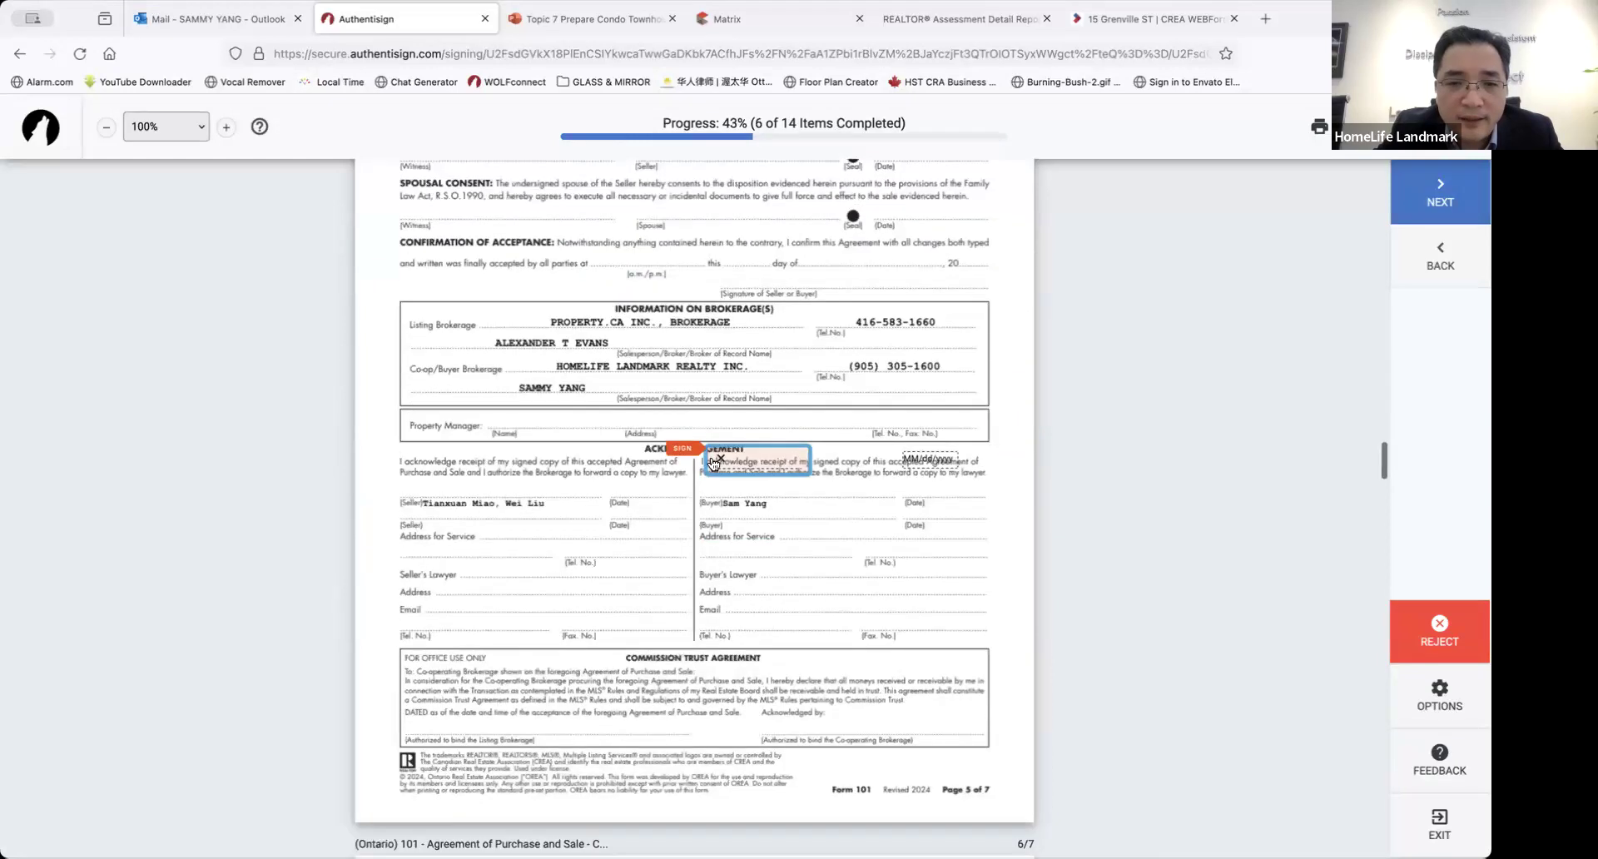
{"action": "left_click", "coordinate": [743, 461]}
Step: Initial the struck-out inspection clause and remaining buyer boxes, complete the signing, and return to the inbox
{"action": "left_click", "coordinate": [989, 465]}
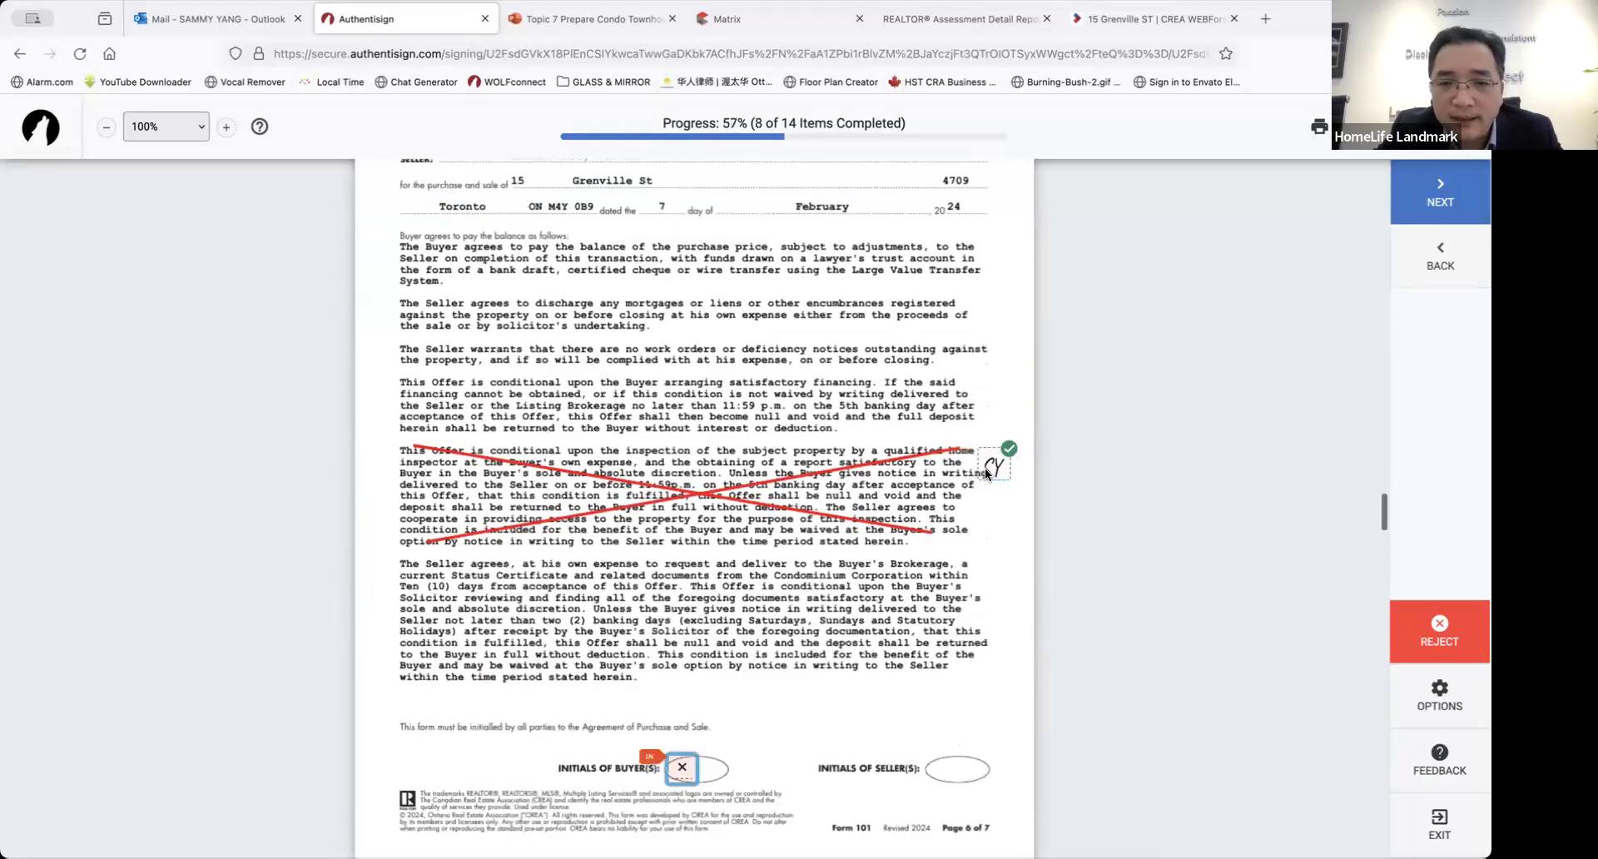
{"action": "left_click", "coordinate": [673, 470]}
{"action": "left_click", "coordinate": [672, 469]}
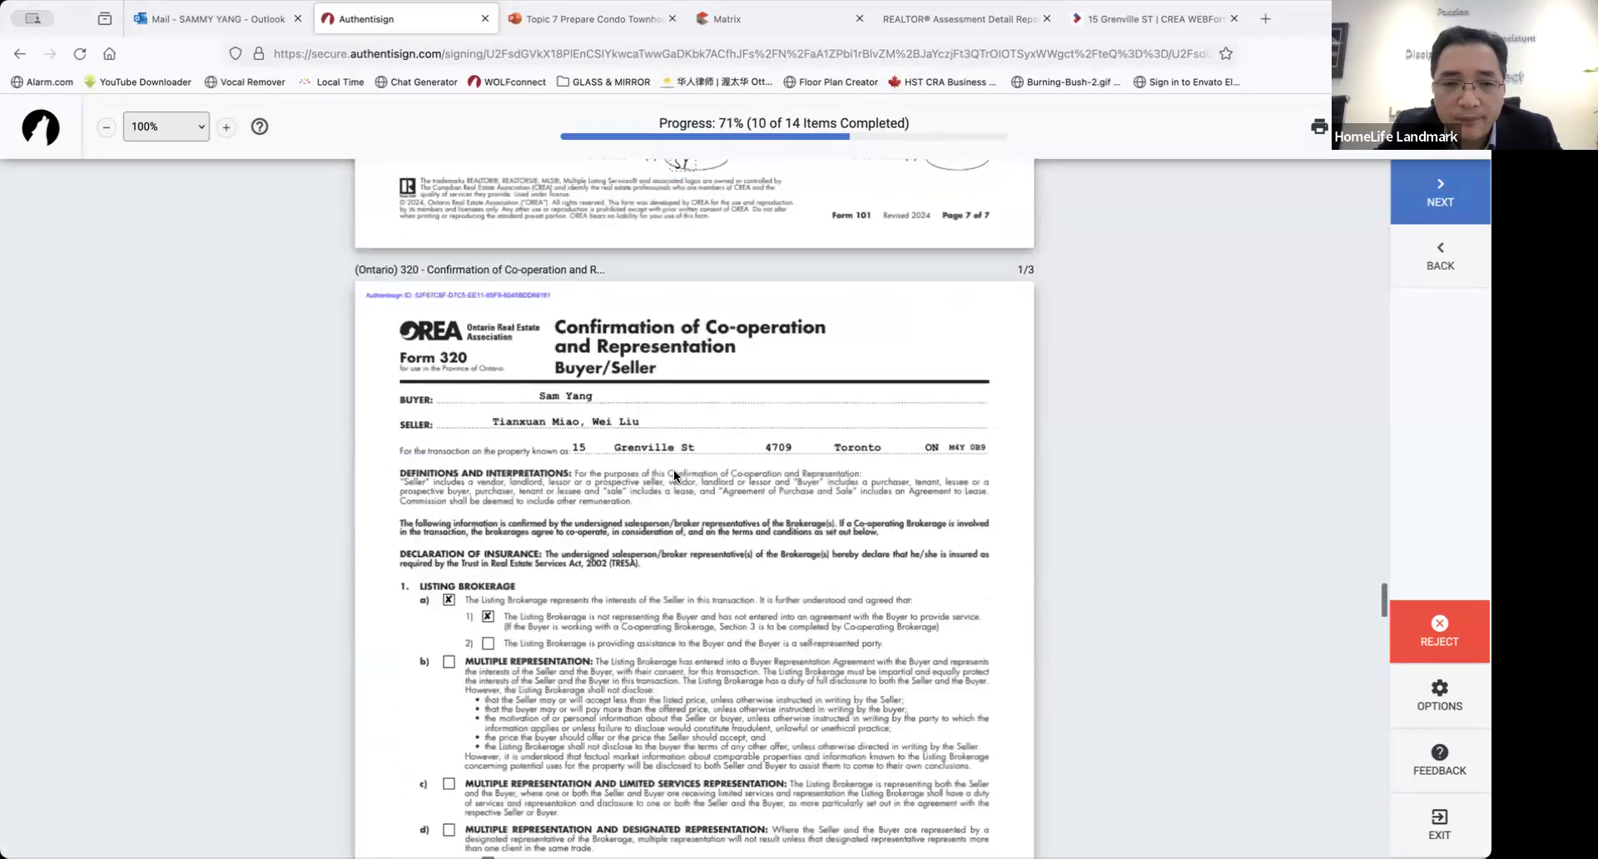
{"action": "left_click", "coordinate": [466, 464]}
{"action": "left_click", "coordinate": [469, 466]}
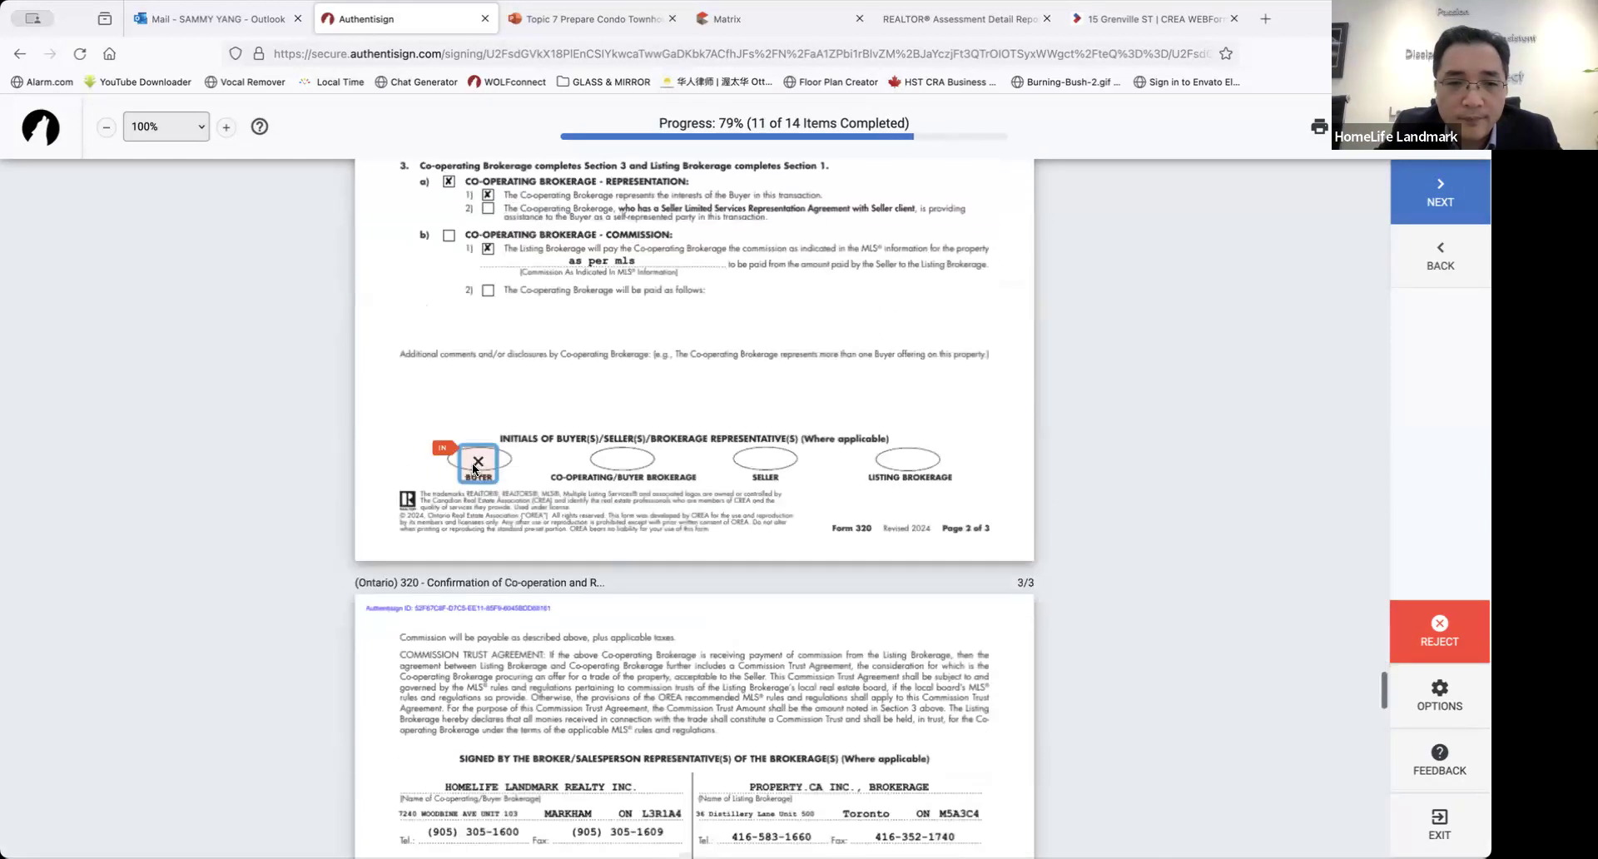
{"action": "left_click", "coordinate": [471, 468]}
{"action": "left_click", "coordinate": [694, 665]}
{"action": "left_click", "coordinate": [748, 559]}
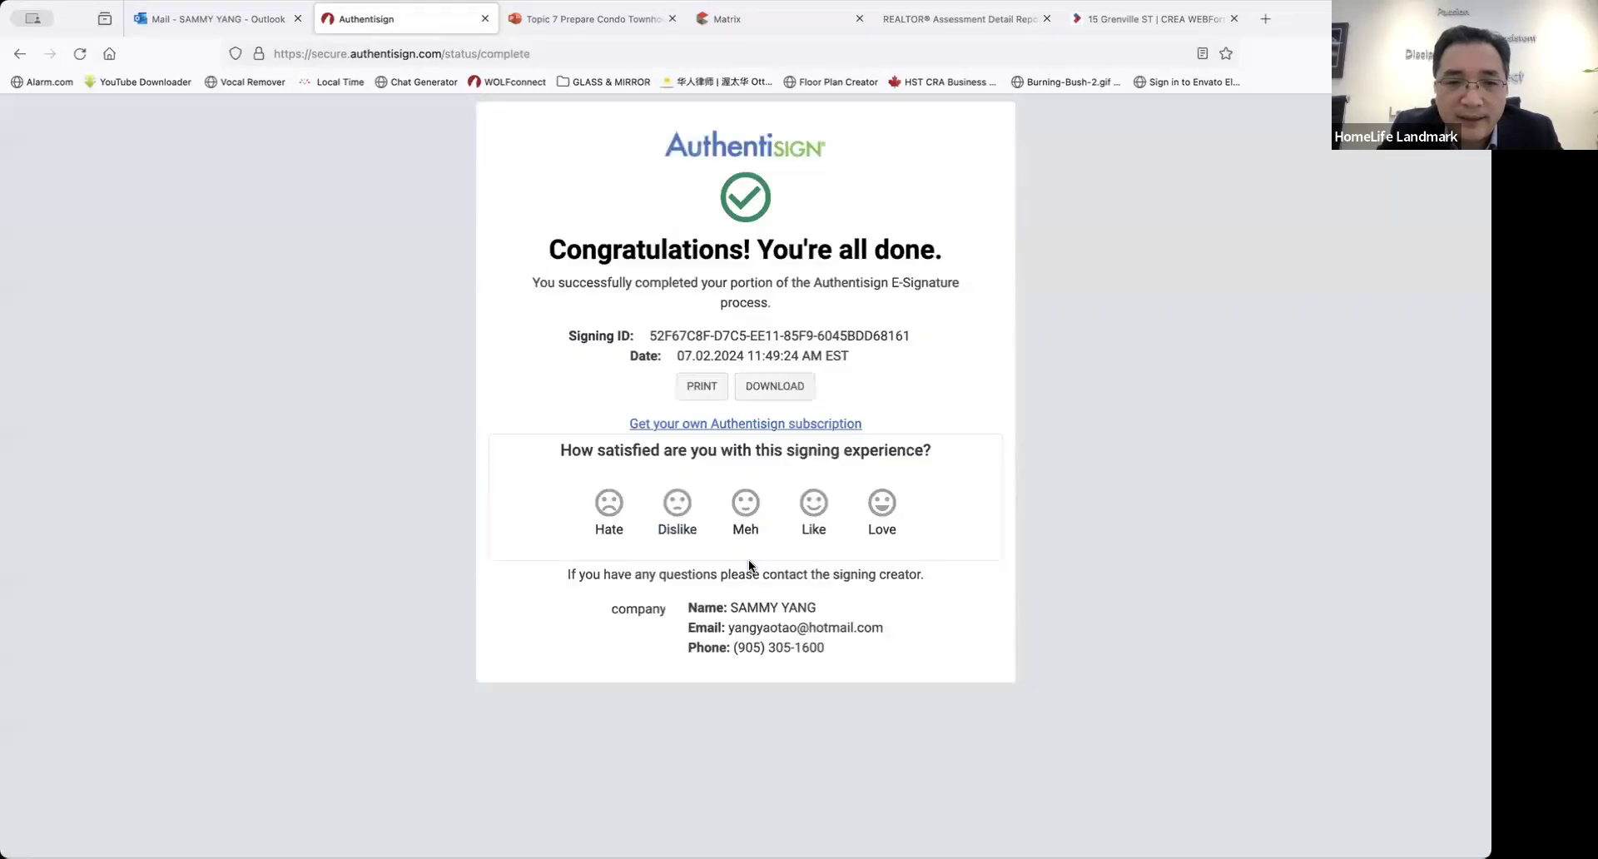
{"action": "left_click", "coordinate": [485, 19]}
{"action": "left_click", "coordinate": [143, 287]}
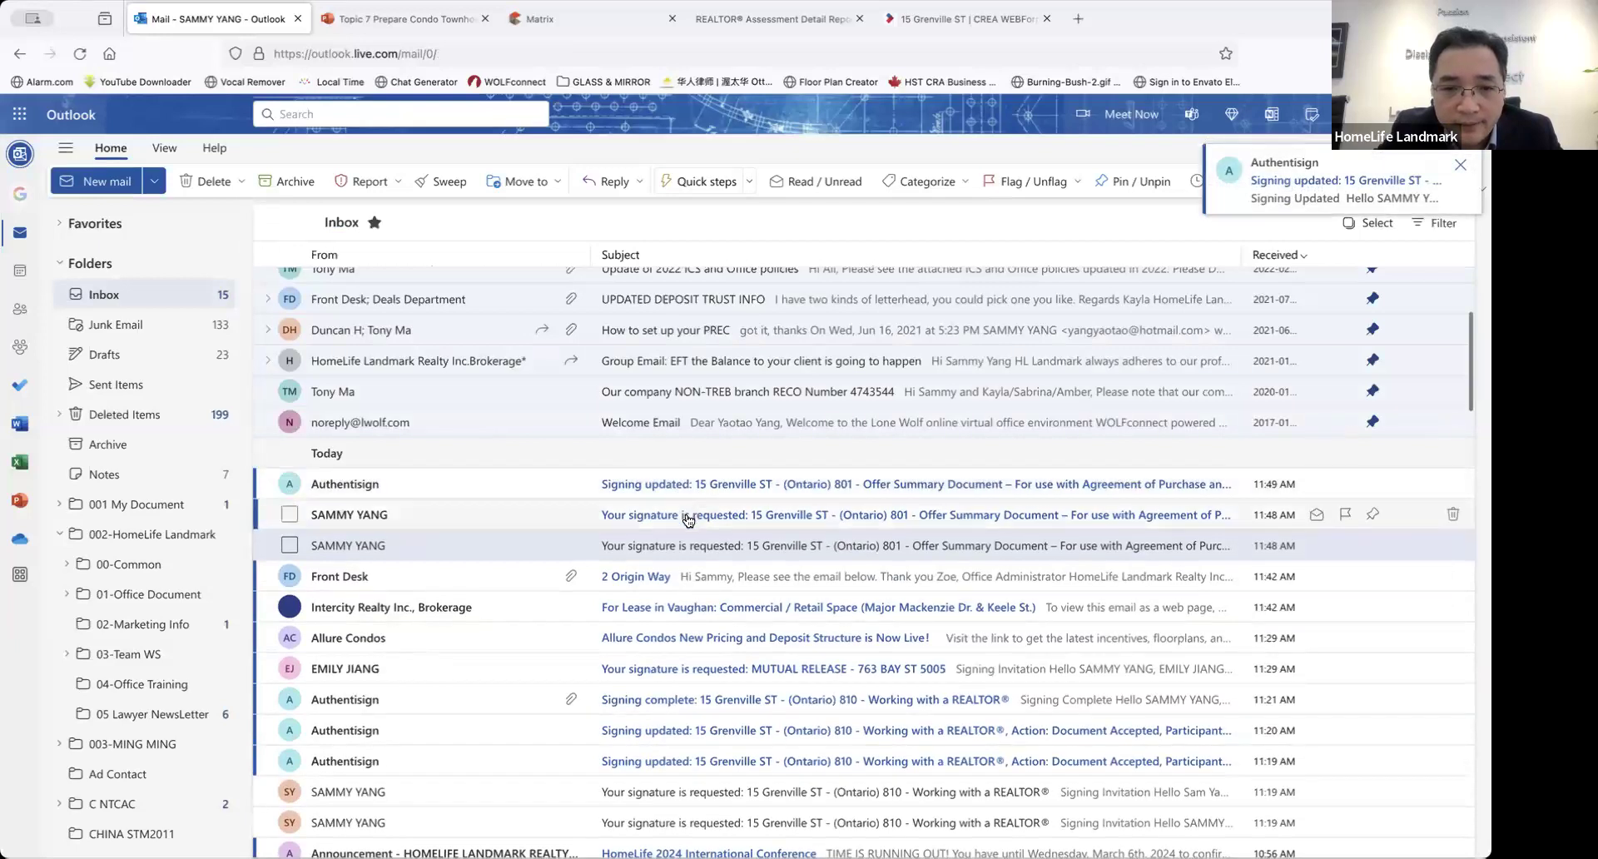
{"action": "left_click", "coordinate": [686, 517]}
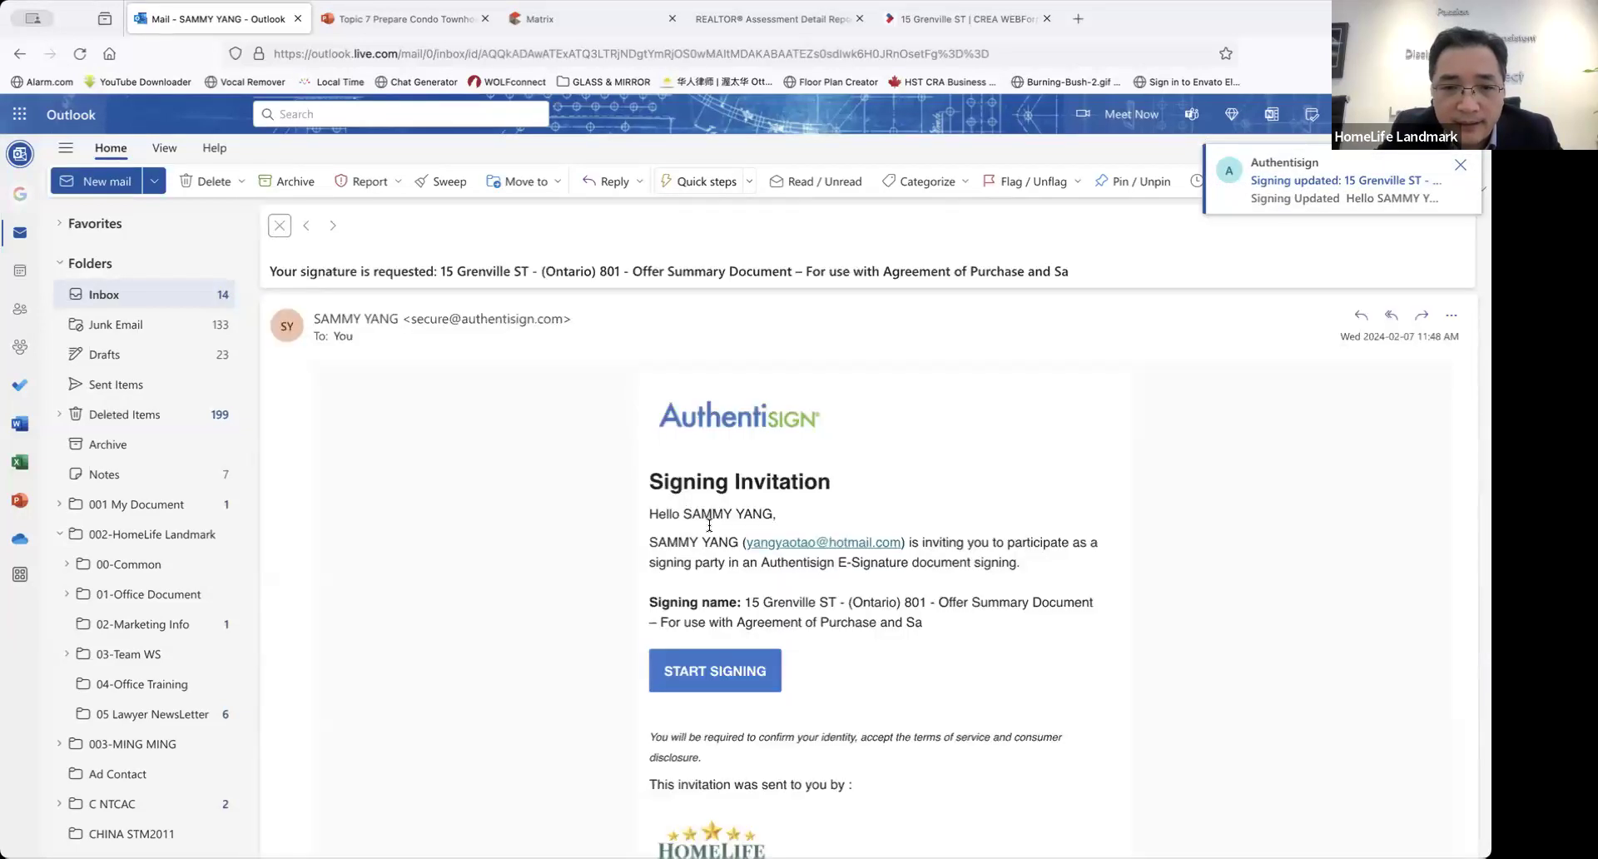
{"action": "left_click", "coordinate": [709, 674]}
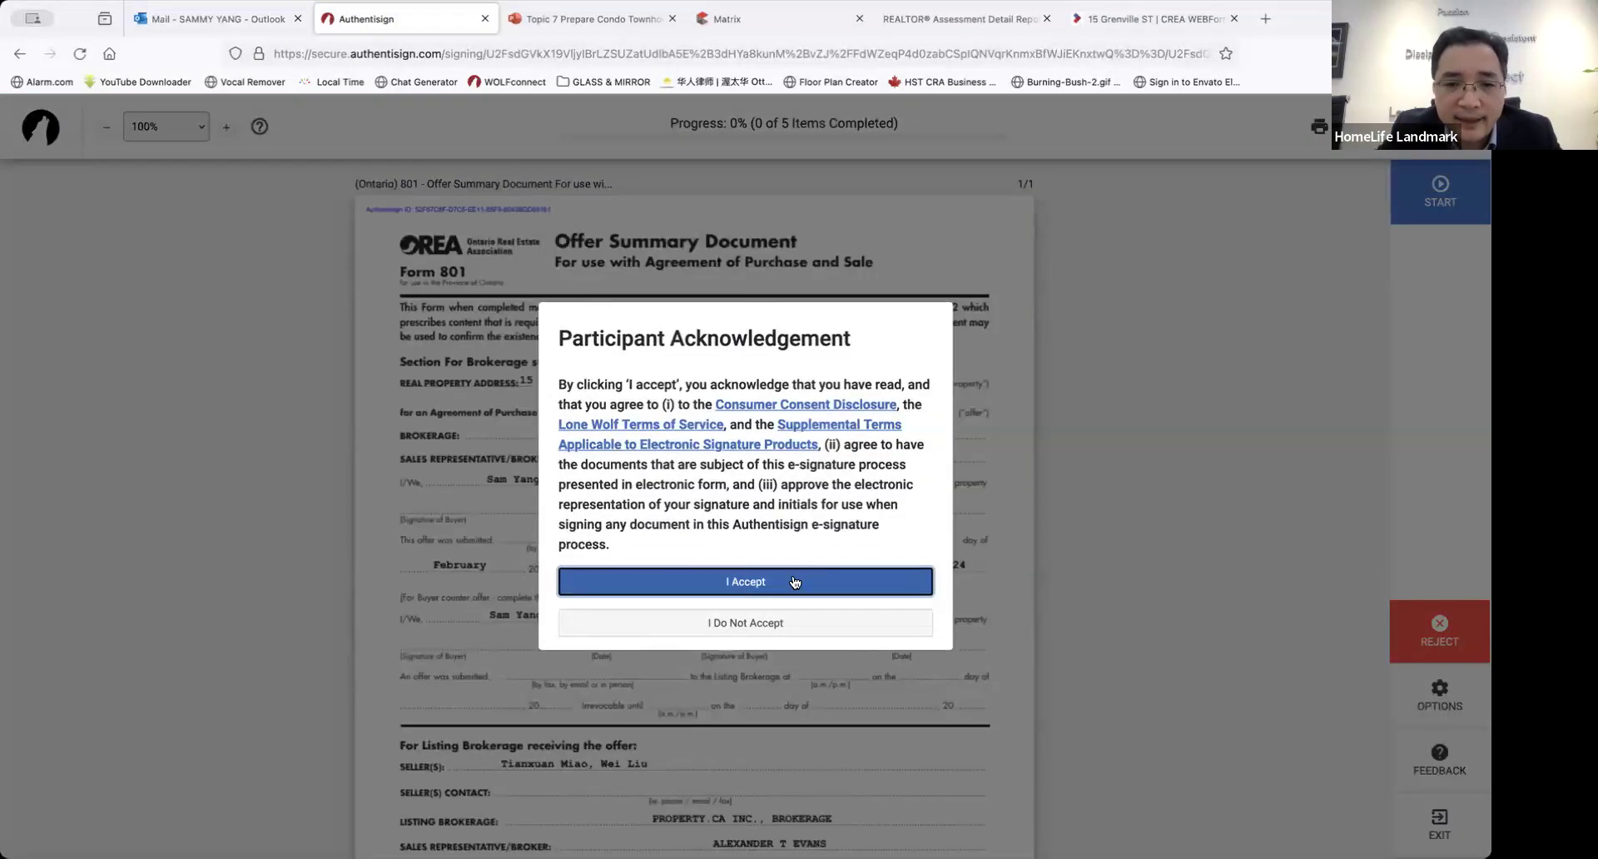
{"action": "left_click", "coordinate": [801, 574]}
Step: Sign page 5, initial Form 320 twice, sign Form 320 page 3 and Form 160, then finish
{"action": "left_click", "coordinate": [1402, 174]}
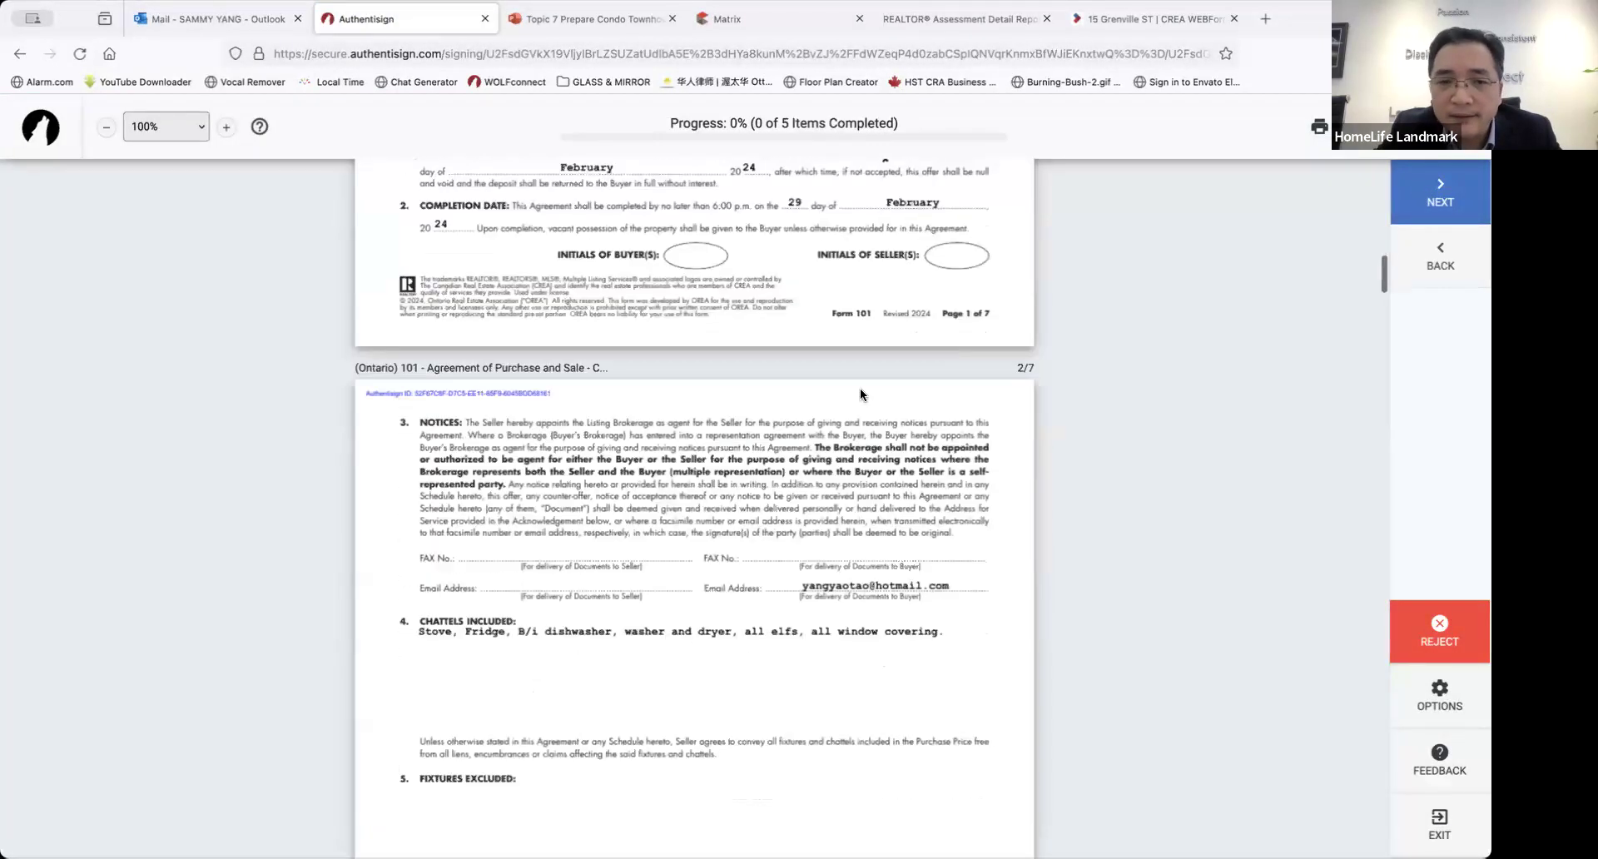
{"action": "left_click", "coordinate": [907, 459]}
{"action": "left_click", "coordinate": [620, 459]}
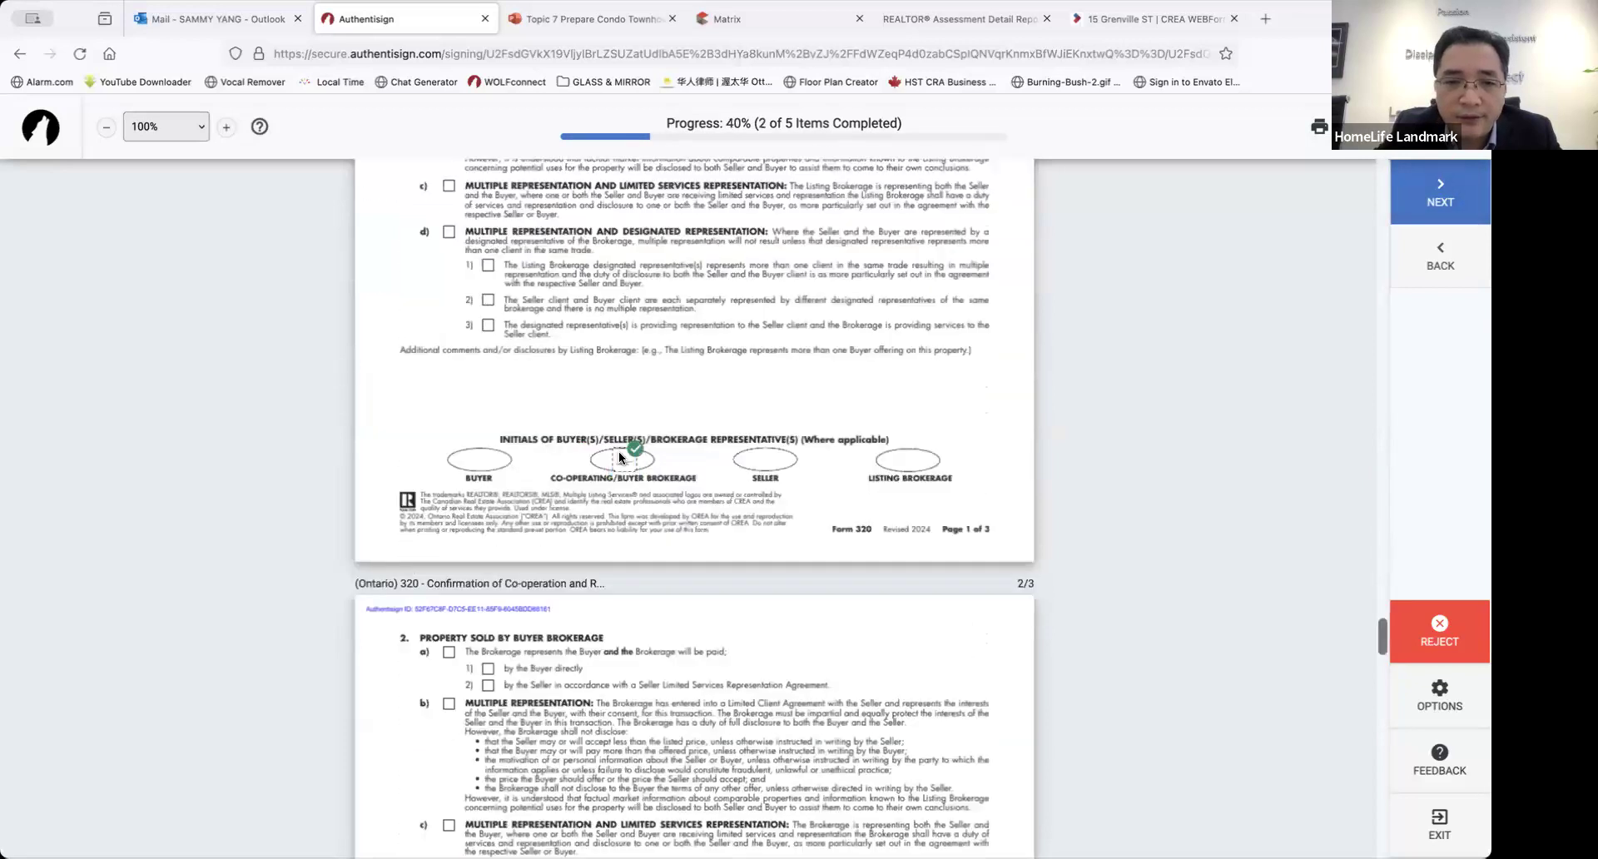
{"action": "left_click", "coordinate": [620, 460]}
{"action": "left_click", "coordinate": [477, 456]}
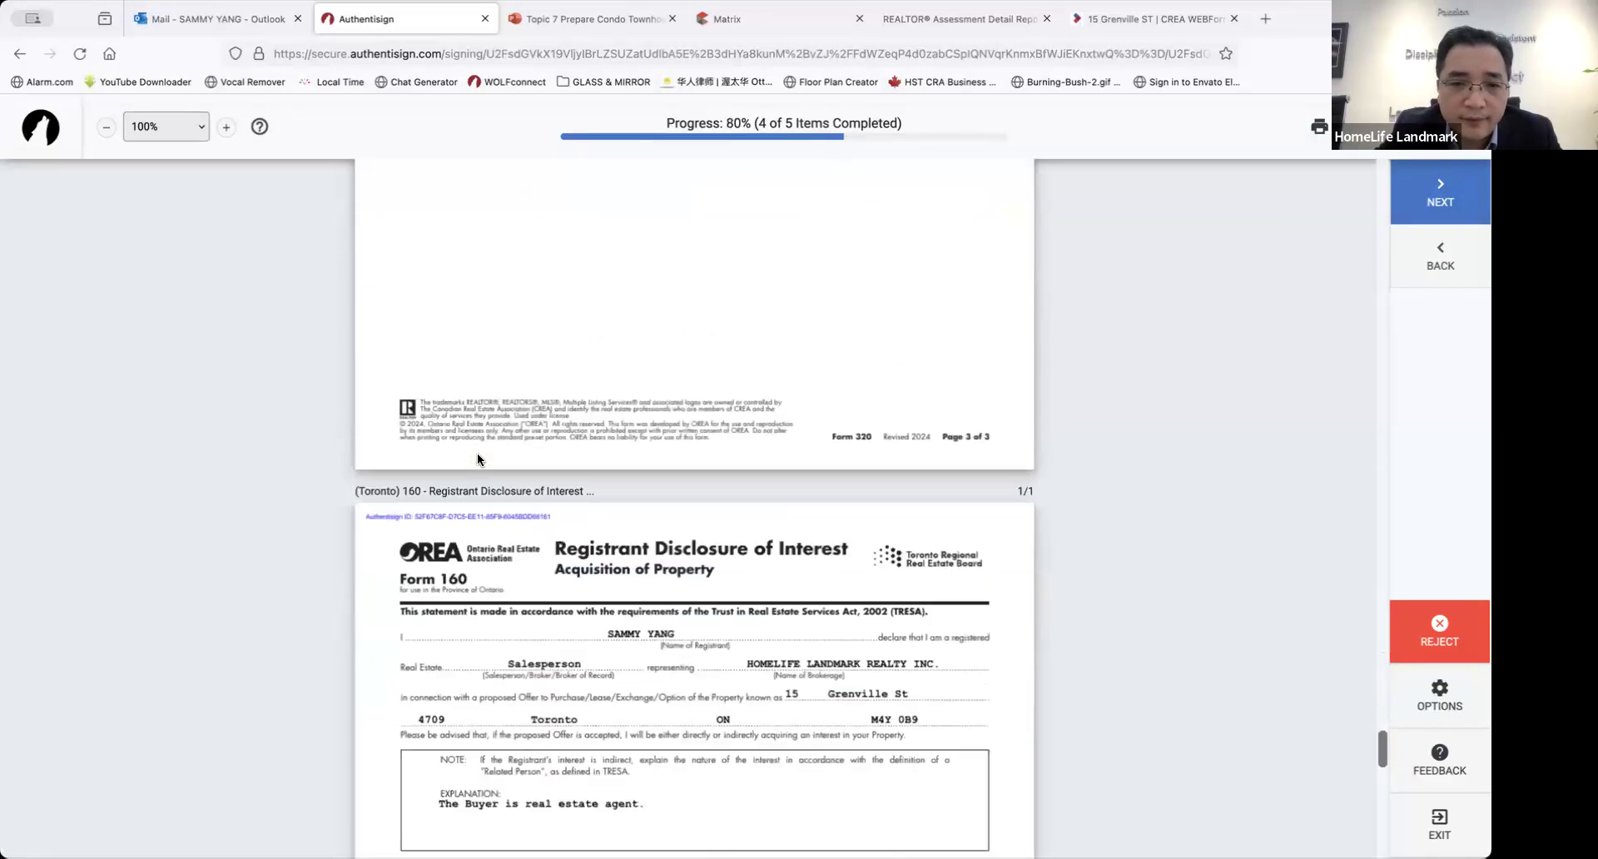
{"action": "left_click", "coordinate": [649, 463]}
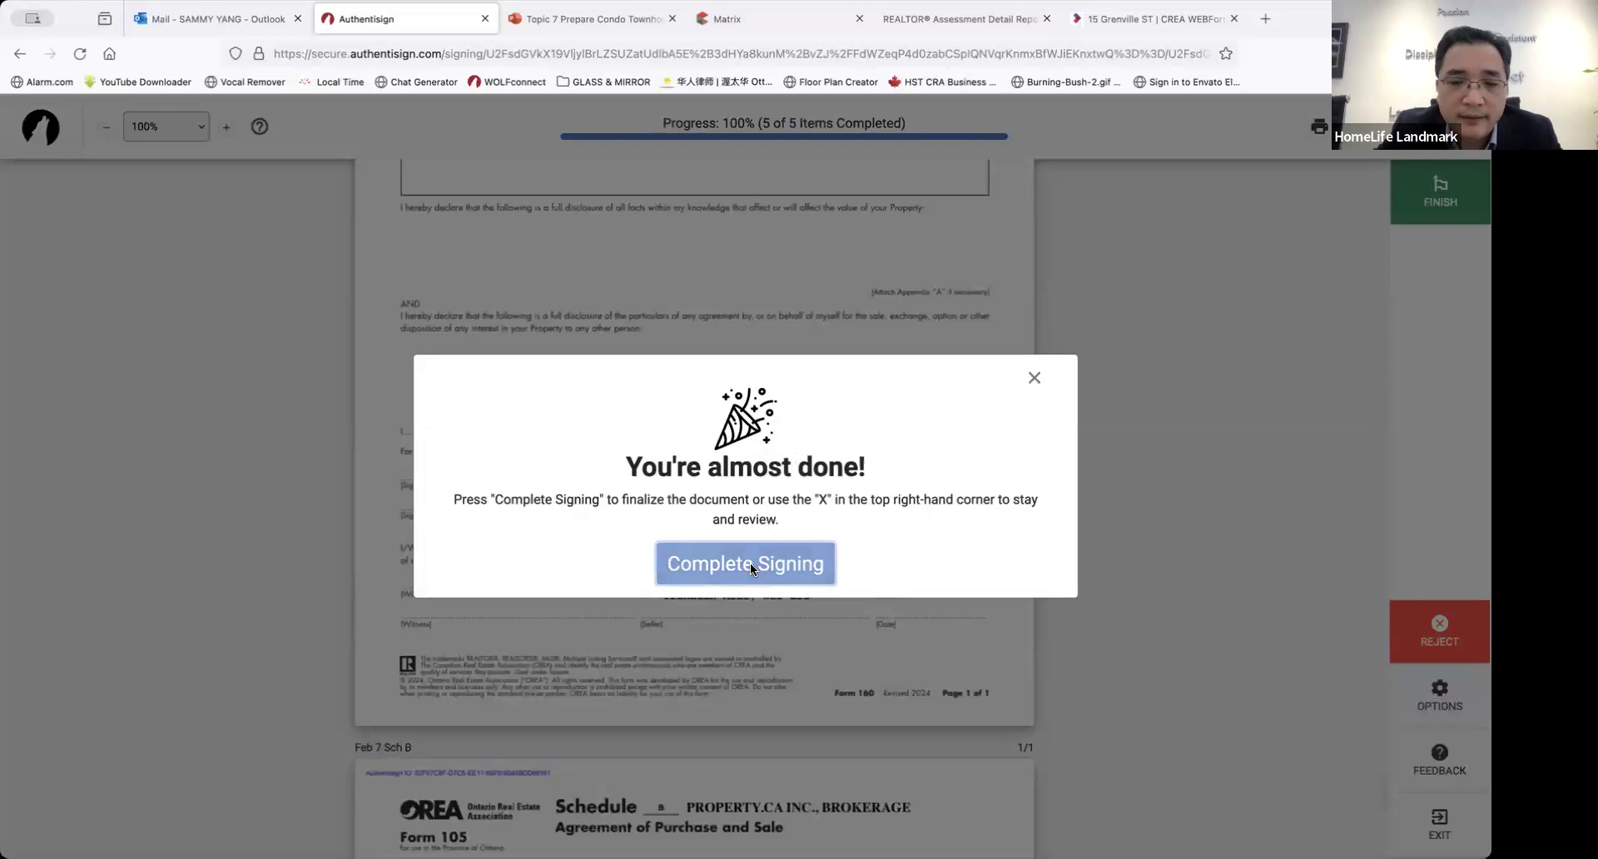
{"action": "left_click", "coordinate": [750, 562]}
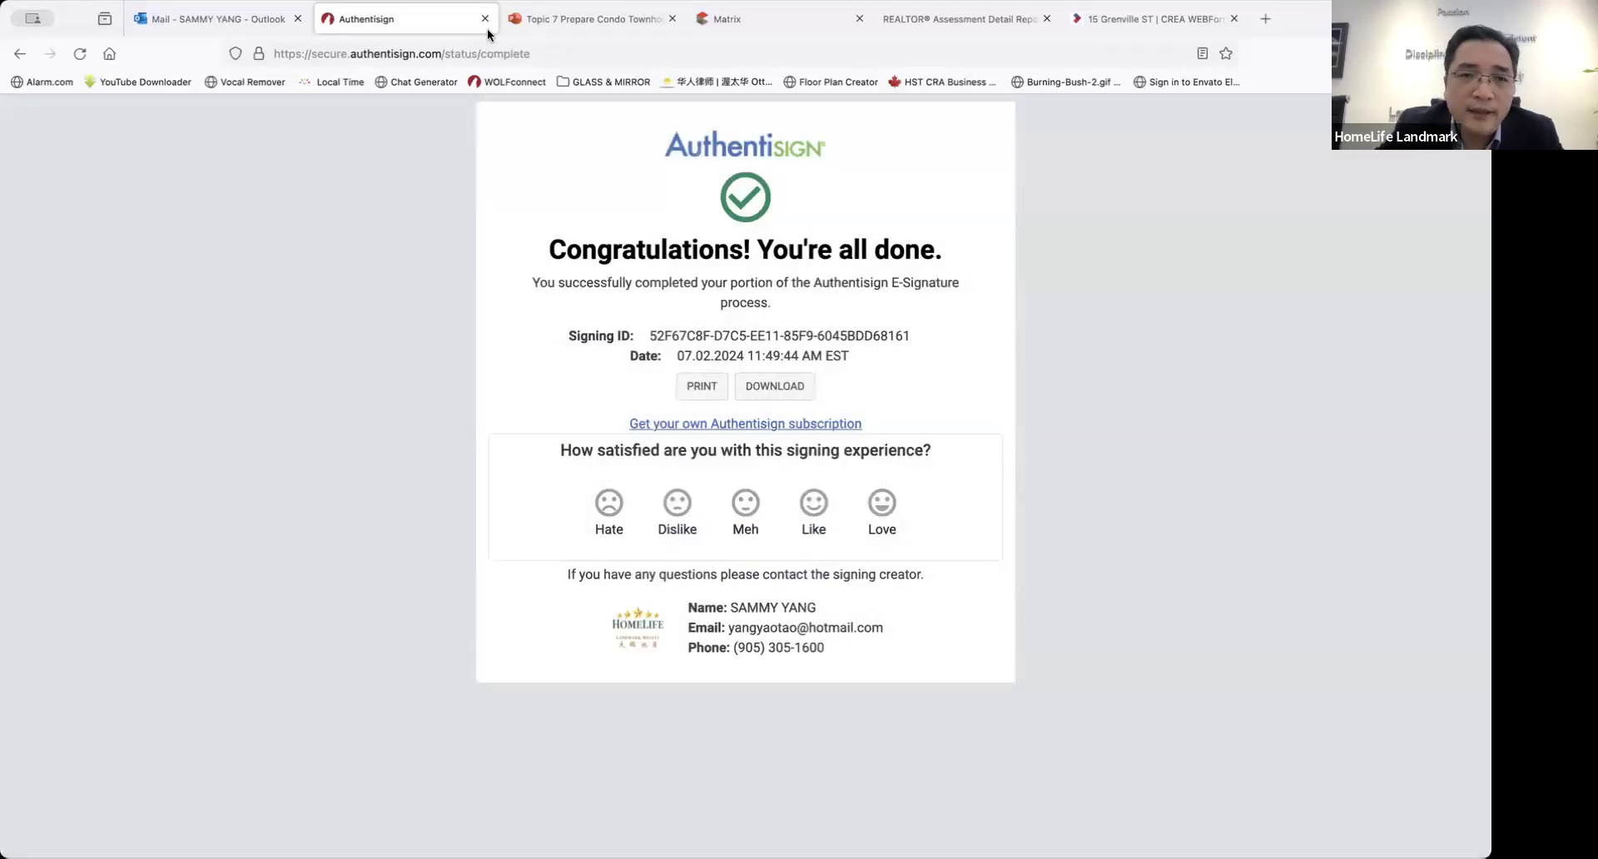
{"action": "left_click", "coordinate": [1115, 25]}
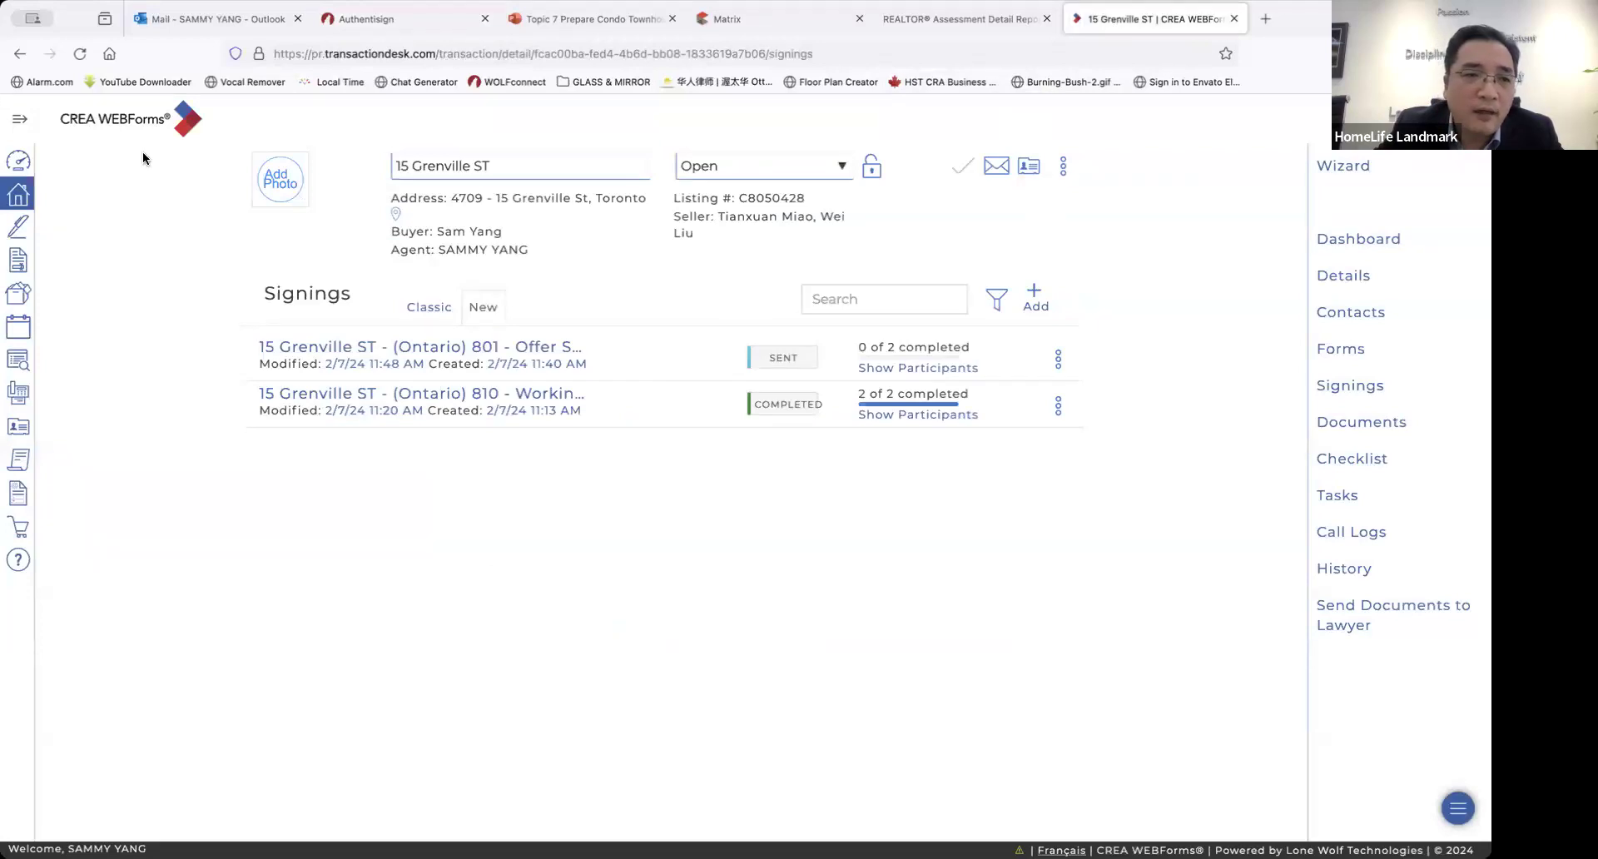
{"action": "left_click", "coordinate": [17, 167]}
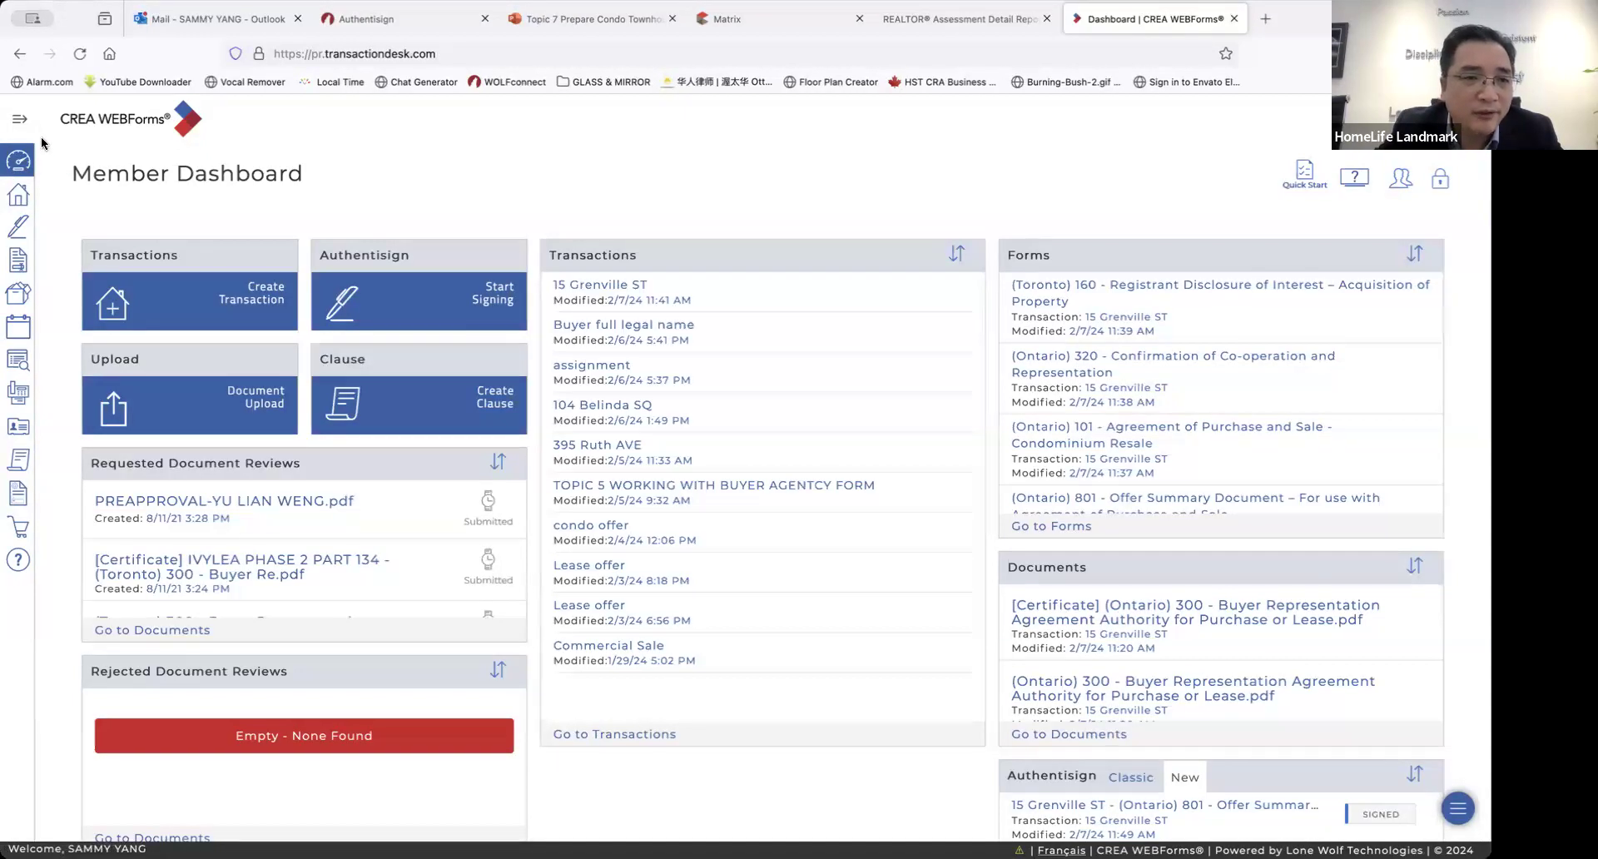
{"action": "left_click", "coordinate": [18, 226]}
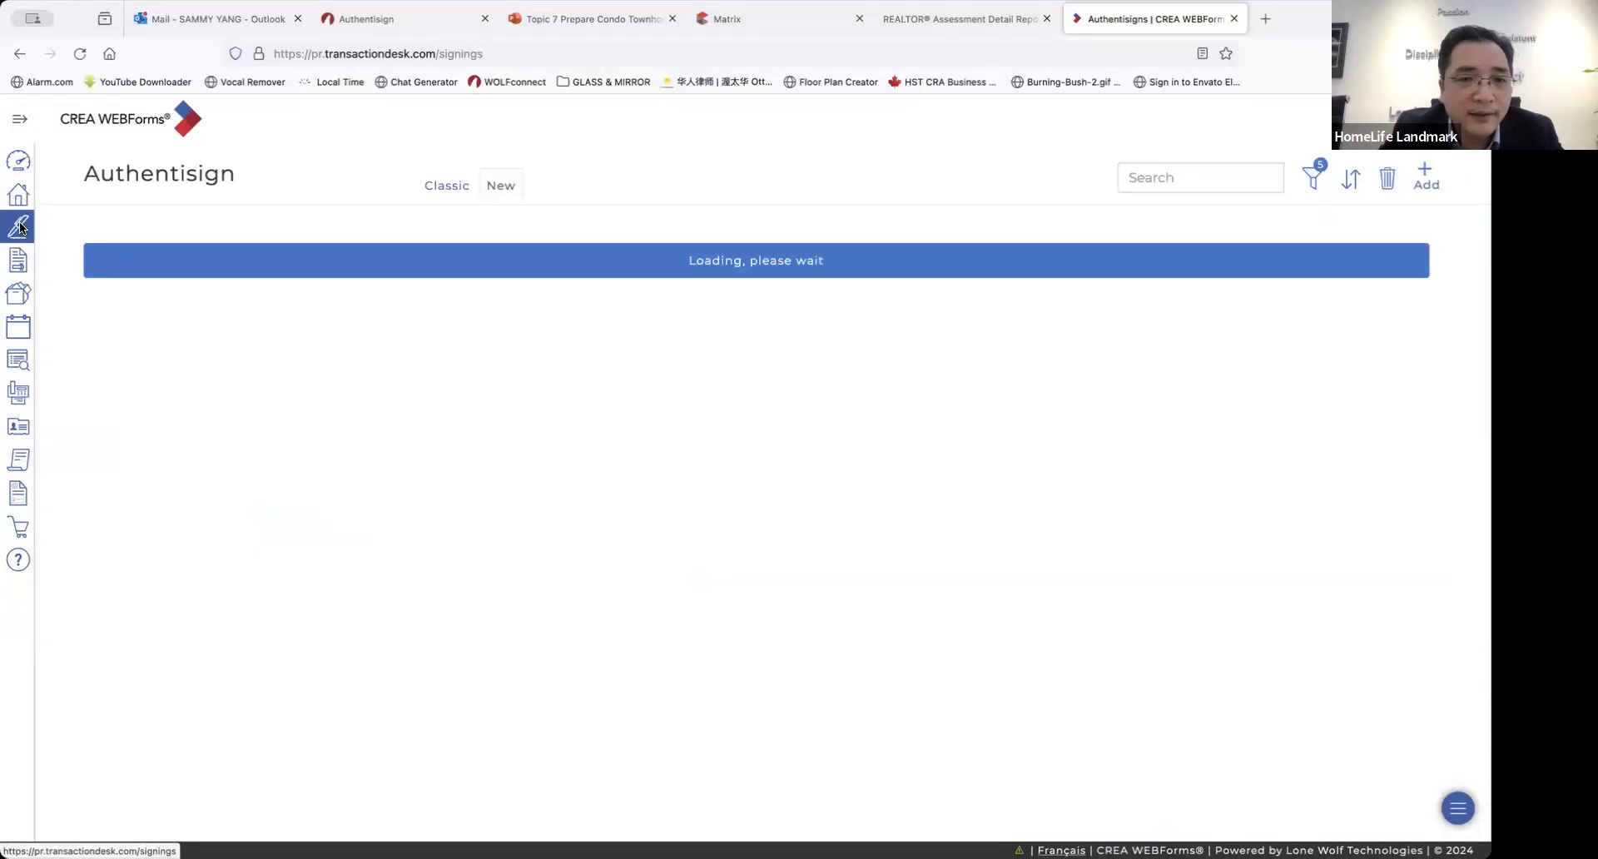
{"action": "mouse_move", "coordinate": [1082, 246]}
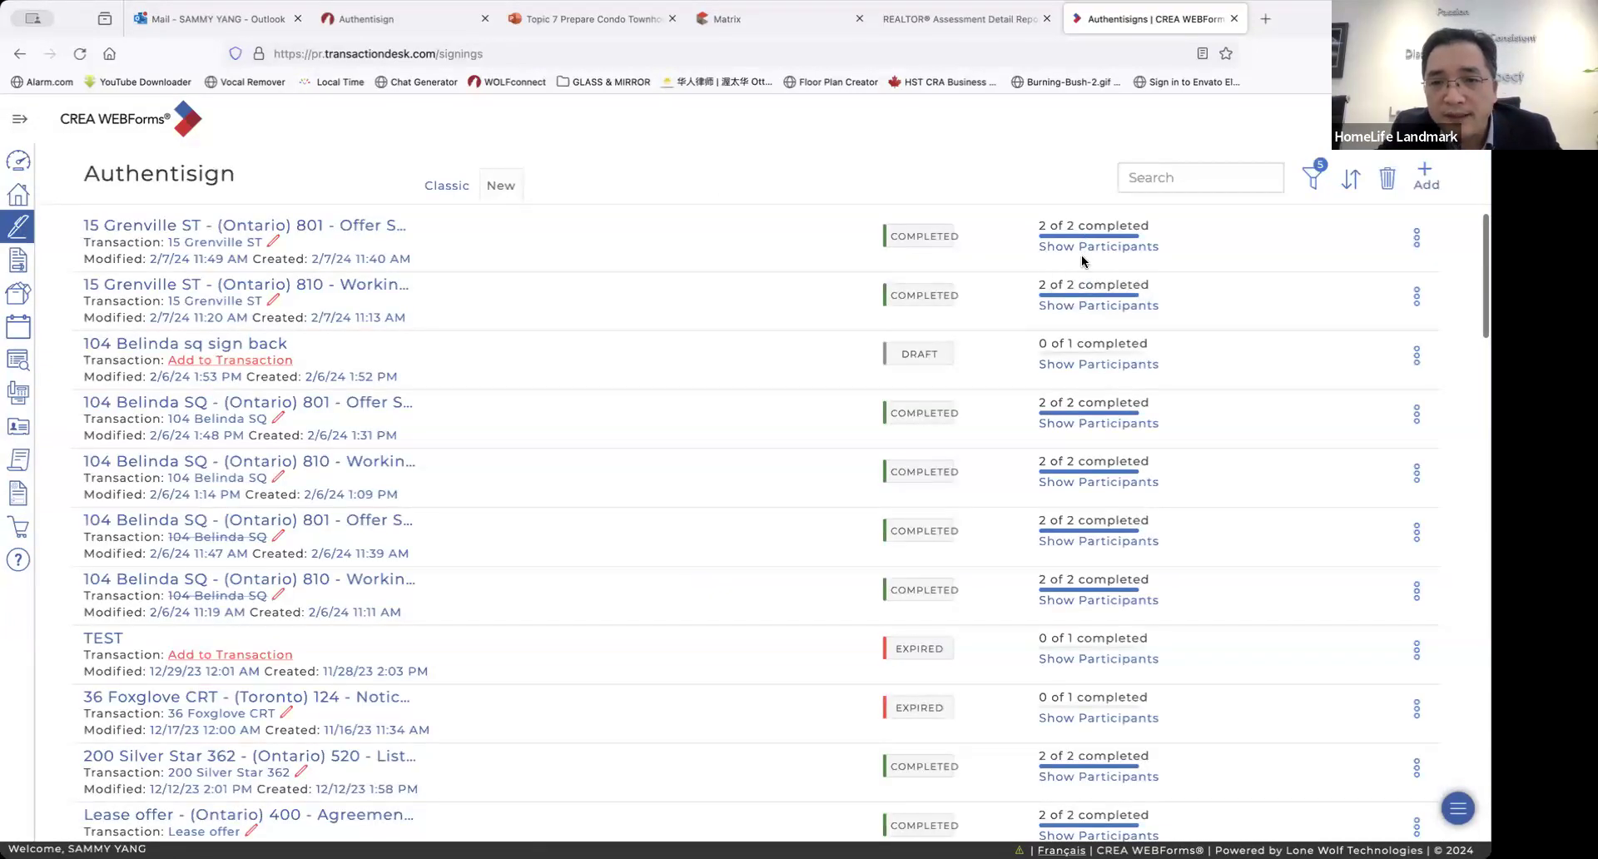
{"action": "left_click", "coordinate": [352, 224]}
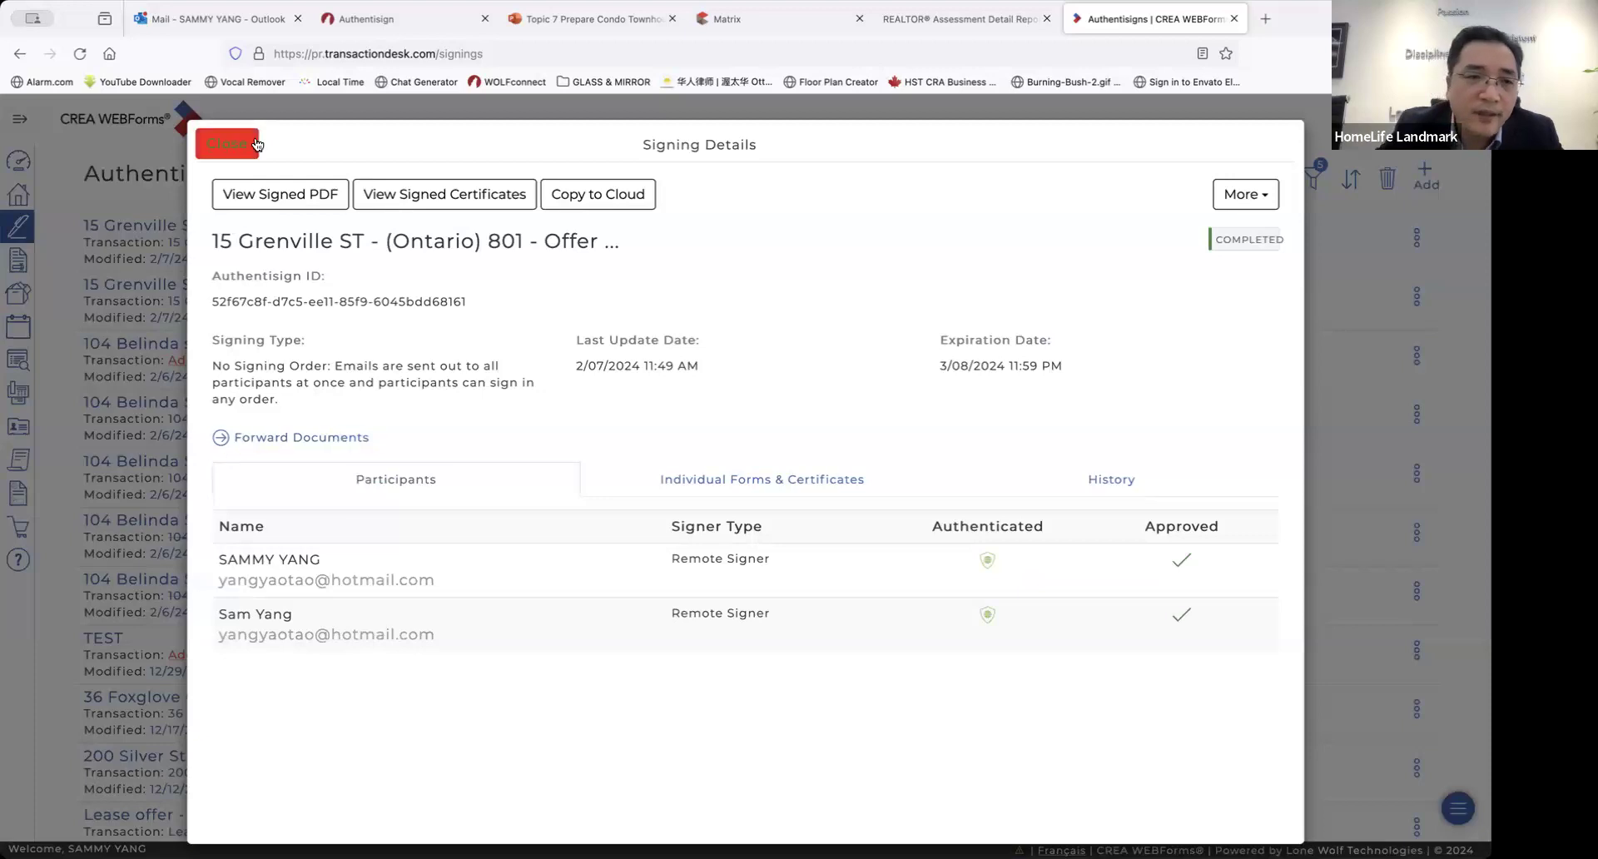
{"action": "left_click", "coordinate": [230, 143]}
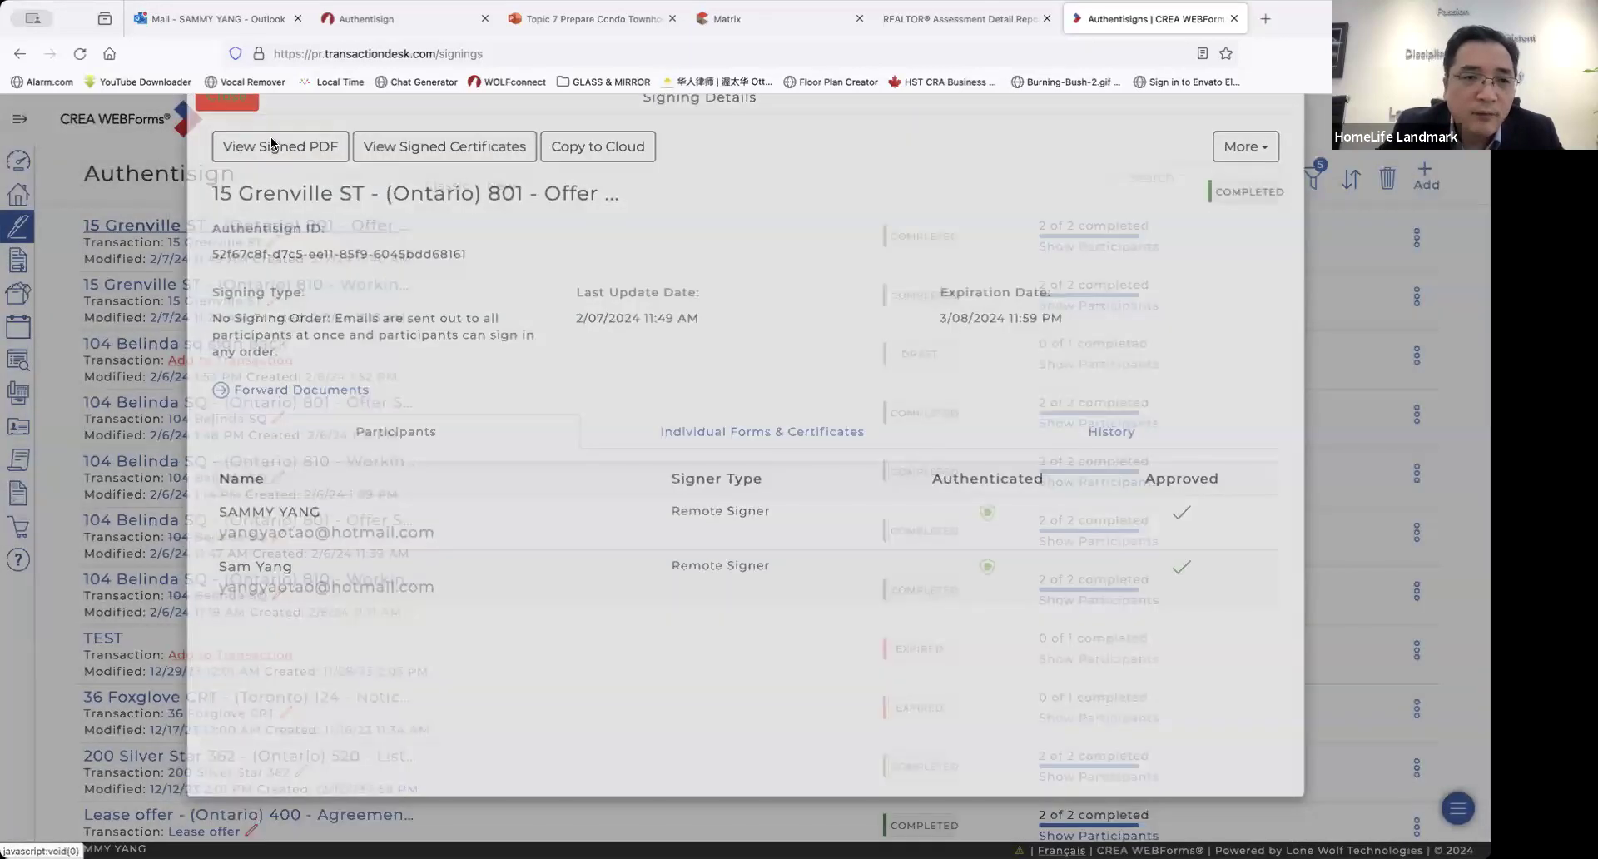
{"action": "left_click", "coordinate": [222, 18]}
{"action": "left_click", "coordinate": [116, 296]}
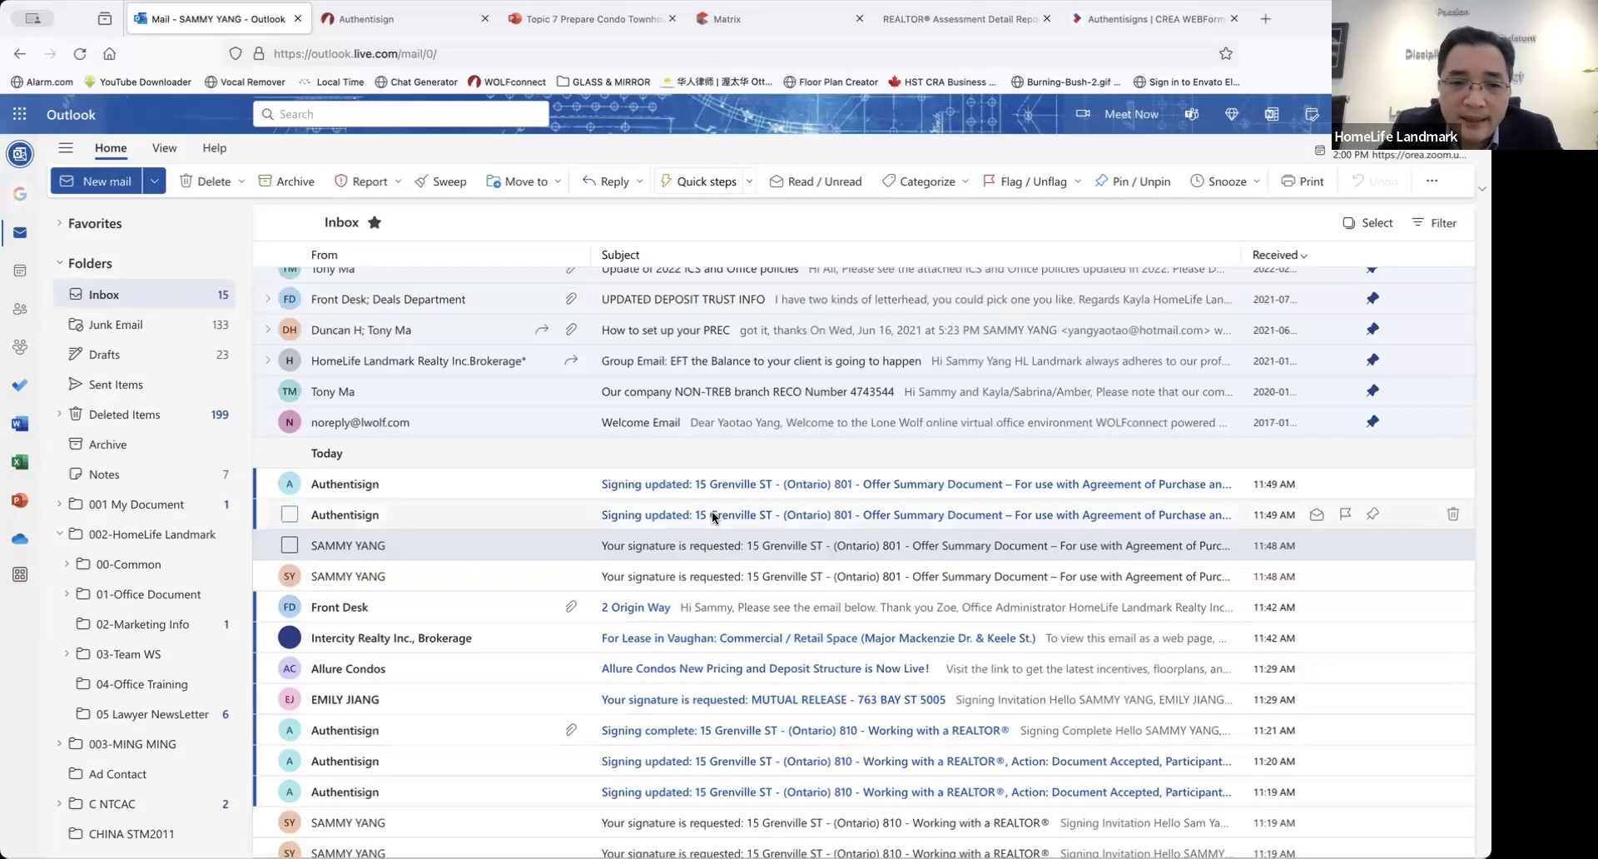
{"action": "left_click", "coordinate": [290, 515]}
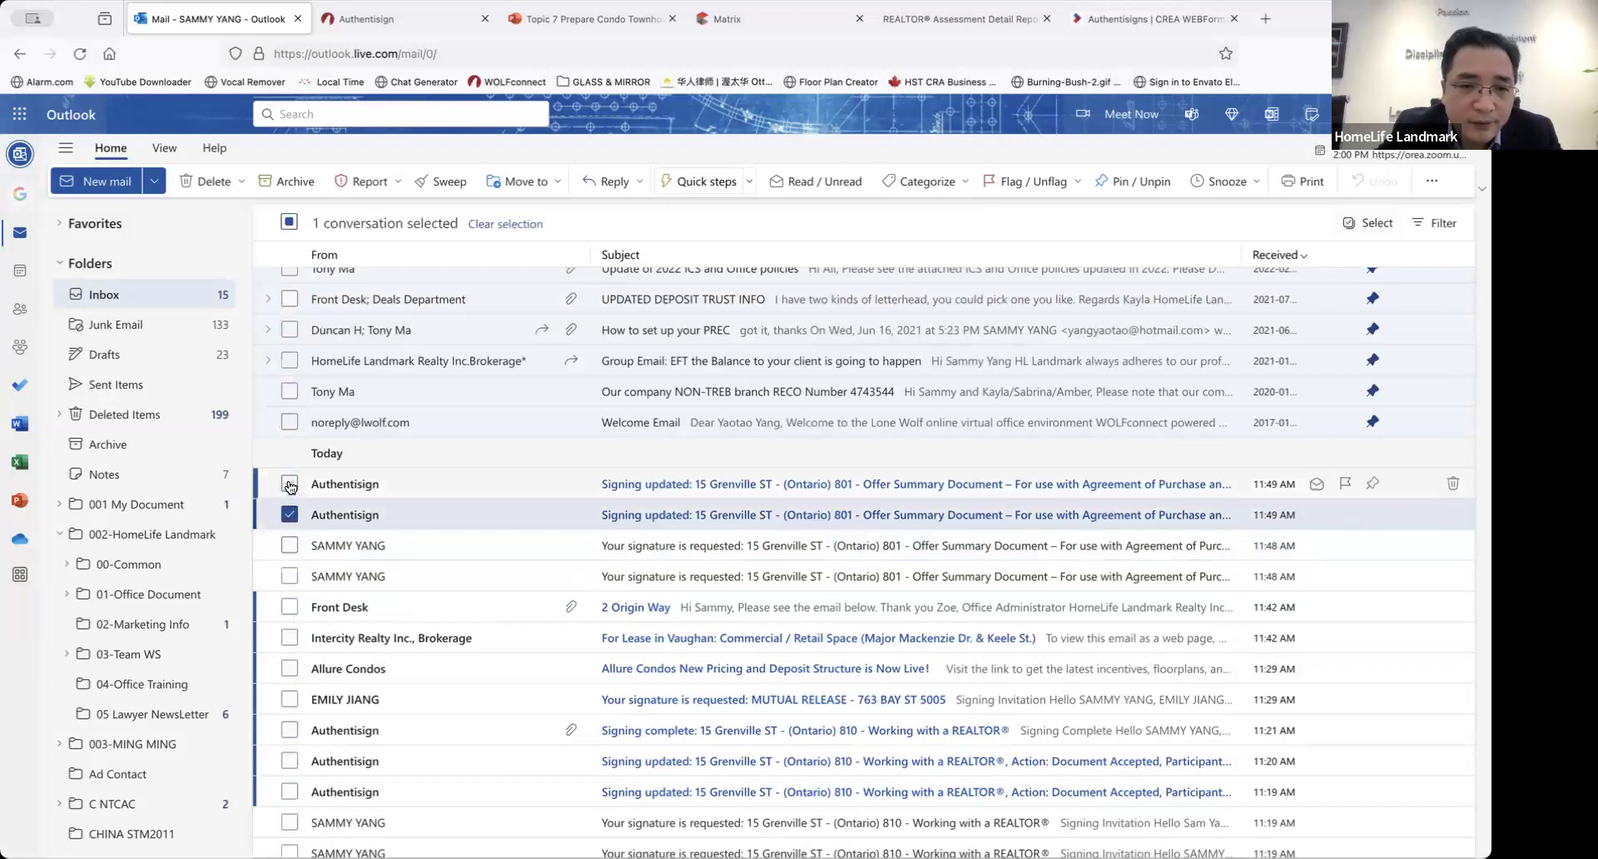
{"action": "left_click", "coordinate": [290, 484]}
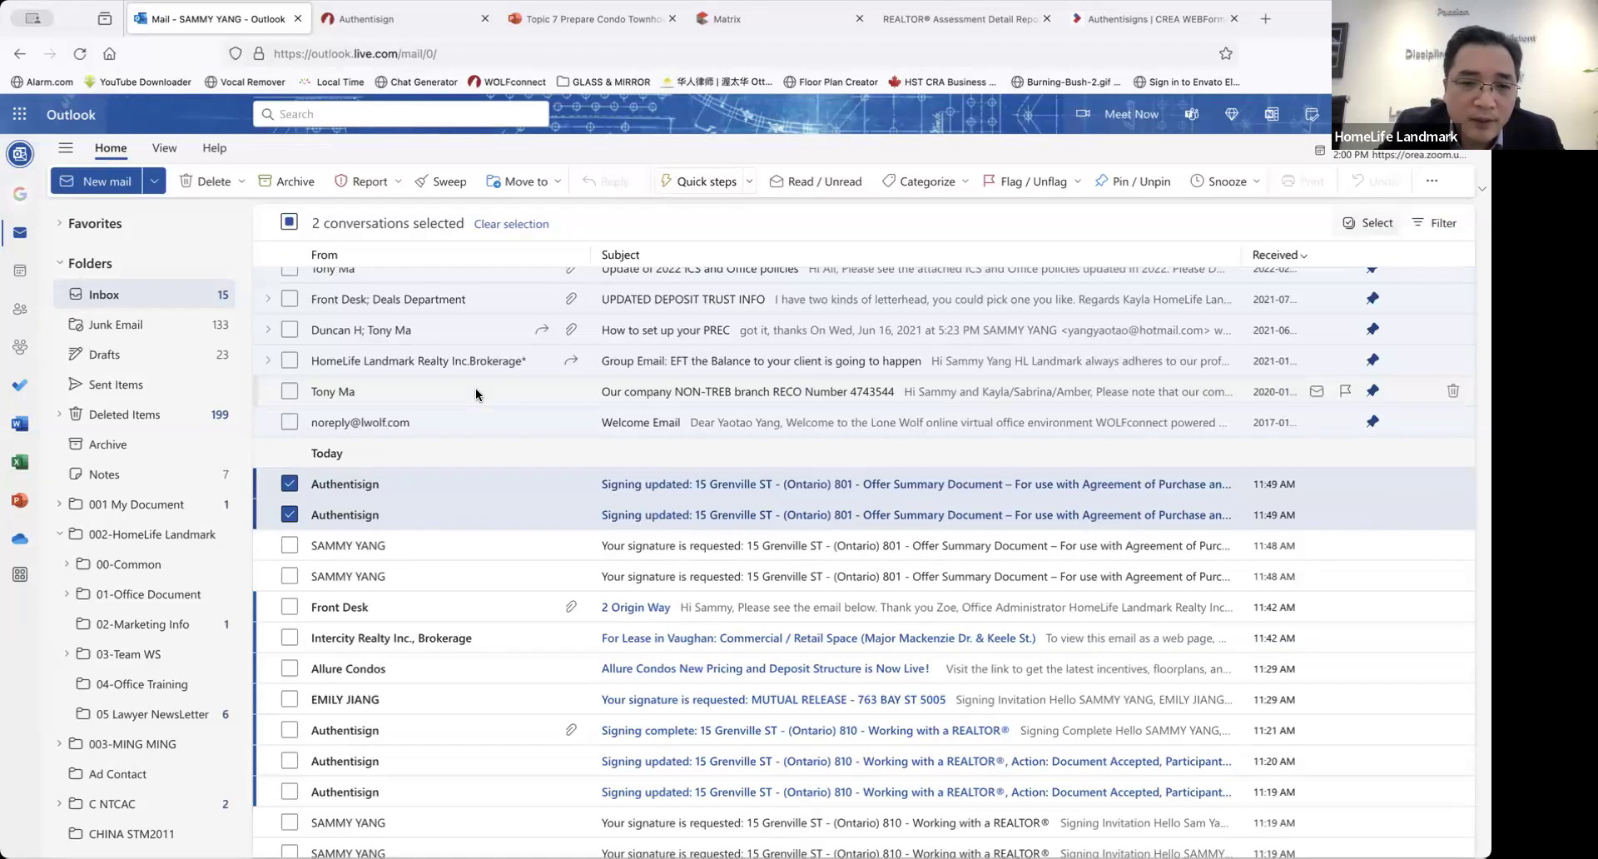
{"action": "left_click", "coordinate": [214, 182]}
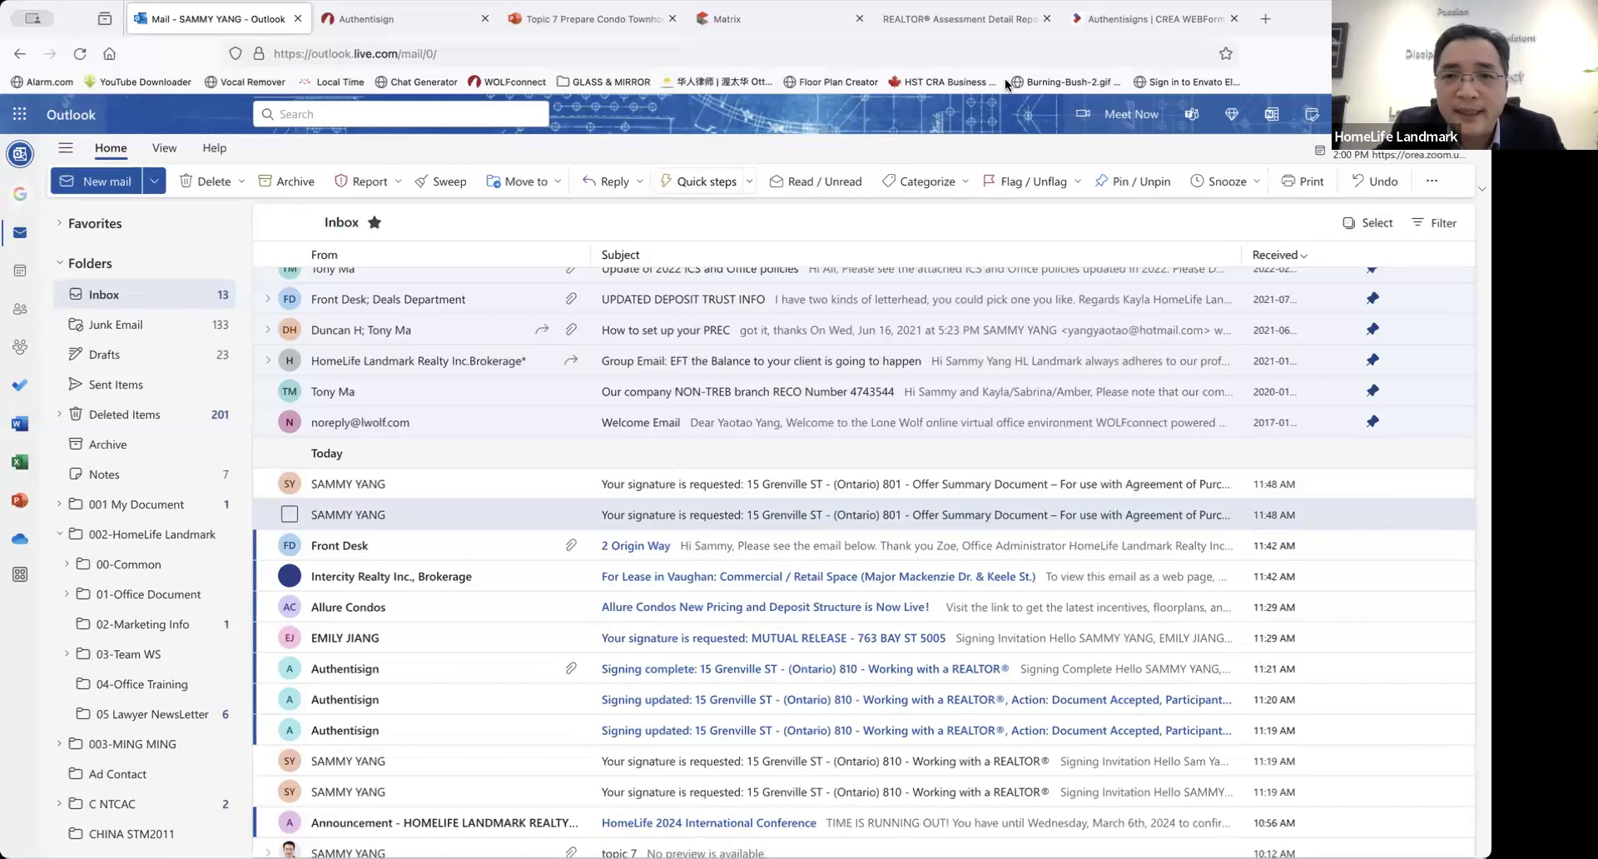
{"action": "left_click", "coordinate": [1090, 25]}
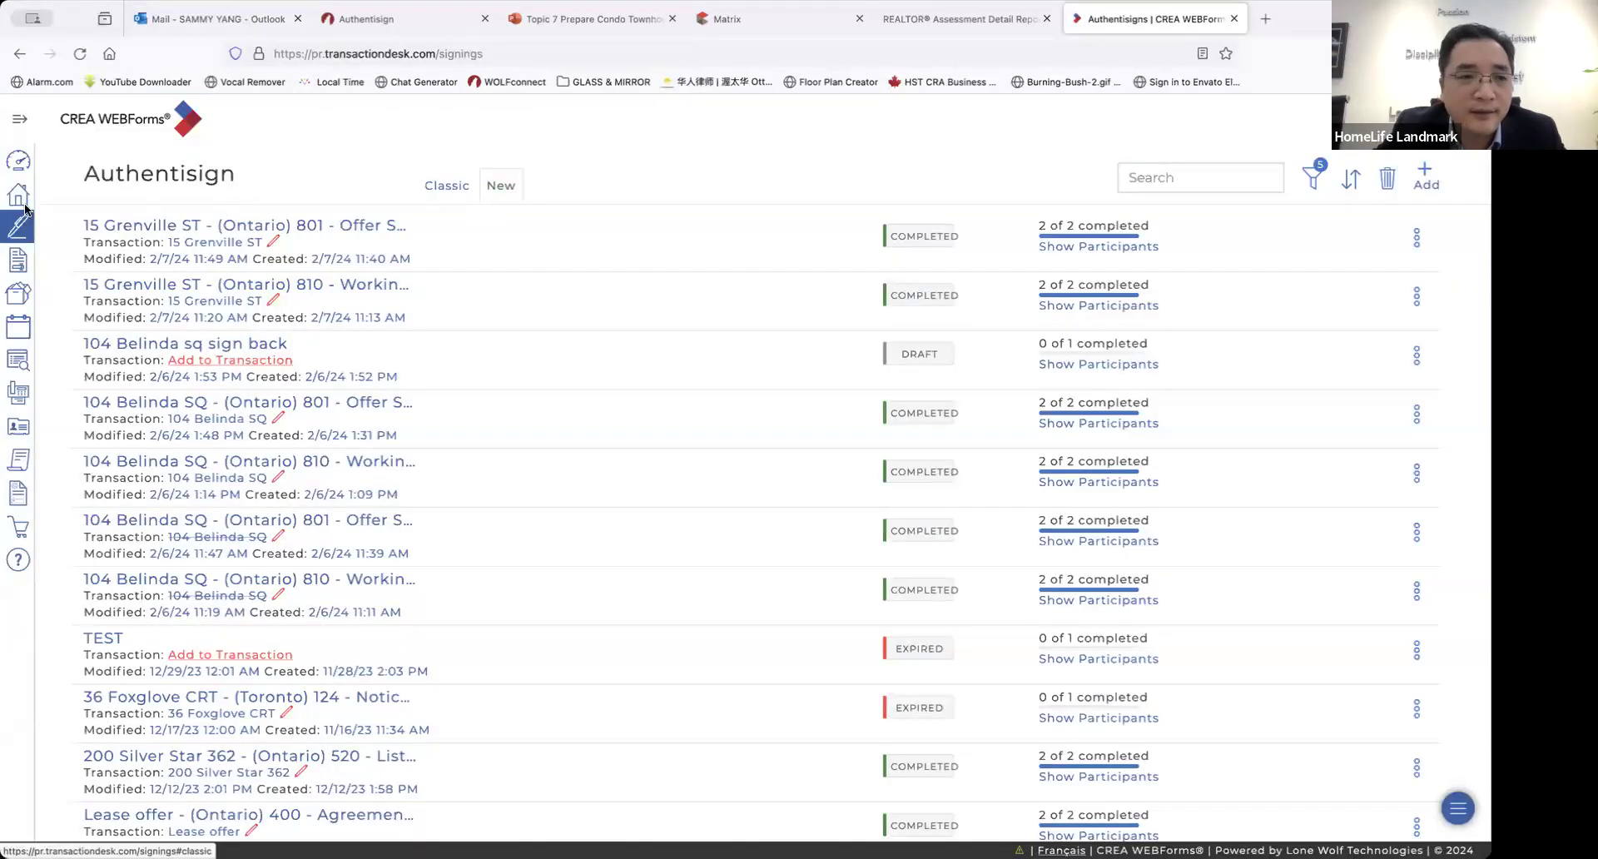
Step: Open the 801 signing's signed PDF and scroll through its 13 signed and initialled pages
{"action": "left_click", "coordinate": [18, 123]}
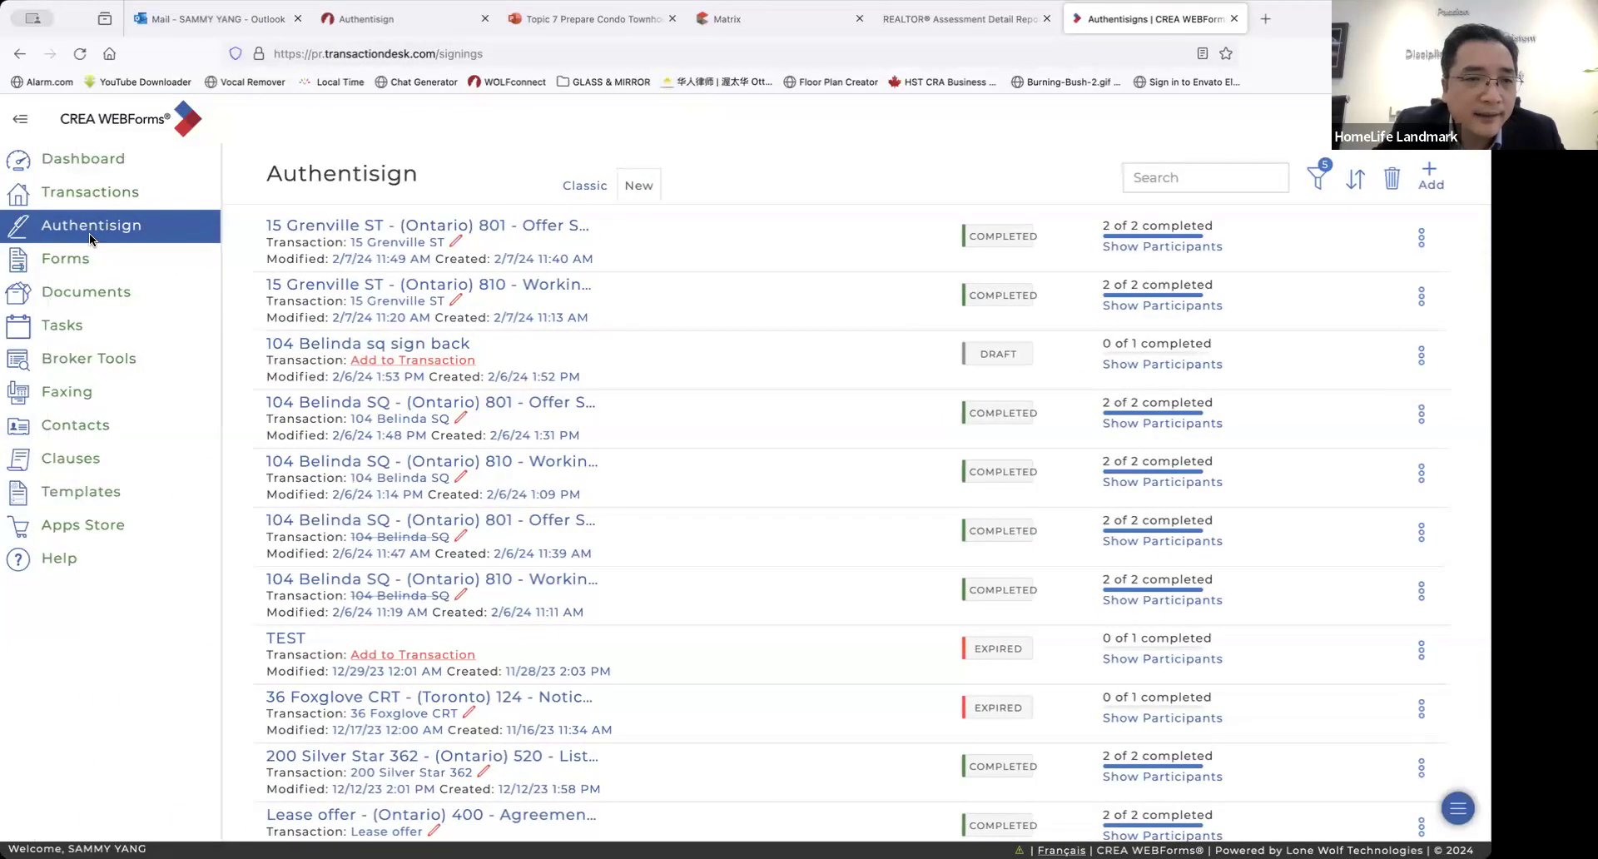
{"action": "left_click", "coordinate": [293, 228]}
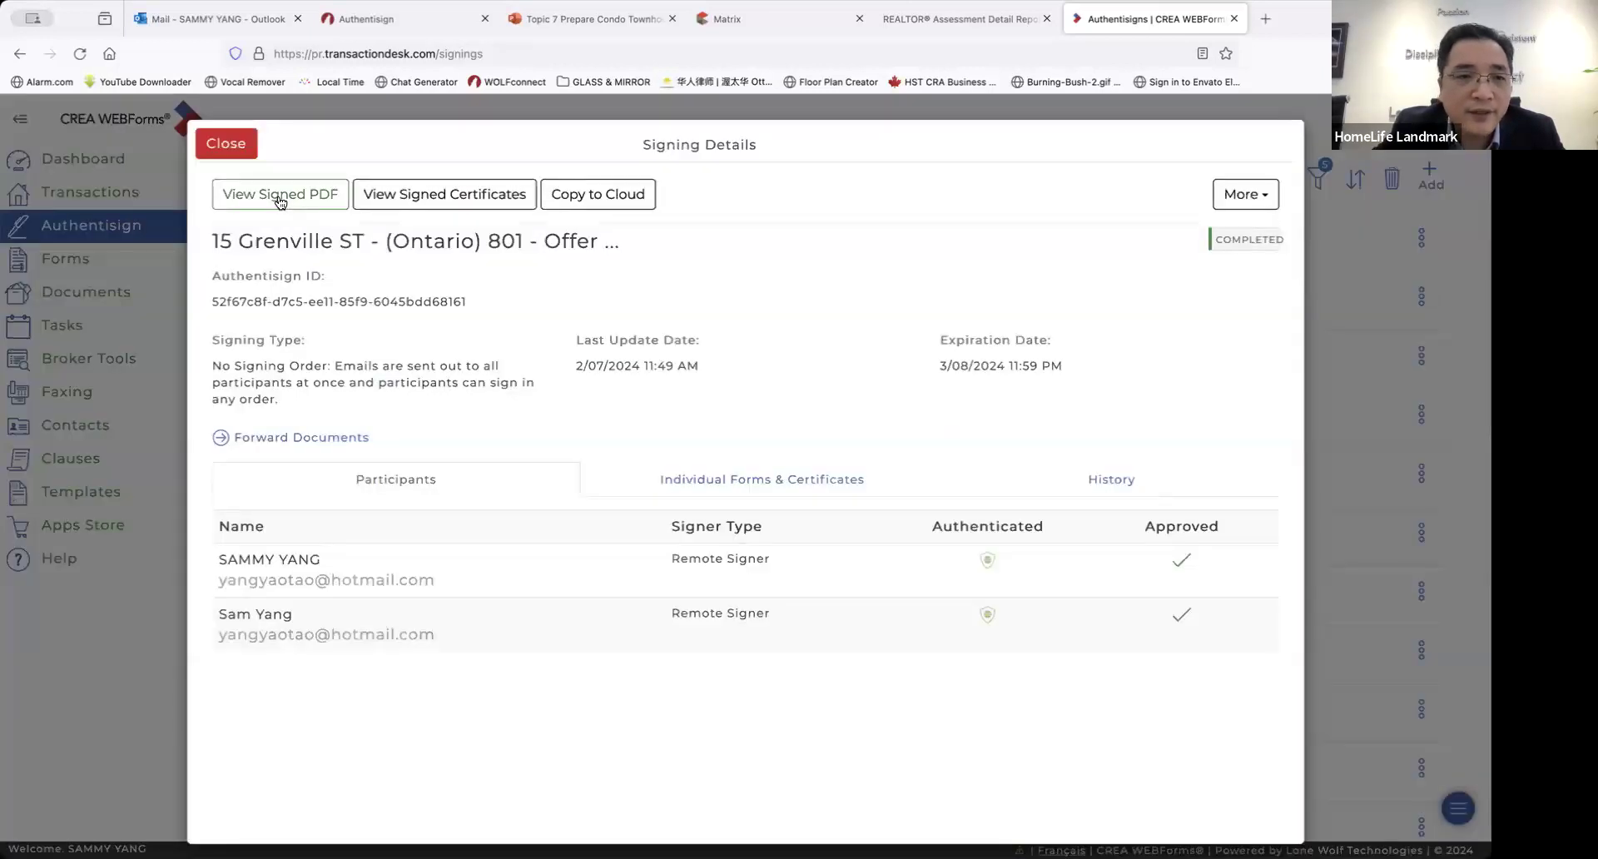
{"action": "left_click", "coordinate": [278, 195]}
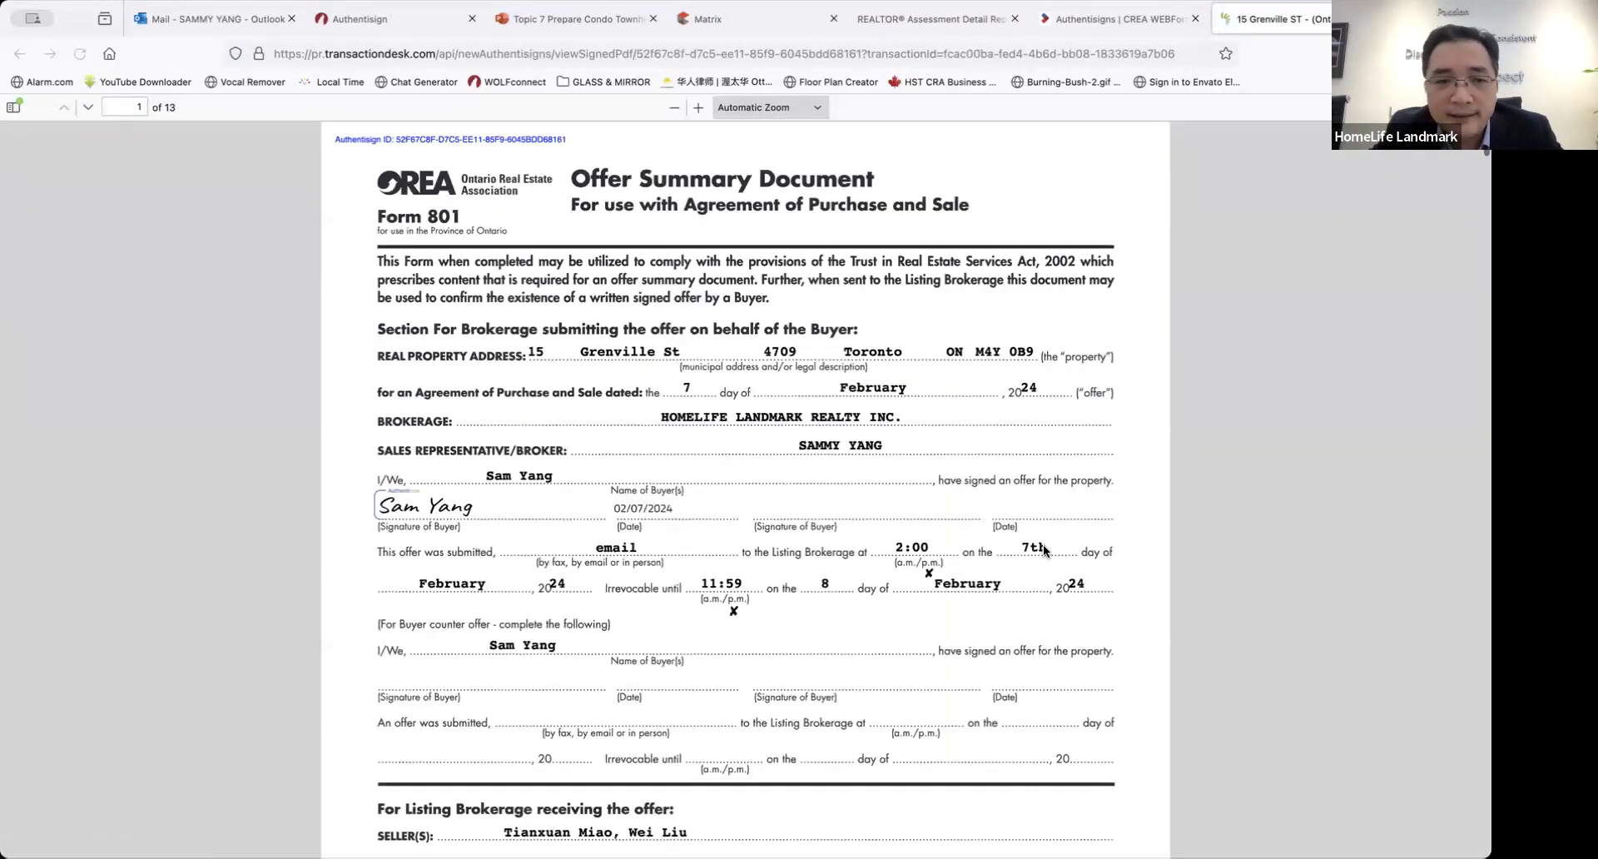
{"action": "scroll", "coordinate": [1042, 544], "scroll_direction": "down", "scroll_amount": 10}
{"action": "scroll", "coordinate": [1043, 550], "scroll_direction": "down", "scroll_amount": 15}
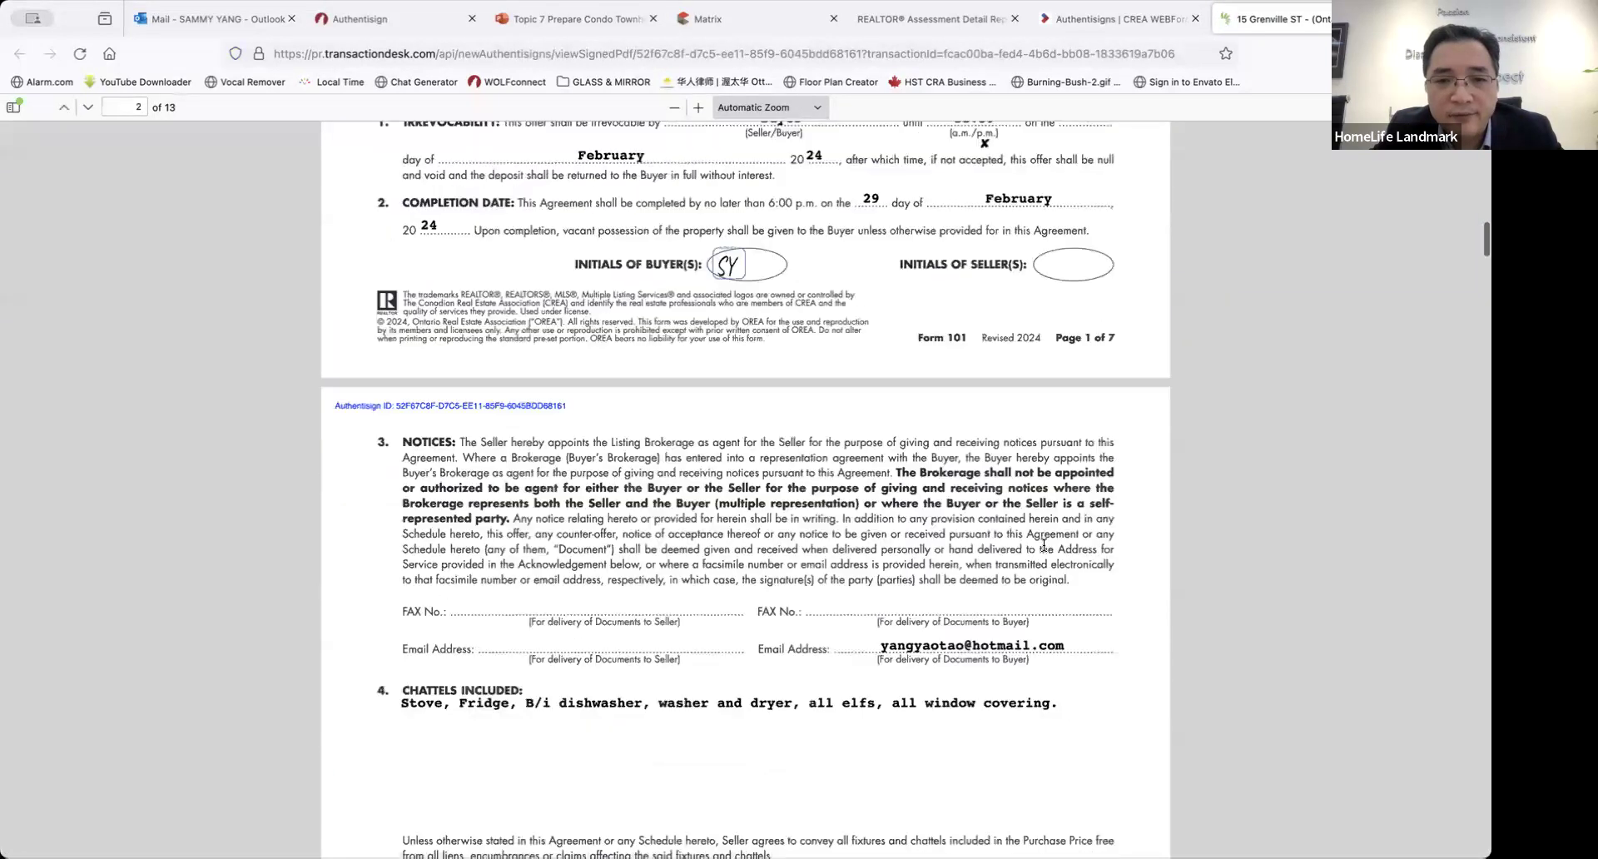
{"action": "scroll", "coordinate": [1043, 545], "scroll_direction": "down", "scroll_amount": 15}
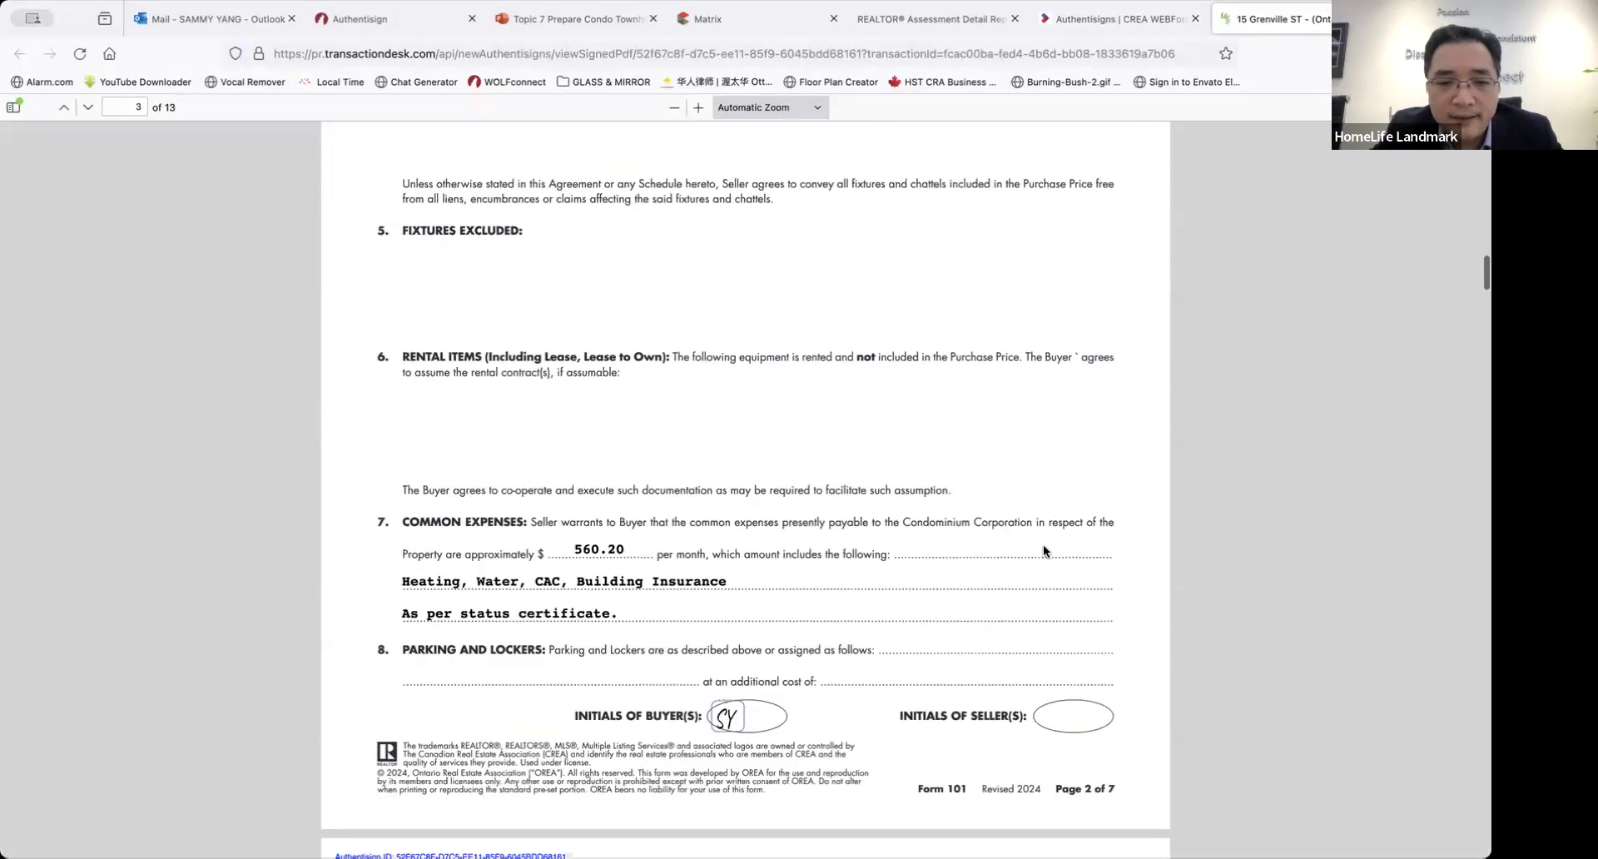
{"action": "scroll", "coordinate": [1044, 545], "scroll_direction": "down", "scroll_amount": 15}
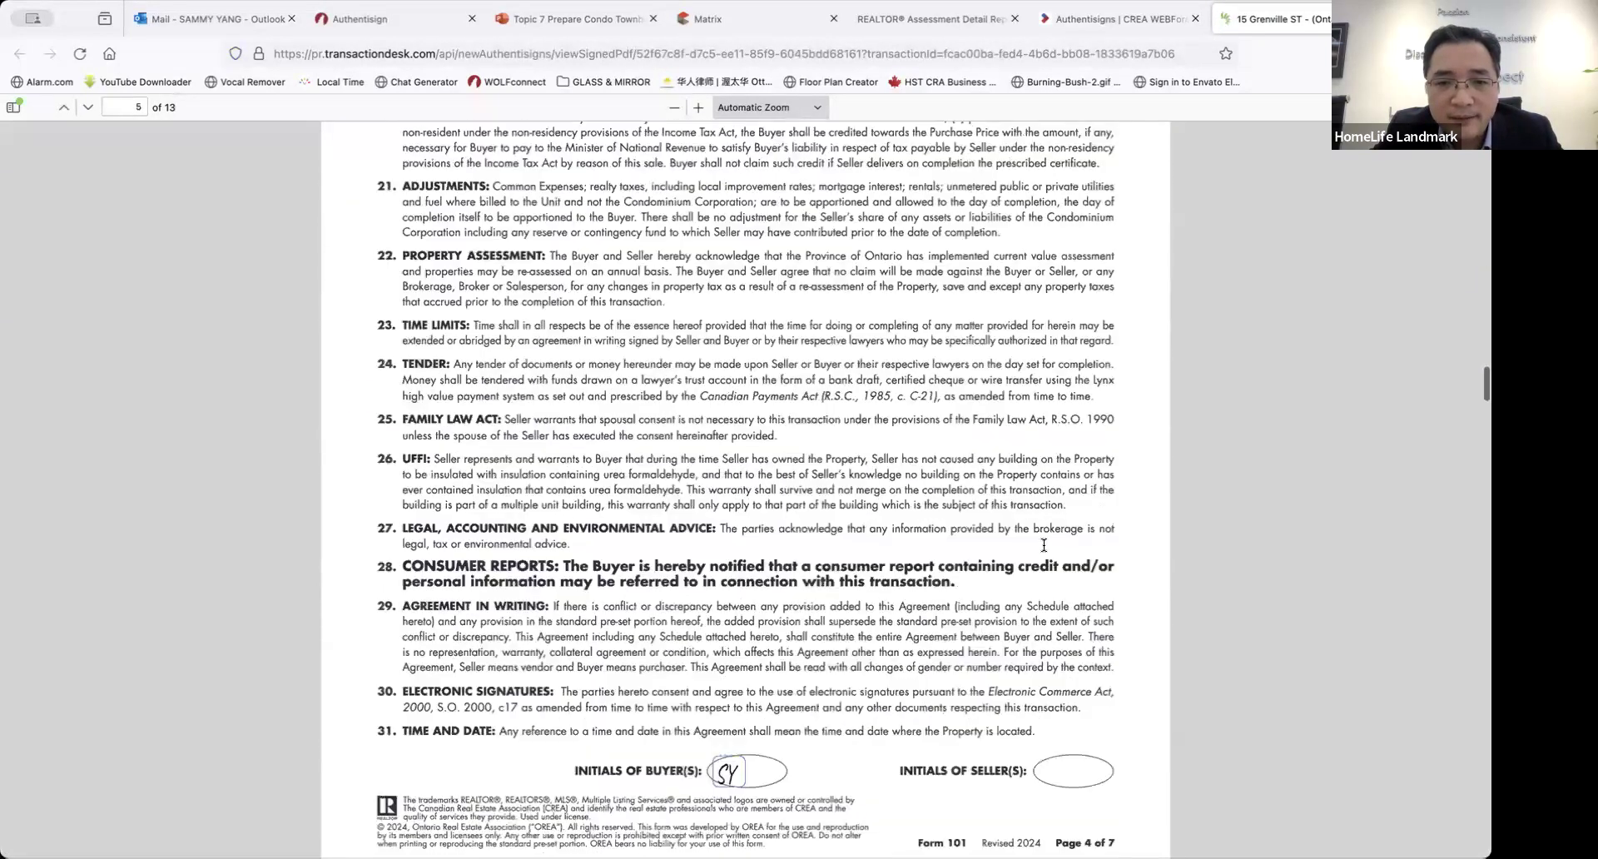
{"action": "scroll", "coordinate": [1044, 546], "scroll_direction": "down", "scroll_amount": 15}
{"action": "scroll", "coordinate": [1044, 545], "scroll_direction": "up", "scroll_amount": 5}
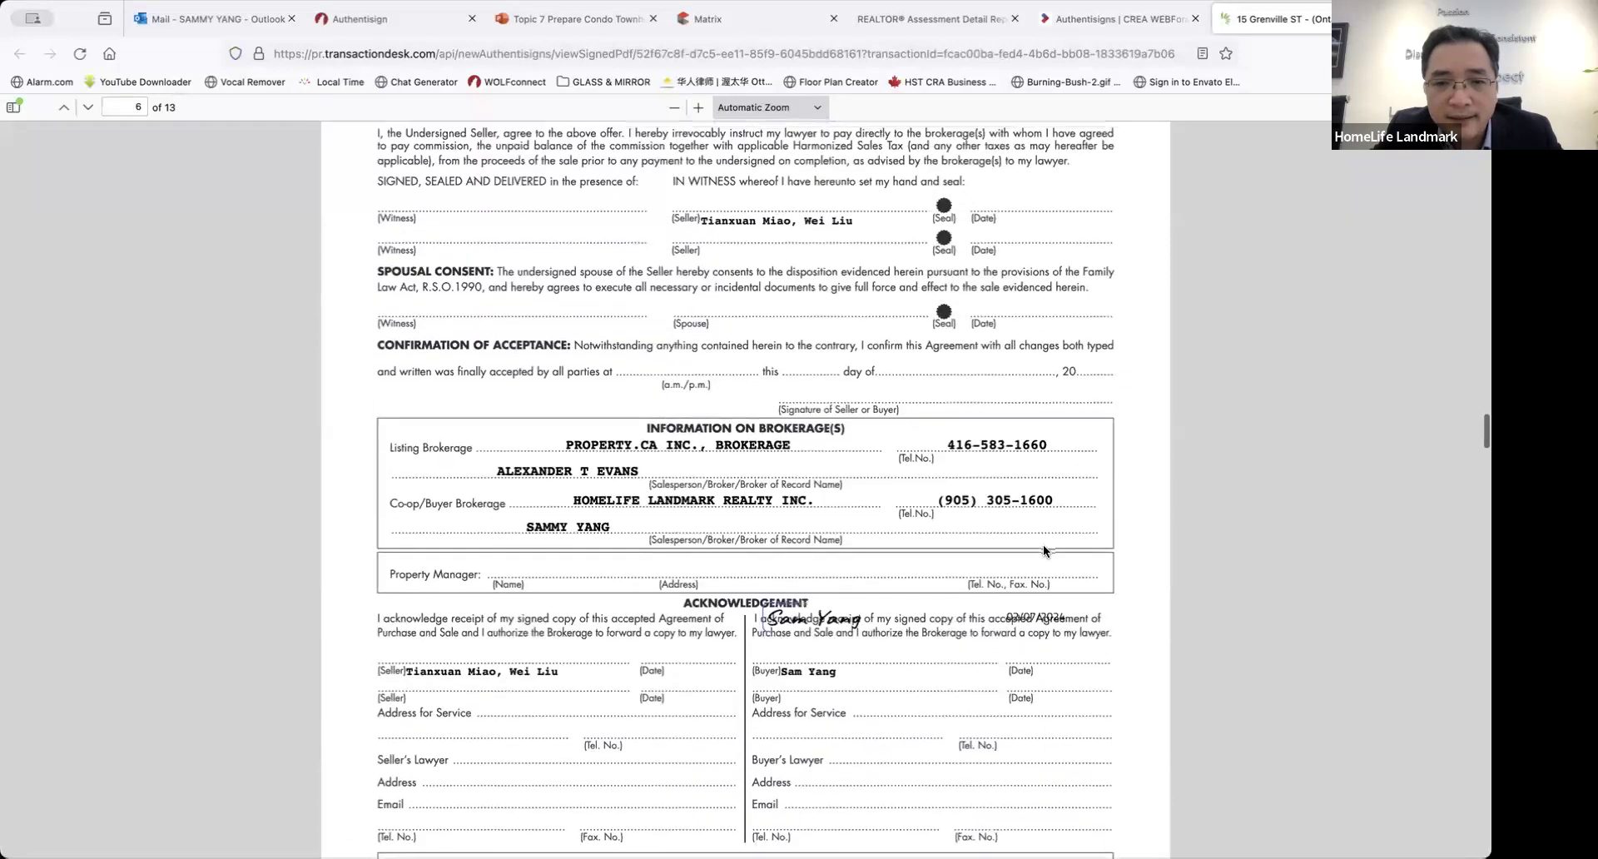
{"action": "scroll", "coordinate": [1043, 549], "scroll_direction": "down", "scroll_amount": 6}
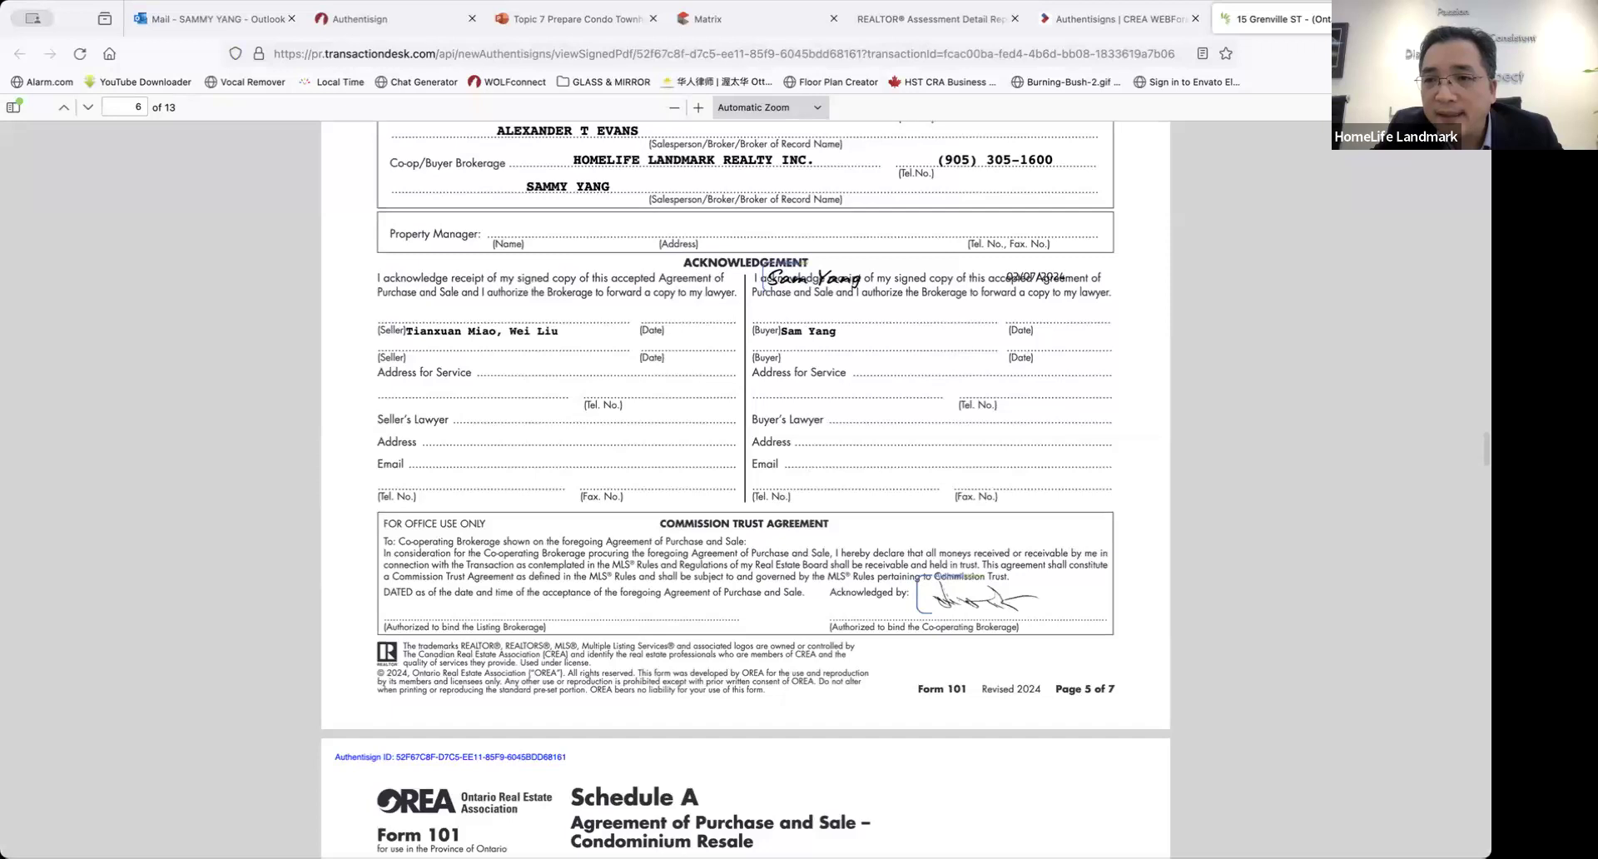
{"action": "left_click", "coordinate": [1449, 108]}
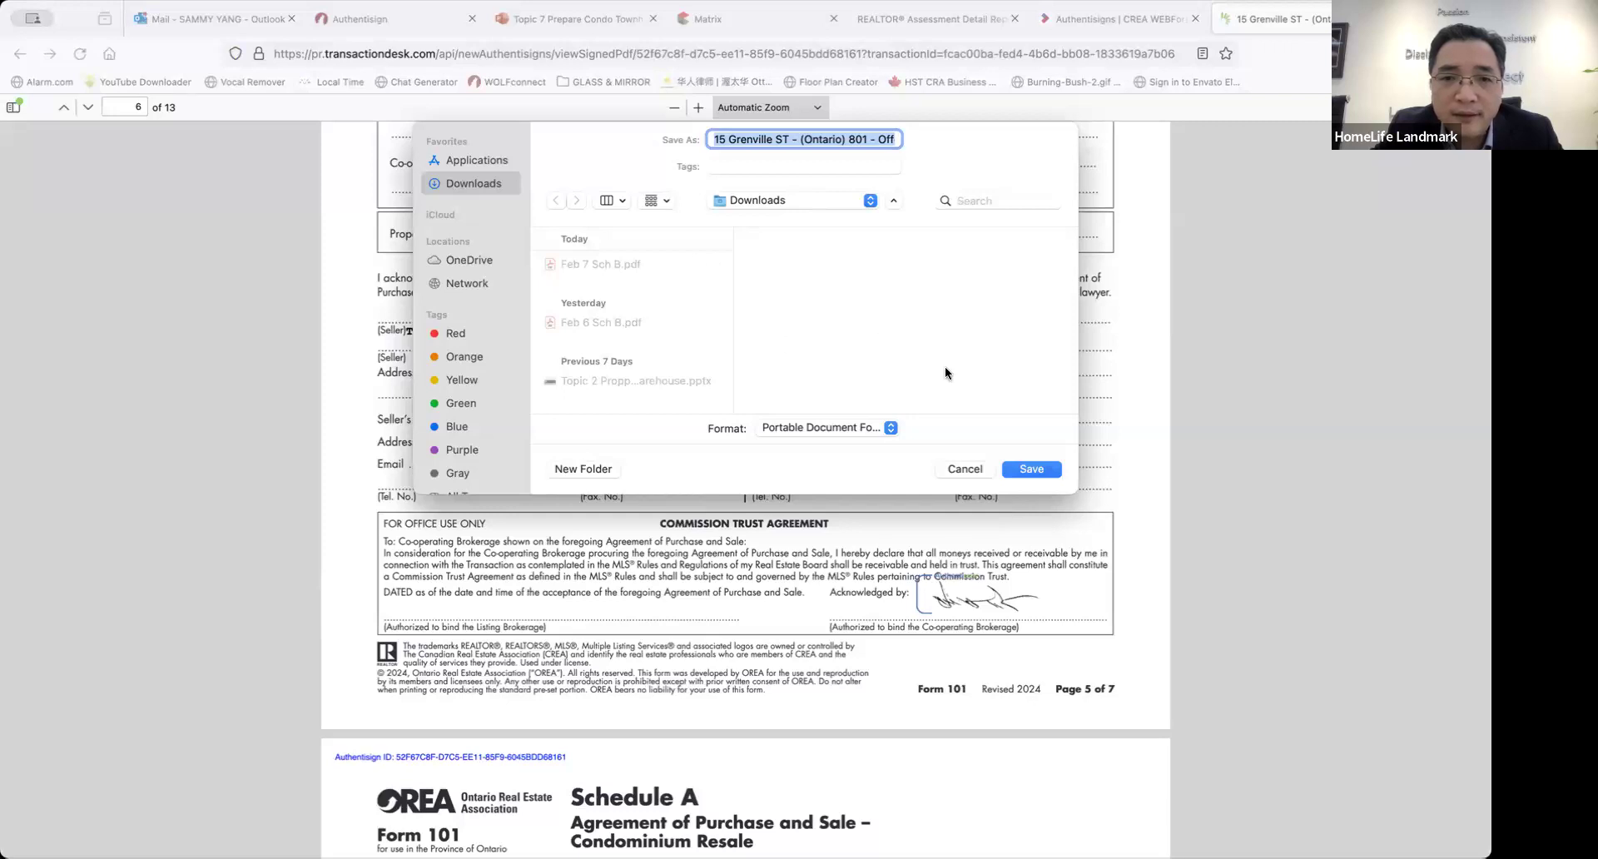
{"action": "left_click", "coordinate": [846, 142]}
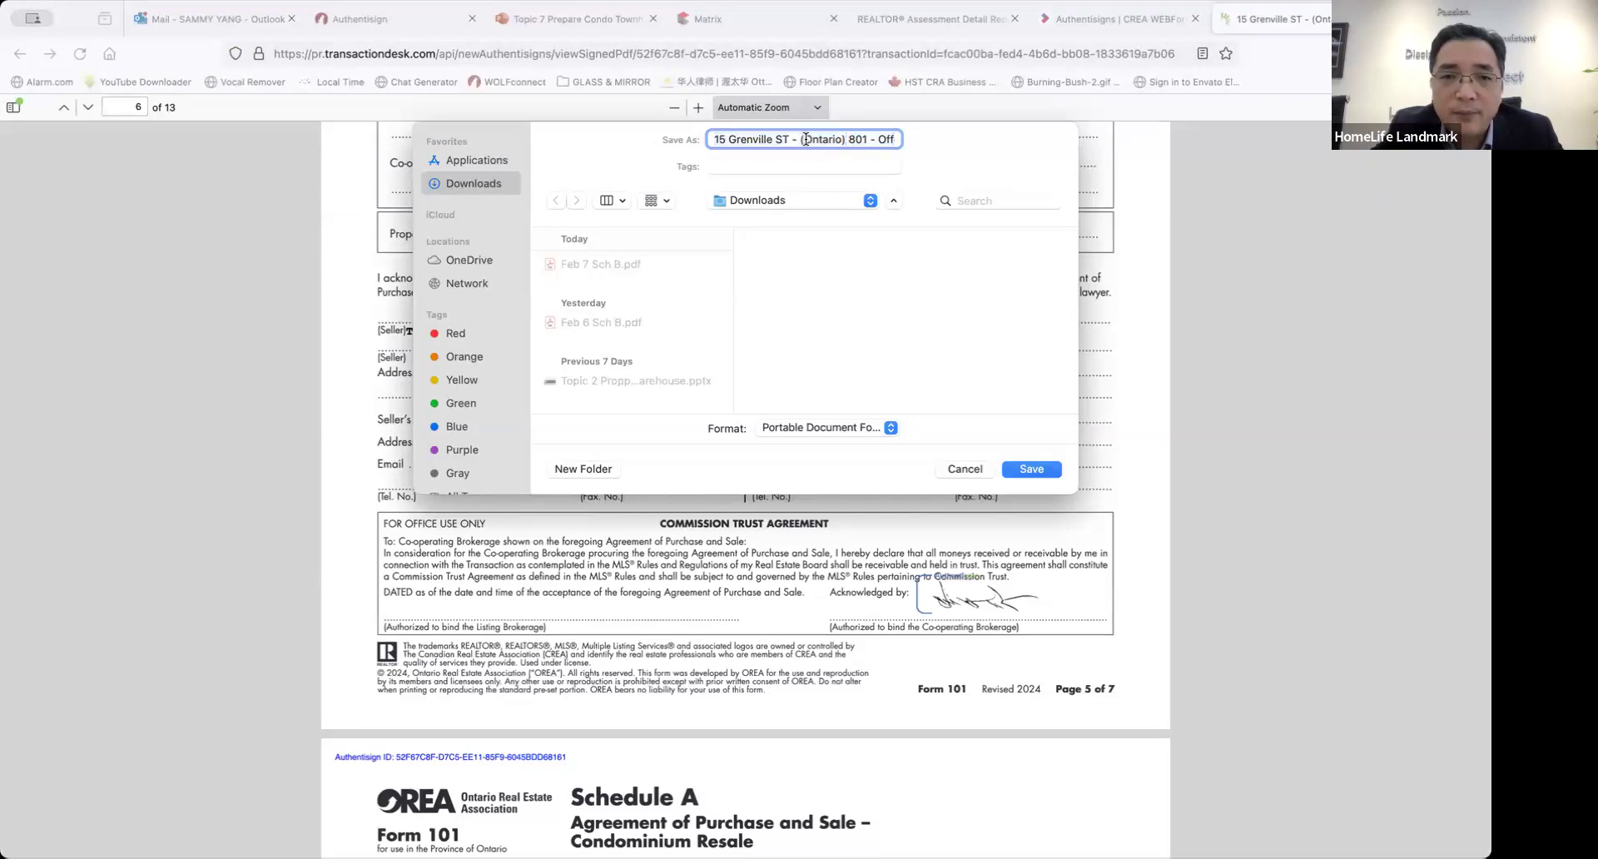
{"action": "left_click_drag", "start_coordinate": [802, 139], "coordinate": [987, 133]}
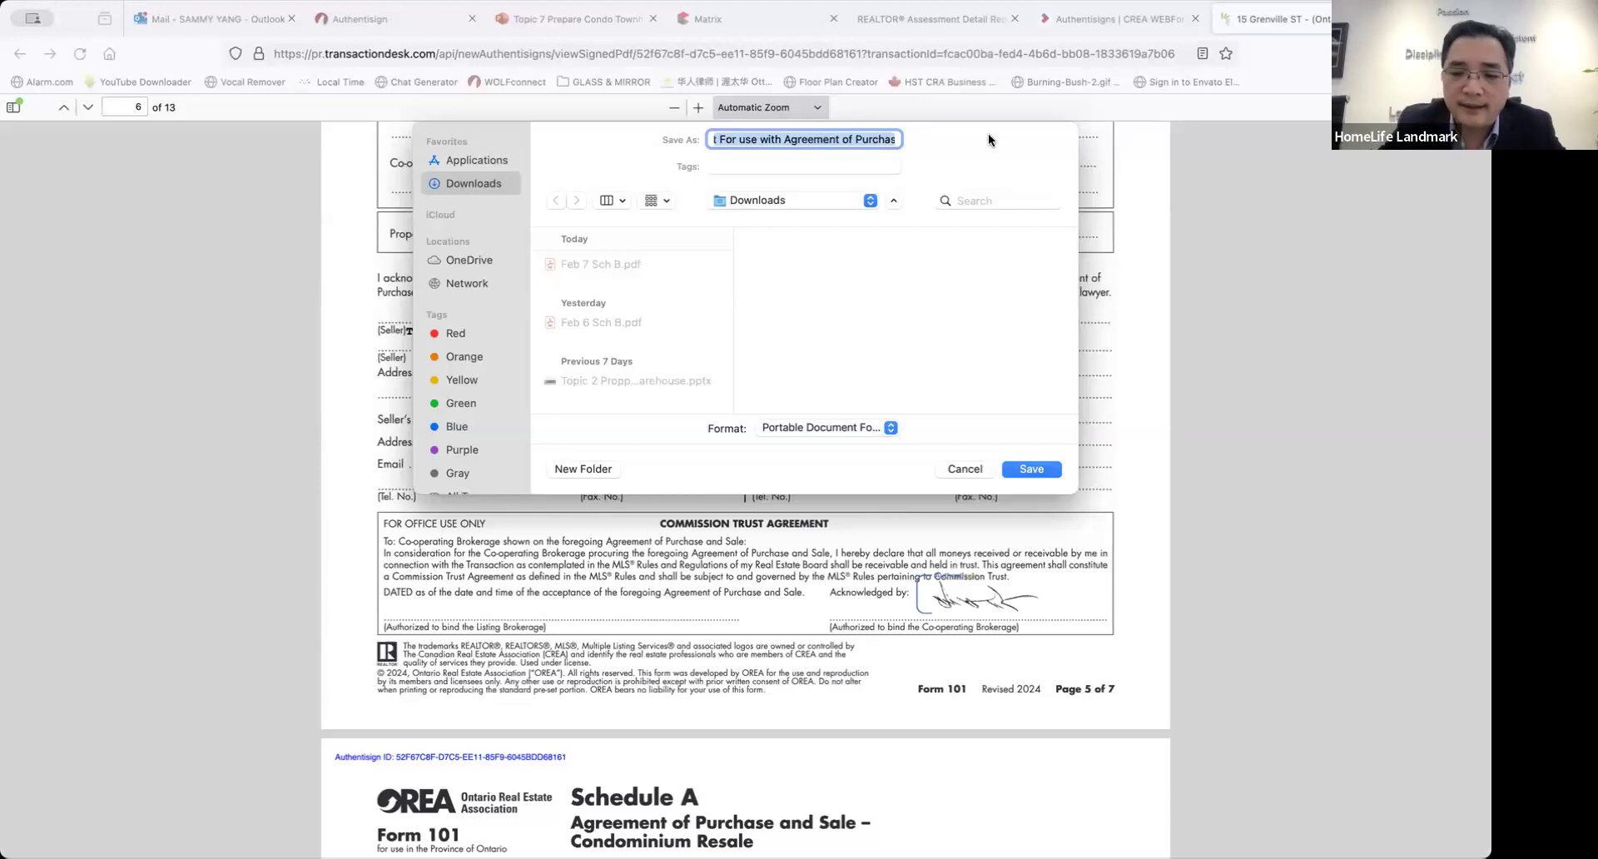
{"action": "key", "text": "BackSpace"}
{"action": "key", "text": "BackSpace"}
{"action": "key", "text": "BackSpace"}
{"action": "key", "text": "BackSpace"}
{"action": "key", "text": "BackSpace"}
{"action": "key", "text": "BackSpace"}
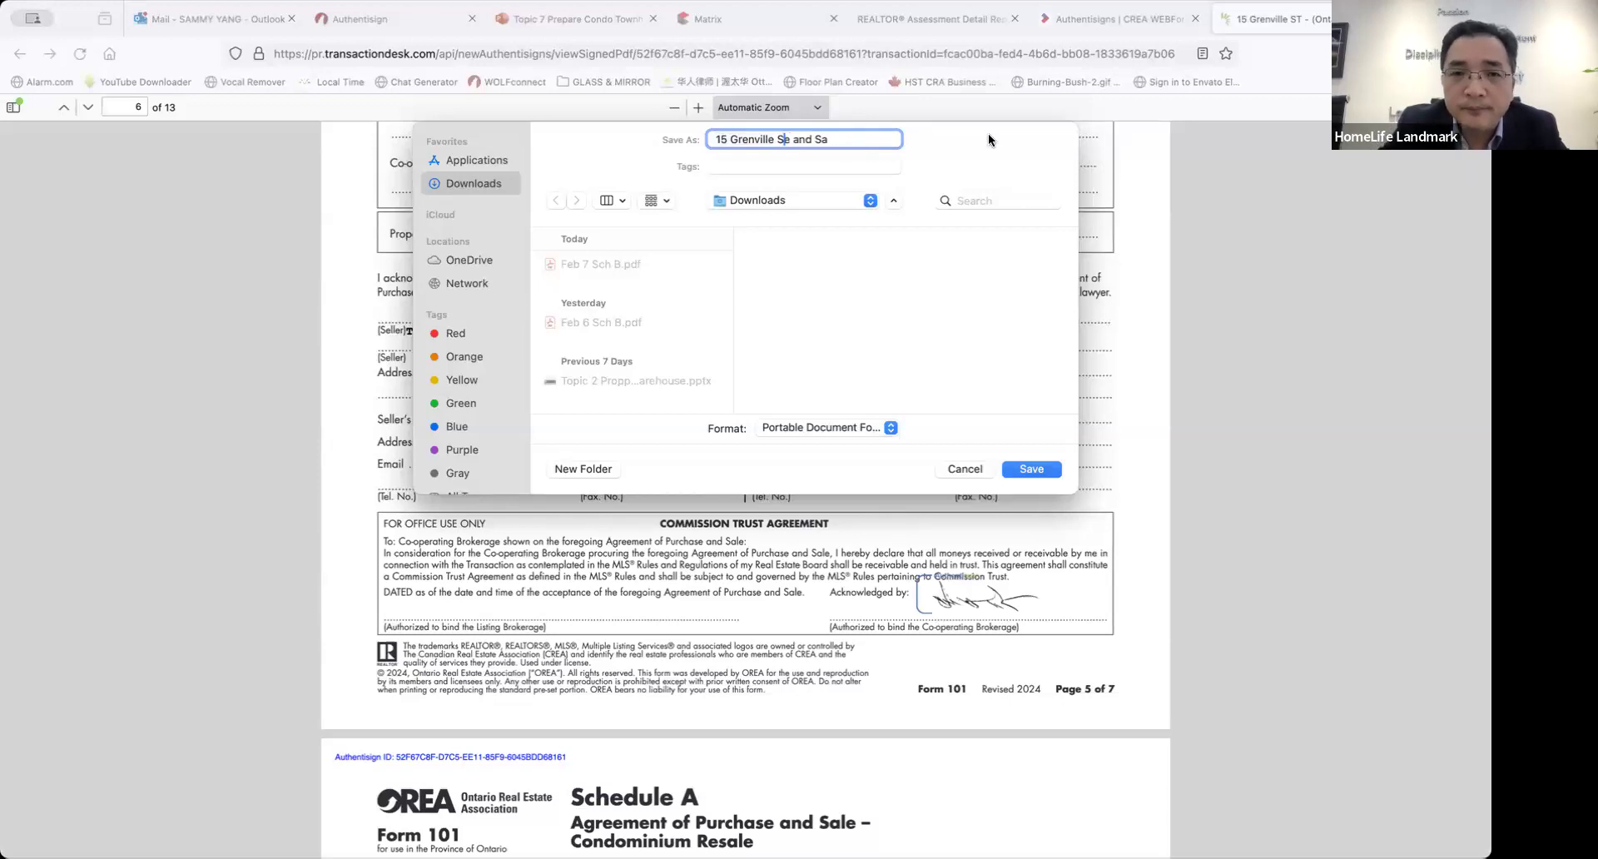
{"action": "type", "text": "t Offer"}
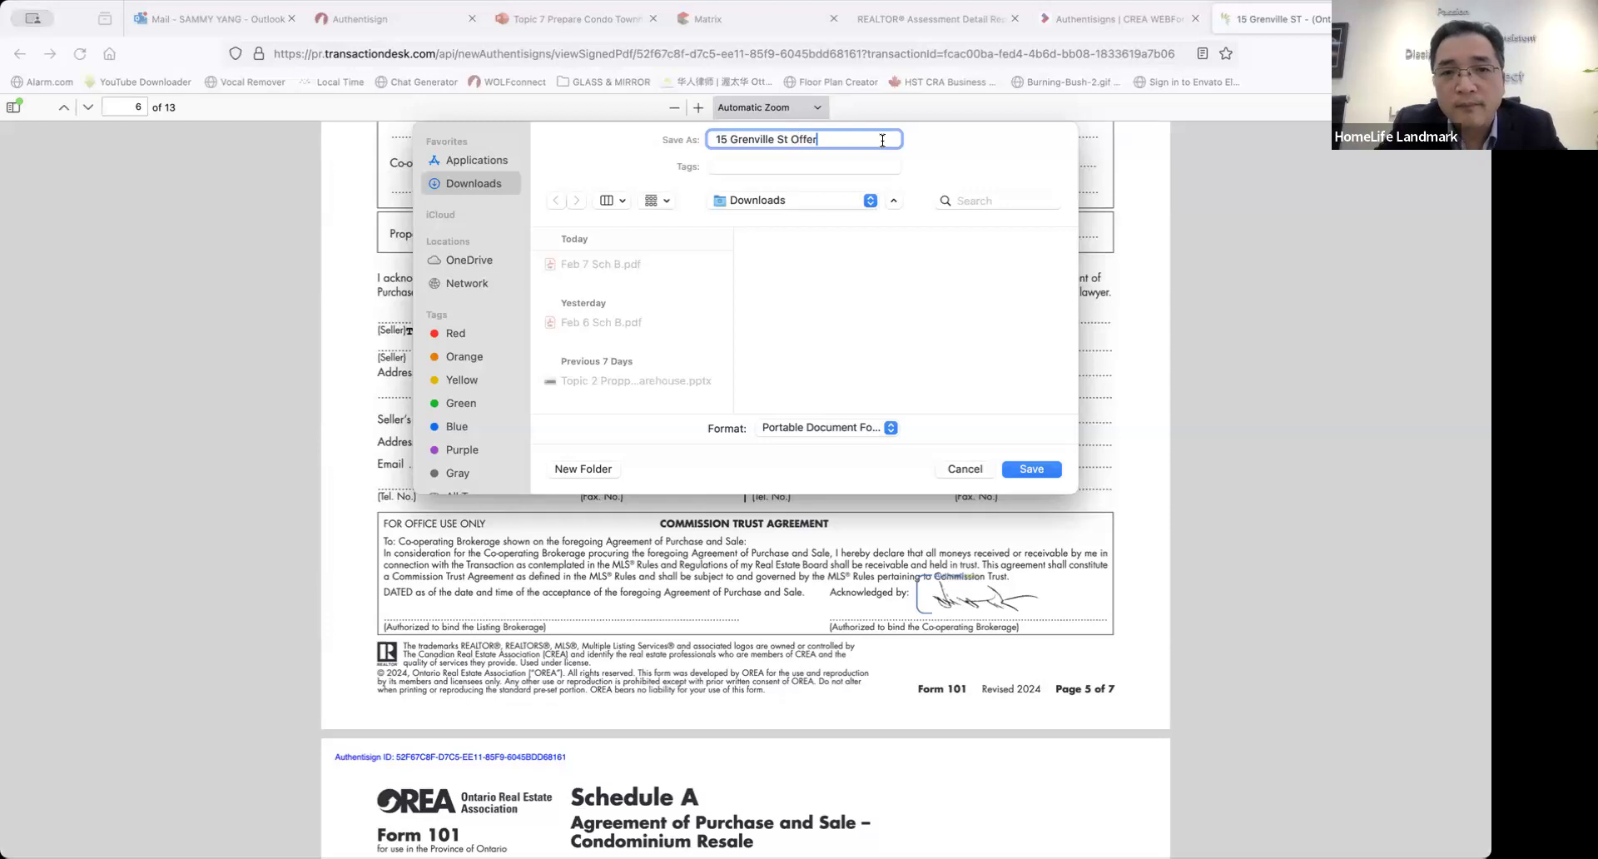
{"action": "left_click", "coordinate": [1040, 468]}
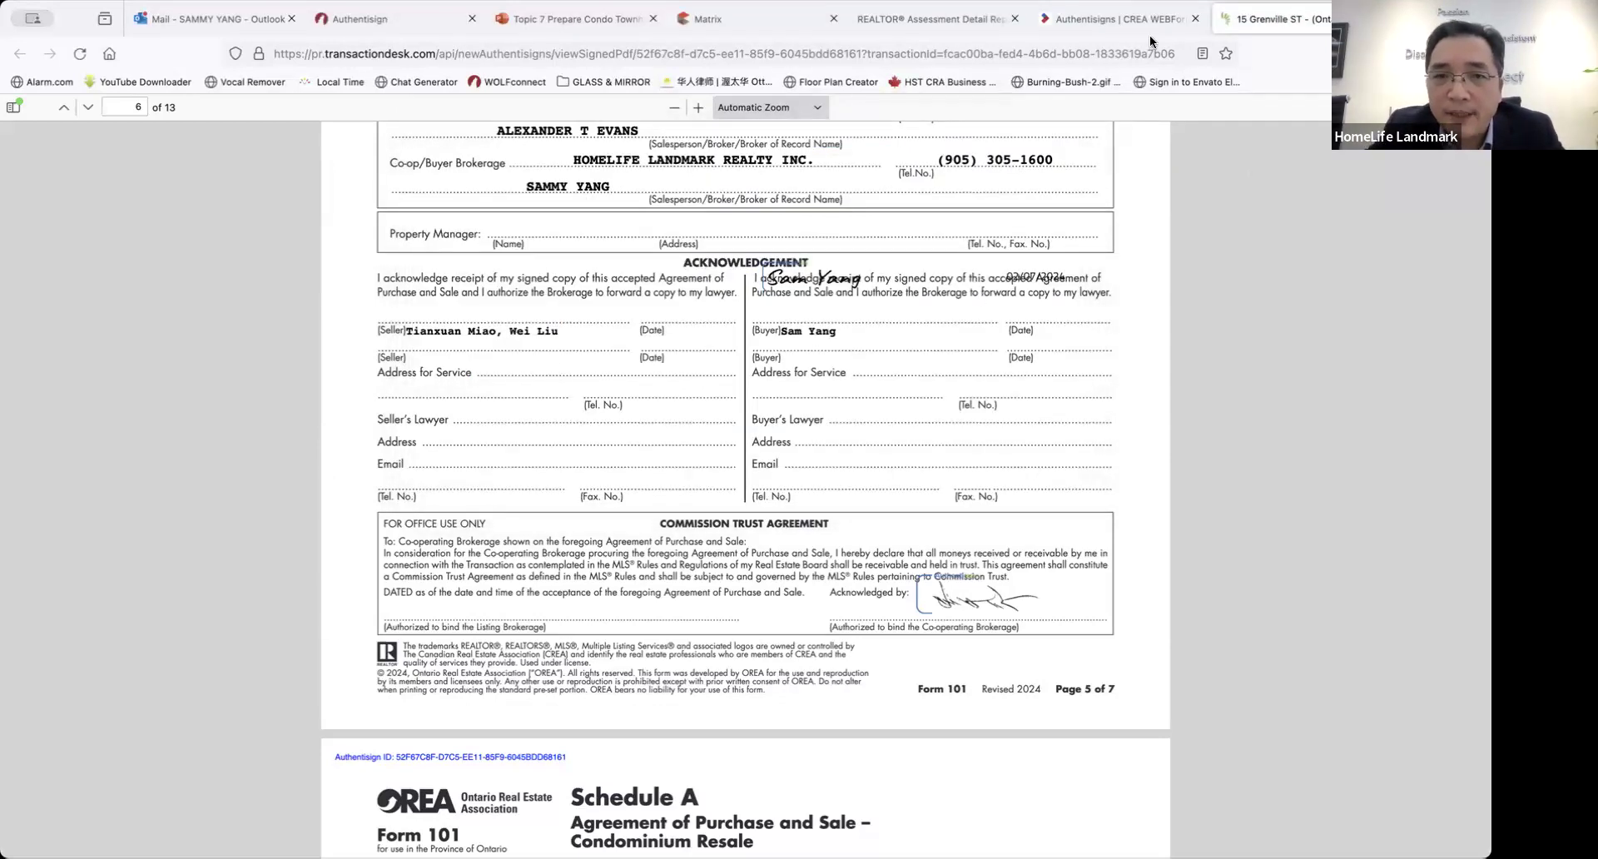
{"action": "left_click", "coordinate": [212, 18]}
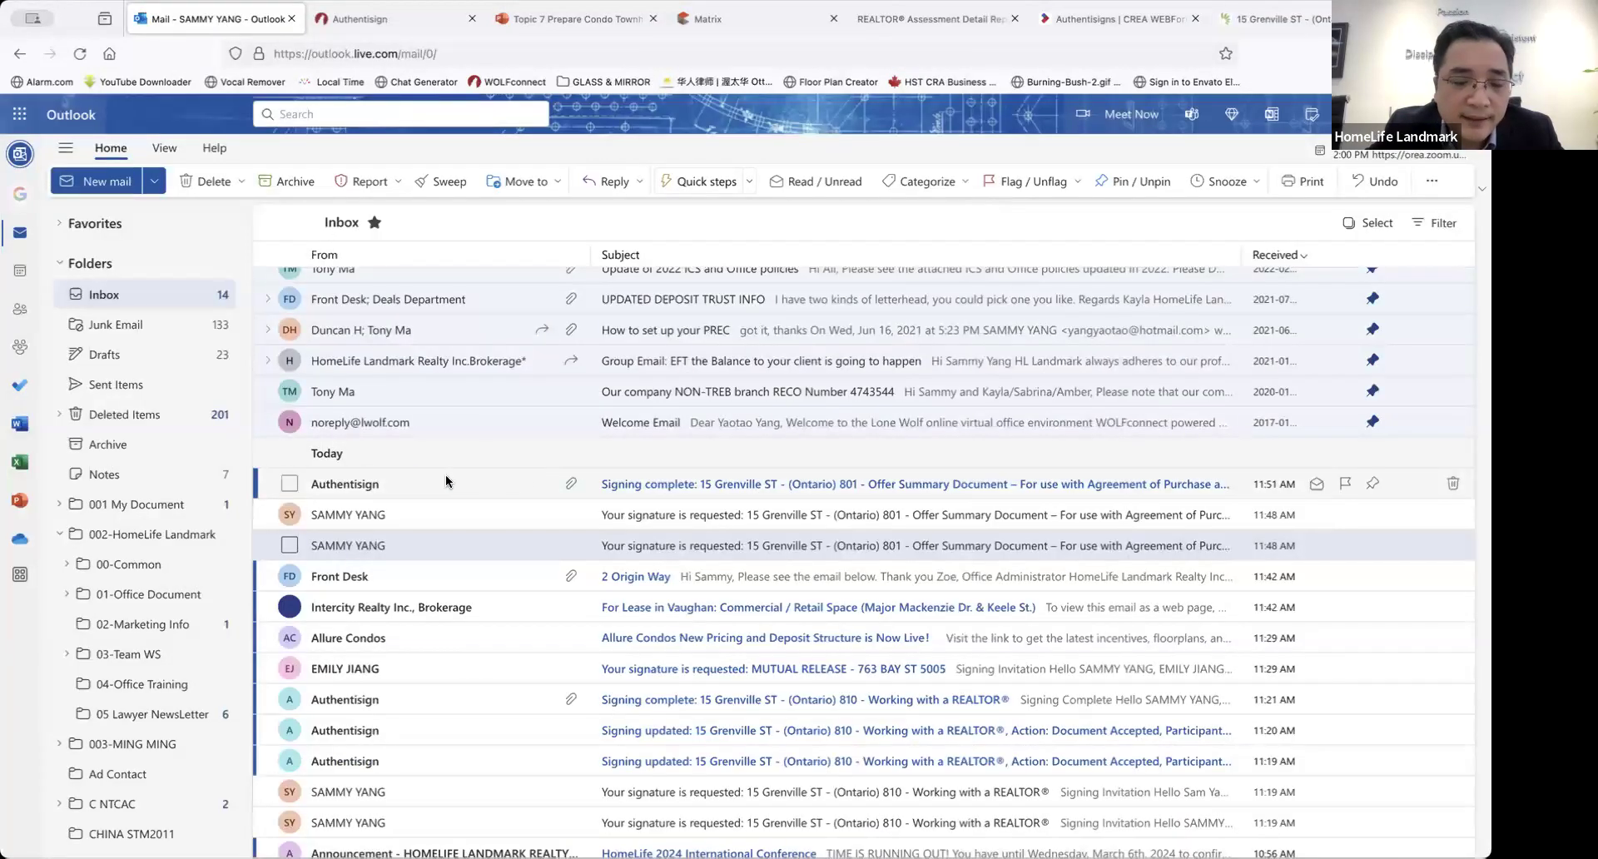
Step: Open the Authentisign 'Signing complete' email and look over its five signed attachments
{"action": "left_click", "coordinate": [646, 486]}
{"action": "scroll", "coordinate": [620, 564], "scroll_direction": "down", "scroll_amount": 2}
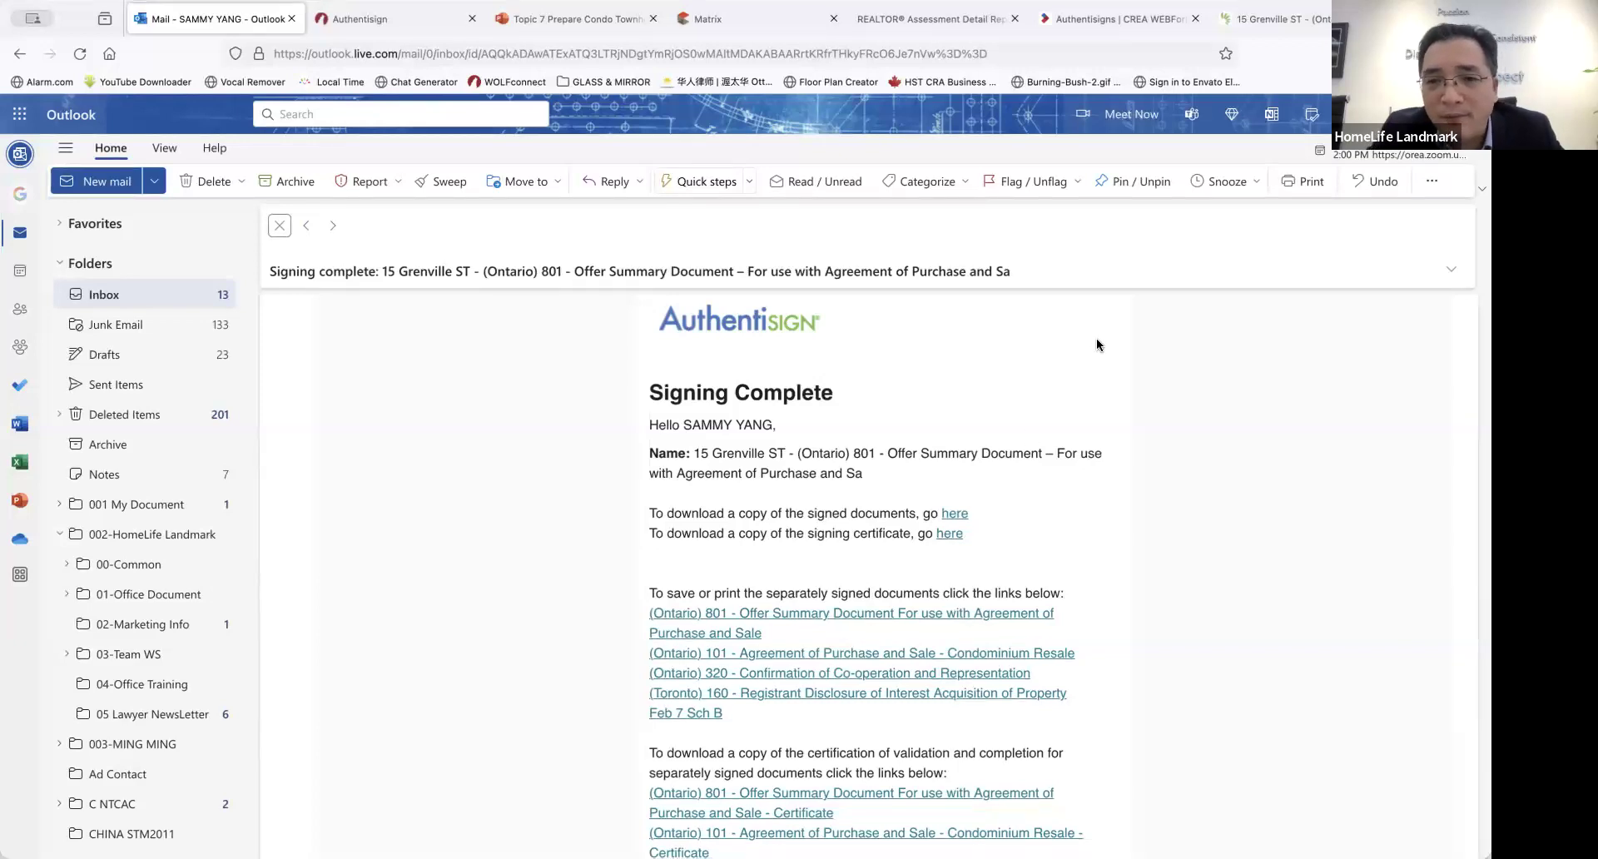
{"action": "scroll", "coordinate": [1096, 345], "scroll_direction": "up", "scroll_amount": 3}
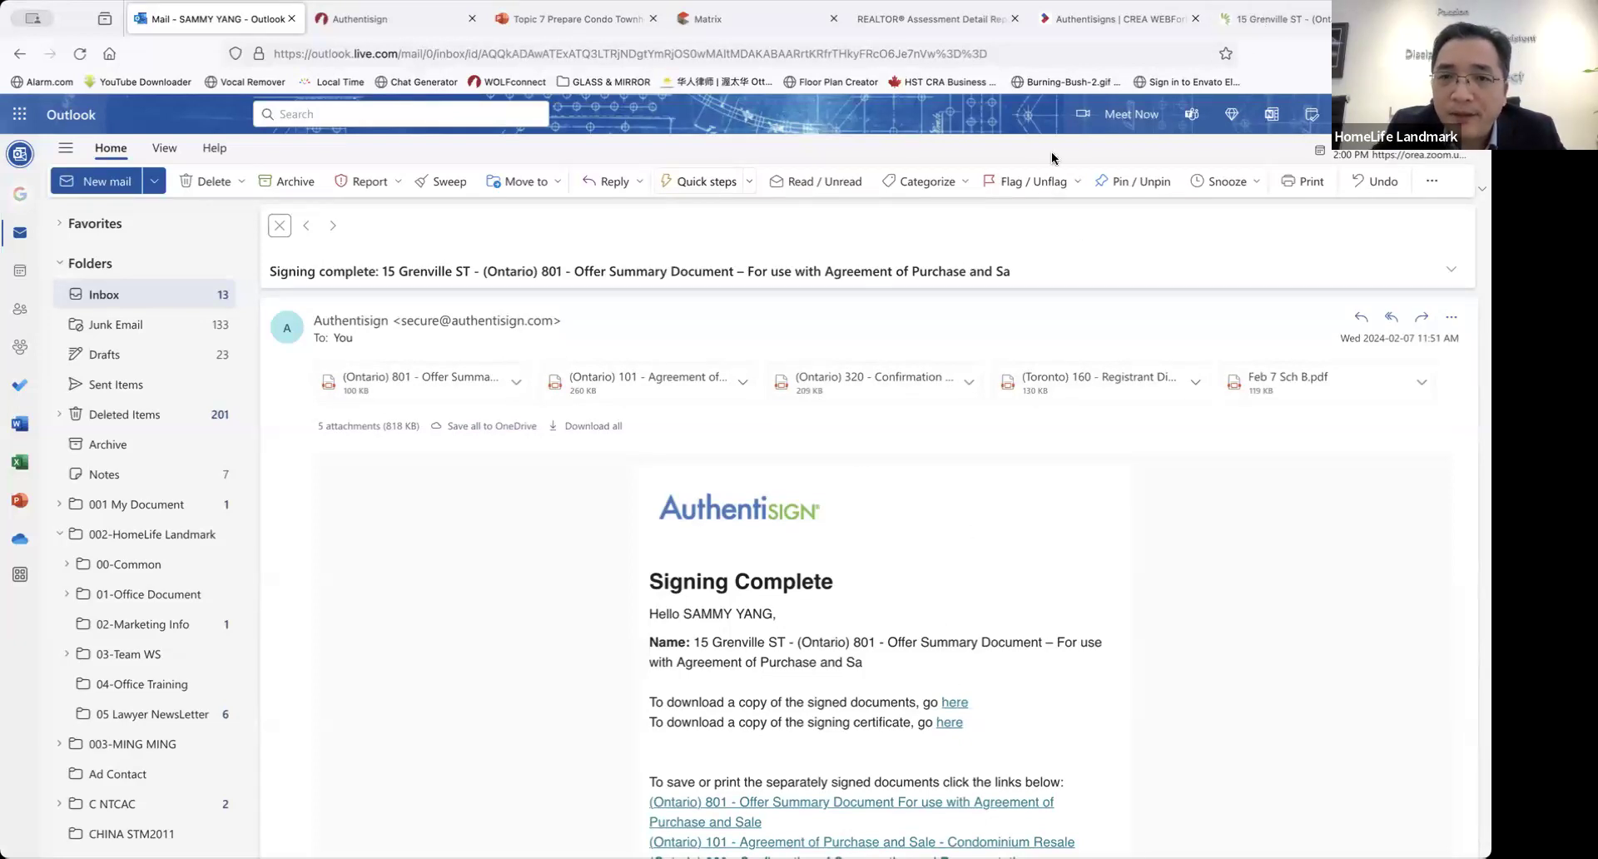
{"action": "left_click", "coordinate": [751, 20]}
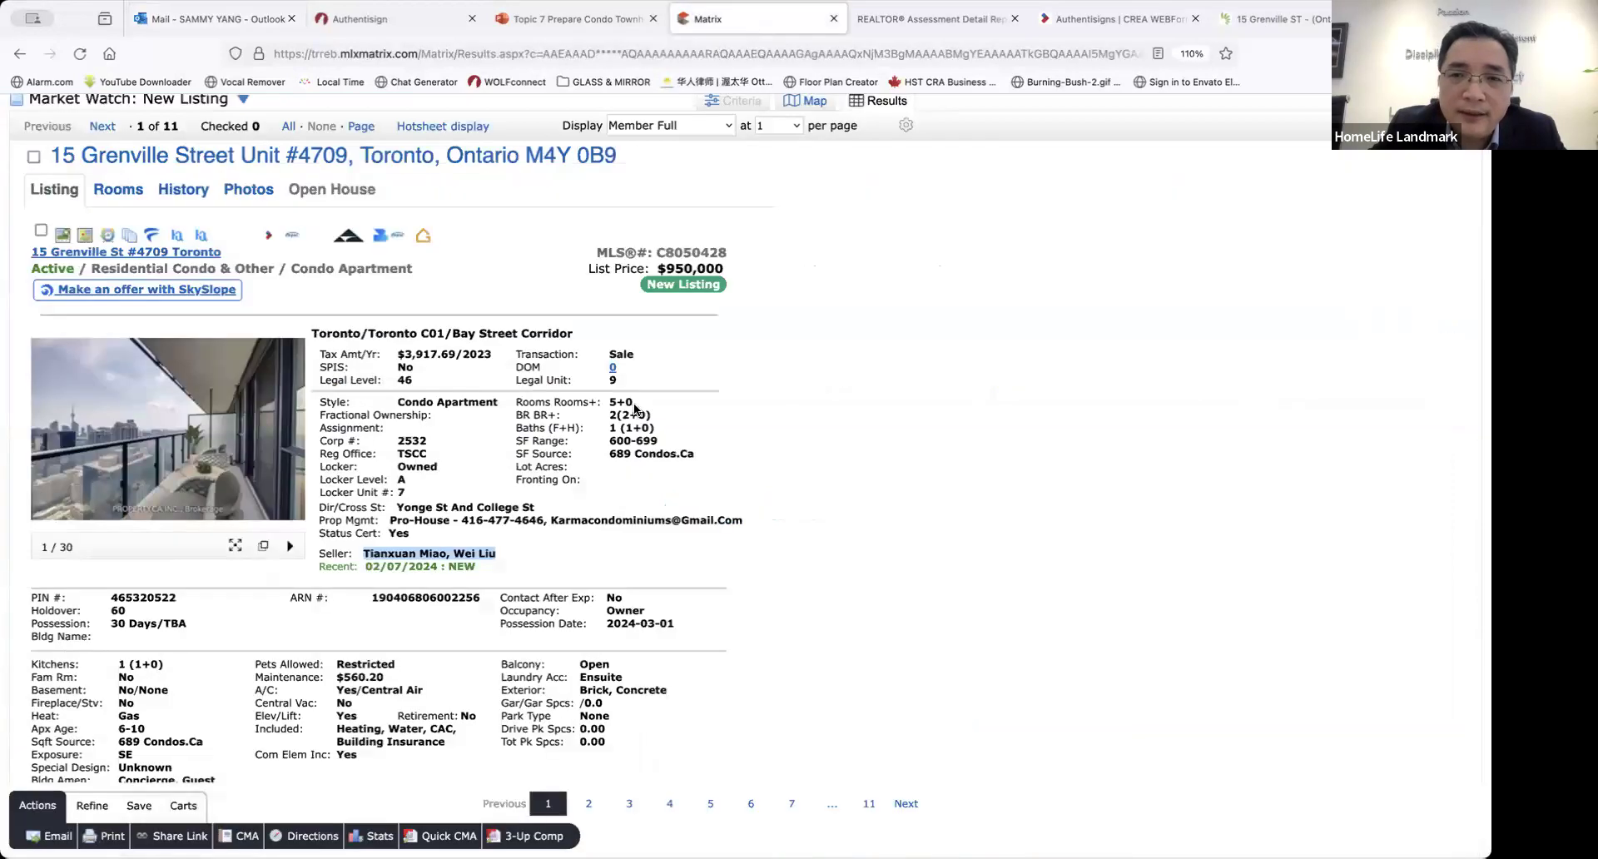
{"action": "scroll", "coordinate": [634, 408], "scroll_direction": "down", "scroll_amount": 10}
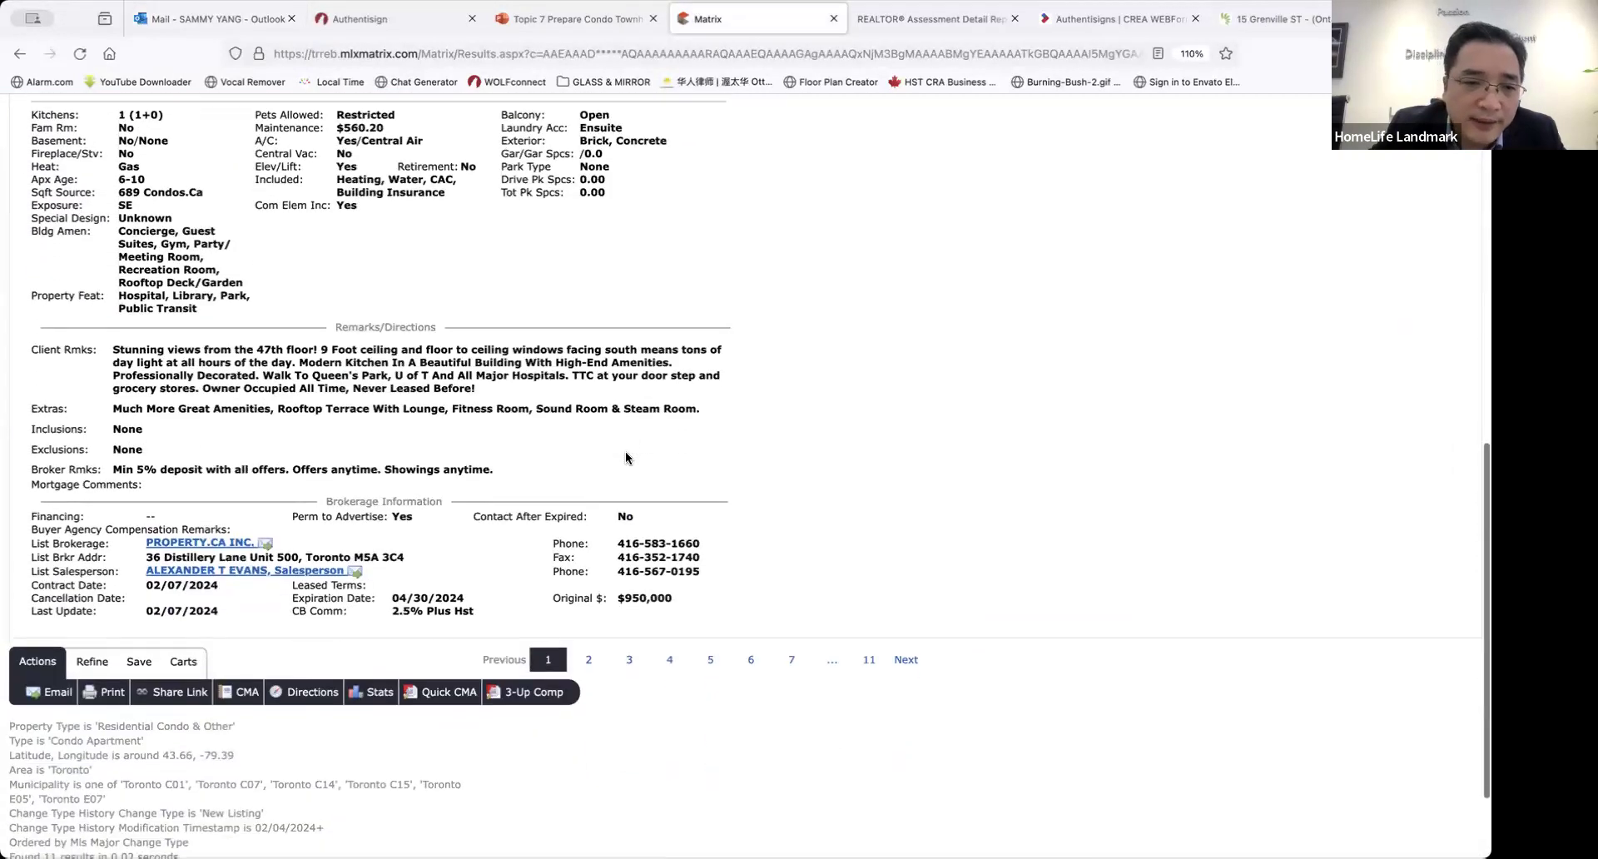
{"action": "scroll", "coordinate": [250, 575], "scroll_direction": "up", "scroll_amount": 1}
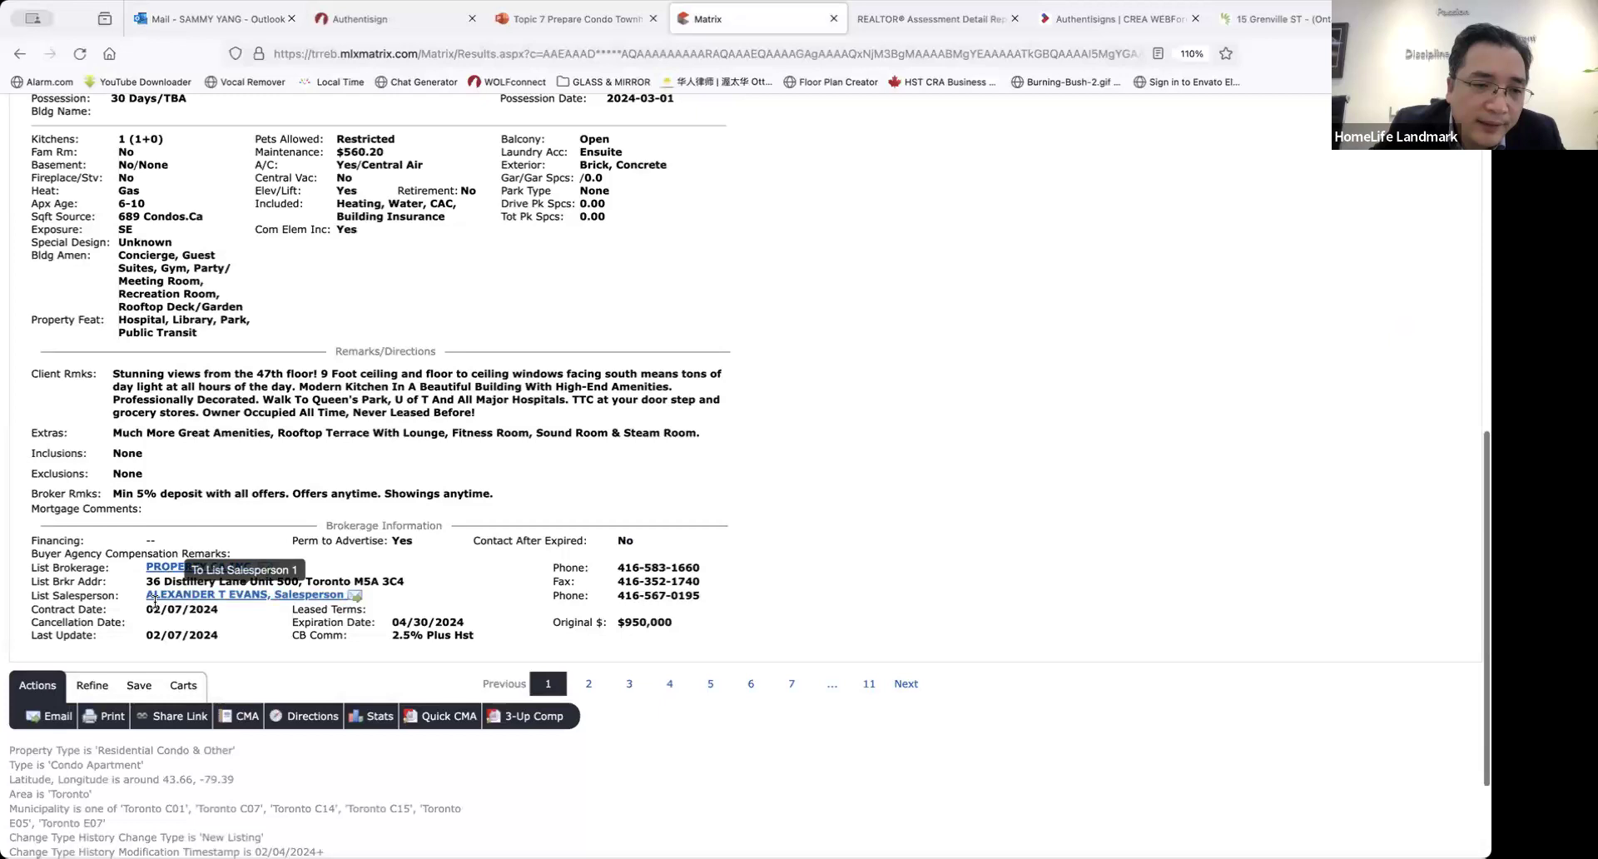
{"action": "left_click", "coordinate": [188, 596]}
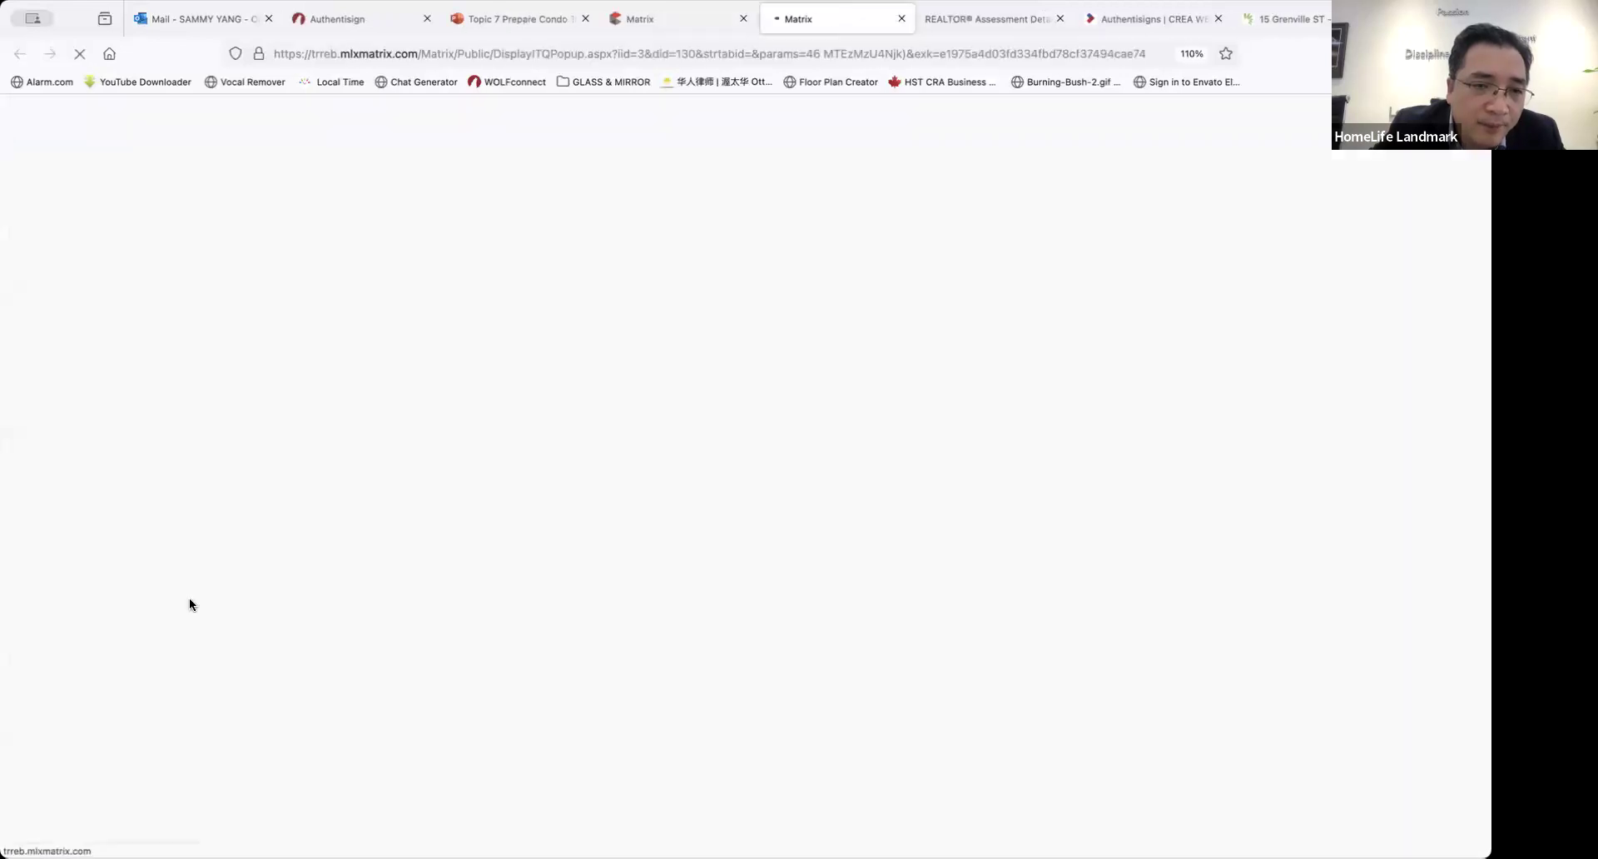
{"action": "left_click_drag", "start_coordinate": [223, 183], "coordinate": [93, 191]}
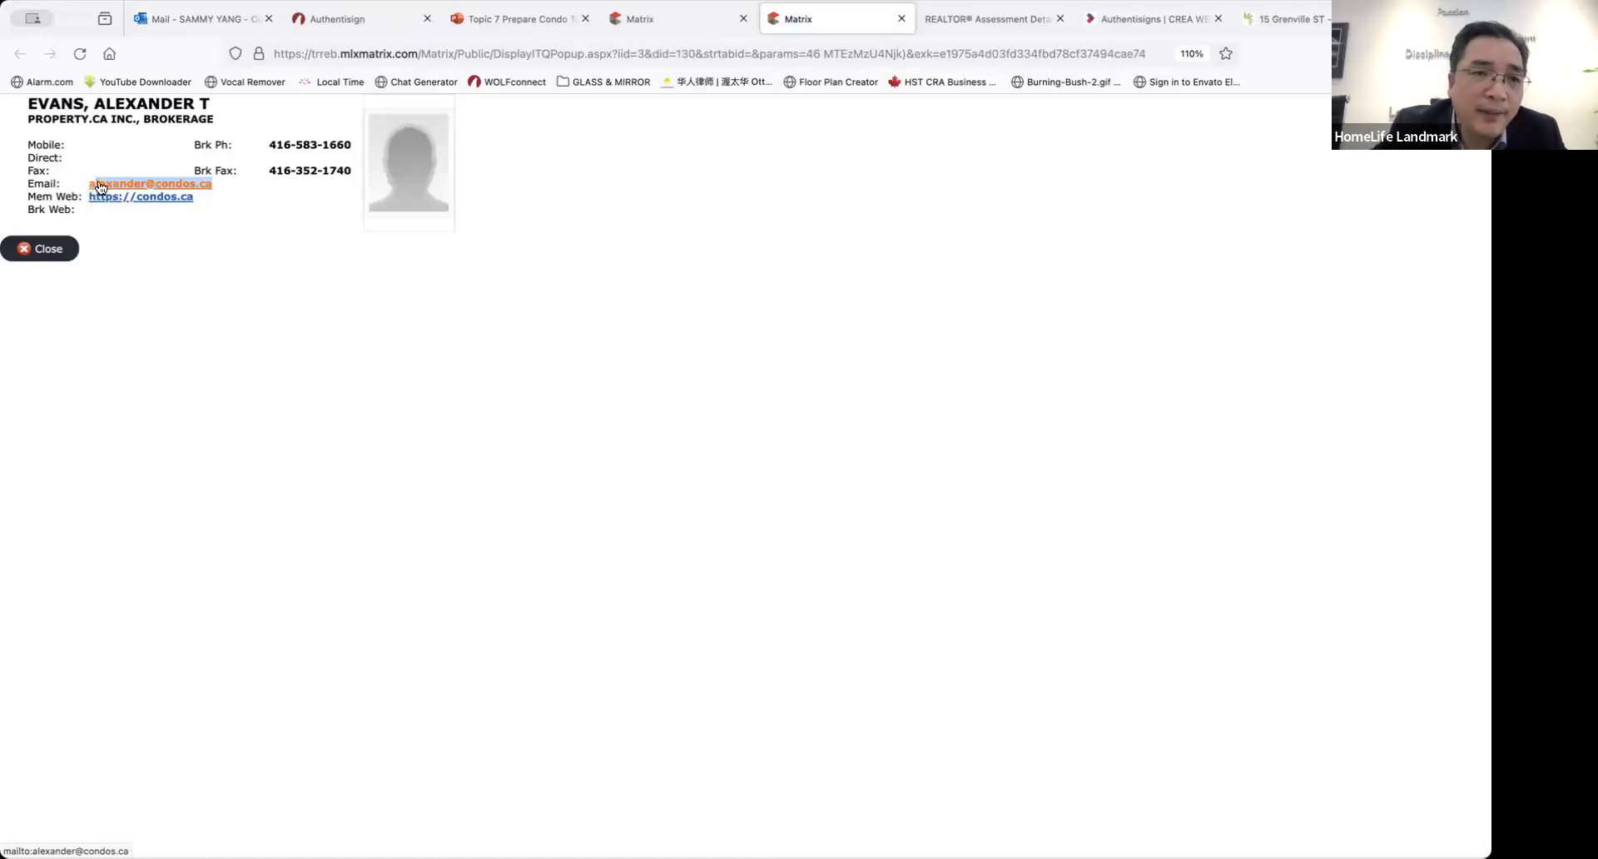
{"action": "left_click", "coordinate": [195, 18]}
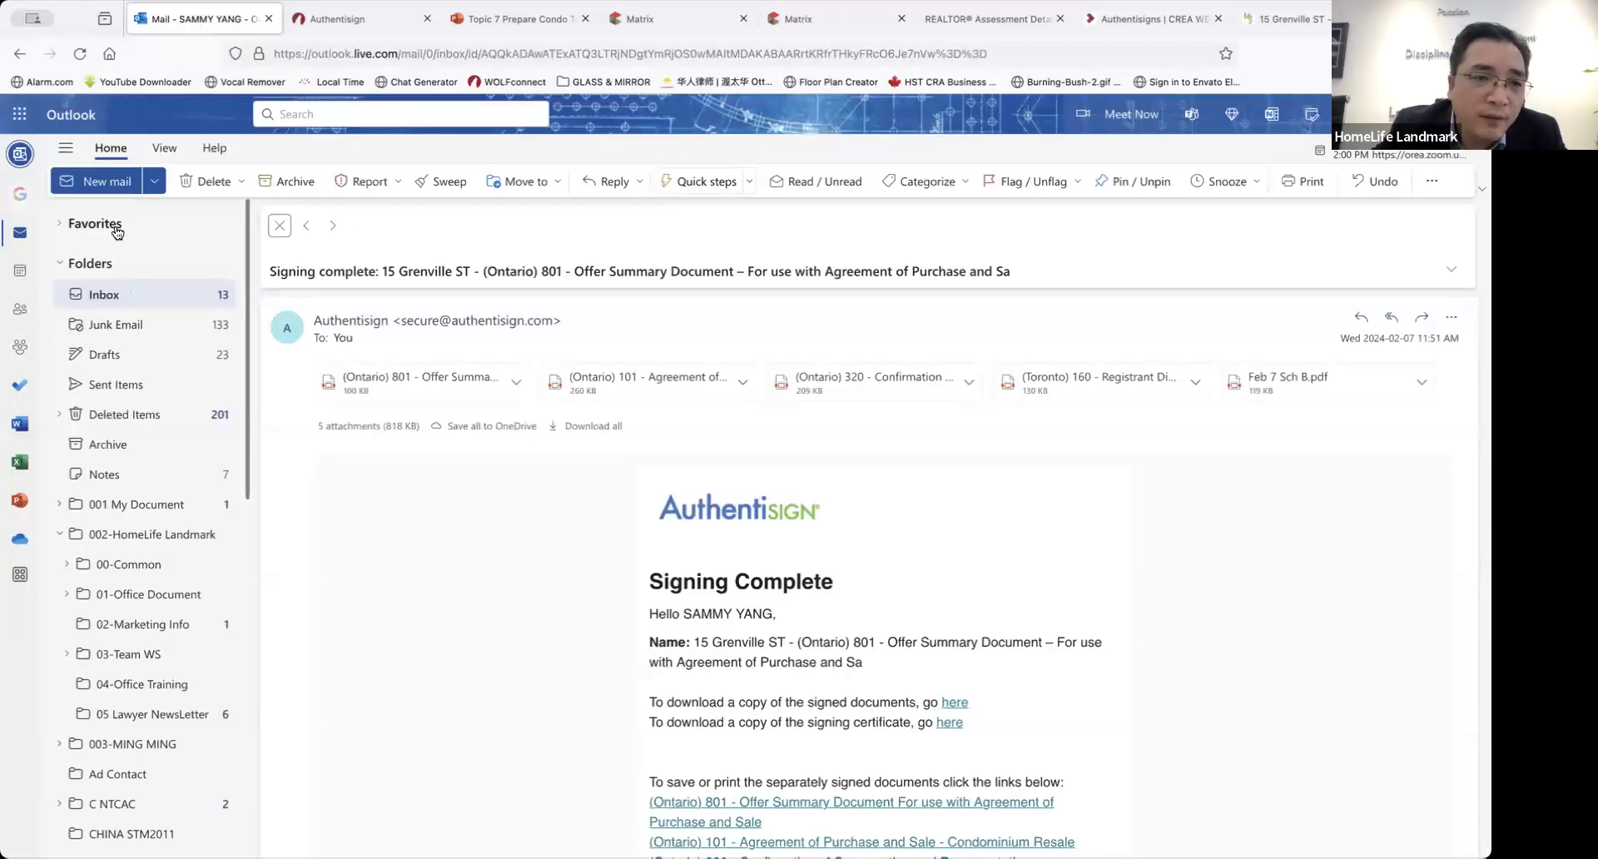
{"action": "left_click", "coordinate": [109, 184]}
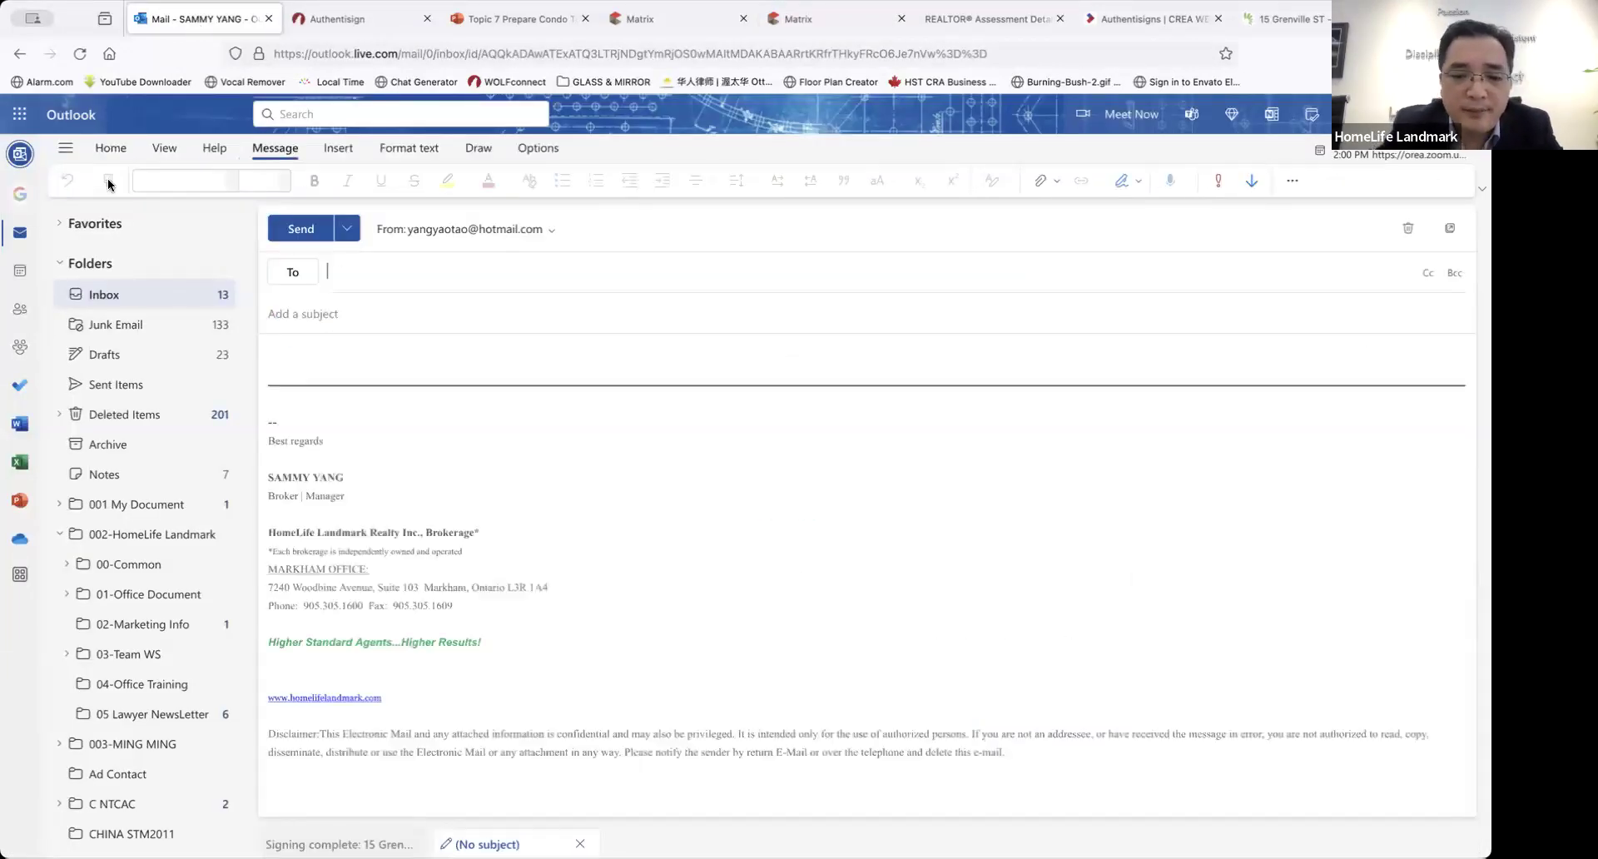
{"action": "type", "text": "sa"}
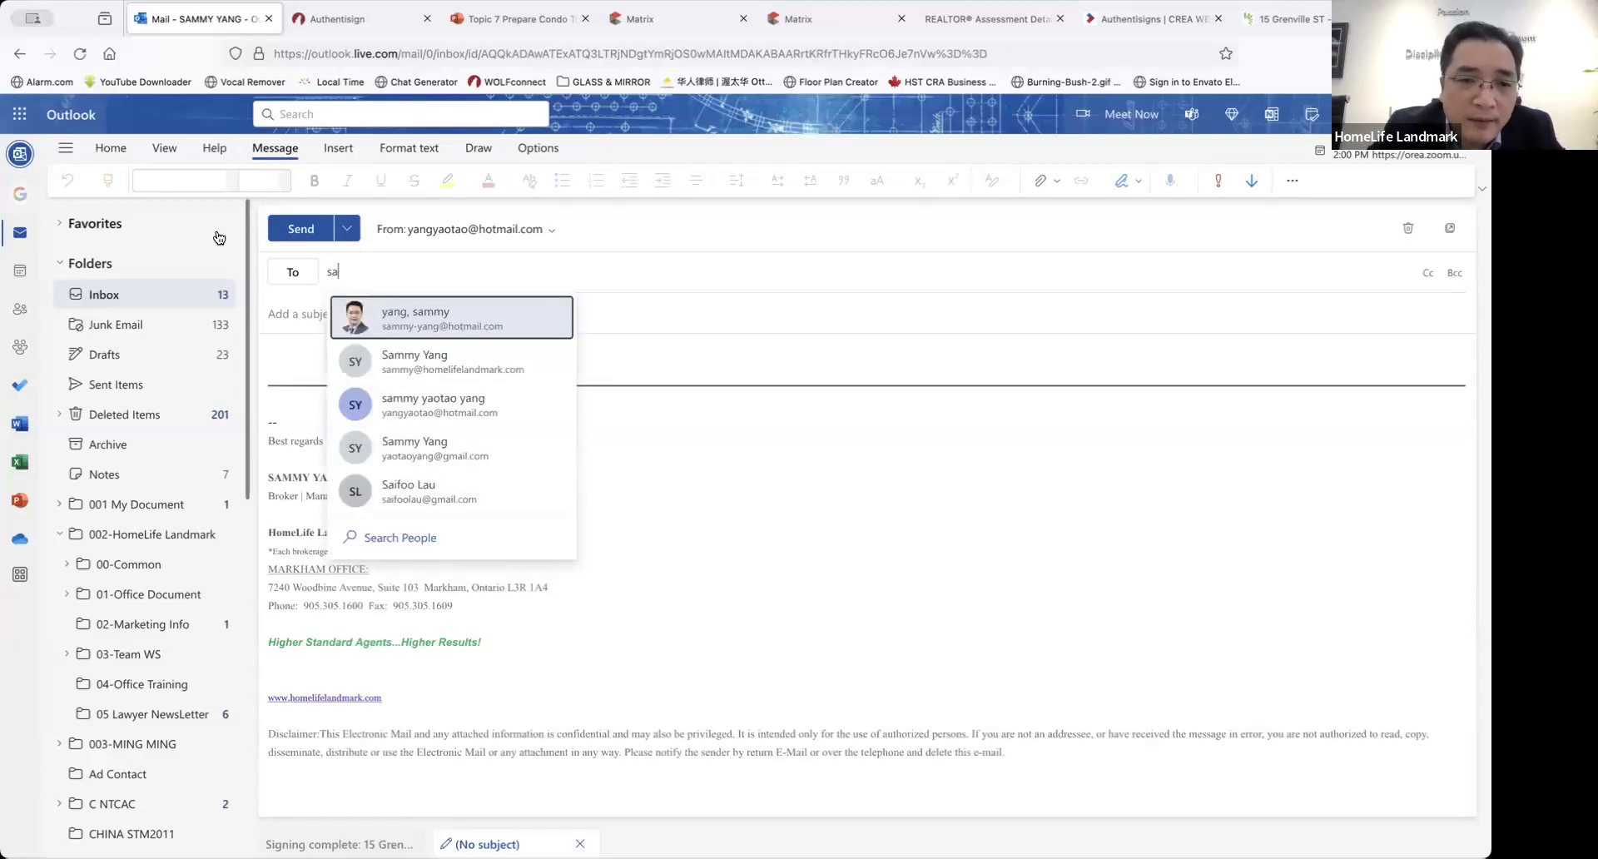
{"action": "left_click", "coordinate": [444, 314]}
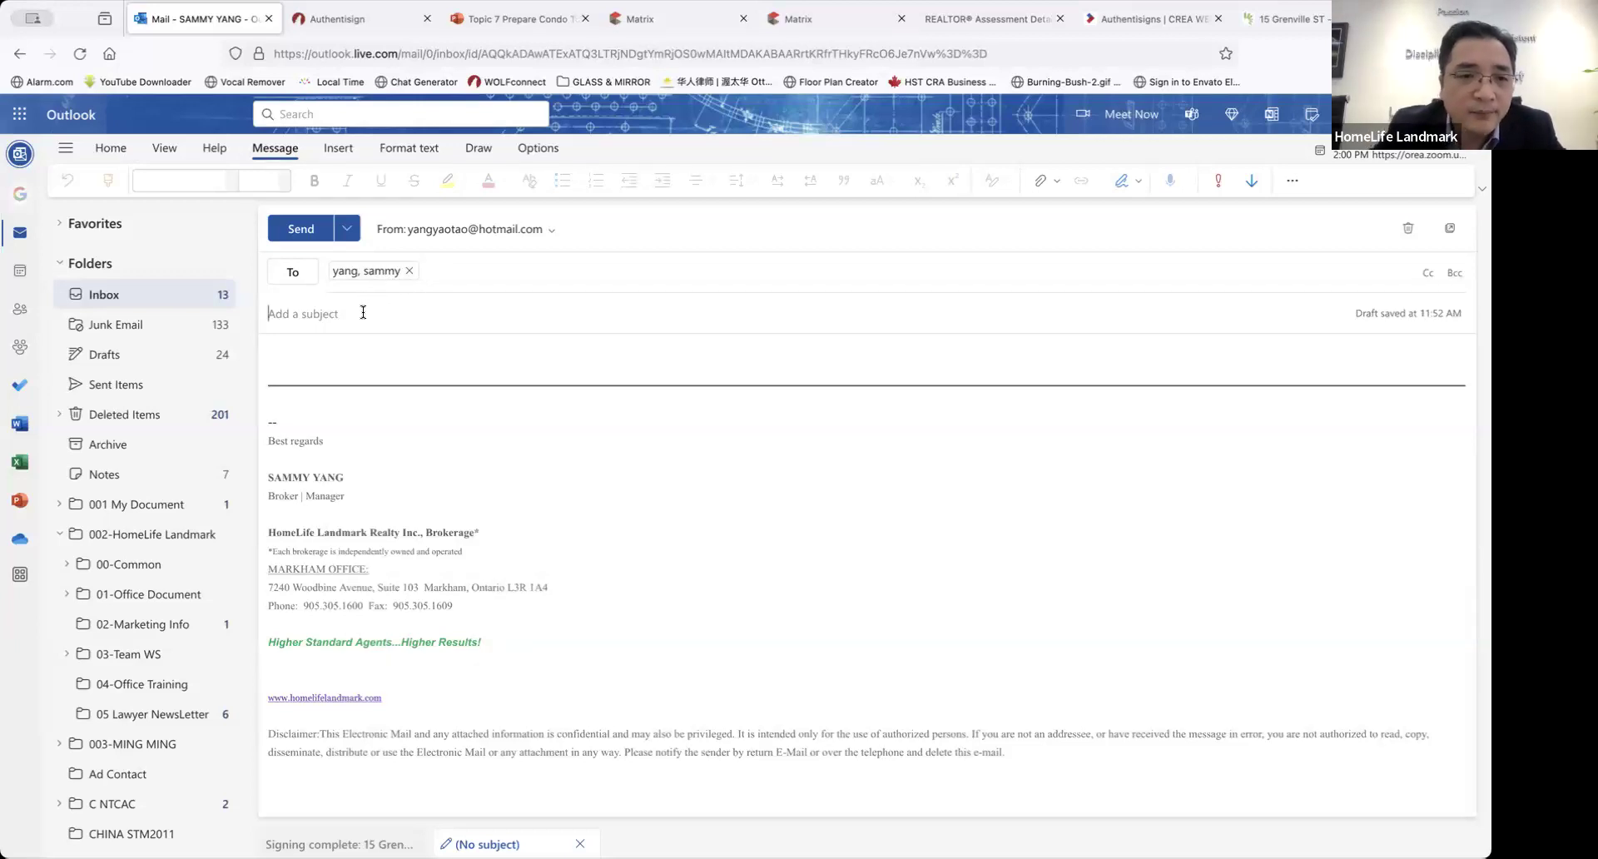
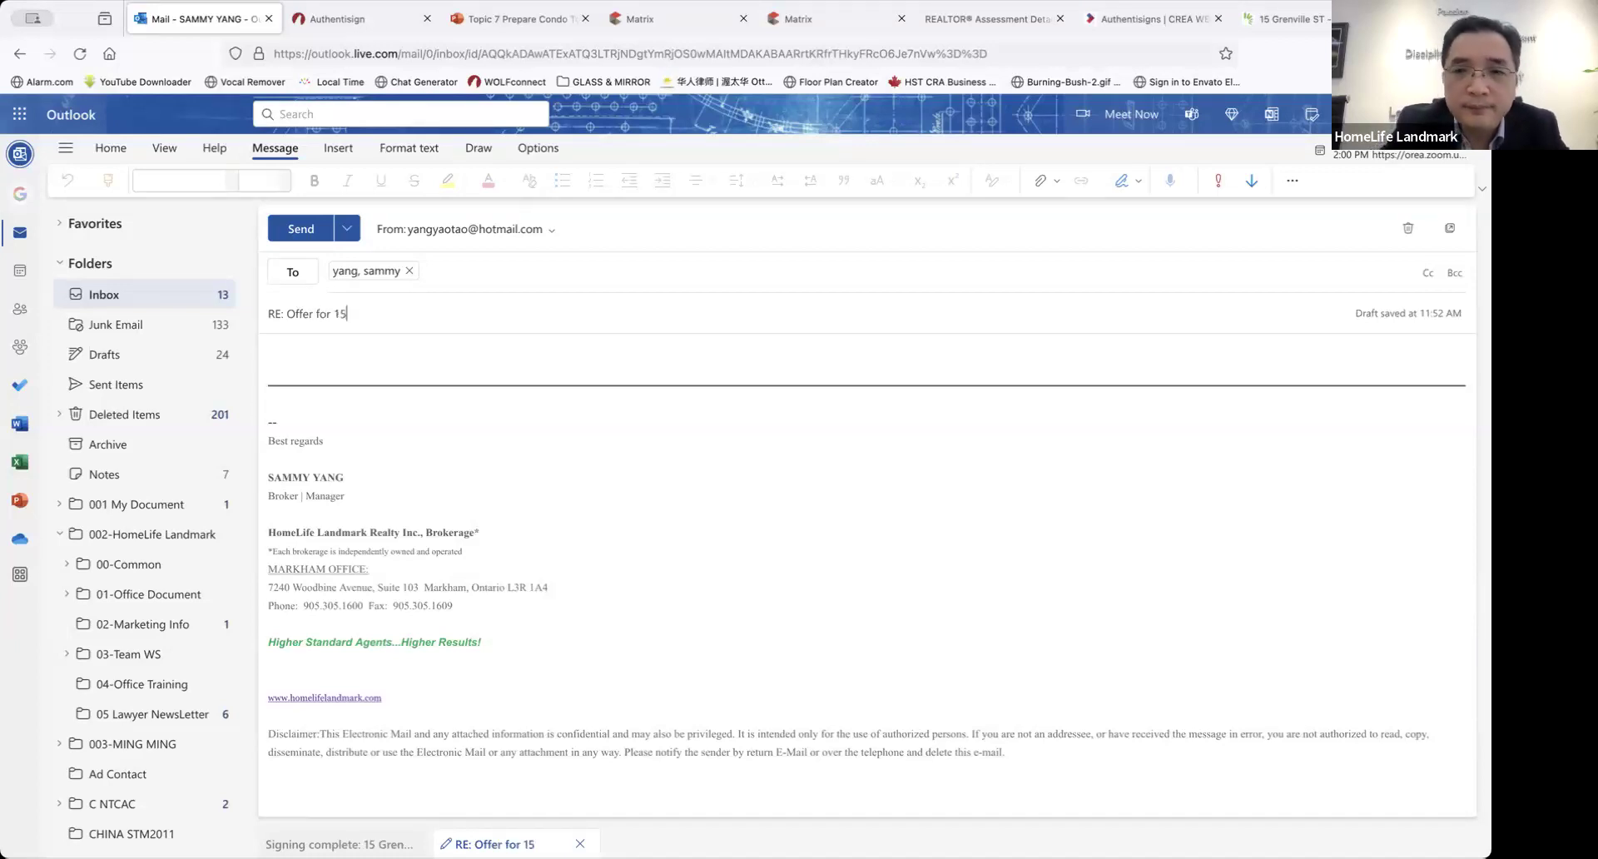
{"action": "left_click", "coordinate": [349, 343]}
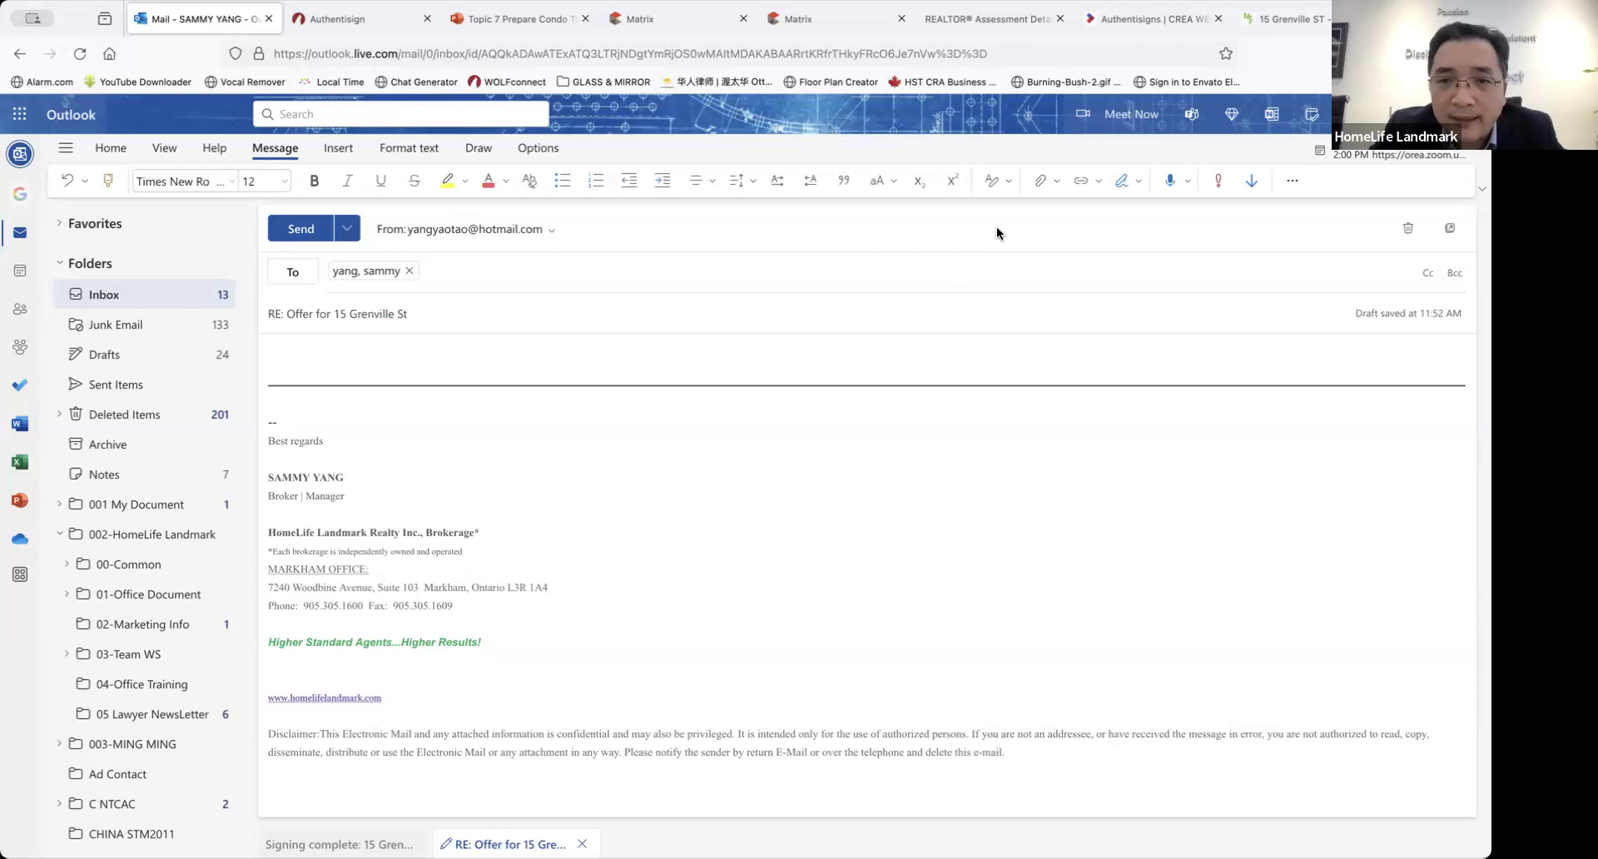
{"action": "left_click", "coordinate": [1041, 181]}
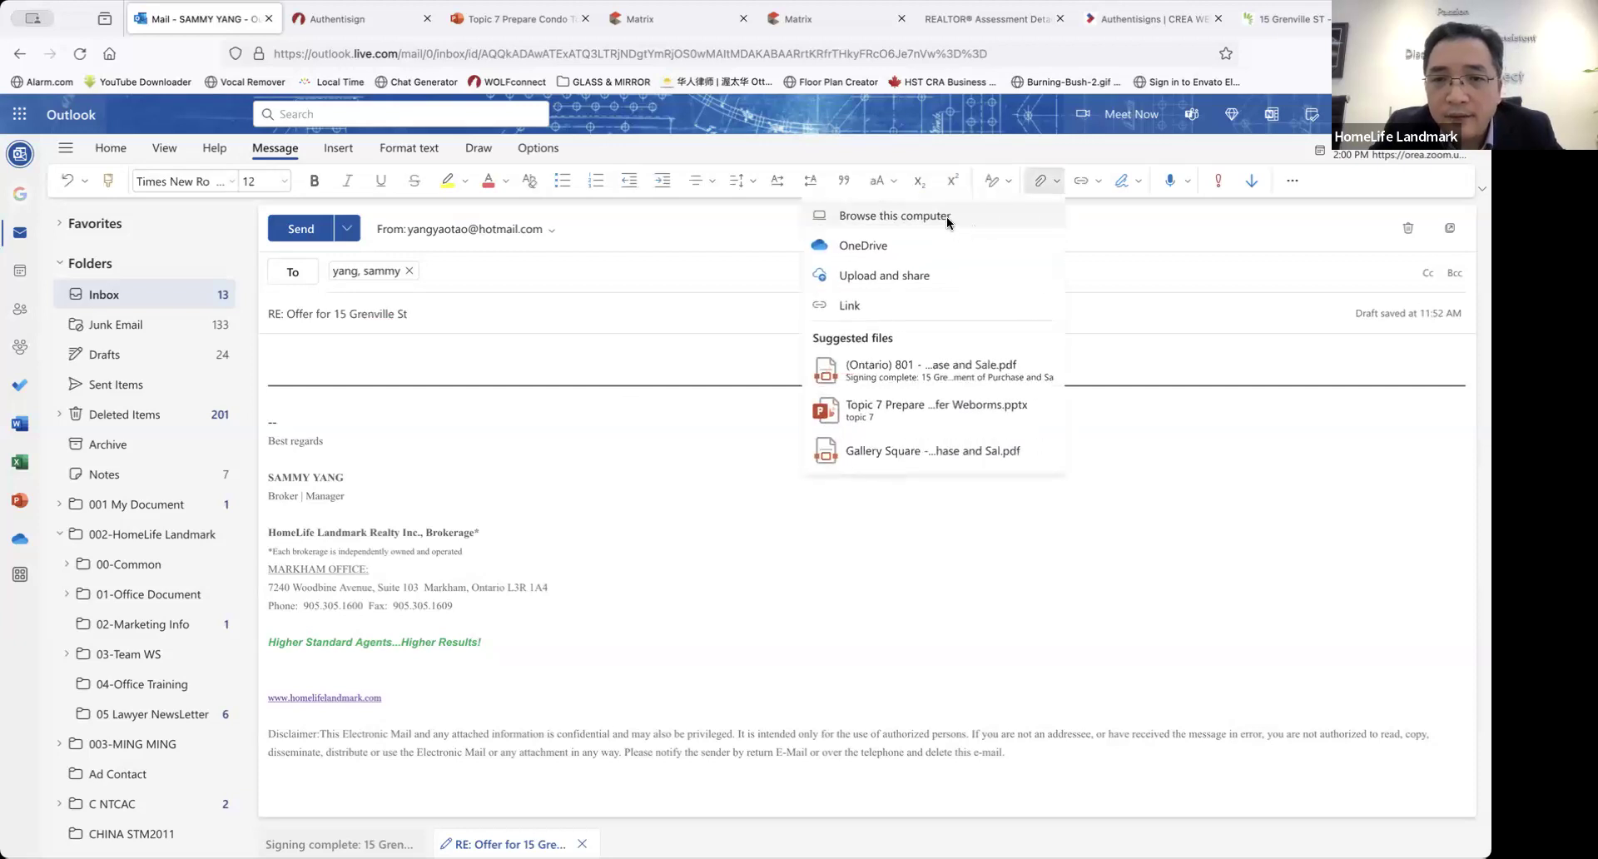
{"action": "left_click", "coordinate": [948, 218]}
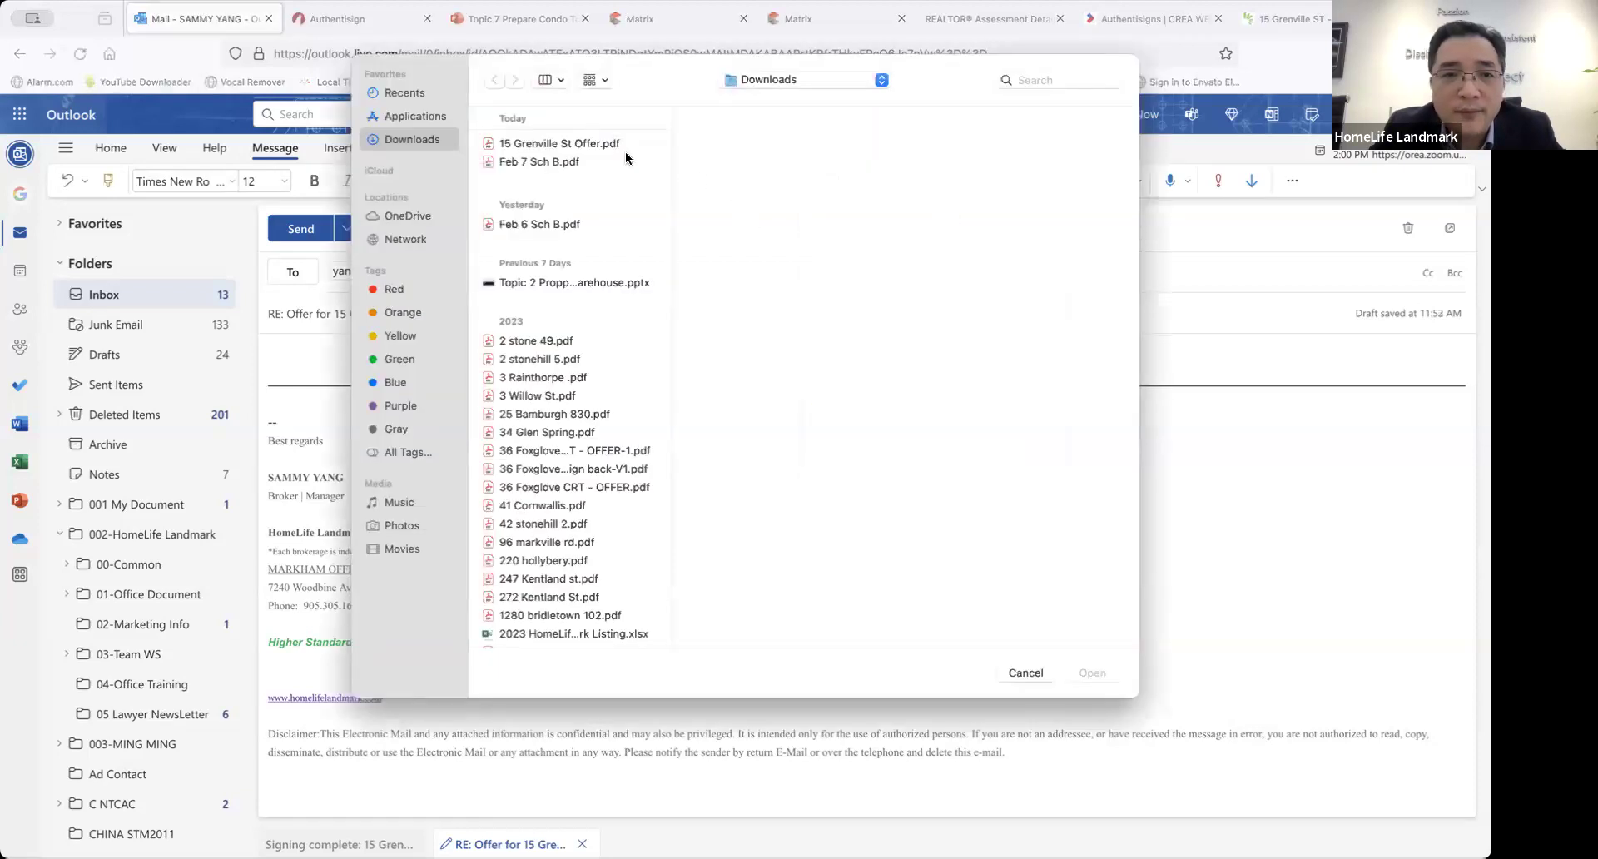
{"action": "left_click", "coordinate": [610, 145]}
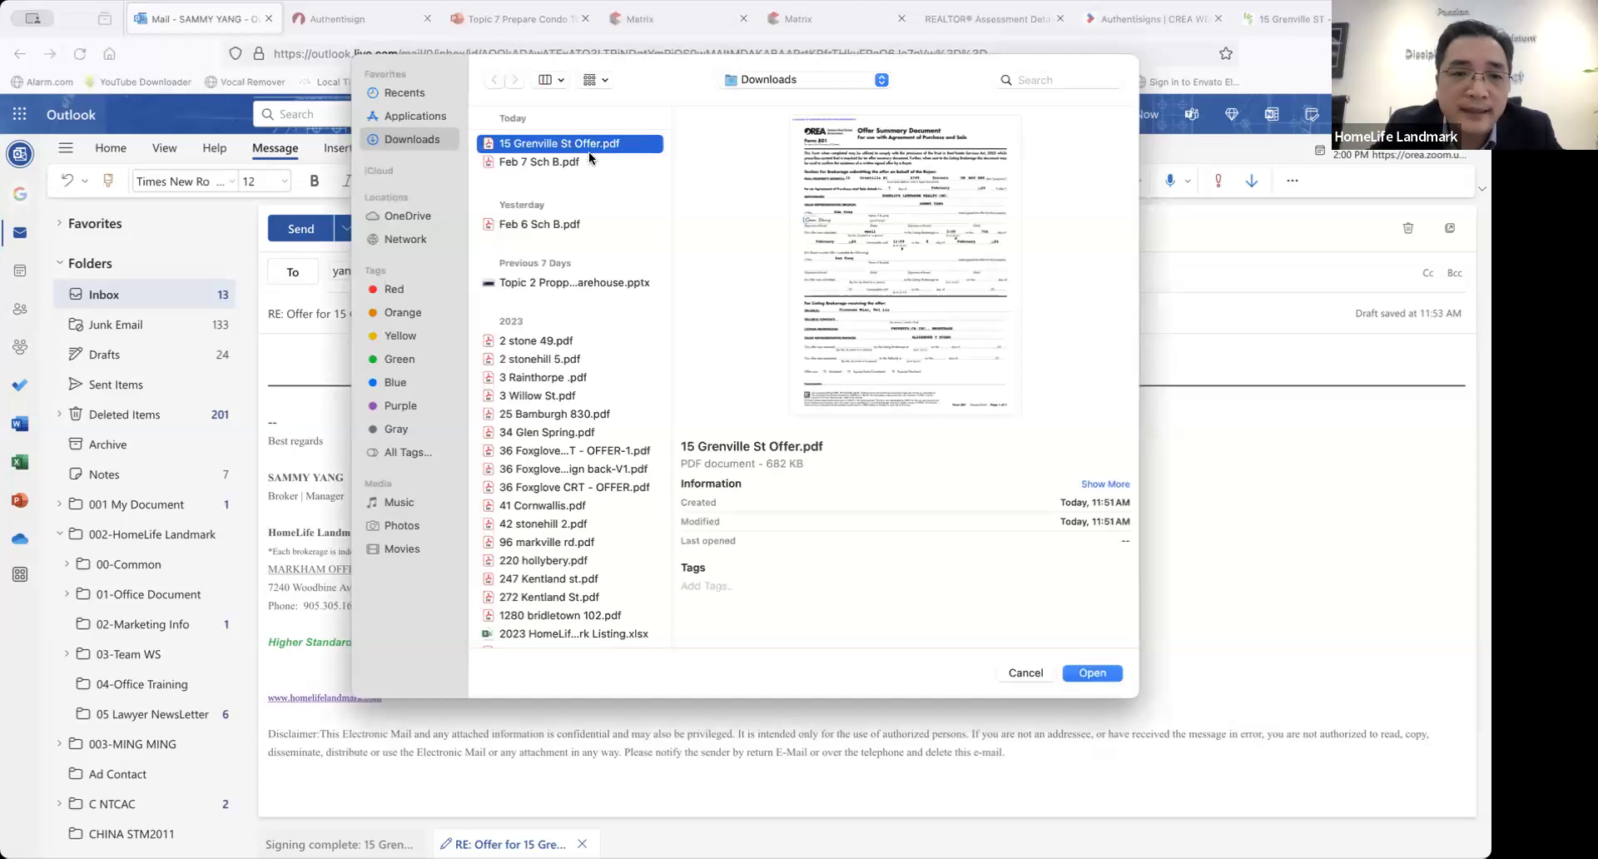
{"action": "left_click", "coordinate": [1086, 675]}
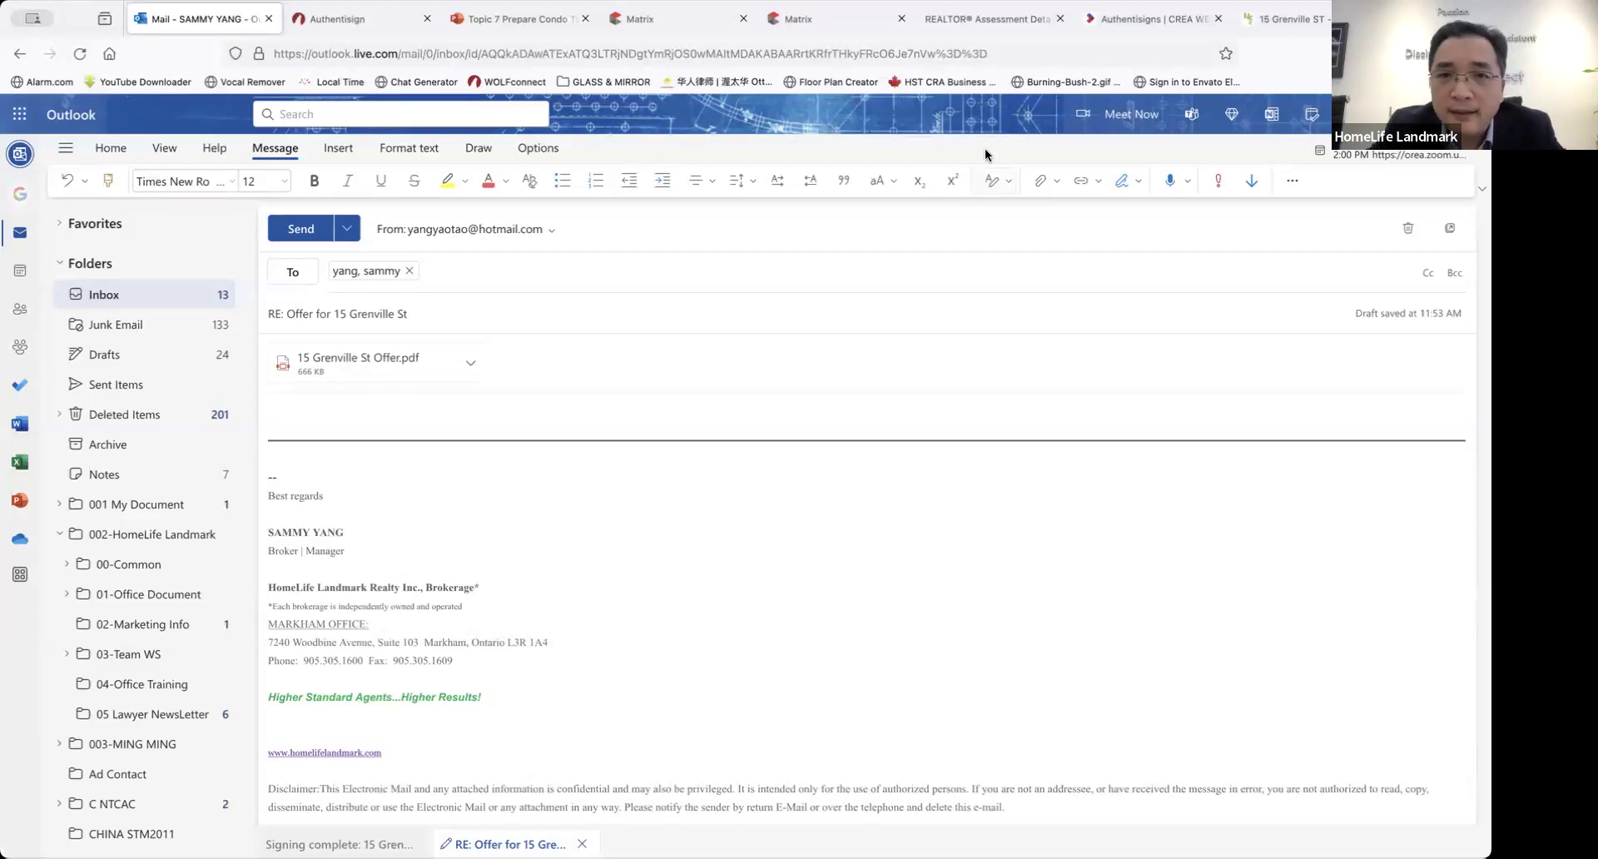
Step: Select the listing agent's first name on the Matrix contact card, then close the card
{"action": "left_click", "coordinate": [832, 25]}
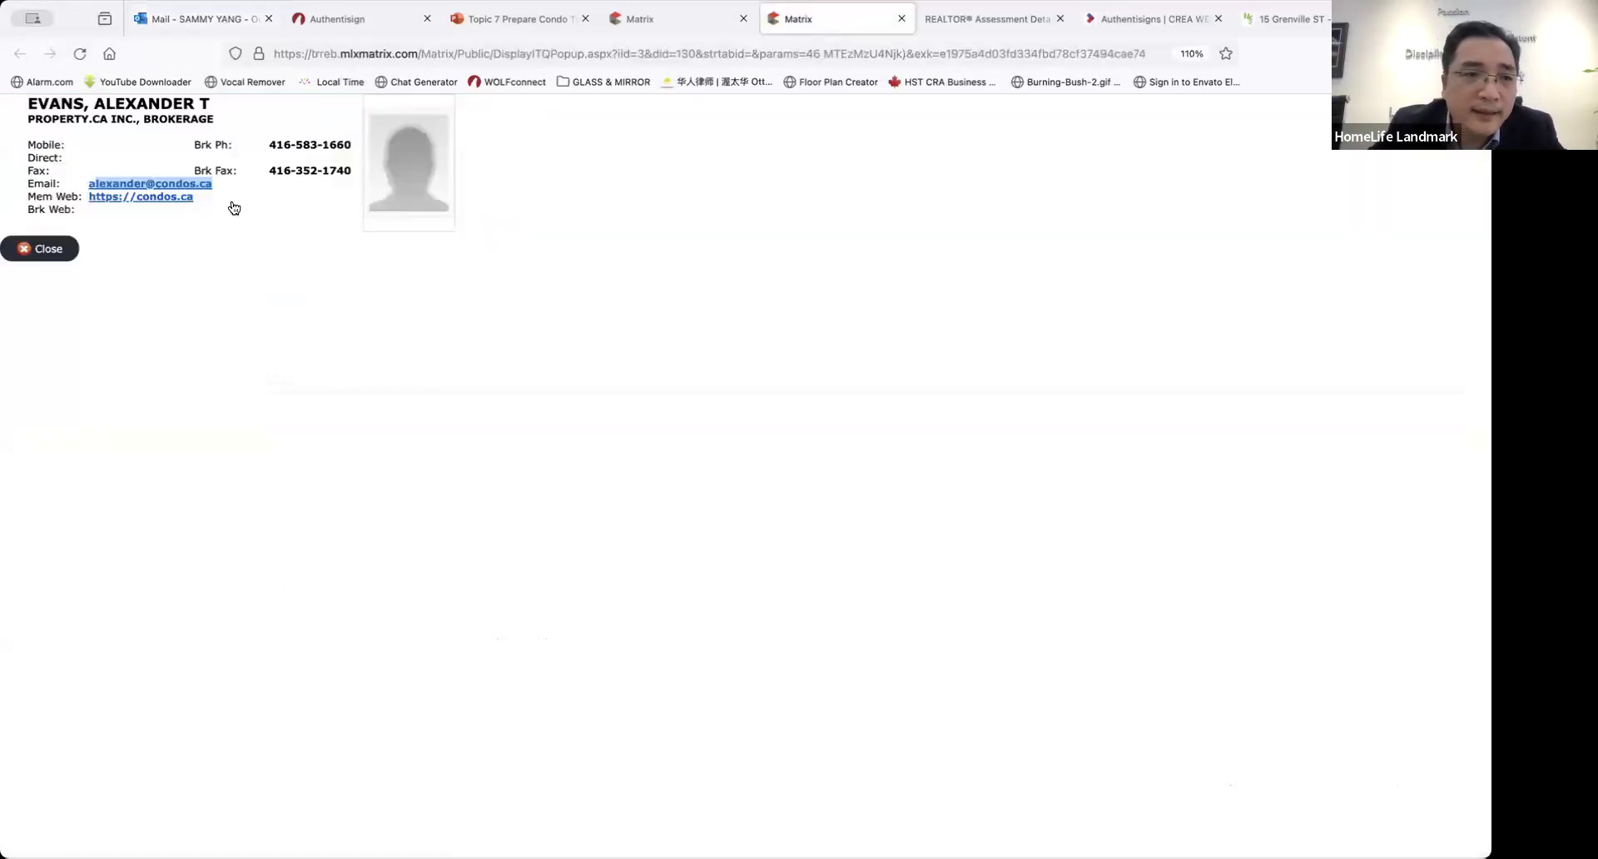
{"action": "left_click_drag", "start_coordinate": [99, 104], "coordinate": [191, 102]}
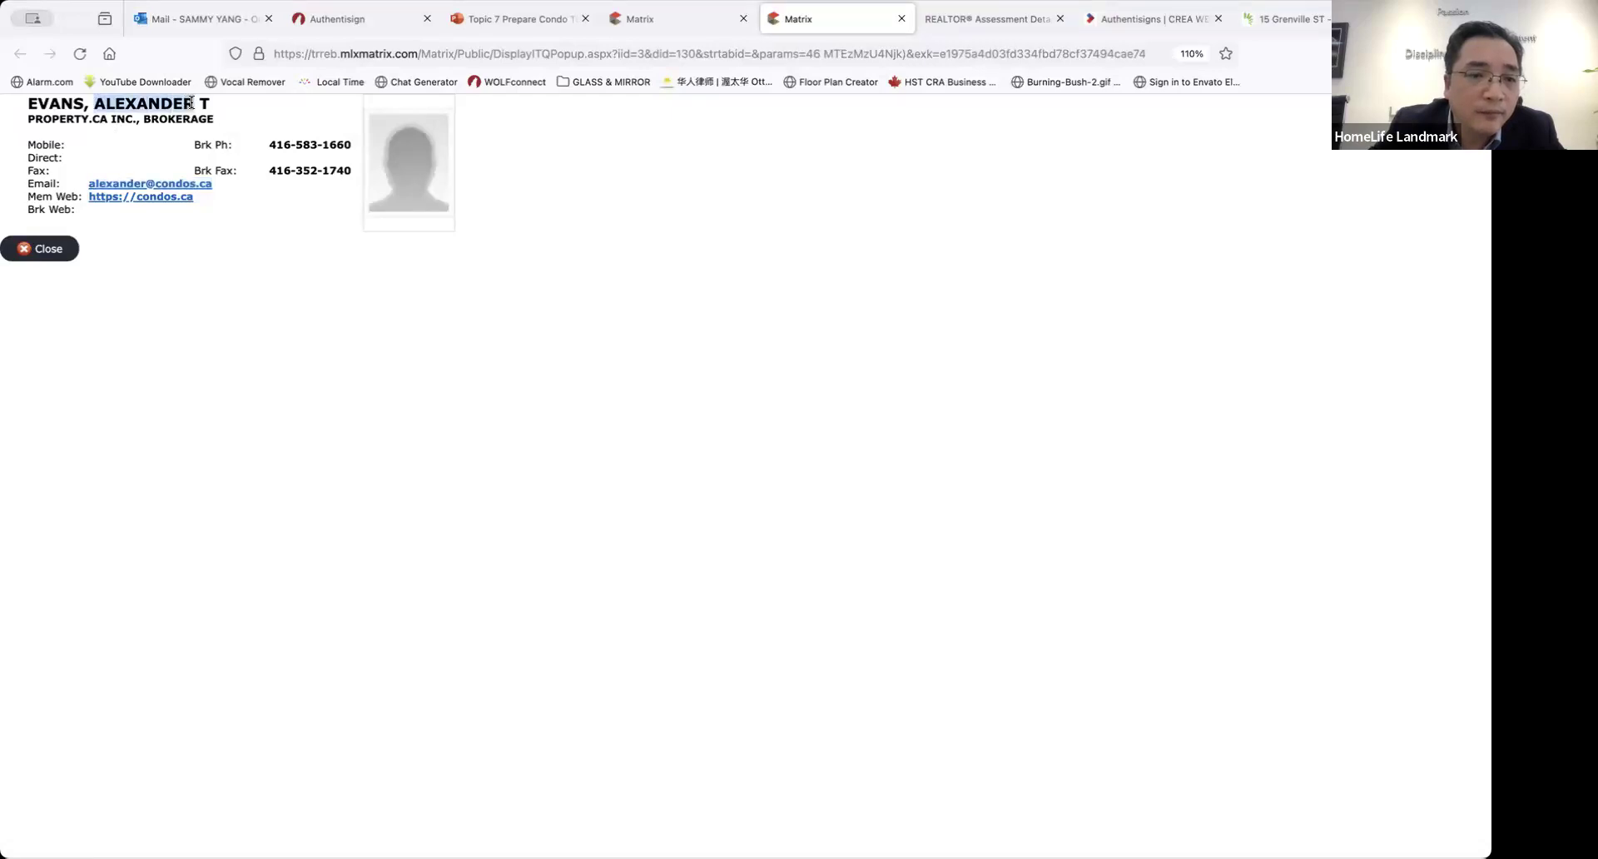
{"action": "left_click", "coordinate": [52, 251]}
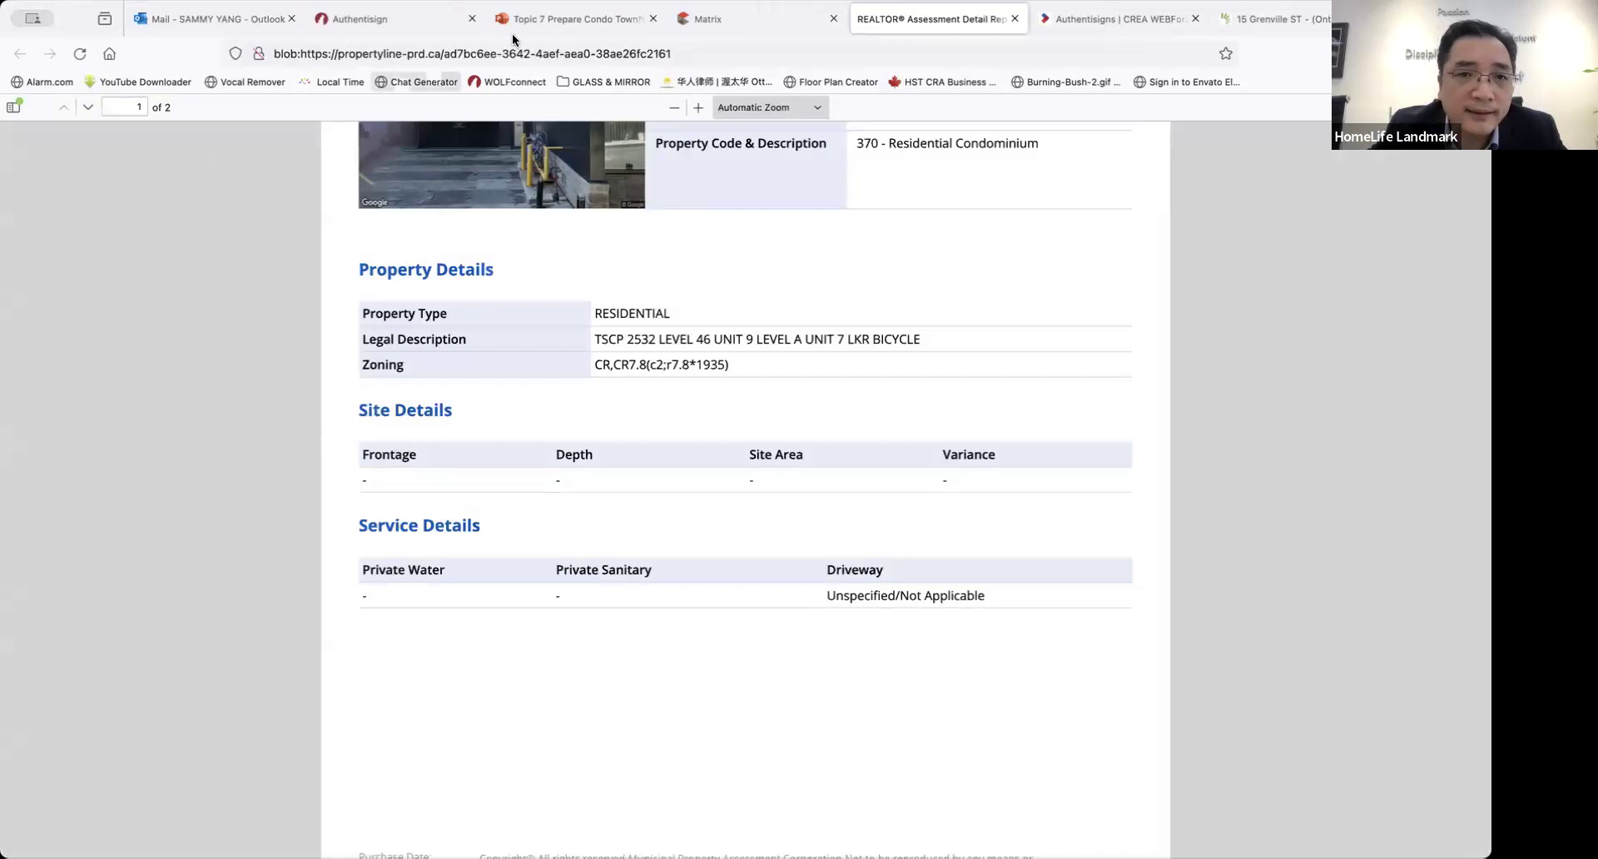
{"action": "left_click", "coordinate": [247, 30]}
Step: Begin the email body with a greeting to the listing agent by first name
{"action": "type", "text": "HI"}
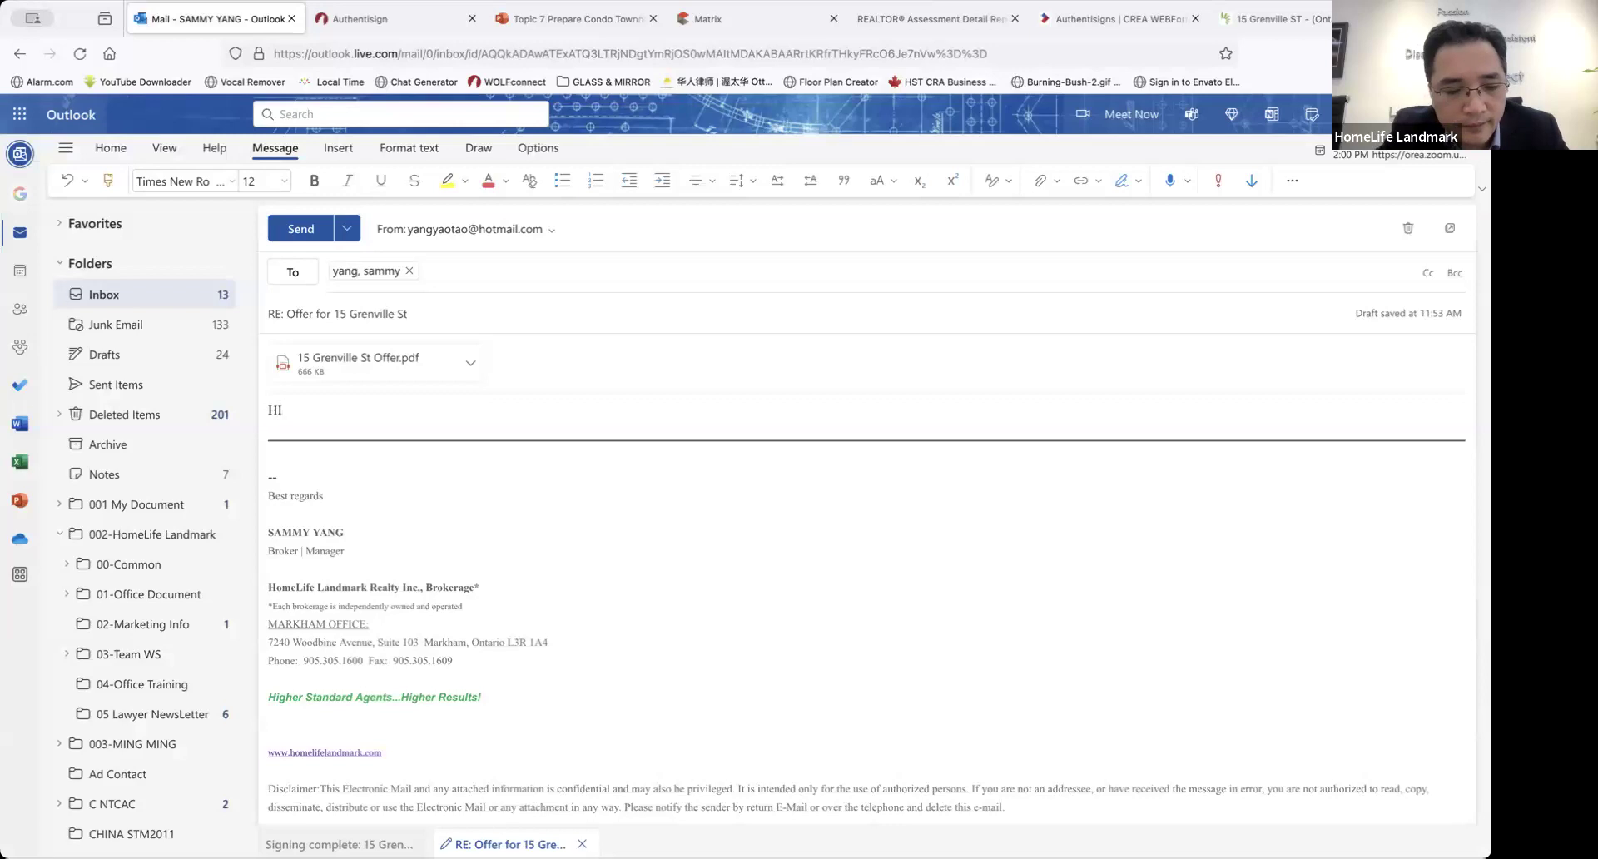
{"action": "type", "text": "ALEXANDER,"}
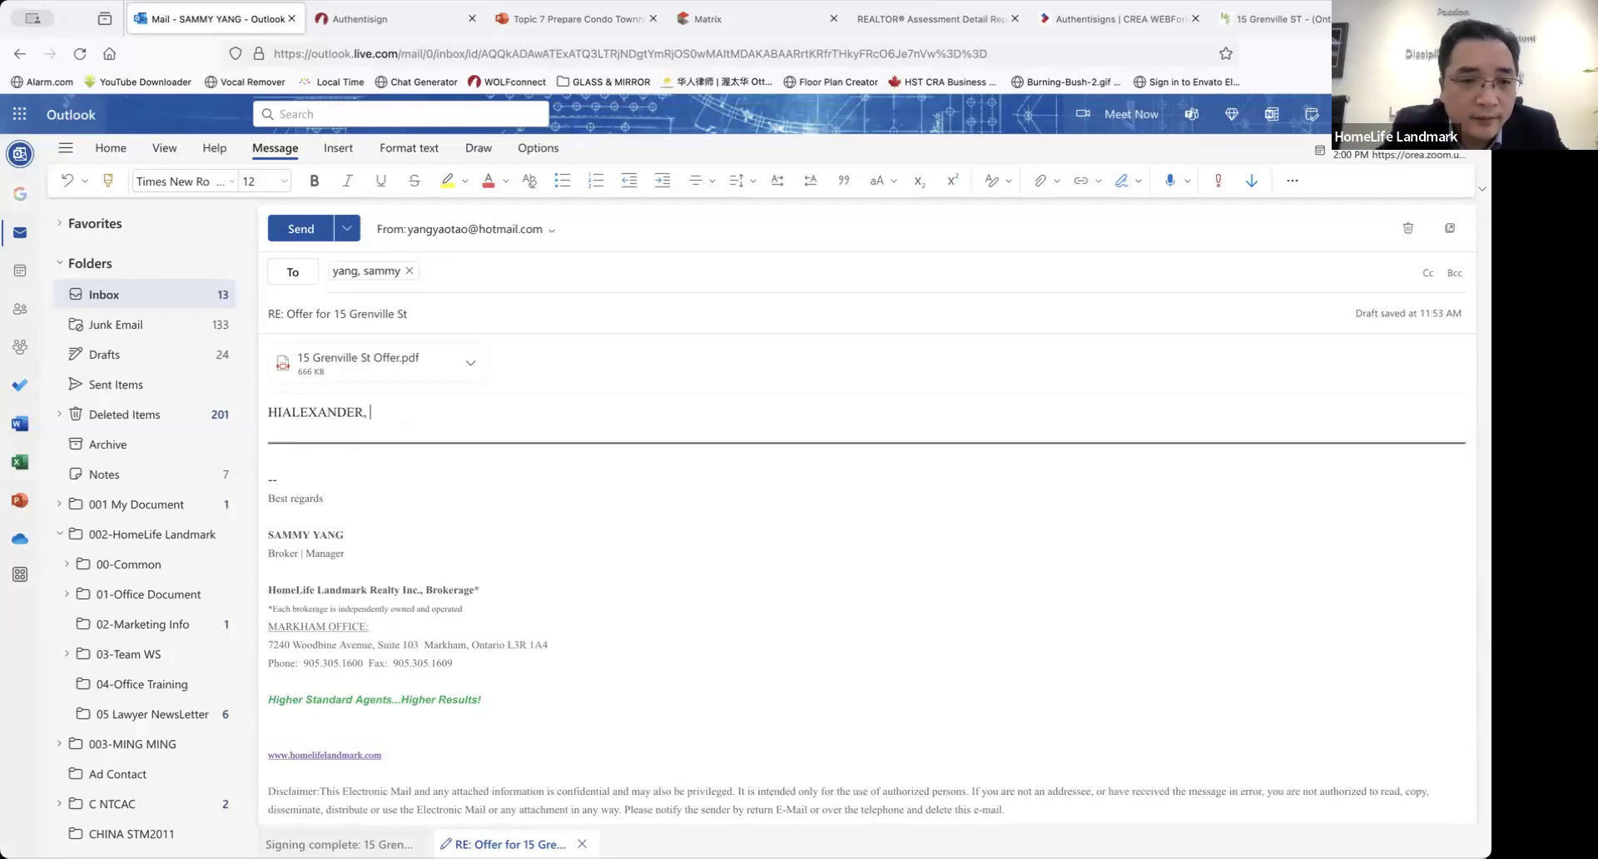
{"action": "left_click", "coordinate": [286, 415]}
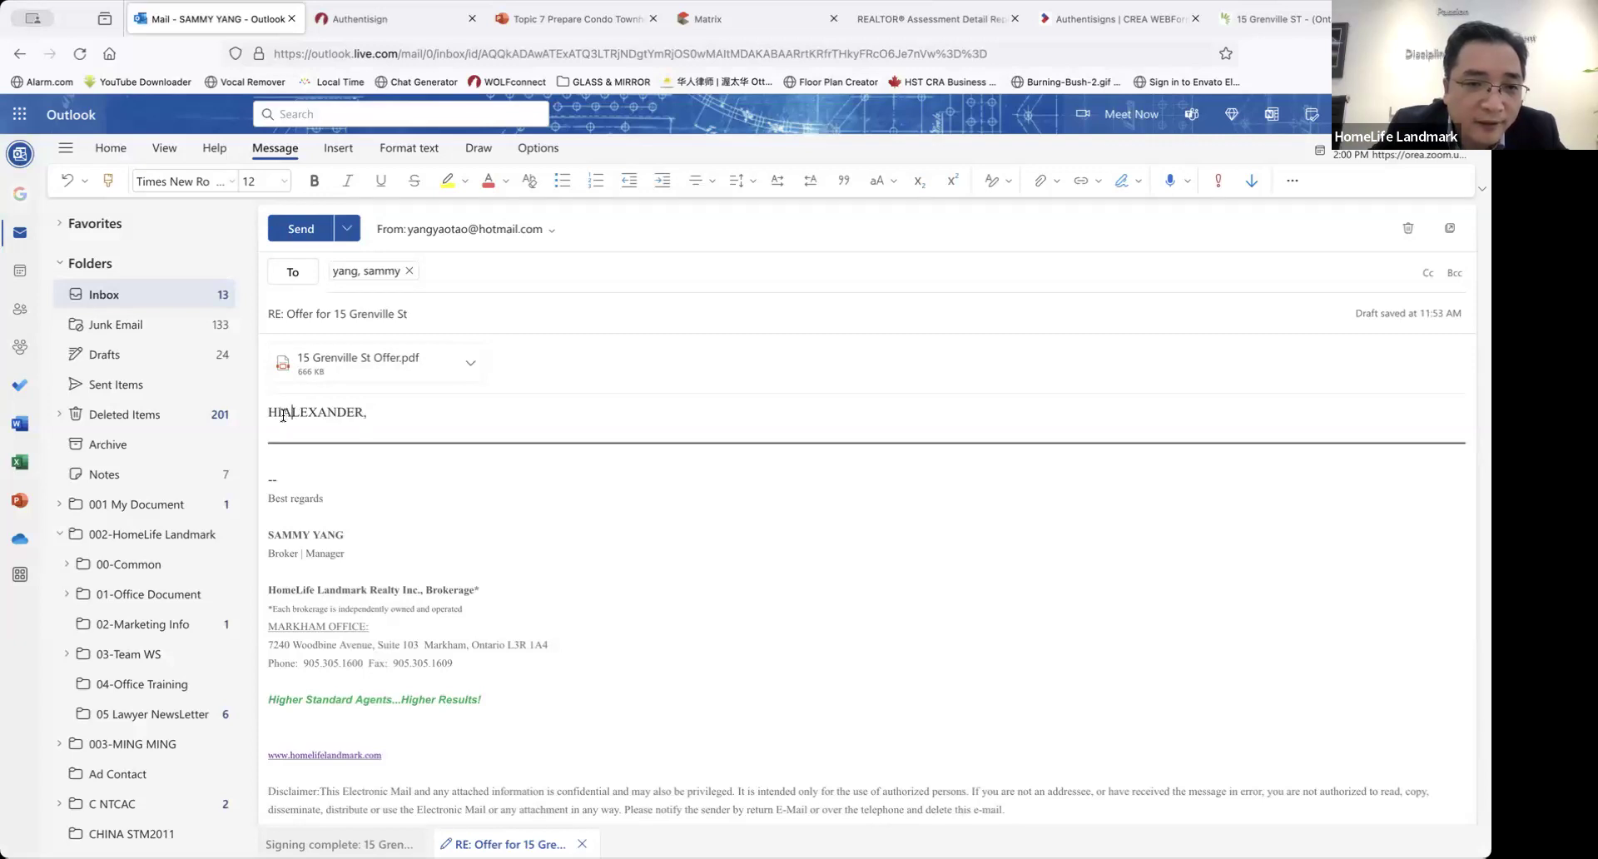
{"action": "left_click", "coordinate": [390, 414]}
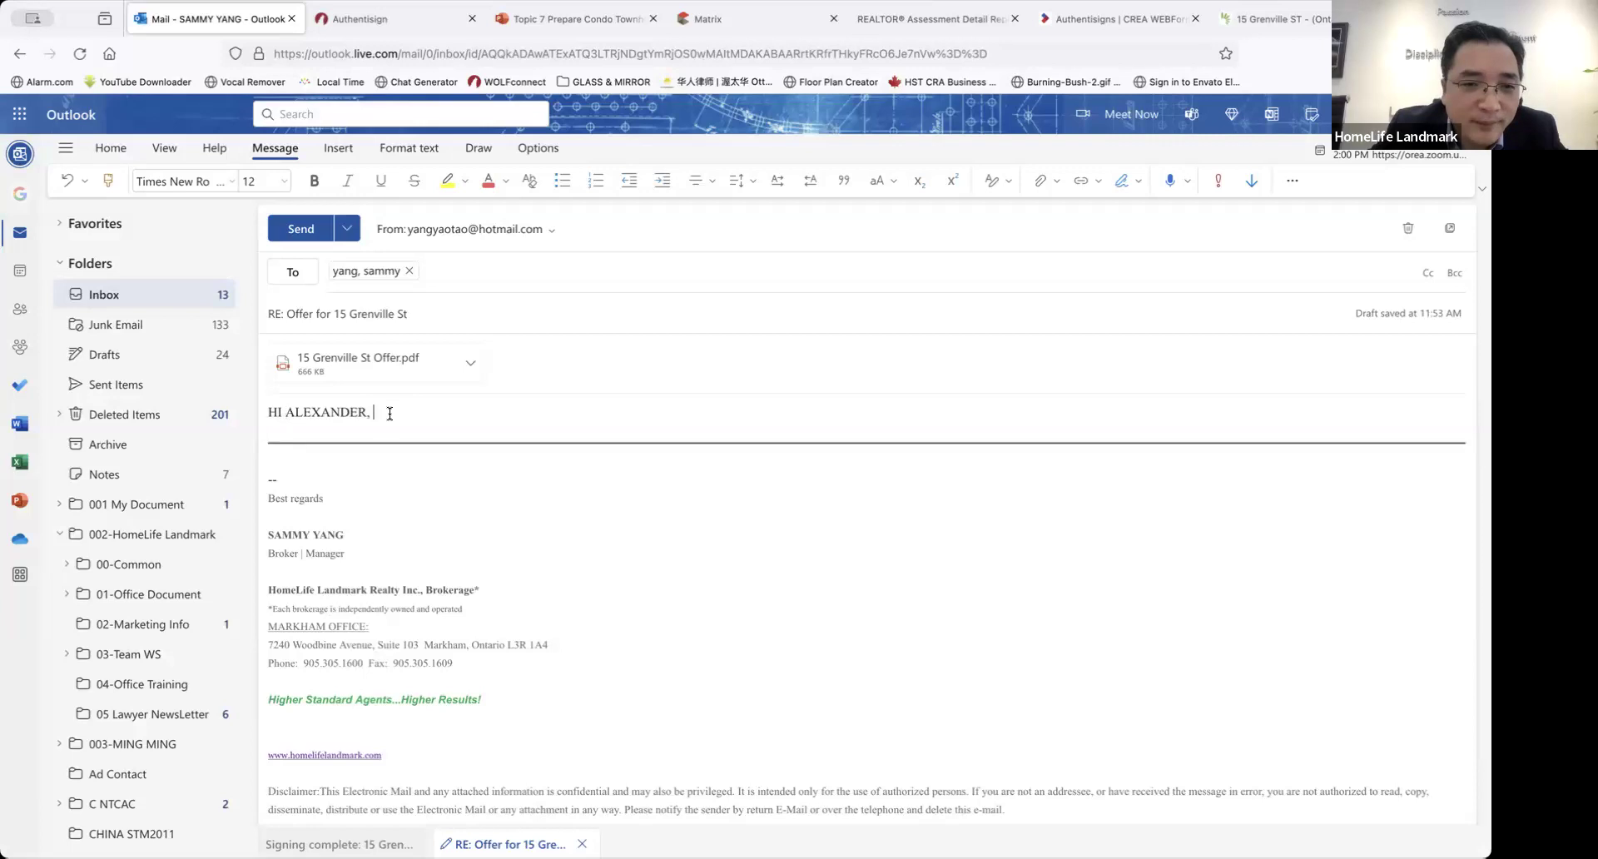
{"action": "key", "text": "Return"}
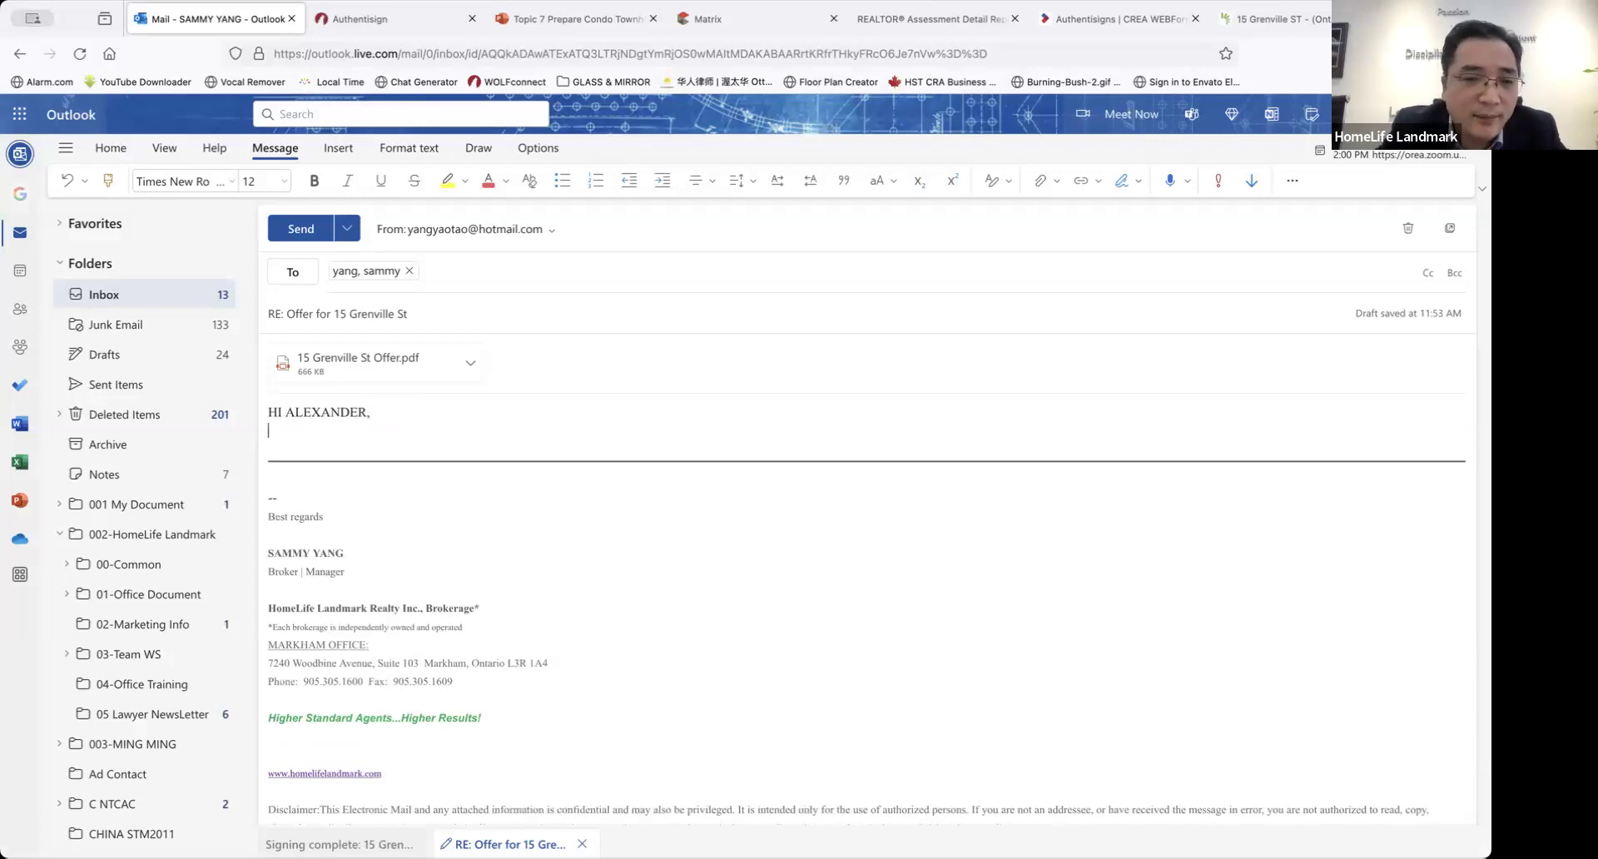
Step: Write that the offer is attached, invite any questions, and give the sender's cellphone number
{"action": "type", "text": "Please se"}
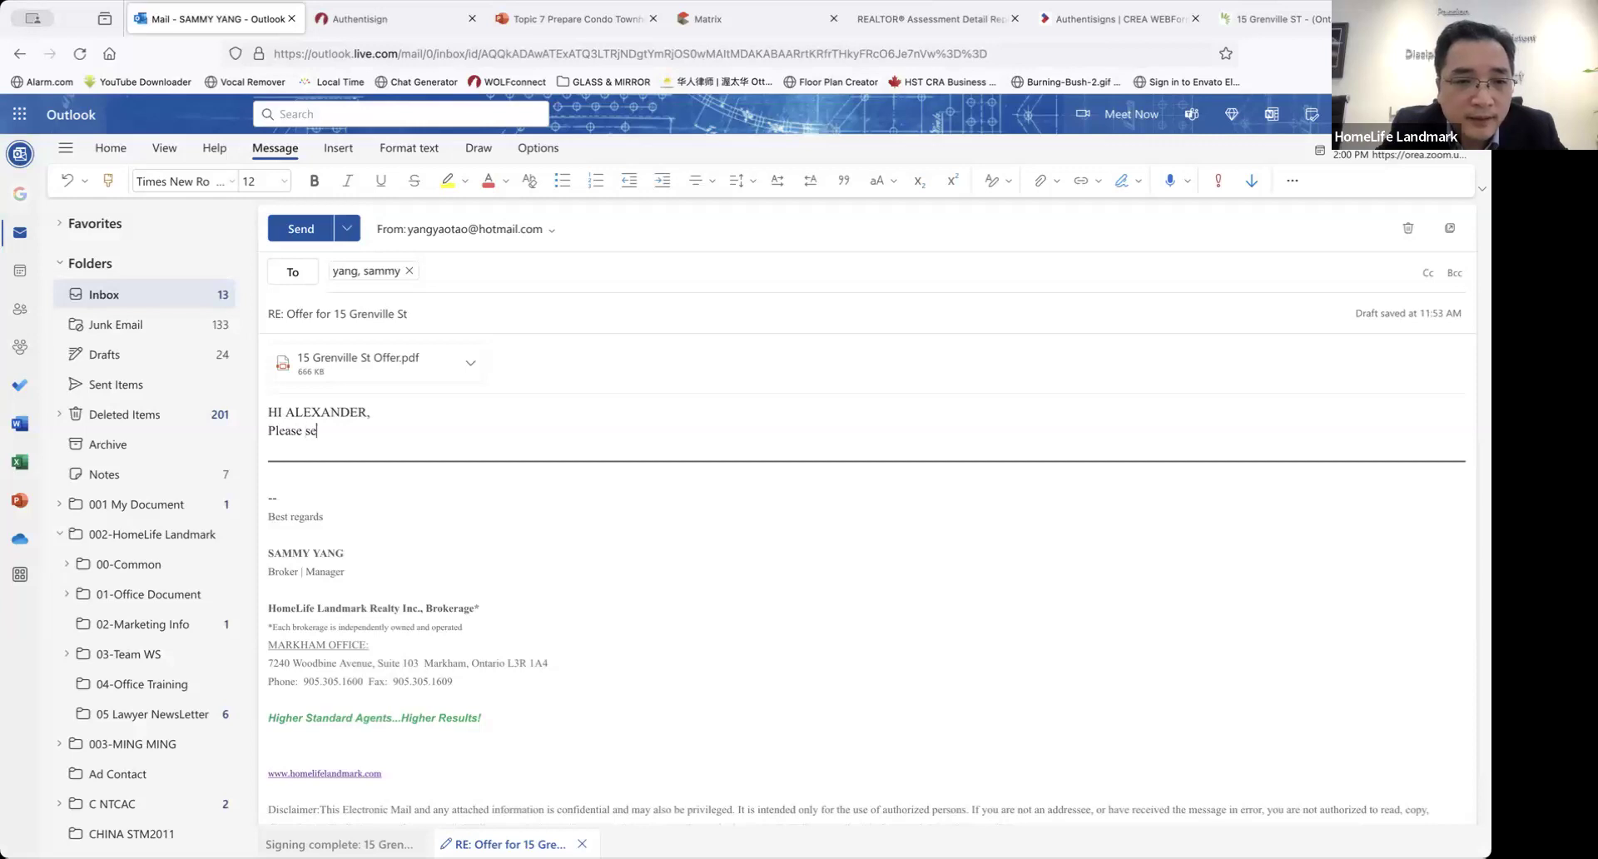
{"action": "type", "text": "e my"}
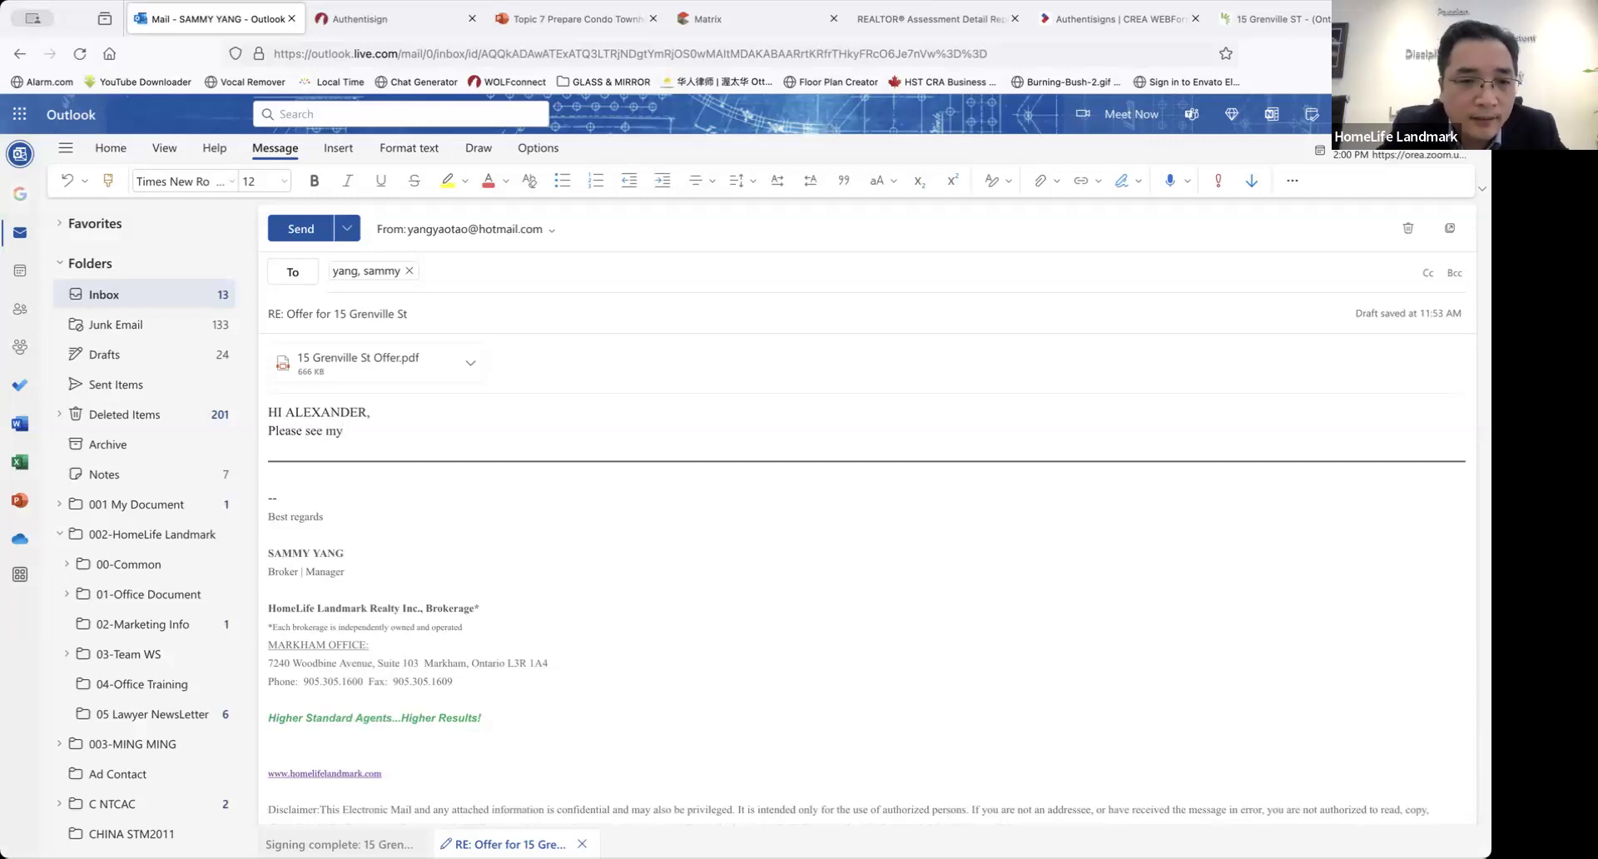
{"action": "key", "text": "BackSpace"}
{"action": "key", "text": "BackSpace"}
{"action": "type", "text": "ffer attadhed, iy"}
{"action": "key", "text": "BackSpace"}
{"action": "type", "text": "f you have"}
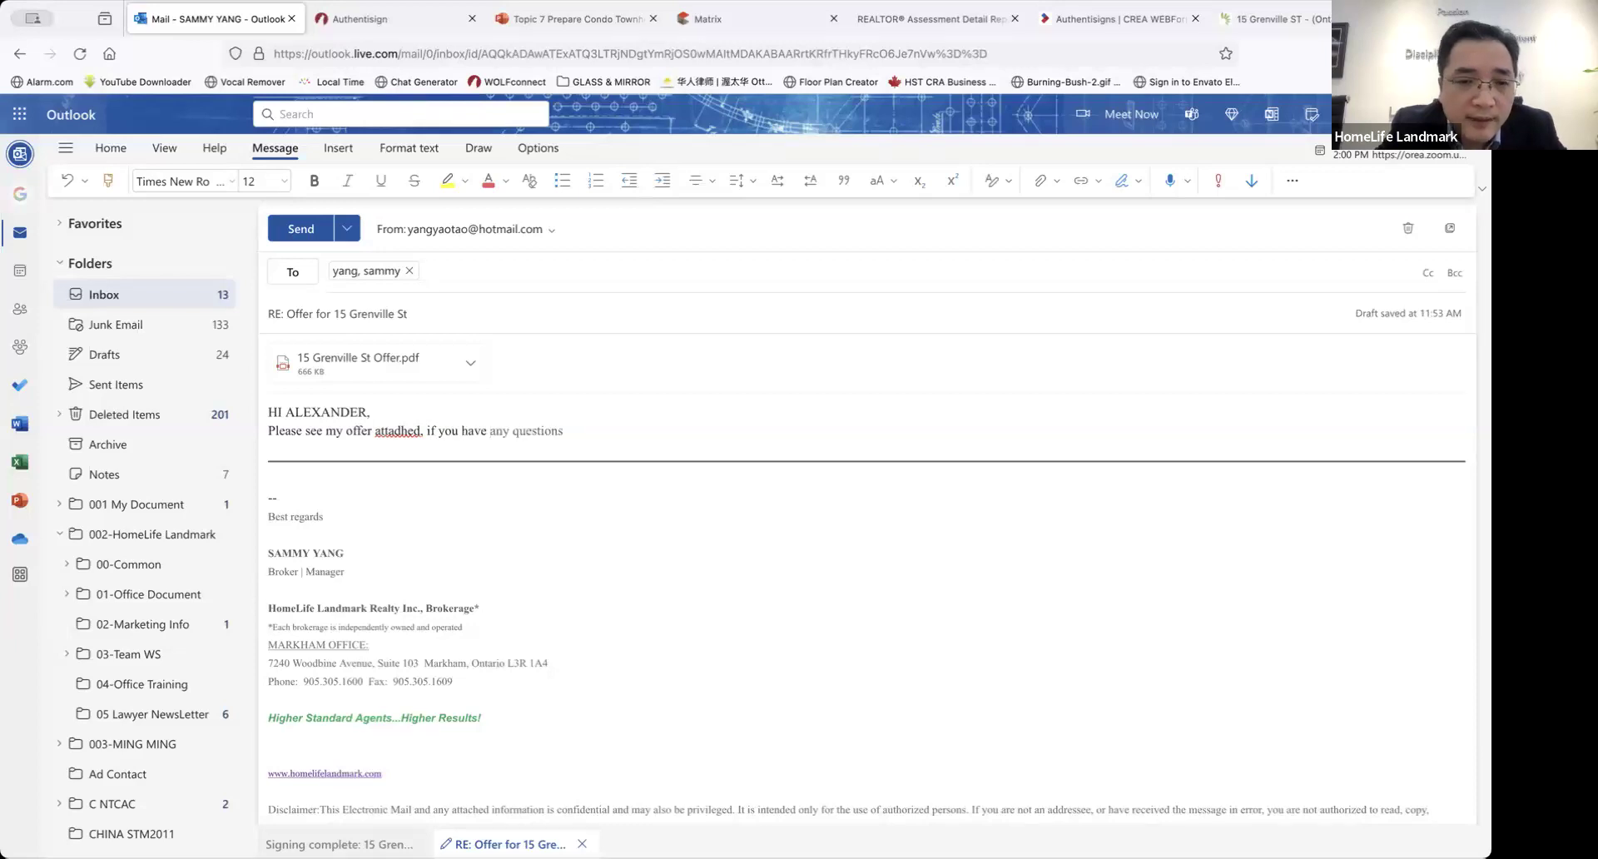
{"action": "key", "text": "Tab"}
{"action": "type", "text": ", please let me know, mey"}
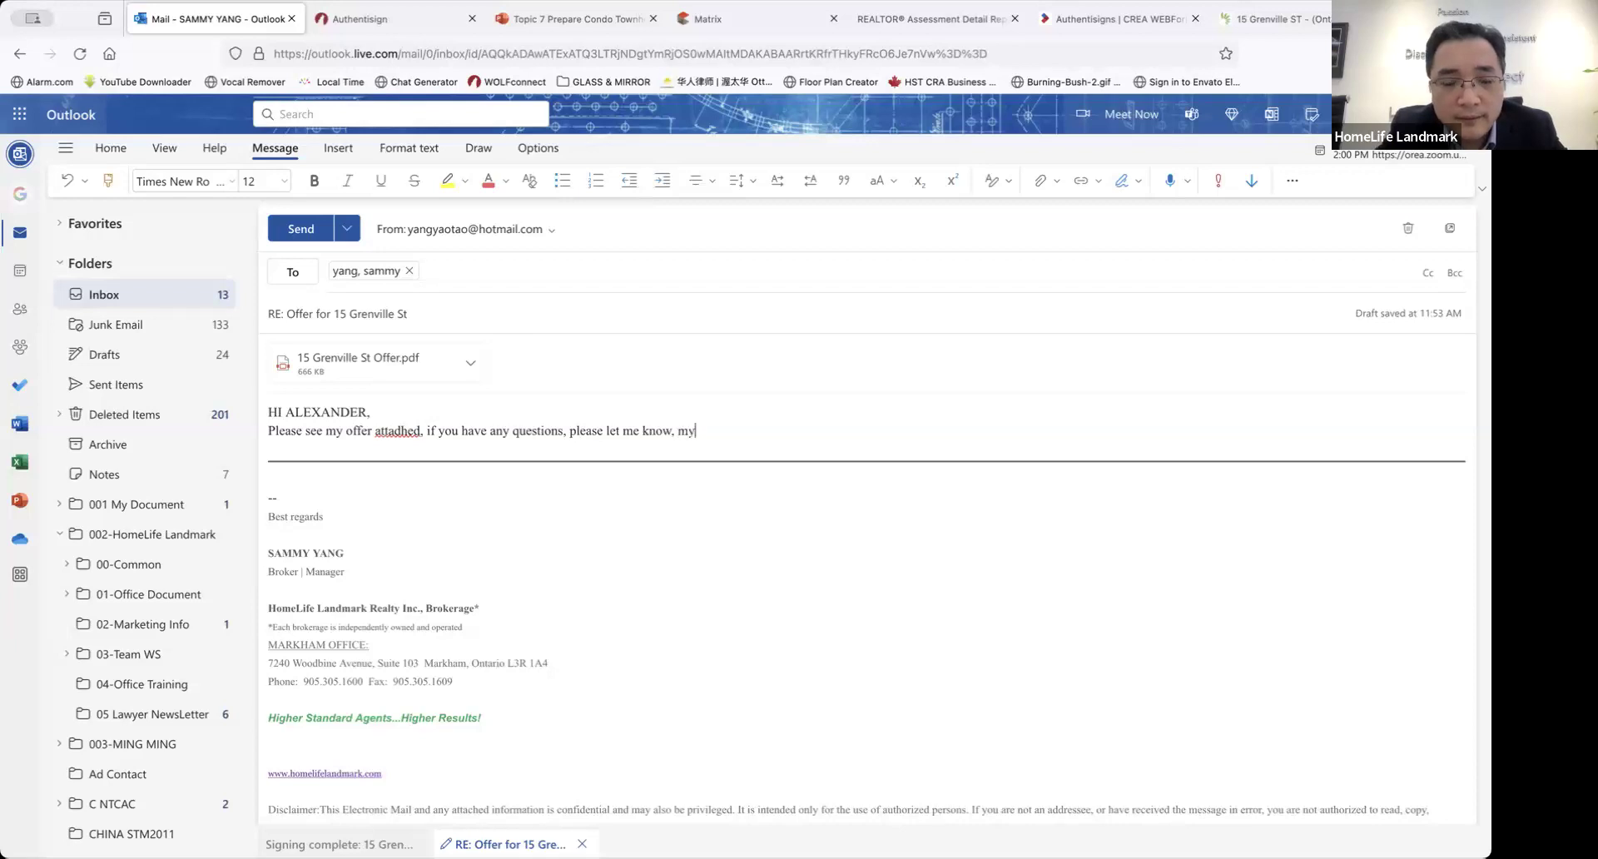
{"action": "type", "text": "cellohone"}
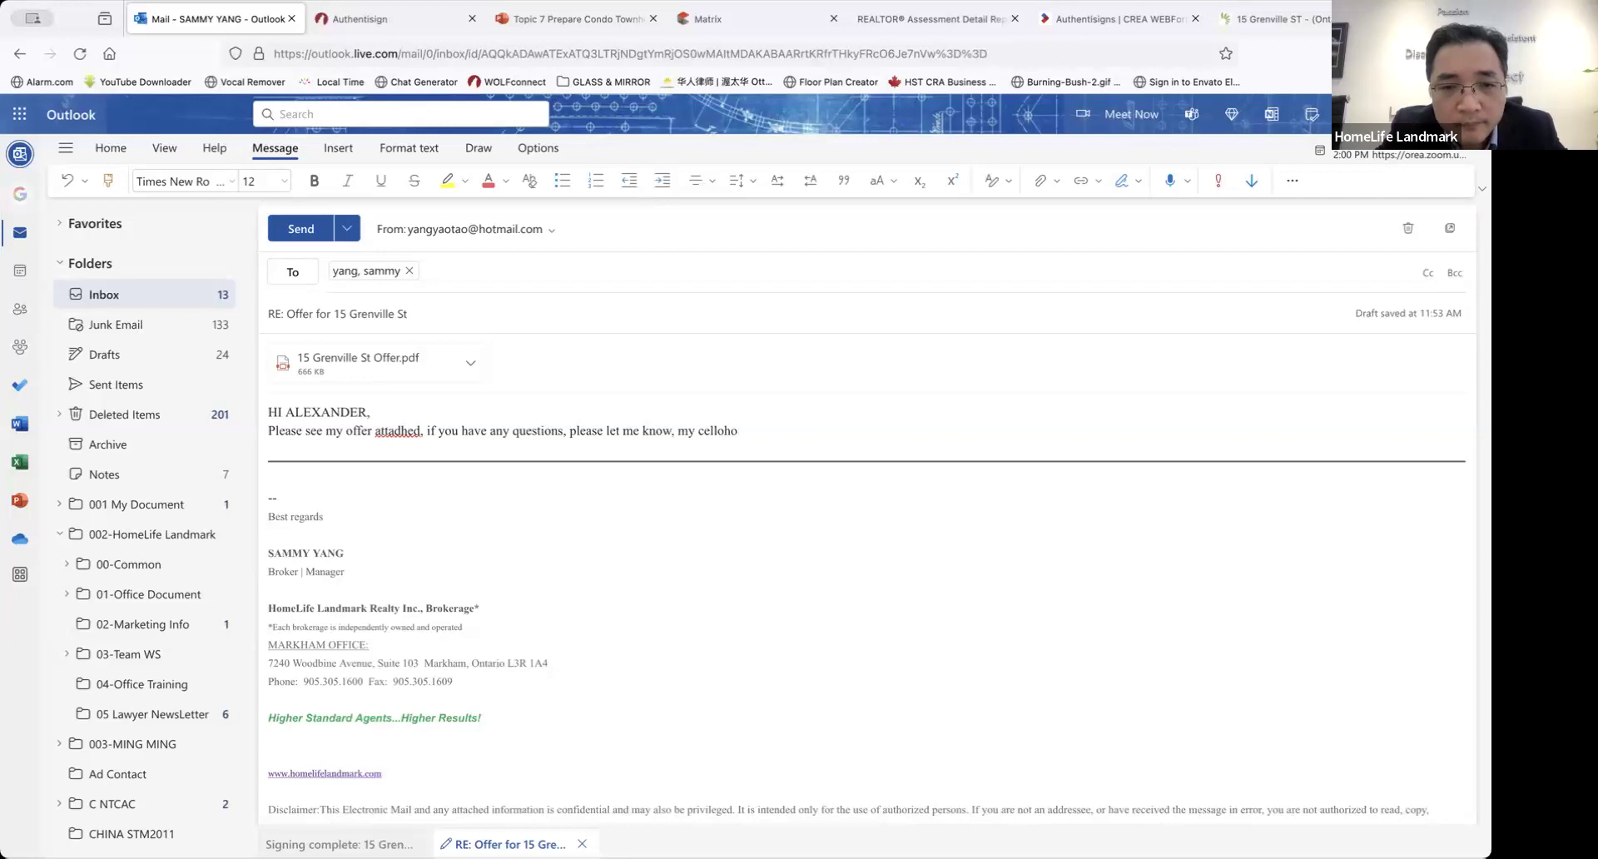
{"action": "key", "text": "BackSpace"}
{"action": "key", "text": "BackSpace"}
{"action": "key", "text": "BackSpace"}
{"action": "key", "text": "BackSpace"}
{"action": "key", "text": "BackSpace"}
{"action": "type", "text": "ph"}
{"action": "key", "text": "Tab"}
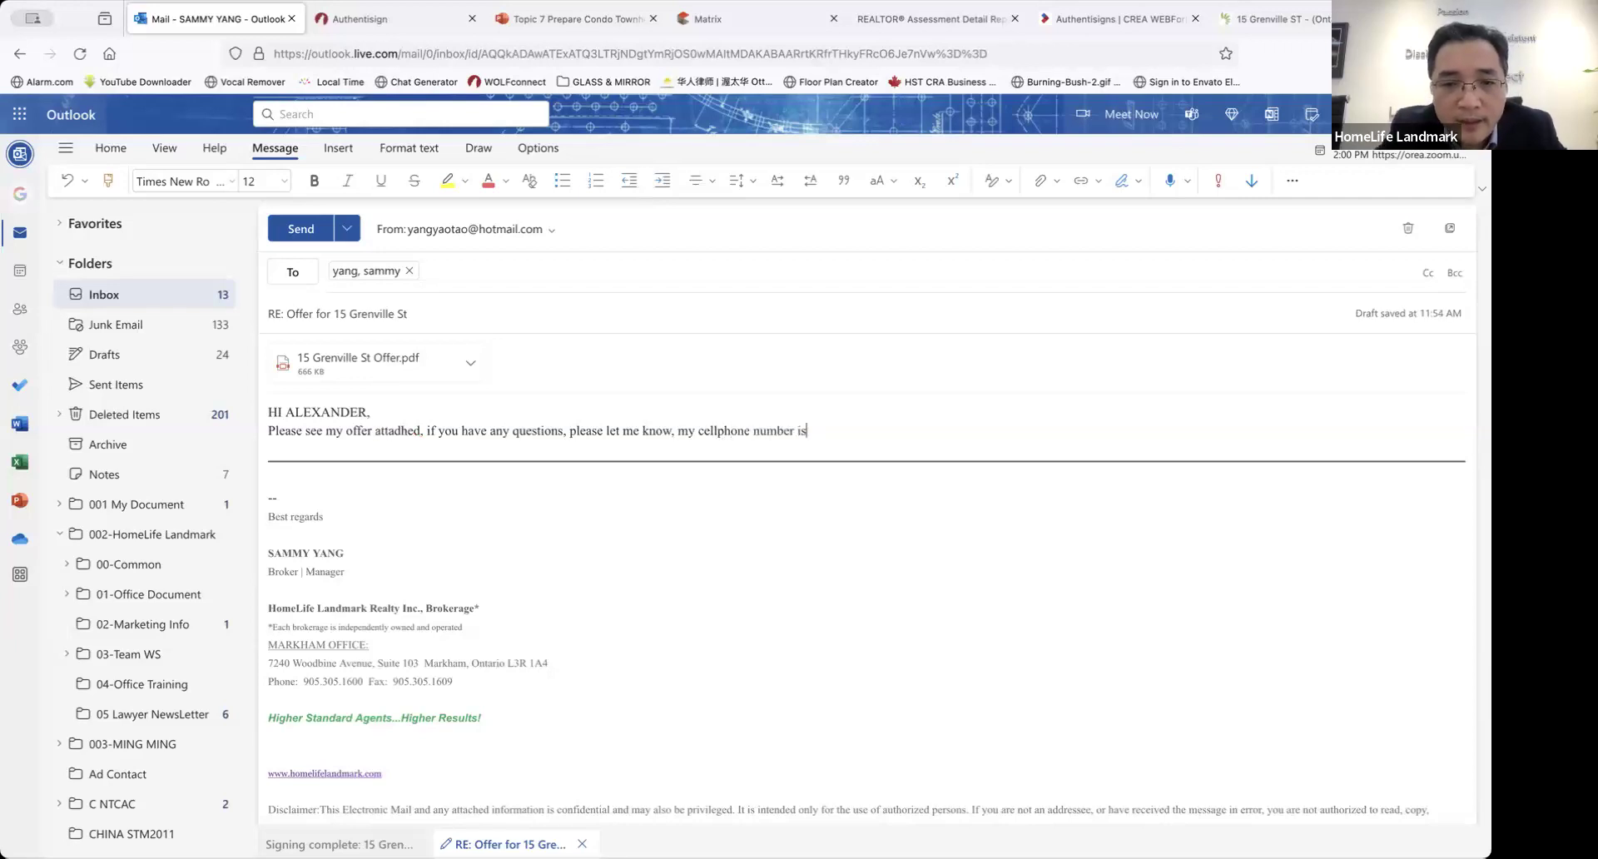
{"action": "type", "text": "99999990"}
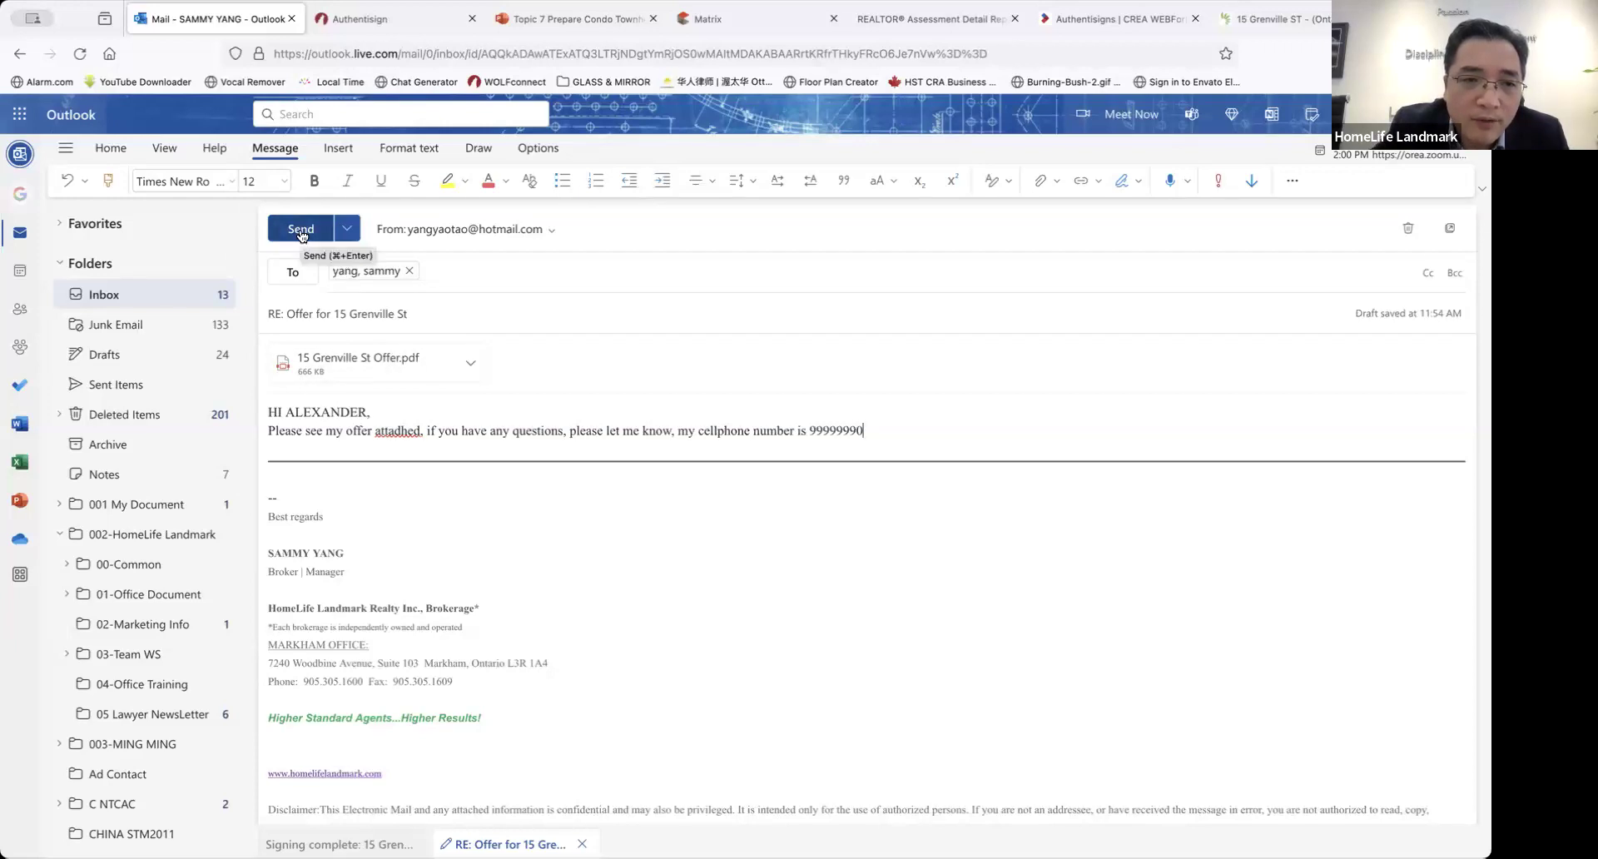
{"action": "left_click", "coordinate": [194, 293]}
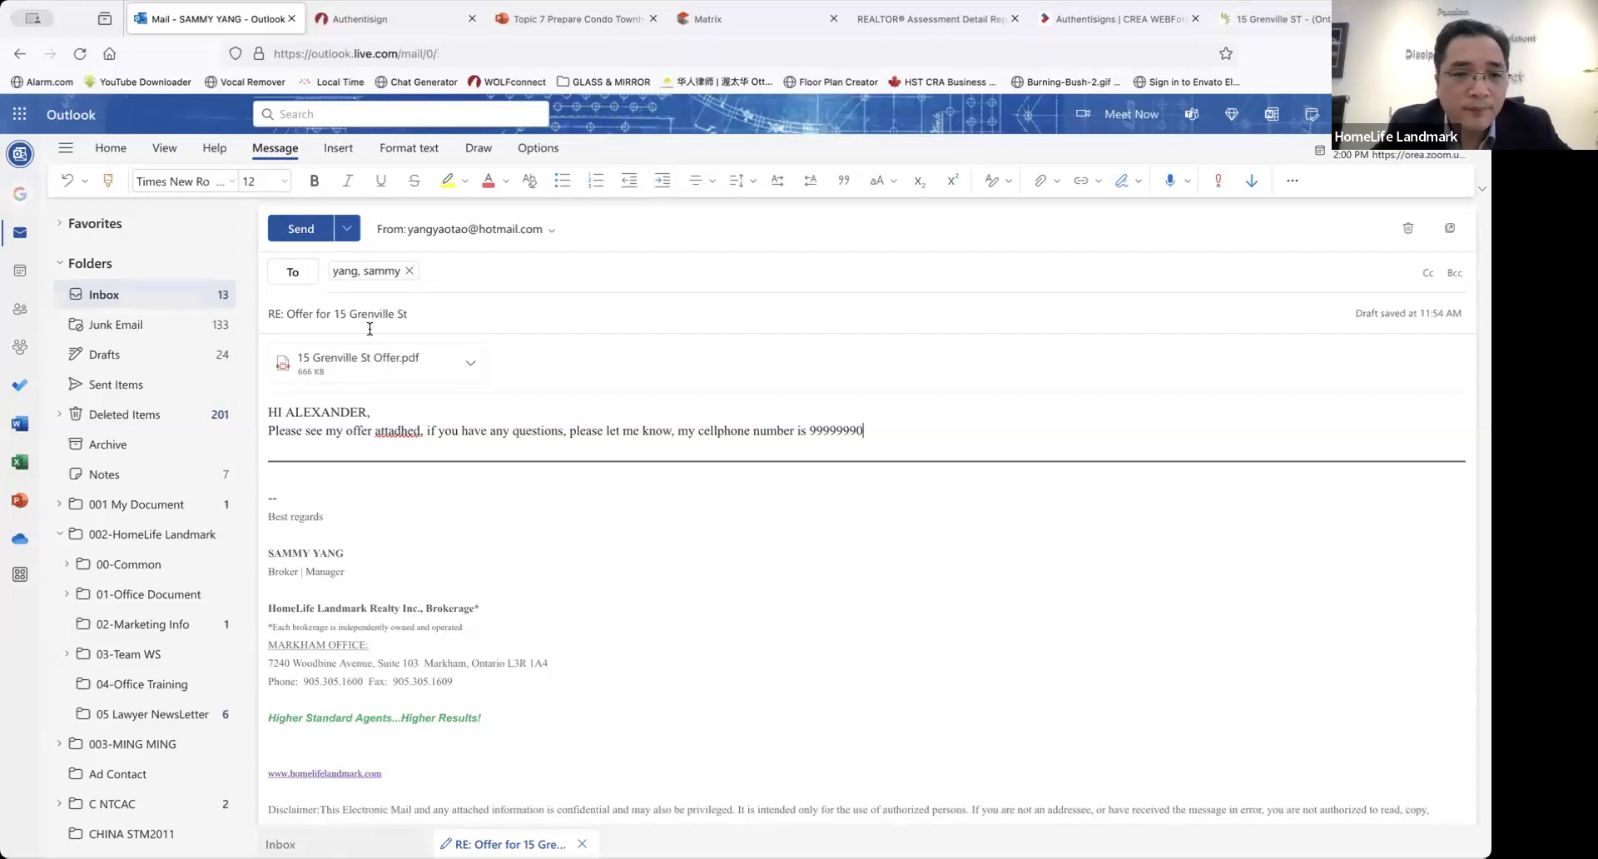
Step: Reopen the signature-request and 'Signing complete' emails and check the first signed attachment's options
{"action": "left_click", "coordinate": [125, 295]}
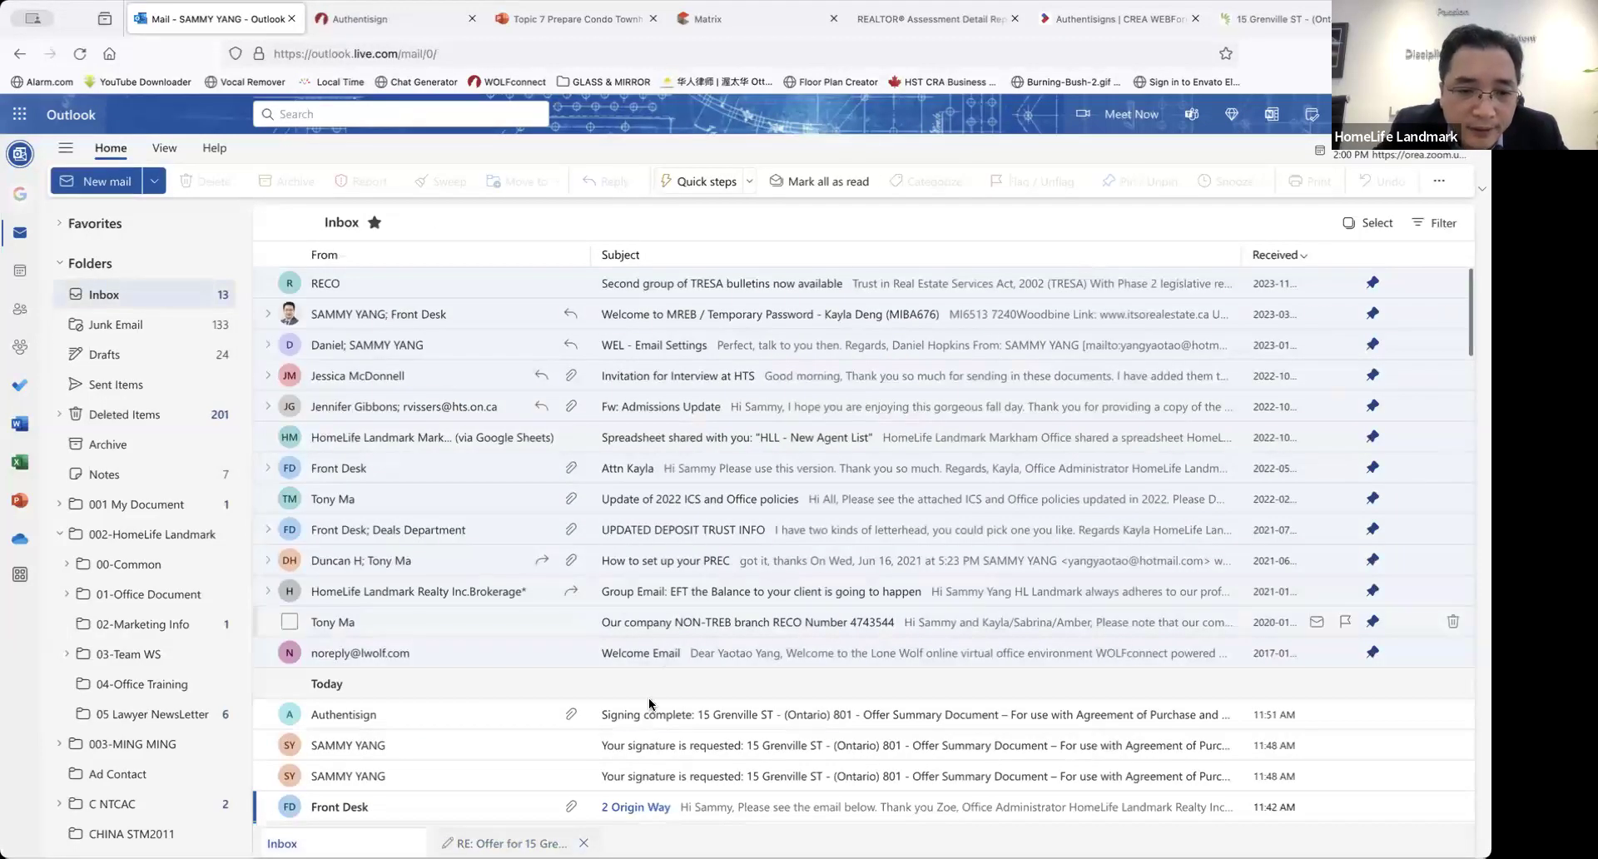
{"action": "left_click", "coordinate": [647, 747]}
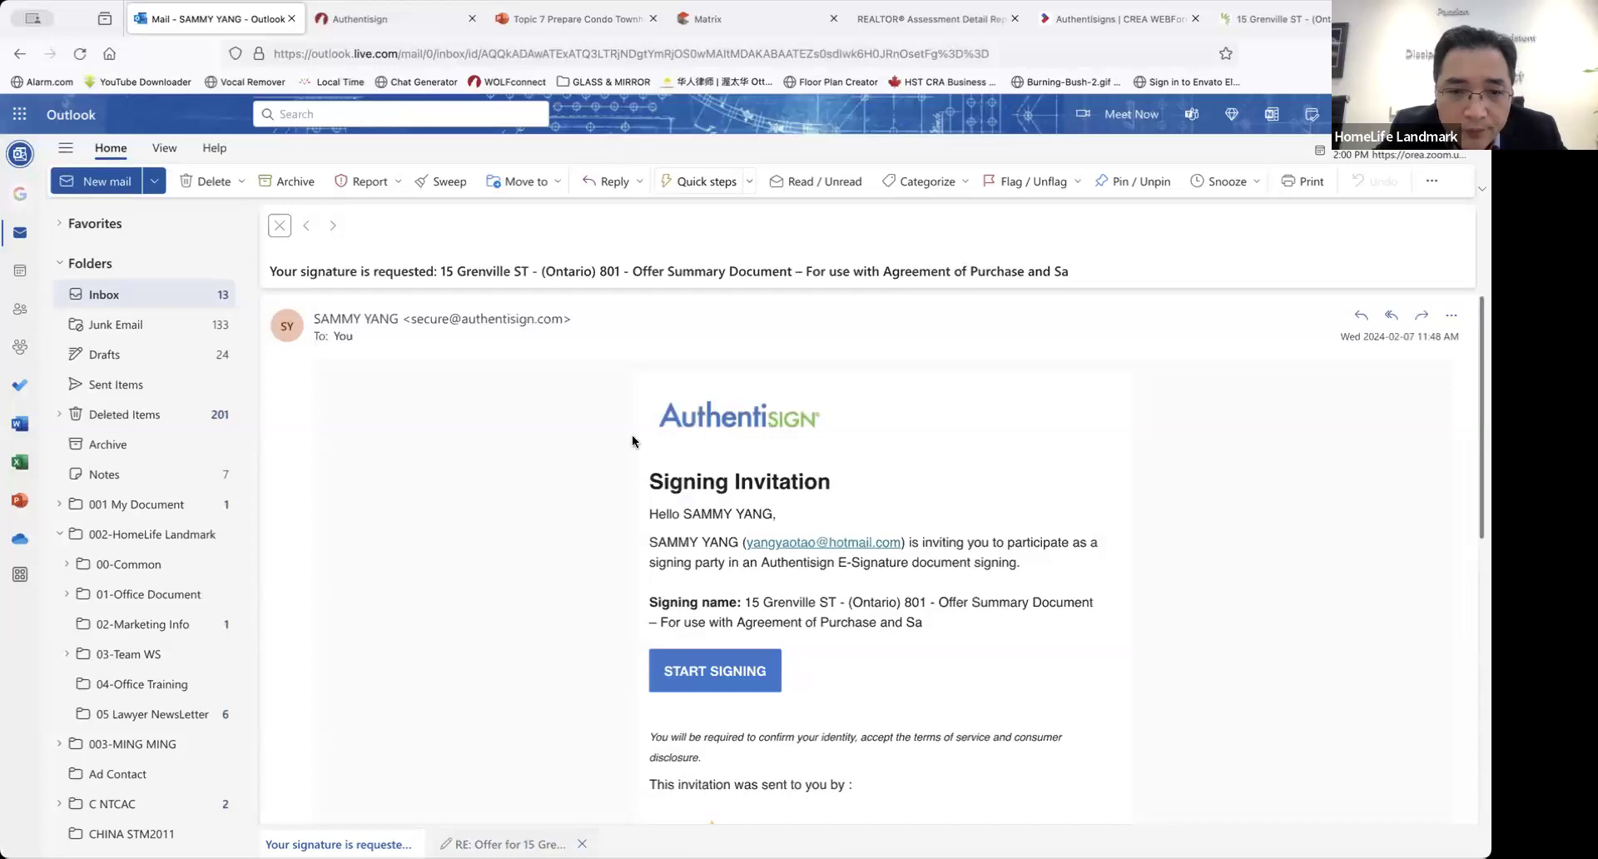
{"action": "left_click", "coordinate": [161, 294]}
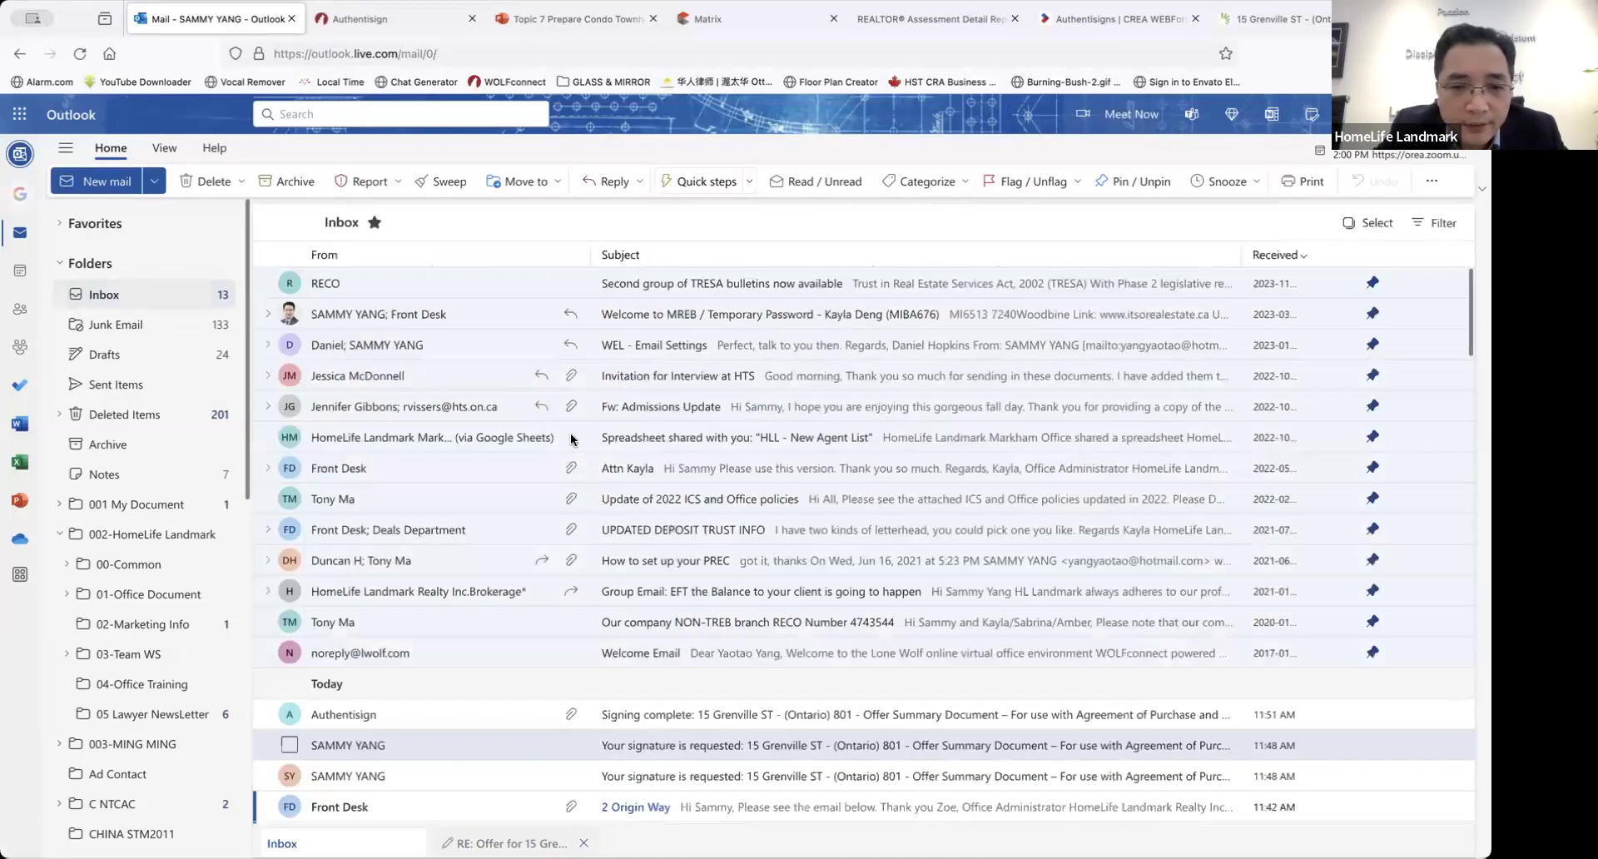
{"action": "left_click", "coordinate": [647, 714]}
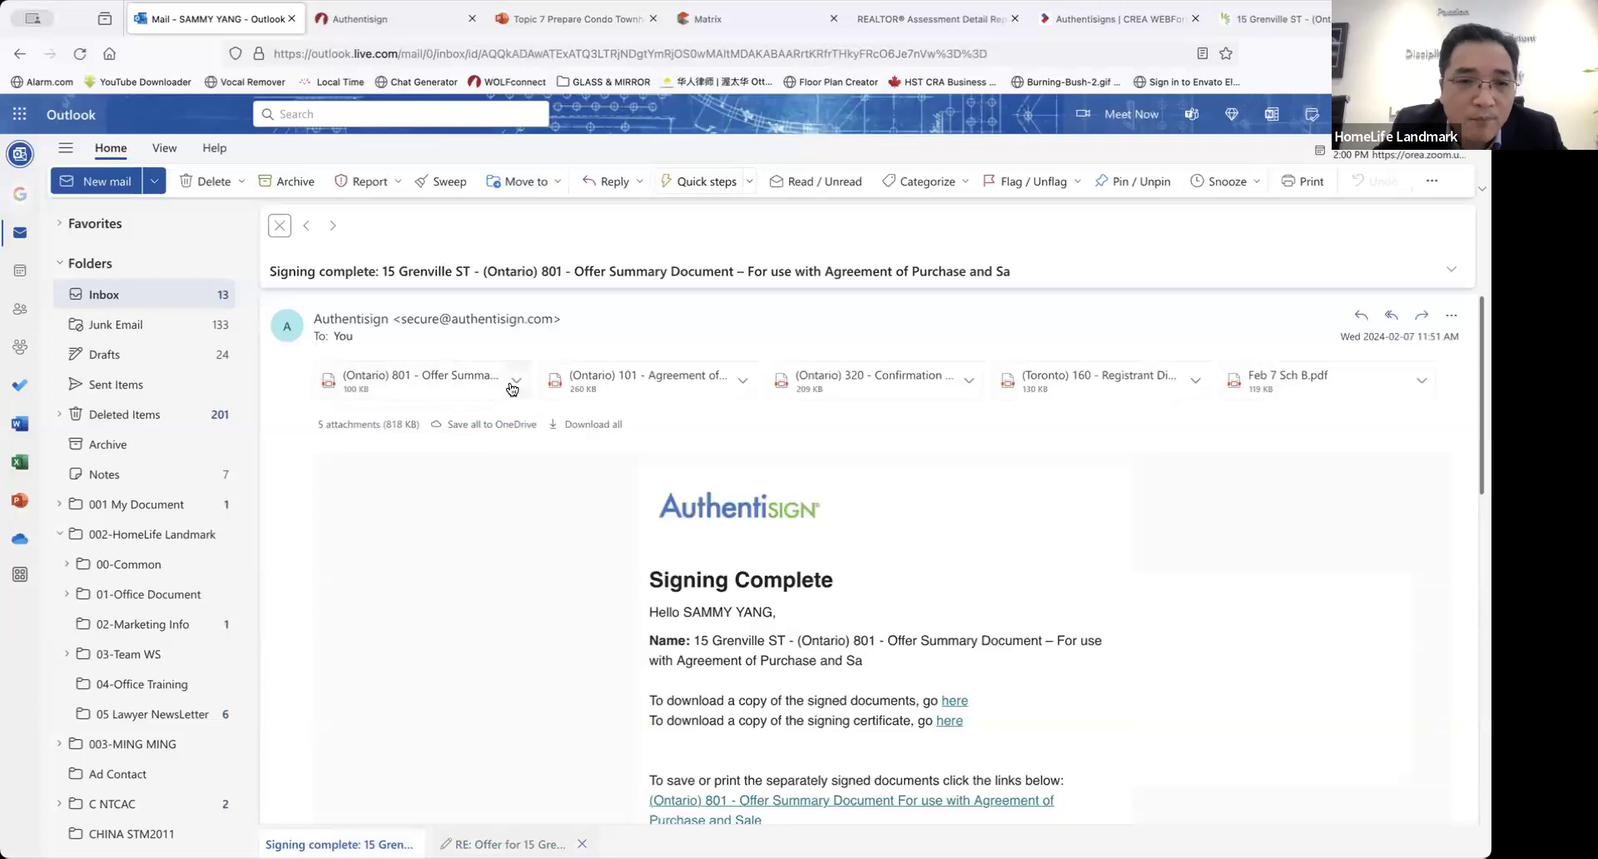
{"action": "left_click", "coordinate": [515, 380]}
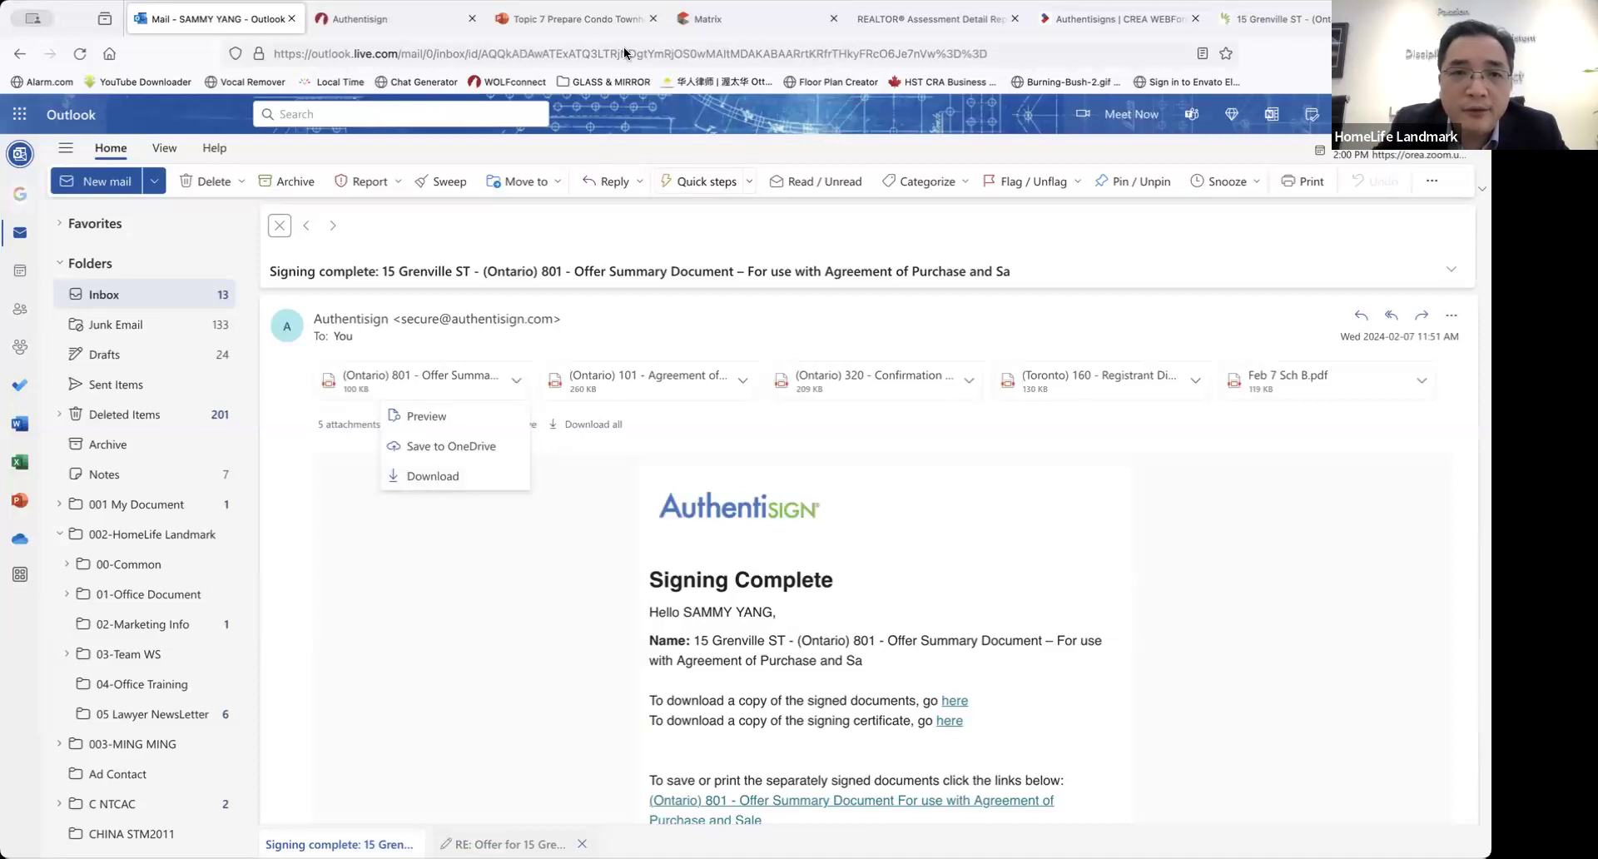
{"action": "left_click", "coordinate": [737, 24]}
{"action": "scroll", "coordinate": [542, 388], "scroll_direction": "up", "scroll_amount": 10}
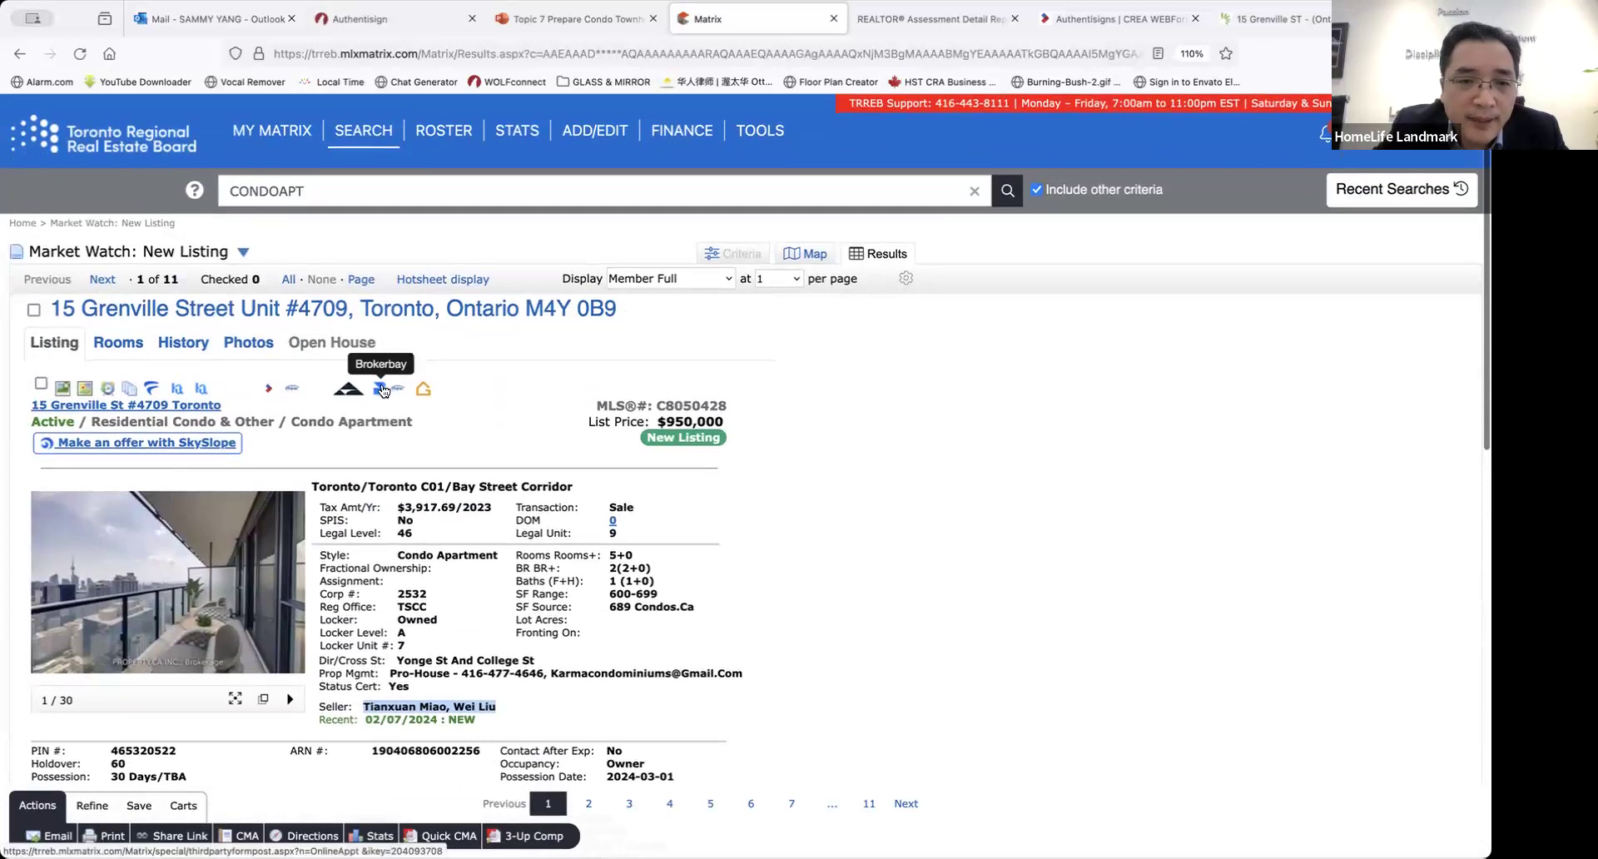
{"action": "left_click", "coordinate": [379, 391]}
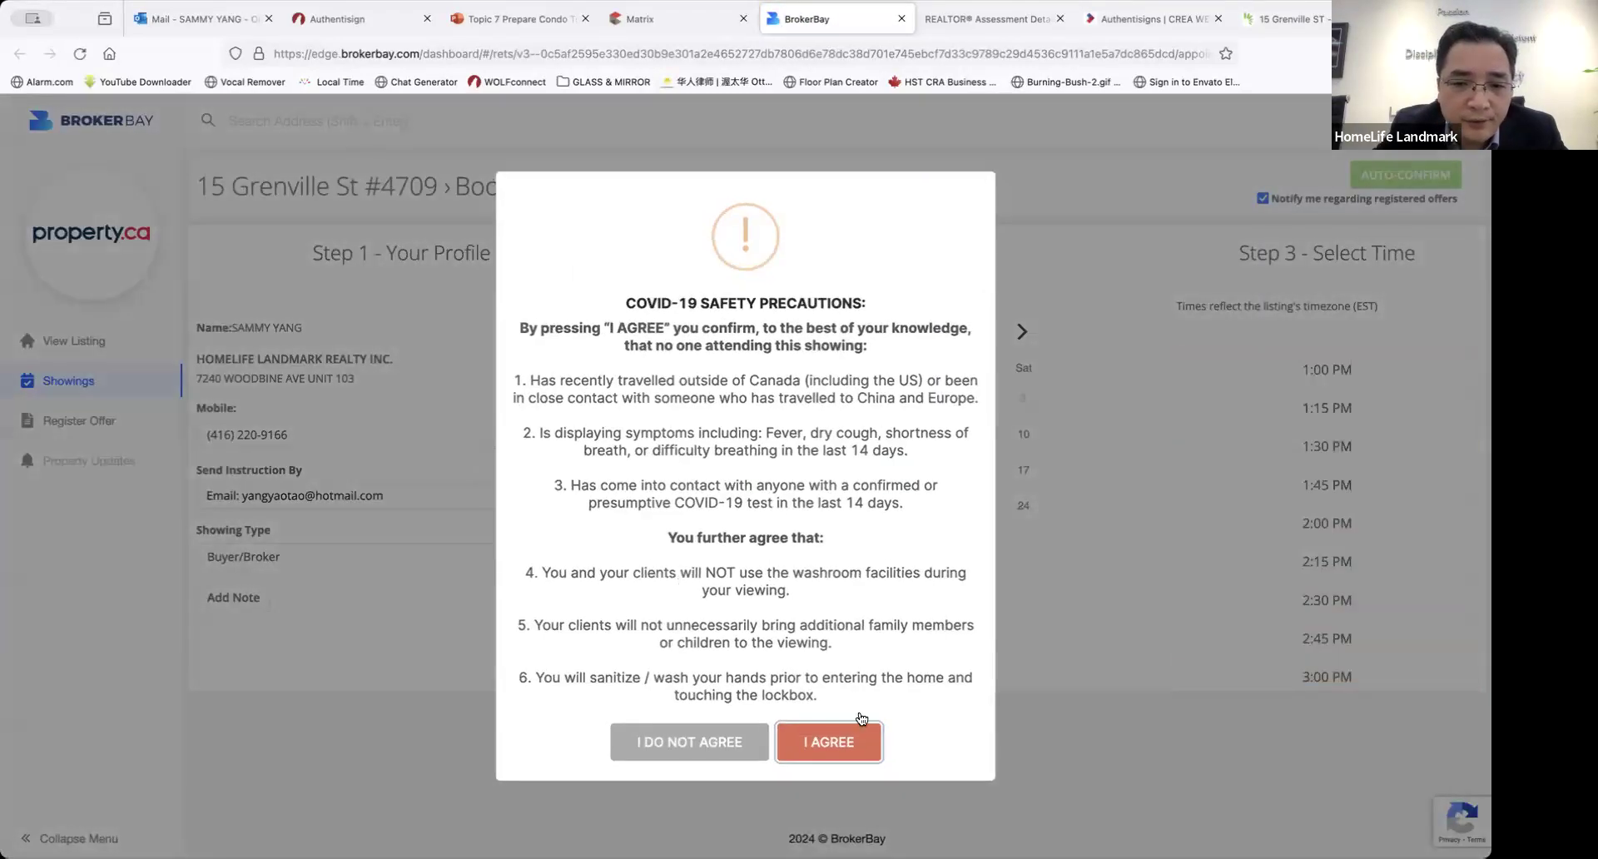
{"action": "left_click", "coordinate": [857, 734]}
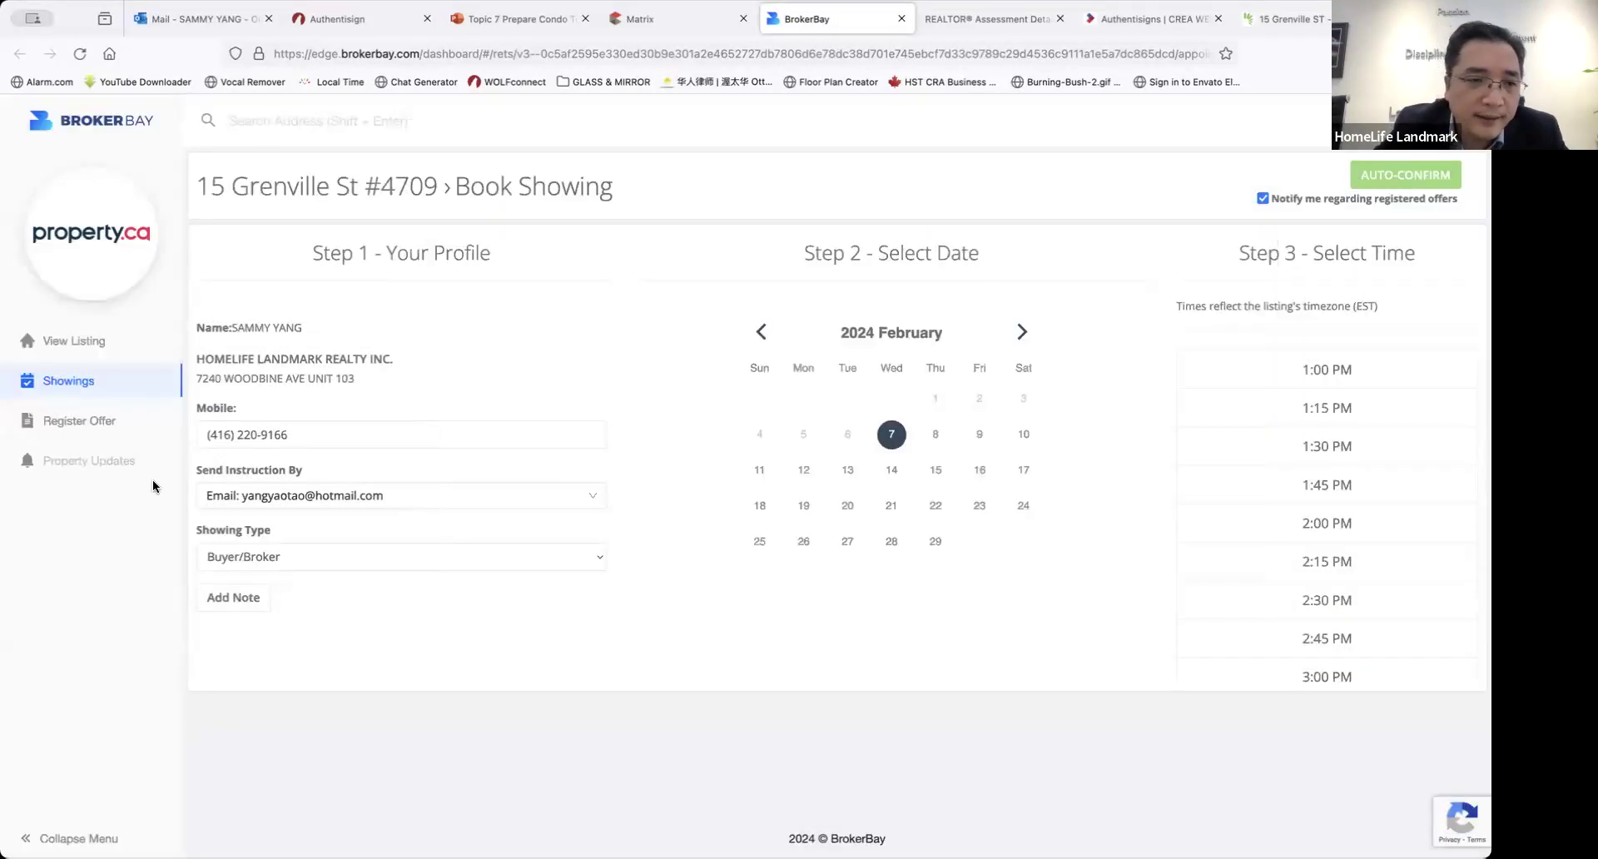
{"action": "left_click", "coordinate": [88, 423]}
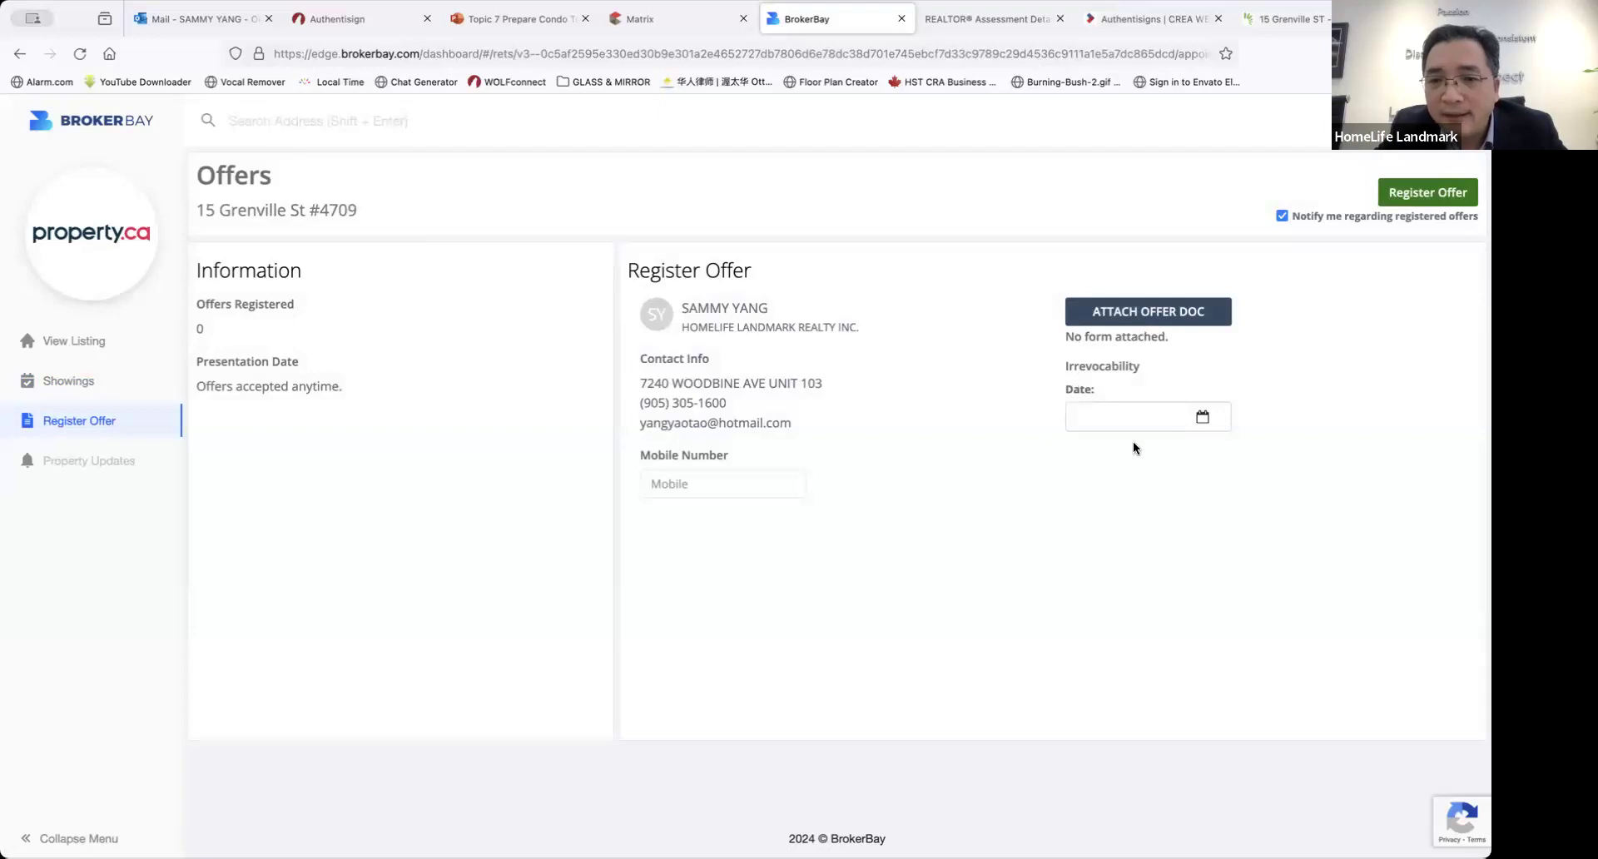
Step: Set the offer irrevocability to Feb 8, 2024 at 11:59 AM, then close the BrokerBay tab
{"action": "left_click", "coordinate": [1201, 419]}
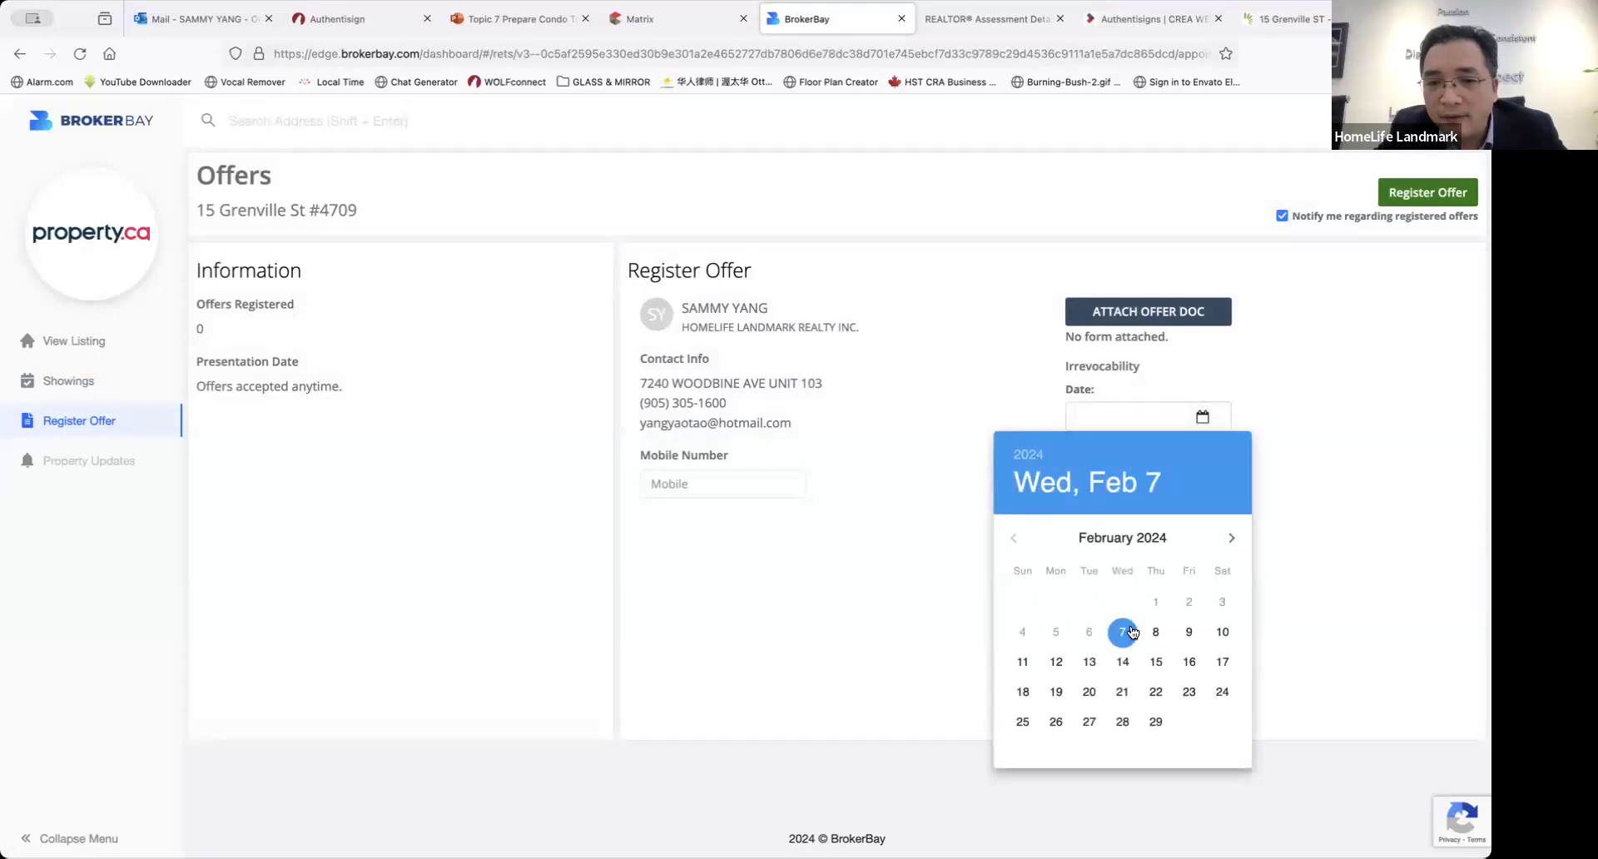
{"action": "left_click", "coordinate": [1157, 634]}
{"action": "left_click", "coordinate": [1203, 471]}
{"action": "left_click", "coordinate": [1079, 618]}
{"action": "left_click_drag", "start_coordinate": [1126, 609], "coordinate": [1111, 610]}
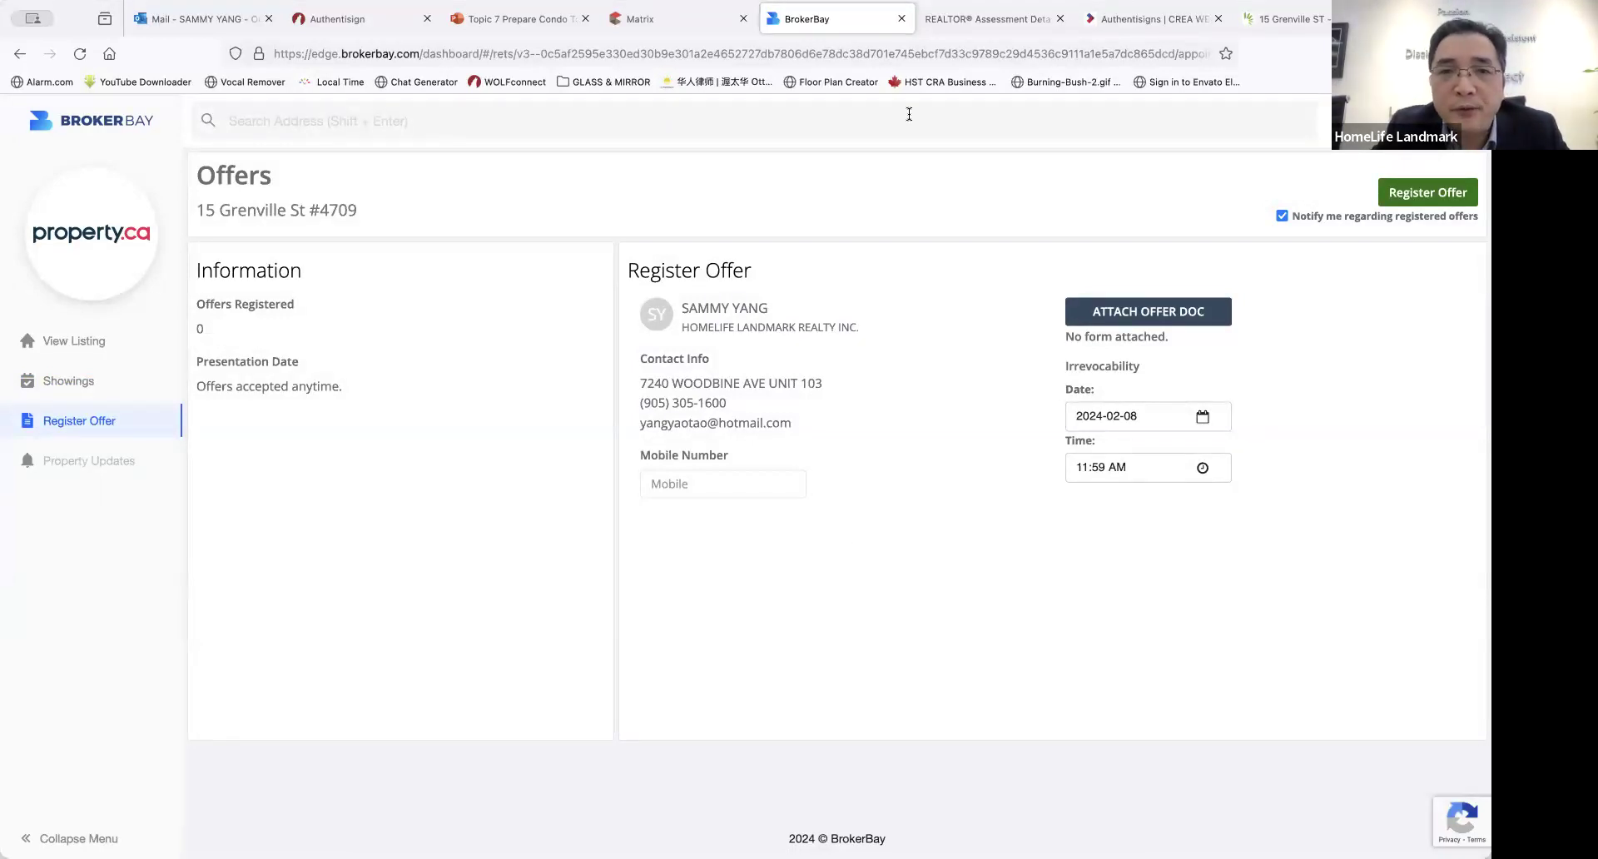
{"action": "left_click", "coordinate": [902, 20]}
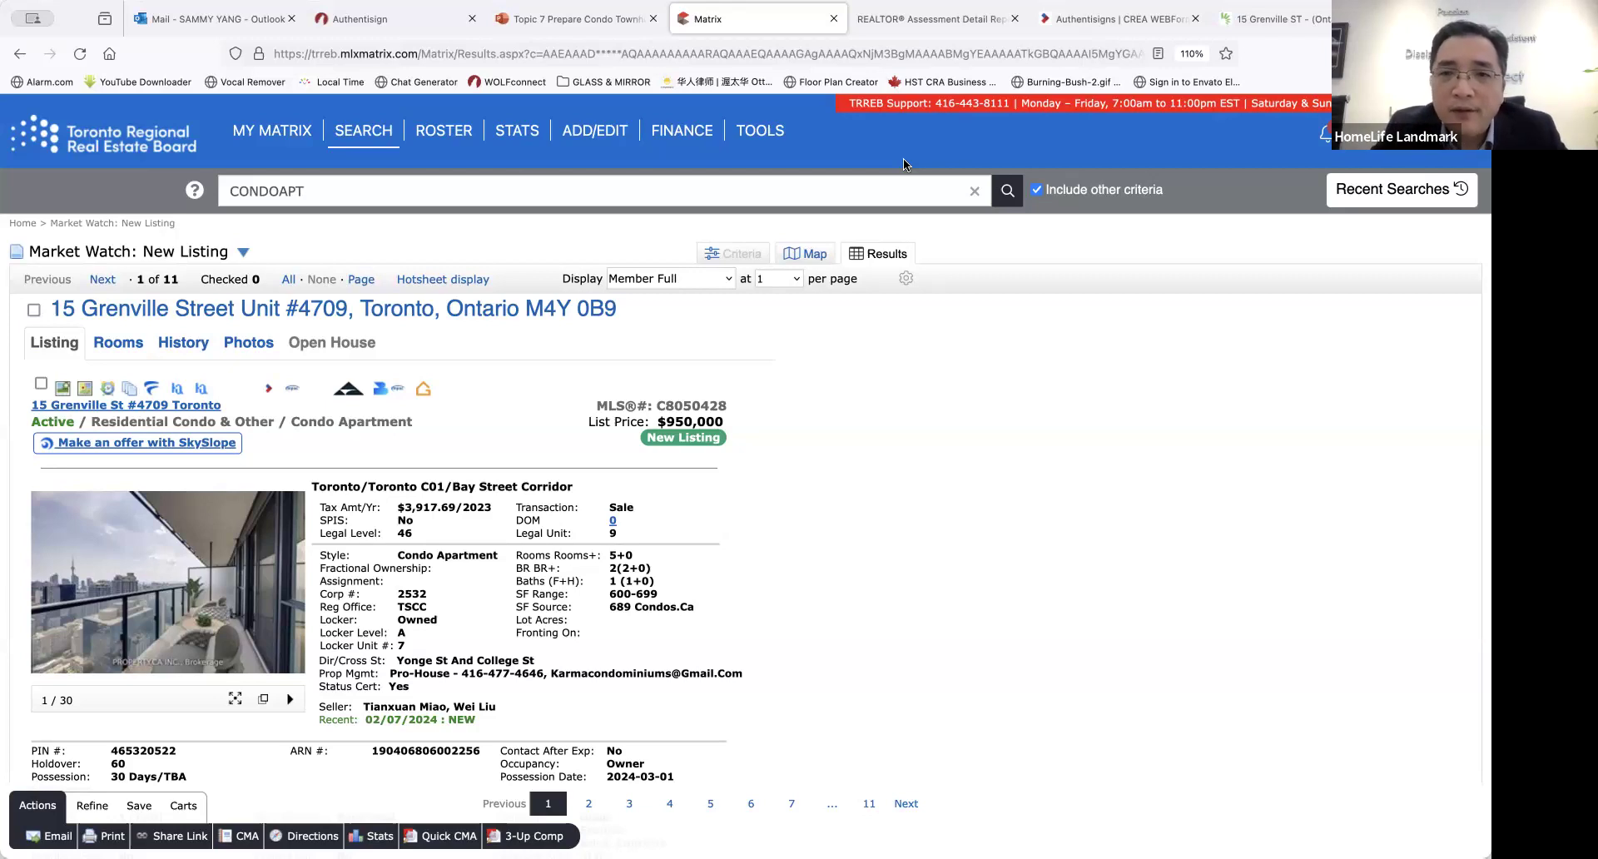
{"action": "left_click", "coordinate": [204, 18]}
{"action": "left_click", "coordinate": [132, 298]}
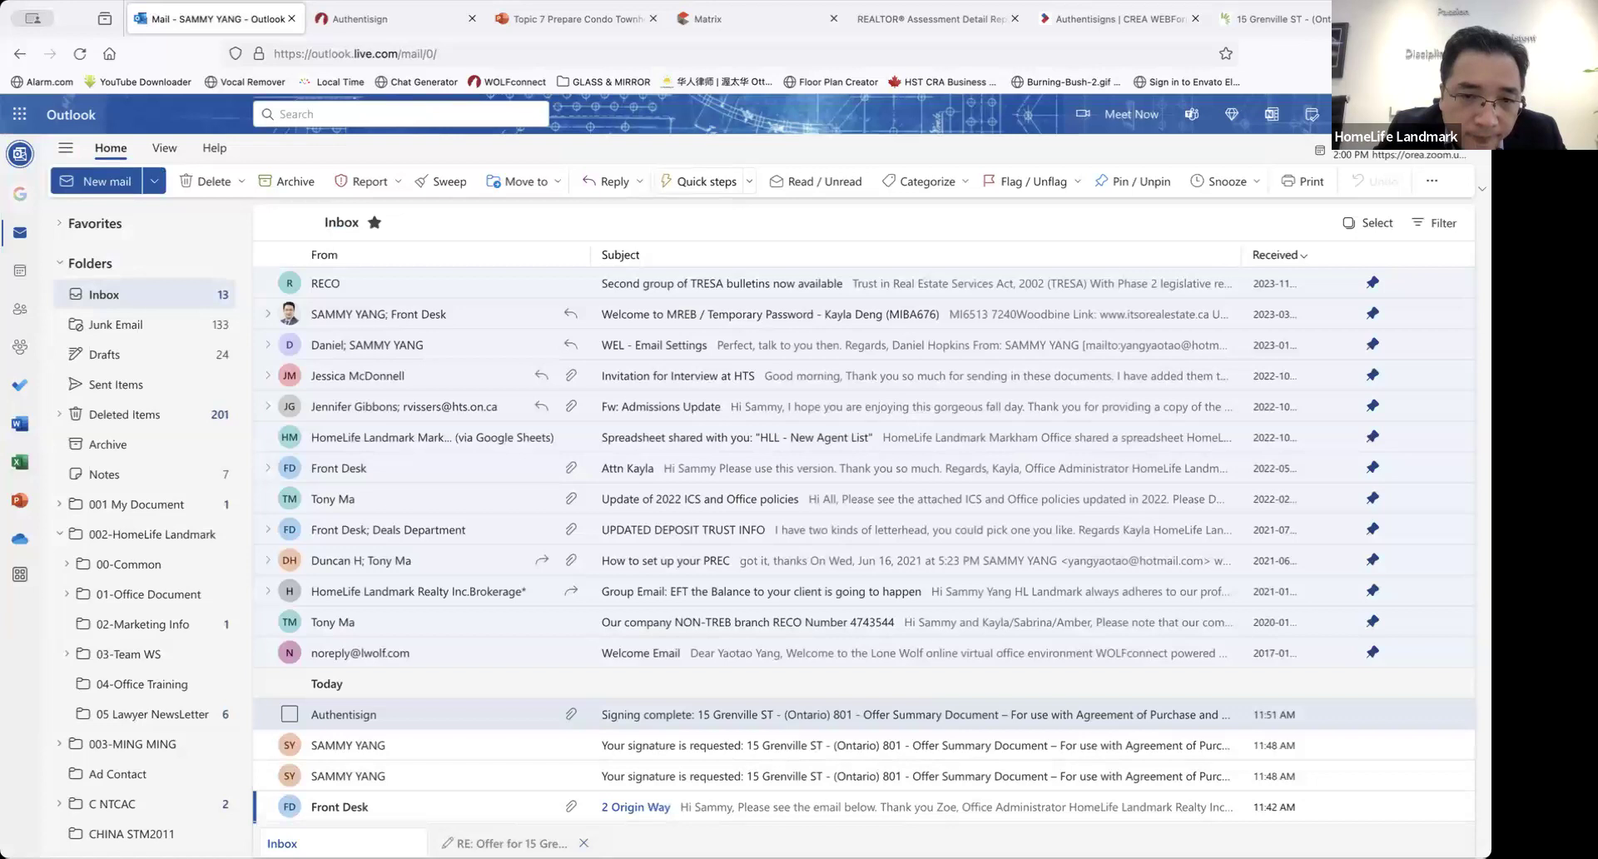
{"action": "left_click", "coordinate": [512, 843]}
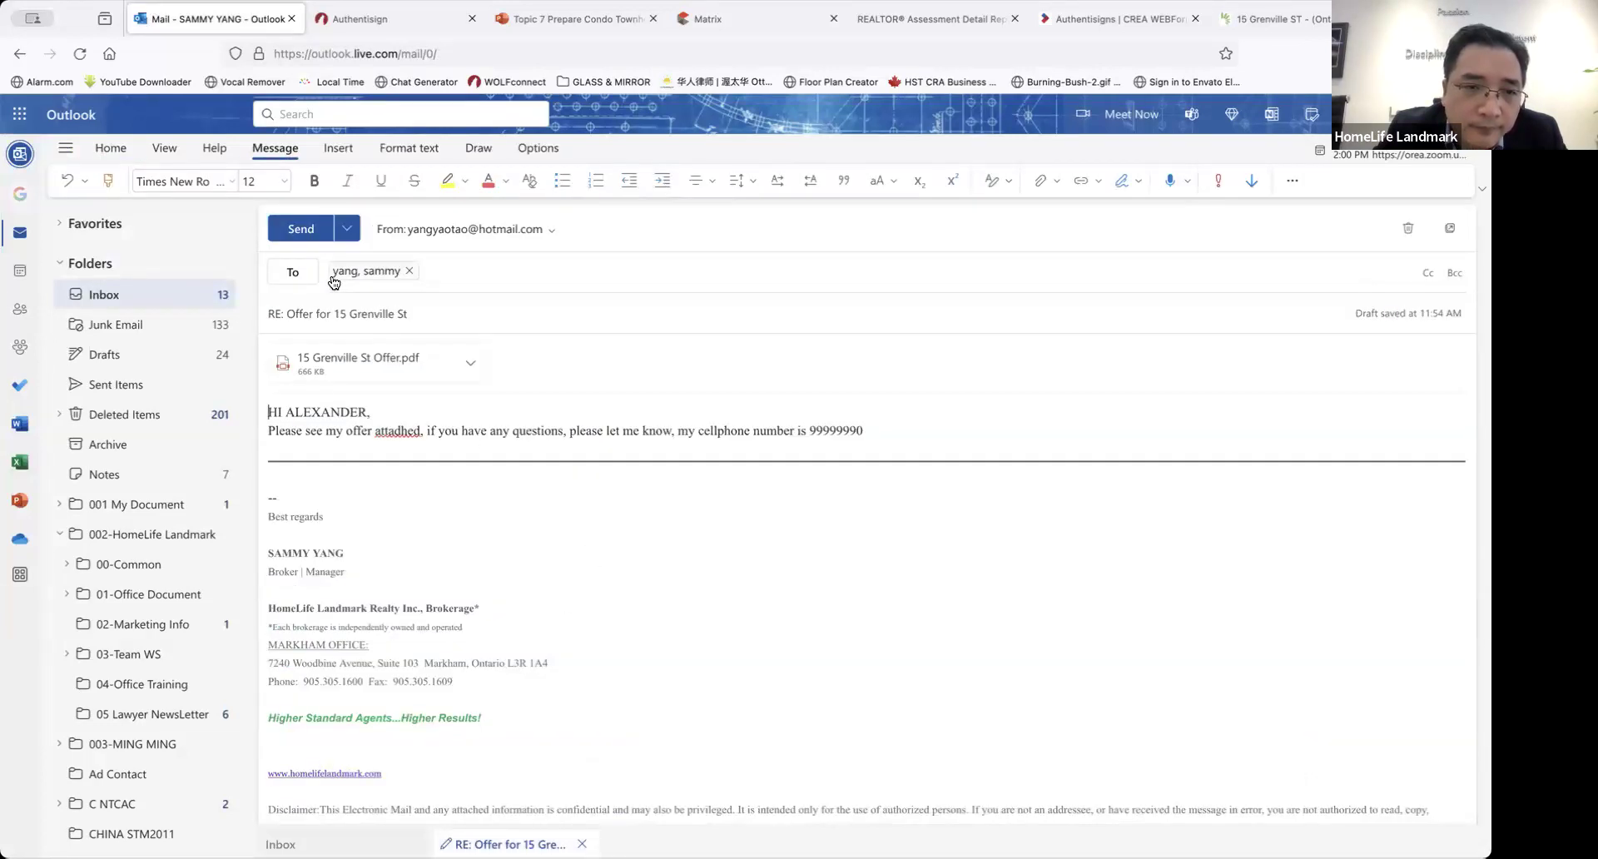
{"action": "left_click", "coordinate": [301, 230]}
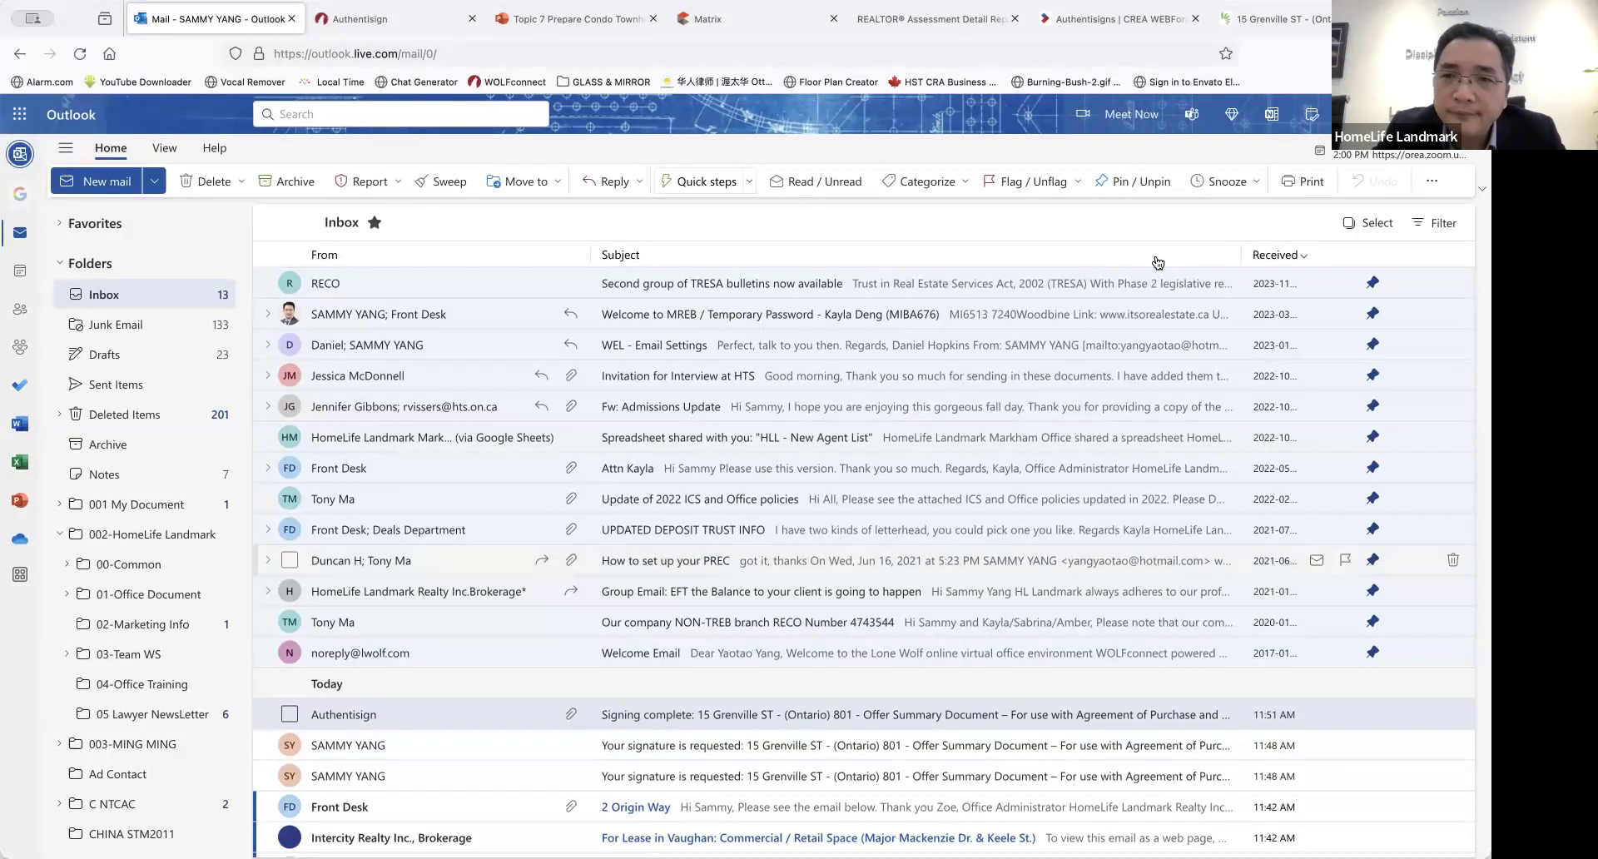
{"action": "left_click", "coordinate": [666, 713]}
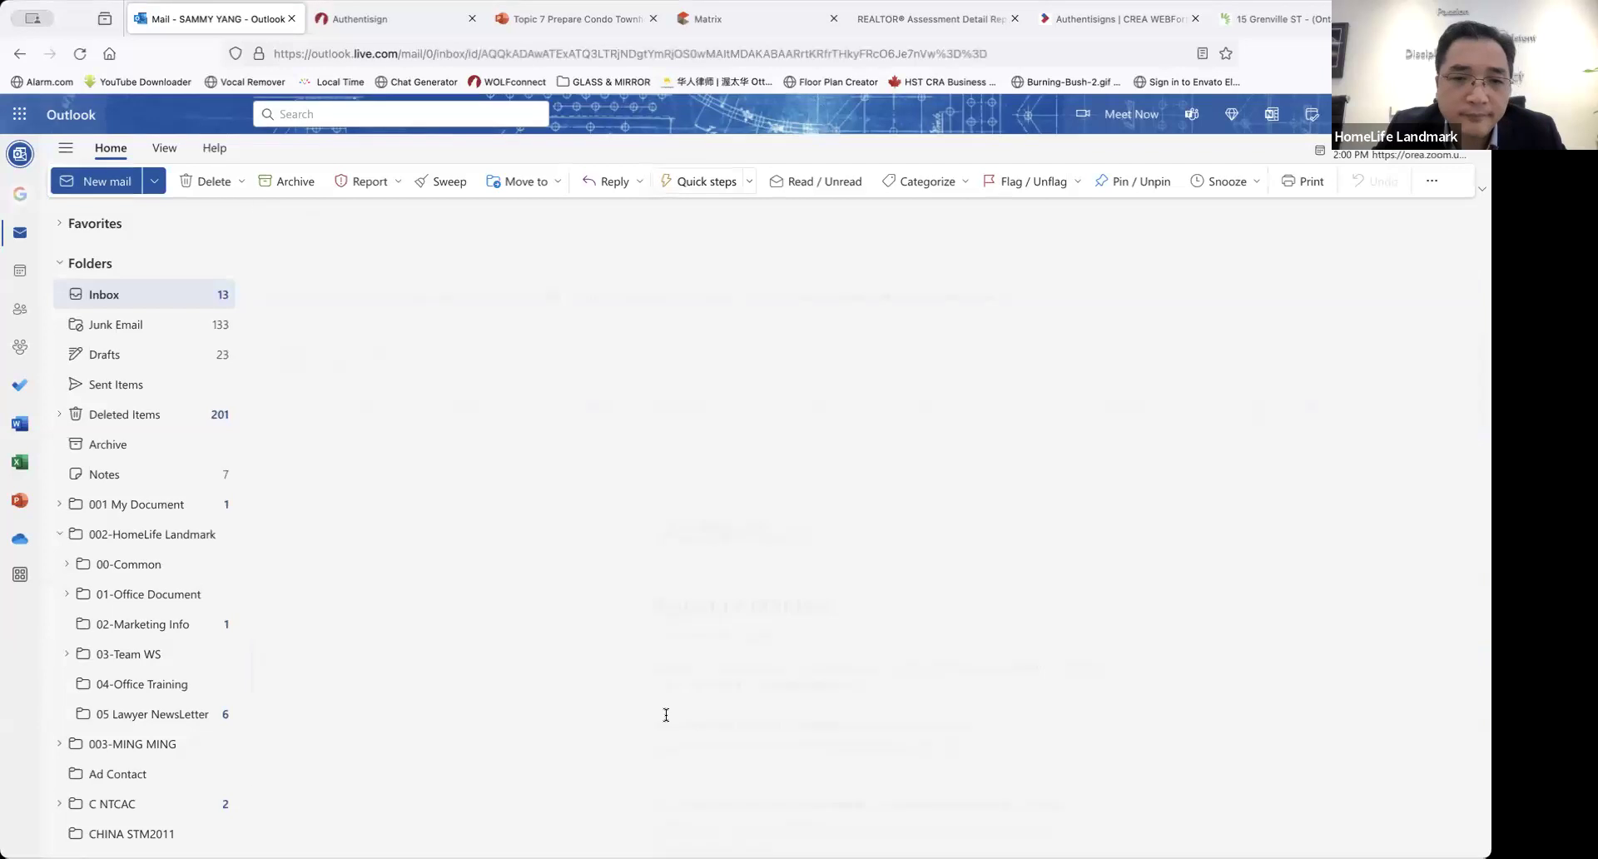
{"action": "left_click", "coordinate": [179, 296]}
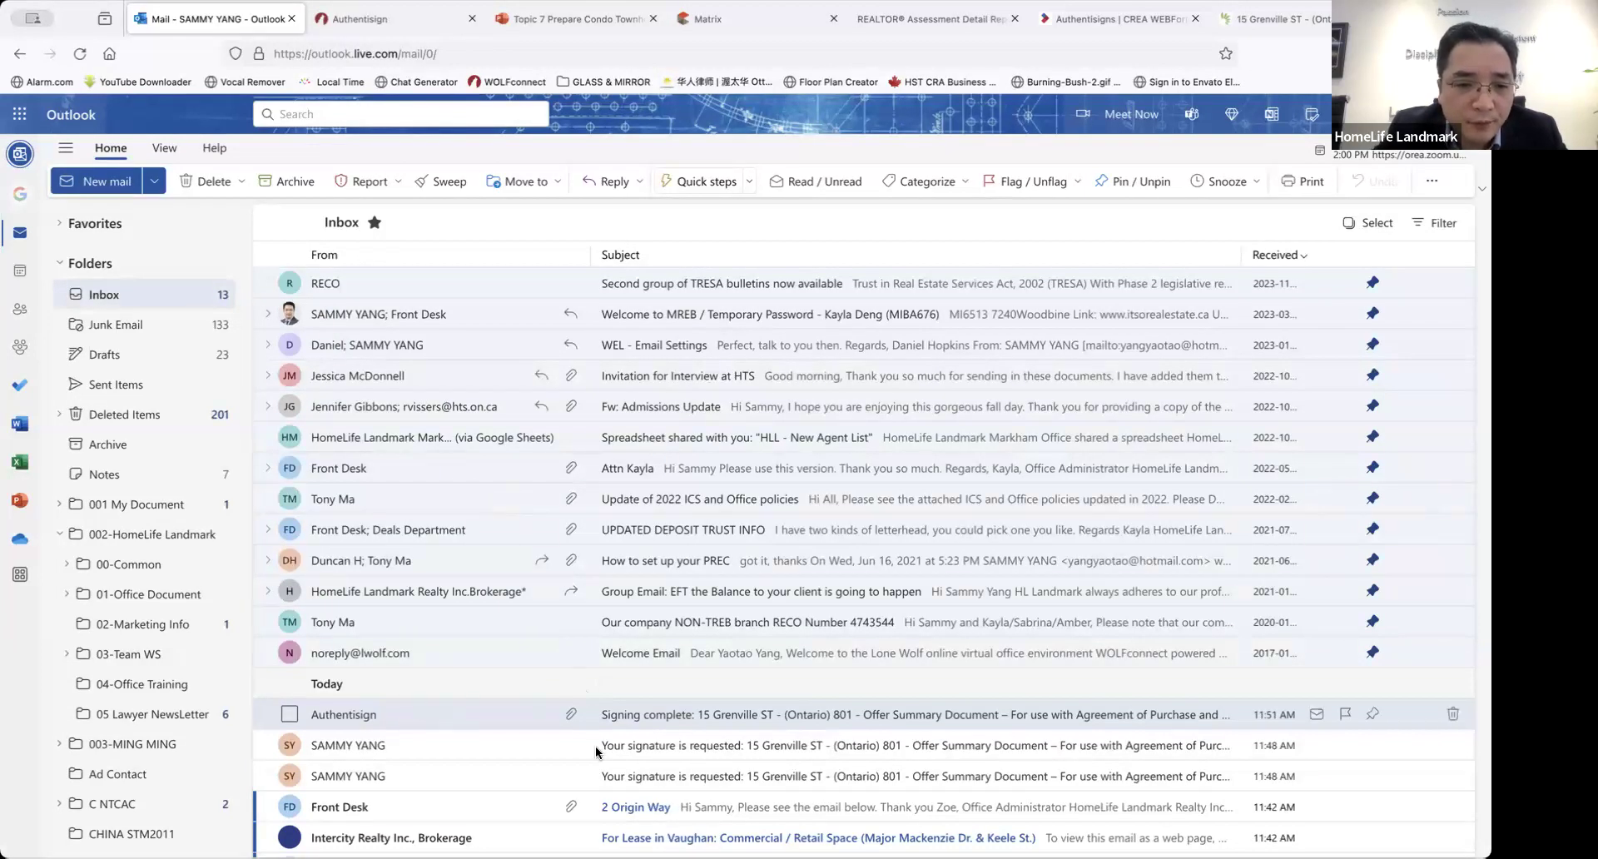
{"action": "left_click", "coordinate": [652, 749]}
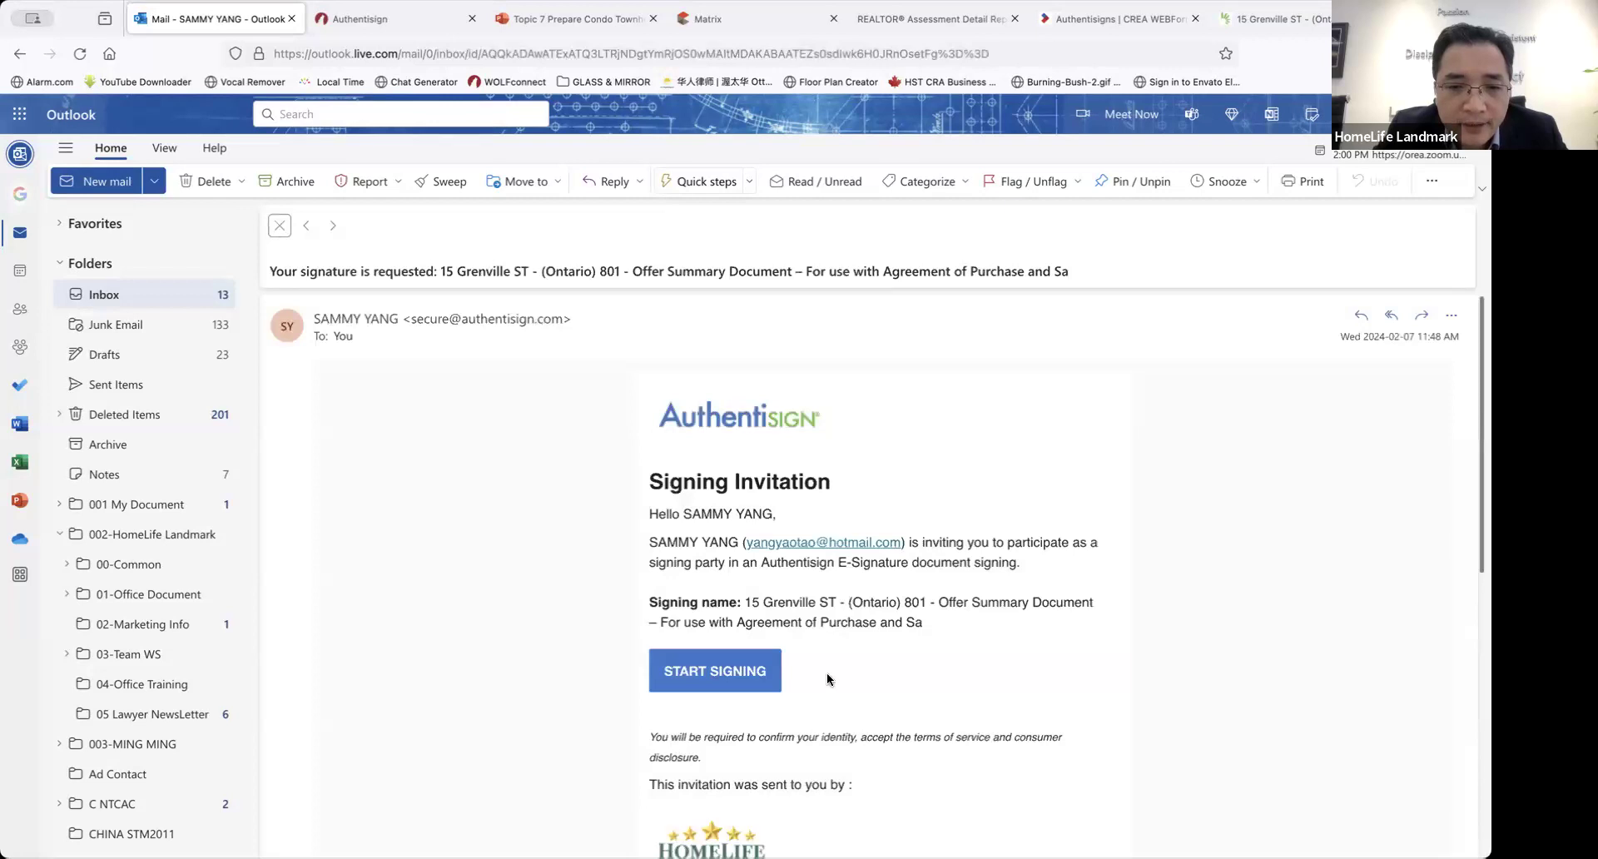
{"action": "left_click", "coordinate": [306, 225]}
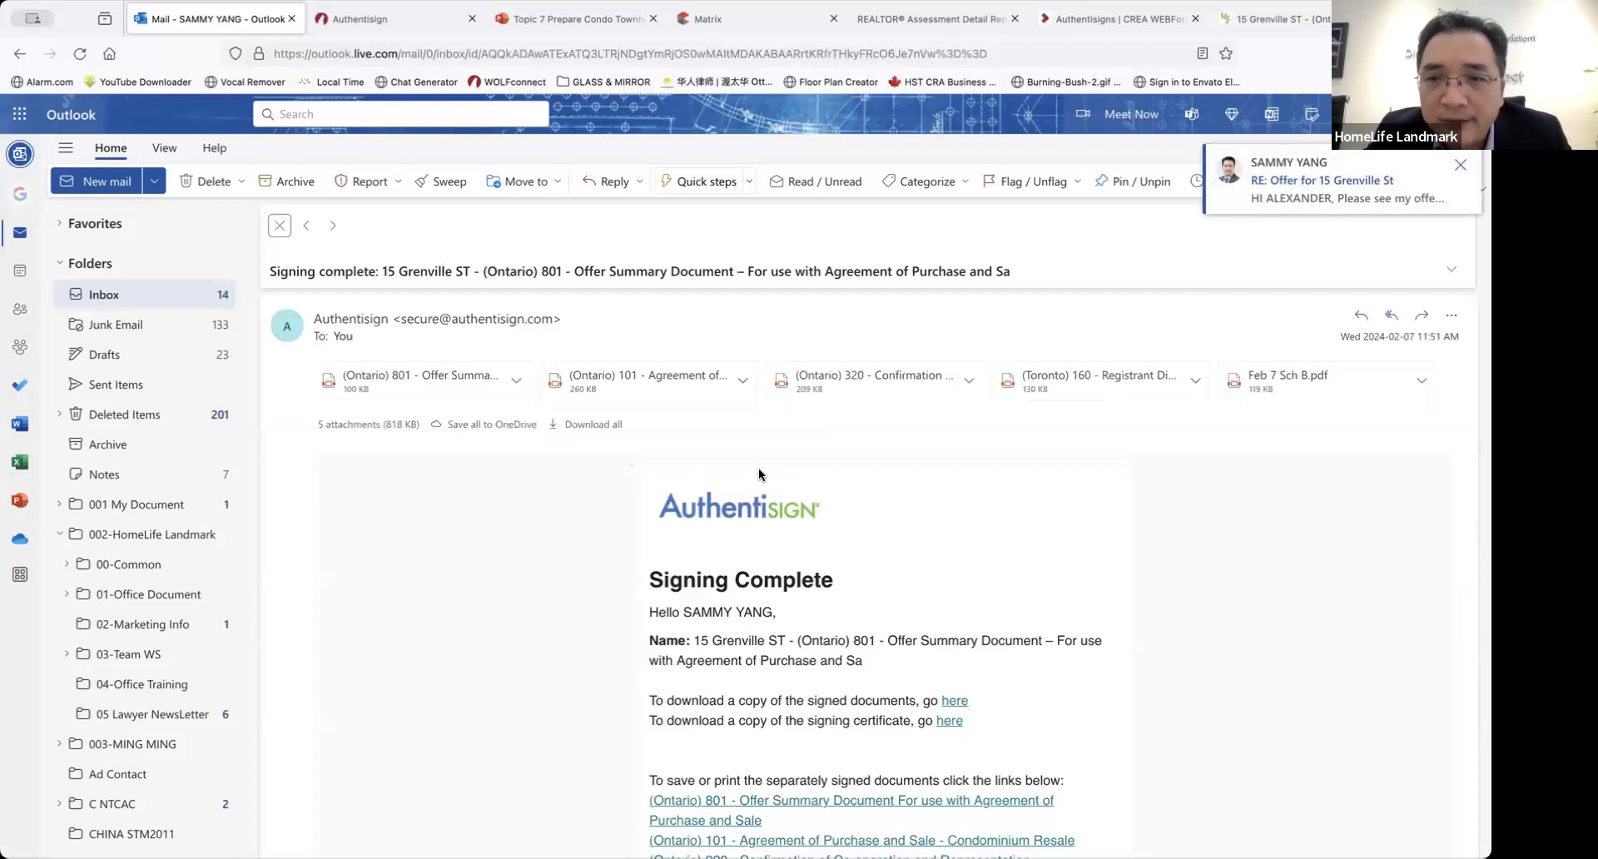
{"action": "left_click", "coordinate": [160, 298]}
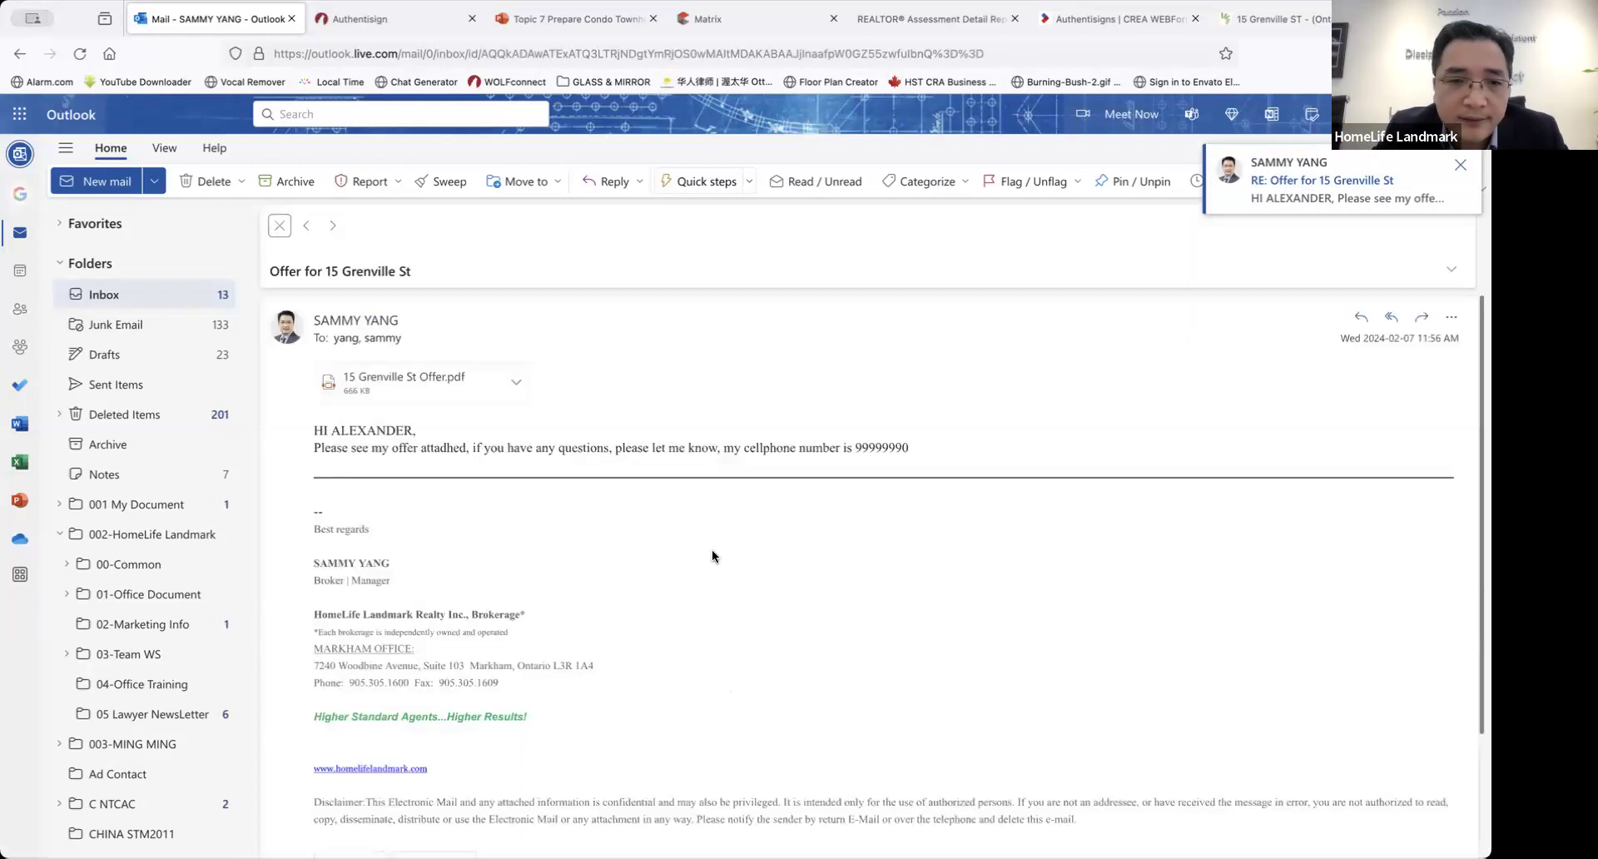
{"action": "left_click", "coordinate": [515, 388]}
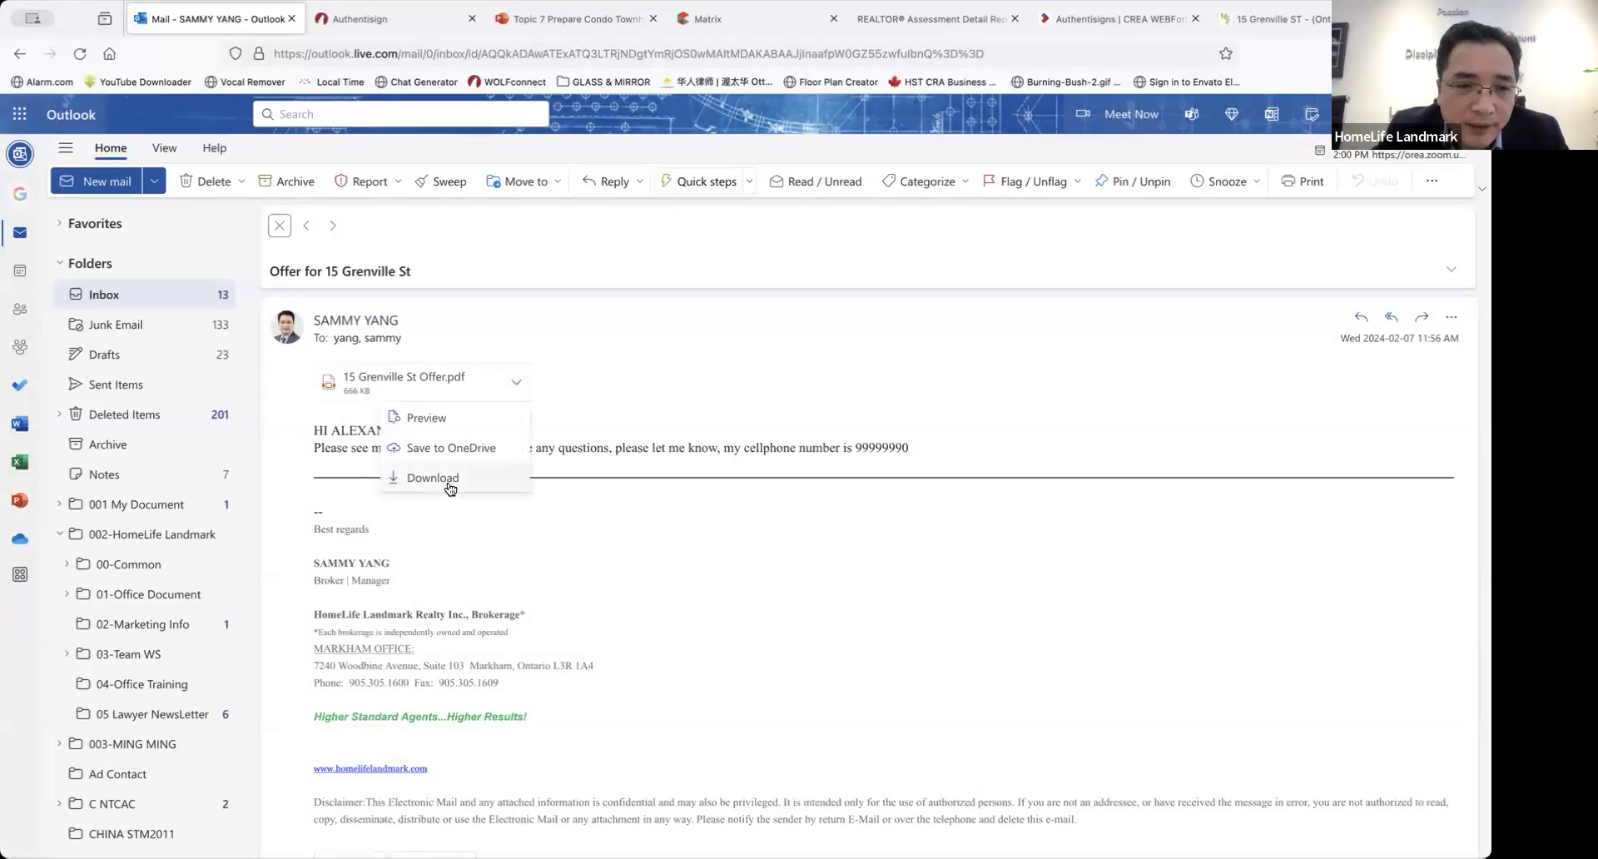
{"action": "left_click", "coordinate": [610, 415]}
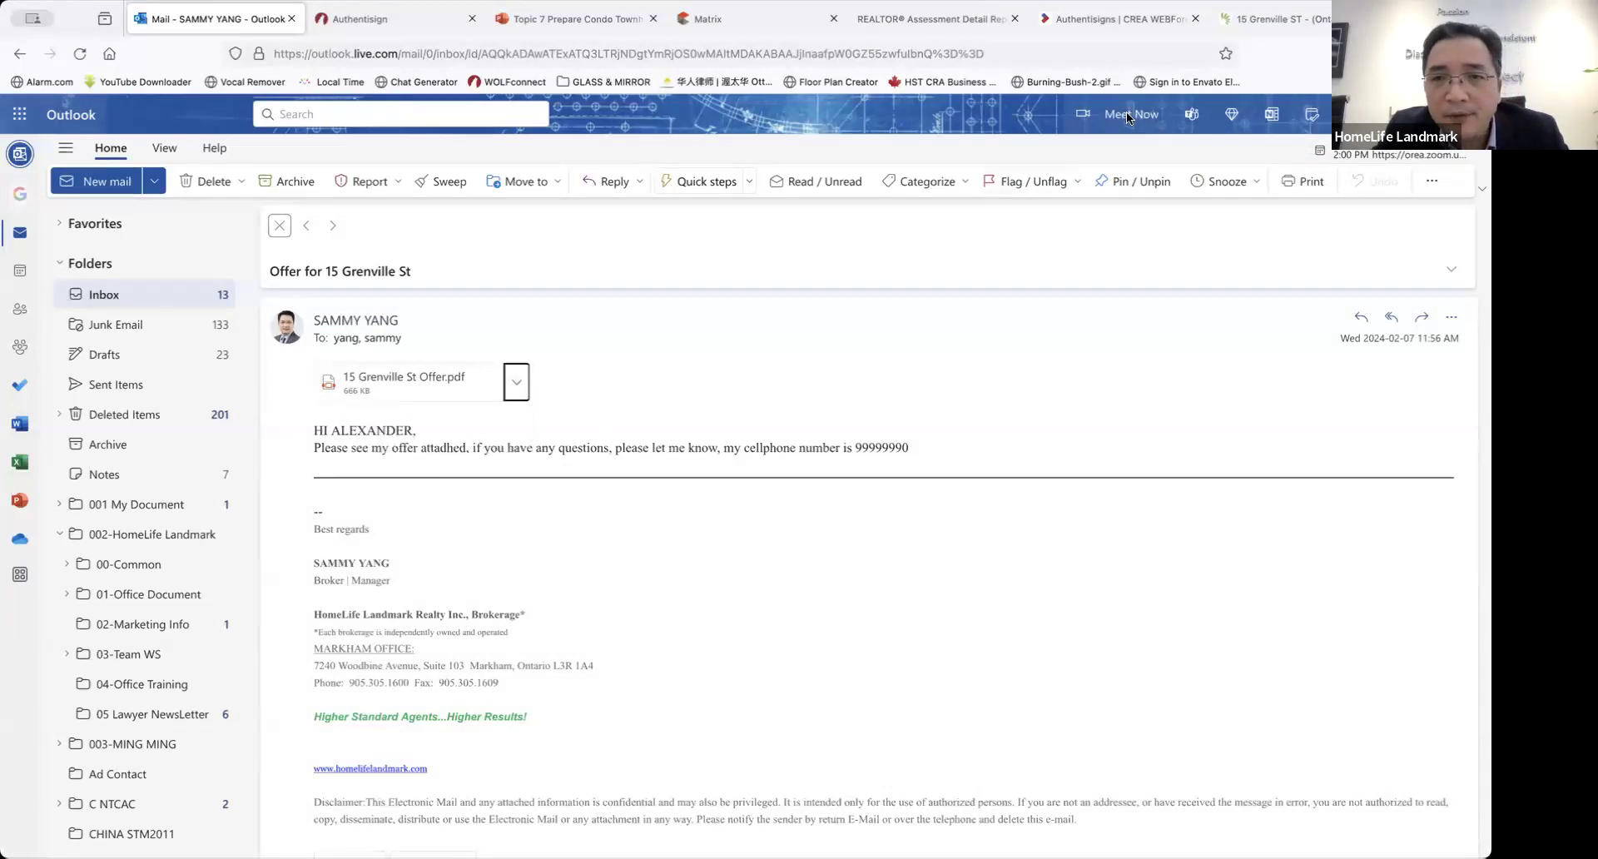
Step: Dismiss the signing details, then reach the Authentisign signings list via Matrix Tools and WEBForms SSO
{"action": "left_click", "coordinate": [1145, 29]}
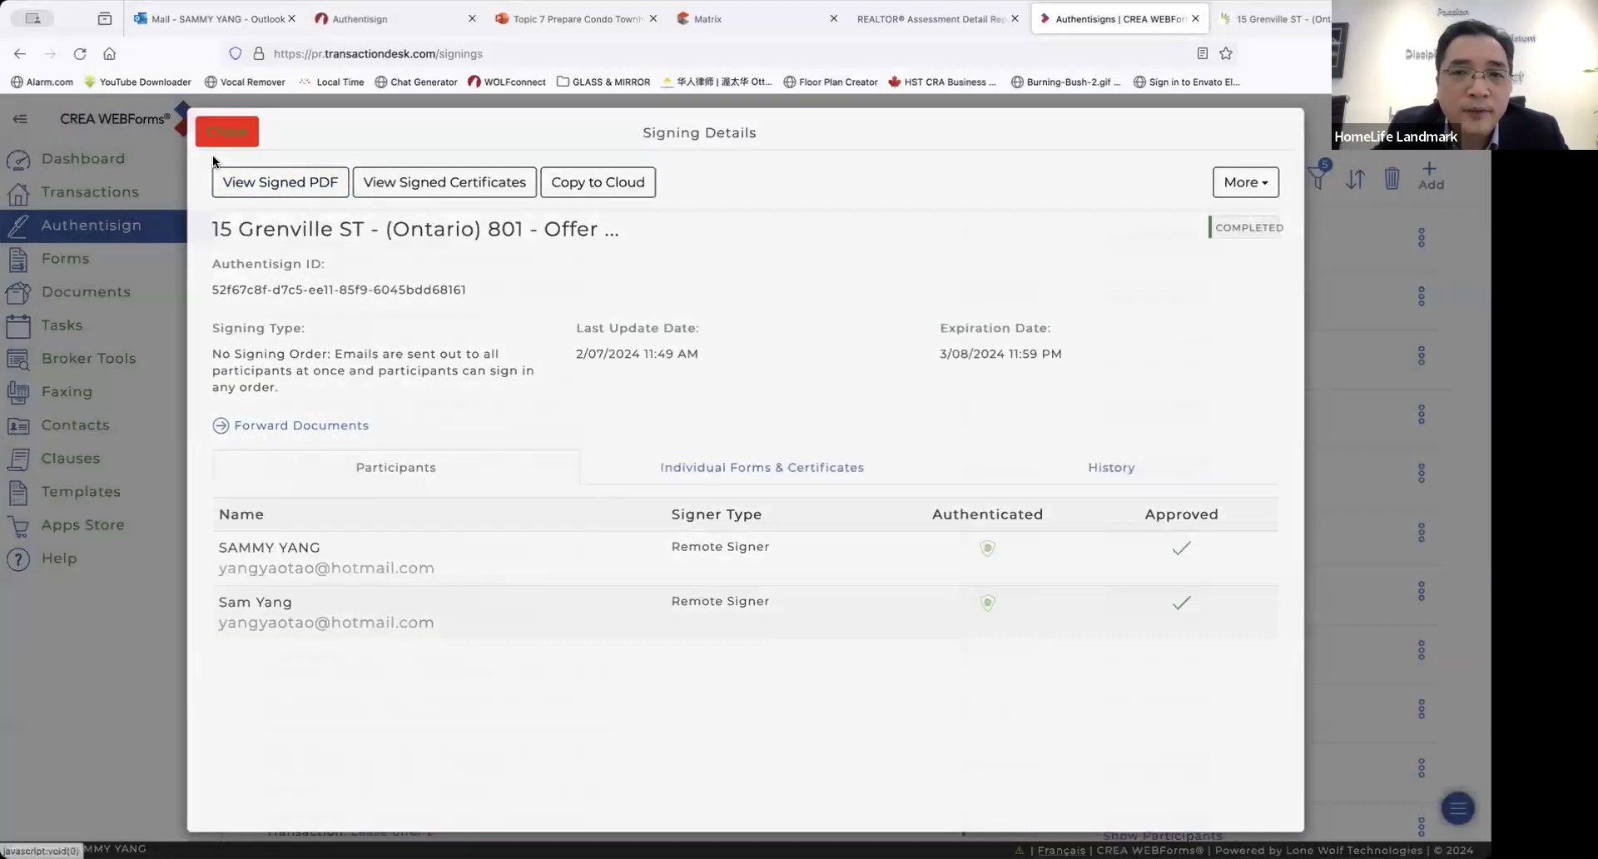
{"action": "left_click", "coordinate": [218, 140]}
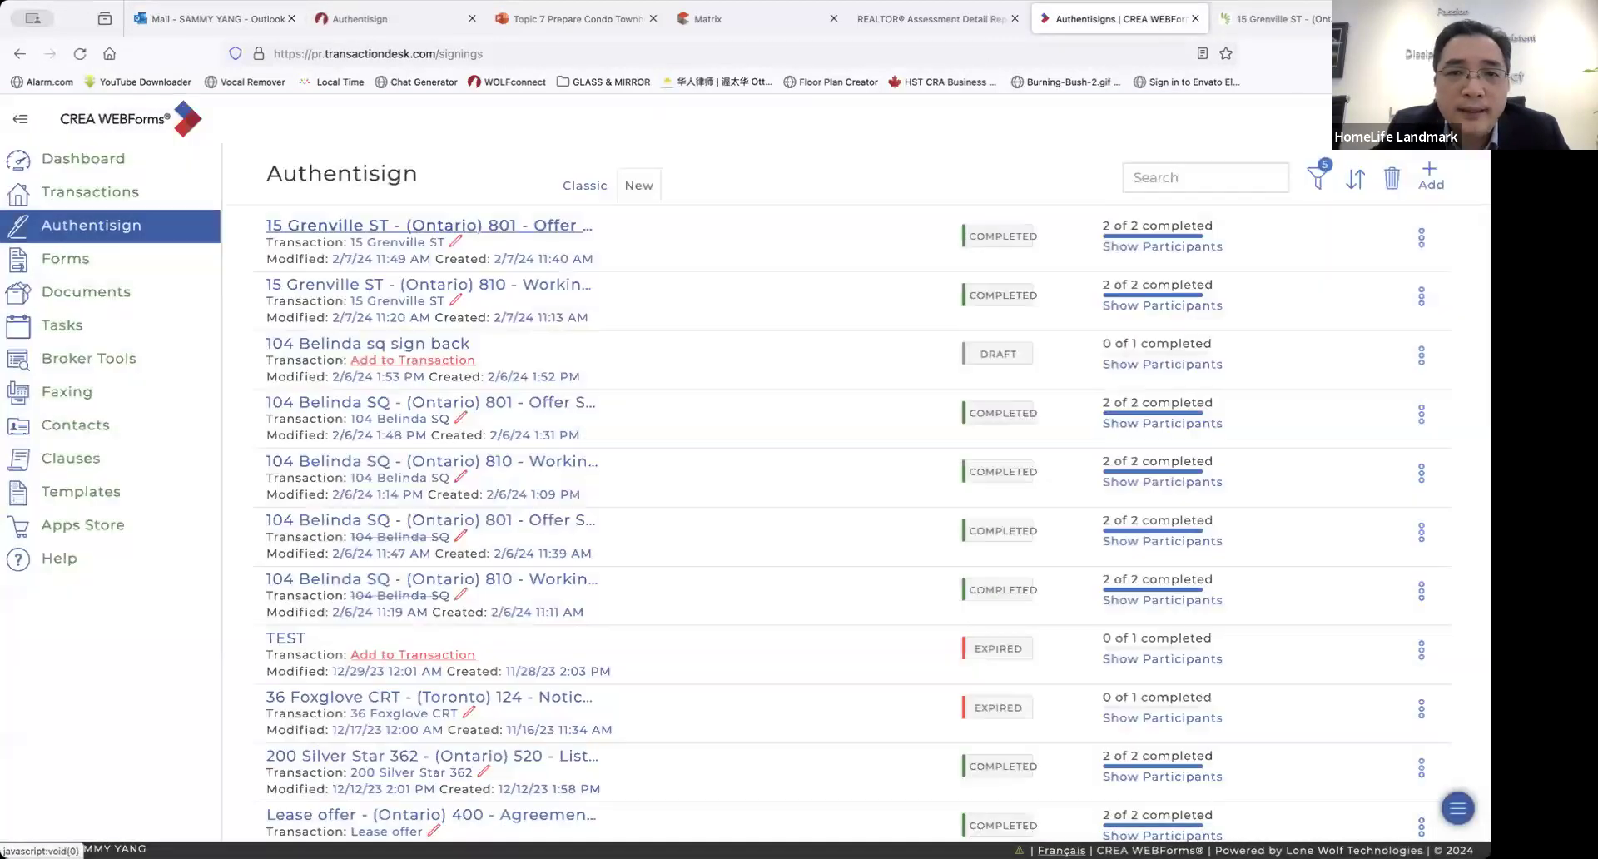
{"action": "left_click", "coordinate": [766, 15]}
{"action": "left_click", "coordinate": [739, 133]}
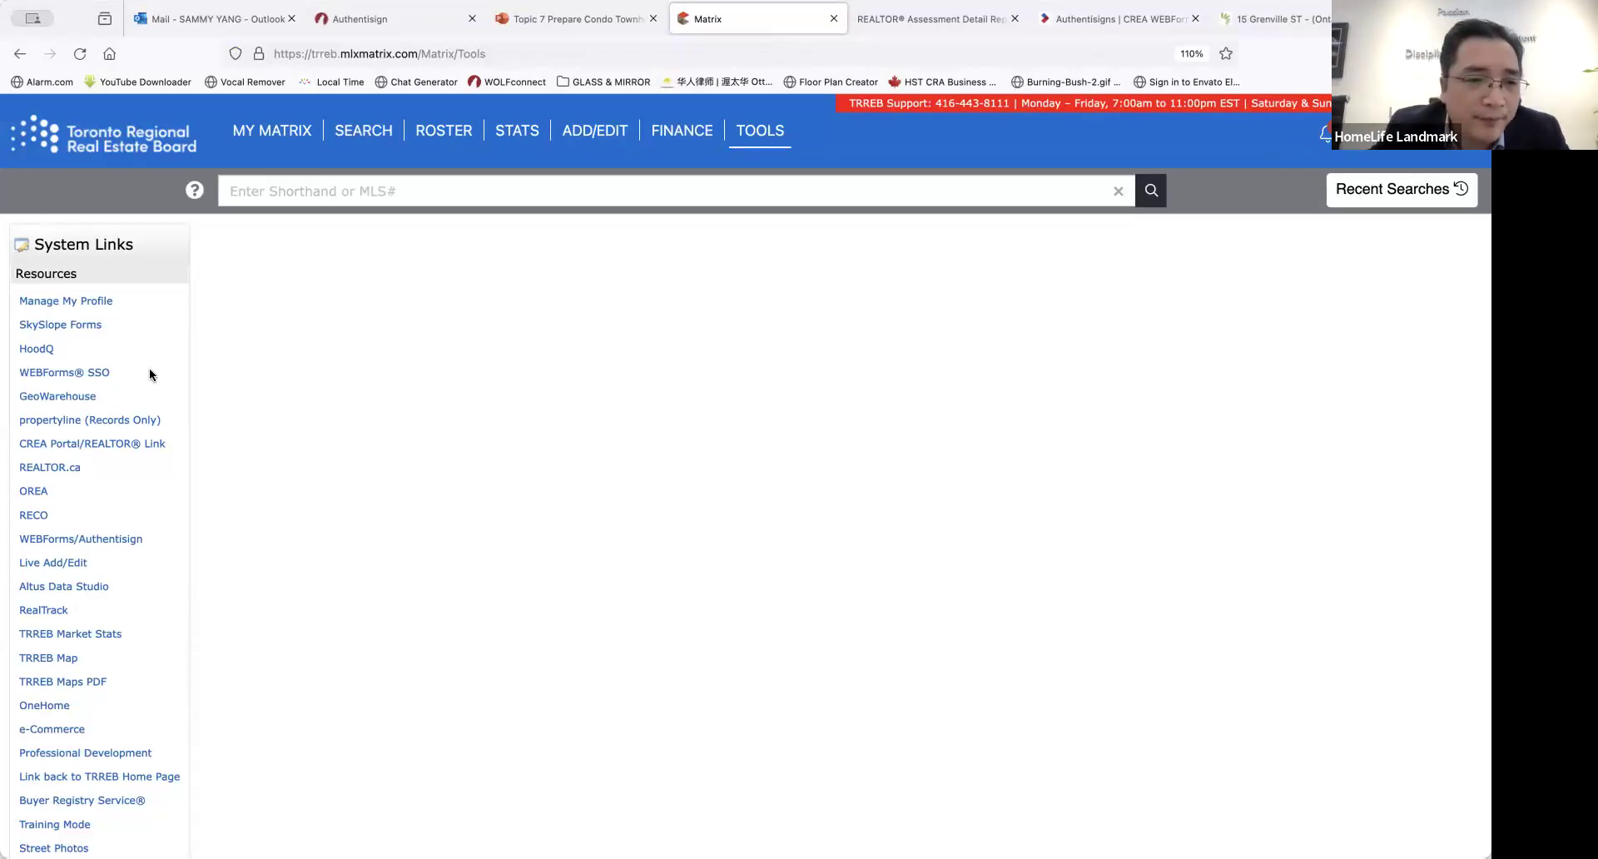
{"action": "left_click", "coordinate": [92, 373]}
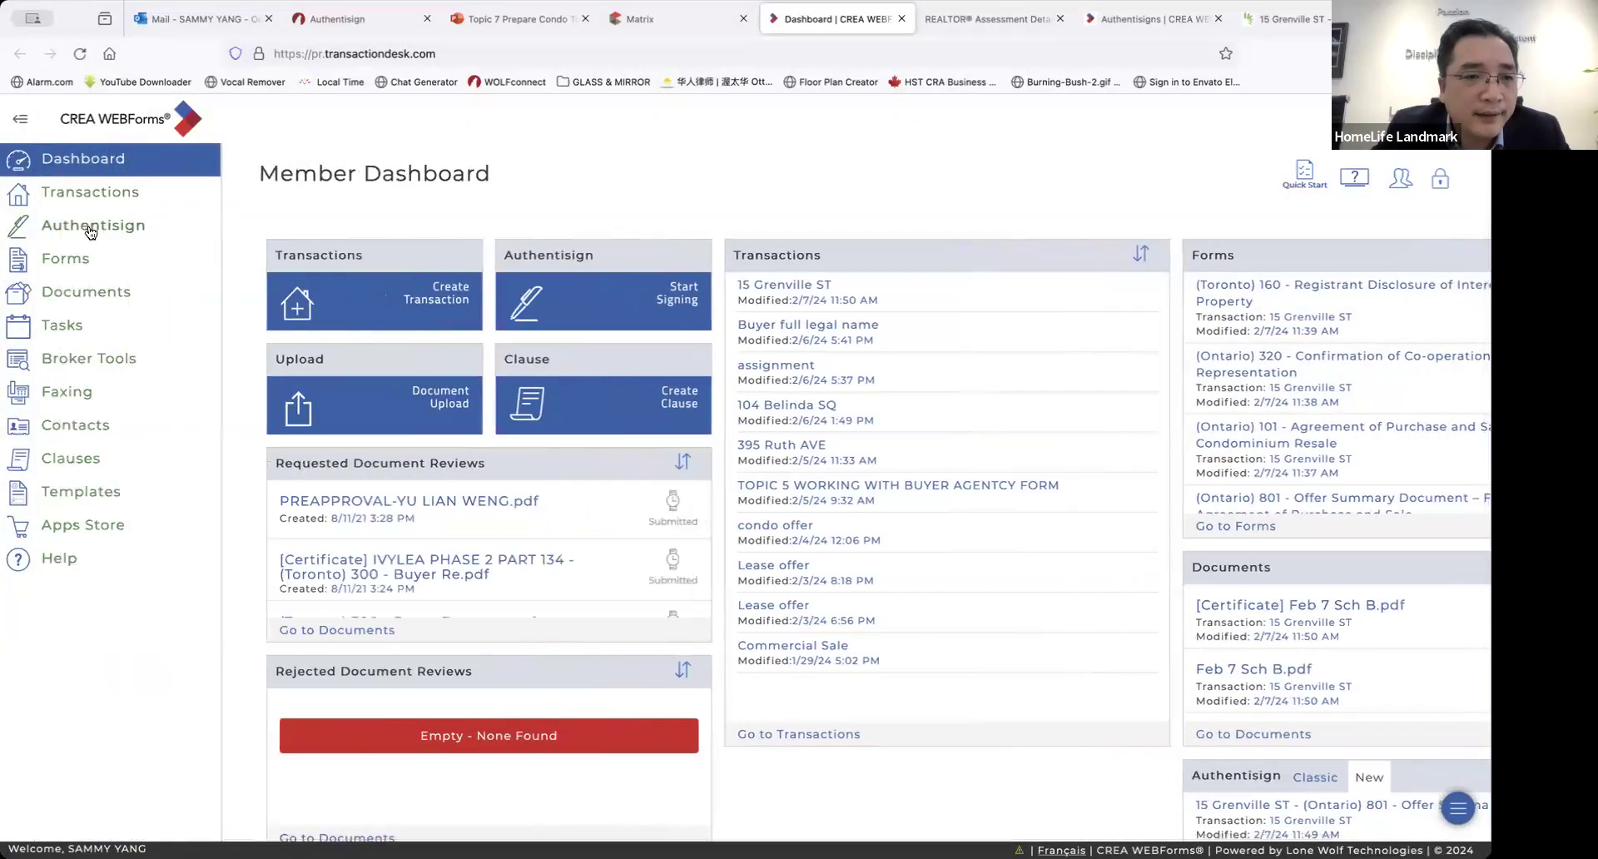
{"action": "left_click", "coordinate": [89, 227]}
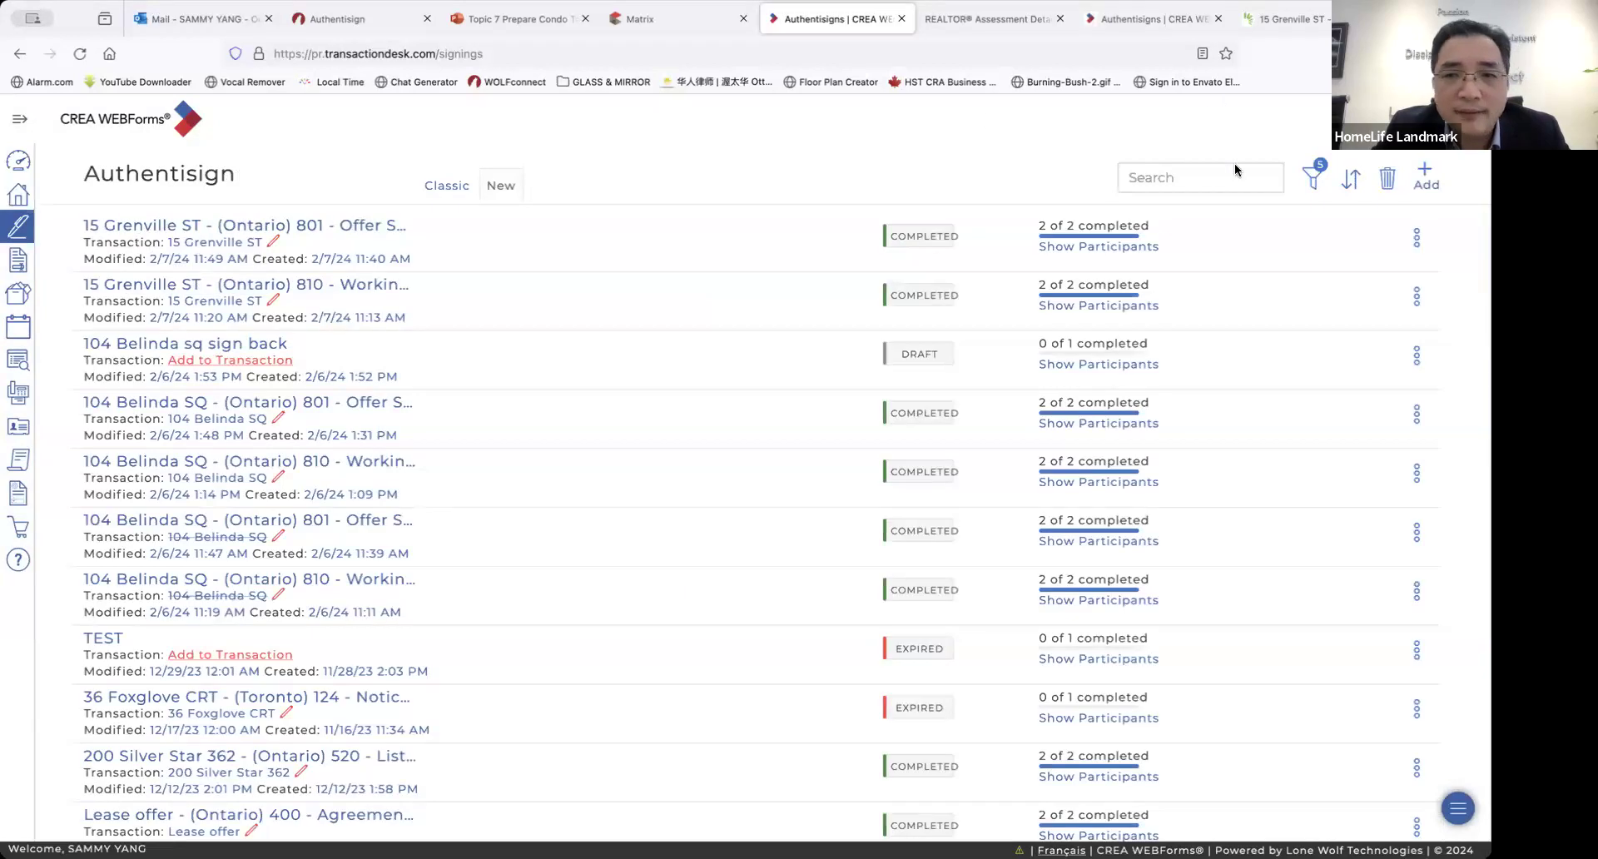
{"action": "left_click", "coordinate": [1425, 176]}
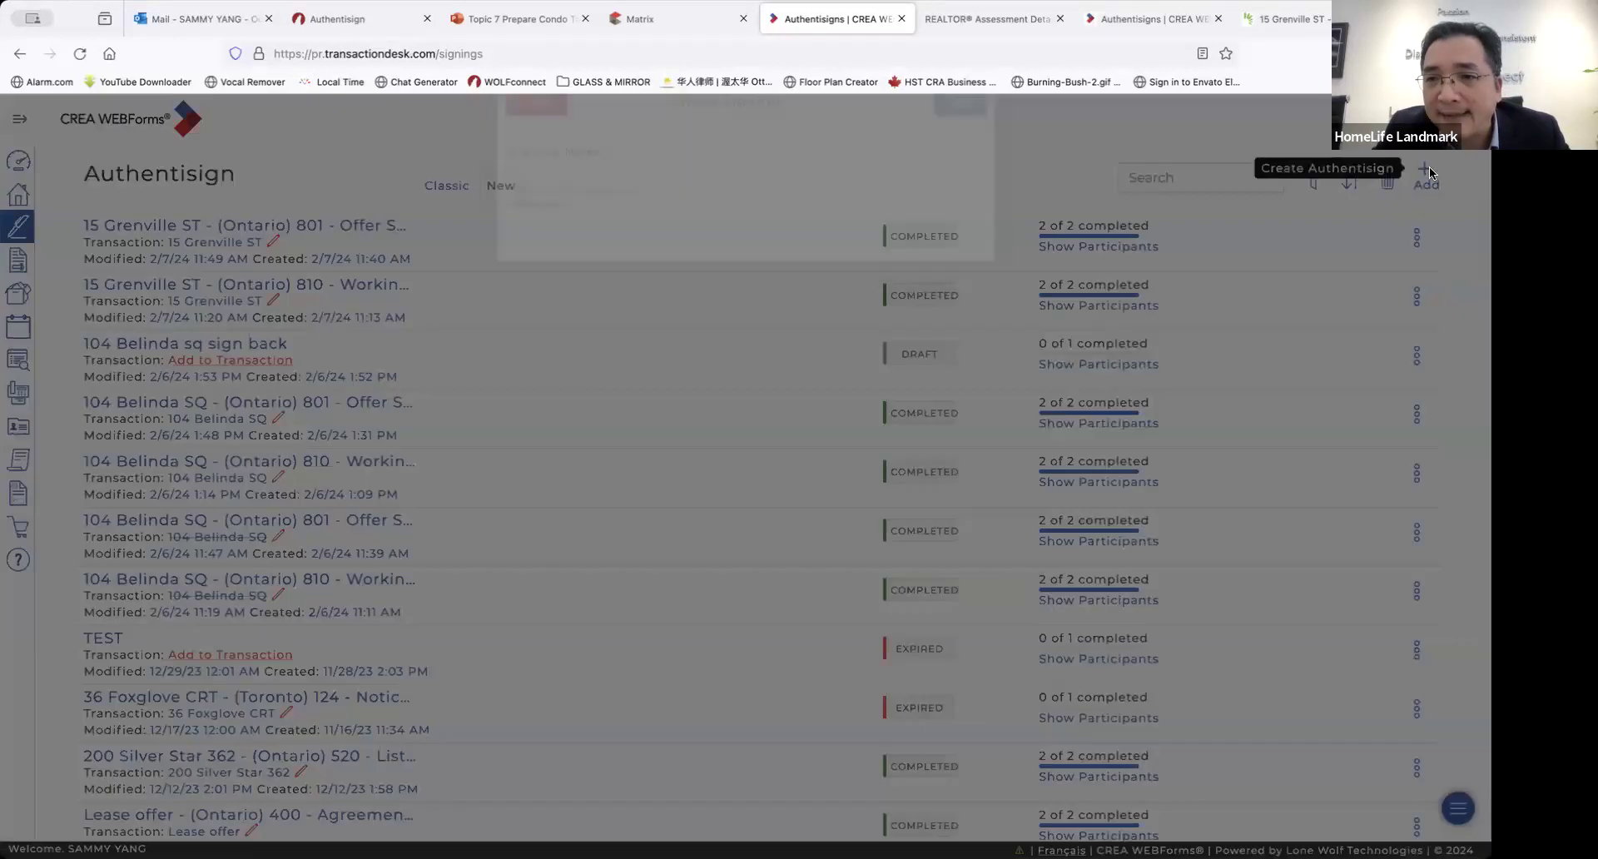
{"action": "left_click", "coordinate": [835, 189]}
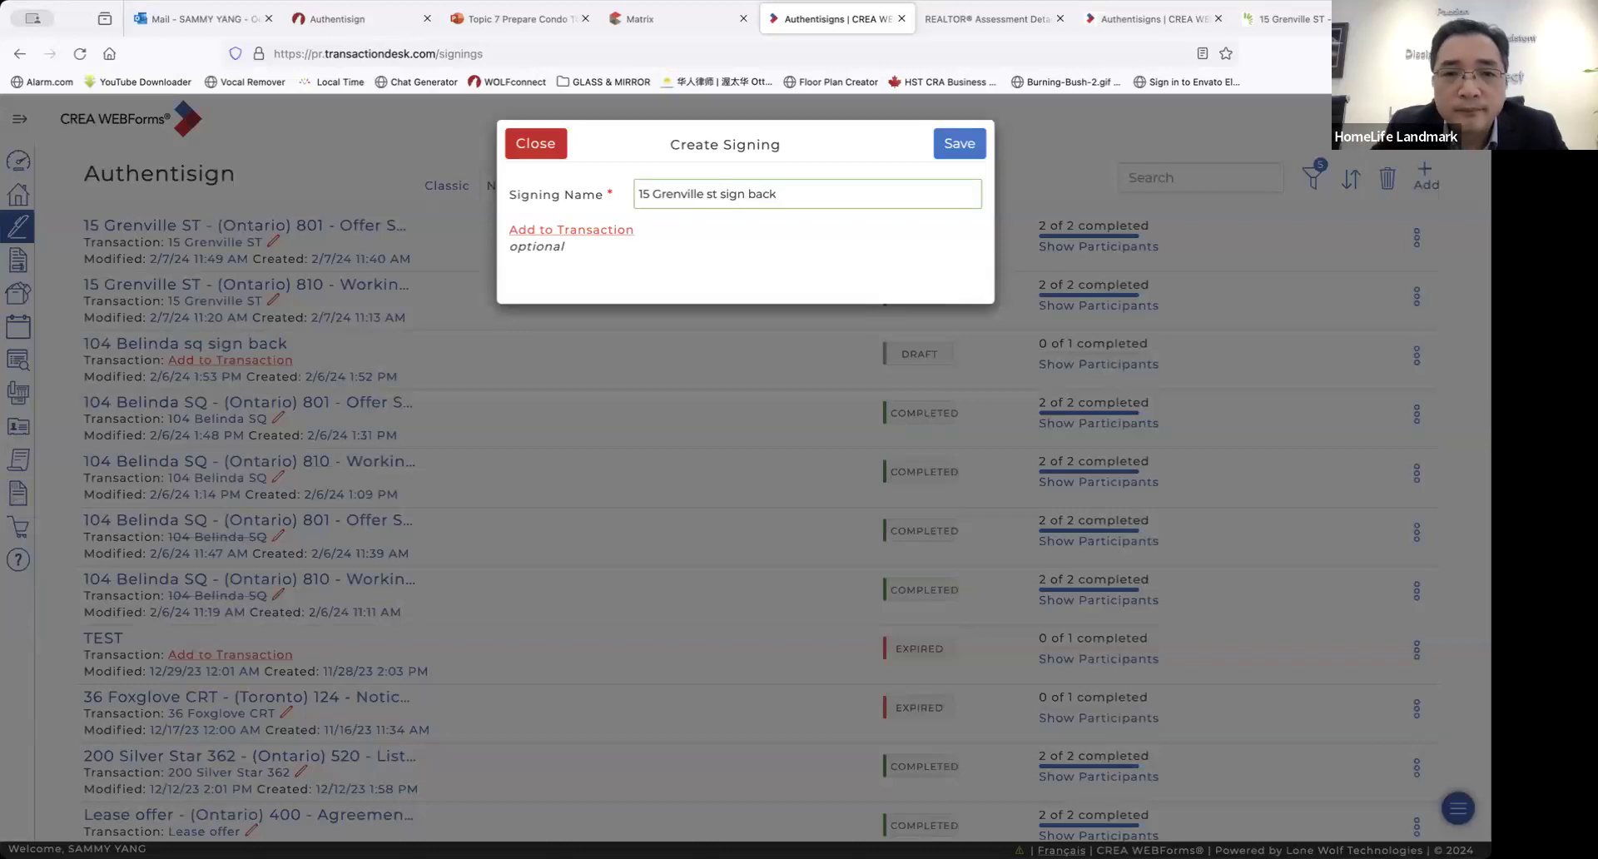
{"action": "left_click", "coordinate": [957, 148]}
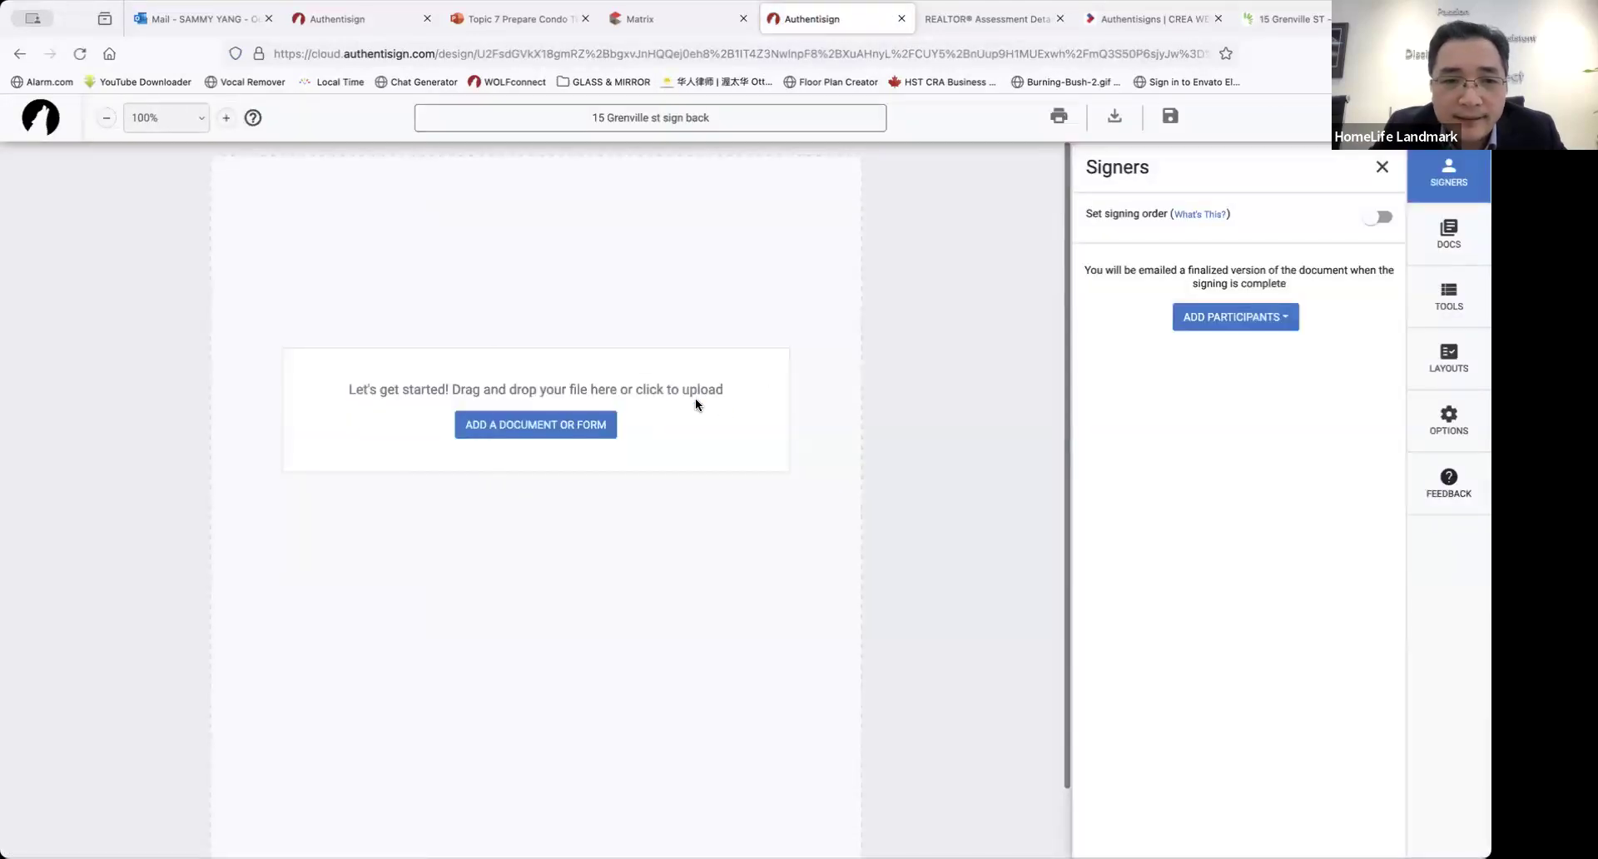
{"action": "left_click", "coordinate": [546, 427]}
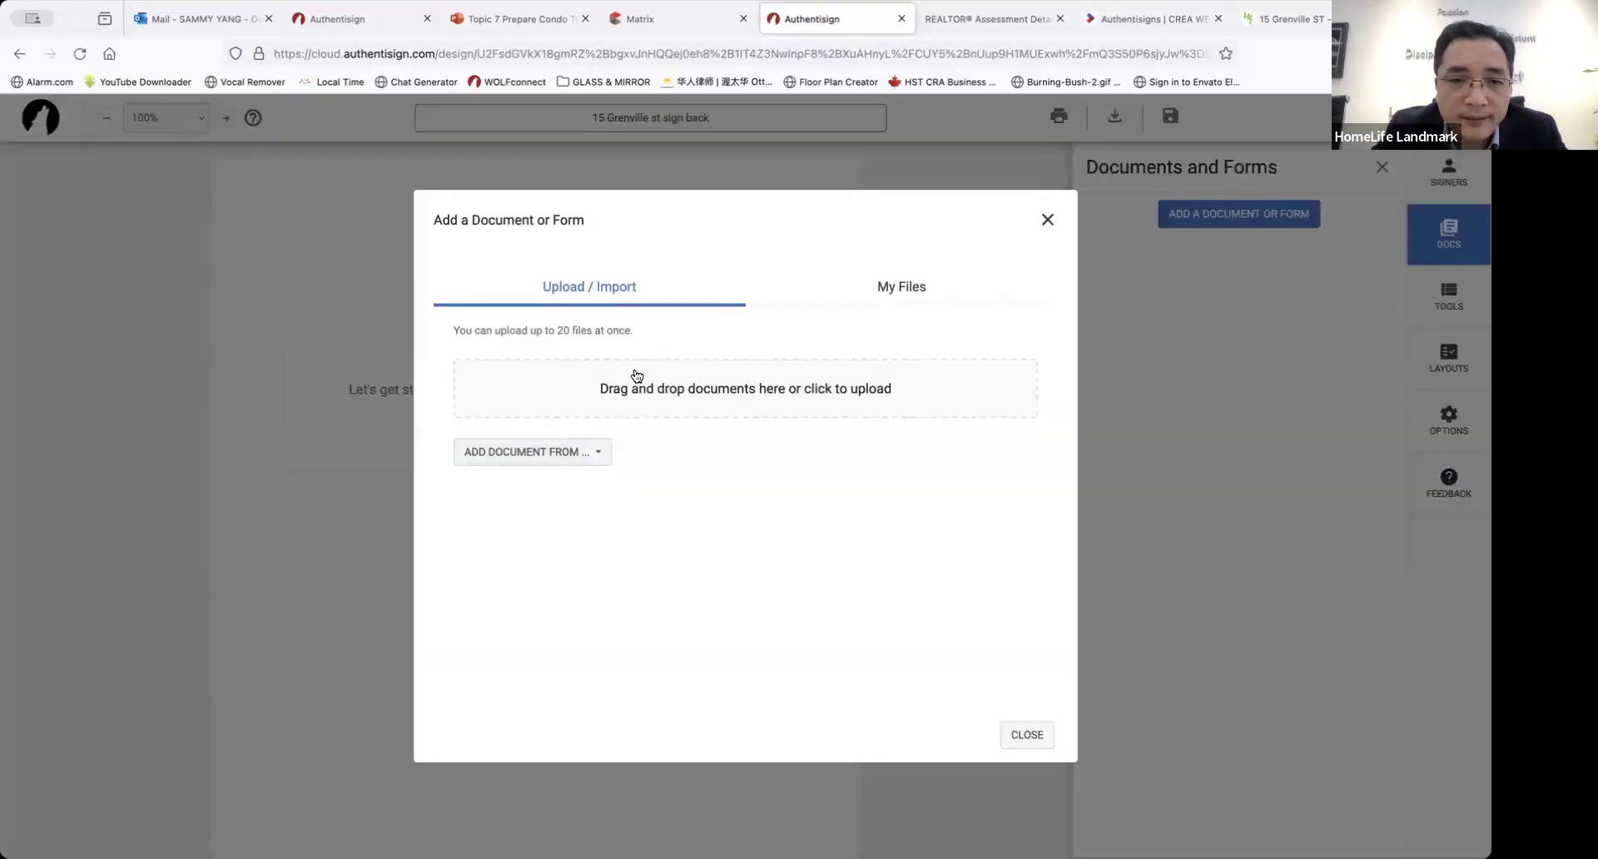
{"action": "left_click", "coordinate": [650, 389]}
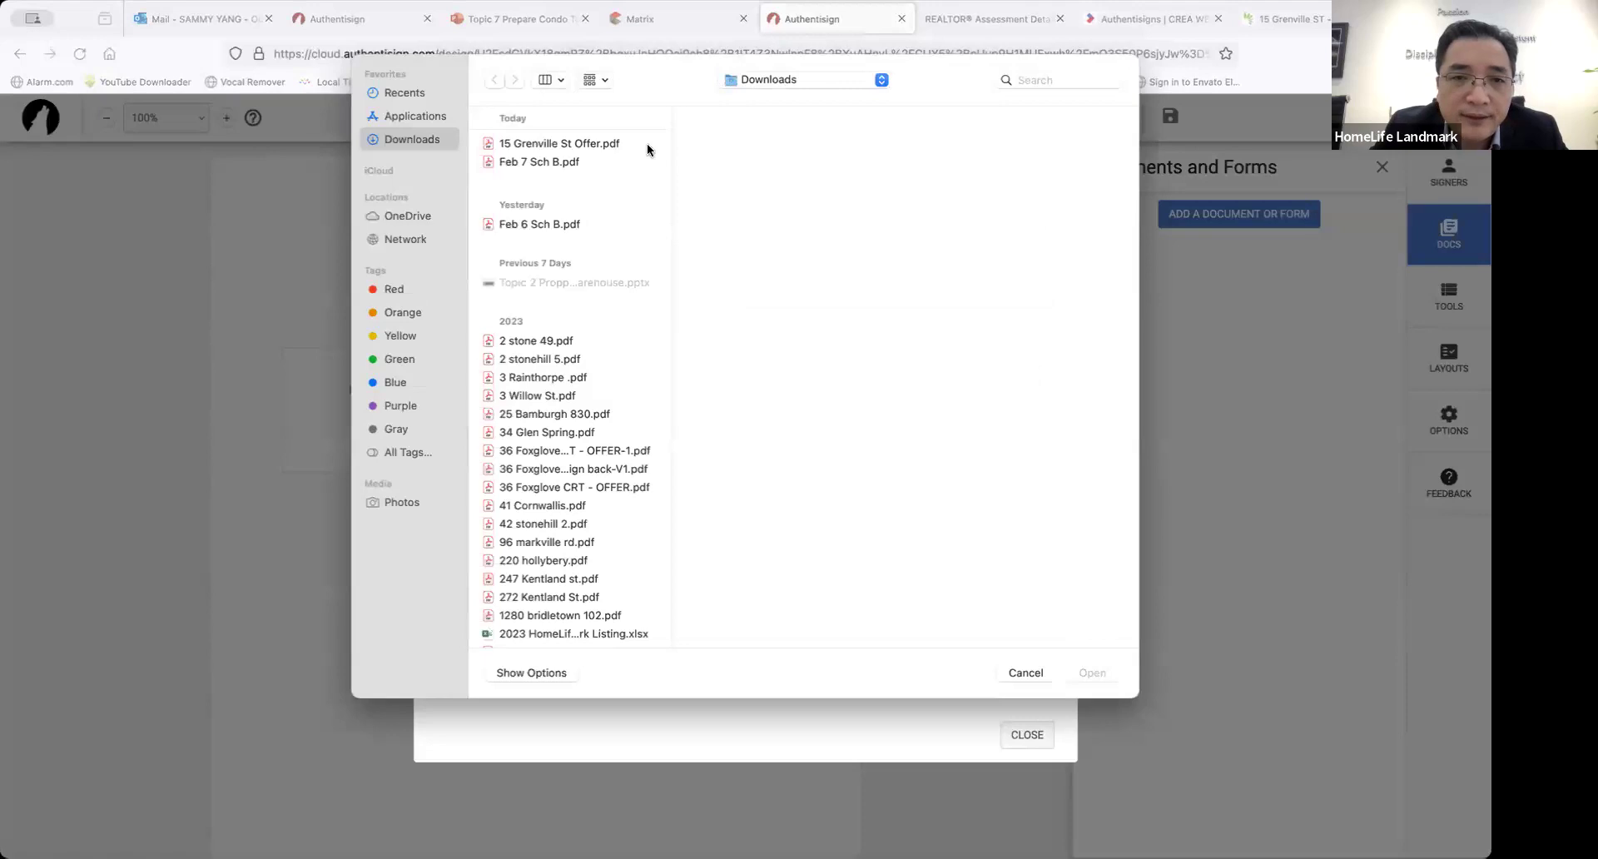
{"action": "left_click", "coordinate": [607, 144]}
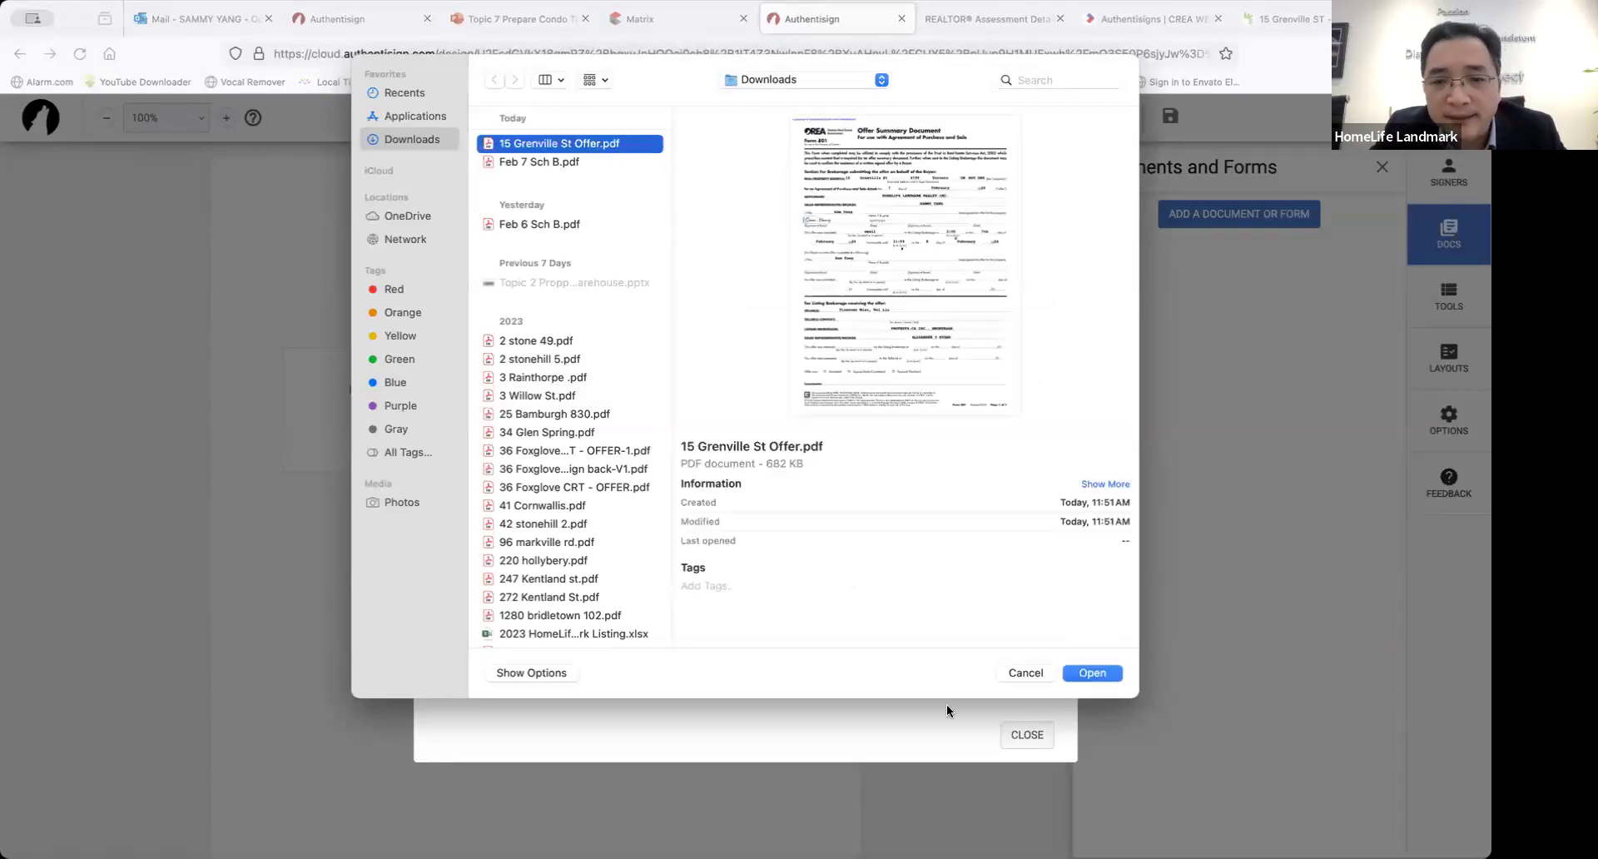
{"action": "left_click", "coordinate": [1085, 672]}
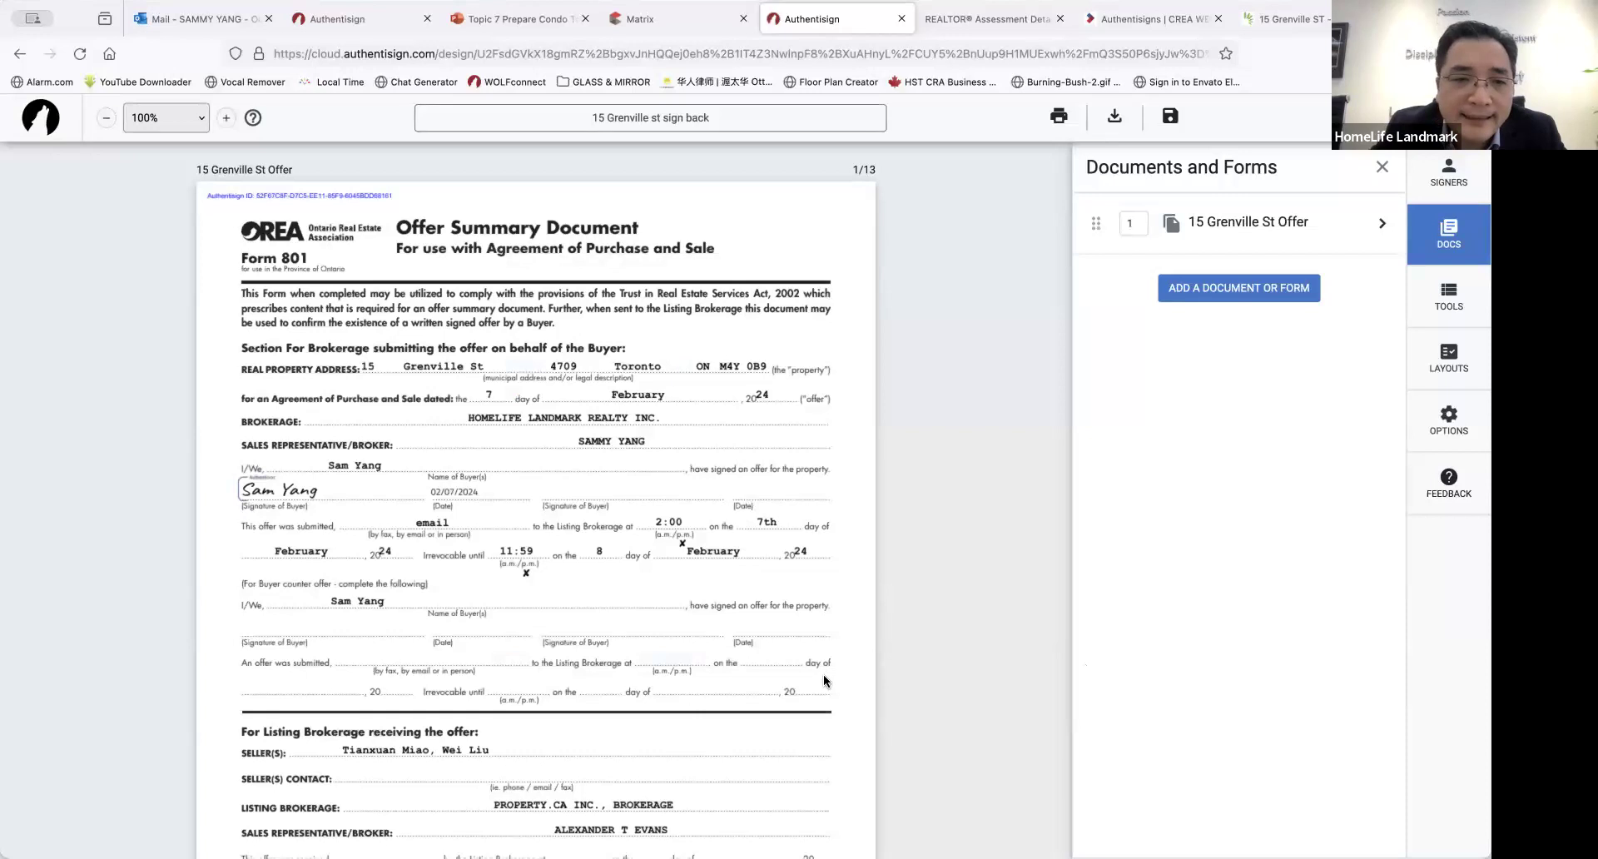
{"action": "scroll", "coordinate": [824, 681], "scroll_direction": "down", "scroll_amount": 3}
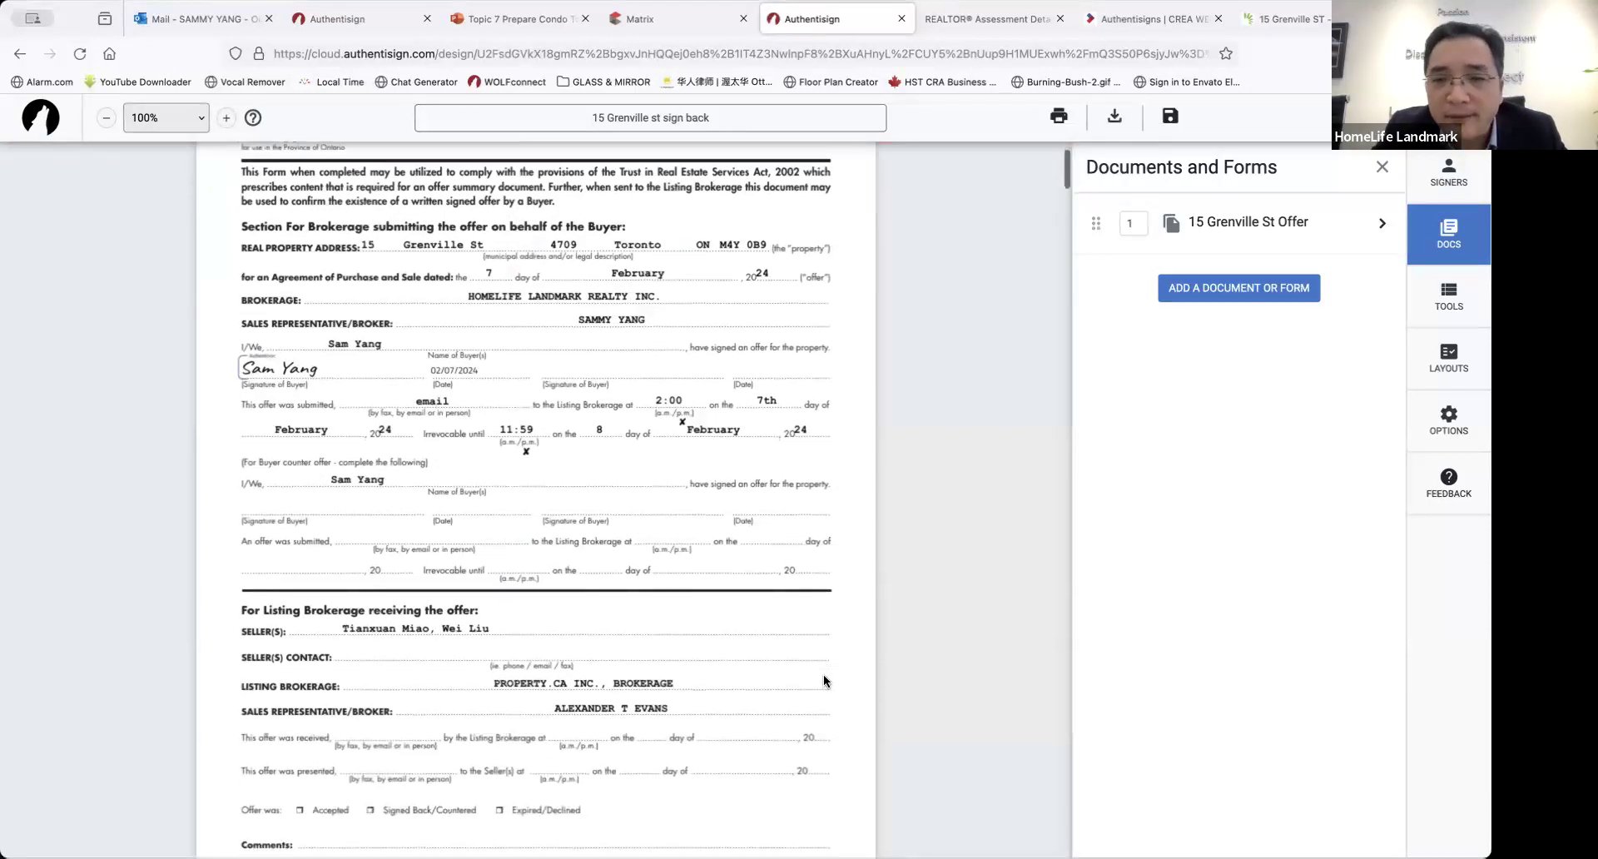
Step: Search saved contacts for the buyer as a participant, then abandon the search
{"action": "left_click", "coordinate": [1446, 177]}
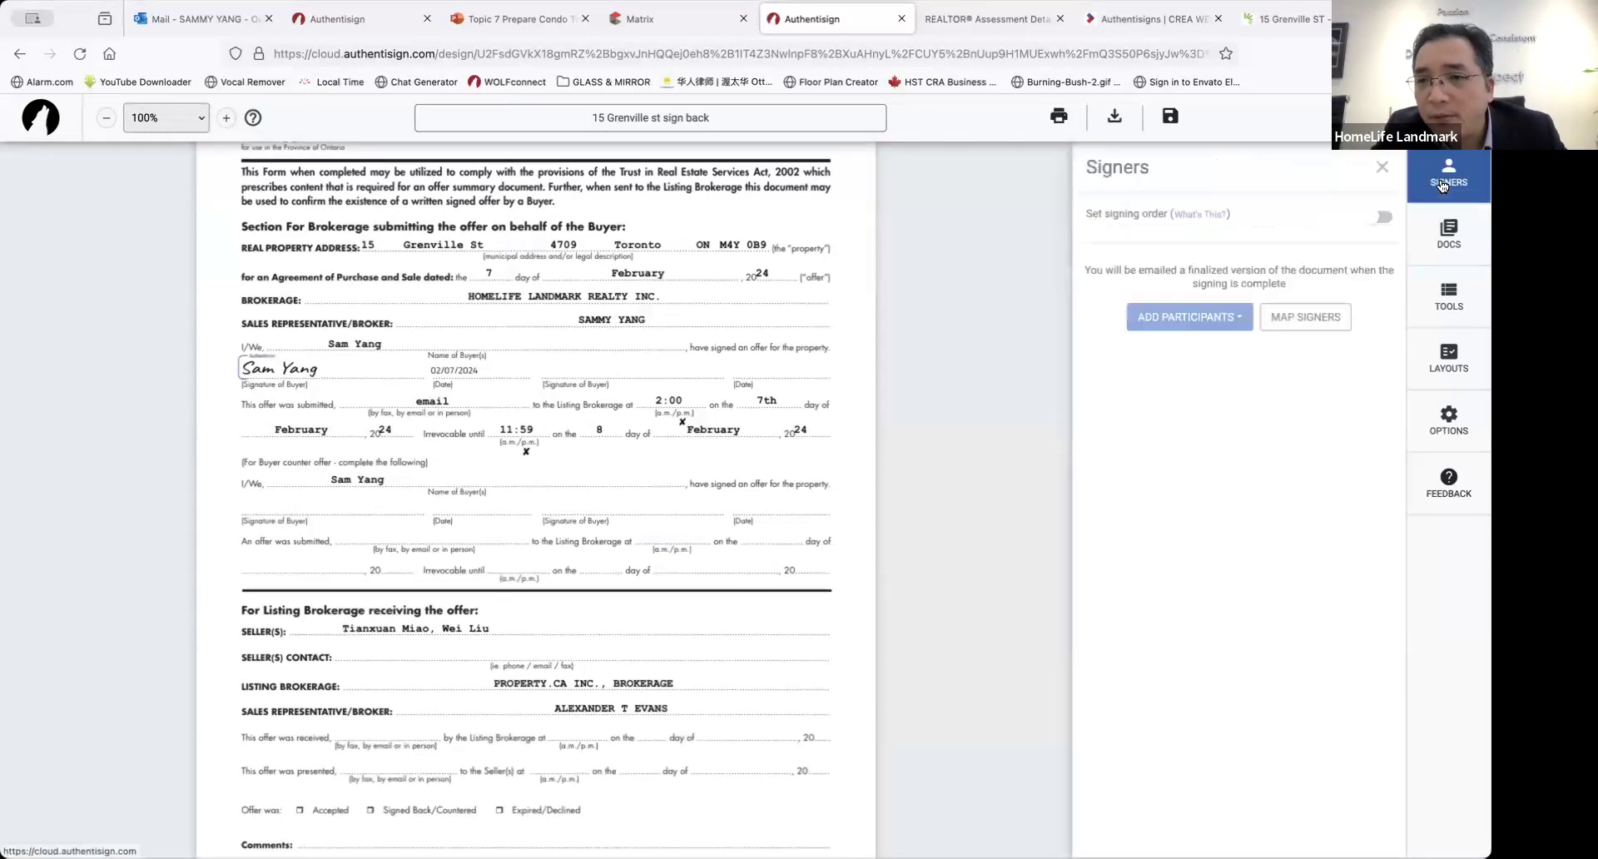
{"action": "left_click", "coordinate": [1229, 319]}
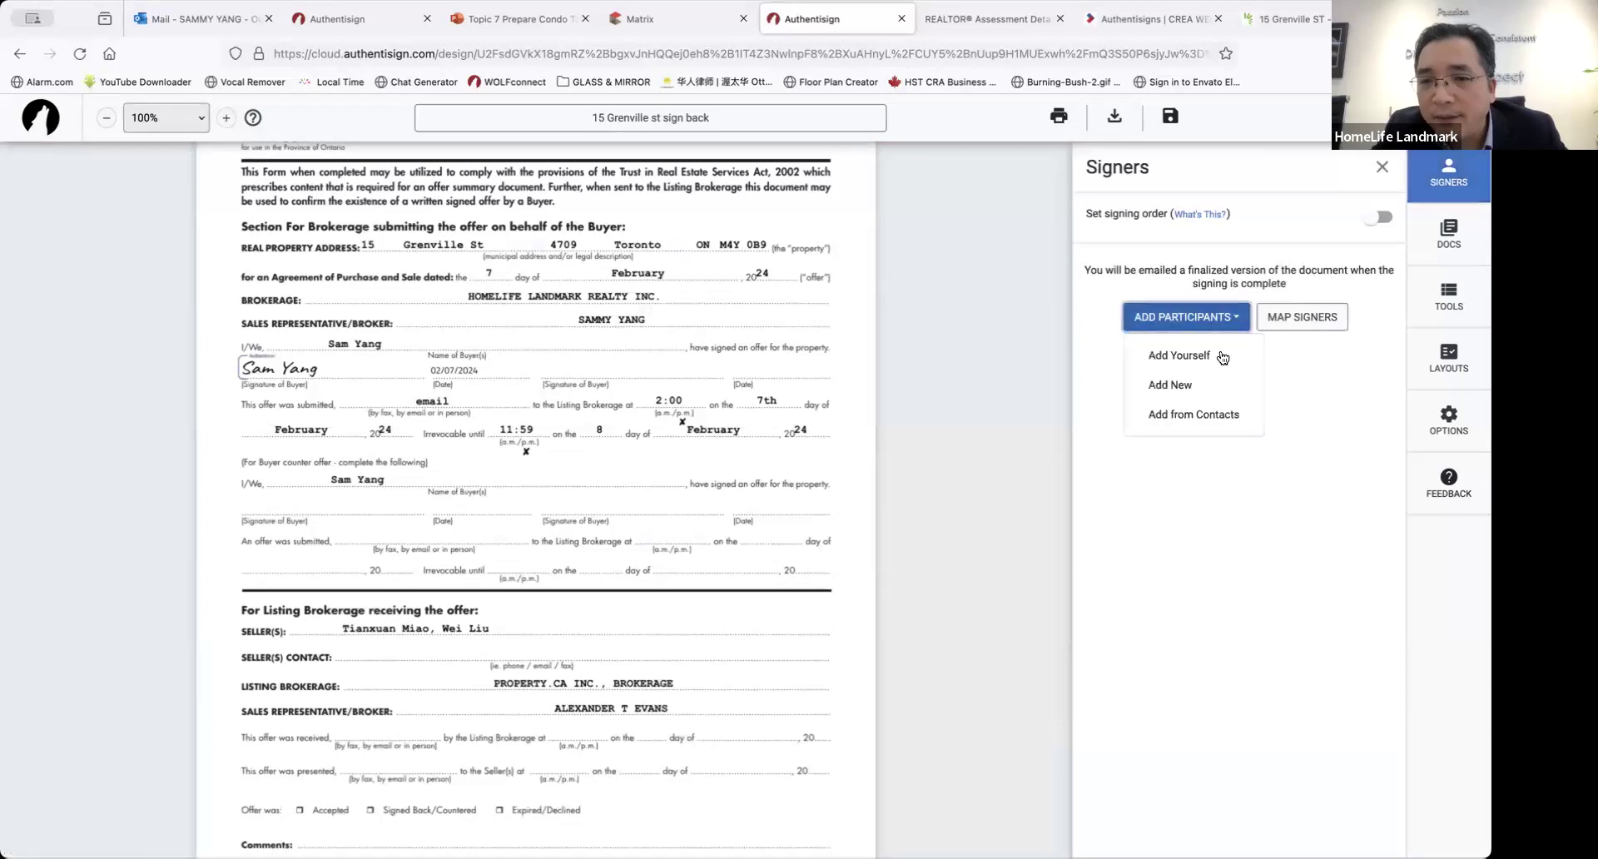
{"action": "left_click", "coordinate": [1201, 425]}
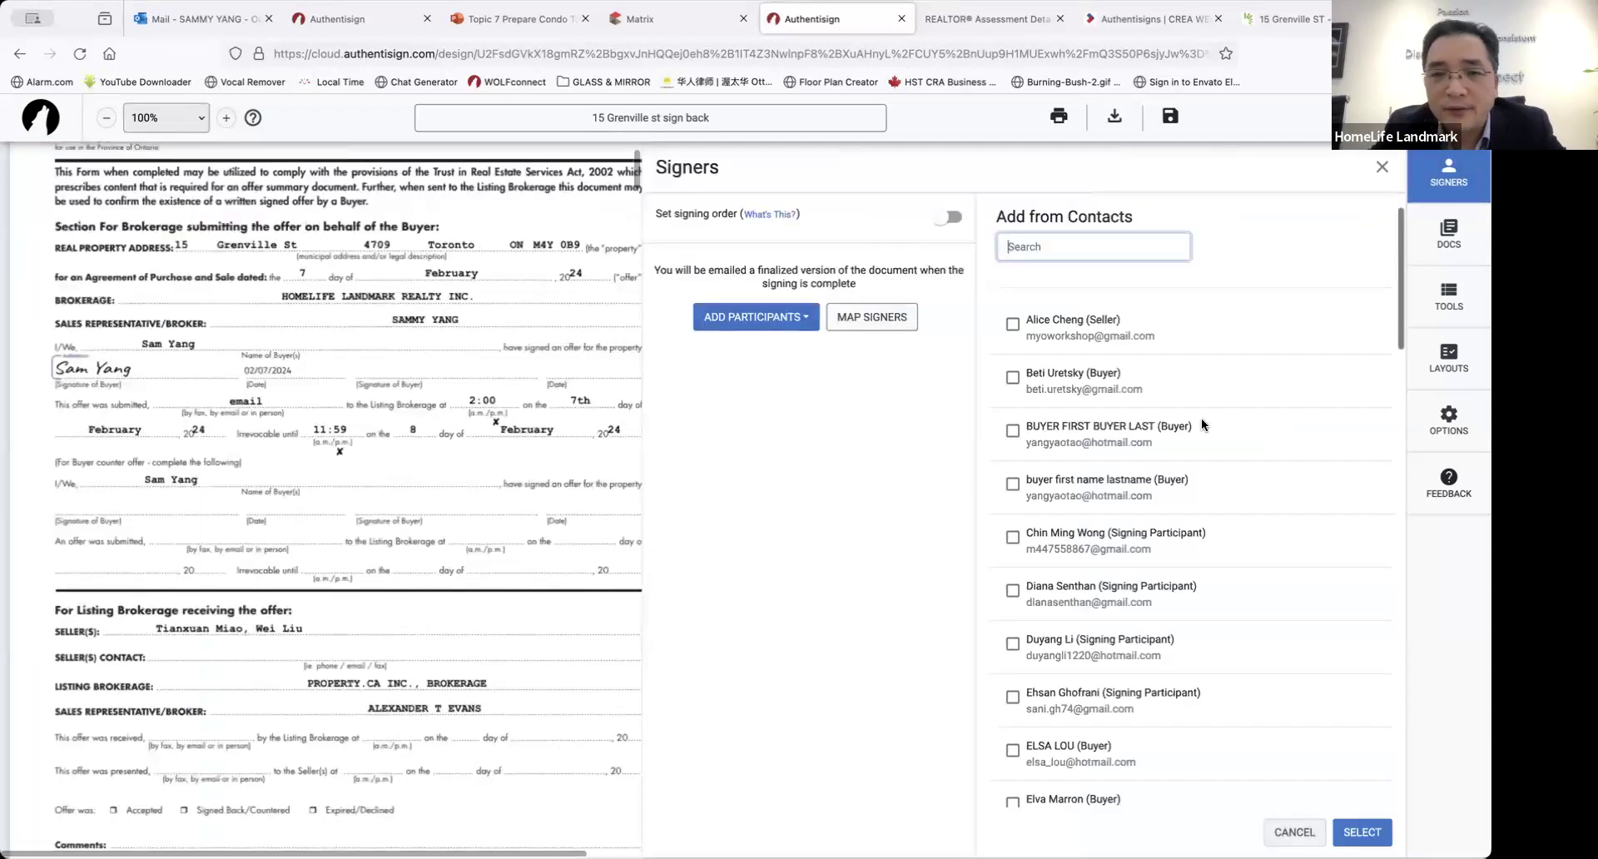
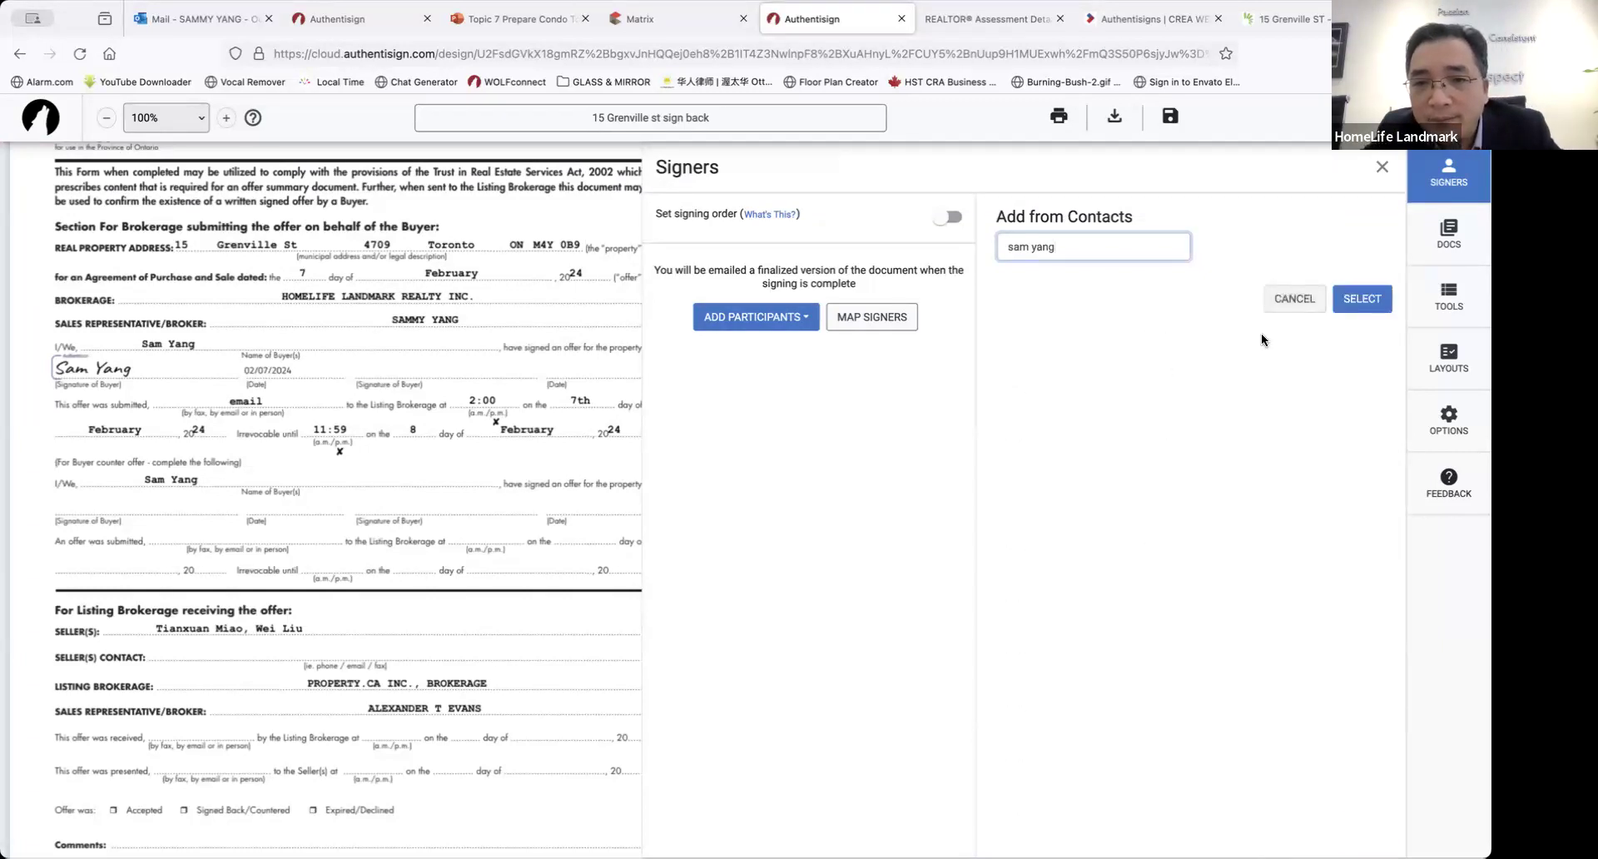
{"action": "left_click", "coordinate": [1297, 299]}
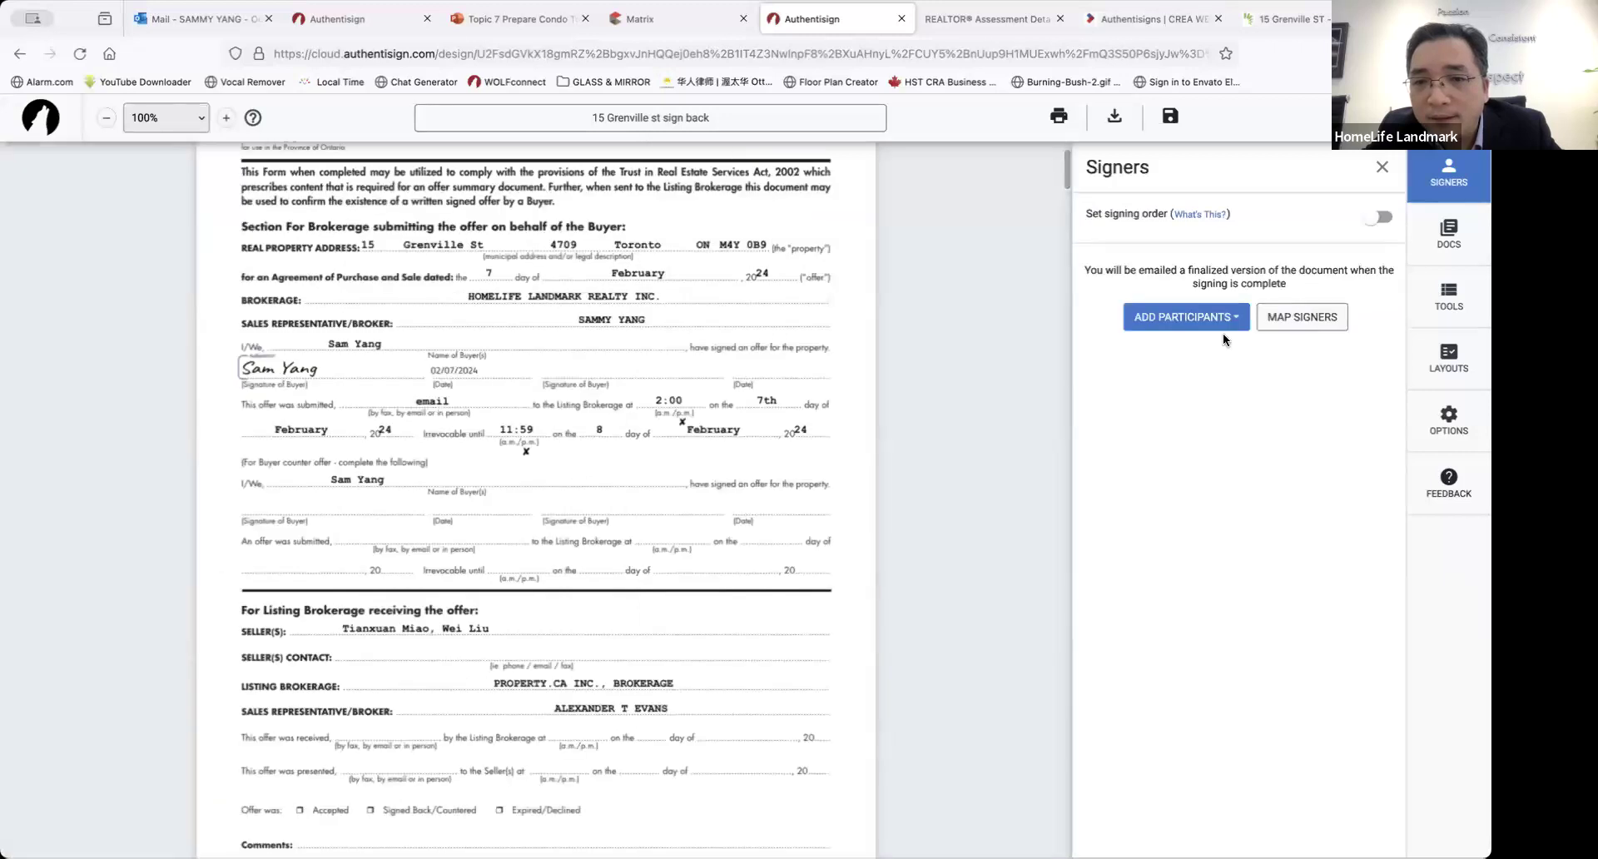
Step: Add the buyer as a new signer with first name, last name and e-mail, and save
{"action": "left_click", "coordinate": [1198, 320]}
{"action": "left_click", "coordinate": [1177, 383]}
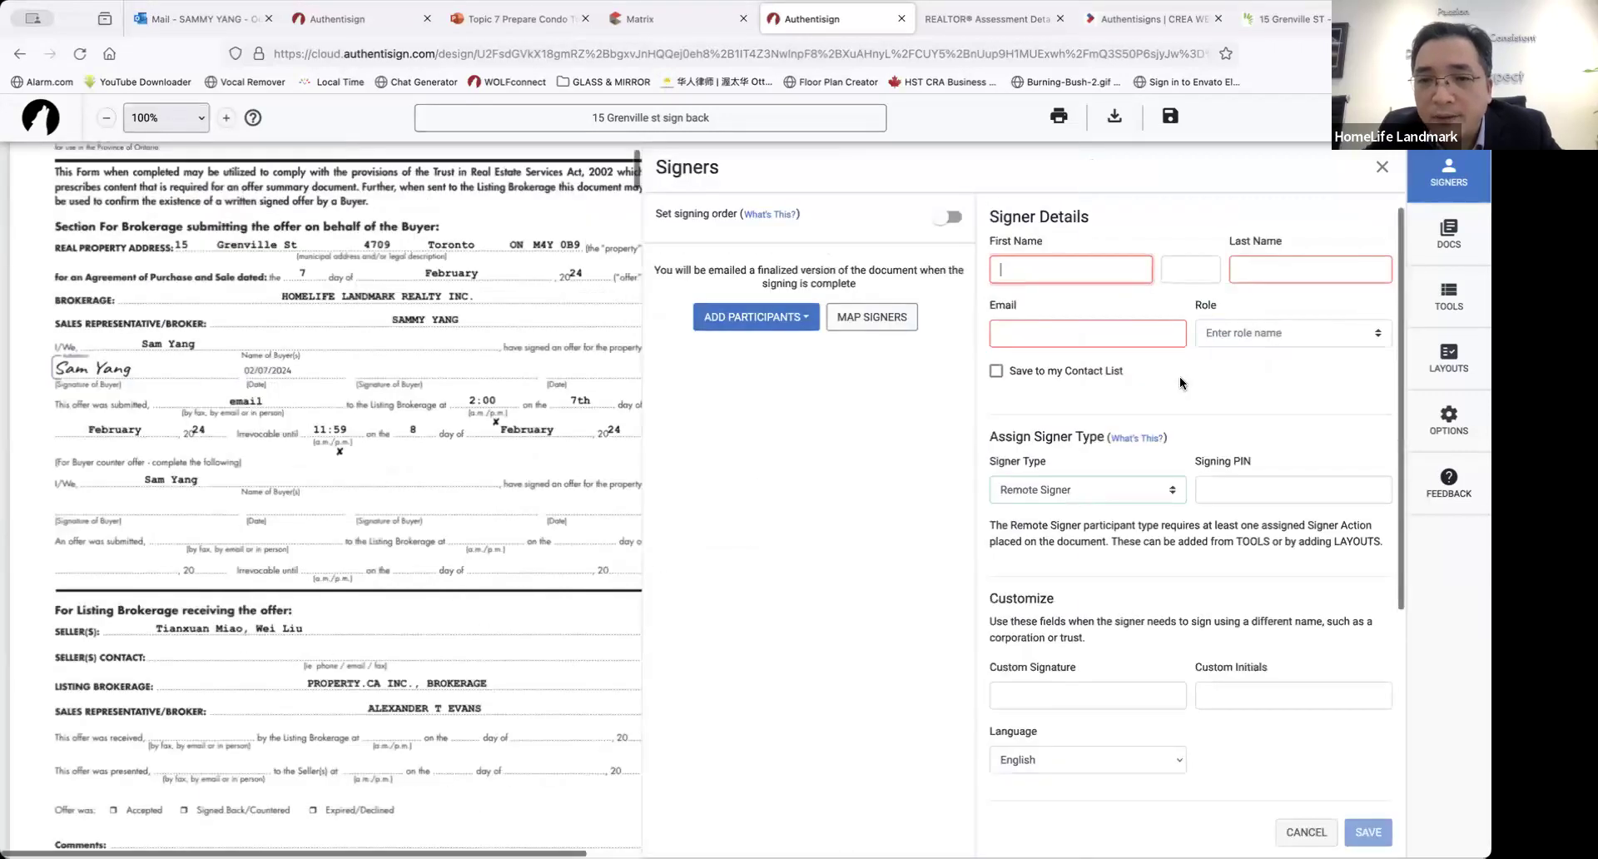
{"action": "type", "text": "s"}
{"action": "key", "text": "Down"}
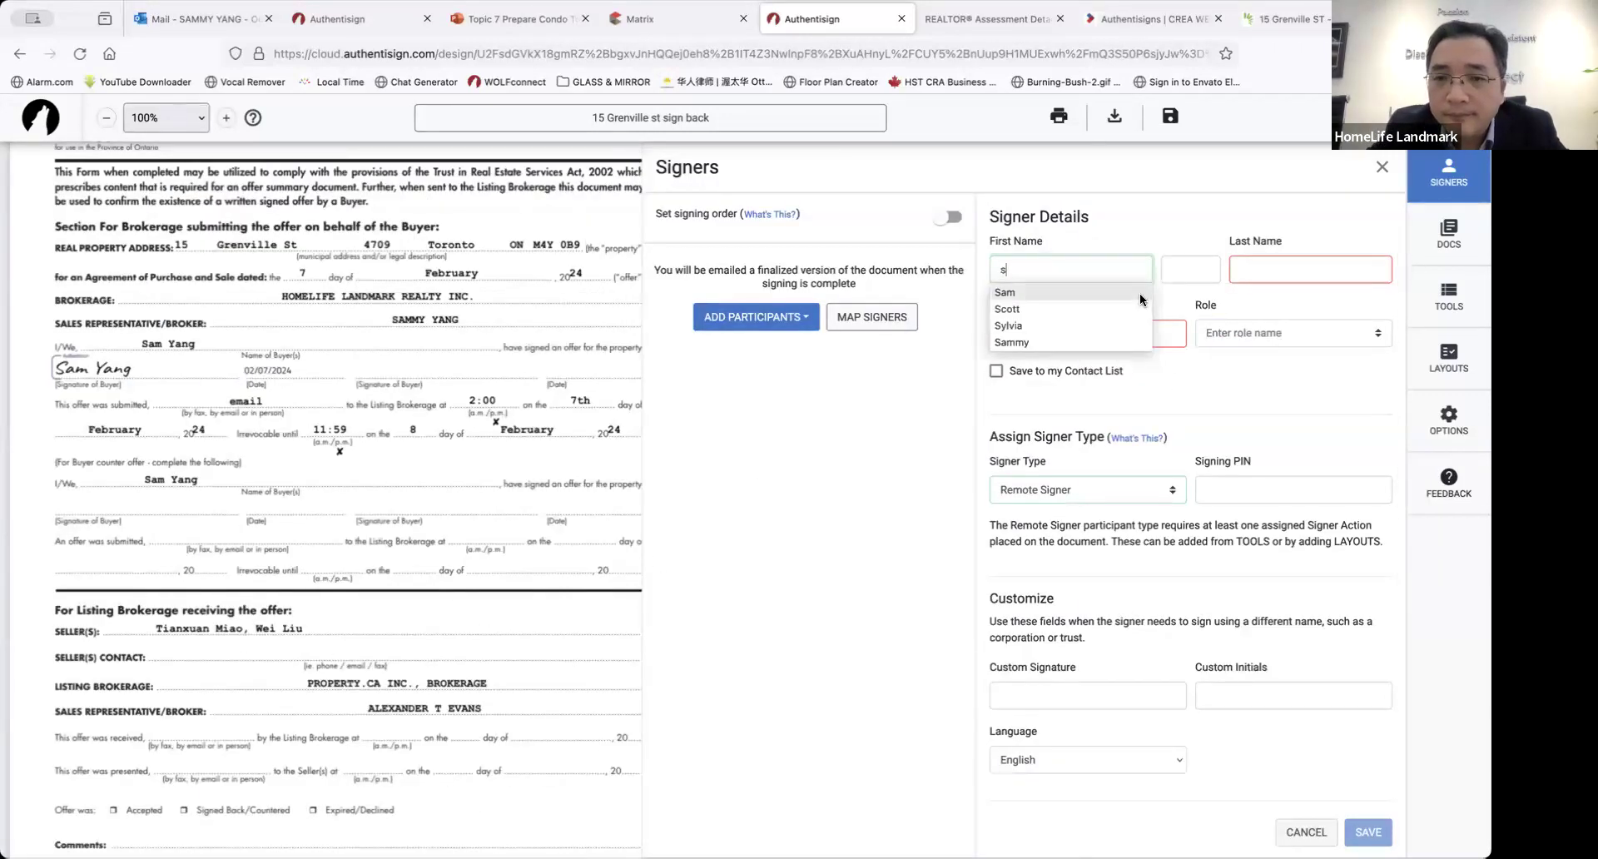
{"action": "key", "text": "Return"}
{"action": "left_click", "coordinate": [1273, 268]}
{"action": "type", "text": "YANG"}
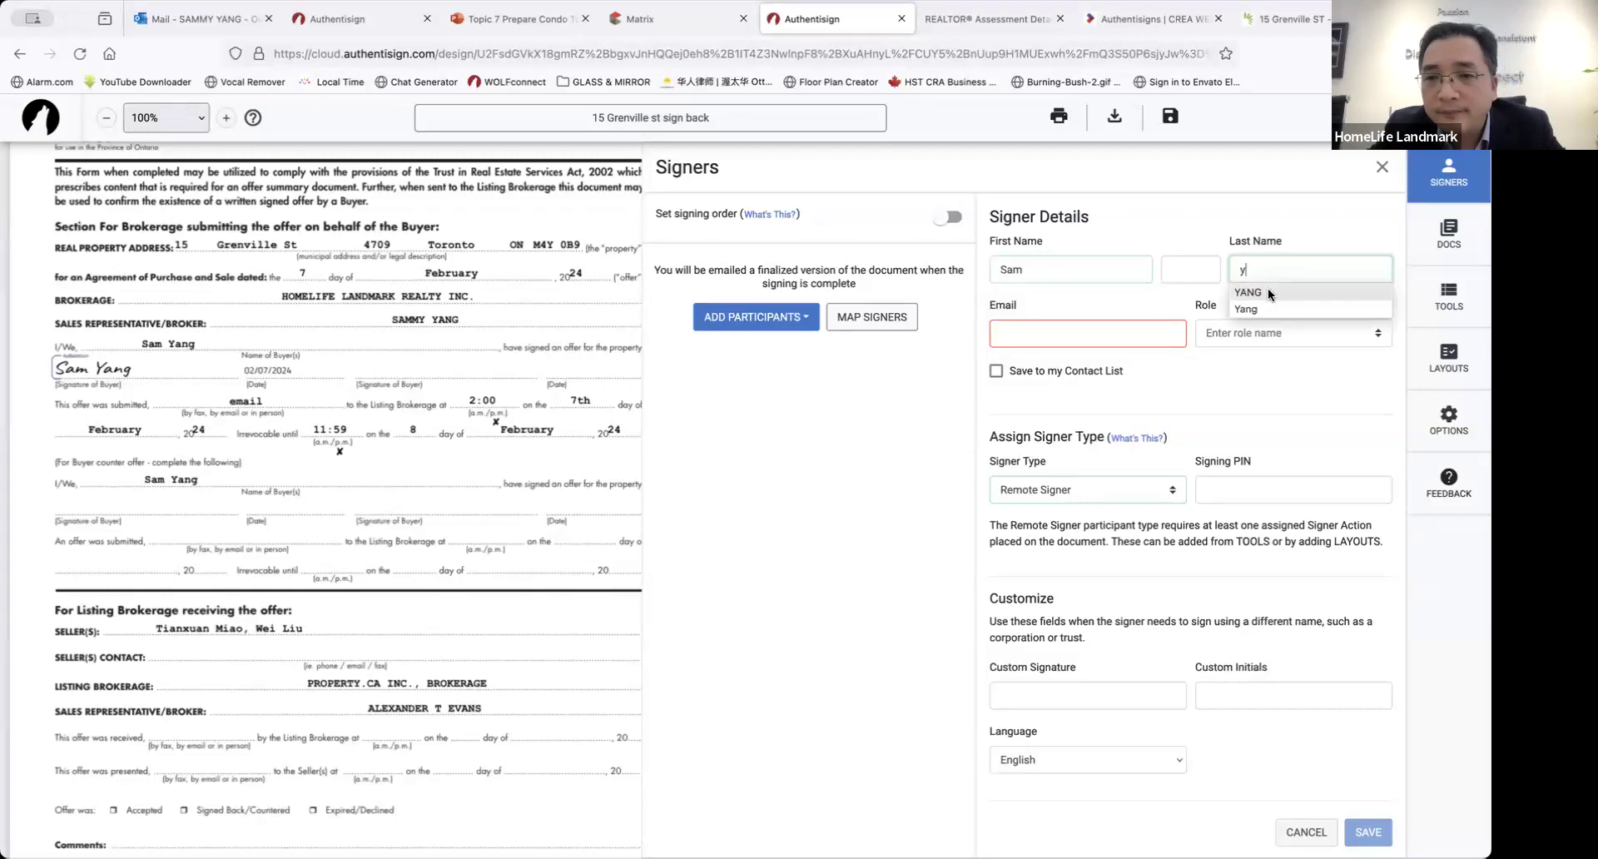
{"action": "left_click", "coordinate": [1164, 332]}
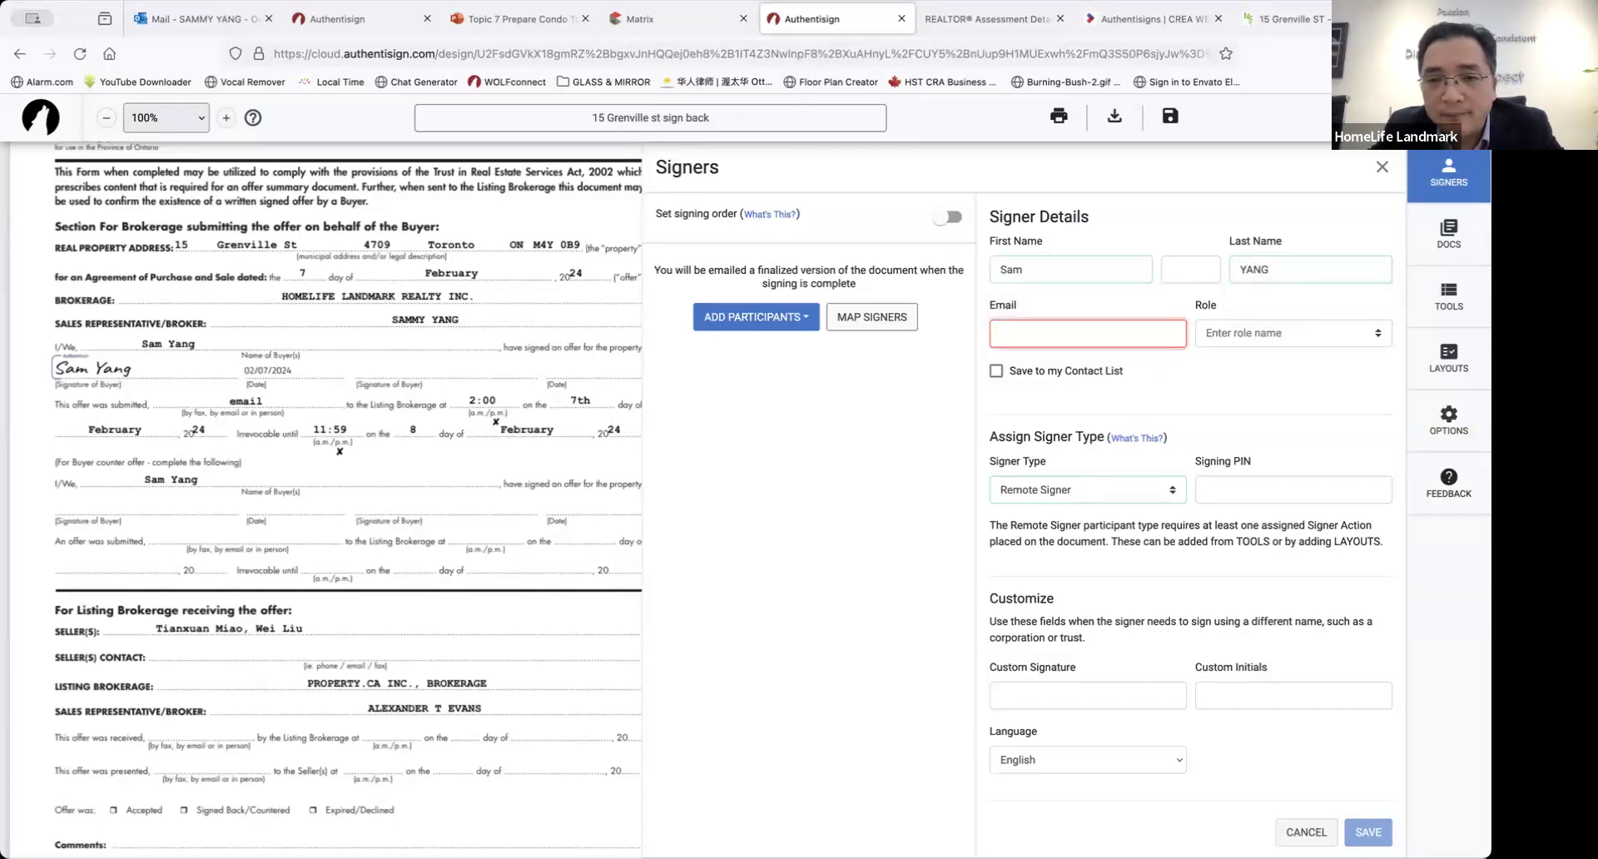
{"action": "type", "text": "y"}
{"action": "left_click", "coordinate": [1149, 358]}
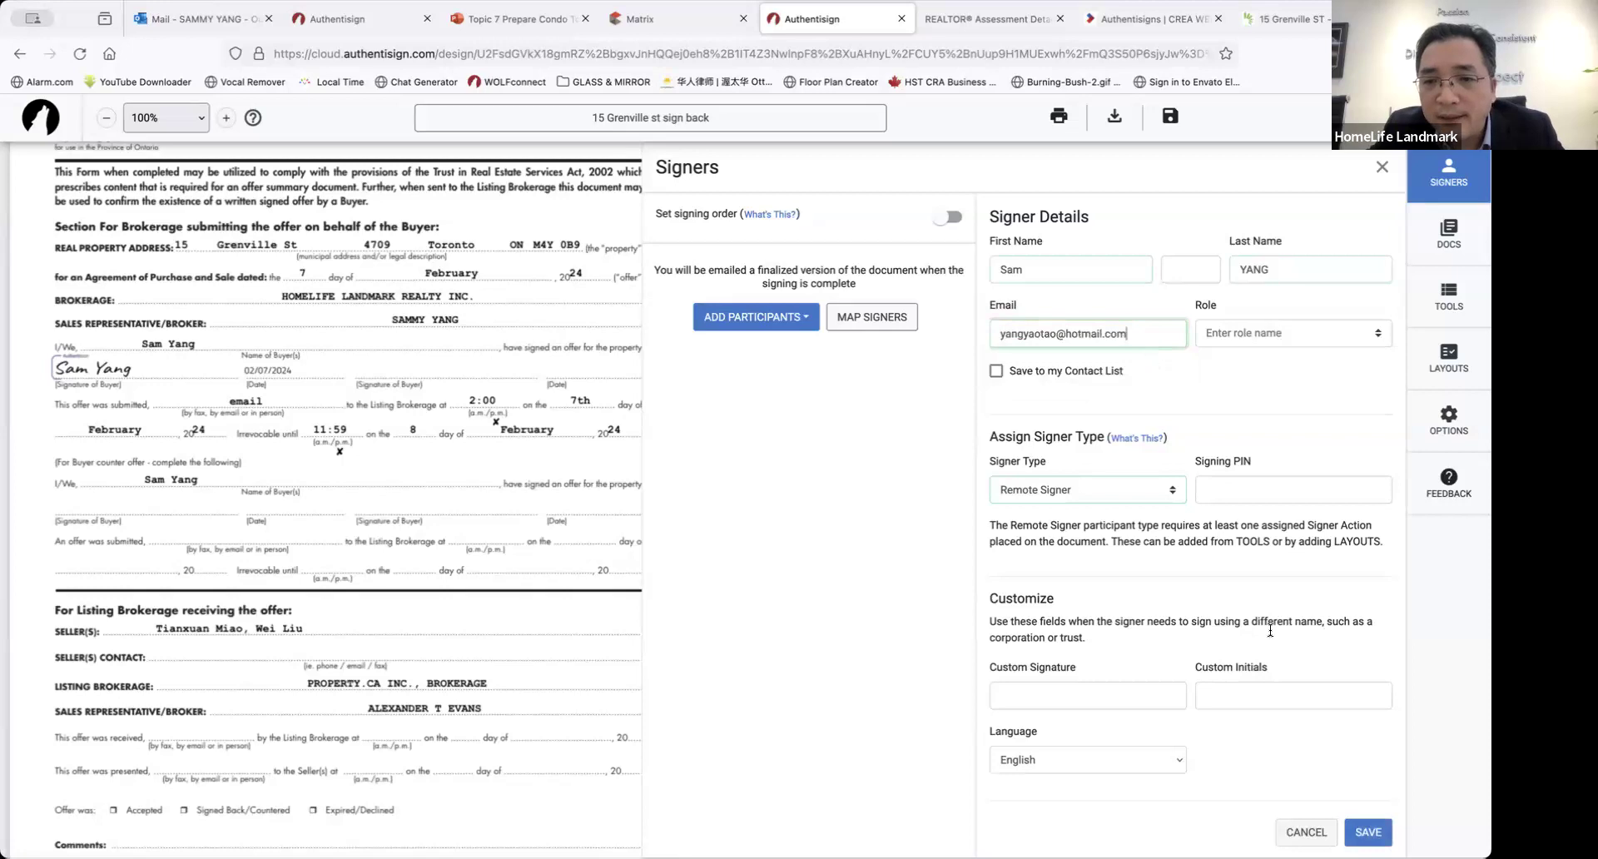
{"action": "left_click", "coordinate": [1368, 831]}
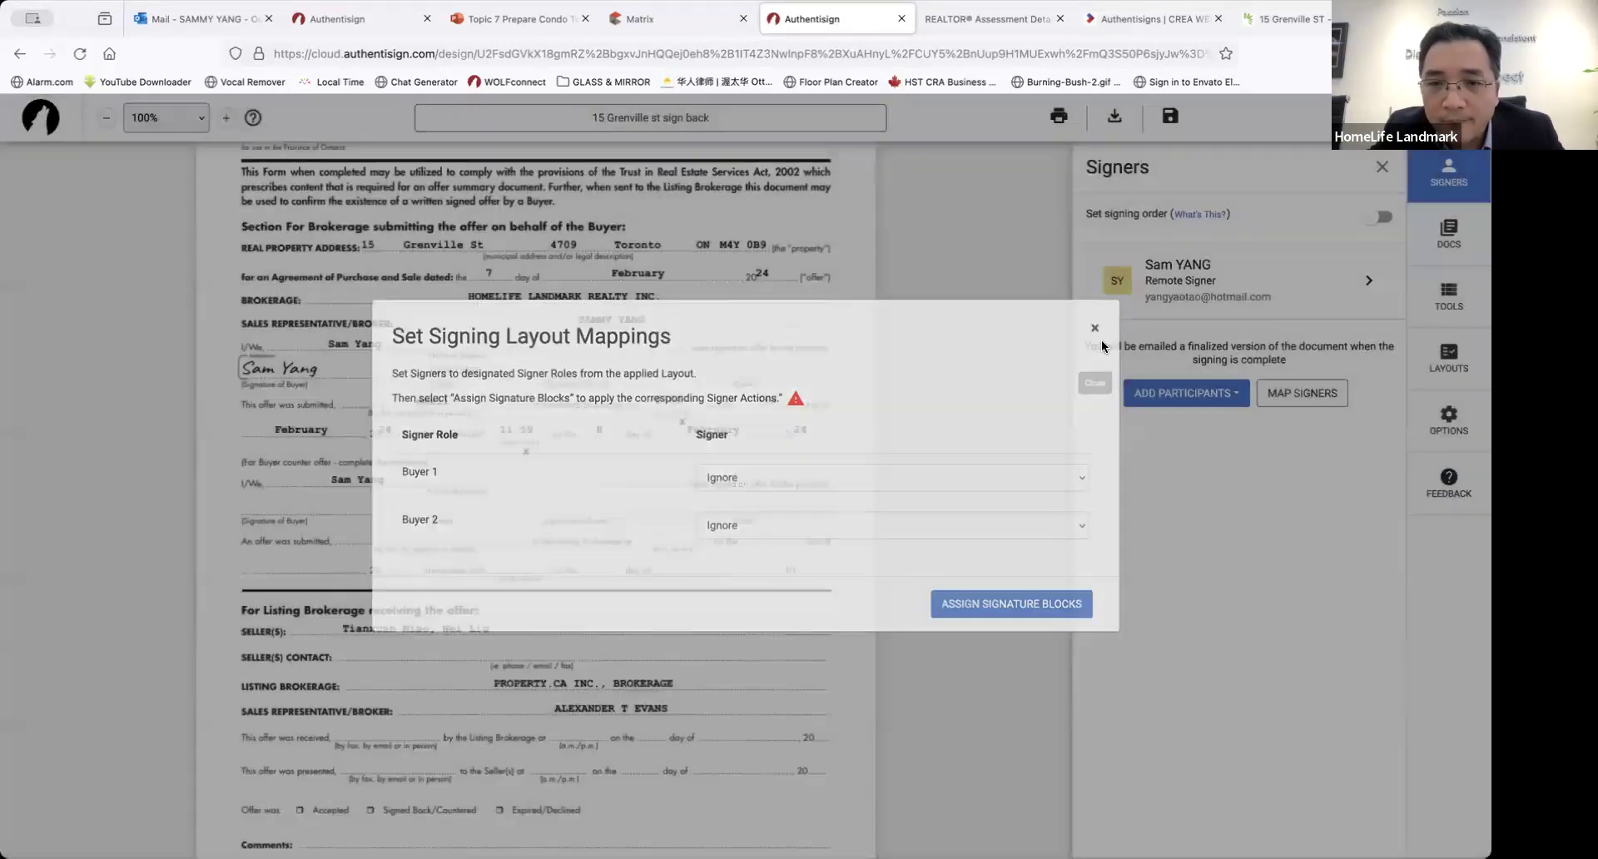
Step: Dismiss the Layout Mappings prompt and bring up the field-placement tools on the form
{"action": "left_click", "coordinate": [1100, 341]}
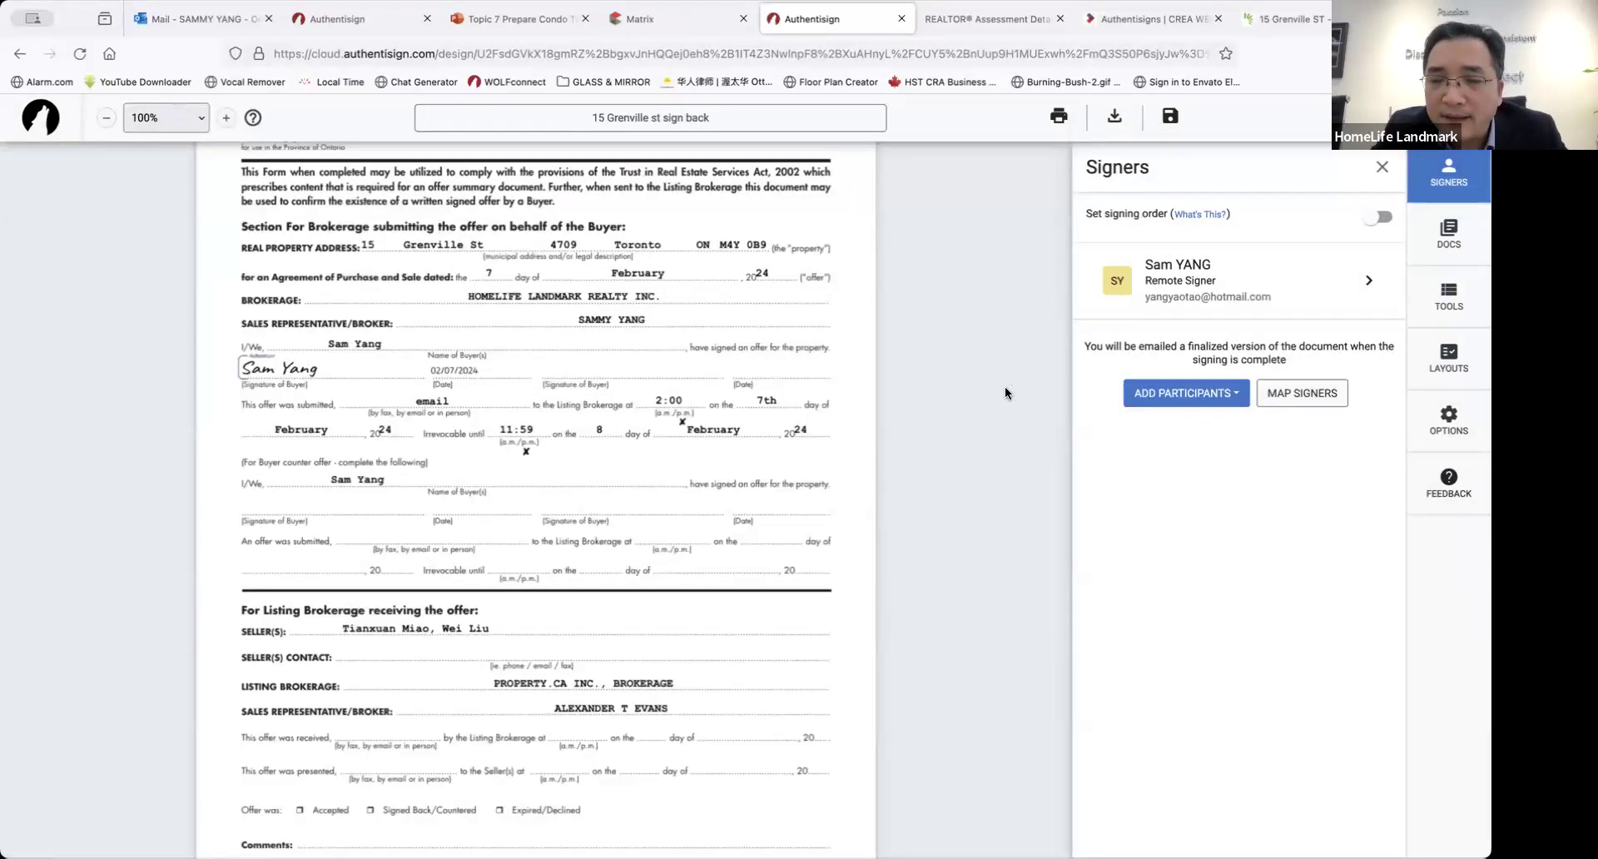
{"action": "scroll", "coordinate": [560, 524], "scroll_direction": "up", "scroll_amount": 2}
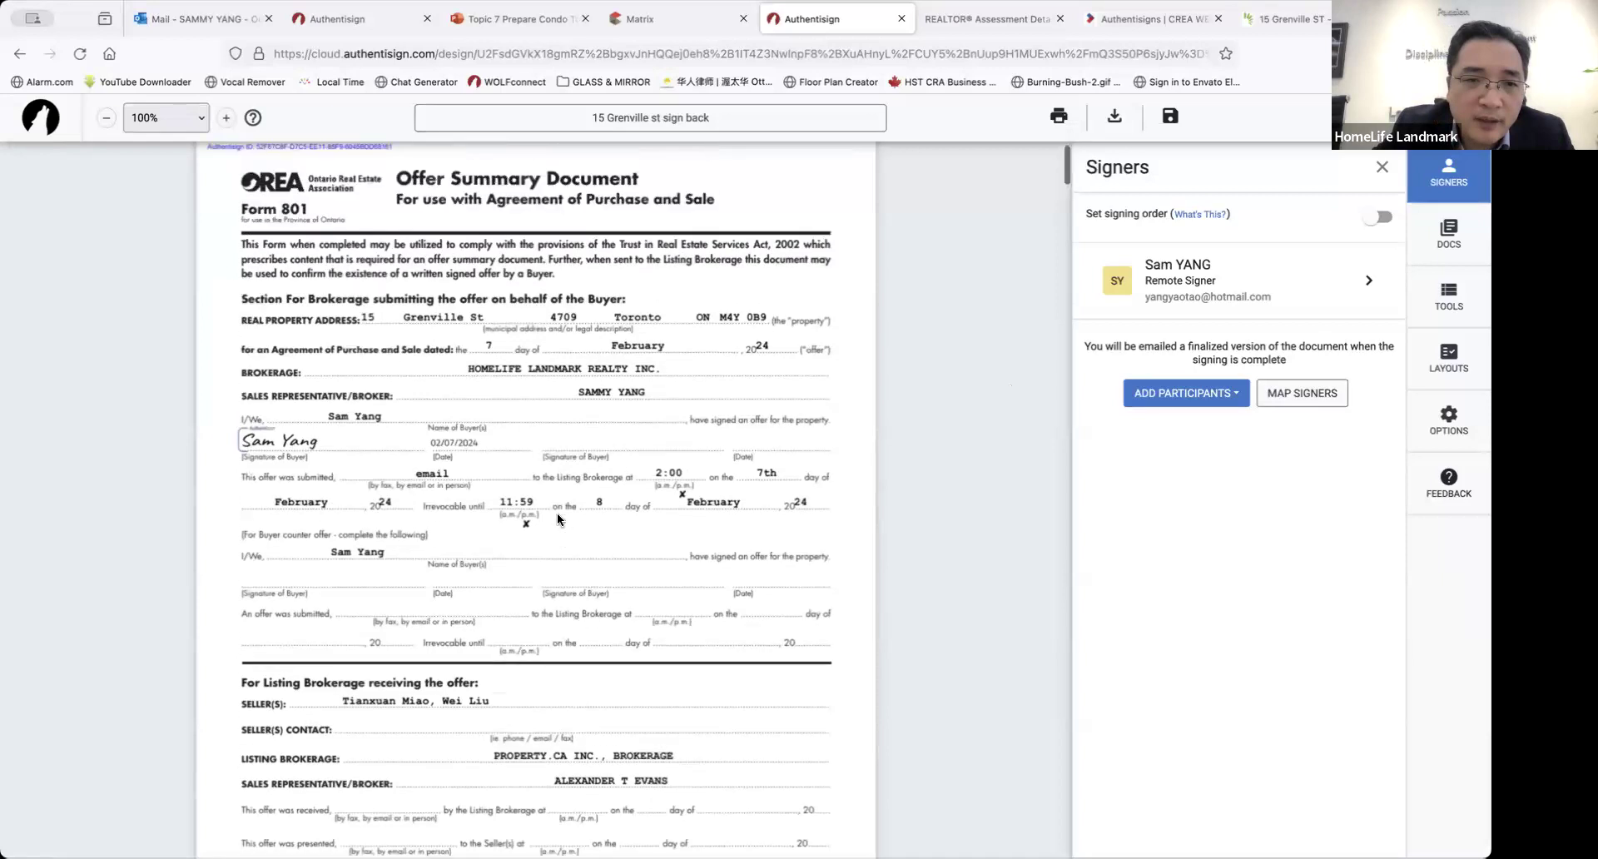
{"action": "scroll", "coordinate": [560, 523], "scroll_direction": "down", "scroll_amount": 3}
{"action": "left_click", "coordinate": [415, 492]}
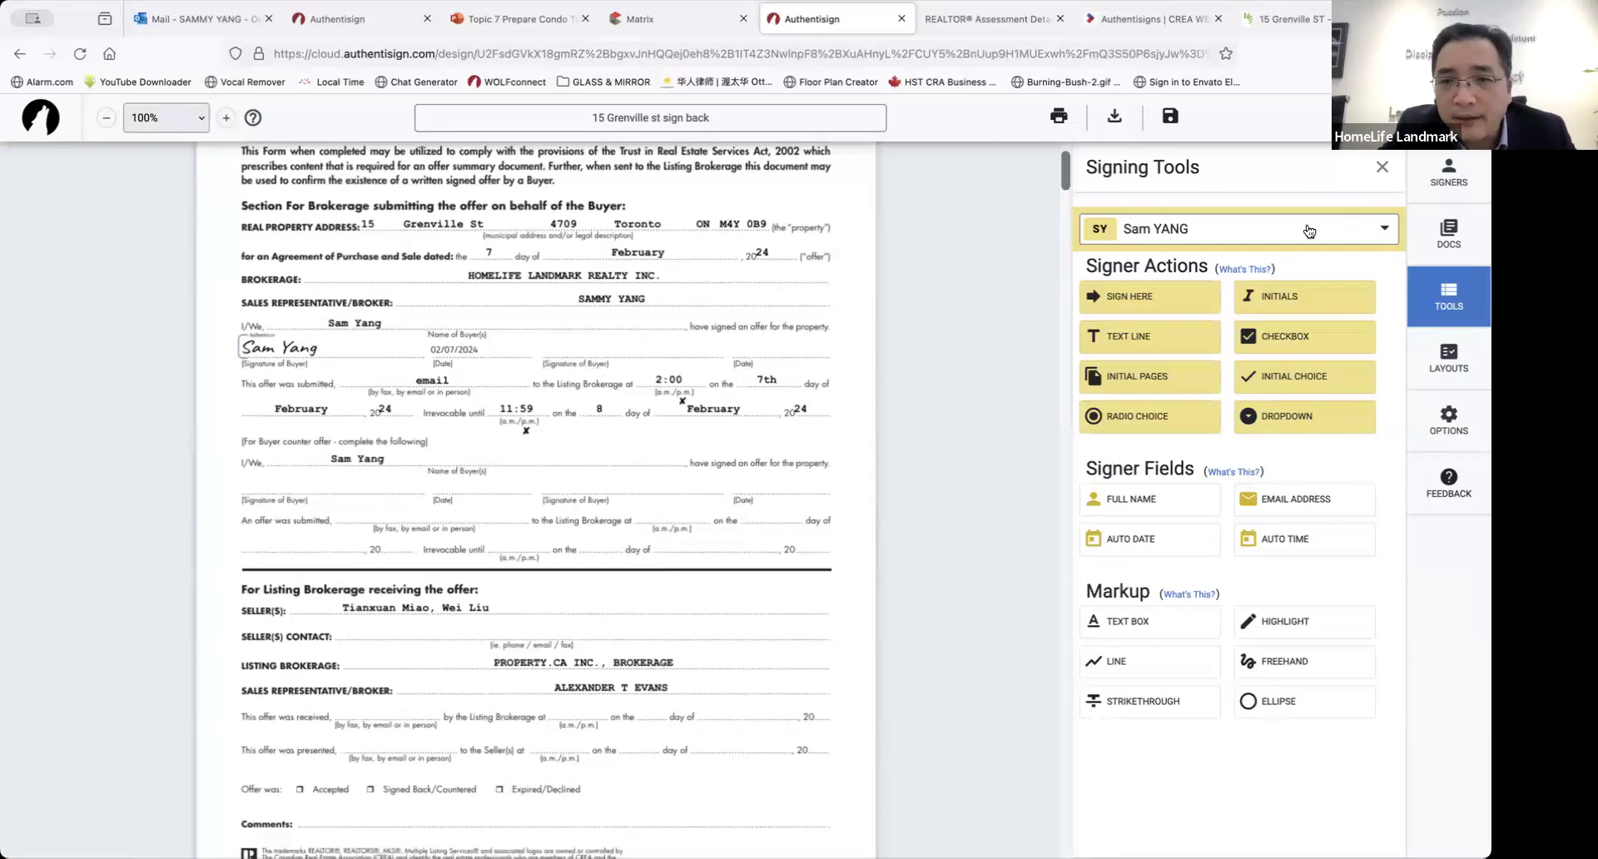
Step: Place the buyer's signature field on the counter-offer line and add an 'email' text note
{"action": "mouse_move", "coordinate": [1161, 306]}
{"action": "left_mouse_down"}
{"action": "mouse_move", "coordinate": [537, 504]}
{"action": "mouse_move", "coordinate": [273, 455]}
{"action": "left_mouse_up"}
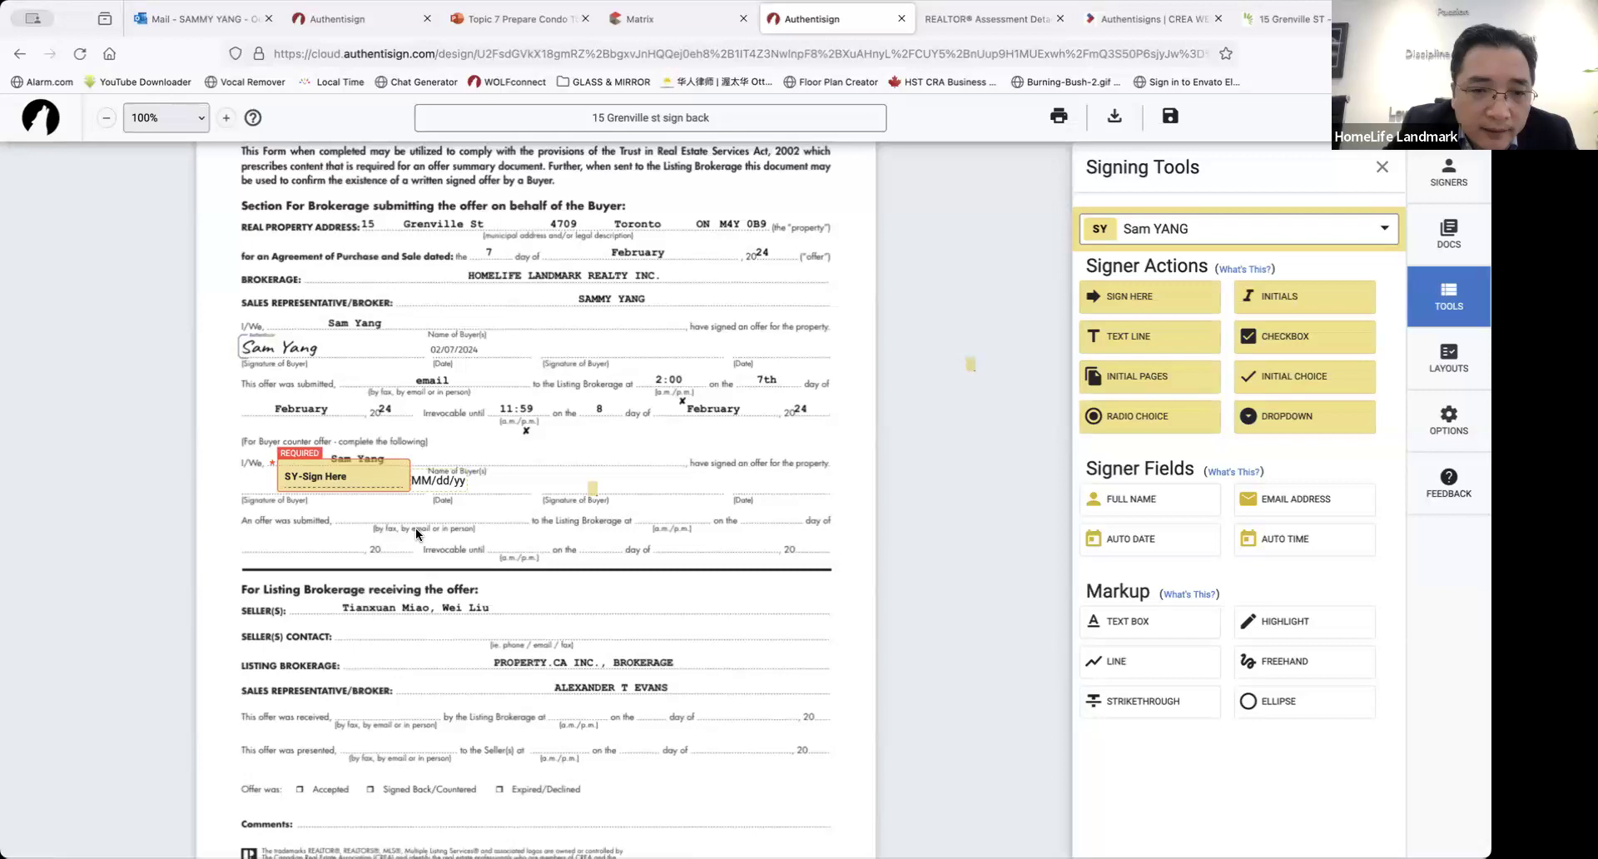
{"action": "left_click_drag", "start_coordinate": [438, 481], "coordinate": [449, 481]}
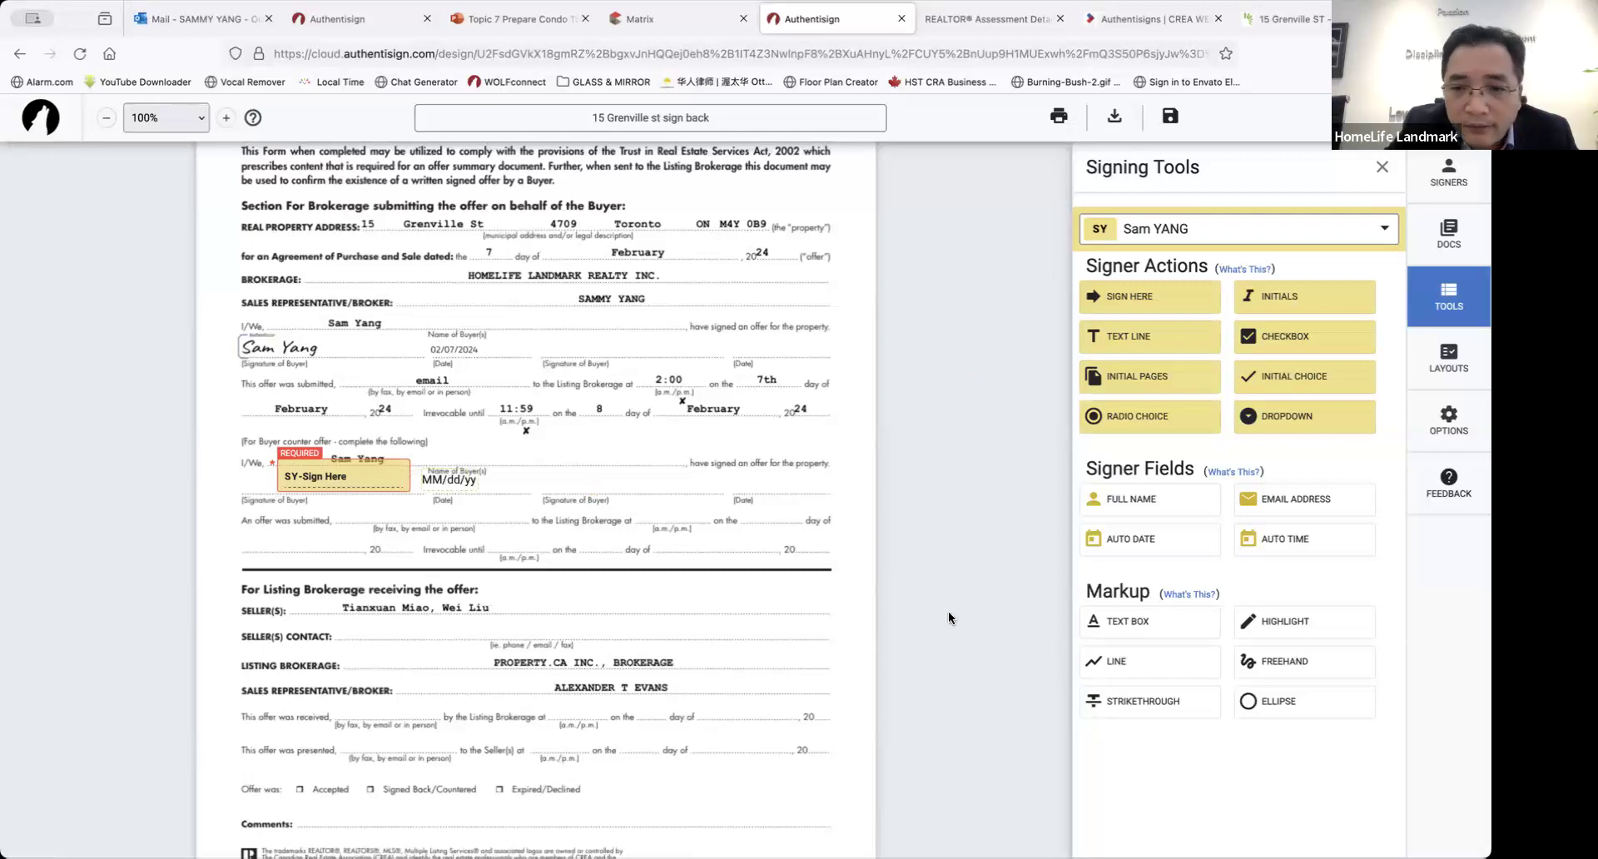
{"action": "left_click", "coordinate": [1127, 633]}
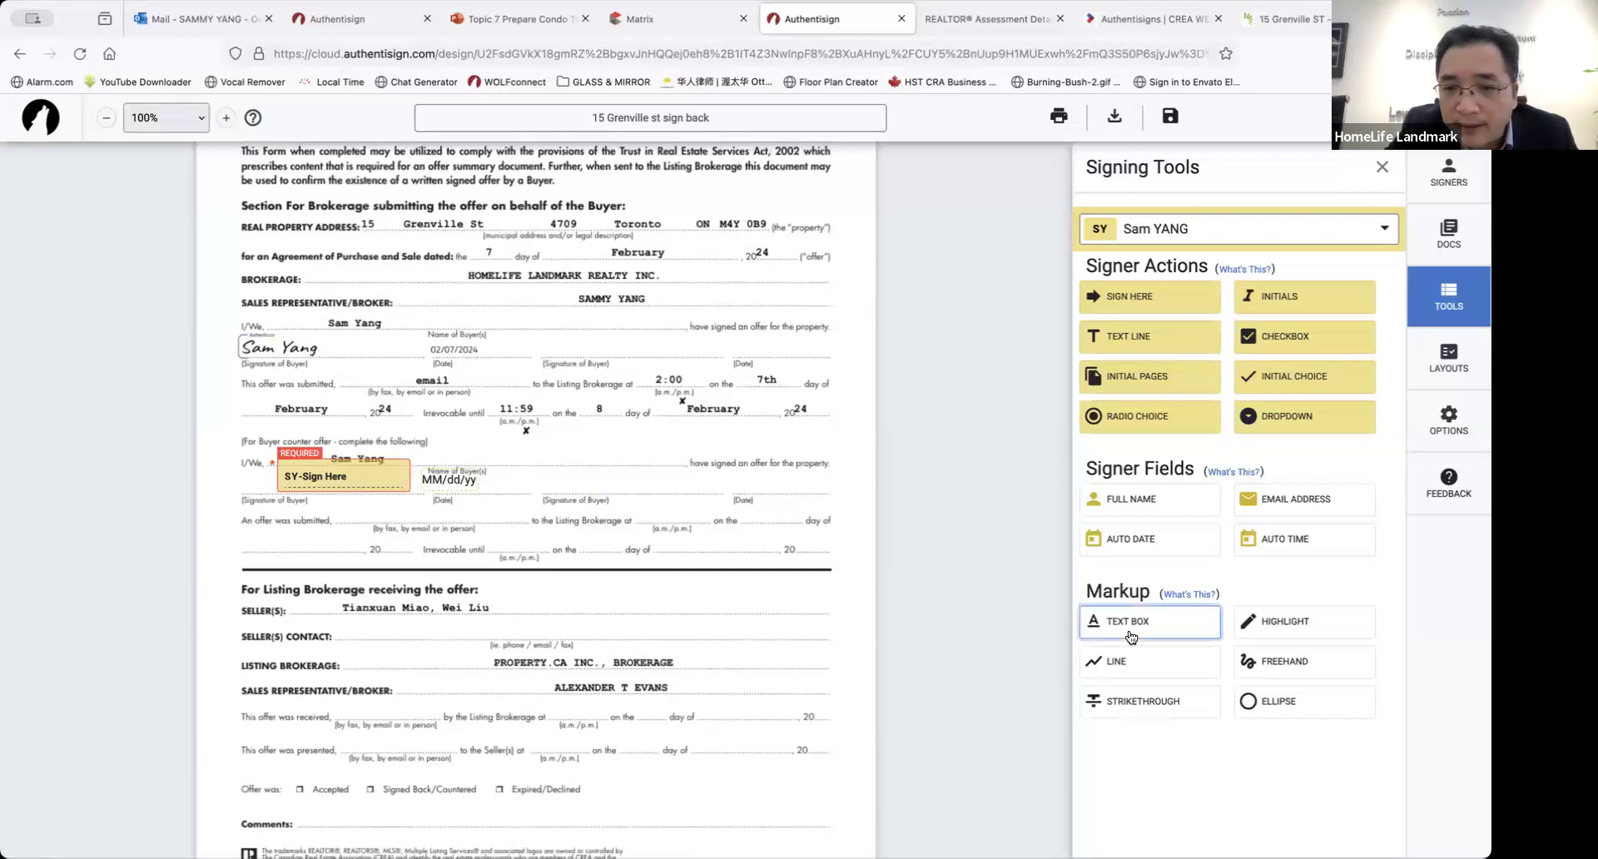
{"action": "left_click", "coordinate": [380, 521]}
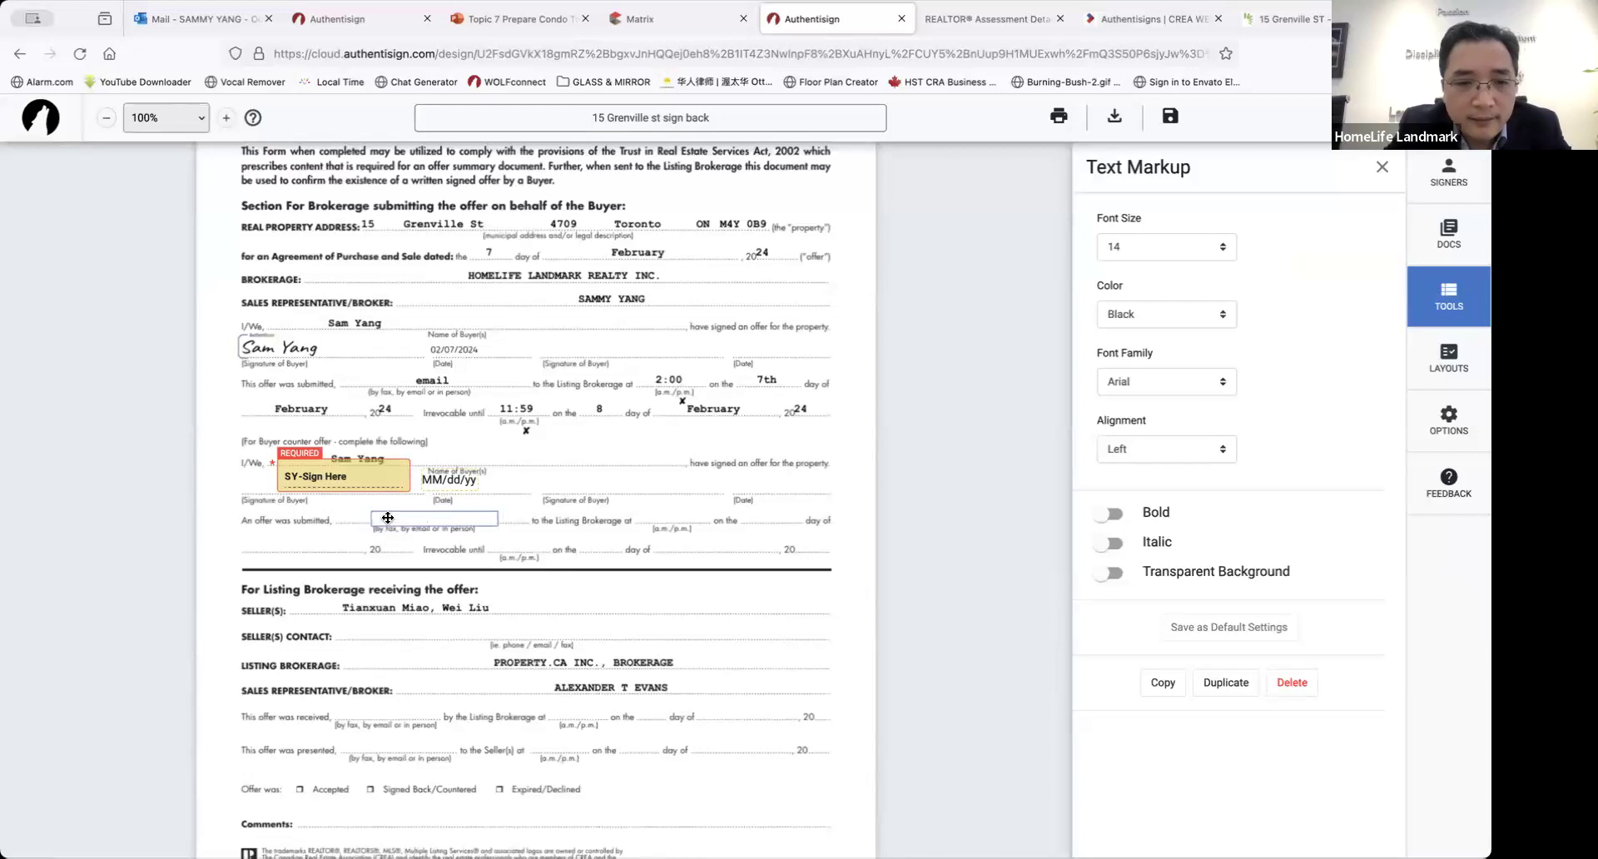
{"action": "type", "text": "email"}
{"action": "left_click", "coordinate": [641, 559]}
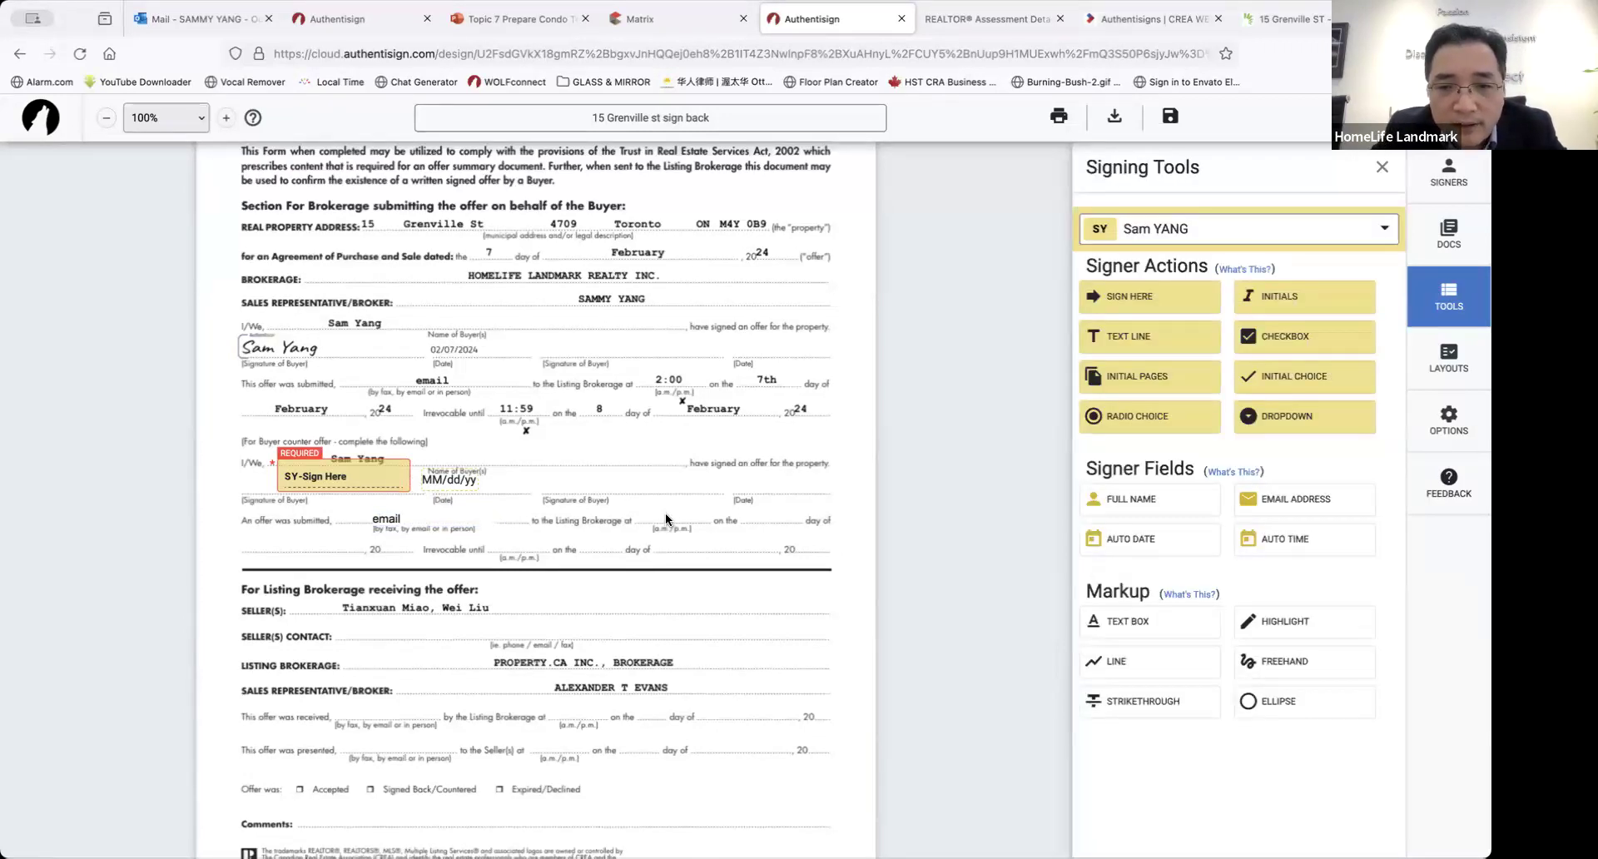
Step: Add the buyer's Auto Time and Auto Date fields on the submission line, deleting the extra date field
{"action": "left_click", "coordinate": [1282, 542]}
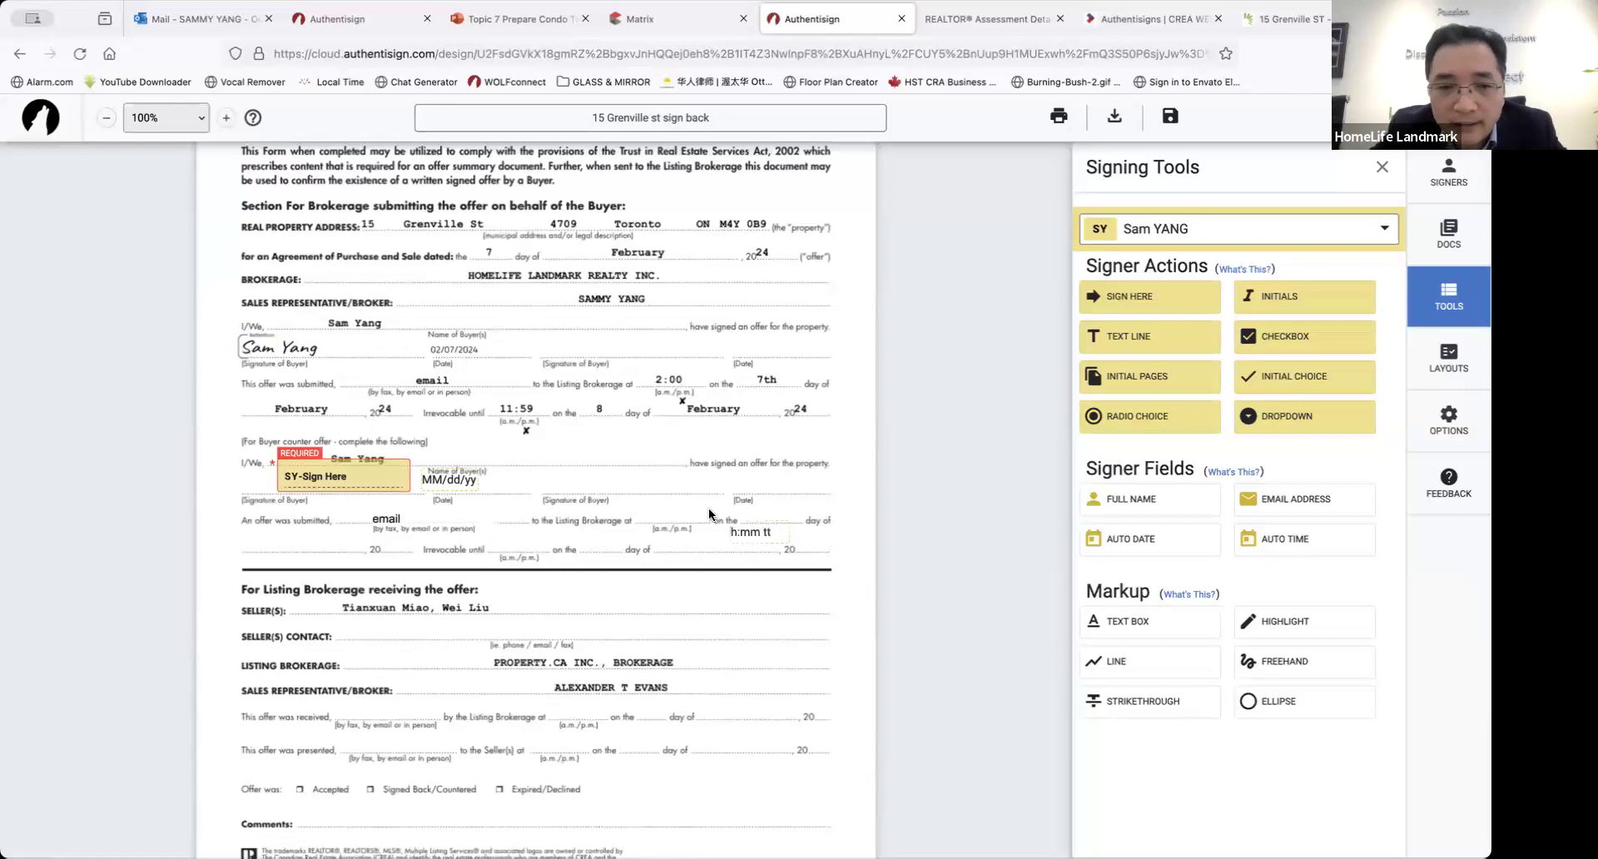
{"action": "left_click", "coordinate": [637, 501]}
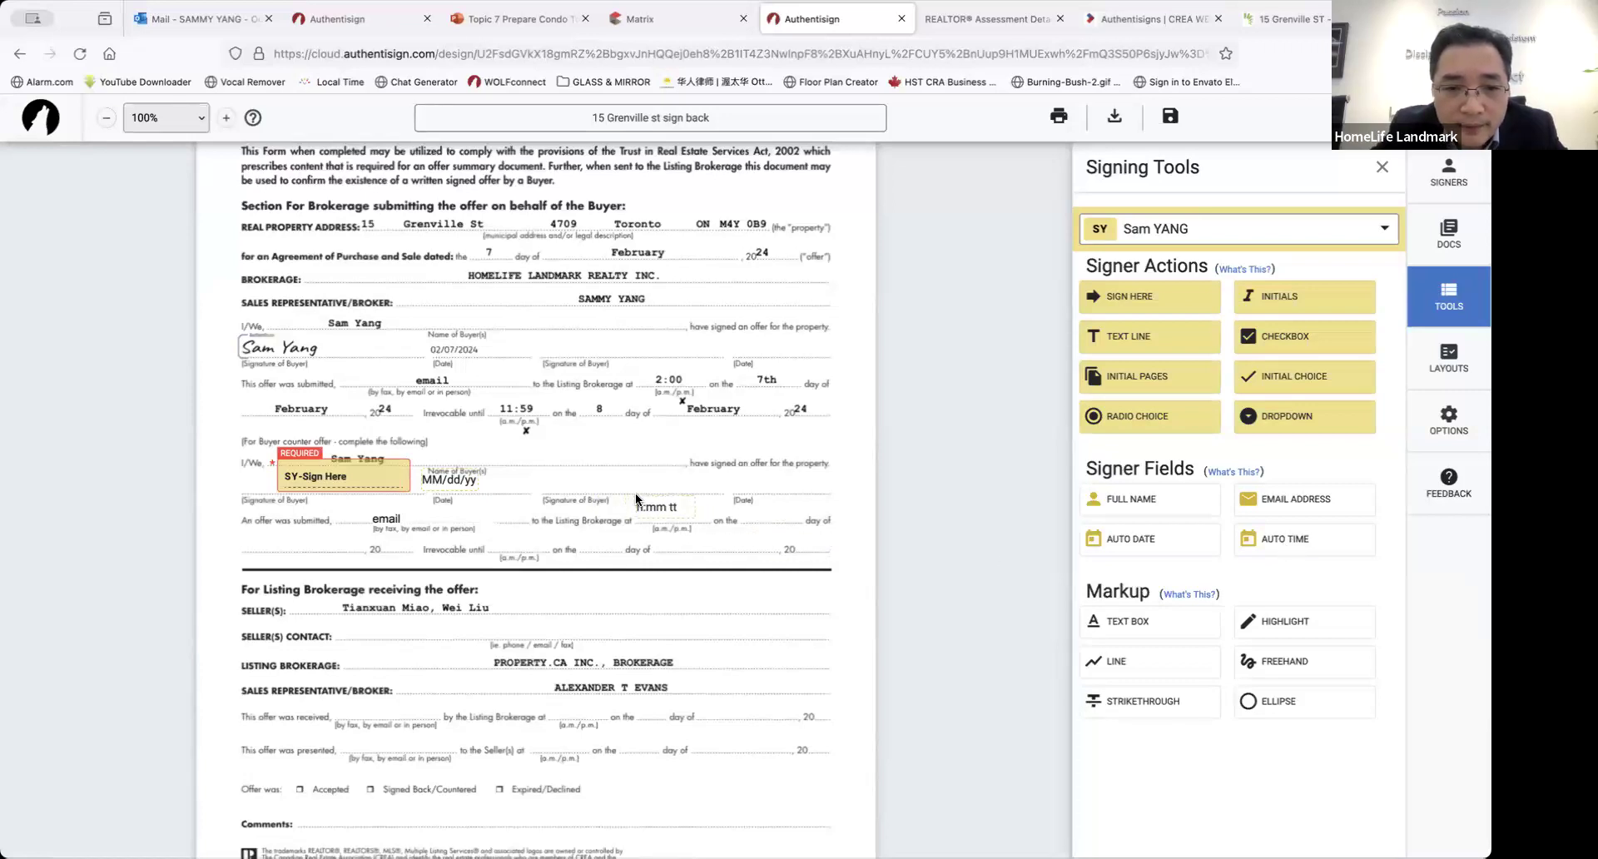
{"action": "left_click", "coordinate": [1175, 551]}
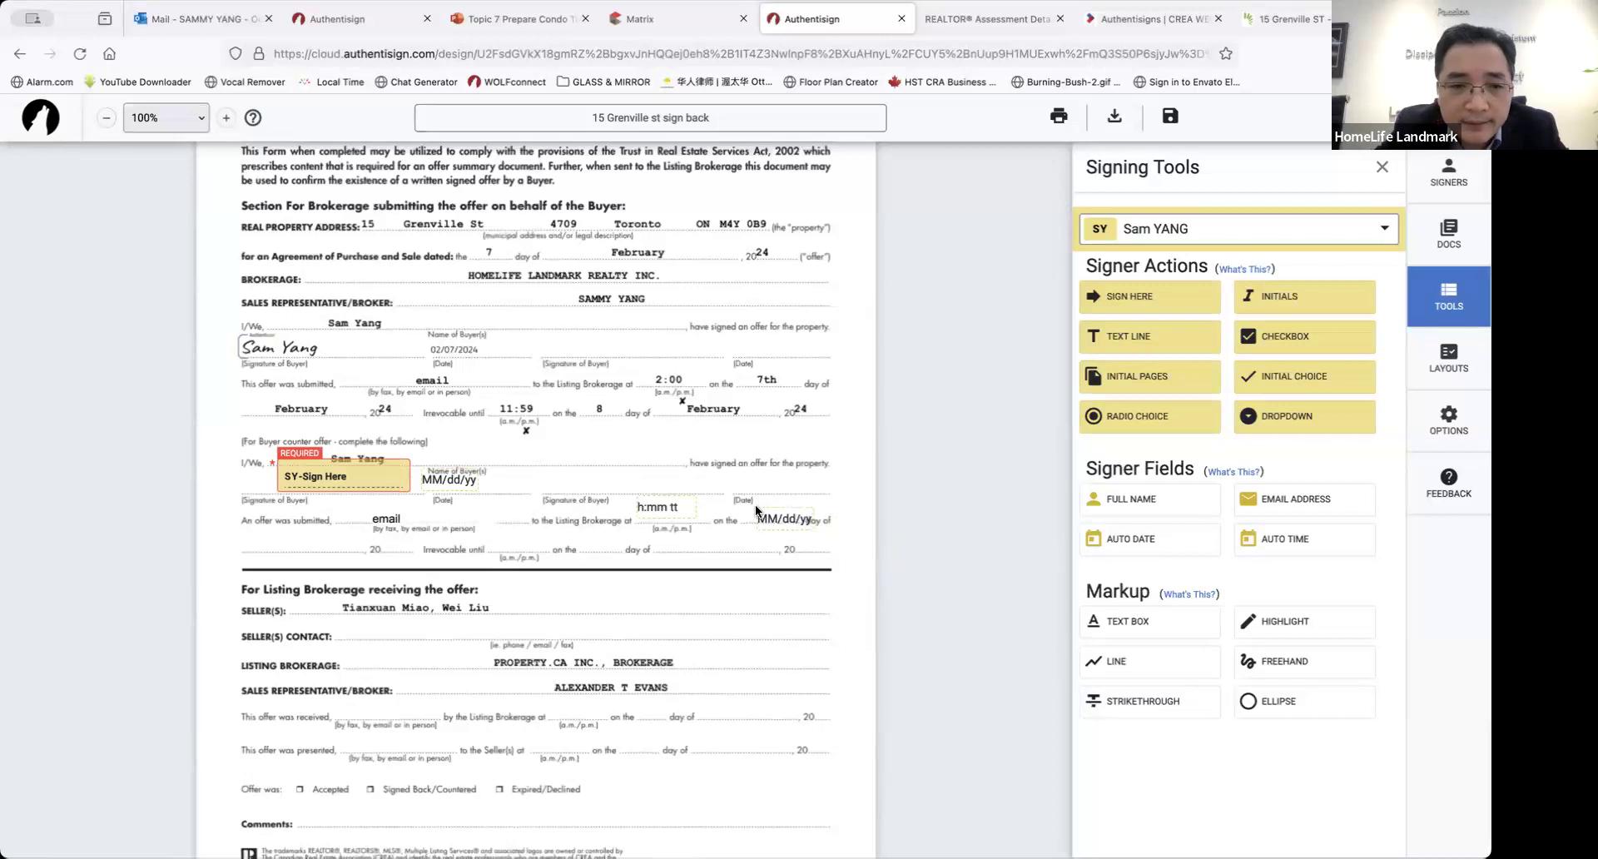
{"action": "left_click", "coordinate": [293, 519]}
{"action": "left_click_drag", "start_coordinate": [293, 520], "coordinate": [283, 530]}
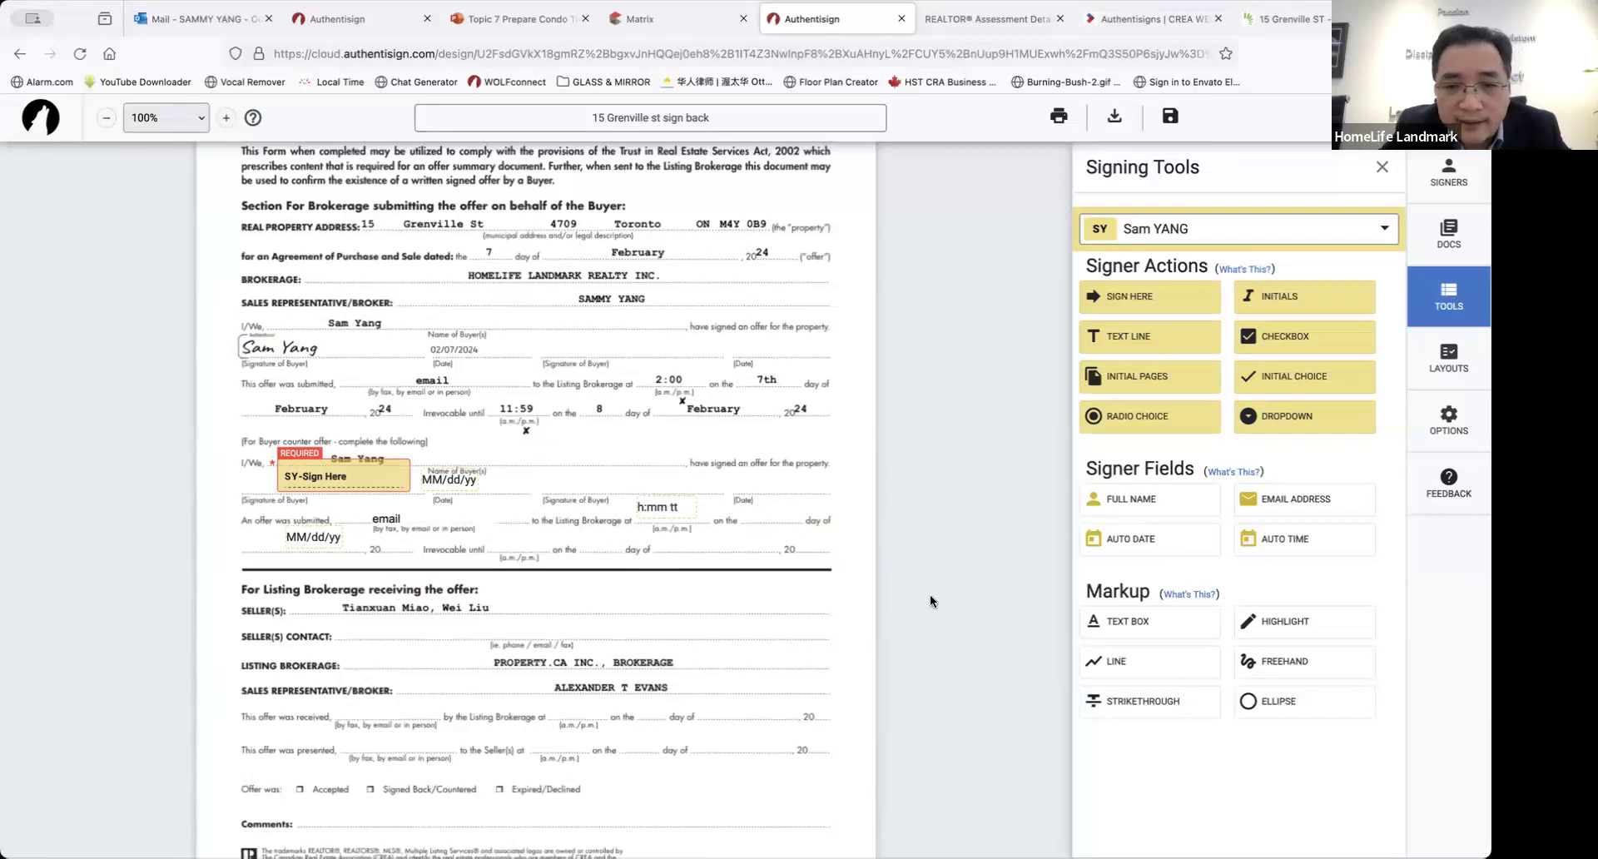
{"action": "left_click", "coordinate": [1141, 548]}
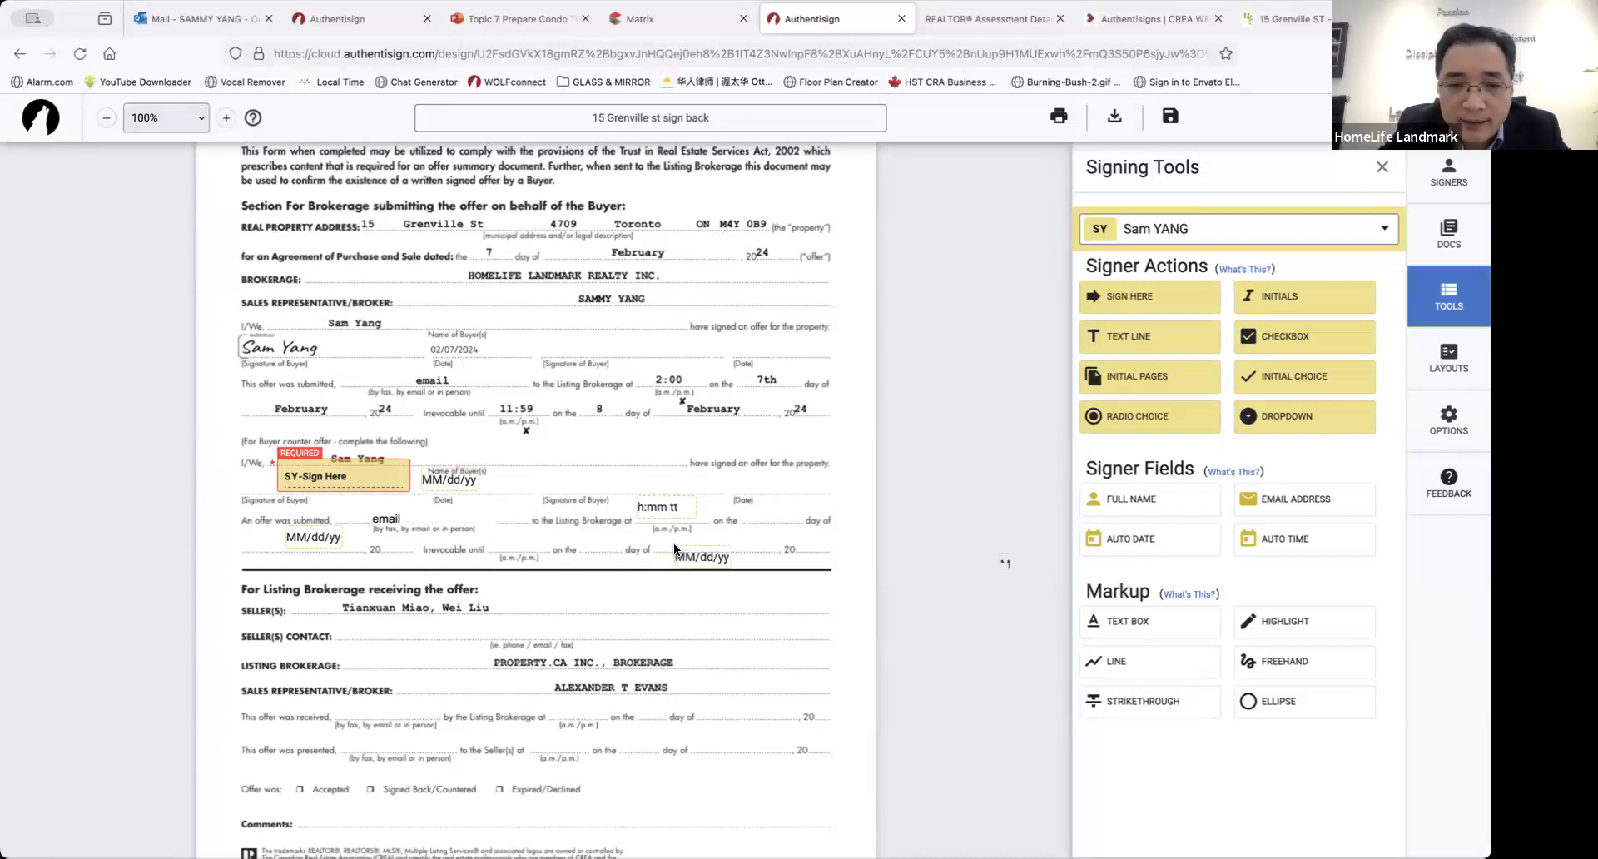
{"action": "left_click", "coordinate": [713, 546]}
{"action": "left_click", "coordinate": [713, 546]}
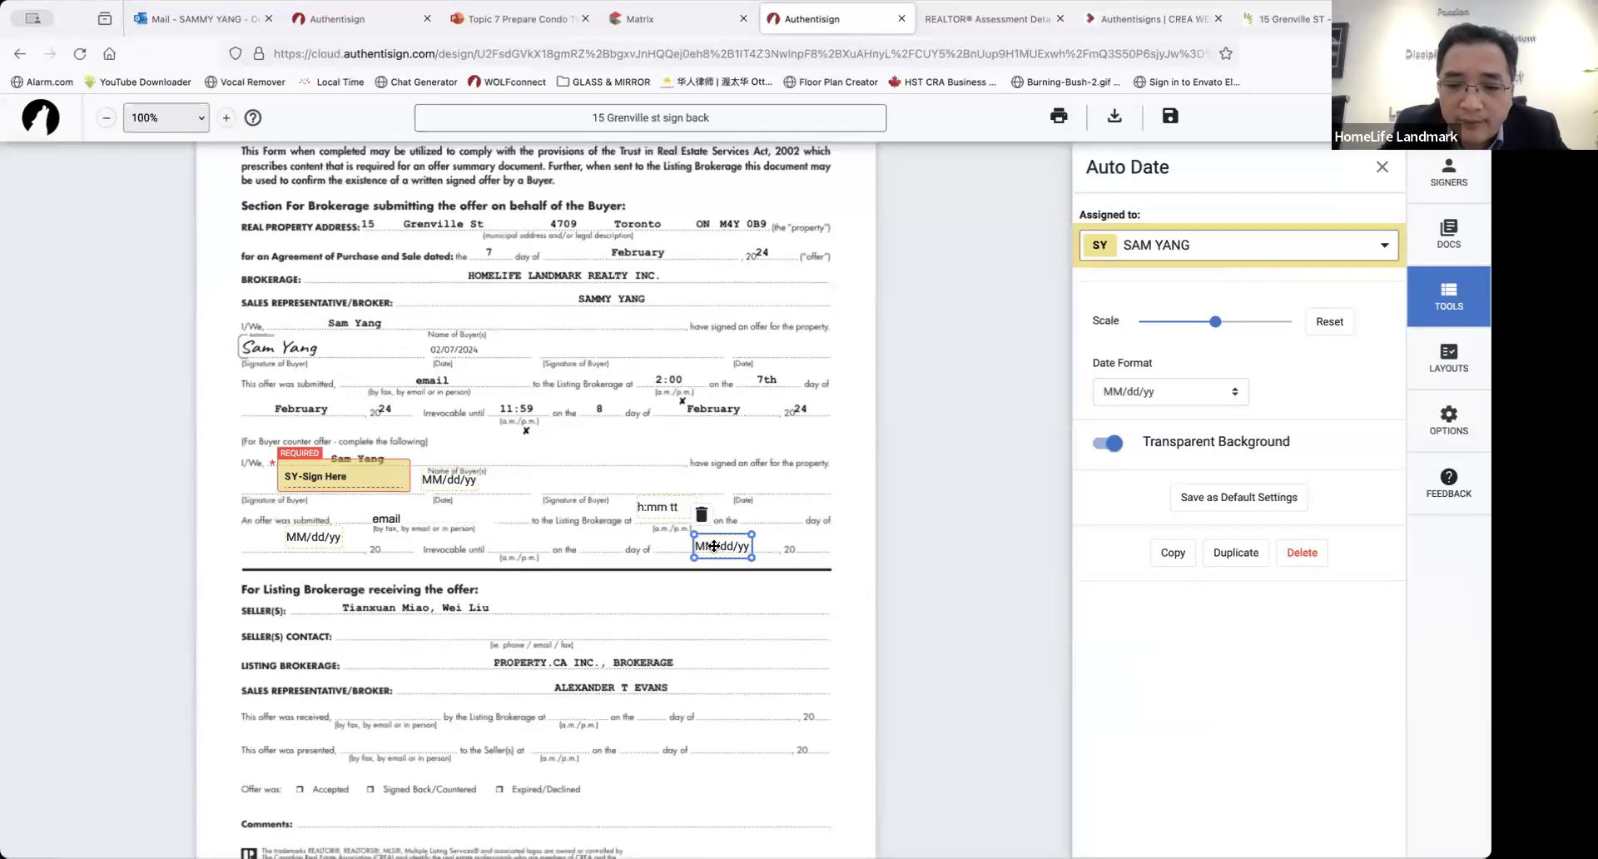
{"action": "key", "text": "BackSpace"}
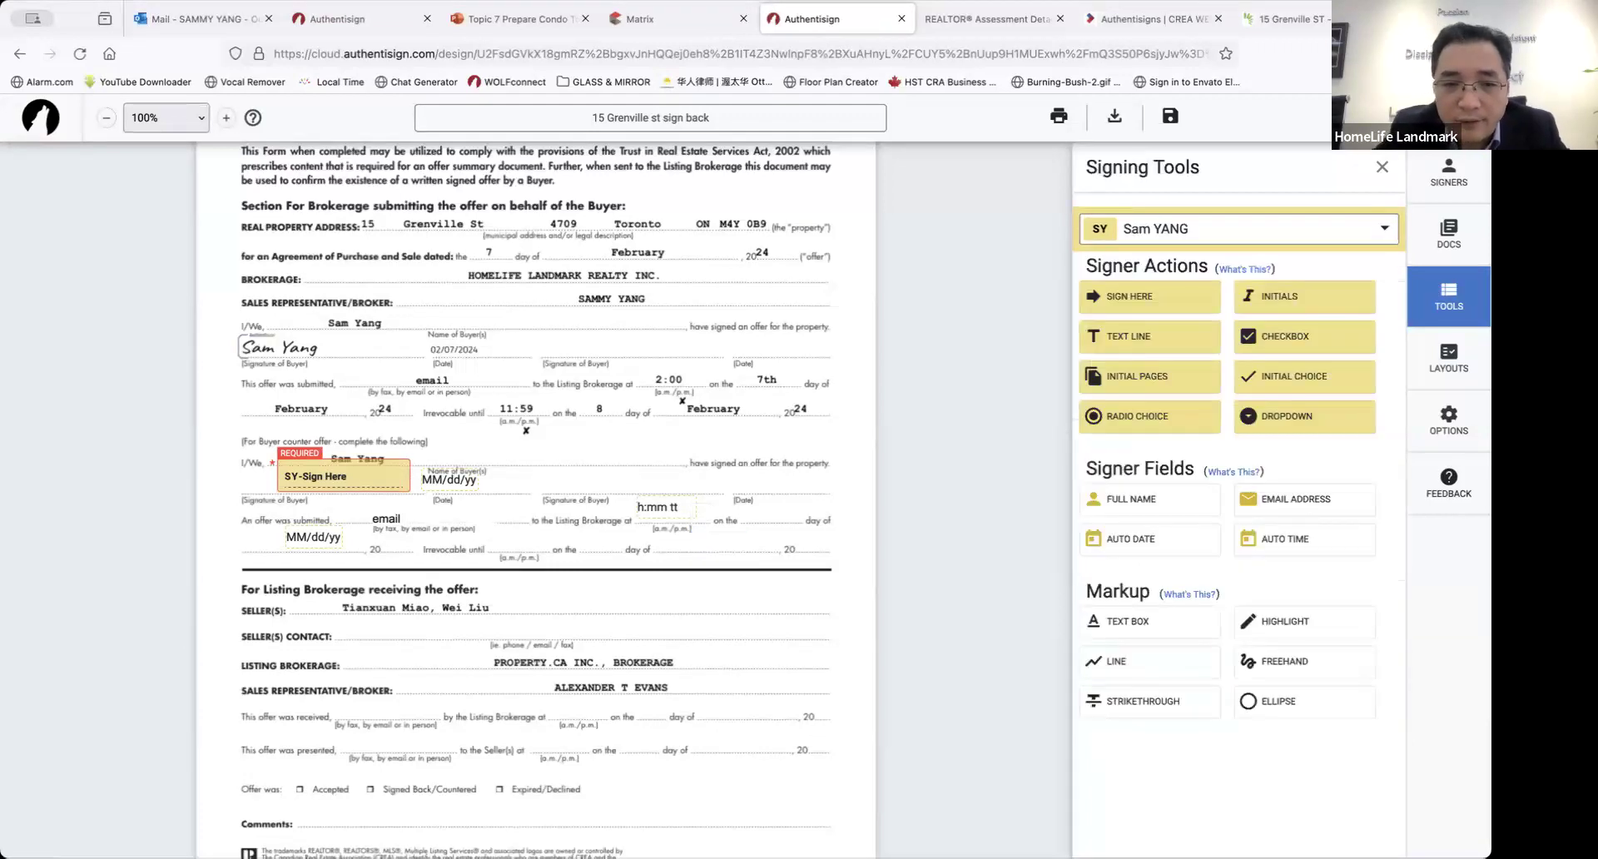
Step: Replace the 940,000.00 price with a '945000' note and add two buyer initials fields
{"action": "scroll", "coordinate": [537, 500], "scroll_direction": "down", "scroll_amount": 5}
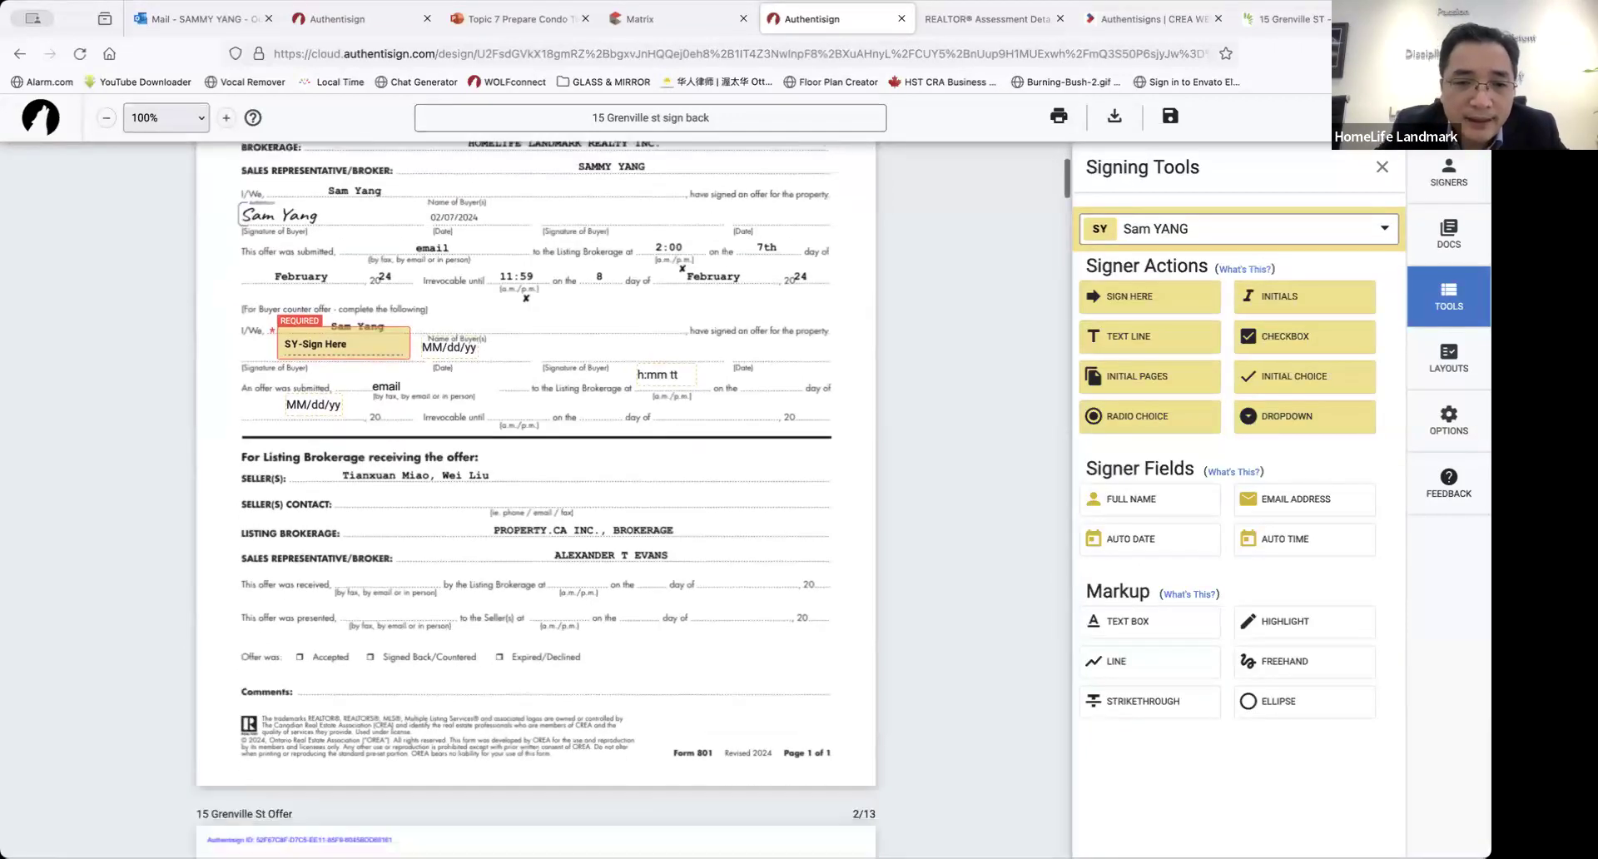
{"action": "scroll", "coordinate": [536, 499], "scroll_direction": "down", "scroll_amount": 7}
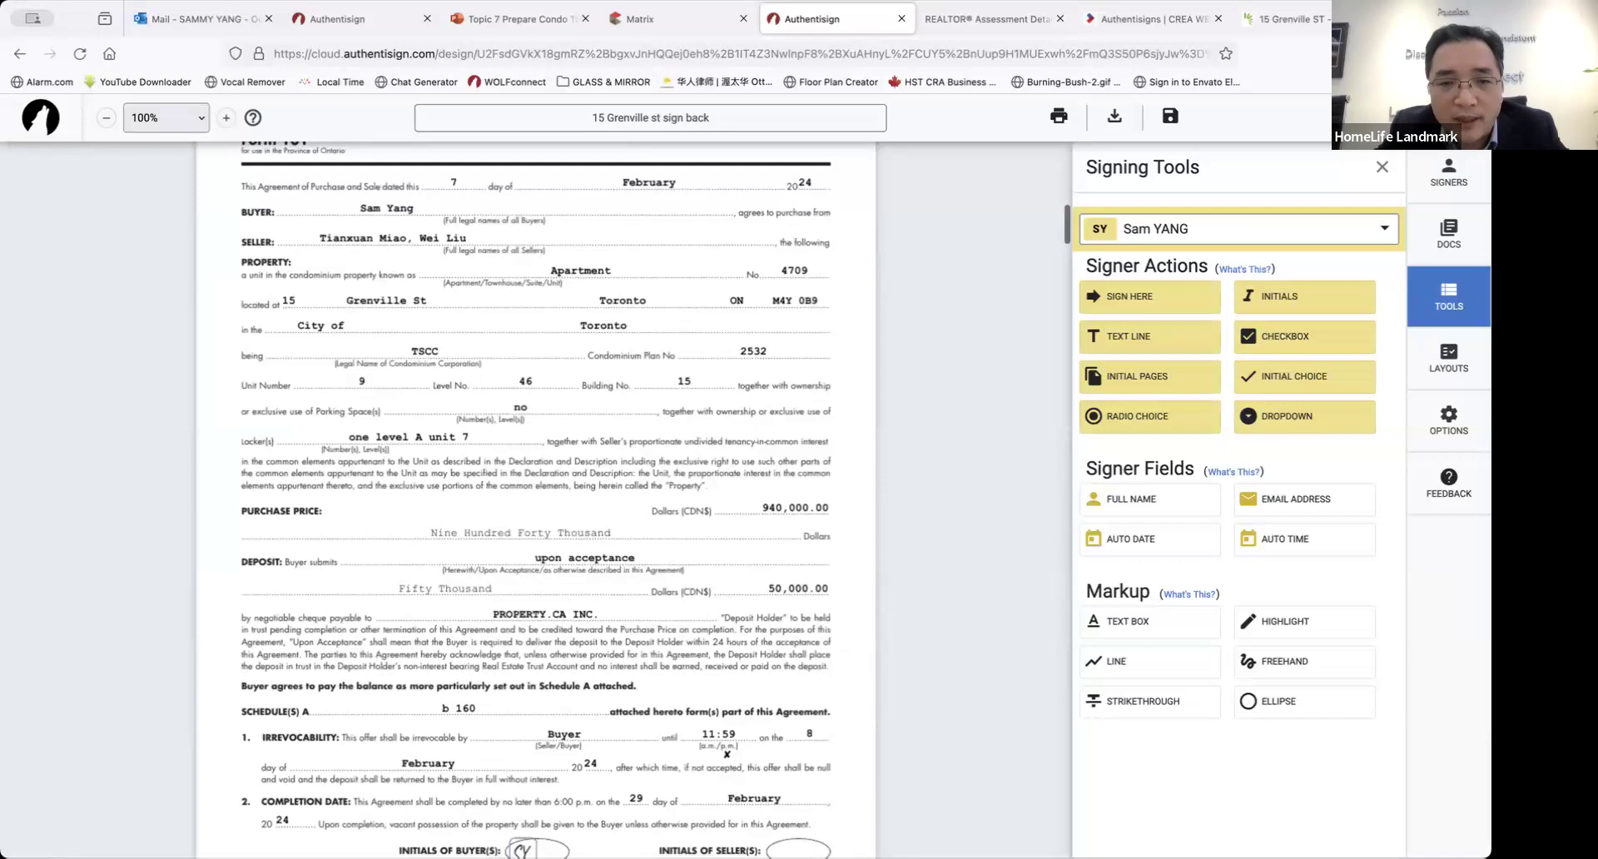
{"action": "left_click", "coordinate": [1149, 621]}
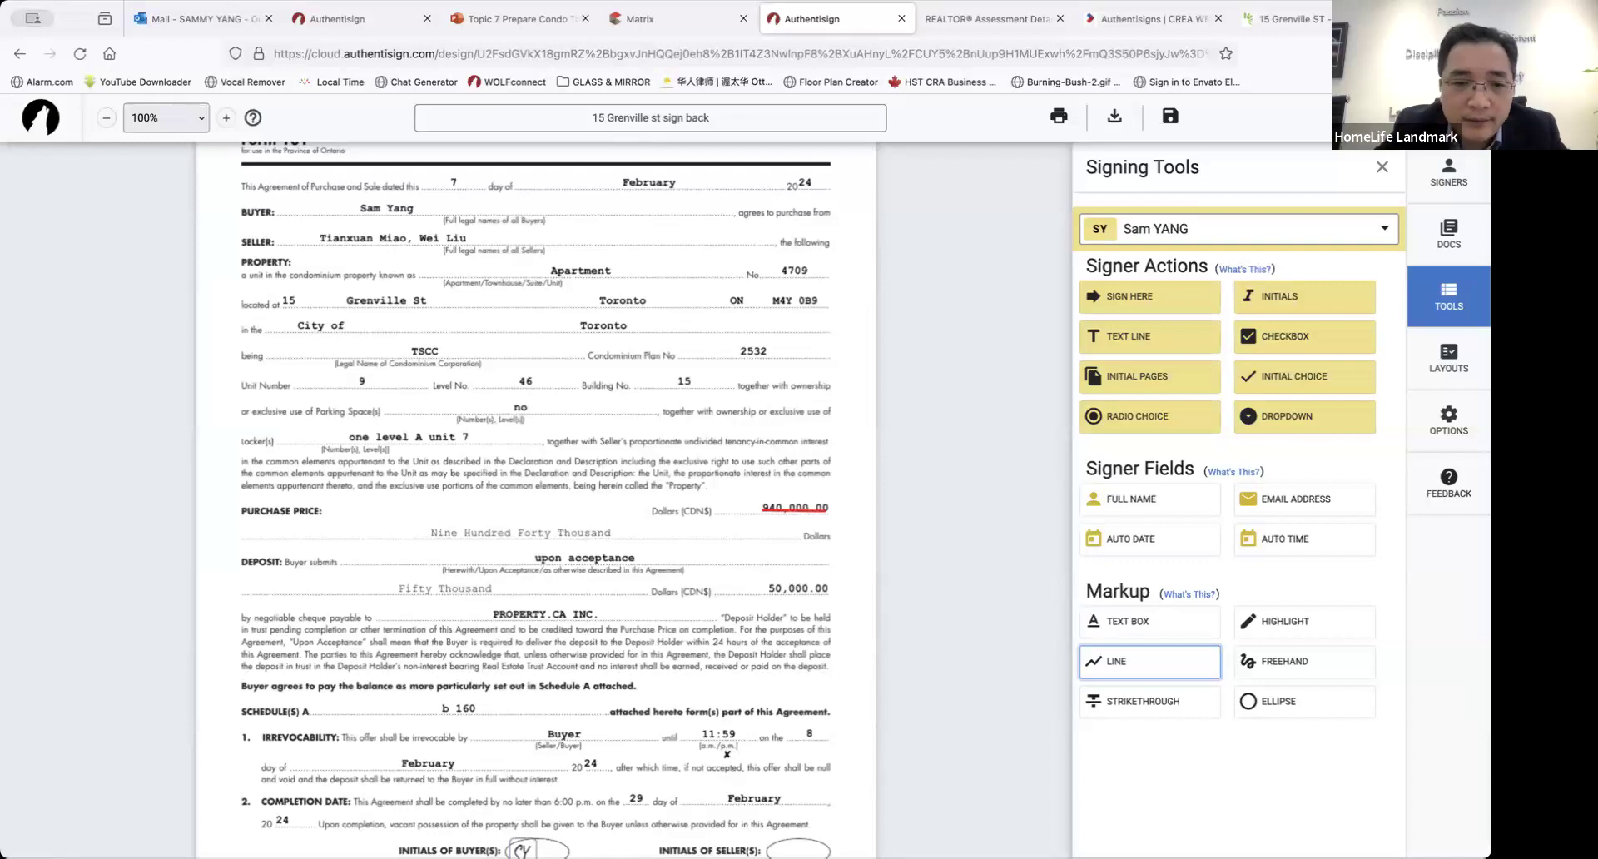
{"action": "left_click", "coordinate": [1149, 621]}
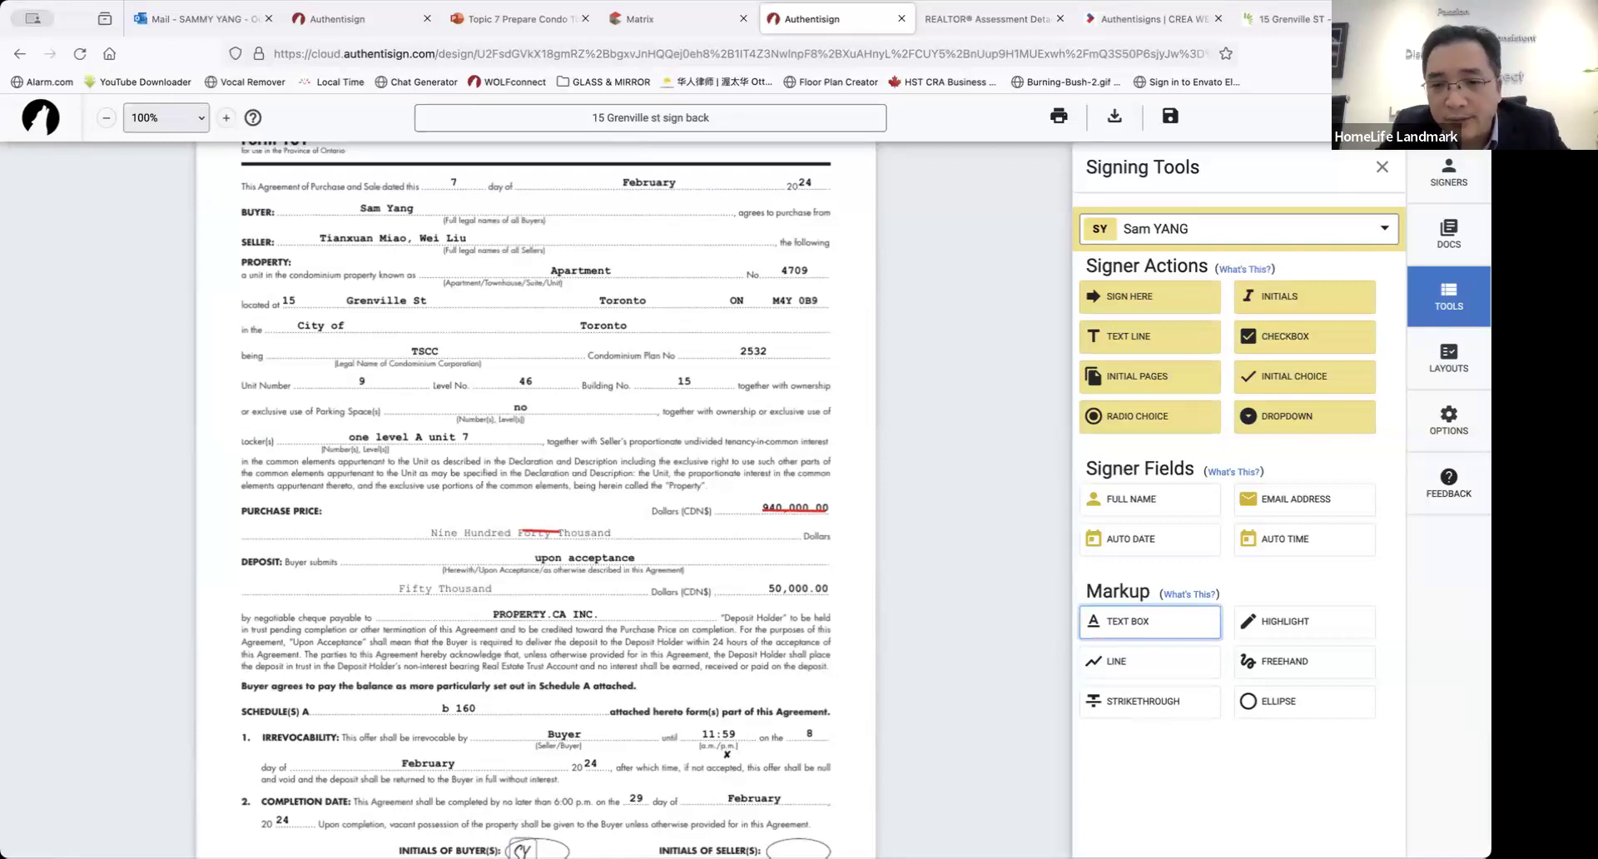
{"action": "left_click", "coordinate": [770, 486]}
{"action": "double_click", "coordinate": [772, 486]}
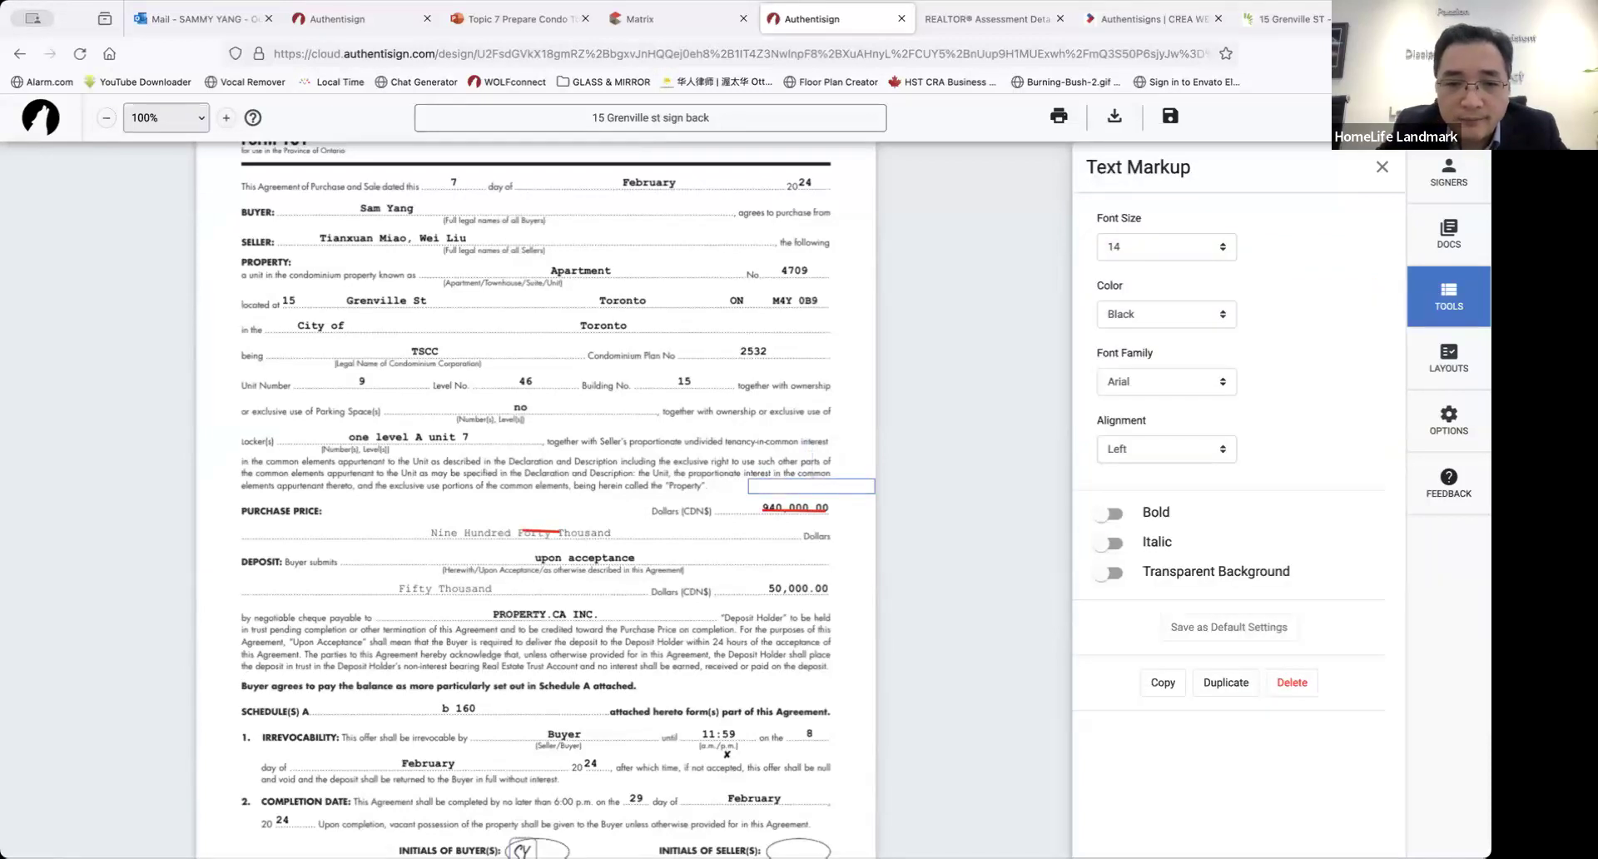
{"action": "type", "text": "945000"}
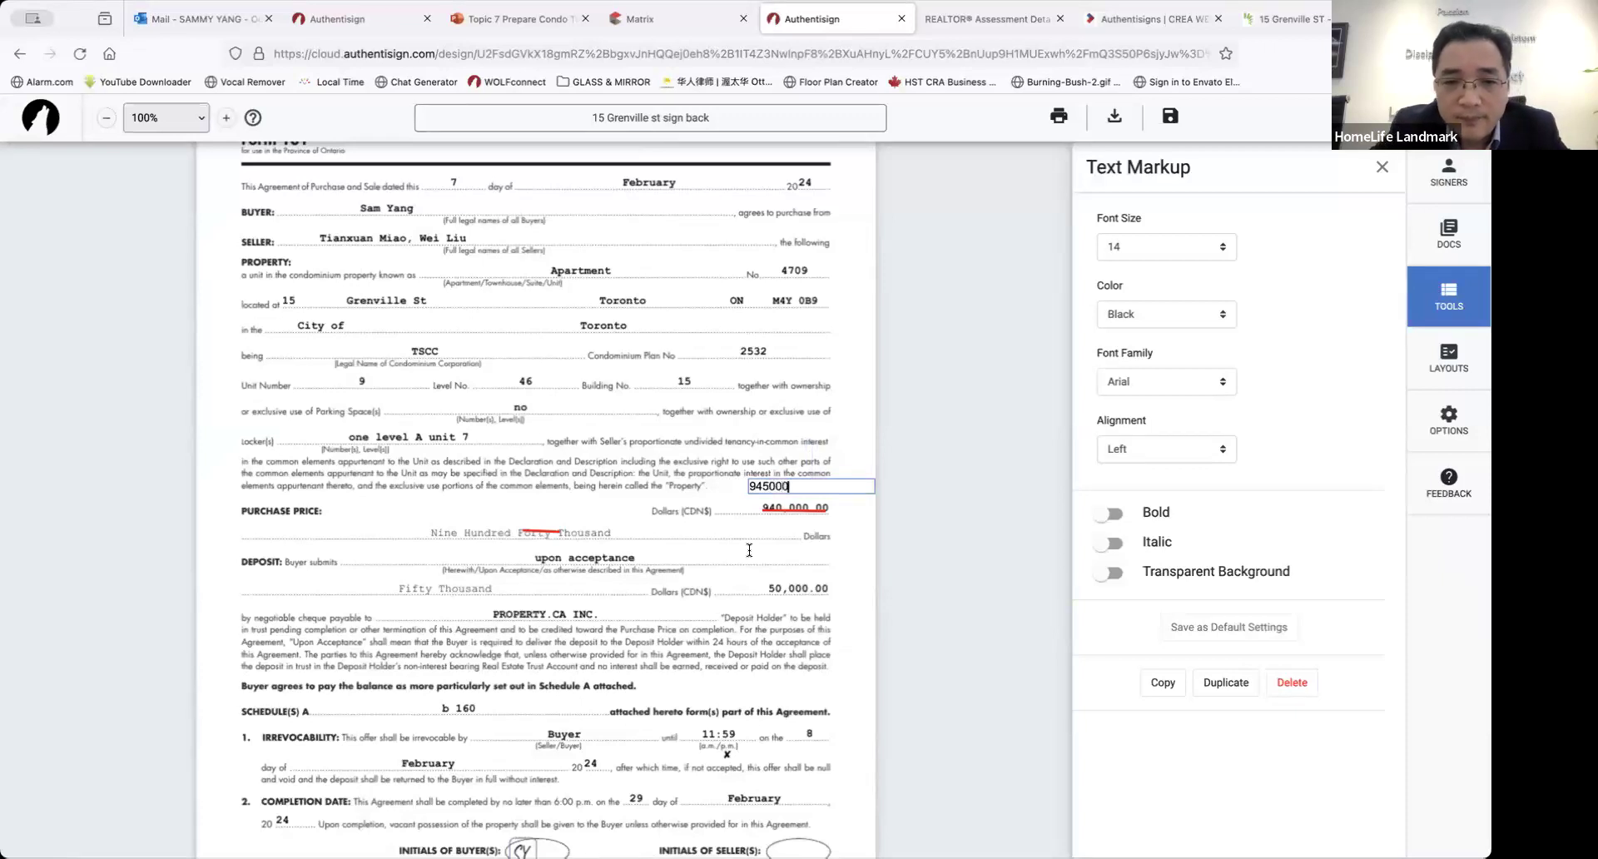
{"action": "left_click", "coordinate": [749, 550]}
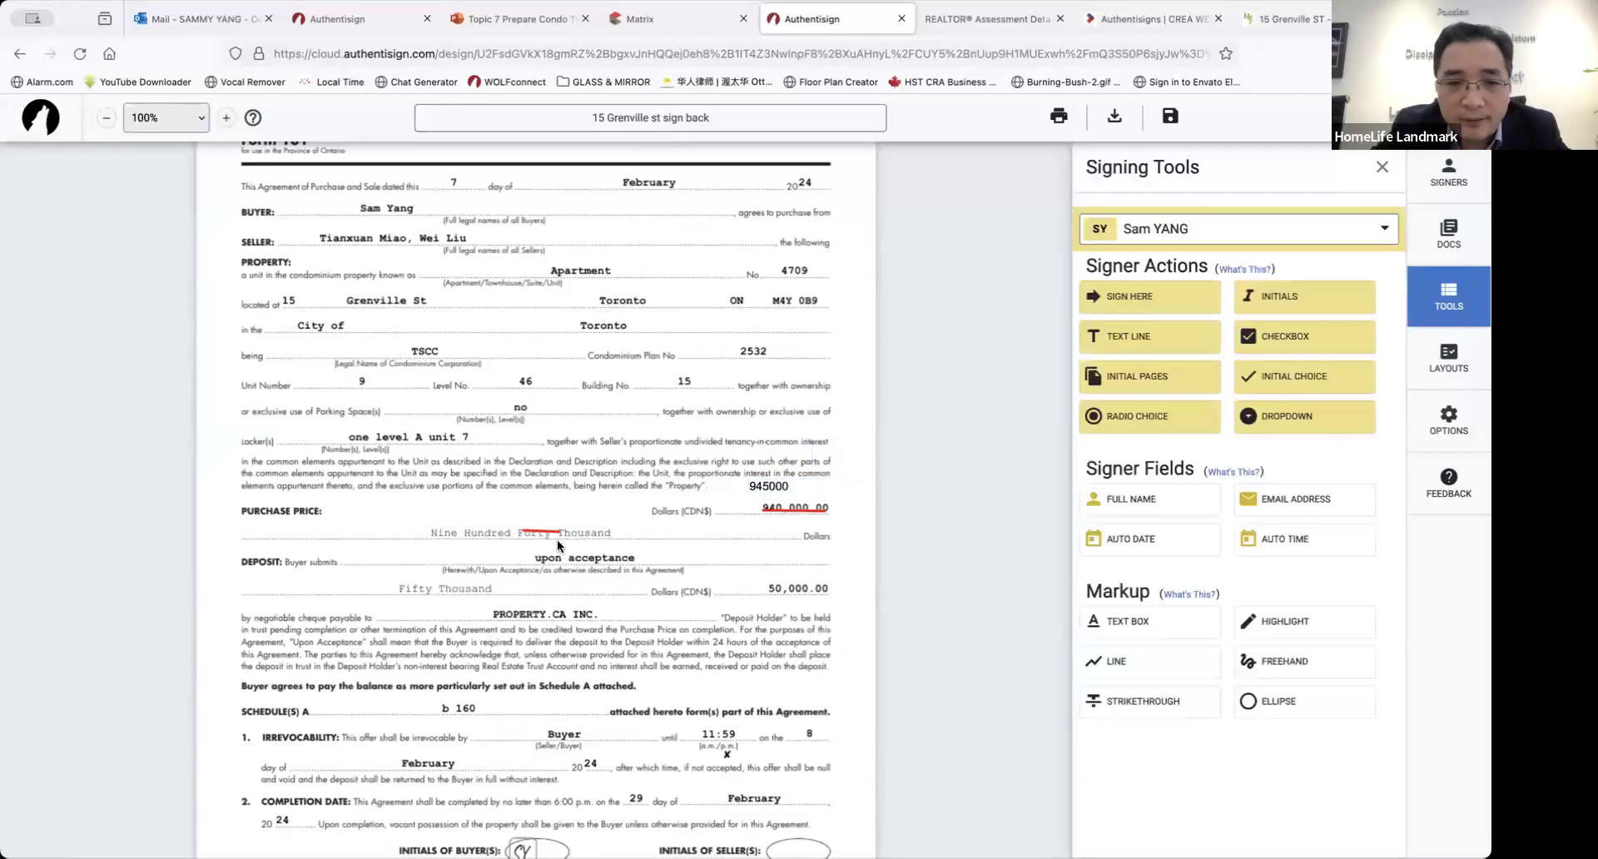
{"action": "left_click", "coordinate": [1319, 301]}
{"action": "left_click", "coordinate": [786, 481]}
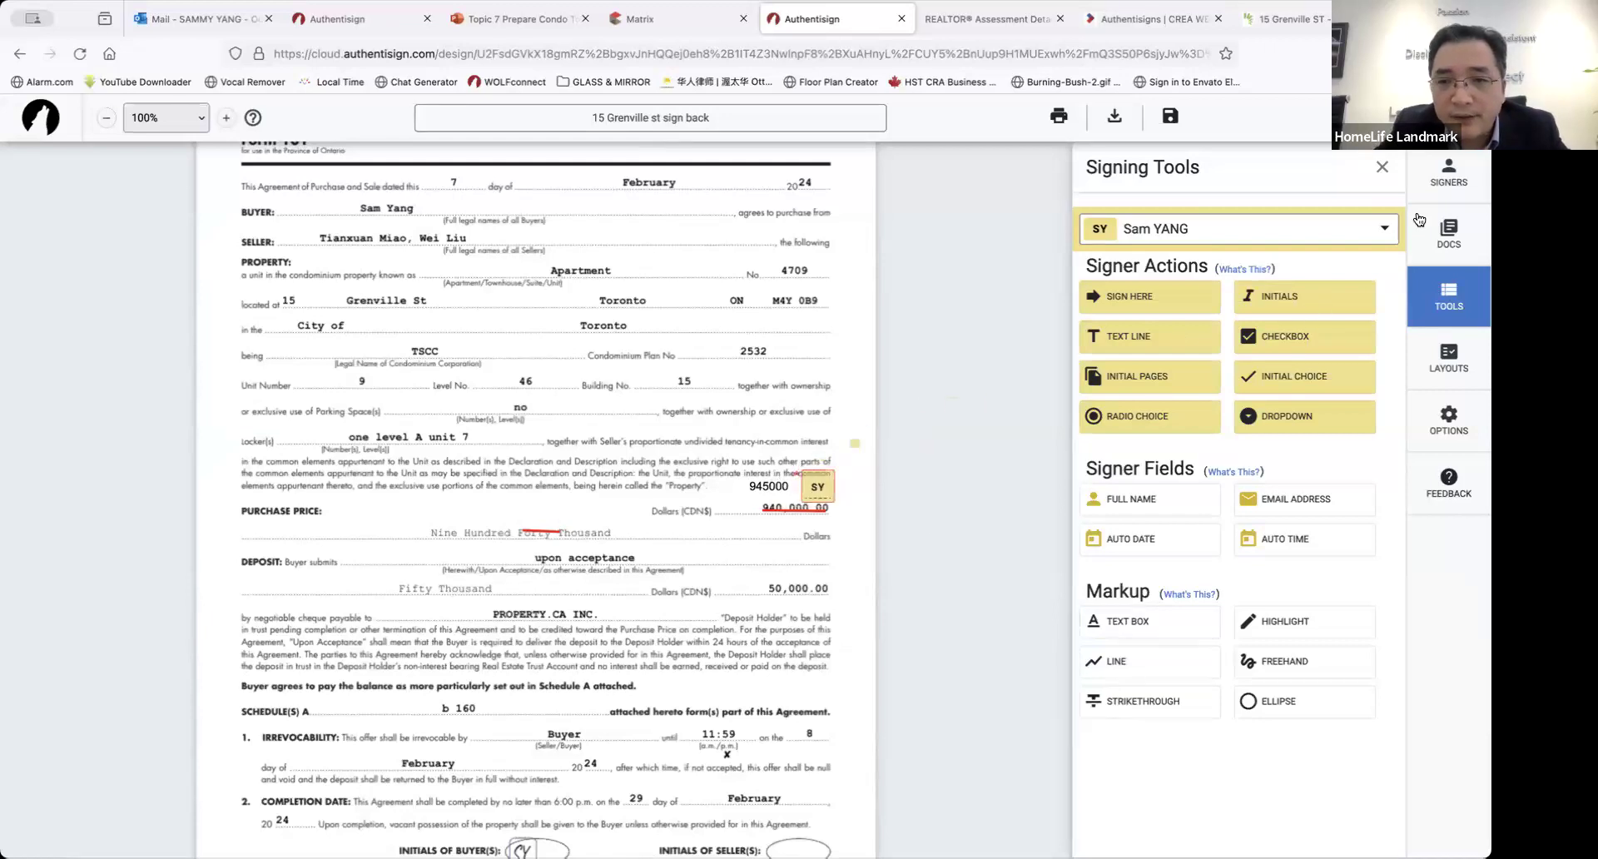
{"action": "left_click", "coordinate": [1273, 299]}
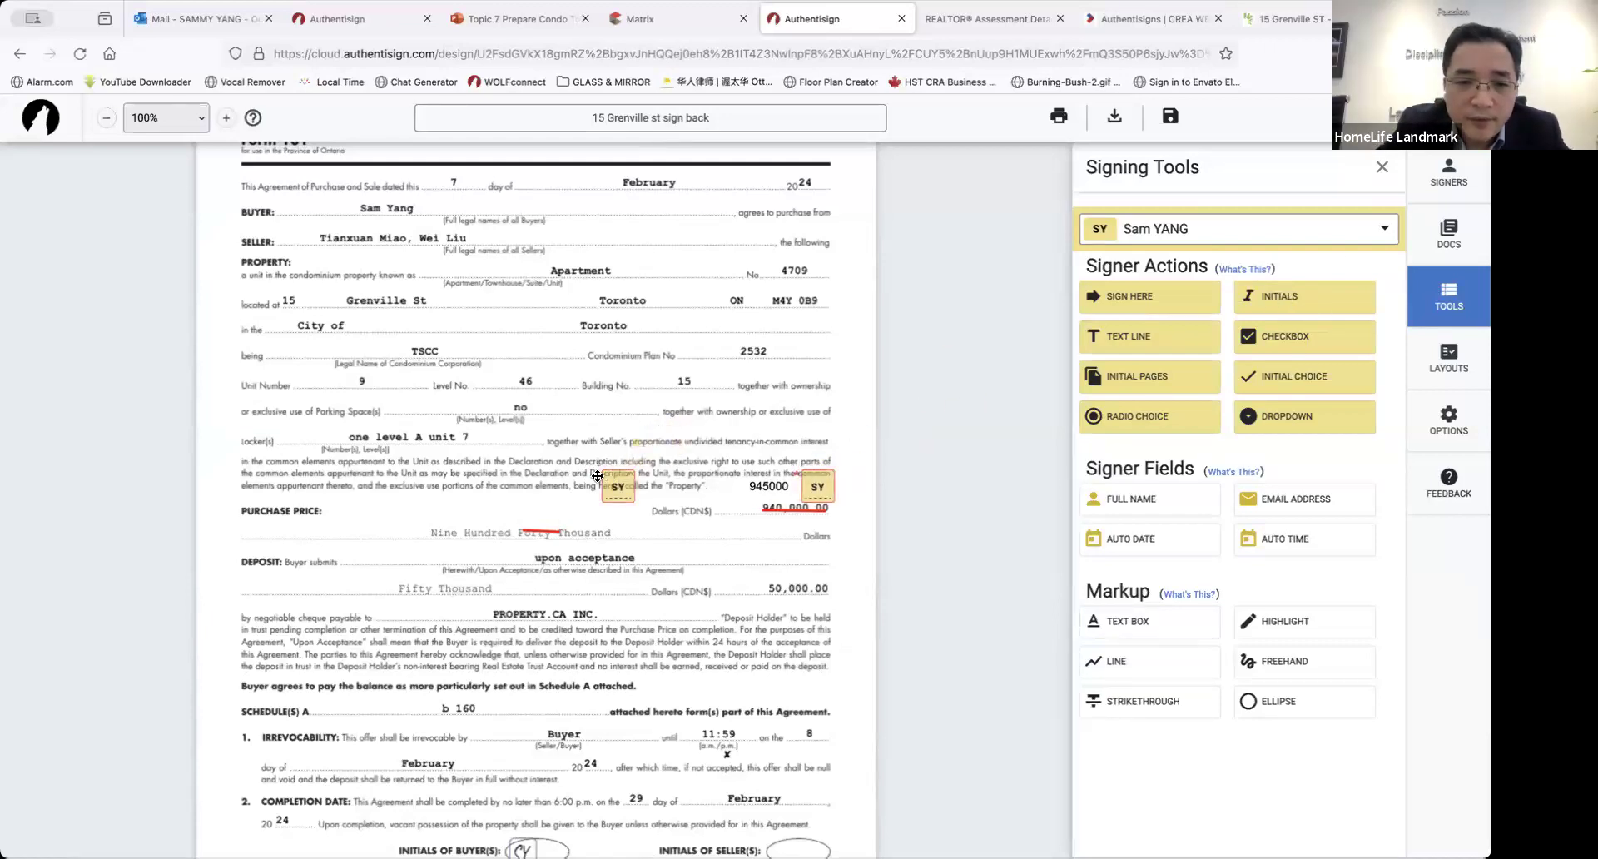
{"action": "left_click", "coordinate": [595, 505]}
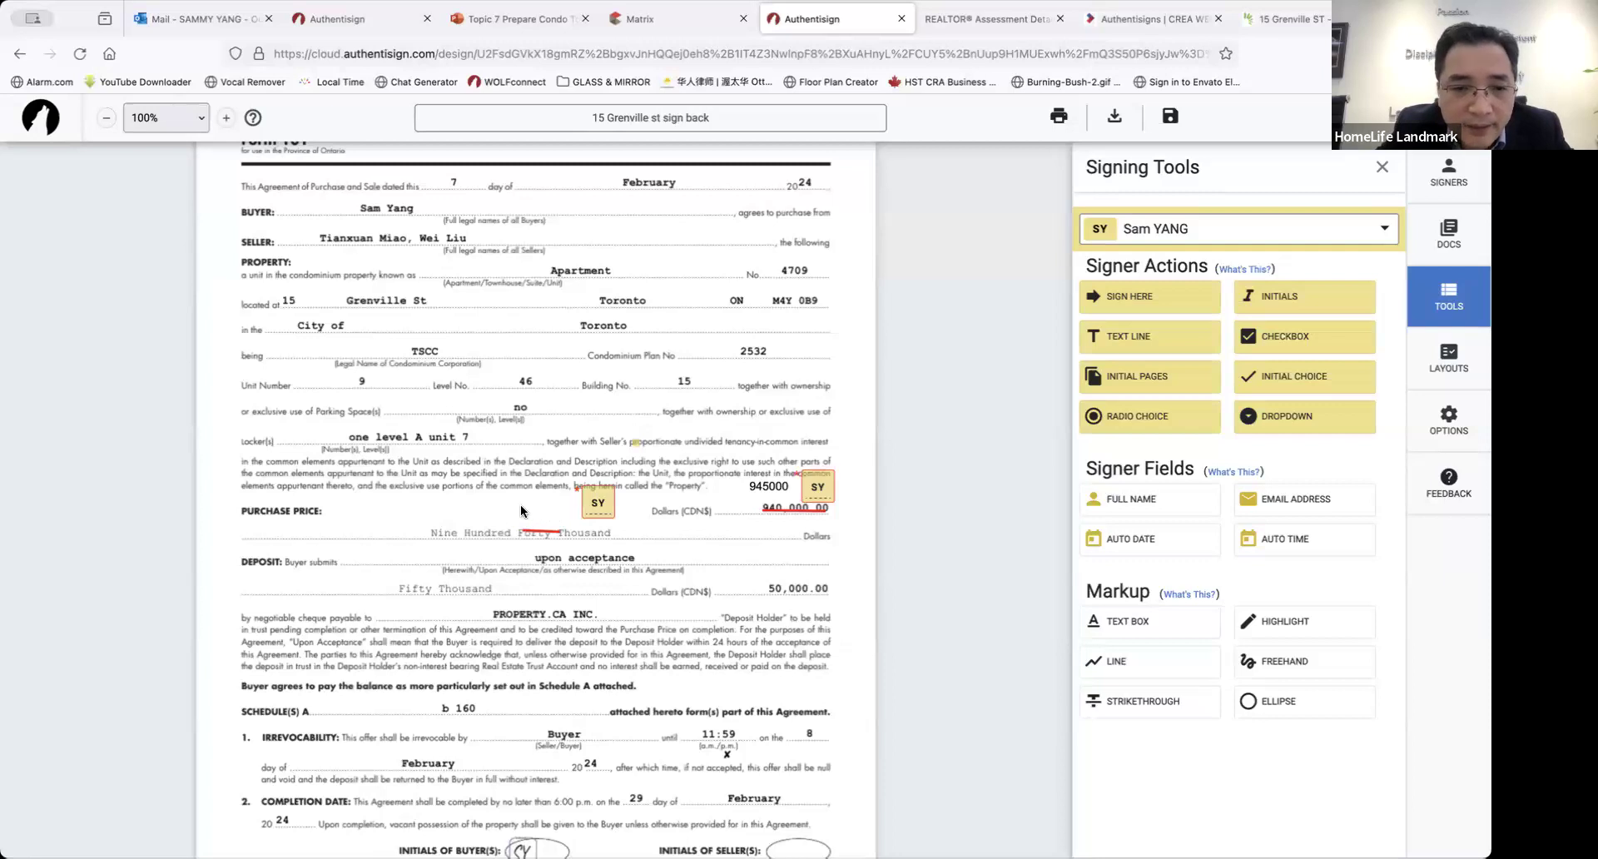
Step: Strike out the Schedule A entry, write 'buyer' above it, and place buyer initials beside it
{"action": "right_click", "coordinate": [760, 488]}
{"action": "left_click", "coordinate": [684, 576]}
{"action": "scroll", "coordinate": [528, 510], "scroll_direction": "down", "scroll_amount": 3}
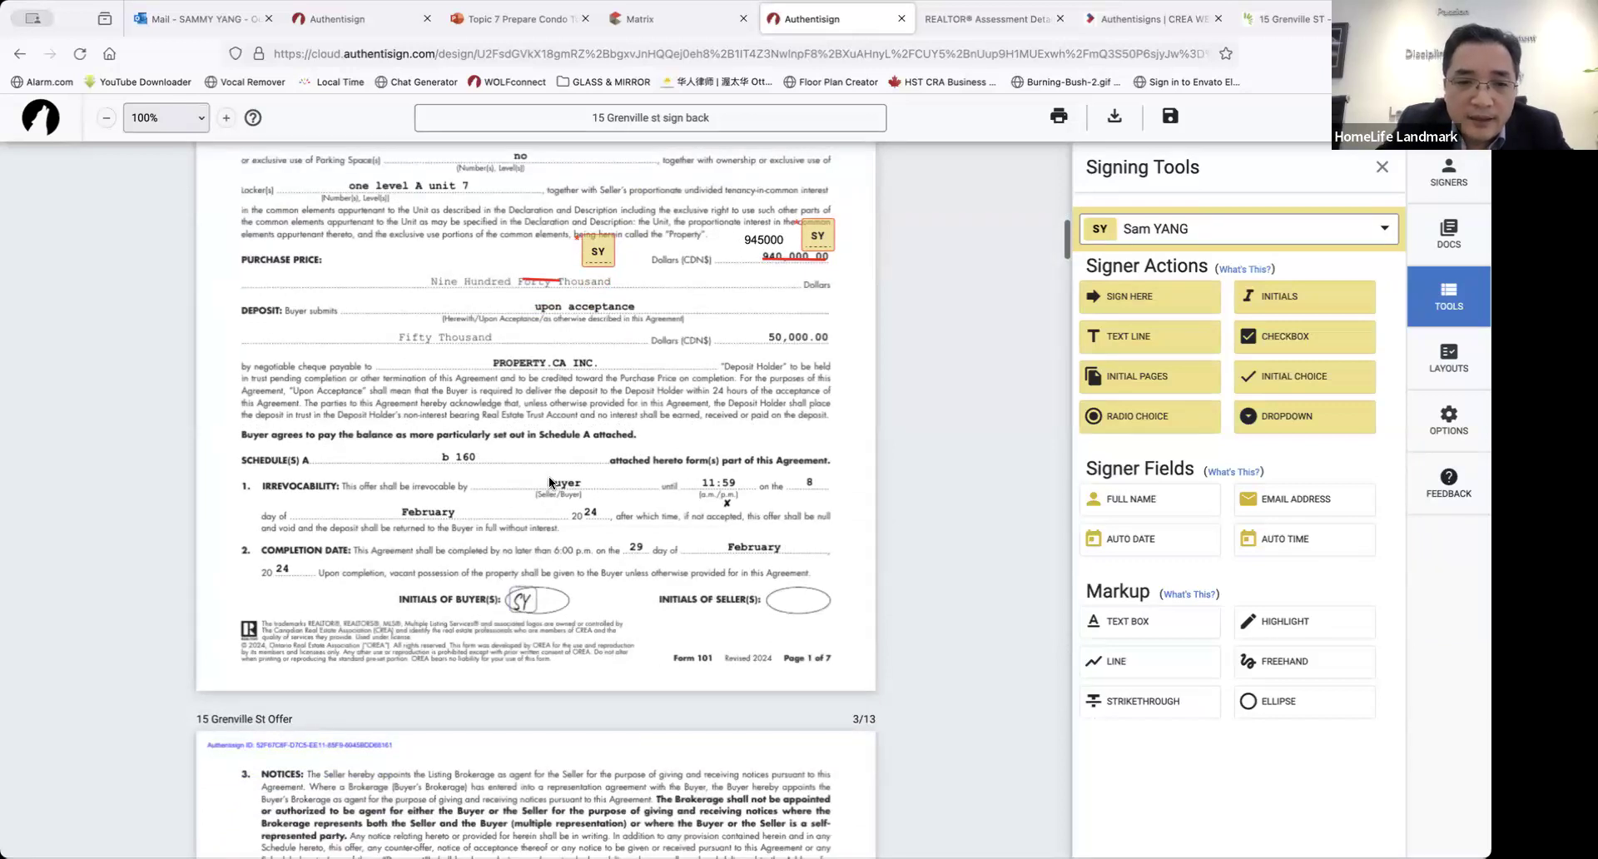
{"action": "left_click", "coordinate": [1130, 666]}
{"action": "left_click_drag", "start_coordinate": [515, 460], "coordinate": [561, 459]}
{"action": "left_click", "coordinate": [1133, 621]}
{"action": "left_click", "coordinate": [578, 456]}
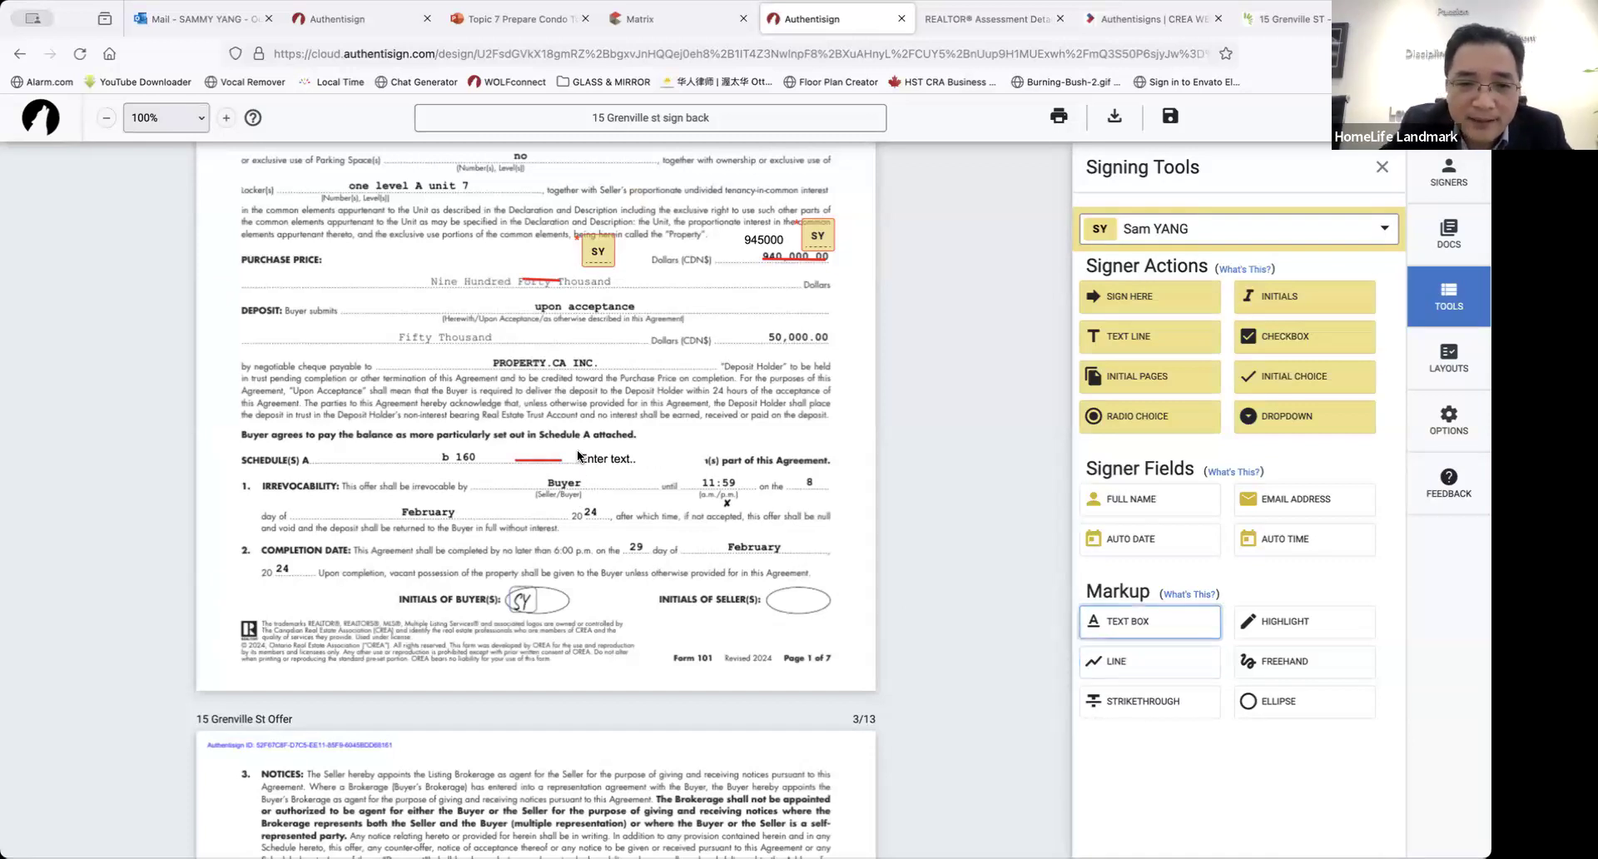
{"action": "type", "text": "b"}
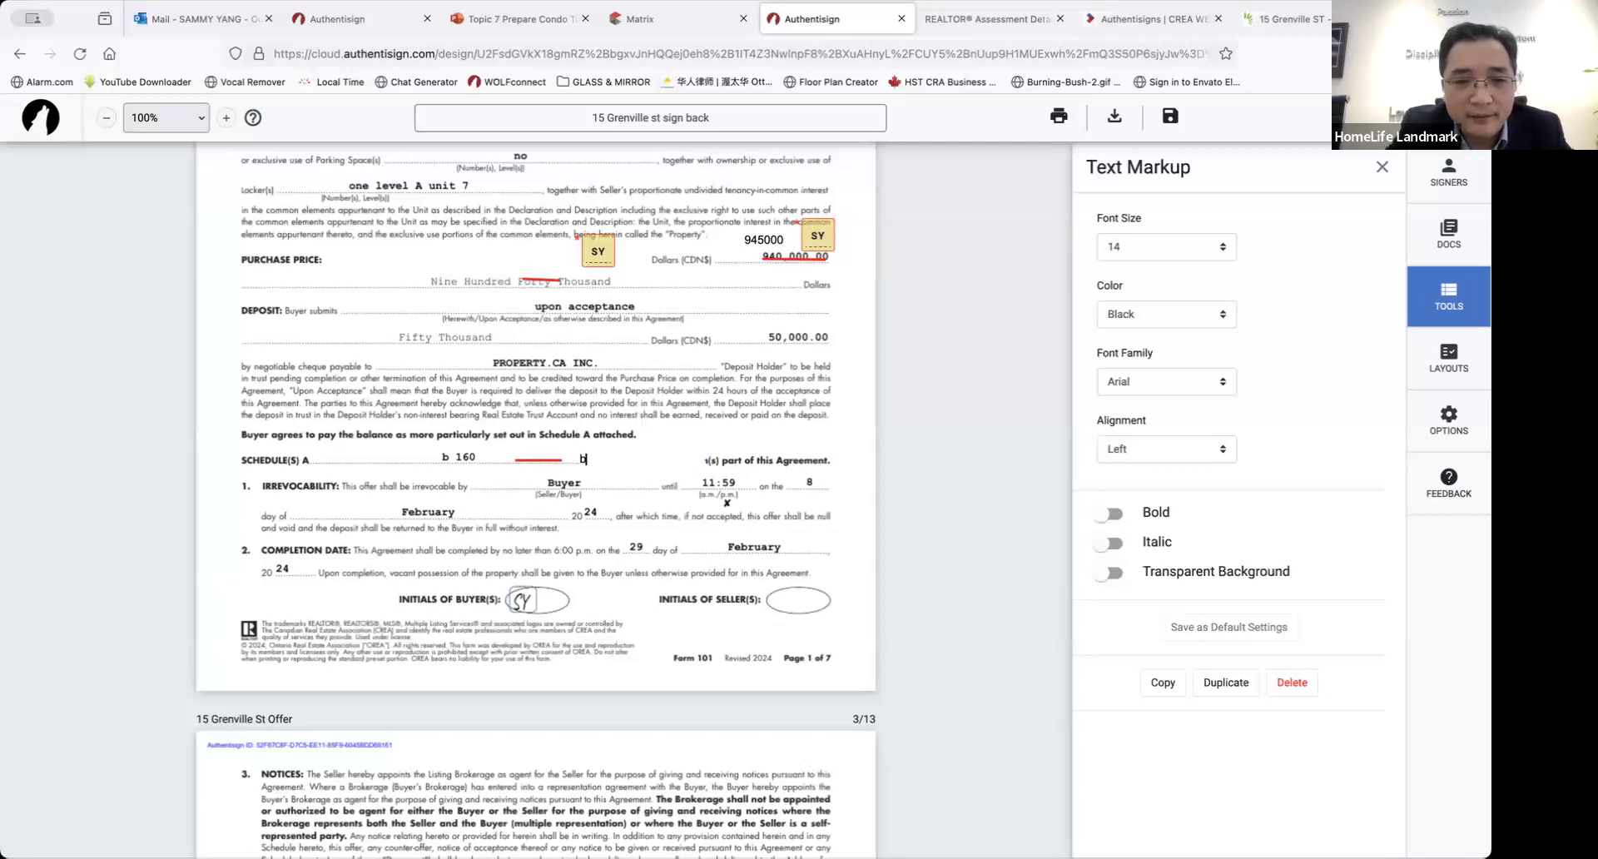
{"action": "type", "text": "uyer"}
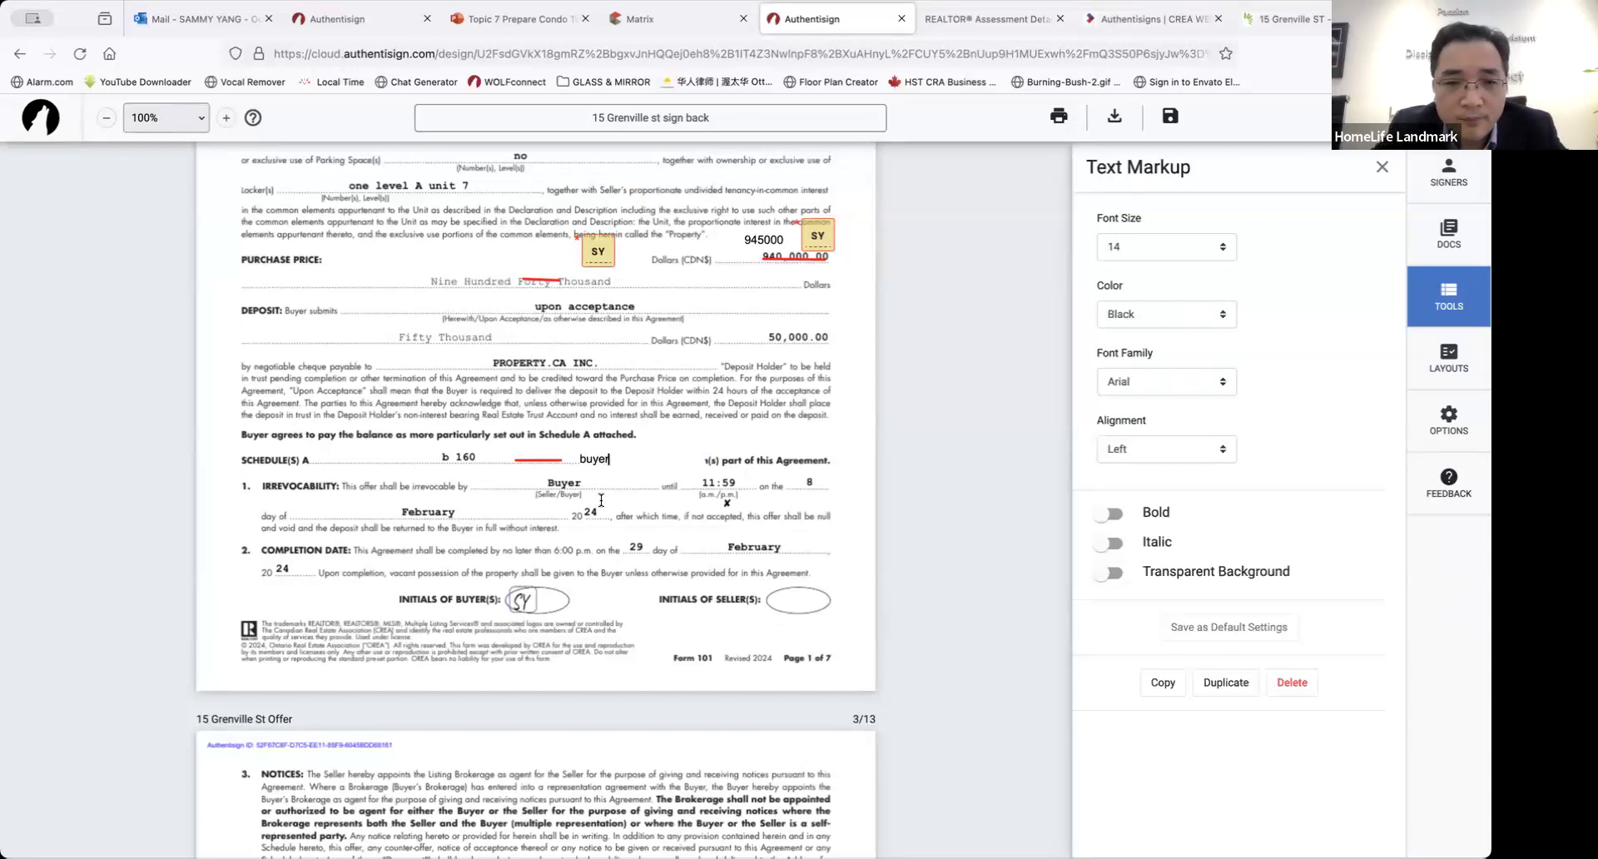
{"action": "left_click", "coordinate": [605, 505]}
{"action": "left_click_drag", "start_coordinate": [593, 450], "coordinate": [579, 439]}
{"action": "left_click", "coordinate": [1258, 298]}
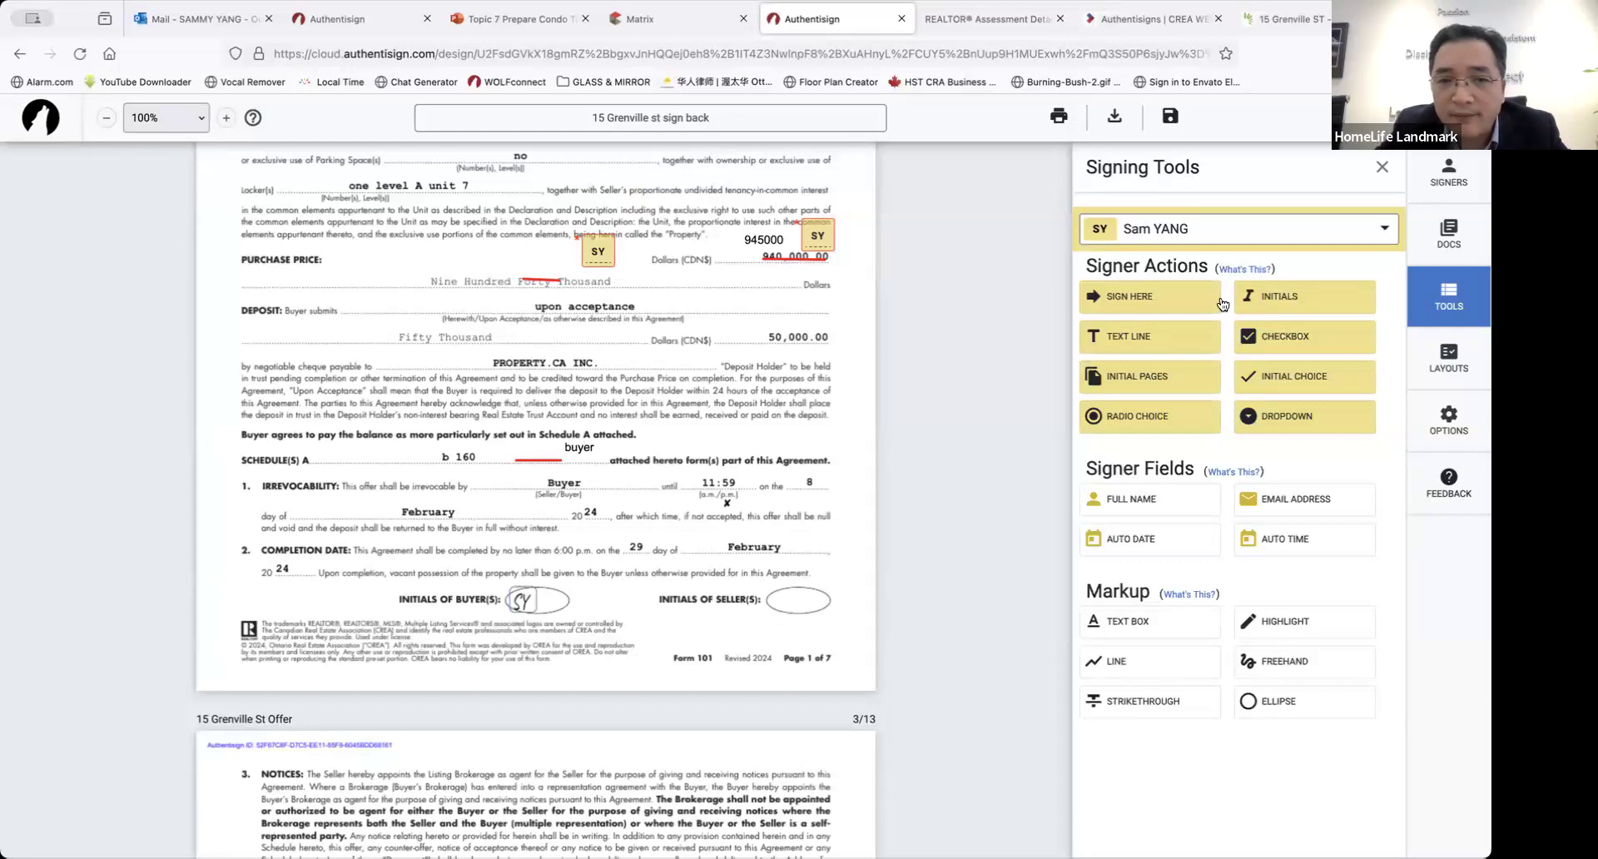
{"action": "left_click", "coordinate": [600, 431]}
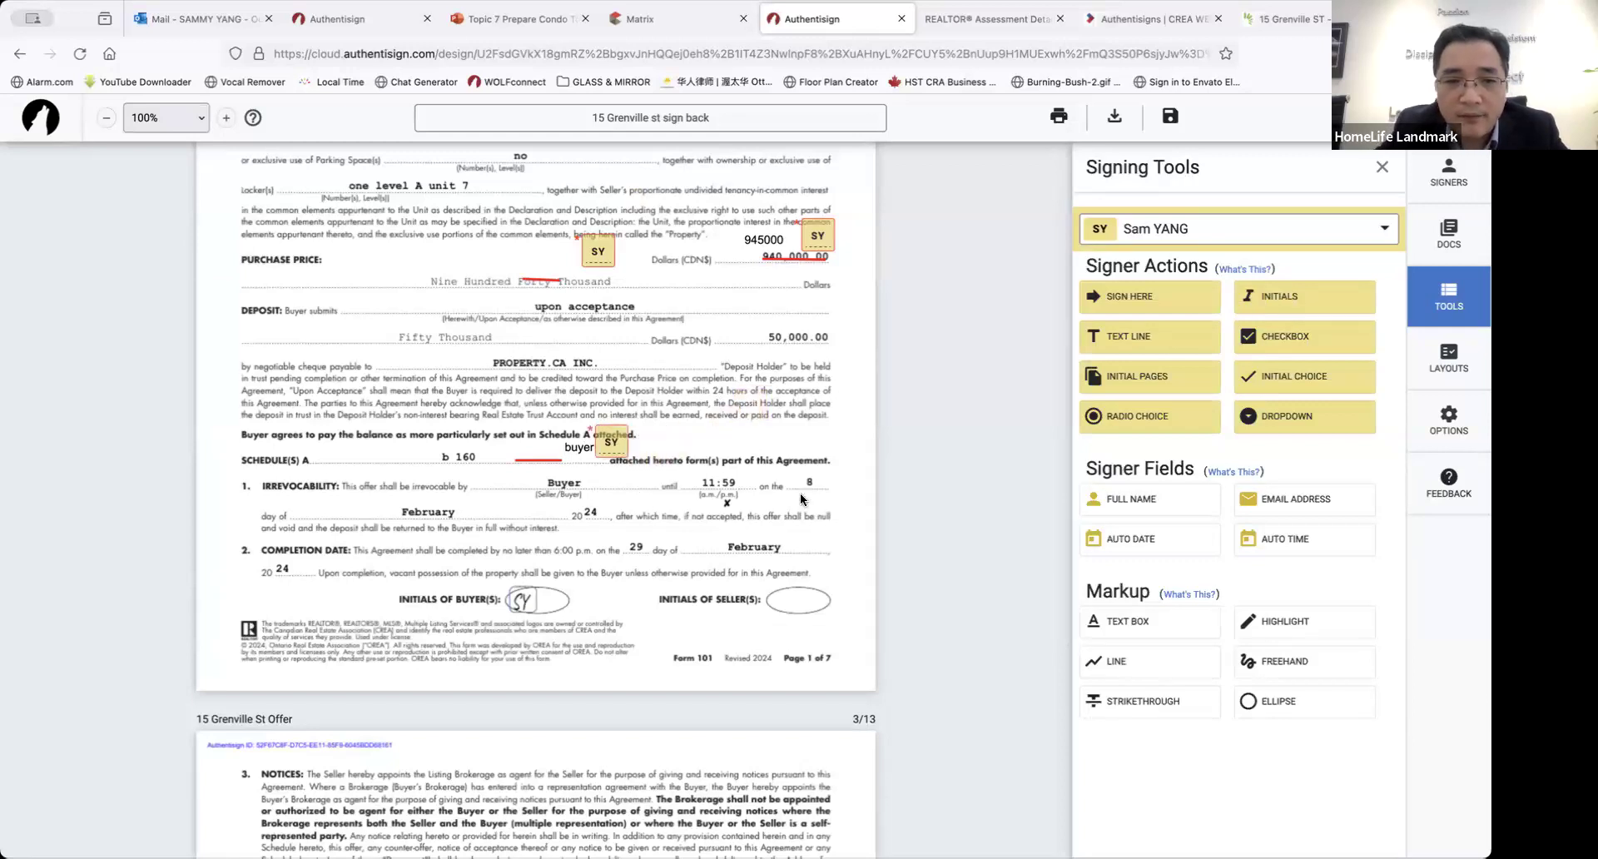
Step: Review the marked-up form and switch to the Topic 7 PowerPoint slides
{"action": "scroll", "coordinate": [741, 572], "scroll_direction": "down", "scroll_amount": 3}
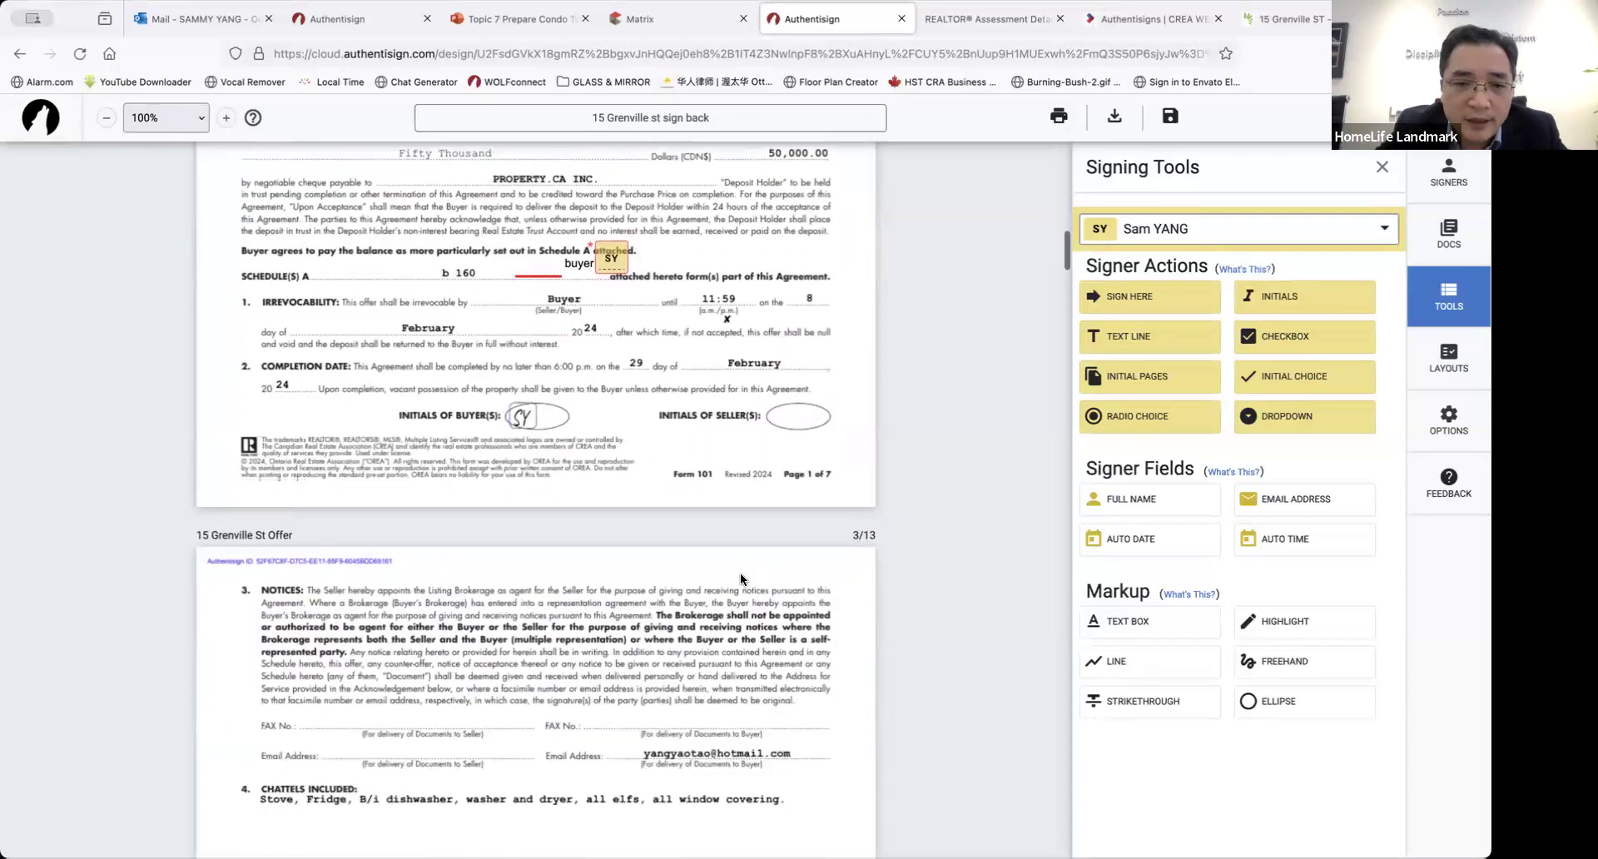
{"action": "scroll", "coordinate": [741, 573], "scroll_direction": "down", "scroll_amount": 1}
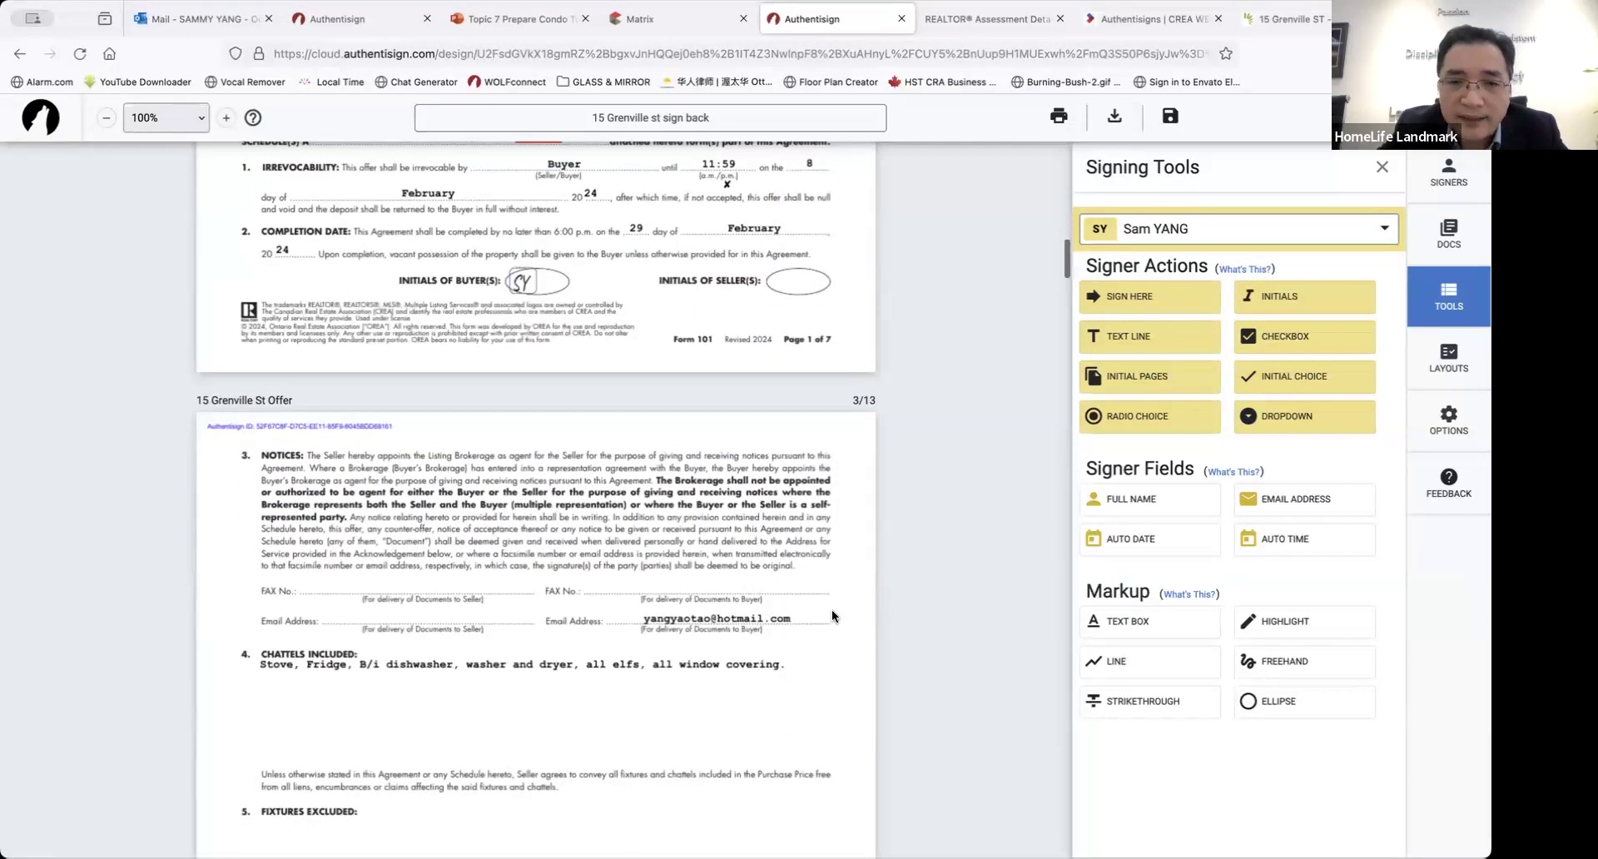
{"action": "scroll", "coordinate": [832, 616], "scroll_direction": "up", "scroll_amount": 2}
{"action": "scroll", "coordinate": [832, 616], "scroll_direction": "up", "scroll_amount": 6}
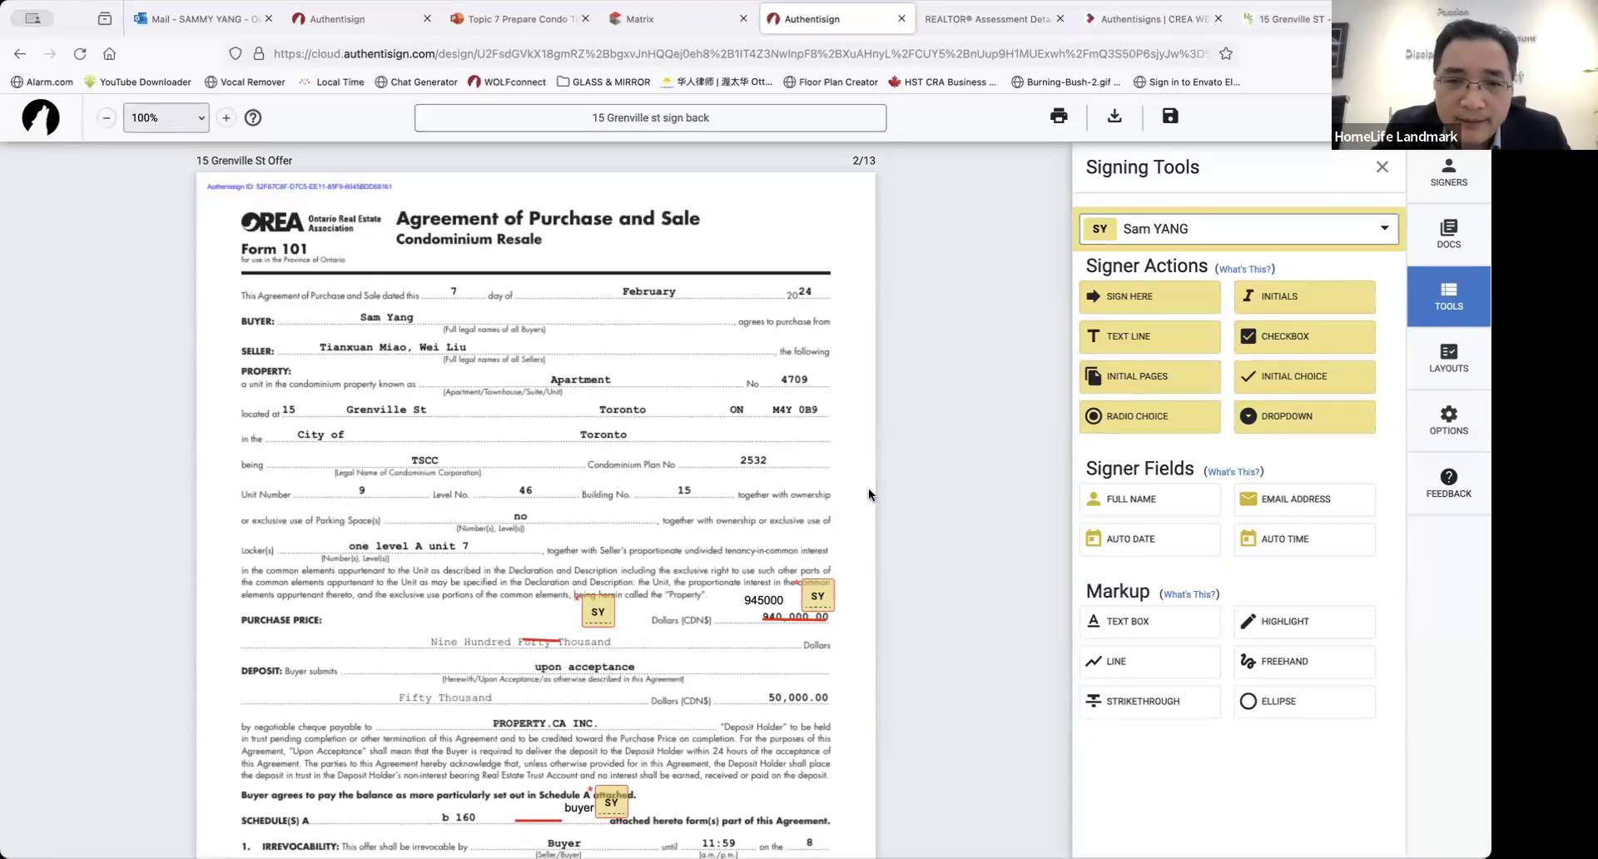
{"action": "left_click", "coordinate": [508, 19]}
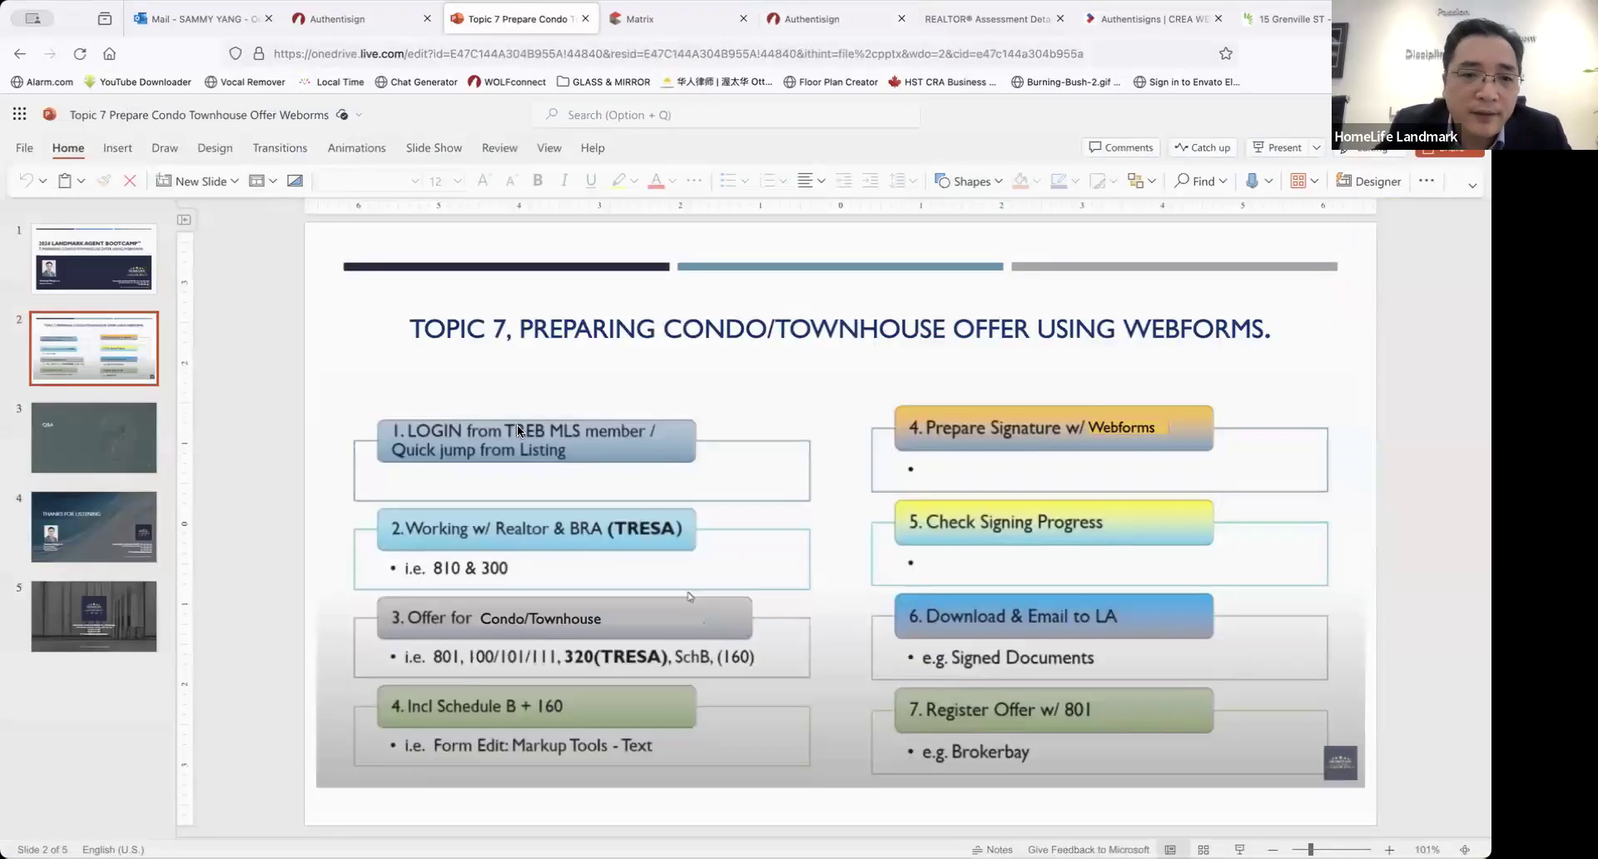